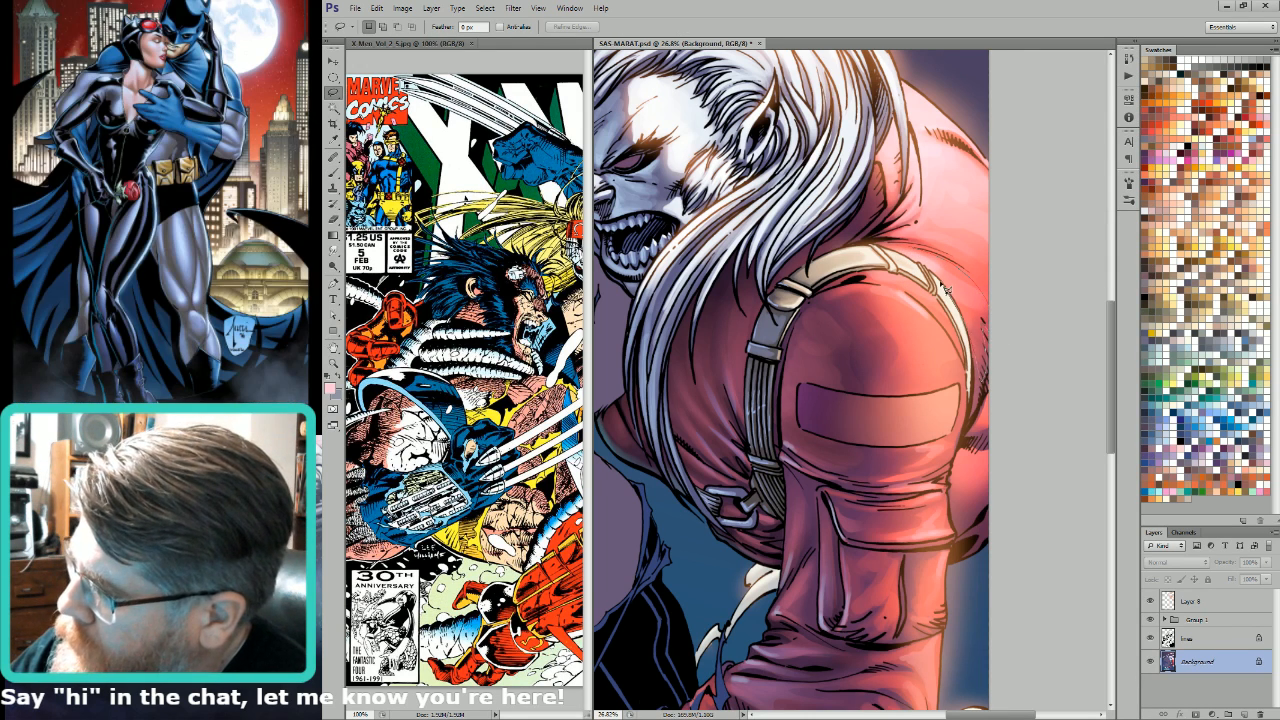
Step: Lasso the red coat areas on both sides of the shoulder strap
left_click_drag(903, 262, 897, 283)
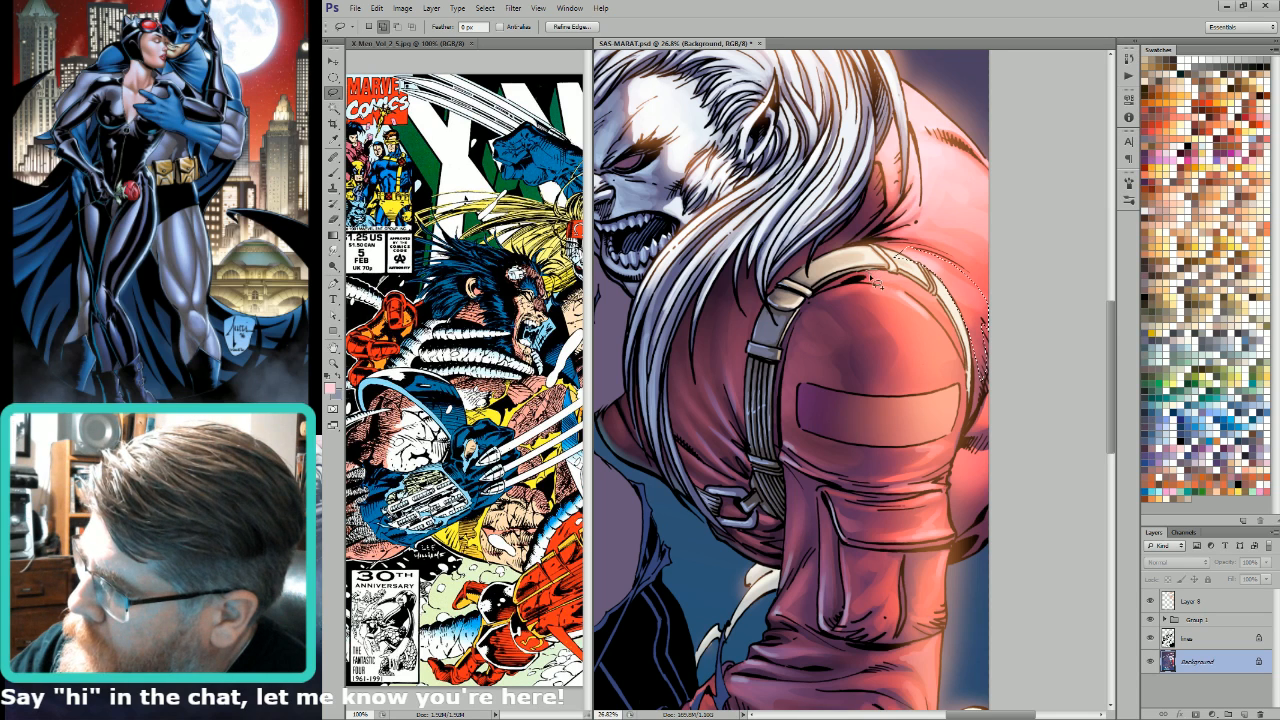
mouse_move(949, 335)
left_mouse_down()
mouse_move(937, 291)
mouse_move(876, 284)
mouse_move(862, 297)
mouse_move(954, 381)
mouse_move(958, 345)
left_mouse_up()
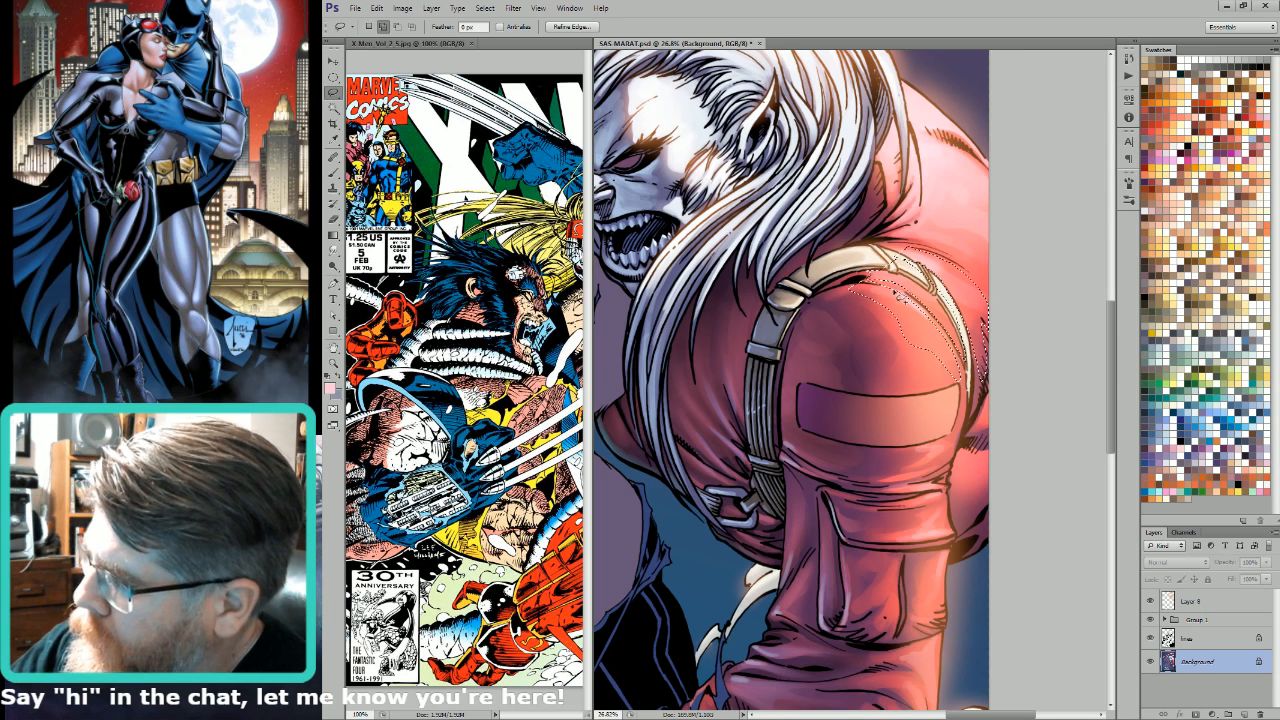
key("w")
key("ctrl+9")
key("l")
key("ctrl+2")
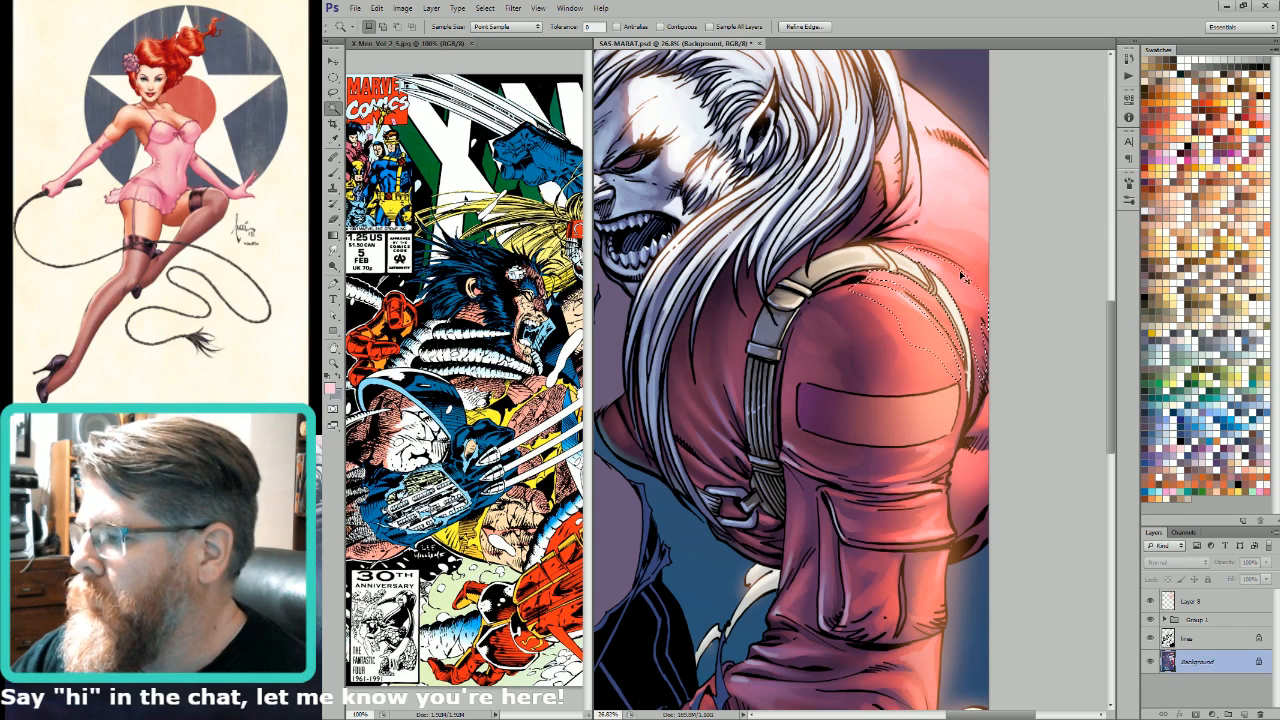
Step: Refine the shoulder selection with the Lasso and exclude the strap using the flat colour shapes in the Alpha 4 channel
key("shift")
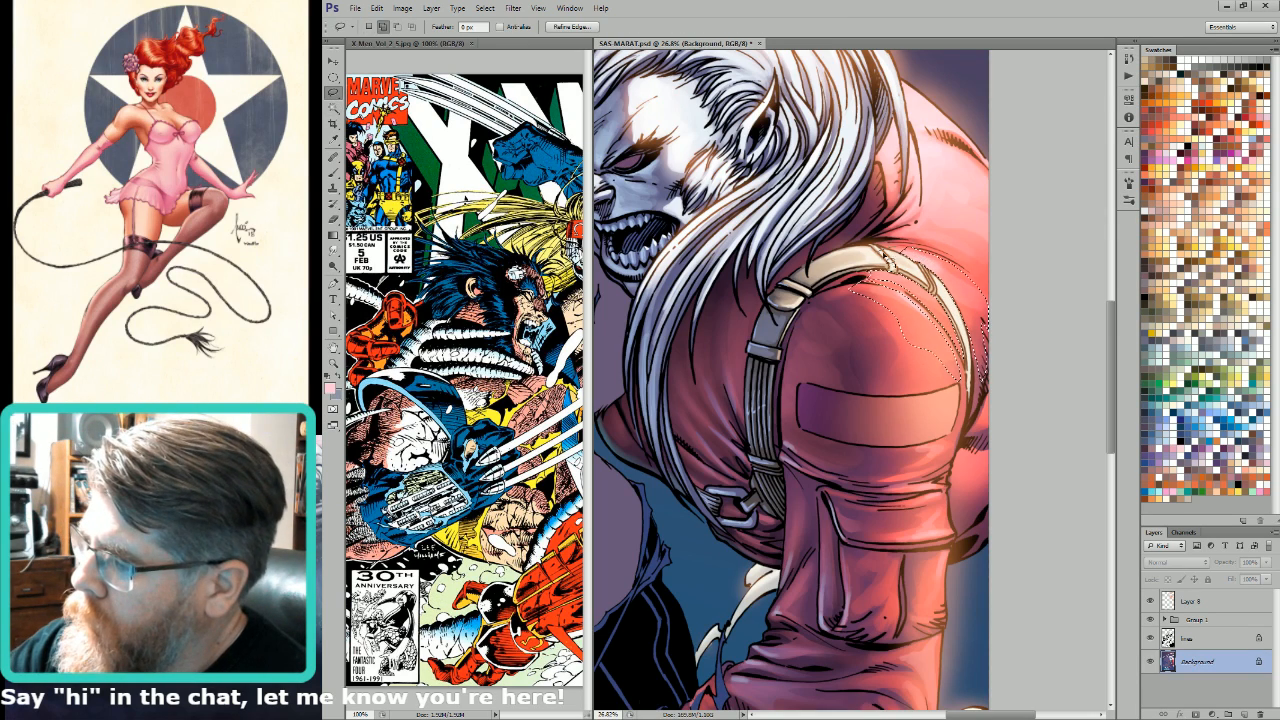
key("alt")
left_click_drag(914, 248, 922, 300)
key("ctrl+9")
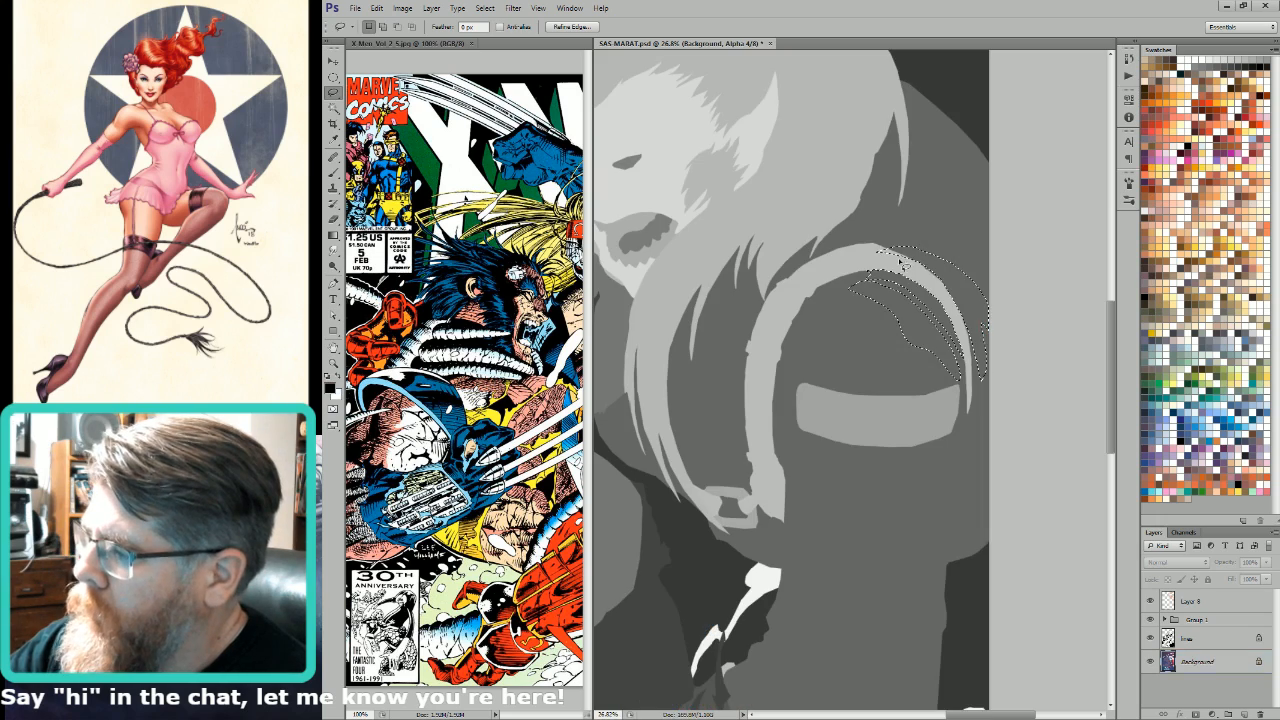
key("w")
key("ctrl+2")
Step: Apply pale pink highlight gradients around the shoulder strap in Lighten mode, lowering the gradient opacity to 40%
key("g")
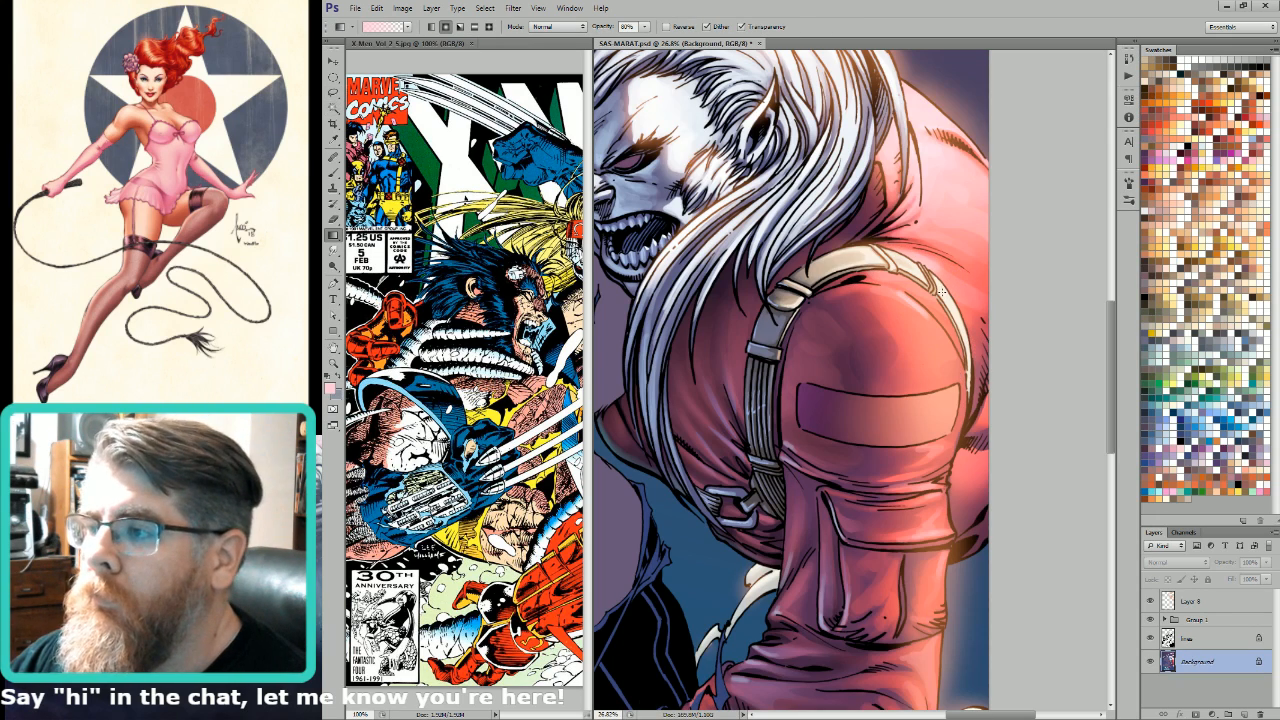
key("alt+shift+k")
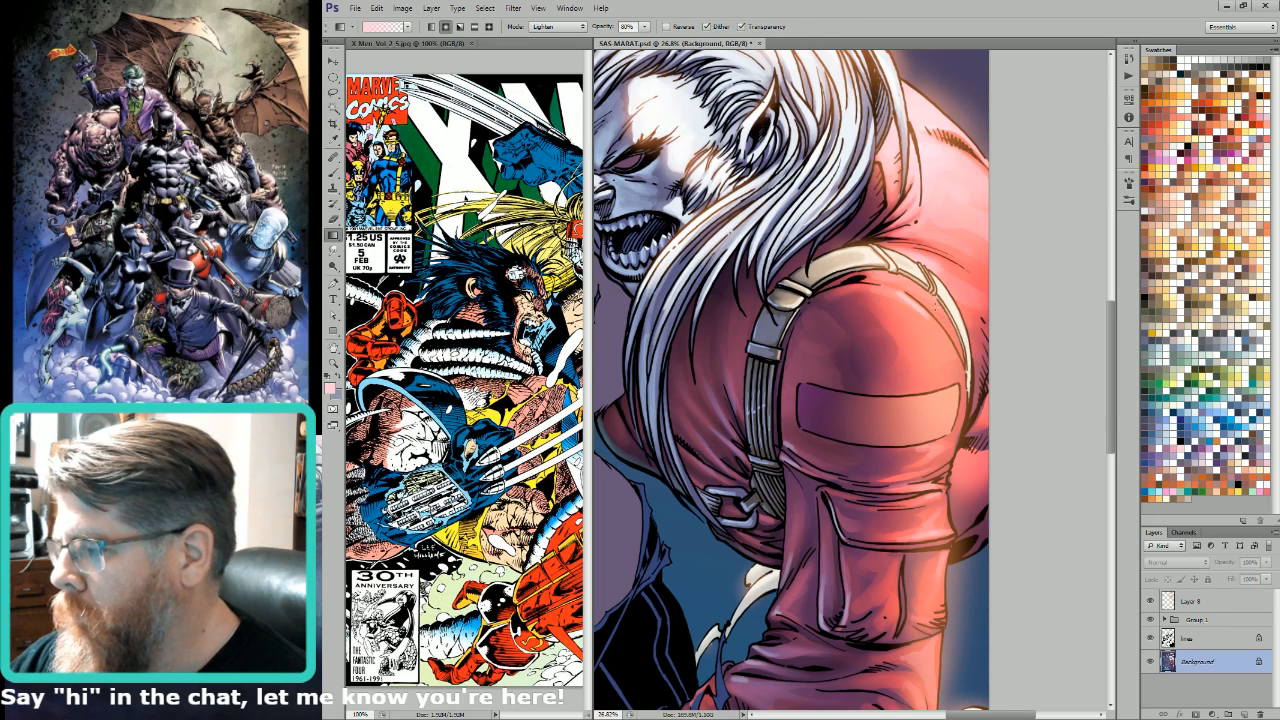
left_click_drag(897, 302, 915, 328)
mouse_move(944, 286)
left_mouse_down()
mouse_move(956, 316)
mouse_move(978, 322)
left_mouse_up()
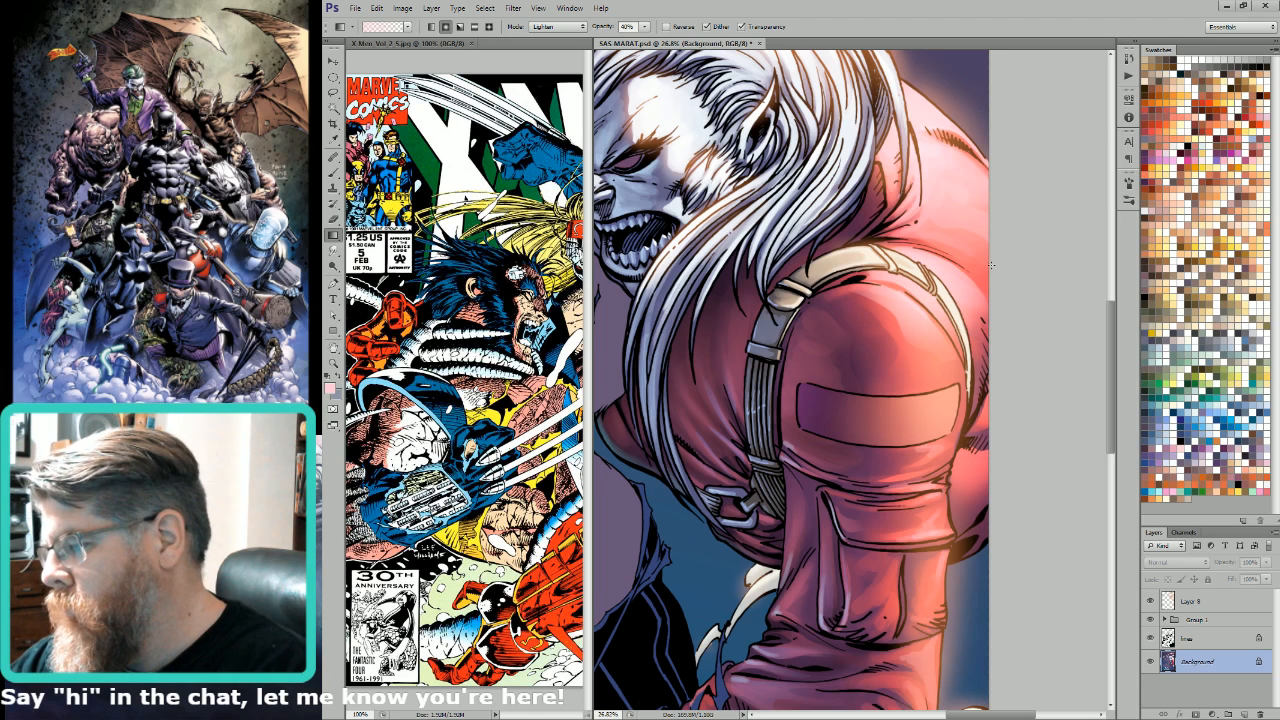
Step: Lasso the upper back of the coat beside the hair and lighten it with the pale pink gradient
key("l")
mouse_move(924, 226)
left_mouse_down()
mouse_move(986, 259)
mouse_move(1011, 185)
mouse_move(921, 205)
mouse_move(904, 225)
mouse_move(935, 187)
mouse_move(924, 224)
left_mouse_up()
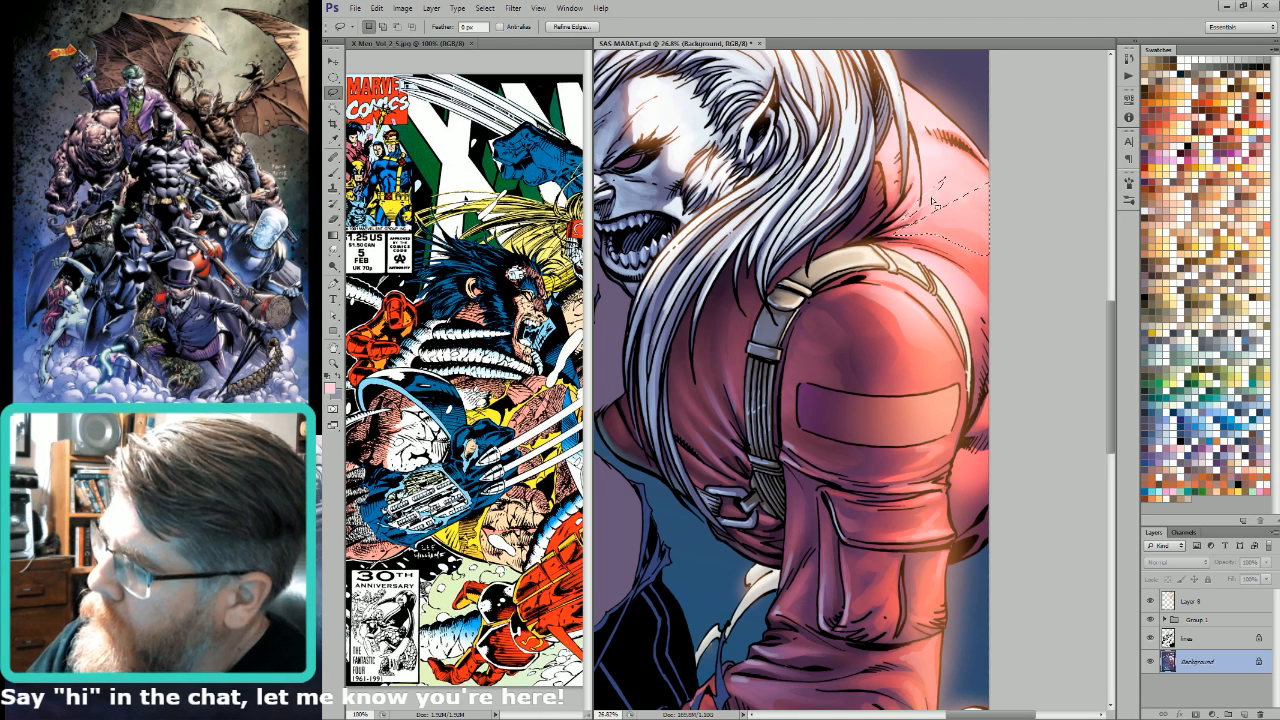
key("g")
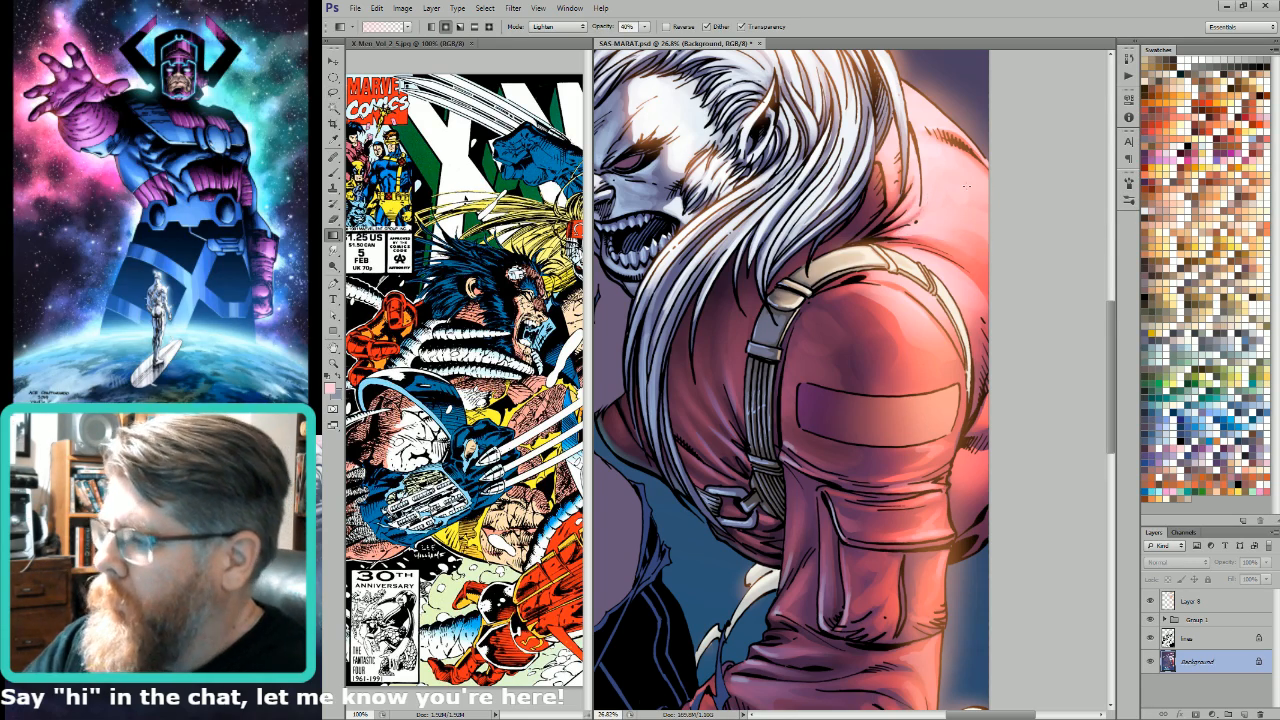
key("ctrl+0")
Step: Lasso the folds along the upper and lower edges of the sleeve pocket flap and lighten them with the gradient
key("l")
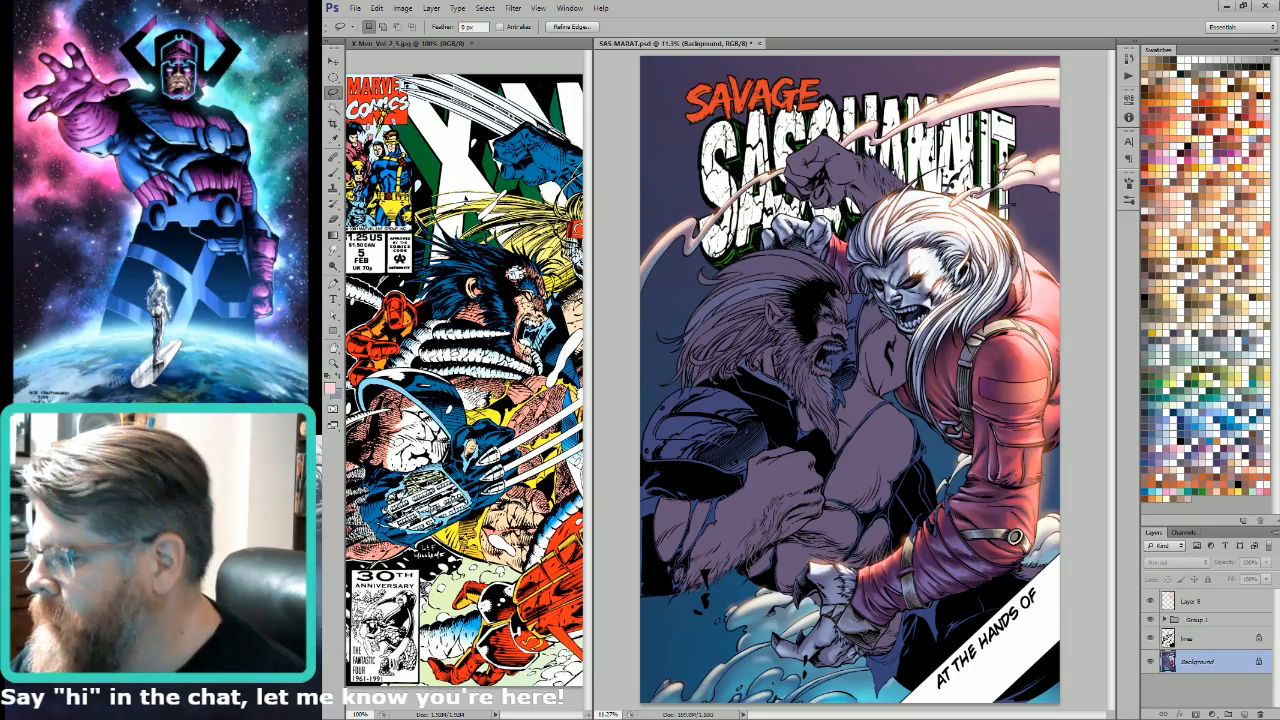
scroll(1020, 364, "up", 4)
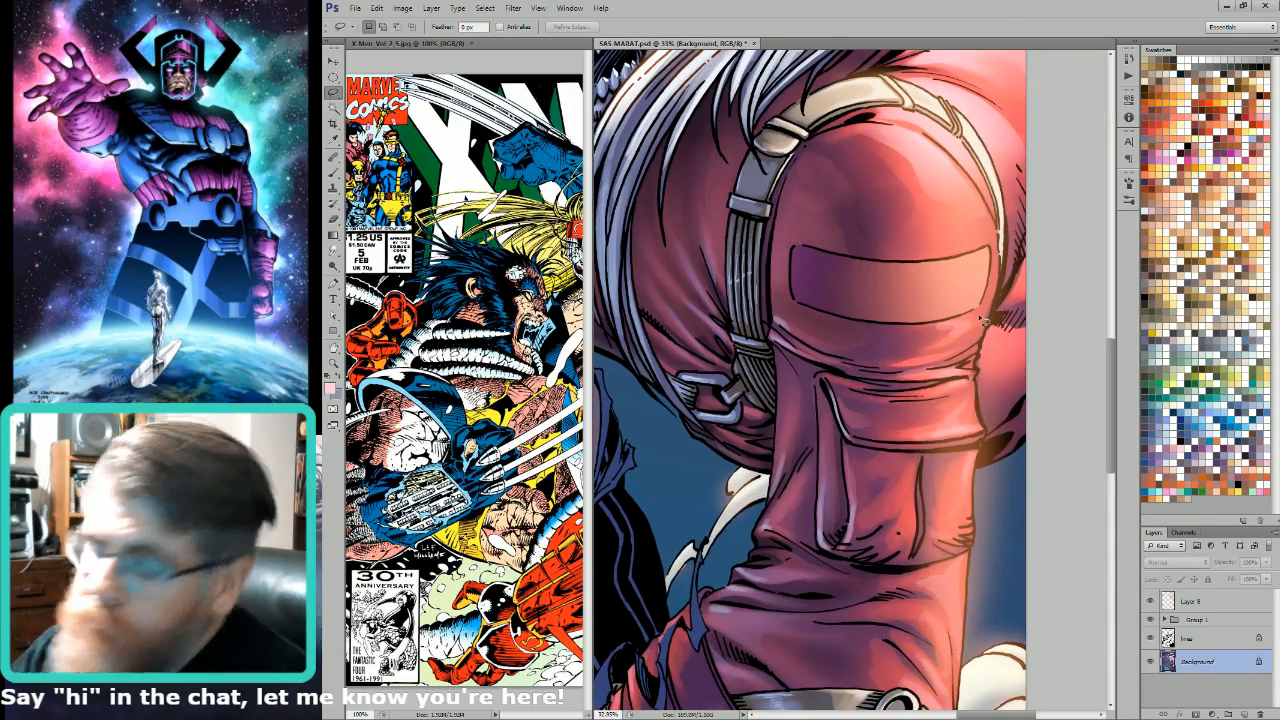
mouse_move(957, 371)
left_mouse_down()
mouse_move(902, 379)
mouse_move(973, 373)
mouse_move(962, 369)
left_mouse_up()
key("g")
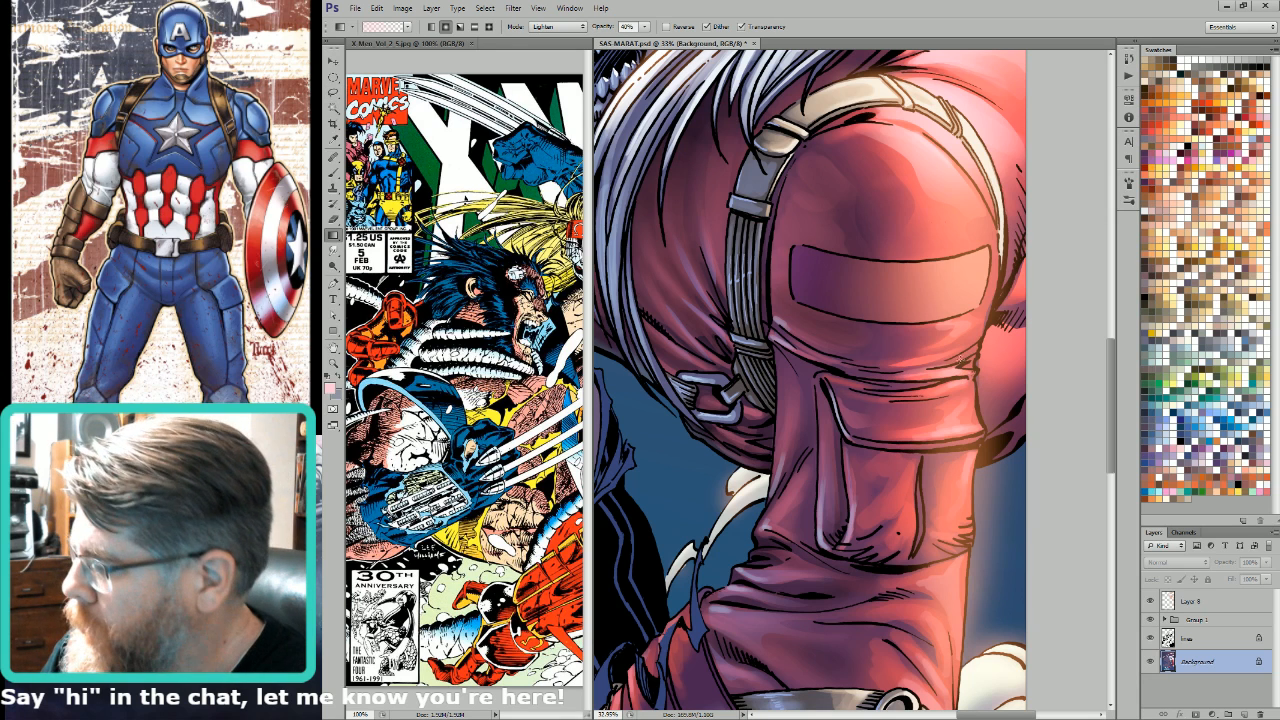
key("l")
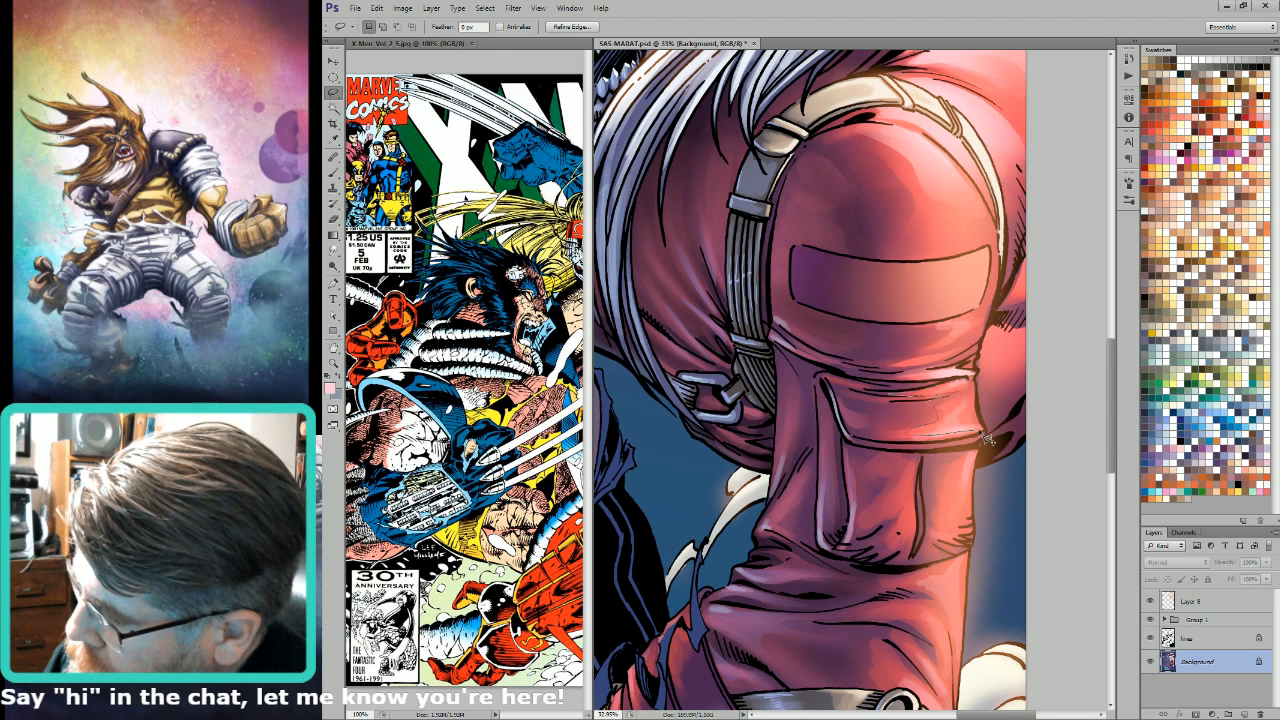
key("g")
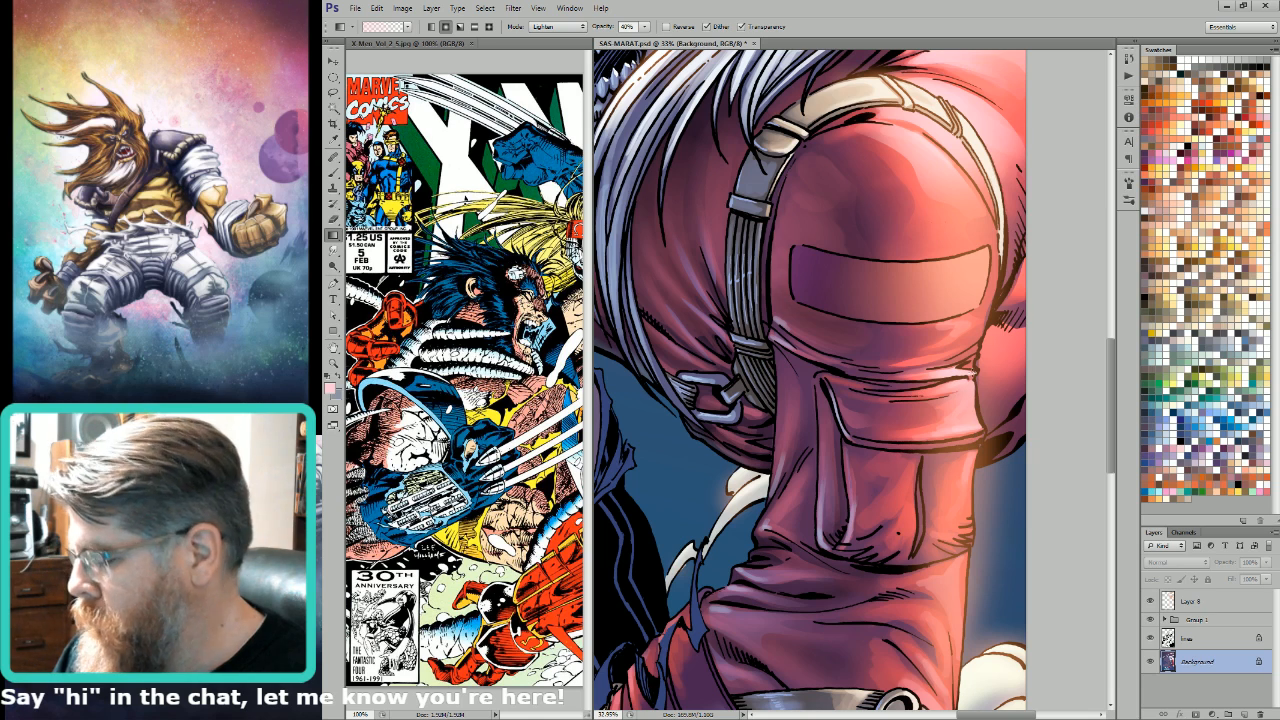
Step: Lasso the outer sleeve edge below the pocket flap and the small fold above it, and add gradient highlights
key("l")
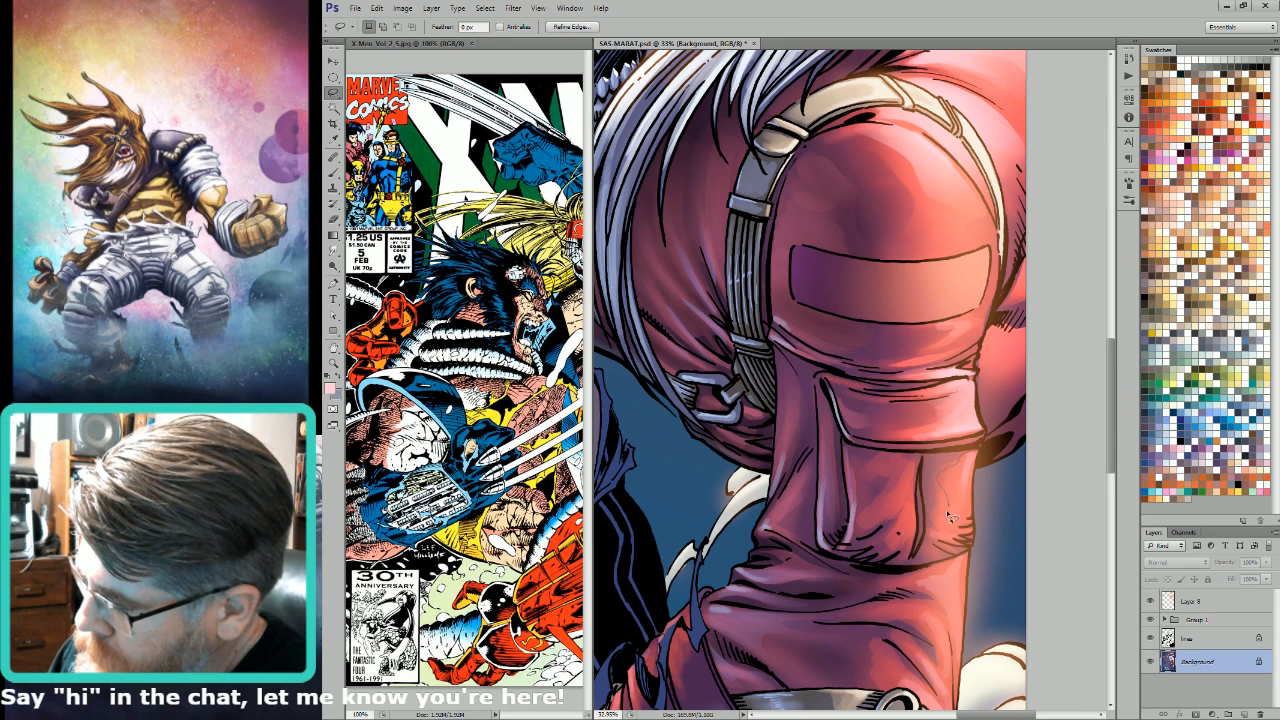
key("g")
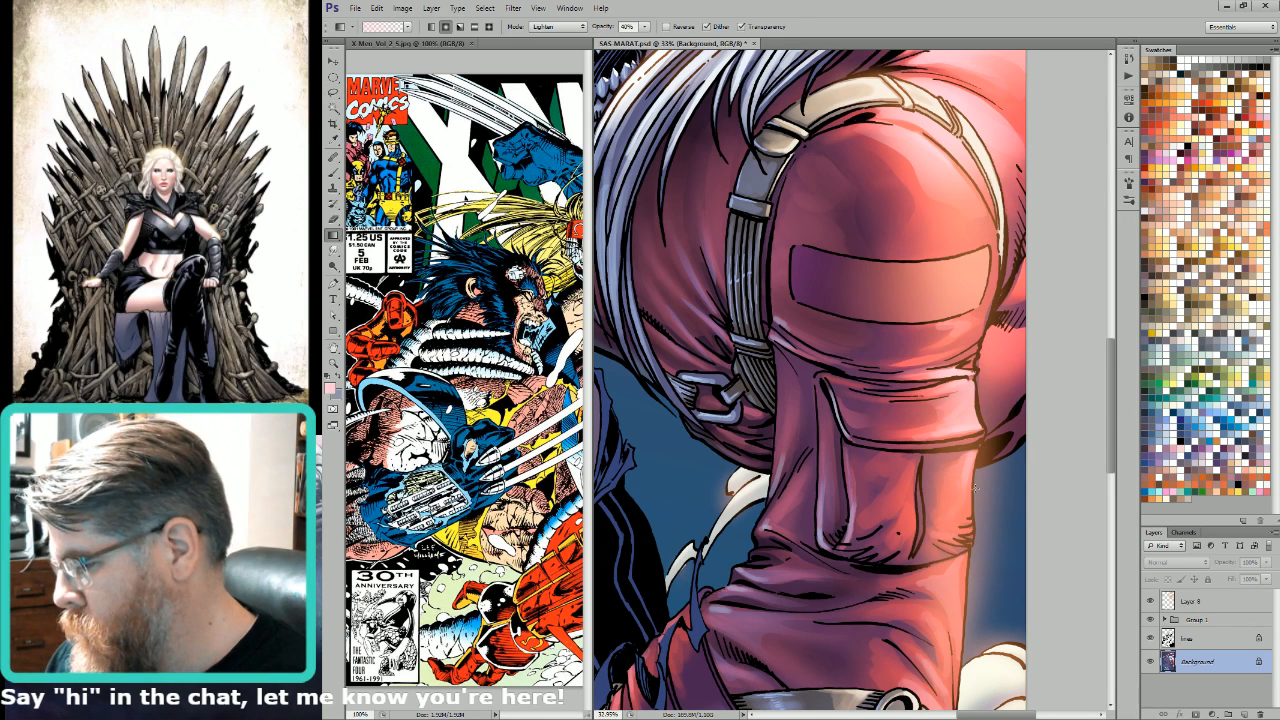
key("l")
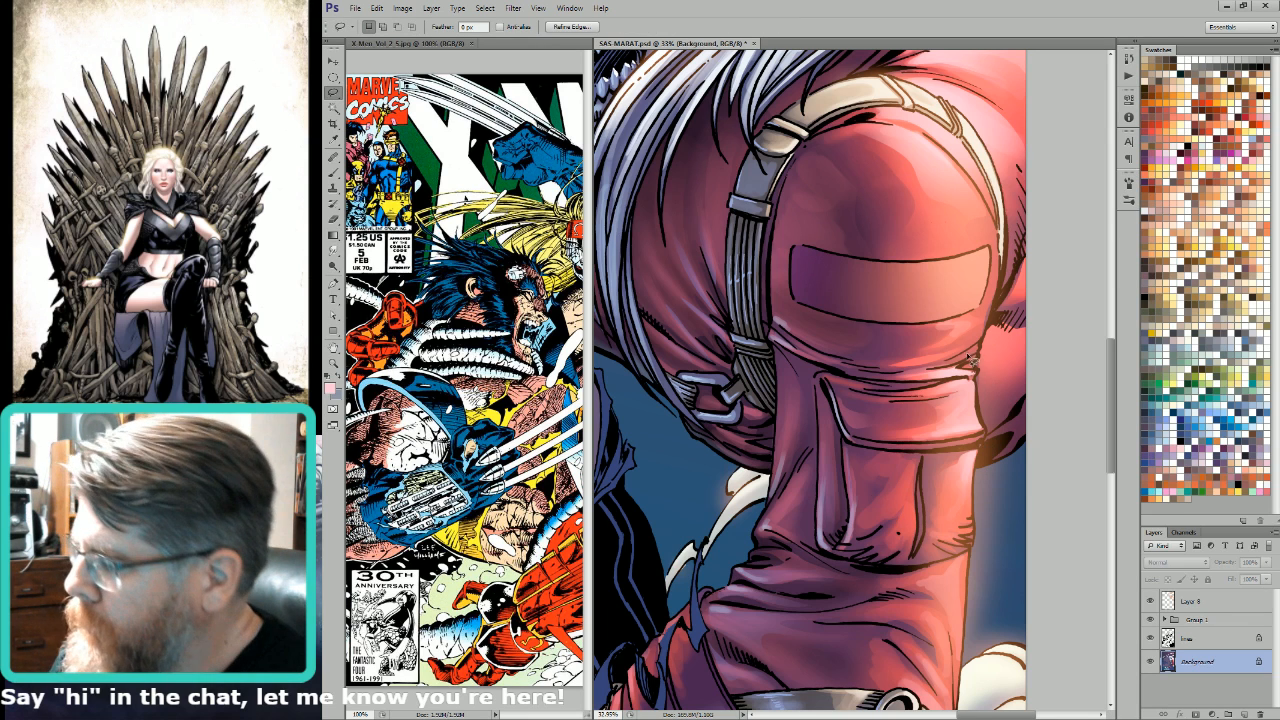
key("g")
key("l")
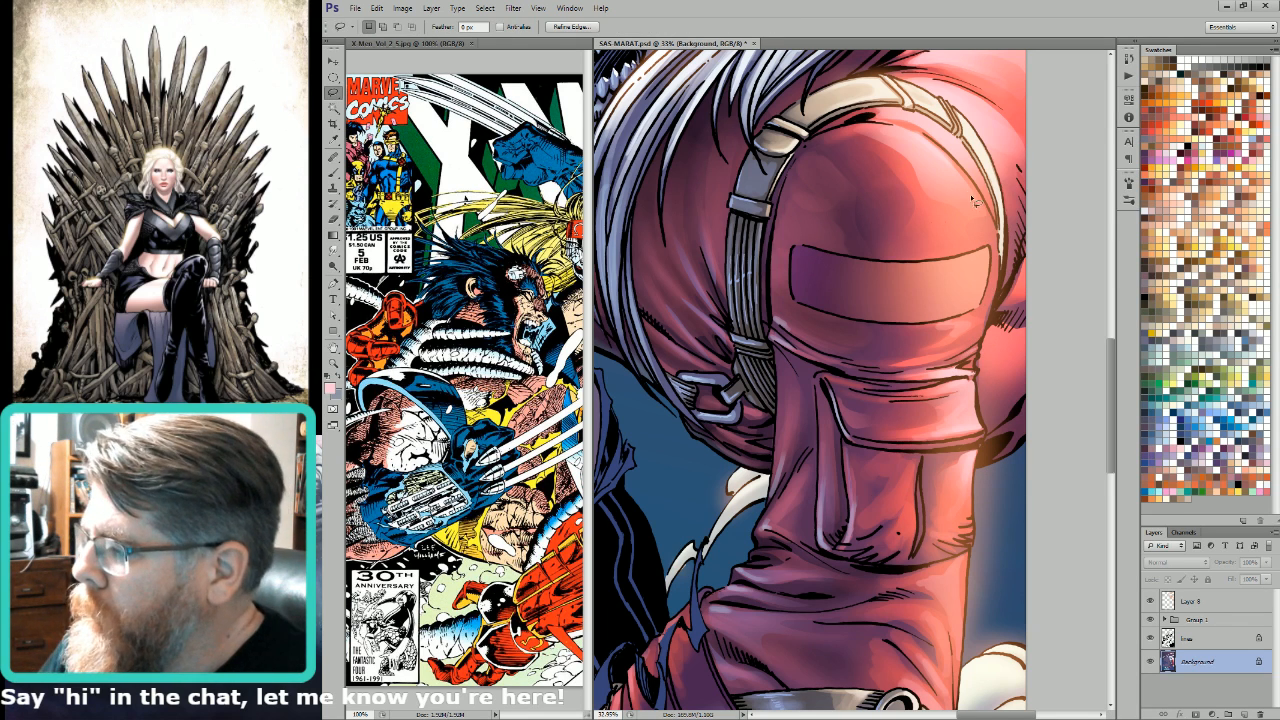
Step: Lasso the outer shoulder above the arm patch, lighten it with the gradient while the selection outline is hidden, and deselect
left_click_drag(912, 247, 985, 249)
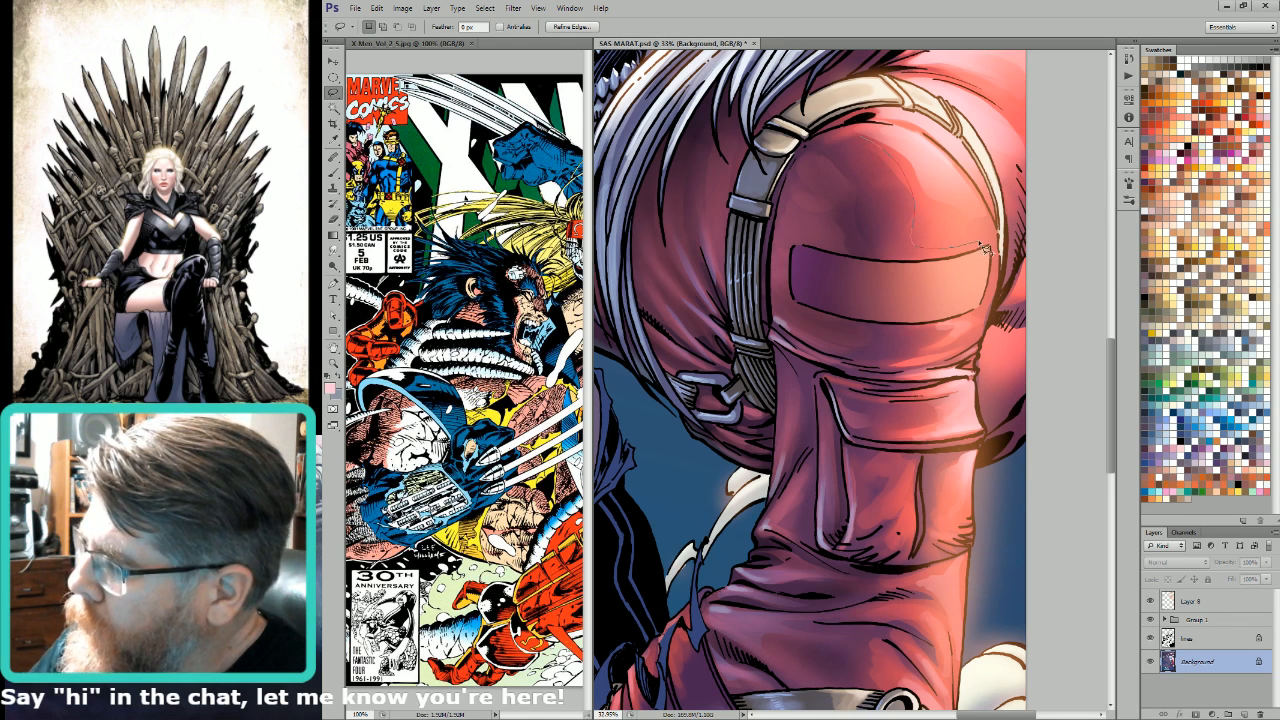
mouse_move(982, 200)
left_mouse_down()
mouse_move(890, 141)
mouse_move(969, 198)
mouse_move(929, 238)
mouse_move(913, 229)
mouse_move(921, 267)
mouse_move(993, 252)
left_mouse_up()
key("ctrl+h")
key("g")
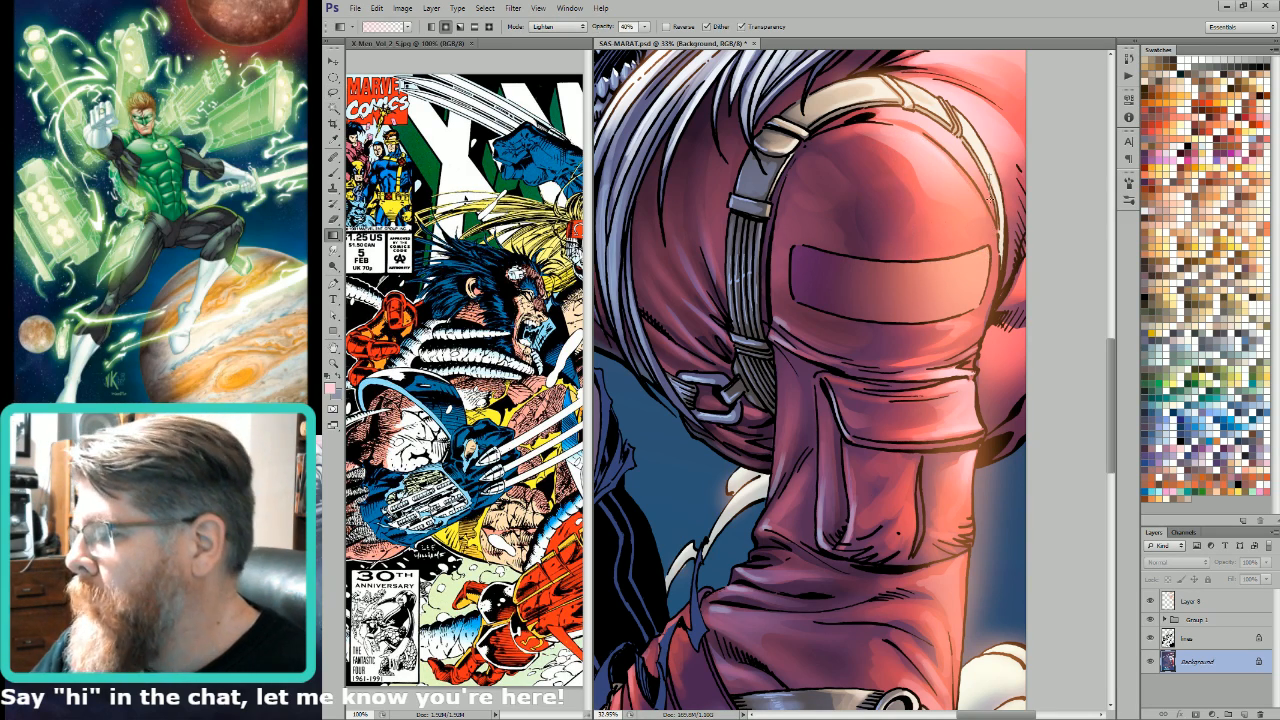
left_click_drag(964, 209, 987, 218)
key("ctrl+0")
key("l")
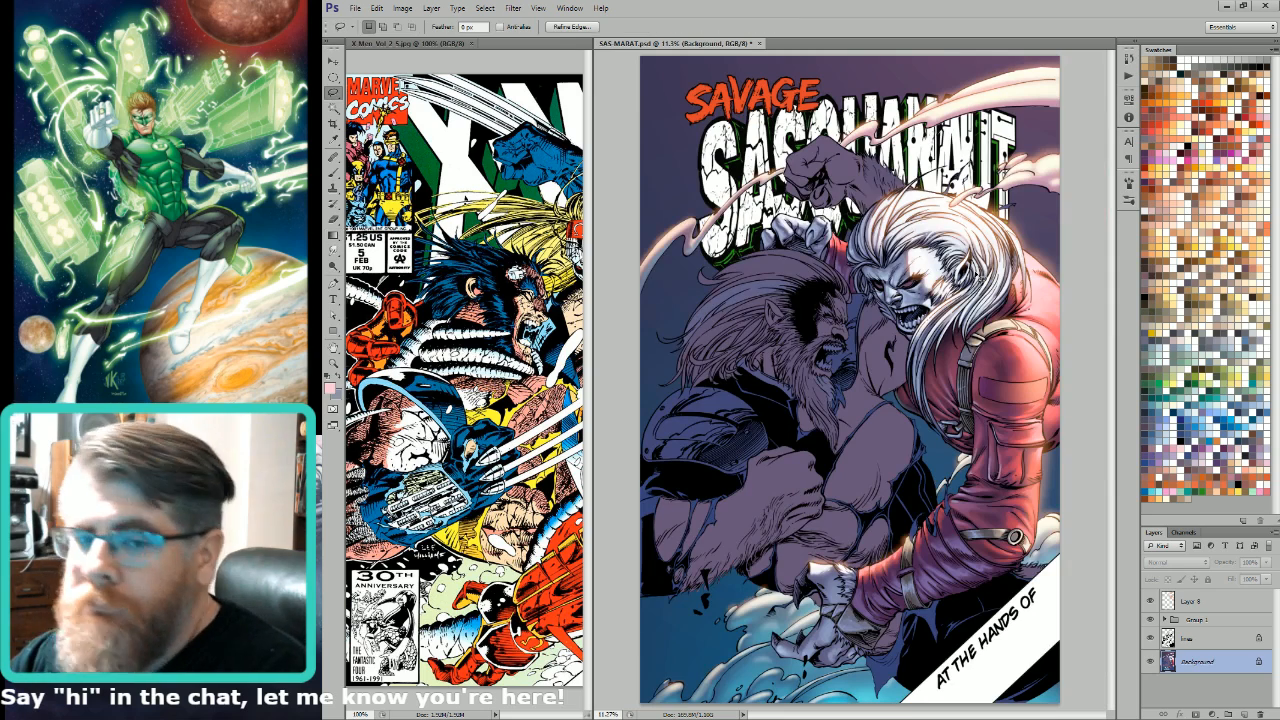
key("ctrl+d")
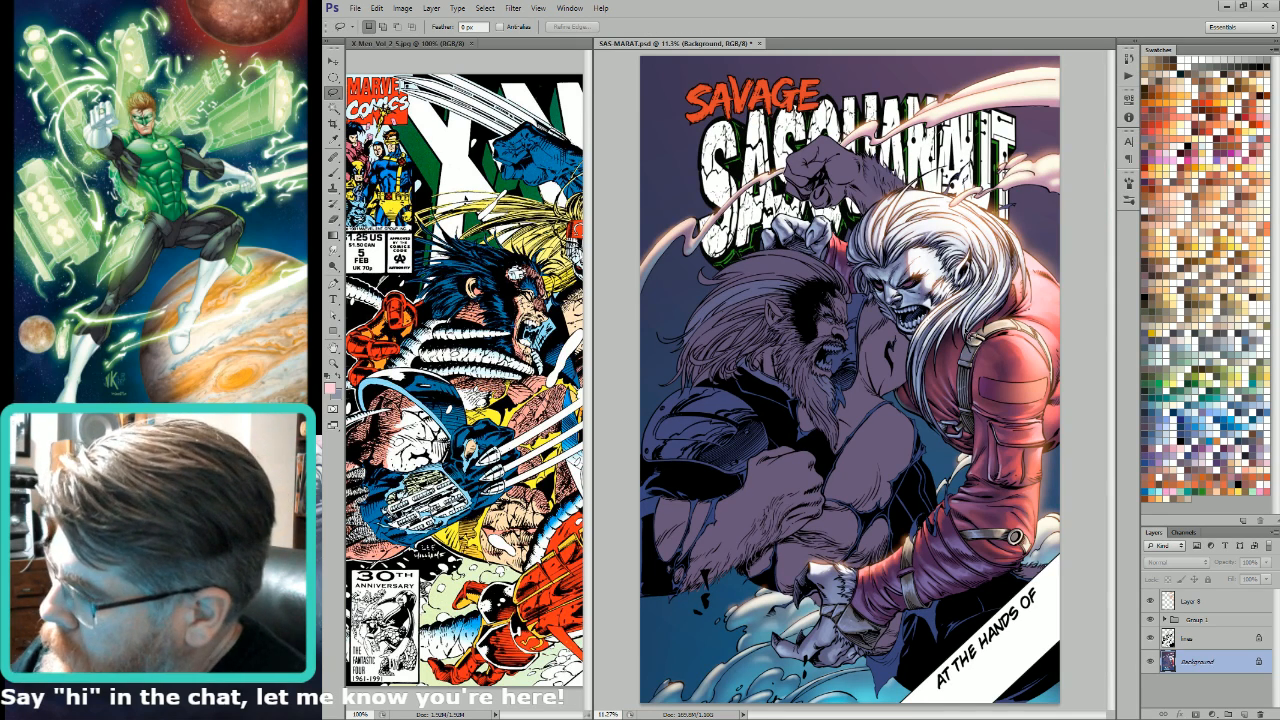
Step: Lasso the outer edge of the lower sleeve between the pocket and the buckle strap, and trim the selection
key("g")
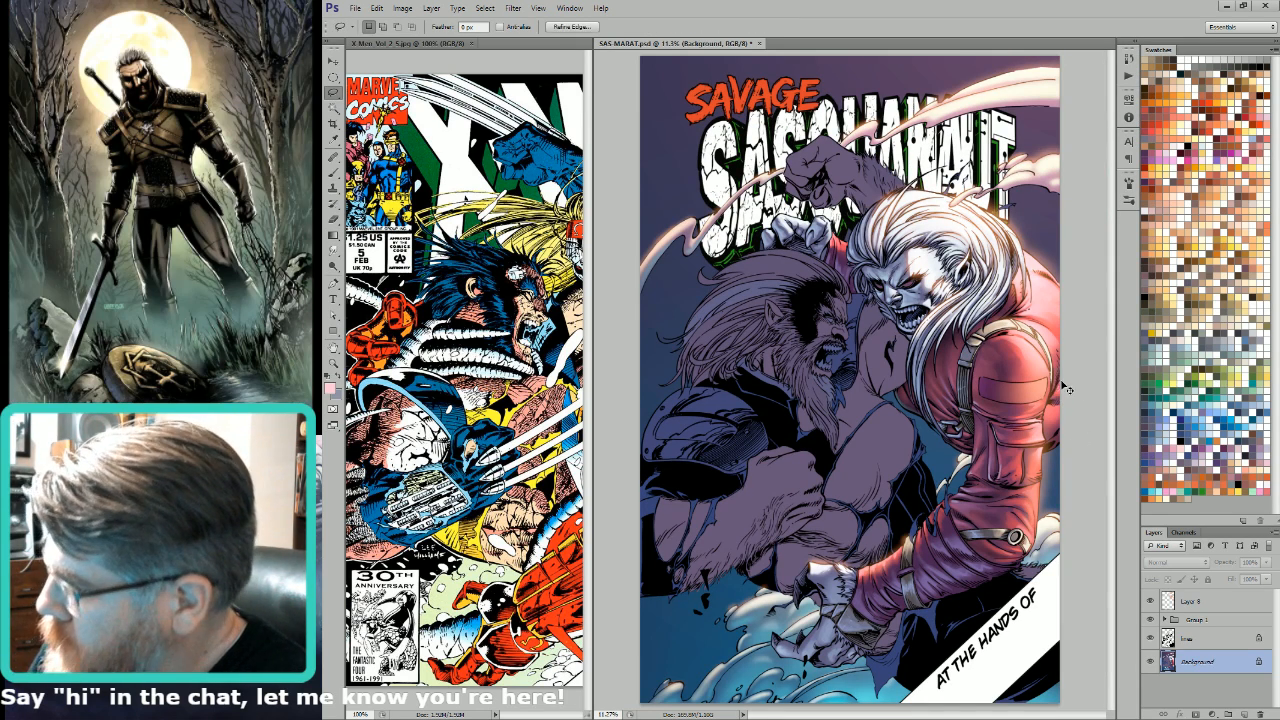
key("l")
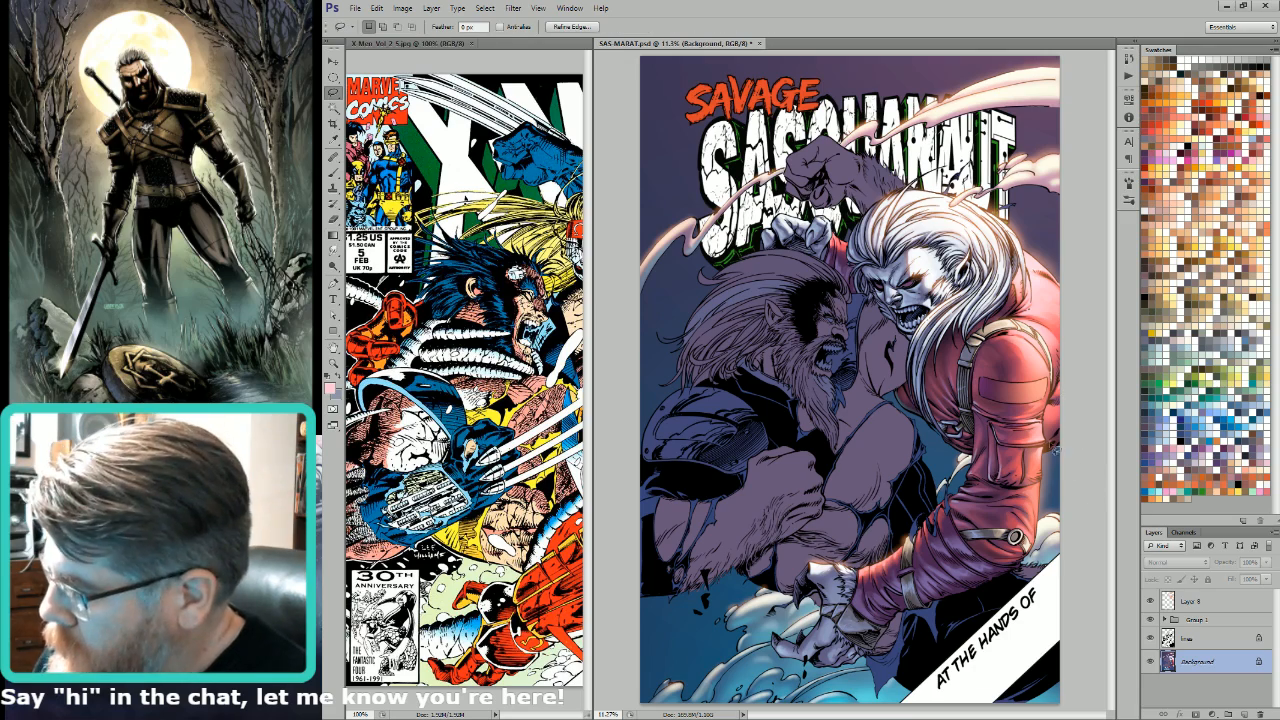
left_click(1047, 312)
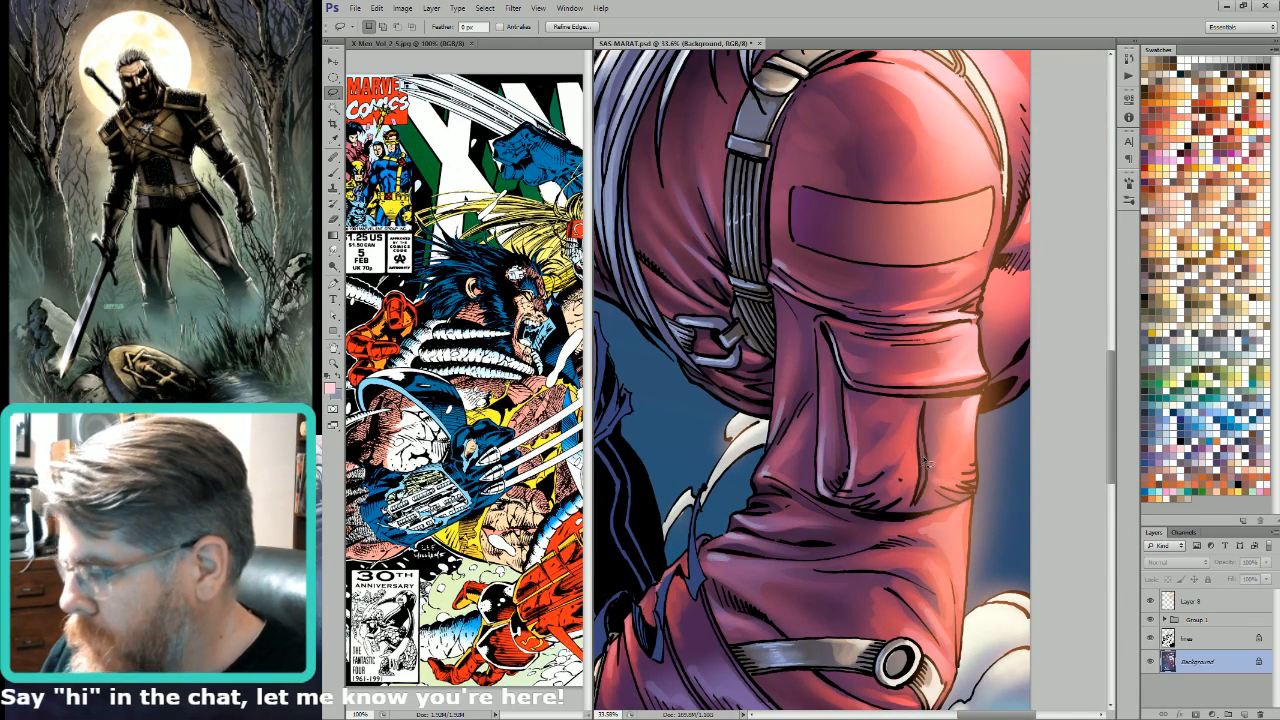
left_click_drag(925, 463, 1041, 358)
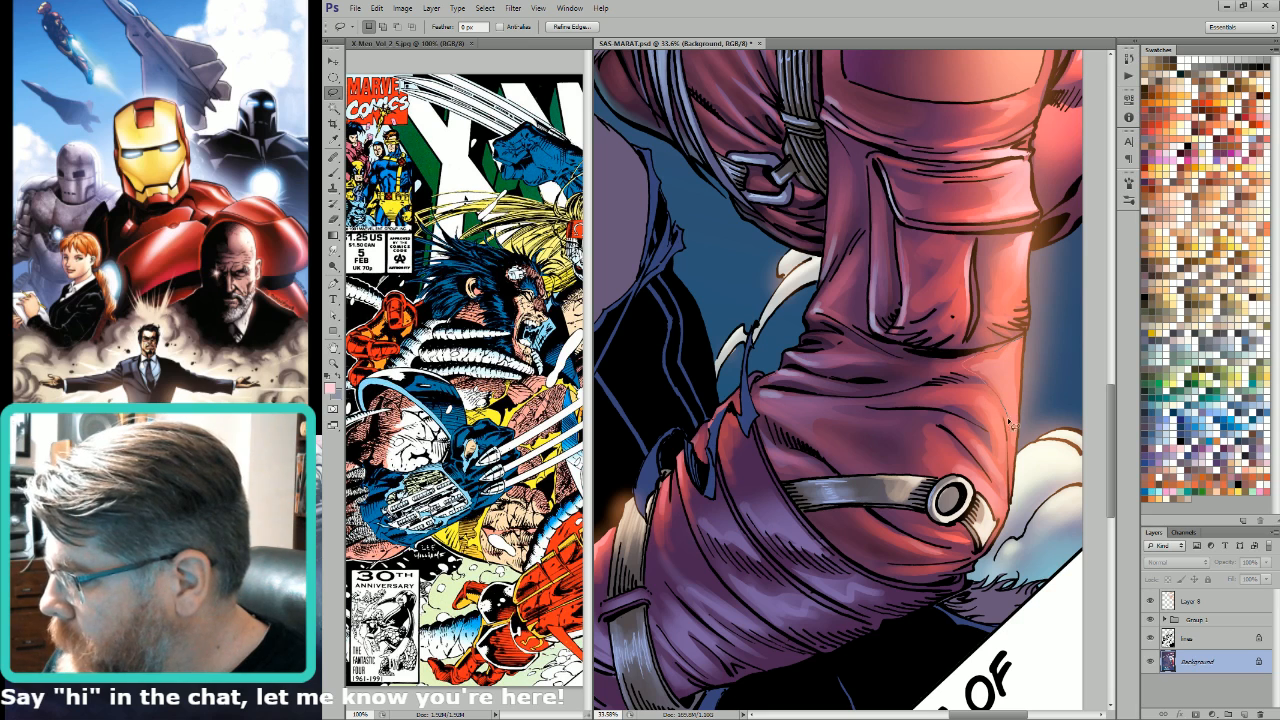
mouse_move(1011, 423)
left_mouse_down()
mouse_move(1016, 496)
mouse_move(1022, 341)
left_mouse_up()
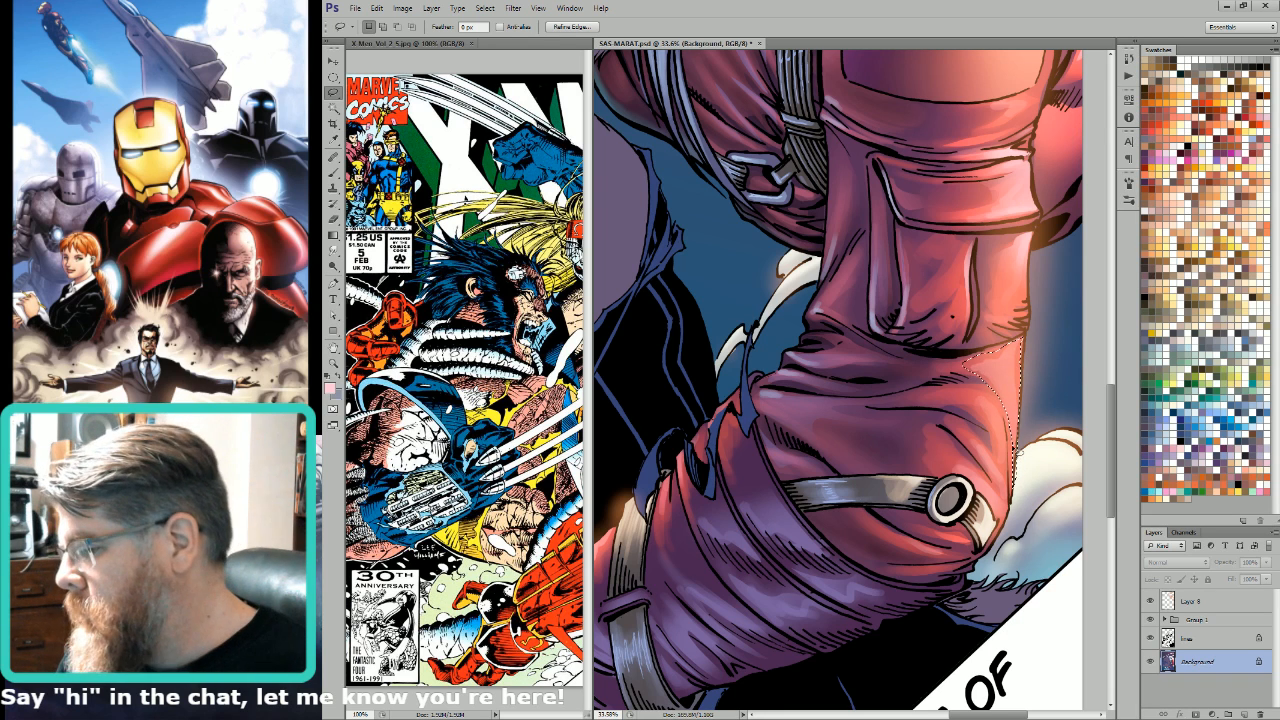
left_click_drag(1012, 424, 1013, 503)
mouse_move(1009, 424)
left_mouse_down()
mouse_move(1019, 469)
mouse_move(1038, 421)
left_mouse_up()
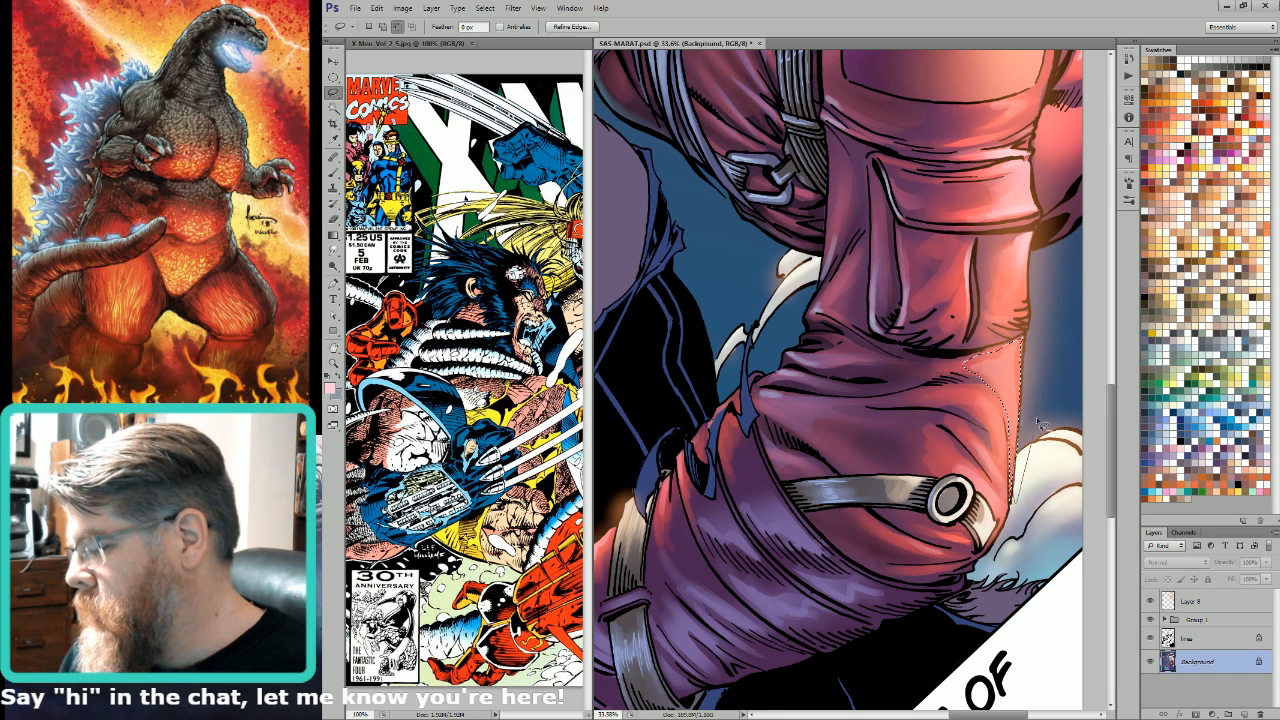
Step: Enlarge the brush and paint a pale pink highlight along the selected outer edge of the lower sleeve
key("b")
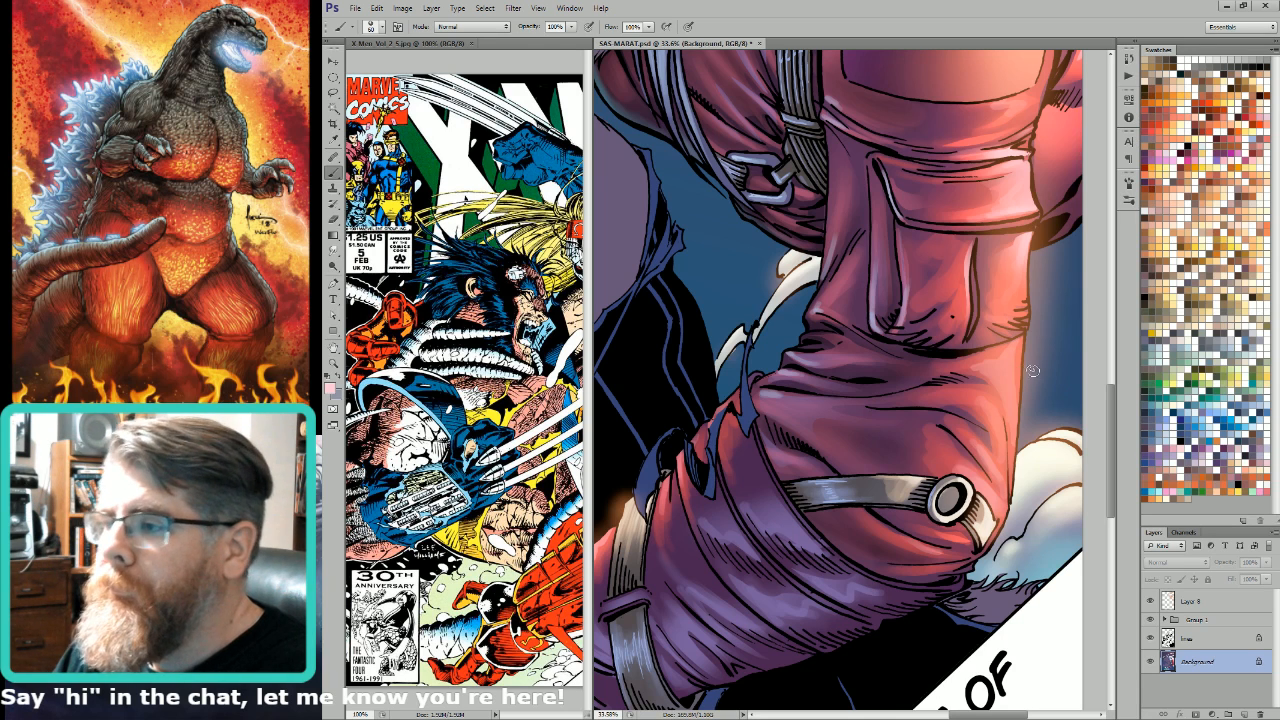
key("bracketright")
key("bracketright")
key("bracketright")
key("bracketright")
key("bracketright")
key("bracketright")
key("bracketright")
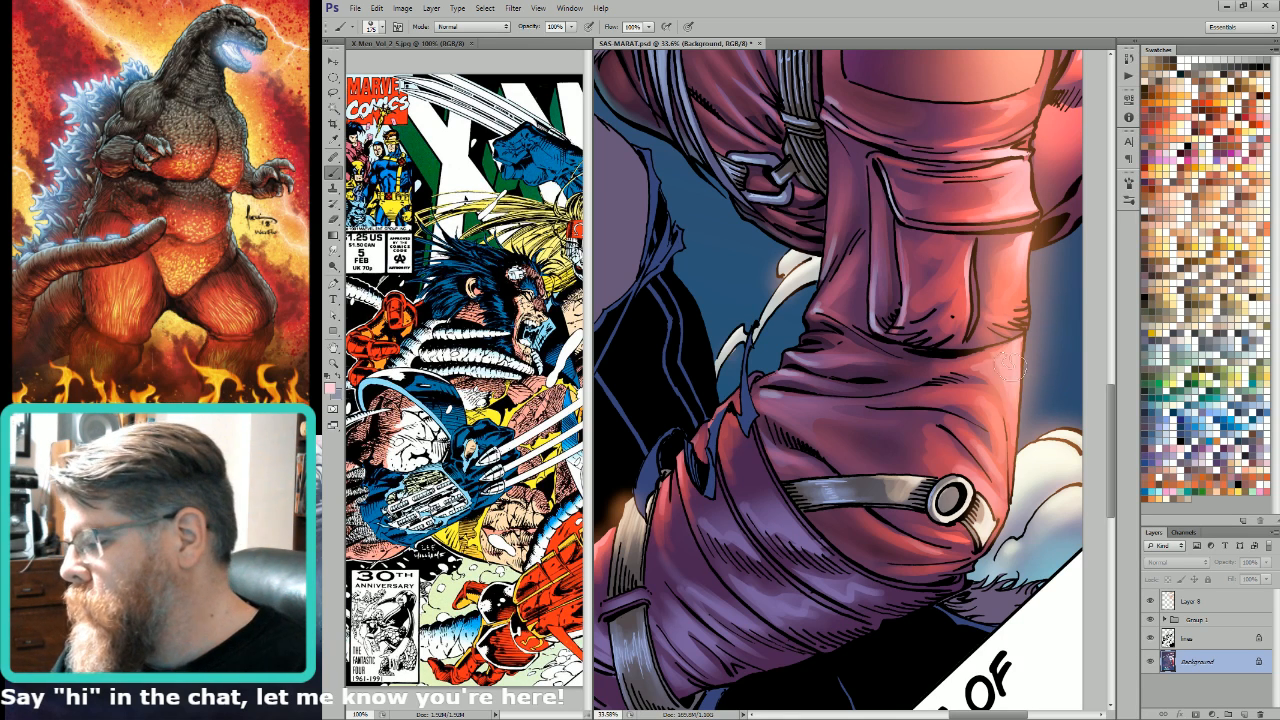
left_click_drag(1032, 449, 1028, 405)
mouse_move(1030, 475)
left_mouse_down()
mouse_move(1028, 402)
mouse_move(1012, 372)
left_mouse_up()
left_click_drag(1025, 436, 1044, 369)
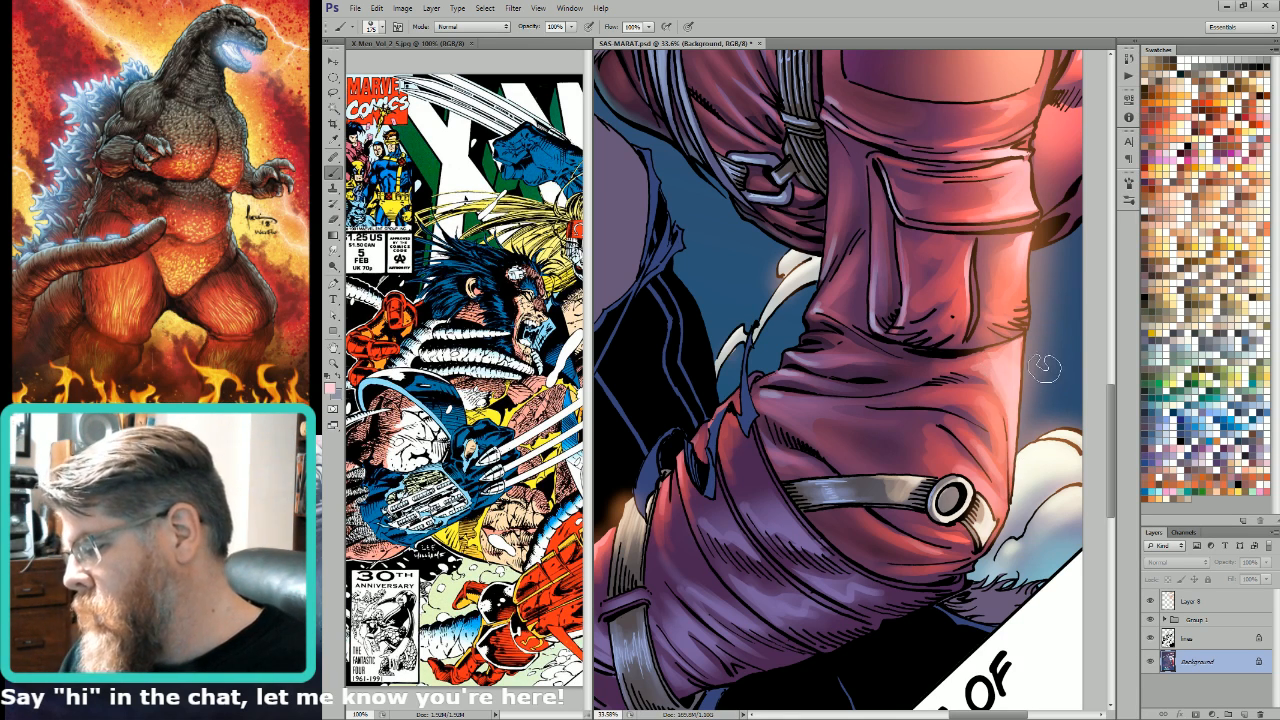
key("g")
key("ctrl+0")
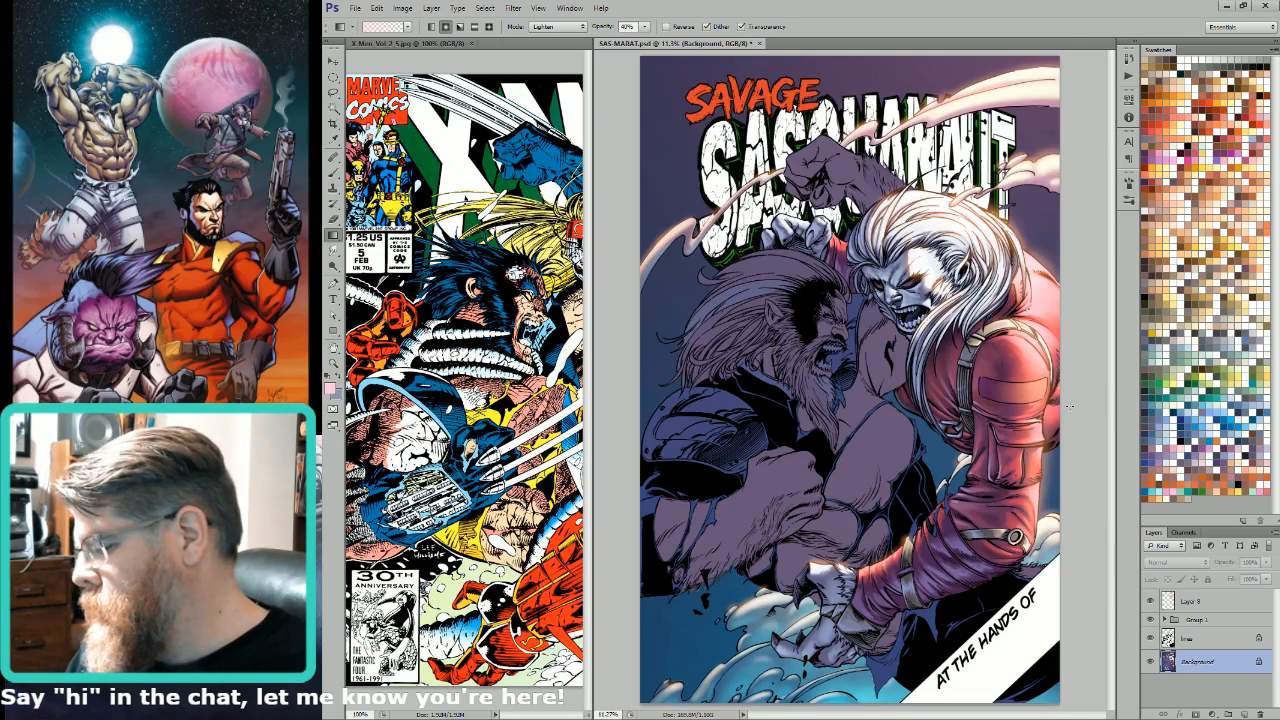
key("l")
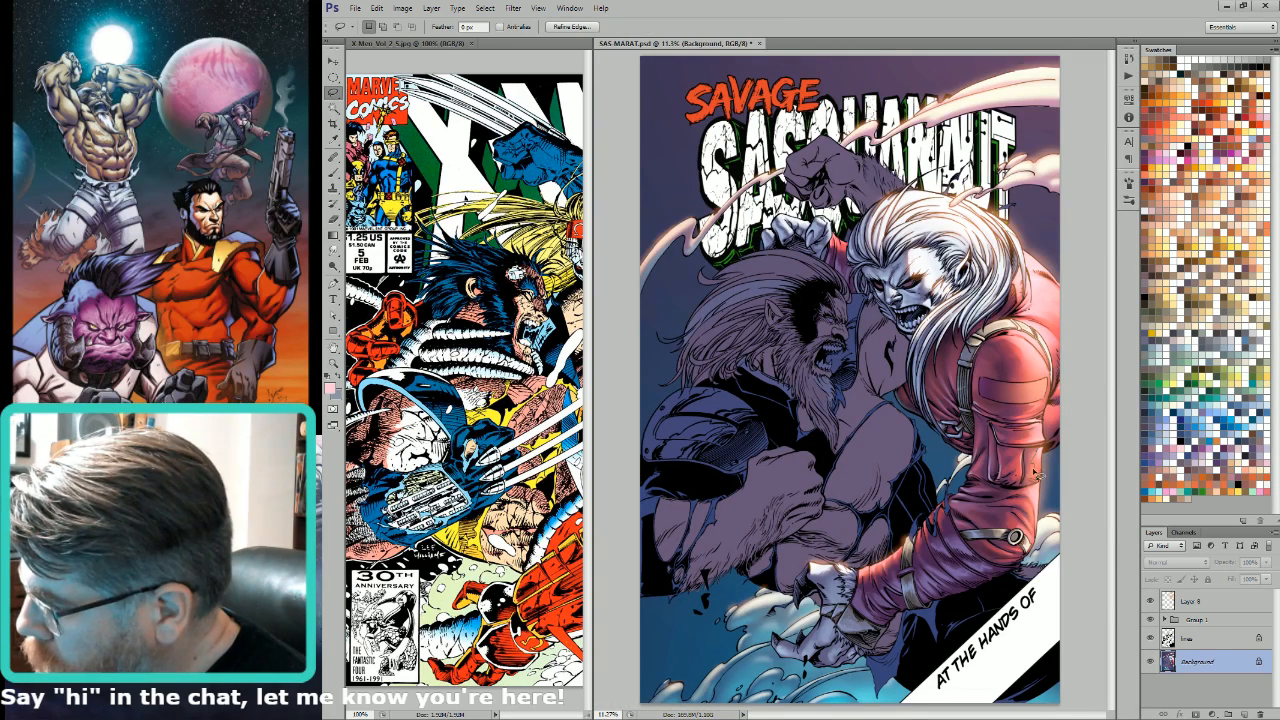
key("g")
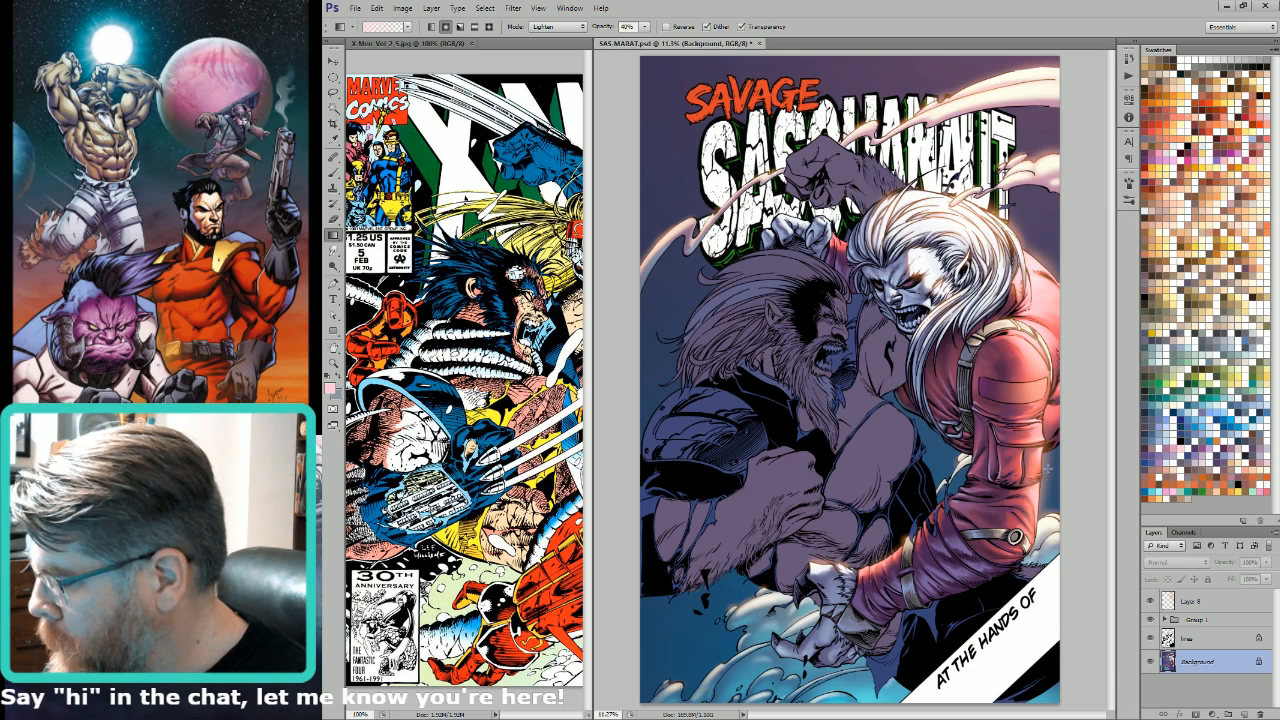
key("l")
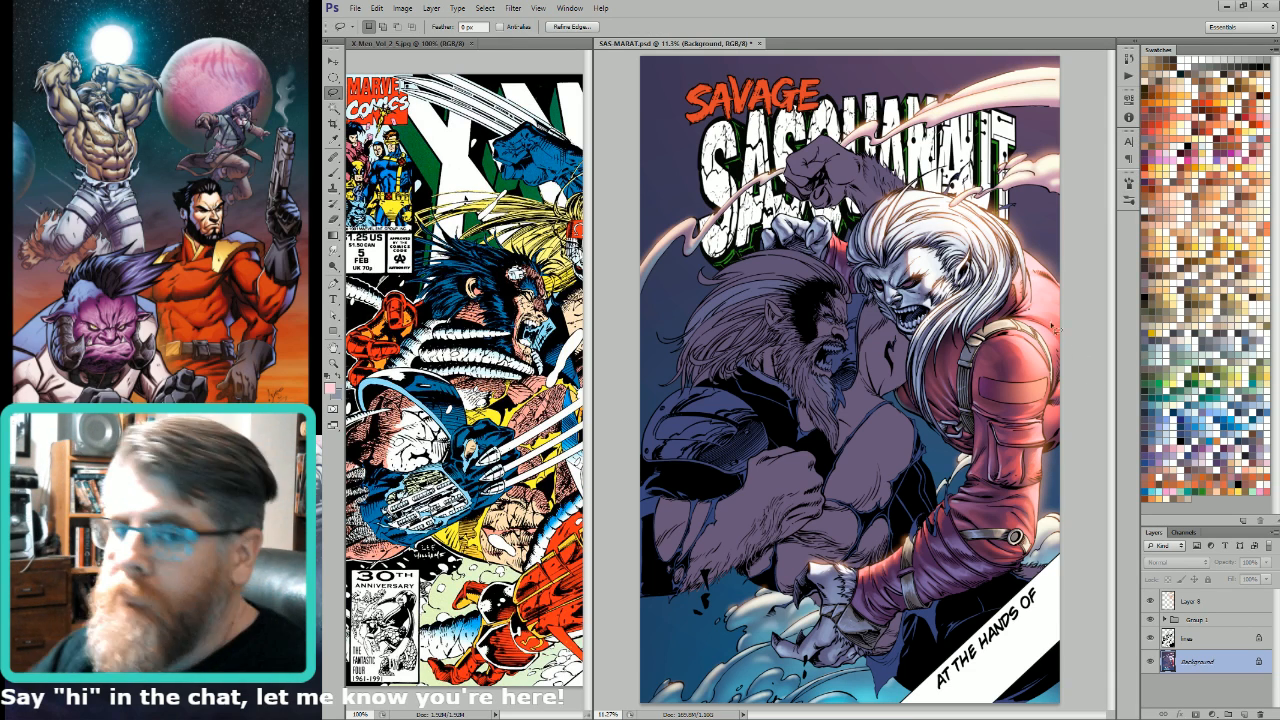
key("b")
key("bracketright")
key("bracketright")
key("bracketright")
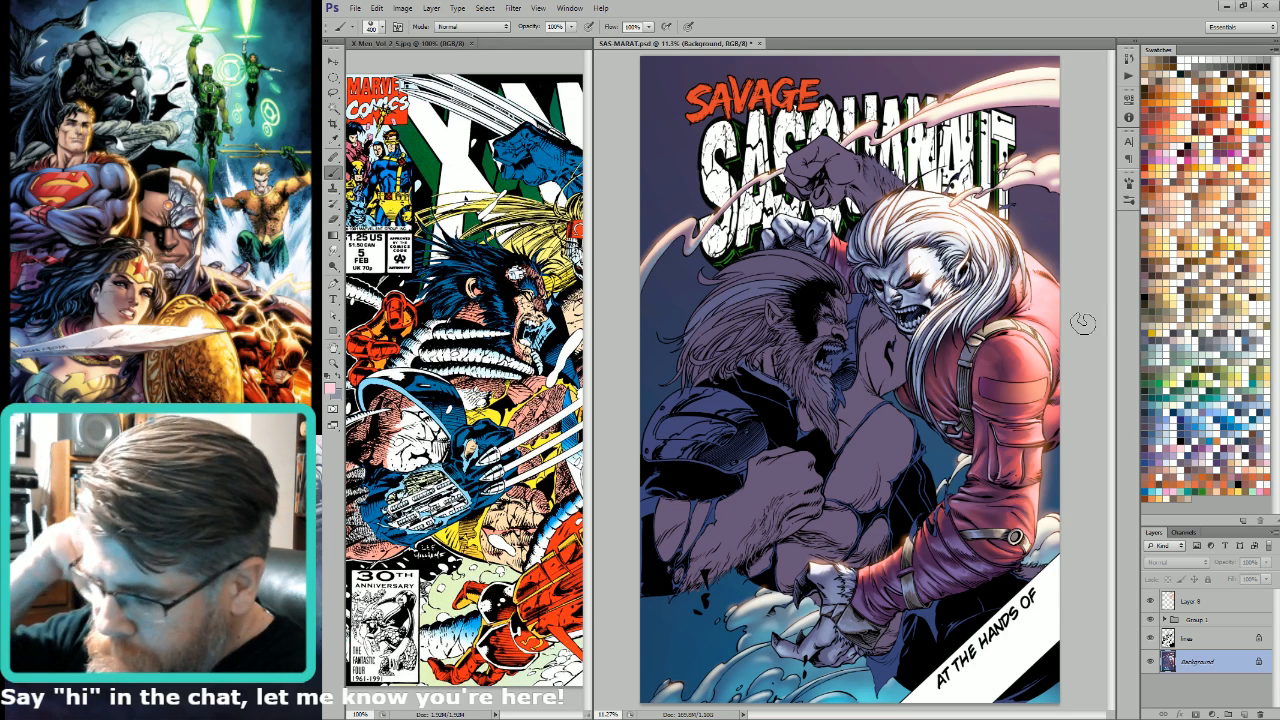
key("ctrl+6")
key("ctrl+2")
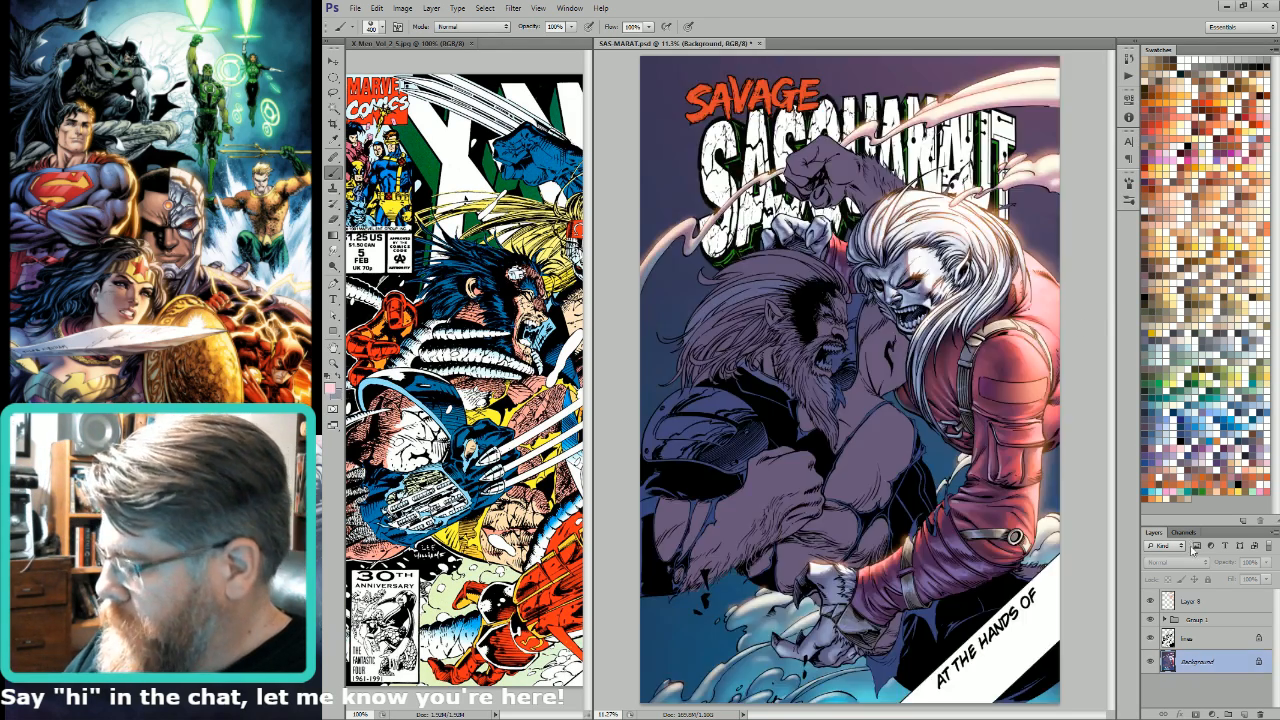
Step: Add a new layer directly above the line art layer and clip it to the line art
left_click(1150, 620)
left_click(1150, 620)
left_click(1205, 640)
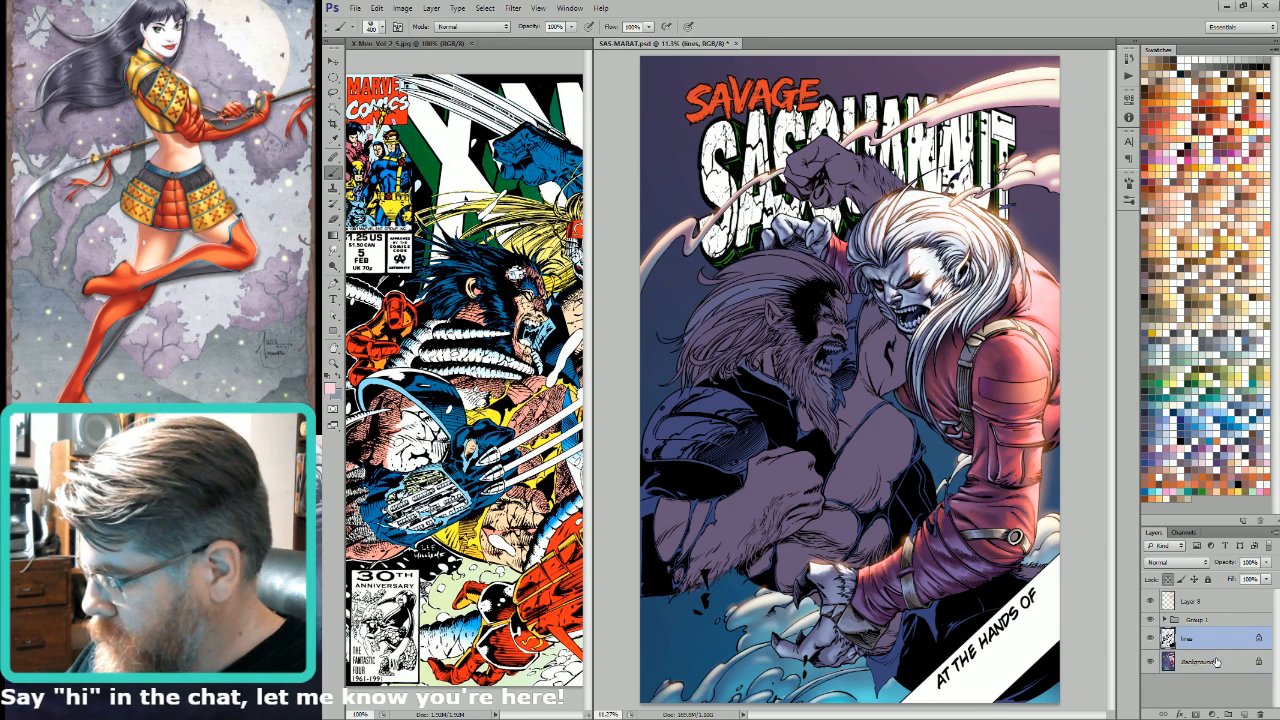
left_click(1236, 713)
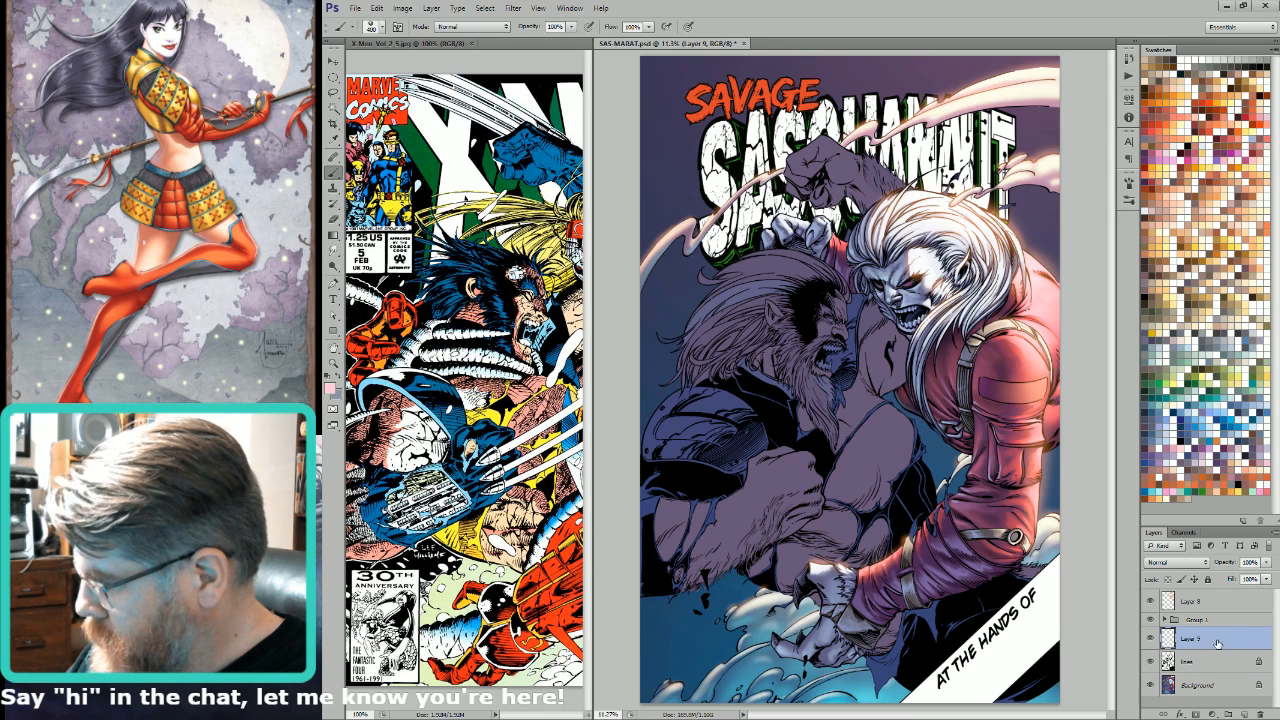
key("ctrl+alt+g")
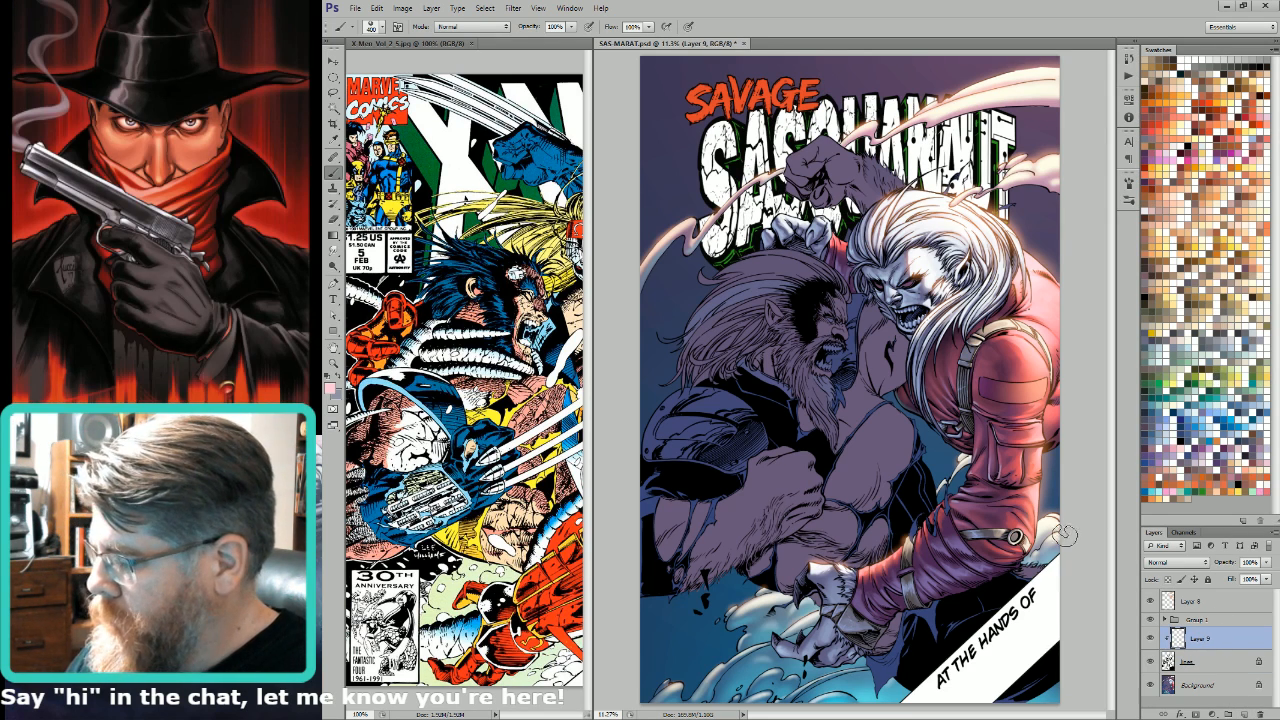
Step: Lasso the cloud beyond the sleeve's round buckle, out past the edge of the page
key("l")
left_click_drag(993, 601, 1004, 416)
mouse_move(955, 269)
left_mouse_down()
mouse_move(900, 347)
mouse_move(894, 456)
left_mouse_up()
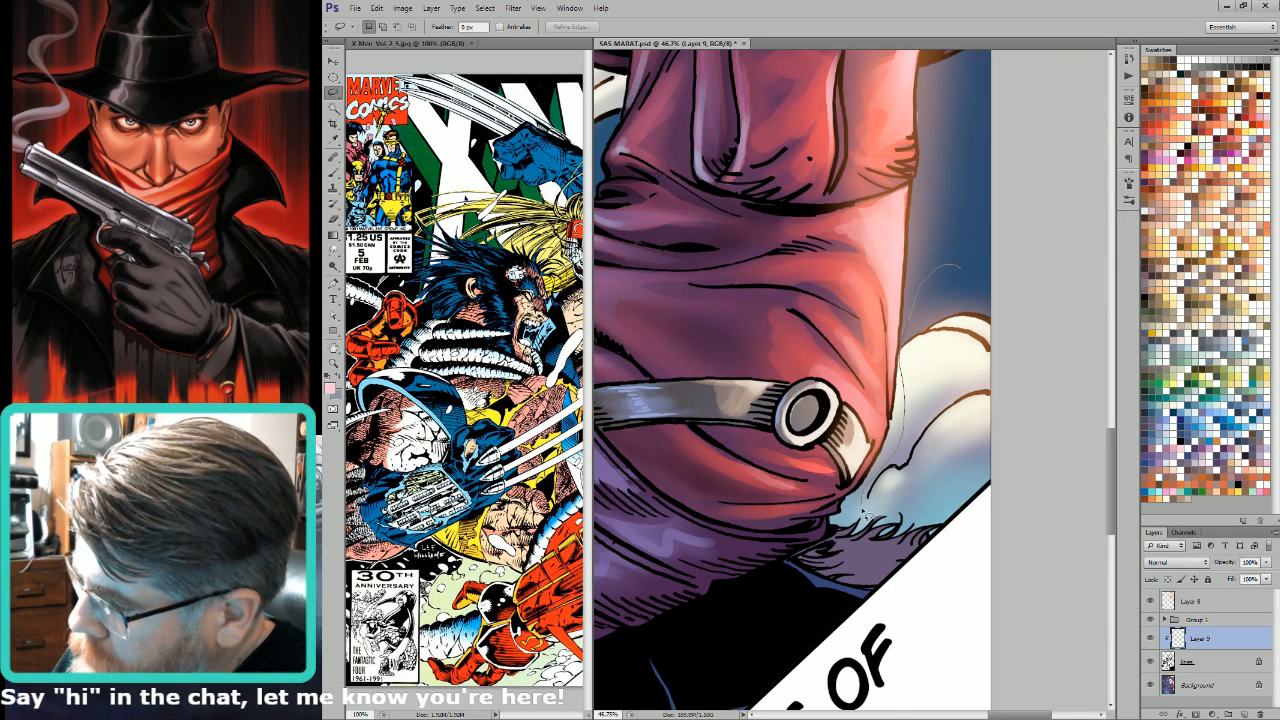
mouse_move(866, 512)
left_mouse_down()
mouse_move(1026, 366)
mouse_move(1016, 264)
left_mouse_up()
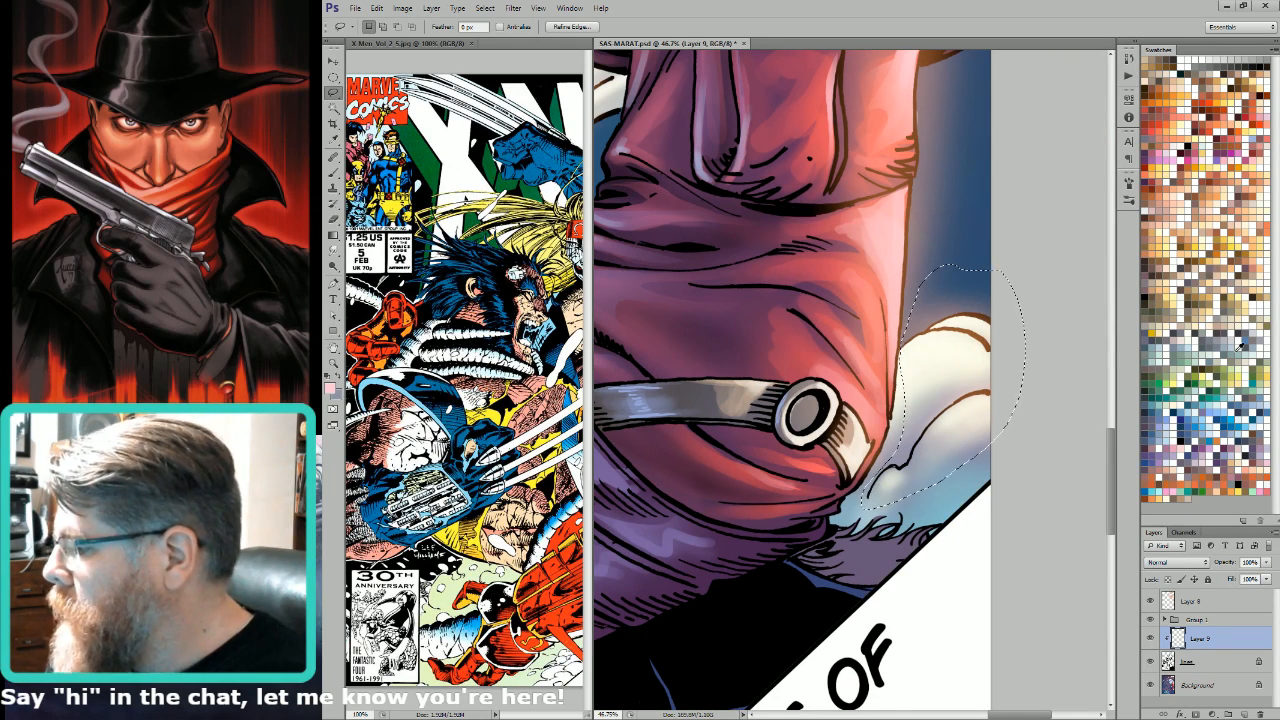
Step: Try several swatch colours on the selected cloud's line art, fill it with a dark blue, and deselect
left_click(1200, 461)
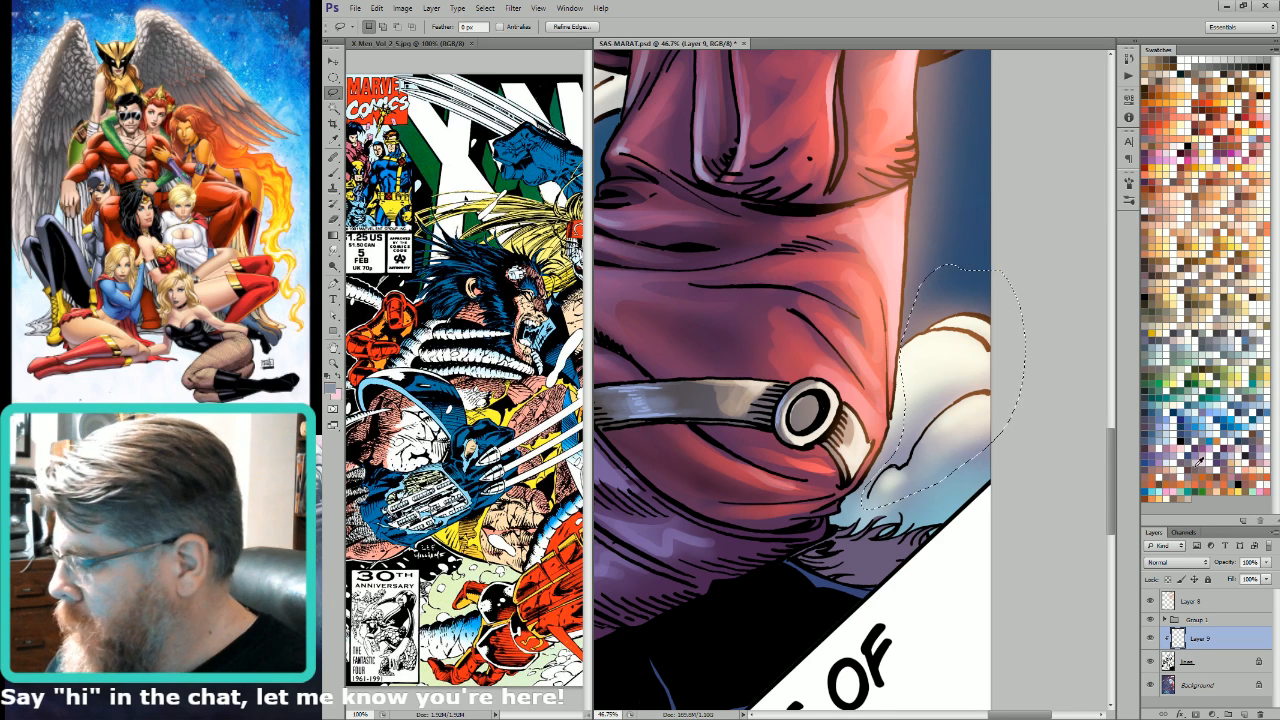
left_click(1196, 465)
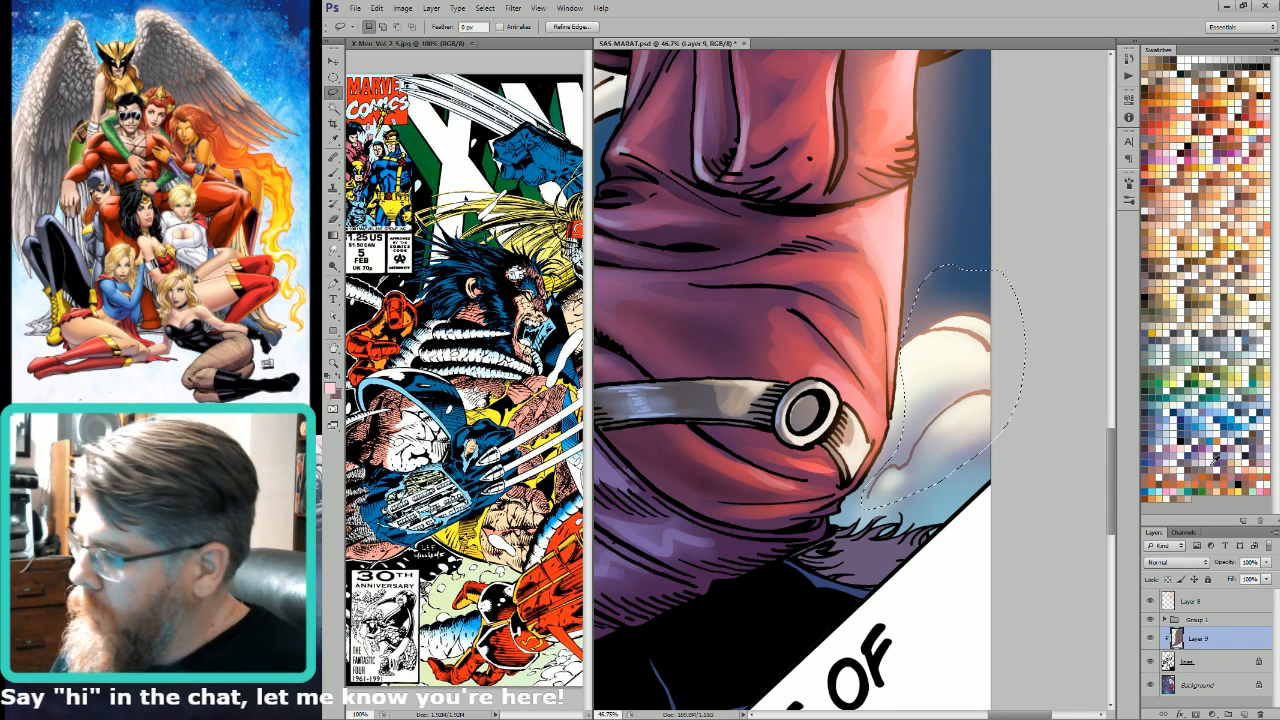
left_click(1158, 421)
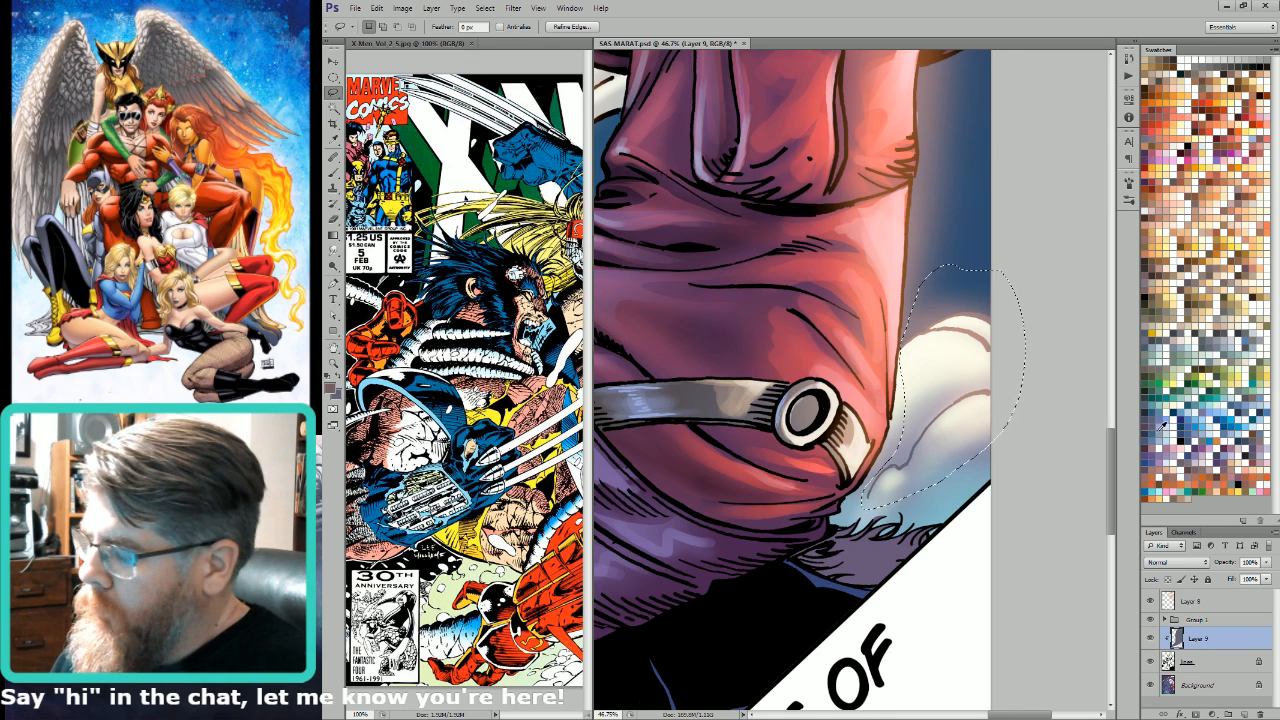
left_click(1149, 432)
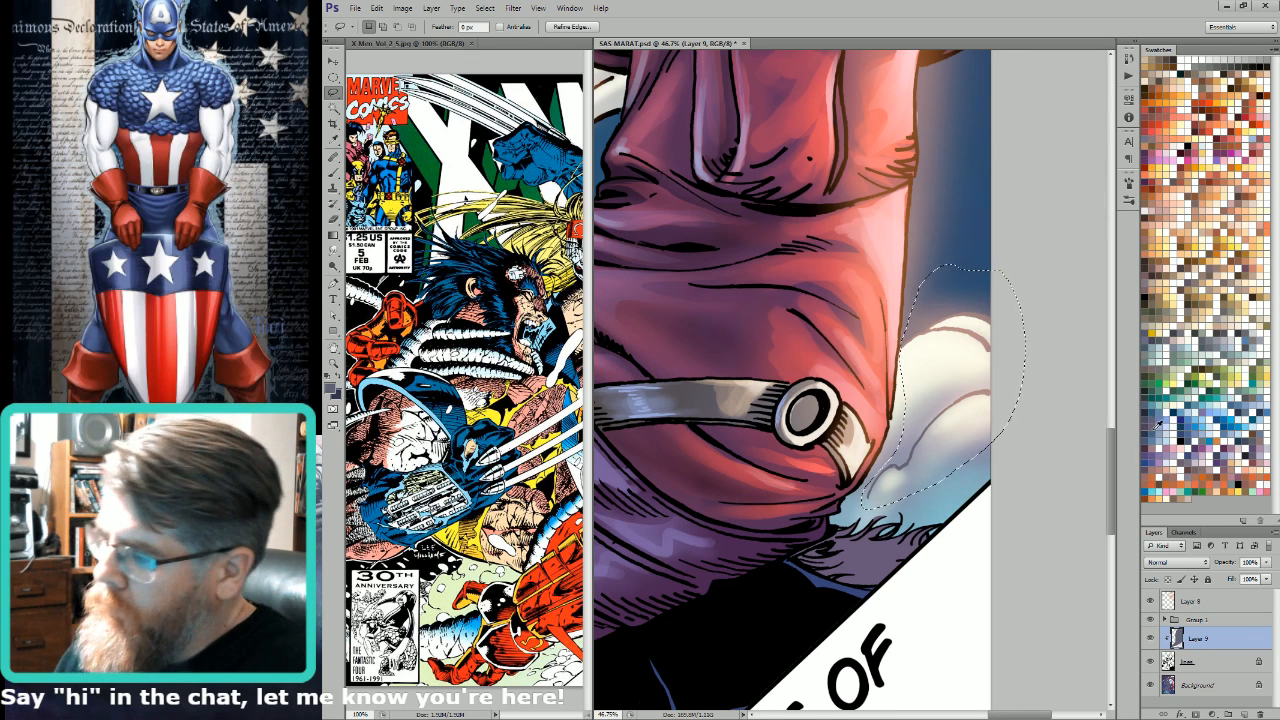
key("alt+BackSpace")
key("ctrl+minus")
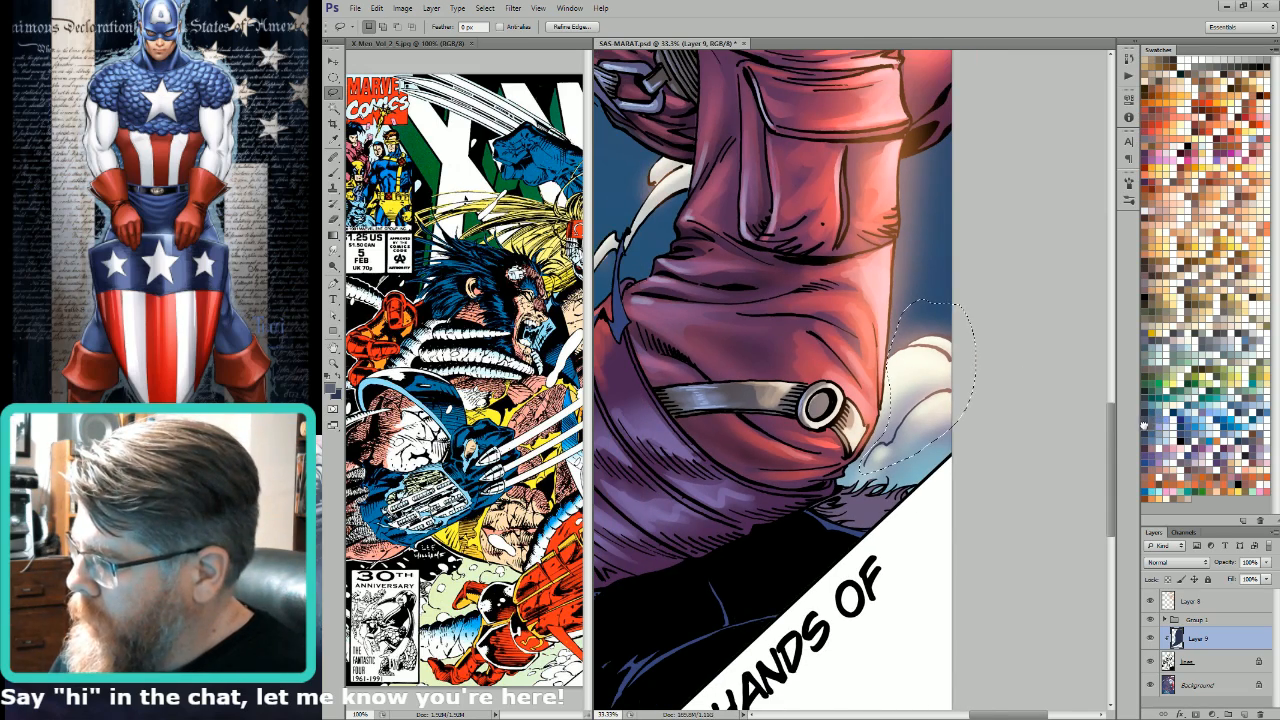
key("ctrl+0")
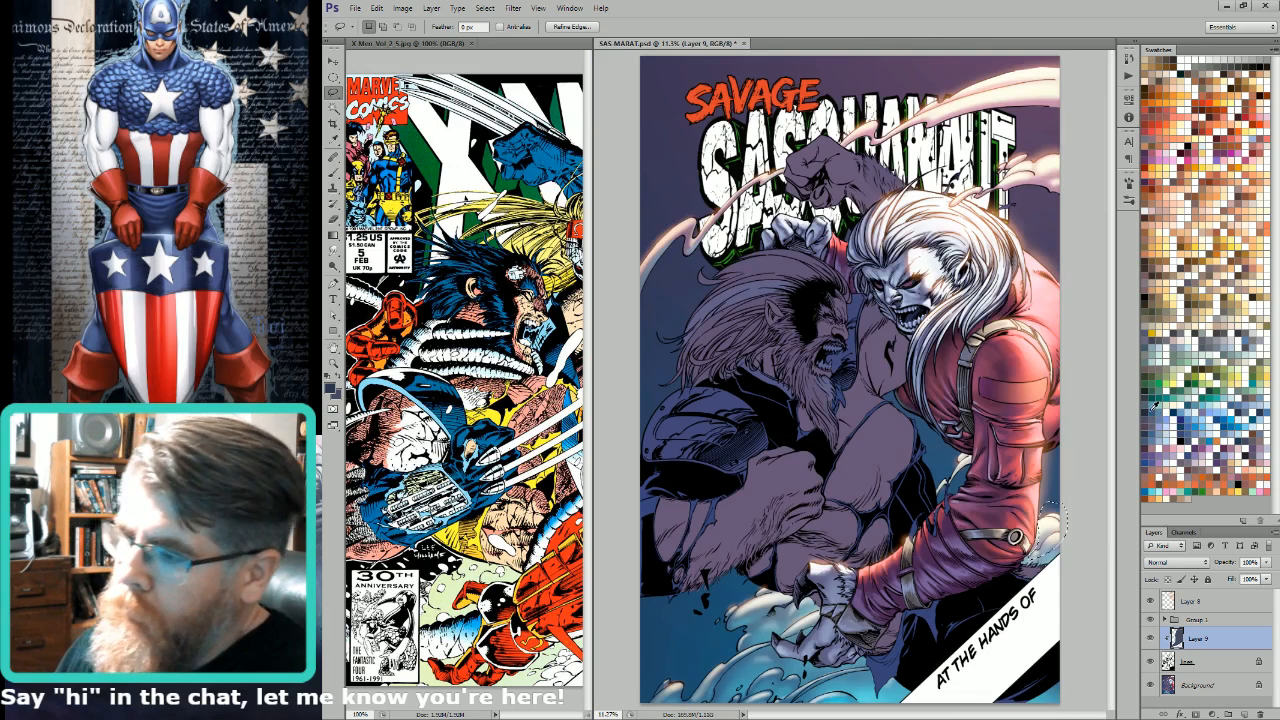
key("ctrl+d")
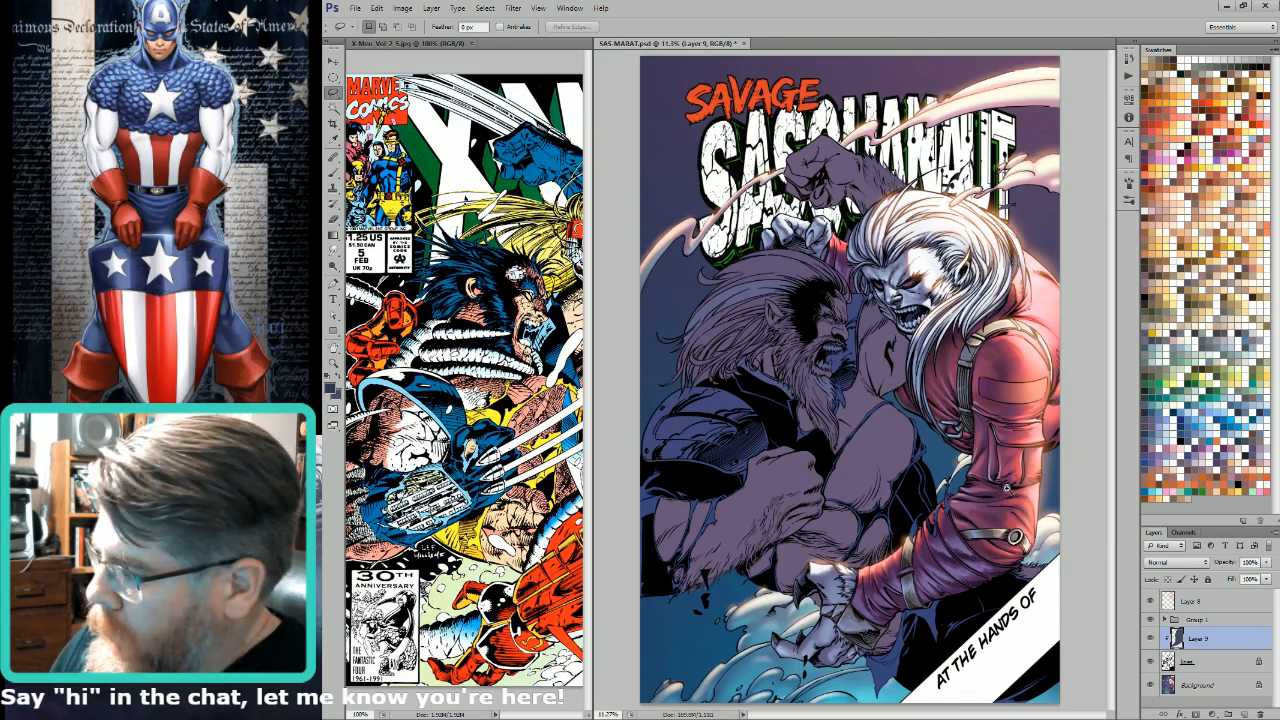
Step: Lasso the small clouds between the black costume and the red sleeve, and recolour their line art dark blue
scroll(985, 398, "up", 5)
mouse_move(845, 400)
left_mouse_down()
mouse_move(843, 523)
mouse_move(855, 530)
mouse_move(890, 462)
mouse_move(888, 474)
mouse_move(903, 403)
mouse_move(1001, 361)
mouse_move(1003, 372)
mouse_move(1003, 325)
mouse_move(942, 332)
left_mouse_up()
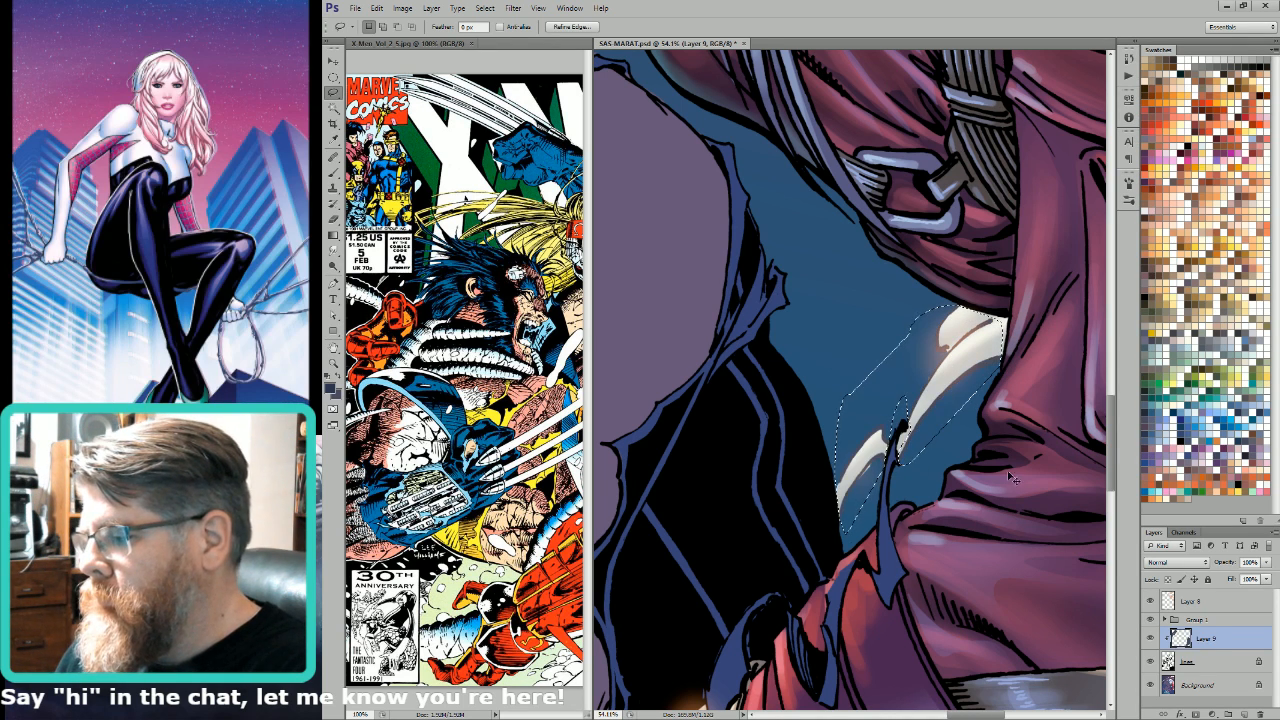
key("ctrl+0")
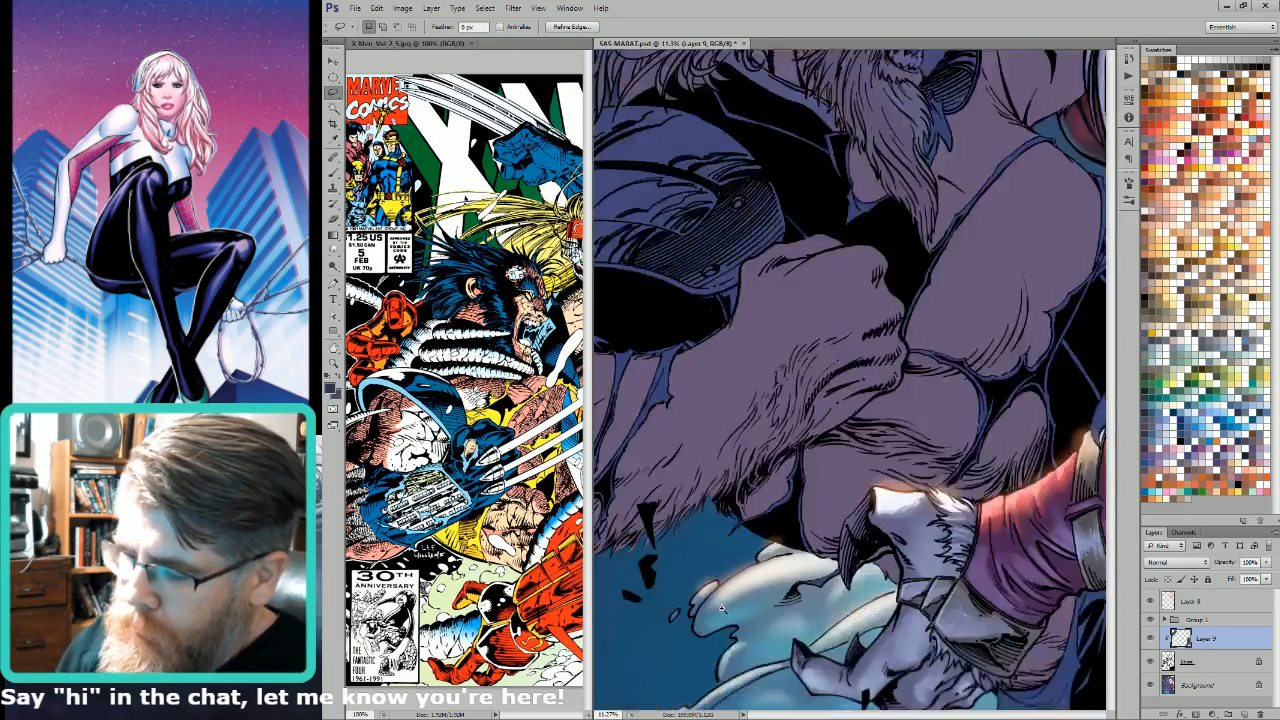
Step: Lasso the swirling clouds around and below the clawed hand, and recolour their line art dark blue
scroll(909, 461, "up", 5)
mouse_move(768, 535)
left_mouse_down()
mouse_move(831, 398)
mouse_move(940, 364)
mouse_move(921, 365)
mouse_move(958, 378)
mouse_move(940, 393)
mouse_move(917, 472)
mouse_move(1079, 424)
mouse_move(1058, 483)
mouse_move(1035, 493)
mouse_move(1022, 476)
mouse_move(1019, 498)
mouse_move(987, 509)
mouse_move(963, 497)
mouse_move(956, 473)
mouse_move(942, 485)
mouse_move(958, 546)
mouse_move(1046, 583)
mouse_move(1022, 586)
mouse_move(1032, 615)
left_mouse_up()
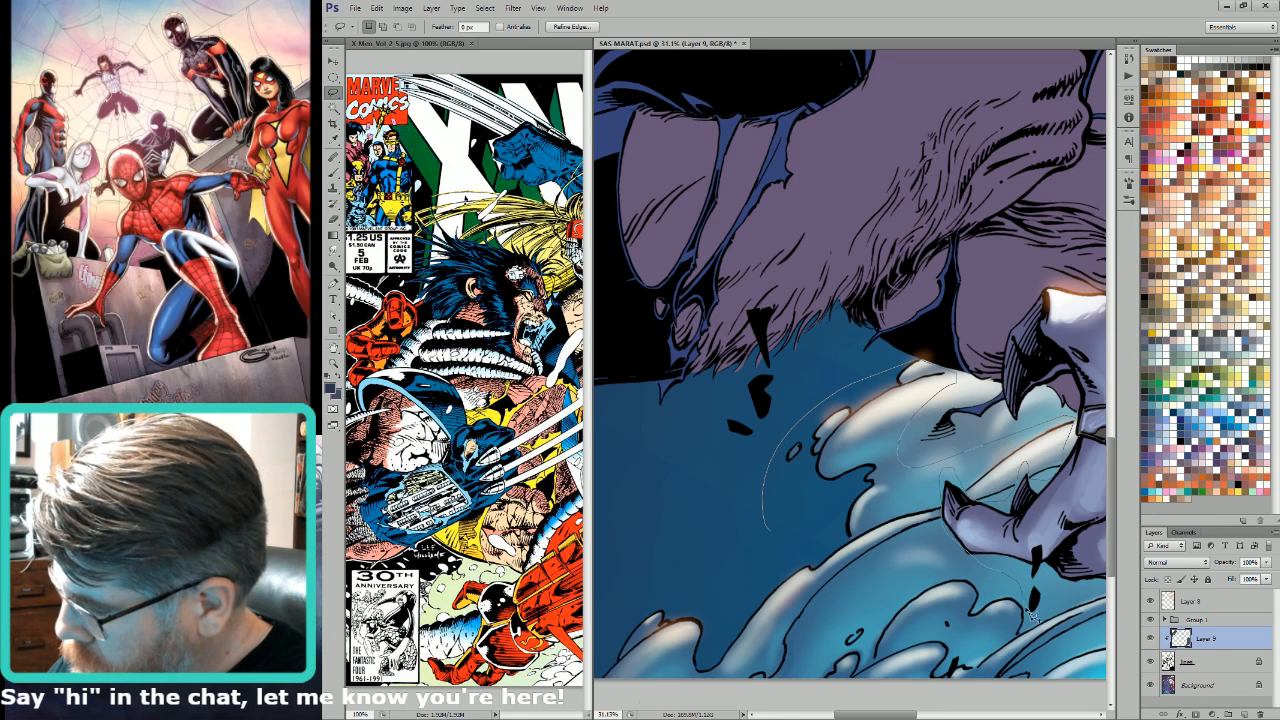
mouse_move(1032, 675)
left_mouse_down()
mouse_move(624, 691)
mouse_move(603, 706)
mouse_move(680, 561)
left_mouse_up()
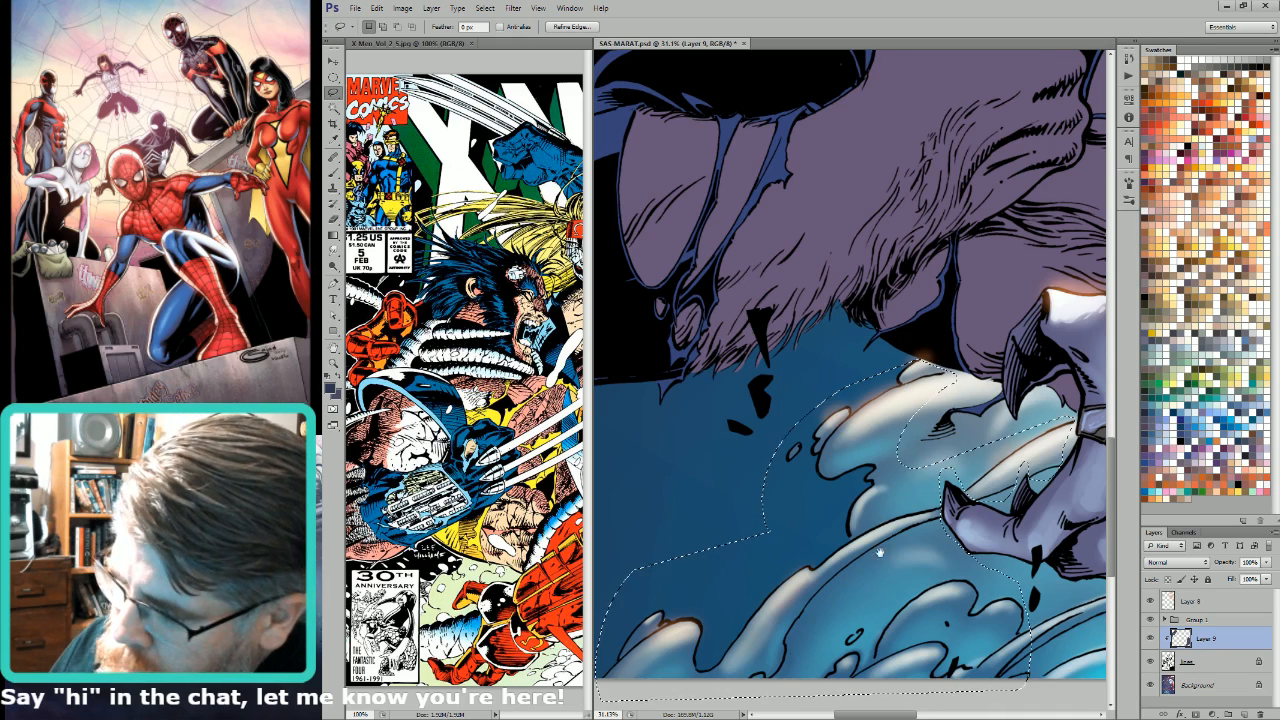
left_click_drag(1089, 546, 846, 505)
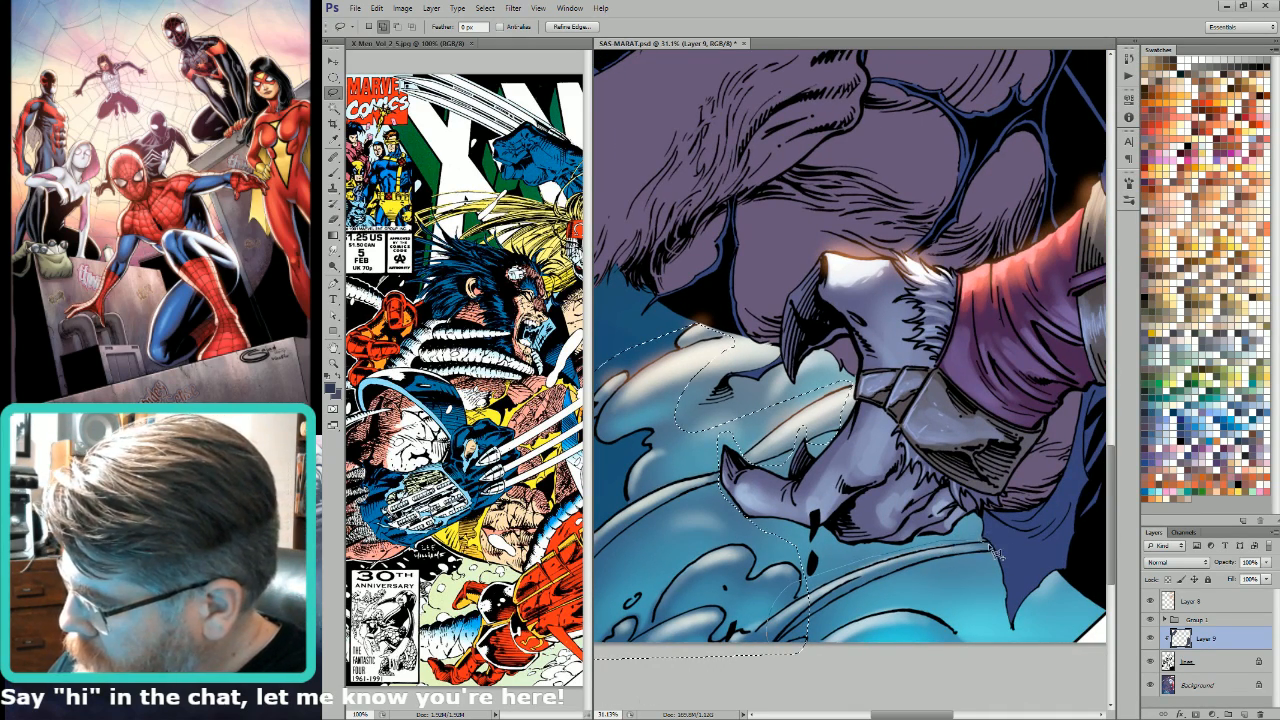
mouse_move(995, 550)
left_mouse_down()
mouse_move(998, 636)
mouse_move(860, 715)
mouse_move(772, 666)
left_mouse_up()
key("ctrl+0")
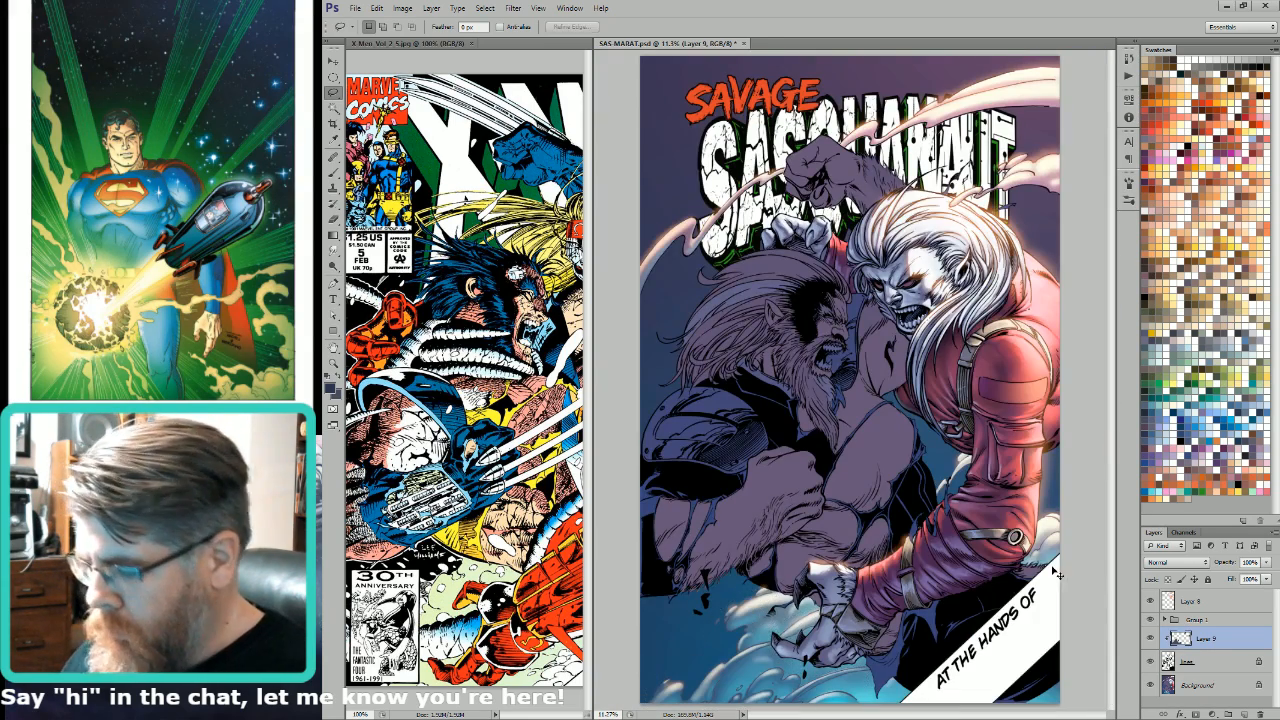
Step: Clear the selection, make the Background layer active, and set the lasso's feather for working on the swirling clouds
key("w")
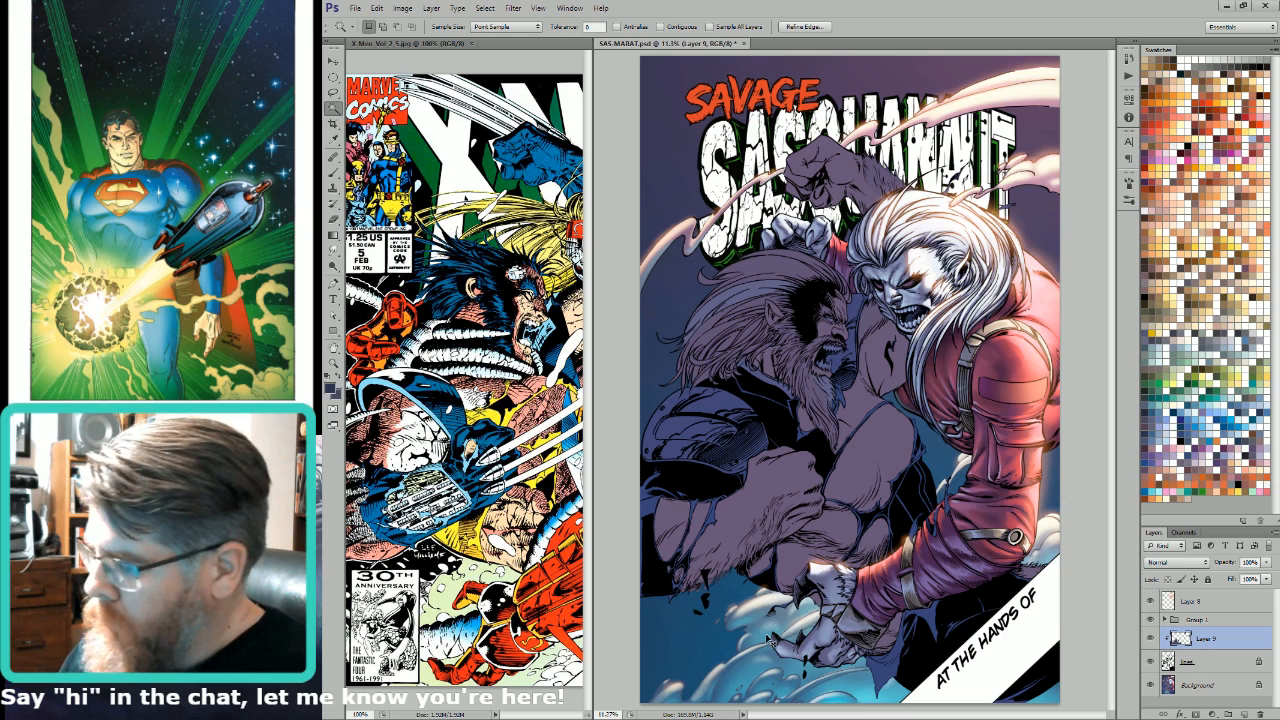
key("i")
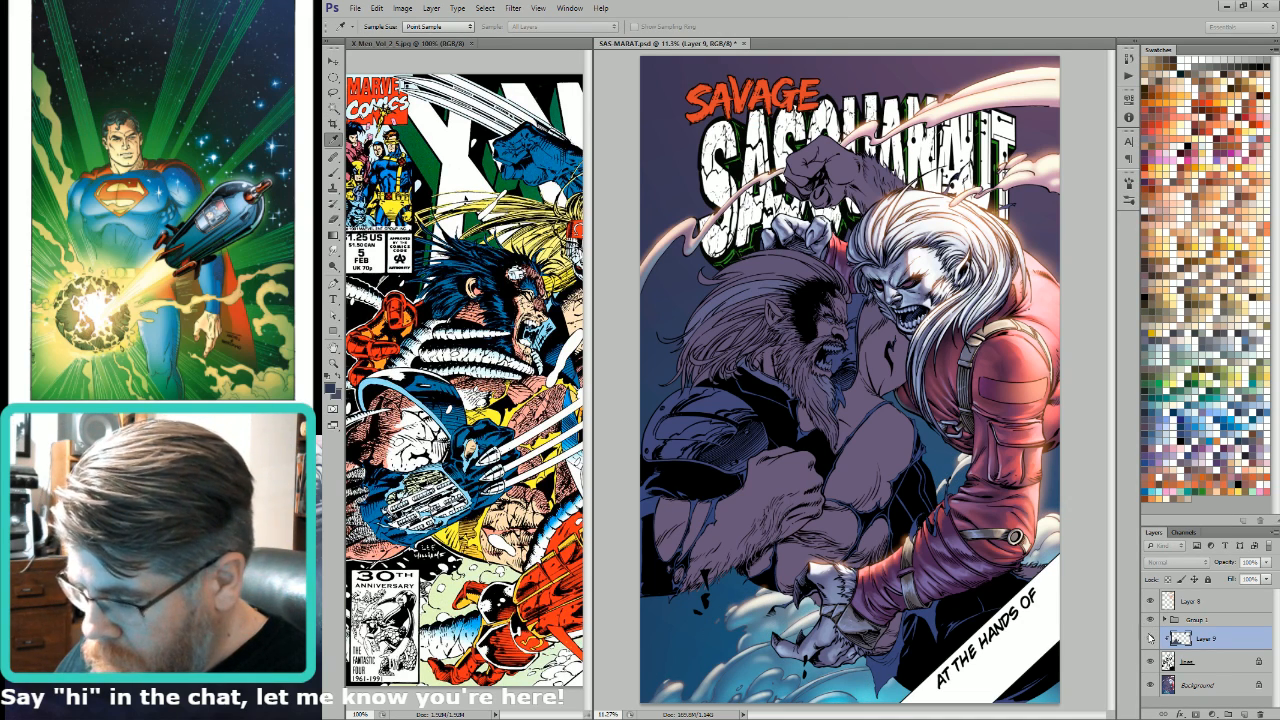
key("w")
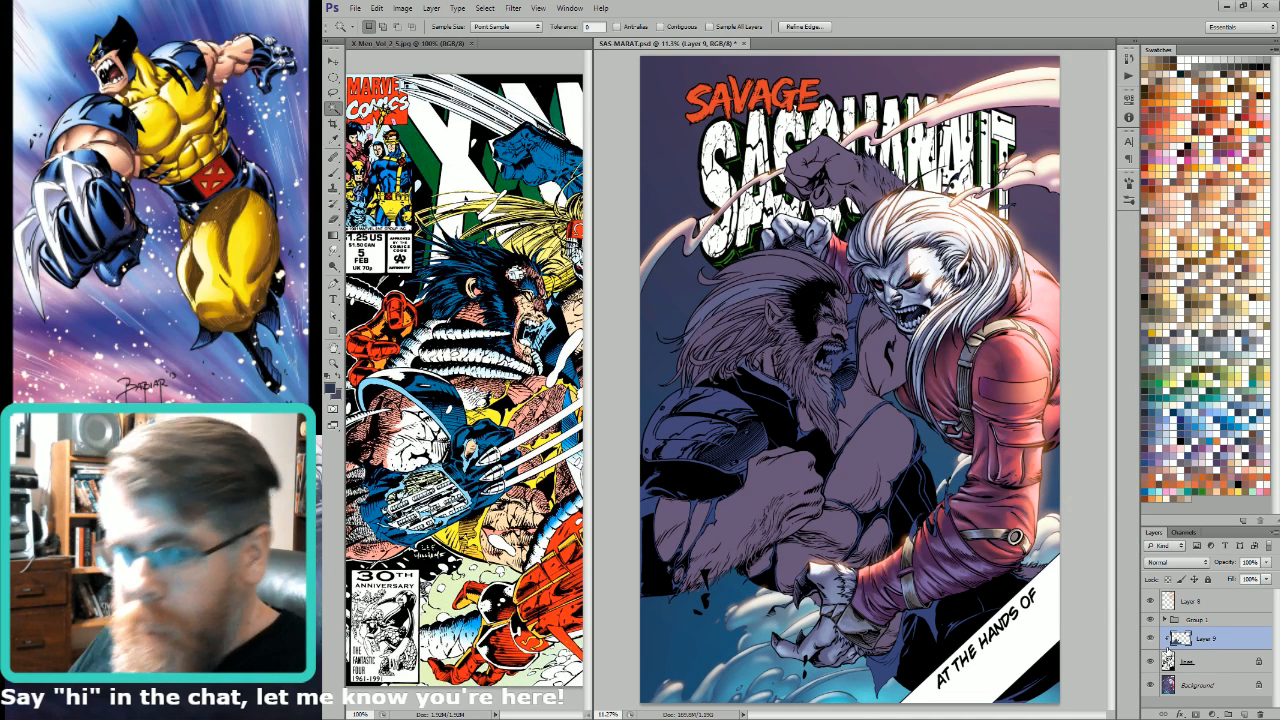
key("ctrl+d")
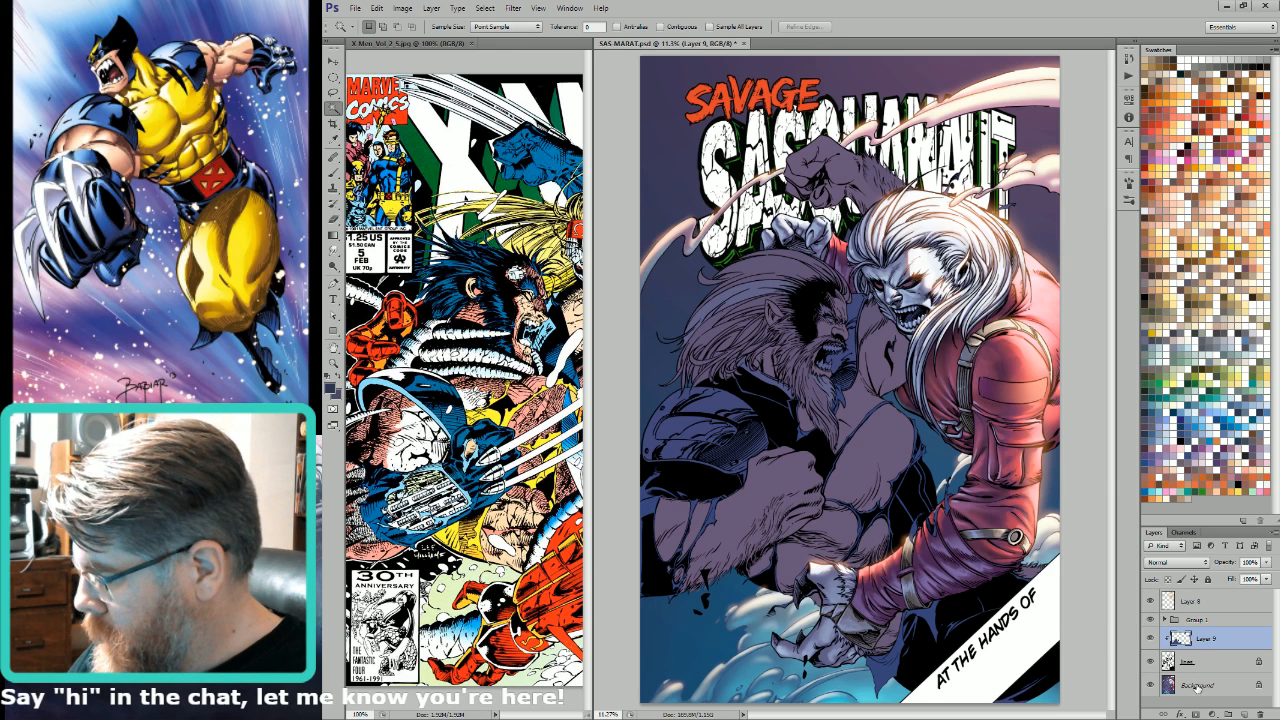
left_click(1195, 686)
key("l")
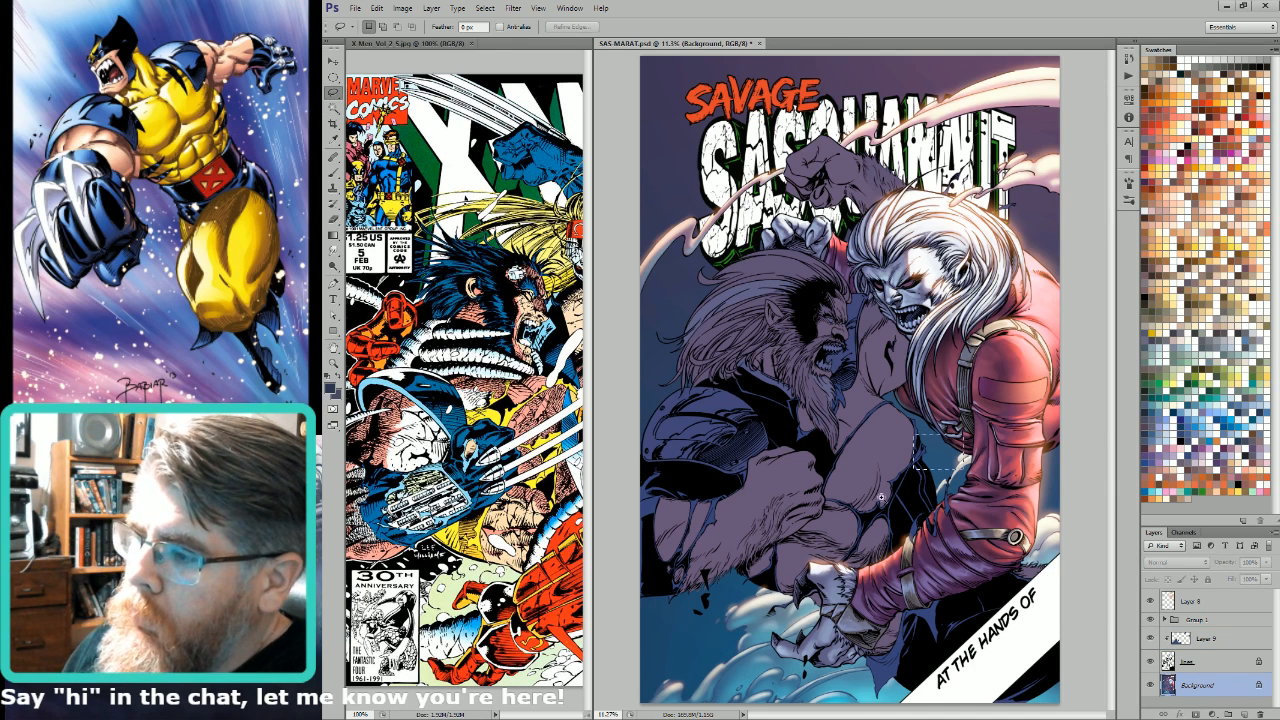
left_click_drag(862, 620, 888, 622)
left_click_drag(888, 622, 1032, 378)
left_click_drag(900, 470, 996, 529)
key("Return")
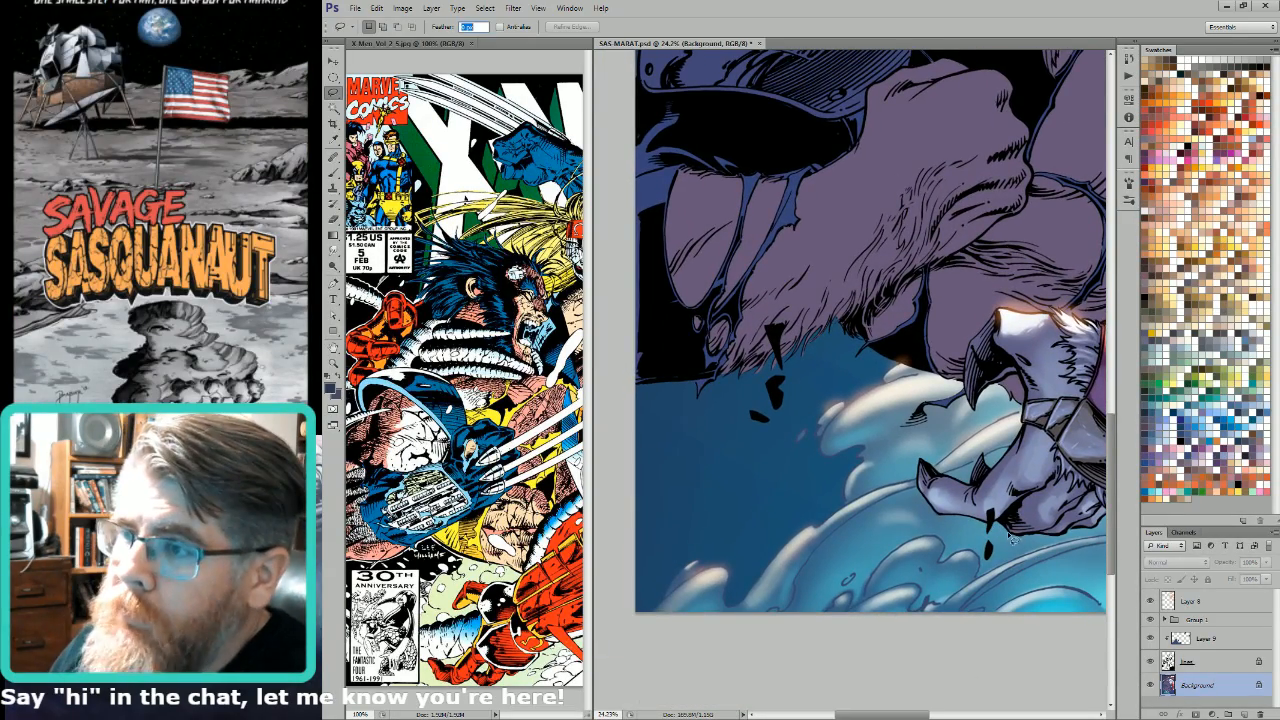
key("Return")
left_click_drag(836, 505, 952, 540)
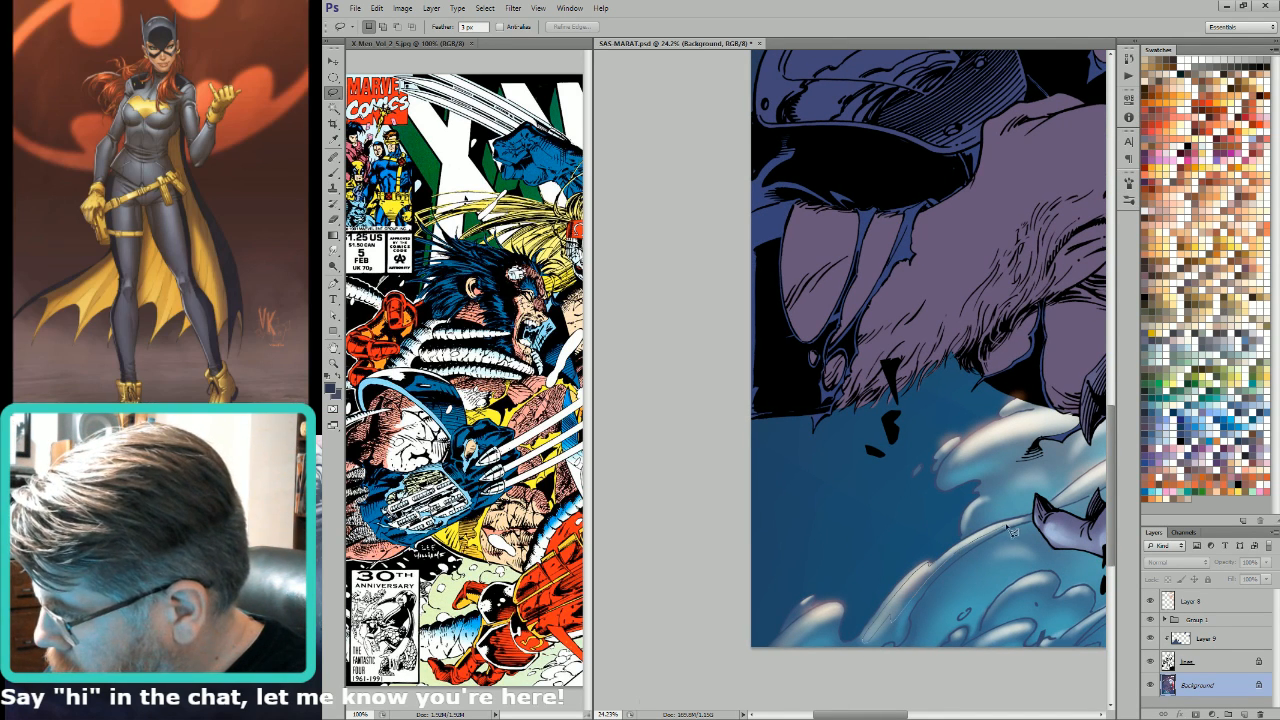
left_click_drag(978, 537, 945, 558)
key("ctrl+d")
Step: Hide Layer 8, sample a blue from the edge of the swirling clouds, show the layer again, and ready the brush
key("i")
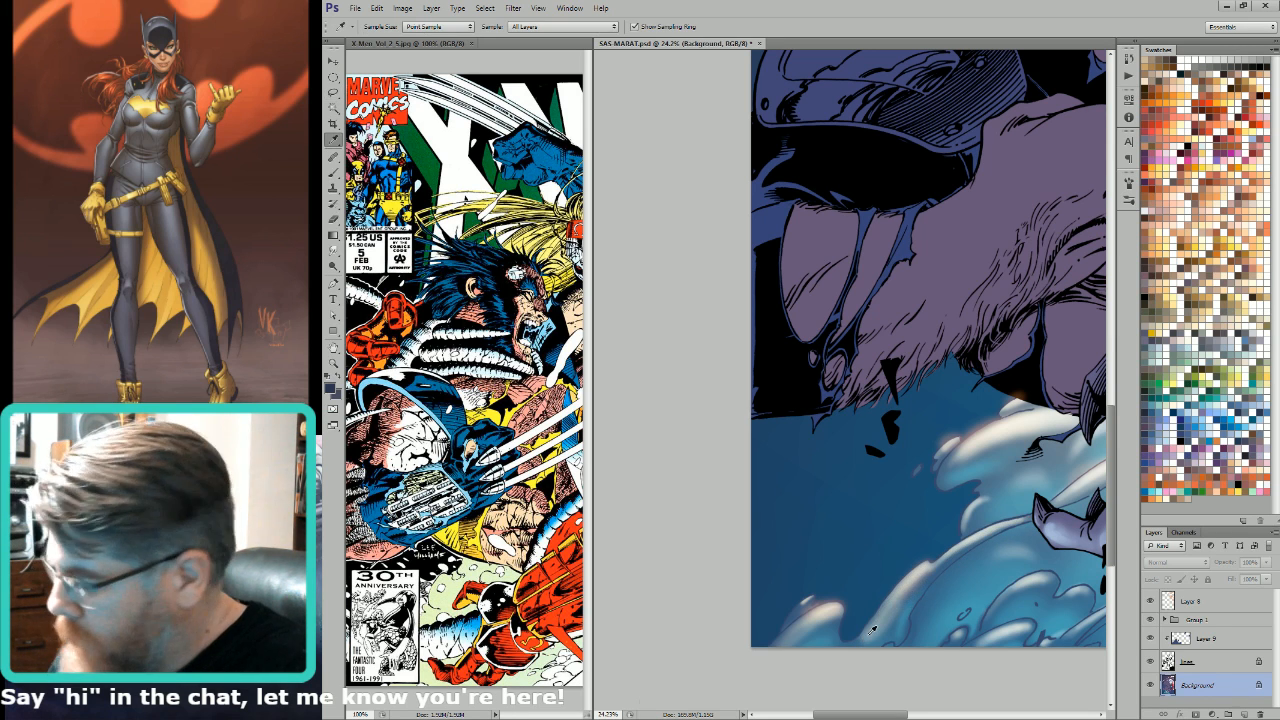
left_click(1150, 601)
left_click(906, 580)
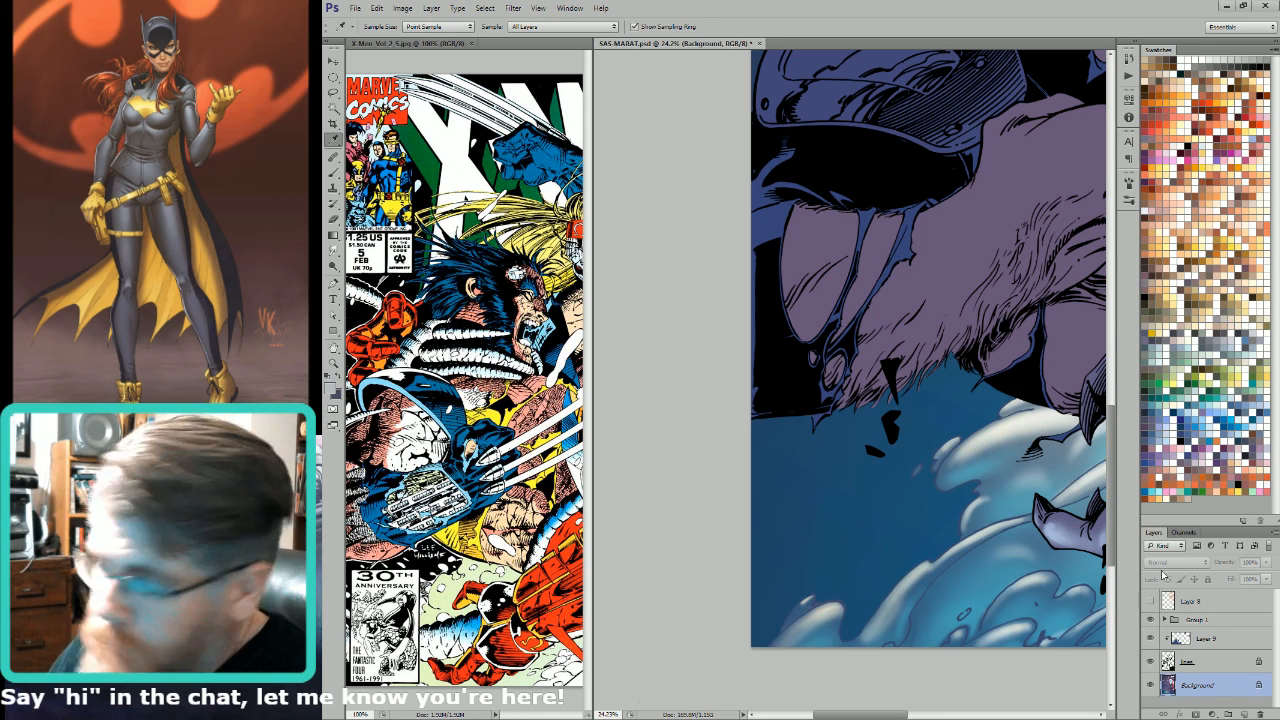
left_click(1150, 601)
key("b")
Step: Zoom the X-Men reference cover out to 66.67% to view more of it, and return to the SAS-MARAT cover
key("ctrl+shift+e")
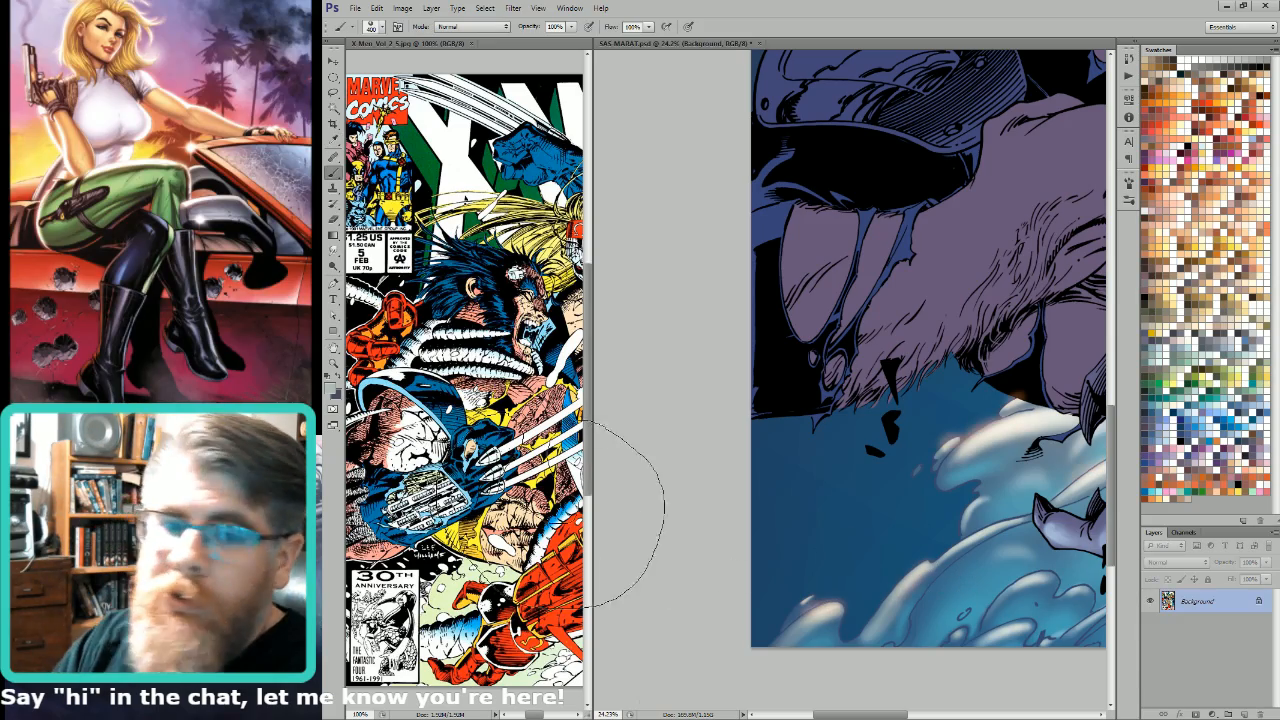
mouse_move(554, 414)
left_mouse_down()
mouse_move(492, 431)
mouse_move(503, 410)
left_mouse_up()
left_click(940, 545)
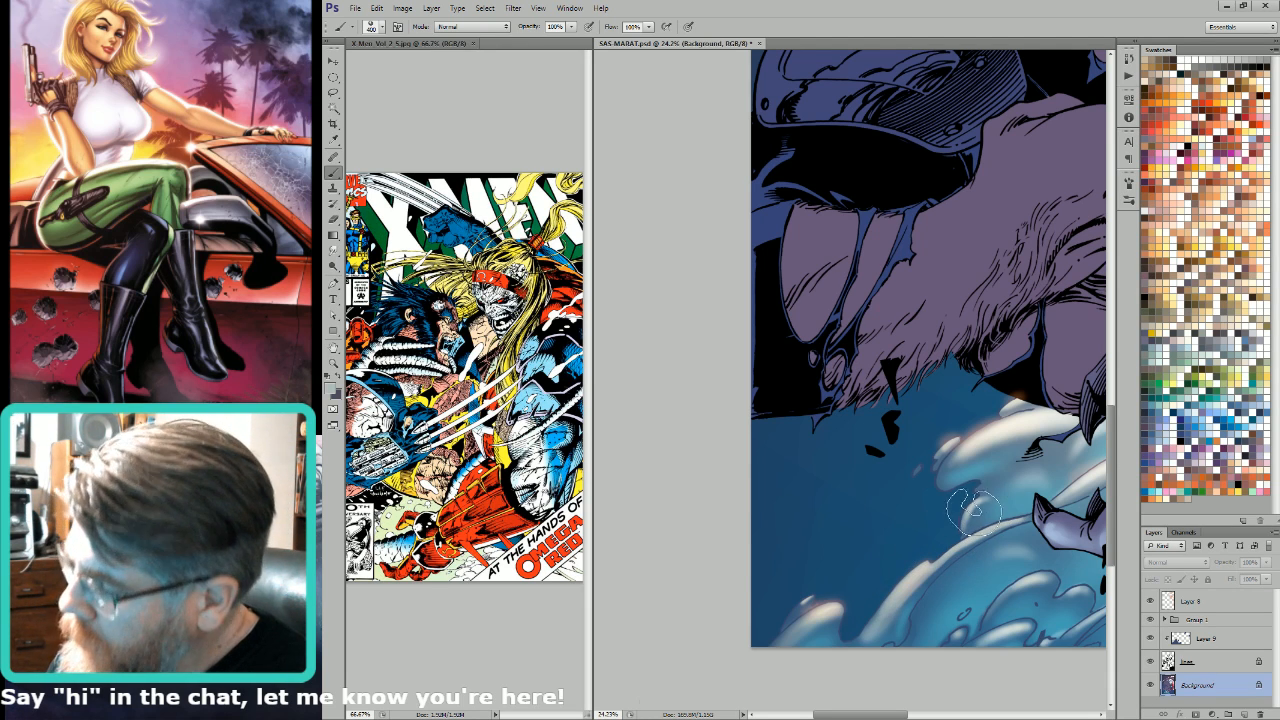
Step: Lasso the cloud curls beside the clawed hand, shade them with the Gradient tool in Lighten mode at 40% opacity, and clear the selection
left_click_drag(1073, 527, 986, 548)
key("l")
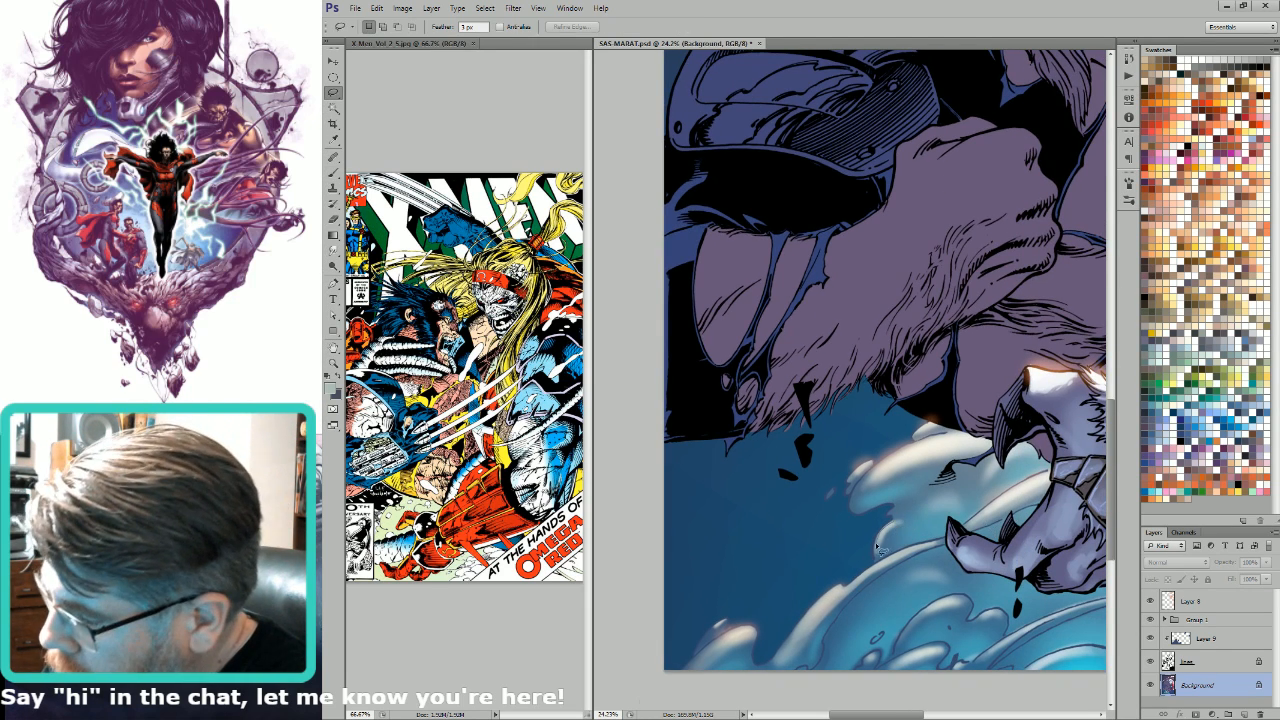
key("g")
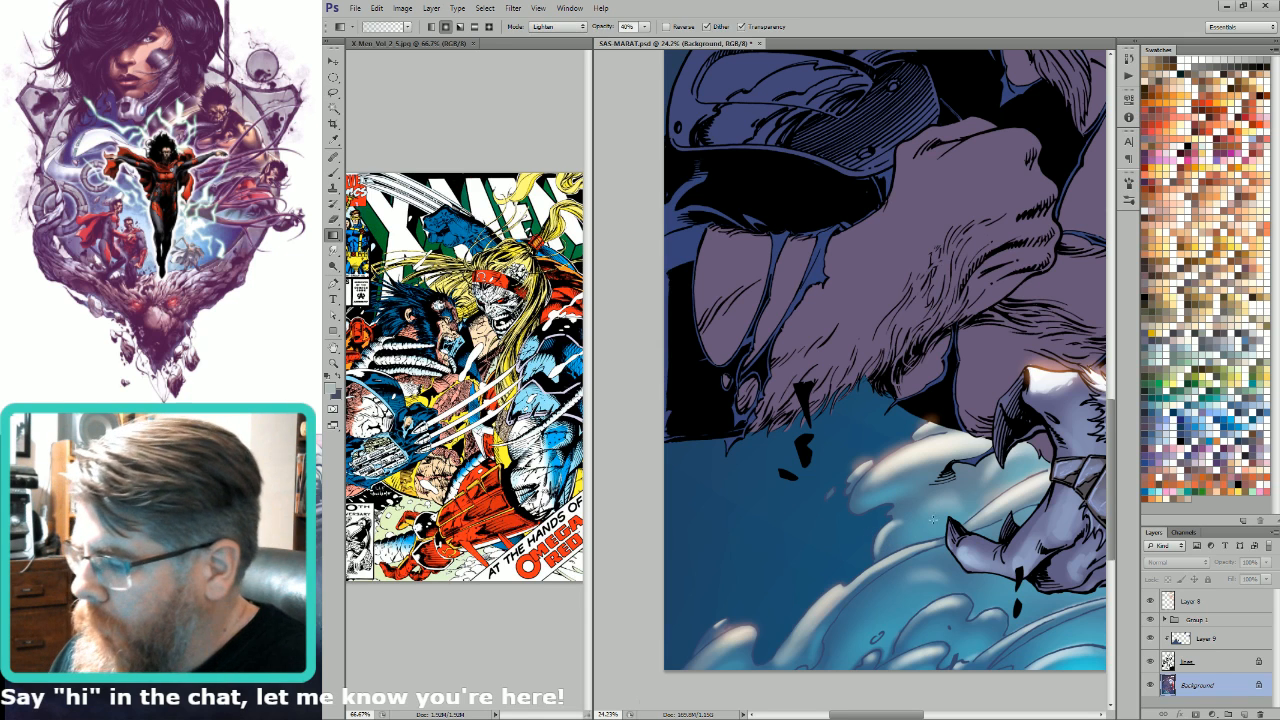
key("l")
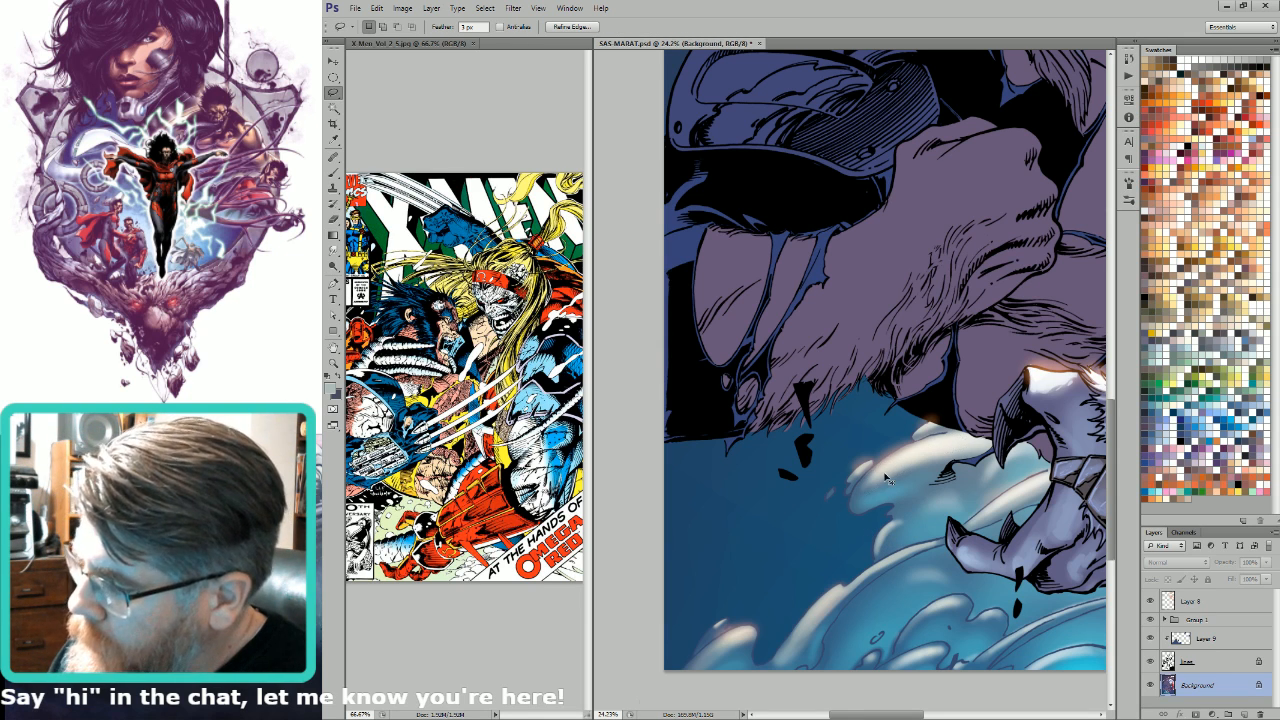
key("g")
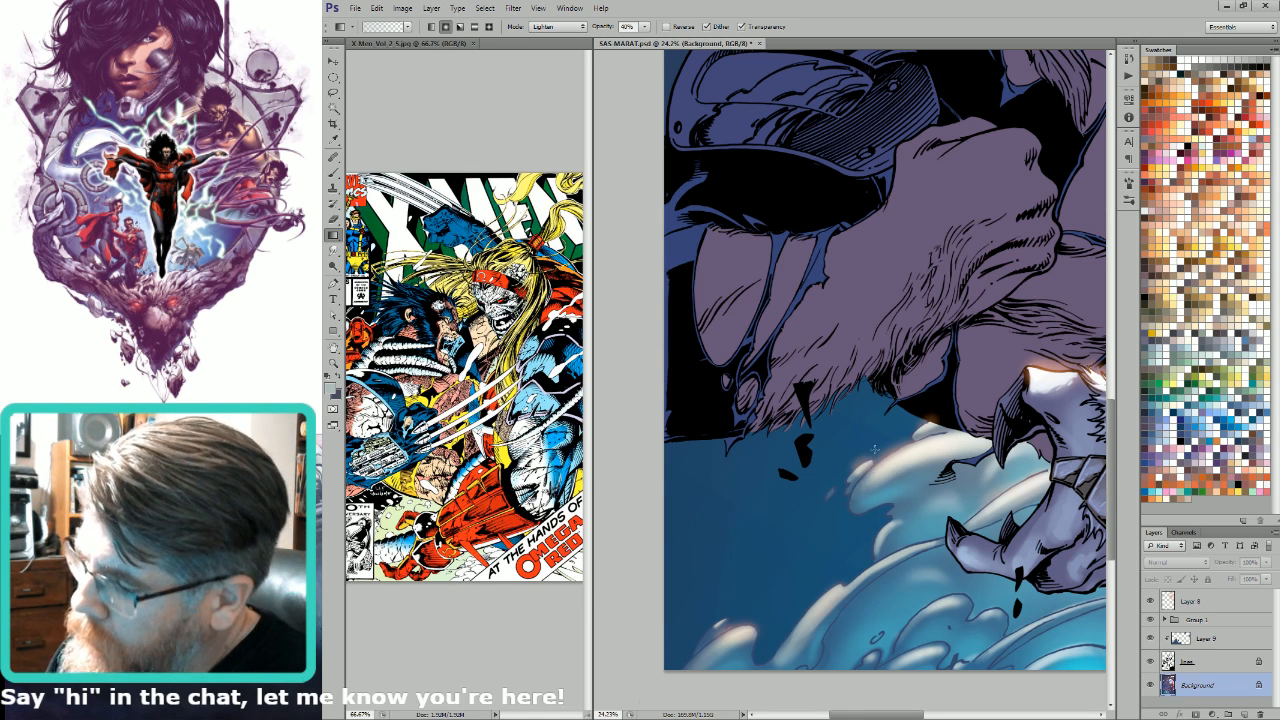
left_click_drag(938, 523, 709, 523)
key("l")
left_click_drag(865, 621, 1065, 473)
key("ctrl+d")
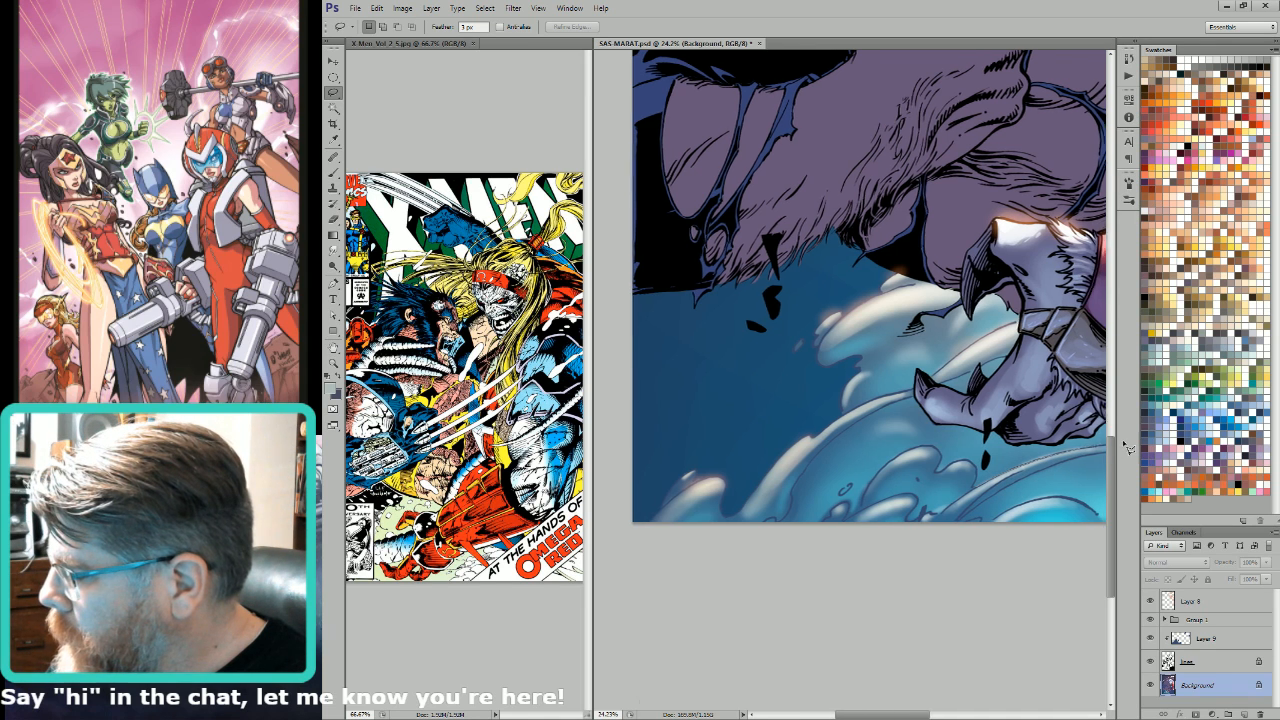
Step: Isolate the cloud band beneath the clawed hand using a lasso and the Alpha 4 channel, and smudge its colours at 100% strength
scroll(1086, 450, "right", 2)
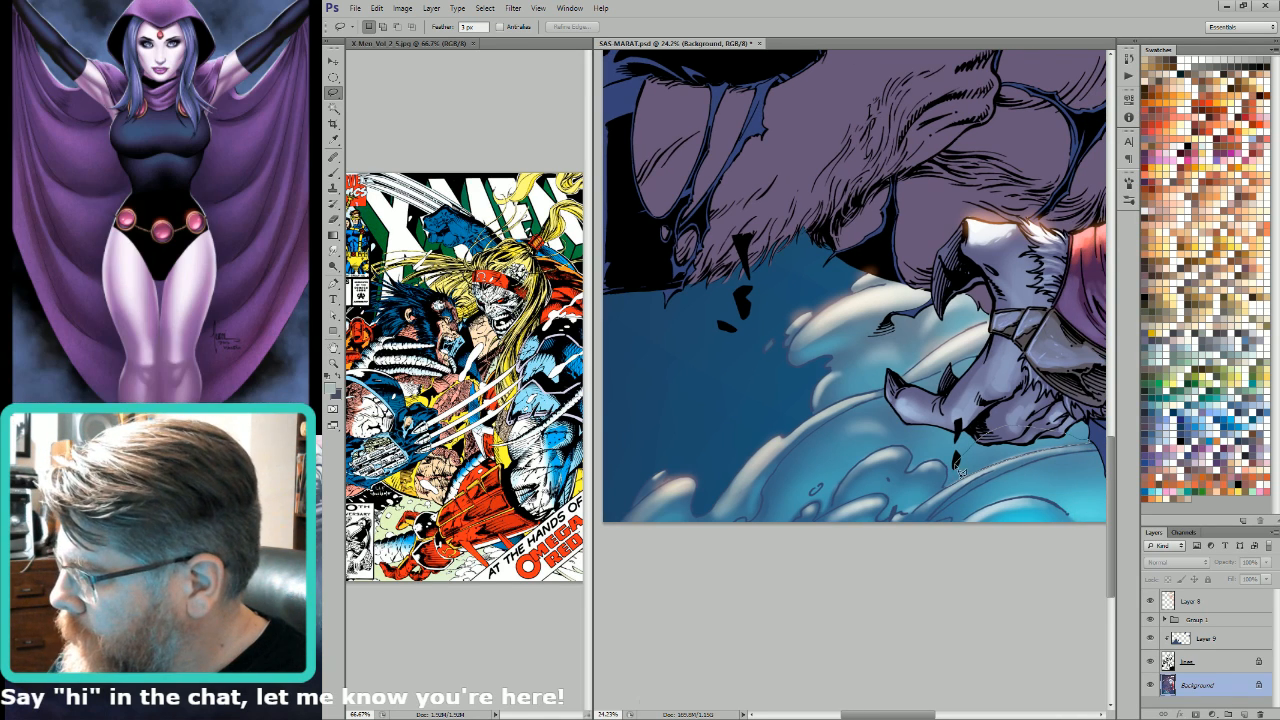
left_click_drag(945, 488, 946, 486)
key("ctrl+6")
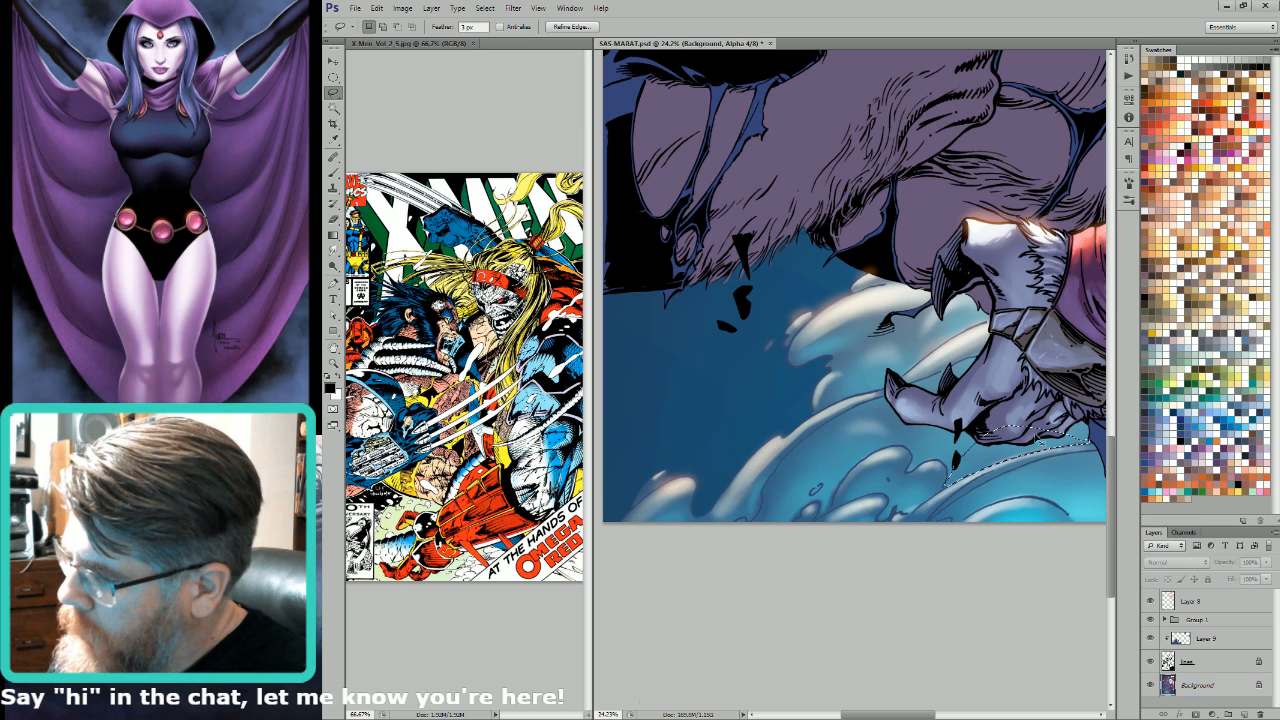
key("w")
key("ctrl+2")
key("r")
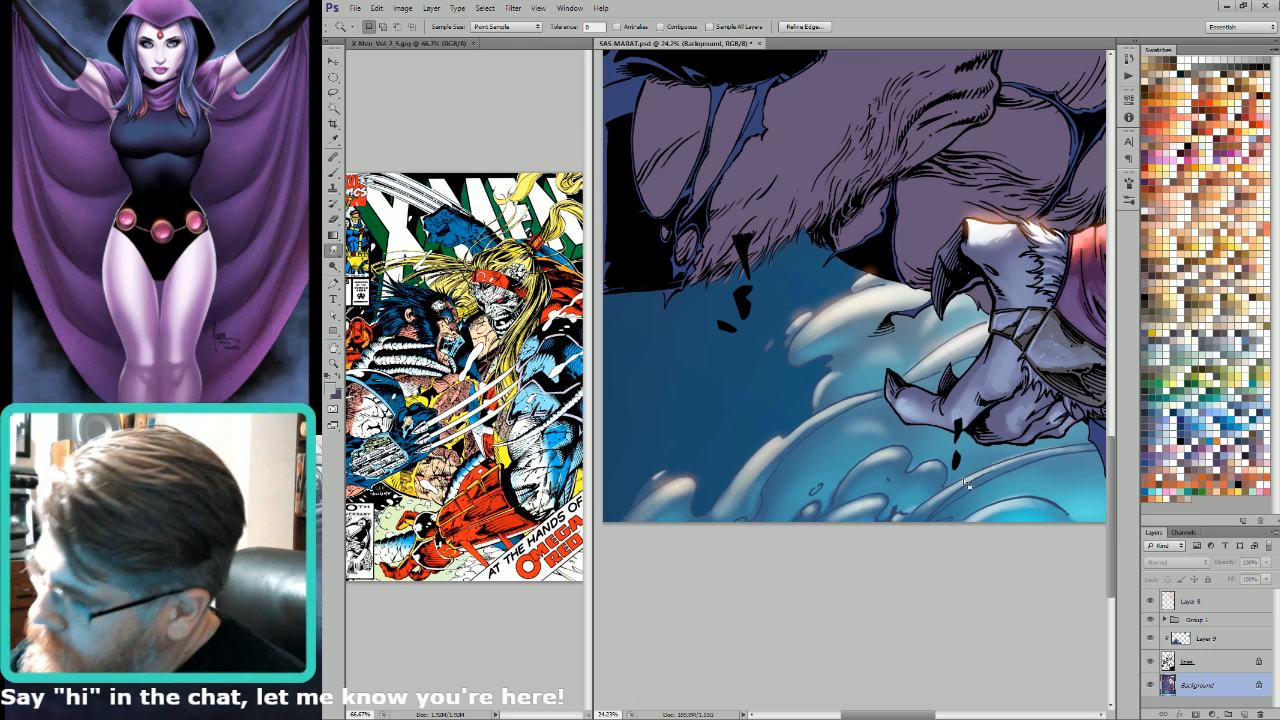
key("0")
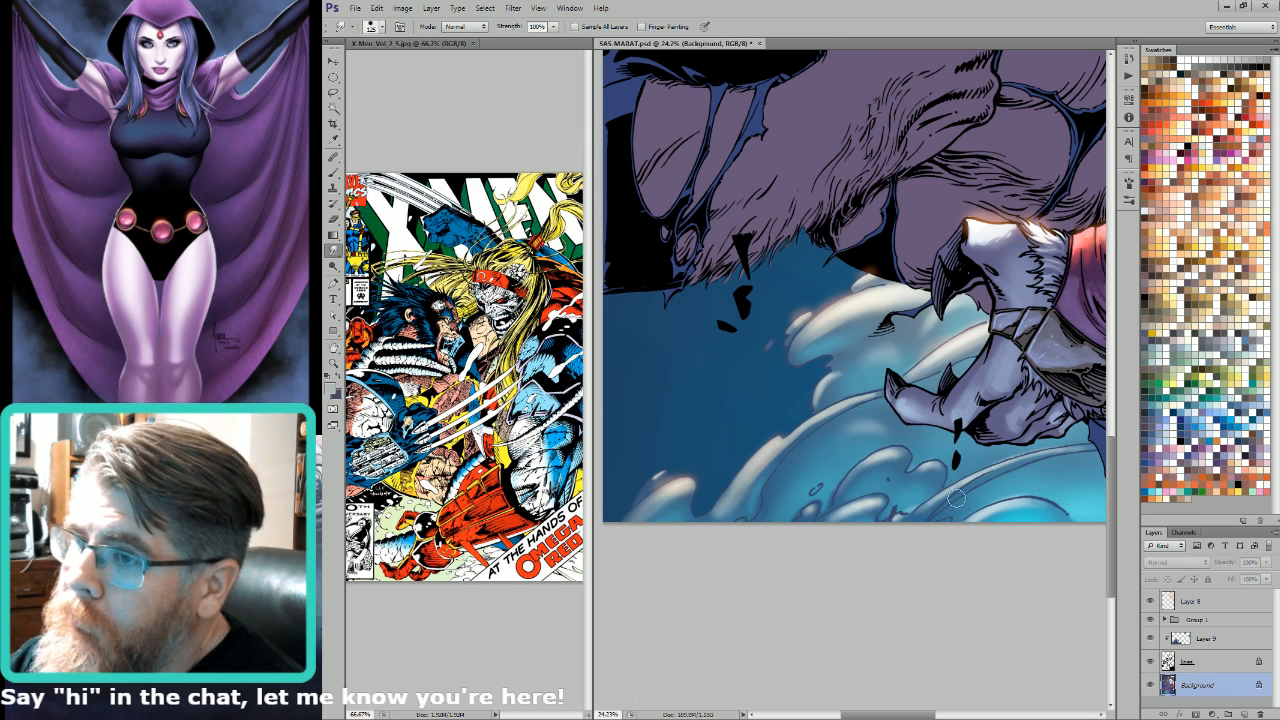
key("bracketleft")
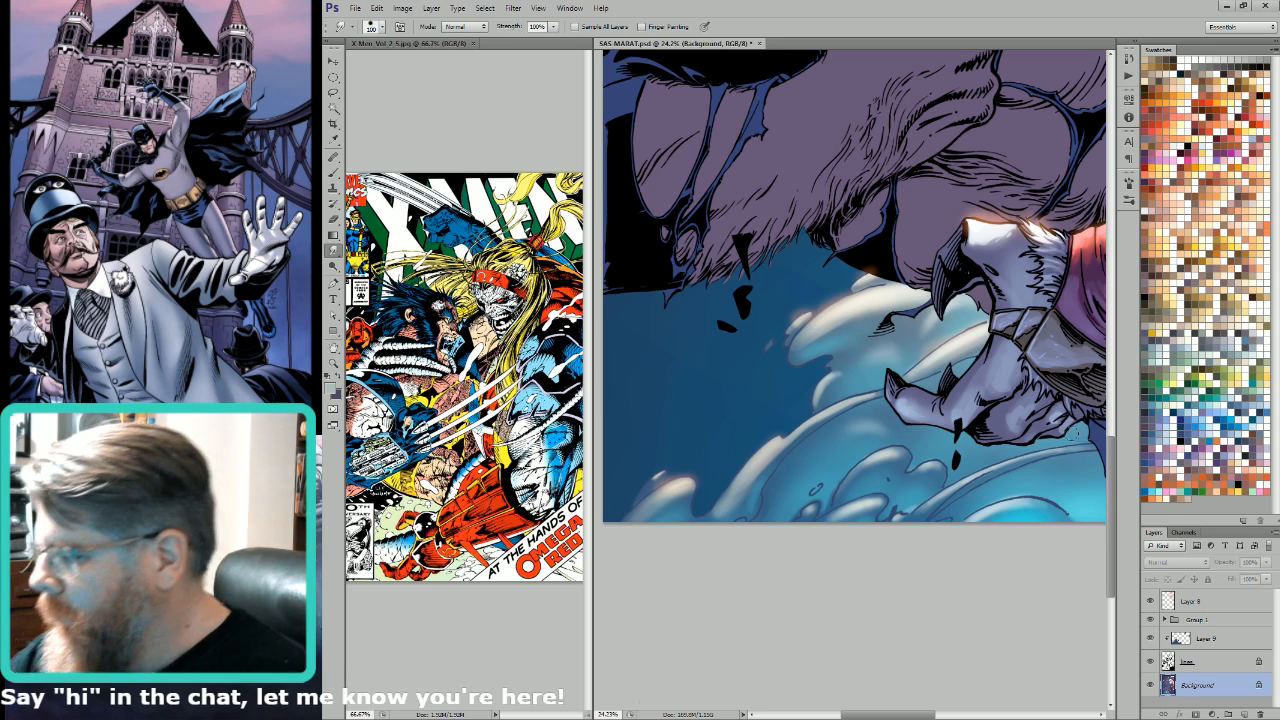
Step: Lasso the cloud curl below the clawed hand's wrist and smudge its colours with a larger brush
key("l")
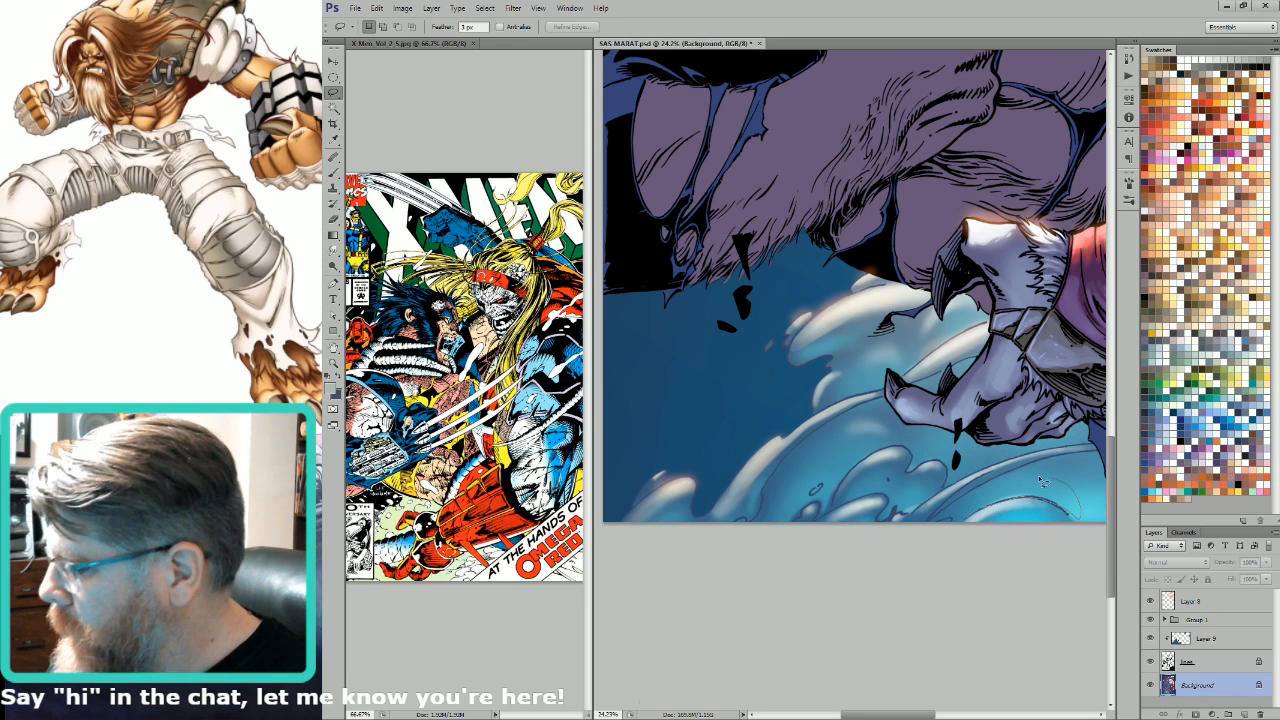
key("r")
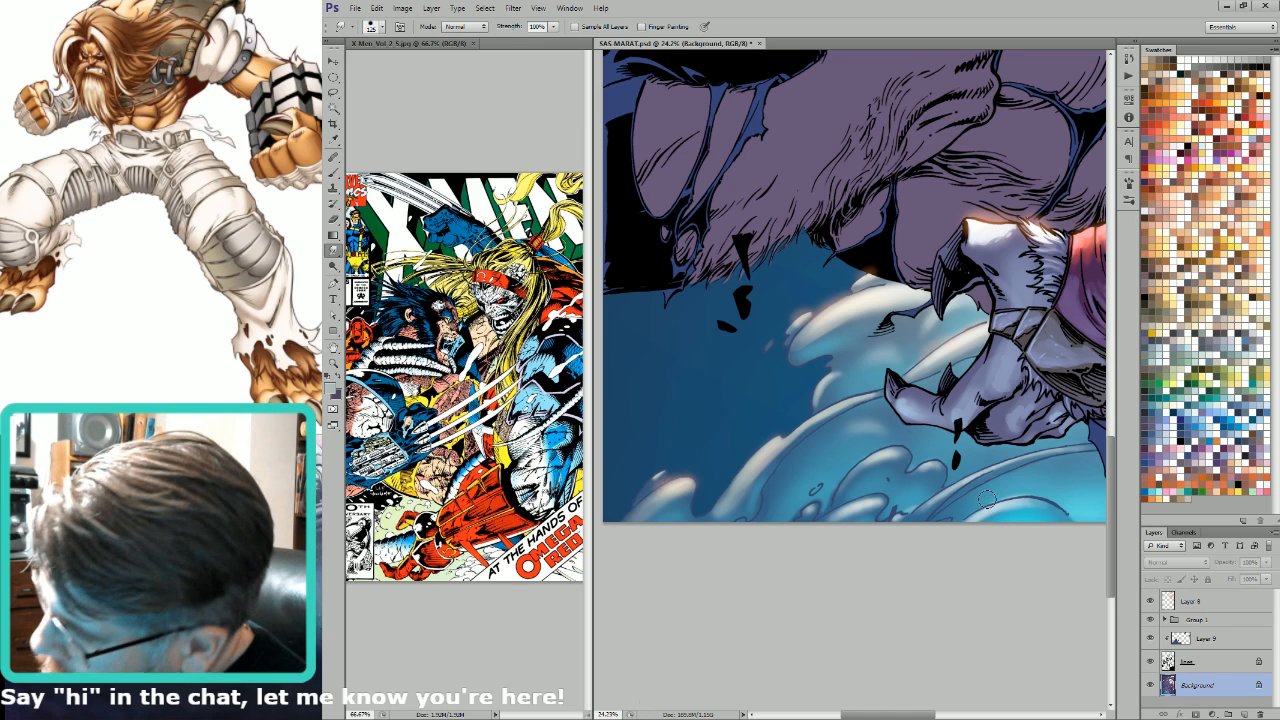
key("bracketright")
left_click_drag(1036, 528, 983, 525)
Step: Lasso the small cloud curls along the cover's lower edge and blend their colours with the Smudge tool
key("l")
left_click_drag(809, 471, 978, 456)
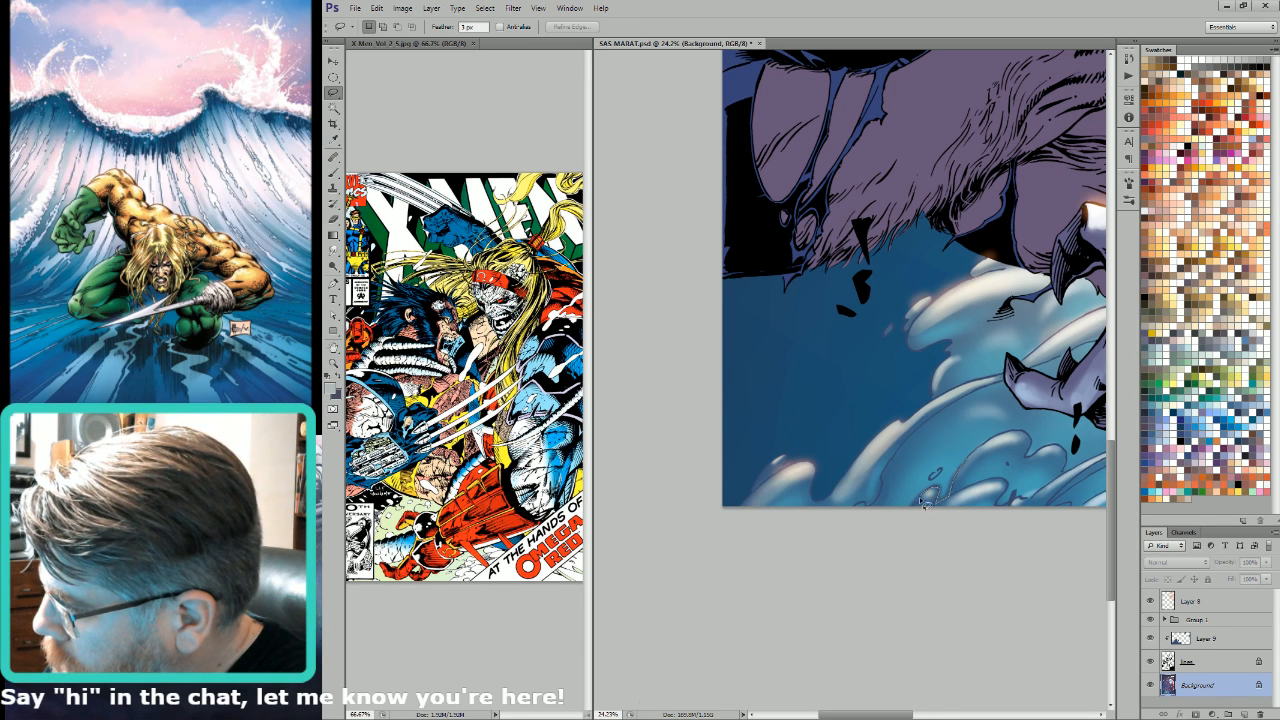
key("t")
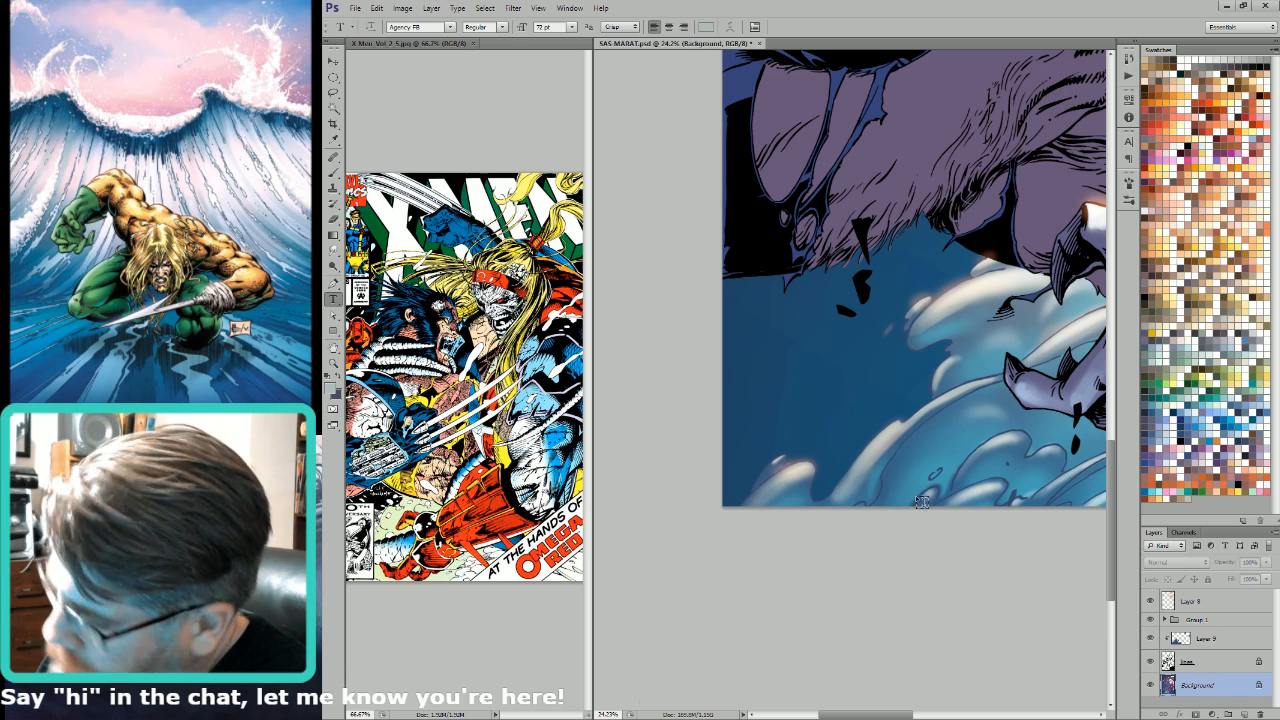
key("r")
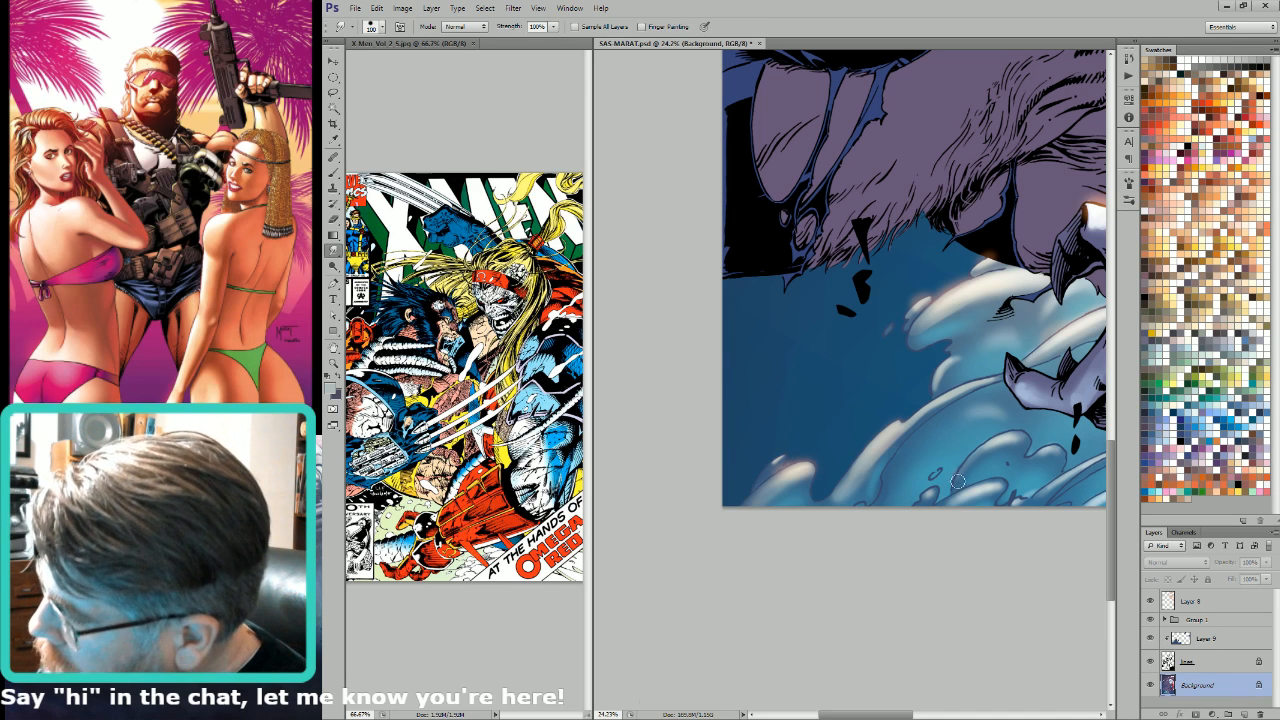
left_click_drag(992, 450, 846, 534)
left_click_drag(1058, 520, 643, 638)
key("ctrl+minus")
left_click_drag(984, 408, 1098, 592)
key("ctrl+0")
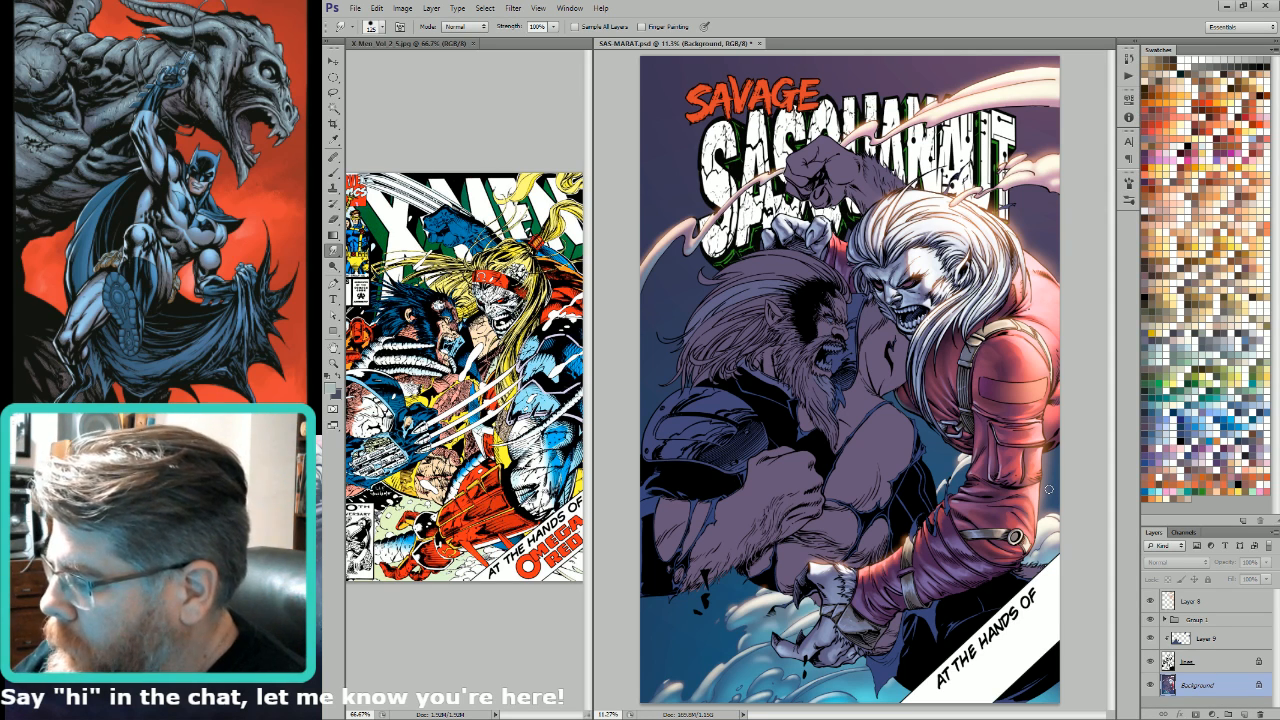
Step: Try lightening a lassoed part of the dark figure's torn blue suit edge with a lighter blue gradient at 40% opacity
key("w")
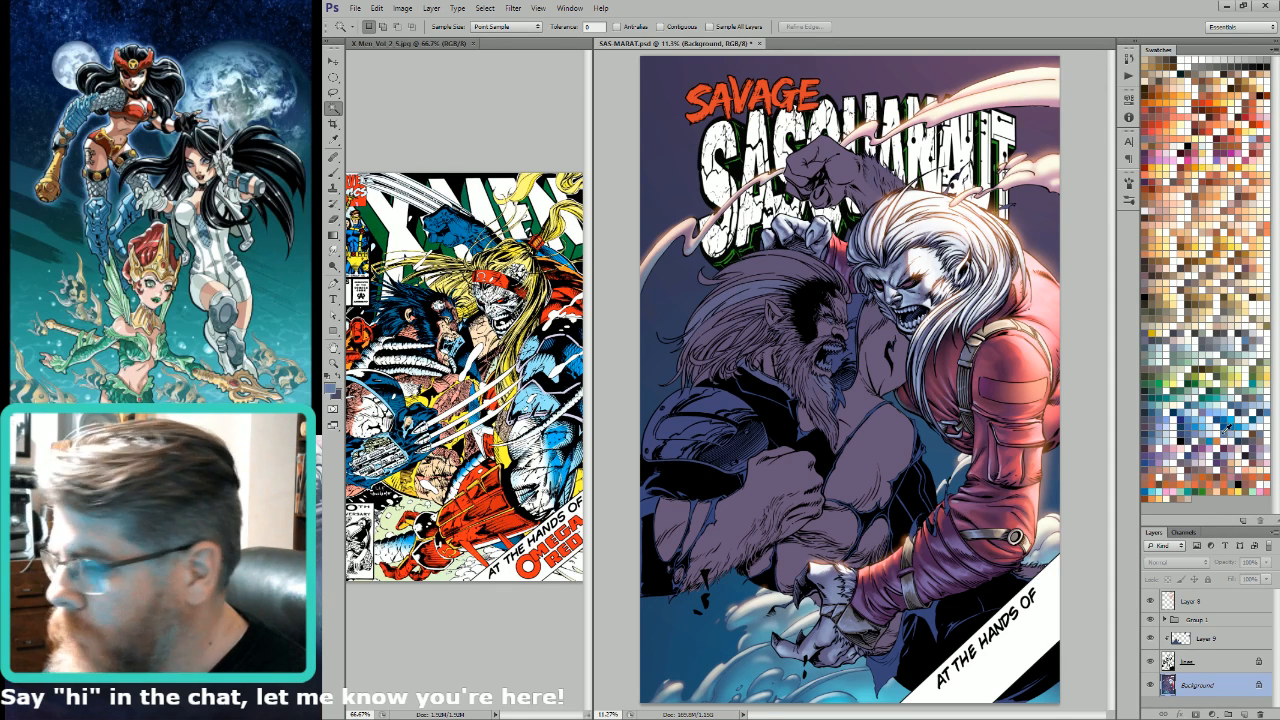
key("l")
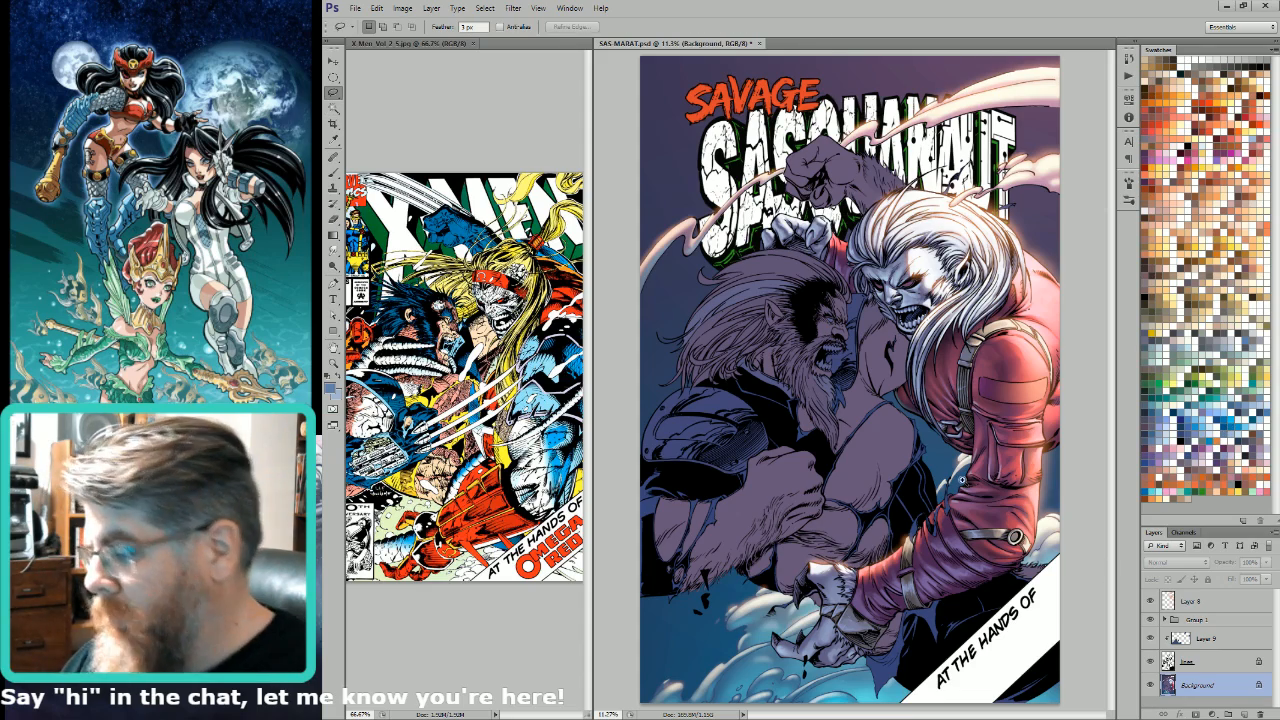
scroll(962, 481, "up", 5)
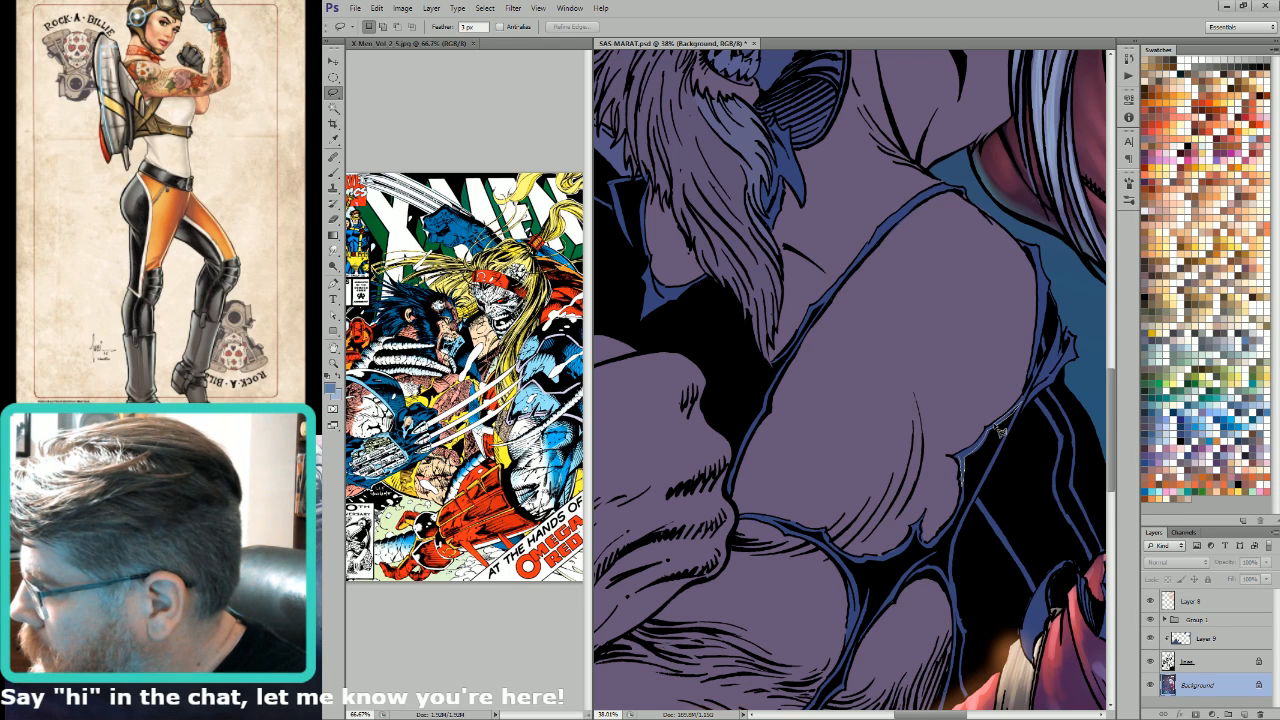
key("g")
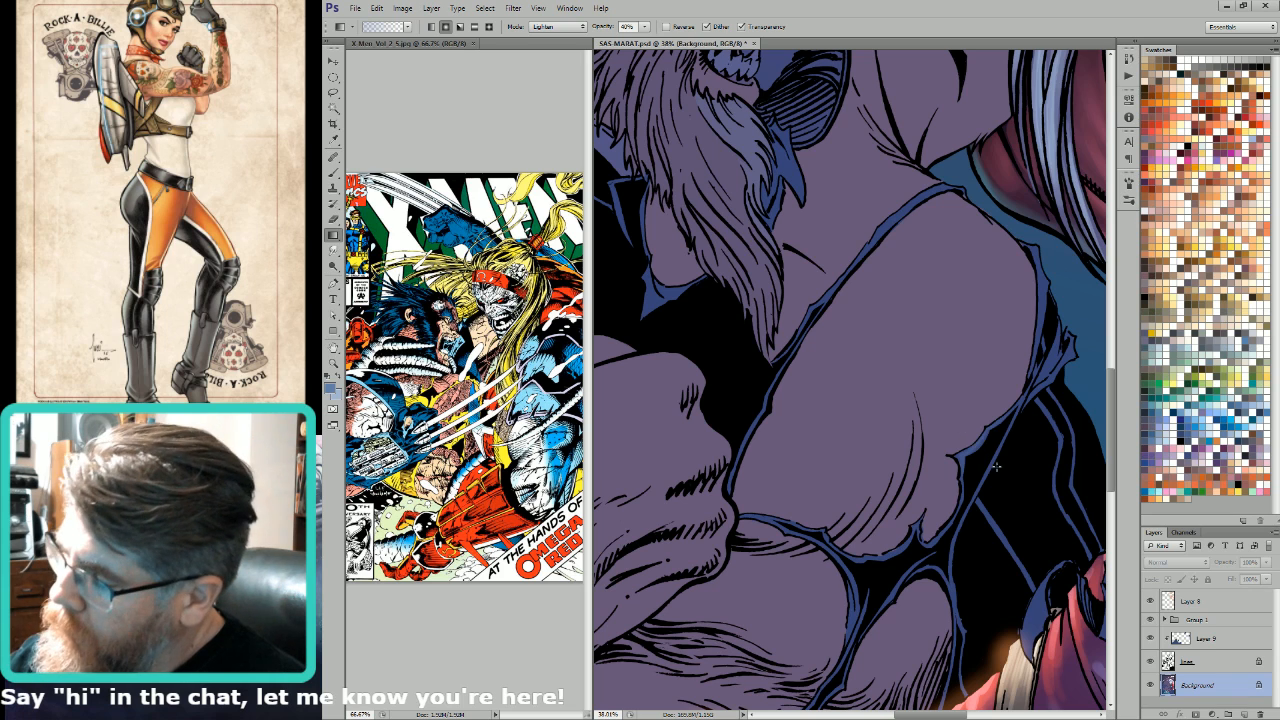
left_click_drag(1005, 482, 1003, 480)
Step: Adjust the lasso's feather, reselect the torn blue suit edge, and lighten it with a Lighten gradient at 80% opacity
key("l")
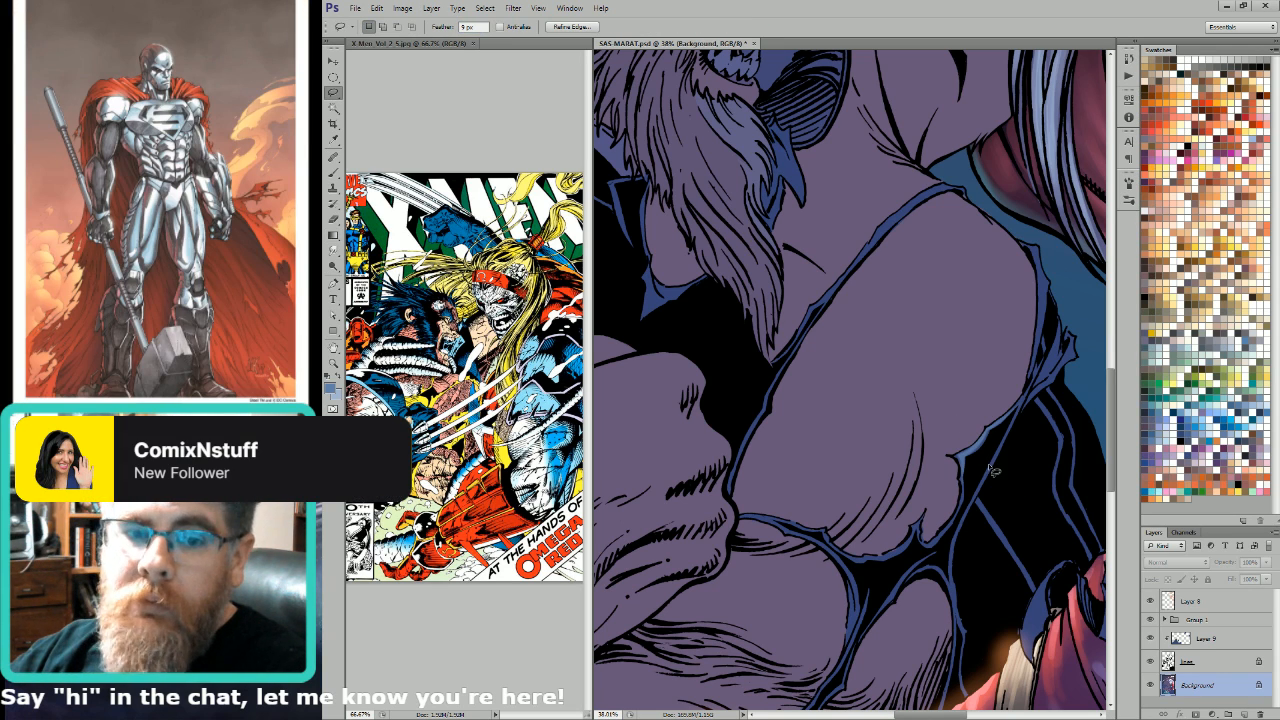
key("Return")
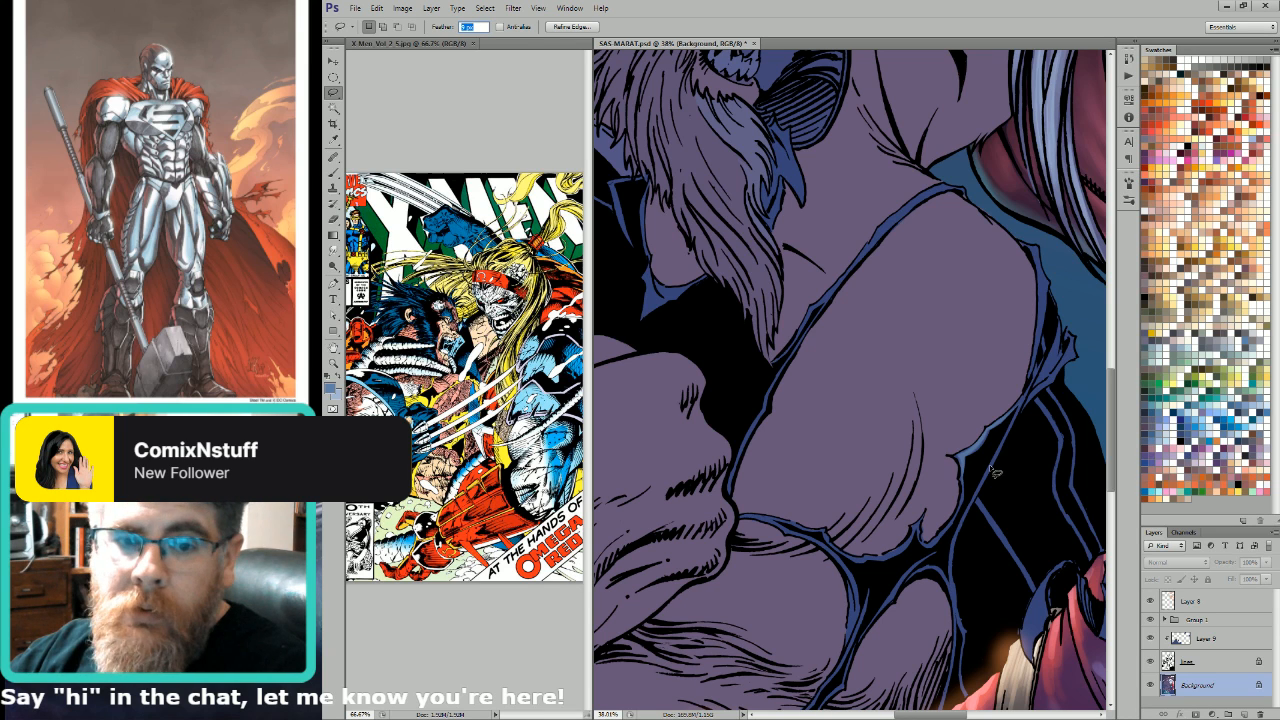
type("5")
key("Return")
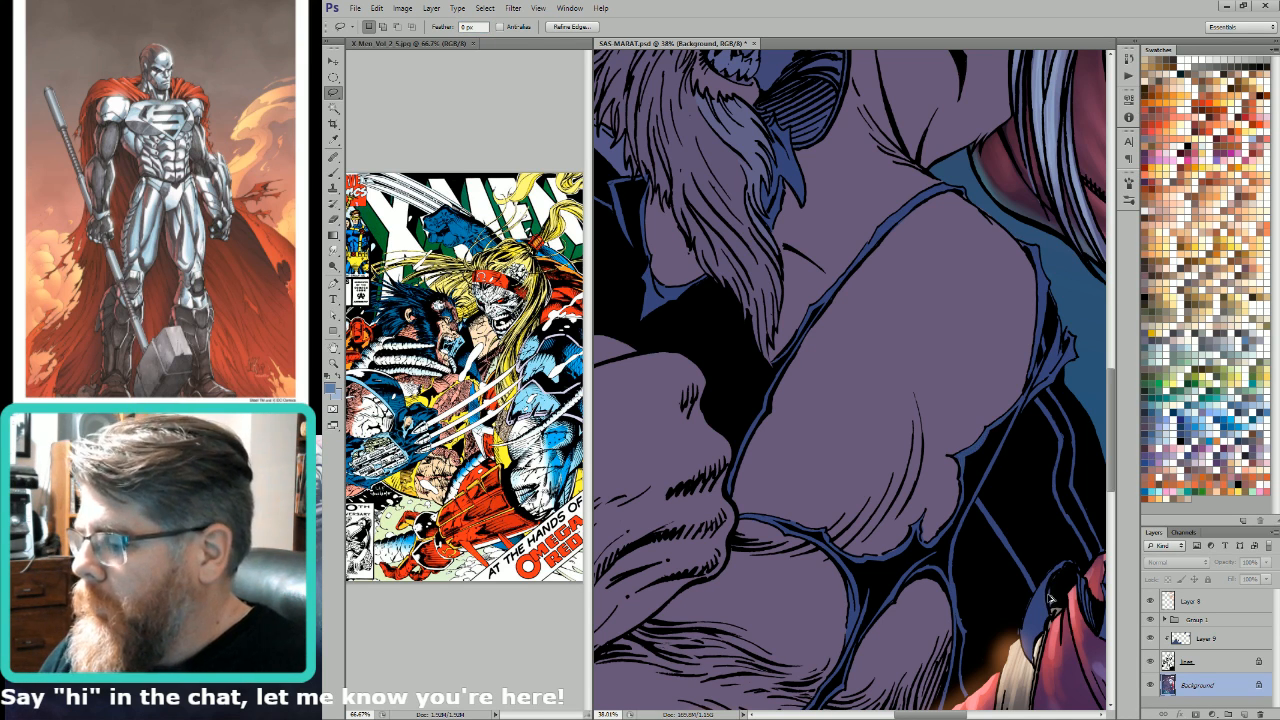
left_click_drag(973, 590, 944, 540)
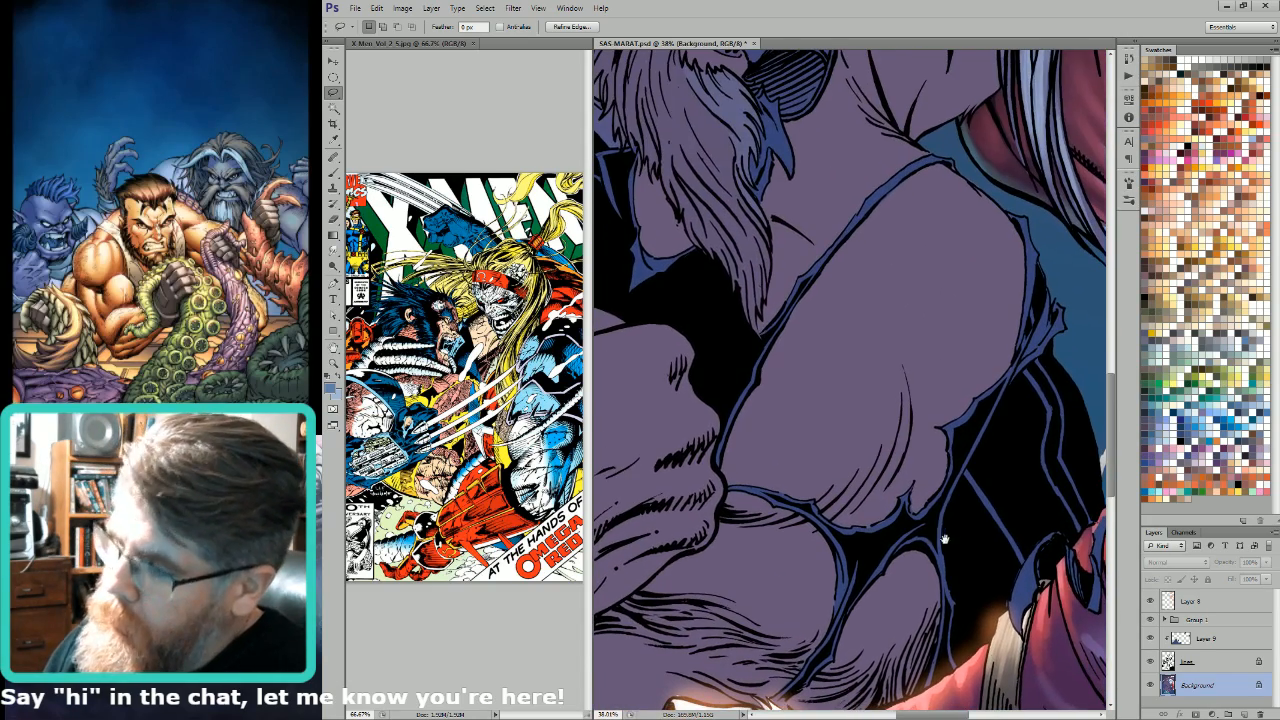
mouse_move(944, 432)
left_mouse_down()
mouse_move(942, 458)
mouse_move(958, 462)
mouse_move(968, 428)
mouse_move(1080, 328)
mouse_move(1030, 352)
mouse_move(970, 410)
mouse_move(1013, 470)
left_mouse_up()
key("g")
left_click_drag(981, 400, 1006, 463)
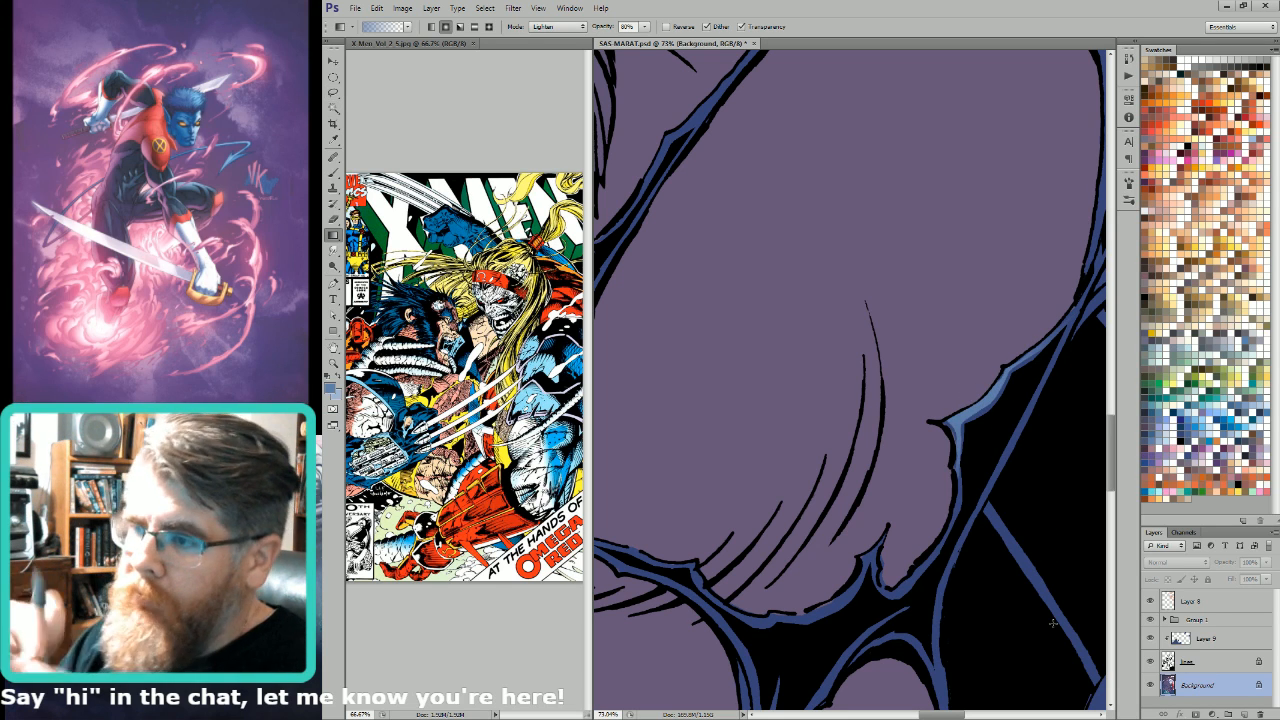
Step: Examine the clawed hand and the swirling clouds around it, and return to the torn suit edge
left_click_drag(841, 649, 1012, 249)
left_click_drag(854, 554, 990, 170)
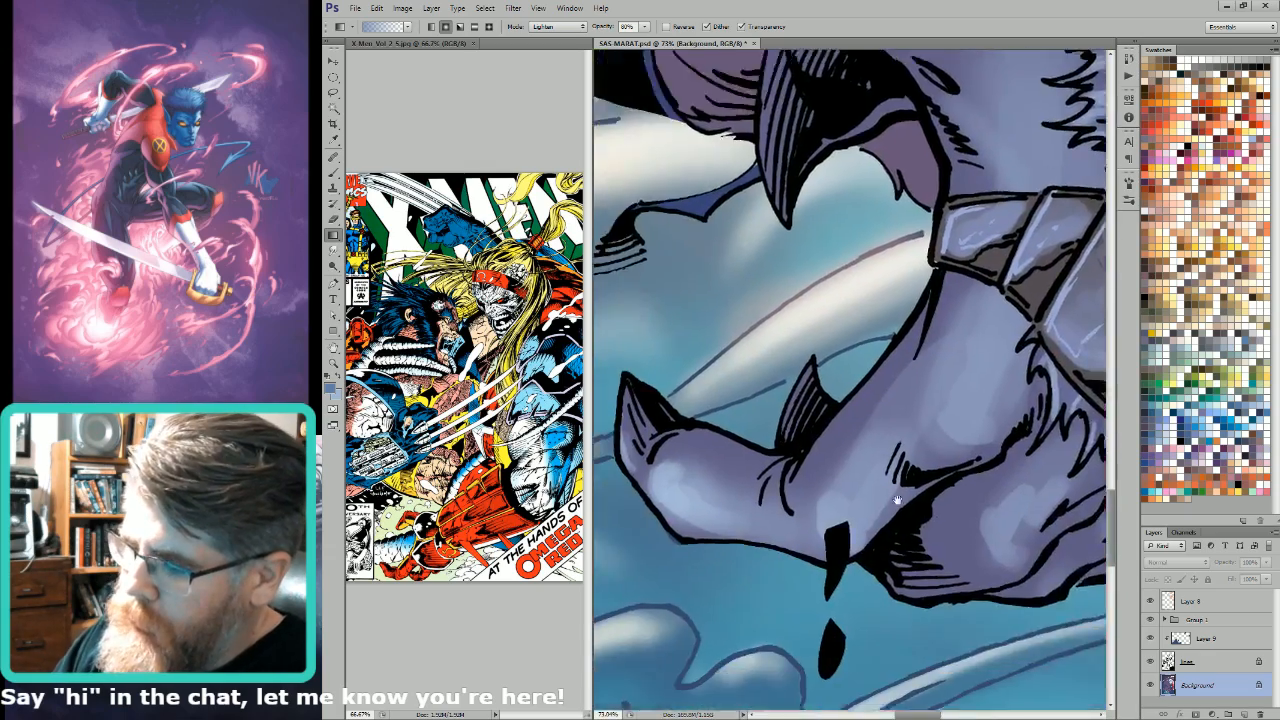
left_click_drag(897, 500, 1031, 212)
key("ctrl+minus")
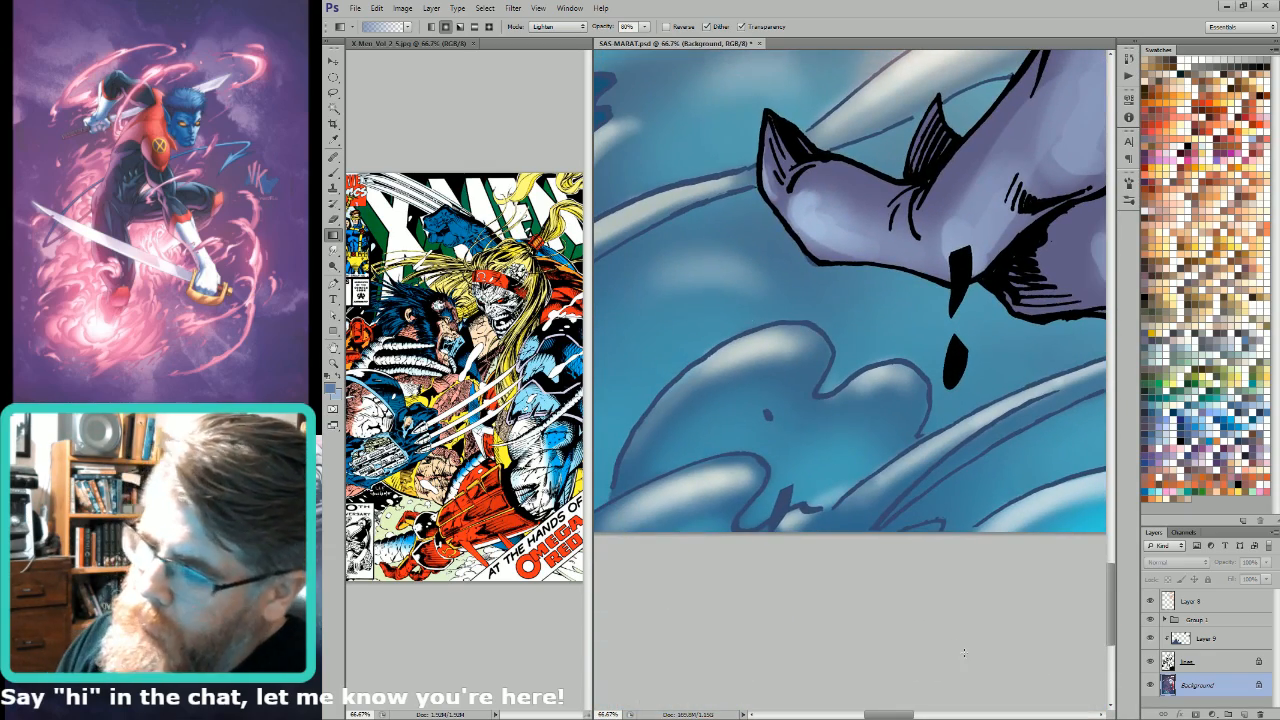
key("ctrl+minus")
key("ctrl+minus")
left_click_drag(936, 408, 841, 593)
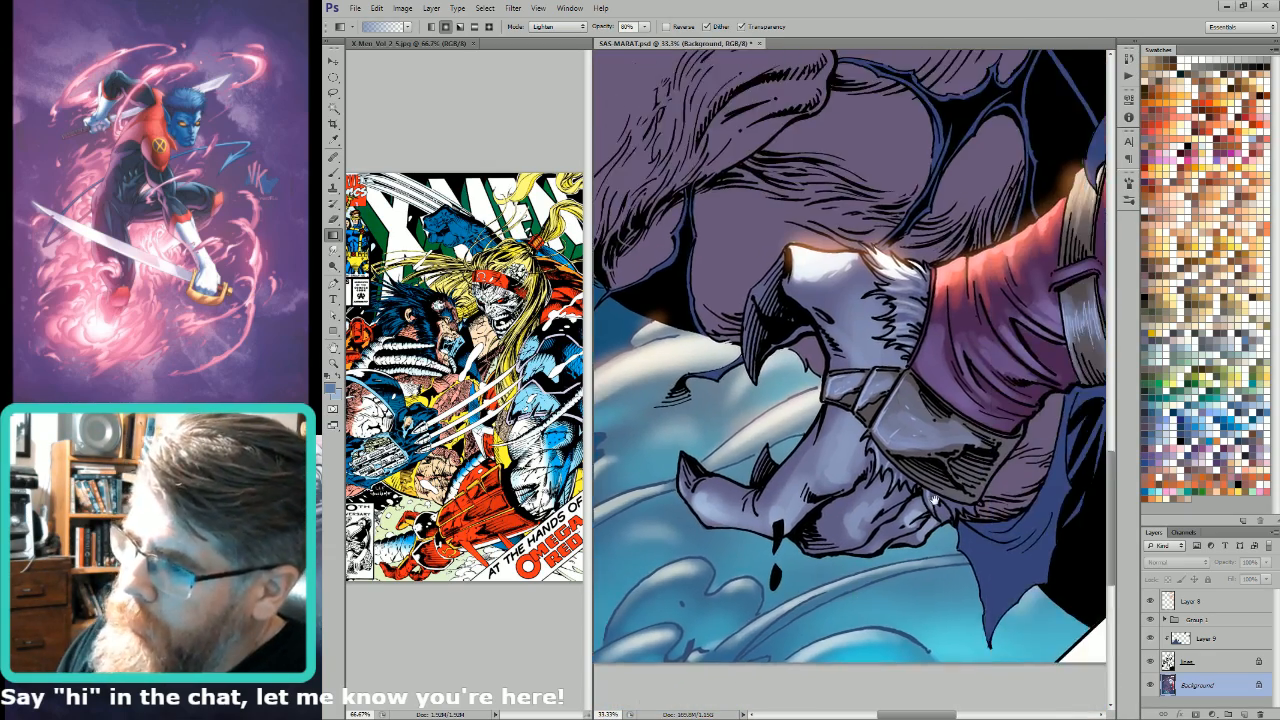
left_click_drag(990, 262, 893, 560)
left_click_drag(966, 238, 848, 425)
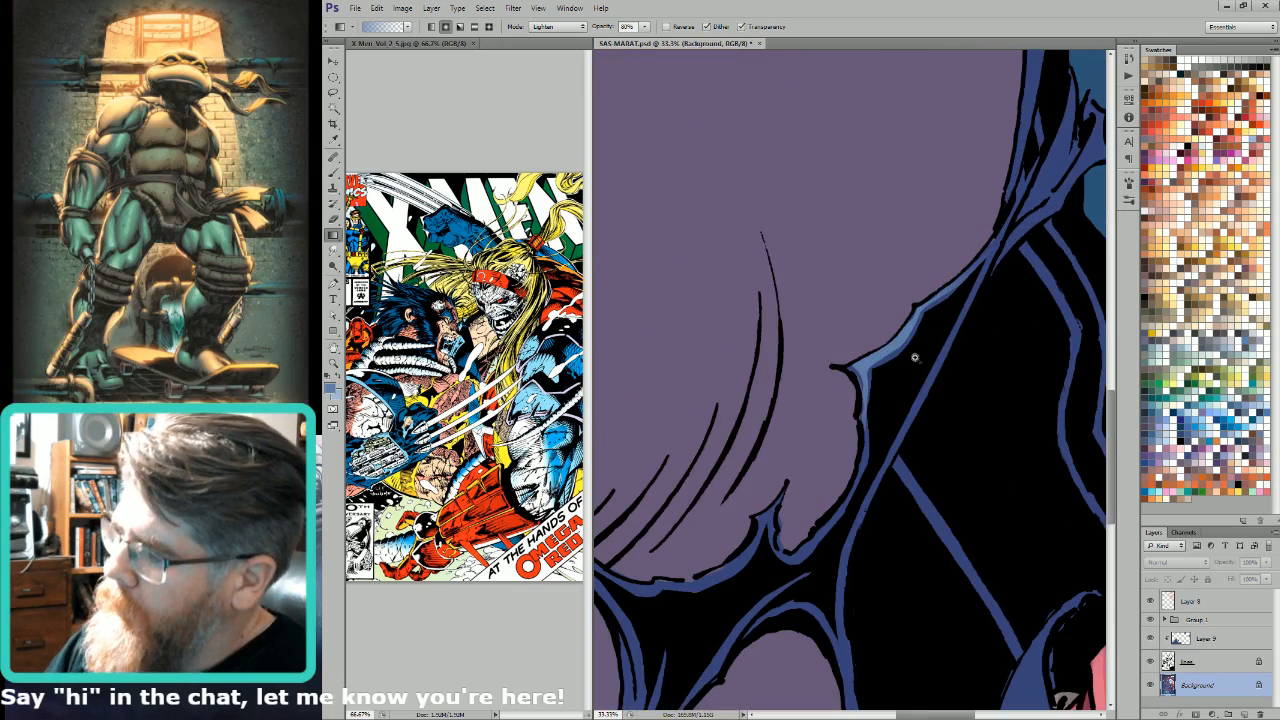
Step: Lasso the upper torn strip of the blue suit beside the background and lighten it with a light blue gradient
key("l")
left_click_drag(991, 257, 941, 486)
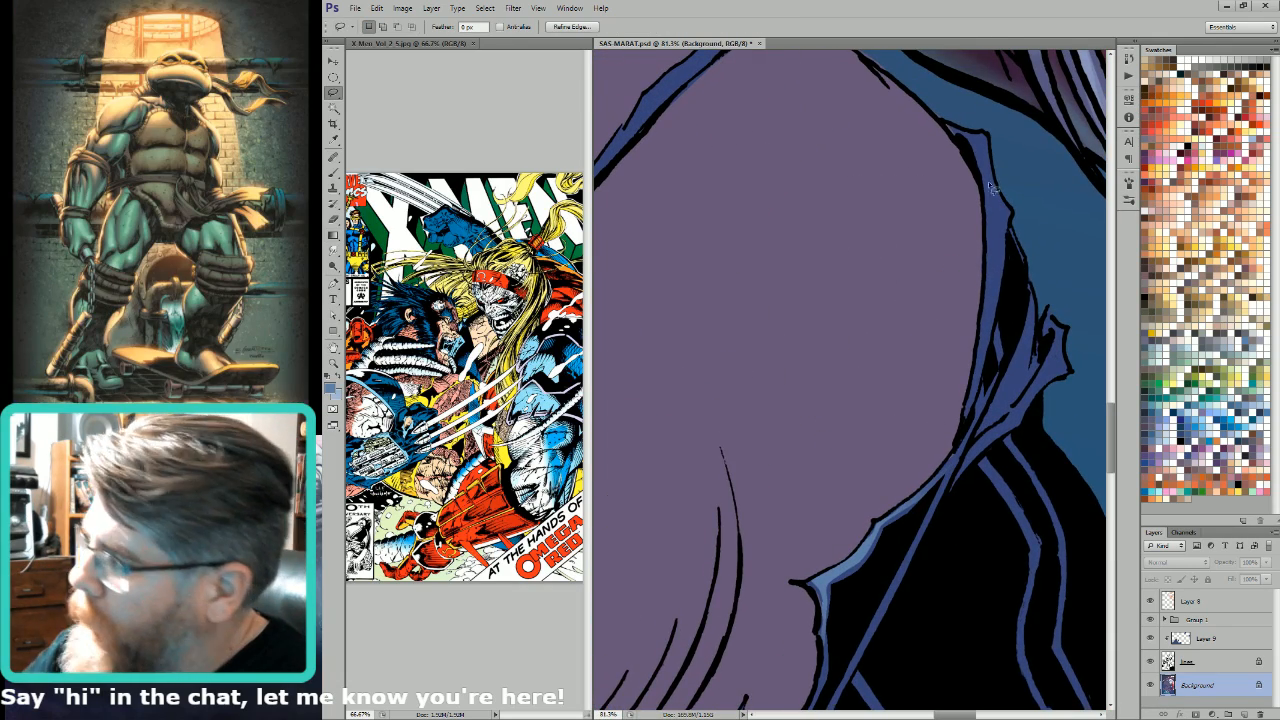
mouse_move(962, 137)
left_mouse_down()
mouse_move(994, 212)
mouse_move(973, 401)
mouse_move(1012, 231)
mouse_move(1004, 246)
mouse_move(987, 141)
mouse_move(1001, 260)
left_mouse_up()
key("ctrl+h")
key("g")
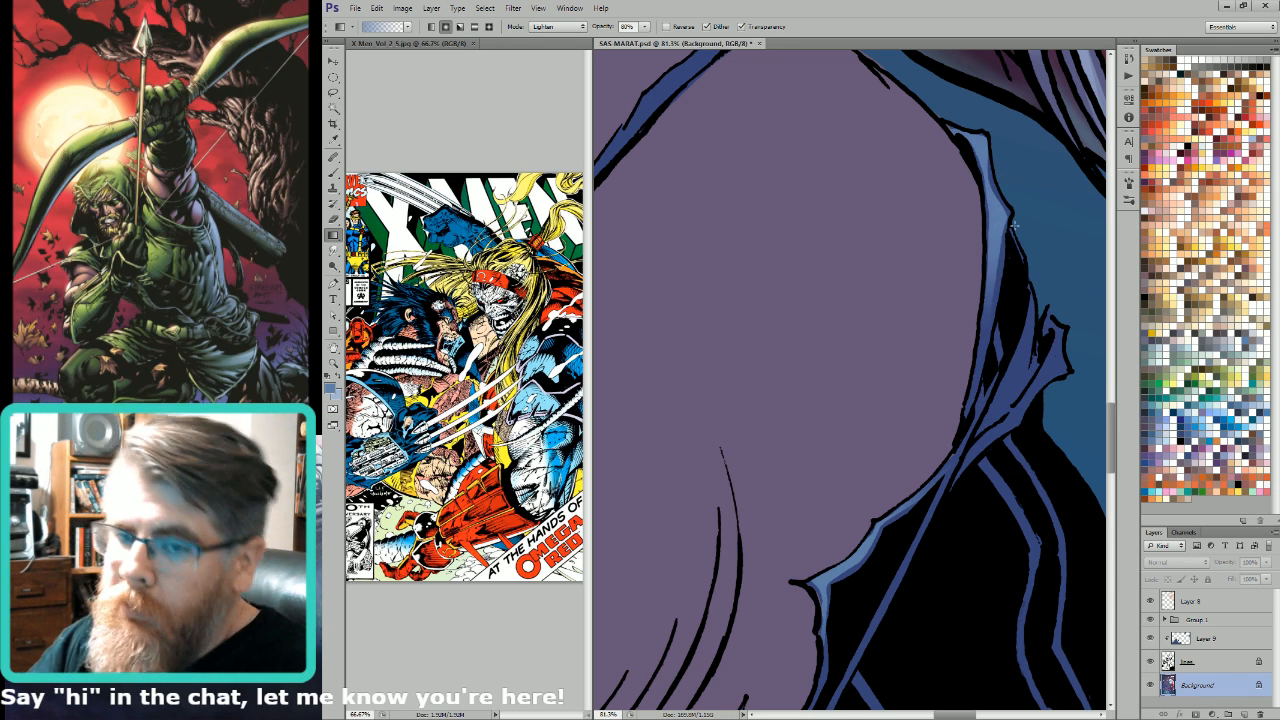
Step: Lasso the frayed blue cloth where the torn strips meet and add light blue gradients to it
key("l")
mouse_move(962, 458)
left_mouse_down()
mouse_move(1014, 436)
mouse_move(1060, 382)
mouse_move(1063, 330)
mouse_move(1022, 421)
mouse_move(964, 459)
left_mouse_up()
key("ctrl+h")
key("g")
left_click_drag(1058, 388, 1018, 434)
left_click_drag(1022, 432, 998, 461)
Step: Sample the purple skin colour, lasso the torn blue suit edge beneath the large muscle, and clean up its flat colour
key("l")
left_click_drag(962, 539, 1027, 436)
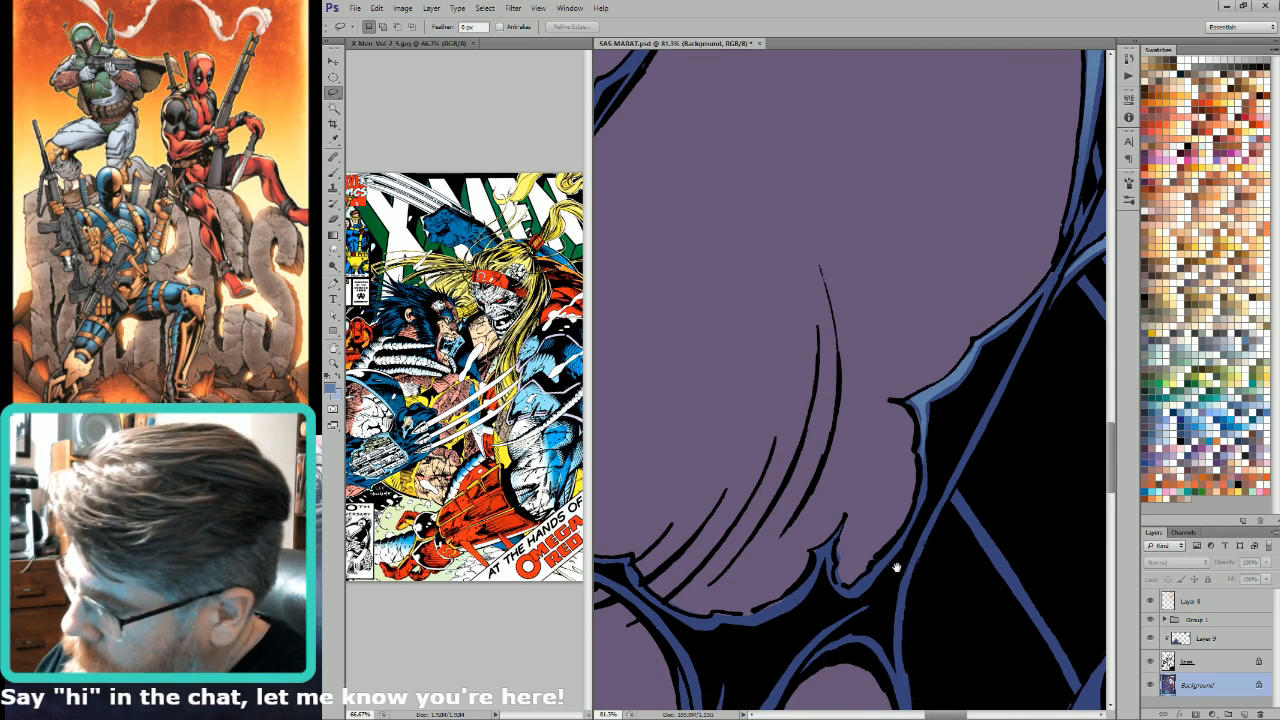
left_click_drag(895, 568, 1005, 500)
key("b")
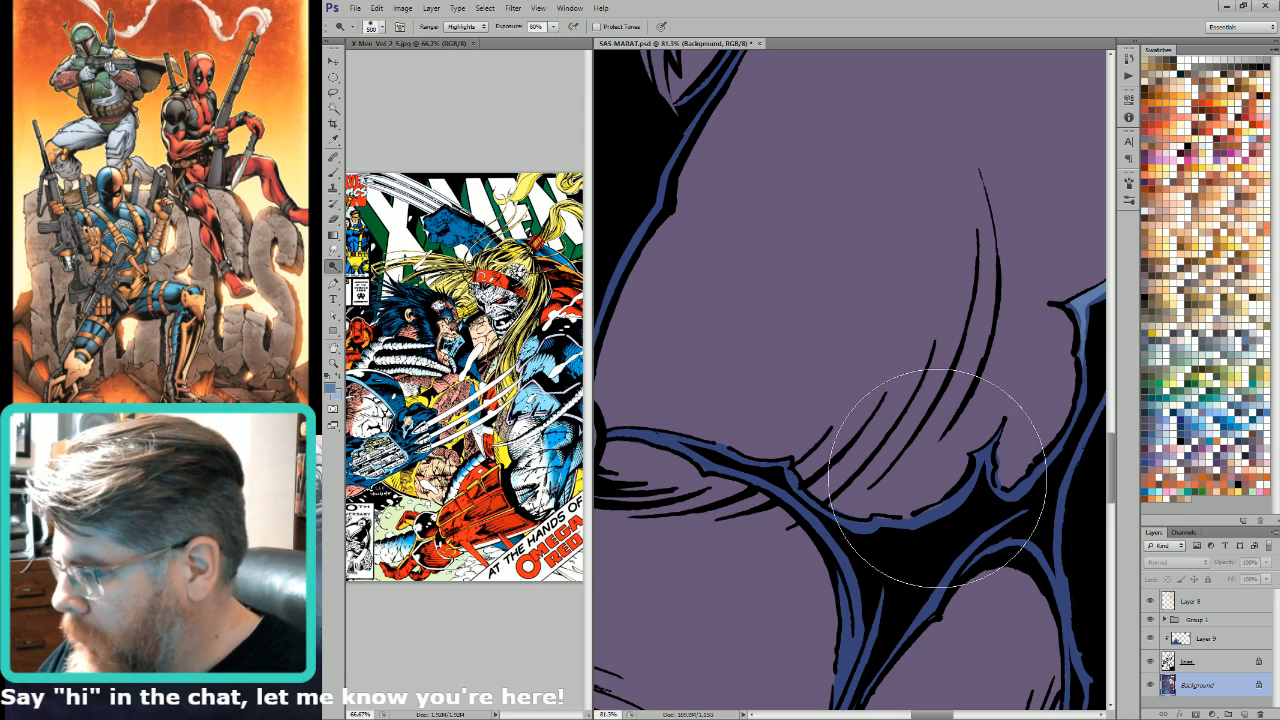
key("i")
key("x")
left_click(938, 481)
key("l")
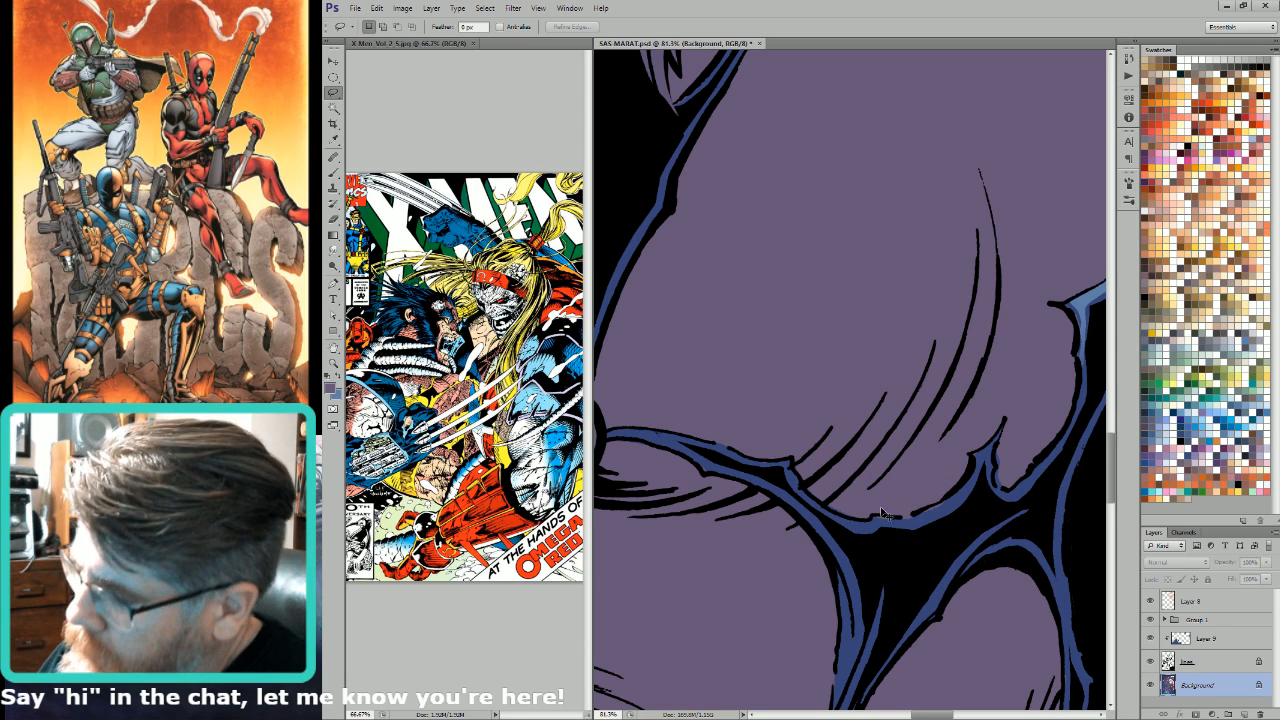
mouse_move(863, 523)
left_mouse_down()
mouse_move(958, 500)
mouse_move(872, 546)
left_mouse_up()
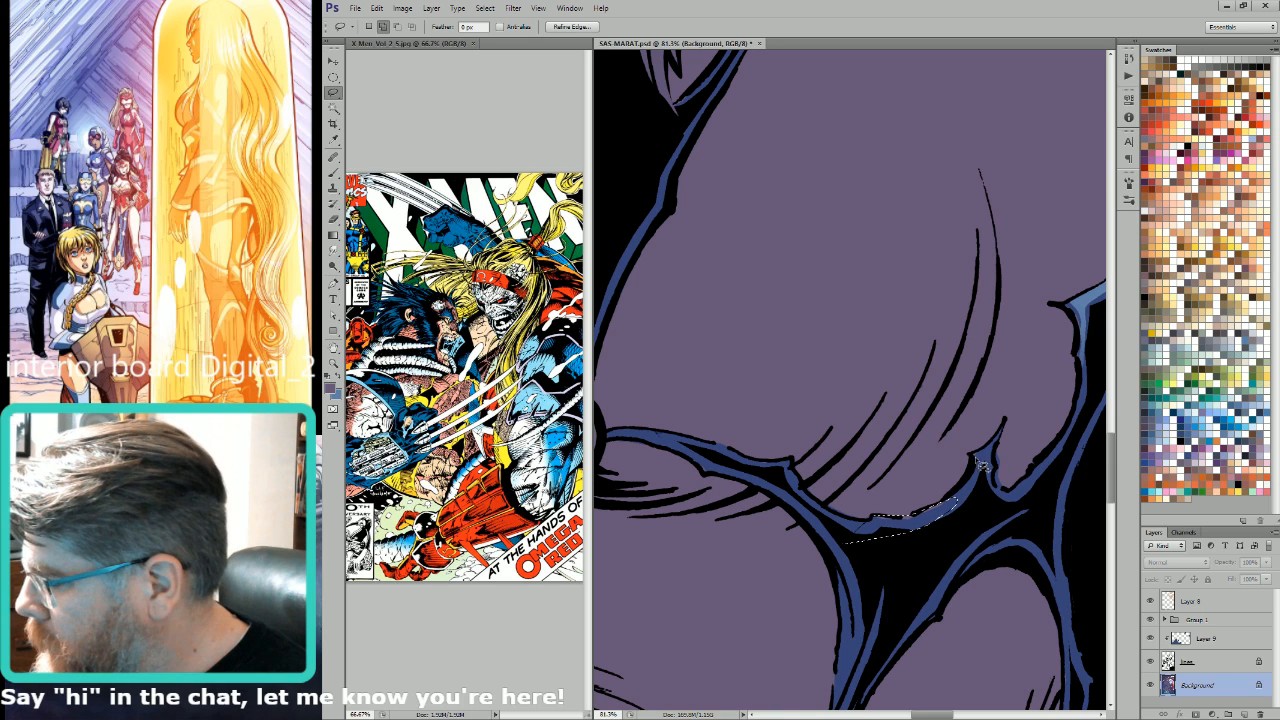
key("i")
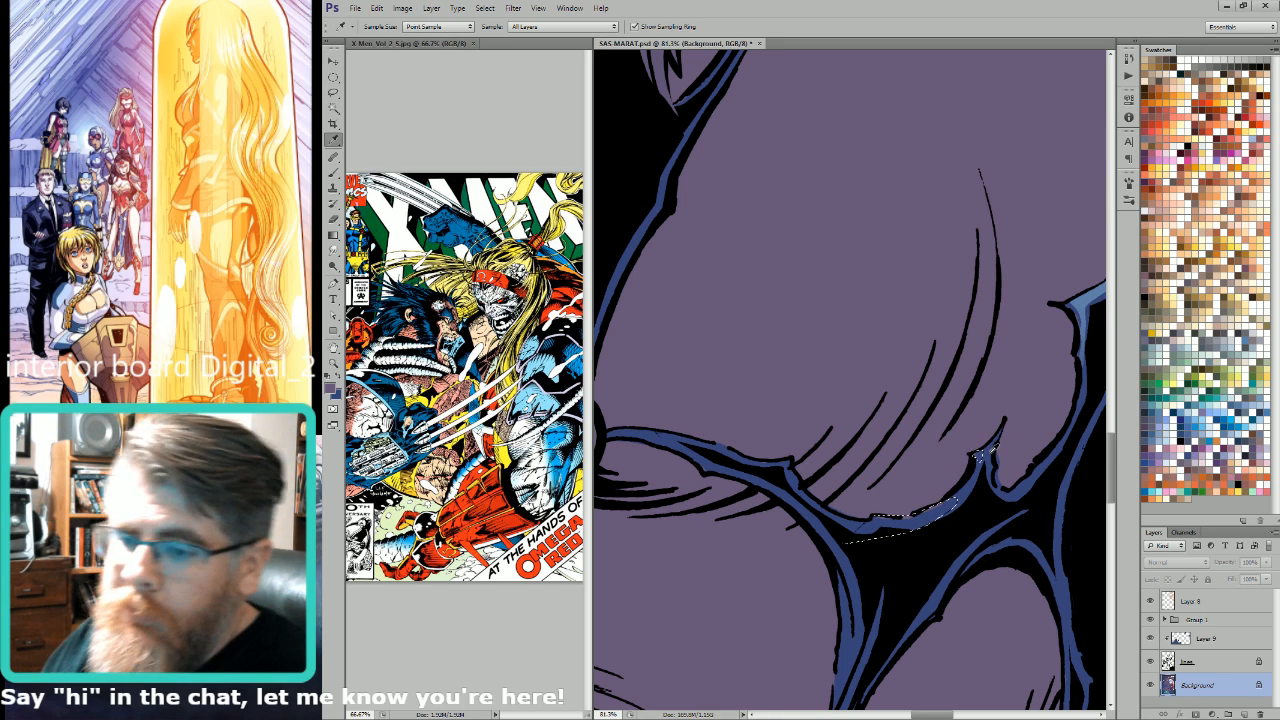
key("ctrl+d")
Step: Lasso the small notch beside the pointed tear and fill it with the purple skin colour
key("l")
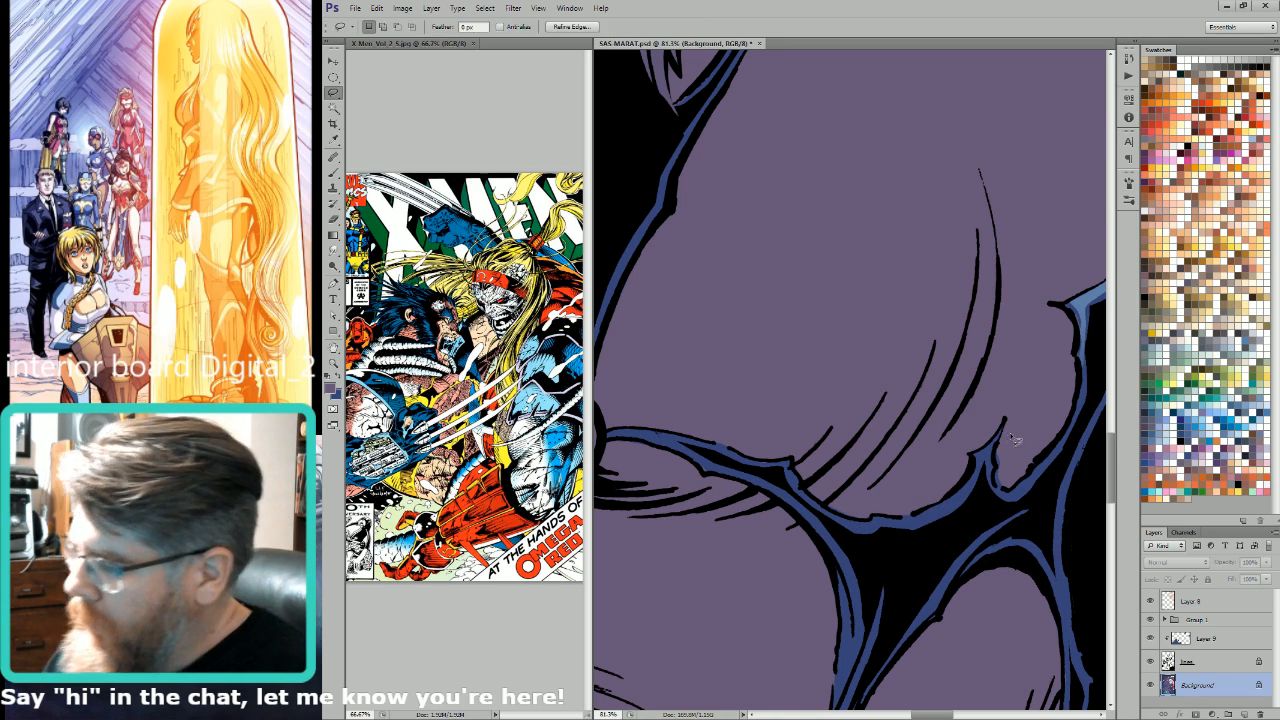
mouse_move(1005, 490)
left_mouse_down()
mouse_move(1014, 443)
mouse_move(1004, 488)
left_mouse_up()
key("i")
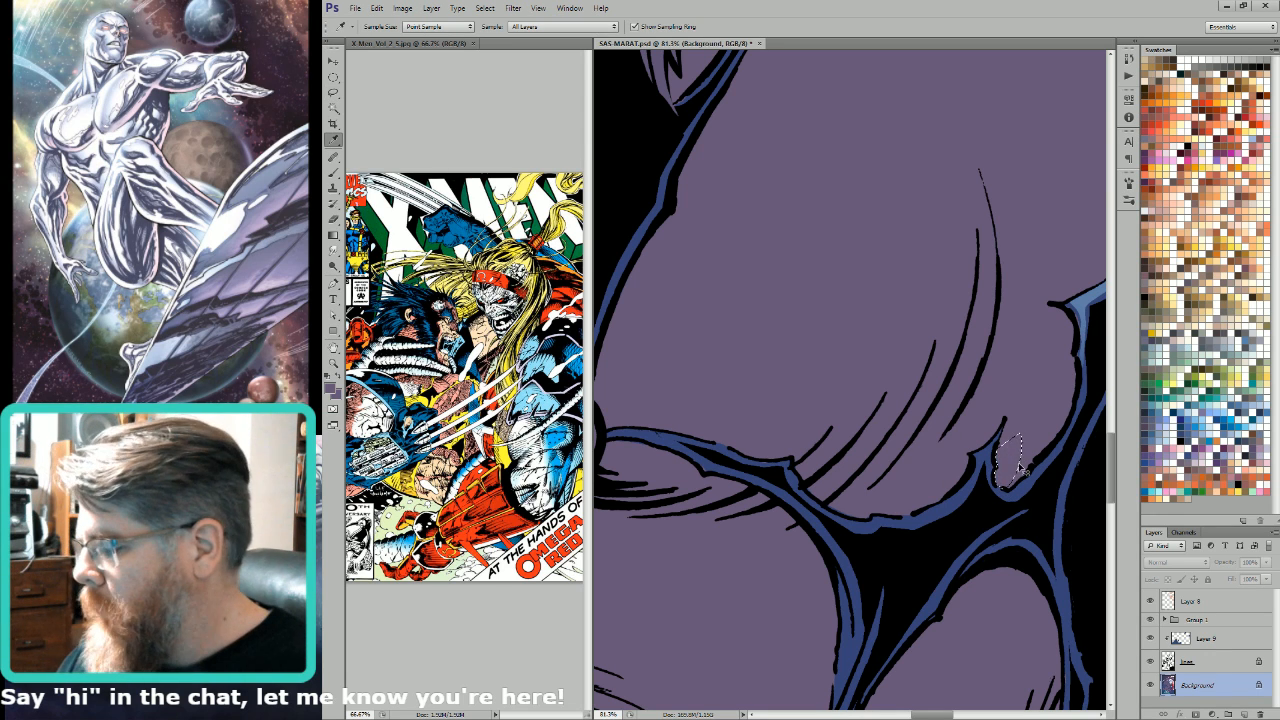
key("l")
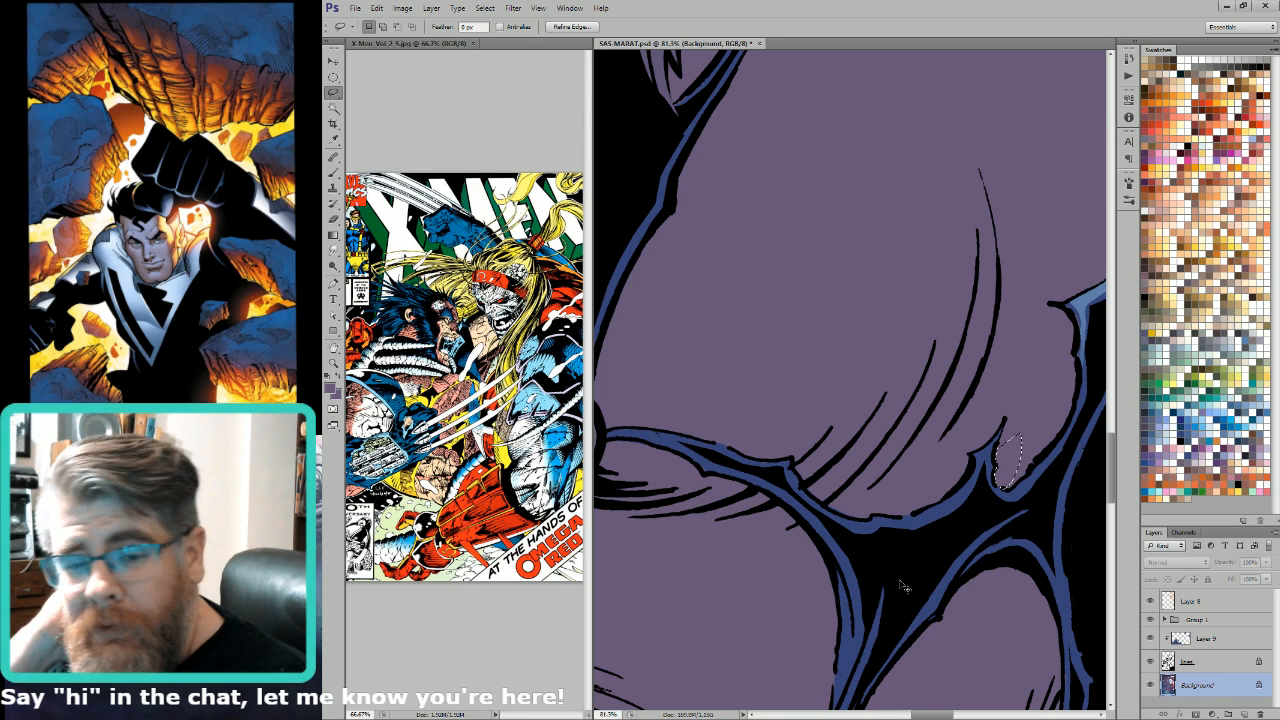
key("alt+BackSpace")
key("ctrl+d")
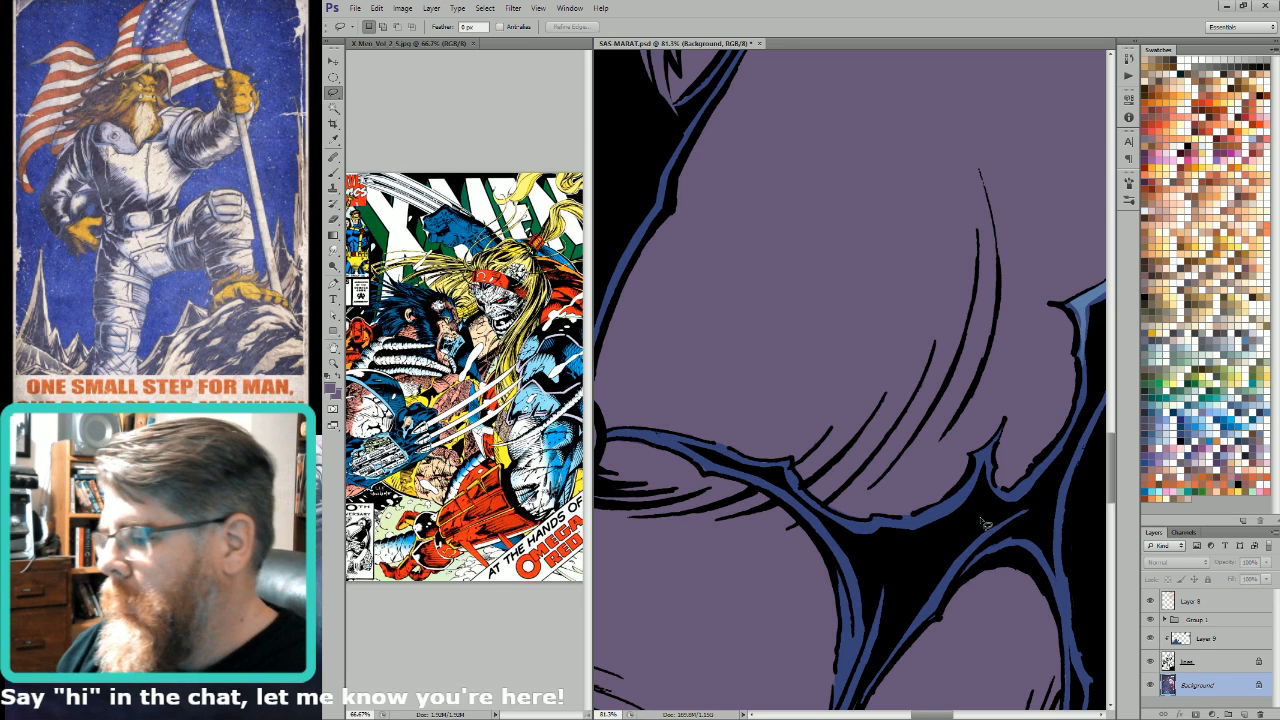
Step: Lasso the purple gap inside the torn strip near the fist and fill it with the suit's blue
left_click_drag(925, 518, 1005, 525)
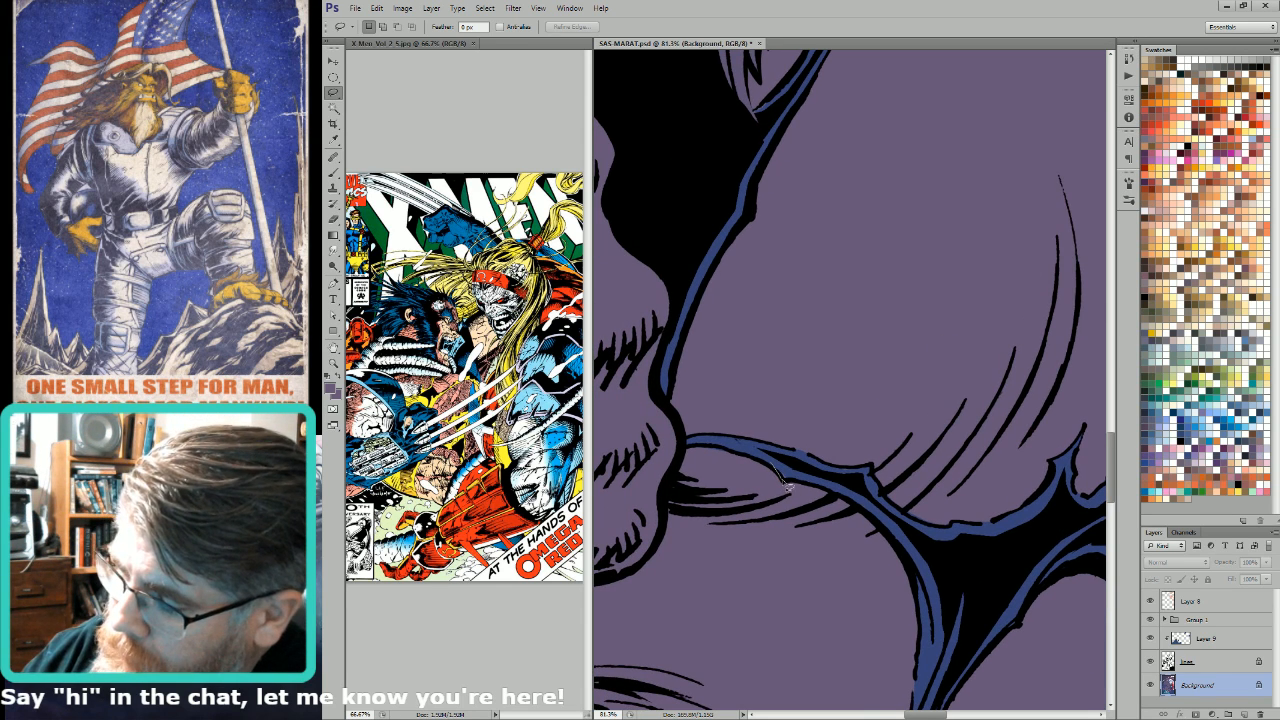
mouse_move(786, 485)
left_mouse_down()
mouse_move(848, 498)
mouse_move(869, 498)
mouse_move(871, 485)
mouse_move(779, 452)
left_mouse_up()
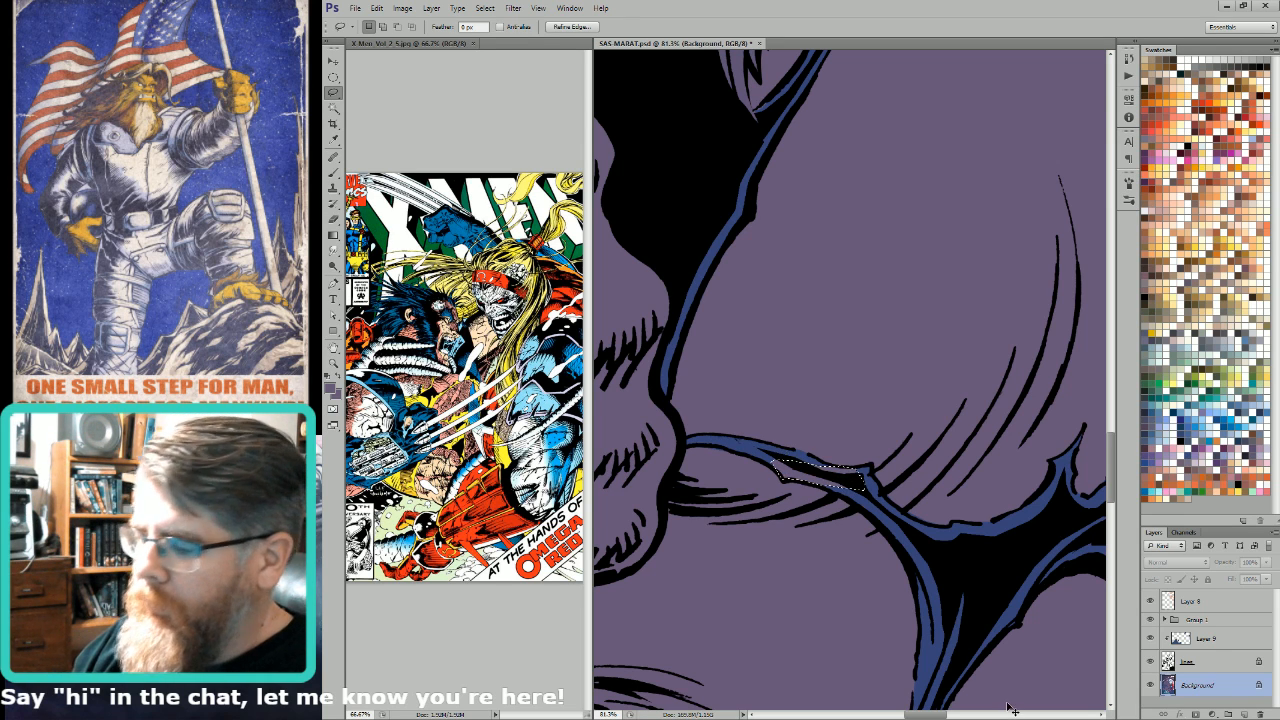
key("o")
key("i")
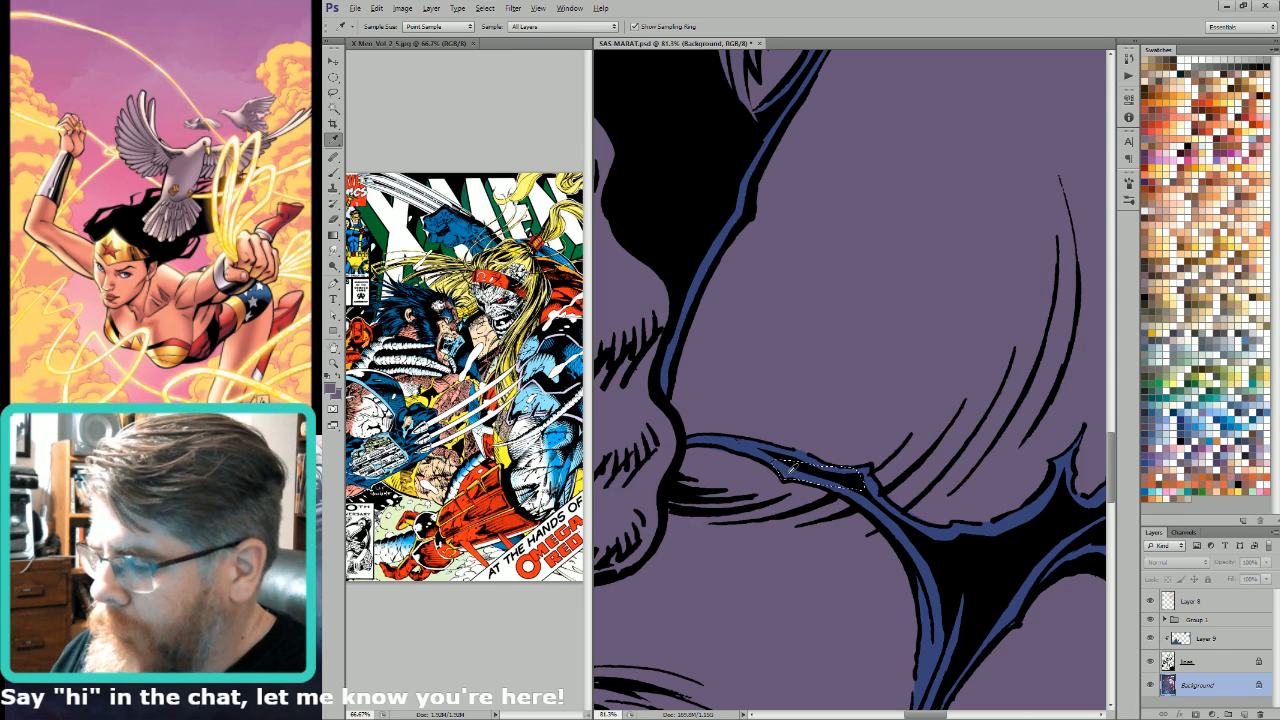
key("ctrl+d")
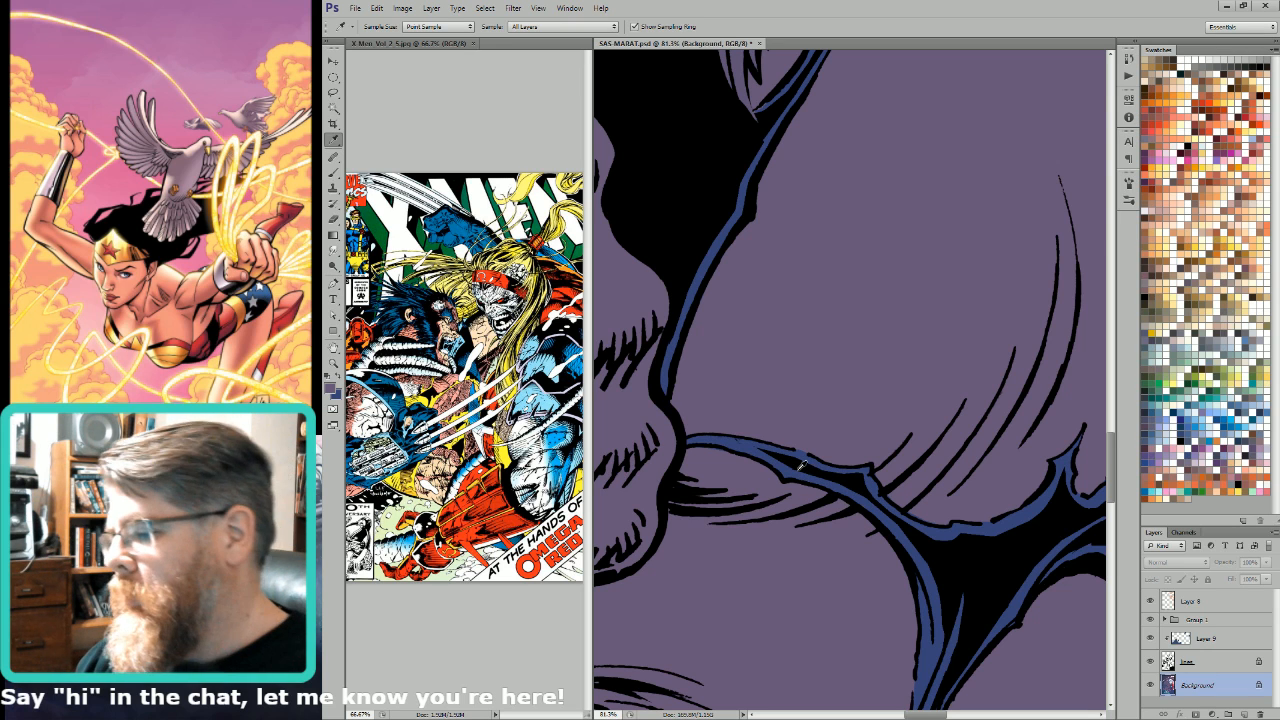
Step: Lasso the small skin patch between the fist and the torn strip and clean up its purple flat colour
key("l")
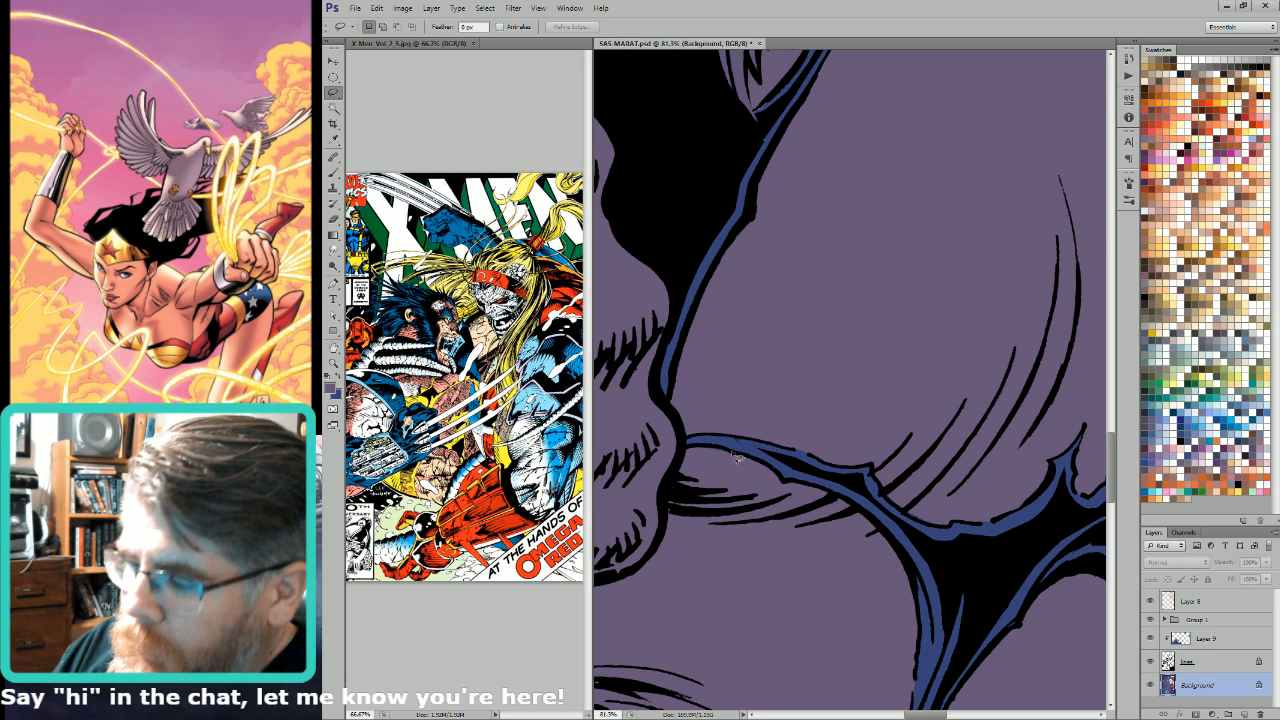
mouse_move(735, 455)
left_mouse_down()
mouse_move(699, 443)
mouse_move(745, 472)
mouse_move(718, 447)
left_mouse_up()
key("o")
key("i")
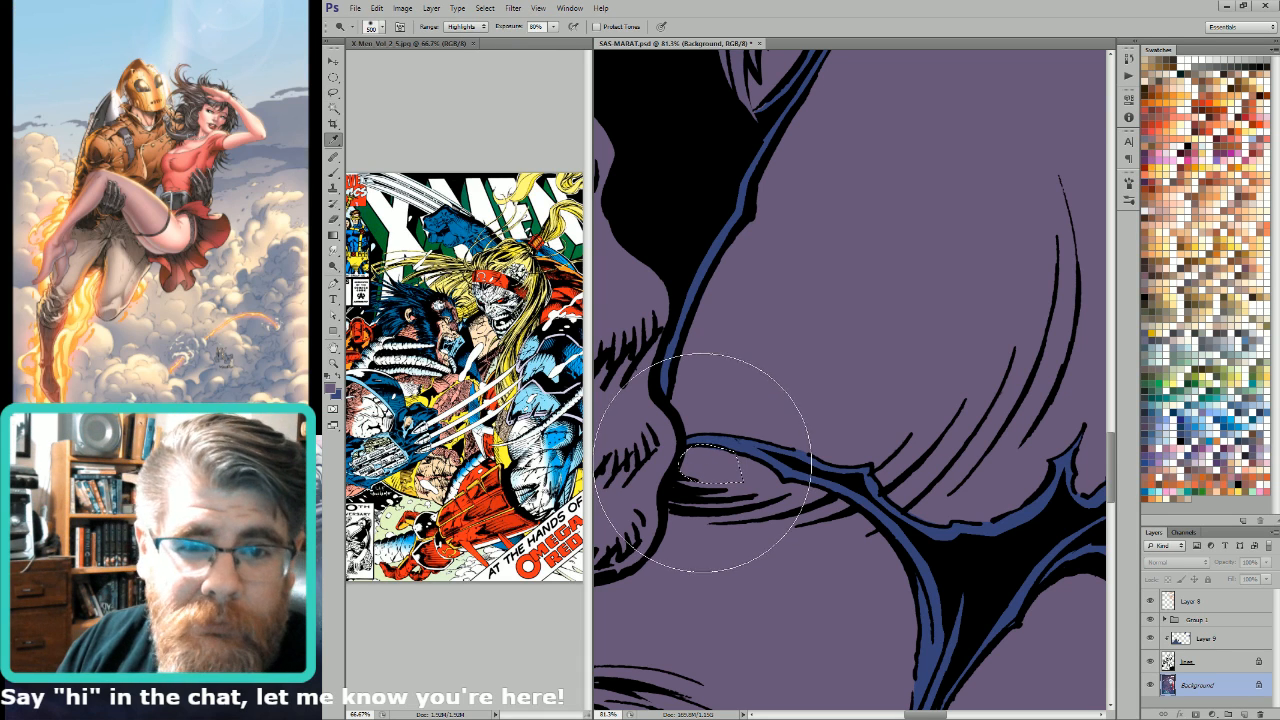
key("ctrl+d")
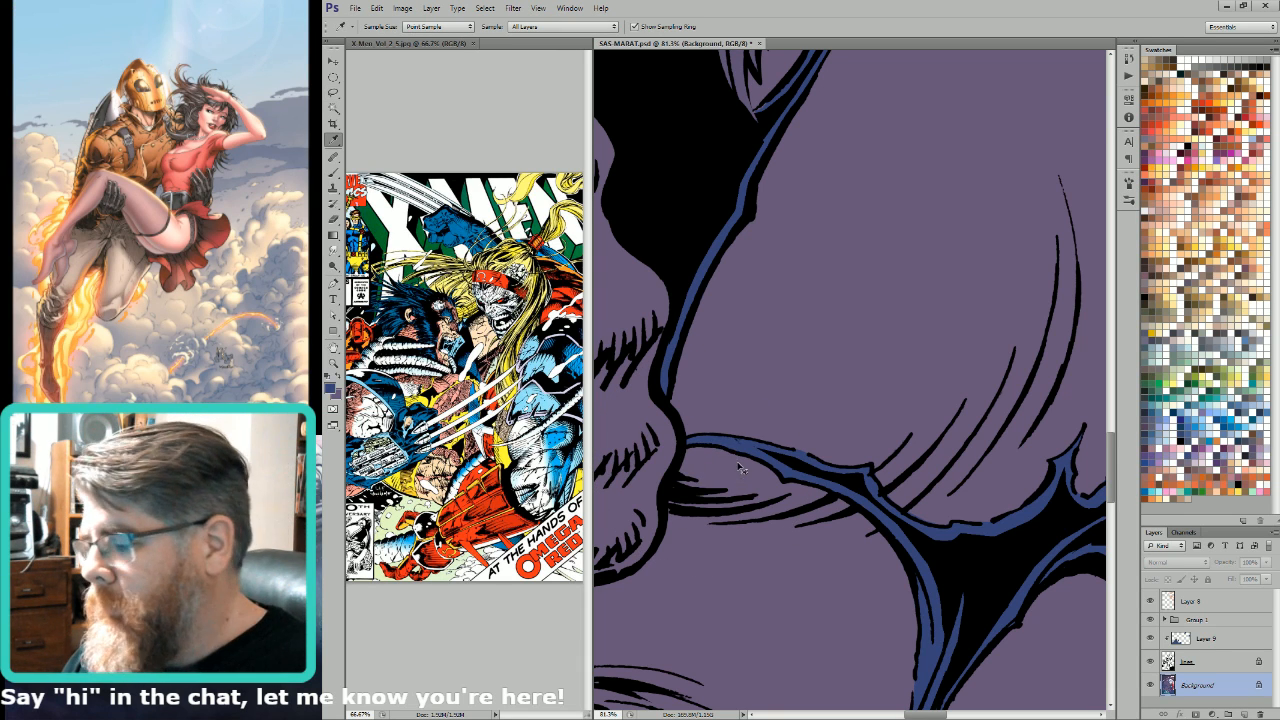
Step: Lasso the small point near the lower end of the torn strip and recolour it with the suit's blue
key("l")
left_click_drag(1023, 606, 1023, 556)
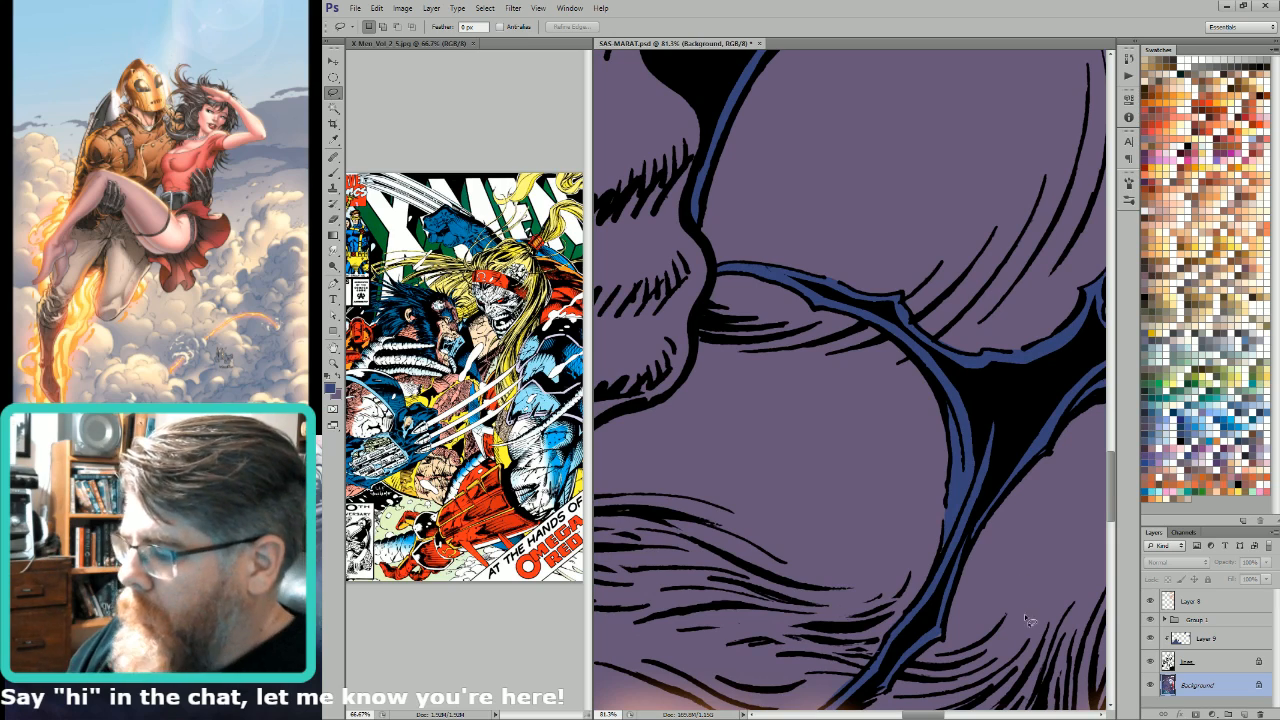
key("i")
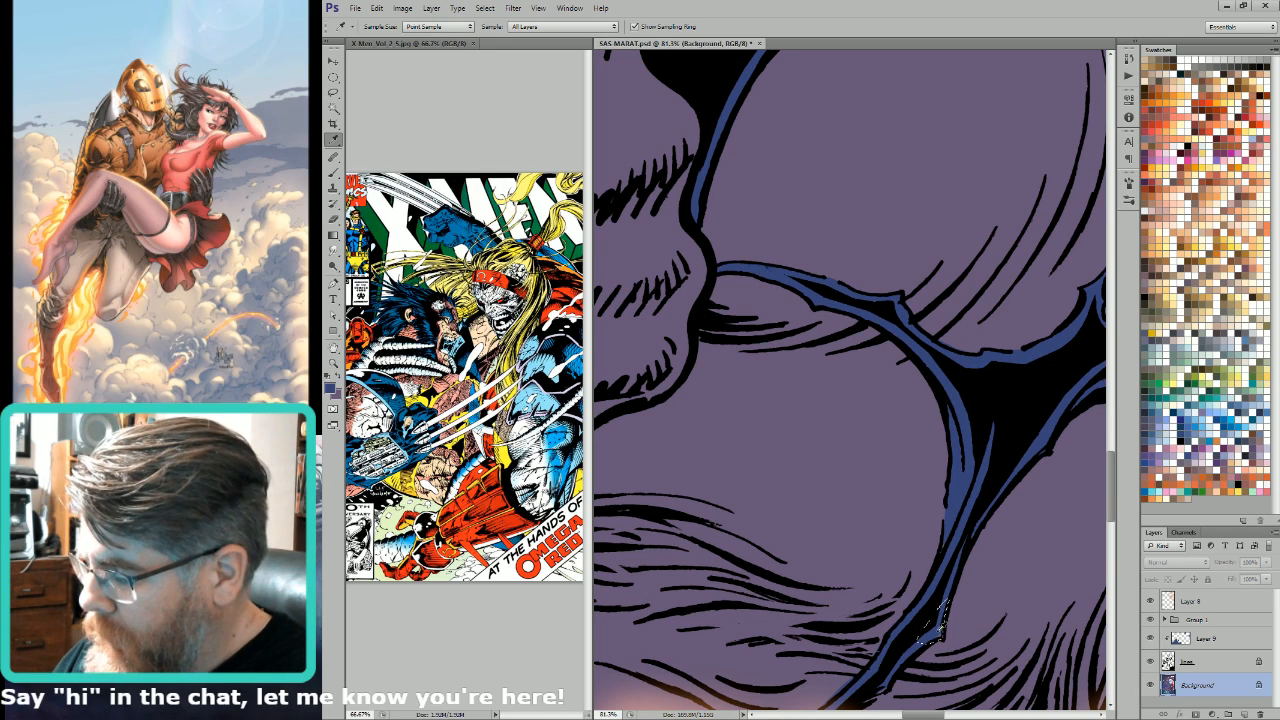
Step: Sample the light blue edge highlight, lasso the blue collar tip beside the beard, and lighten it with a Lighten gradient at 80% opacity
key("ctrl+0")
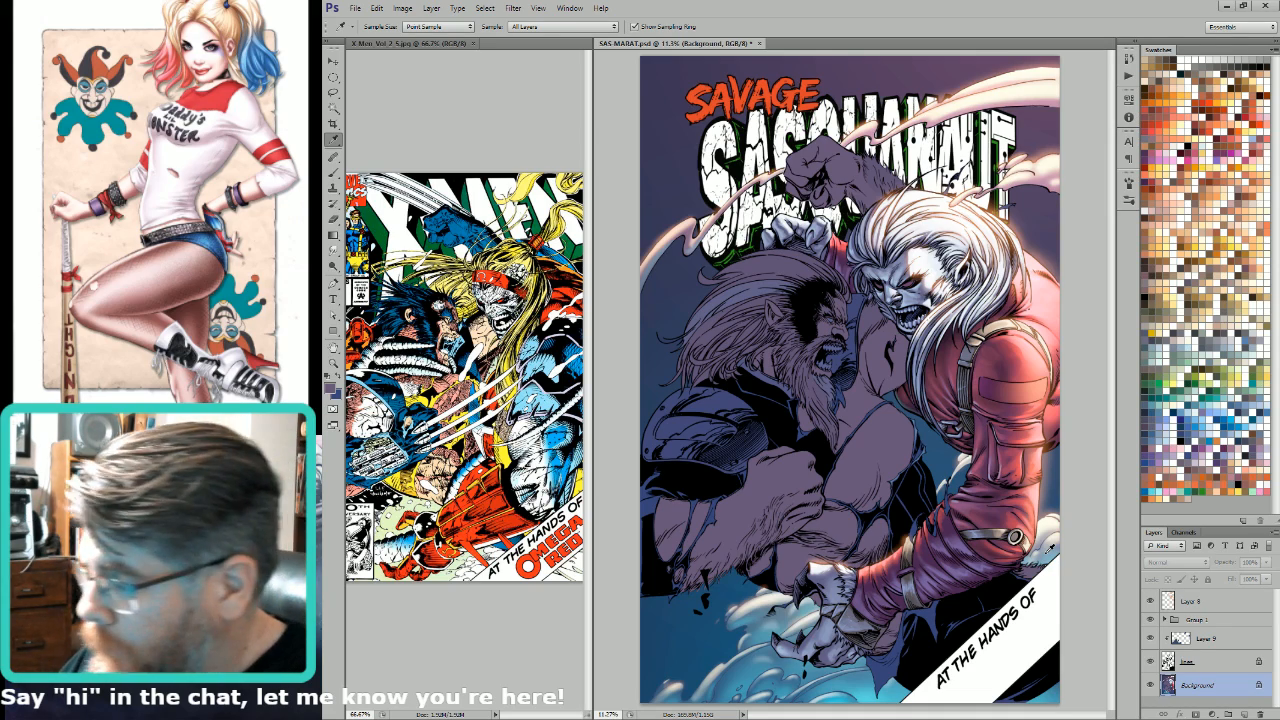
left_click_drag(946, 361, 803, 603)
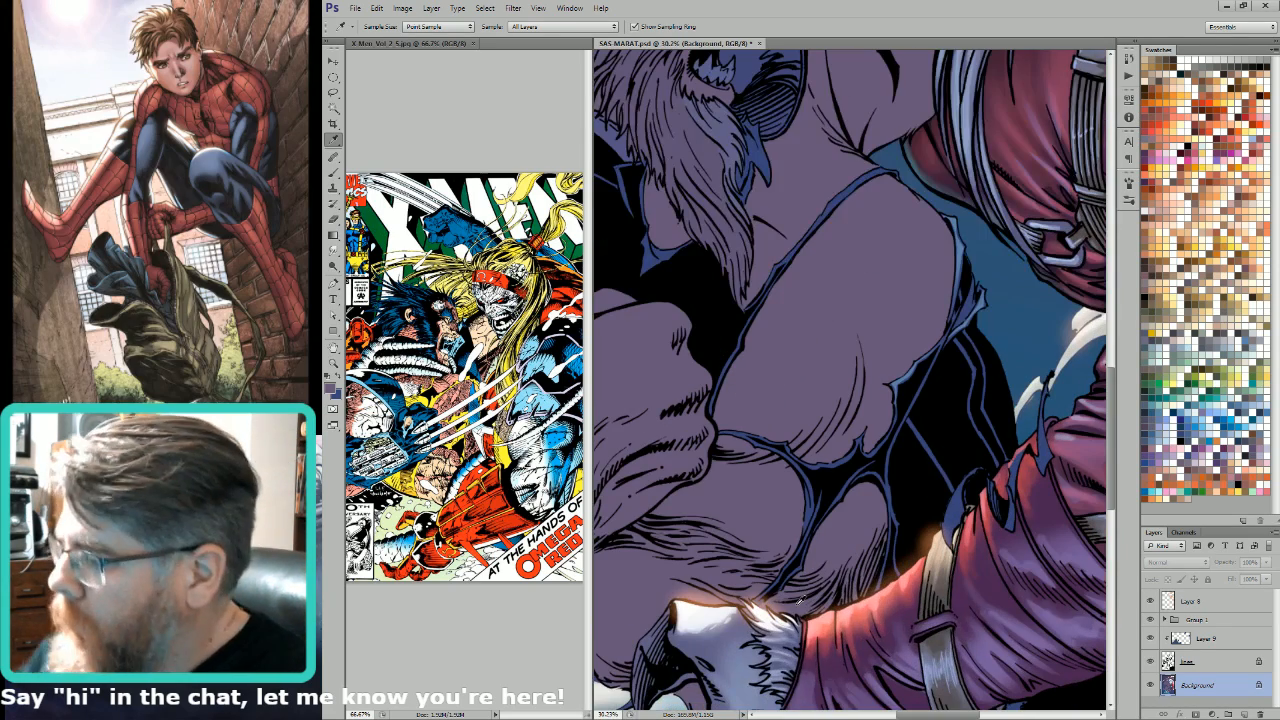
left_click(953, 219)
key("l")
left_click_drag(886, 314, 954, 380)
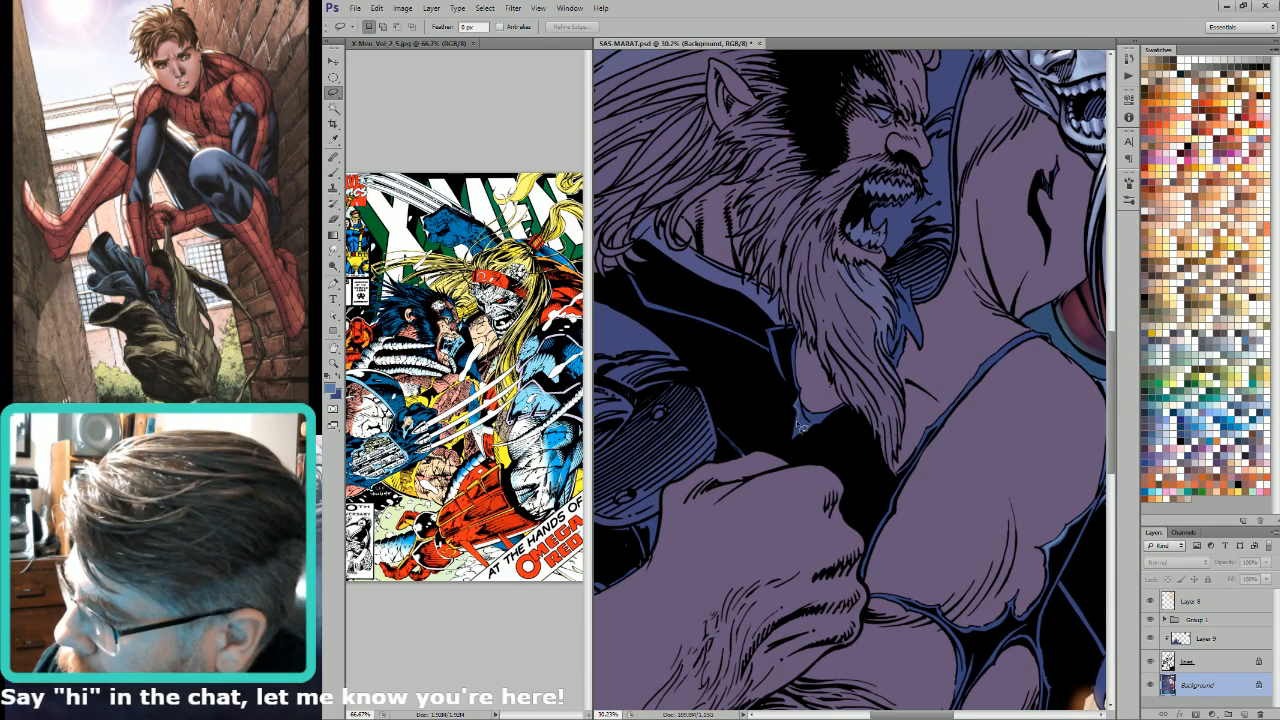
mouse_move(800, 428)
left_mouse_down()
mouse_move(812, 424)
mouse_move(801, 406)
mouse_move(851, 414)
mouse_move(806, 418)
left_mouse_up()
key("g")
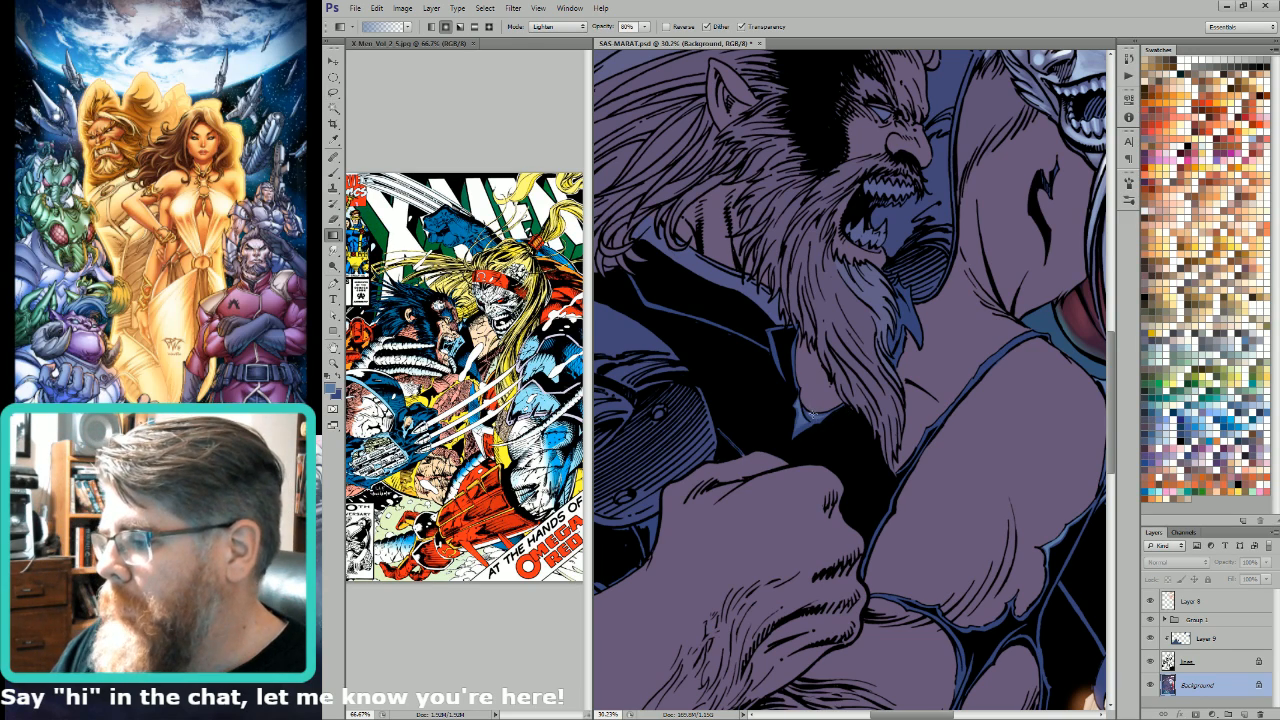
key("l")
Step: Add a light blue gradient to the torn blue cloth behind the beard and clear the selection
scroll(931, 540, "up", 5)
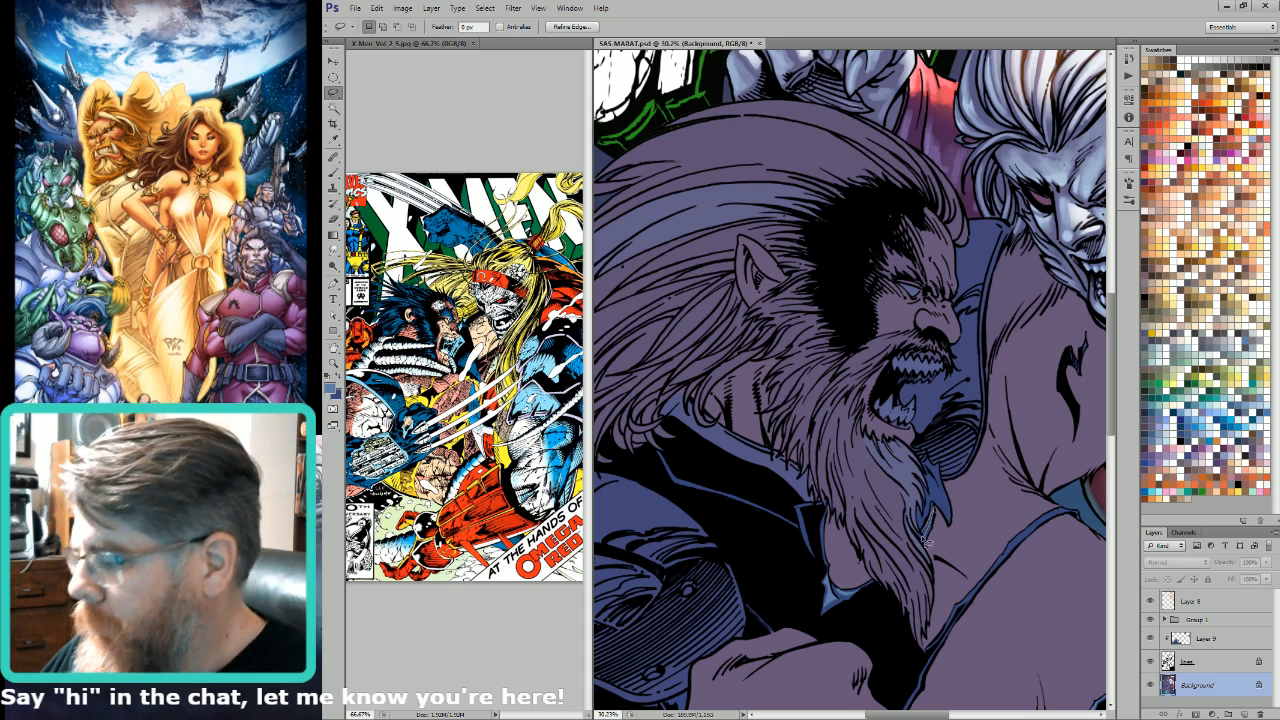
key("g")
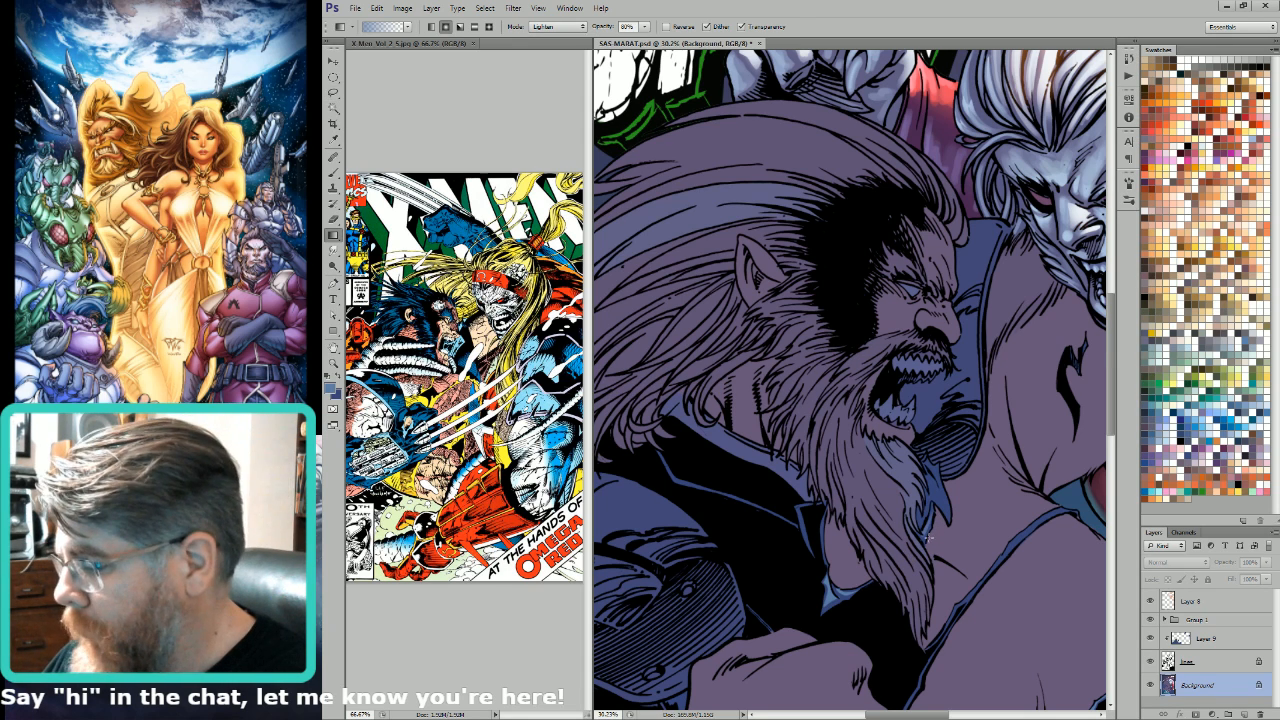
key("l")
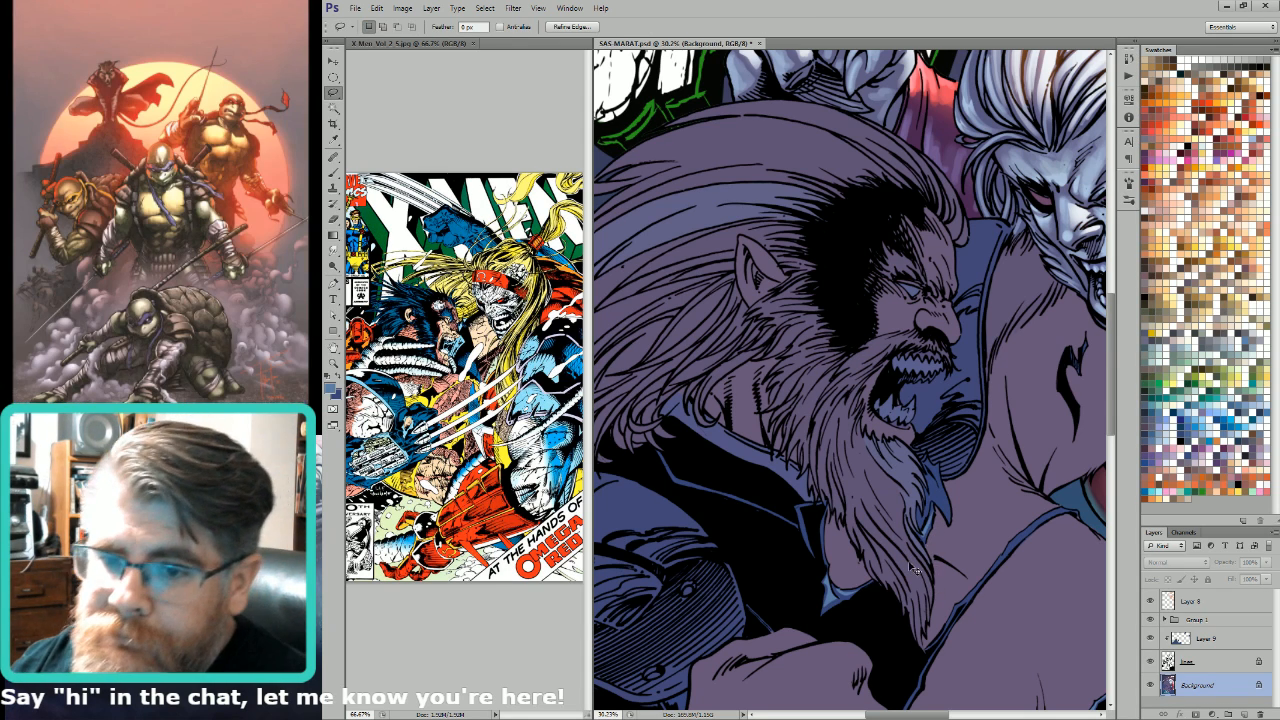
key("ctrl+d")
Step: Lasso the blue edges of the dark jacket's collar and lighten them with light blue gradients
left_click_drag(909, 563, 917, 430)
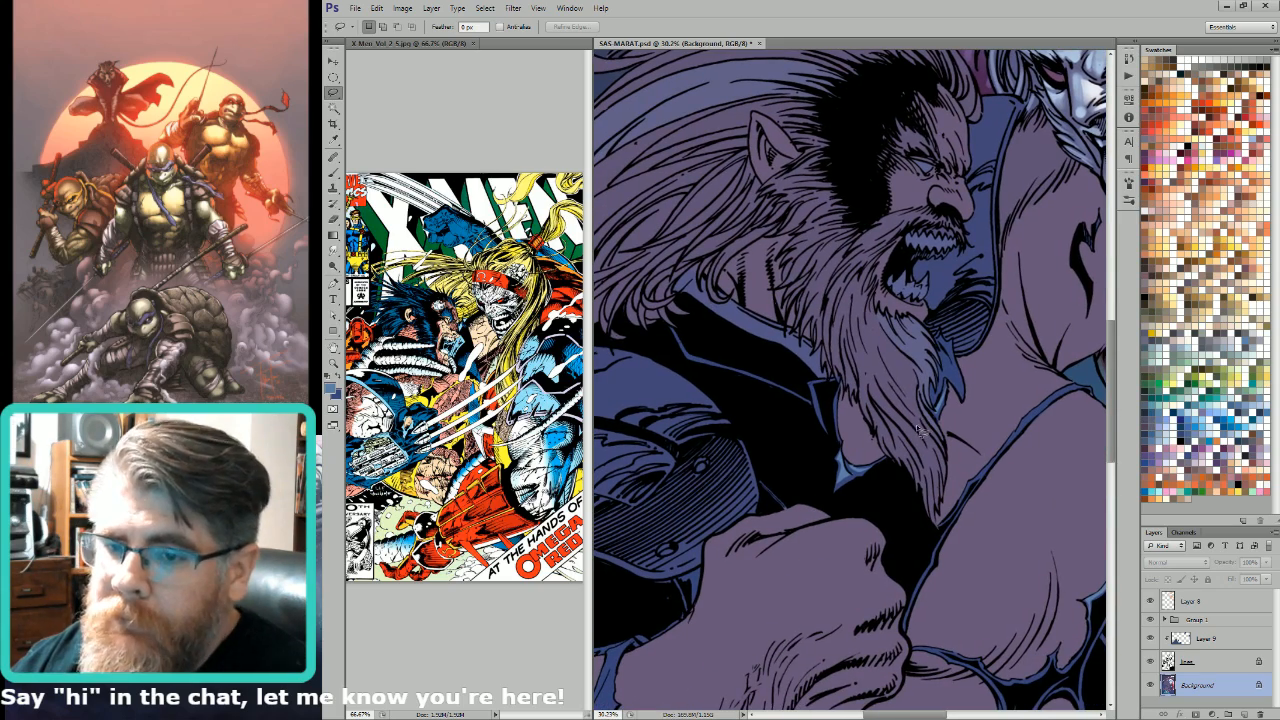
mouse_move(828, 370)
left_mouse_down()
mouse_move(858, 443)
mouse_move(892, 448)
mouse_move(850, 444)
mouse_move(835, 425)
mouse_move(864, 436)
mouse_move(886, 480)
mouse_move(990, 503)
mouse_move(868, 450)
mouse_move(876, 480)
left_mouse_up()
key("g")
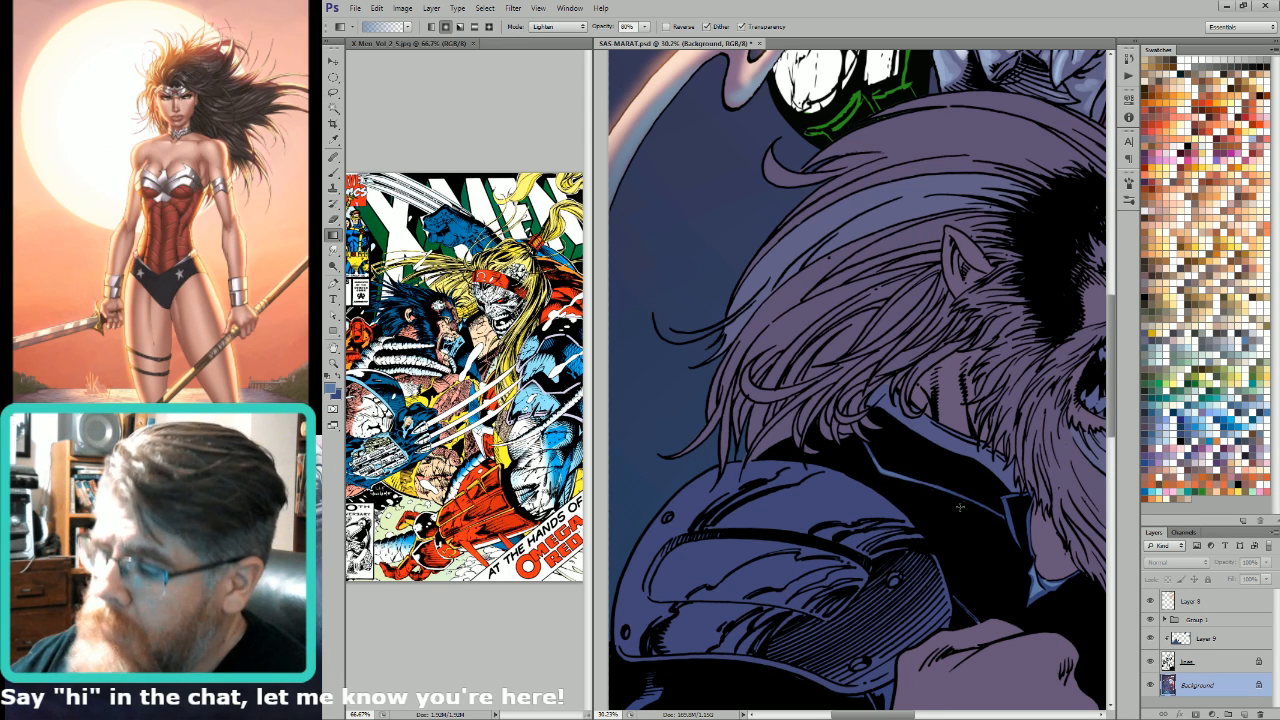
key("l")
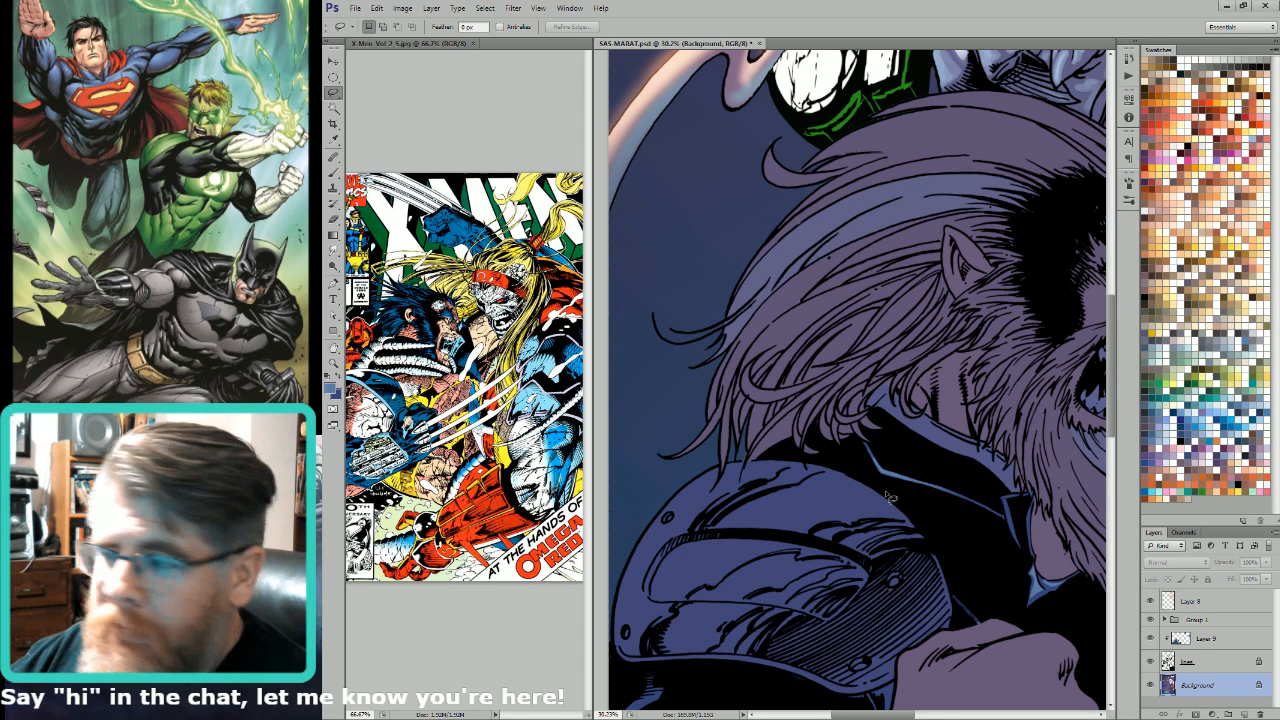
Step: Select the thin blue suit edge running diagonally from the beard to the shoulder and lighten it with a light blue gradient
left_click_drag(893, 475, 810, 395)
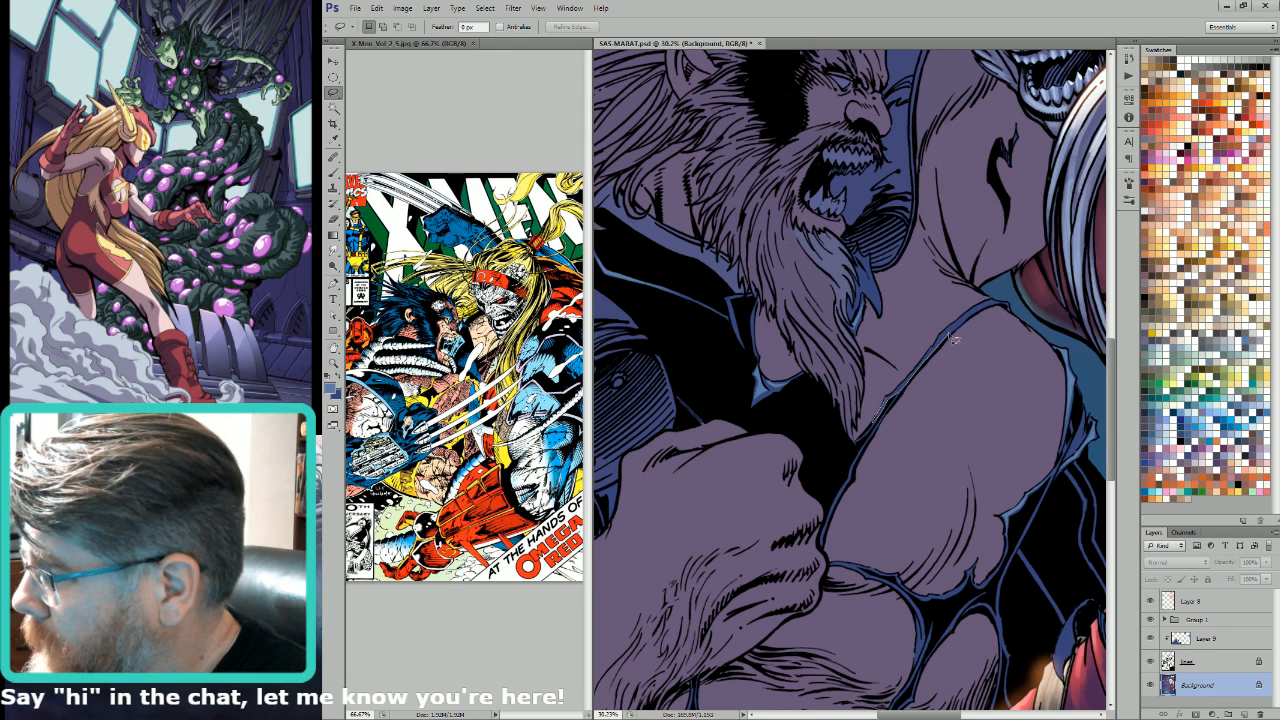
key("w")
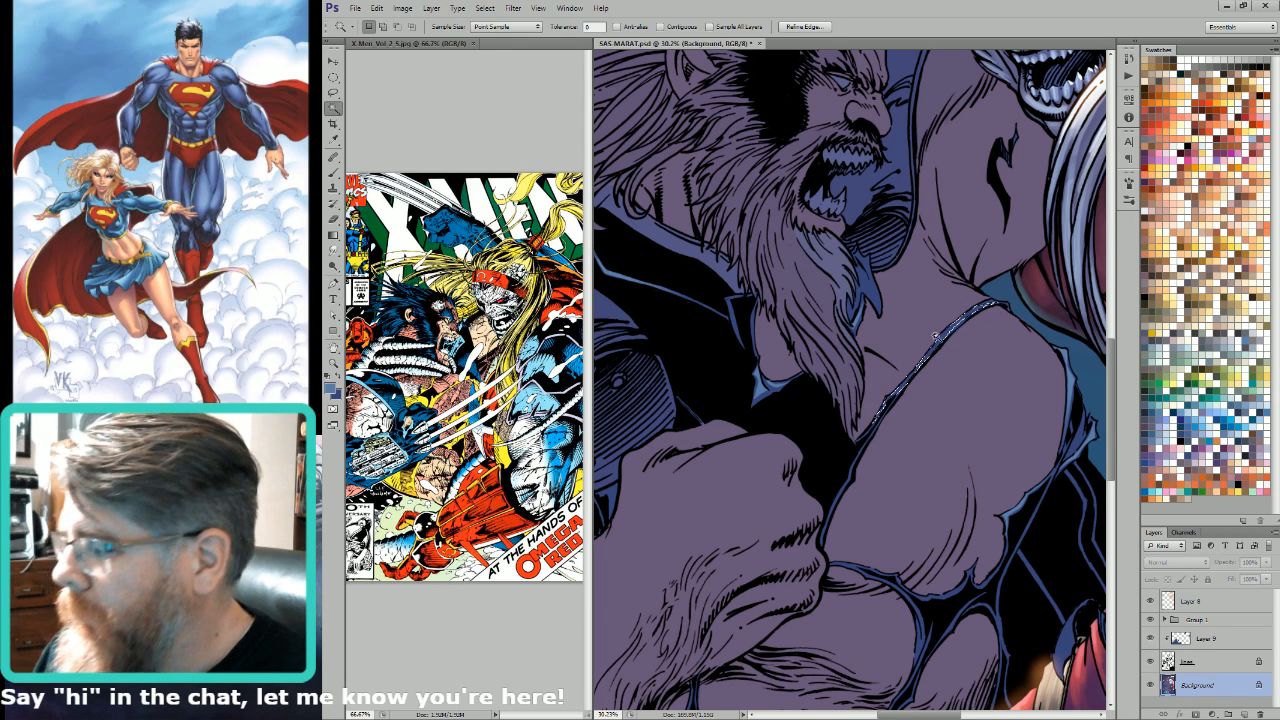
key("g")
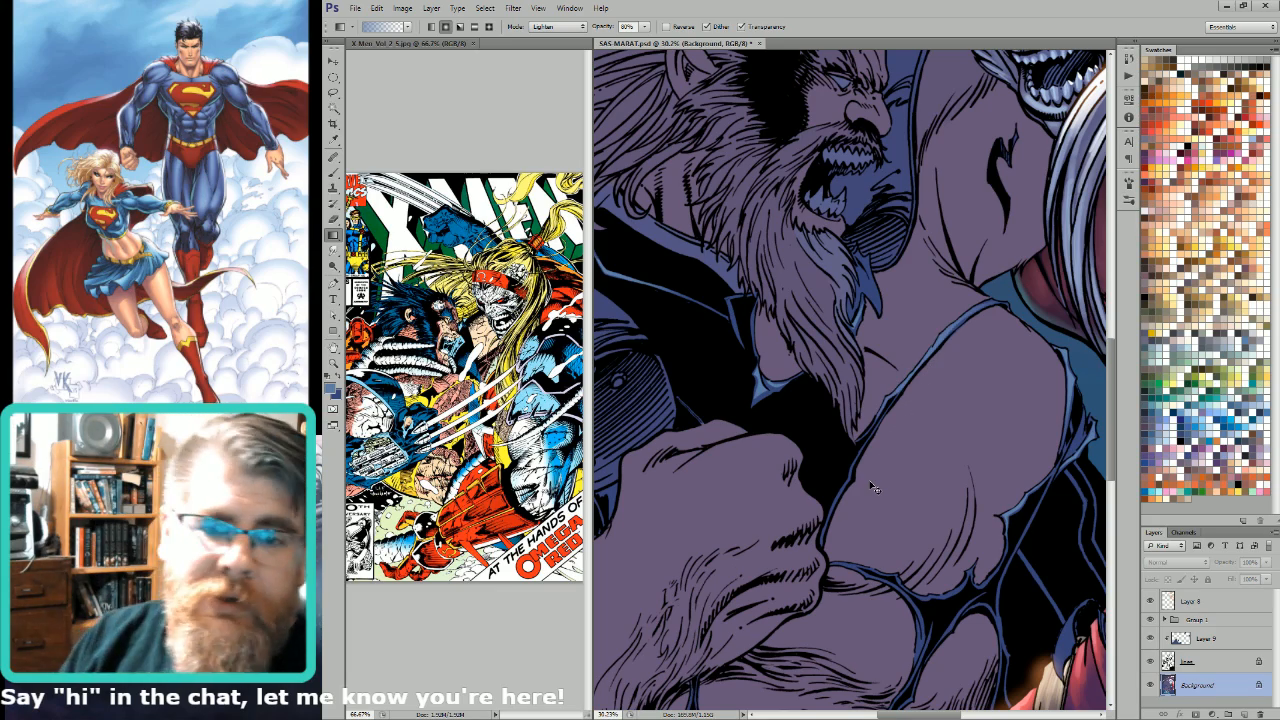
Step: Examine the highlights across the dark figure's suit and the lower torn strips above the clawed hand
scroll(872, 487, "down", 1)
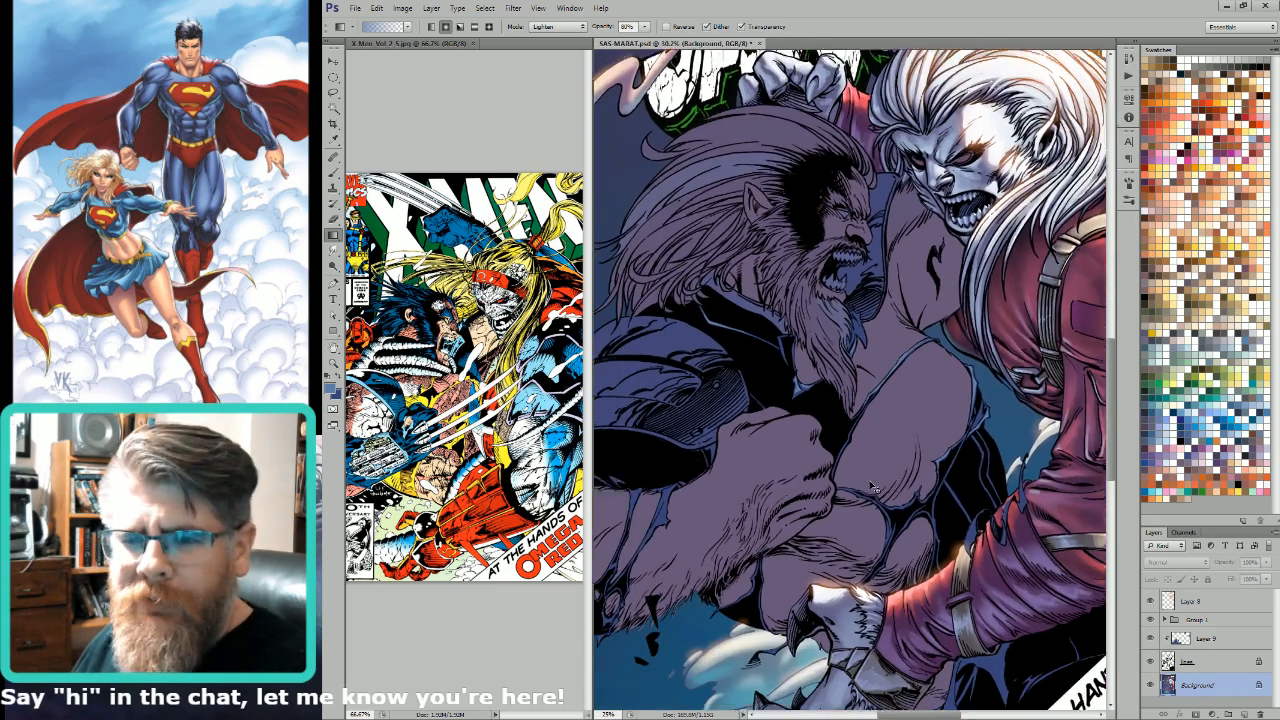
scroll(872, 487, "down", 1)
key("l")
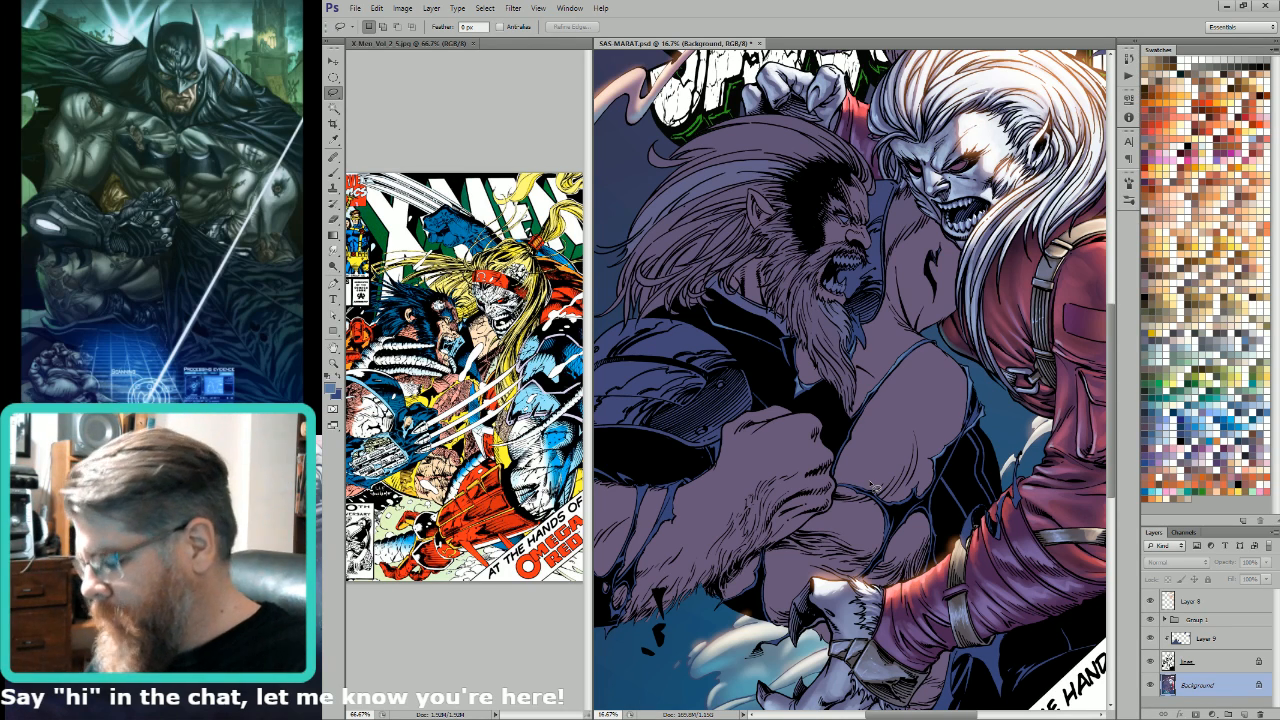
left_click_drag(913, 508, 984, 397)
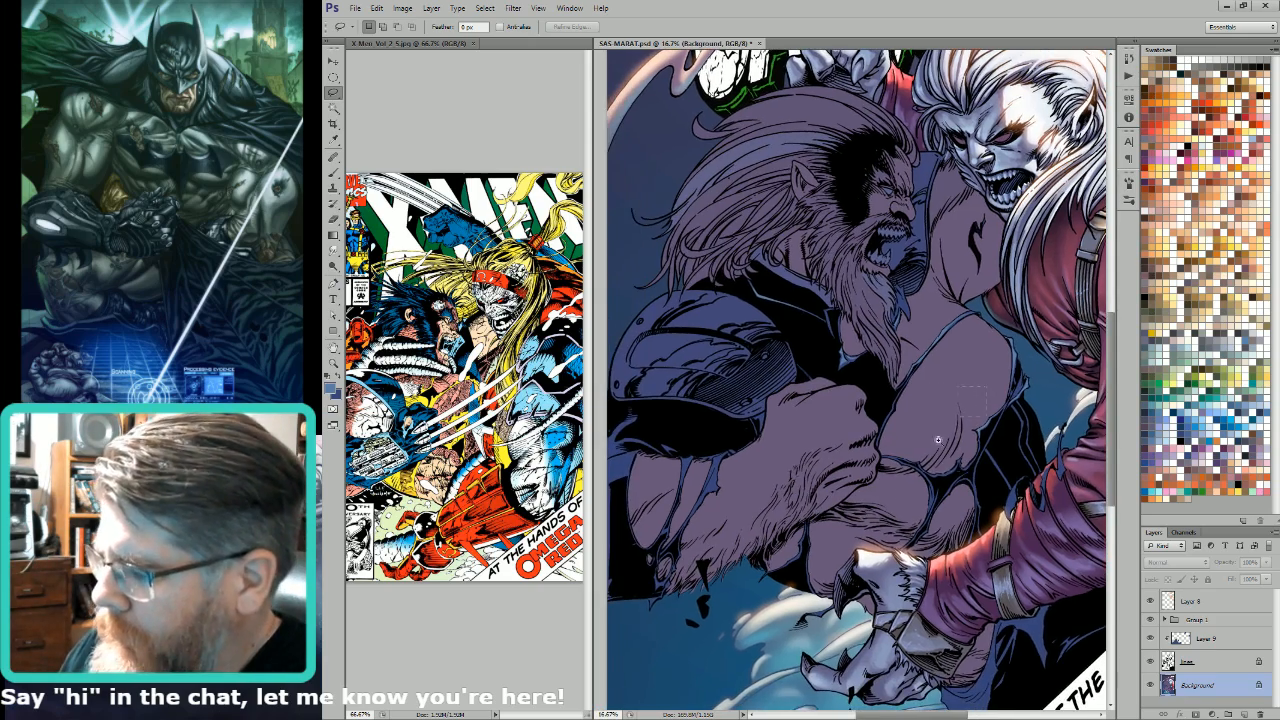
left_click_drag(938, 440, 966, 459)
left_click_drag(966, 459, 853, 571)
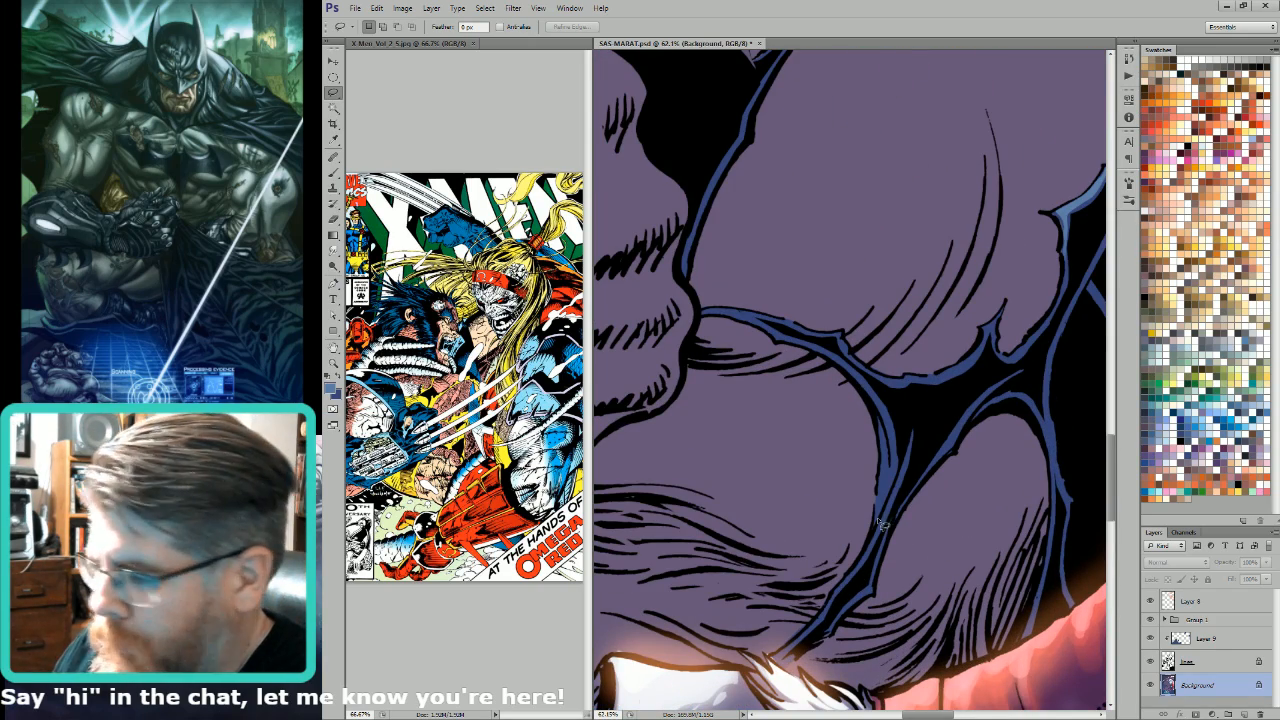
Step: Lasso the blue edges of the suit strip running down between the dark figure's exposed torso muscles and lighten them with light blue gradients
mouse_move(878, 530)
left_mouse_down()
mouse_move(894, 459)
mouse_move(882, 428)
left_mouse_up()
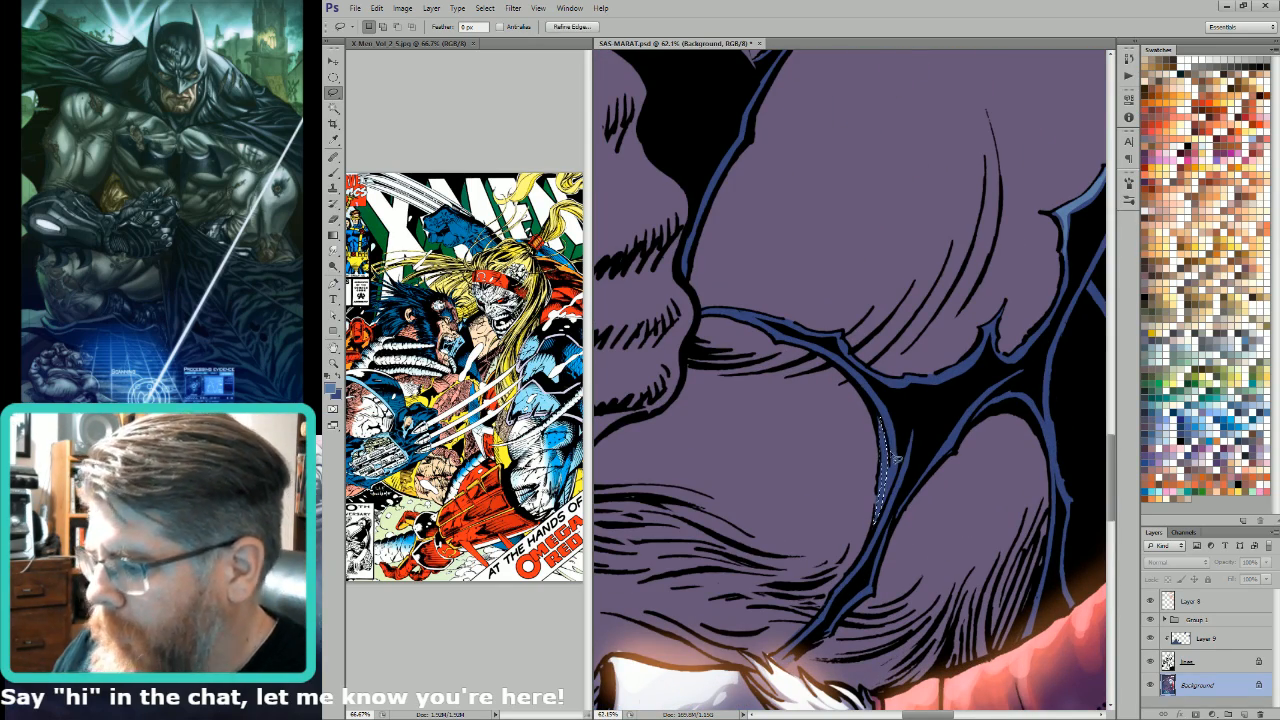
key("g")
key("ctrl+0")
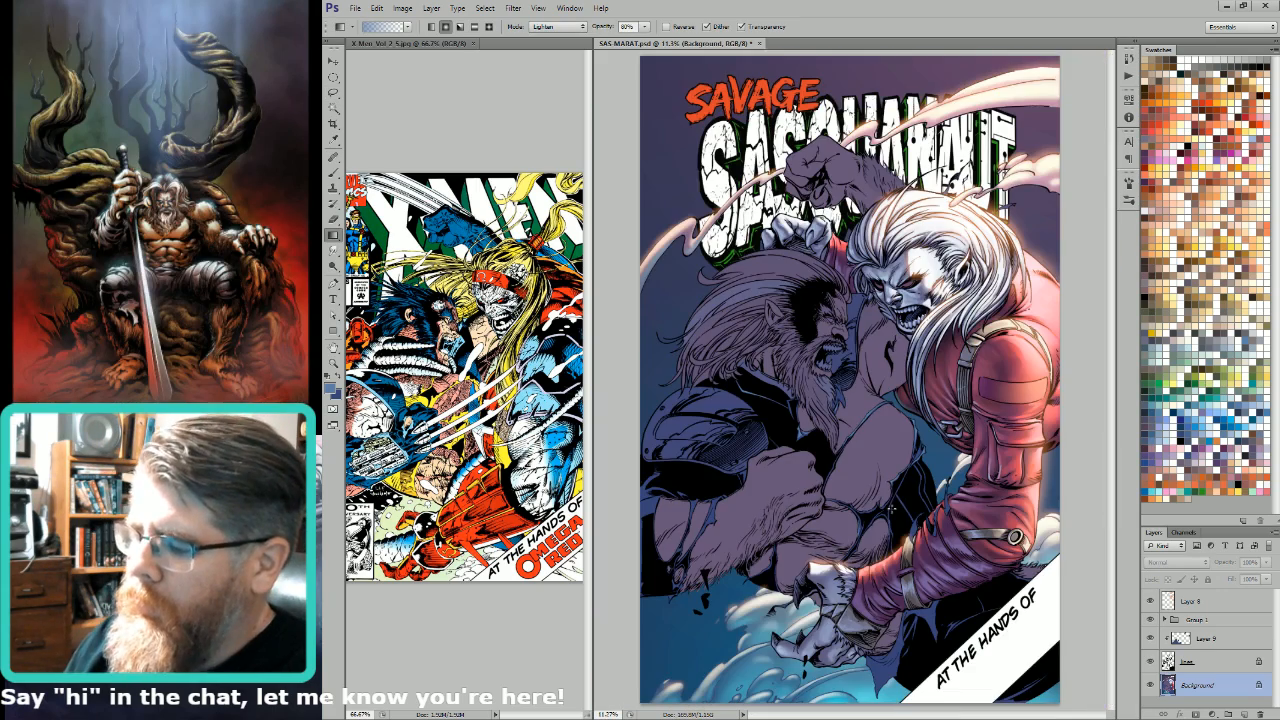
left_click_drag(904, 433, 785, 610)
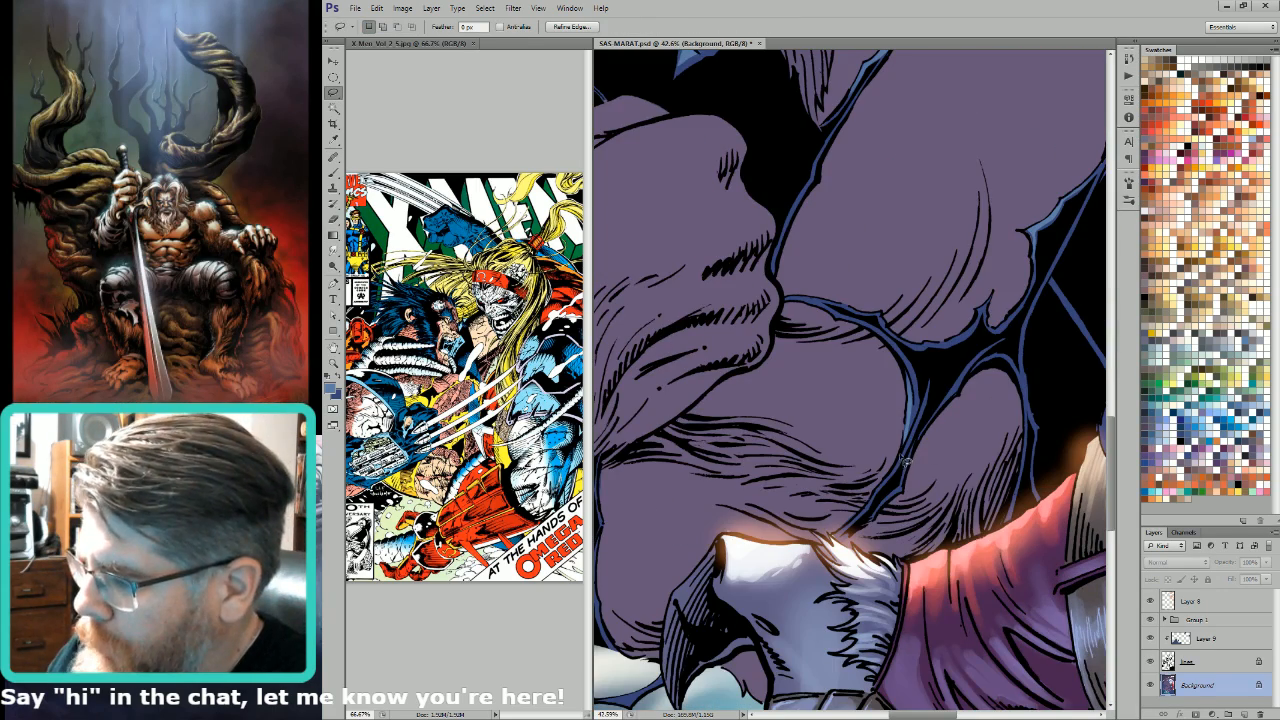
mouse_move(903, 460)
left_mouse_down()
mouse_move(862, 529)
mouse_move(920, 442)
mouse_move(930, 388)
mouse_move(912, 457)
mouse_move(856, 540)
left_mouse_up()
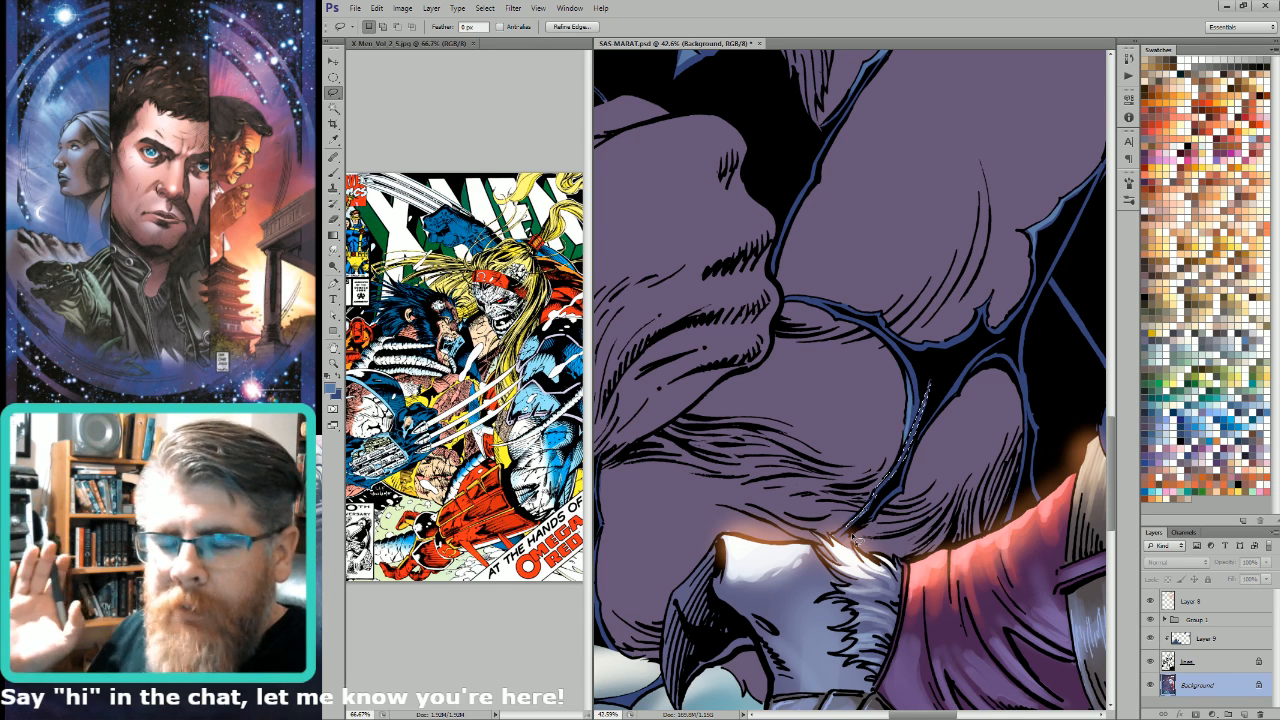
key("g")
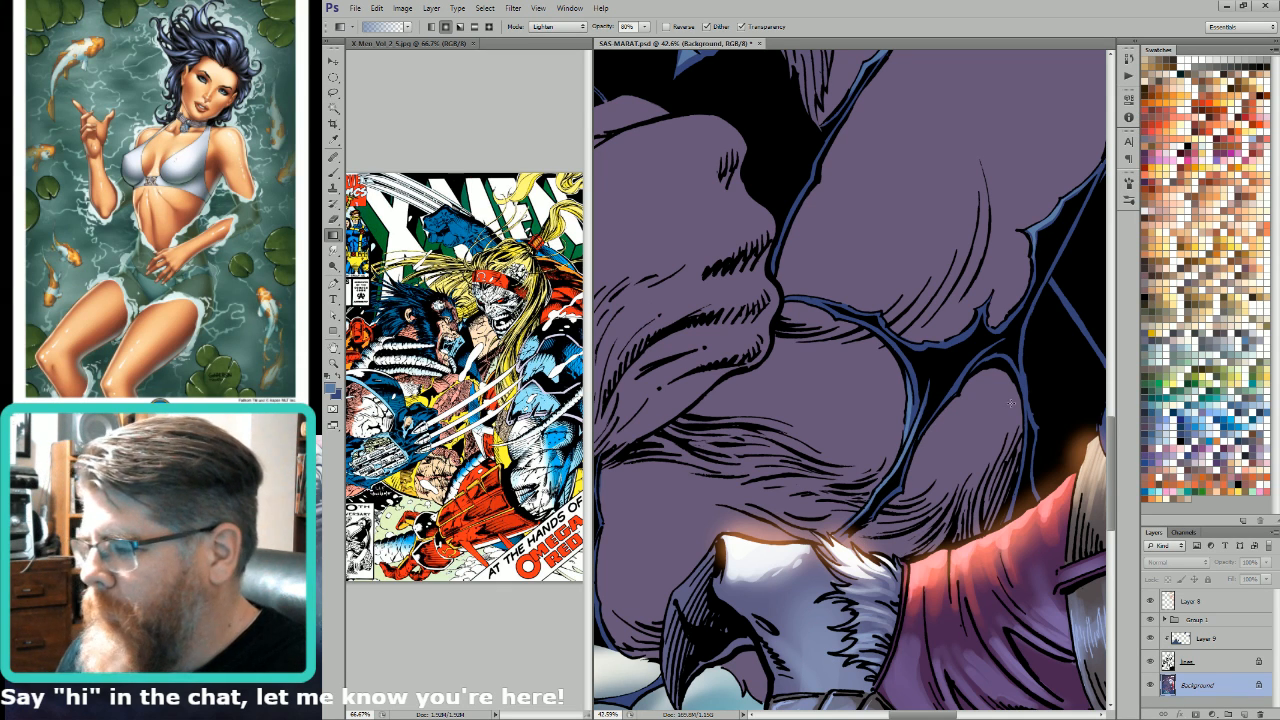
Step: Select the thin blue suit edge beside the lowest muscle above the red sleeve and lighten it with a light blue gradient
key("l")
mouse_move(1010, 515)
left_mouse_down()
mouse_move(1034, 432)
mouse_move(1008, 518)
left_mouse_up()
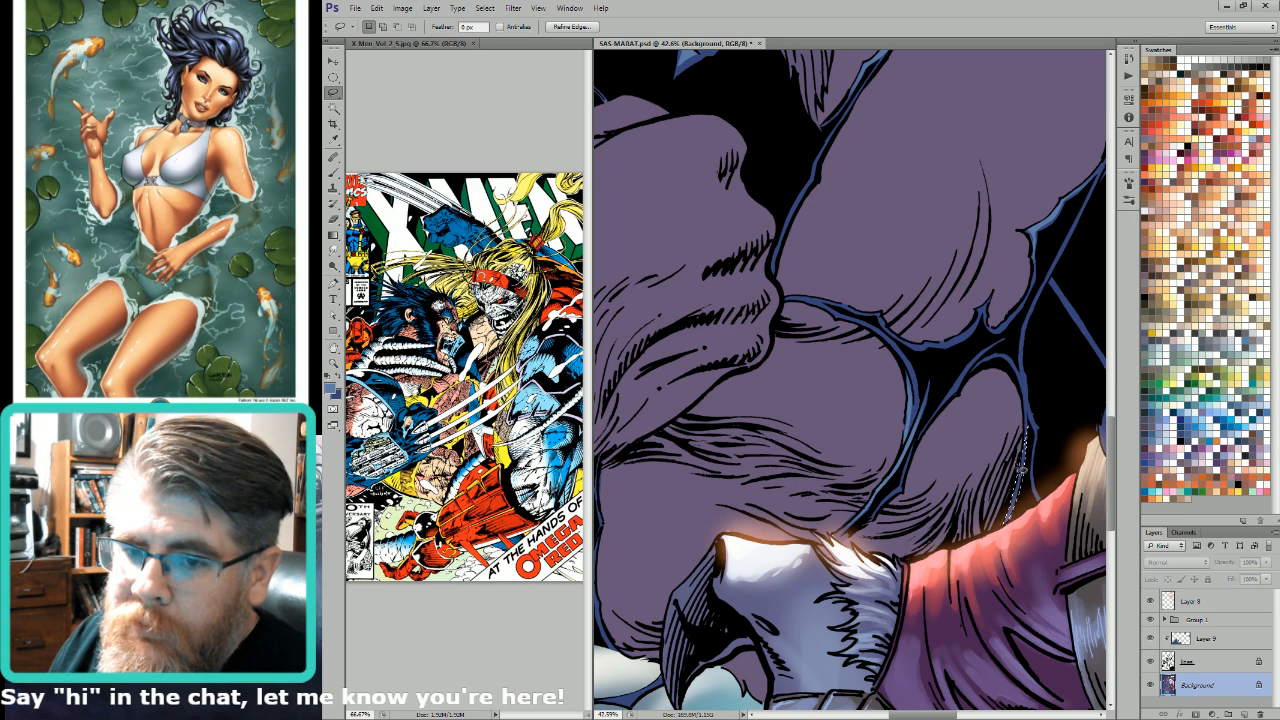
key("w")
key("g")
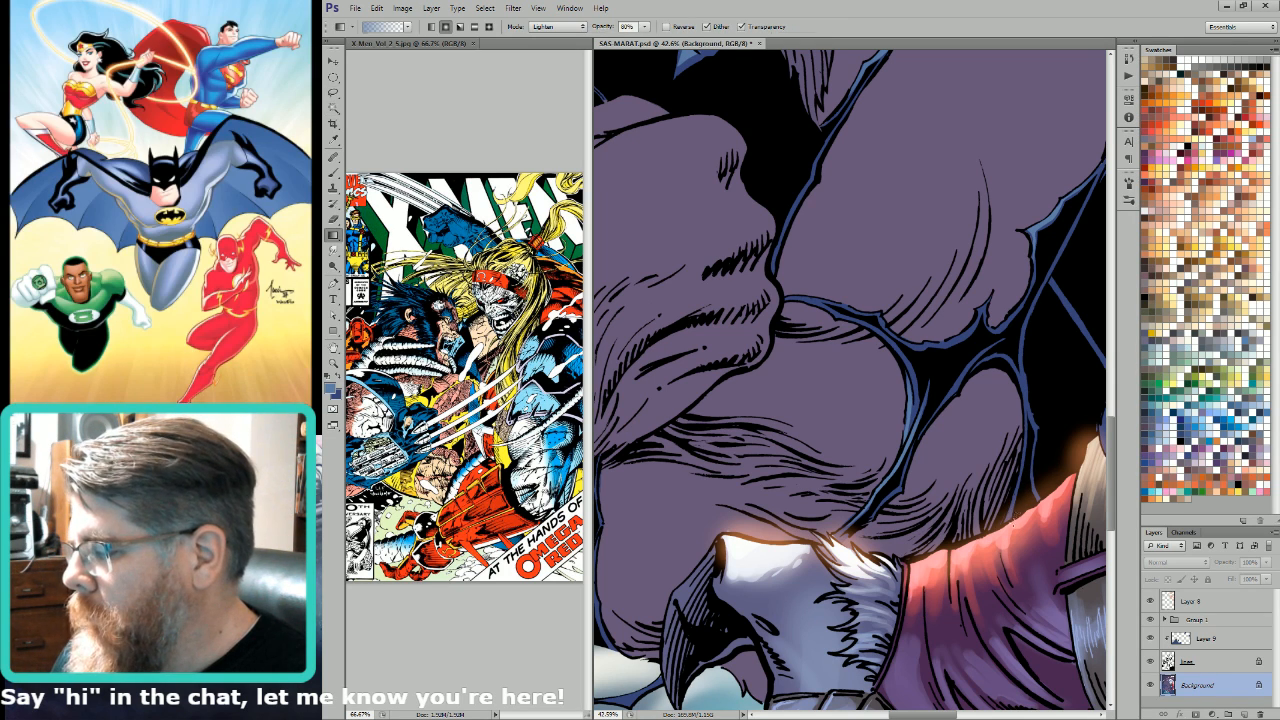
Step: Lasso the two torn blue strips hanging across the forearm below the shoulder pad and lighten their upper parts with light blue gradients
scroll(1026, 368, "down", 5)
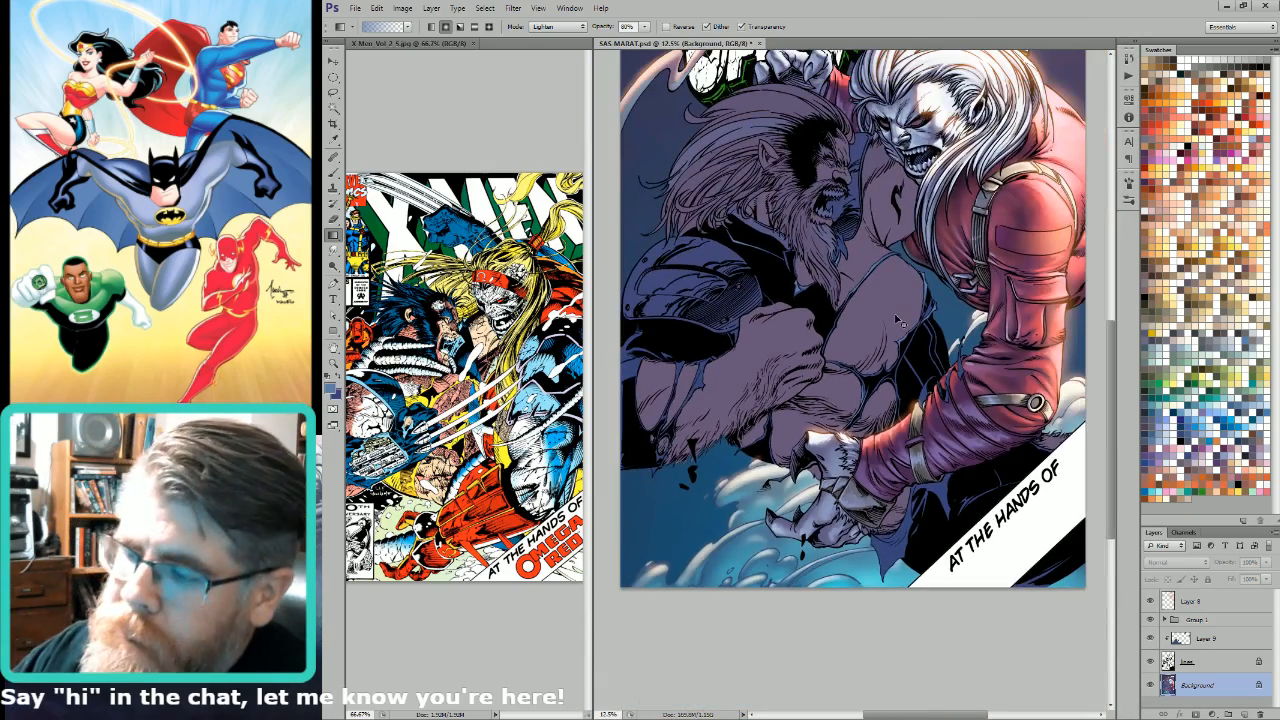
scroll(779, 362, "up", 4)
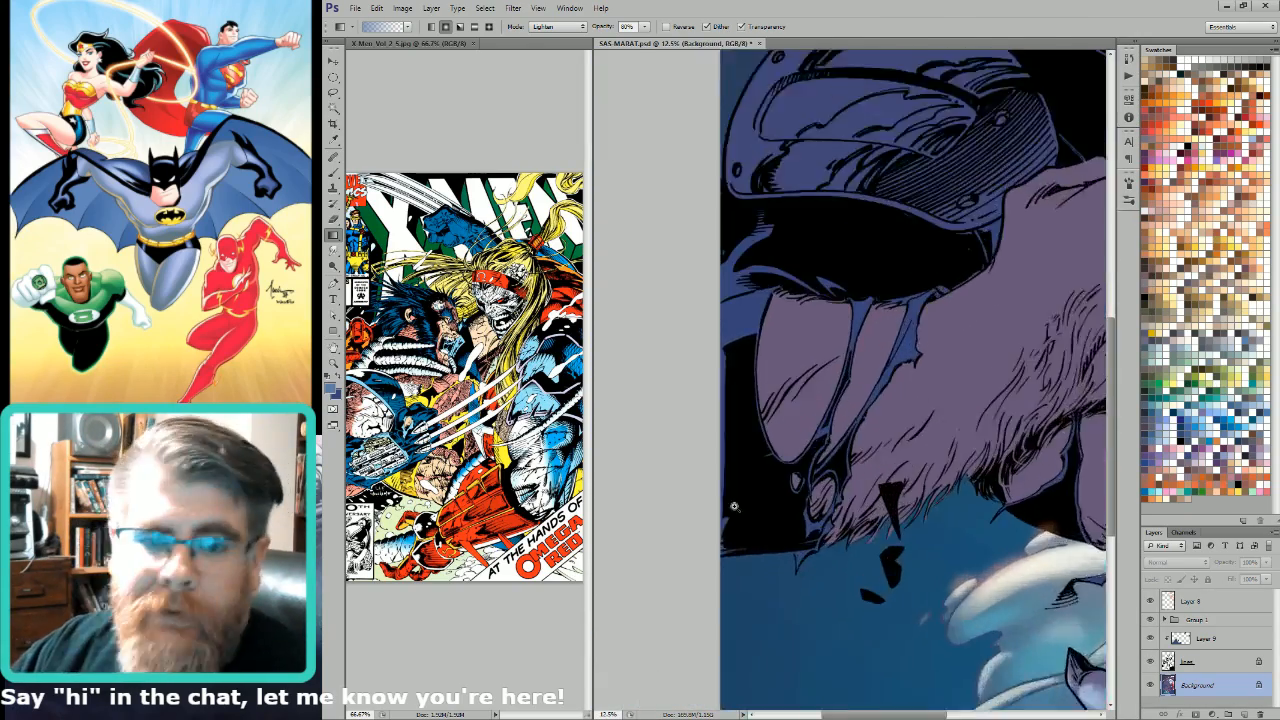
key("l")
left_click_drag(963, 389, 977, 460)
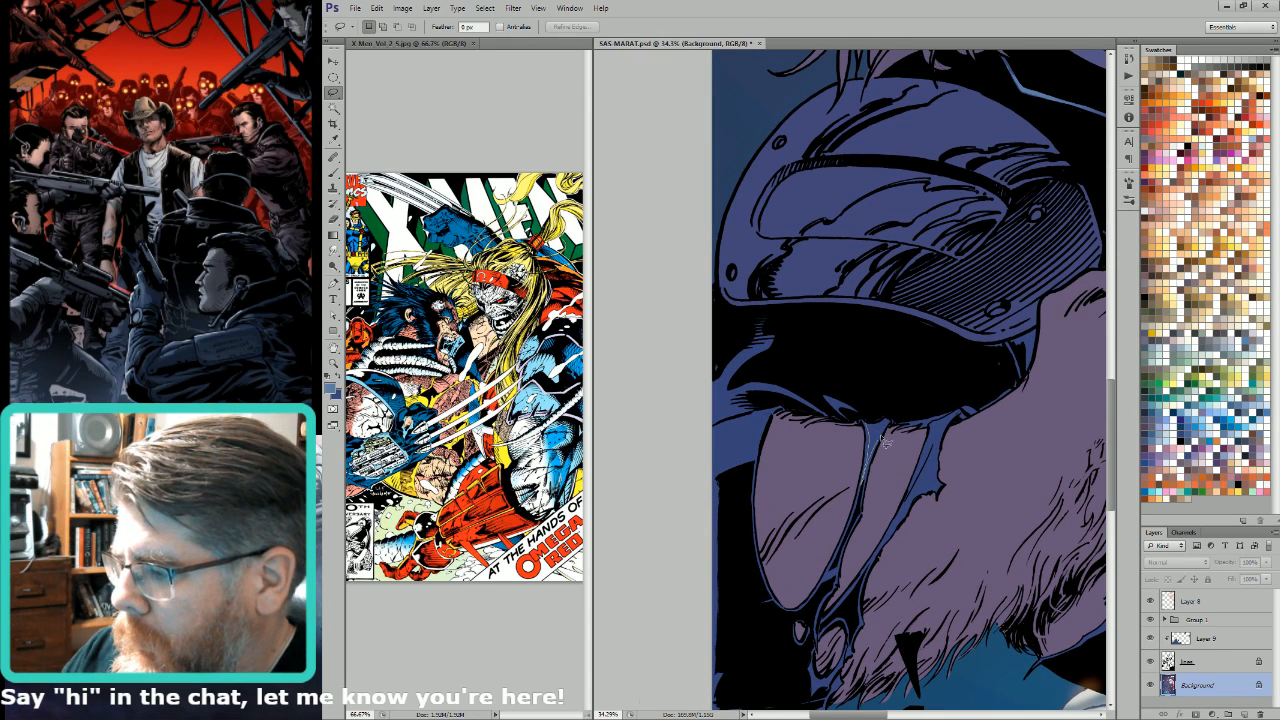
key("g")
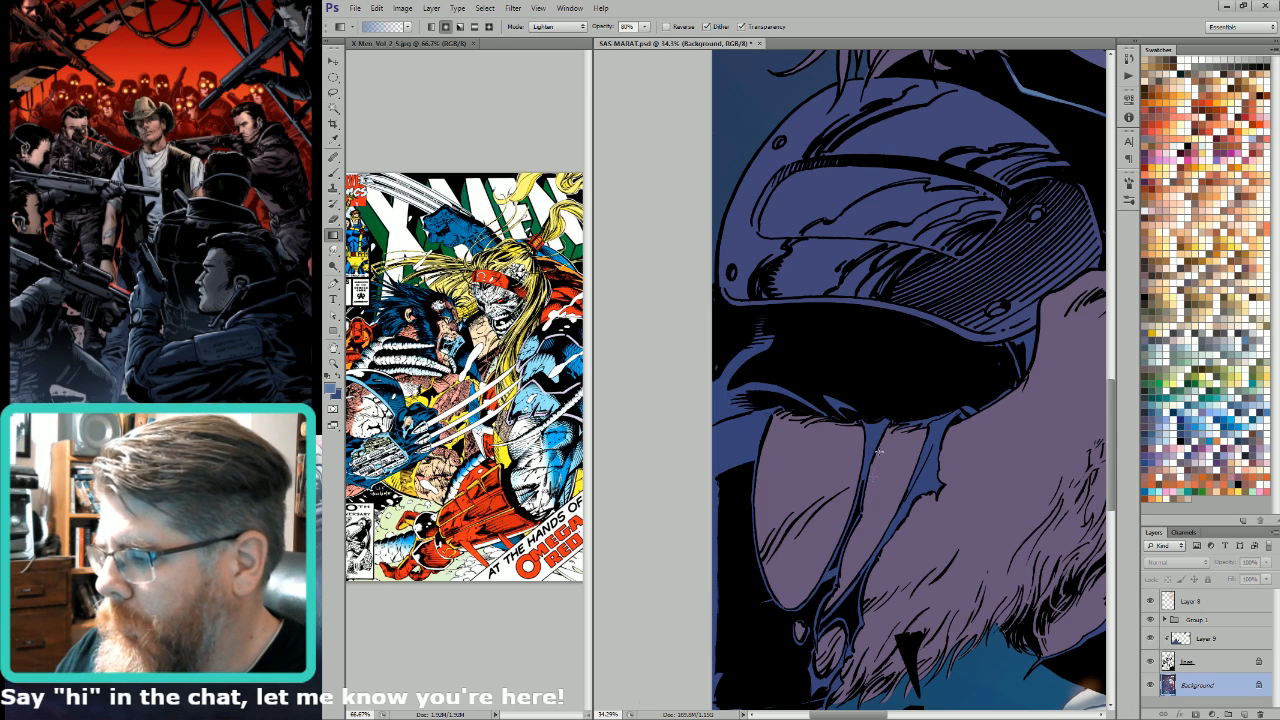
key("l")
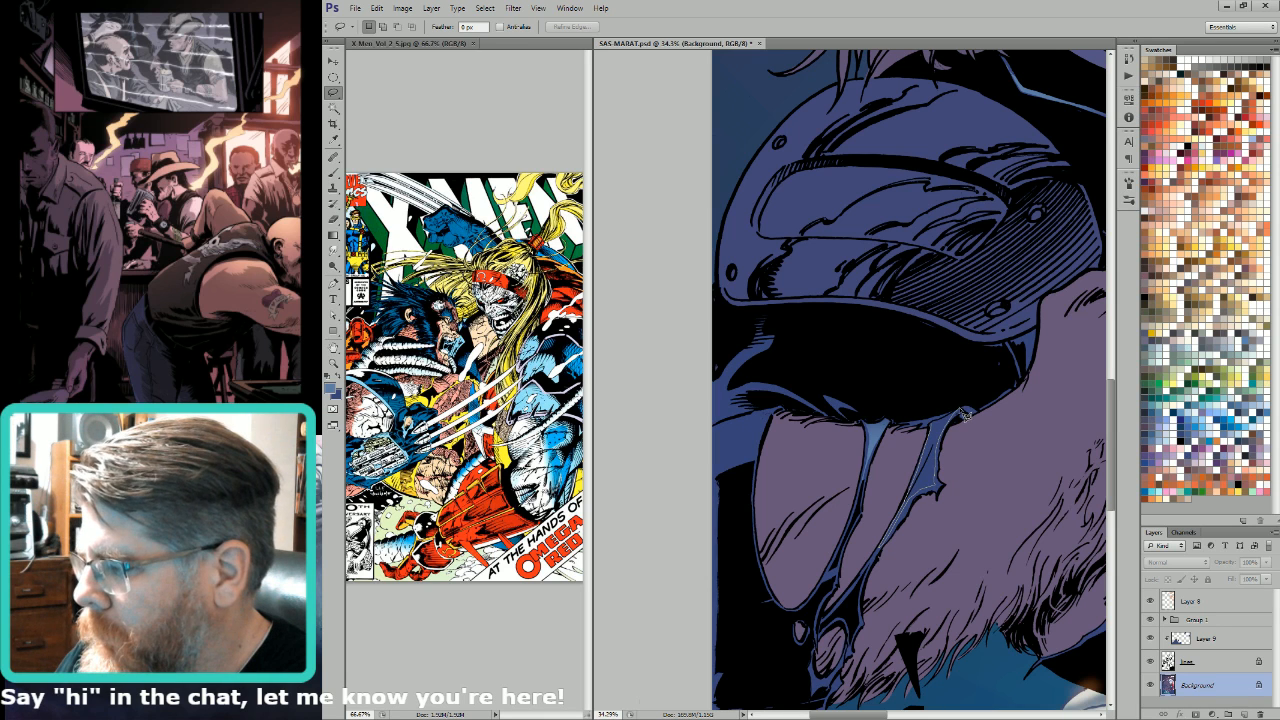
key("g")
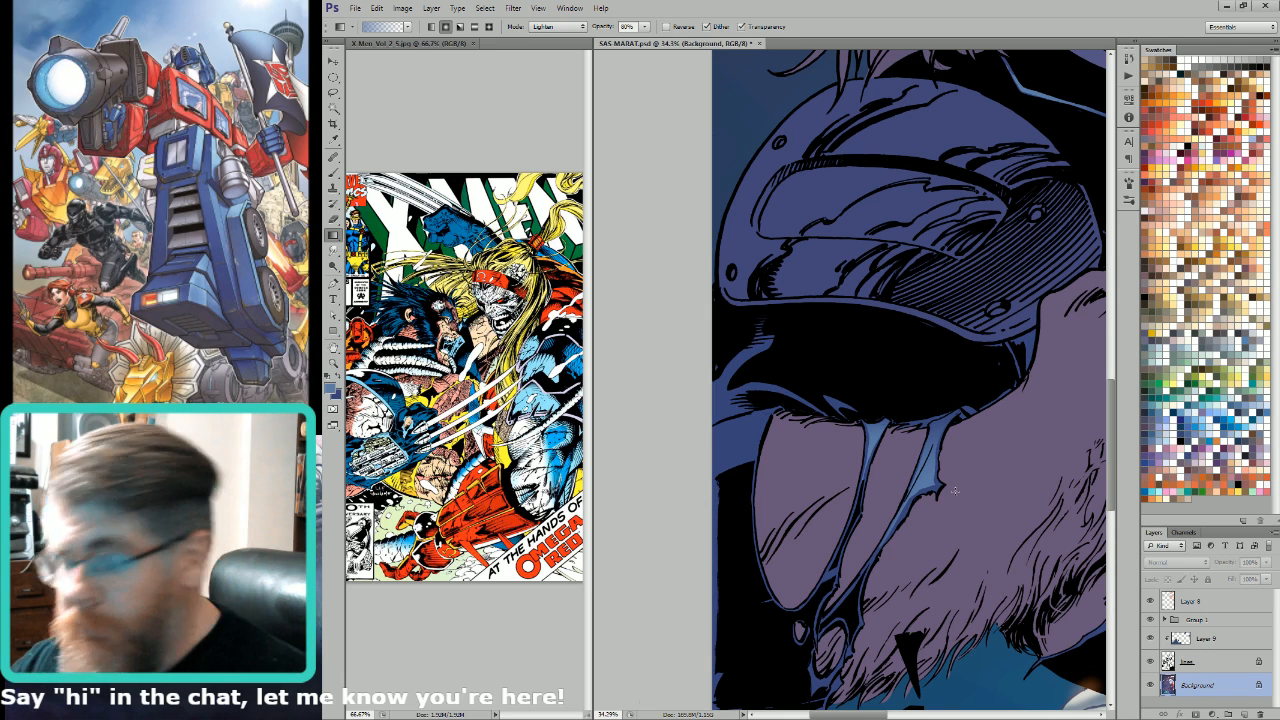
Step: Select the blue sleeve band at the cover's edge beside the exposed arm and add a light blue gradient to it
key("l")
mouse_move(783, 396)
left_mouse_down()
mouse_move(903, 376)
mouse_move(848, 452)
mouse_move(824, 418)
mouse_move(893, 399)
left_mouse_up()
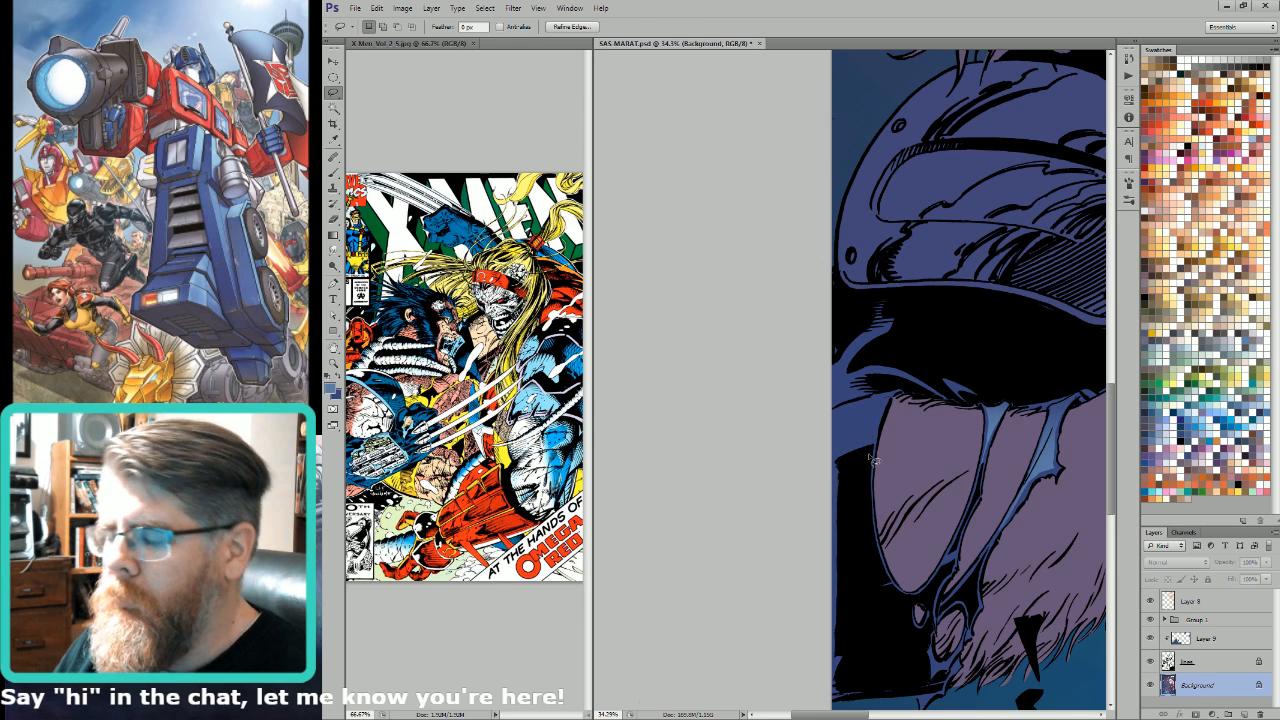
key("b")
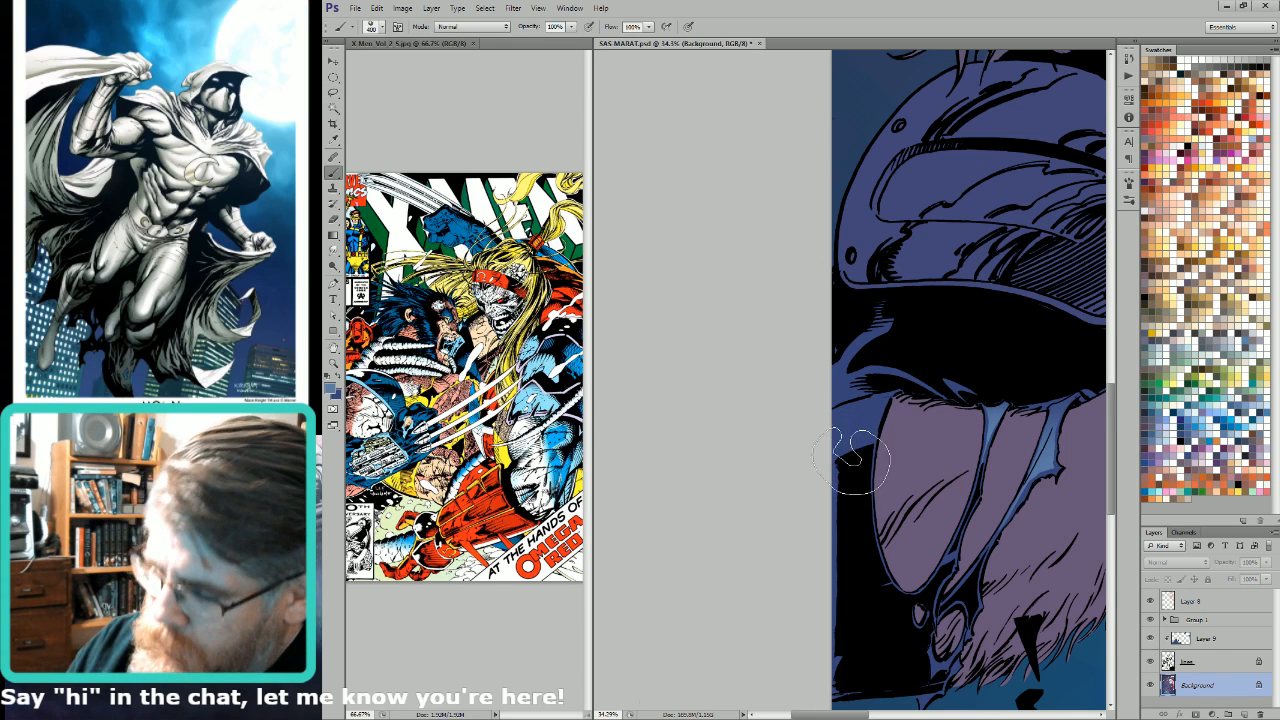
key("g")
left_click_drag(875, 393, 863, 492)
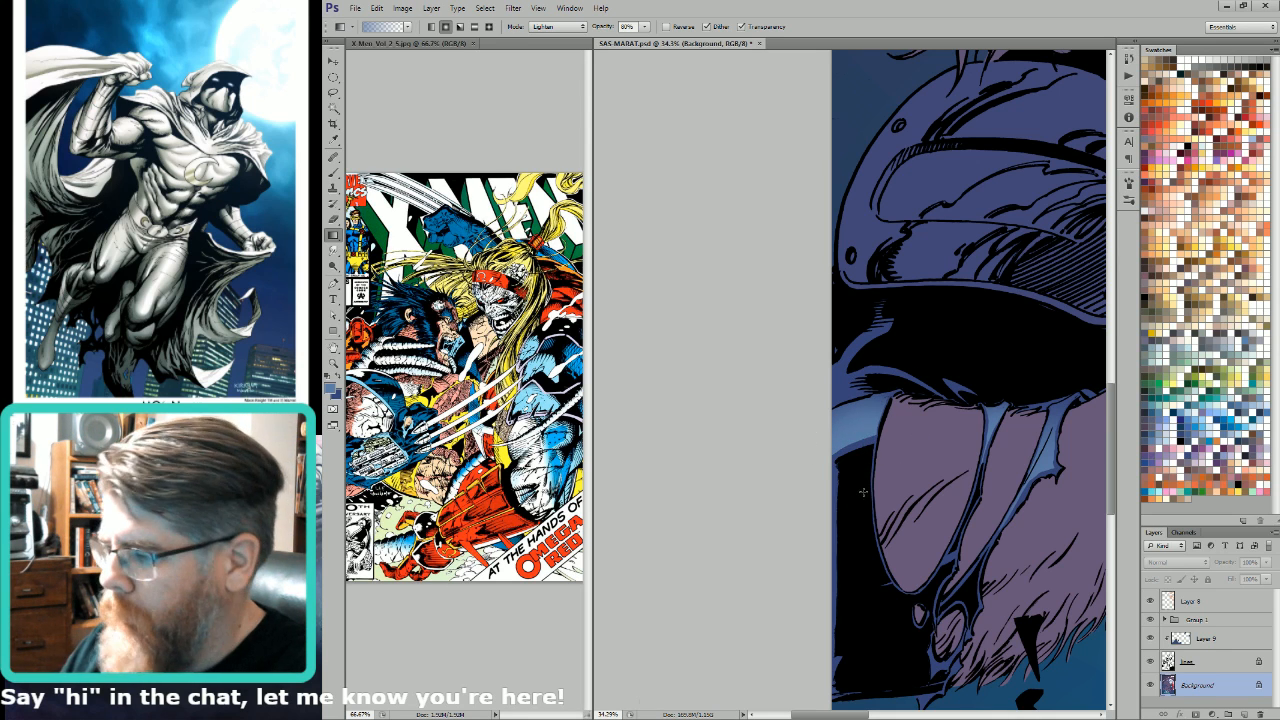
Step: Select the lower part of the torn strips across the forearm, hide the selection edges, and lighten it with a light blue gradient
scroll(909, 344, "down", 1)
key("l")
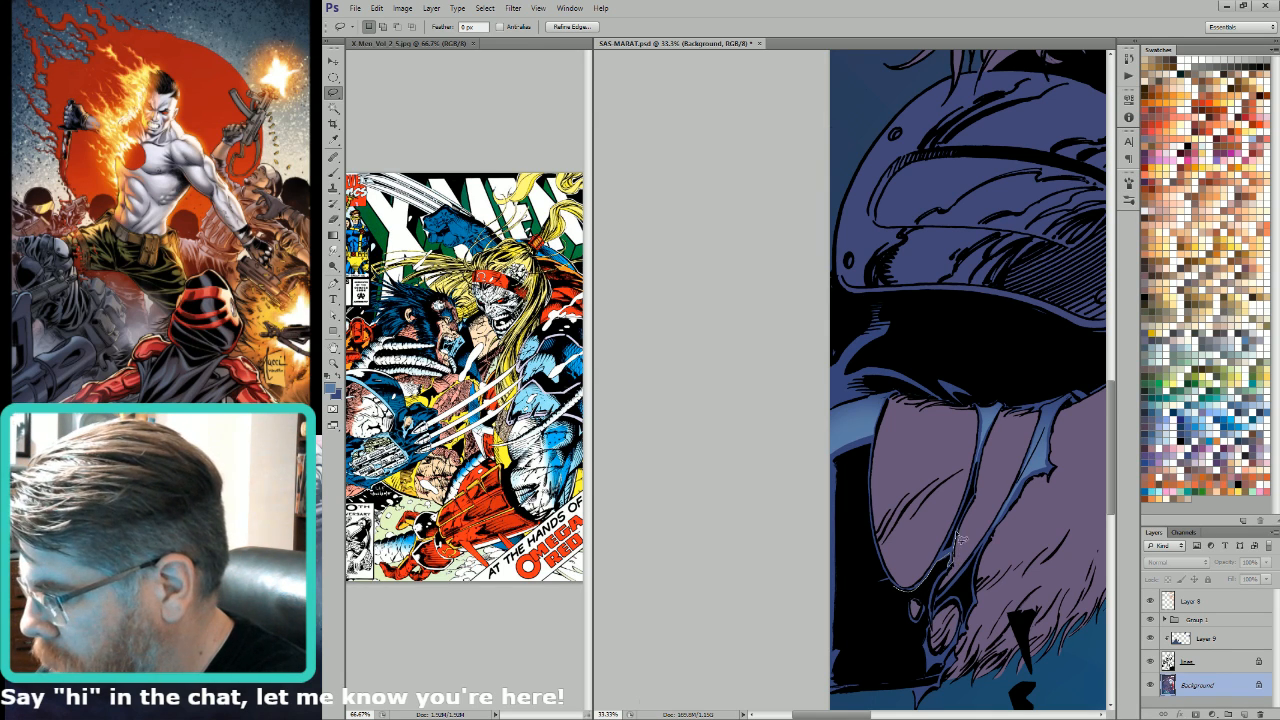
mouse_move(950, 548)
left_mouse_down()
mouse_move(975, 495)
mouse_move(968, 475)
mouse_move(920, 570)
mouse_move(870, 548)
left_mouse_up()
key("w")
left_click(946, 556, "alt+shift")
key("ctrl+h")
key("g")
mouse_move(946, 564)
left_mouse_down()
mouse_move(974, 530)
mouse_move(964, 536)
left_mouse_up()
Step: Lasso the small blue tatters at the bottom end of the torn sleeve and lighten them with light blue gradients
key("l")
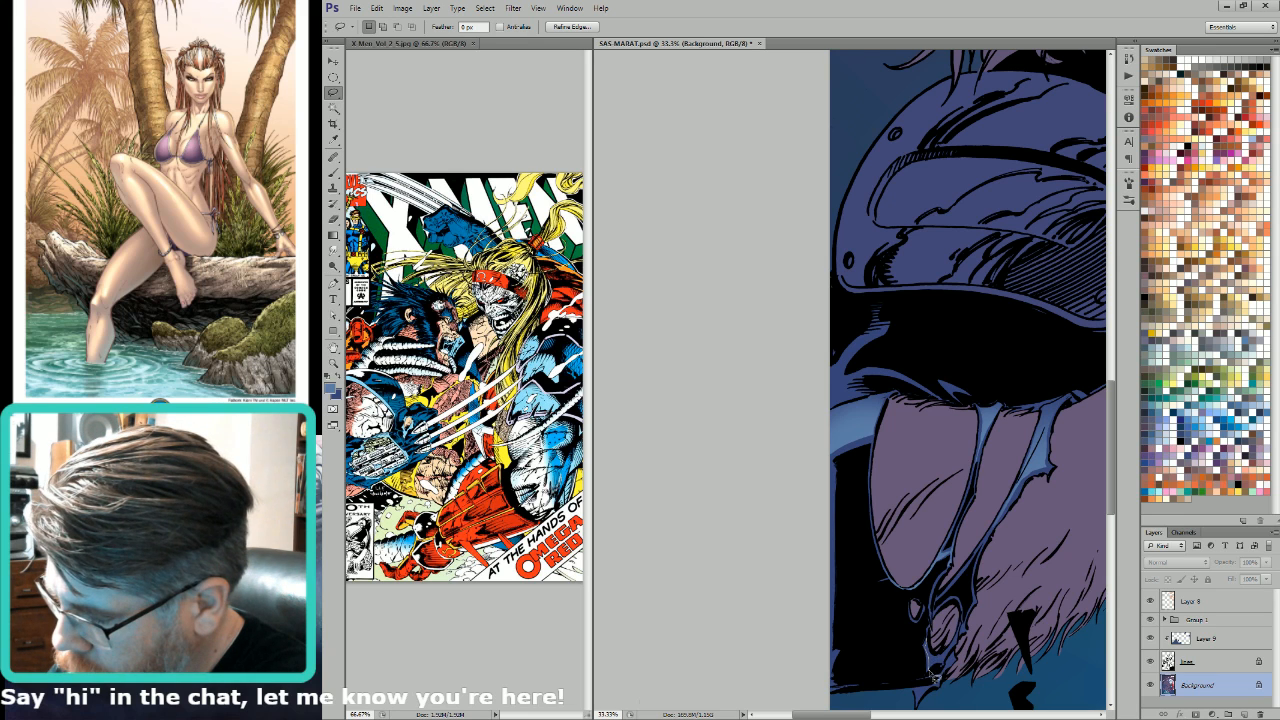
key("g")
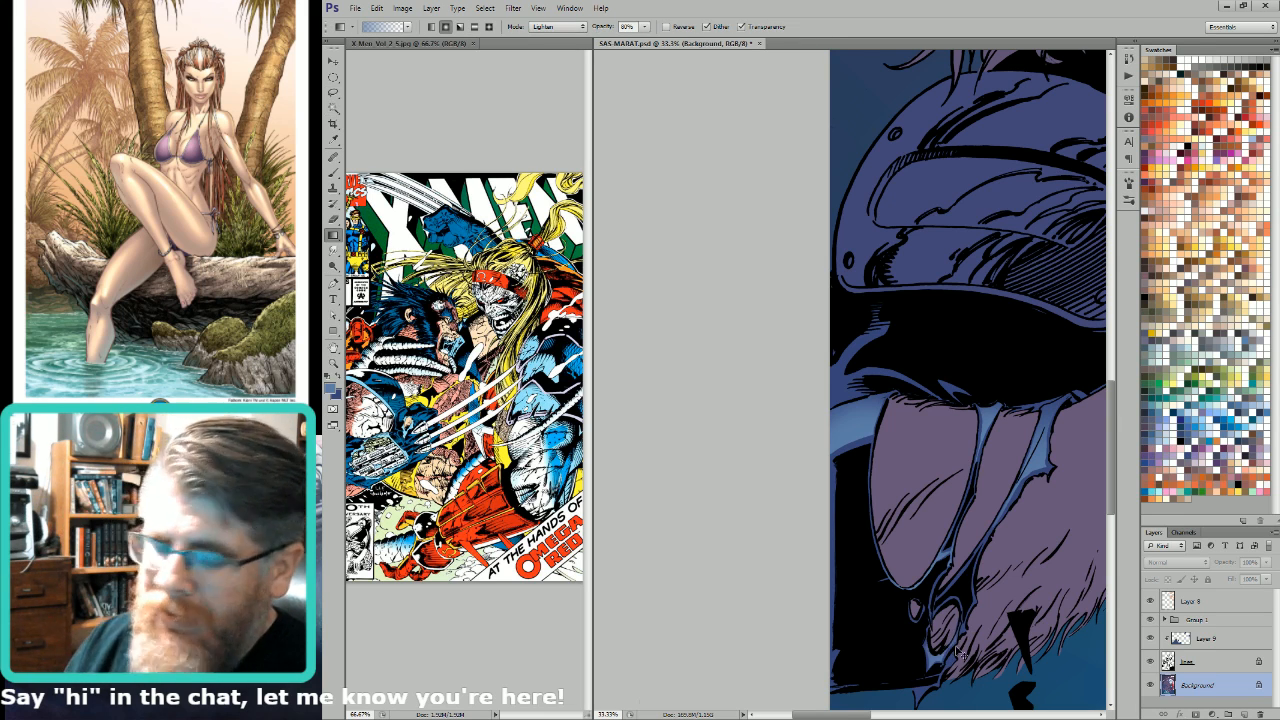
key("l")
left_click_drag(980, 625, 957, 468)
key("ctrl+d")
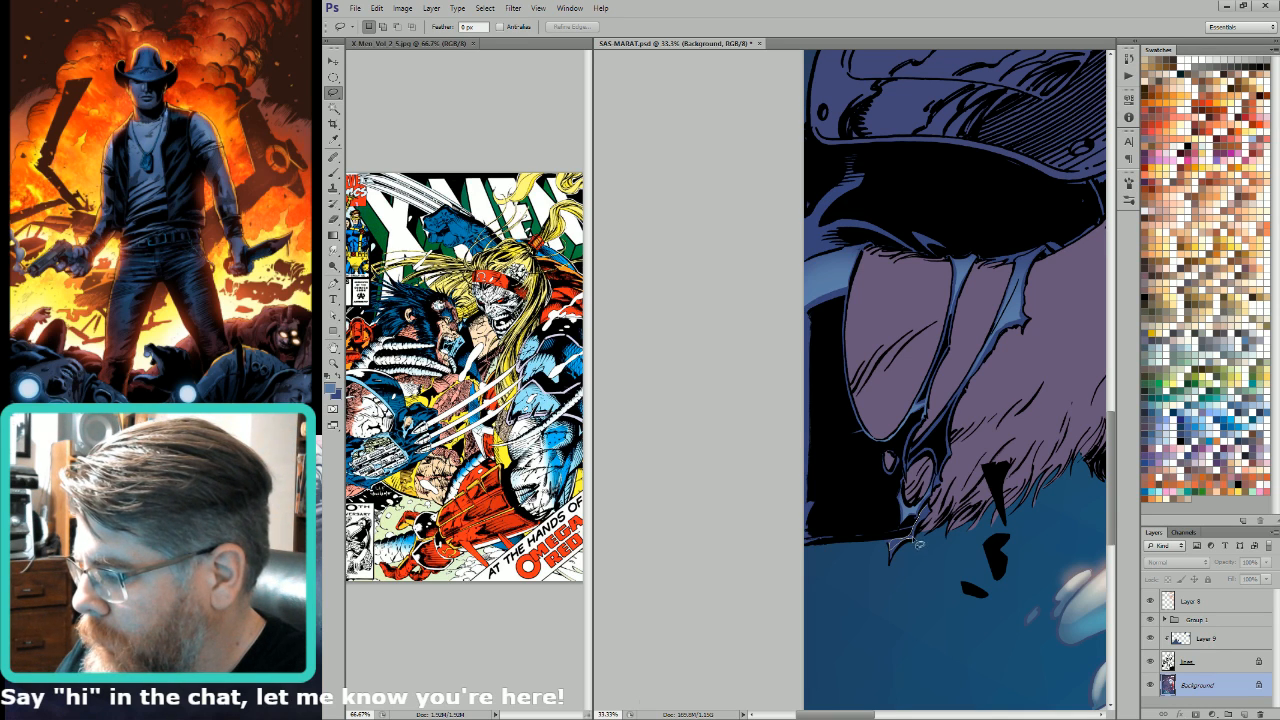
key("g")
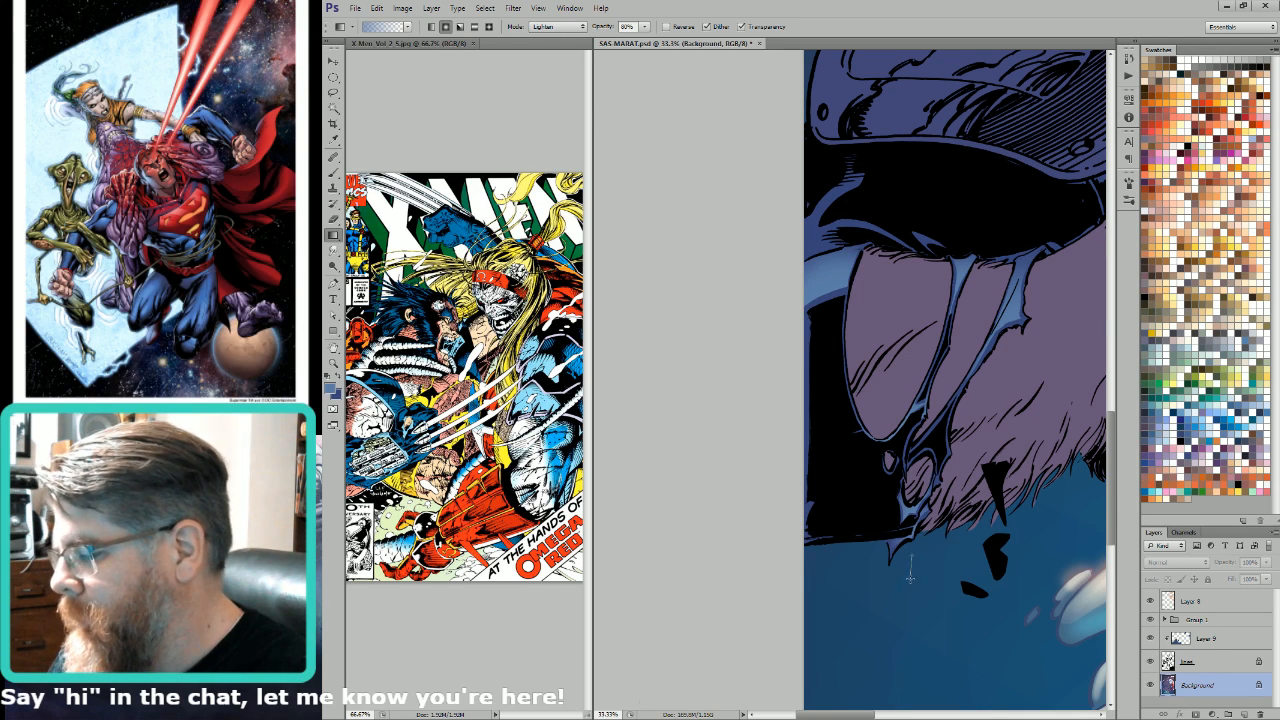
Step: Lasso the curved blue sleeve folds below the shoulder pad, lighten them with a light blue gradient, and clear the selection
key("l")
left_click_drag(955, 238, 970, 390)
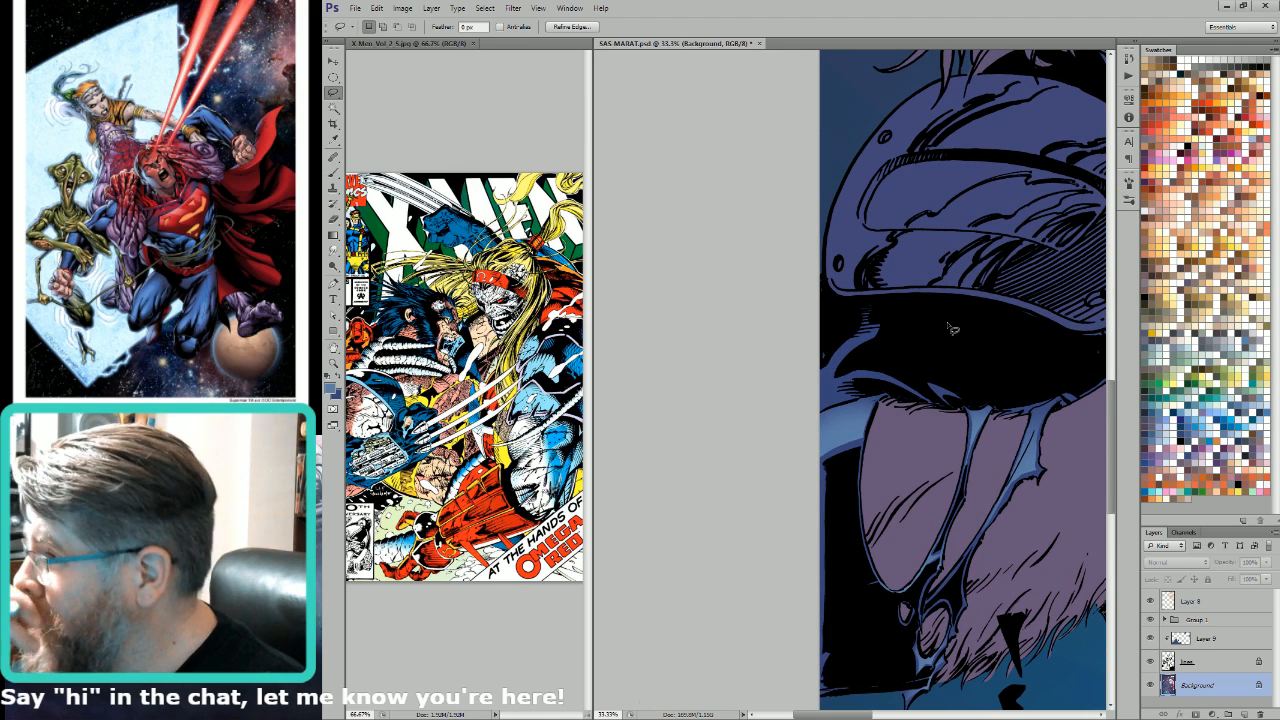
mouse_move(885, 338)
left_mouse_down()
mouse_move(959, 381)
mouse_move(925, 388)
mouse_move(905, 419)
mouse_move(986, 429)
mouse_move(902, 432)
mouse_move(915, 395)
mouse_move(955, 390)
mouse_move(930, 418)
mouse_move(958, 454)
left_mouse_up()
key("g")
left_click_drag(925, 404, 952, 442)
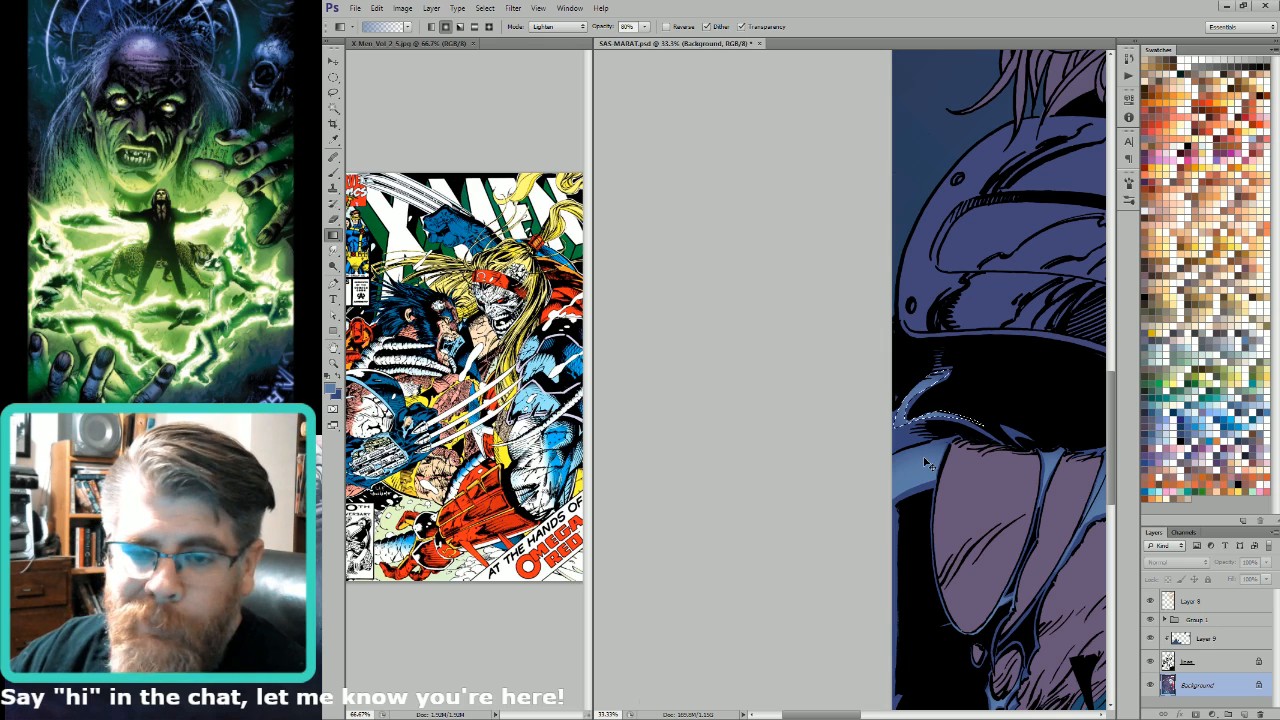
key("ctrl+d")
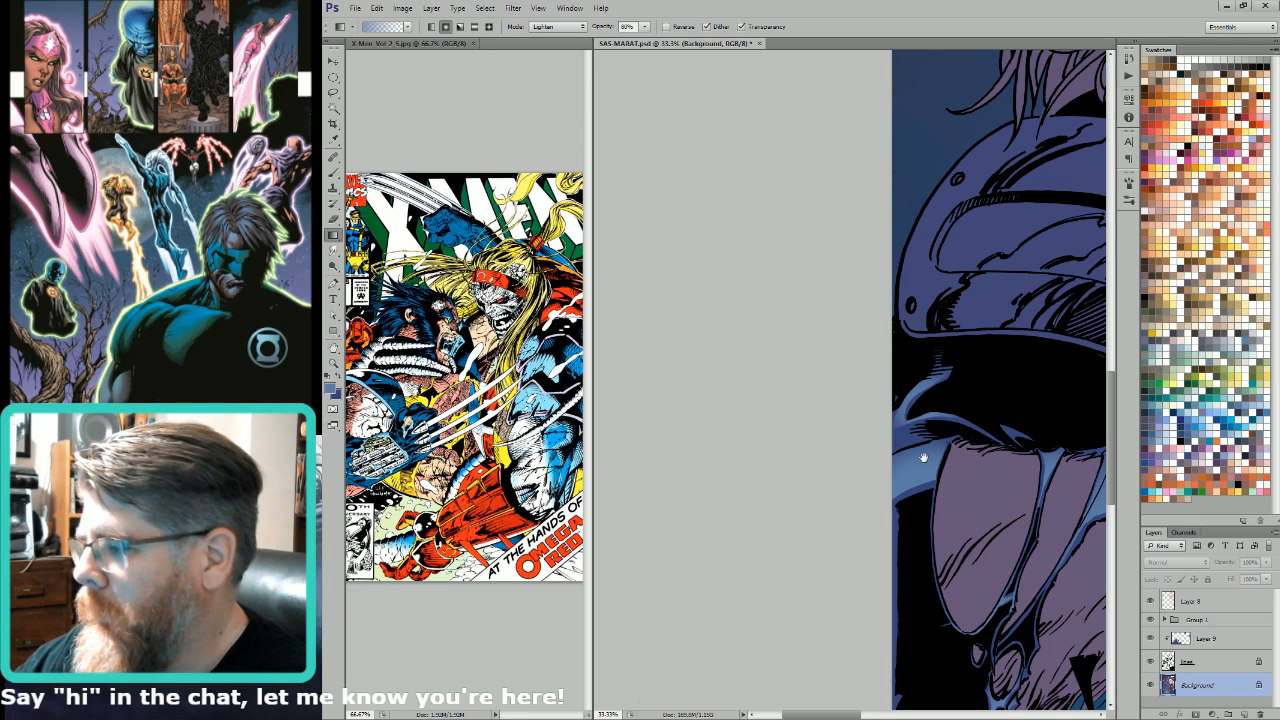
Step: Select the small blue patch between the shoulder pad and the wrist and lighten it with a light blue gradient
left_click_drag(1016, 302, 847, 346)
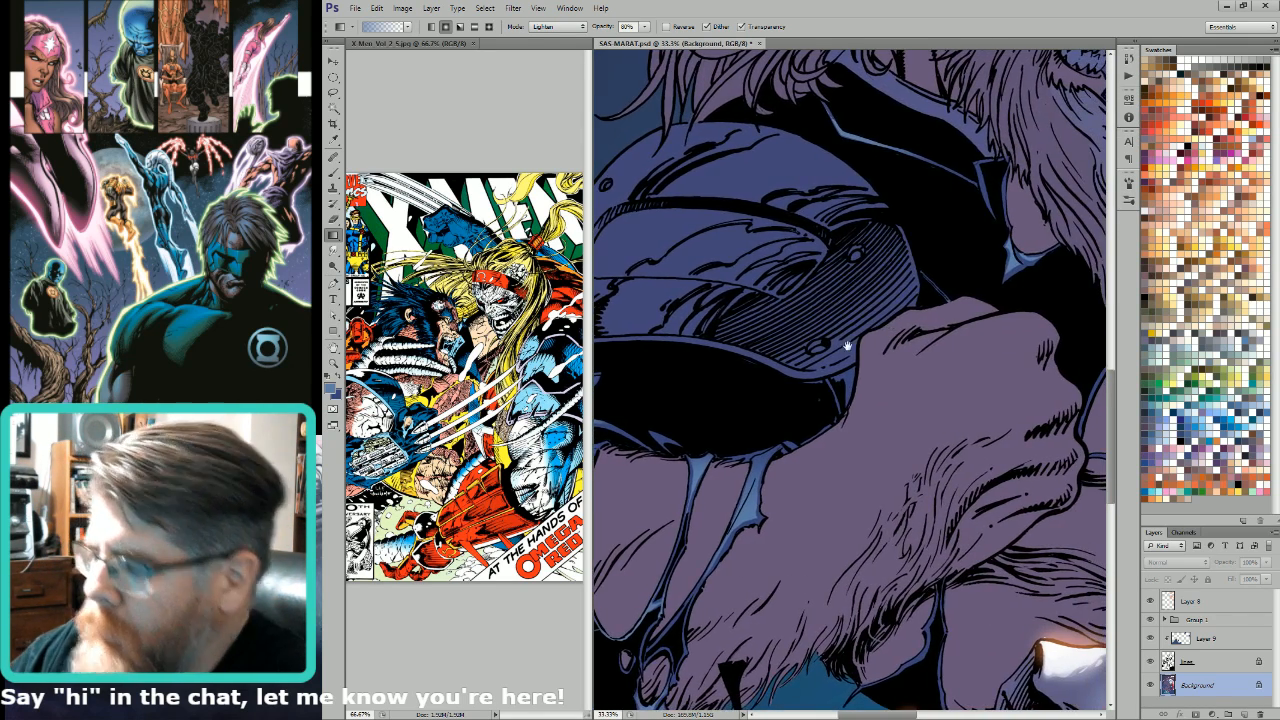
key("l")
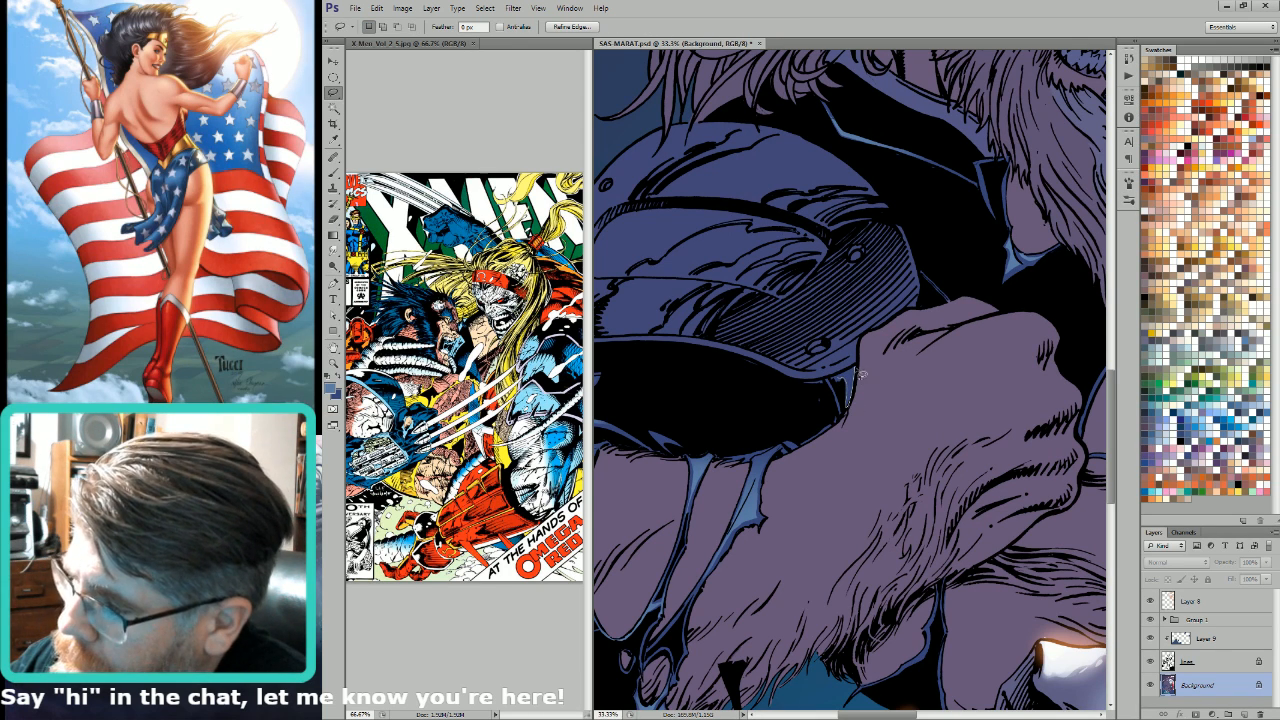
key("g")
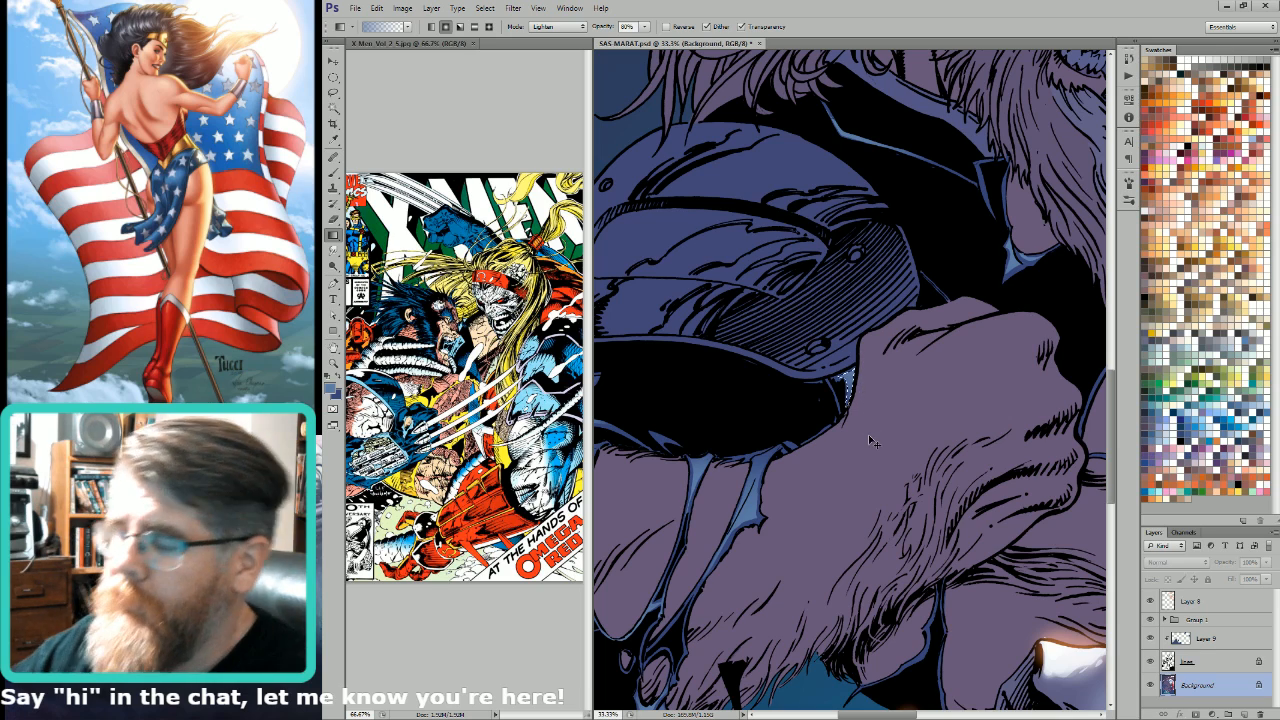
Step: Select the torn blue suit edge beneath the hairy forearm and lighten it with a light blue gradient
key("l")
left_click_drag(992, 598, 1083, 524)
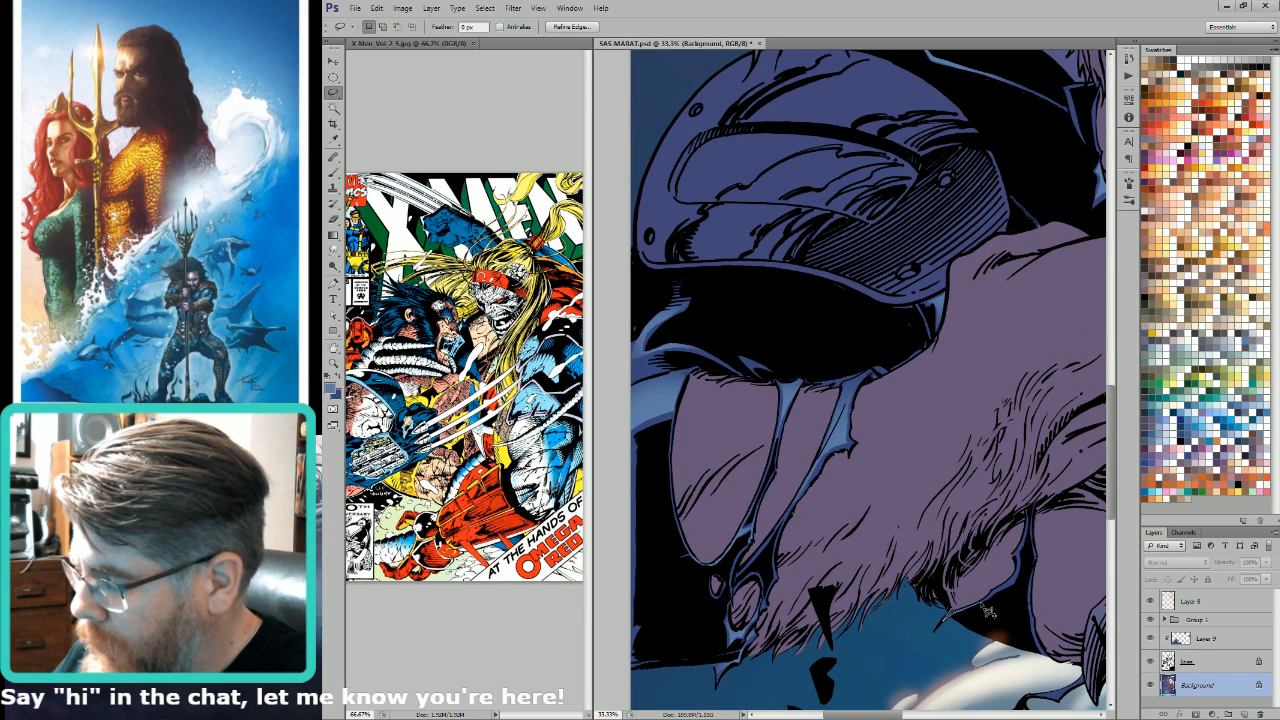
mouse_move(990, 607)
left_mouse_down()
mouse_move(1015, 590)
mouse_move(1034, 526)
mouse_move(993, 568)
left_mouse_up()
key("w")
key("g")
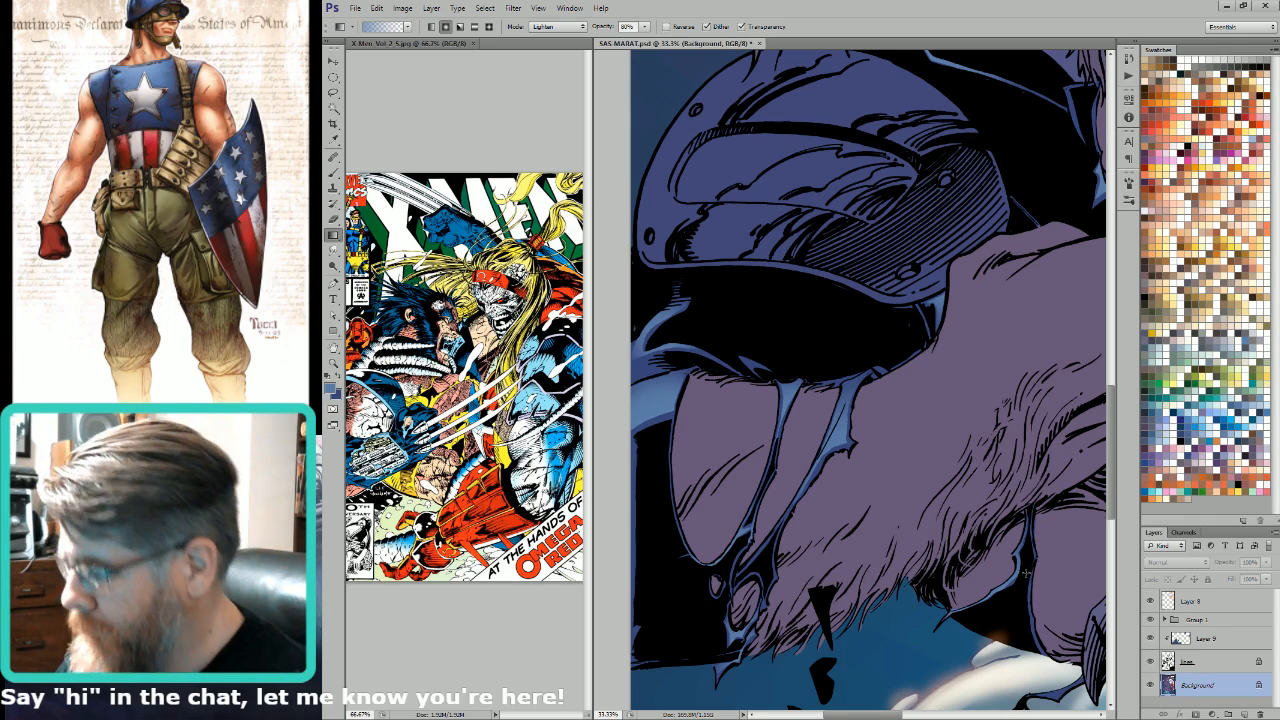
Step: Lasso the pointed blue cloth scrap over the clouds beside the claw and lighten it with a light blue gradient
key("ctrl+minus")
key("ctrl+minus")
key("l")
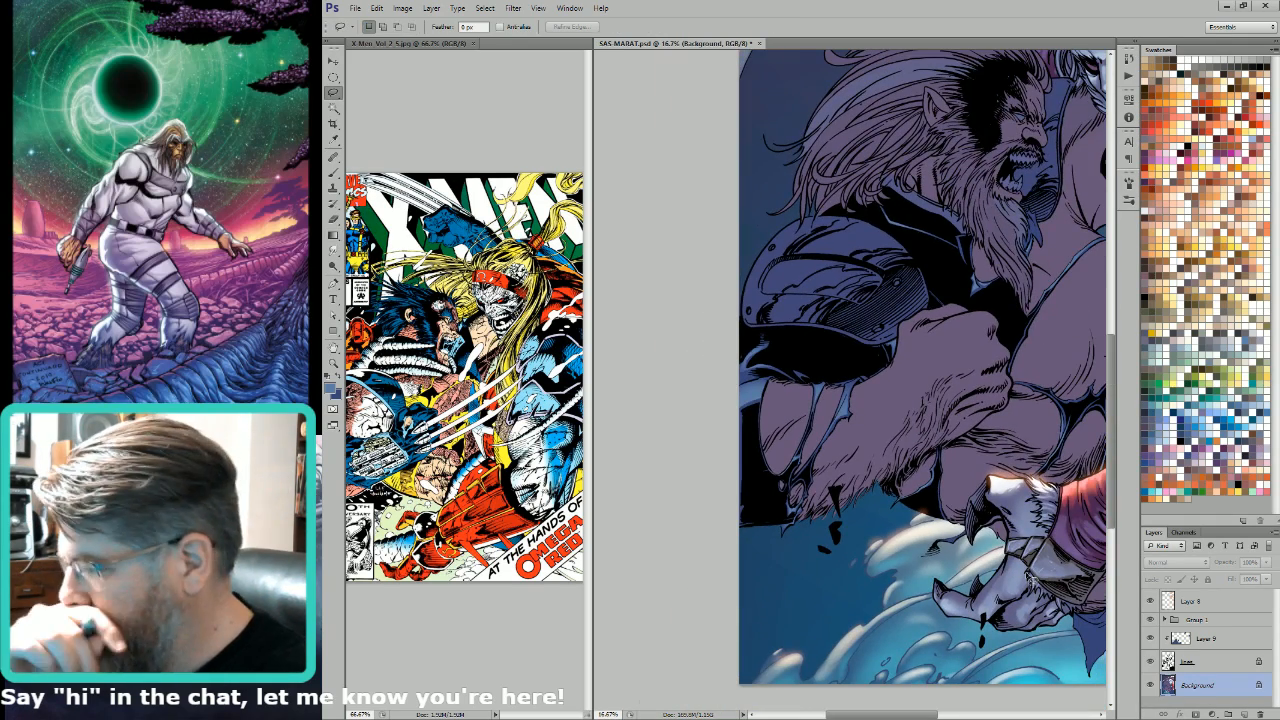
left_click_drag(966, 478, 907, 603)
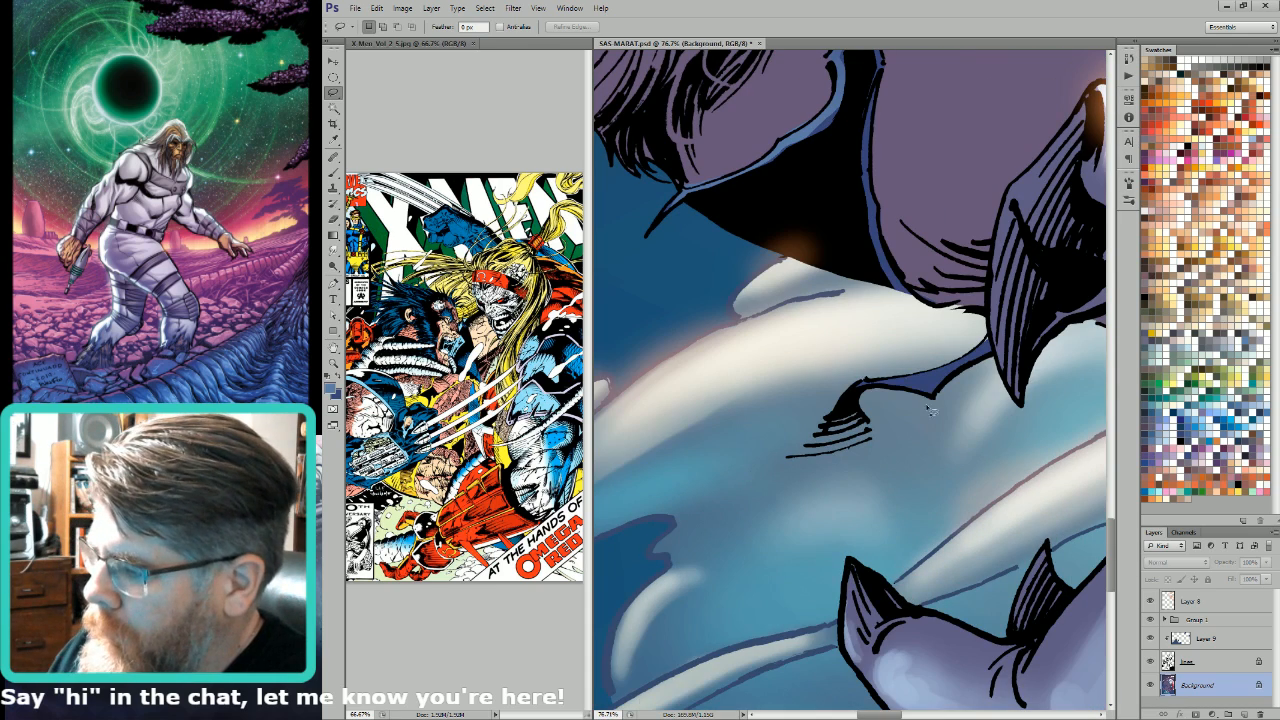
mouse_move(909, 378)
left_mouse_down()
mouse_move(968, 363)
mouse_move(898, 379)
mouse_move(926, 385)
mouse_move(897, 385)
mouse_move(930, 381)
mouse_move(946, 354)
mouse_move(924, 400)
mouse_move(968, 375)
left_mouse_up()
key("g")
key("ctrl+0")
Step: Lasso the small blue tatter above the grey strap on the red sleeve and lighten it with a light blue gradient
key("l")
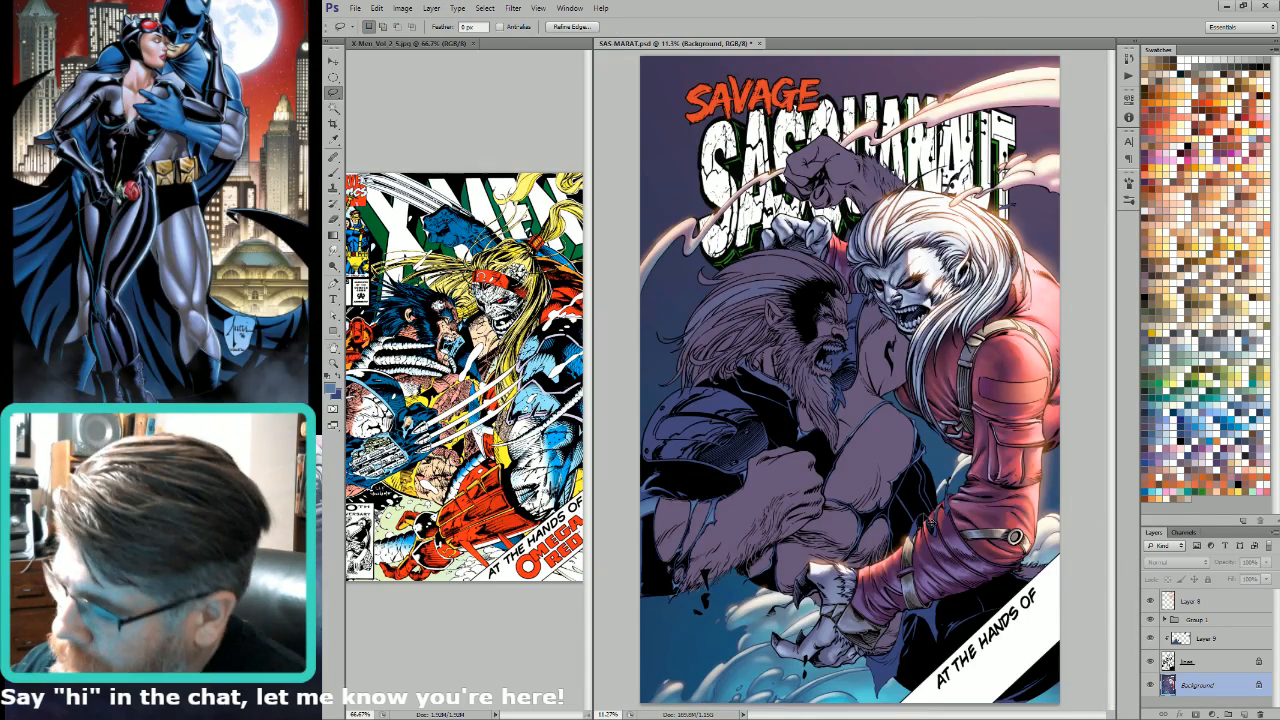
scroll(878, 630, "up", 5)
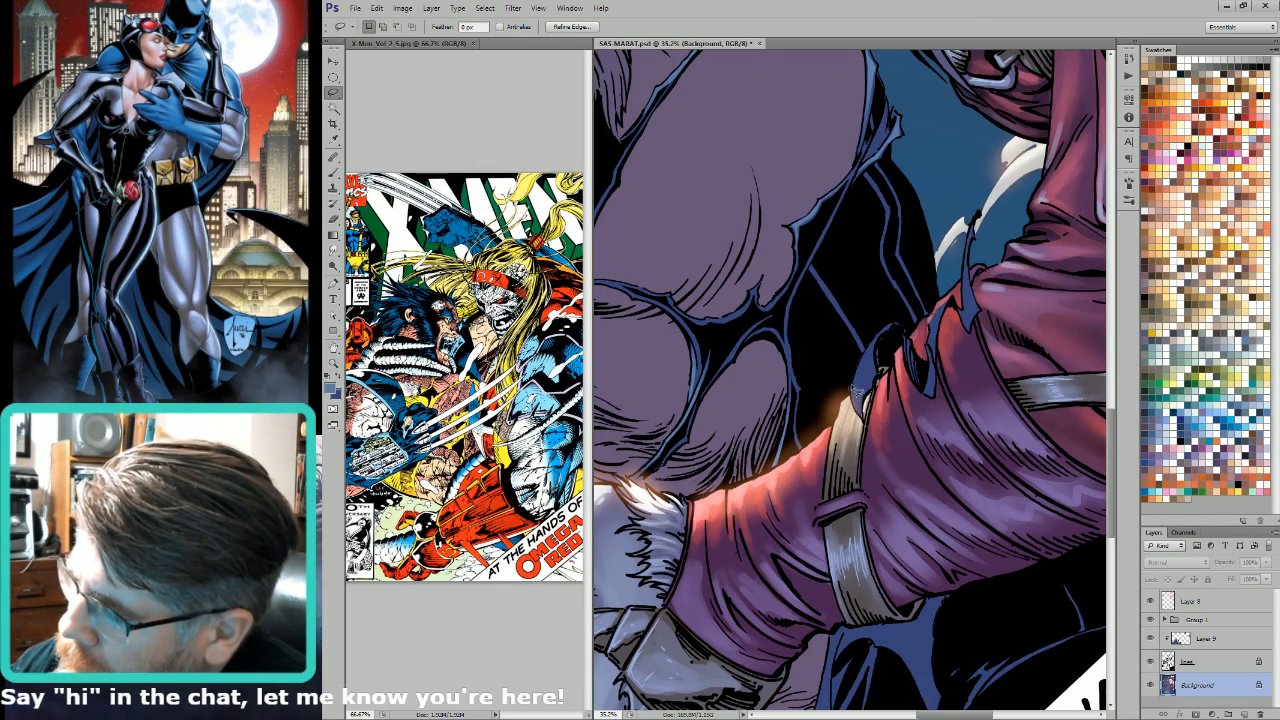
mouse_move(863, 409)
left_mouse_down()
mouse_move(890, 323)
mouse_move(868, 358)
mouse_move(864, 406)
left_mouse_up()
key("g")
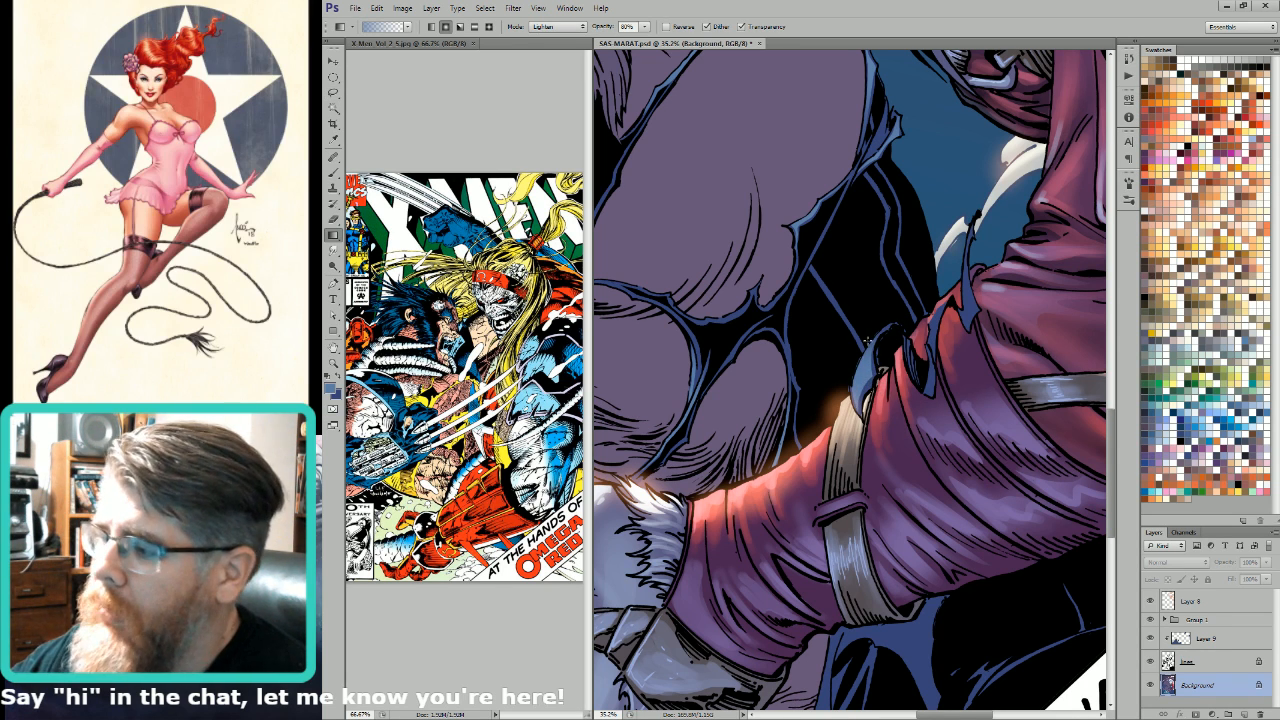
key("l")
left_click_drag(859, 375, 1051, 564)
left_click_drag(874, 420, 892, 436)
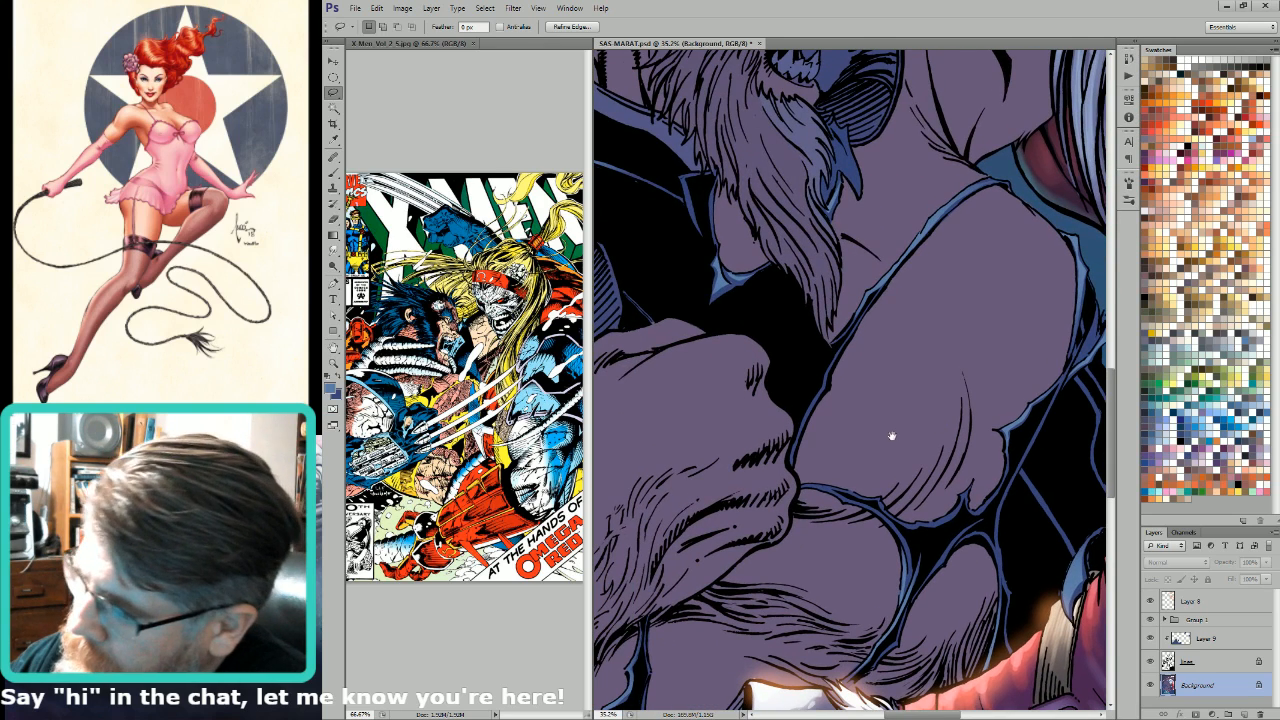
Step: Lasso the torn suit edge beneath the large chest muscle, exclude the skin from the selection and brush light blue onto the edge
mouse_move(808, 490)
left_mouse_down()
mouse_move(925, 538)
mouse_move(968, 508)
mouse_move(975, 520)
mouse_move(998, 508)
mouse_move(1023, 451)
mouse_move(1015, 479)
mouse_move(1009, 400)
mouse_move(812, 465)
left_mouse_up()
key("w")
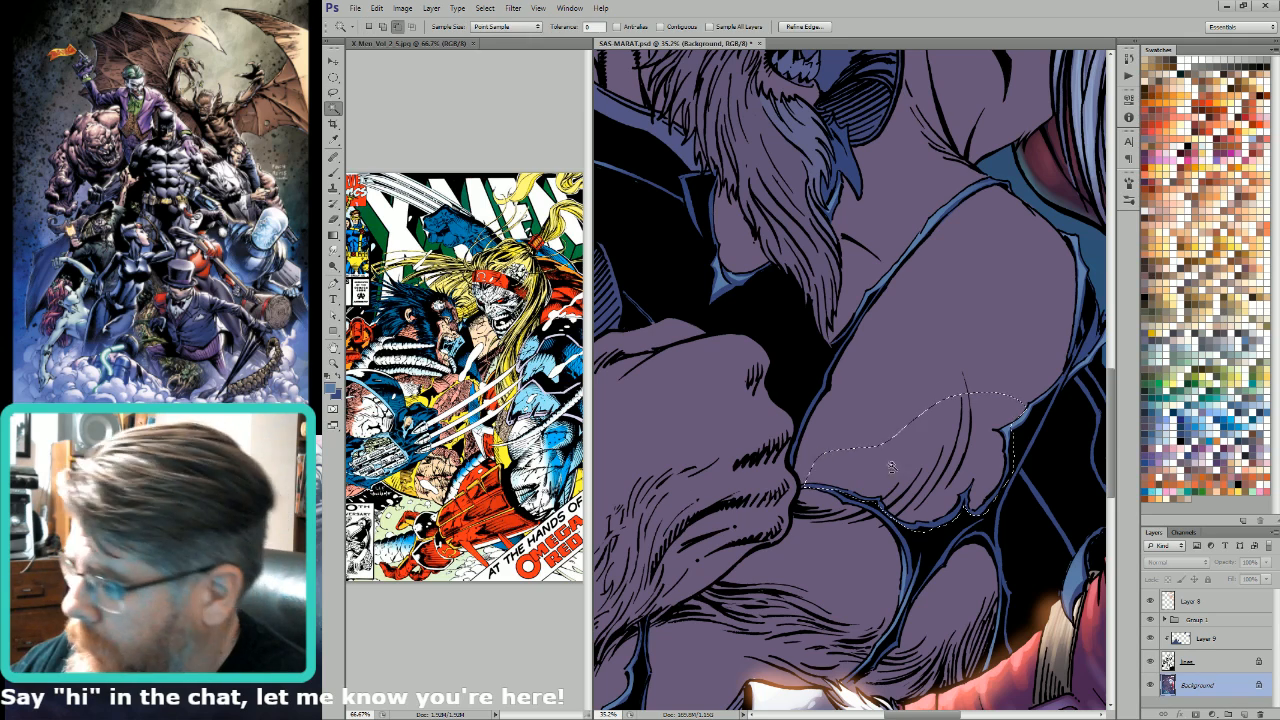
left_click(892, 467, "alt")
key("ctrl+h")
key("b")
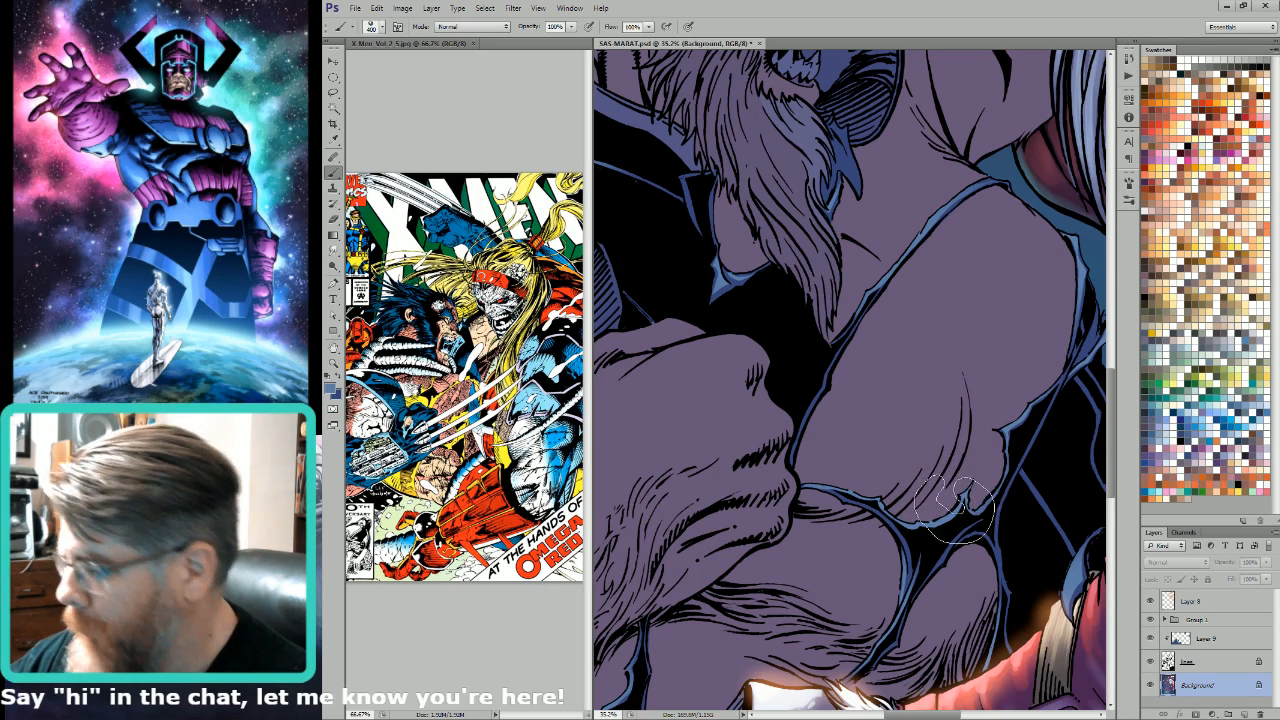
scroll(955, 505, "down", 2)
Step: Lasso the pointed blue cloth scrap beside the beard and lighten it with a light blue gradient
key("l")
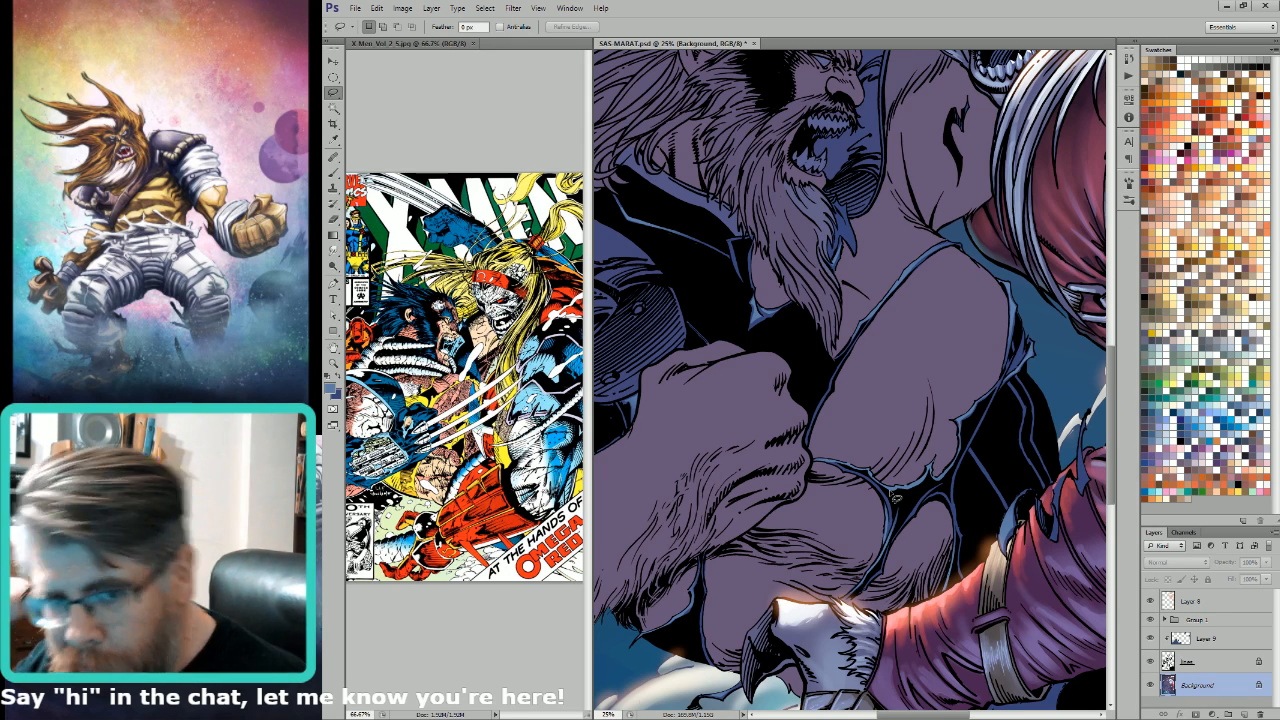
mouse_move(954, 369)
left_mouse_down()
mouse_move(909, 337)
mouse_move(912, 322)
left_mouse_up()
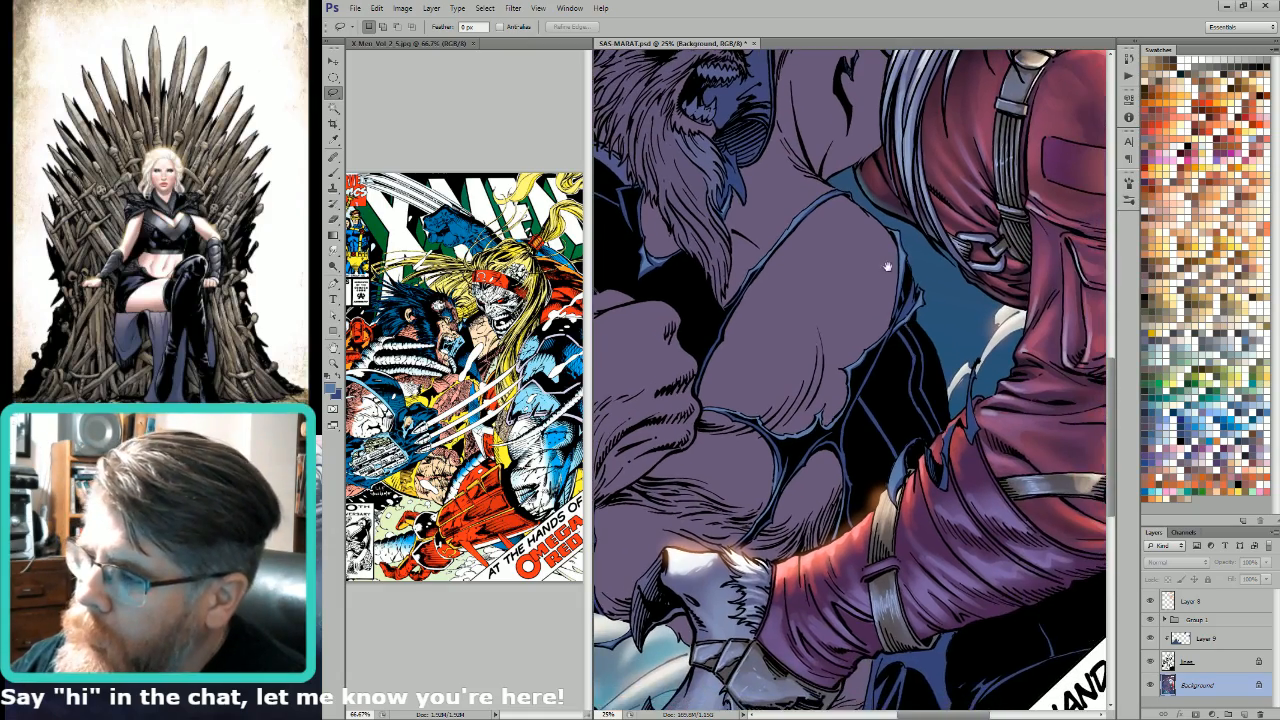
left_click_drag(886, 266, 932, 356)
left_click_drag(842, 292, 918, 368)
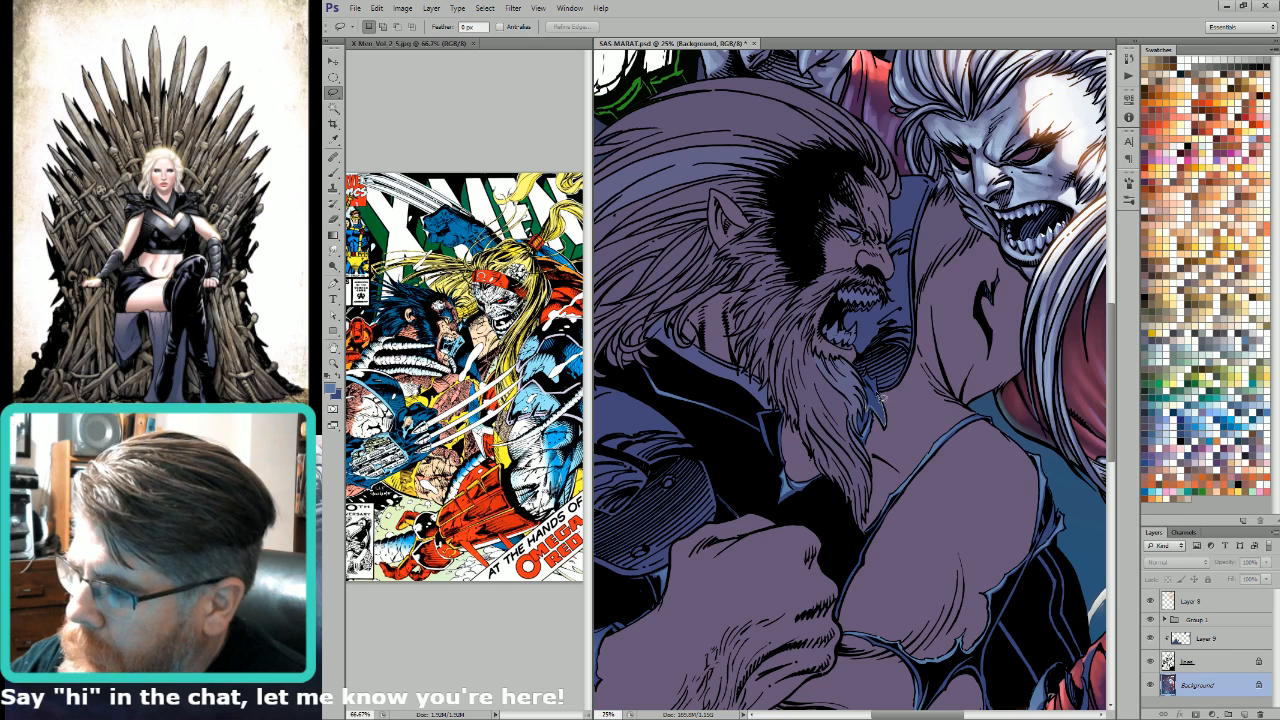
left_click_drag(868, 388, 866, 378)
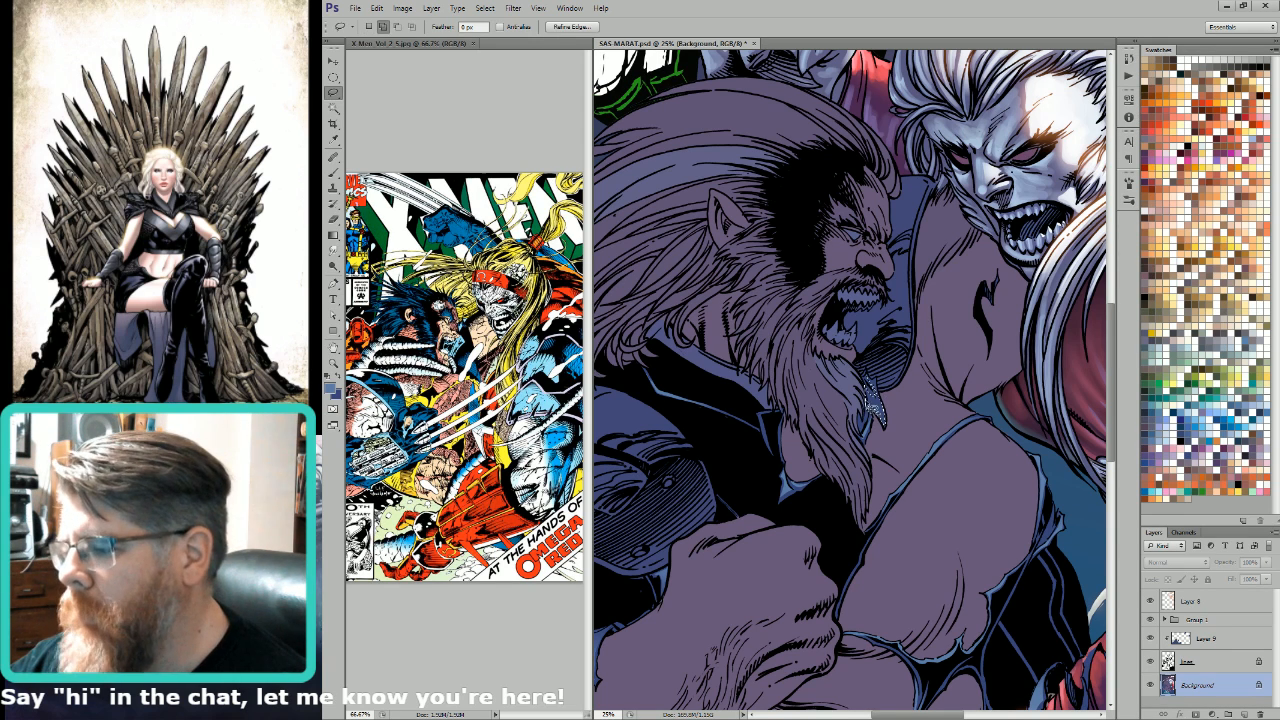
key("w")
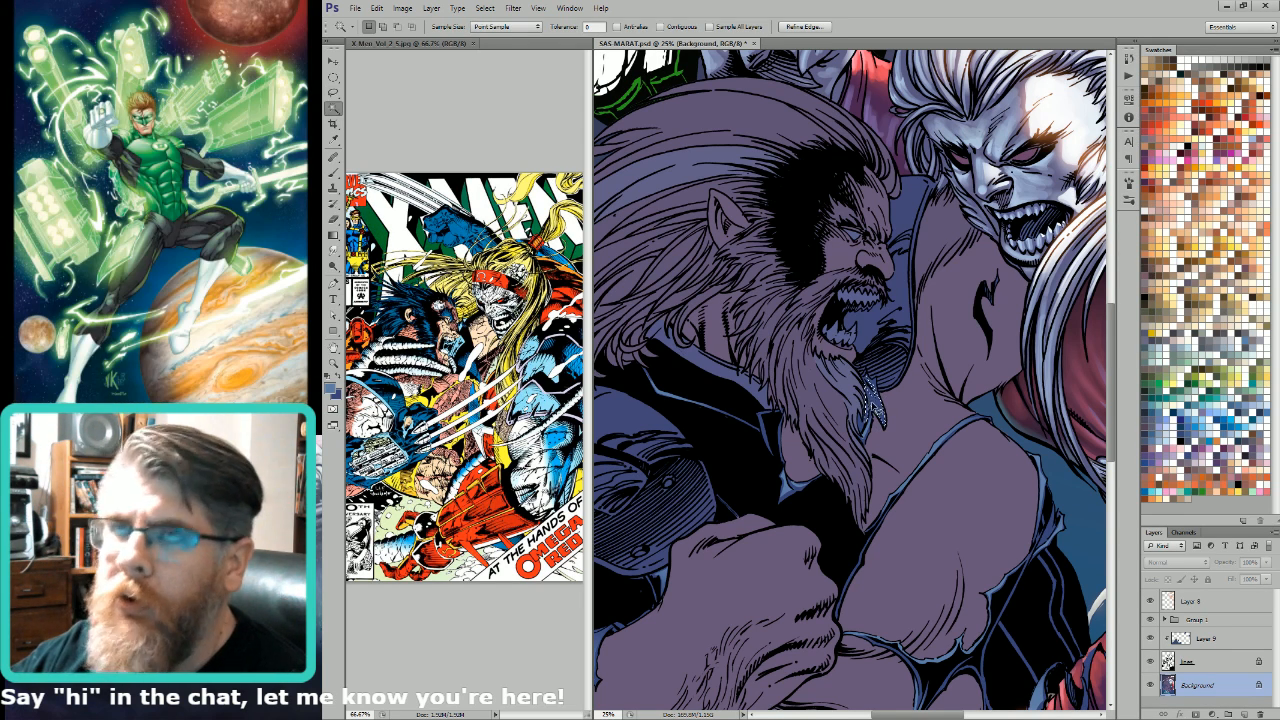
key("g")
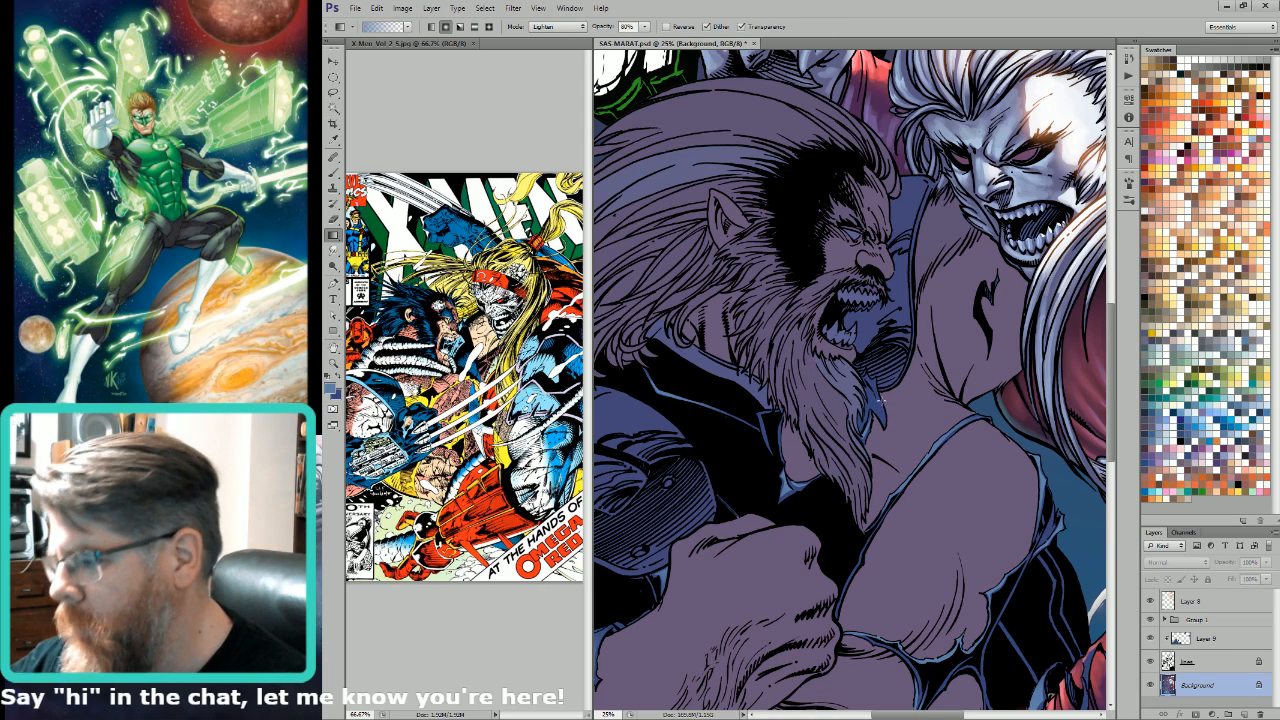
Step: Lasso the hatched collar area behind the beard and the collar tip in front of it, lightening them with a light blue gradient
key("l")
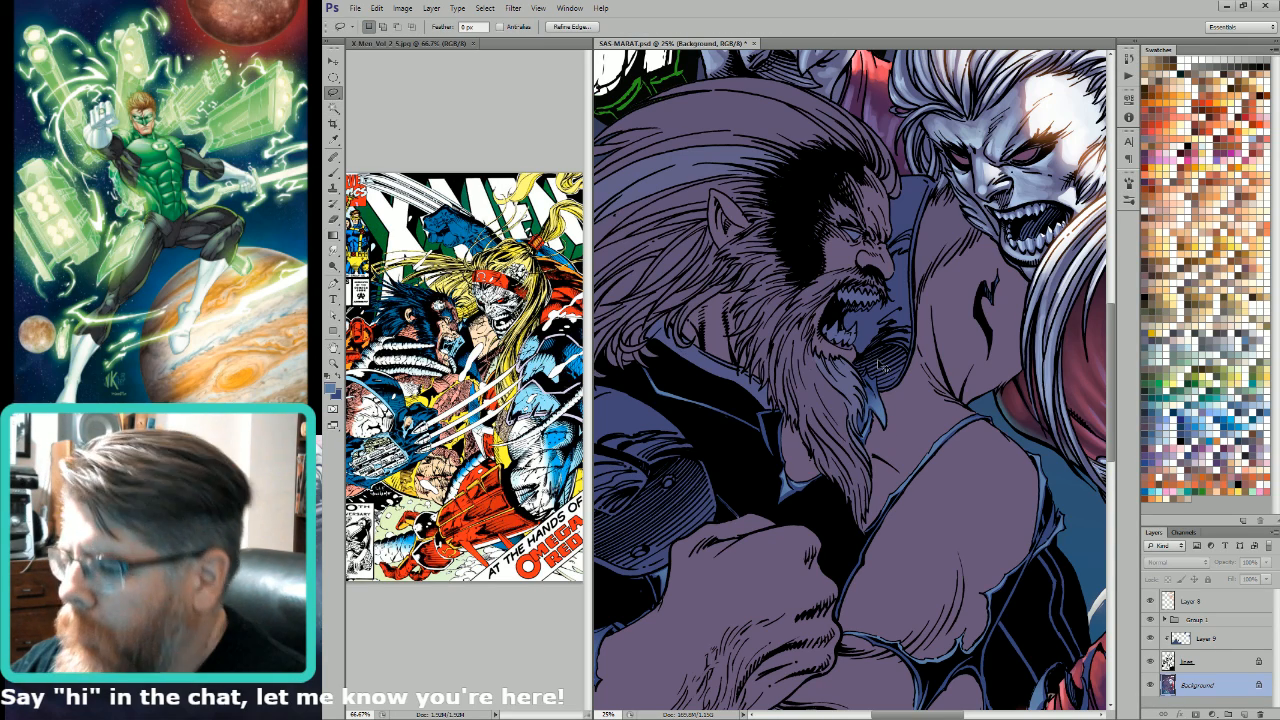
left_click_drag(848, 497, 888, 380)
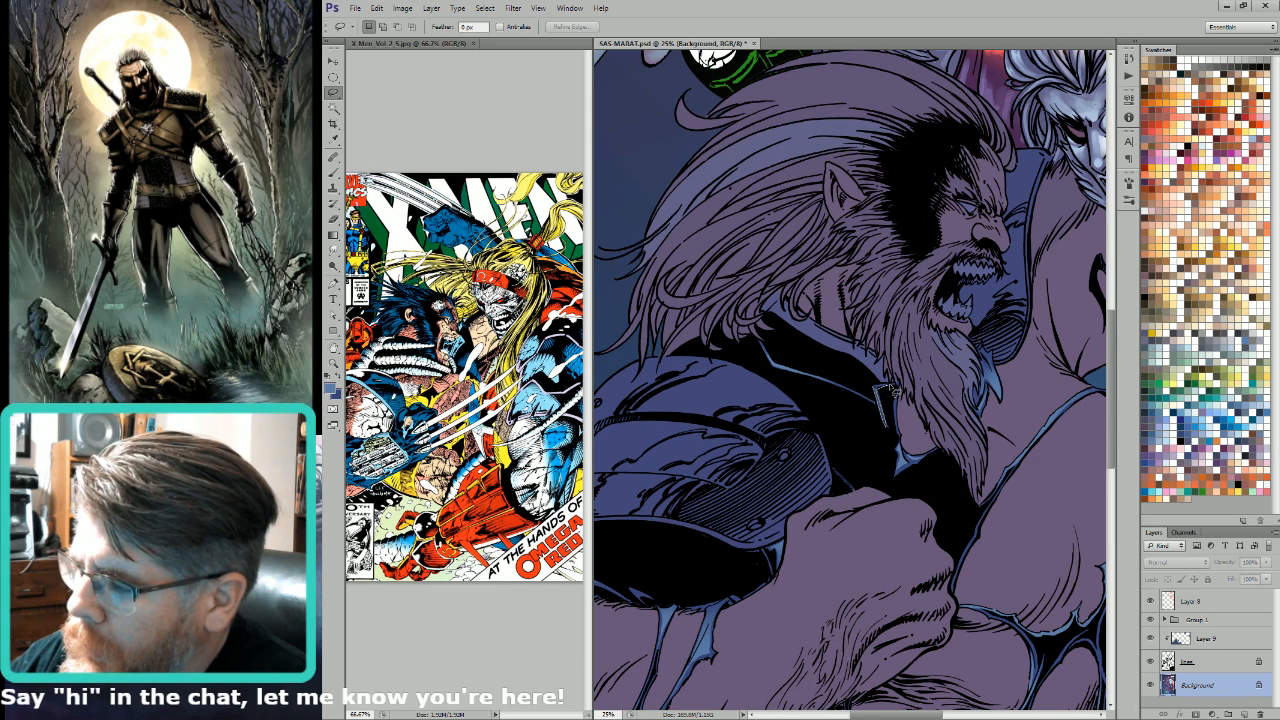
key("g")
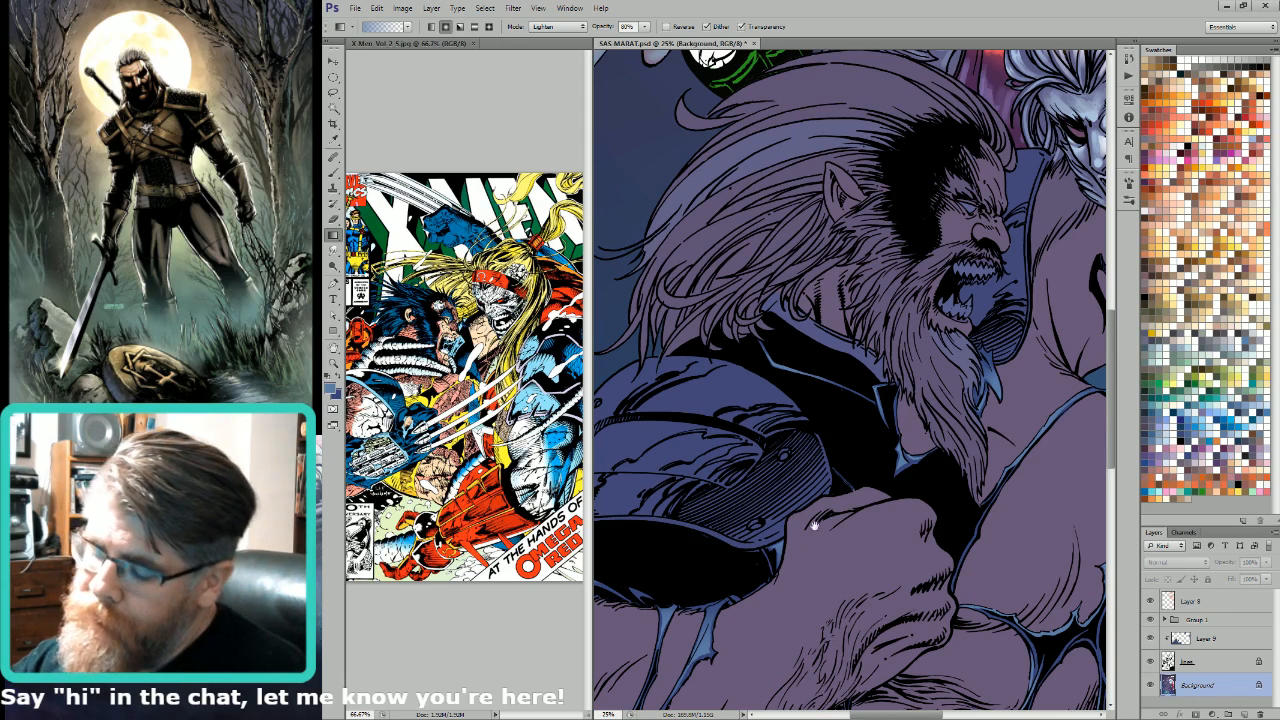
Step: Examine the highlights on the dark figure's torn suit in full-screen view and against the whole composition
left_click_drag(815, 525, 920, 331)
key("l")
mouse_move(871, 409)
left_mouse_down()
mouse_move(923, 389)
mouse_move(925, 423)
left_mouse_up()
left_click_drag(1003, 360, 680, 347)
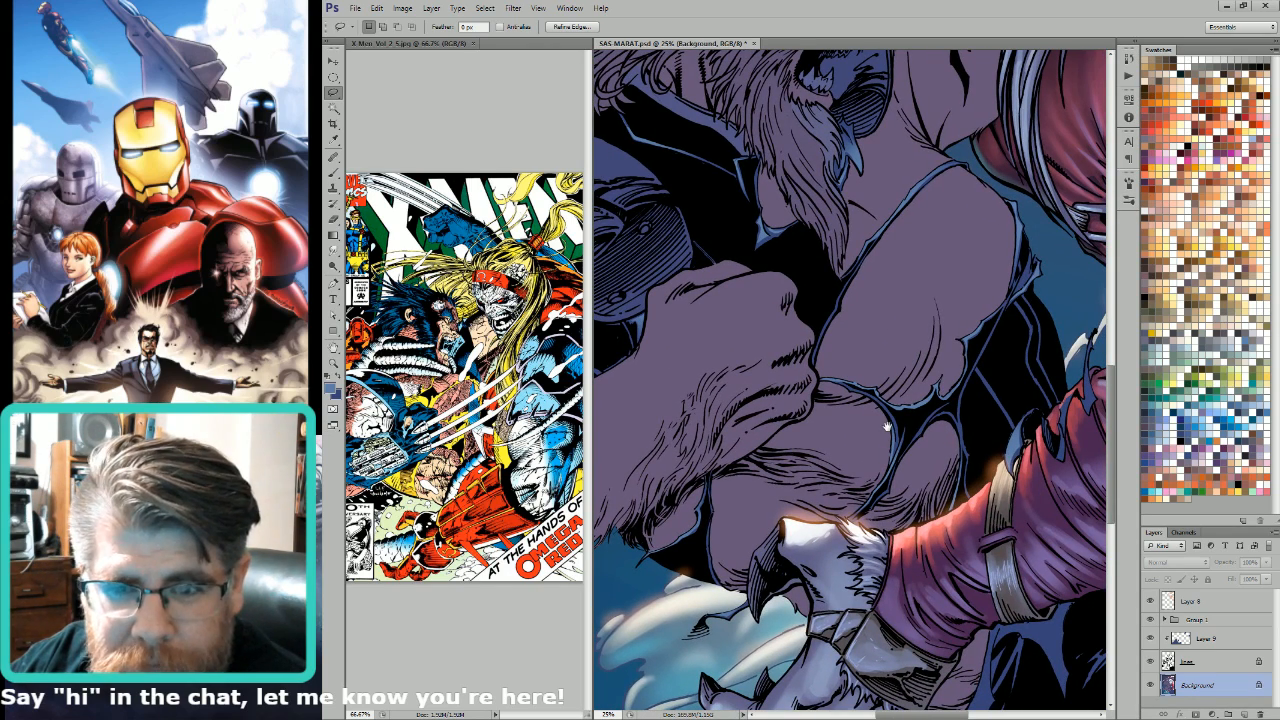
key("space+f")
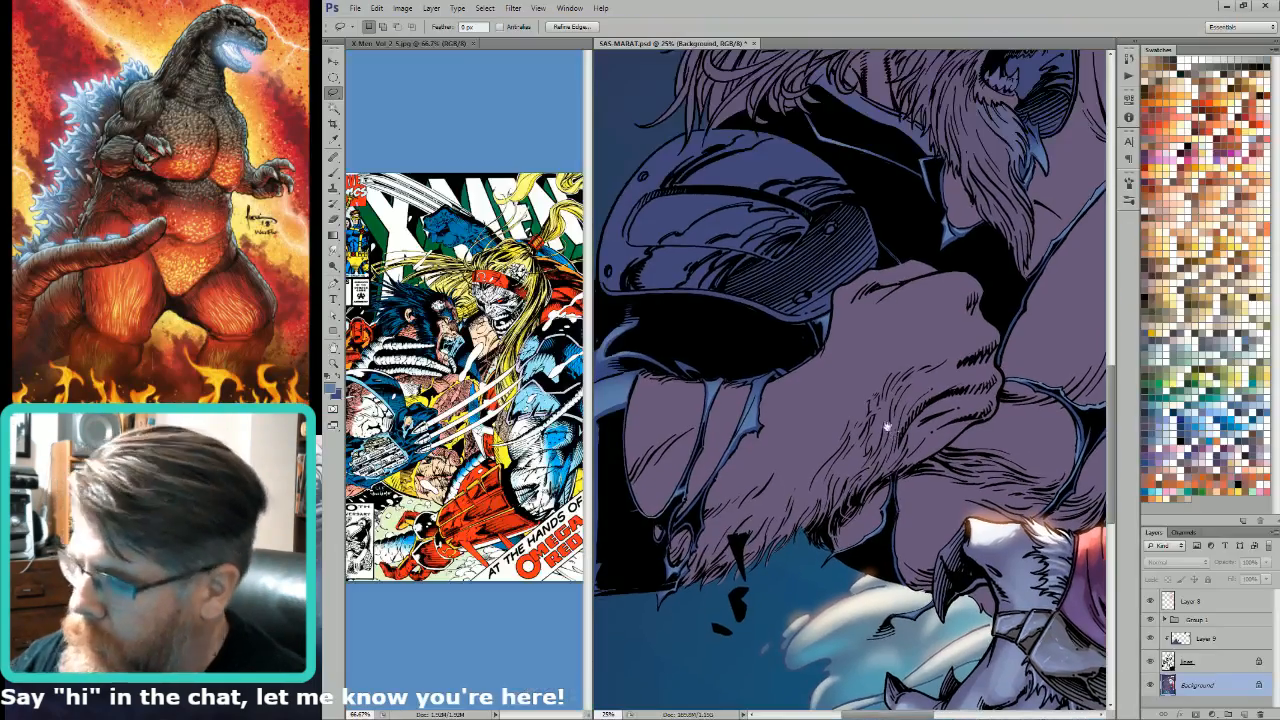
left_click_drag(900, 357, 775, 382)
key("ctrl+minus")
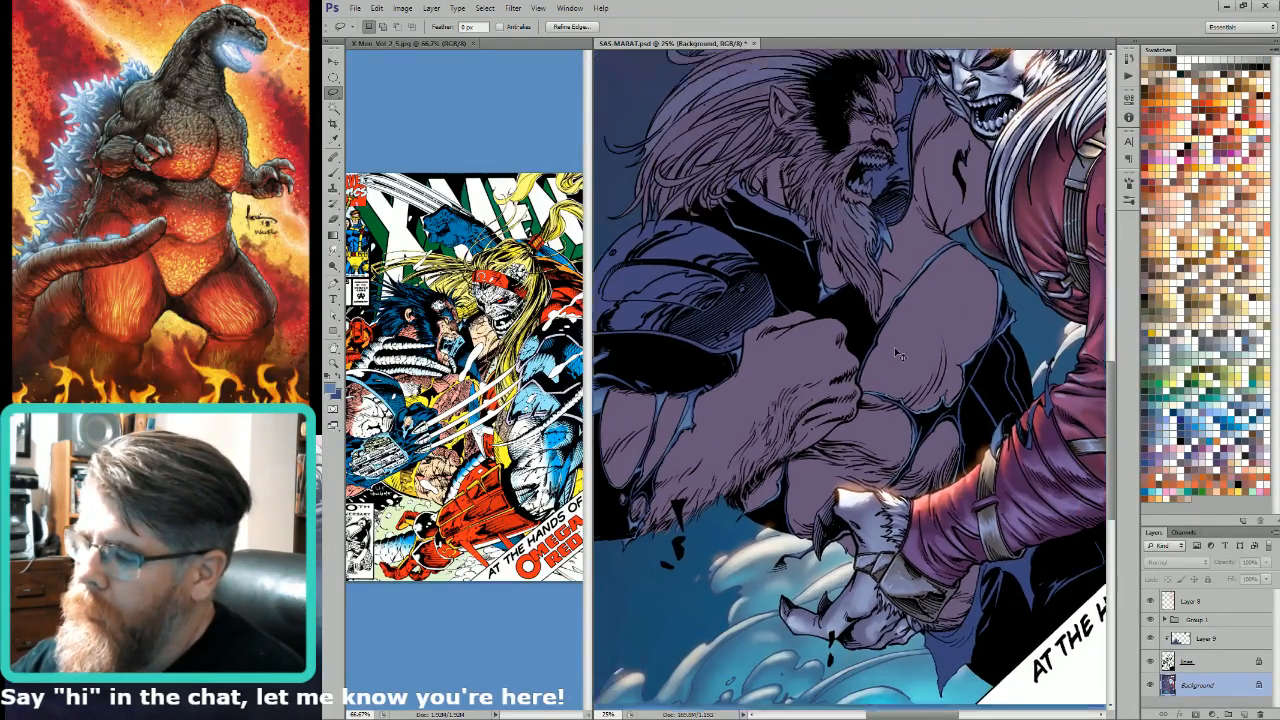
left_click_drag(982, 365, 866, 446)
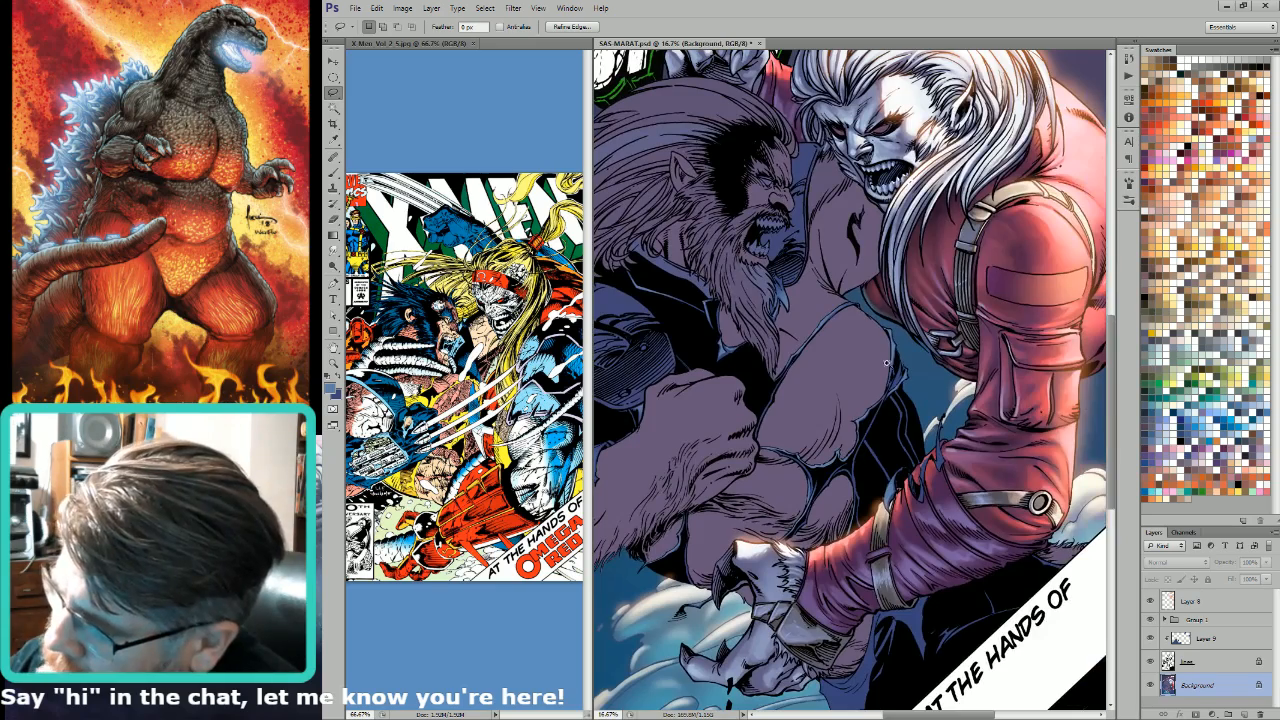
Step: Lasso the thin torn suit strips between the abdomen and the red sleeve, lighten them with a light blue gradient and deselect
left_click_drag(806, 594, 840, 378)
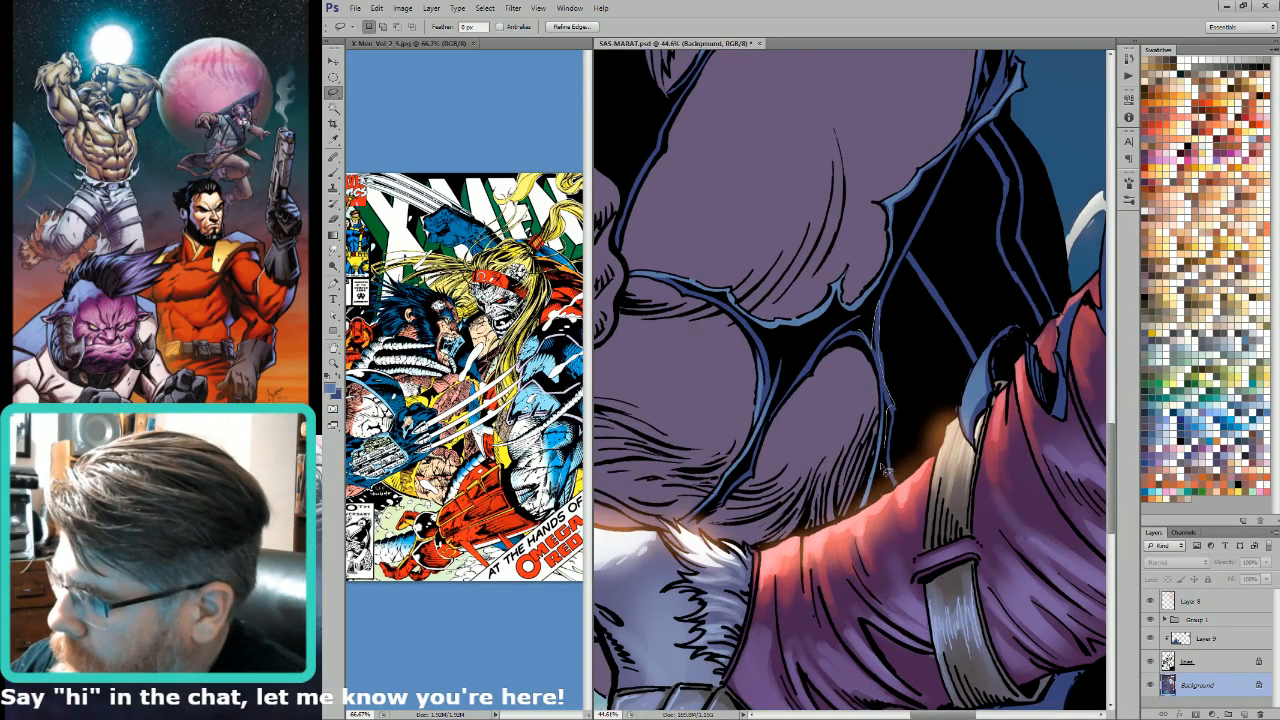
mouse_move(857, 365)
left_mouse_down()
mouse_move(859, 382)
mouse_move(860, 334)
left_mouse_up()
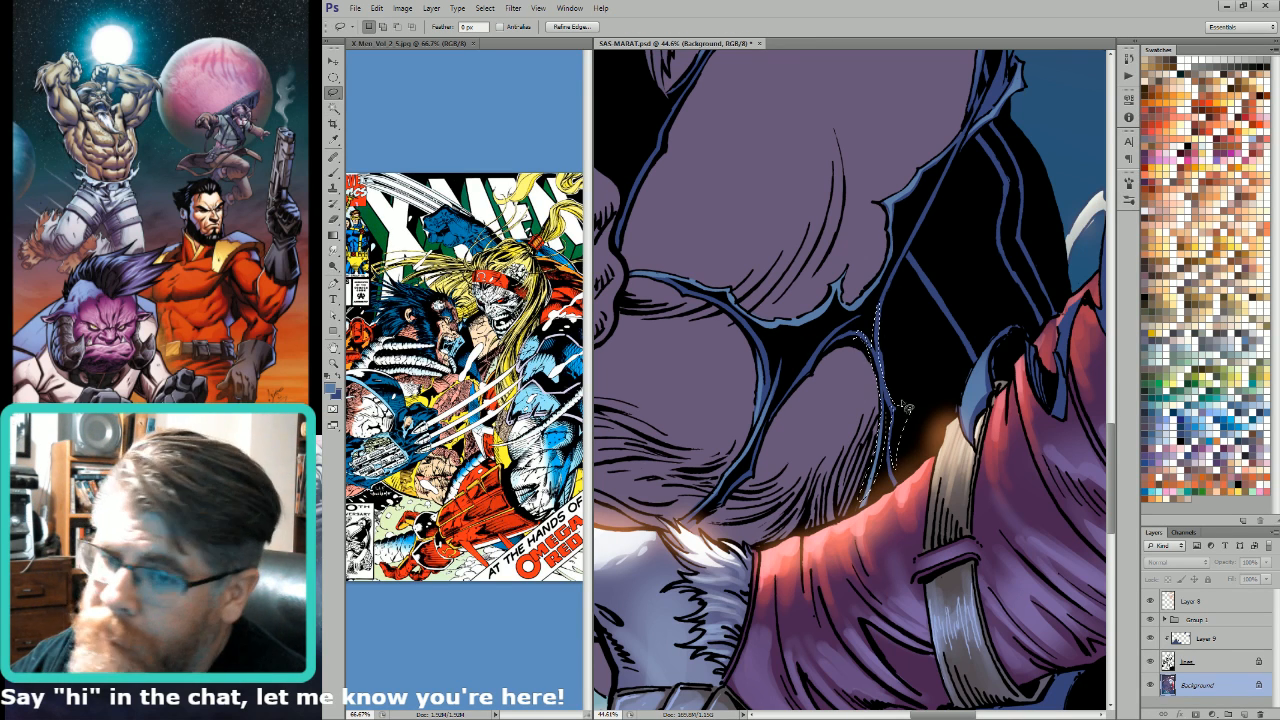
key("g")
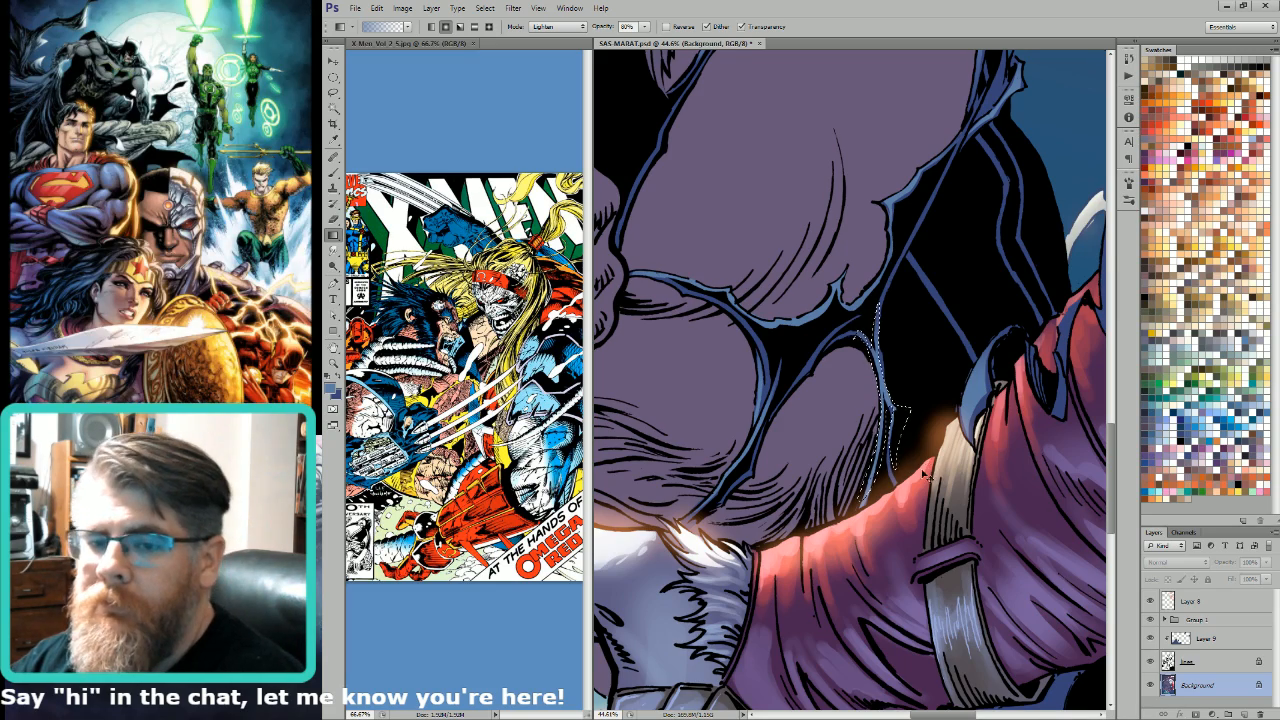
key("ctrl+minus")
key("ctrl+minus")
key("l")
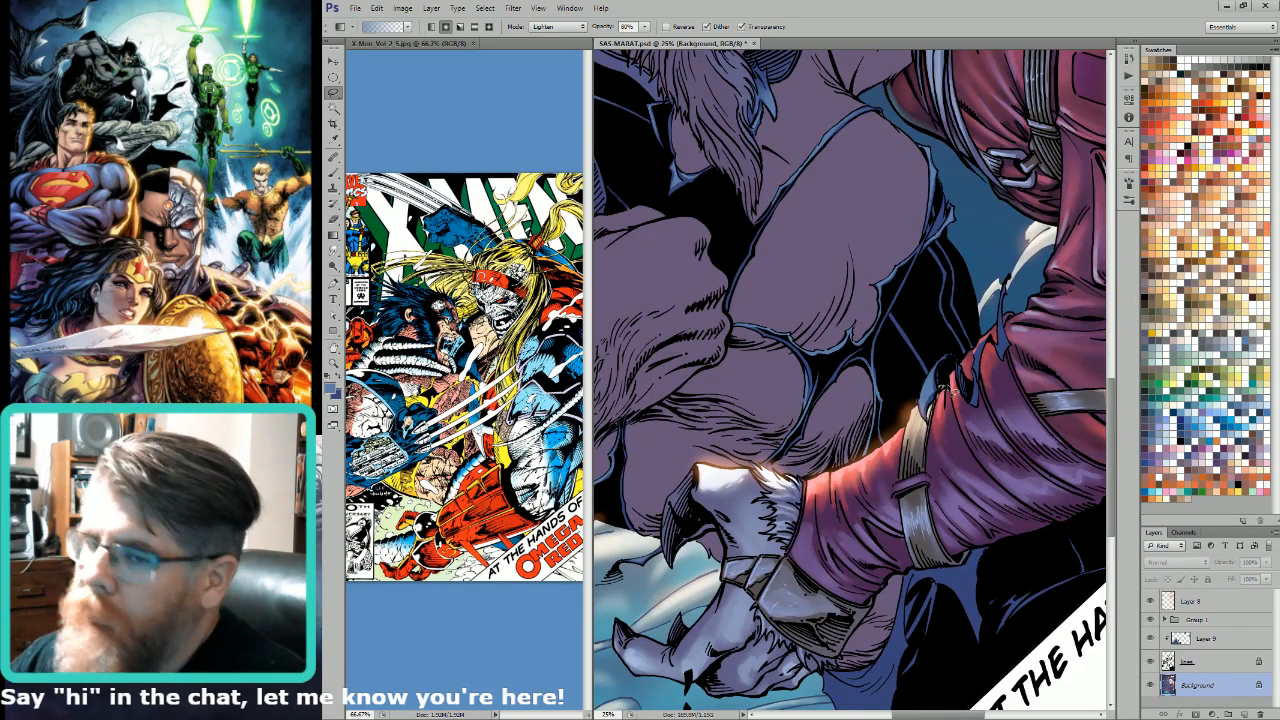
key("ctrl+d")
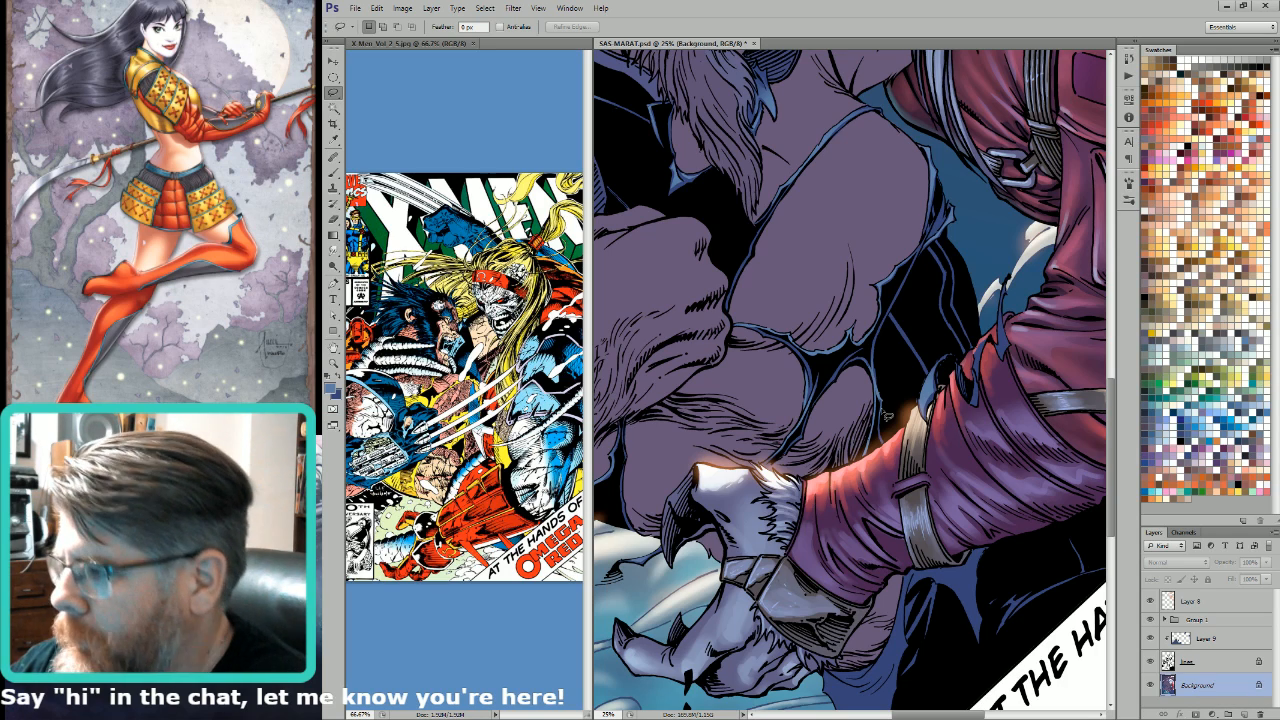
Step: Lasso the small blue tatters overlapping the red sleeve near the grey strap and lighten each with a light blue gradient
left_click_drag(906, 267, 886, 326)
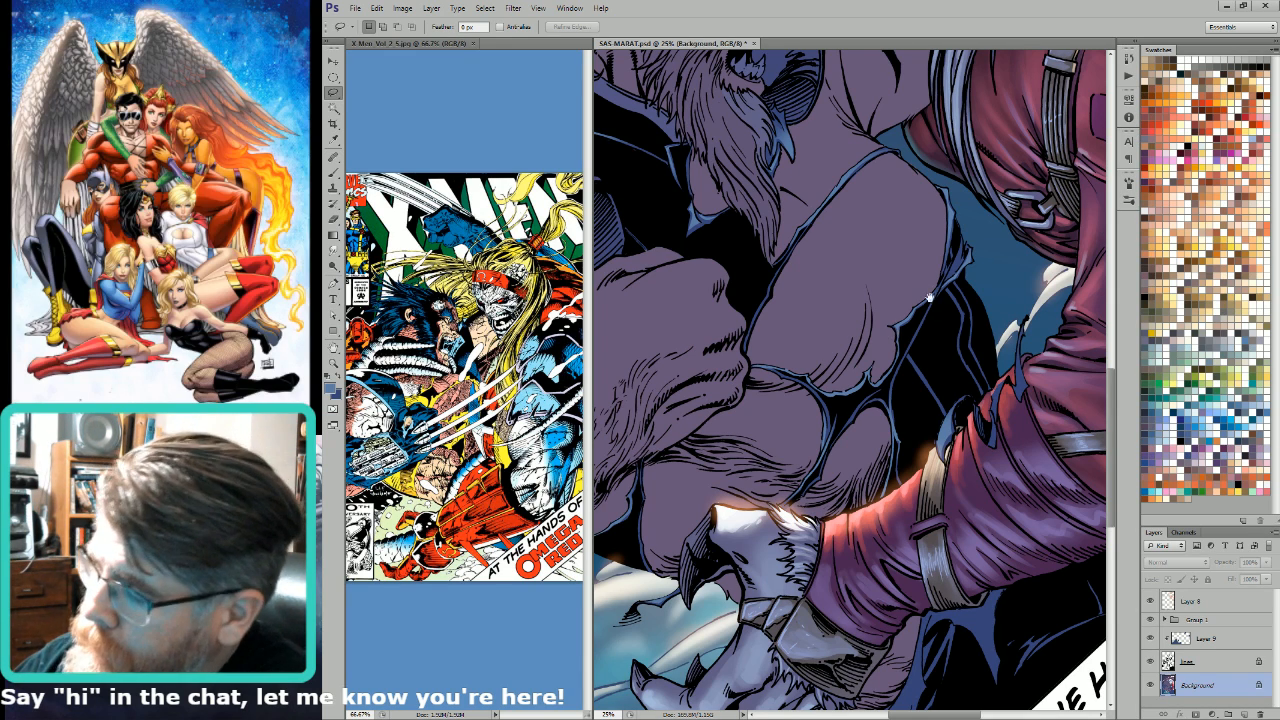
left_click_drag(929, 297, 902, 280)
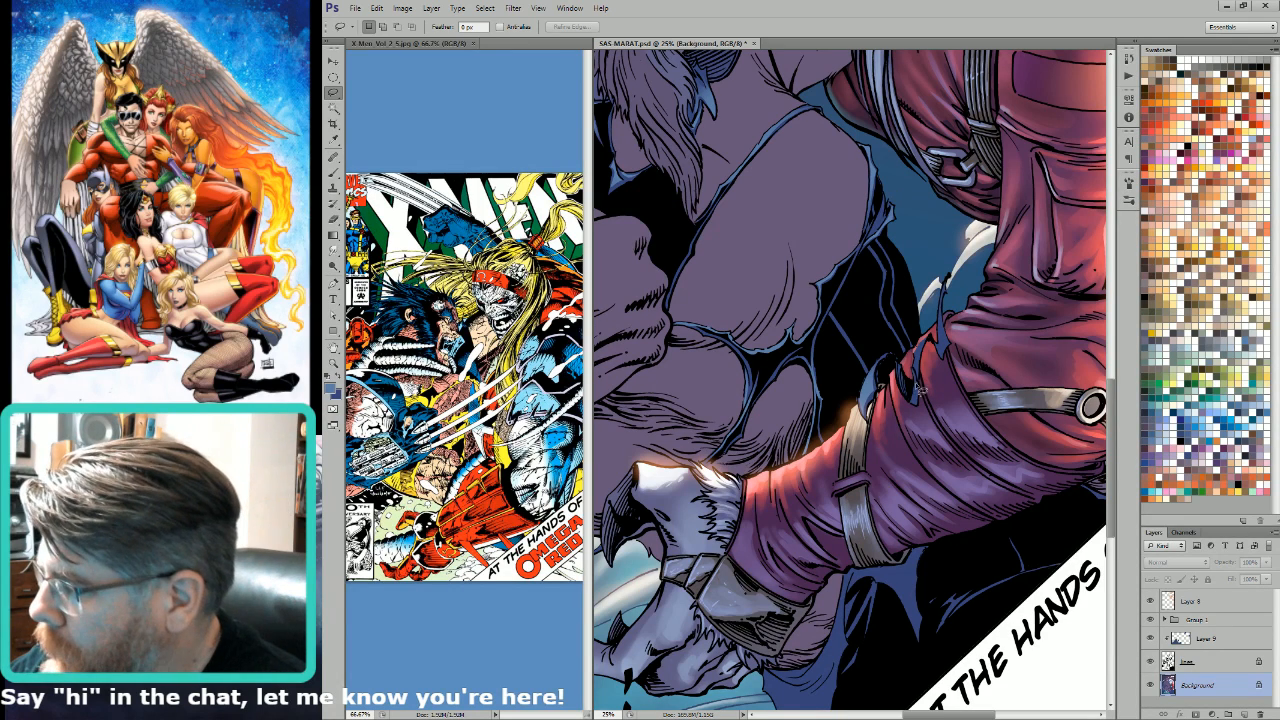
mouse_move(914, 371)
left_mouse_down()
mouse_move(917, 410)
mouse_move(914, 373)
left_mouse_up()
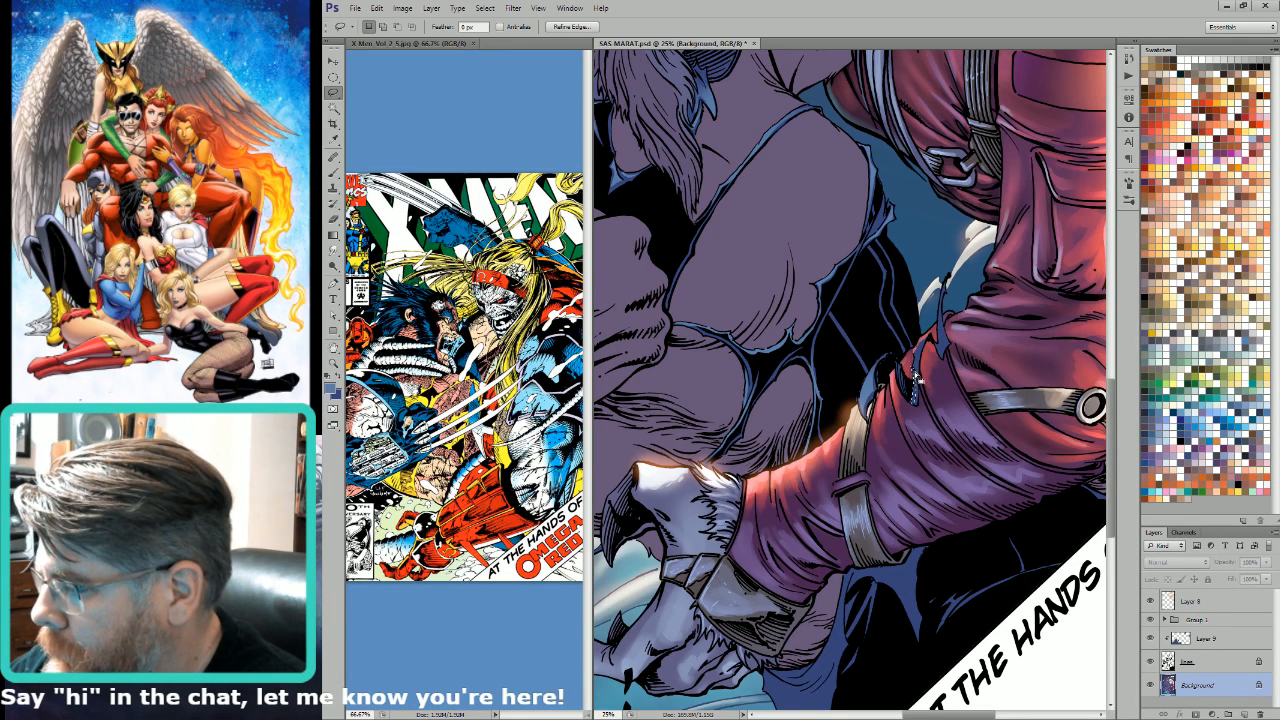
key("g")
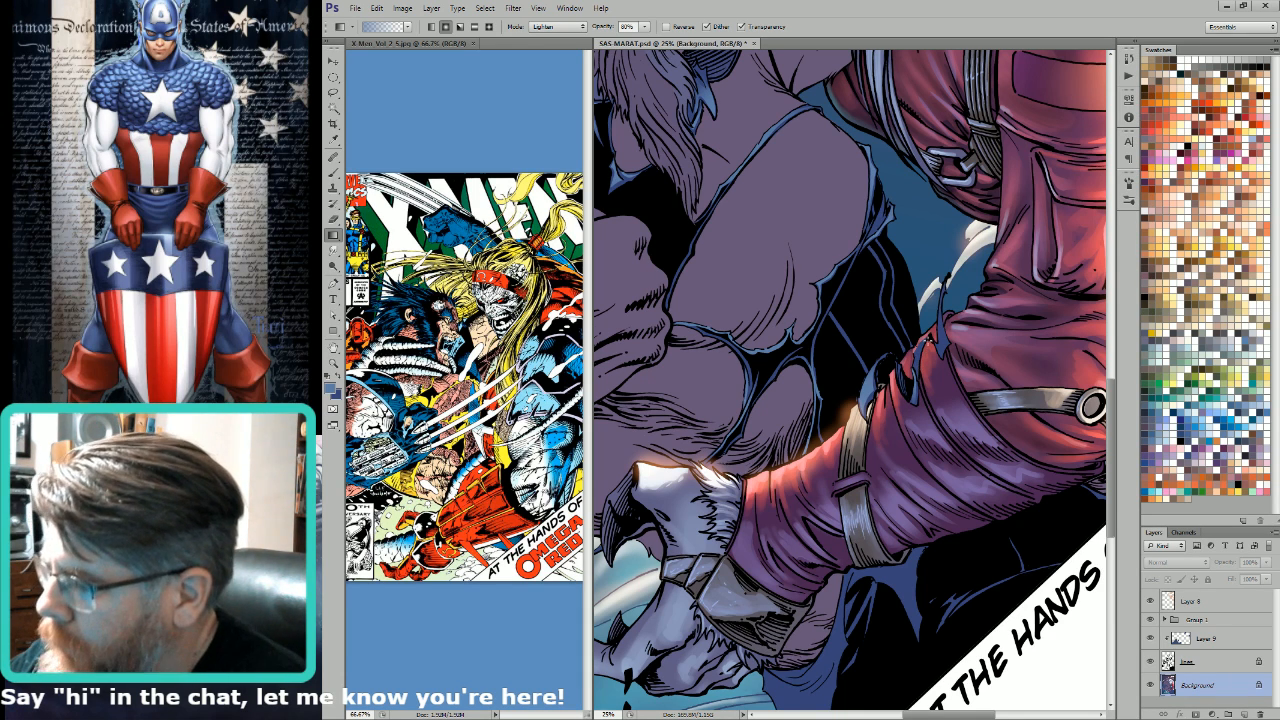
key("l")
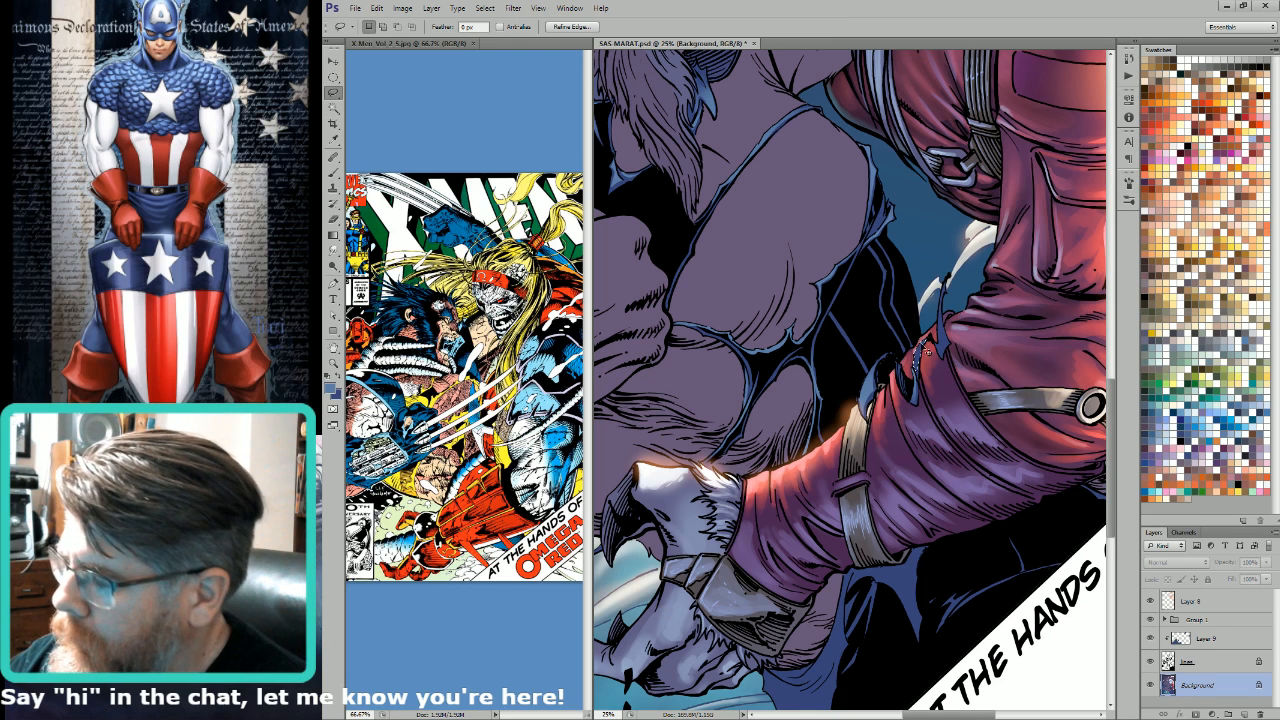
key("g")
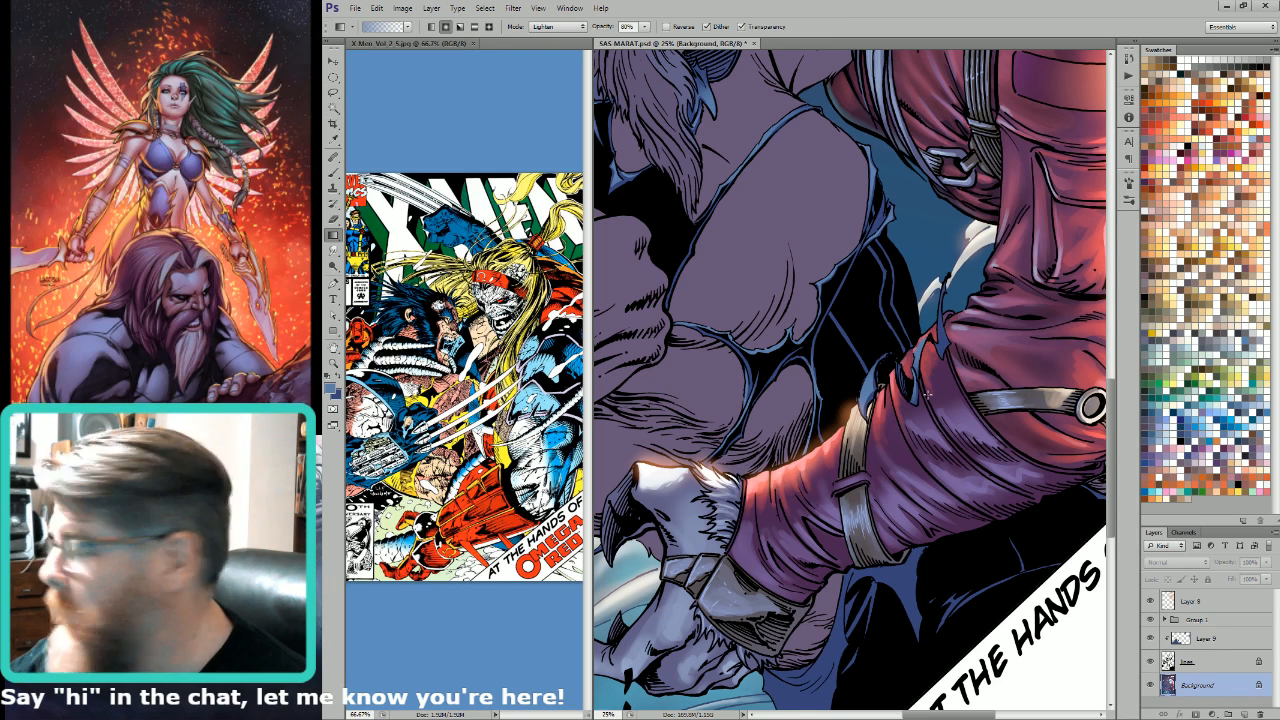
Step: Lasso the tall thin blue tatter rising above the red sleeve's edge and lighten it with a light blue gradient
key("l")
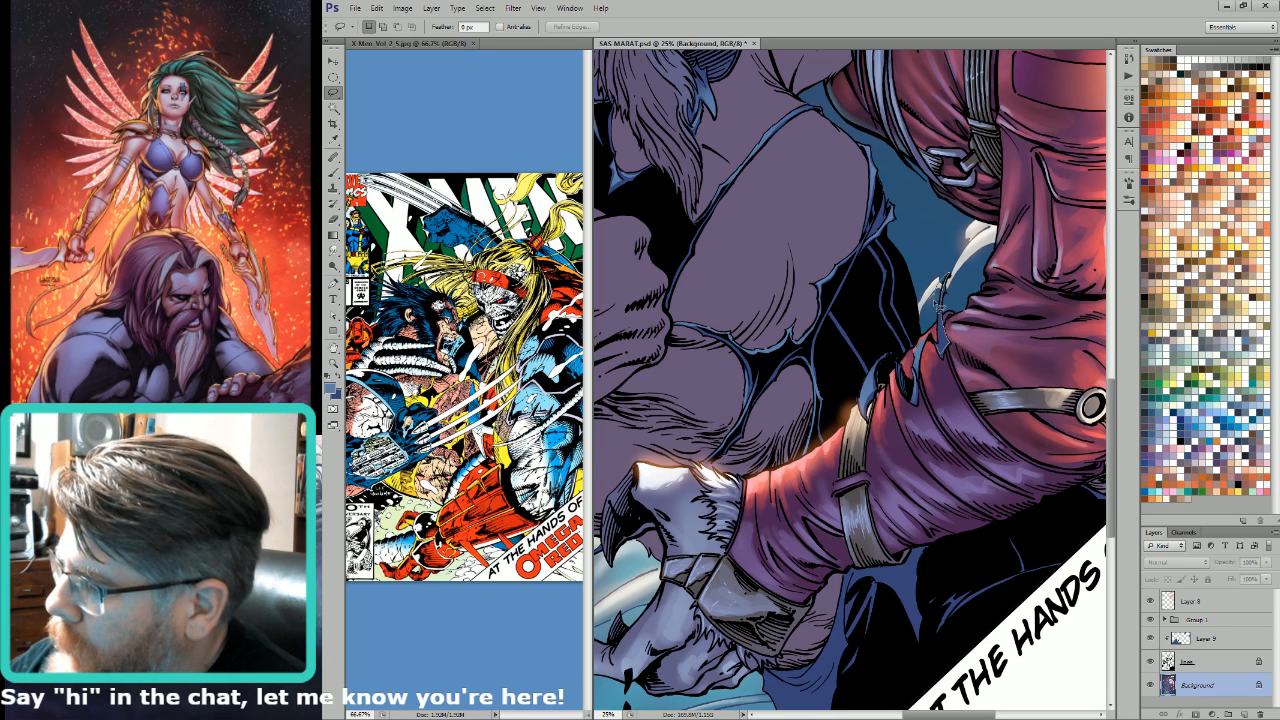
key("w")
key("g")
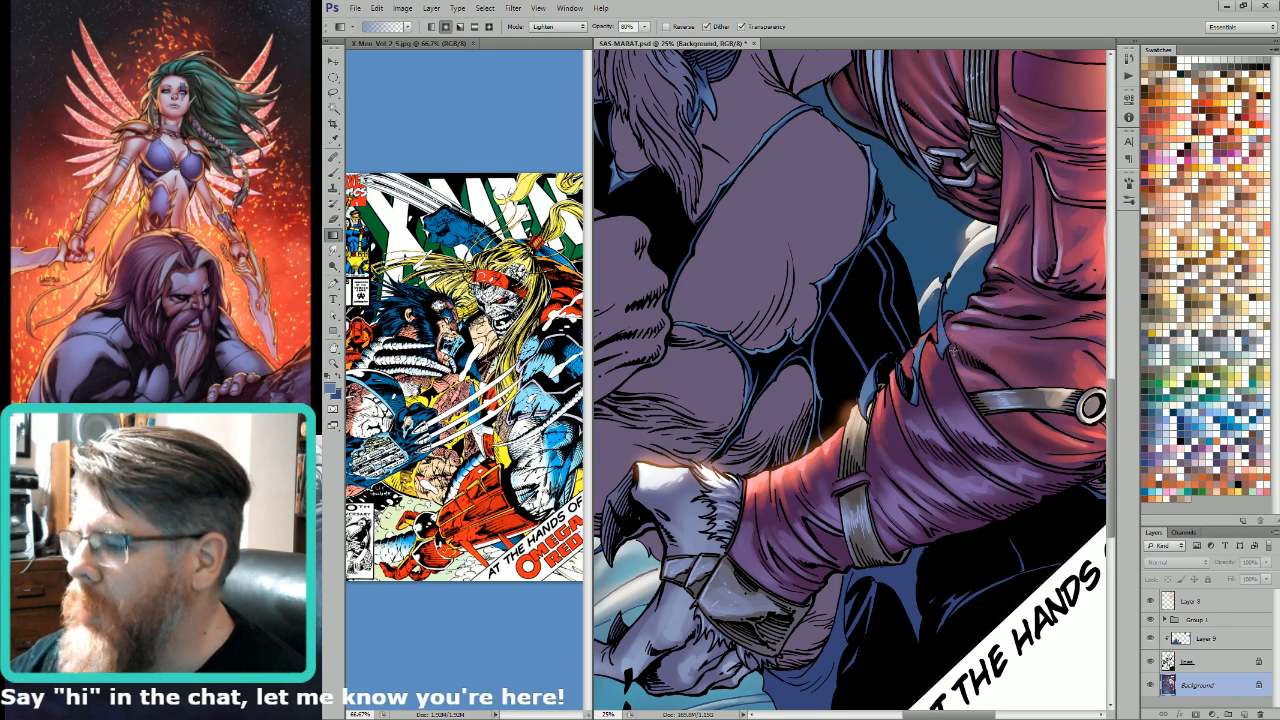
Step: Lasso the large pointed blue cloth scrap below the clawed hand's wrist, exclude the skin, brush light blue over it and deselect
key("l")
left_click_drag(850, 672, 950, 404)
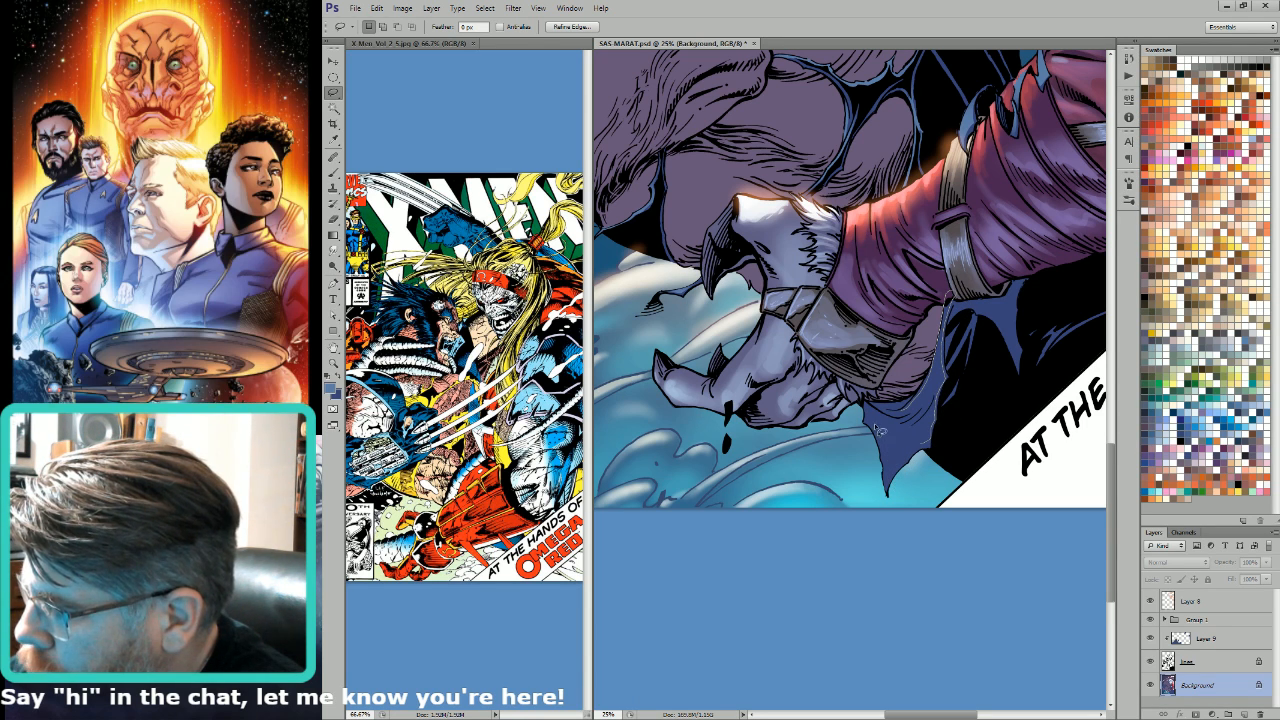
left_click_drag(927, 401, 931, 405)
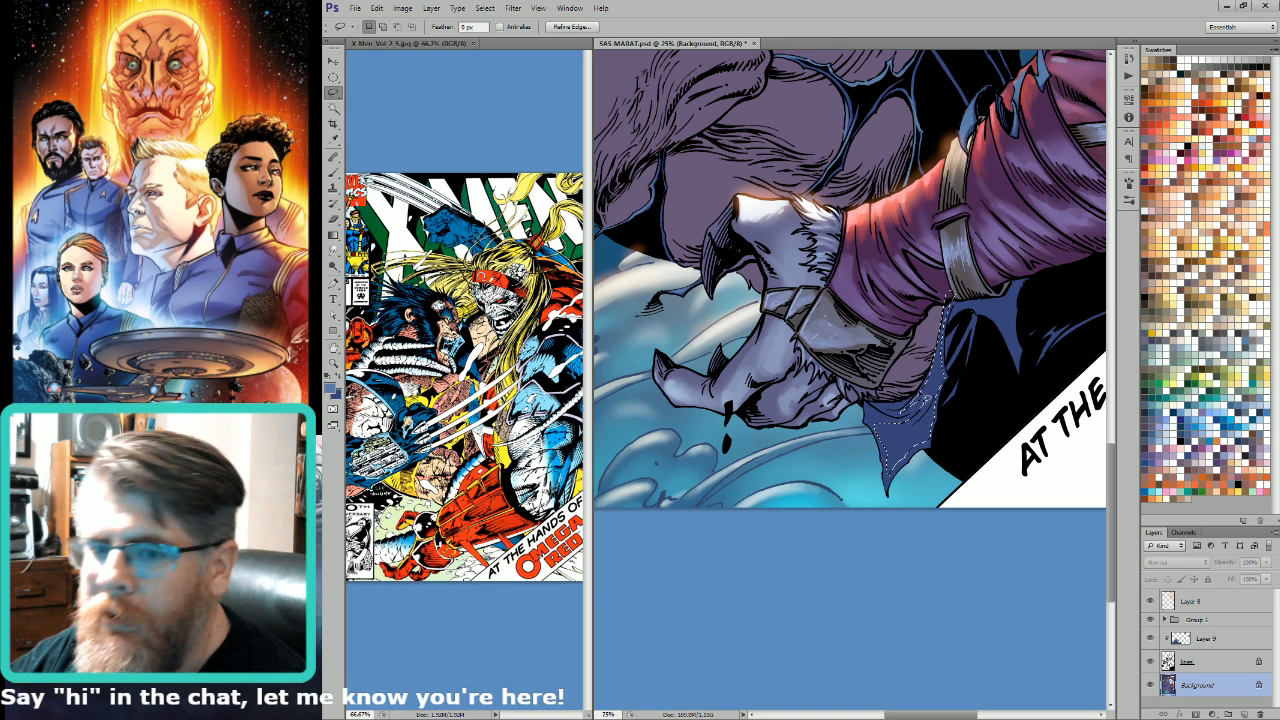
key("w")
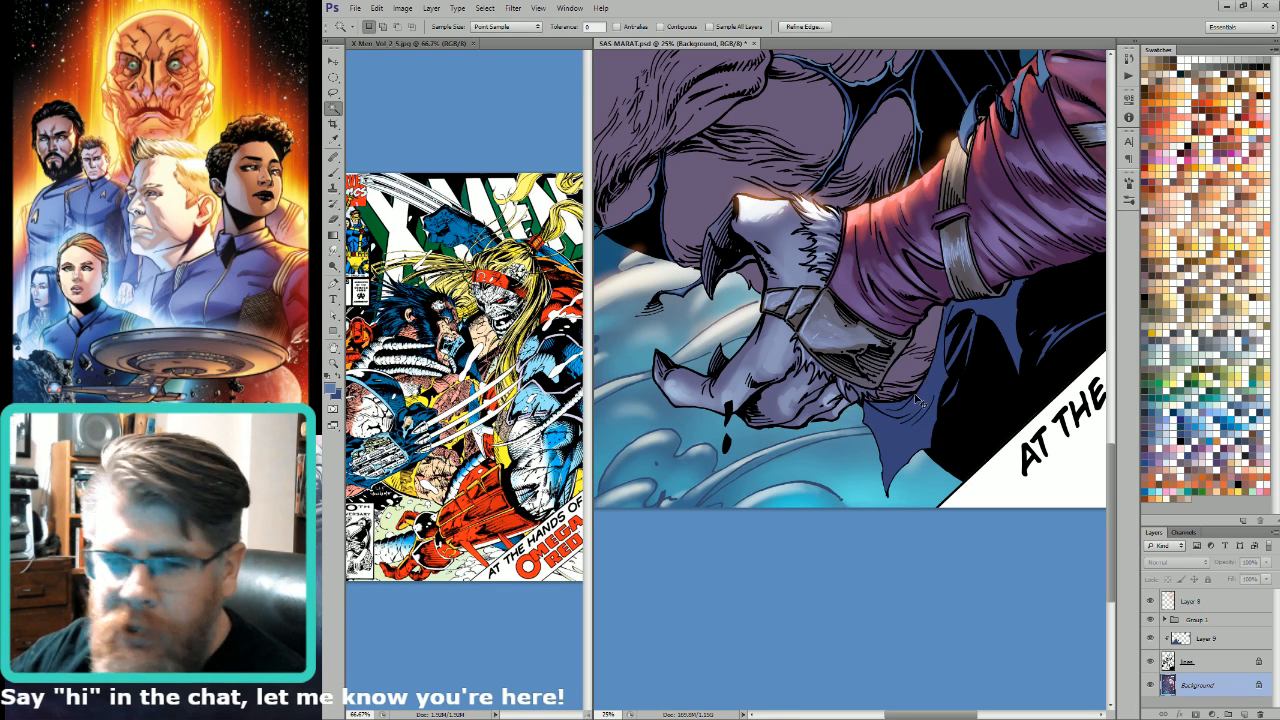
key("b")
mouse_move(943, 352)
left_mouse_down()
mouse_move(946, 320)
mouse_move(949, 368)
mouse_move(956, 320)
mouse_move(931, 465)
mouse_move(951, 430)
mouse_move(936, 445)
mouse_move(921, 390)
mouse_move(912, 434)
left_mouse_up()
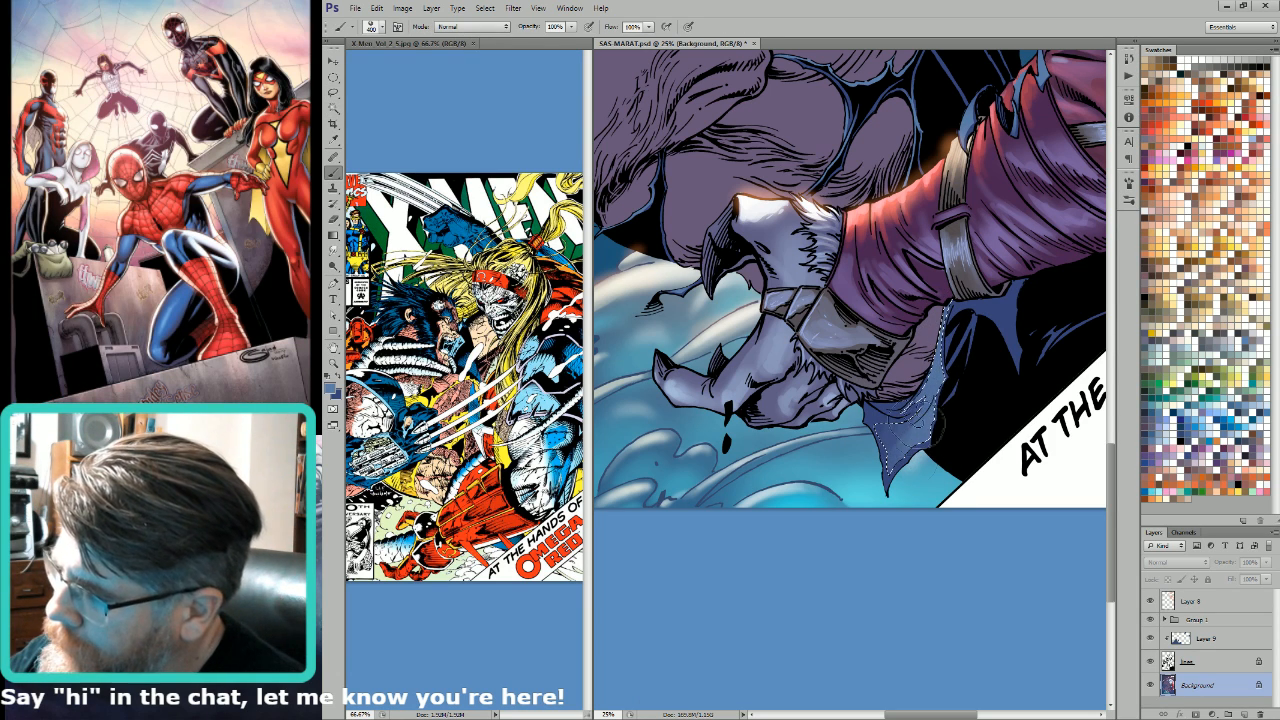
key("ctrl+d")
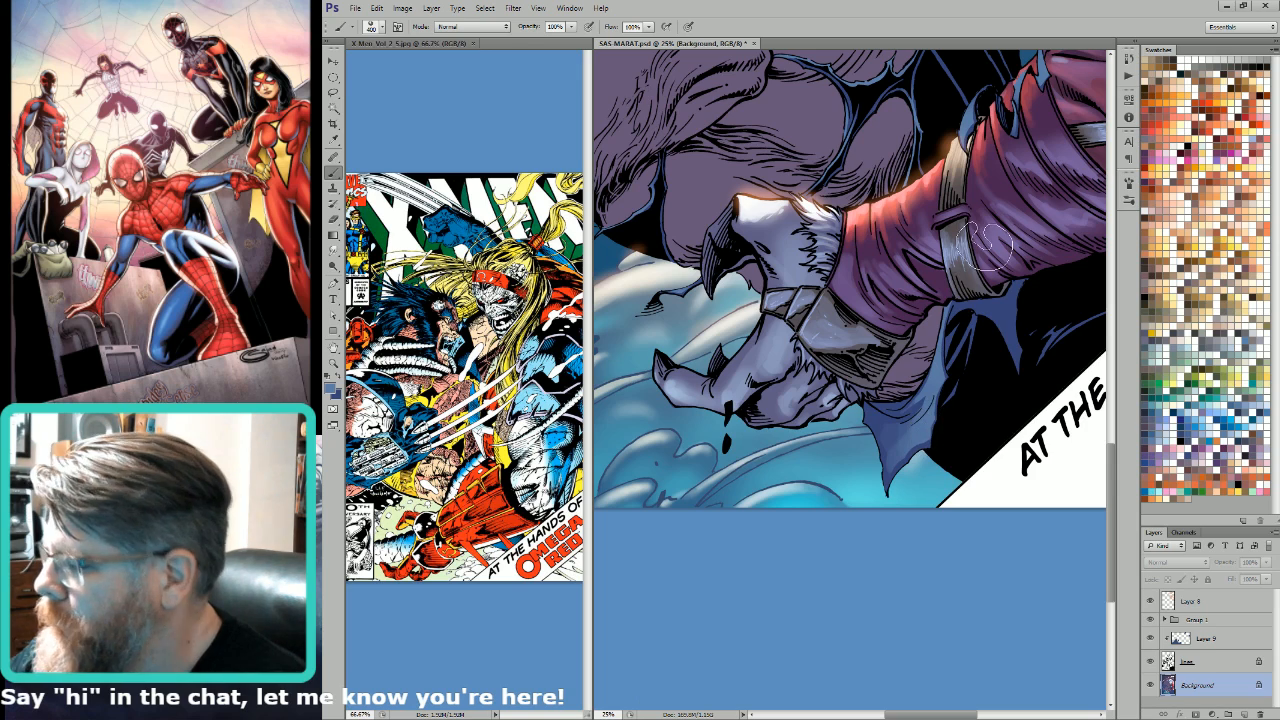
Step: Lasso the pointed blue tatter and thin strip hanging below the grey sleeve strap and lighten them with a light blue gradient
key("l")
mouse_move(981, 275)
left_mouse_down()
mouse_move(969, 314)
mouse_move(1004, 401)
mouse_move(1001, 342)
mouse_move(946, 318)
left_mouse_up()
key("g")
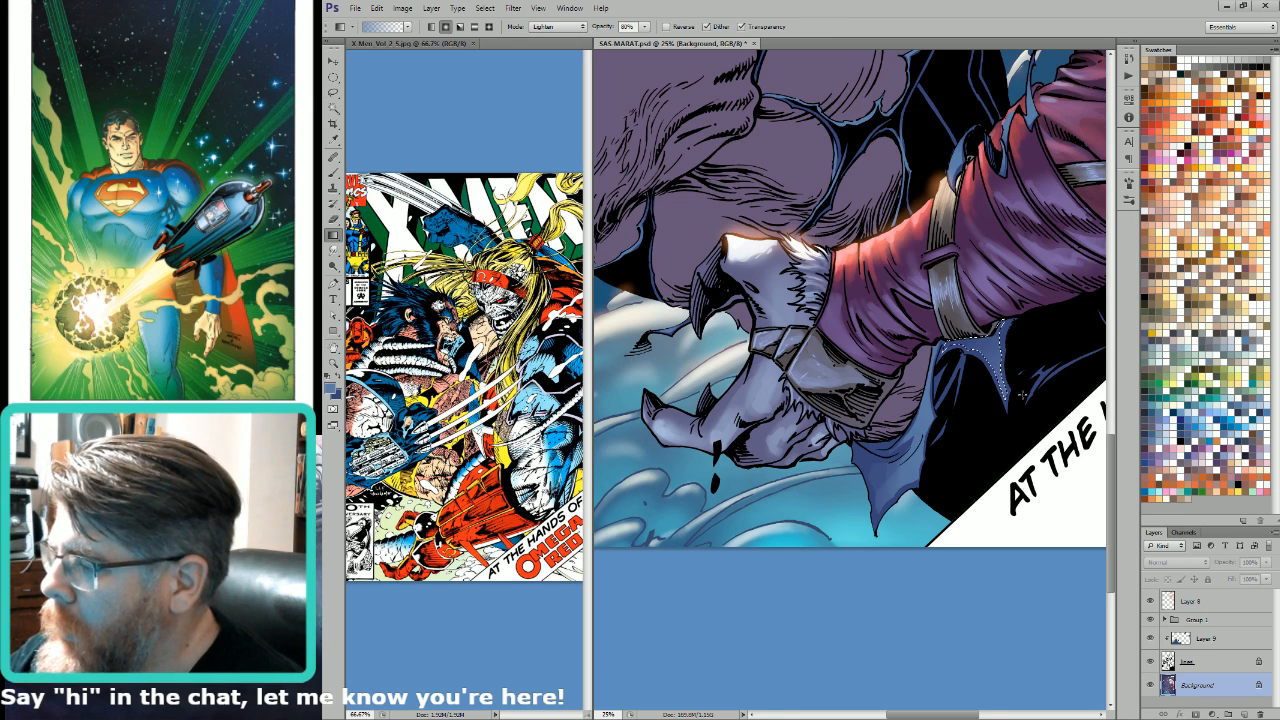
key("l")
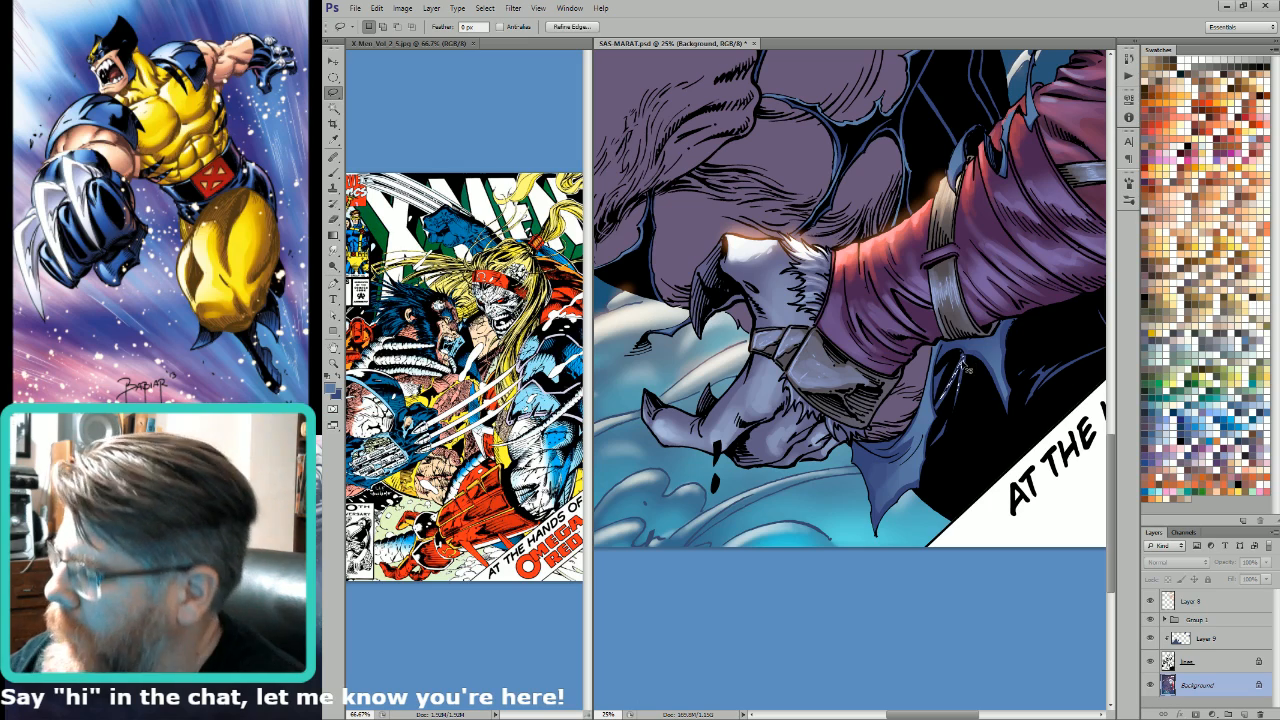
key("g")
left_click_drag(973, 379, 974, 381)
Step: Hide Group 1 with the cover lettering, then lasso the blue cloth edge below the furred elbow and lighten it with a gradient
key("l")
left_click_drag(1079, 298, 937, 411)
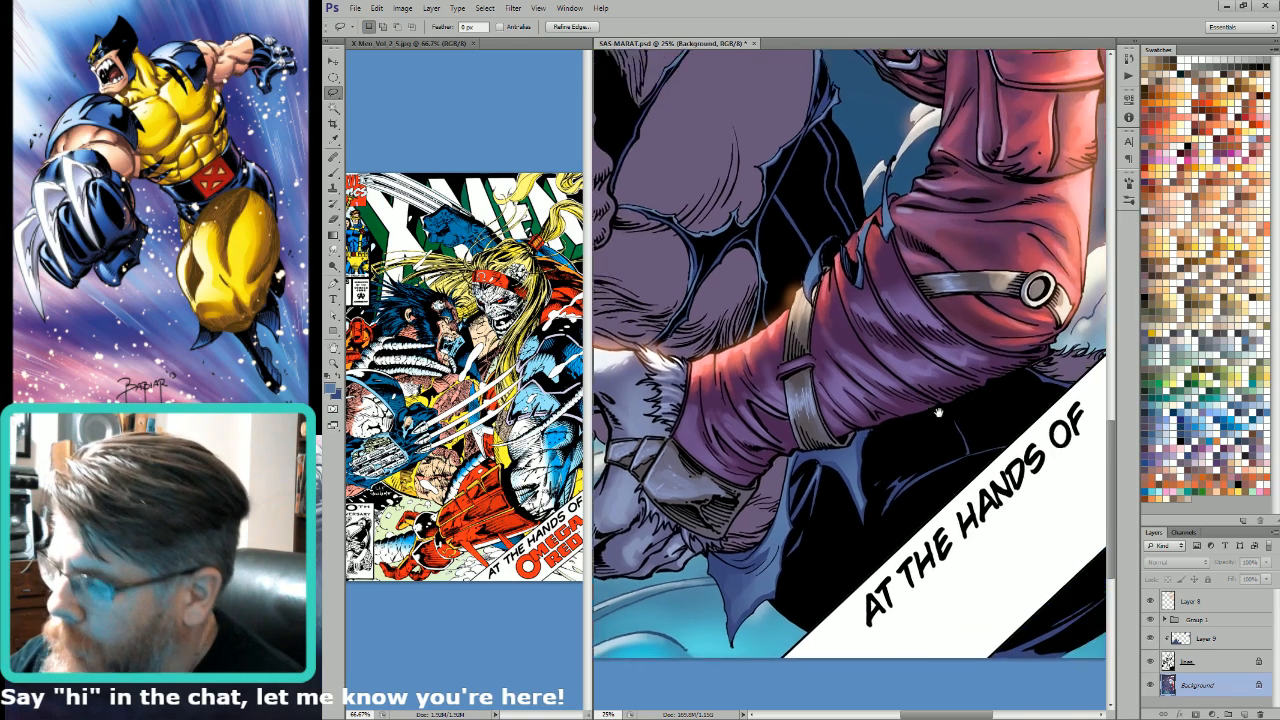
left_click_drag(1038, 337, 955, 399)
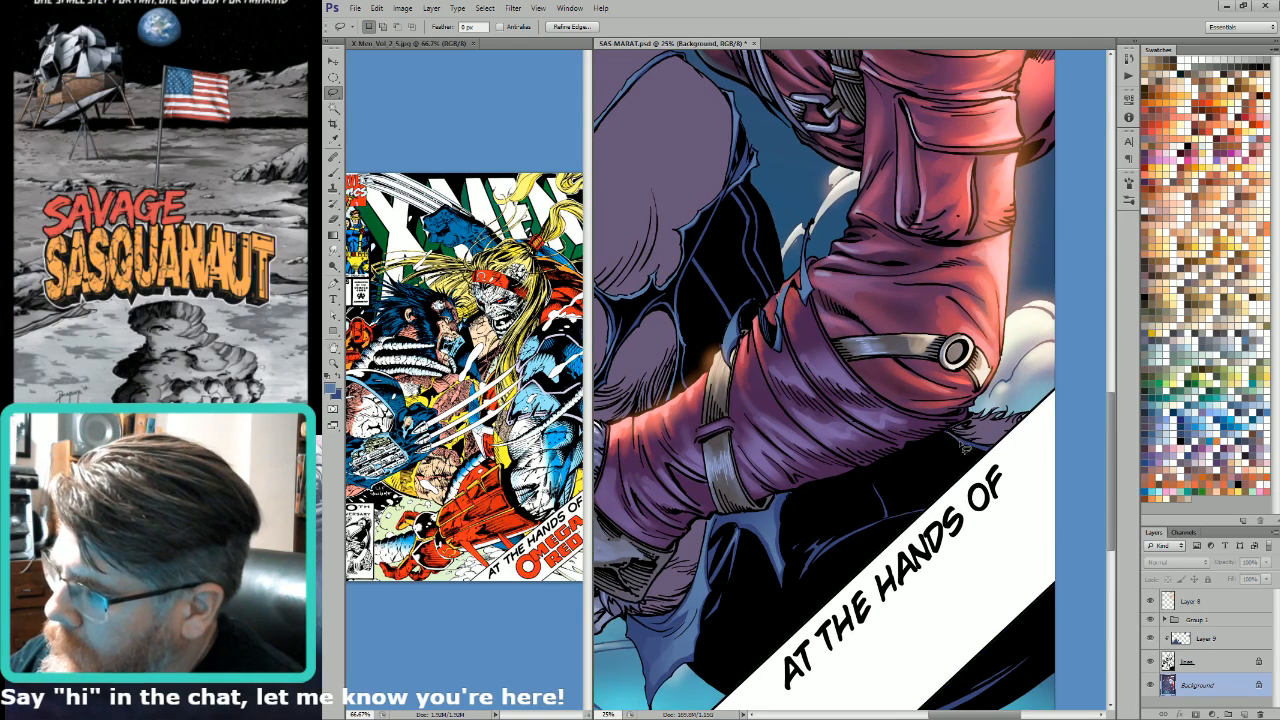
mouse_move(1001, 459)
left_mouse_down()
mouse_move(1022, 442)
mouse_move(960, 440)
left_mouse_up()
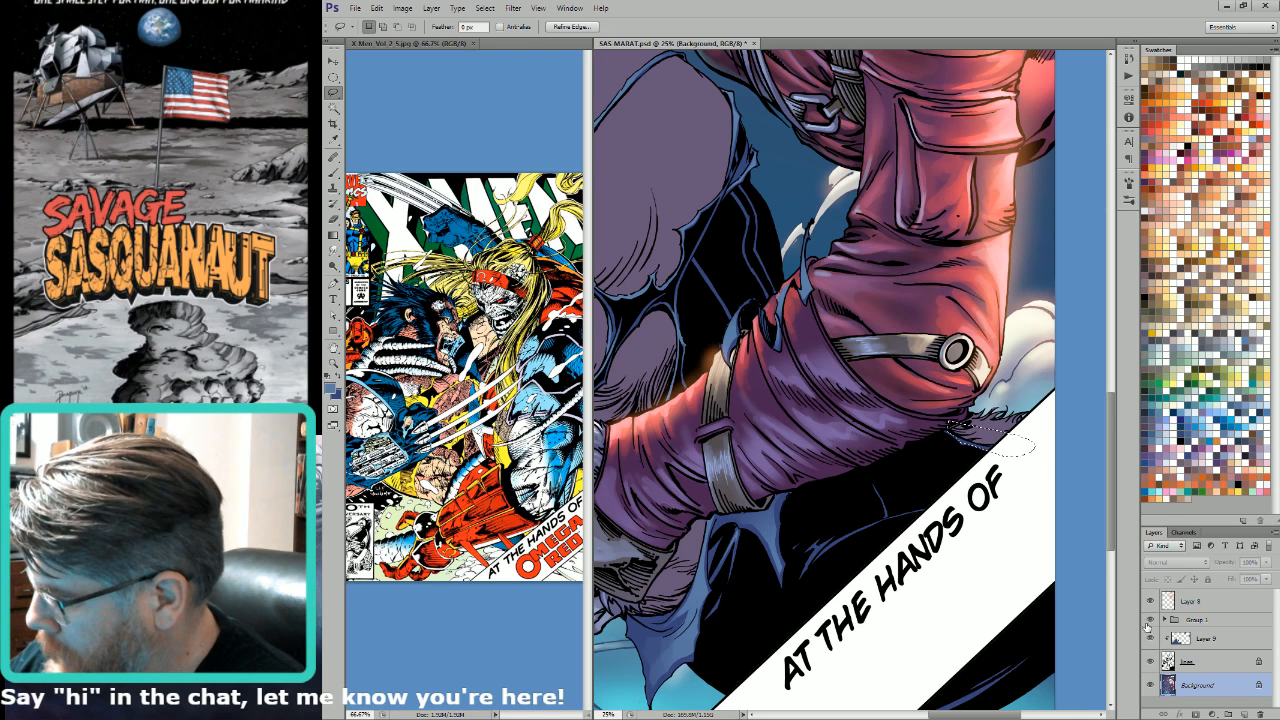
left_click(1150, 620)
key("ctrl+d")
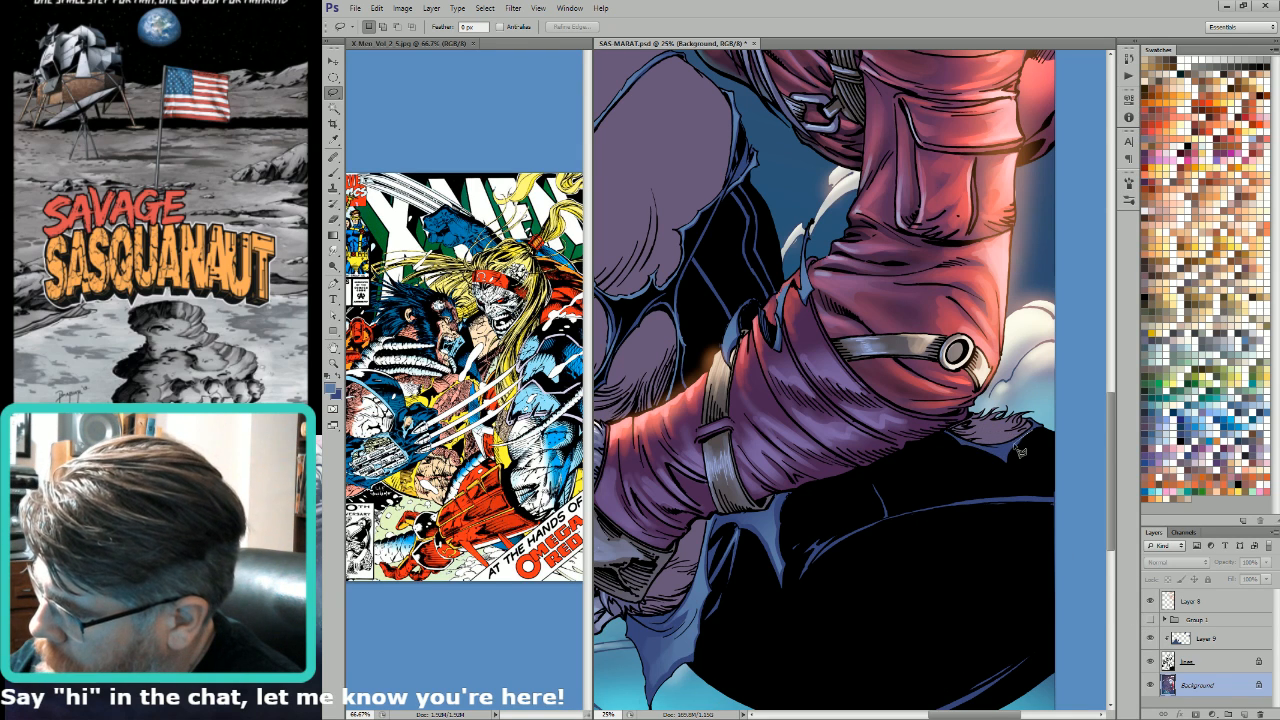
mouse_move(1006, 461)
left_mouse_down()
mouse_move(966, 446)
mouse_move(1020, 448)
left_mouse_up()
key("g")
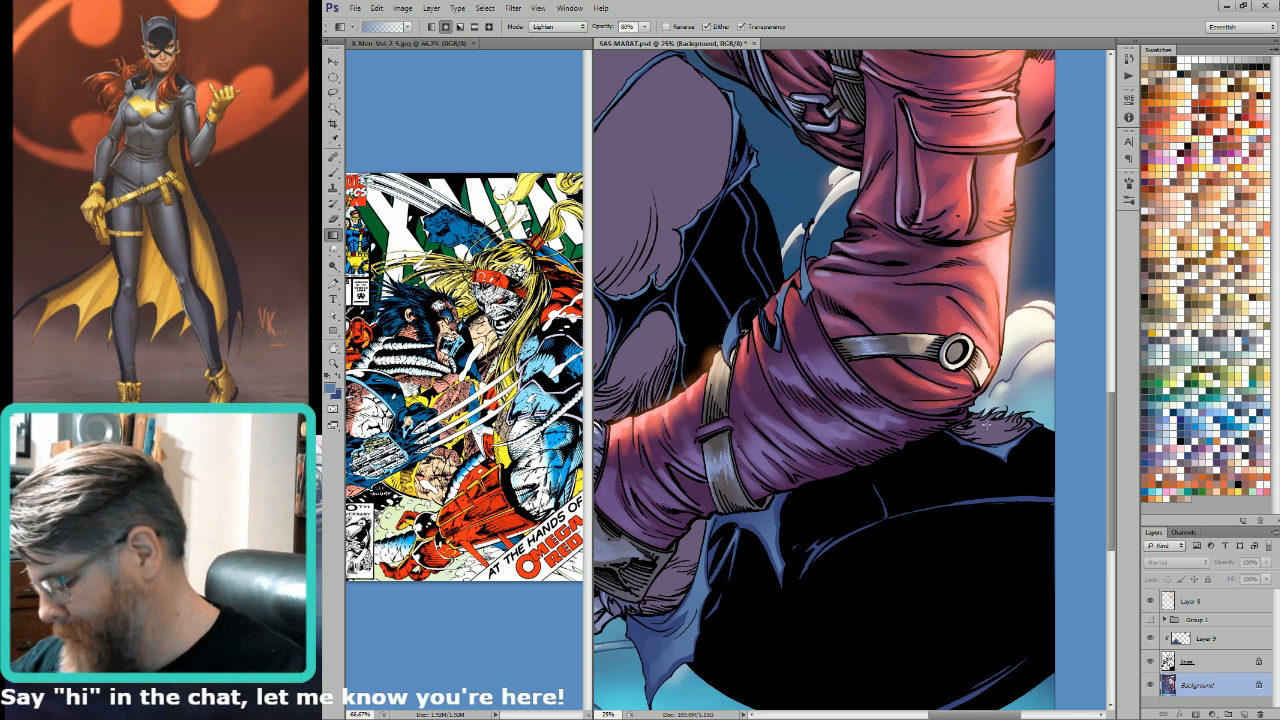
Step: Lasso the long curved blue highlight across the black suit below the red sleeve and lighten it with a light blue gradient
key("l")
left_click_drag(863, 390, 940, 446)
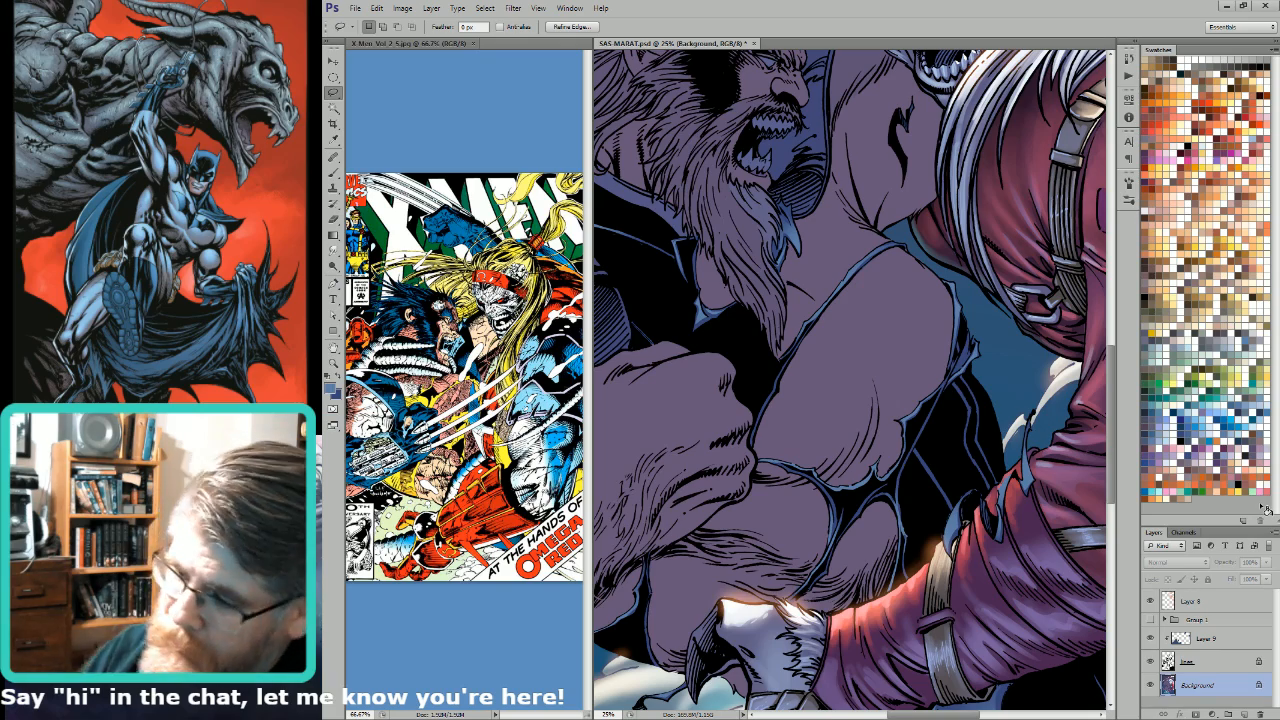
left_click_drag(920, 368, 860, 318)
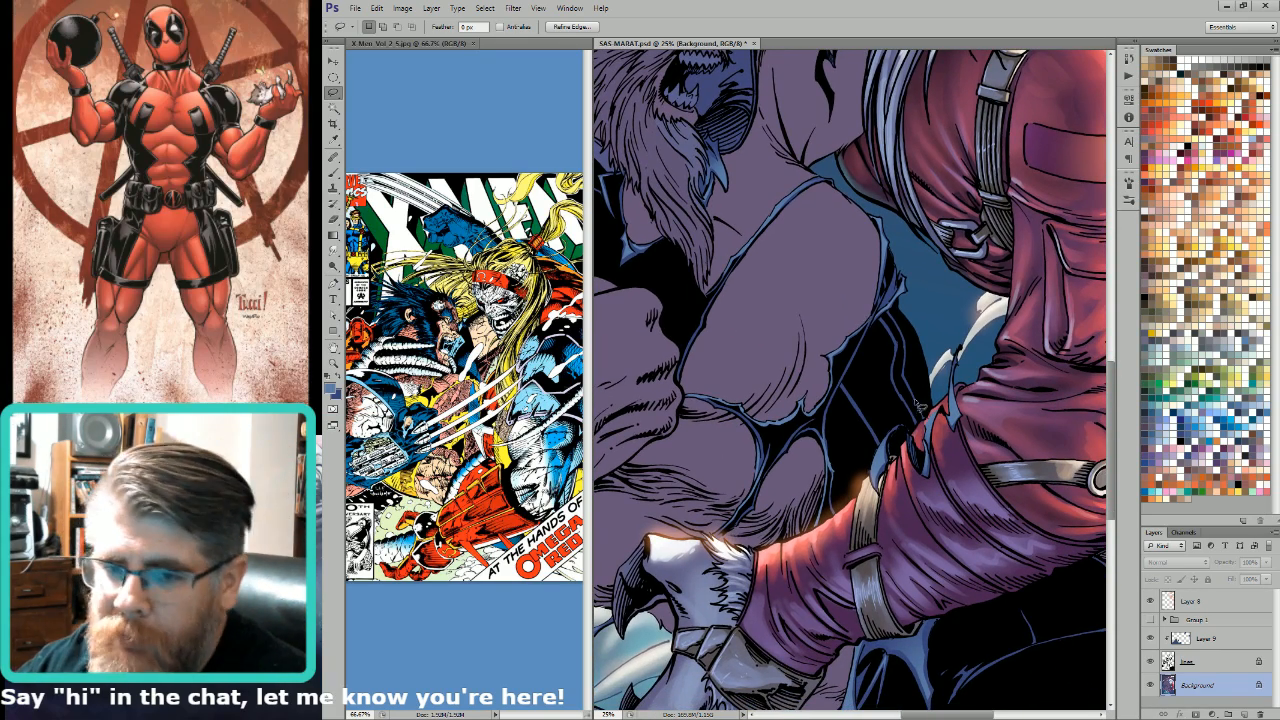
left_click_drag(981, 380, 875, 331)
left_click_drag(913, 521, 893, 357)
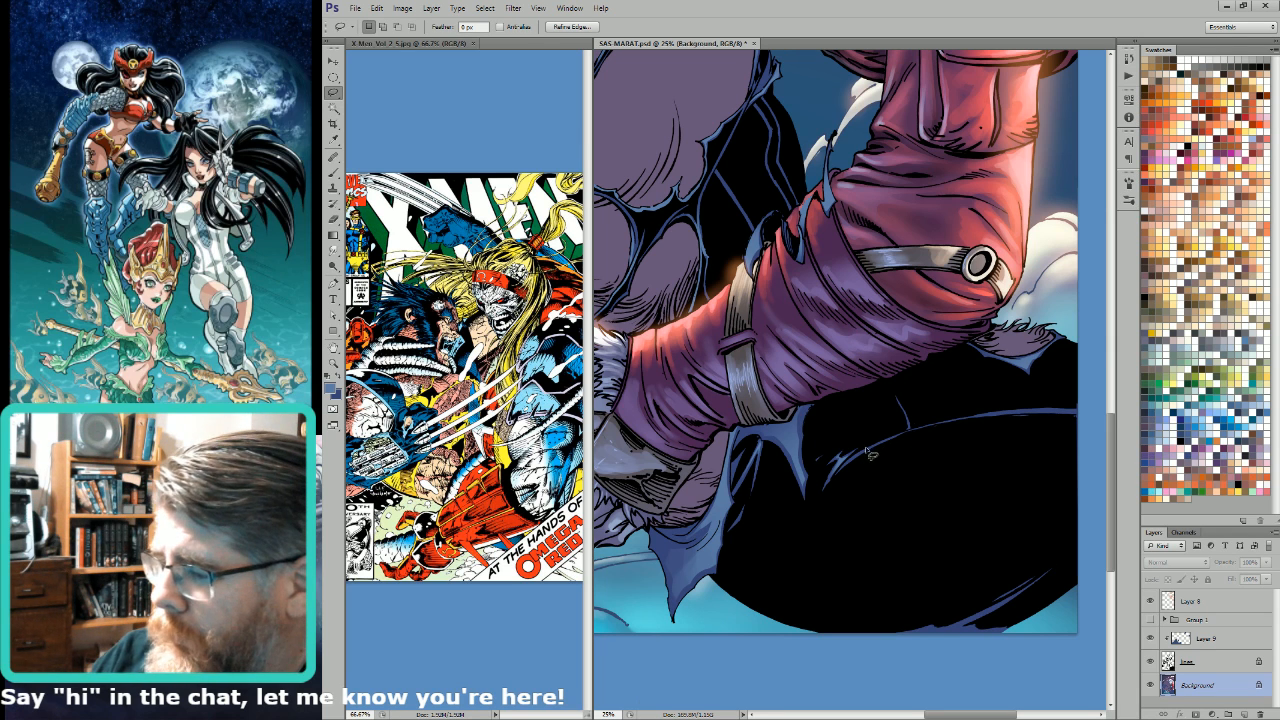
mouse_move(960, 420)
left_mouse_down()
mouse_move(1081, 414)
mouse_move(953, 413)
mouse_move(844, 450)
left_mouse_up()
key("g")
key("ctrl+h")
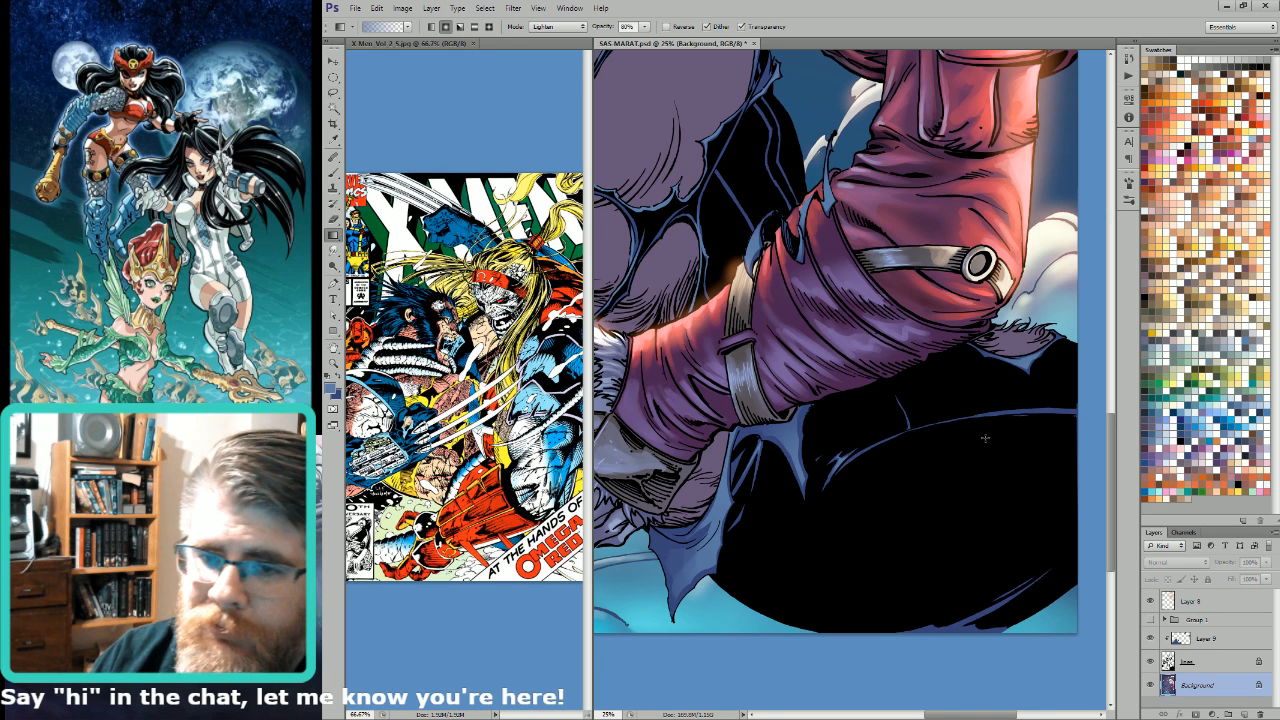
left_click_drag(990, 443, 852, 585)
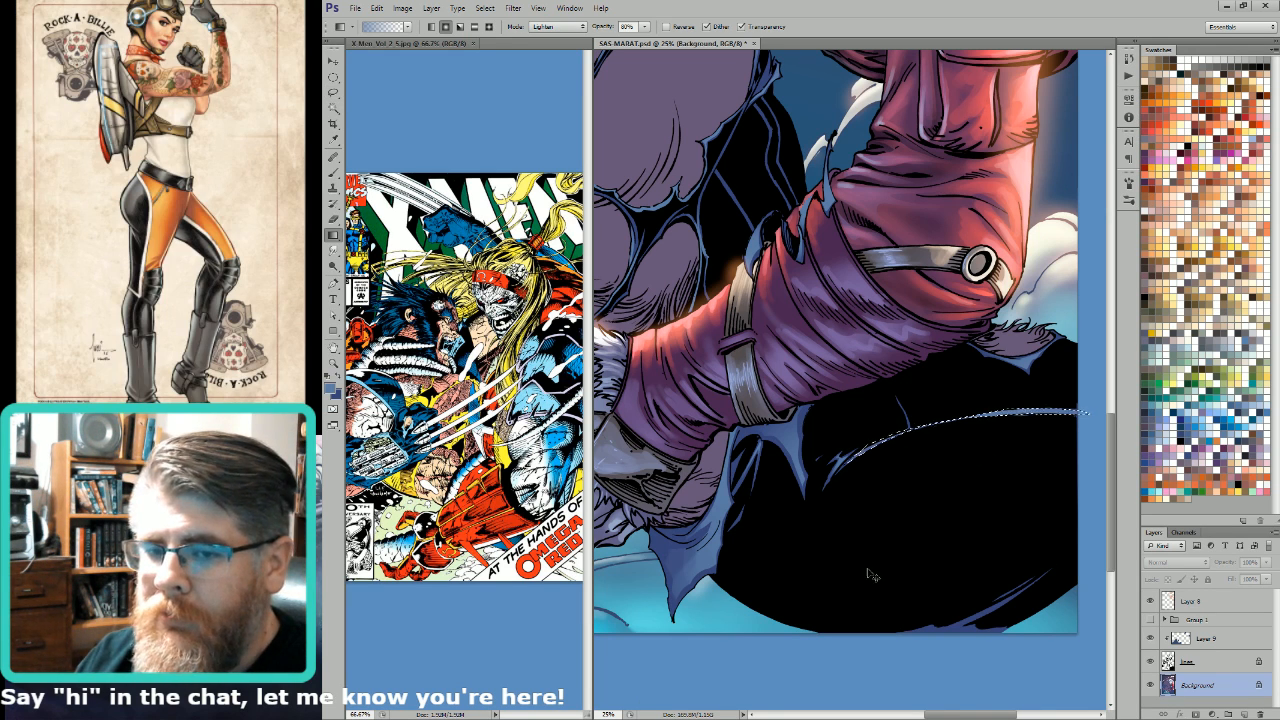
left_click_drag(971, 443, 844, 529)
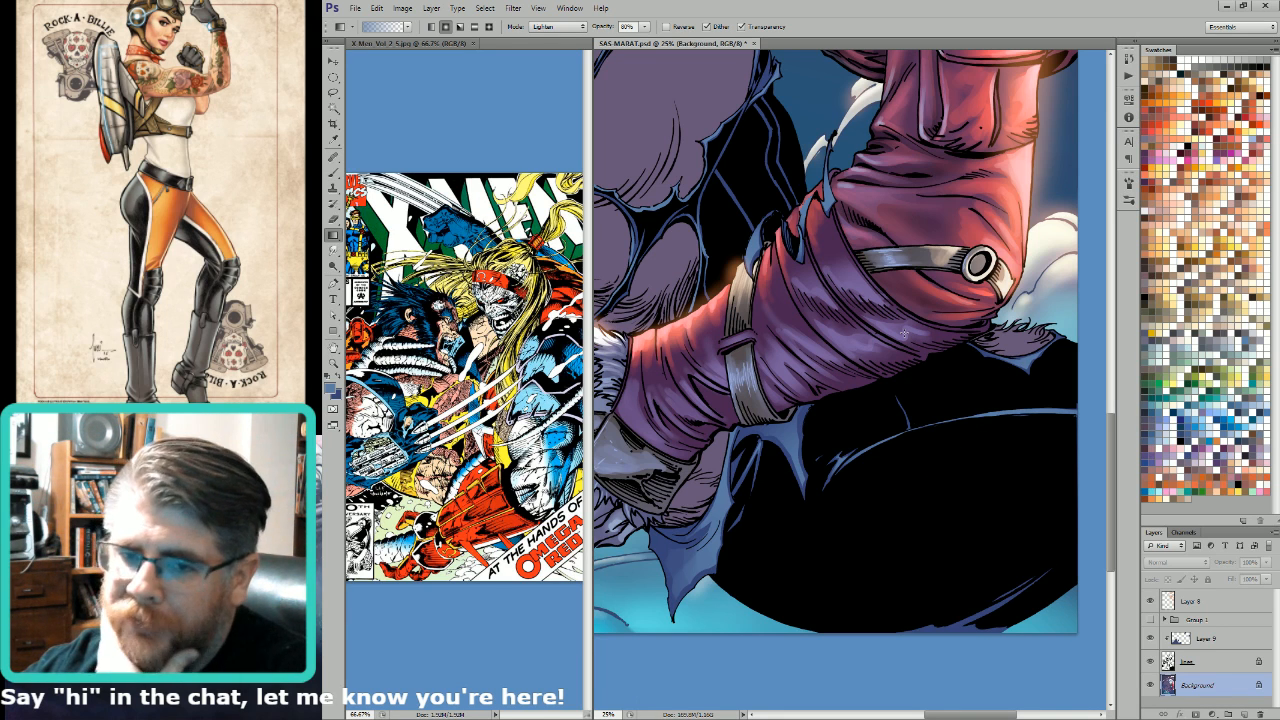
Step: Lasso the thin blue seam line on the black suit beside the abdomen and lighten it with a light blue gradient
key("l")
left_click_drag(893, 387, 1018, 540)
mouse_move(882, 336)
left_mouse_down()
mouse_move(909, 371)
mouse_move(910, 410)
left_mouse_up()
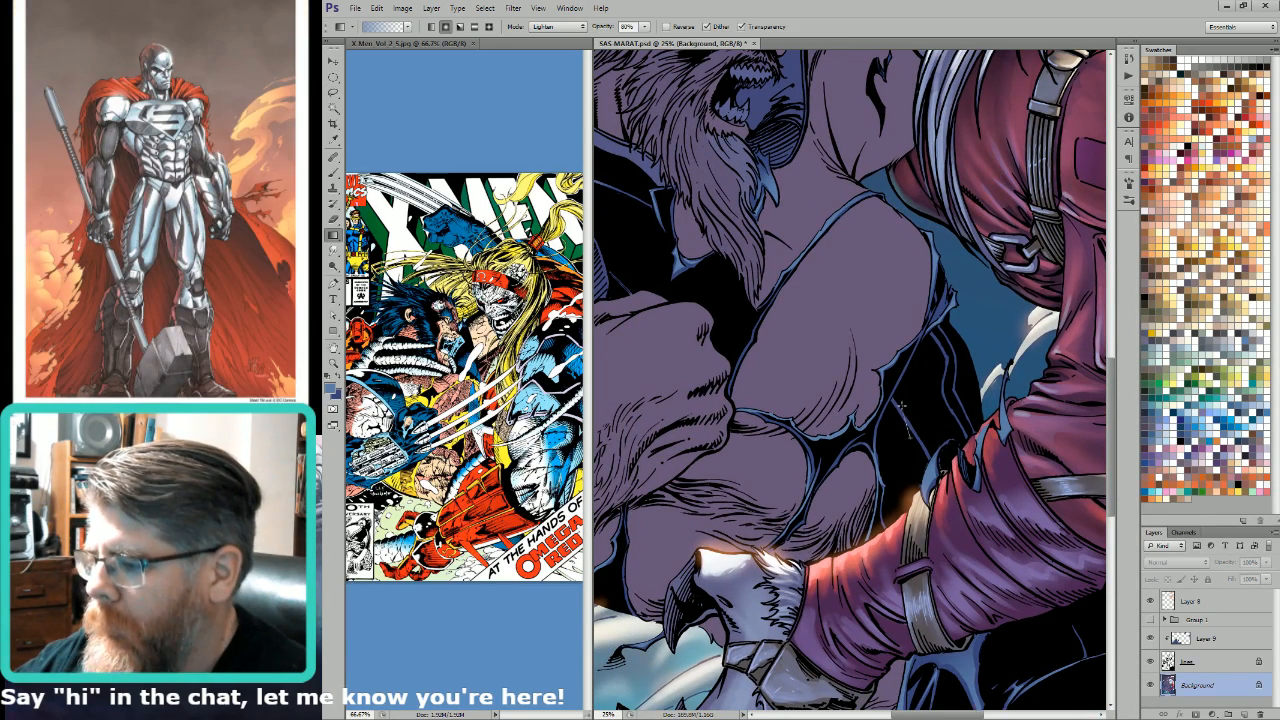
left_click_drag(963, 320, 996, 356)
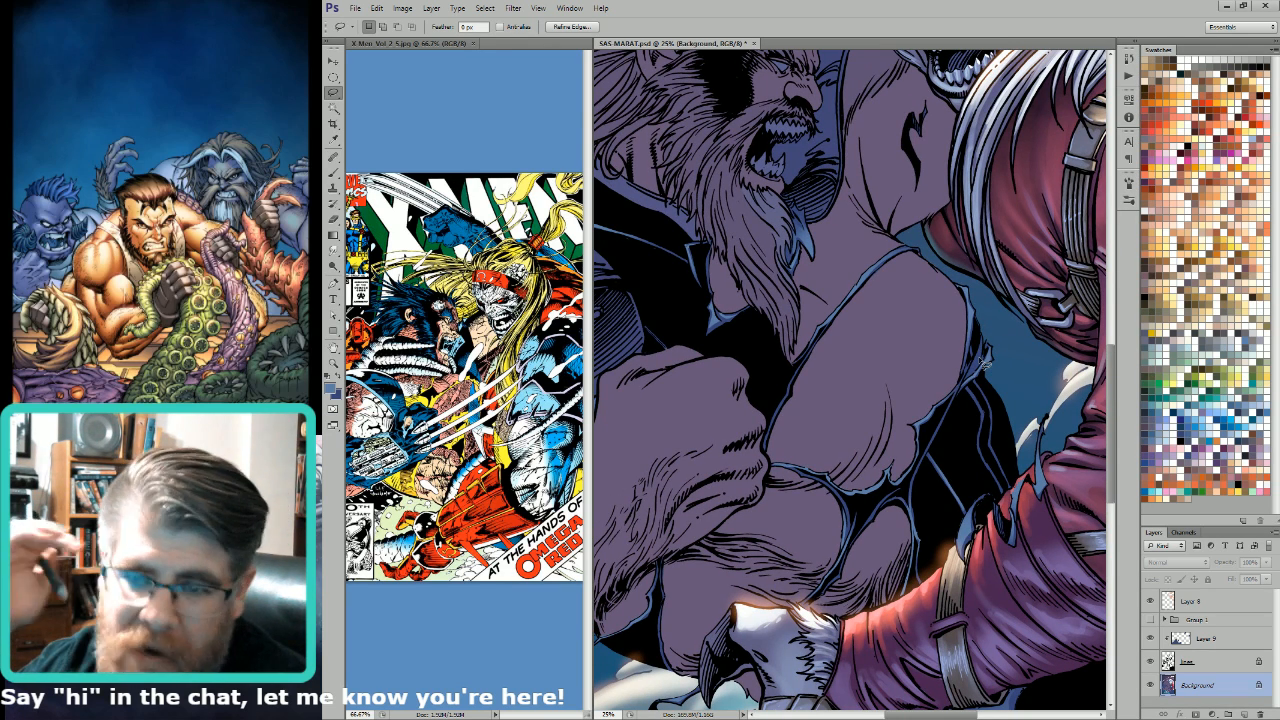
Step: Lasso the torn blue sleeve edge beneath the shoulder armour and lighten it with a light blue gradient
left_click_drag(797, 350, 945, 417)
left_click_drag(1044, 290, 968, 376)
left_click_drag(774, 548, 937, 437)
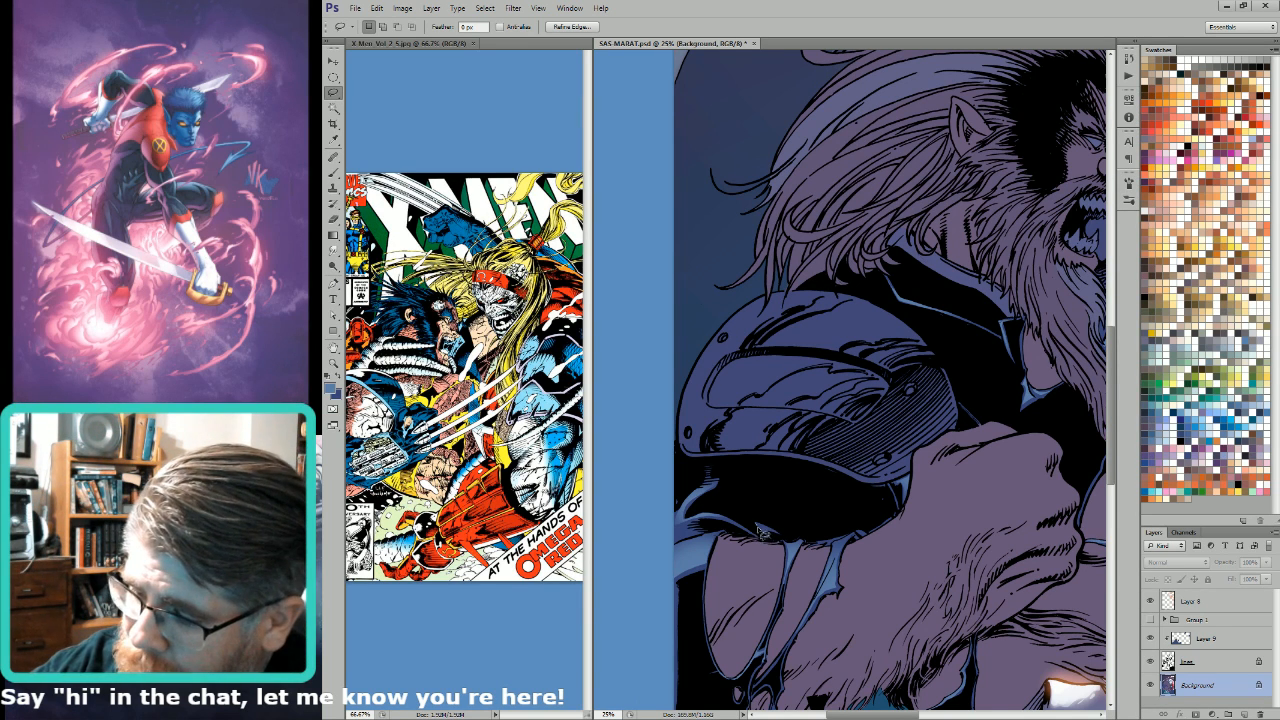
key("g")
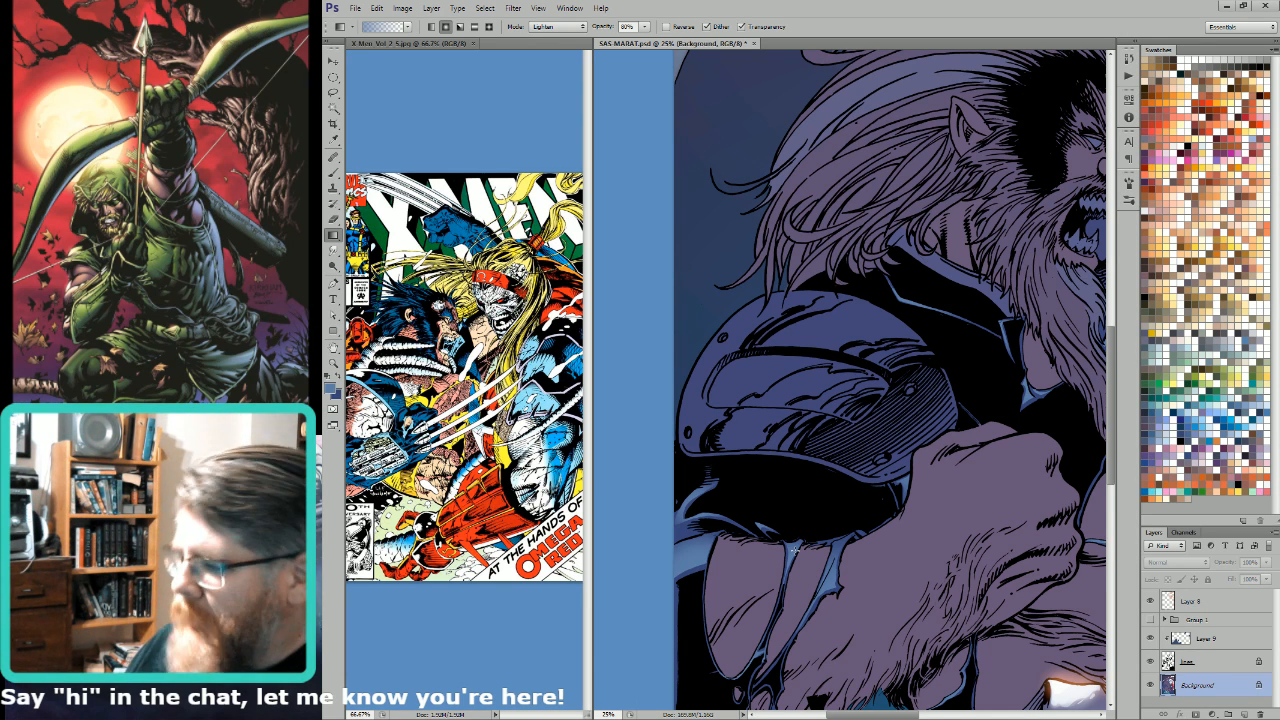
Step: Lasso the blue seam lines on the suit's flank next to the red sleeve, lighten them with a light blue gradient and deselect
left_click_drag(974, 232, 963, 355)
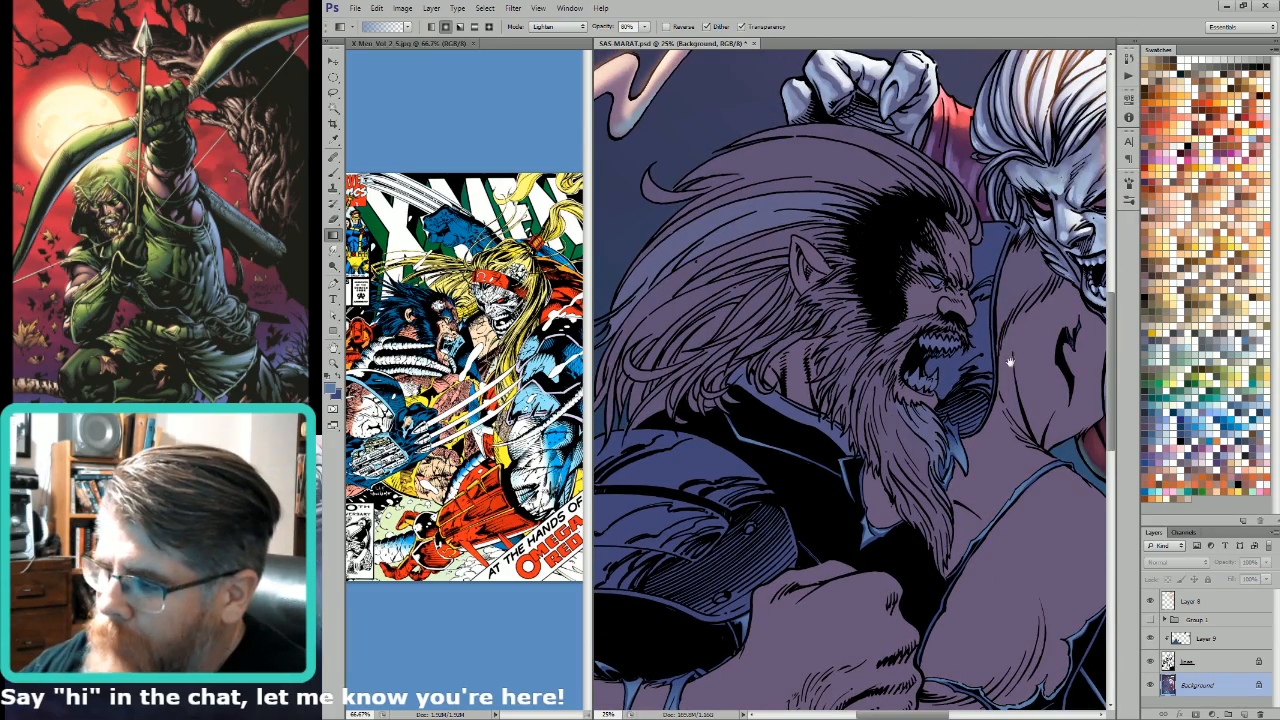
left_click_drag(1036, 317, 930, 289)
left_click_drag(962, 383, 937, 305)
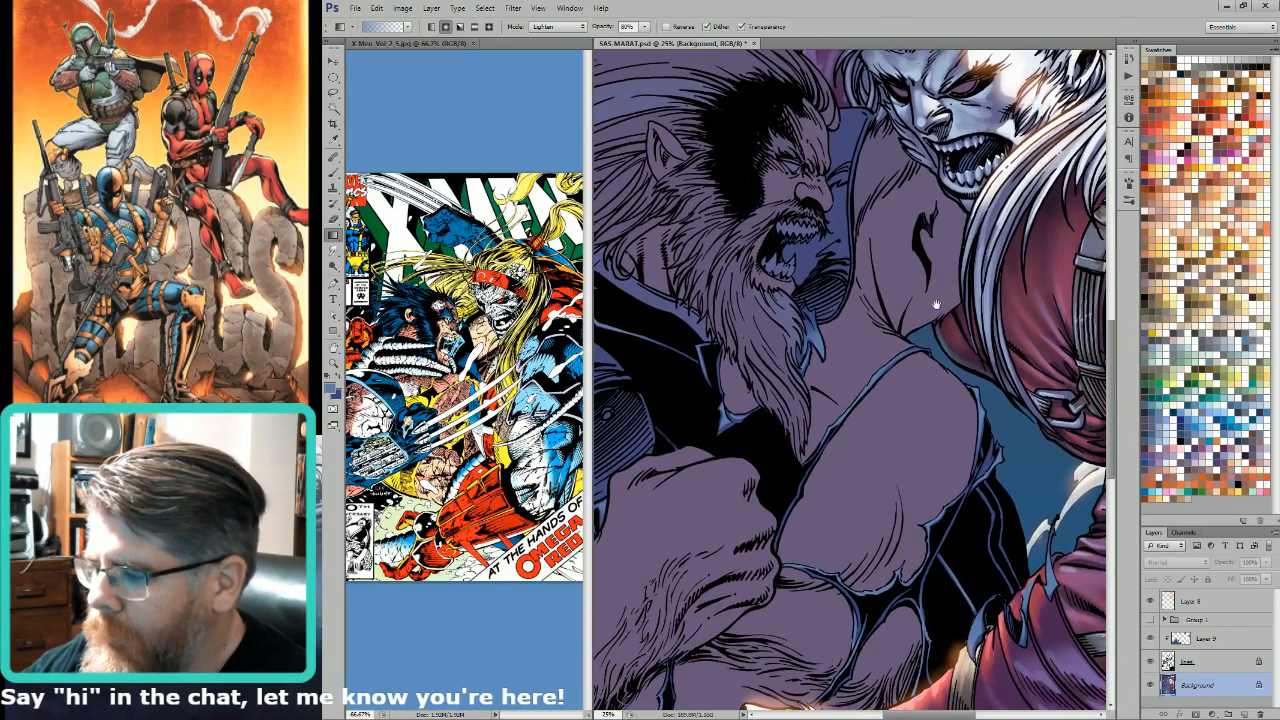
left_click_drag(990, 412, 949, 315)
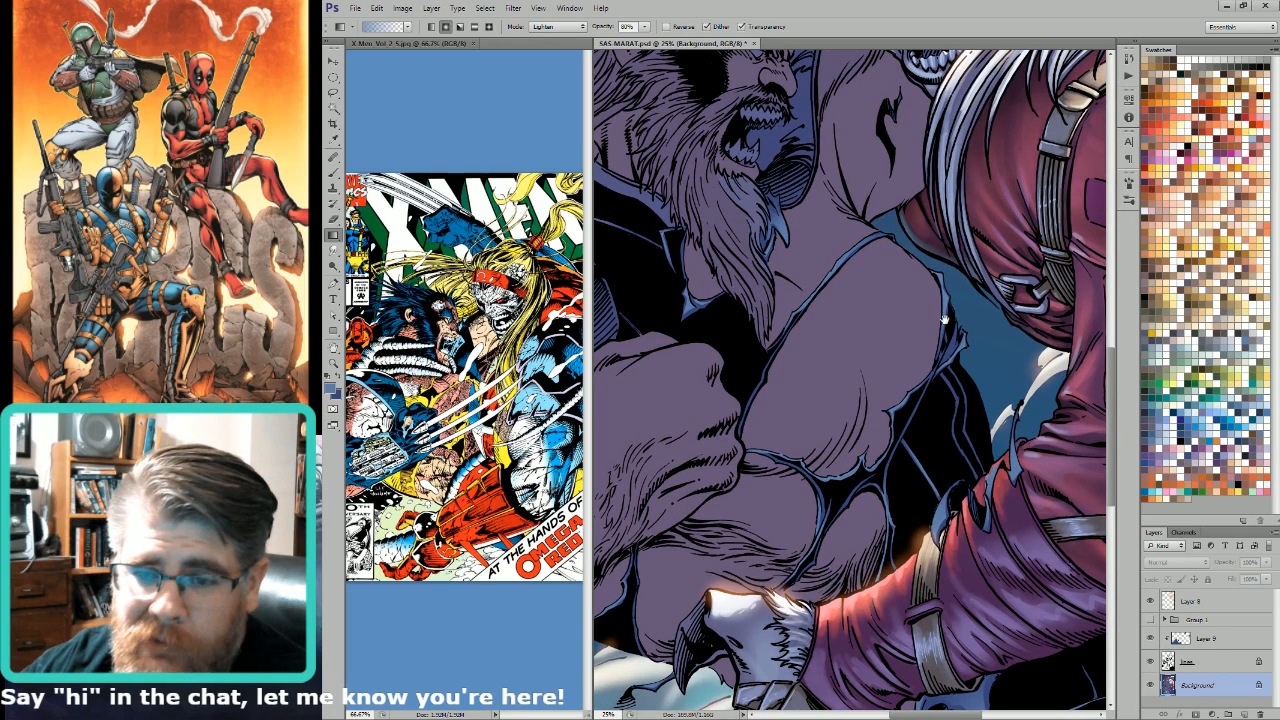
key("l")
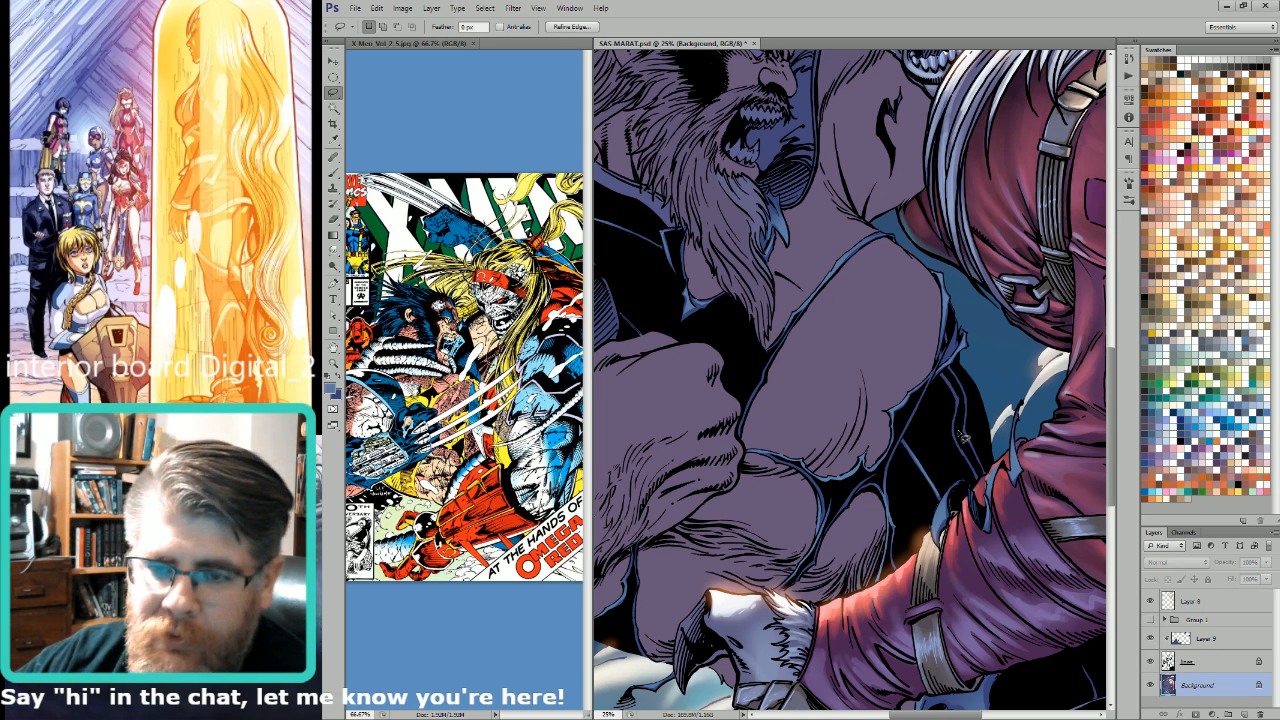
key("g")
key("l")
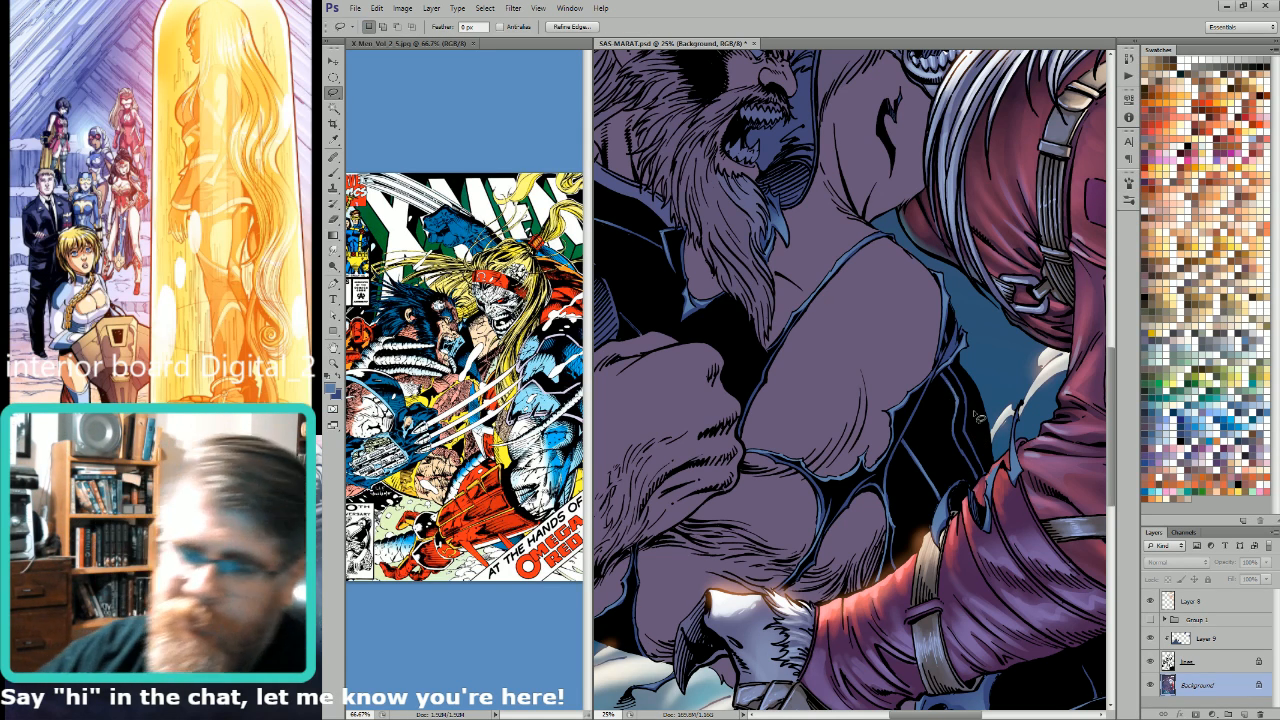
key("ctrl+d")
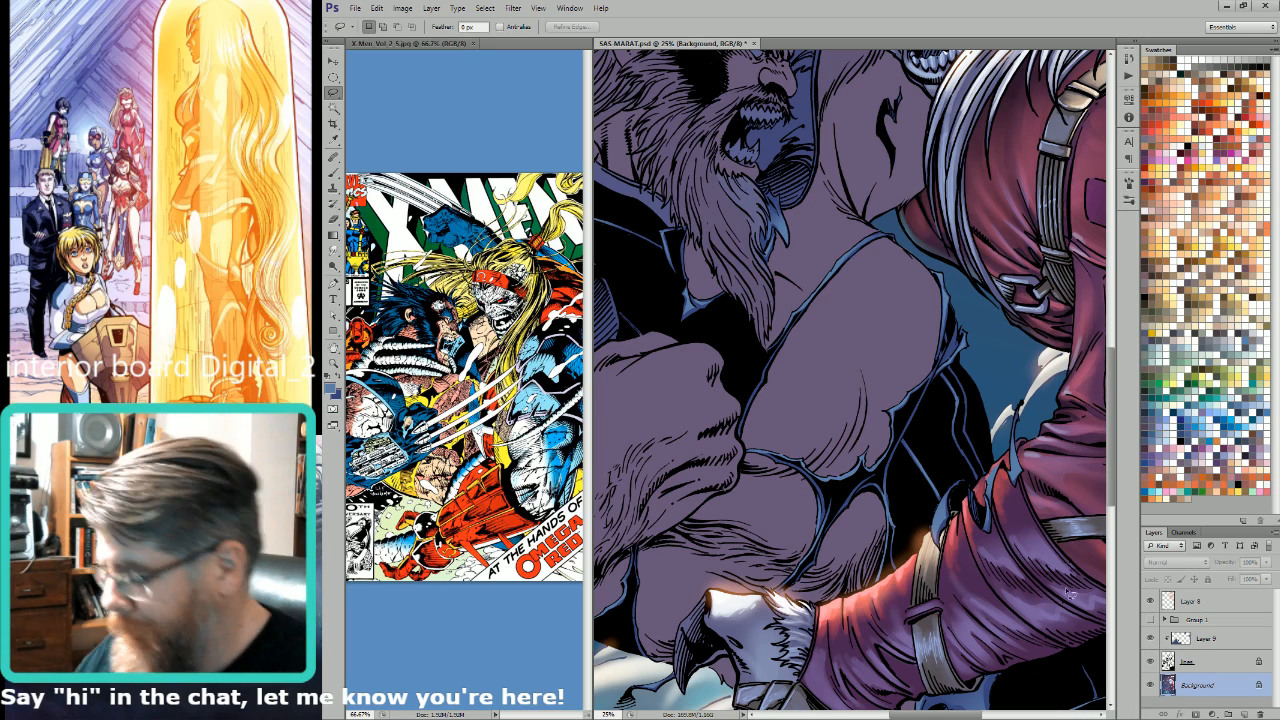
Step: Lasso the torn blue suit edge running along the upper chest beside the beard and lighten it with a light blue gradient
left_click_drag(992, 411, 838, 301)
left_click_drag(980, 543, 957, 263)
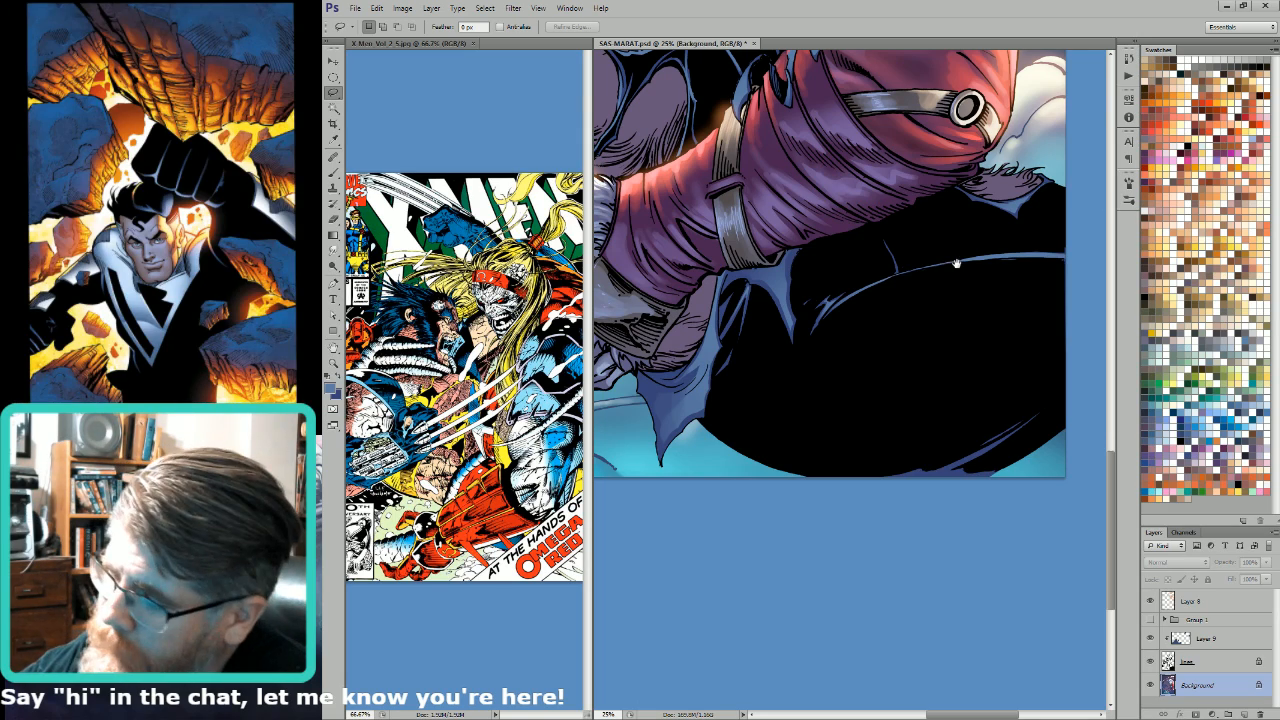
left_click_drag(957, 264, 969, 358)
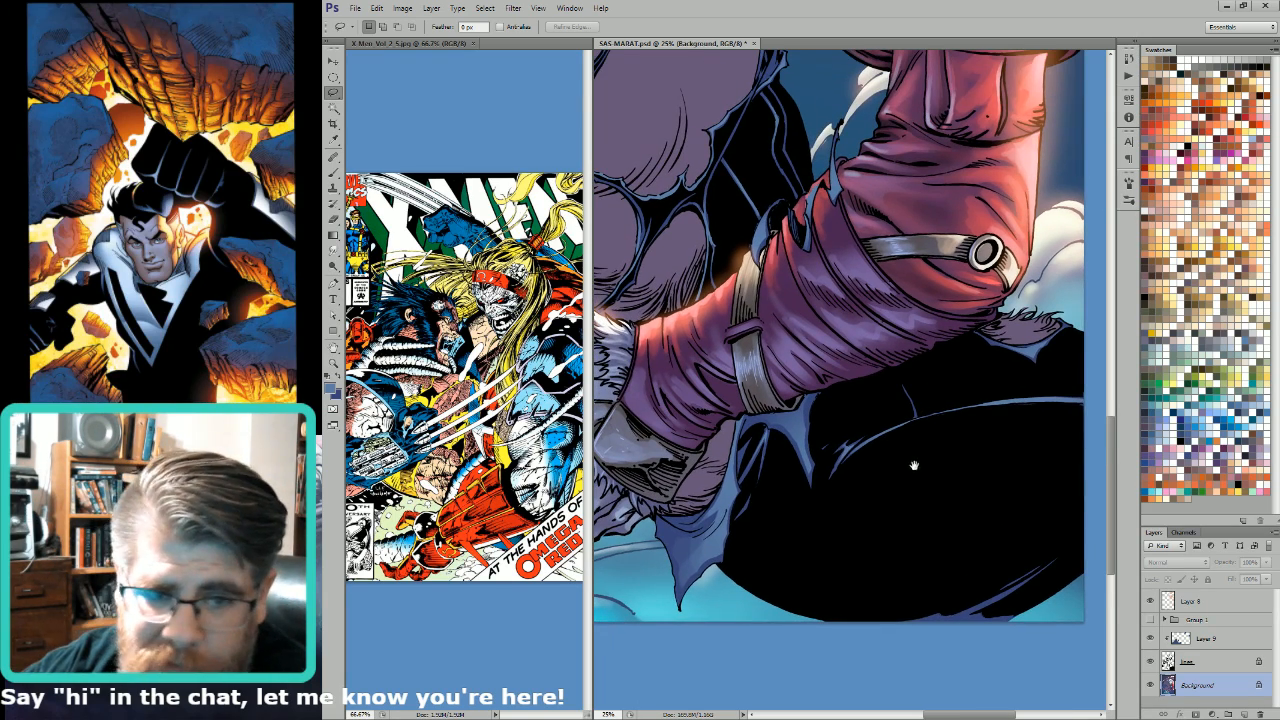
left_click_drag(878, 417, 920, 472)
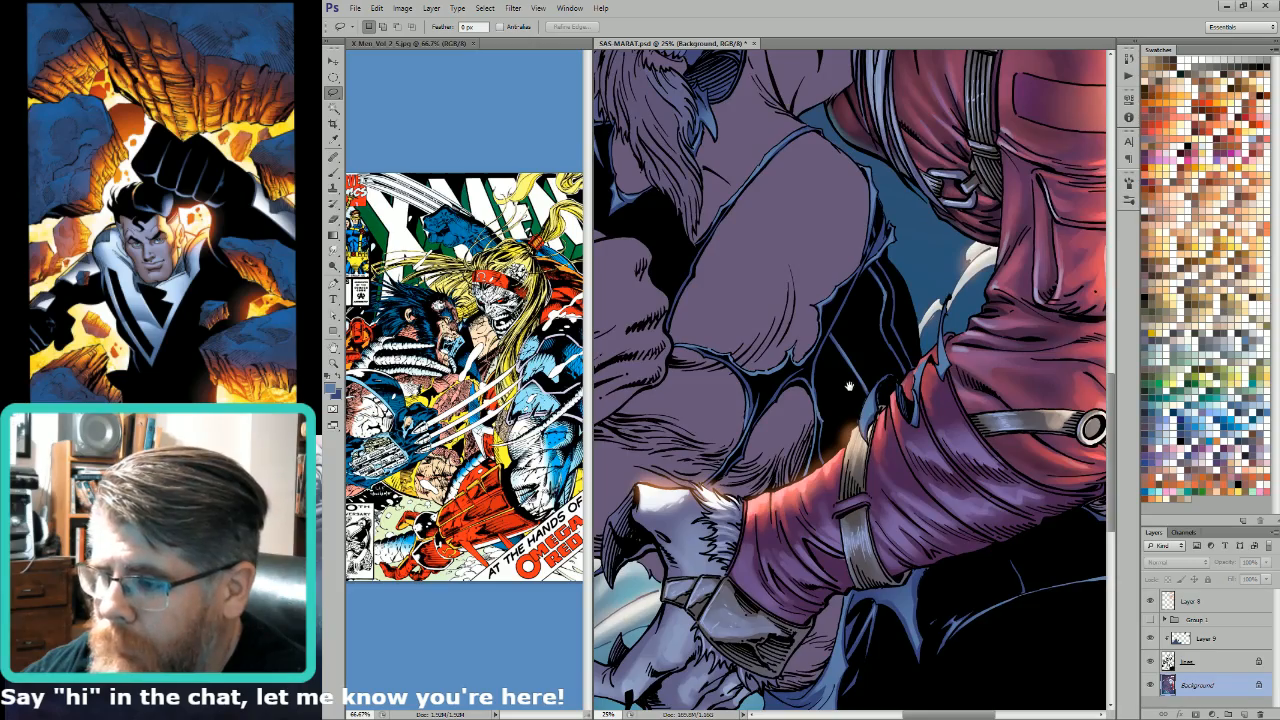
left_click_drag(849, 389, 903, 461)
mouse_move(863, 399)
left_mouse_down()
mouse_move(917, 470)
mouse_move(895, 430)
mouse_move(866, 439)
left_mouse_up()
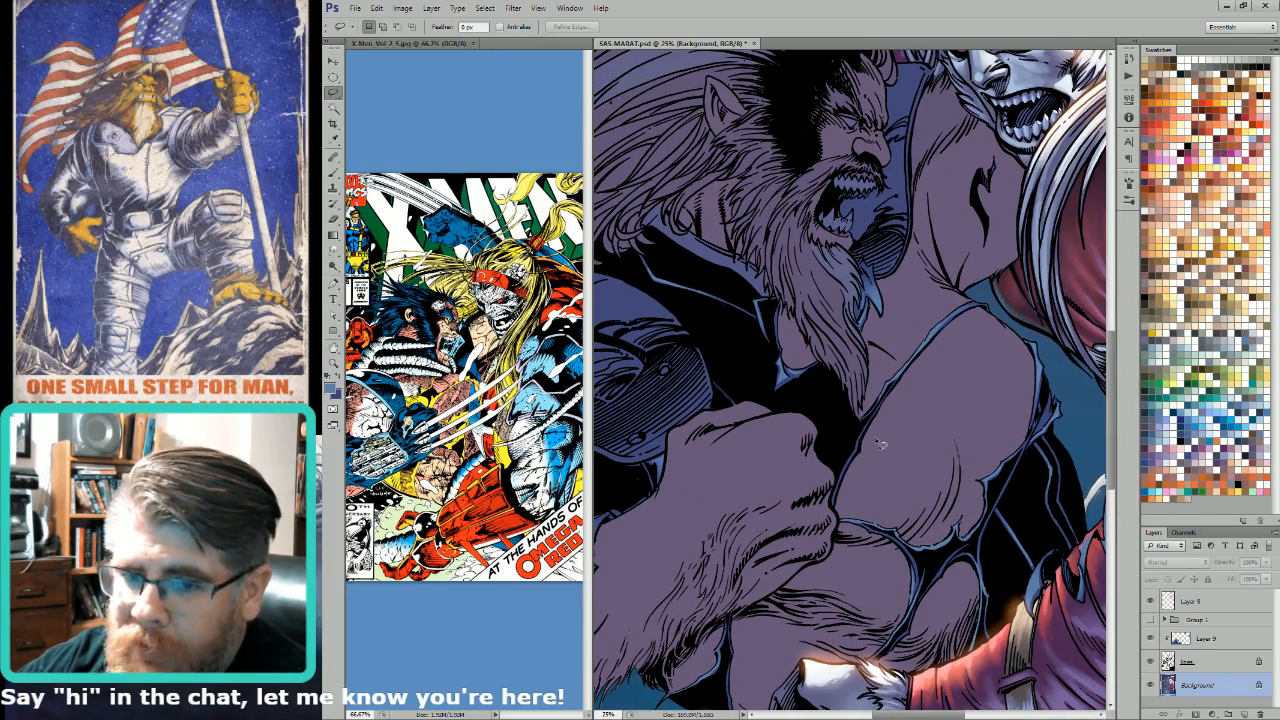
mouse_move(897, 395)
left_mouse_down()
mouse_move(842, 490)
mouse_move(917, 406)
mouse_move(942, 355)
left_mouse_up()
key("g")
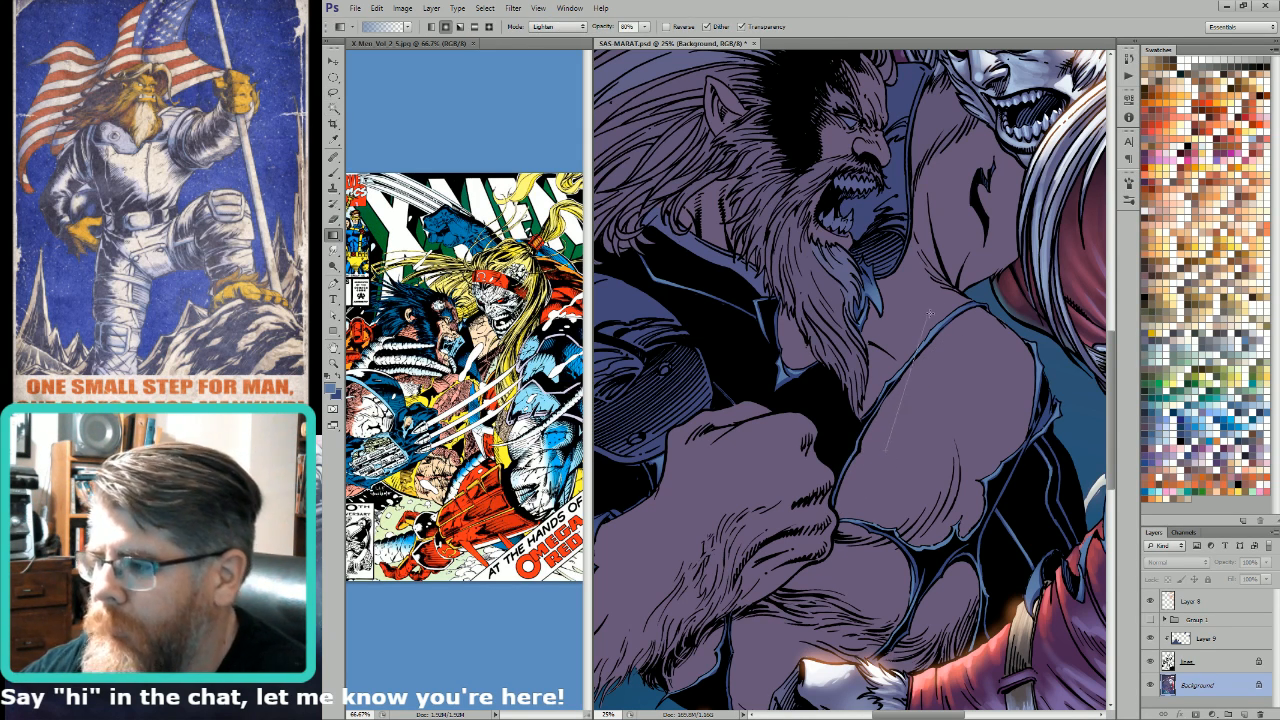
Step: Lasso the small pointed blue collar scrap beside the beard, exclude unwanted areas with the Magic Wand and lighten it with a gradient
key("l")
left_click_drag(890, 241, 931, 349)
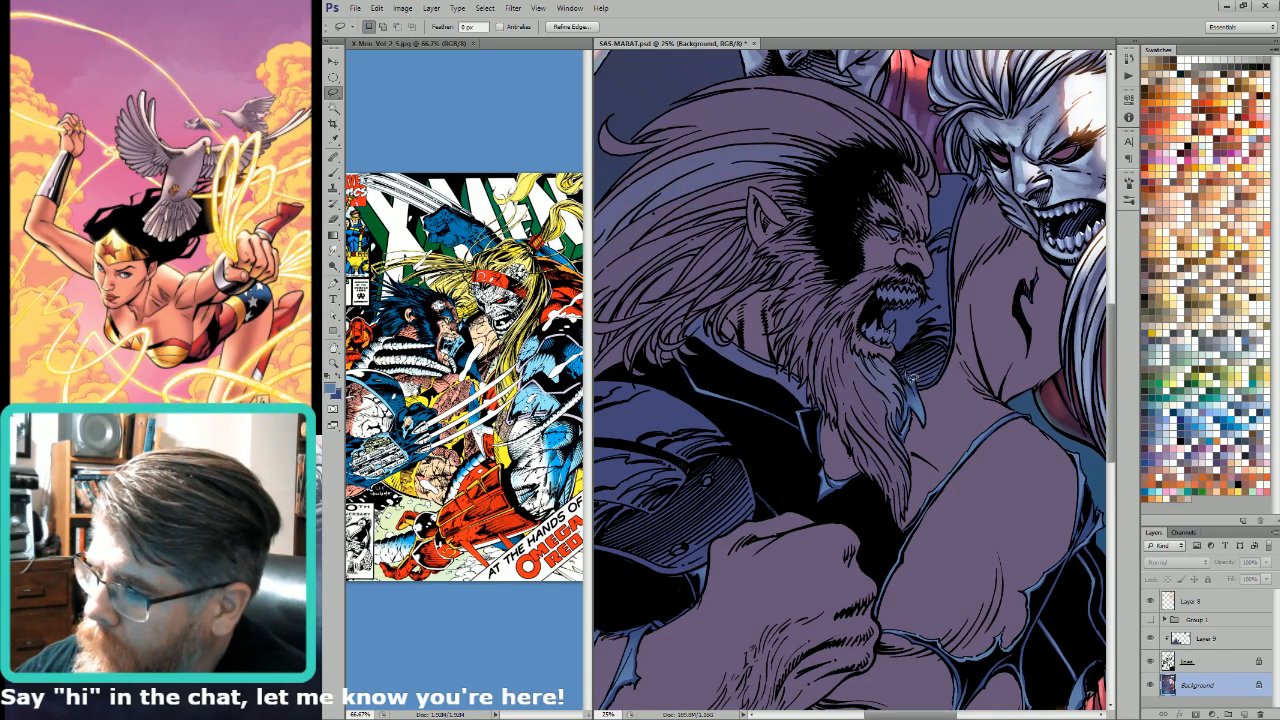
key("w")
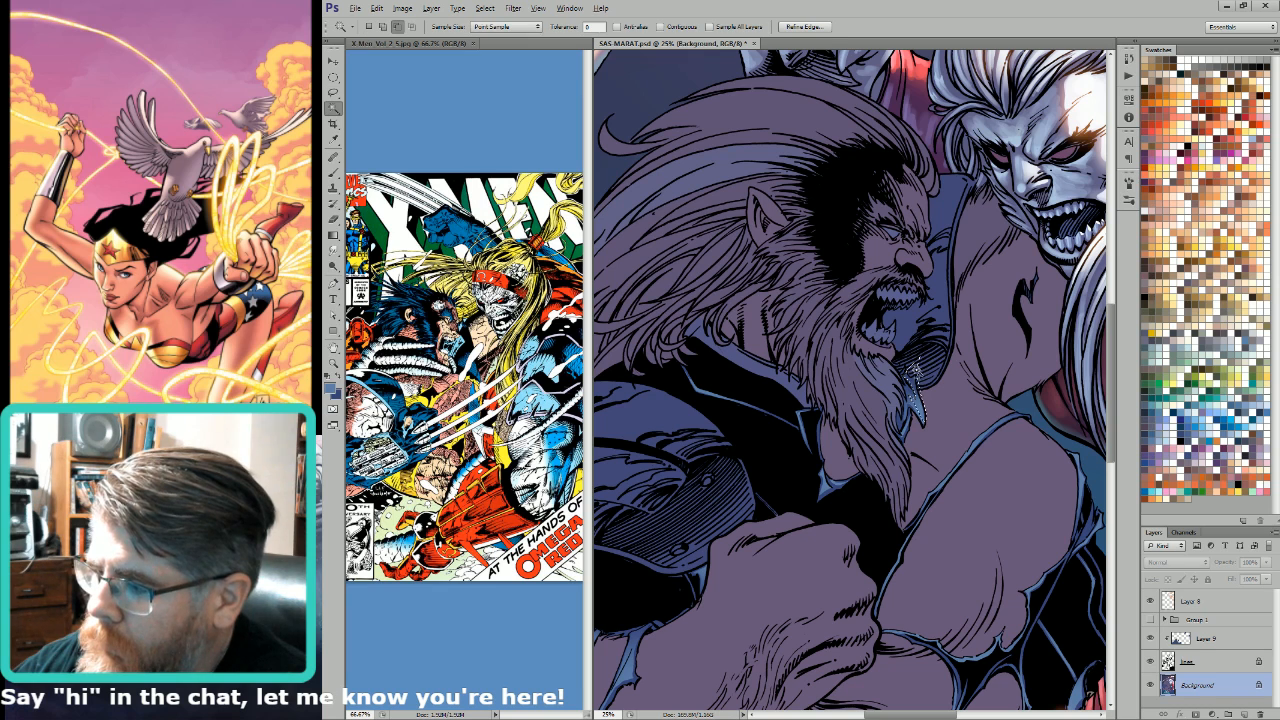
key("g")
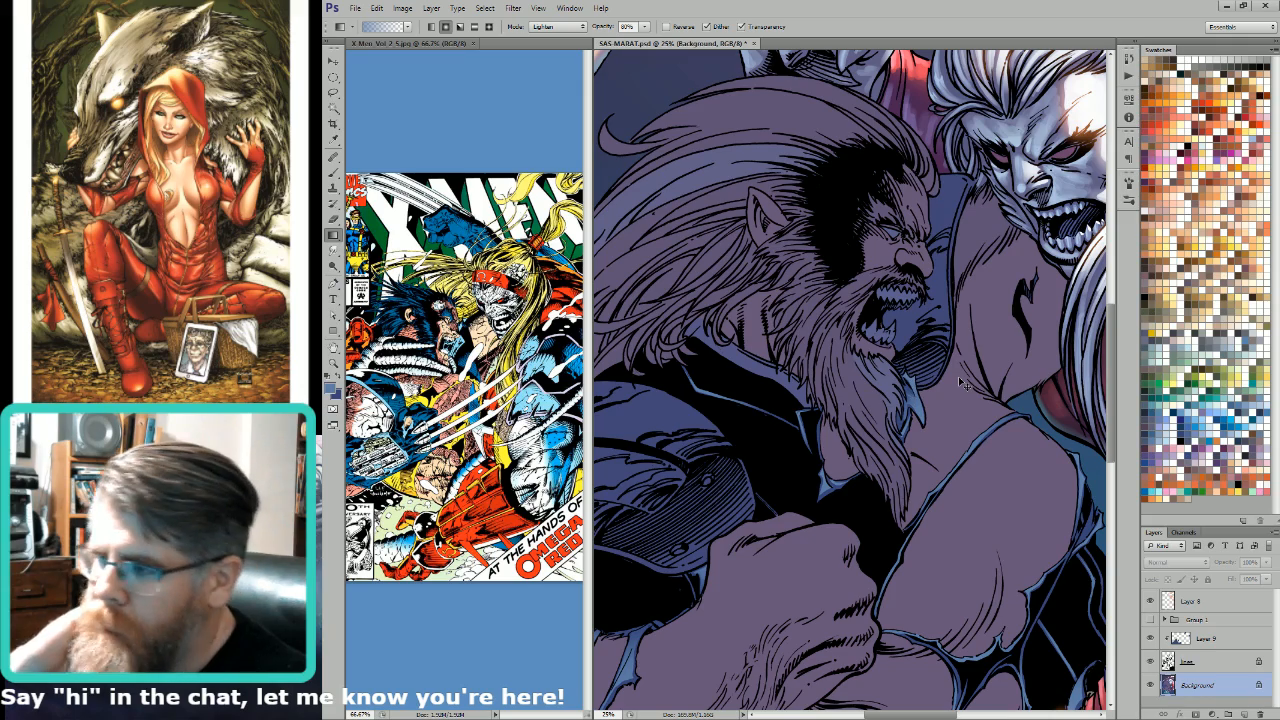
Step: Lasso the torn blue strip hanging from the sleeve over the raised forearm and lighten it with a light blue gradient
key("l")
left_click_drag(854, 392, 922, 404)
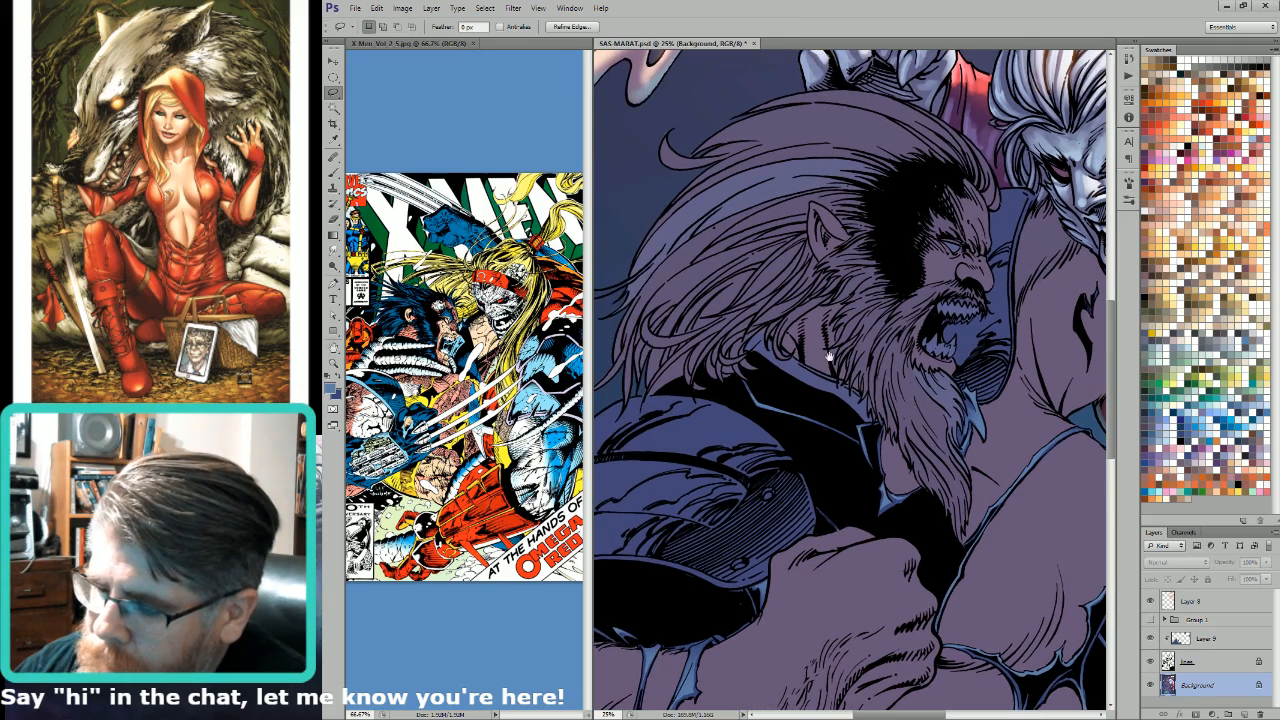
left_click_drag(806, 510, 1018, 252)
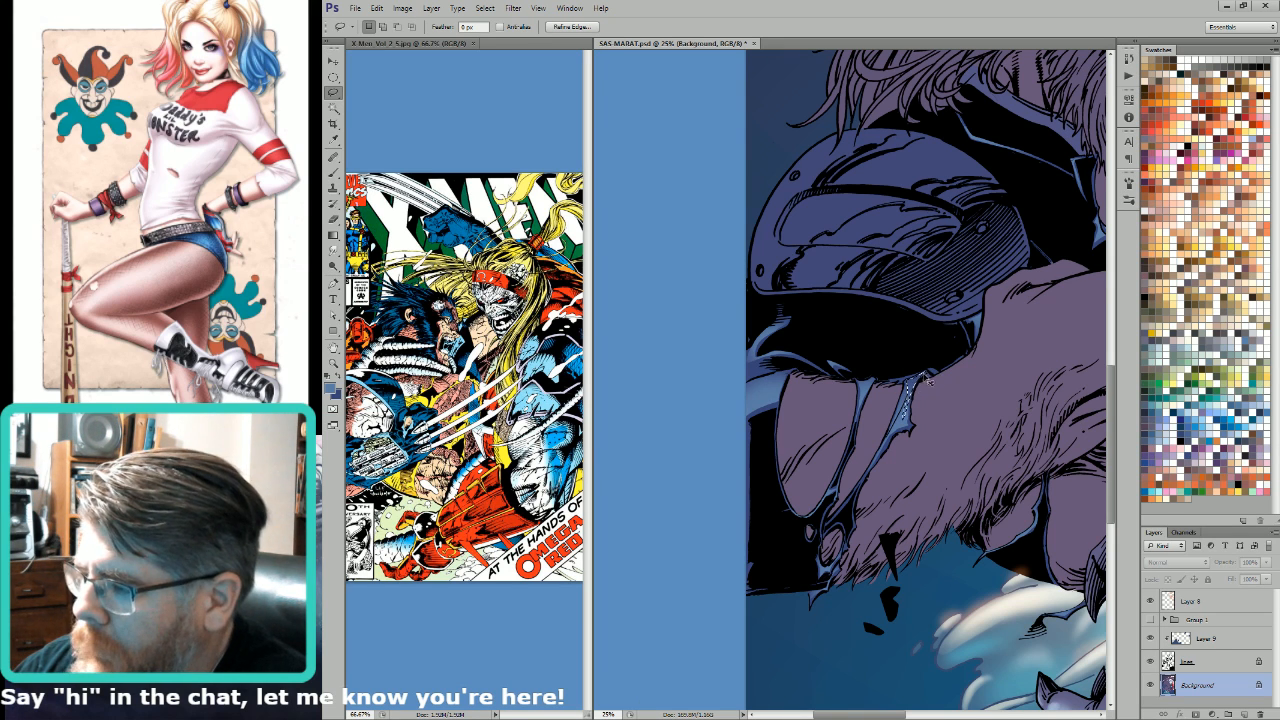
key("g")
Step: Deselect, then lasso the blue sleeve fold below the shoulder armour at the page edge and lighten it with a light blue gradient
key("l")
left_click_drag(891, 367, 927, 381)
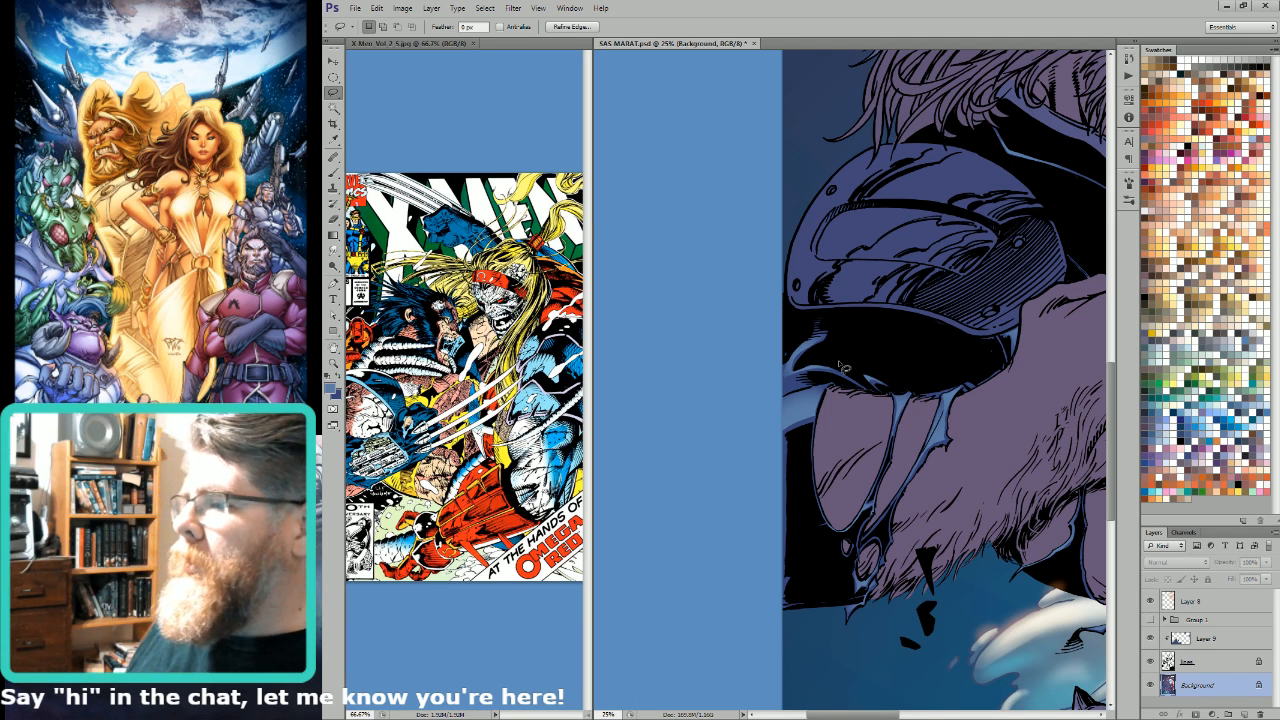
left_click(843, 368)
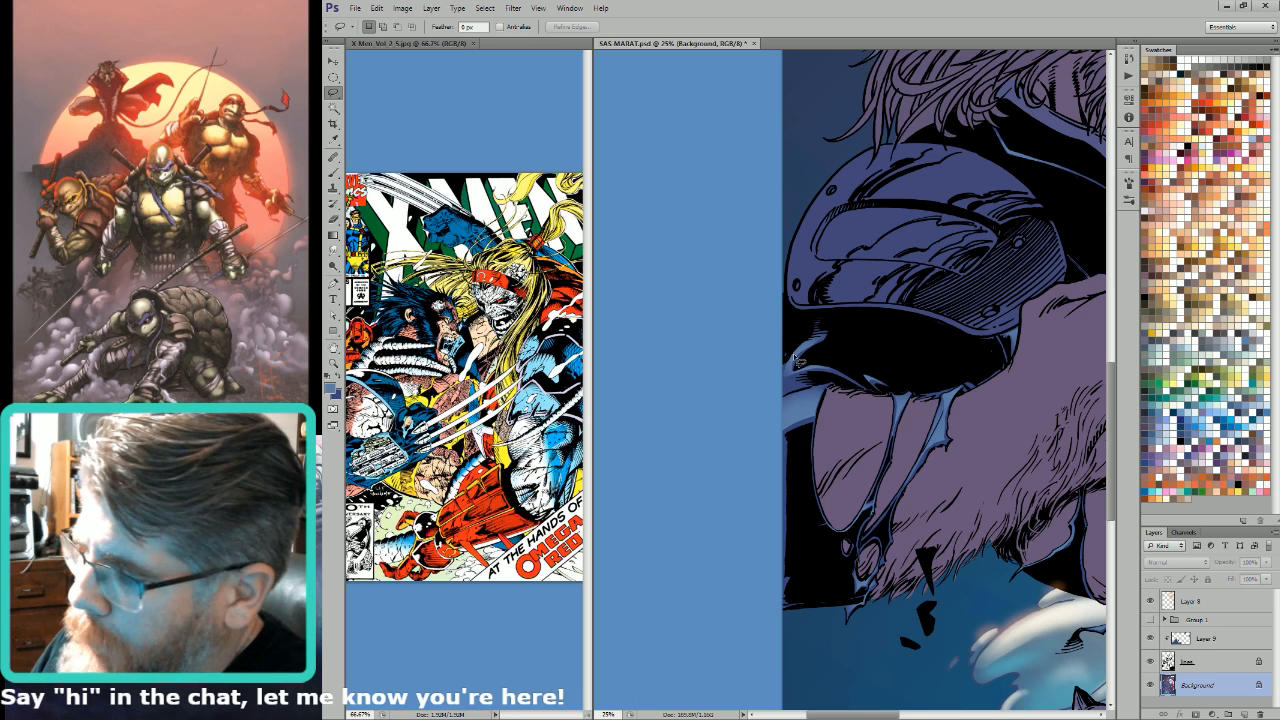
key("g")
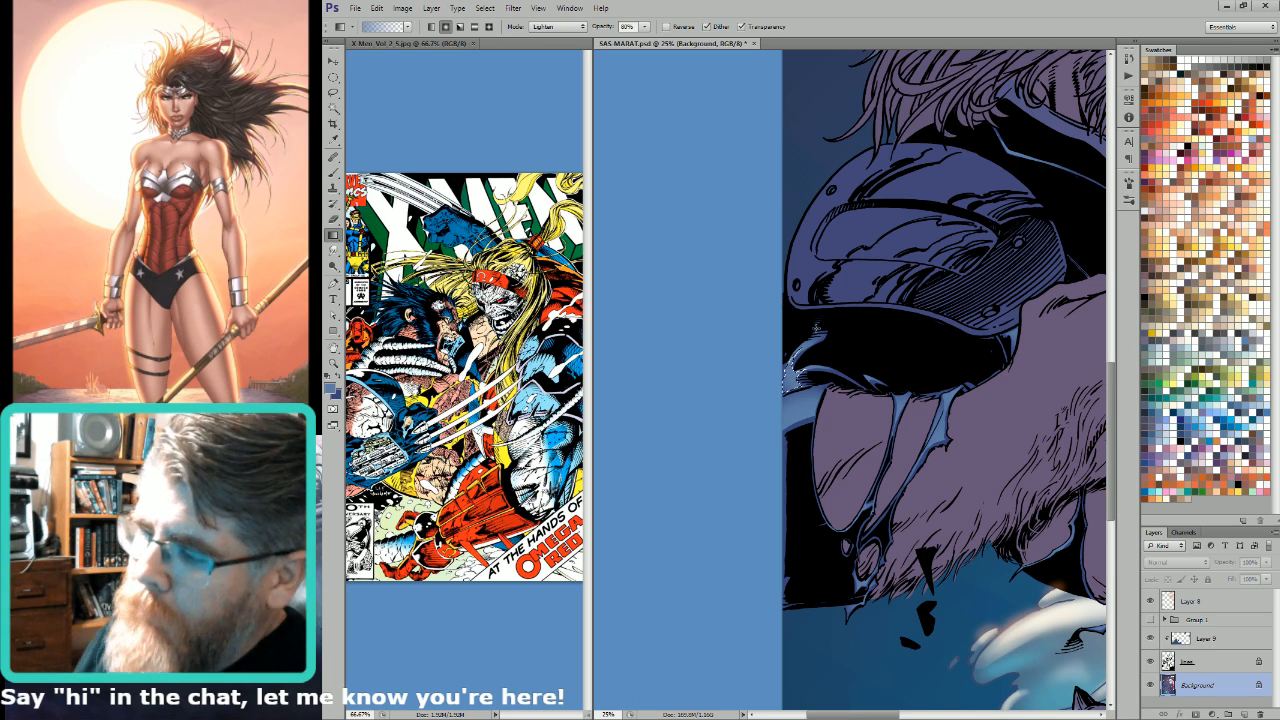
key("ctrl+minus")
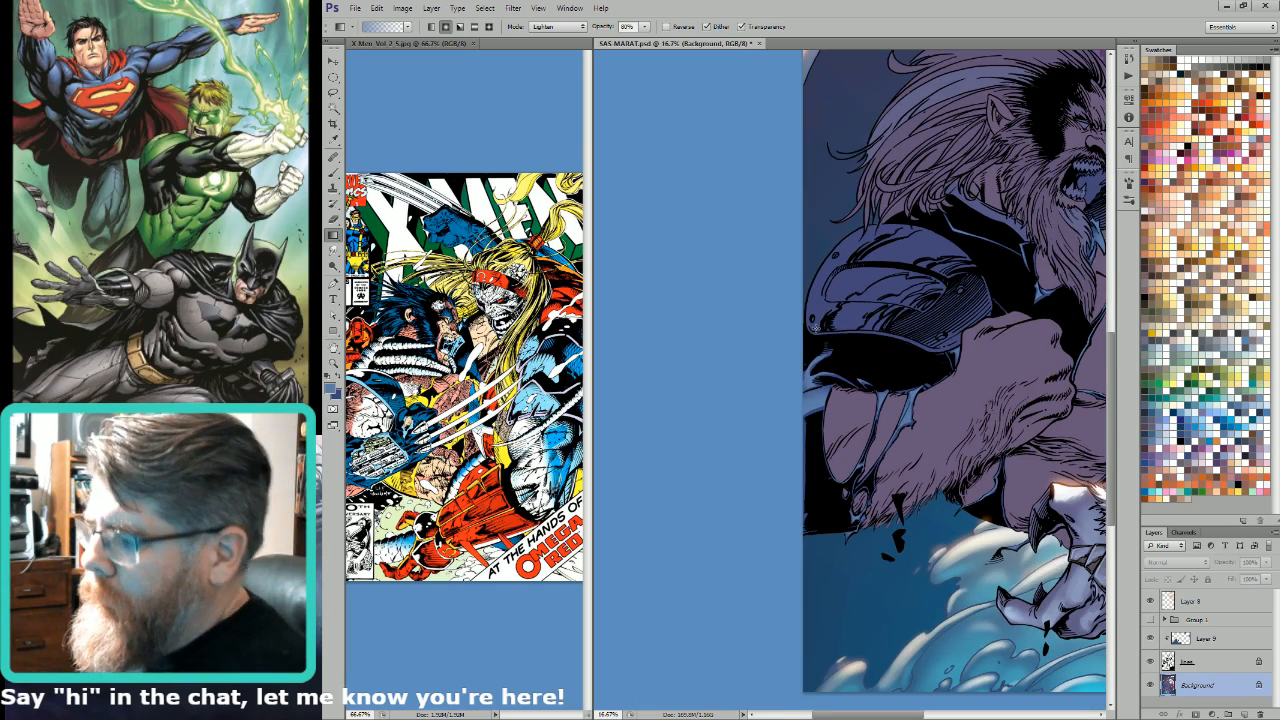
left_click_drag(1030, 527, 895, 539)
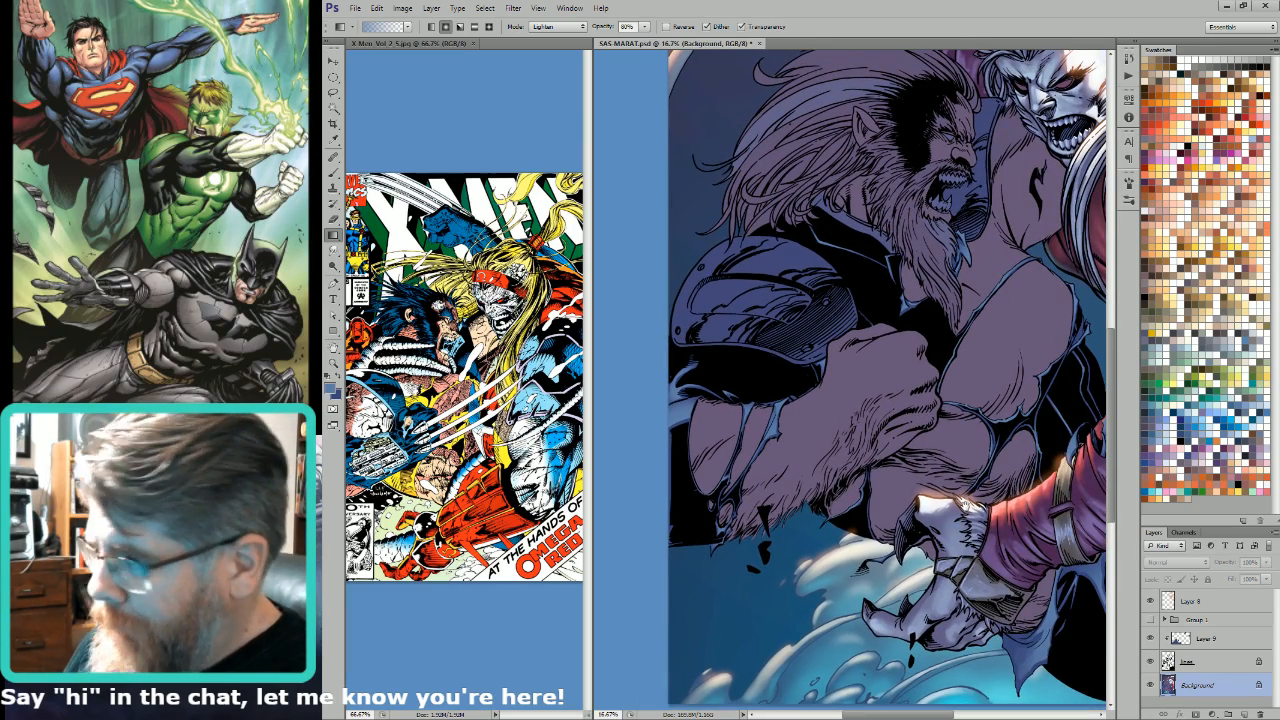
left_click_drag(1022, 470, 913, 535)
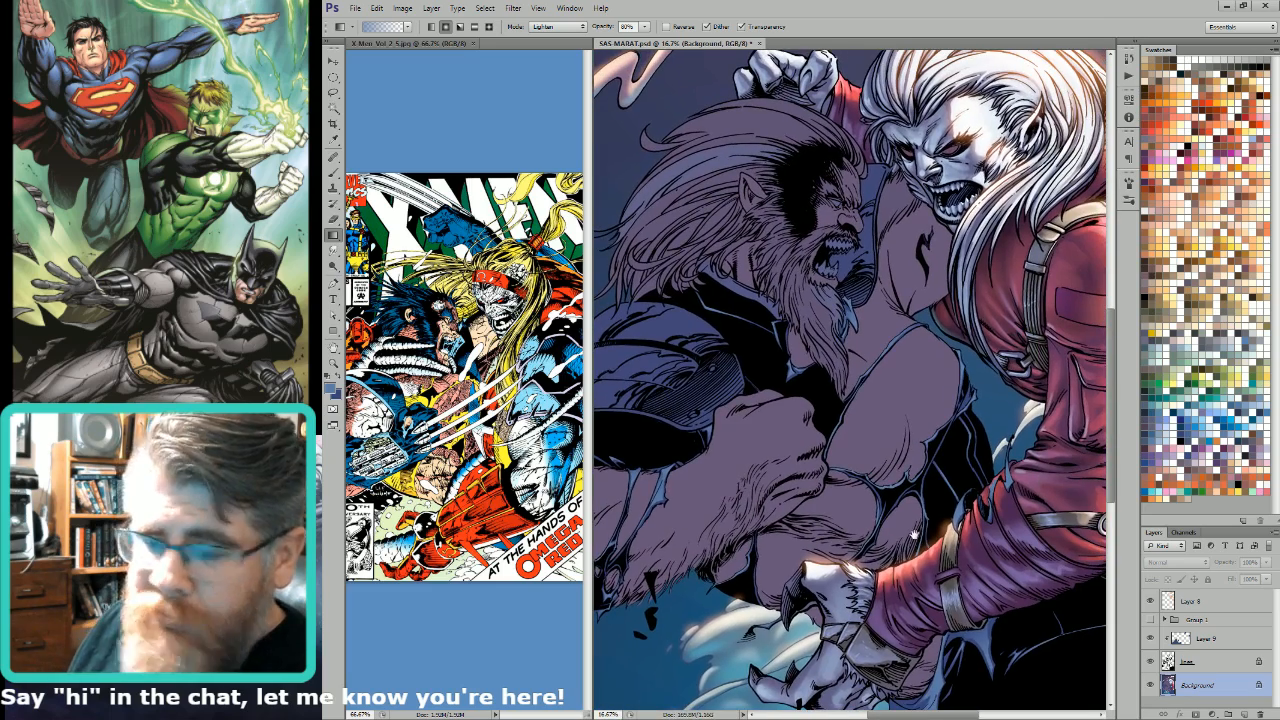
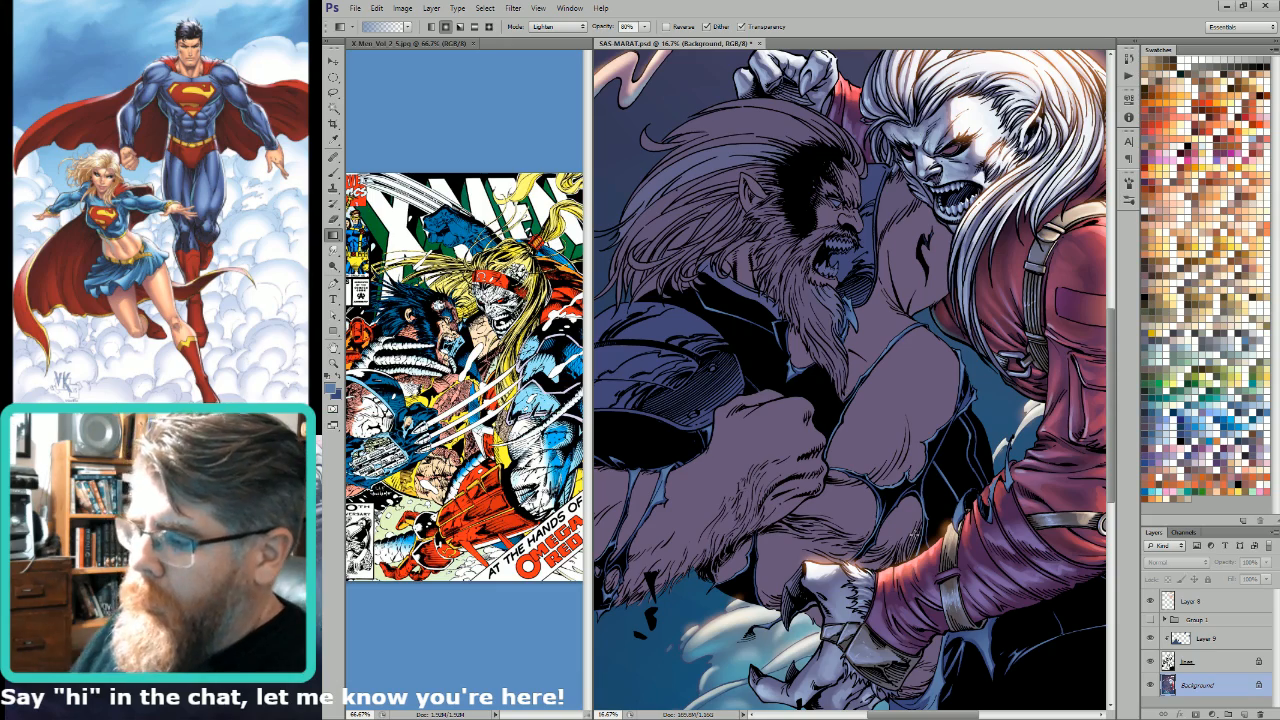
Step: Examine the torn blue suit edges and dark seams across the chest, shoulder and sleeve of the bearded figure
scroll(960, 550, "up", 3)
key("l")
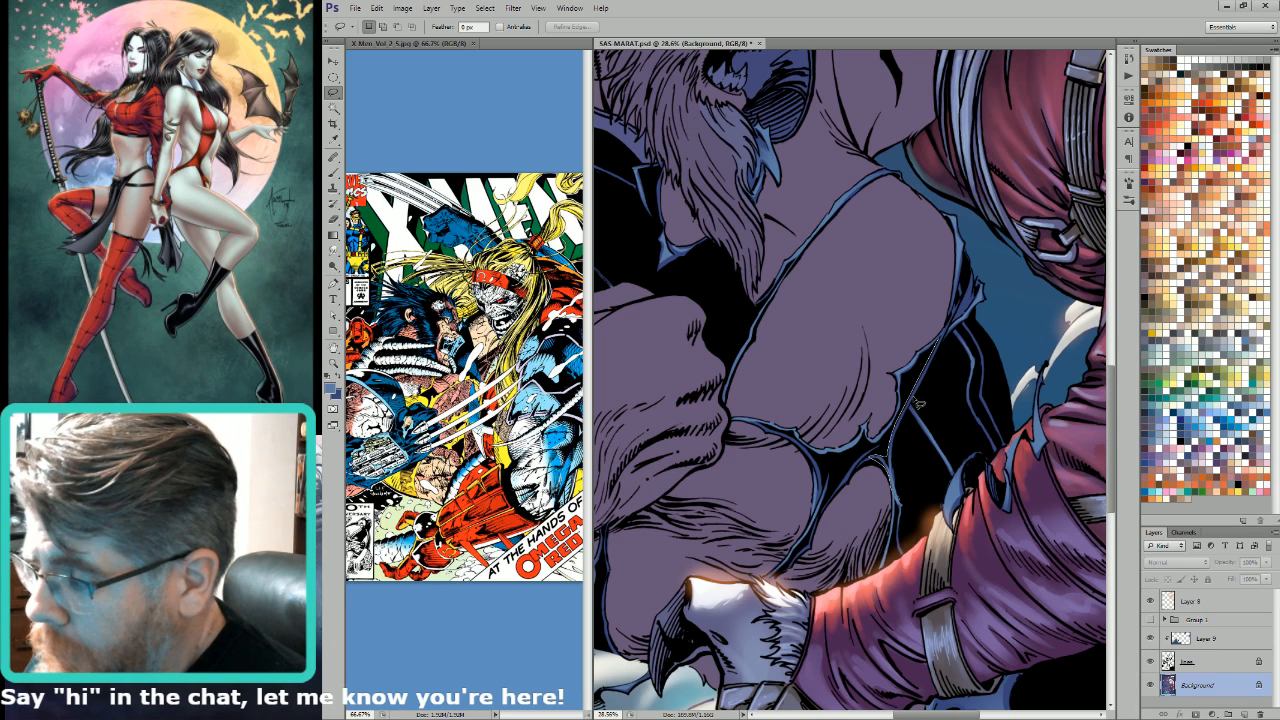
key("g")
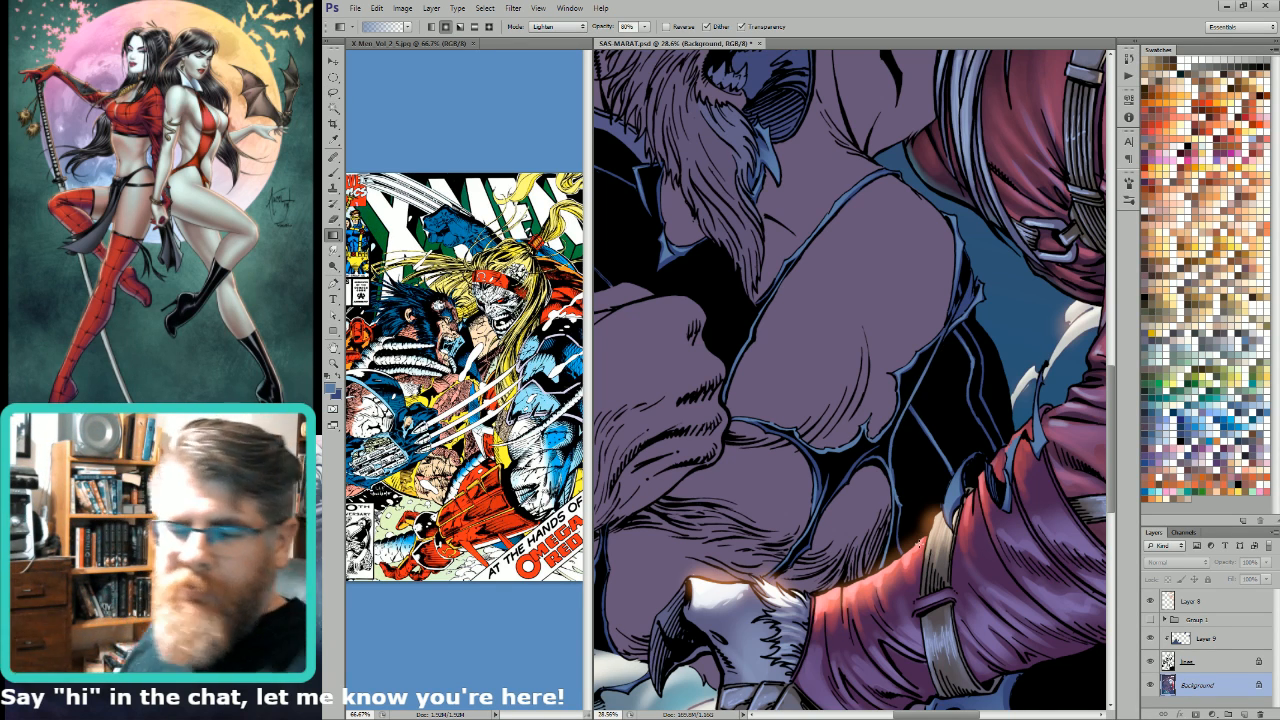
key("ctrl+minus")
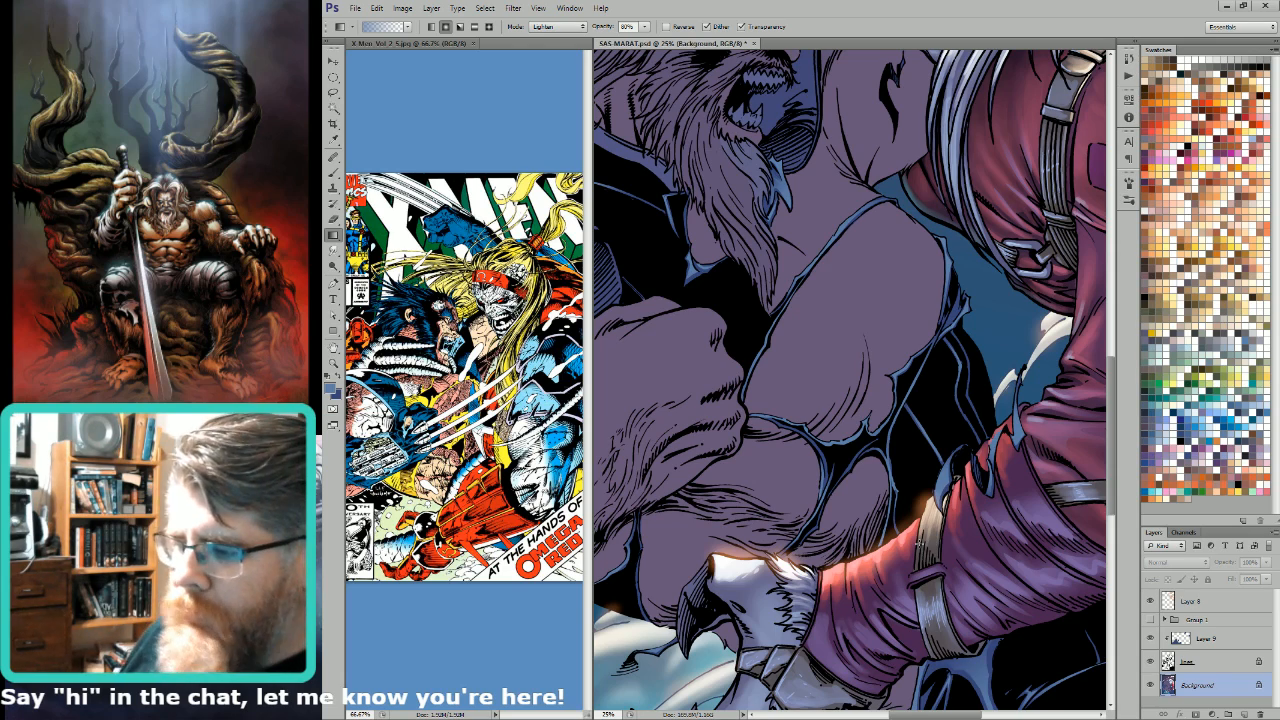
key("ctrl+minus")
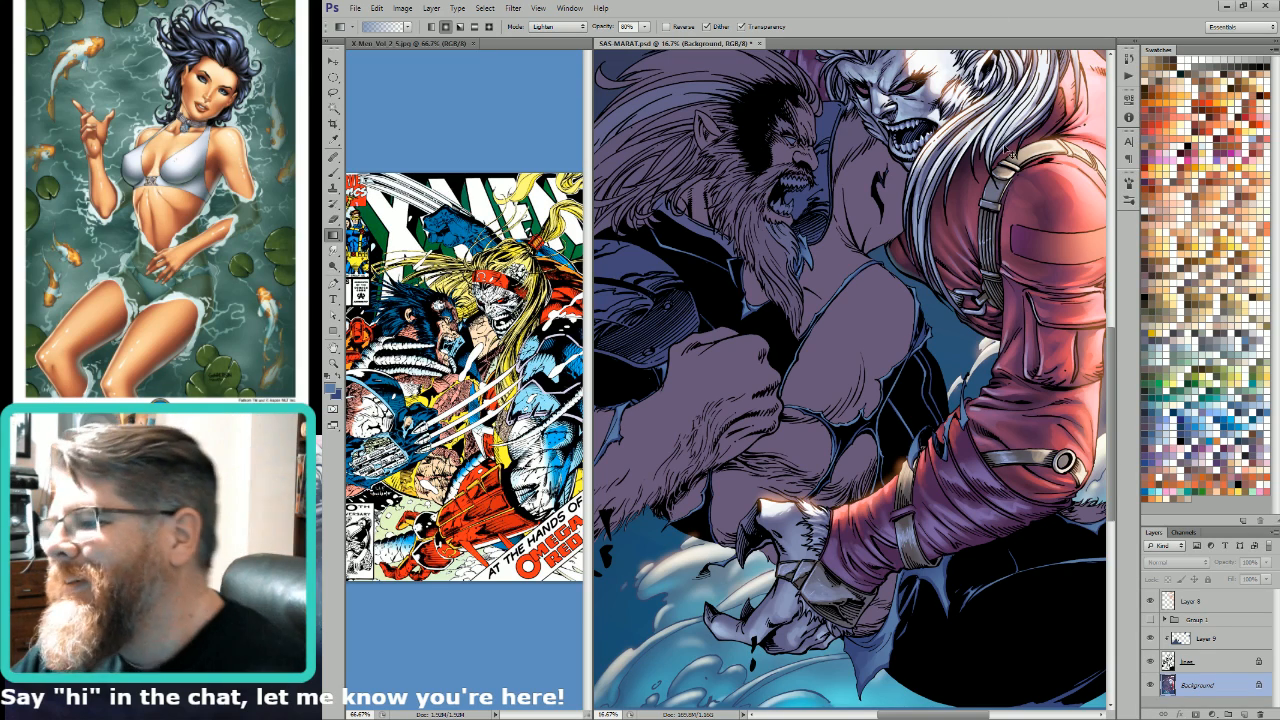
key("l")
mouse_move(865, 146)
left_mouse_down()
mouse_move(902, 282)
mouse_move(938, 340)
left_mouse_up()
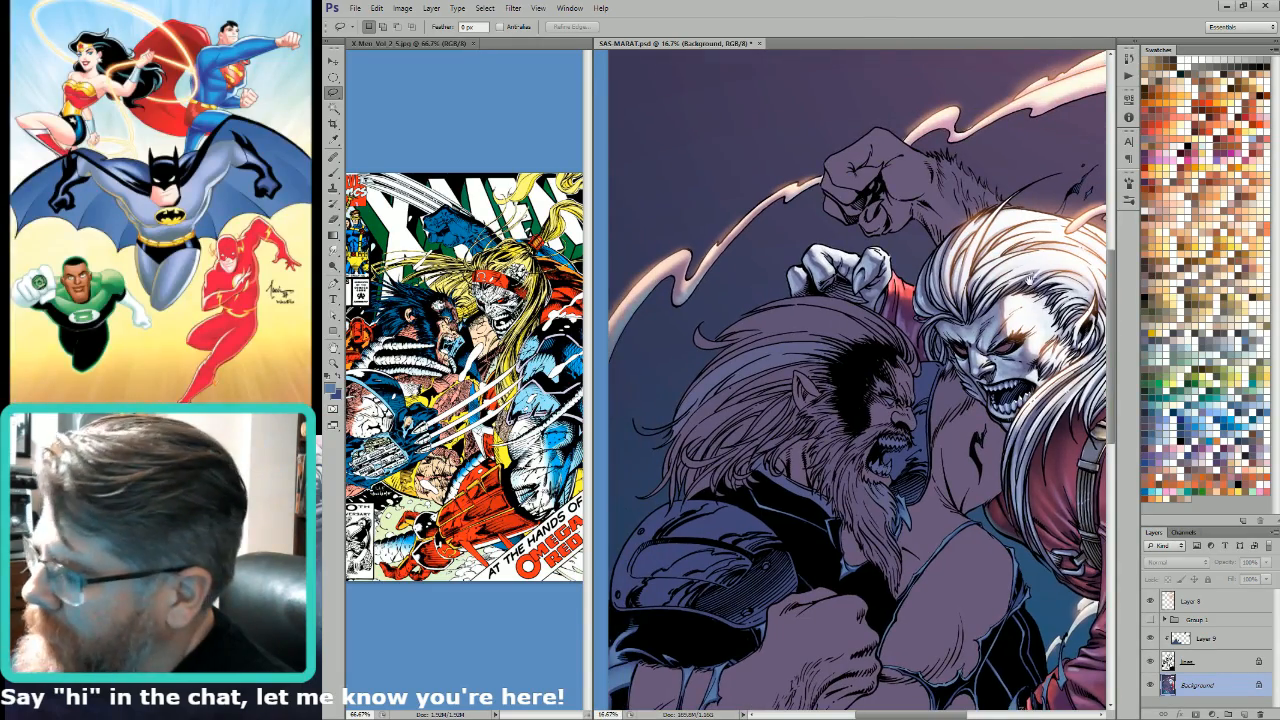
left_click_drag(1070, 438, 883, 270)
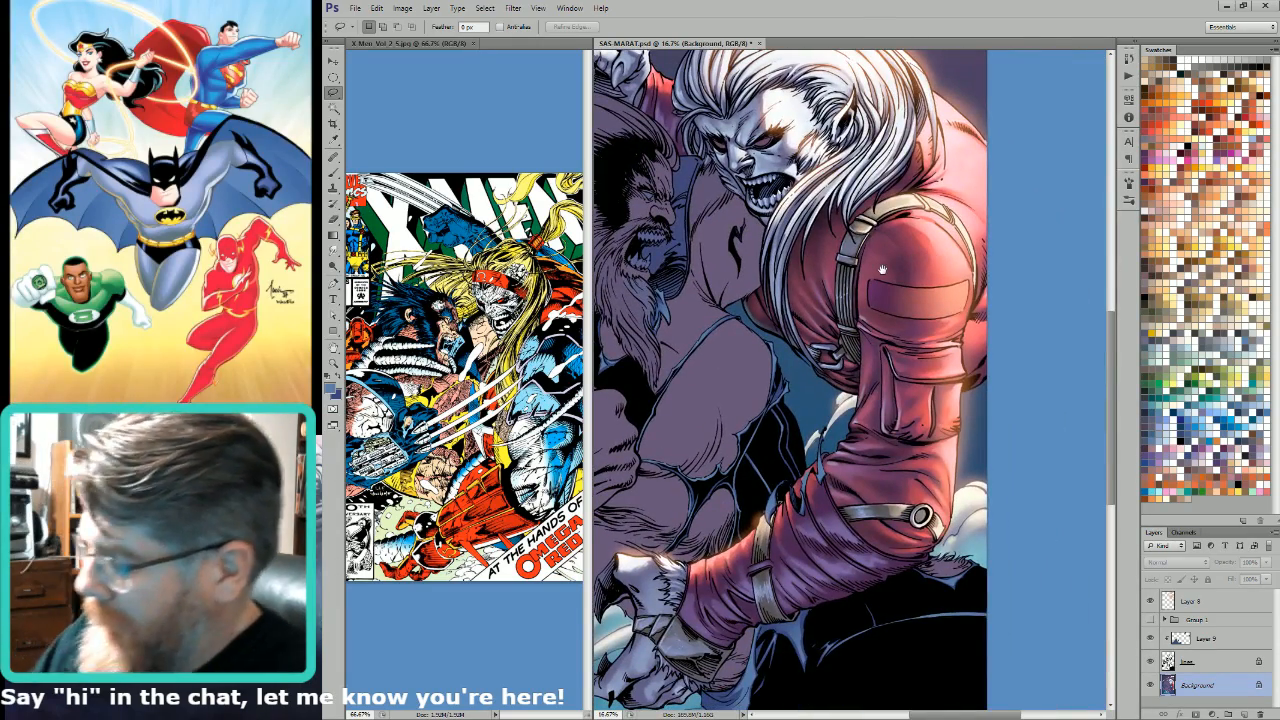
mouse_move(742, 385)
left_mouse_down()
mouse_move(806, 377)
mouse_move(895, 395)
left_mouse_up()
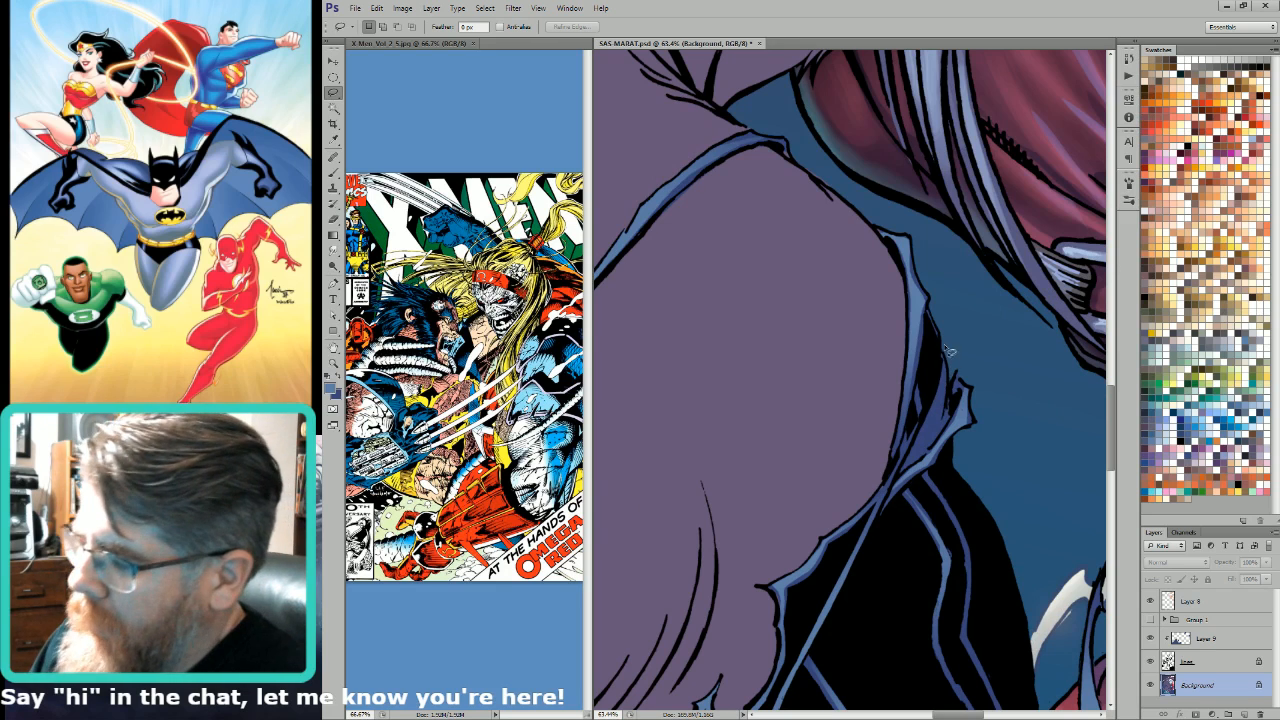
Step: Lasso the blue gap inside the torn suit flap behind the chest, refine it with the Magic Wand and fill it with the purple skin colour
mouse_move(944, 350)
left_mouse_down()
mouse_move(899, 482)
mouse_move(952, 426)
mouse_move(953, 362)
left_mouse_up()
key("w")
left_click(953, 362, "alt")
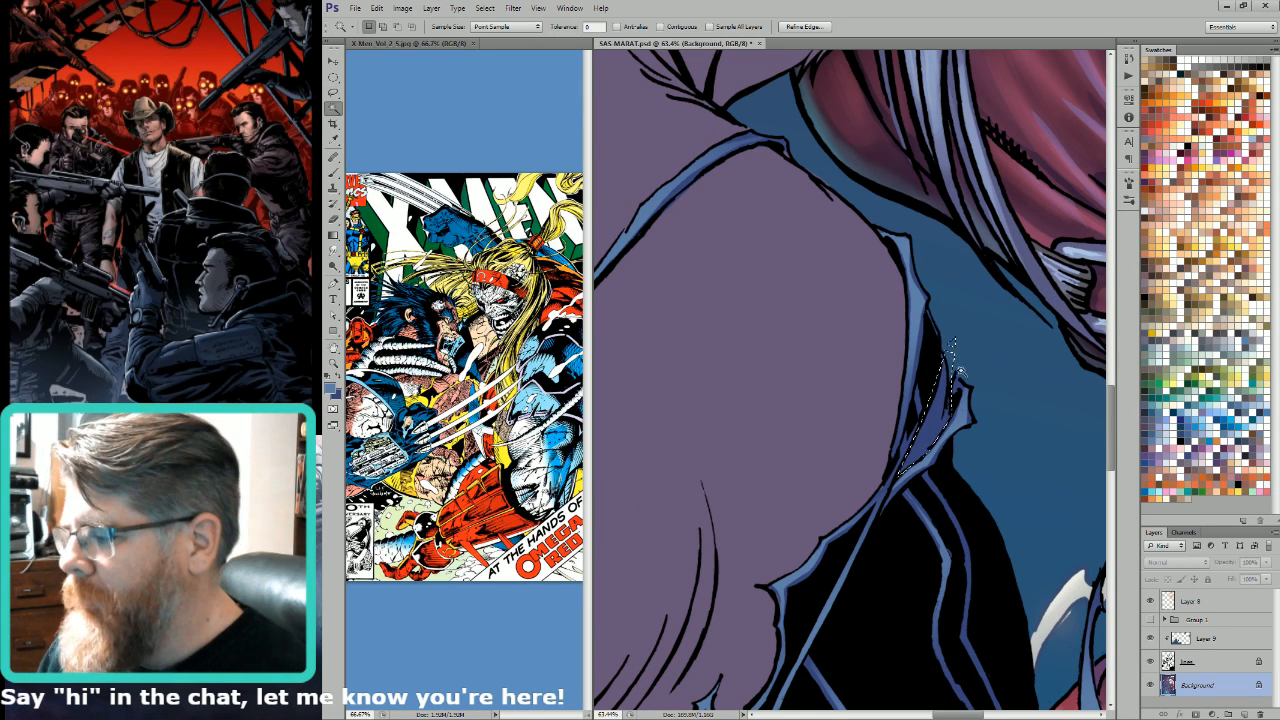
key("ctrl+6")
left_click(946, 400, "alt+shift")
key("ctrl+2")
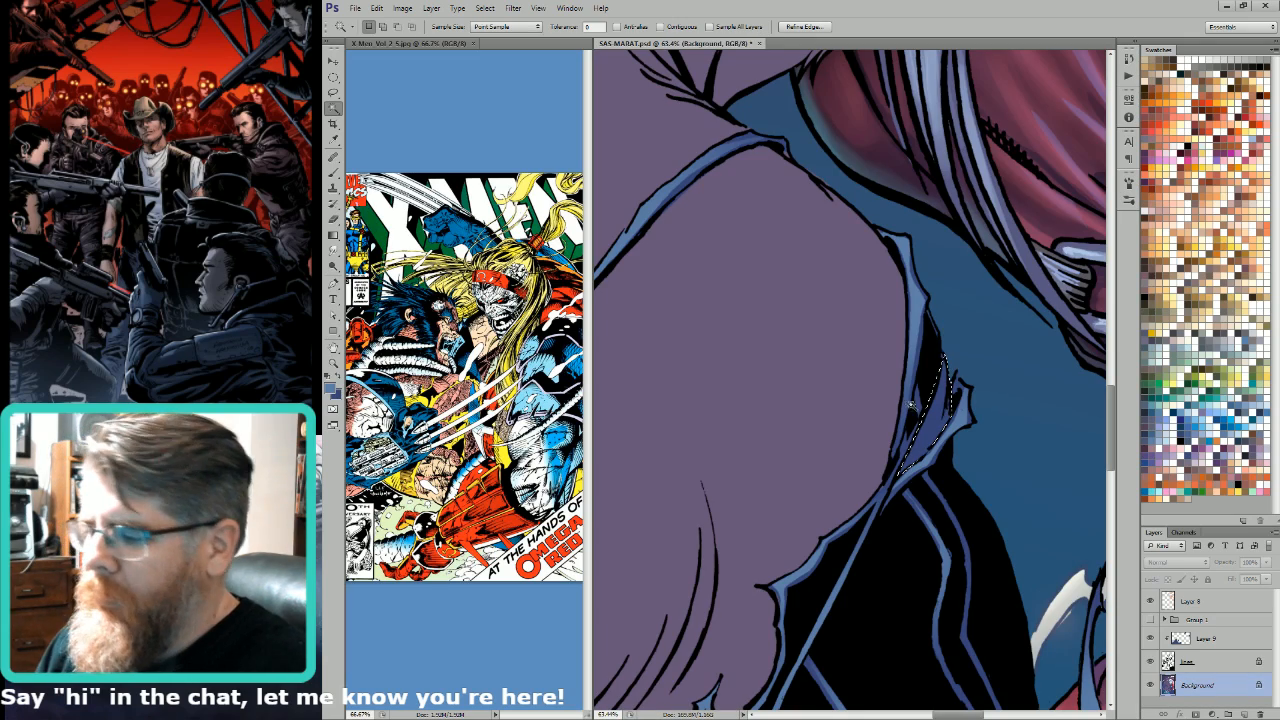
key("i")
left_click(886, 400)
key("alt+BackSpace")
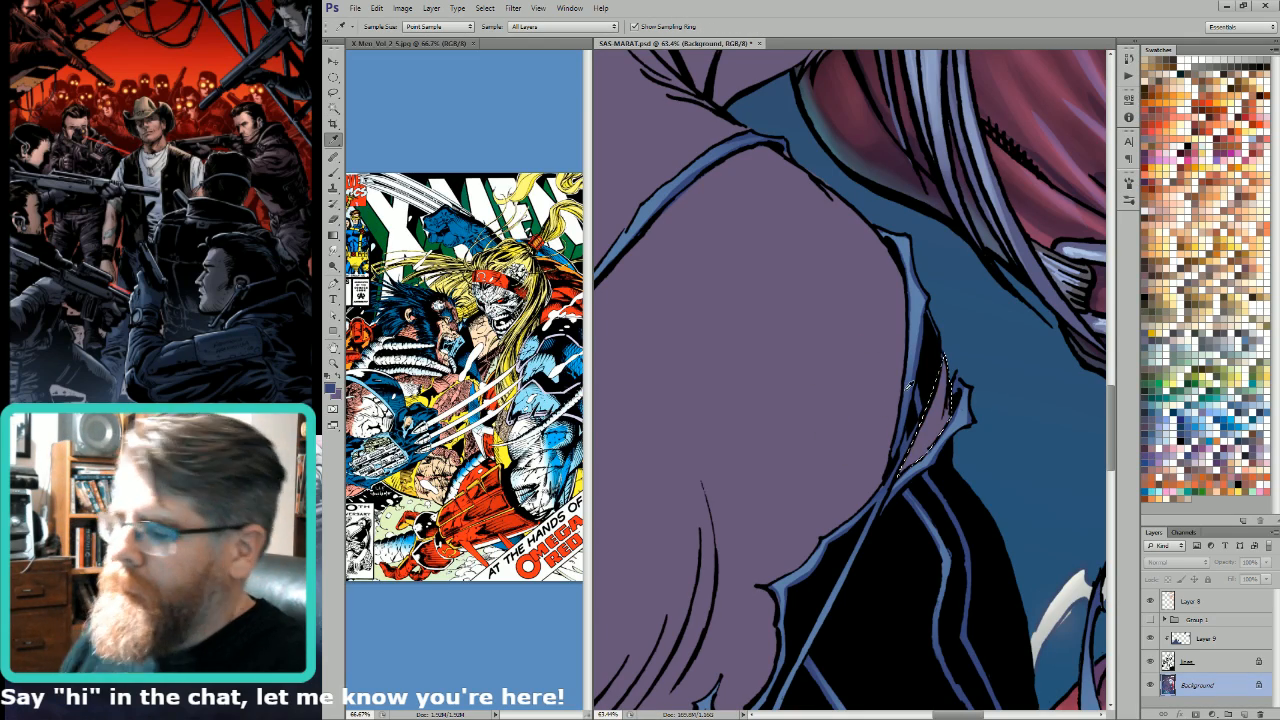
Step: Sample the purple skin colour and lasso the small sliver at the tip of the torn suit edge on the shoulder
scroll(905, 393, "down", 3)
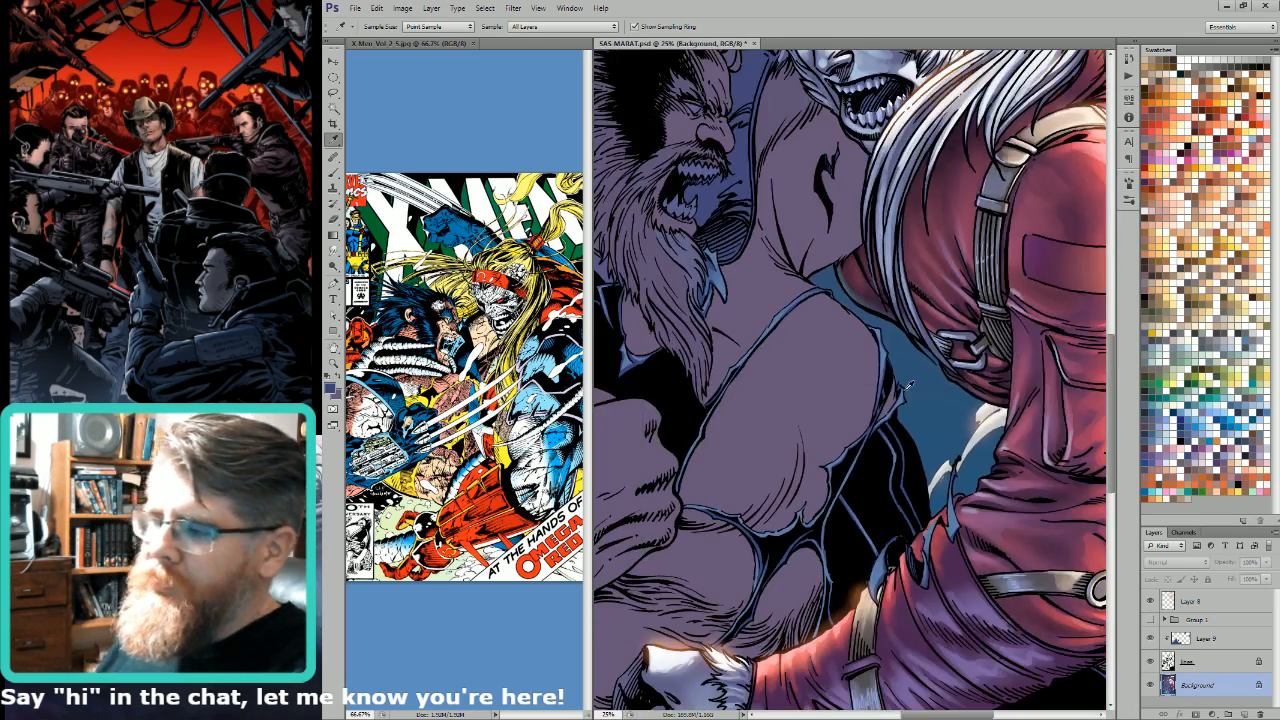
scroll(903, 390, "up", 4)
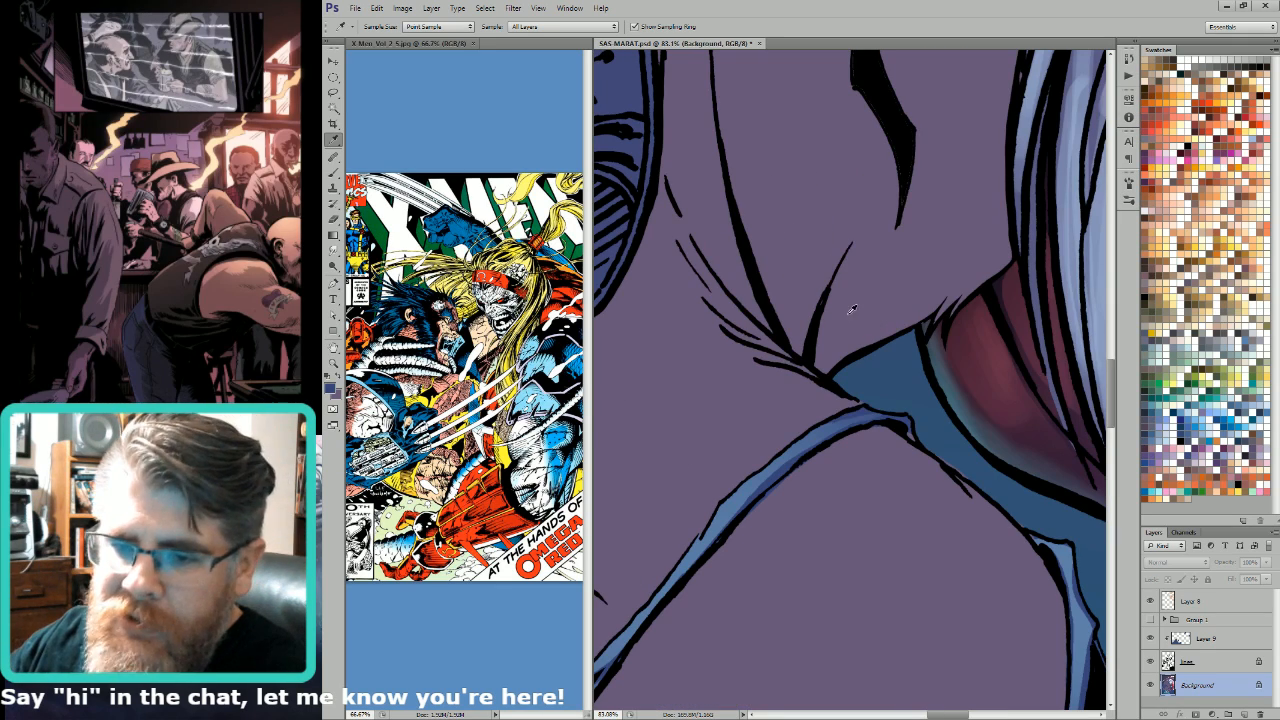
left_click(863, 345)
left_click(914, 424)
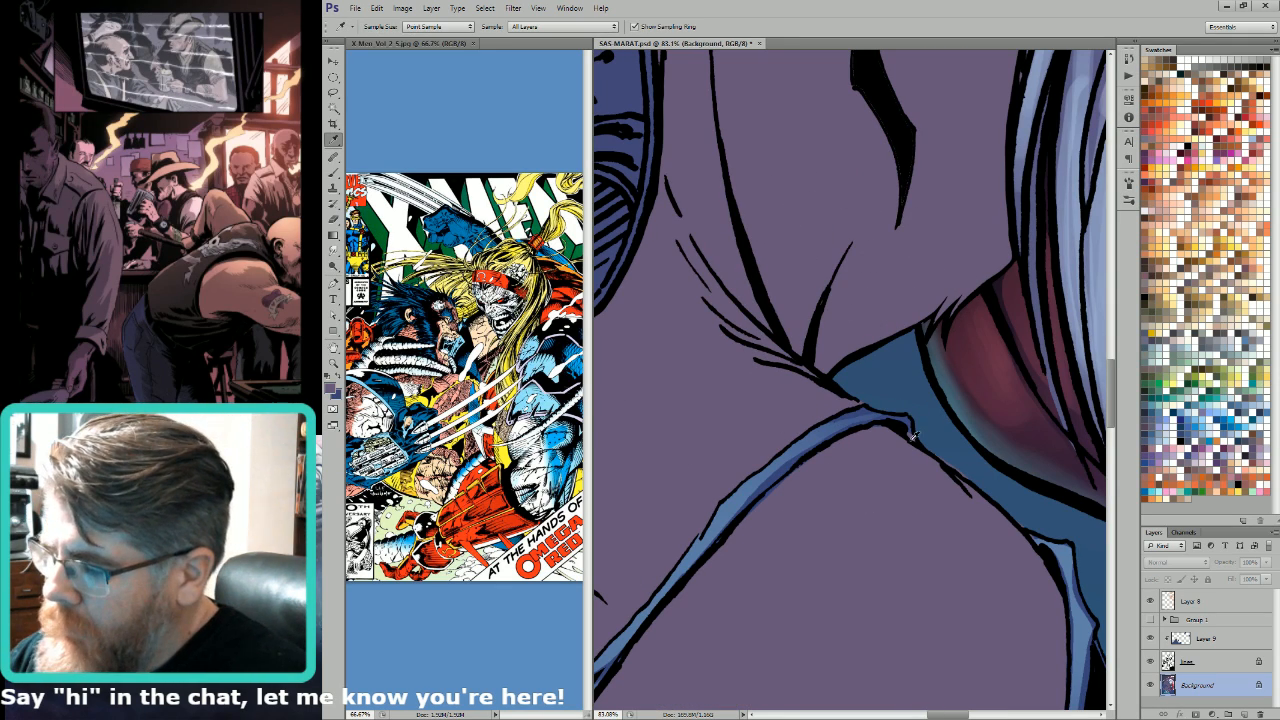
key("l")
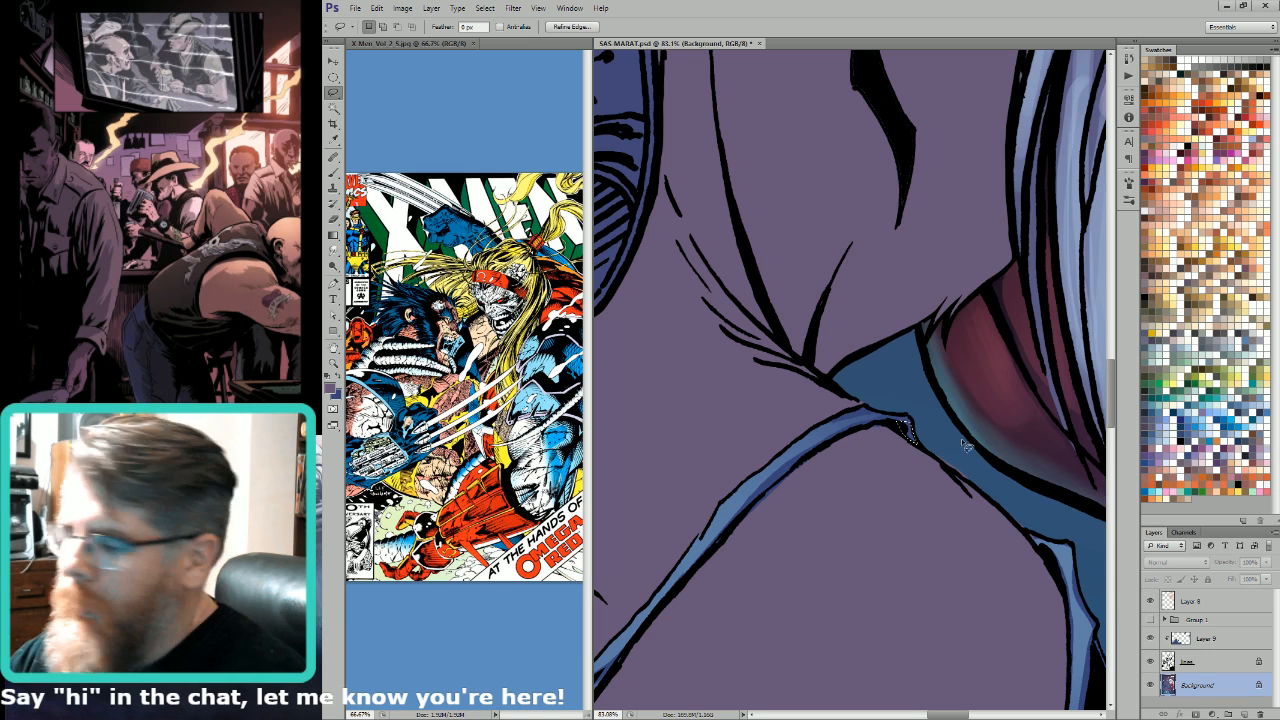
key("ctrl+d")
Step: Lasso the thin strip outside the shoulder outline and match it to the blue background in both the image and the Alpha 4 channel
mouse_move(923, 444)
left_mouse_down()
mouse_move(996, 505)
mouse_move(948, 451)
left_mouse_up()
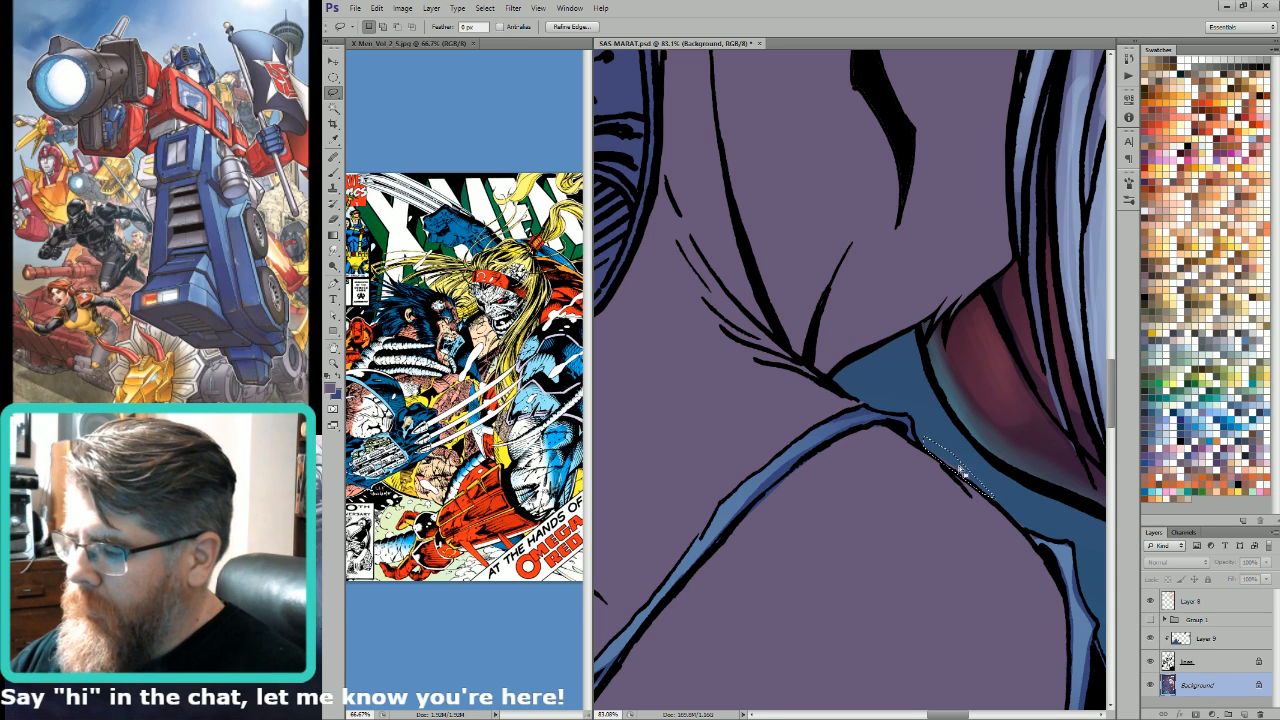
key("i")
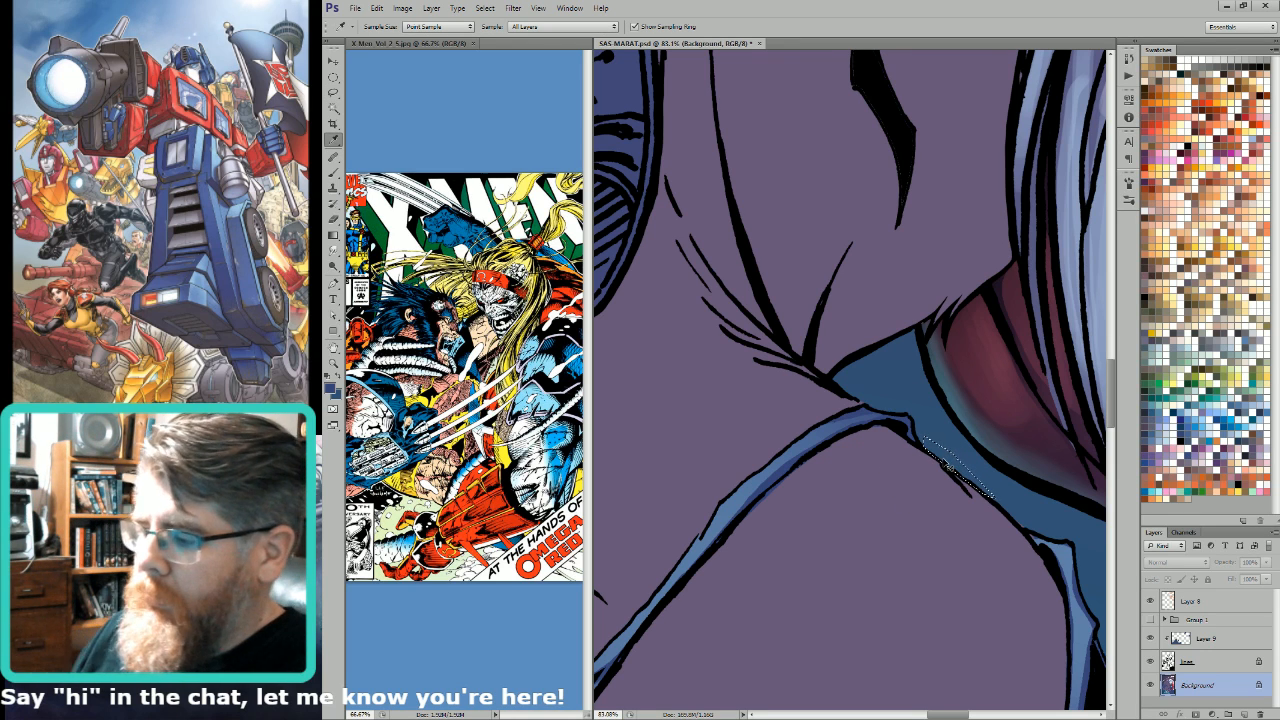
key("ctrl+d")
key("ctrl+h")
key("ctrl+9")
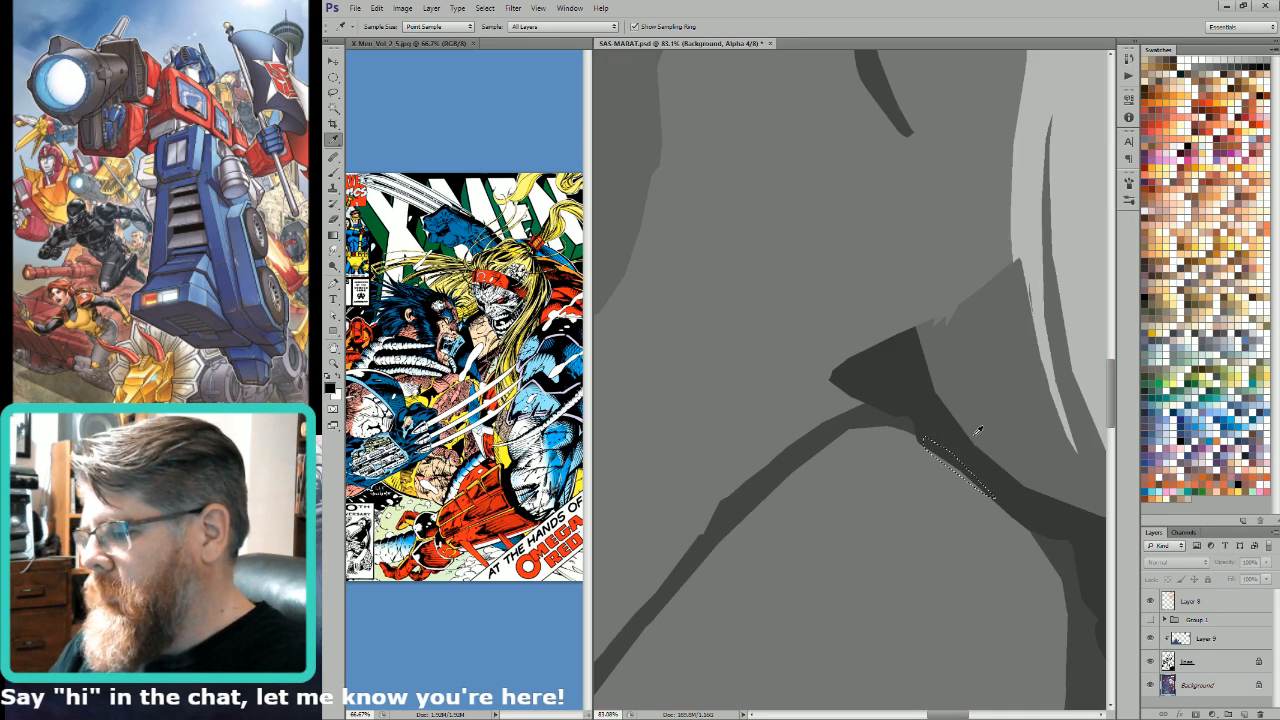
key("x")
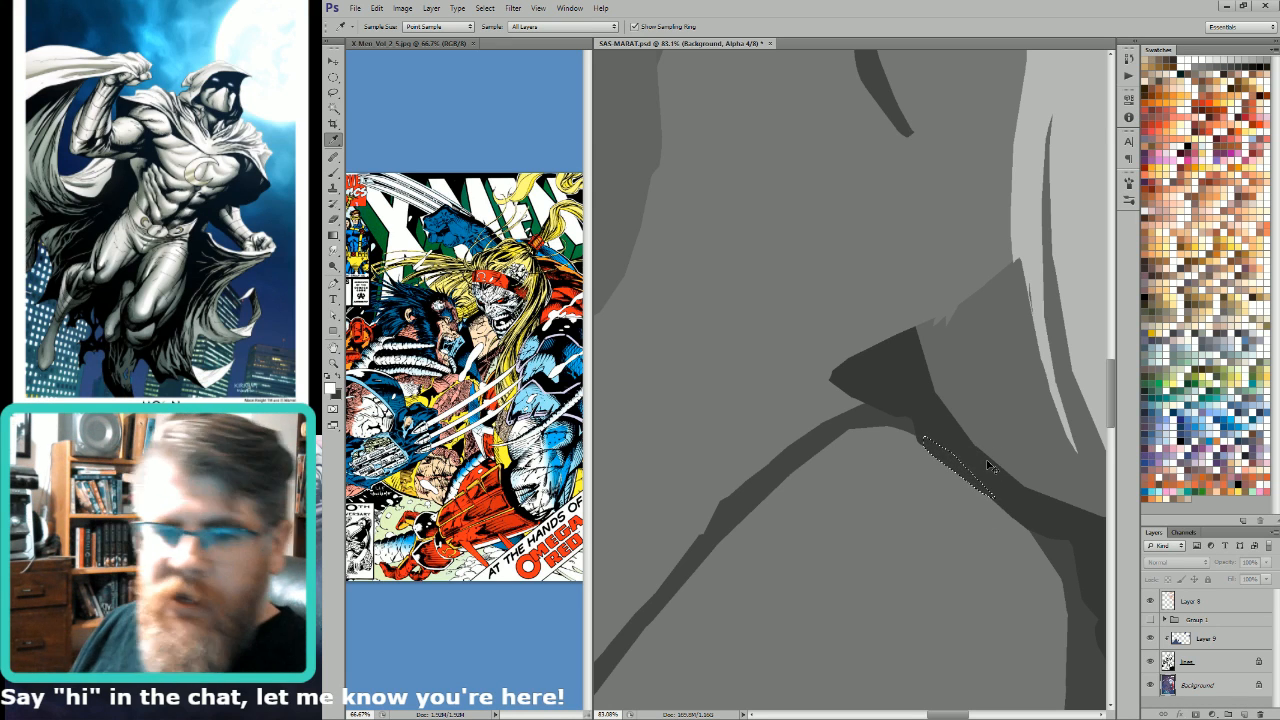
key("ctrl+2")
key("ctrl+2")
key("ctrl+d")
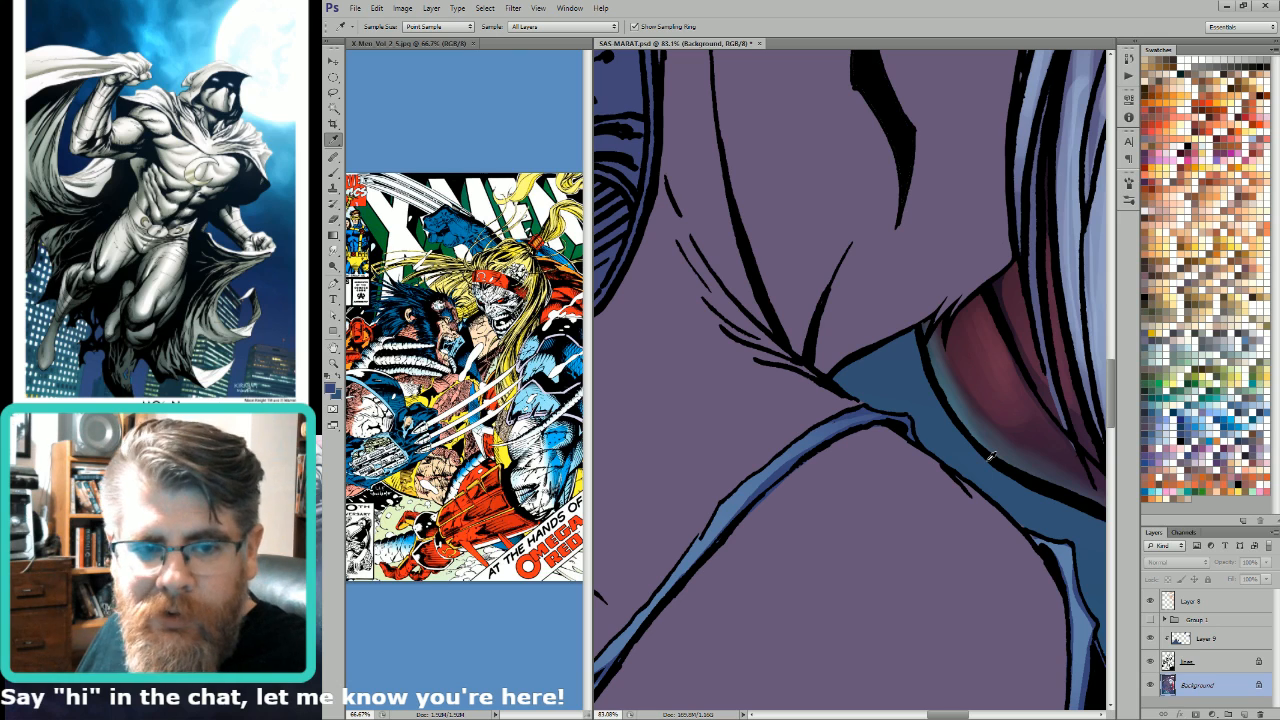
Step: Lasso the small gap above the next torn suit point and match it to the background in the image and the Alpha 4 channel
key("l")
mouse_move(1096, 560)
left_mouse_down()
mouse_move(997, 477)
mouse_move(978, 434)
left_mouse_up()
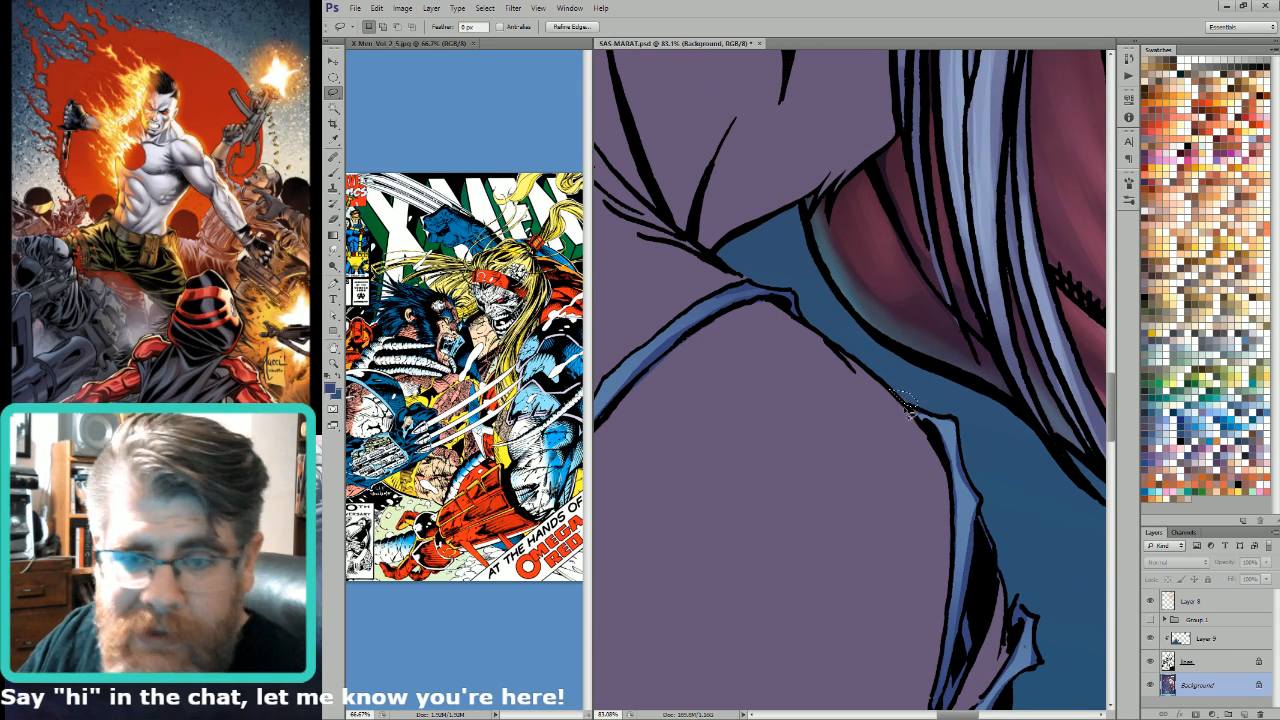
key("i")
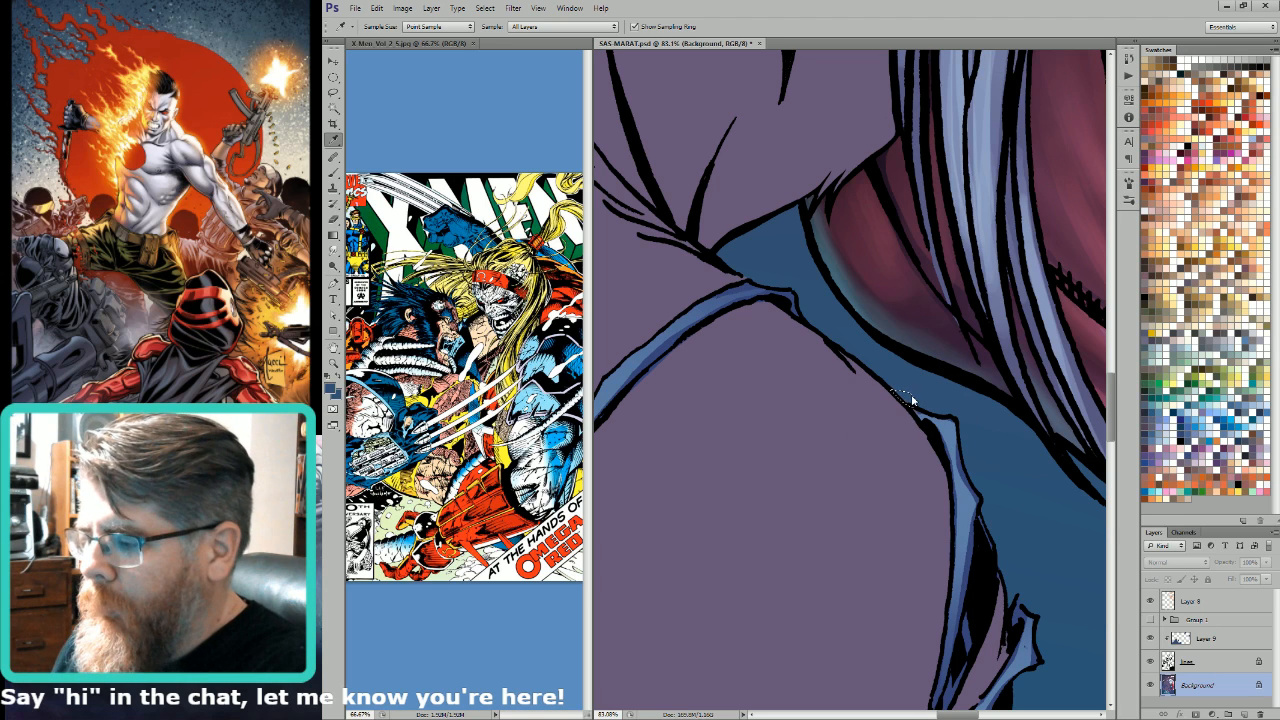
key("ctrl+9")
left_click(906, 398)
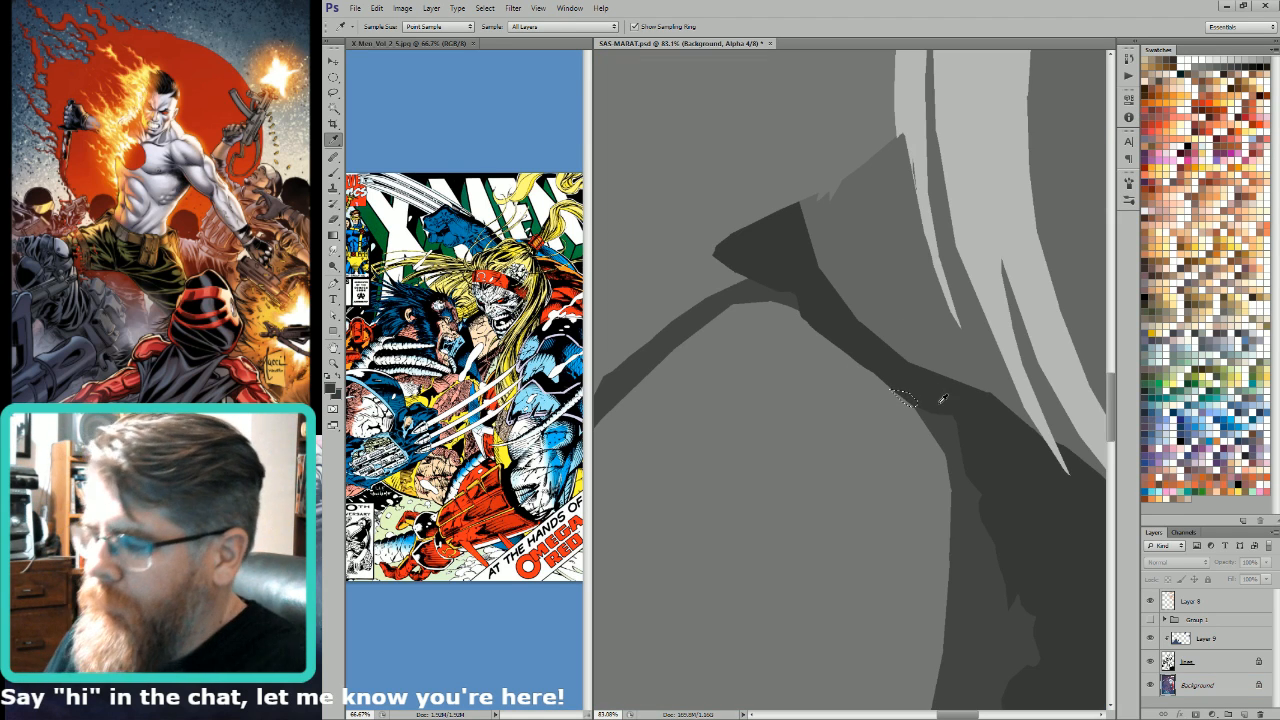
key("ctrl+2")
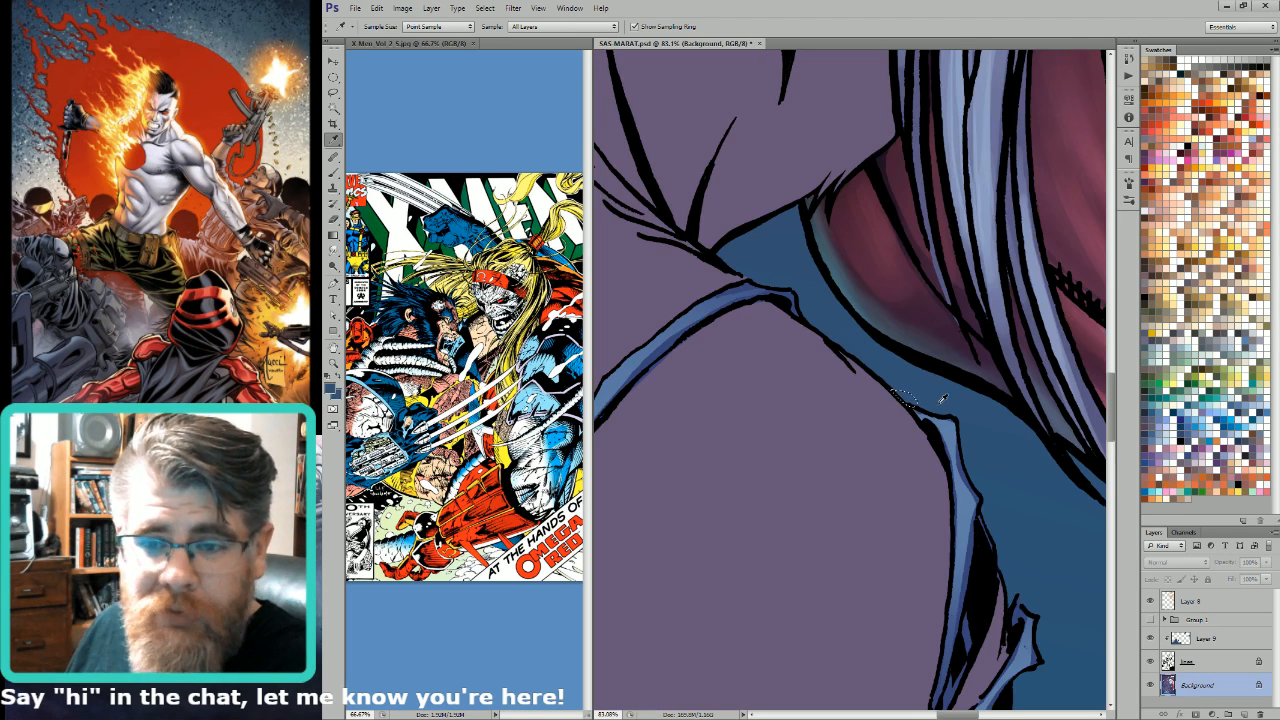
Step: Undo the last two edits
key("ctrl+0")
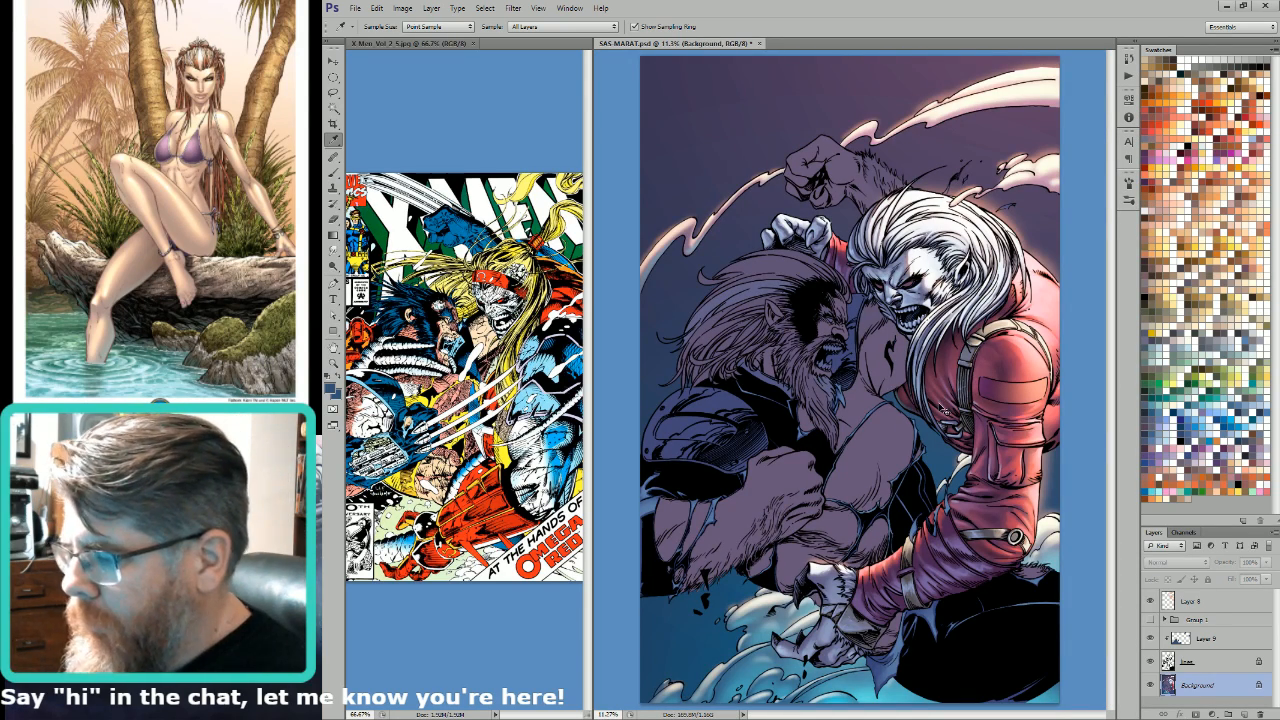
key("ctrl+alt+z")
key("ctrl+alt+z")
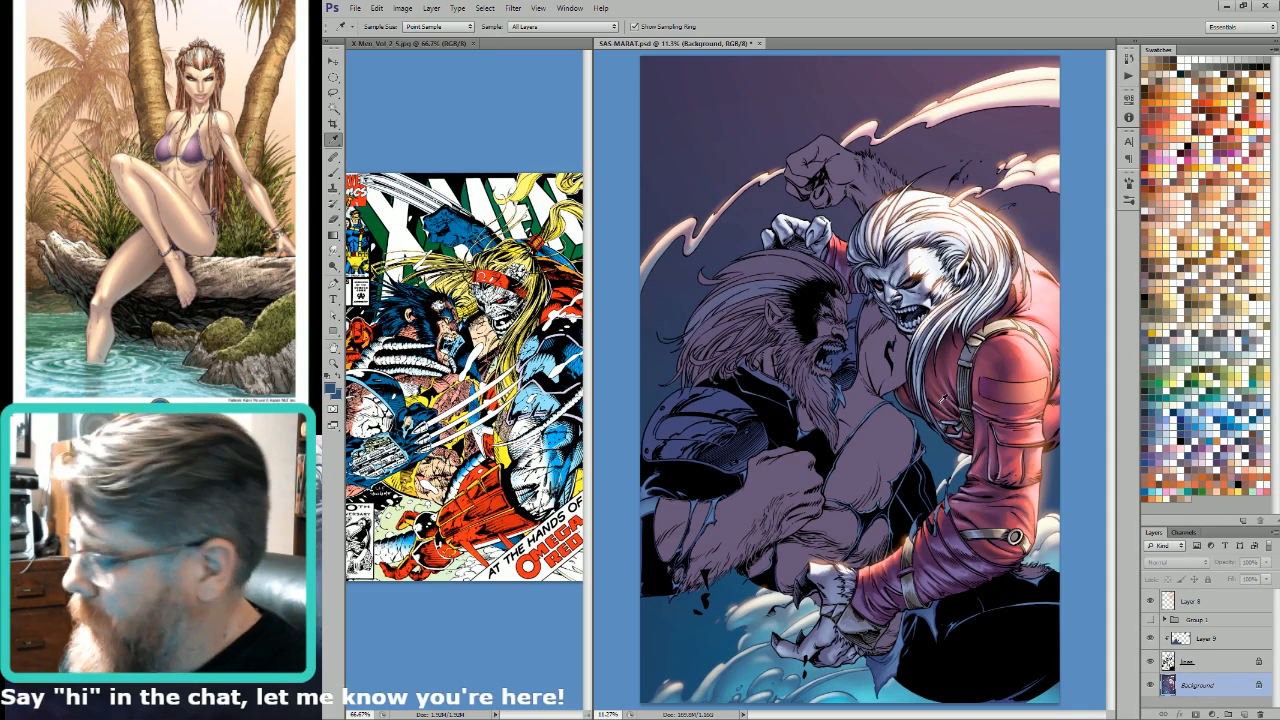
Step: Select Layer 9, the colour layer clipped to the line art, for work on the smoke outlines
scroll(805, 105, "up", 3)
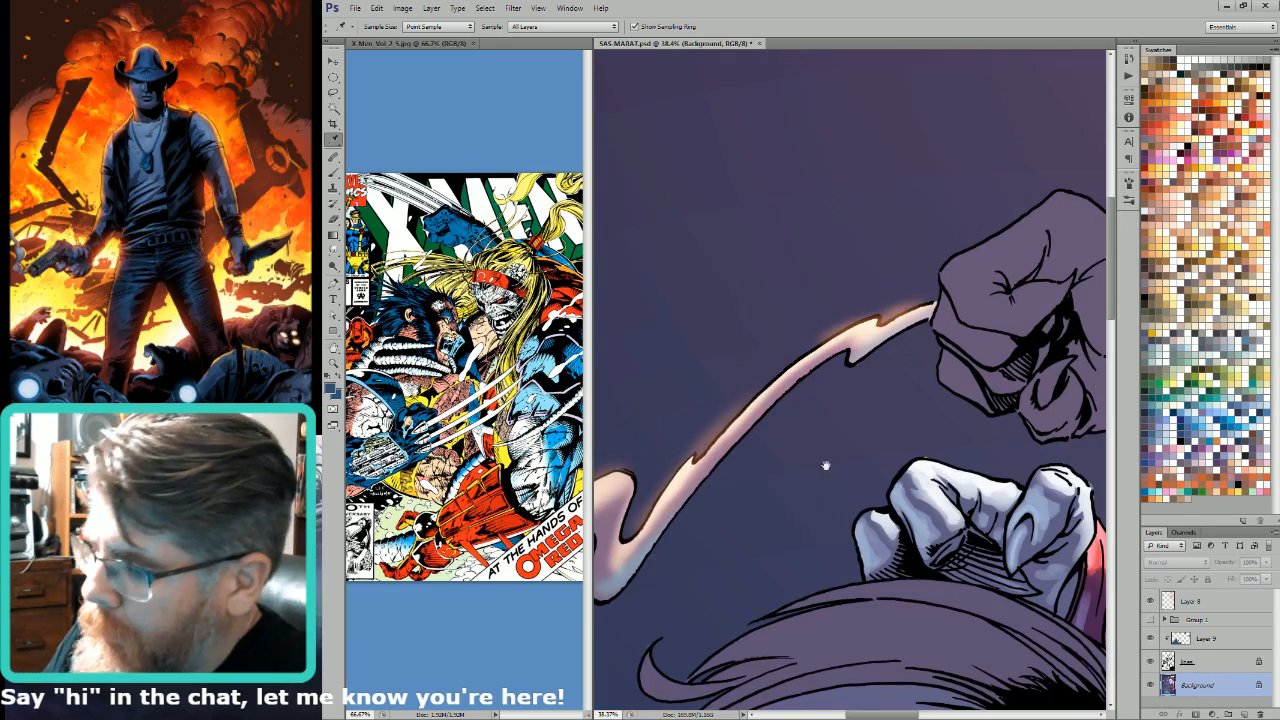
left_click_drag(826, 463, 948, 498)
left_click(1172, 642)
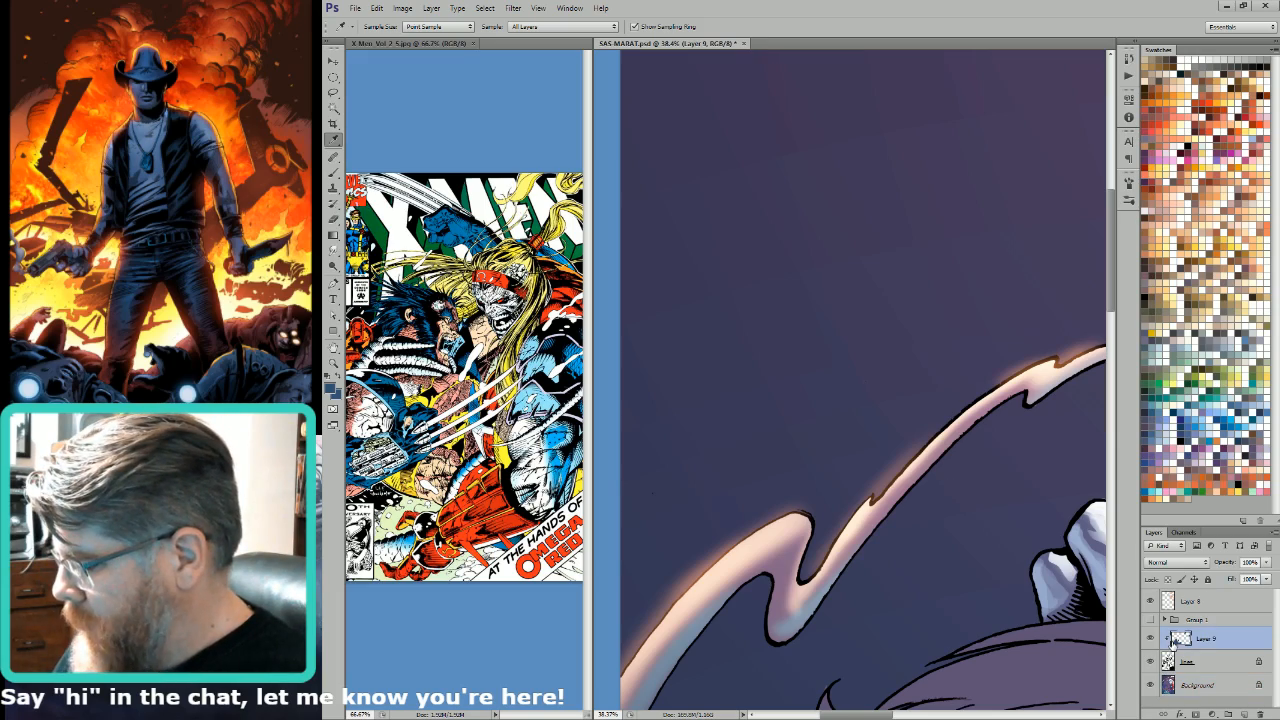
Step: Hide the topmost glow layer, inspect the smoke outlines behind the red sleeve up close, and show the layer again
key("ctrl+0")
left_click(1150, 601)
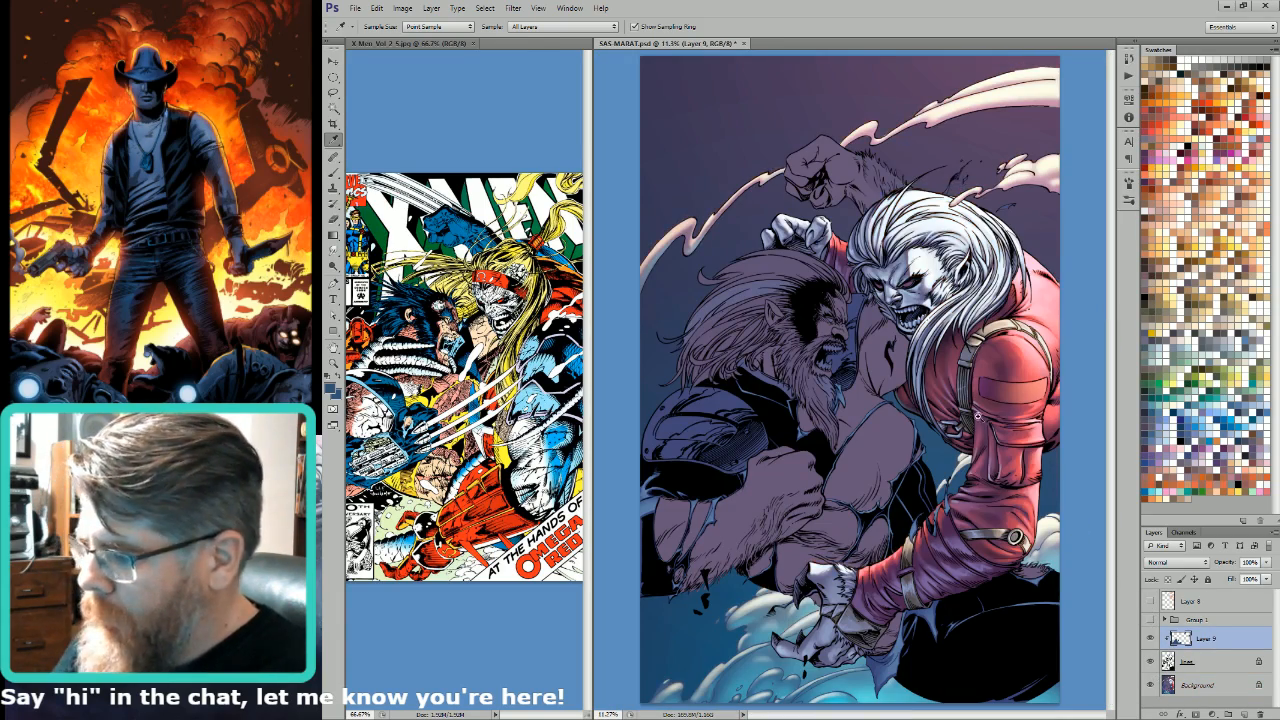
scroll(893, 530, "up", 5)
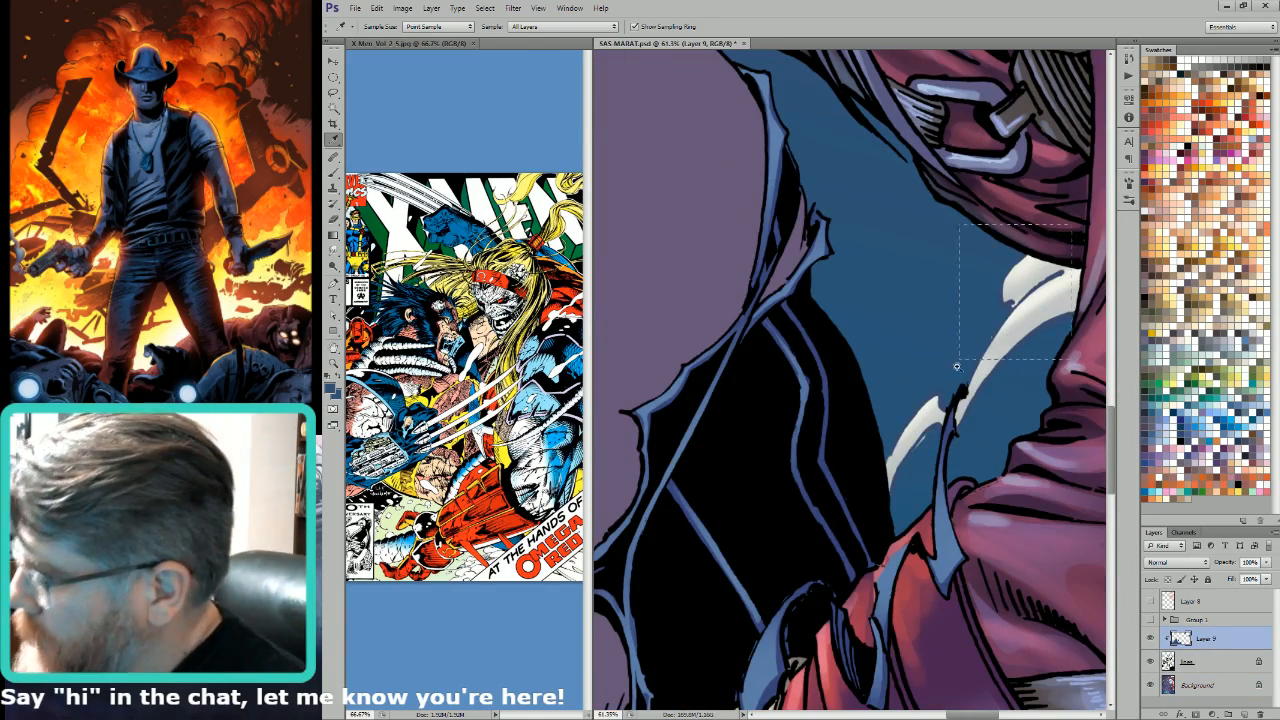
scroll(988, 329, "up", 4)
left_click(945, 293)
key("ctrl+0")
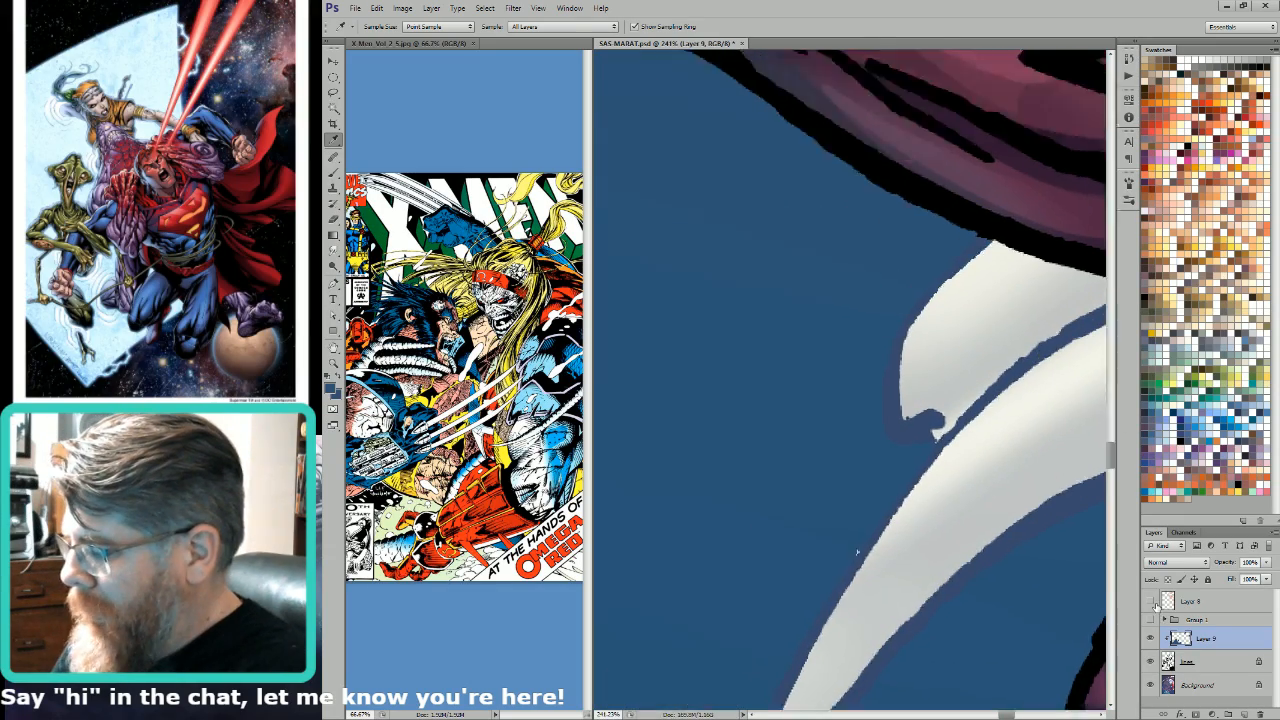
left_click(1150, 601)
key("l")
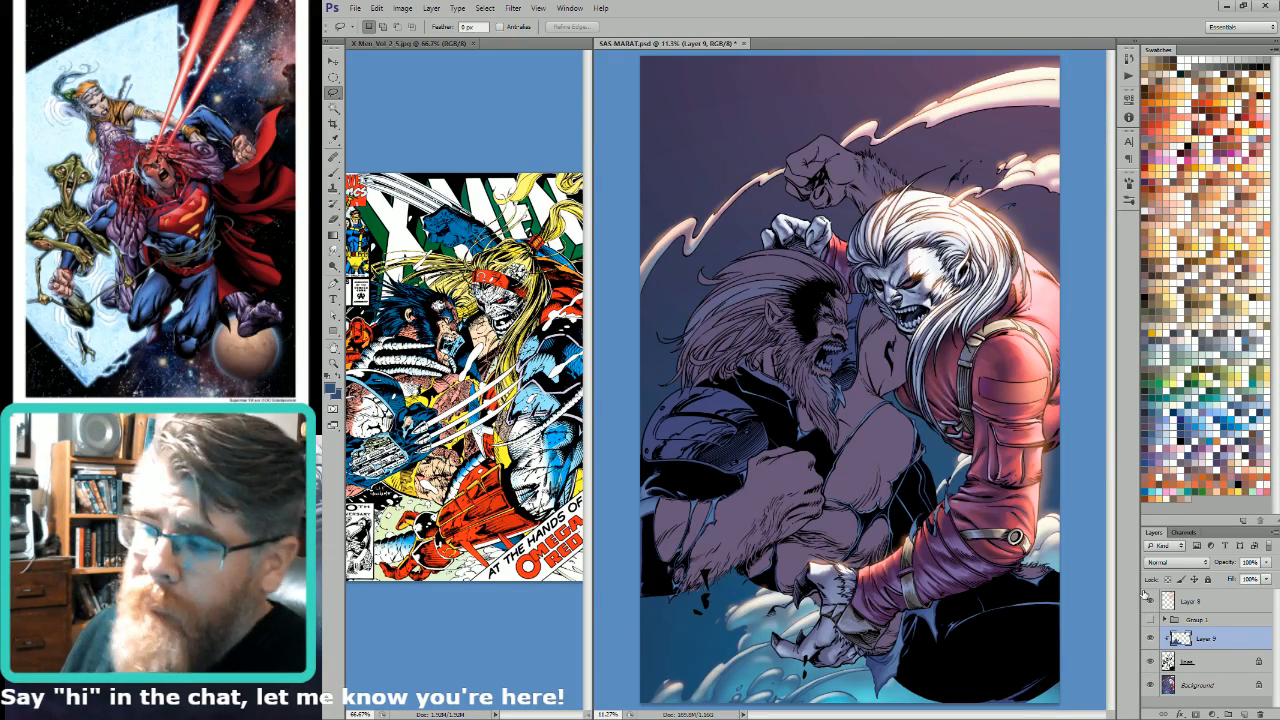
Step: Lasso the long smoke trail sweeping across the upper background and fill its line art on Layer 9 with the blue foreground colour
scroll(732, 440, "up", 2)
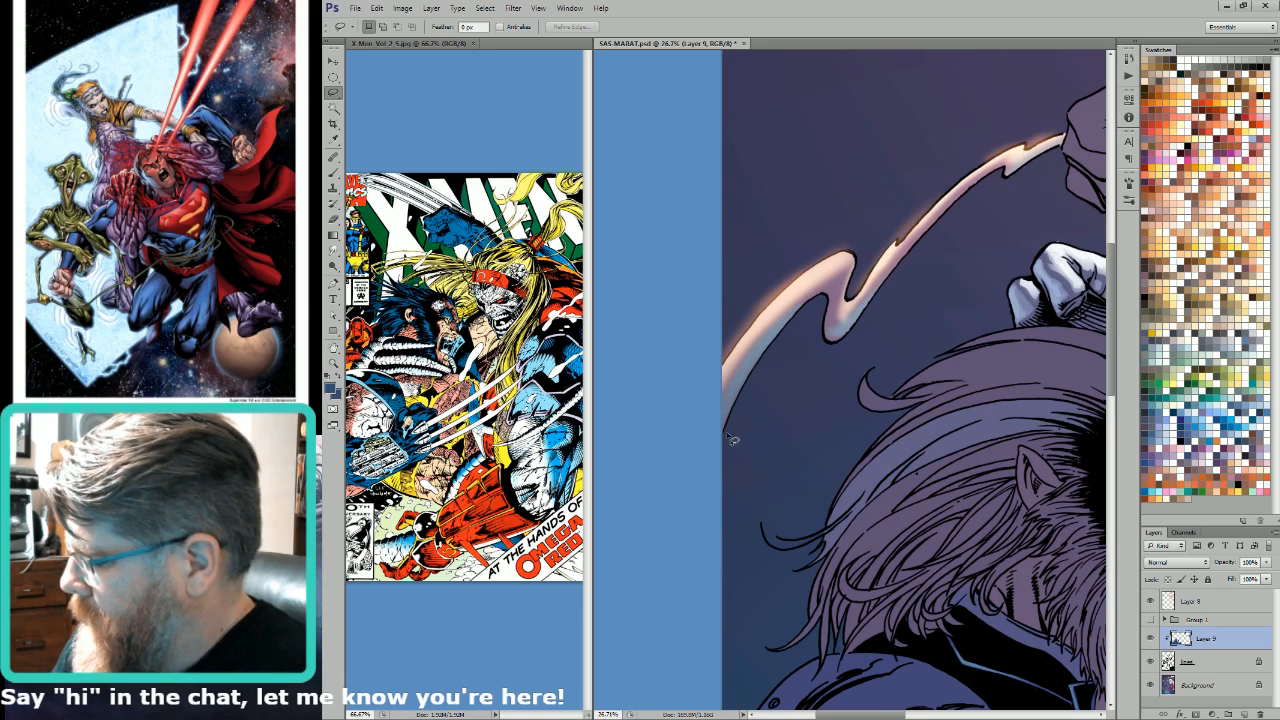
mouse_move(690, 424)
left_mouse_down()
mouse_move(935, 300)
mouse_move(1088, 138)
mouse_move(1062, 158)
mouse_move(1064, 128)
mouse_move(985, 105)
left_mouse_up()
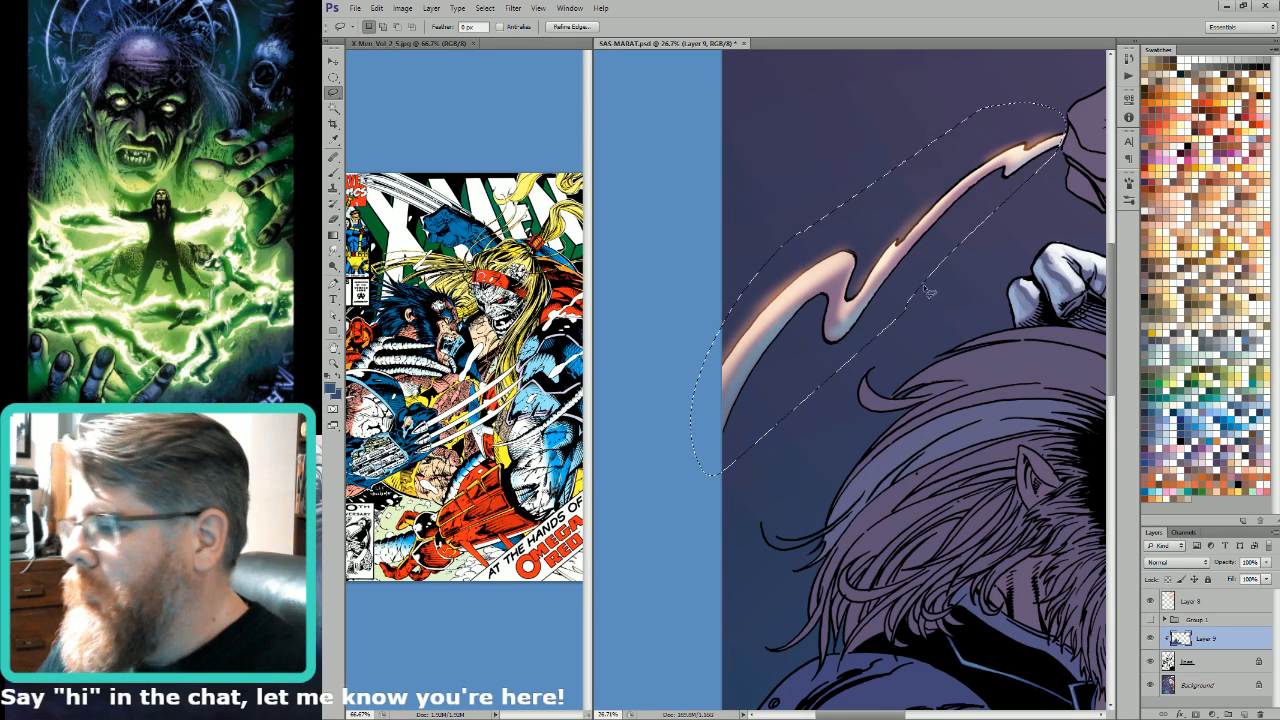
mouse_move(992, 411)
left_mouse_down()
mouse_move(796, 570)
mouse_move(812, 508)
mouse_move(763, 484)
mouse_move(731, 499)
mouse_move(708, 466)
mouse_move(878, 356)
mouse_move(1148, 282)
mouse_move(968, 310)
mouse_move(1173, 282)
mouse_move(1019, 275)
mouse_move(1047, 289)
mouse_move(990, 413)
mouse_move(727, 473)
left_mouse_up()
key("alt+BackSpace")
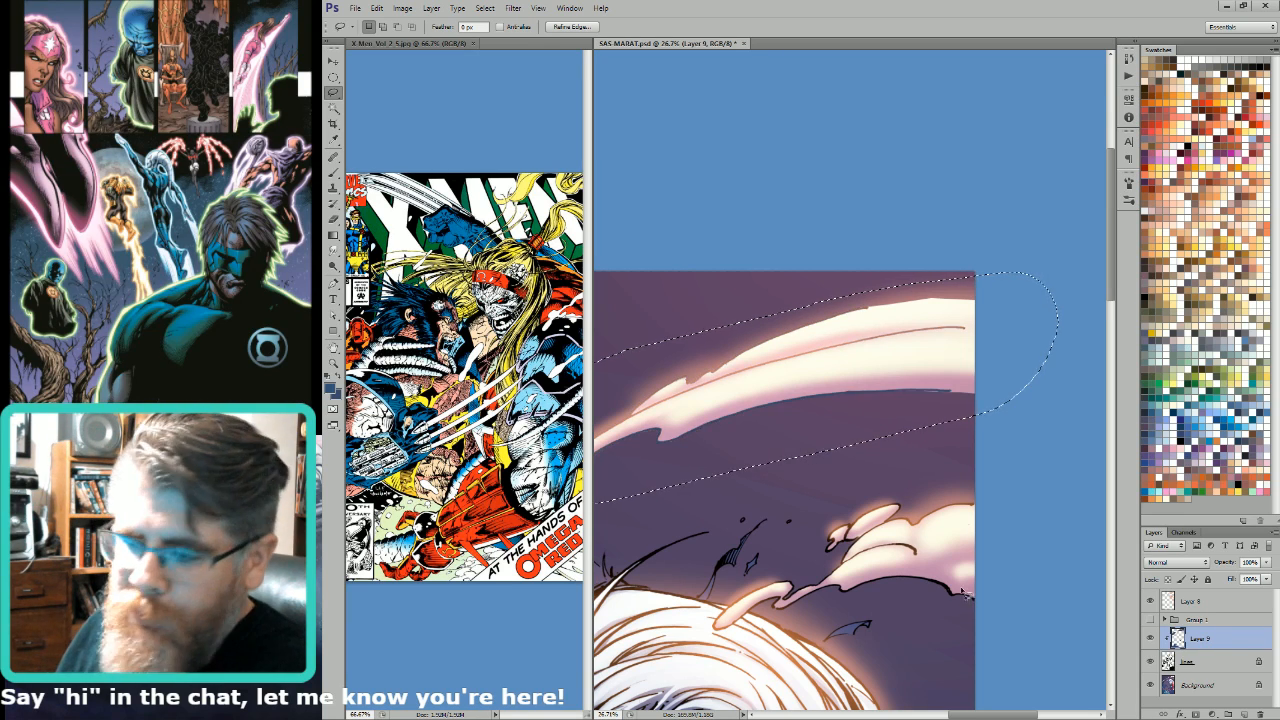
Step: Lasso the lower smoke puffs behind the white hair, fill their line art on Layer 9 with the blue foreground colour, and deselect
left_click_drag(913, 519, 998, 448)
mouse_move(906, 460)
left_mouse_down()
mouse_move(1093, 433)
mouse_move(1054, 564)
mouse_move(997, 541)
mouse_move(908, 539)
mouse_move(837, 543)
mouse_move(825, 561)
mouse_move(798, 563)
mouse_move(899, 463)
left_mouse_up()
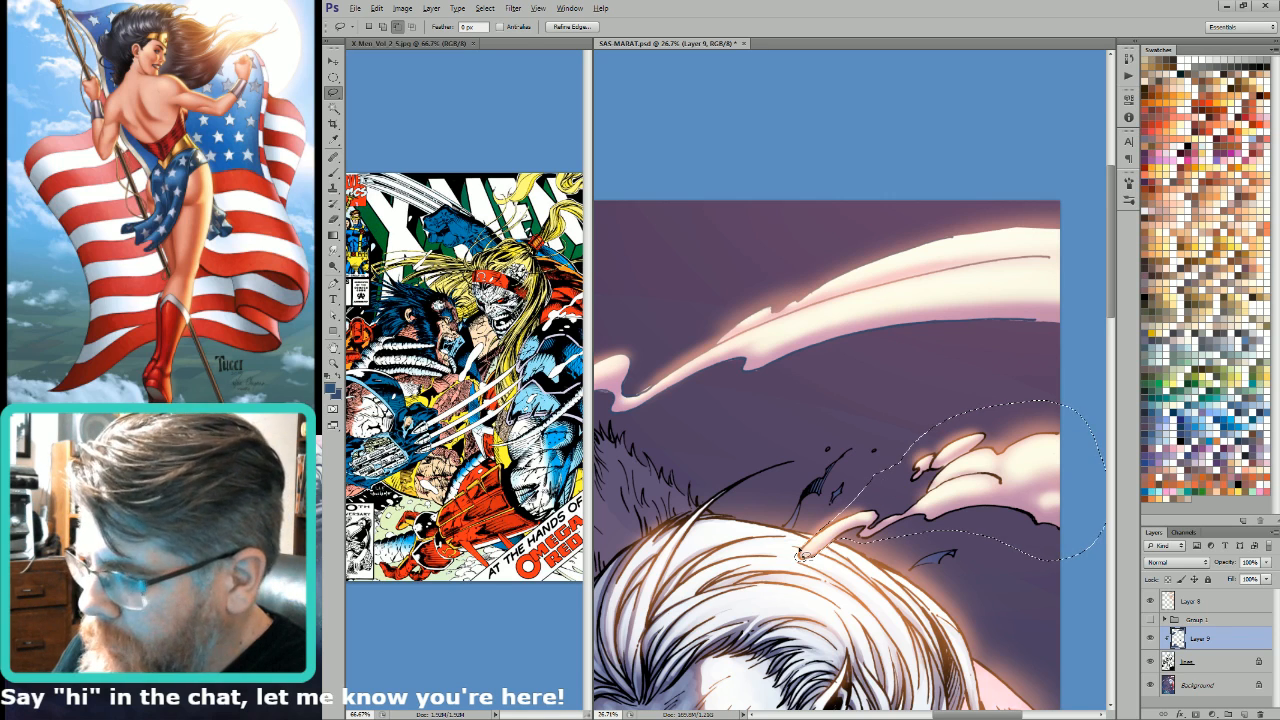
left_click_drag(939, 557, 917, 547)
key("alt+BackSpace")
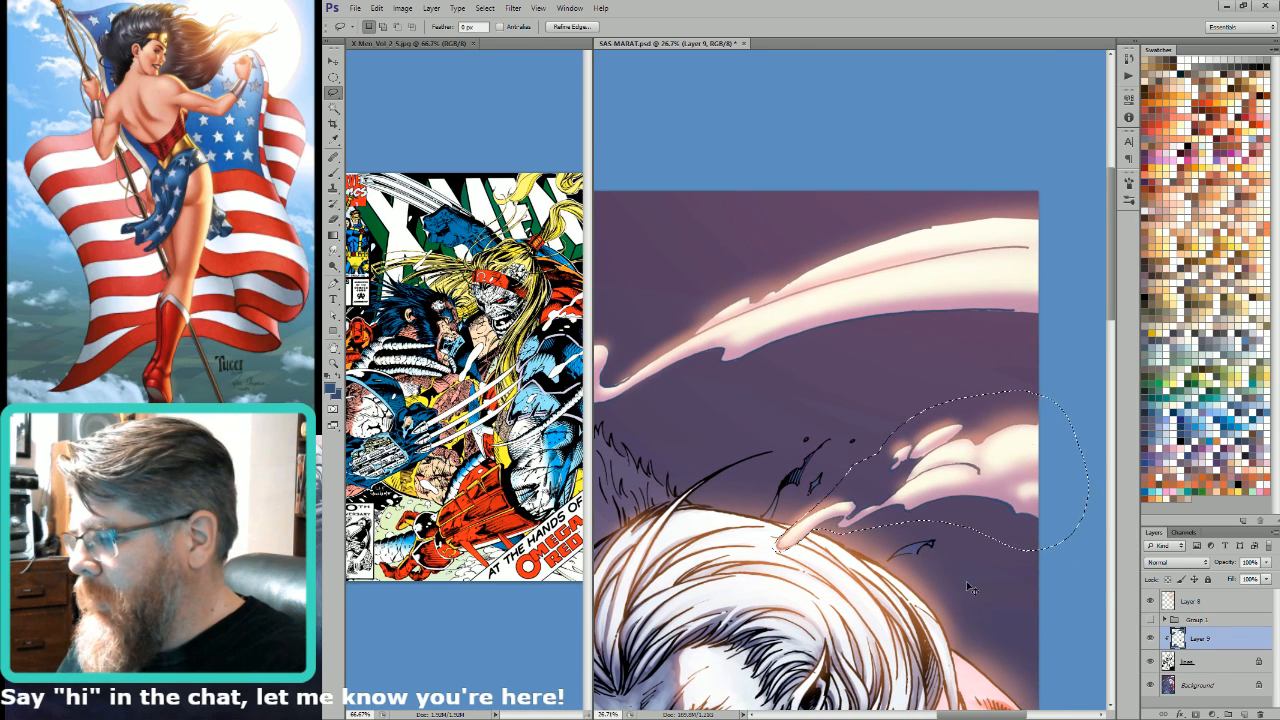
key("ctrl+d")
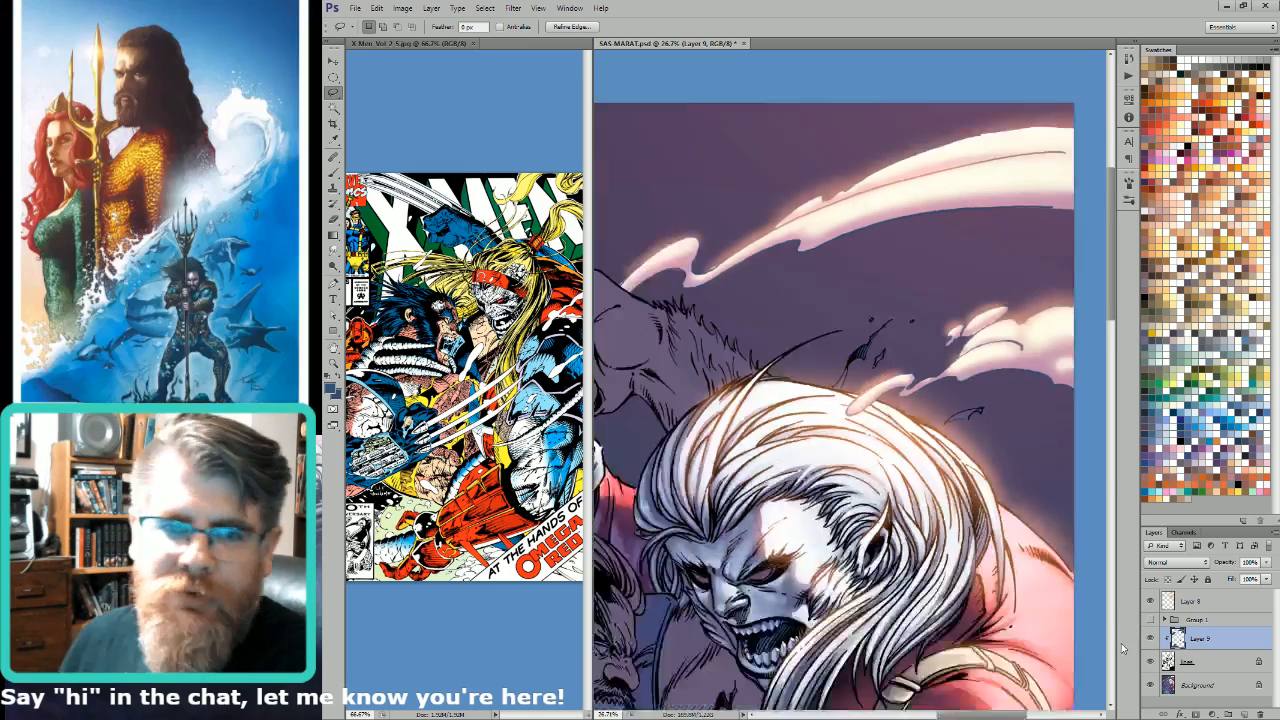
key("ctrl+0")
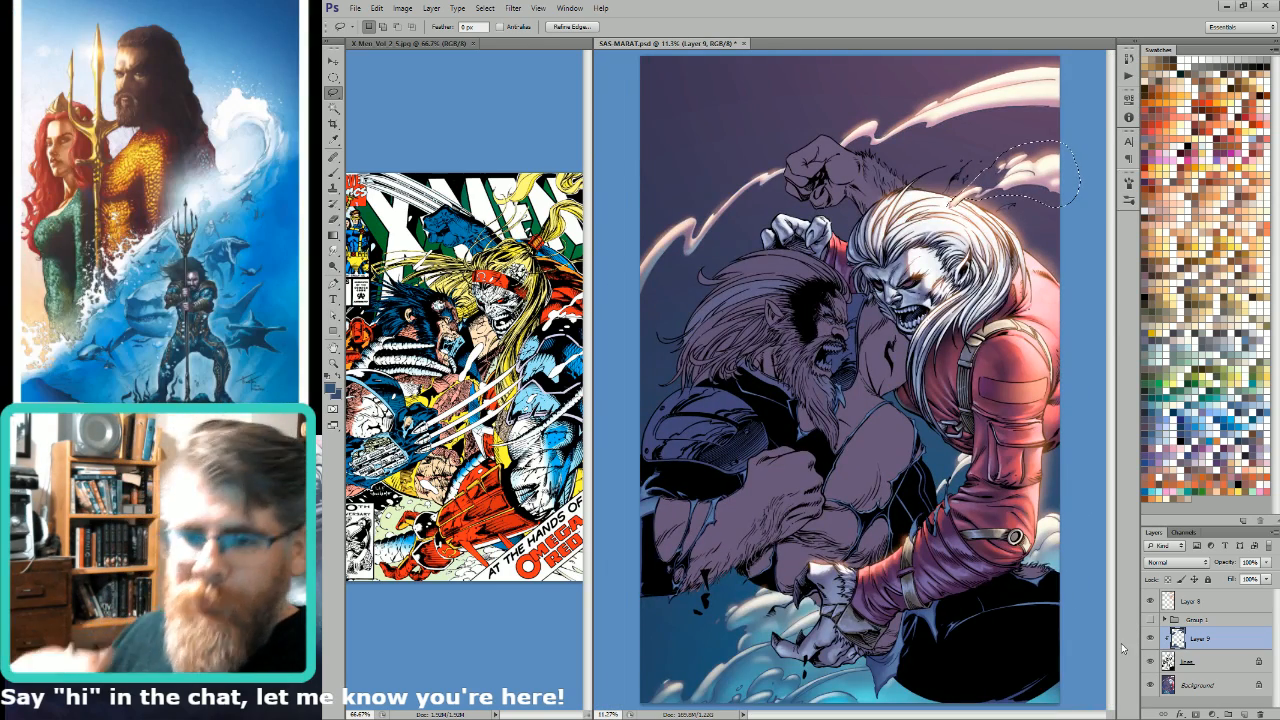
key("ctrl+d")
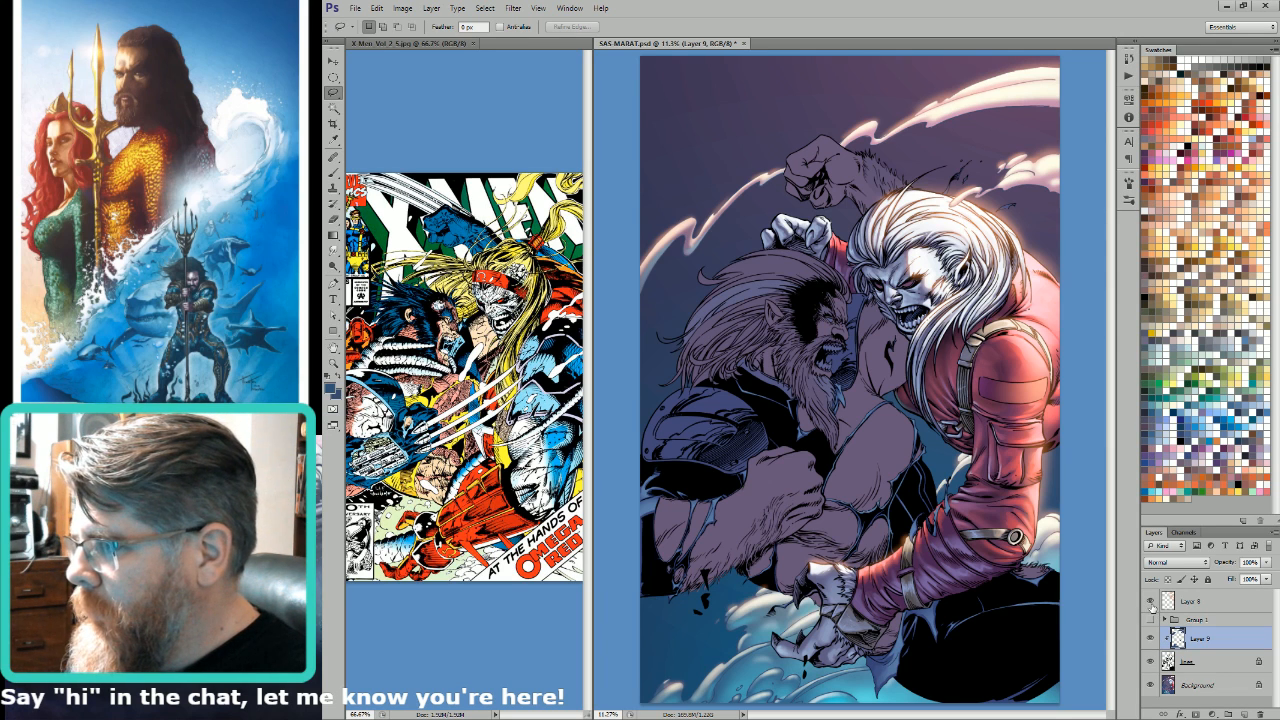
Step: Magic-wand the filled smoke areas on Layer 9 with Contiguous on, recolour their line art a reddish purple, and deselect
key("i")
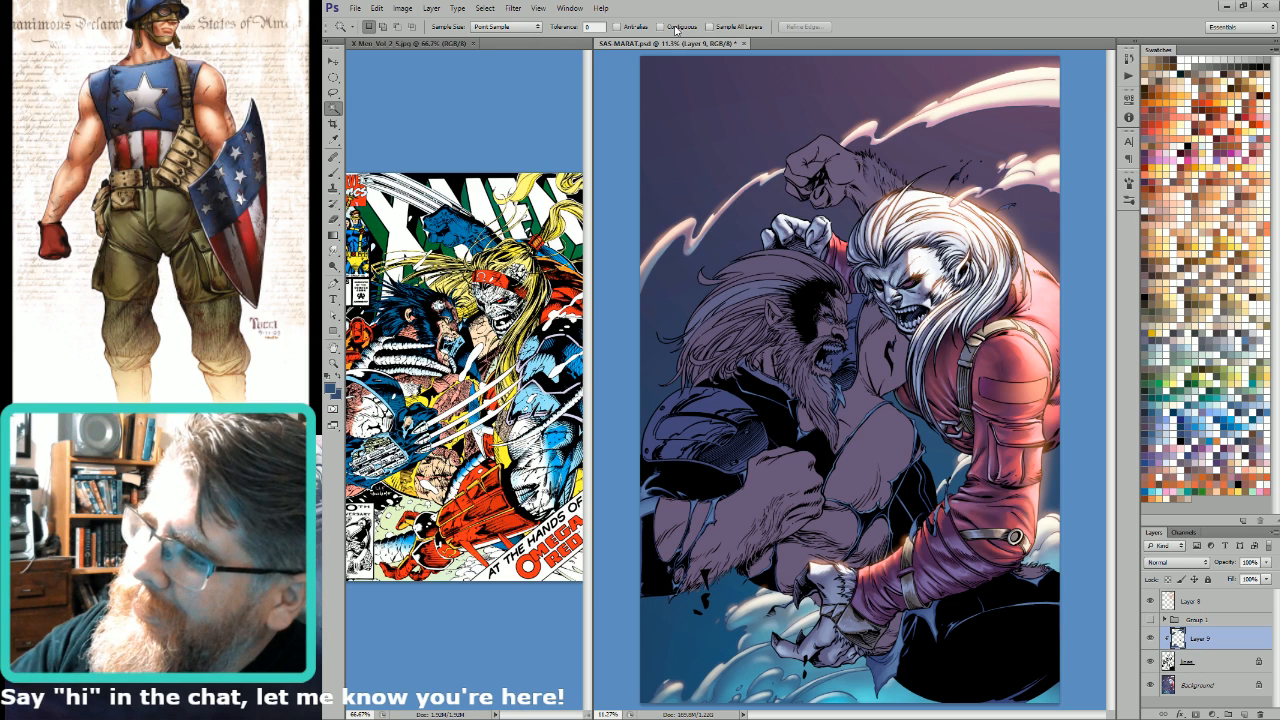
left_click(1008, 170)
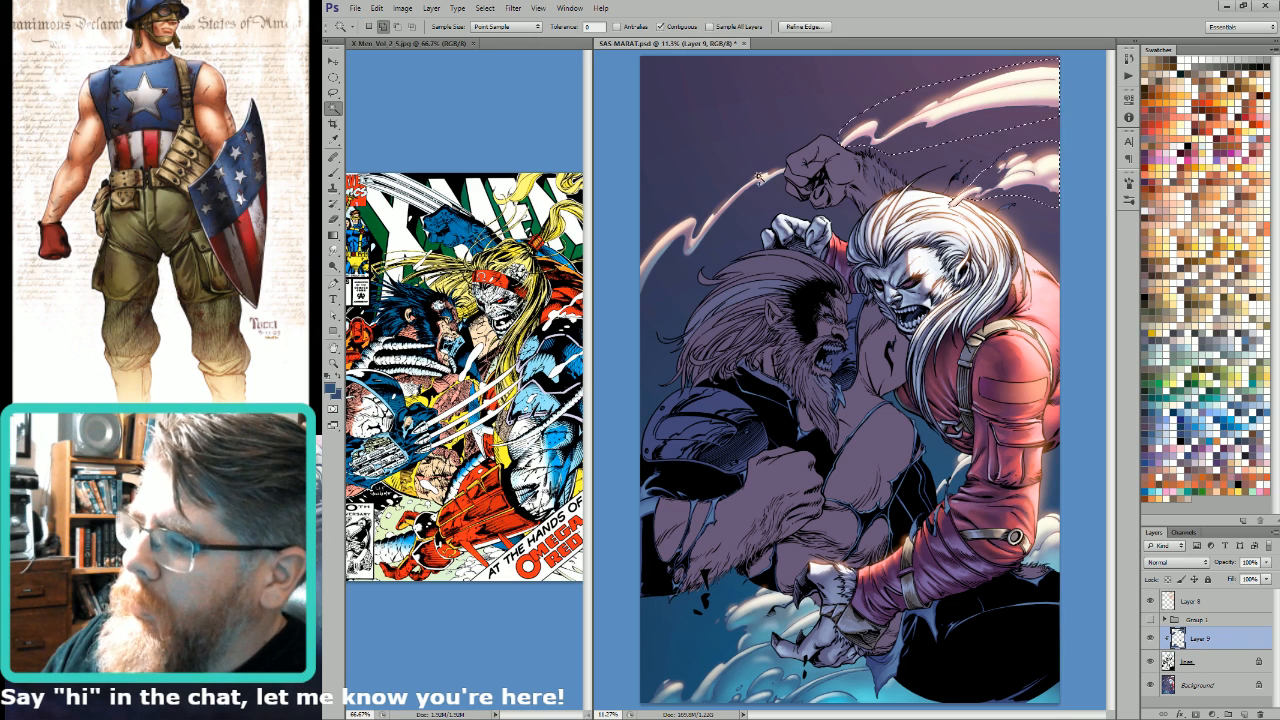
key("ctrl+d")
key("i")
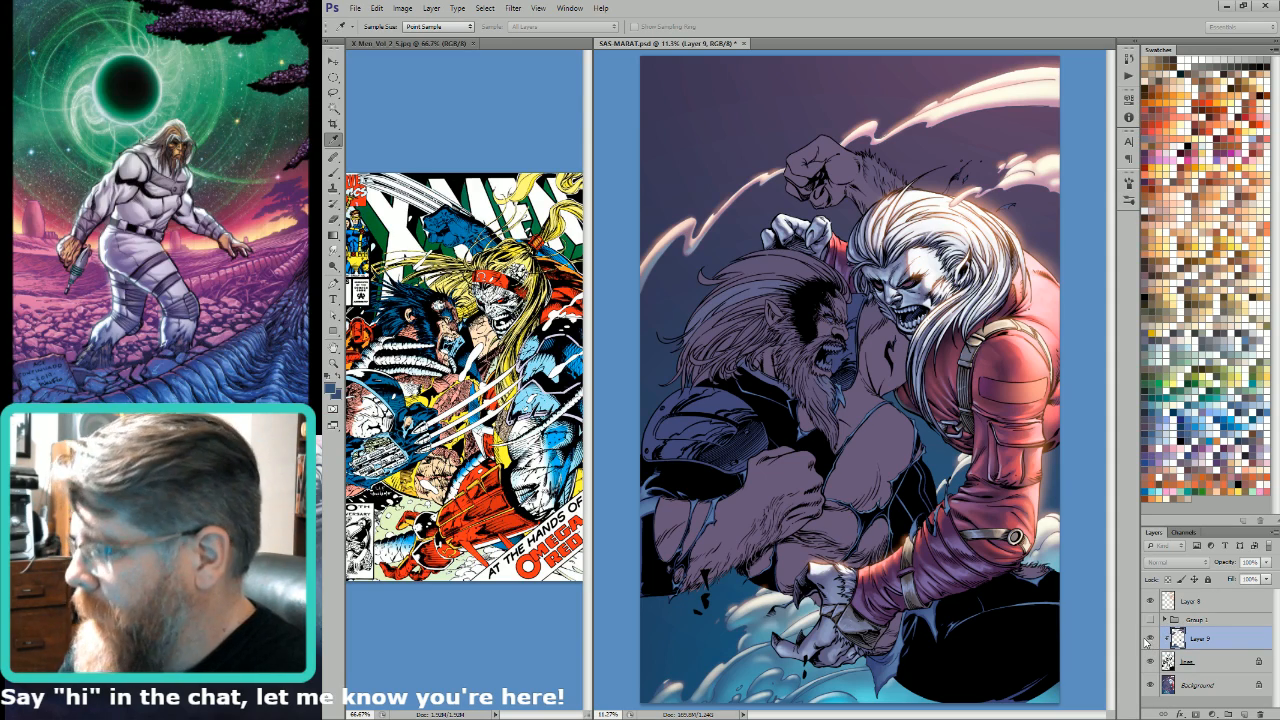
key("w")
scroll(1000, 343, "up", 3)
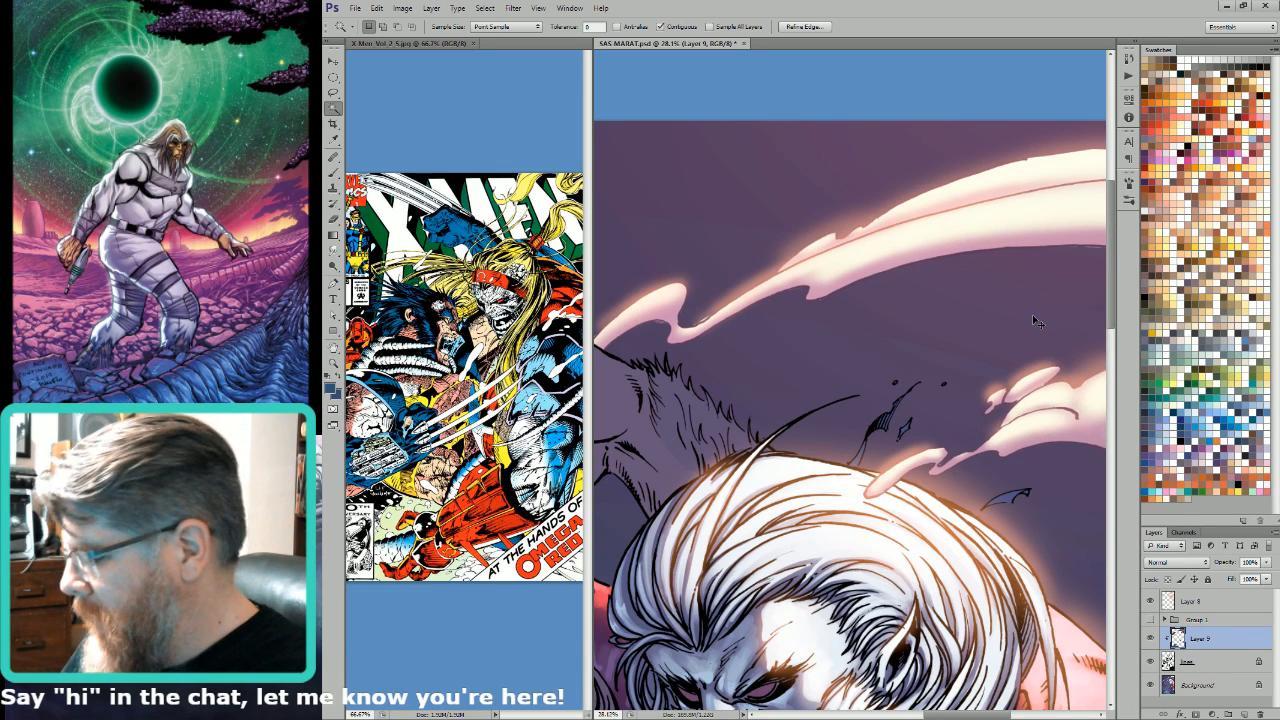
key("ctrl+d")
Step: On the Background layer, lasso the thin crease between the two uppermost smoke puffs and smudge the colour inside it
left_click(1203, 685)
scroll(945, 381, "up", 4)
key("l")
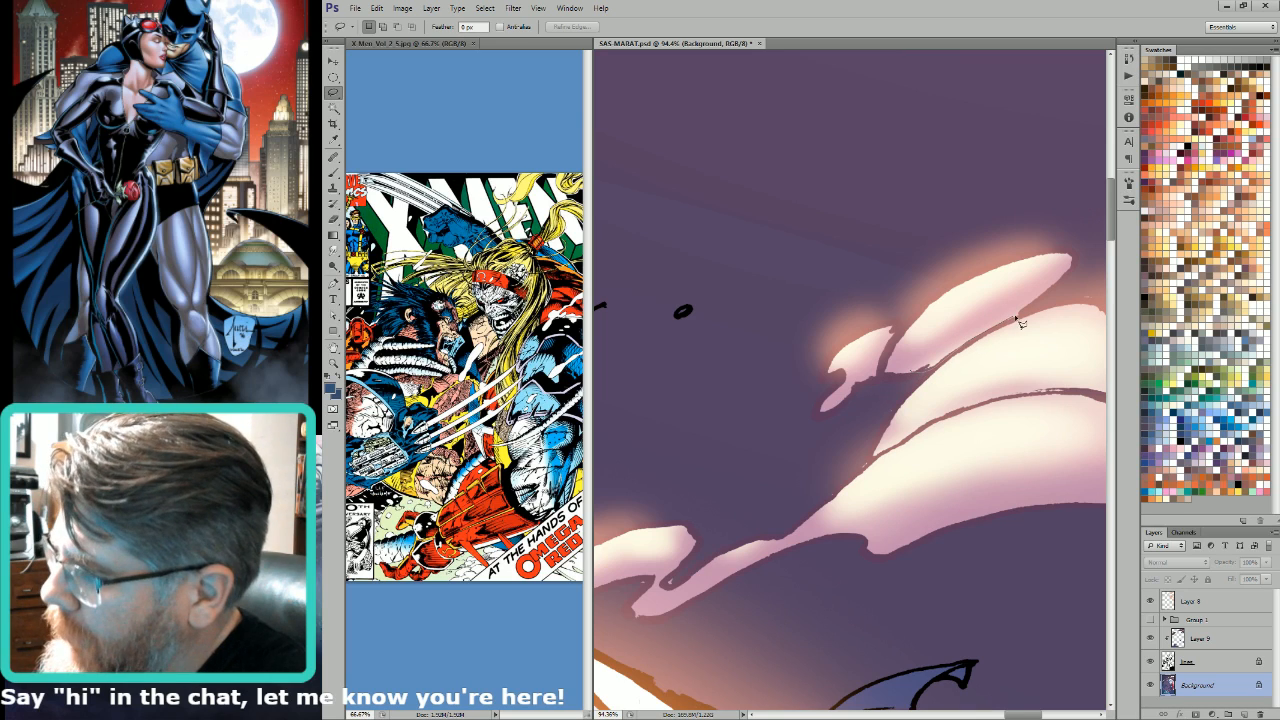
mouse_move(1016, 319)
left_mouse_down()
mouse_move(1025, 303)
mouse_move(916, 371)
left_mouse_up()
key("r")
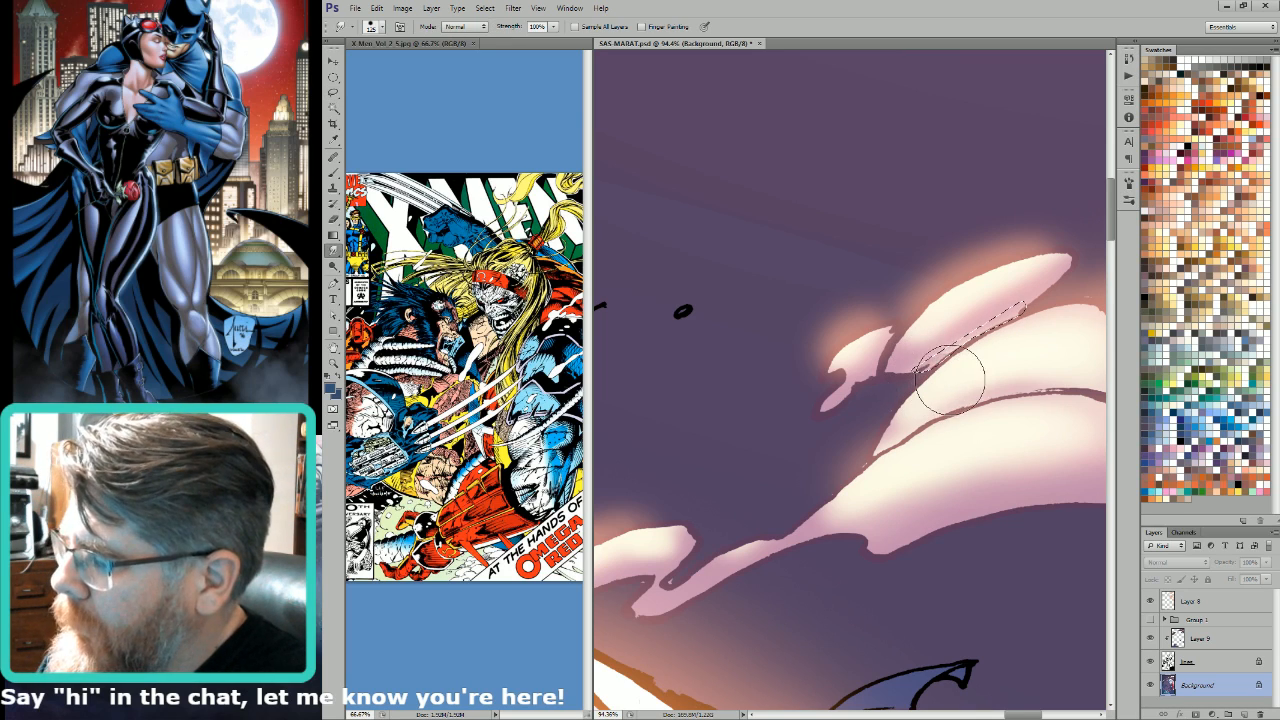
key("ctrl+0")
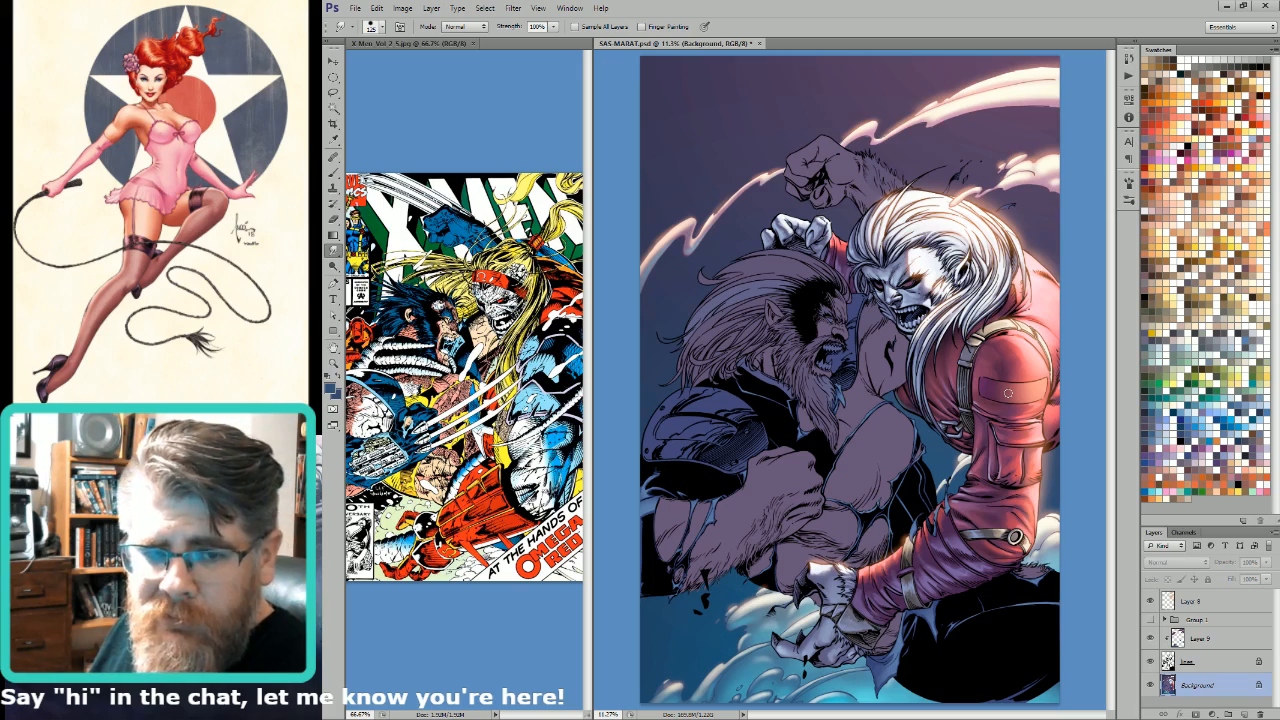
Step: Try to erase the glow beside the raised fist on the Background layer, and undo the eraser stroke
key("l")
left_click_drag(728, 134, 643, 364)
left_click_drag(946, 420, 944, 500)
left_click_drag(1001, 410, 965, 462)
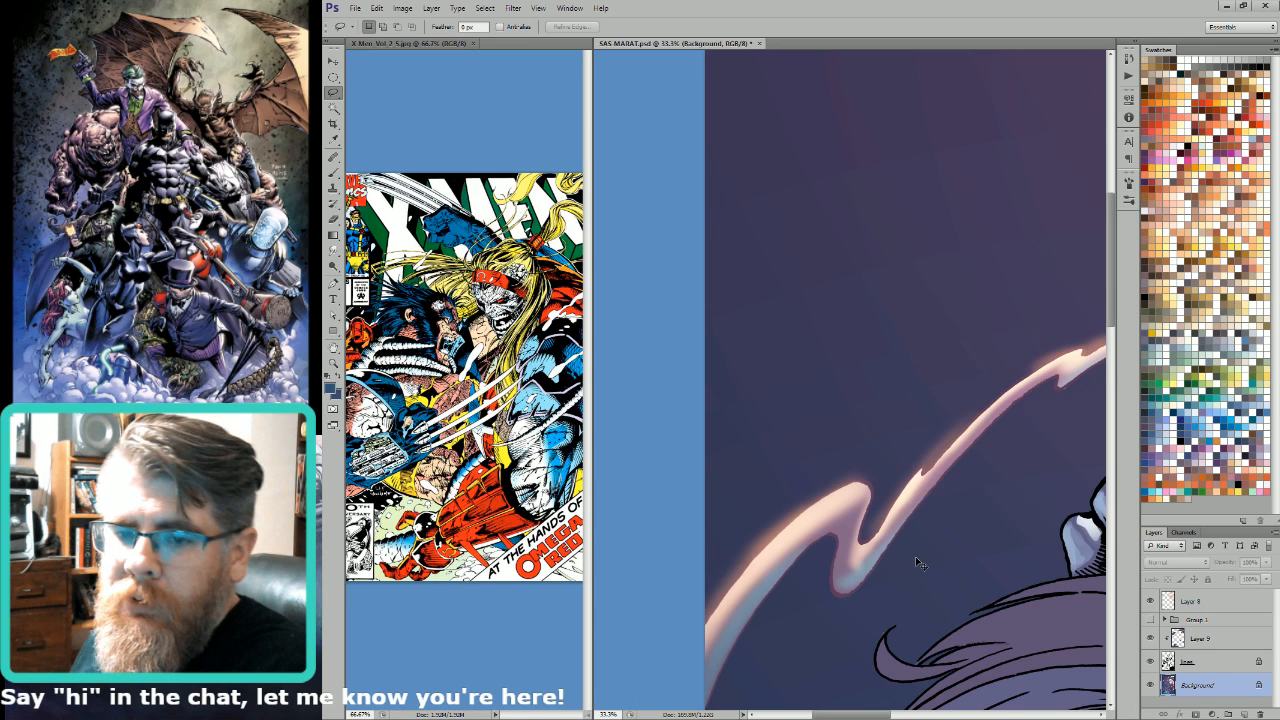
key("ctrl+minus")
key("ctrl+minus")
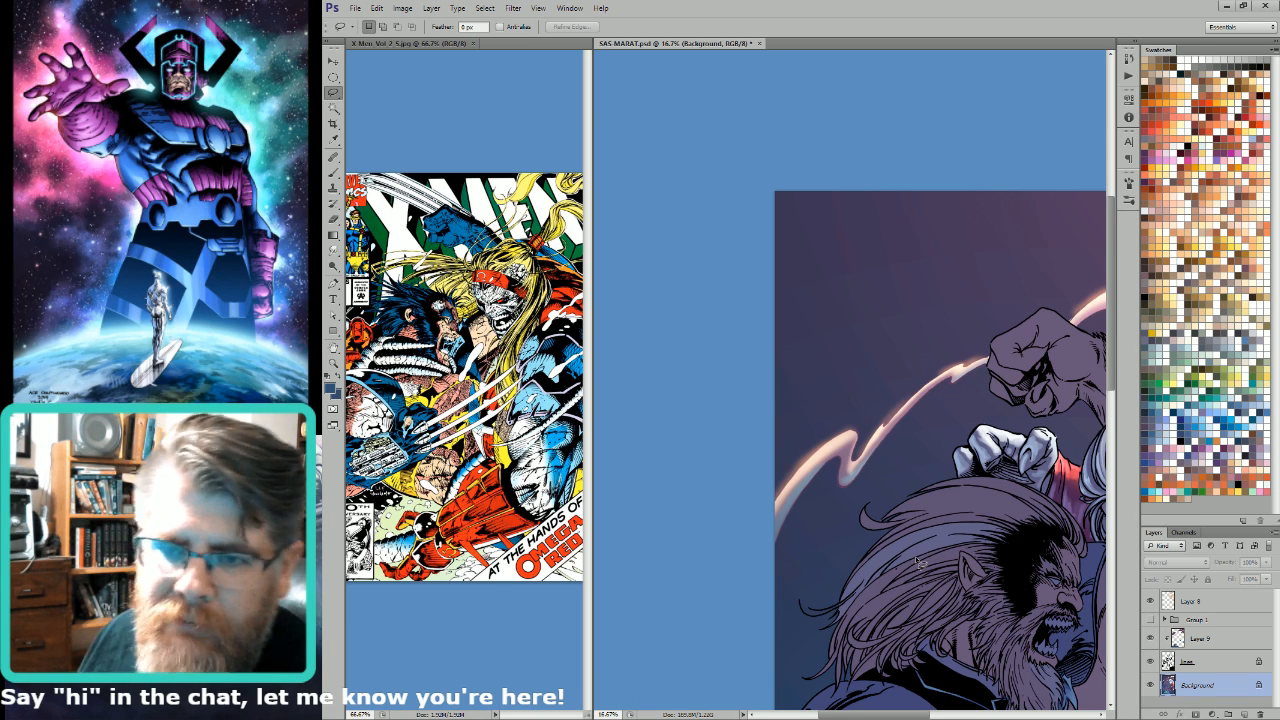
left_click_drag(992, 396, 996, 446)
key("e")
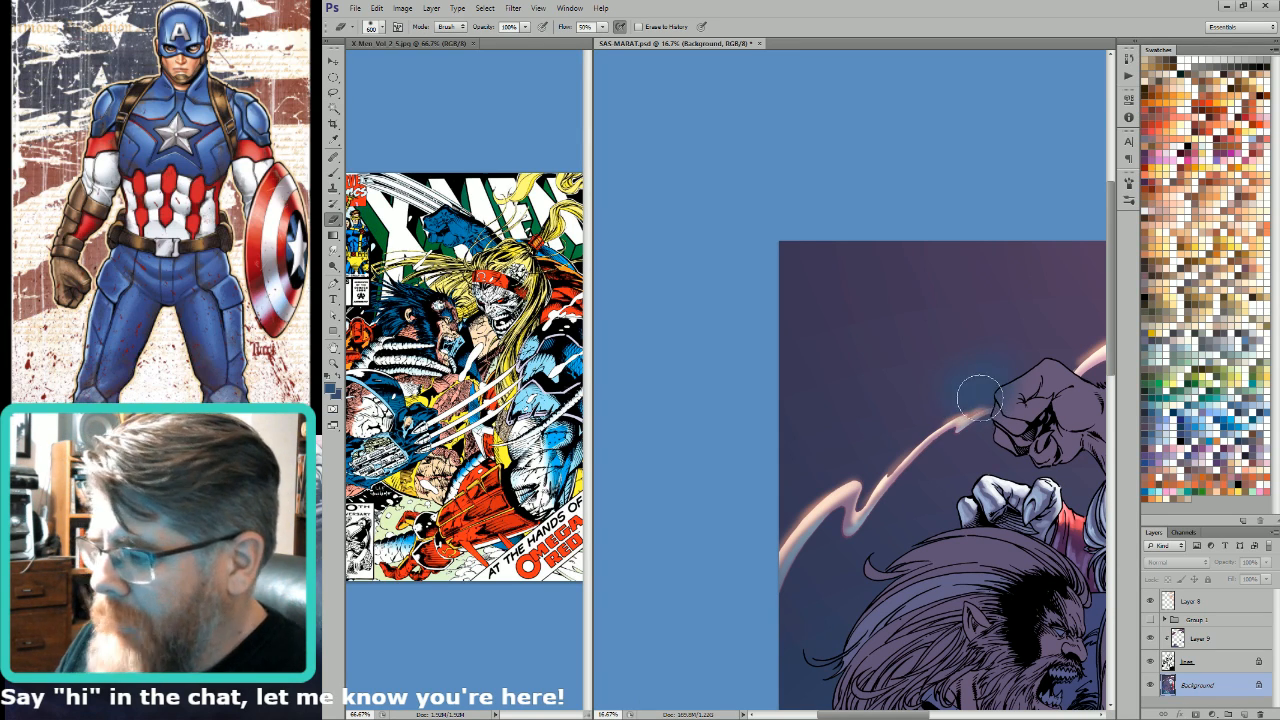
left_click_drag(1087, 456, 950, 415)
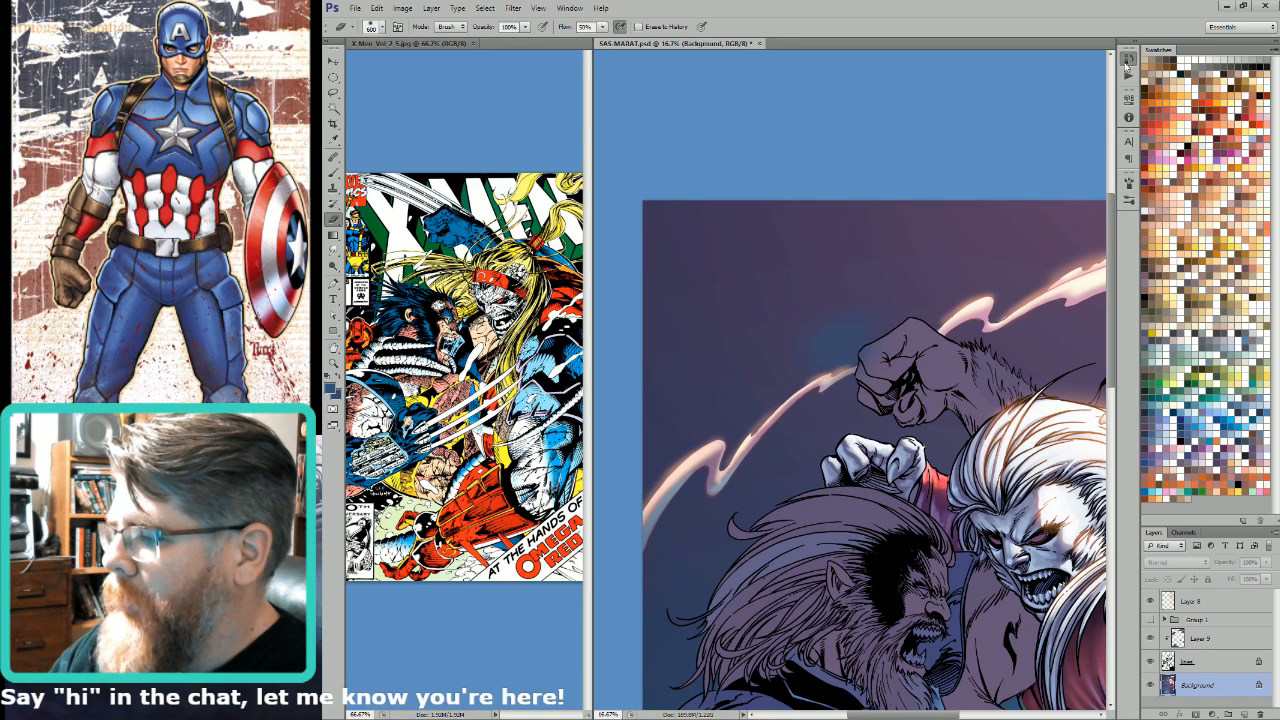
key("ctrl+z")
left_click_drag(1086, 123, 1074, 77)
Step: Select glow Layer 8, hide the Background to sample the glow's orange as the foreground colour, and show the Background again
left_click(1168, 603)
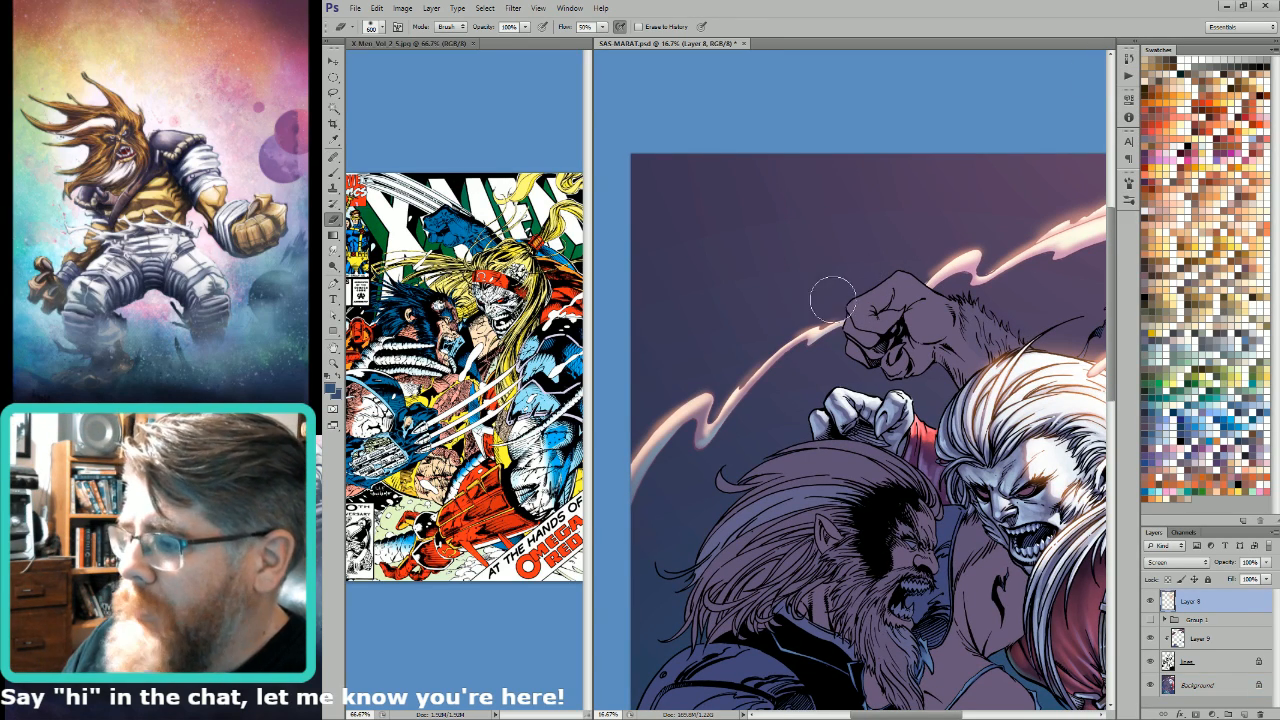
left_click_drag(818, 273, 955, 308)
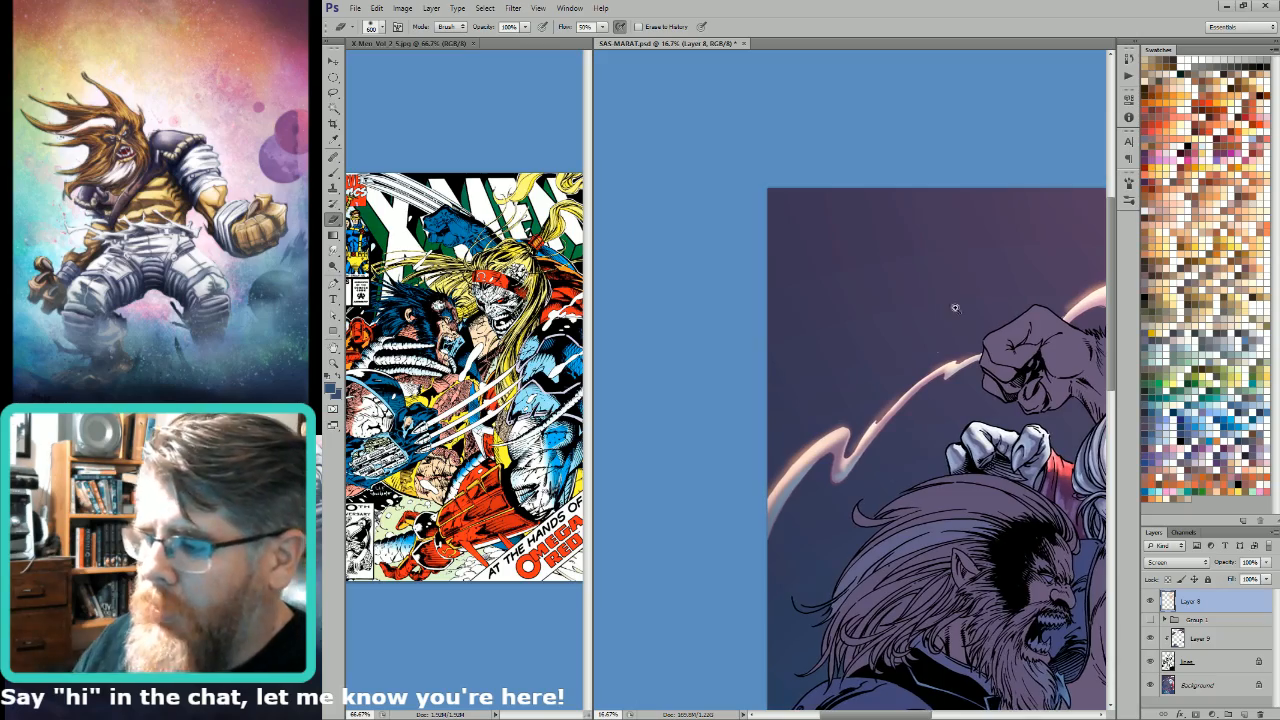
left_click_drag(888, 526, 941, 483)
left_click_drag(1010, 453, 944, 586)
left_click(1151, 686)
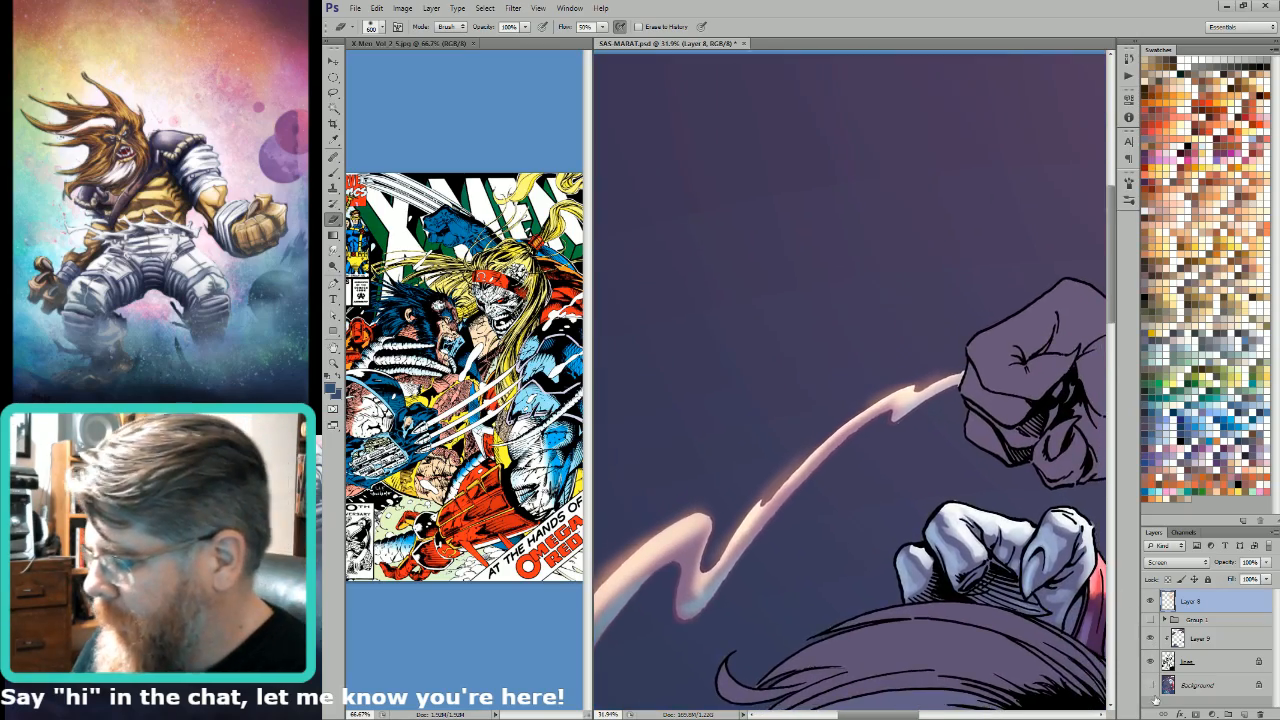
key("i")
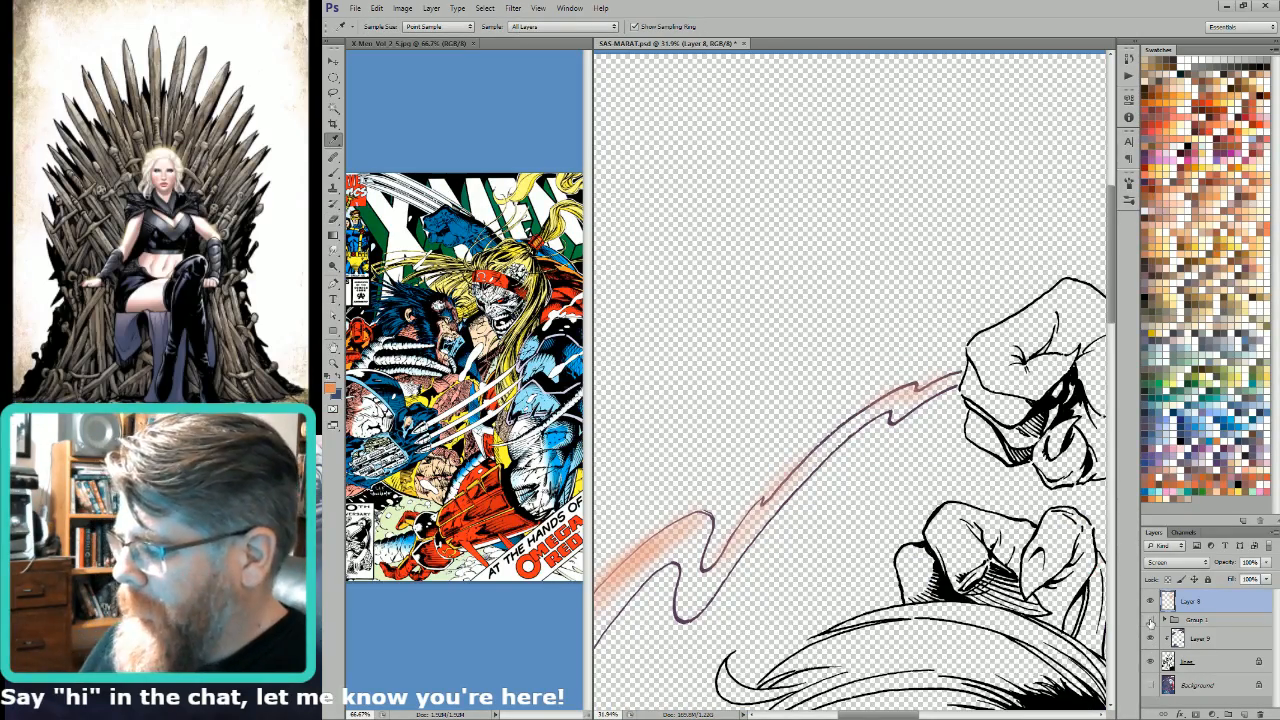
left_click(1151, 686)
Step: Paint orange glow on Layer 8 along the thin smoke trail below the raised fist with a smaller brush at 70% opacity
key("b")
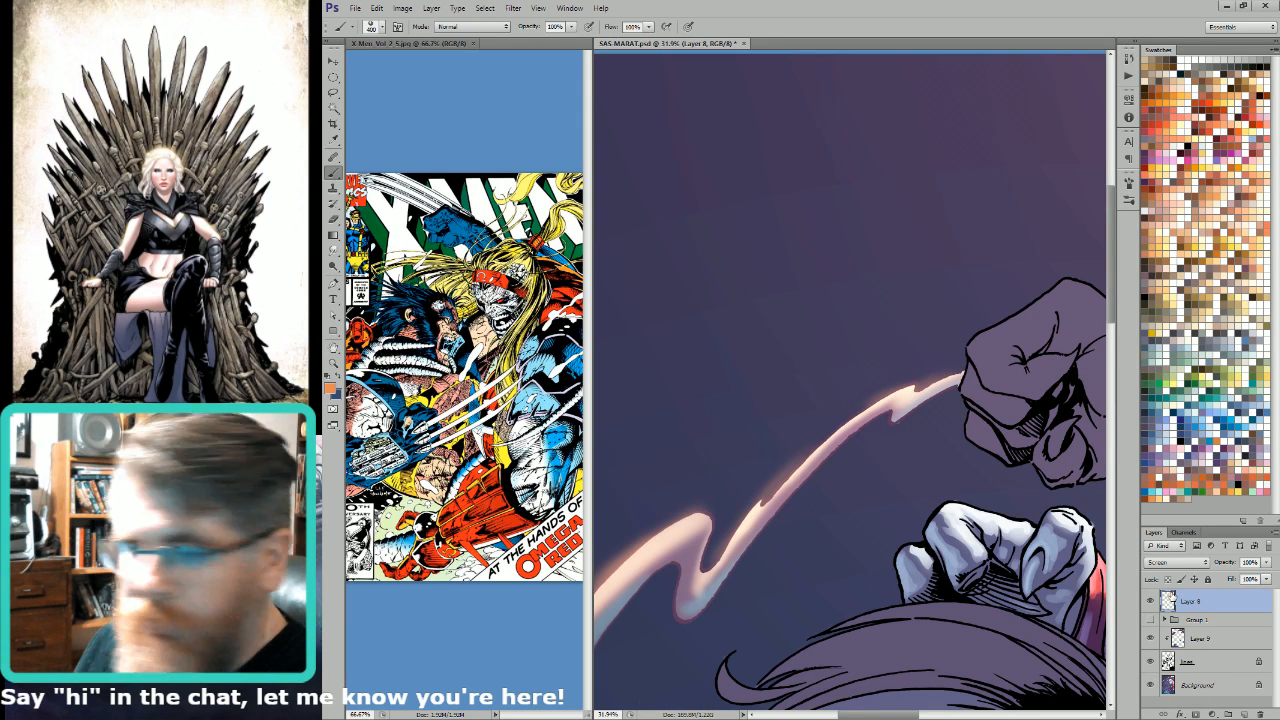
key("bracketright")
key("bracketleft")
key("bracketleft")
key("bracketleft")
key("bracketleft")
key("bracketleft")
key("bracketleft")
key("bracketleft")
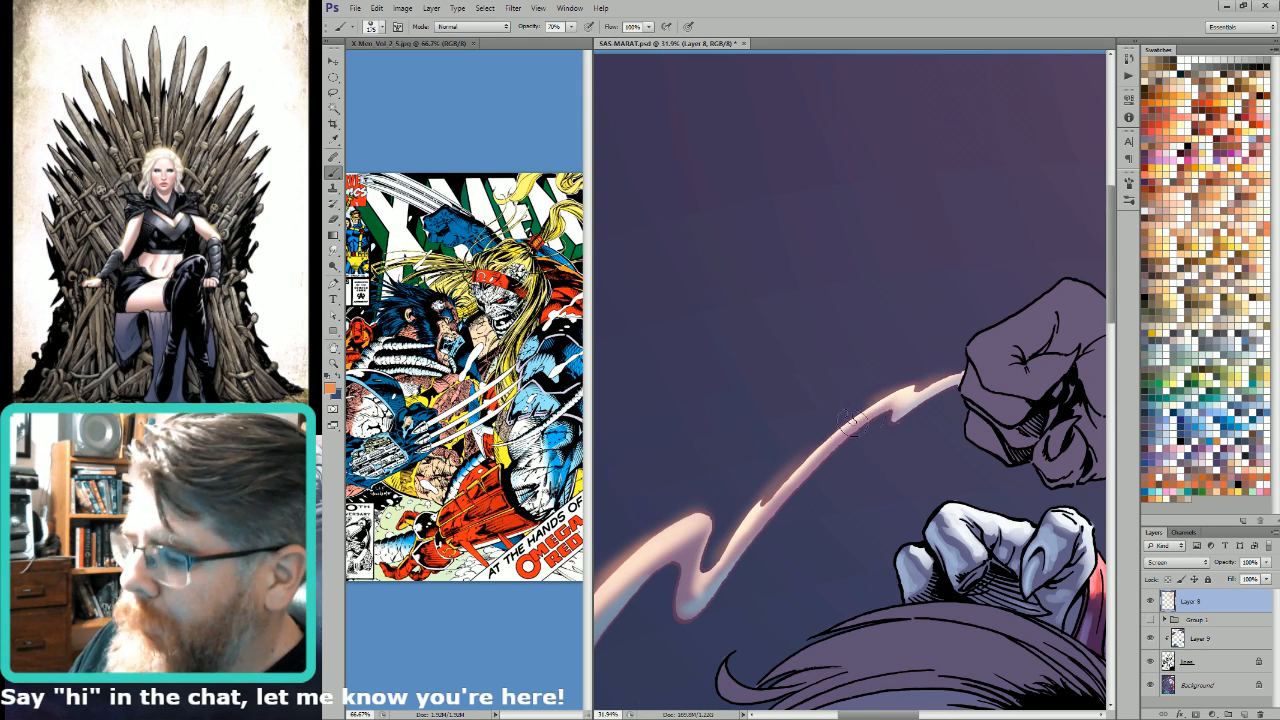
left_click_drag(772, 499, 862, 412)
left_click_drag(793, 476, 895, 393)
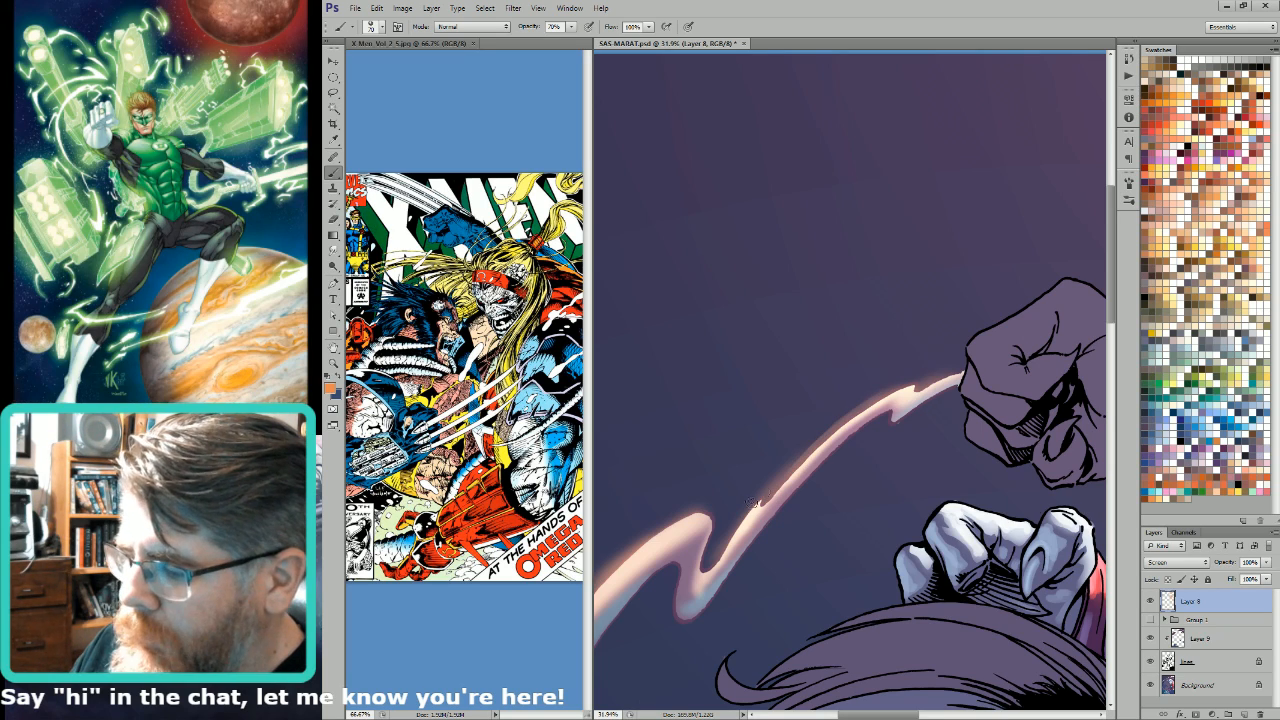
left_click_drag(770, 488, 706, 570)
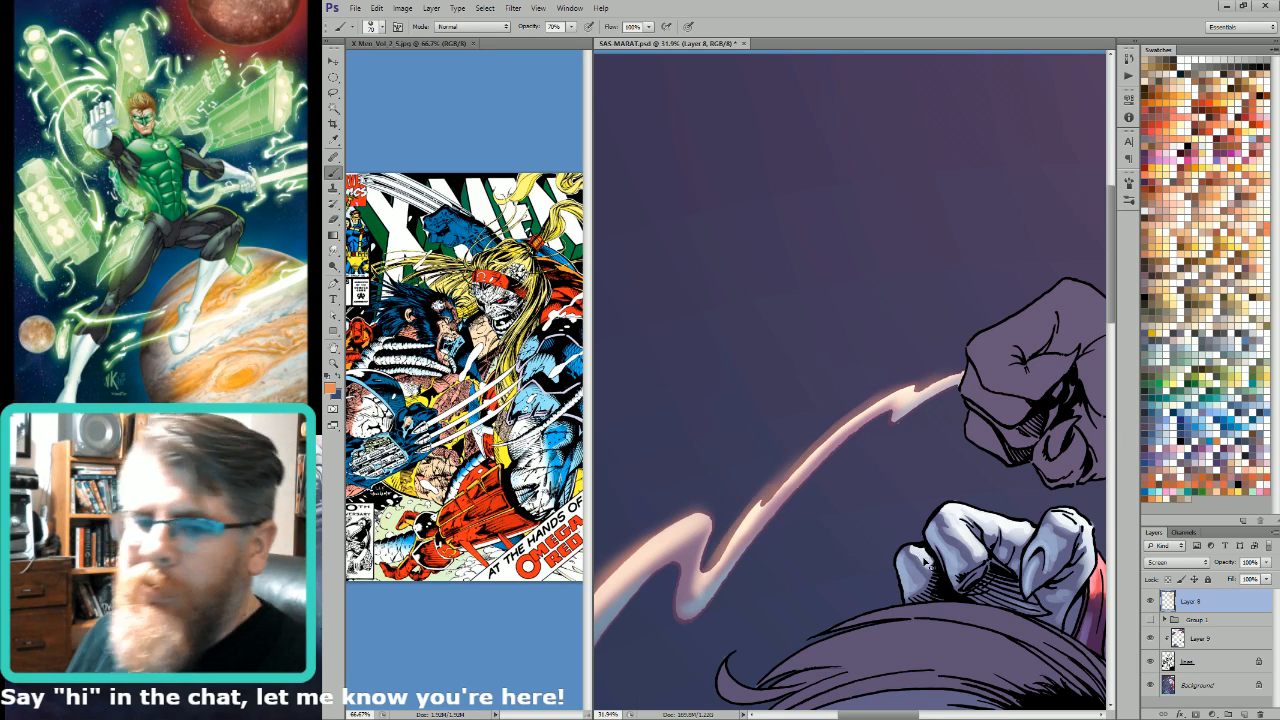
Step: Paint orange glow at 50% brush opacity along the curled start of the upper smoke trail behind the raised fist
key("ctrl+0")
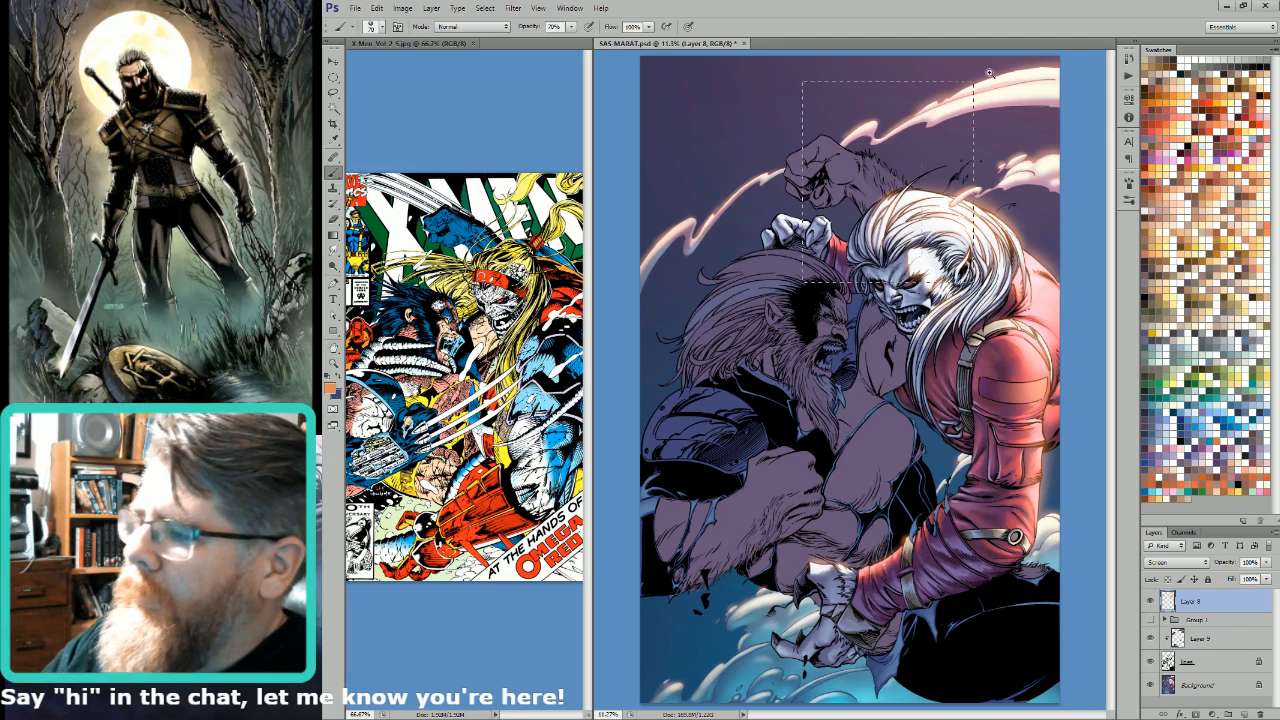
left_click_drag(989, 73, 996, 70)
left_click_drag(832, 328, 898, 461)
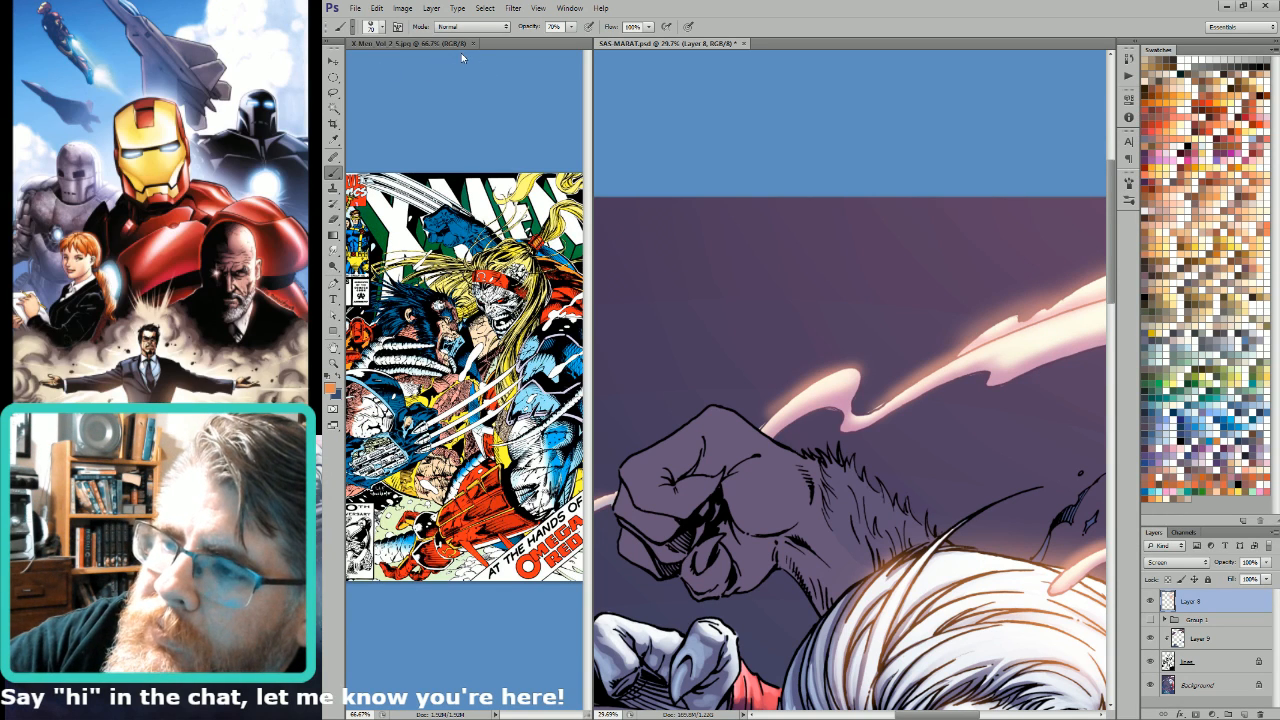
key("]")
key("]")
key("]")
key("]")
key("]")
key("]")
key("]")
key("]")
key("5")
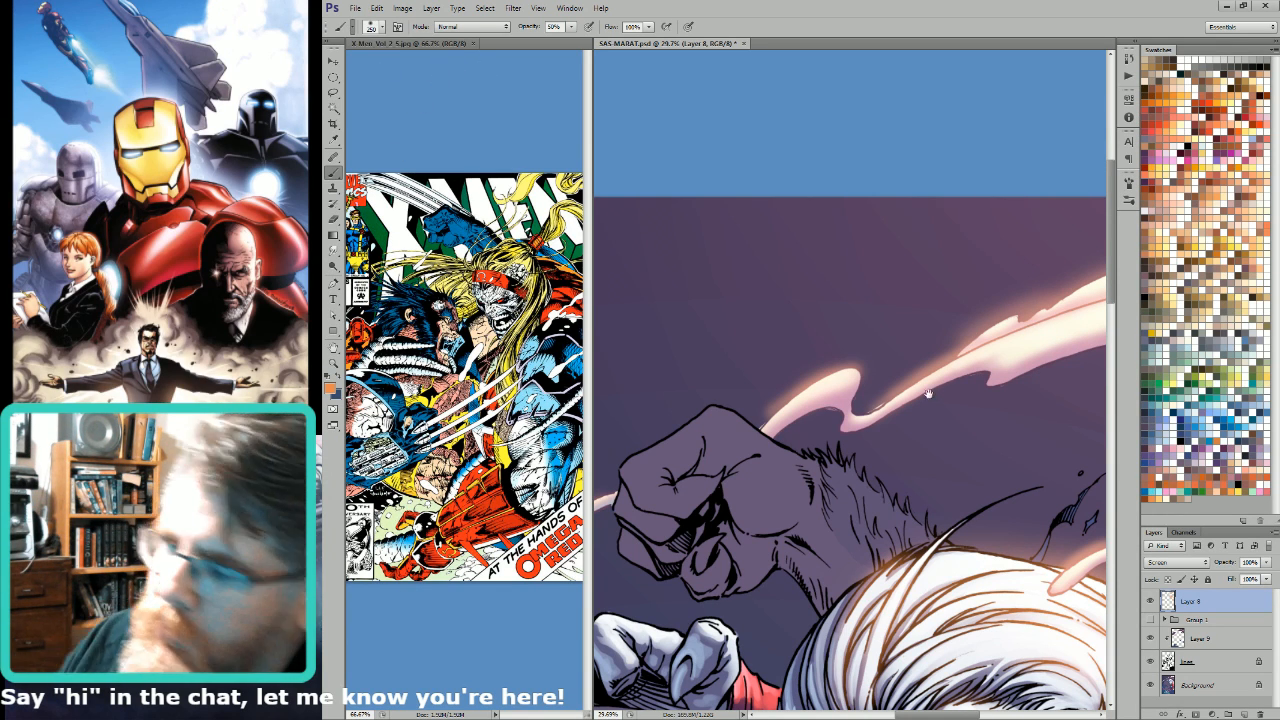
key("bracketleft")
key("bracketleft")
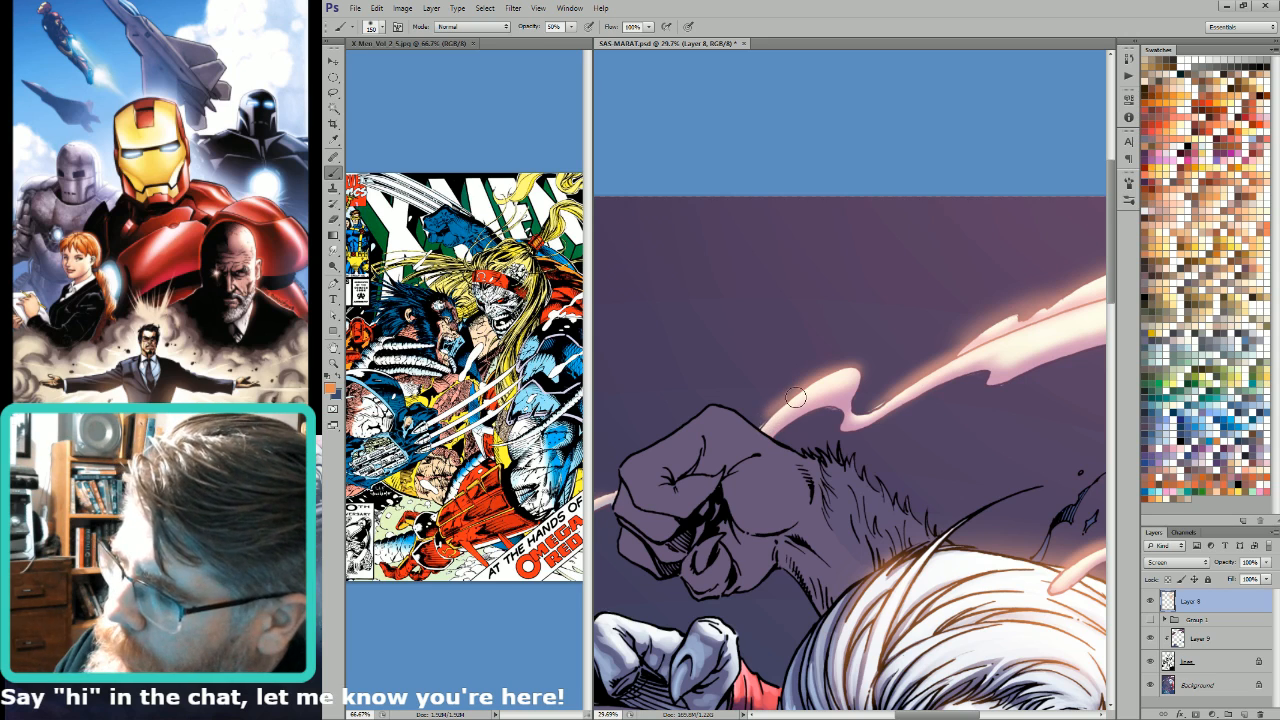
mouse_move(862, 413)
left_mouse_down()
mouse_move(1014, 313)
mouse_move(930, 415)
left_mouse_up()
Step: Extend the orange glow with a larger brush along the wide part of the upper smoke trail to the canvas edge
key("bracketright")
key("bracketright")
left_click_drag(1043, 317, 1126, 300)
left_click_drag(1030, 352, 937, 374)
left_click_drag(1037, 406, 910, 425)
key("bracketright")
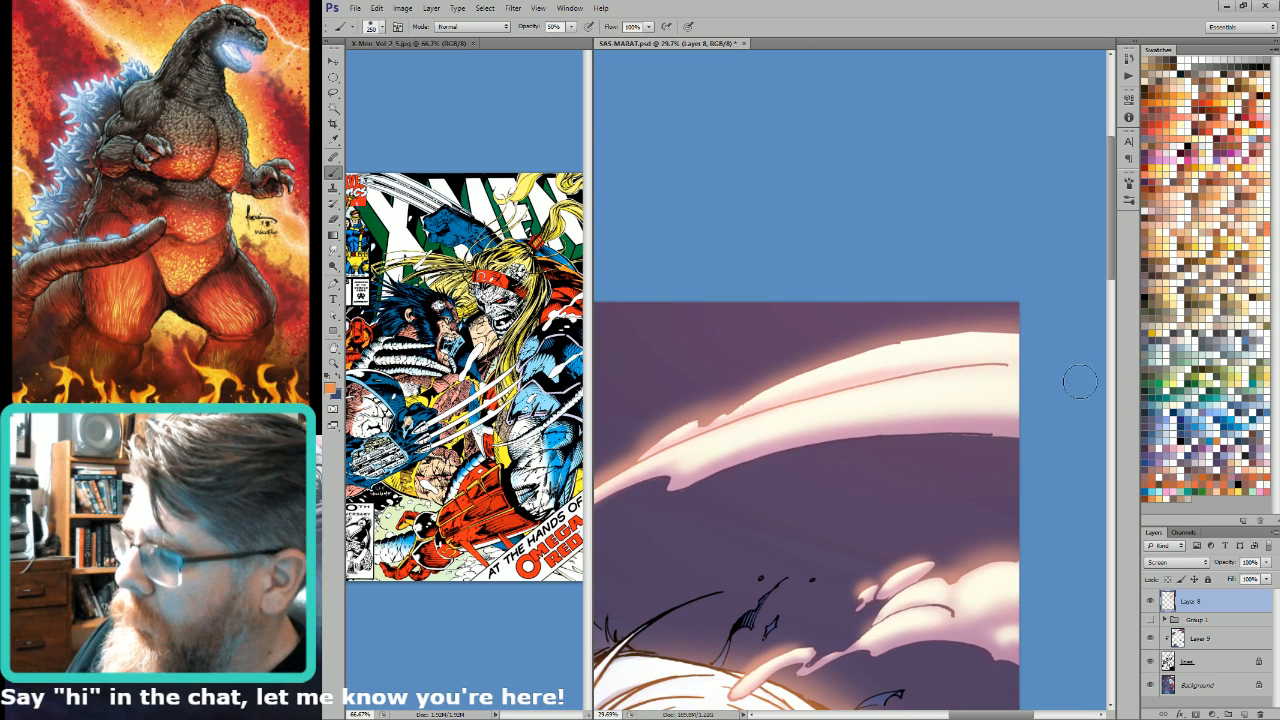
Step: Paint orange glow on Layer 8 around the lower smoke puffs behind the white hair, varying the brush size
left_click_drag(966, 579, 1023, 468)
key("bracketleft")
key("bracketleft")
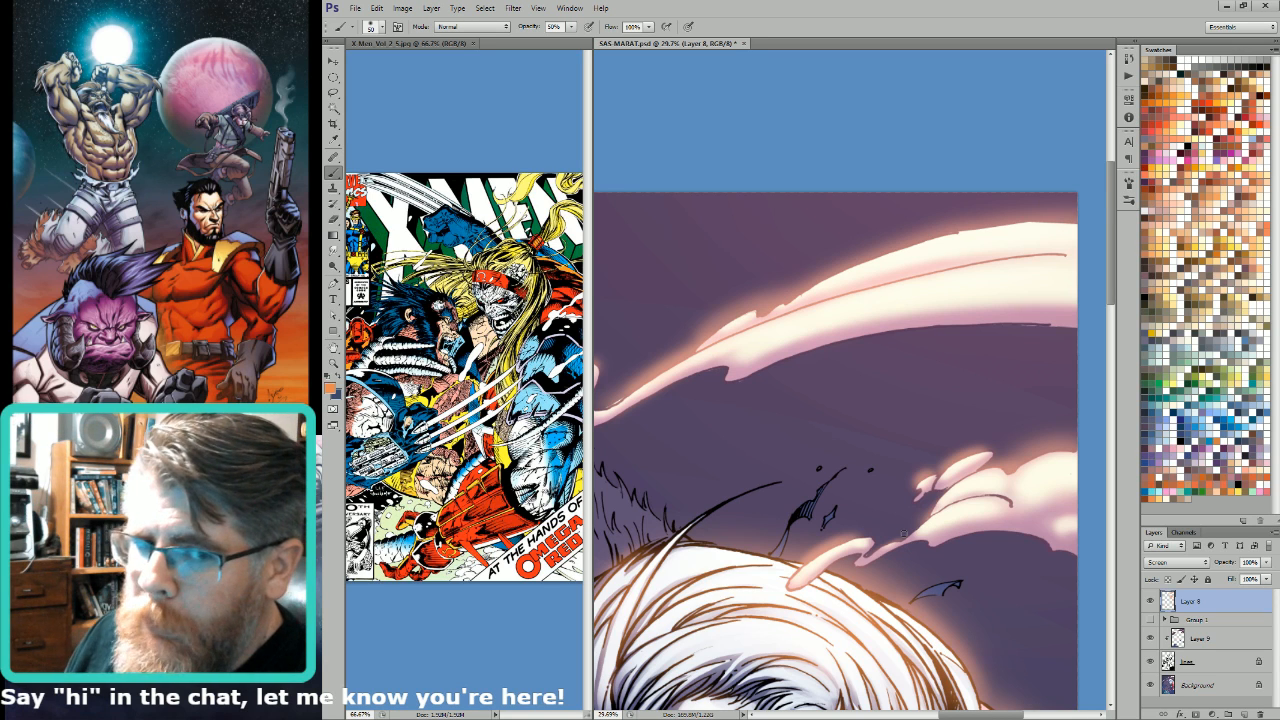
key("bracketright")
key("bracketright")
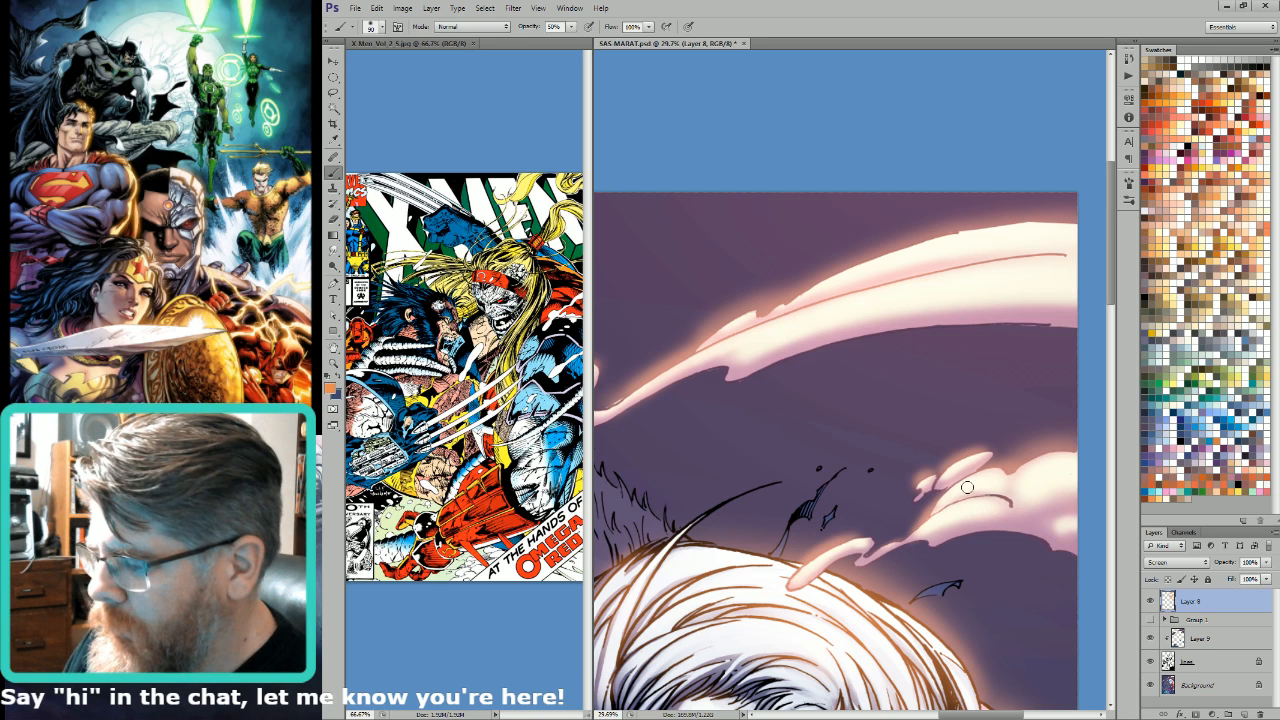
key("bracketright")
key("bracketright")
key("bracketright")
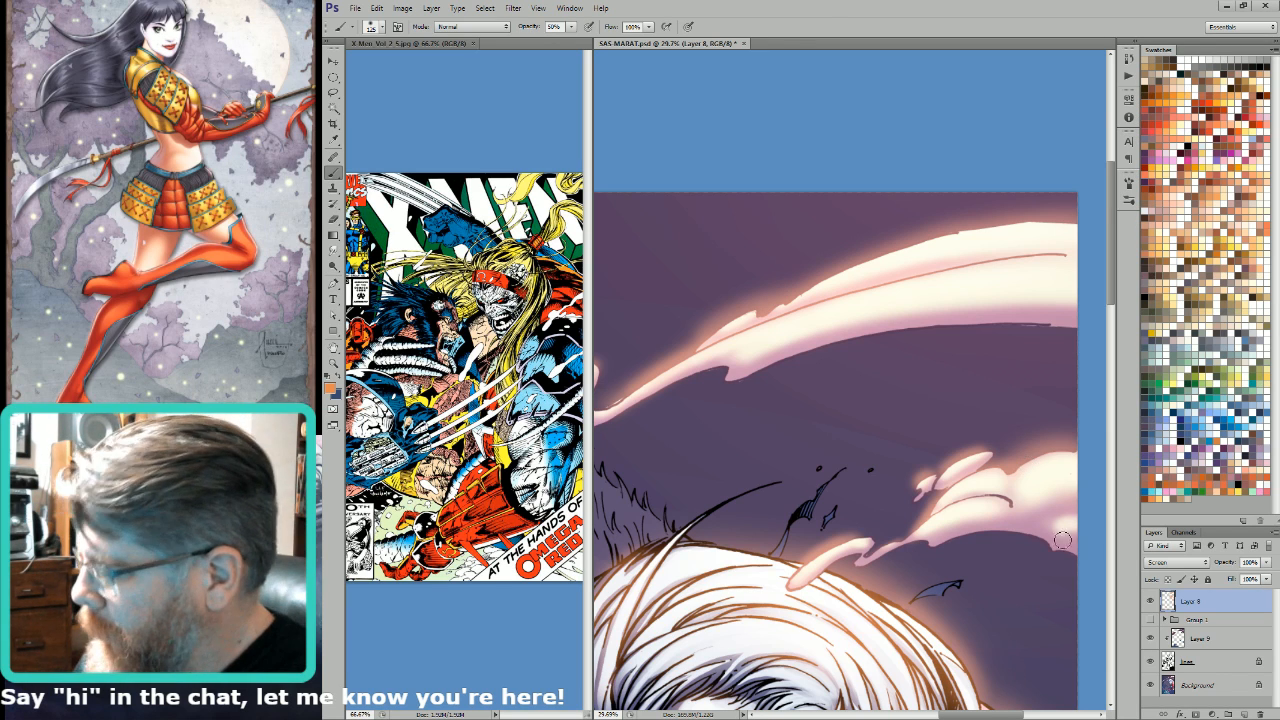
Step: Make the Background layer active and review the whole cover in full-screen mode before returning to the standard view
key("e")
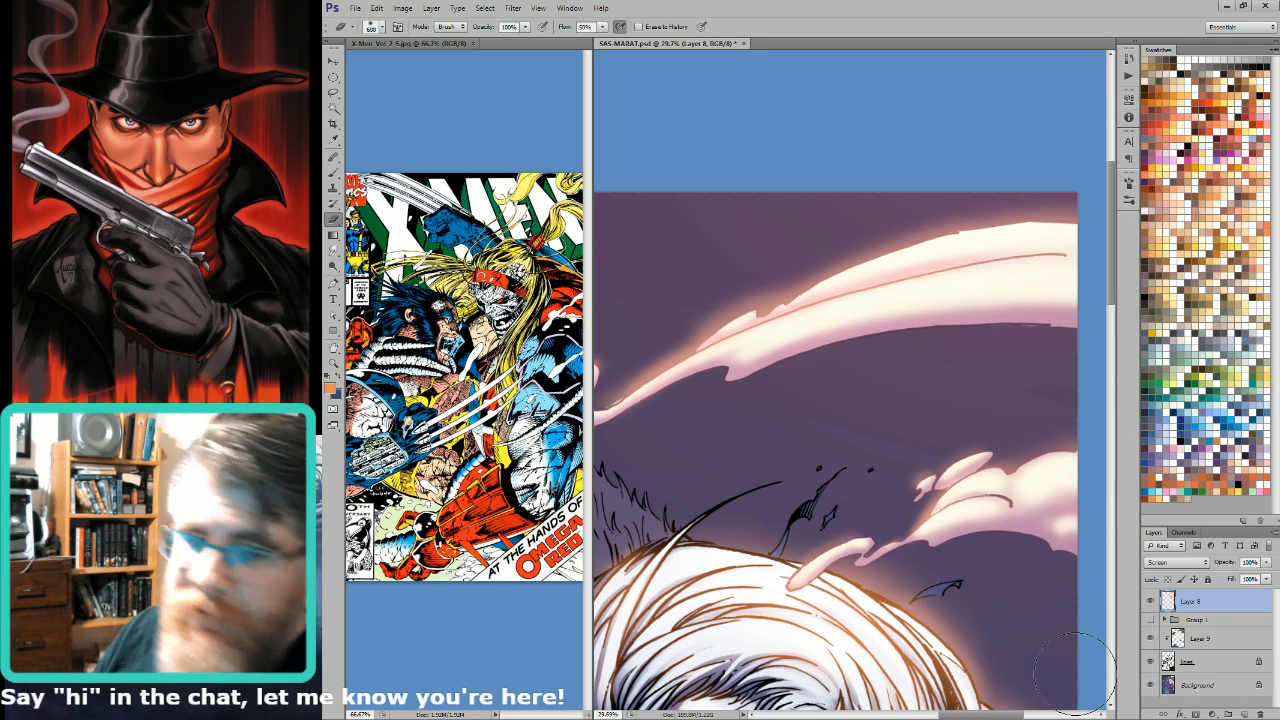
key("ctrl+0")
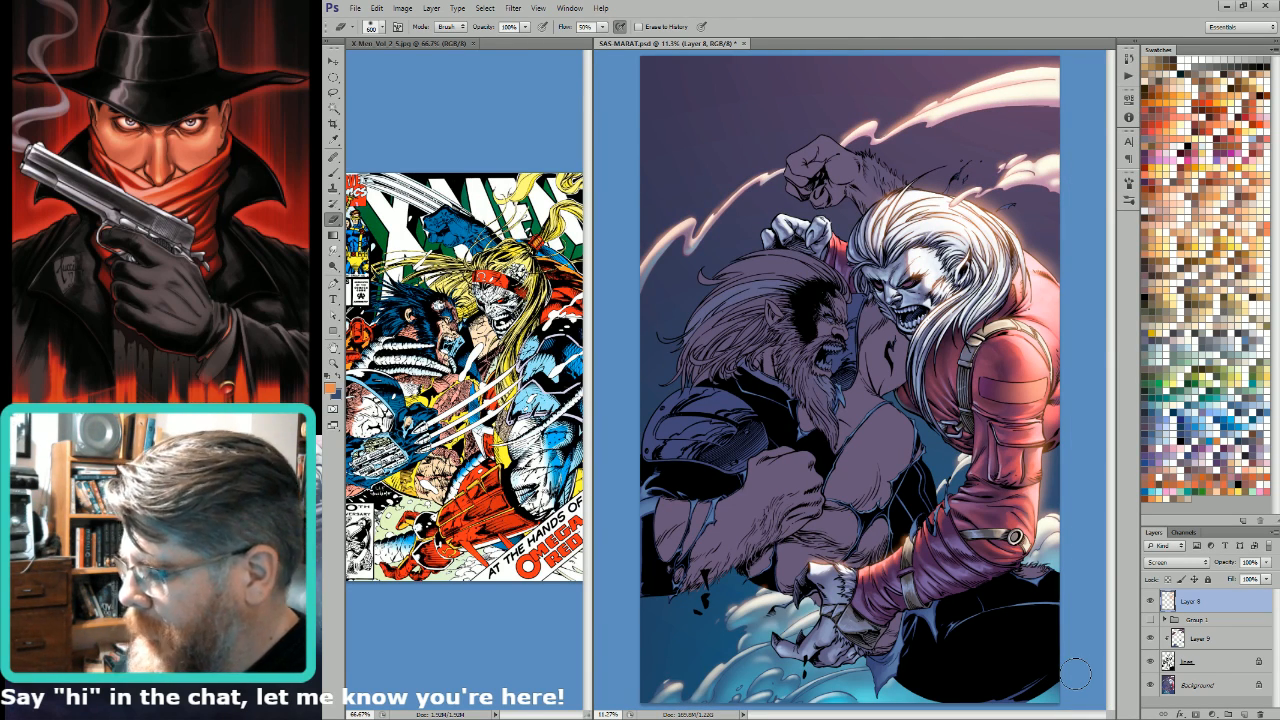
left_click(1172, 684)
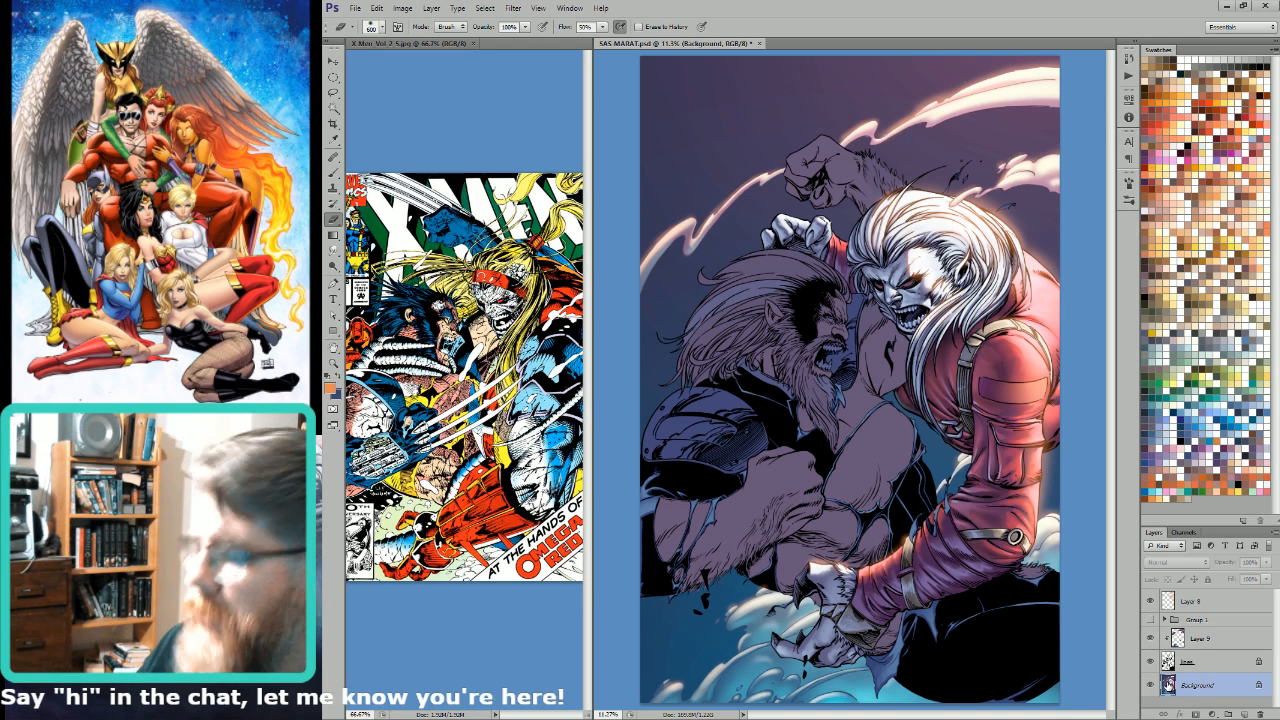
key("alt")
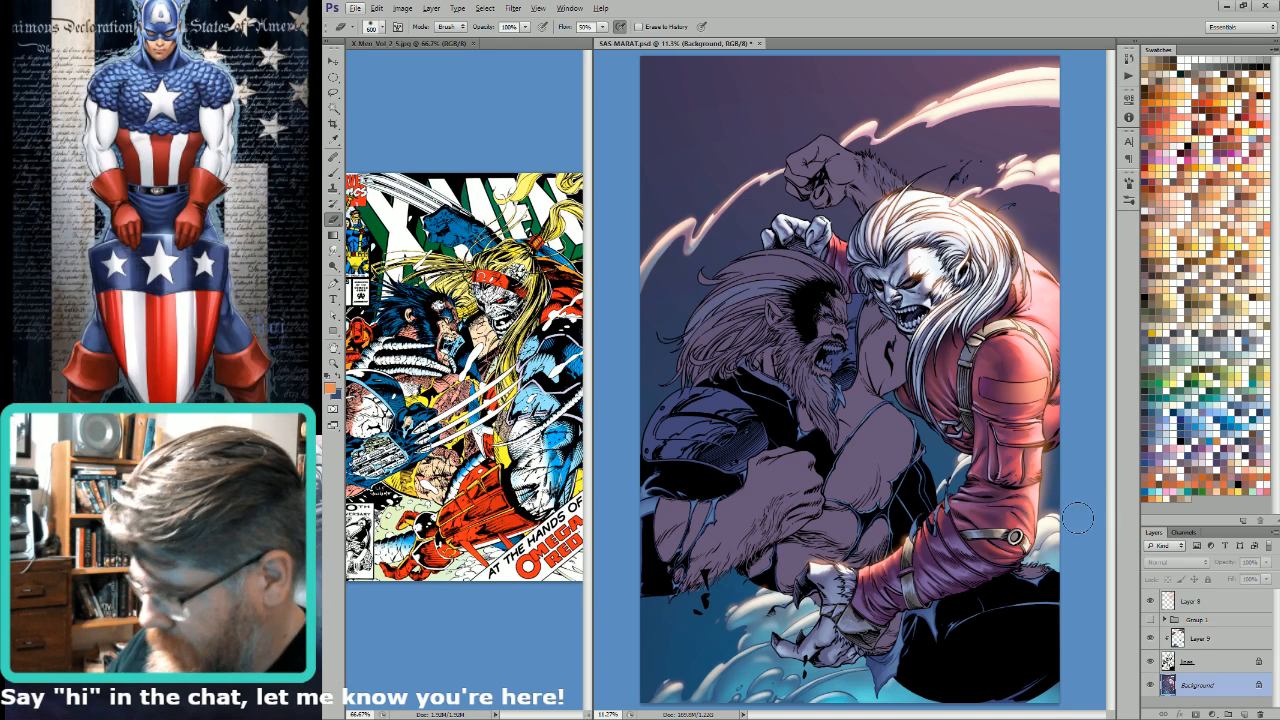
key("f")
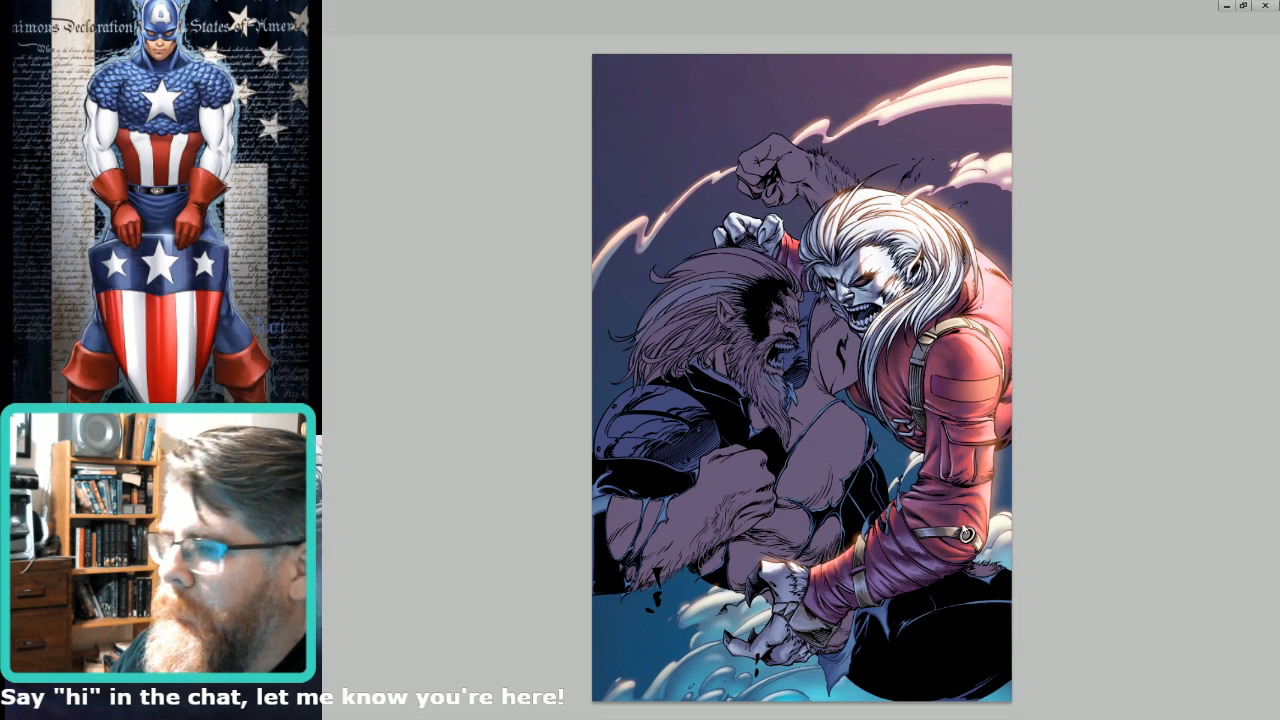
key("f")
key("f")
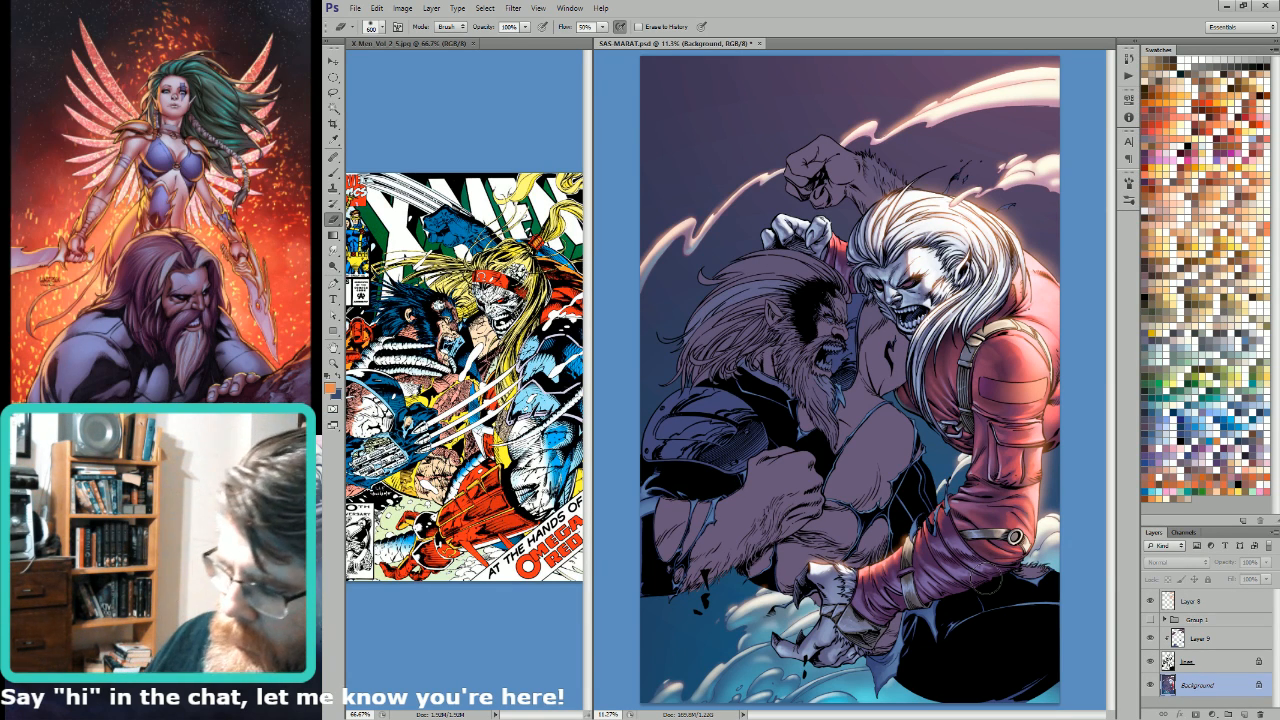
Step: Sample the blue area around the canvas as the background and foreground colours
key("i")
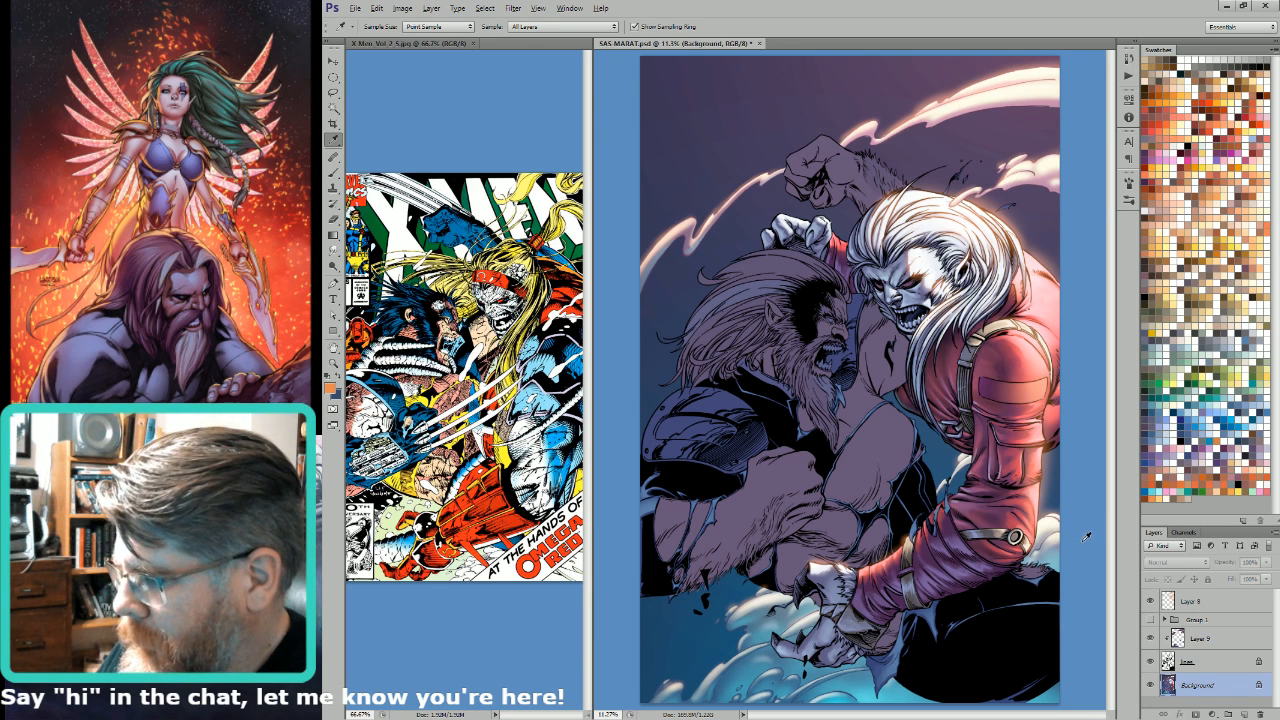
key("alt")
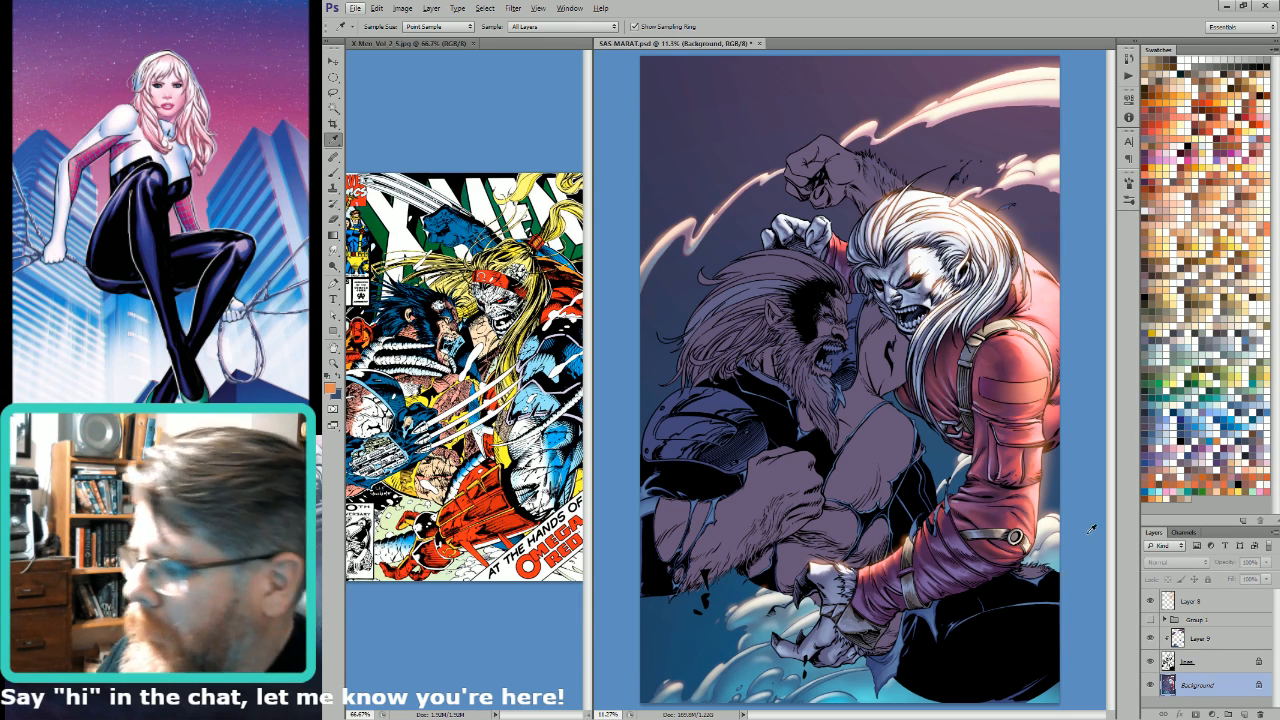
key("alt")
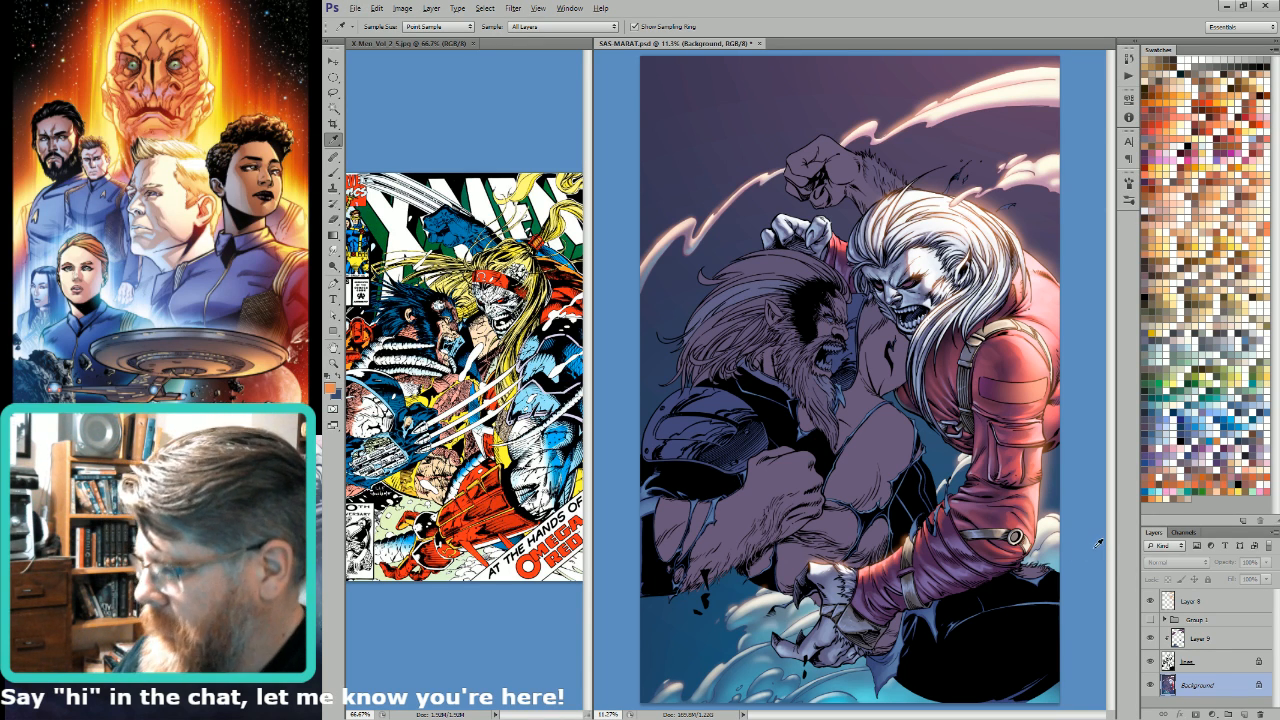
left_click(1098, 542)
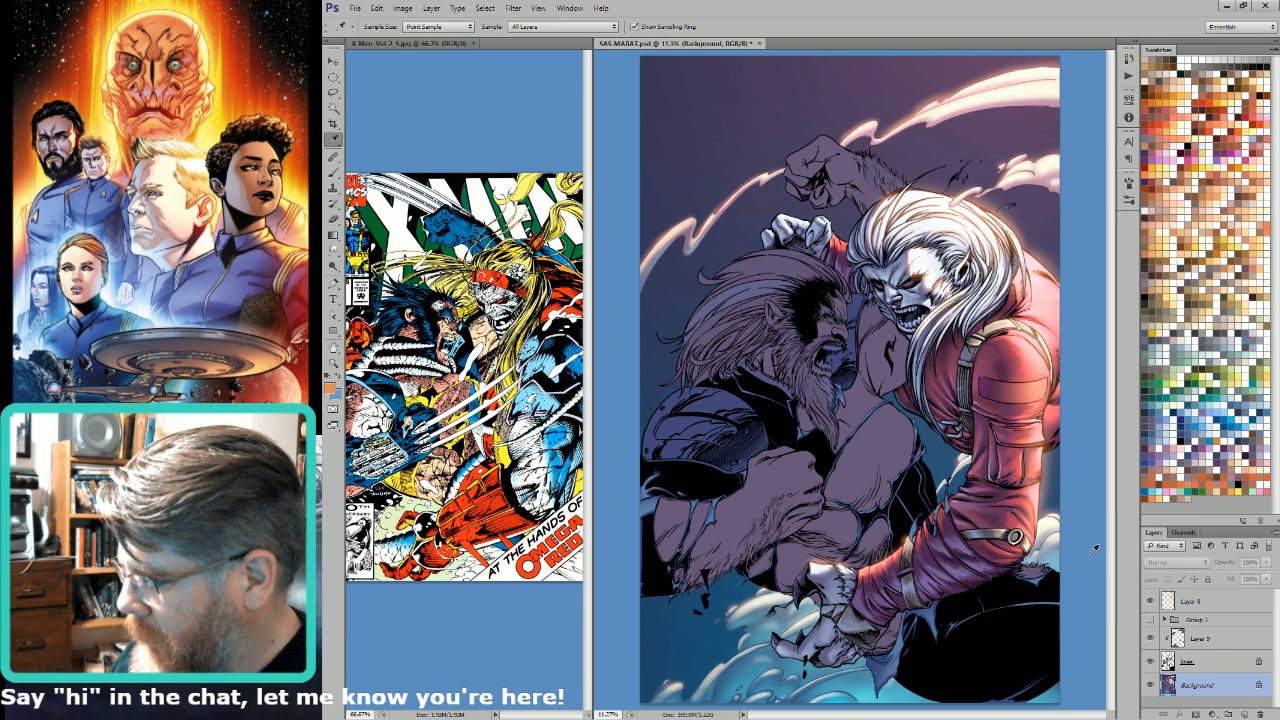
left_click(1094, 552)
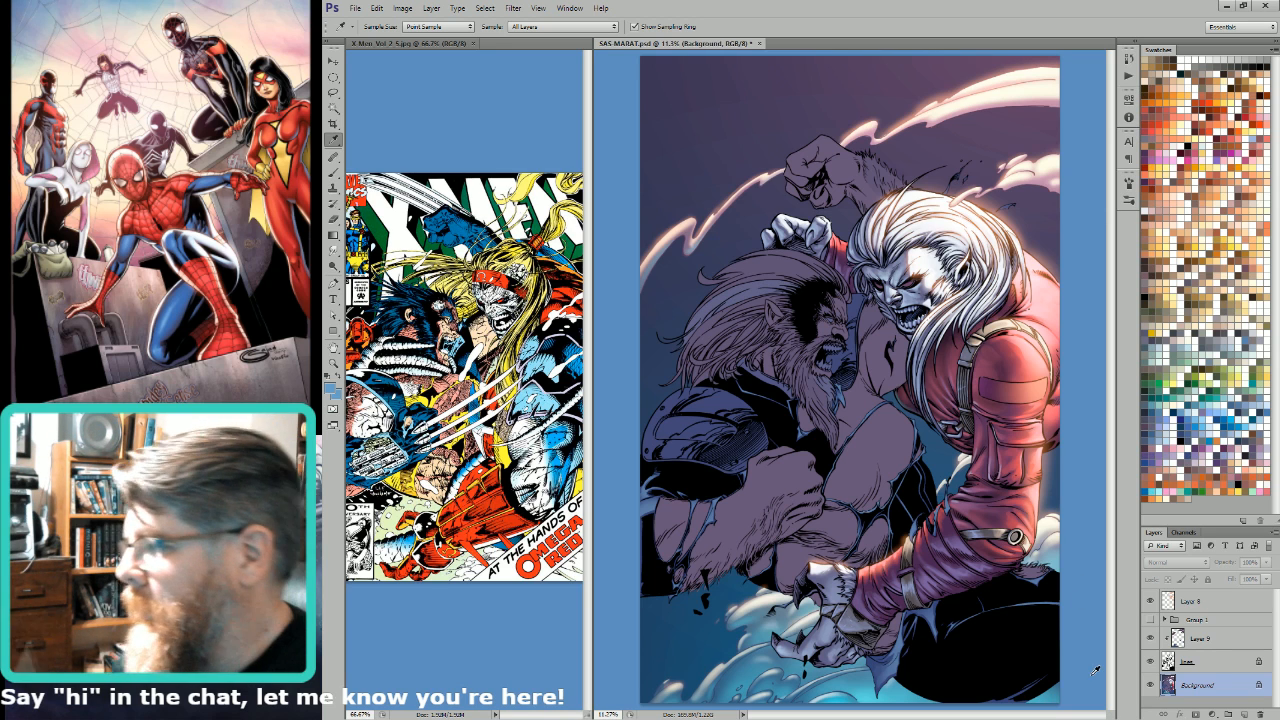
Step: Select the bearded man's hair and fur on Background by non-contiguous colour, copy it to a new layer and lock its transparent pixels
key("w")
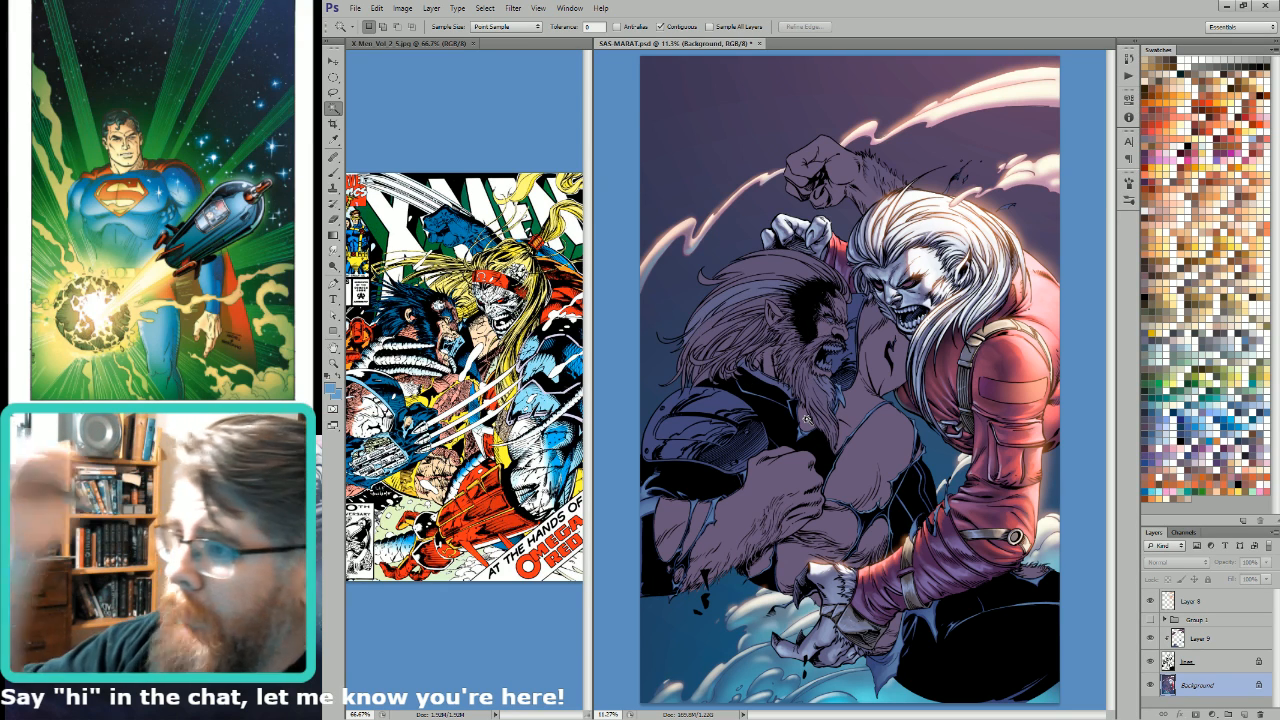
left_click(686, 28)
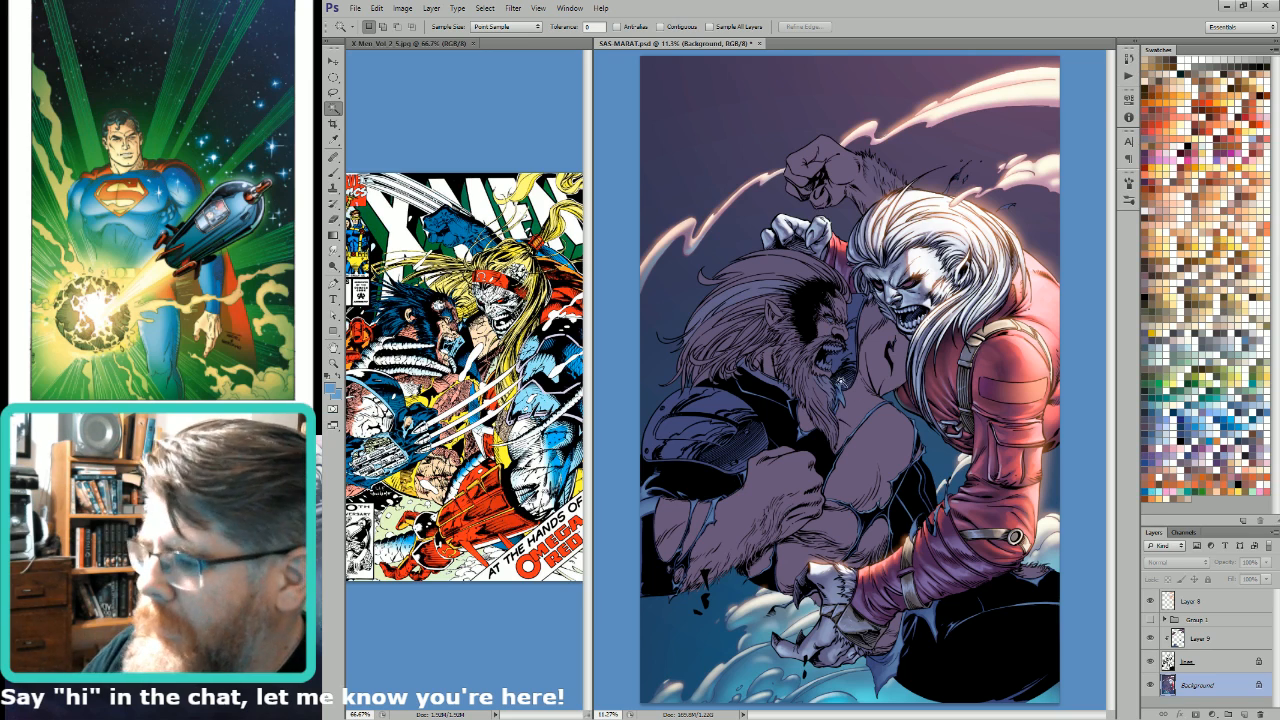
left_click(829, 413)
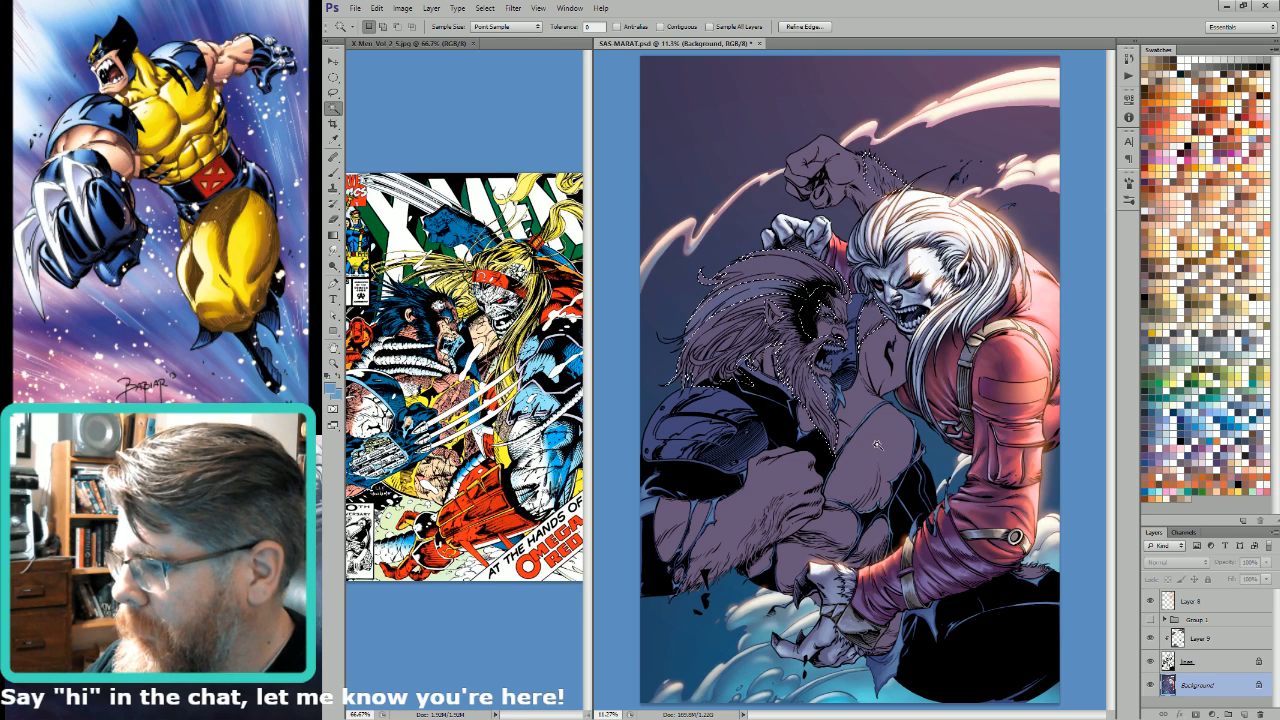
key("ctrl+d")
left_click(773, 374)
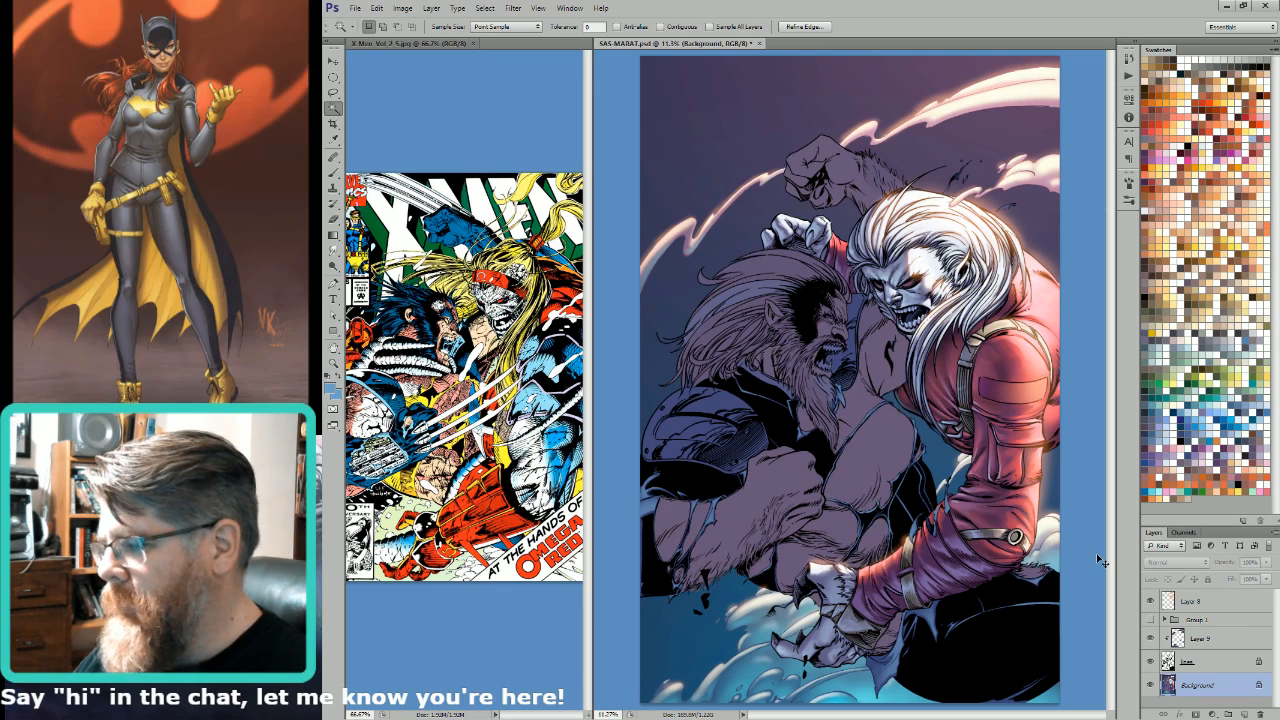
key("ctrl+d")
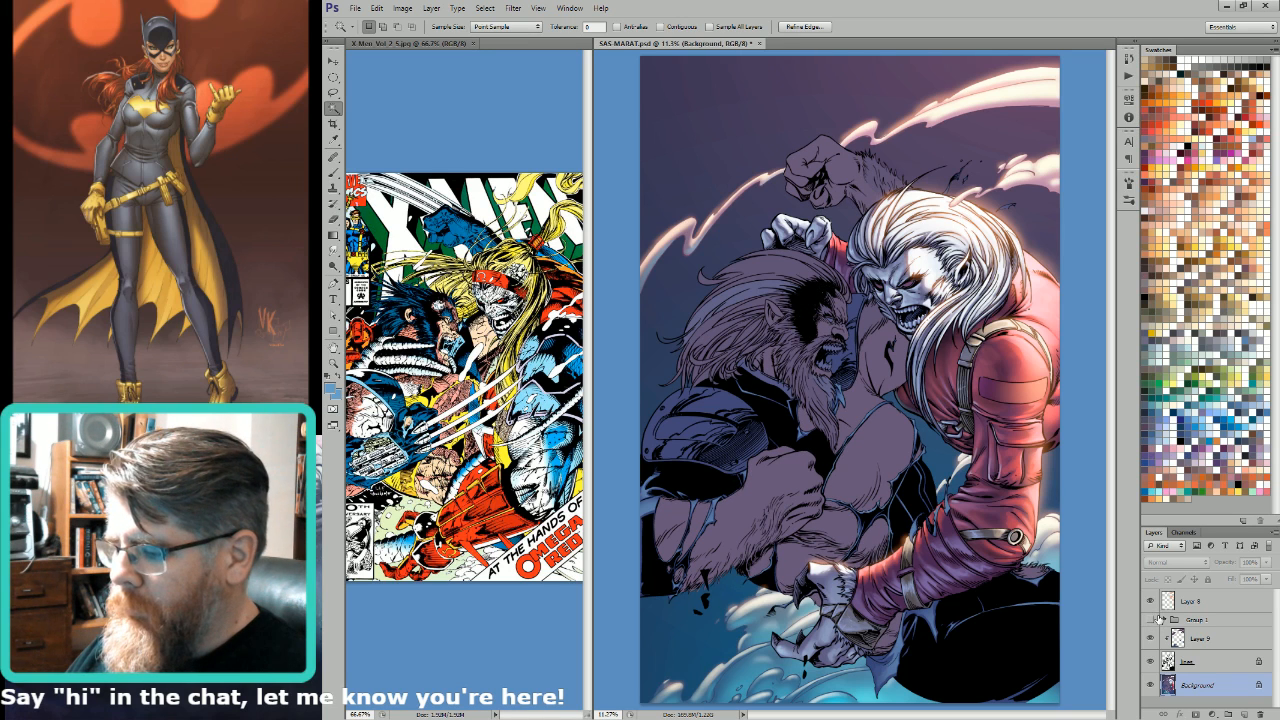
key("ctrl+j")
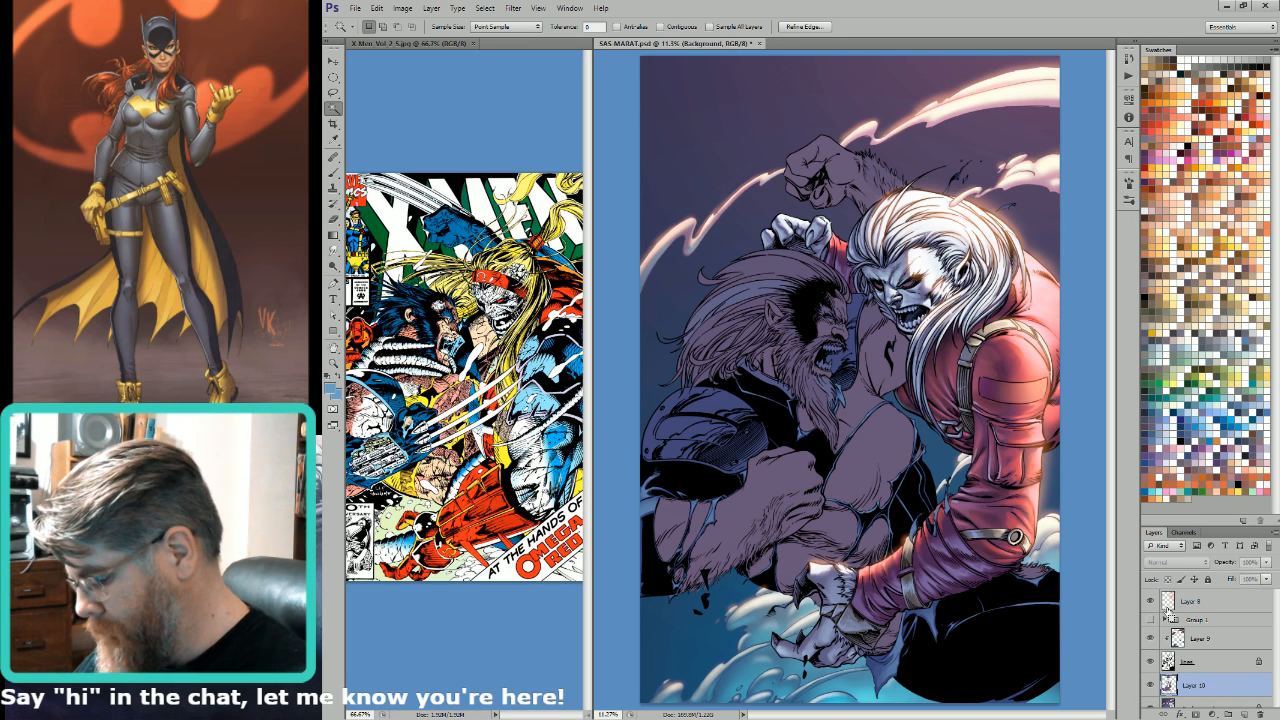
key("/")
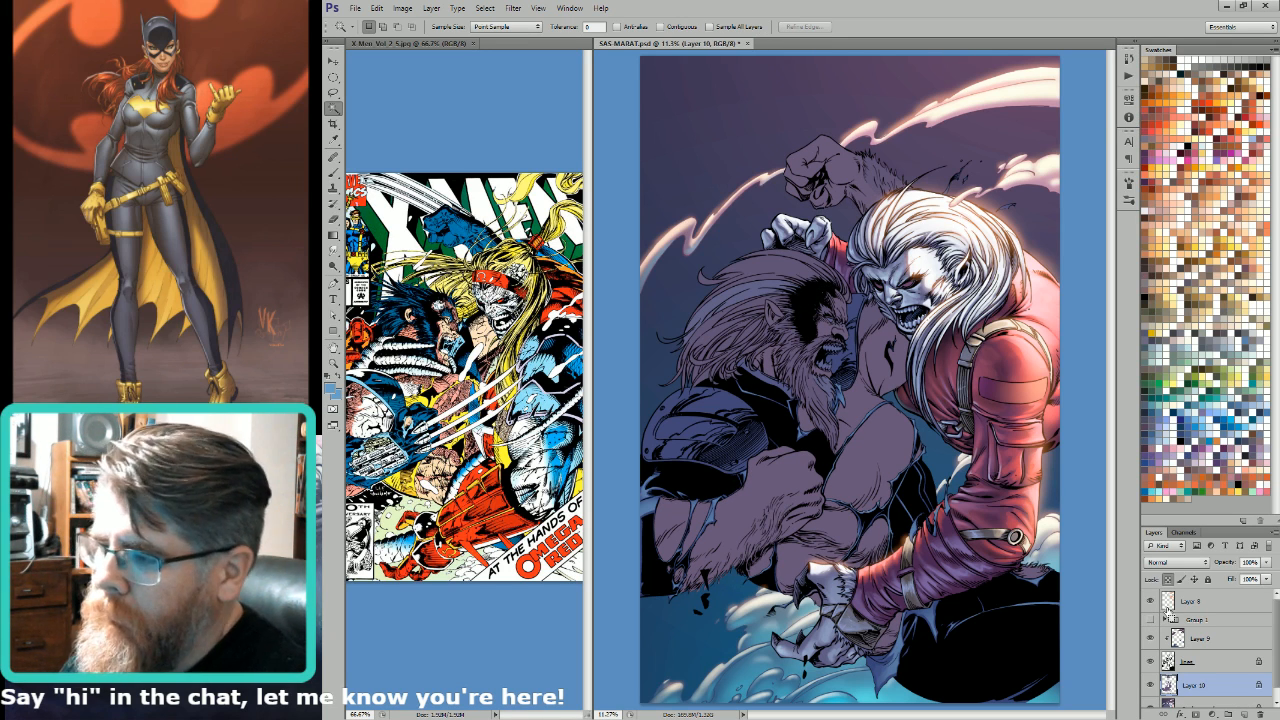
key("g")
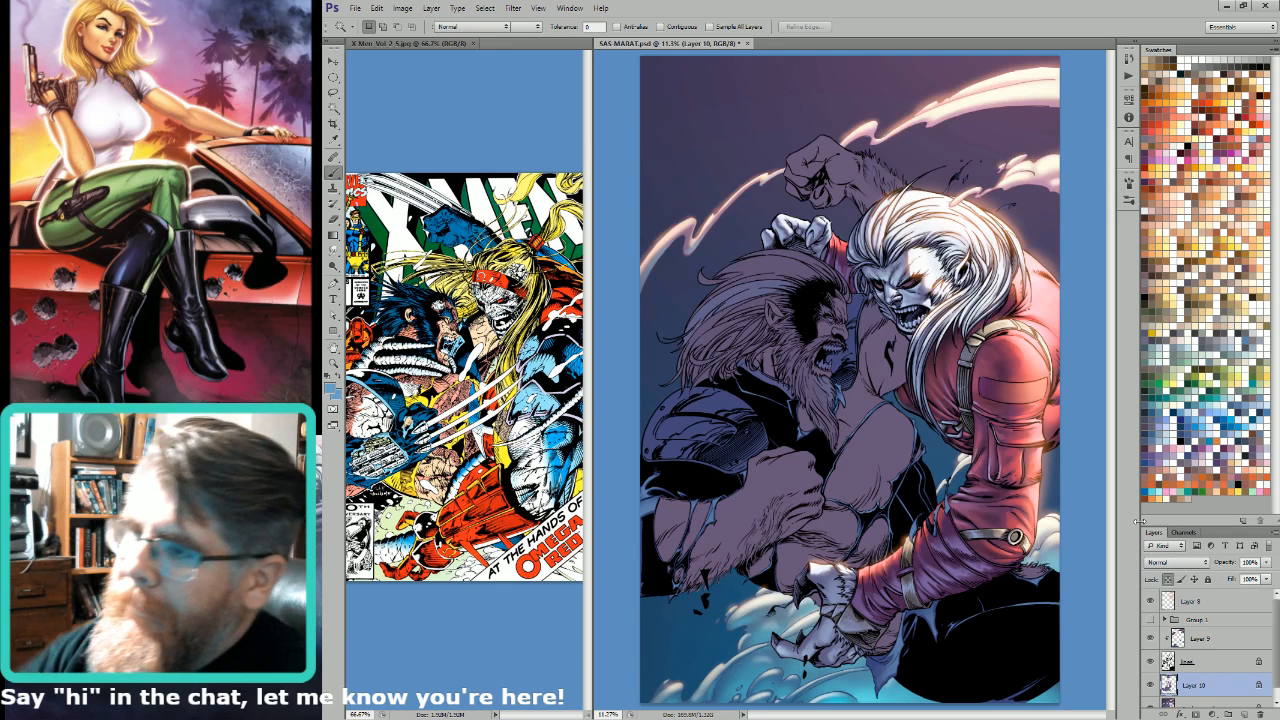
key("b")
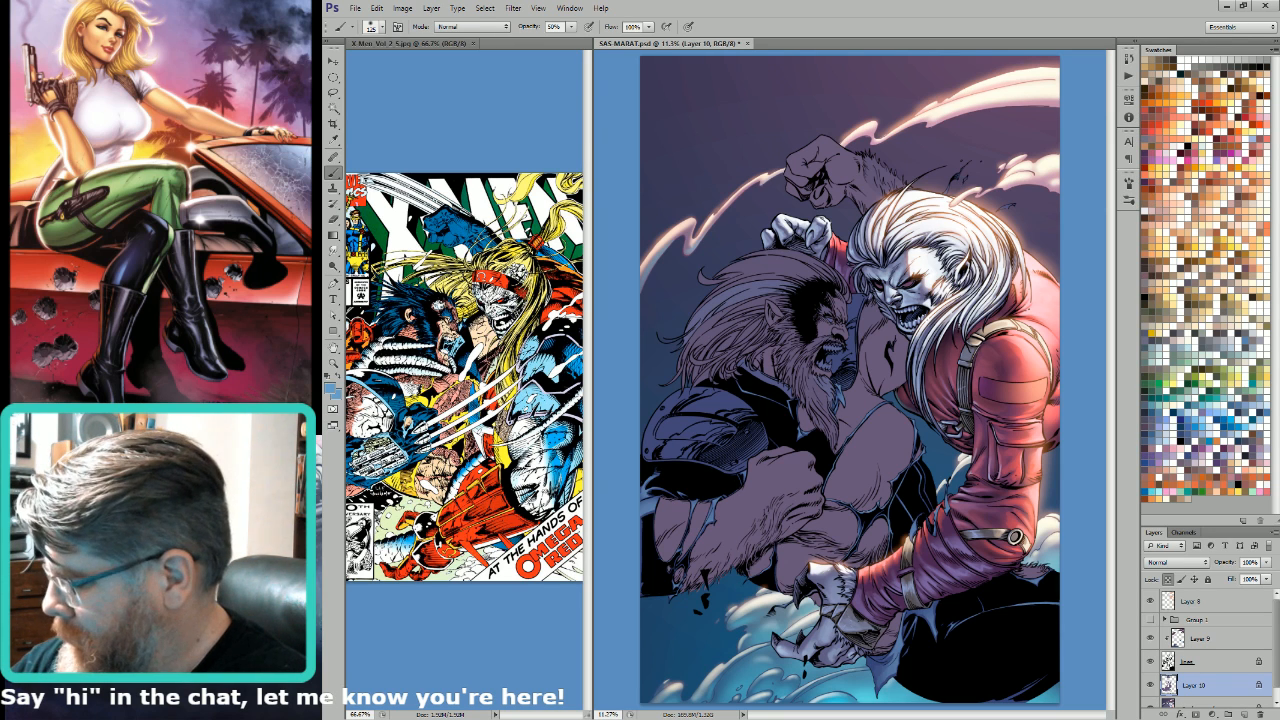
Step: Using the Alpha 4 channel, select the bearded man's hair and fur, copy them from Background to a new layer and merge it with Layer 10
left_click(1163, 687, "ctrl")
left_click(1163, 687)
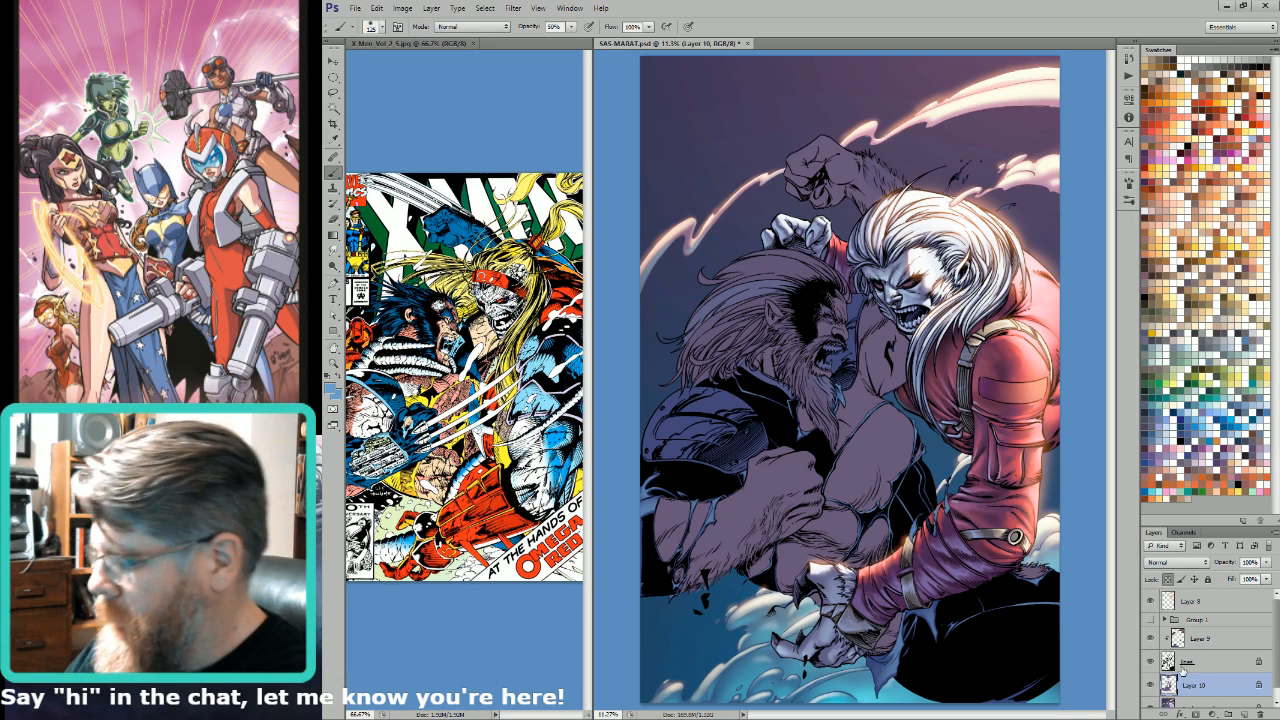
left_click(1188, 703)
key("ctrl+6")
key("w")
left_click(745, 335)
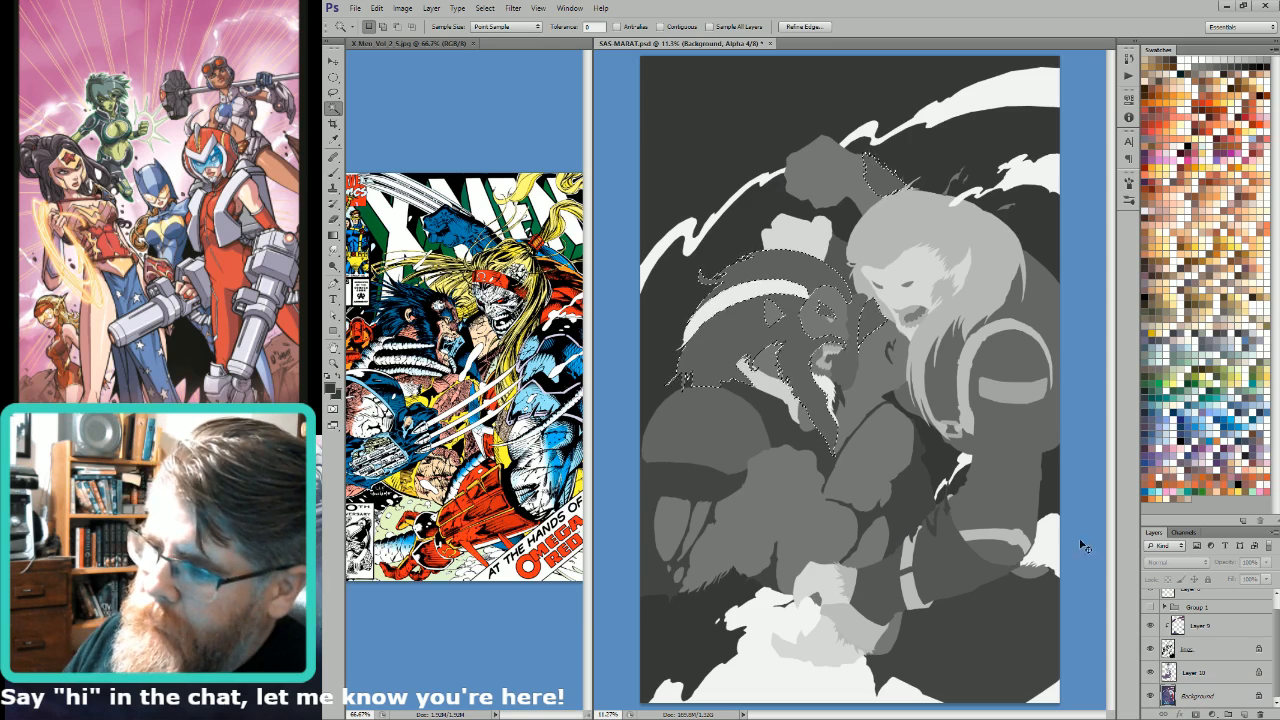
key("ctrl+2")
key("ctrl+j")
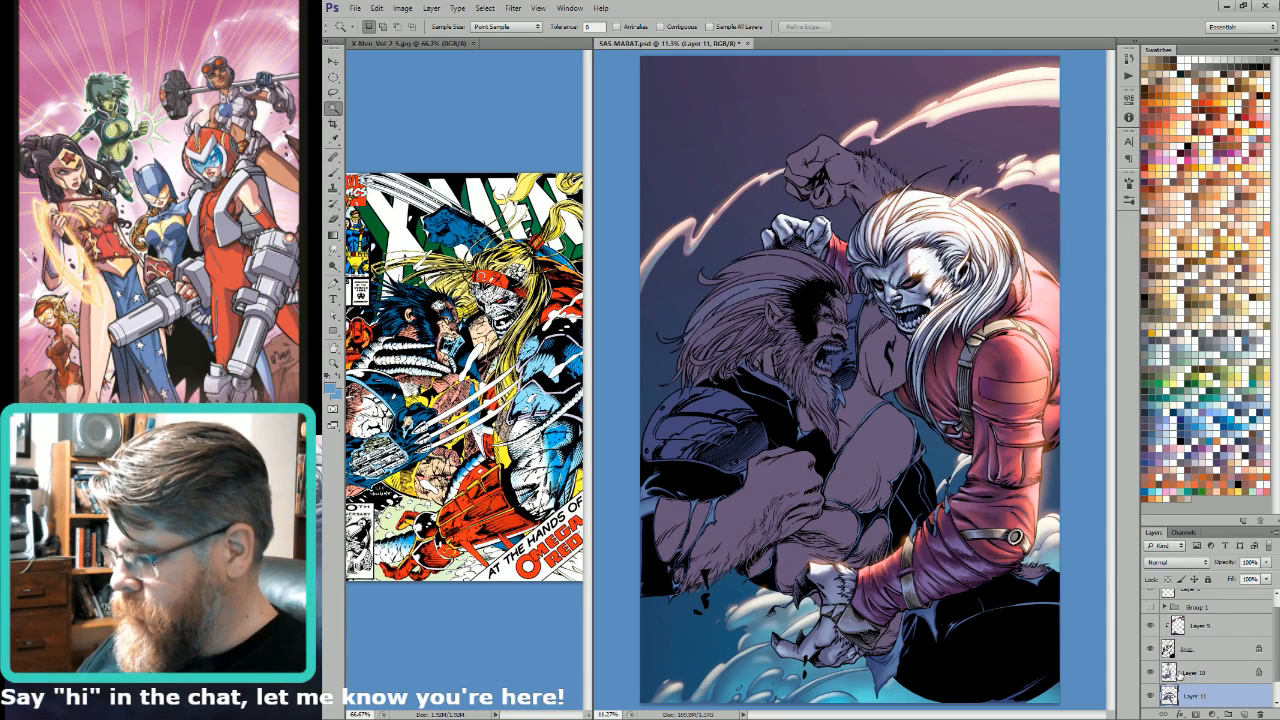
key("ctrl+e")
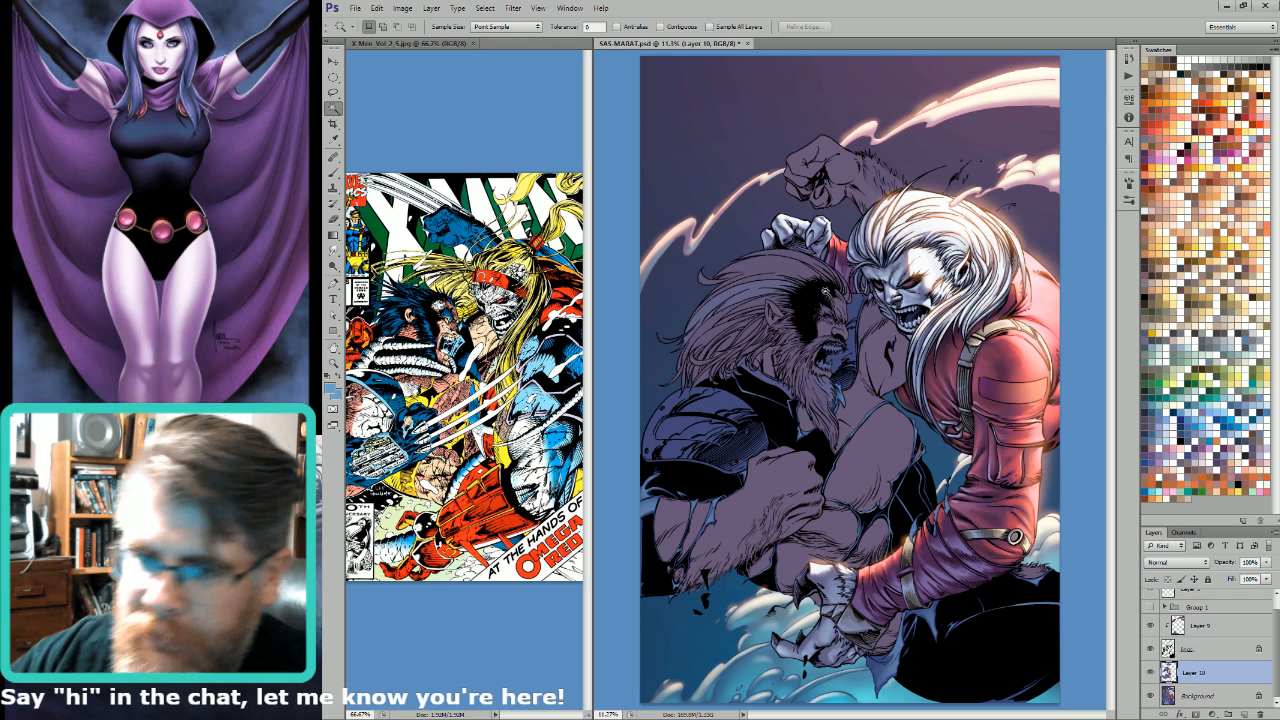
Step: Select the bearded man's fur colour on Layer 10 and brush a light tan swatch colour over the fur on the raised arm
left_click(829, 284)
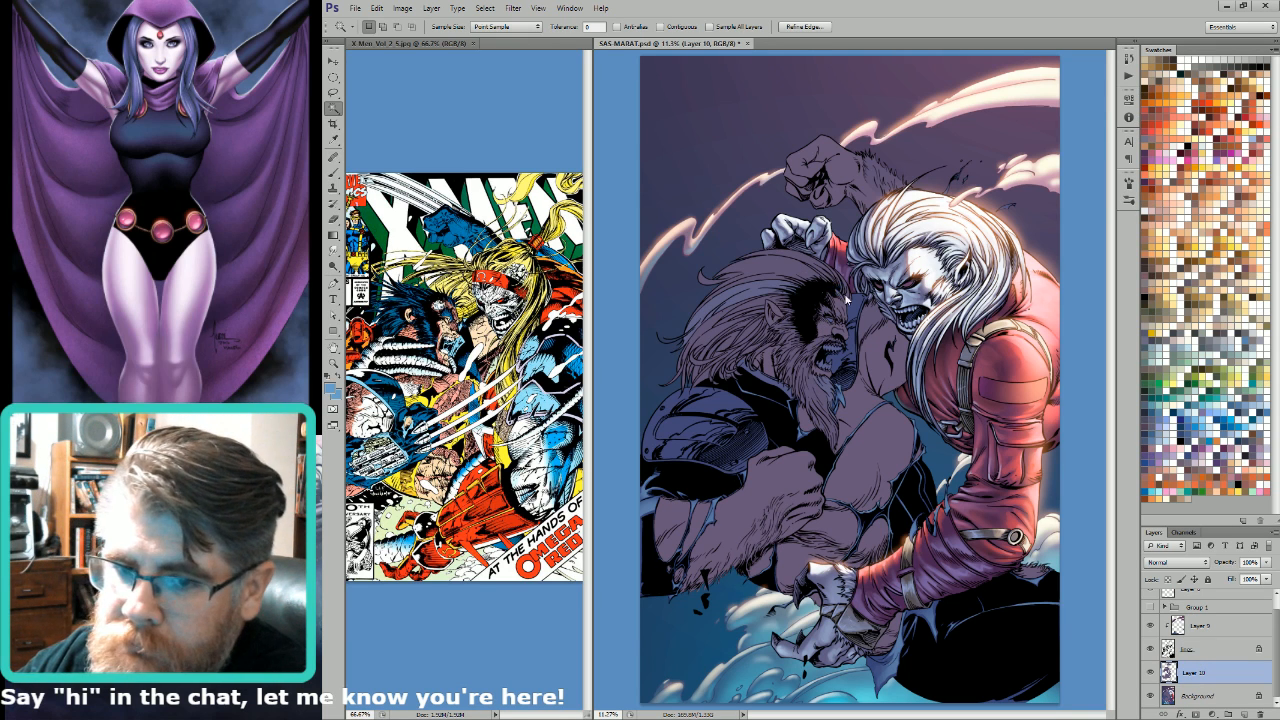
key("ctrl+d")
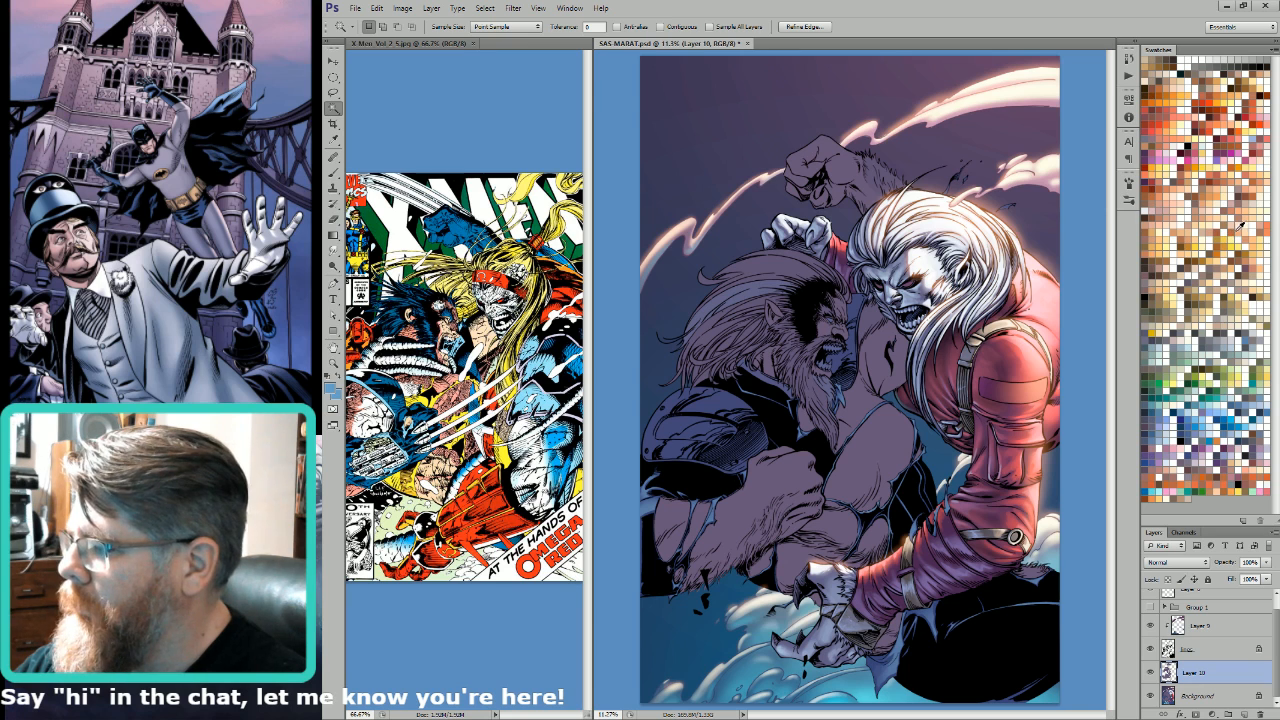
left_click(1156, 224)
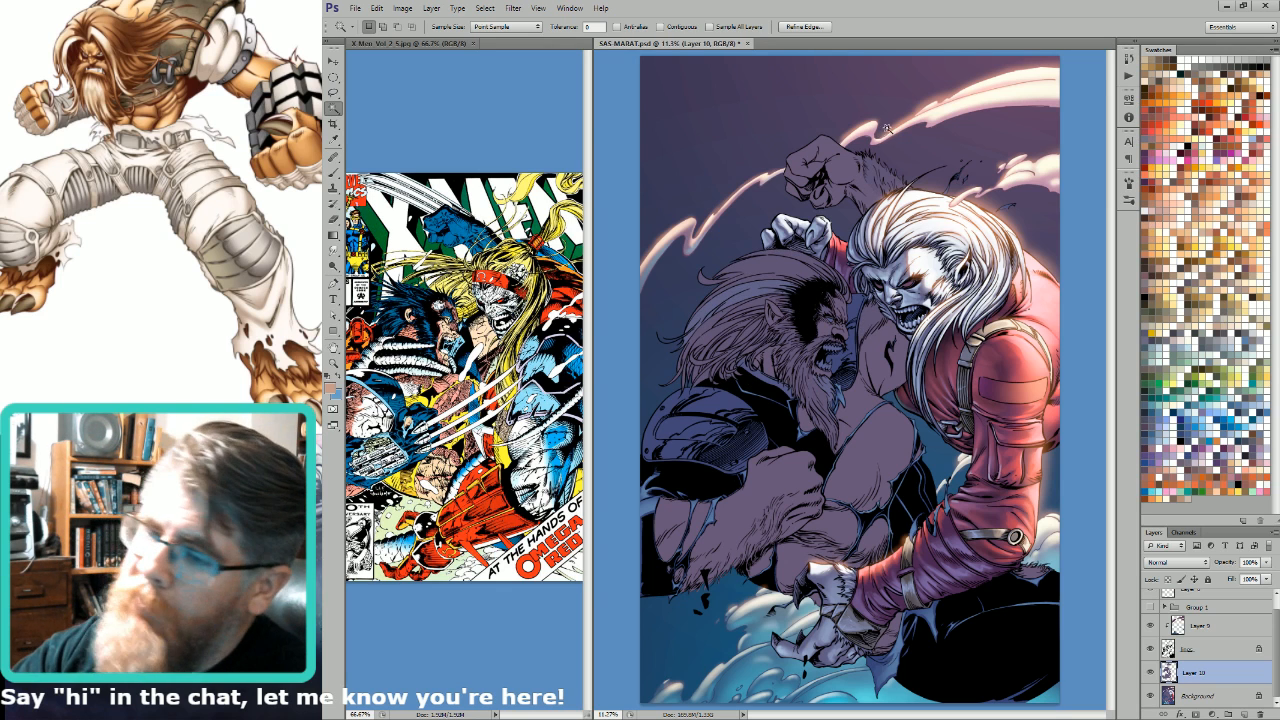
key("b")
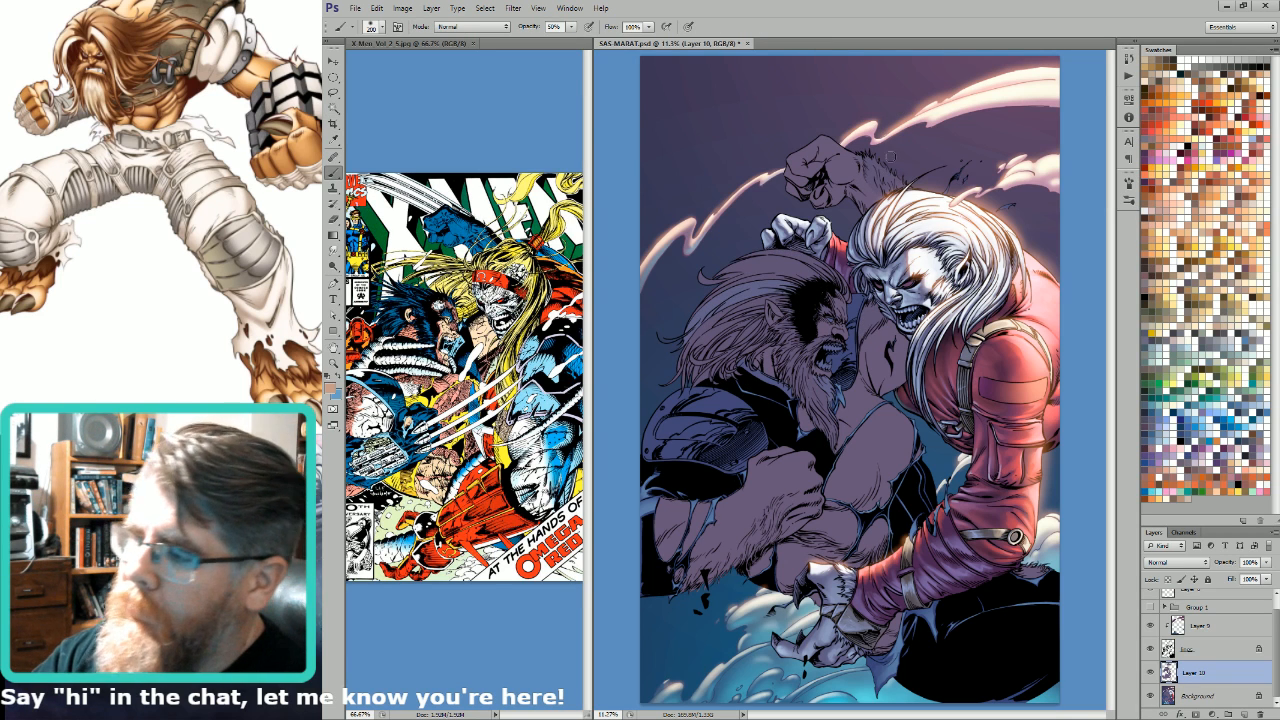
left_click_drag(877, 151, 900, 176)
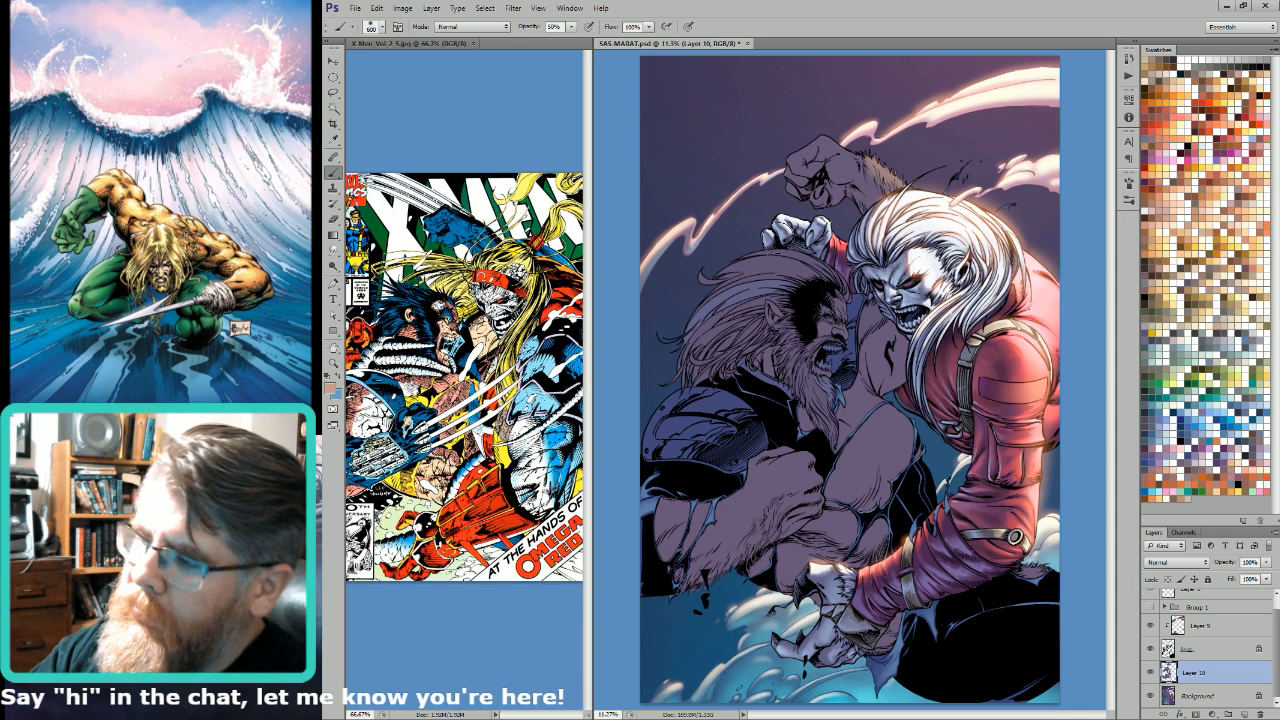
Step: Paint light tan on Layer 10 over the bearded man's hair and beard, varying the brush size
mouse_move(832, 268)
left_mouse_down()
mouse_move(798, 256)
mouse_move(760, 272)
mouse_move(742, 340)
left_mouse_up()
key("bracketright")
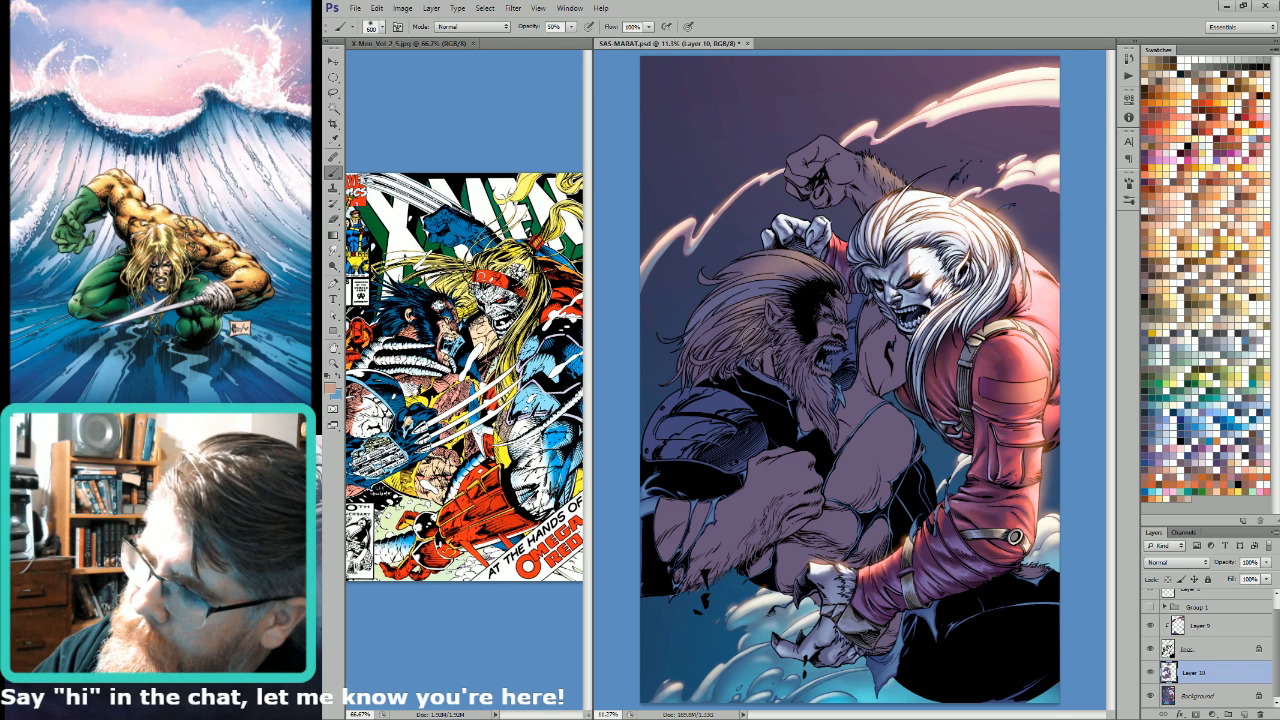
left_click_drag(776, 262, 742, 280)
key("bracketleft")
key("bracketleft")
key("bracketleft")
key("bracketleft")
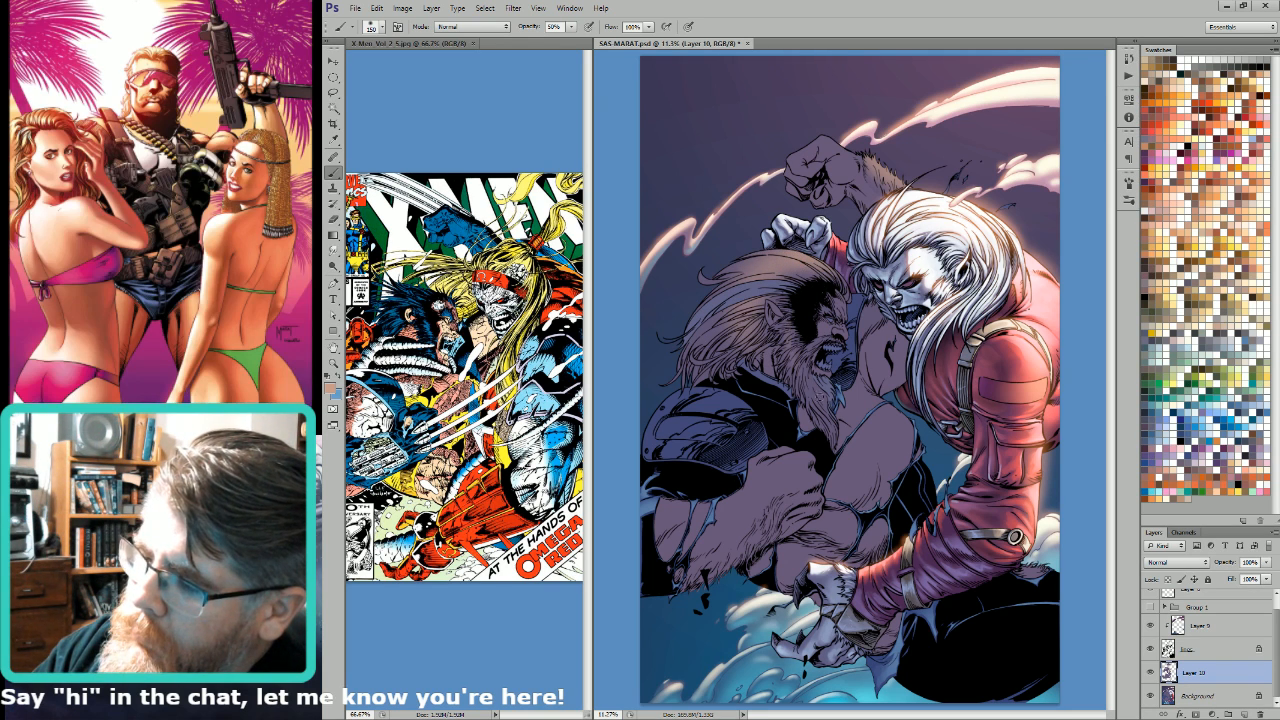
key("bracketright")
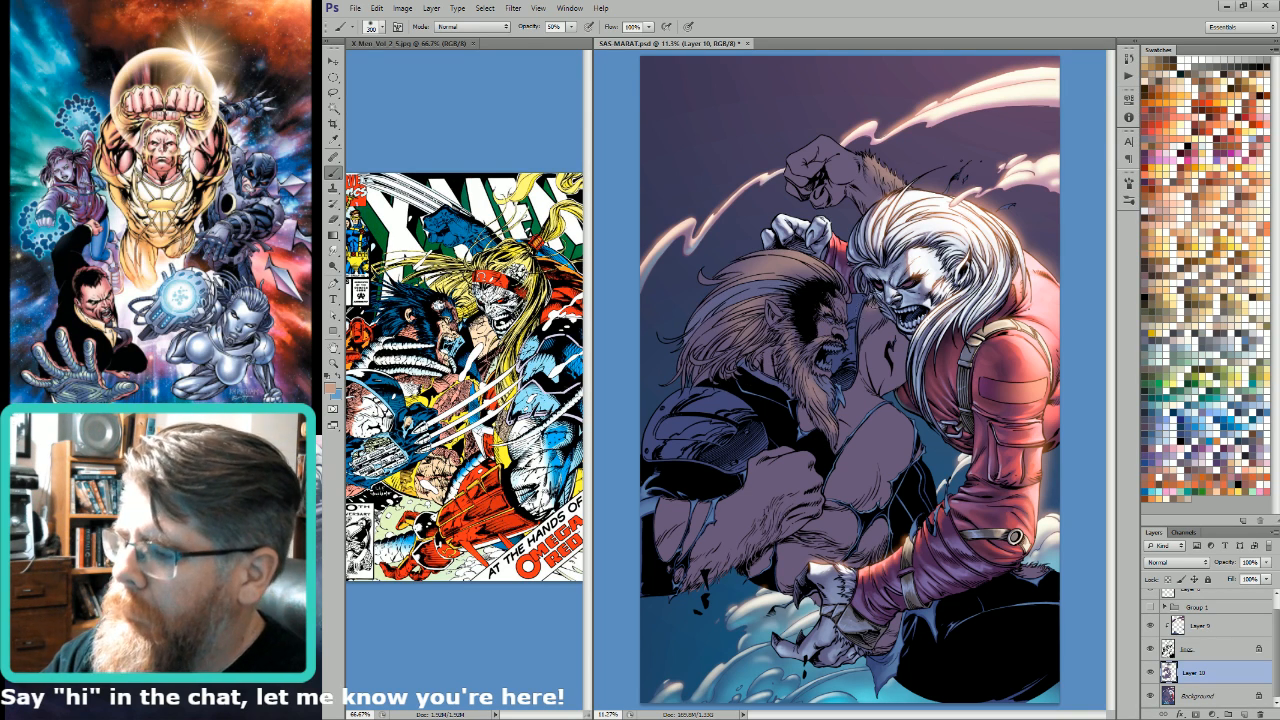
key("ctrl+h")
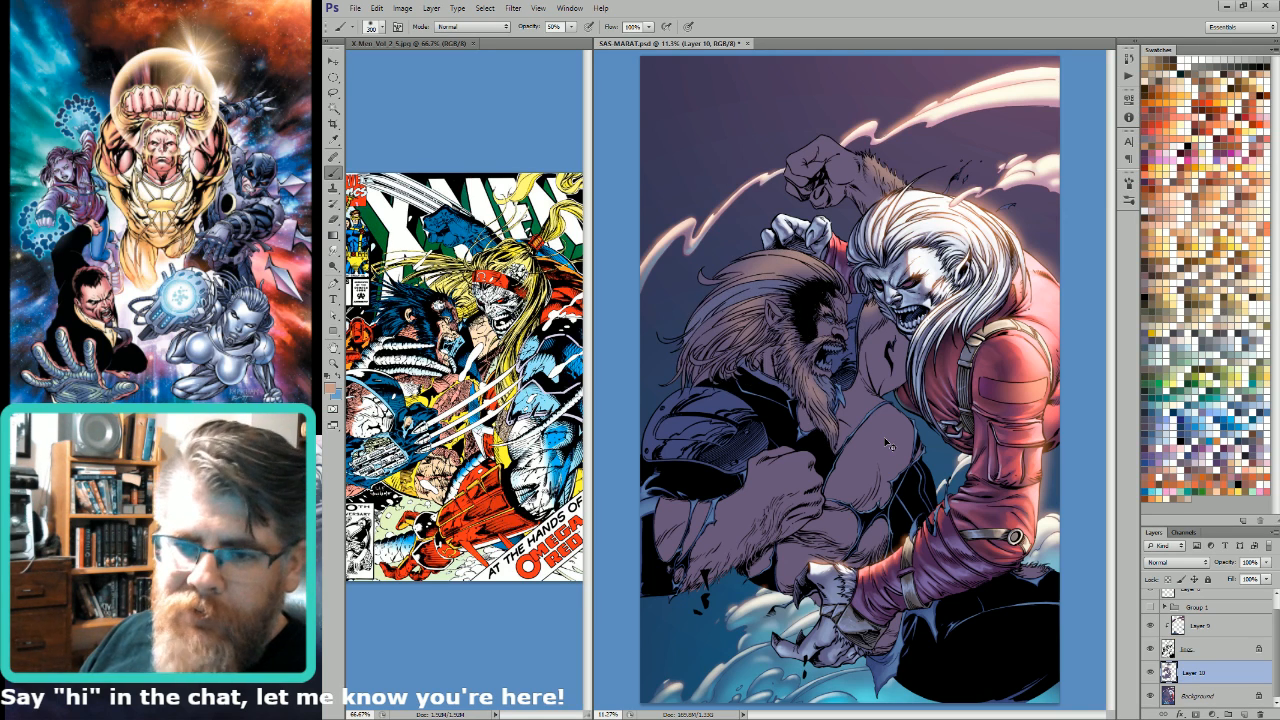
key("ctrl+h")
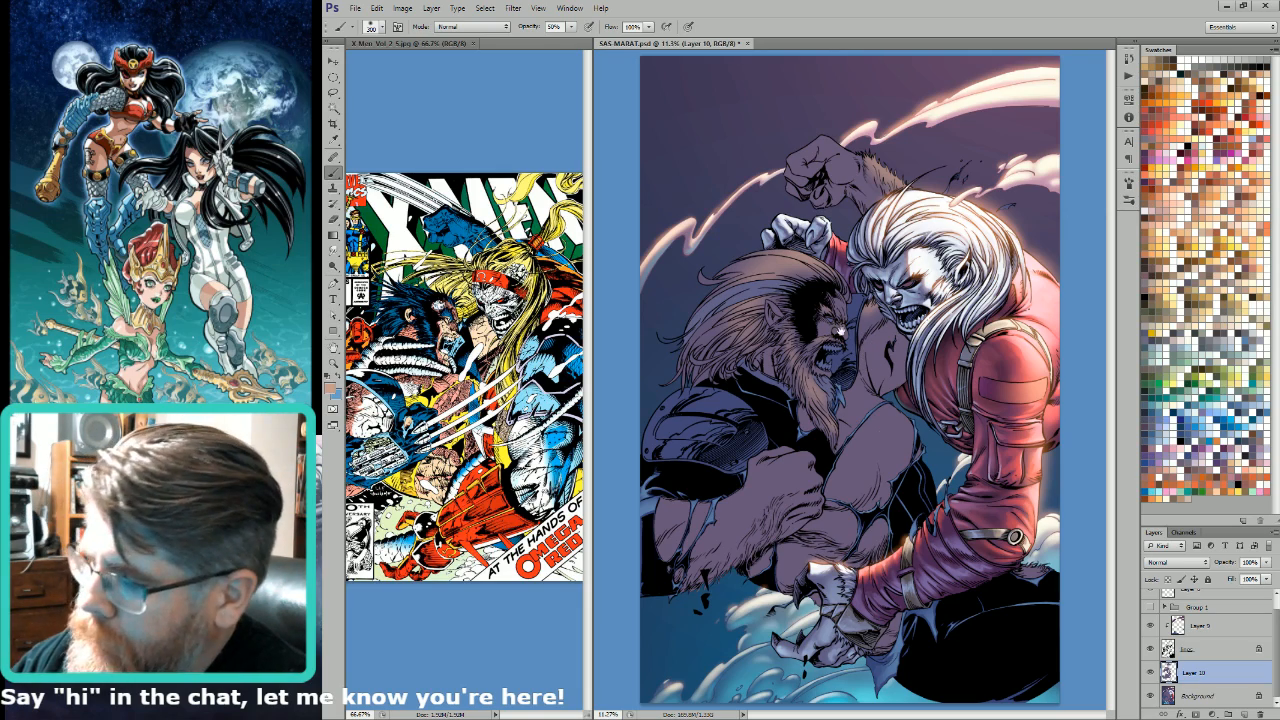
left_click_drag(749, 319, 798, 300)
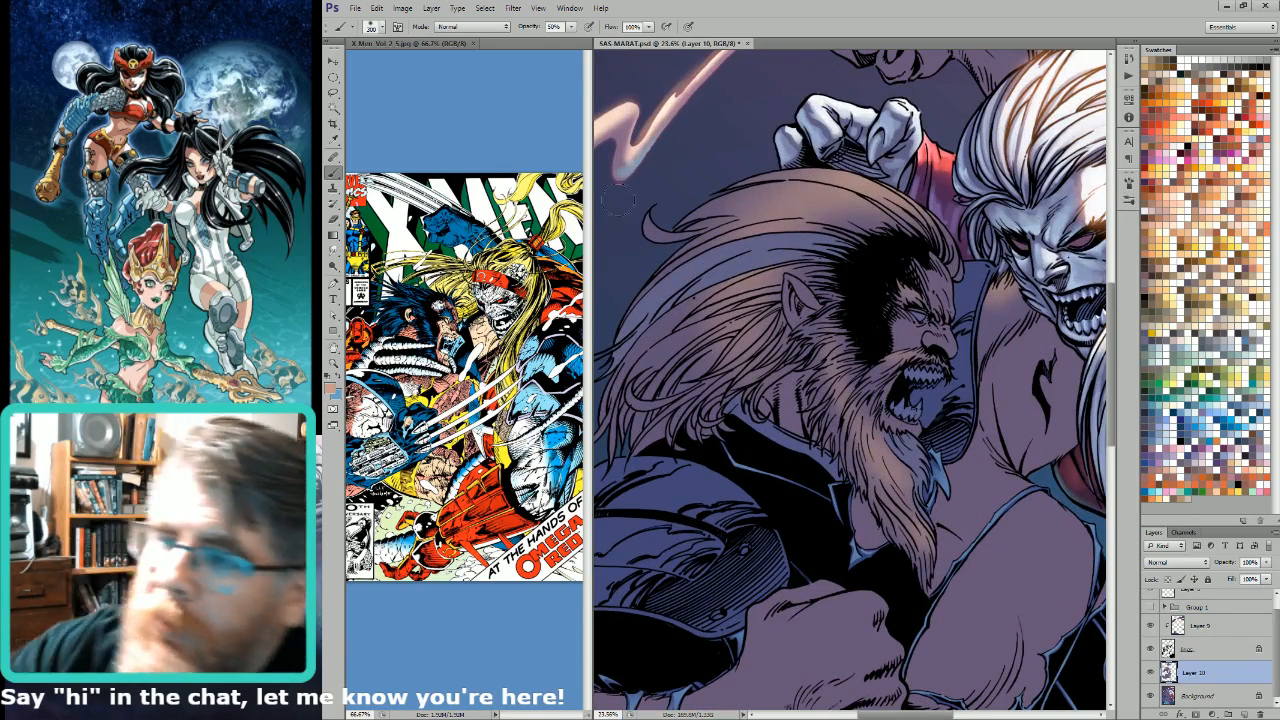
Step: Paint fine light tan highlight strands along the bearded man's beard on Layer 10 with a small brush at 100% opacity
mouse_move(840, 391)
left_mouse_down()
mouse_move(914, 477)
mouse_move(890, 449)
left_mouse_up()
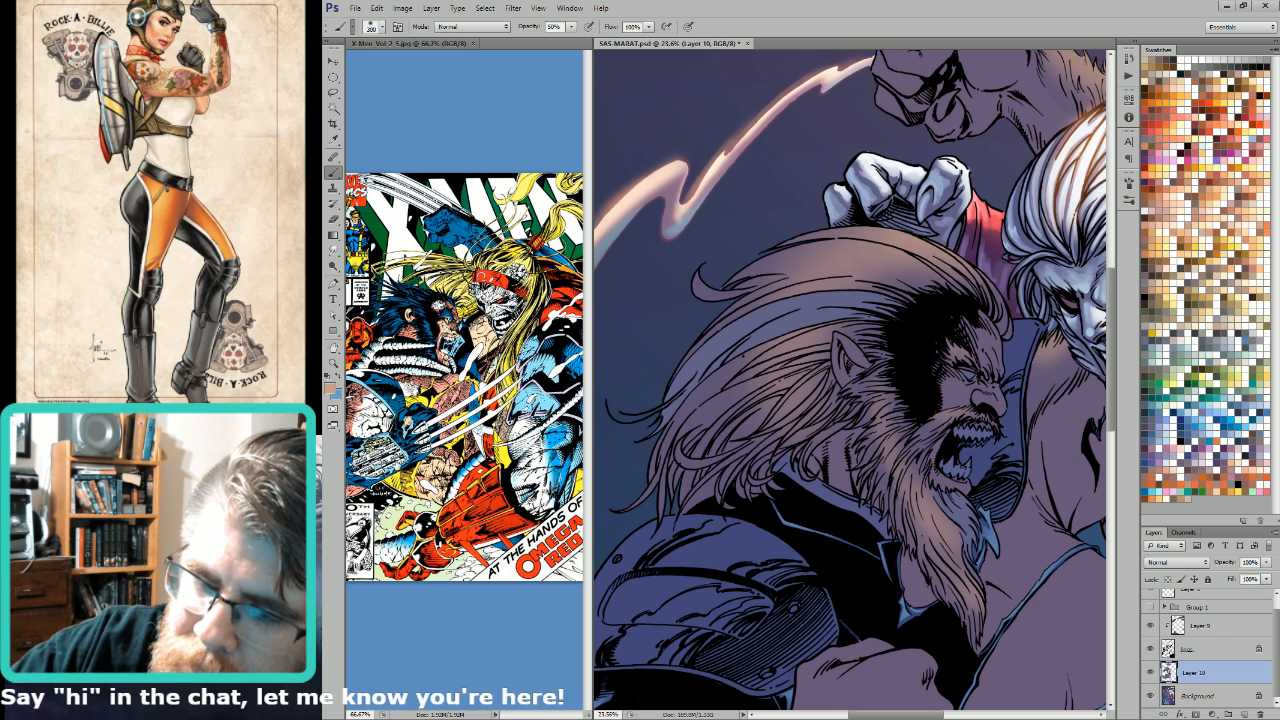
key("F2")
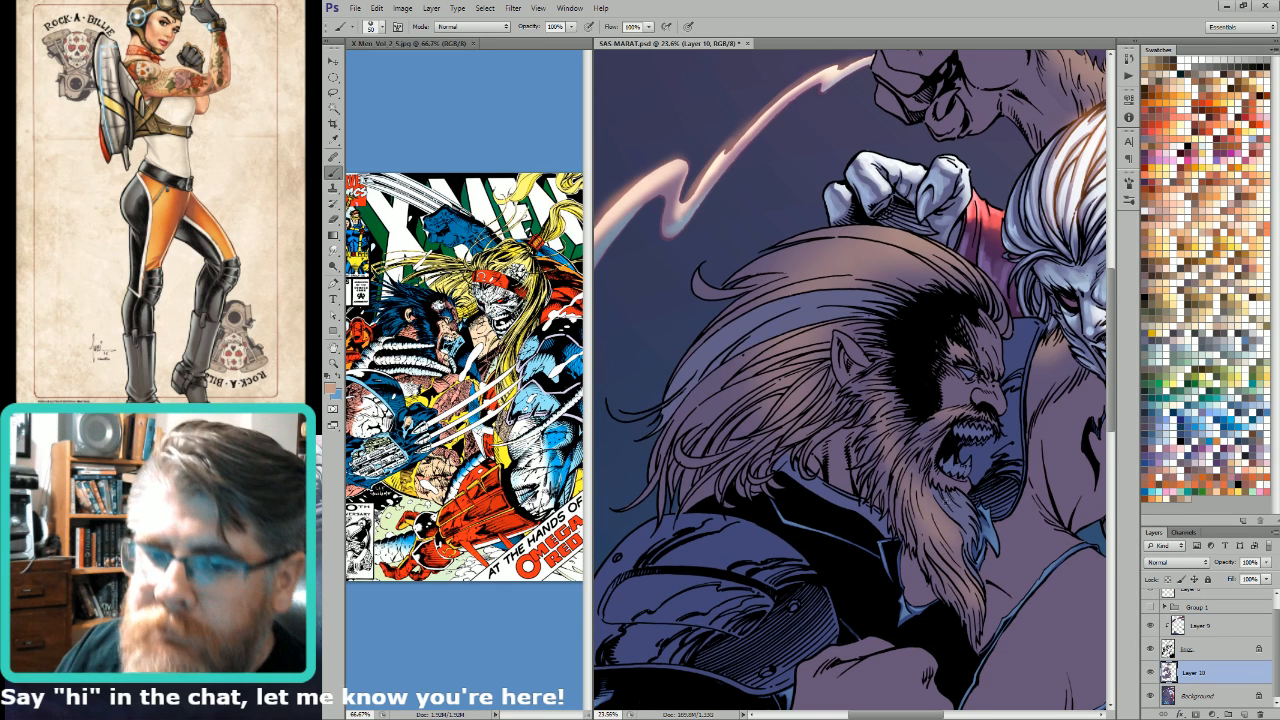
key("bracketleft")
key("bracketleft")
key("bracketleft")
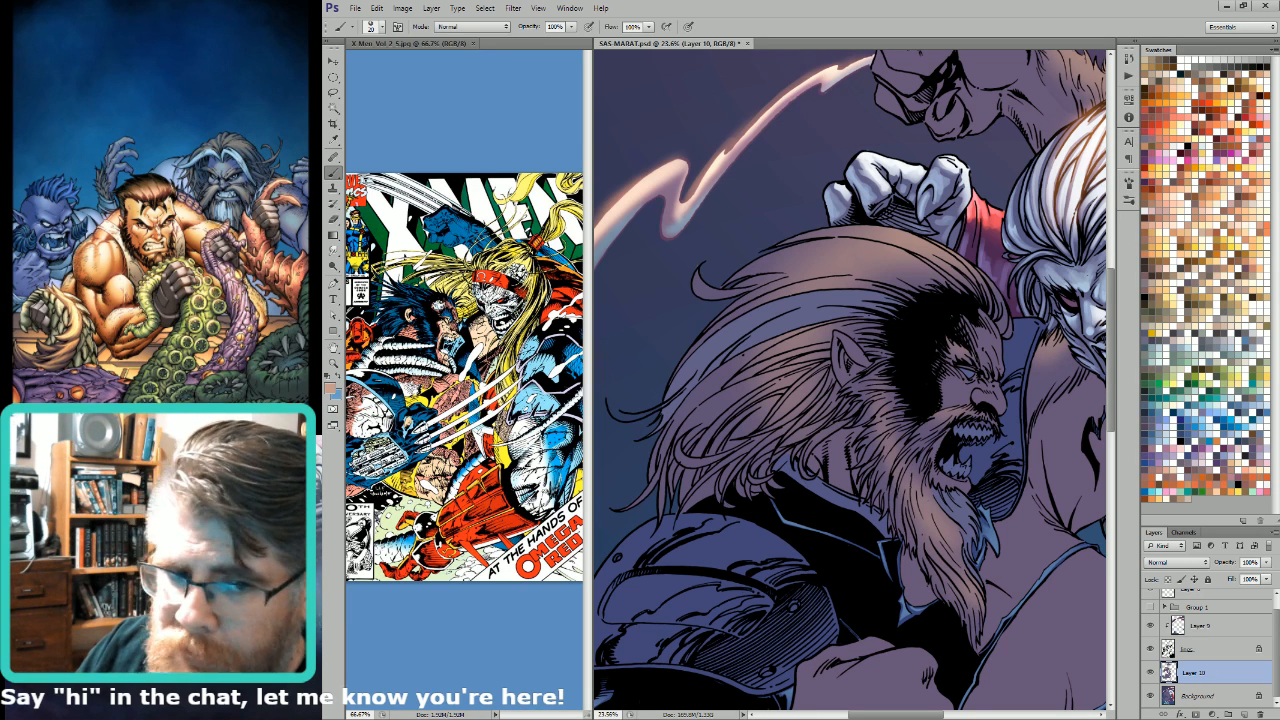
key("bracketright")
mouse_move(914, 470)
left_mouse_down()
mouse_move(919, 530)
mouse_move(940, 564)
left_mouse_up()
left_click_drag(922, 519, 949, 575)
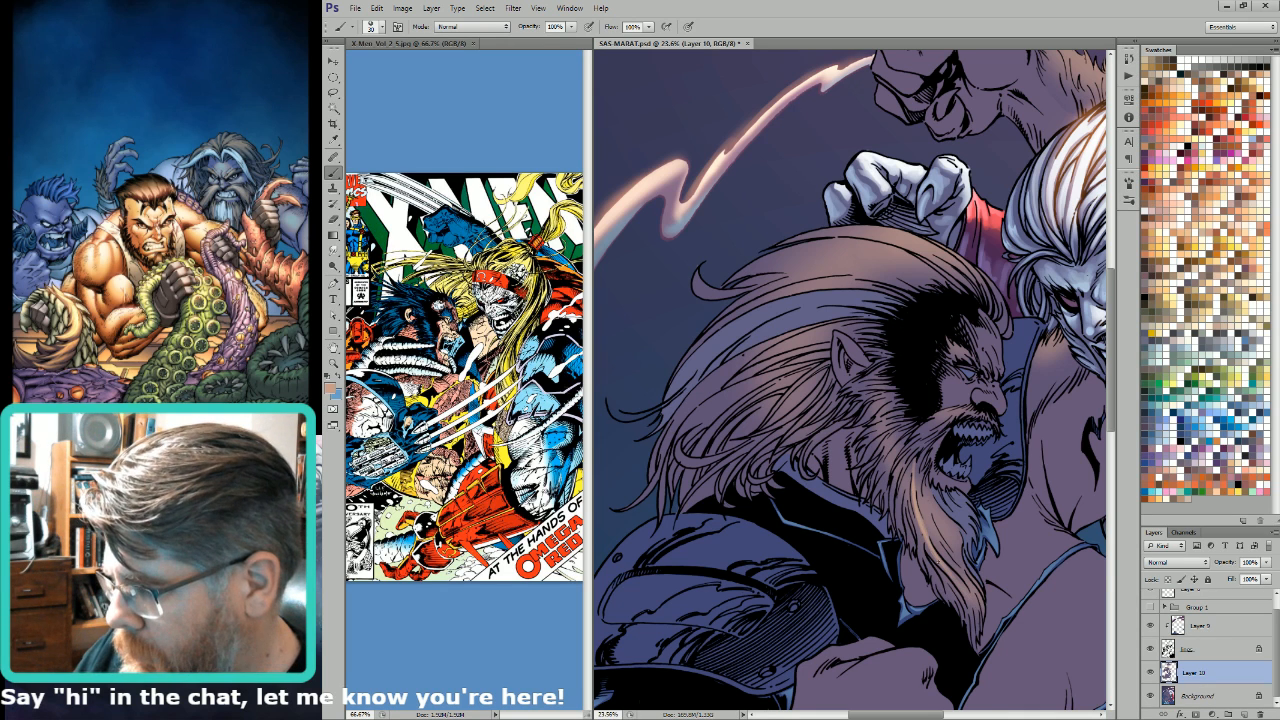
left_click_drag(917, 517, 935, 579)
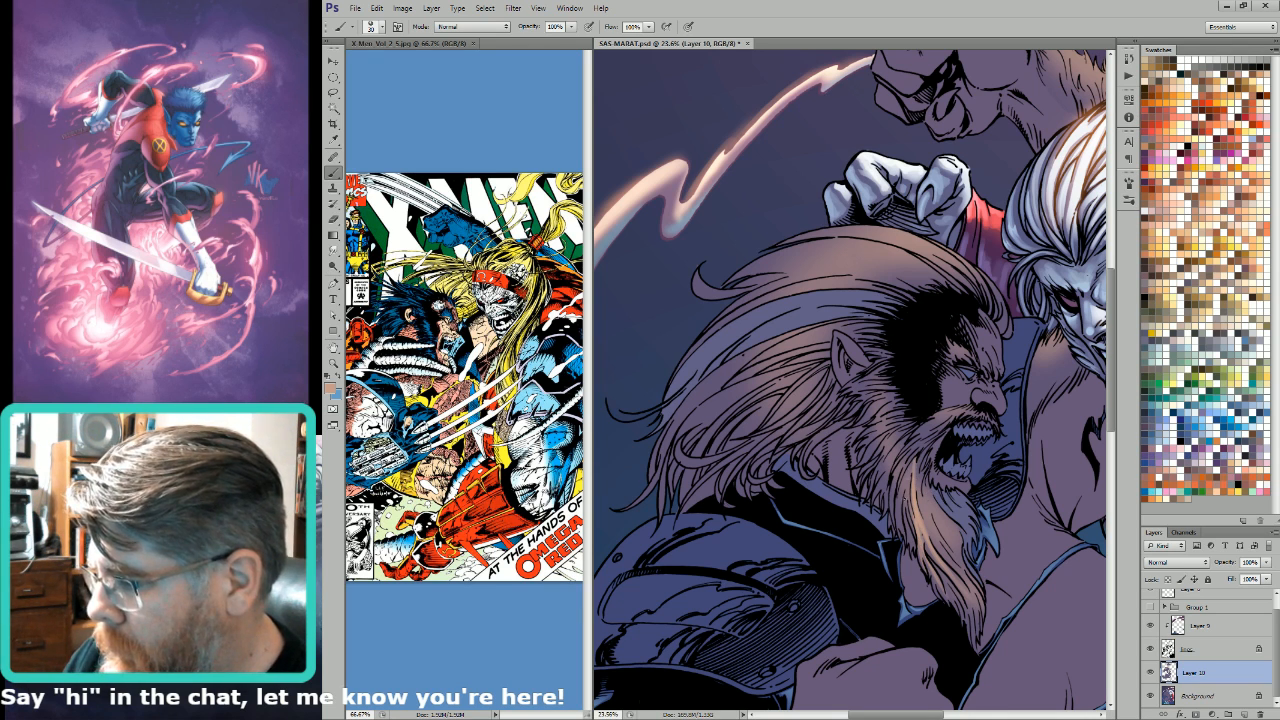
mouse_move(909, 465)
left_mouse_down()
mouse_move(903, 507)
mouse_move(930, 484)
mouse_move(947, 523)
left_mouse_up()
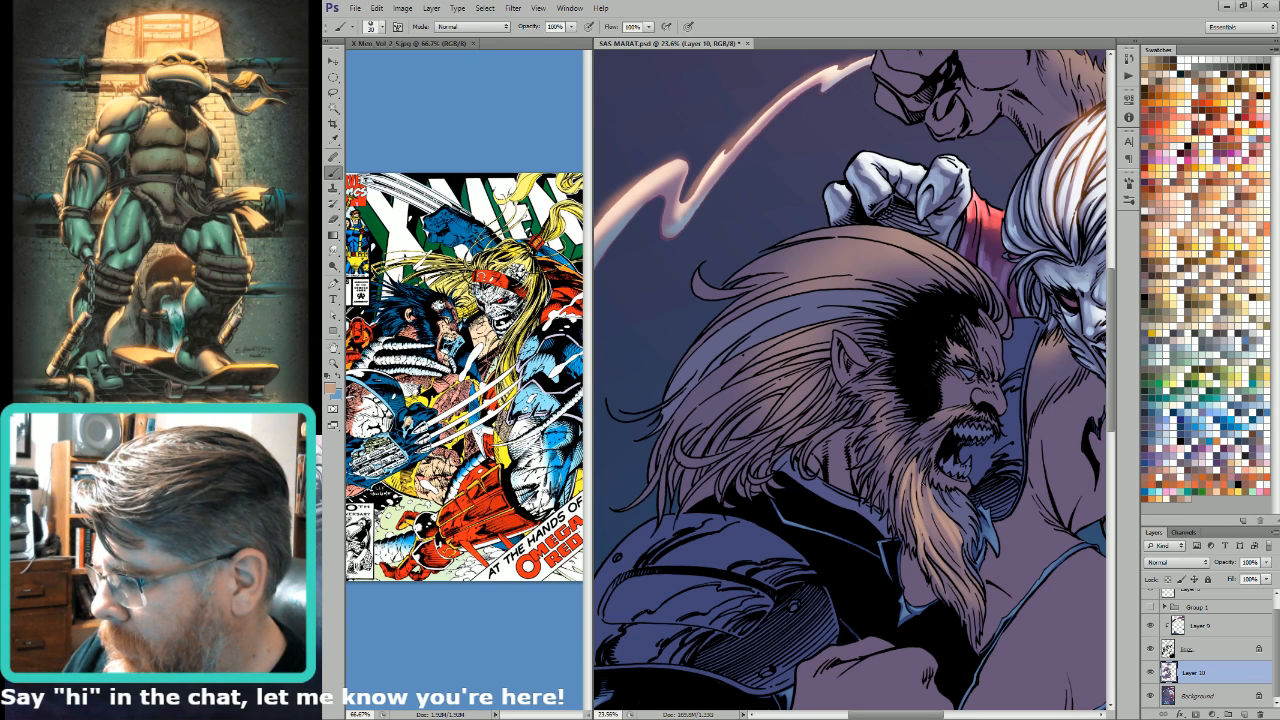
left_click_drag(925, 518, 944, 545)
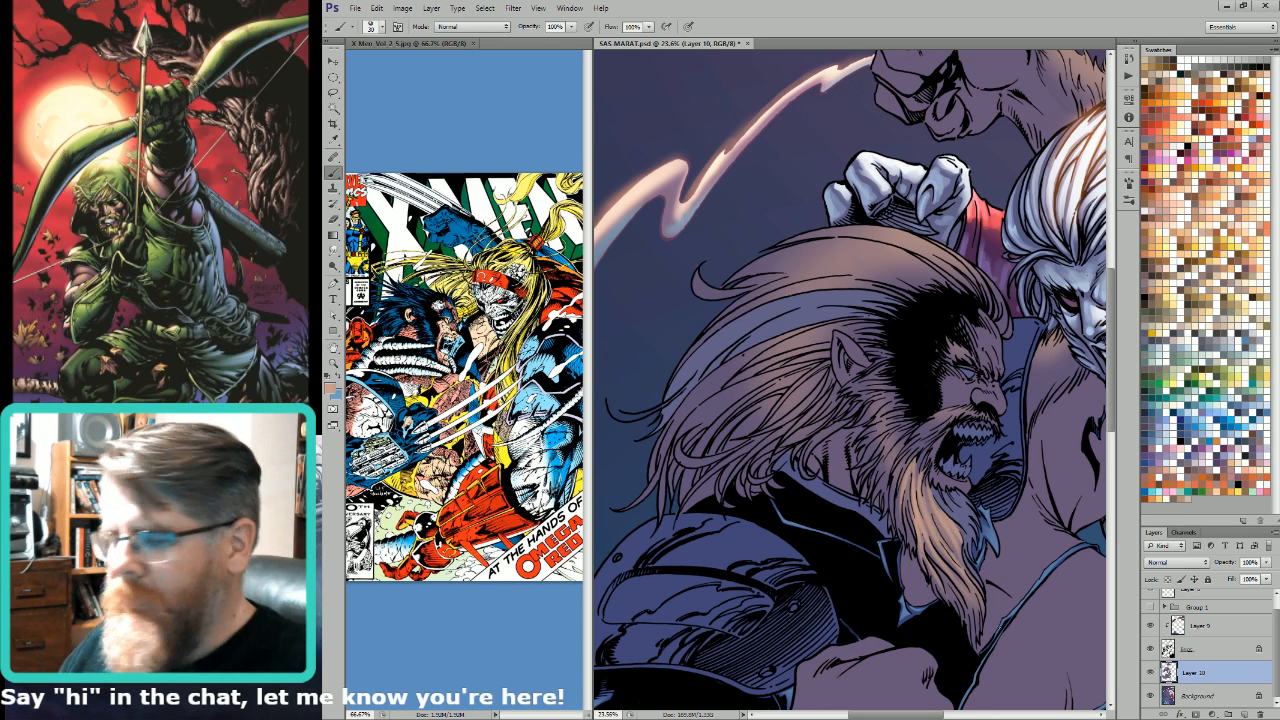
Step: Lasso several strands in the upper beard, hide the selection edges and lighten them with a Lighten-mode gradient
key("l")
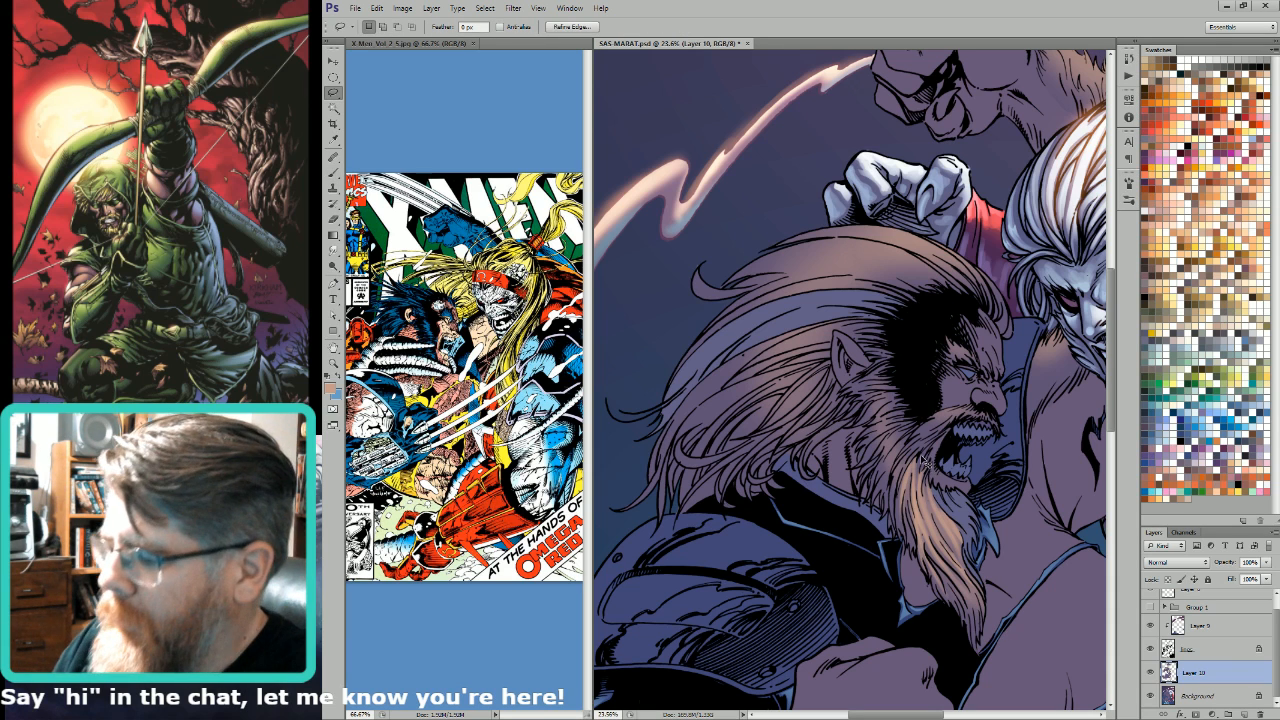
left_click(933, 486)
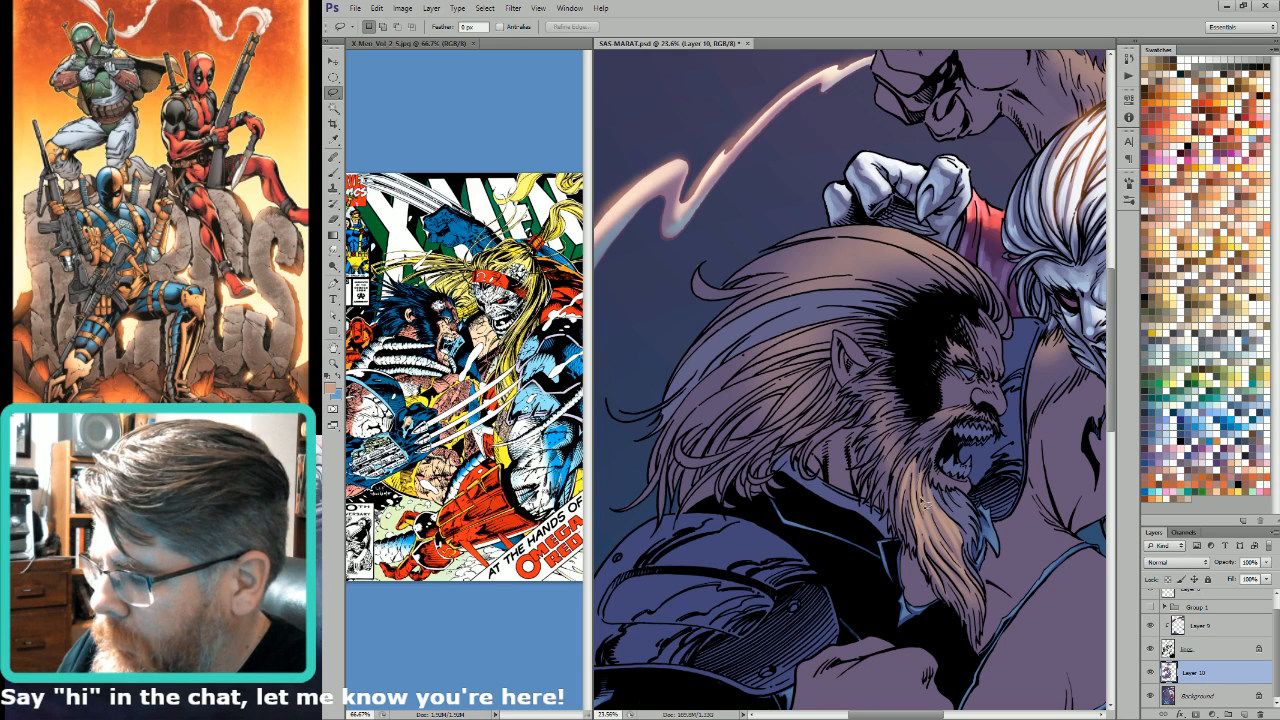
left_click_drag(925, 505, 933, 470)
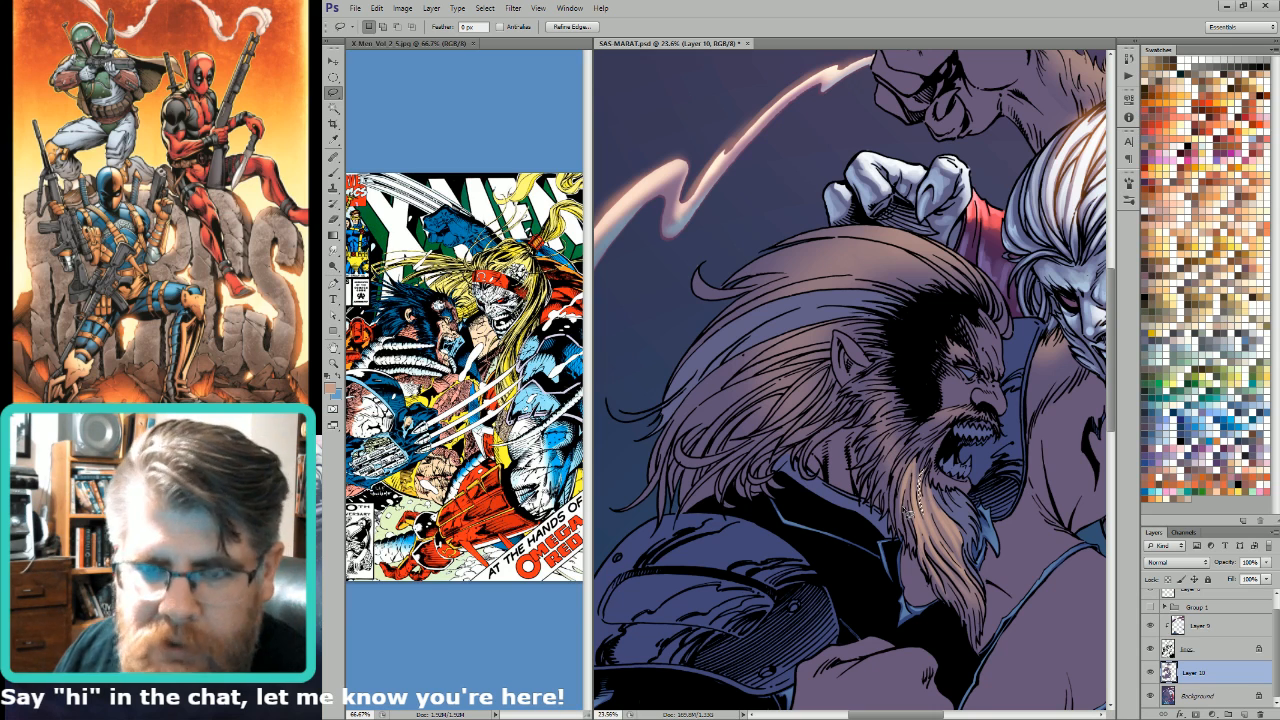
key("shift")
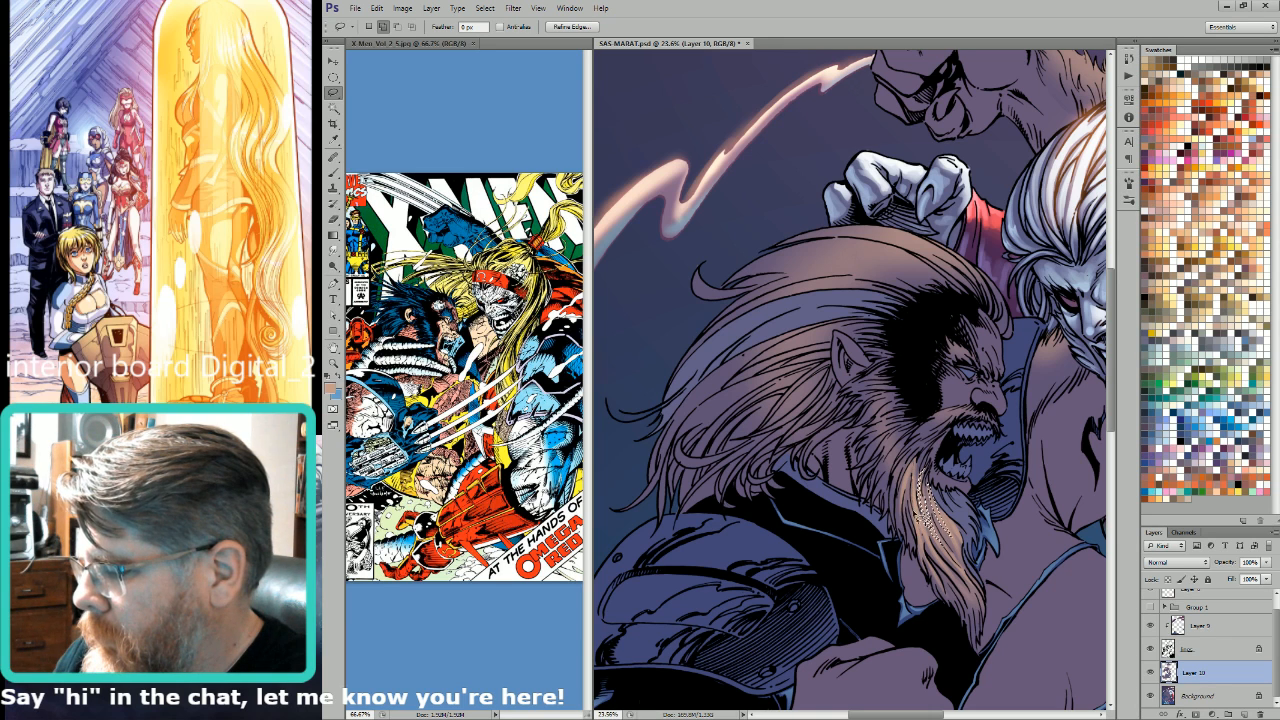
mouse_move(920, 520)
left_mouse_down()
mouse_move(956, 580)
mouse_move(935, 505)
mouse_move(943, 591)
mouse_move(922, 530)
left_mouse_up()
left_click_drag(904, 488, 926, 568)
mouse_move(918, 522)
left_mouse_down()
mouse_move(908, 496)
mouse_move(918, 520)
left_mouse_up()
key("ctrl+h")
key("g")
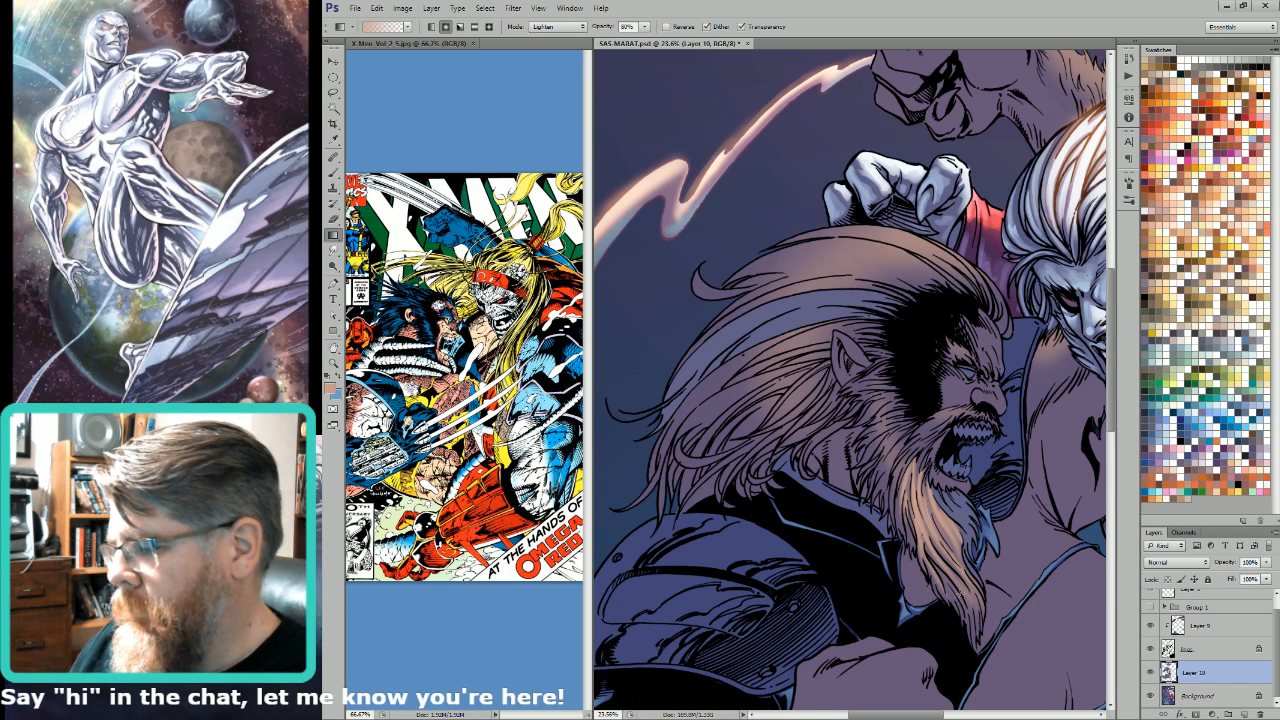
Step: Lasso more strands along the front edge and pointed tip of the beard and brighten them with light tan gradients
key("l")
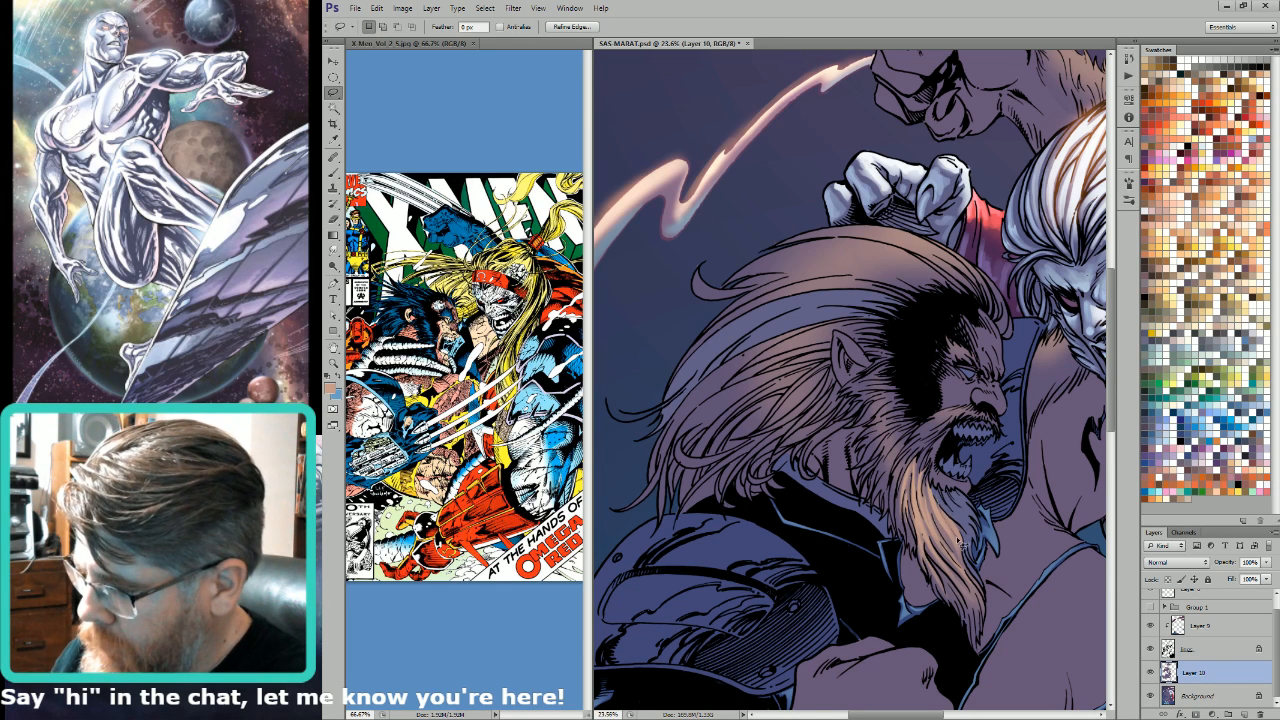
key("g")
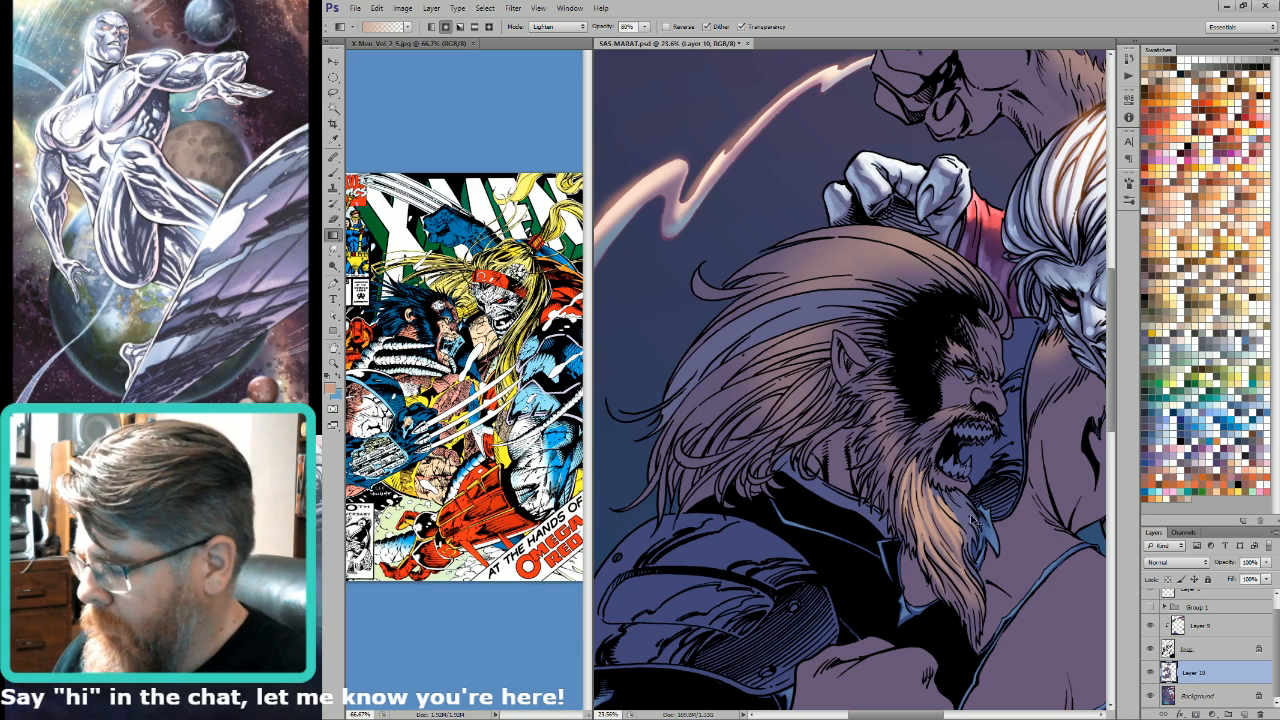
key("l")
mouse_move(944, 508)
left_mouse_down()
mouse_move(955, 526)
mouse_move(957, 514)
left_mouse_up()
key("g")
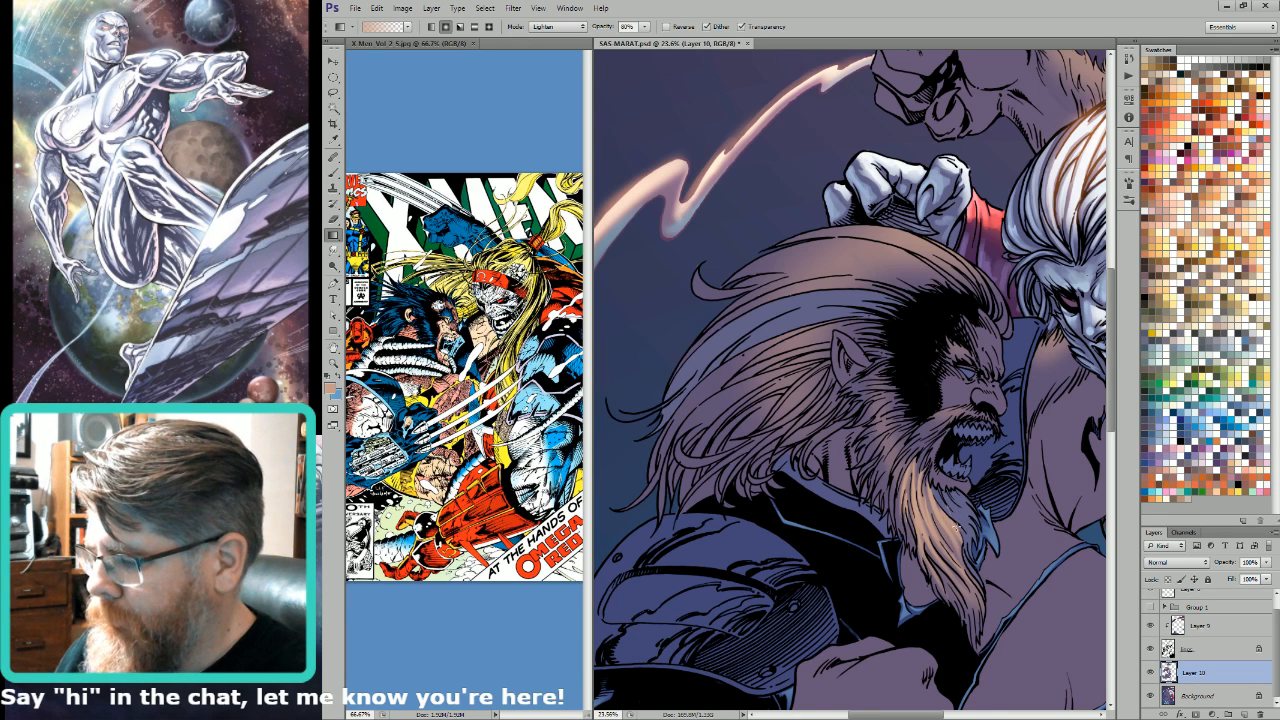
key("l")
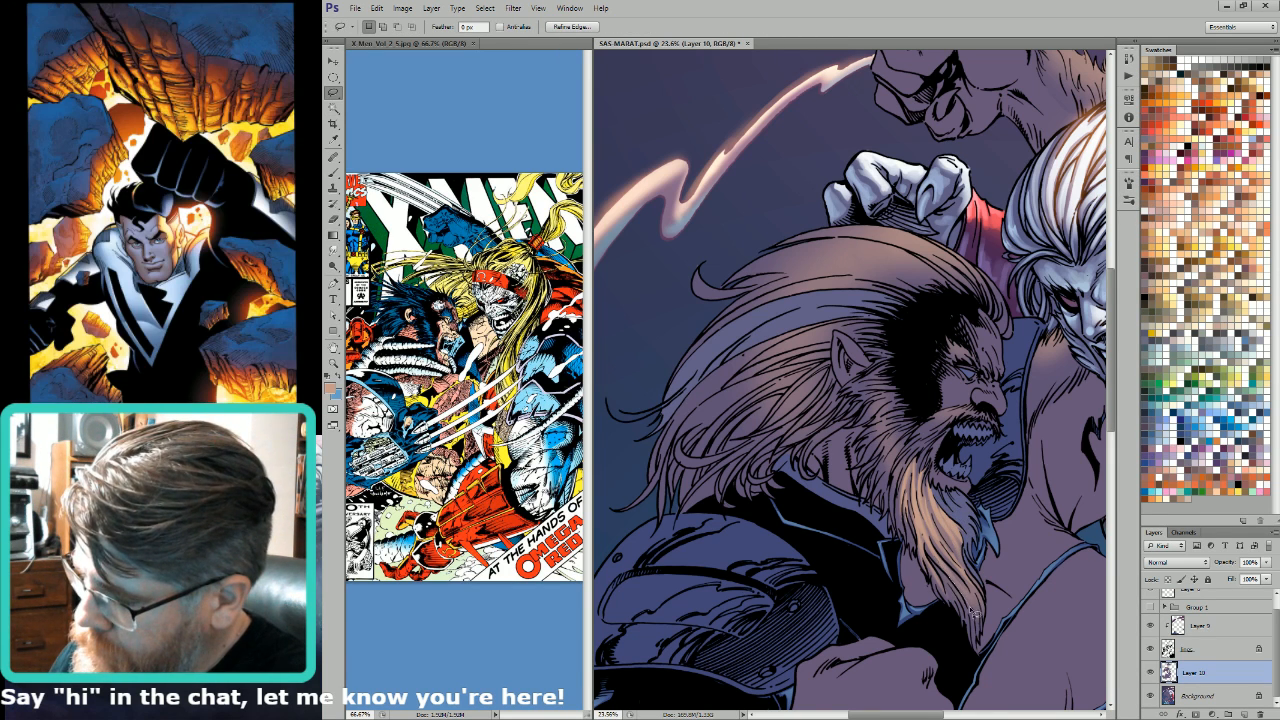
mouse_move(980, 644)
left_mouse_down()
mouse_move(926, 552)
mouse_move(979, 600)
mouse_move(956, 554)
mouse_move(979, 604)
mouse_move(982, 659)
mouse_move(954, 584)
mouse_move(966, 584)
mouse_move(969, 604)
mouse_move(945, 578)
mouse_move(953, 630)
mouse_move(968, 620)
mouse_move(938, 572)
left_mouse_up()
key("g")
key("ctrl+d")
key("l")
key("g")
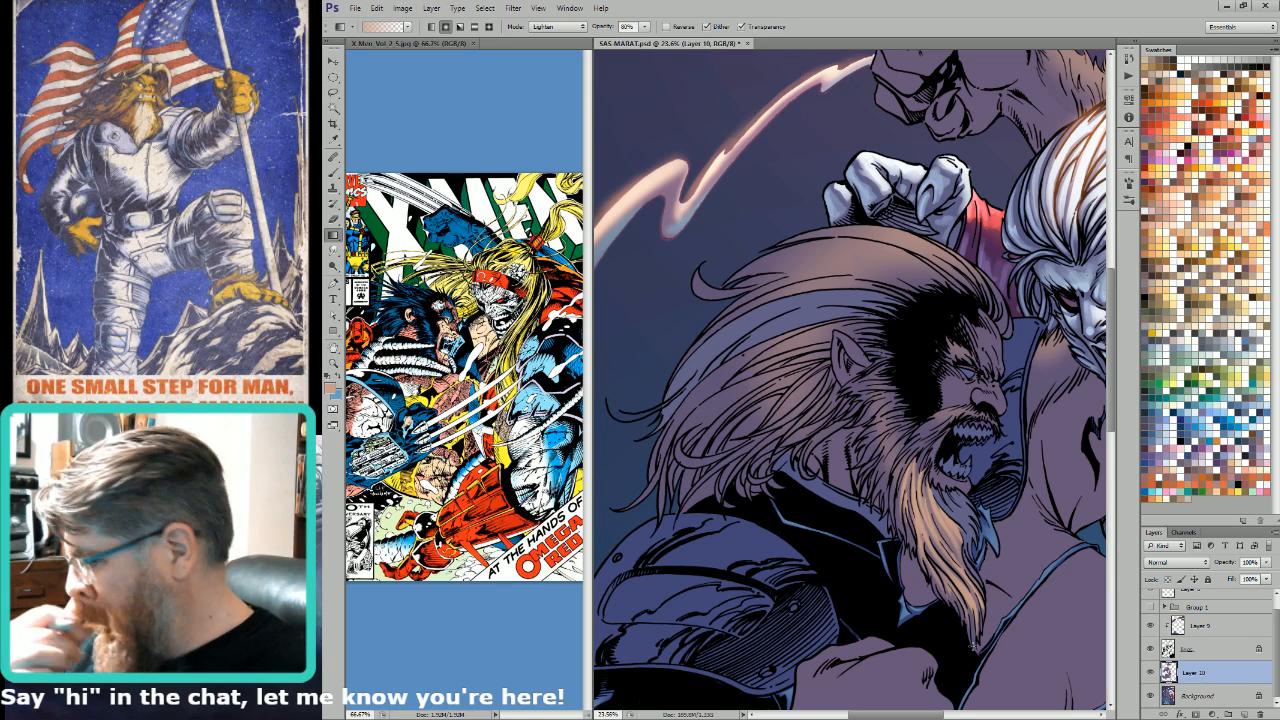
Step: Select the beard strands along the rear edge below the jaw and lighten them with the Gradient tool
key("l")
left_click_drag(931, 442, 962, 459)
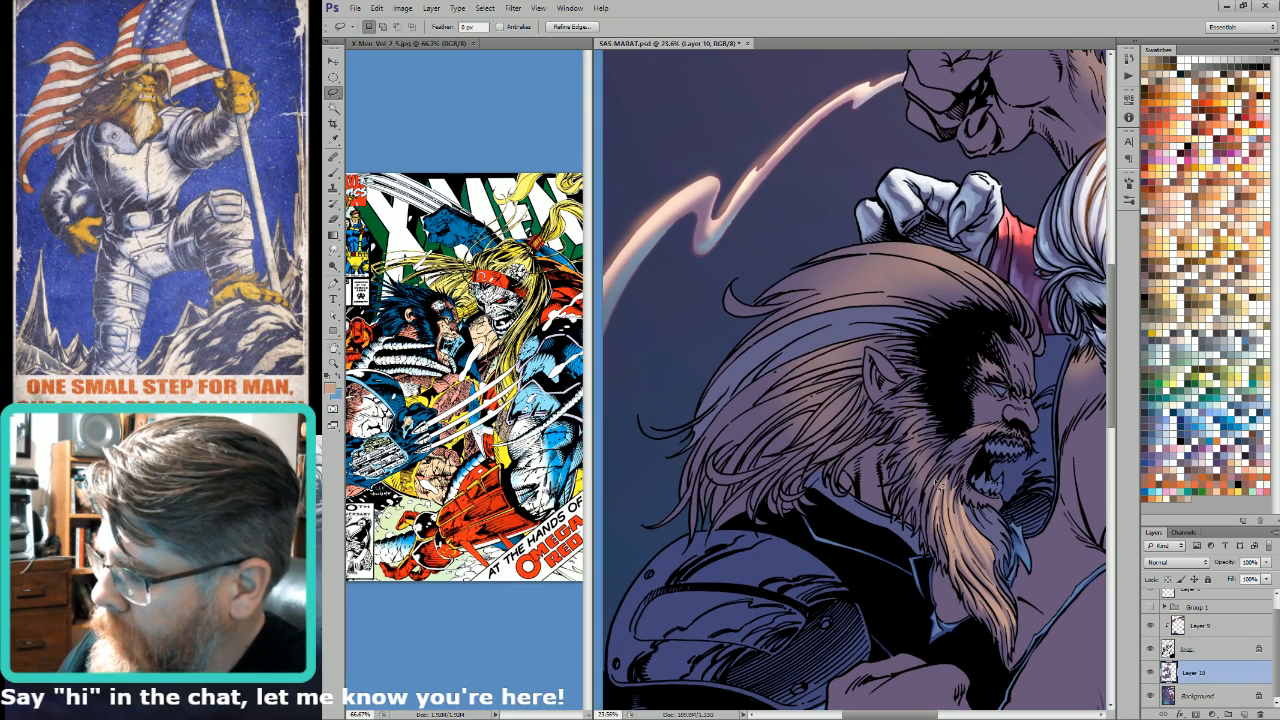
mouse_move(926, 537)
left_mouse_down()
mouse_move(936, 458)
mouse_move(910, 487)
mouse_move(924, 493)
mouse_move(928, 473)
mouse_move(915, 508)
mouse_move(932, 455)
mouse_move(955, 443)
mouse_move(940, 480)
left_mouse_up()
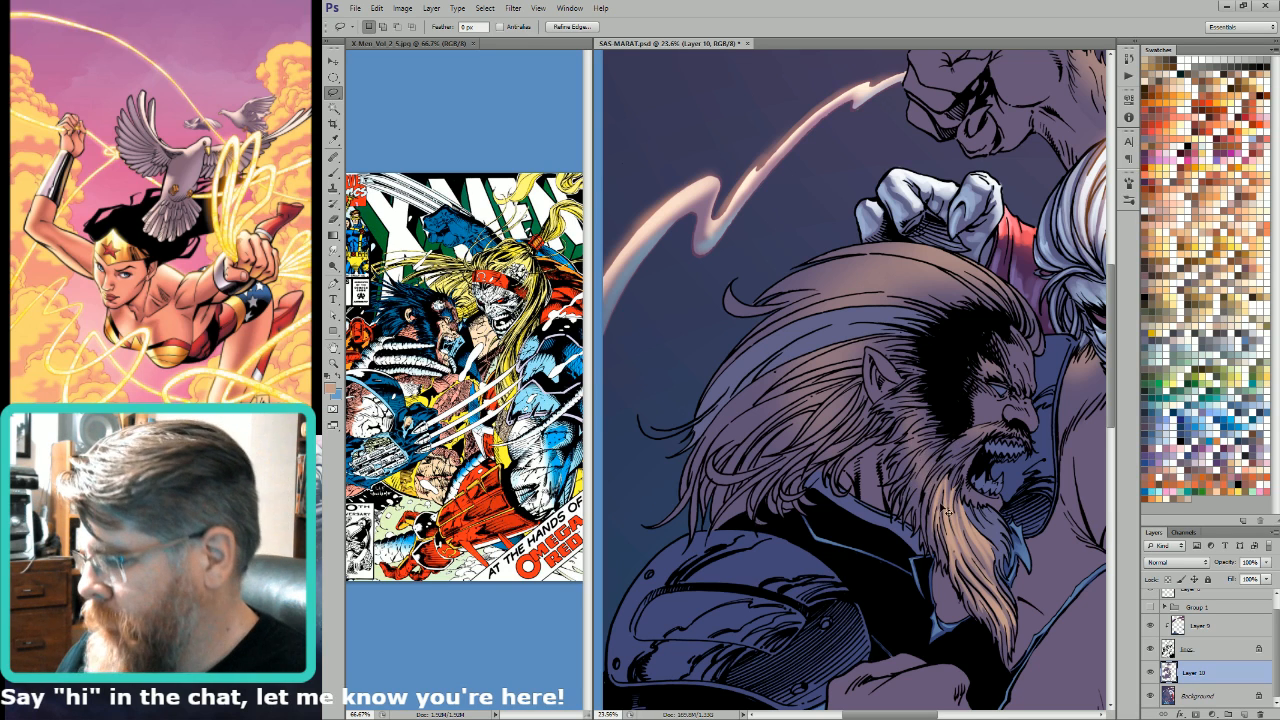
key("g")
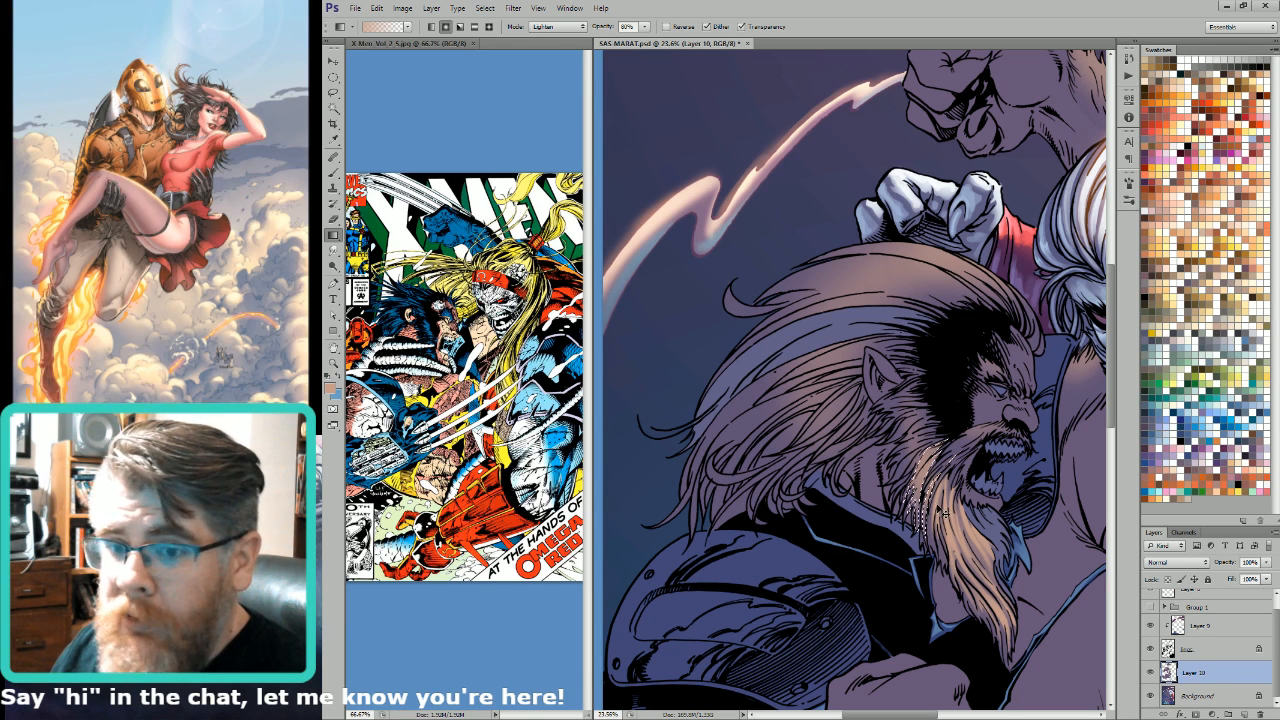
Step: Lasso the moustache and the whiskers on the cheek and brighten them with light tan Lighten-mode gradients
key("l")
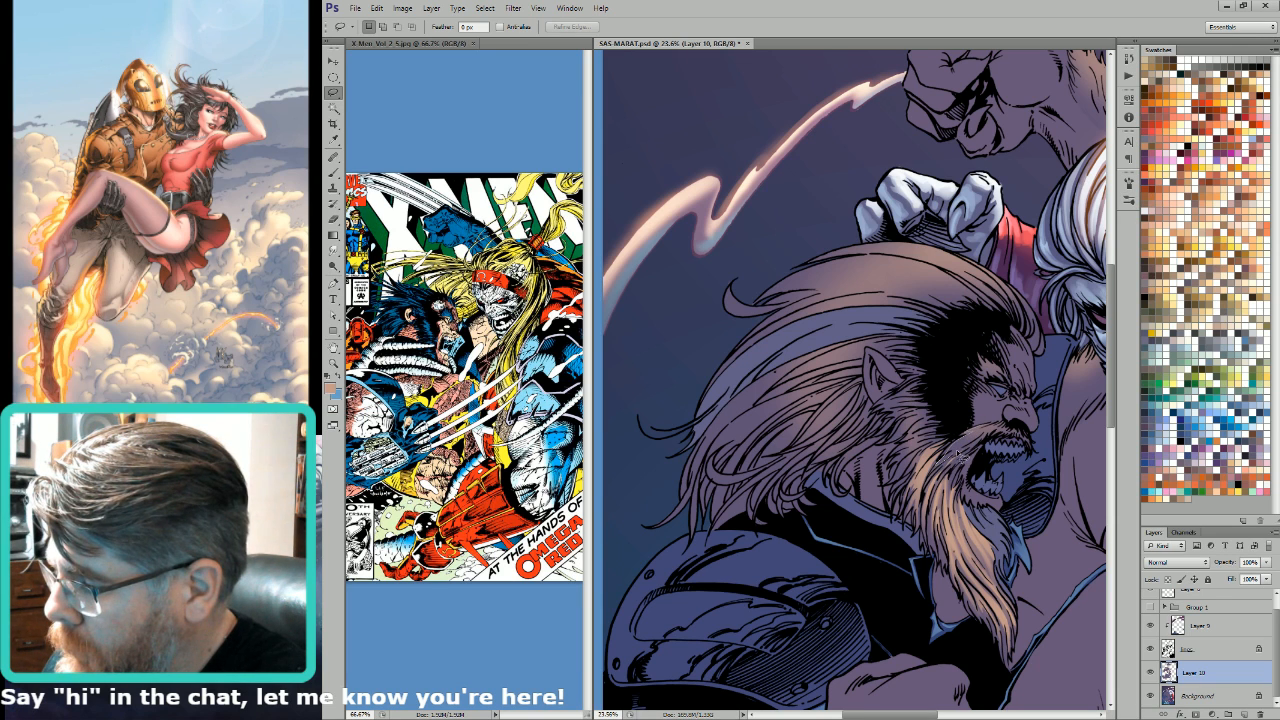
mouse_move(957, 454)
left_mouse_down()
mouse_move(1003, 429)
mouse_move(994, 434)
left_mouse_up()
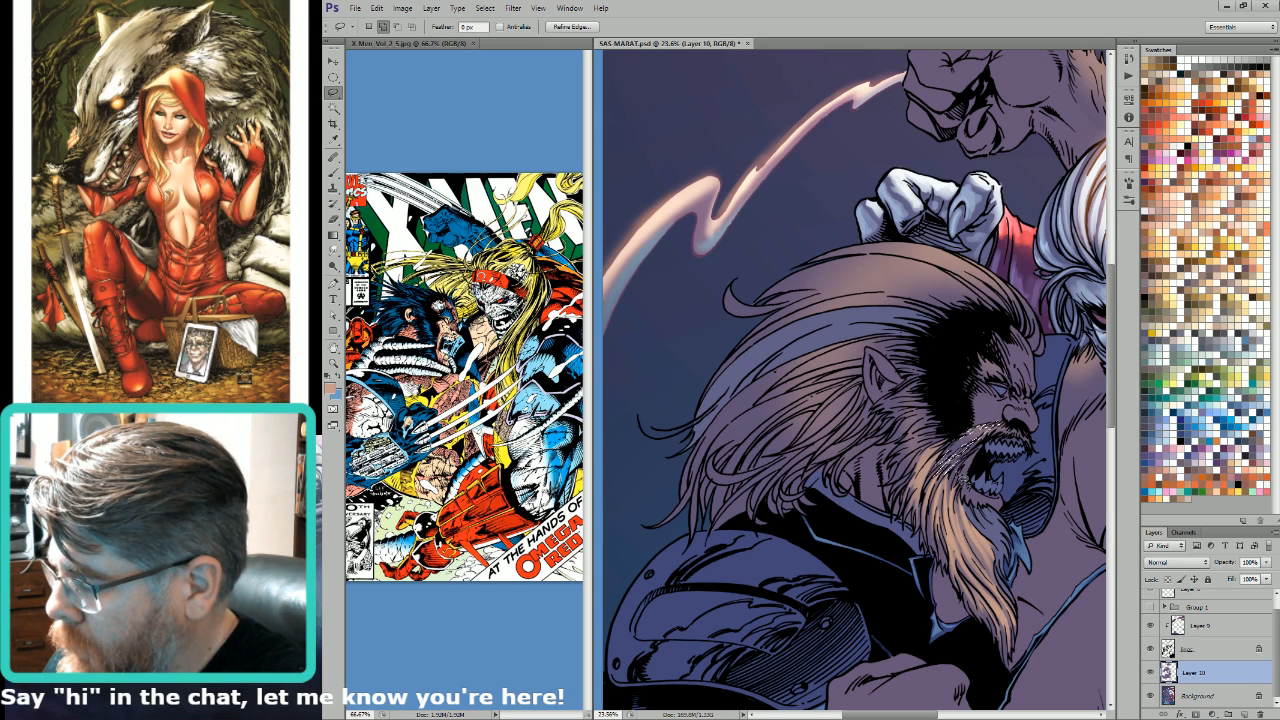
key("g")
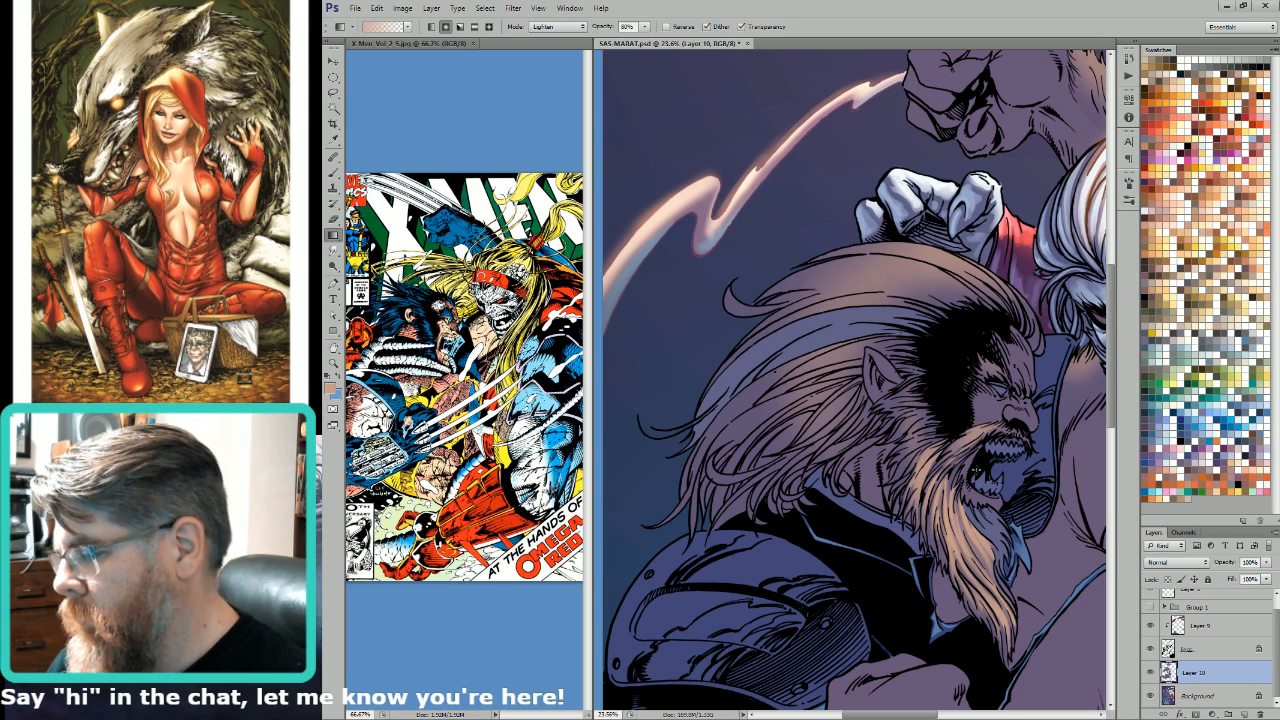
key("l")
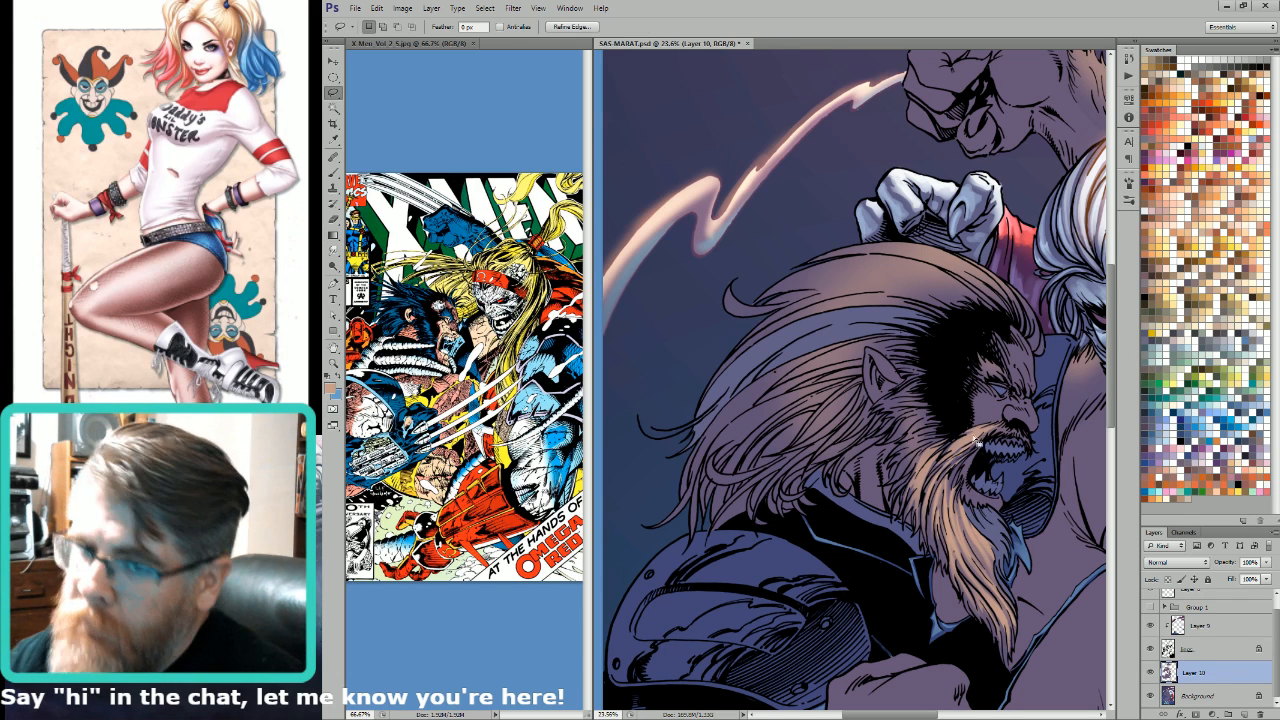
key("ctrl+d")
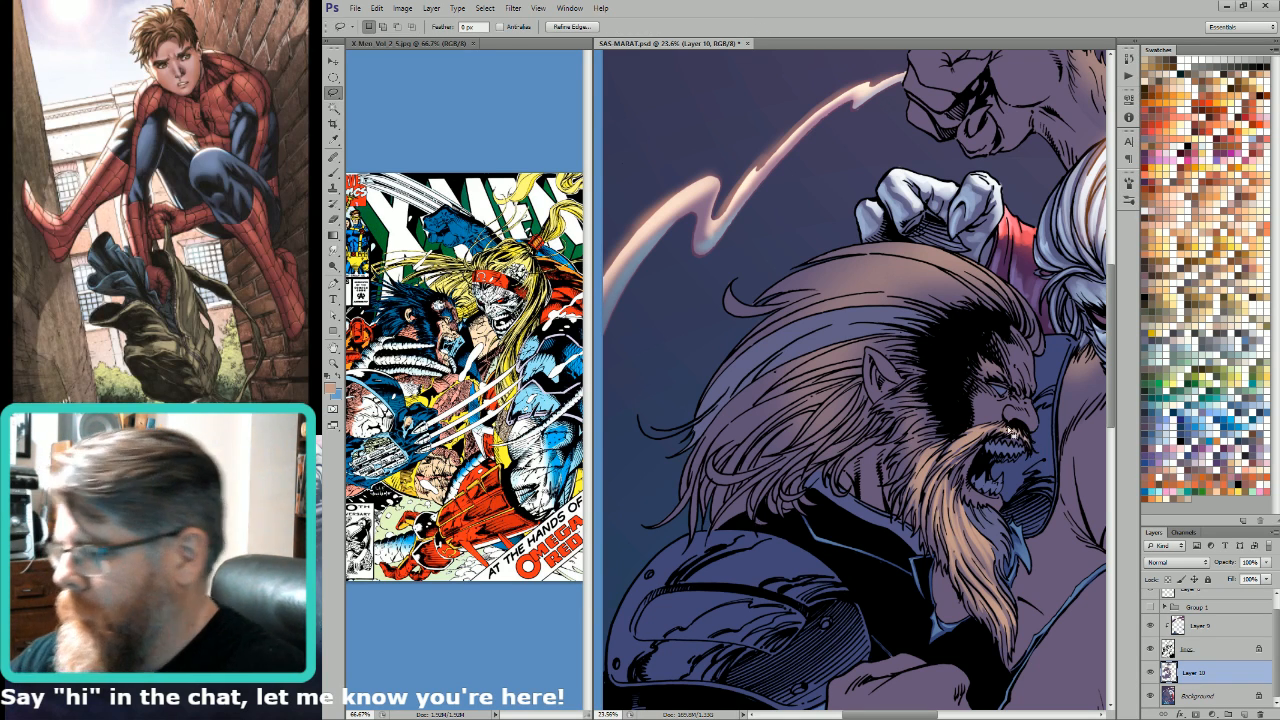
mouse_move(927, 449)
left_mouse_down()
mouse_move(991, 468)
mouse_move(968, 508)
mouse_move(997, 462)
mouse_move(957, 497)
mouse_move(984, 472)
mouse_move(970, 464)
mouse_move(960, 498)
mouse_move(996, 448)
mouse_move(977, 437)
mouse_move(962, 466)
mouse_move(1000, 452)
mouse_move(990, 445)
left_mouse_up()
key("g")
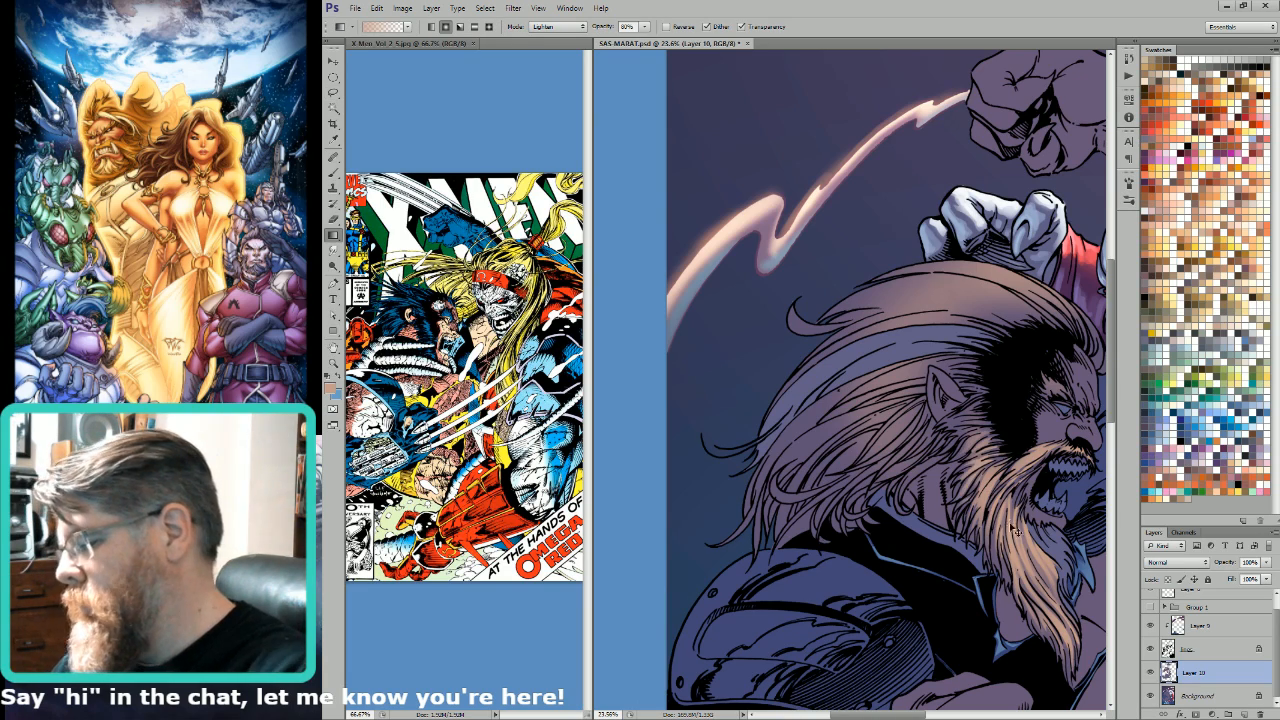
Step: Lasso the sideburn strands in front of and below the ear and lighten them with the light tan gradient
key("ctrl+0")
key("l")
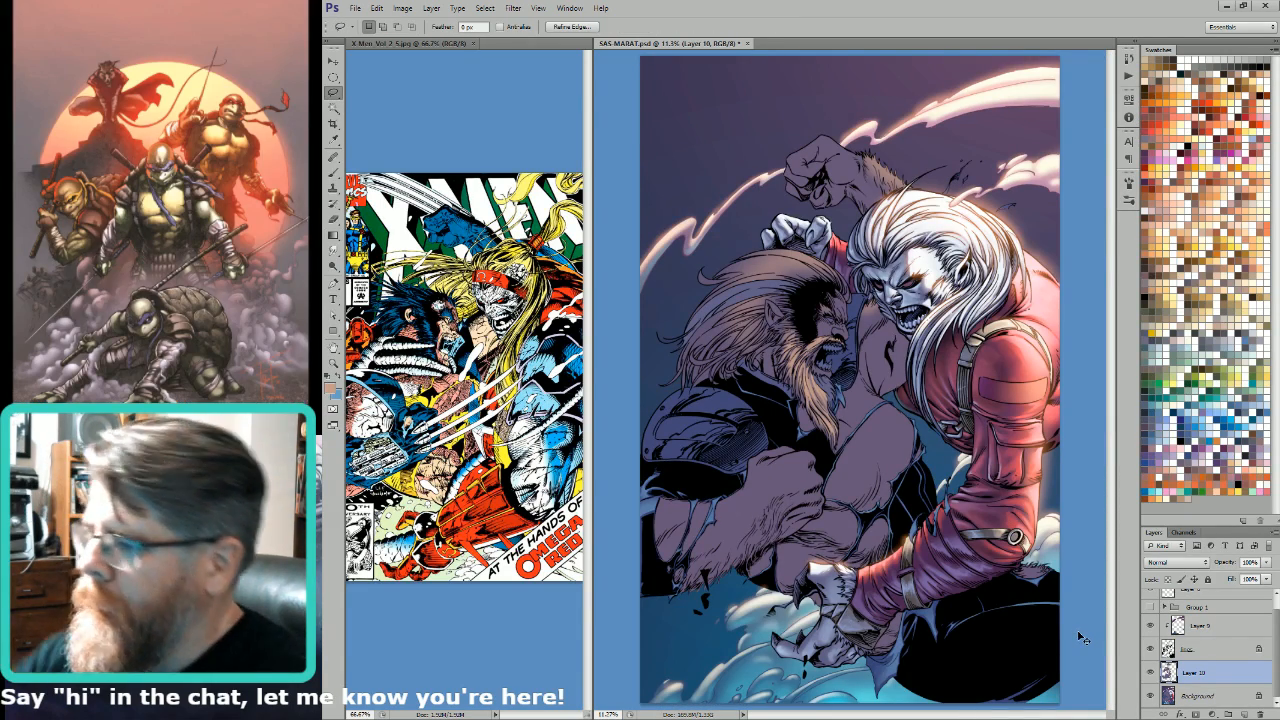
scroll(887, 374, "up", 3)
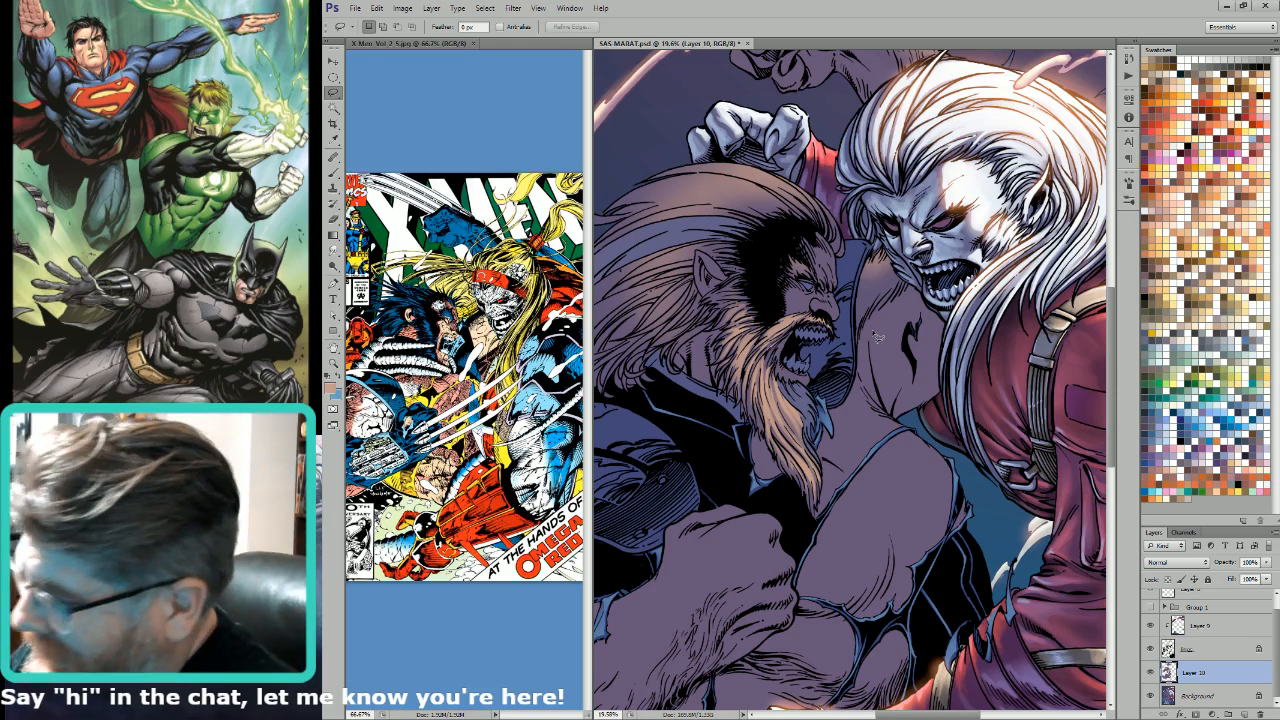
mouse_move(790, 355)
left_mouse_down()
mouse_move(895, 346)
mouse_move(988, 458)
mouse_move(963, 483)
mouse_move(988, 478)
left_mouse_up()
mouse_move(988, 484)
left_mouse_down()
mouse_move(959, 509)
mouse_move(985, 488)
left_mouse_up()
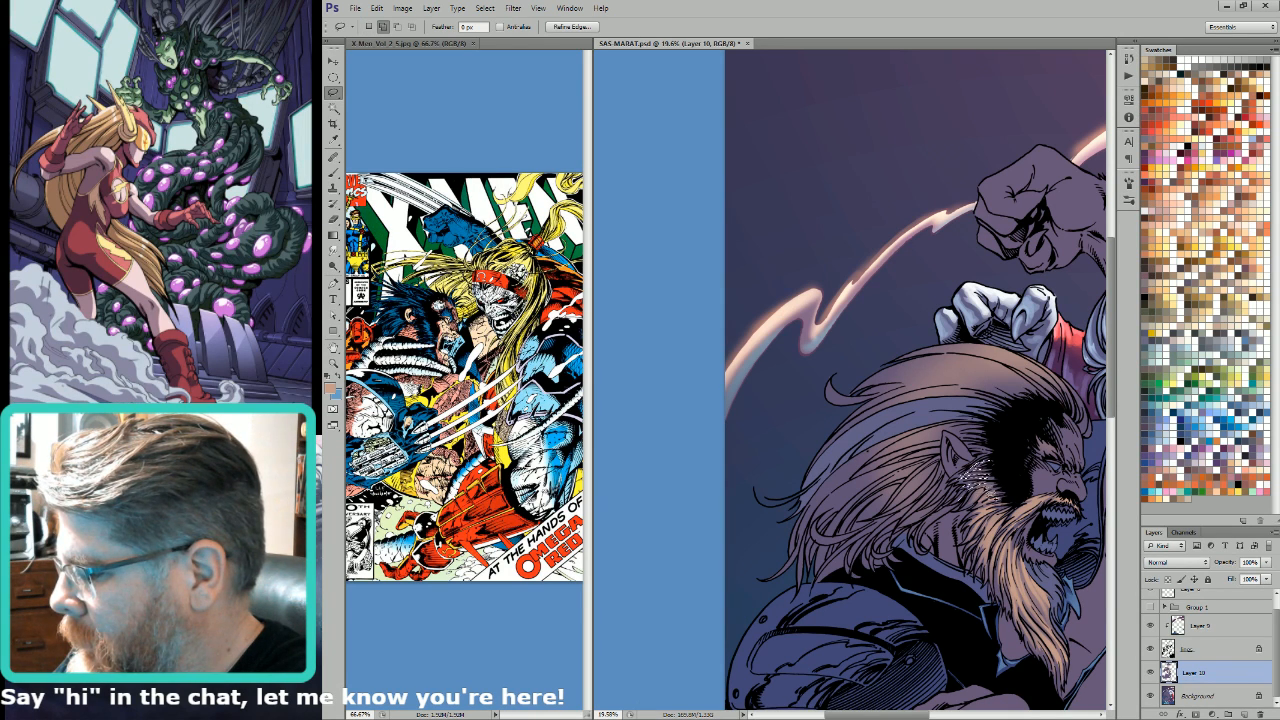
key("g")
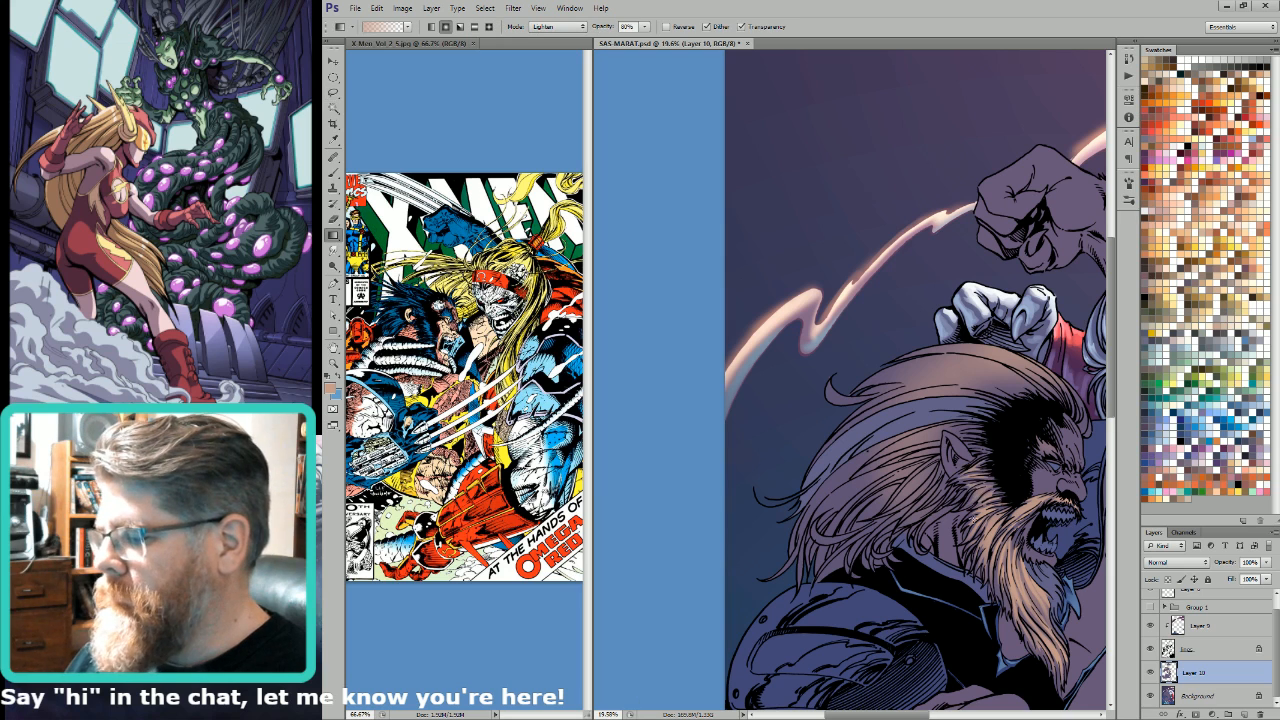
key("l")
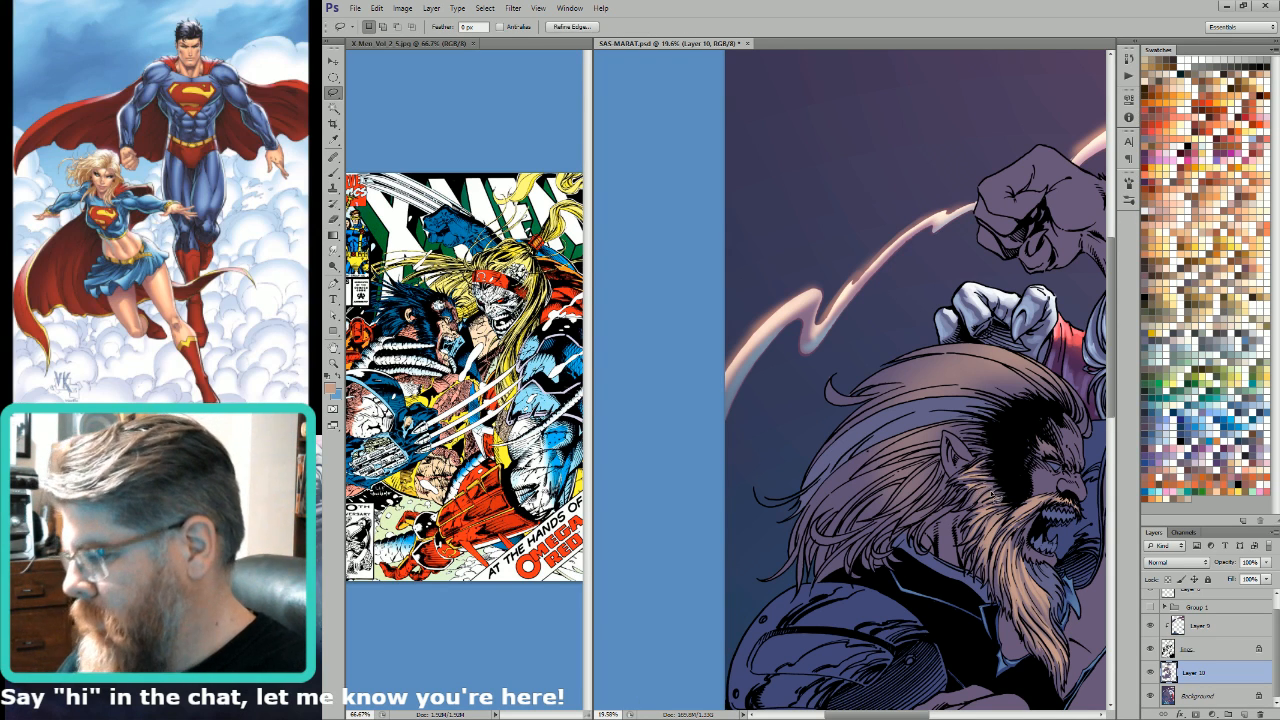
key("g")
Step: Lasso the hair strands behind the jaw and above the collar and lighten them with the Gradient tool
key("l")
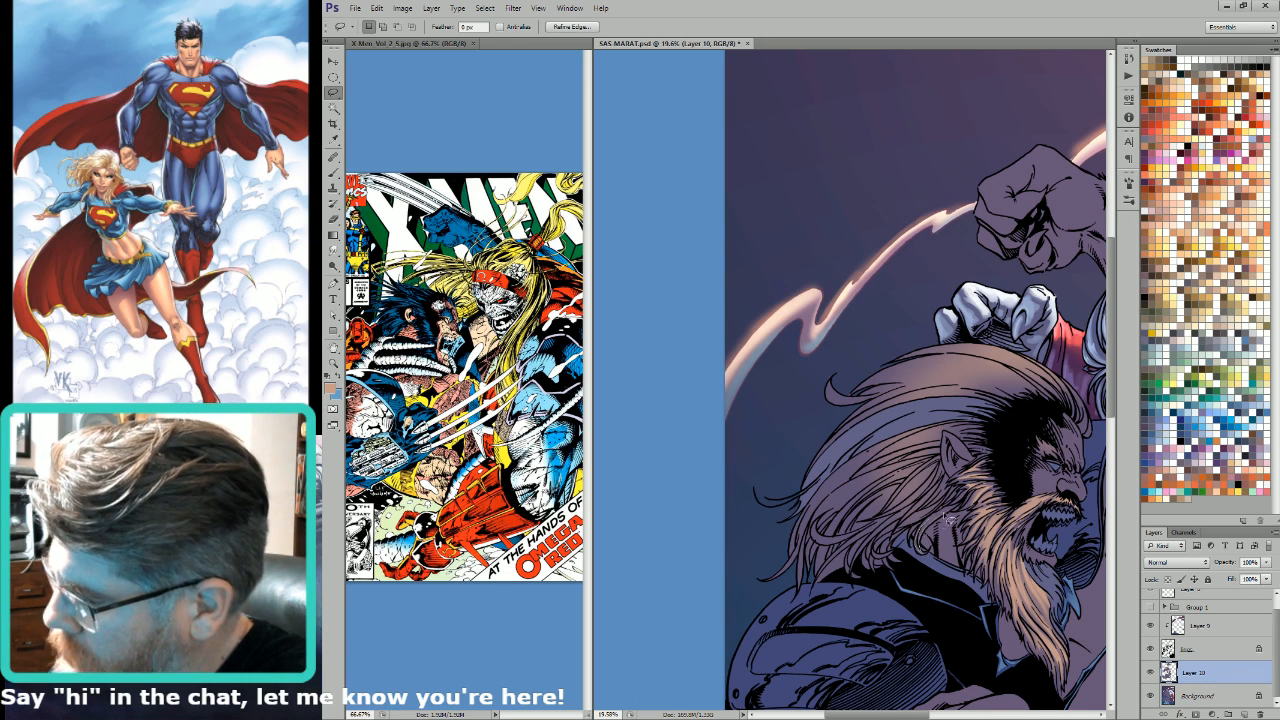
left_click_drag(935, 513, 1036, 488)
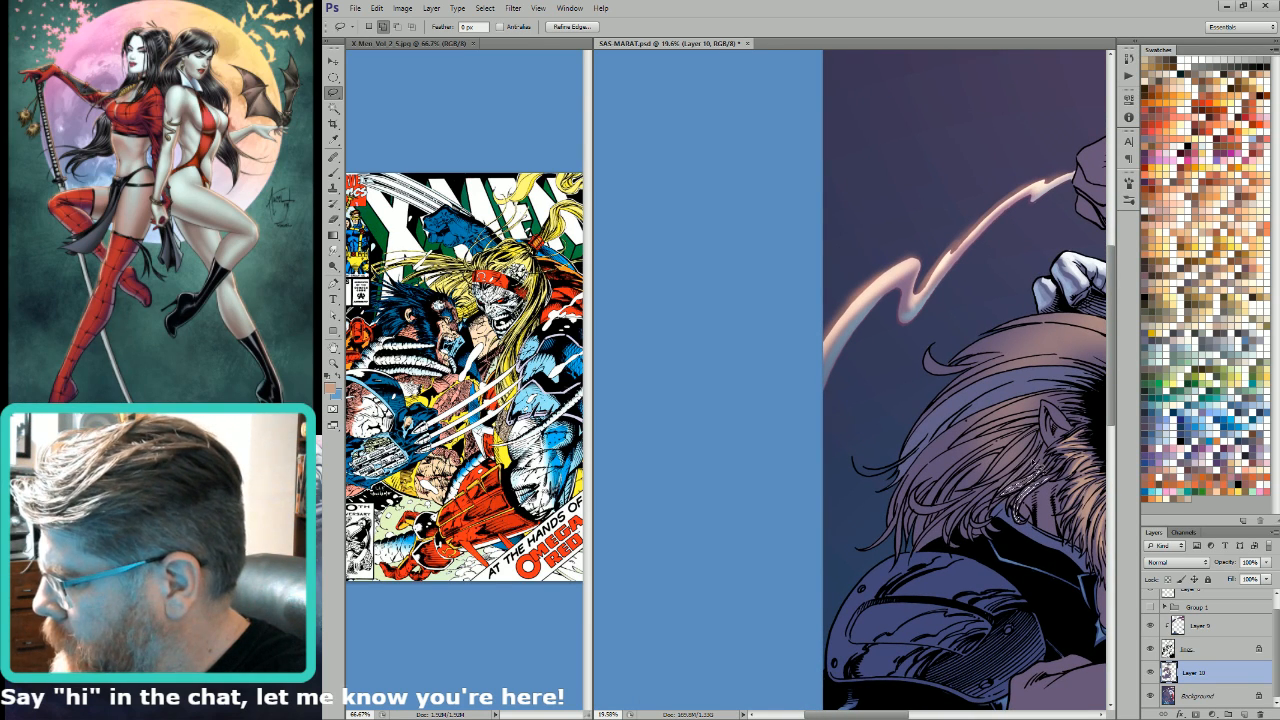
key("g")
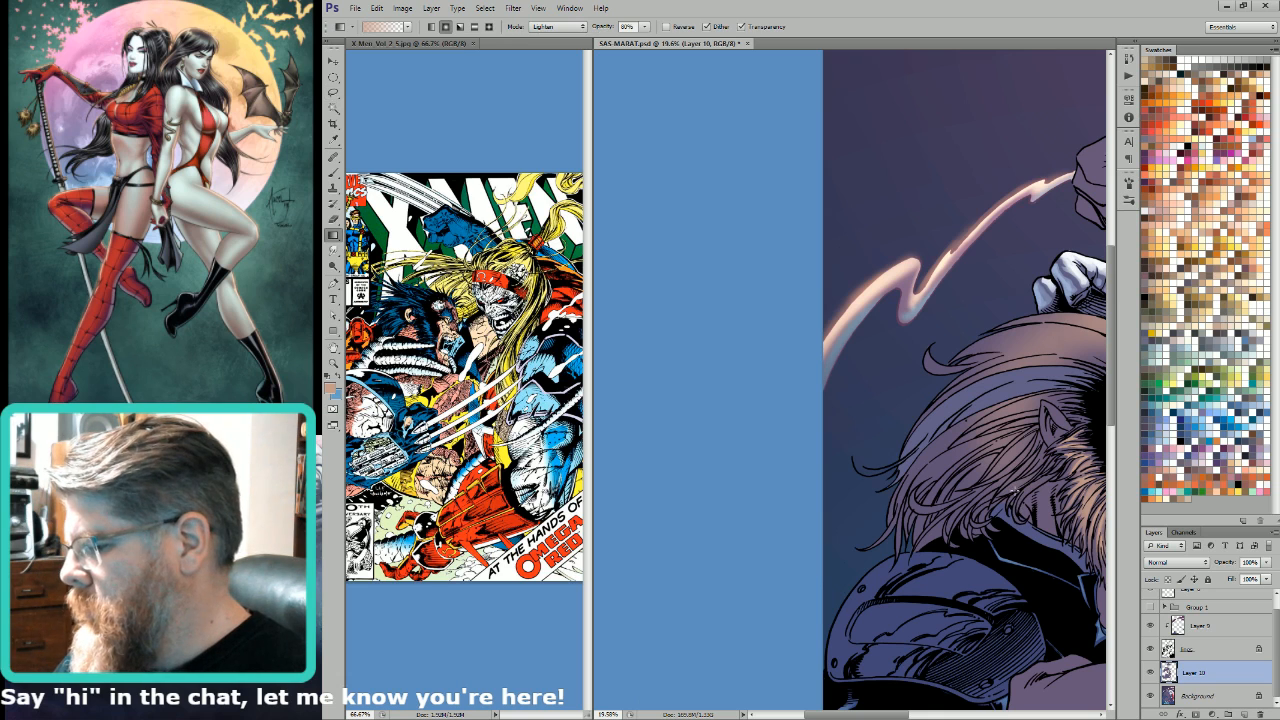
key("l")
left_click_drag(1034, 470, 1050, 486)
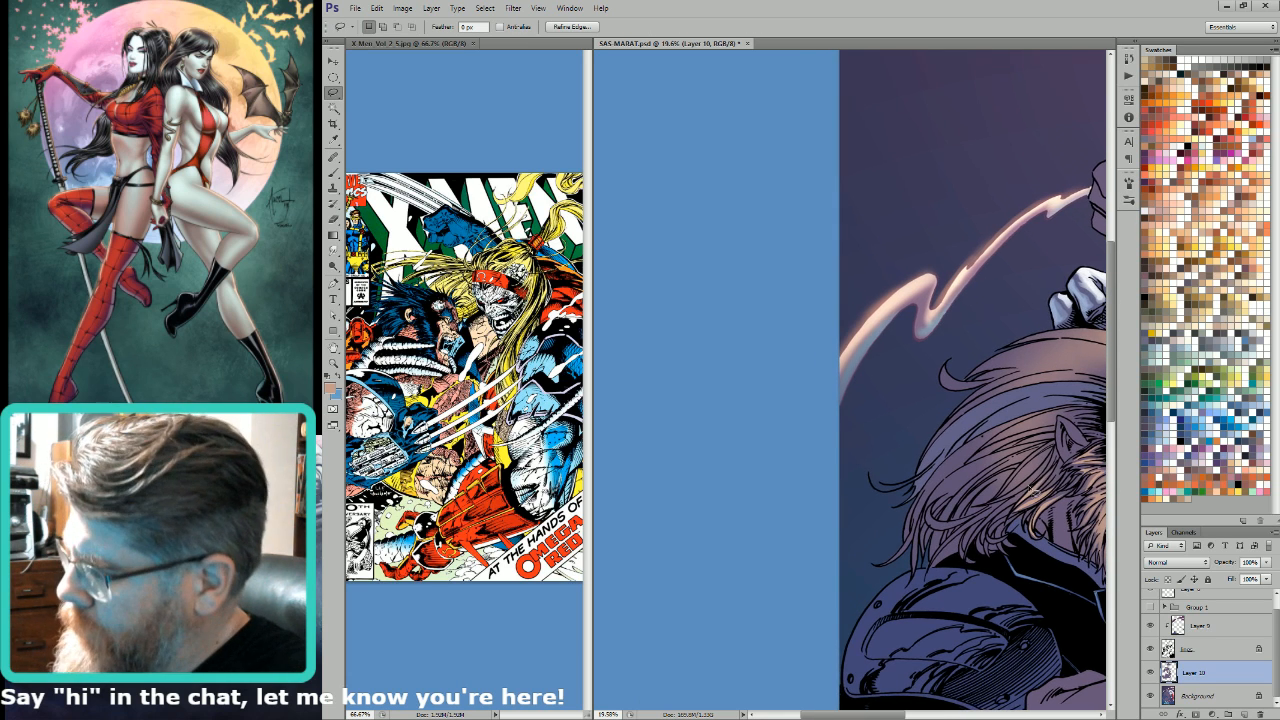
Step: Lasso the hair tips hanging just above the collar and lighten them with the light tan Lighten-mode gradient
key("shift")
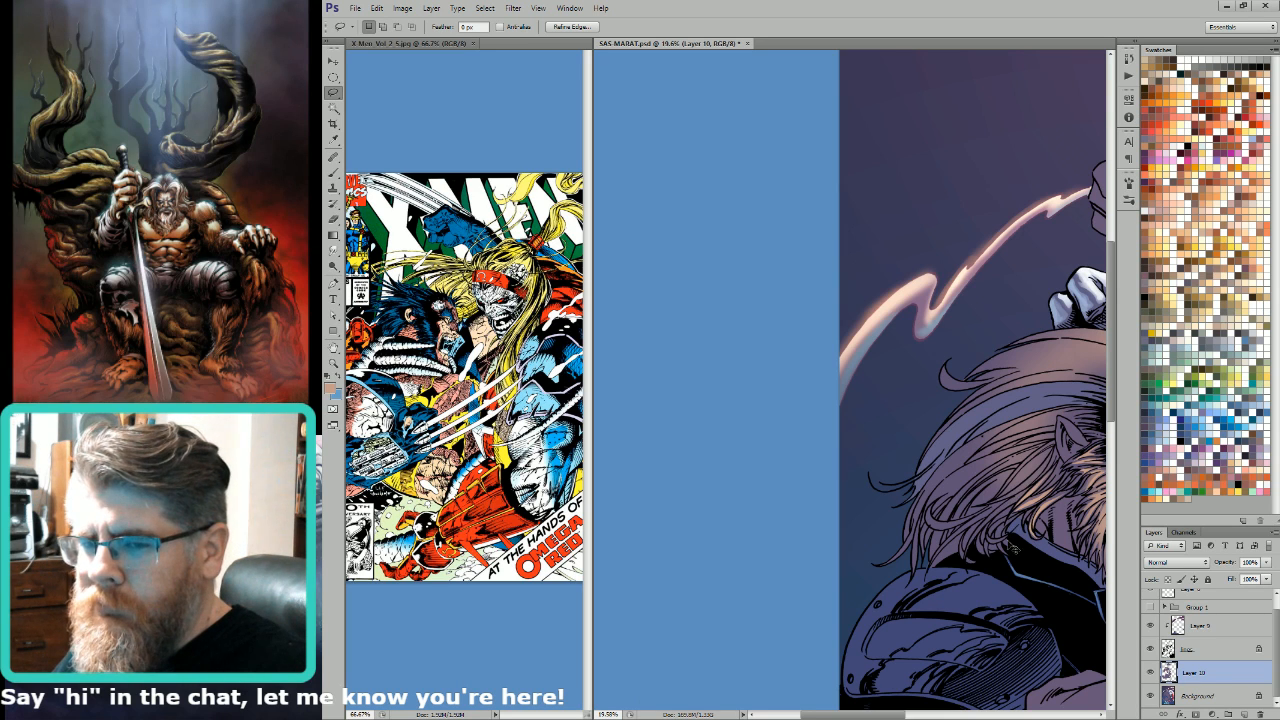
key("g")
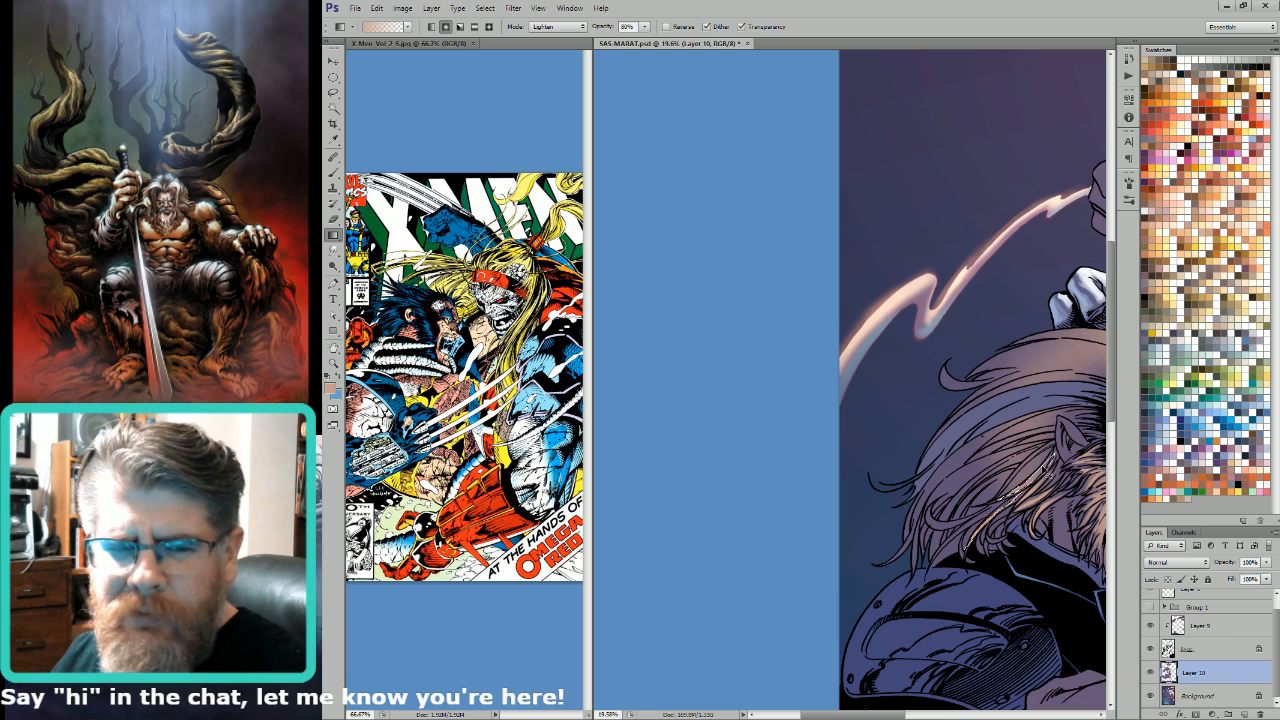
key("l")
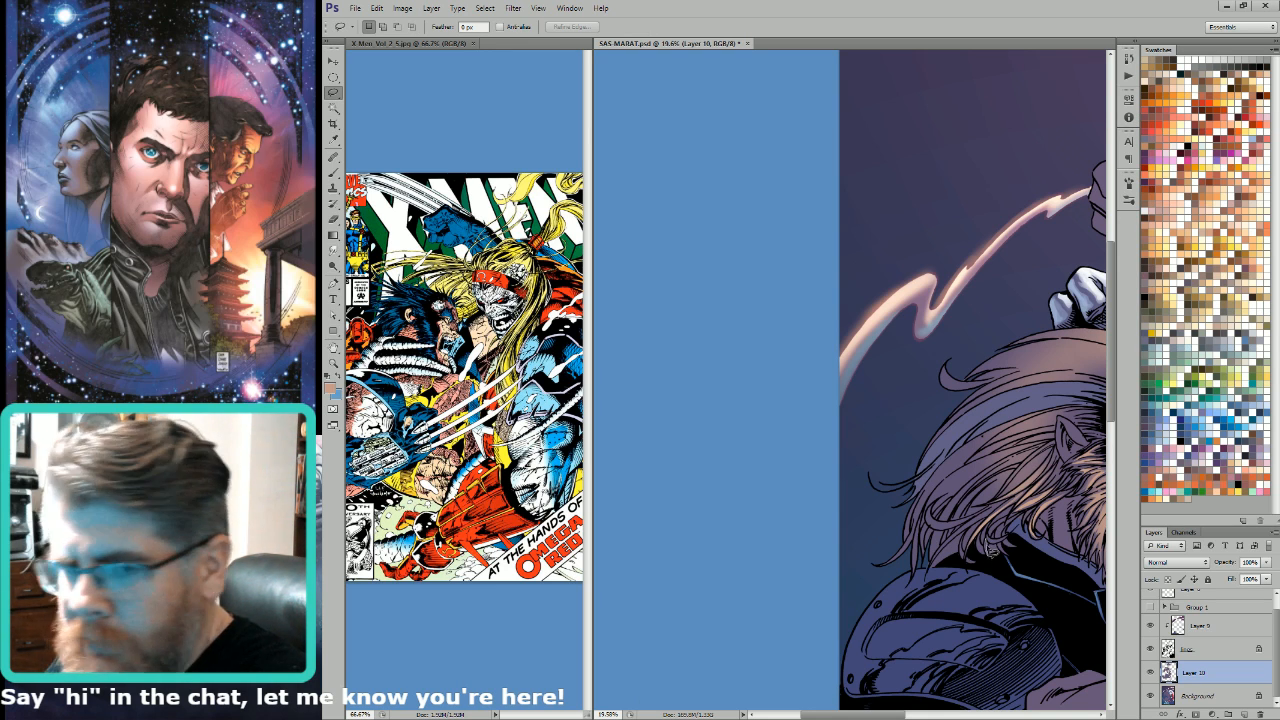
left_click_drag(992, 552, 990, 549)
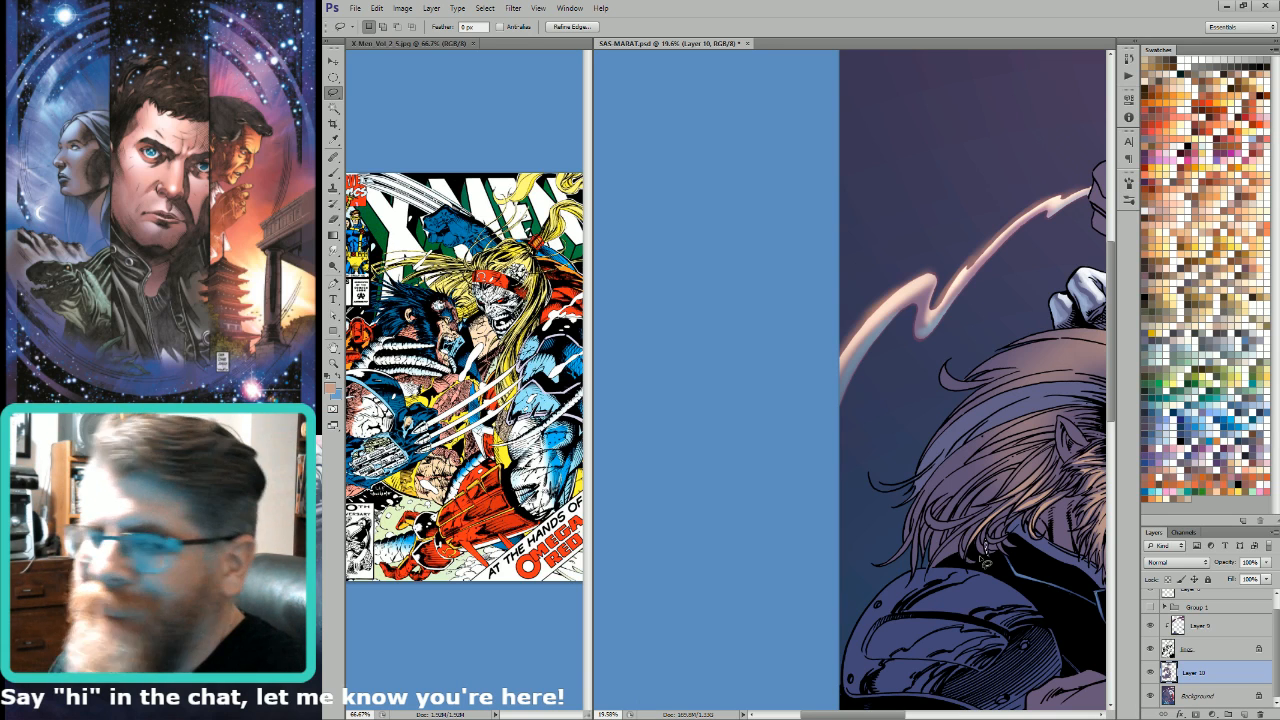
mouse_move(1000, 549)
left_mouse_down()
mouse_move(1012, 548)
mouse_move(991, 547)
mouse_move(1003, 530)
mouse_move(1008, 553)
left_mouse_up()
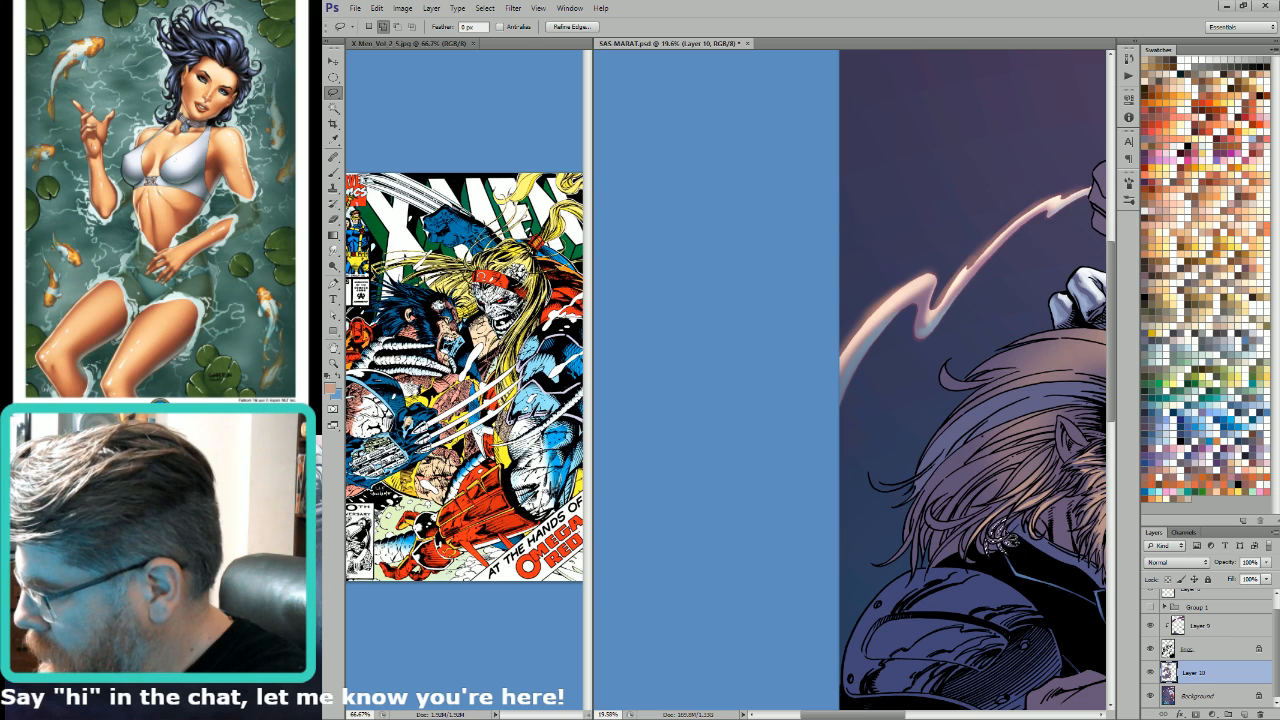
key("g")
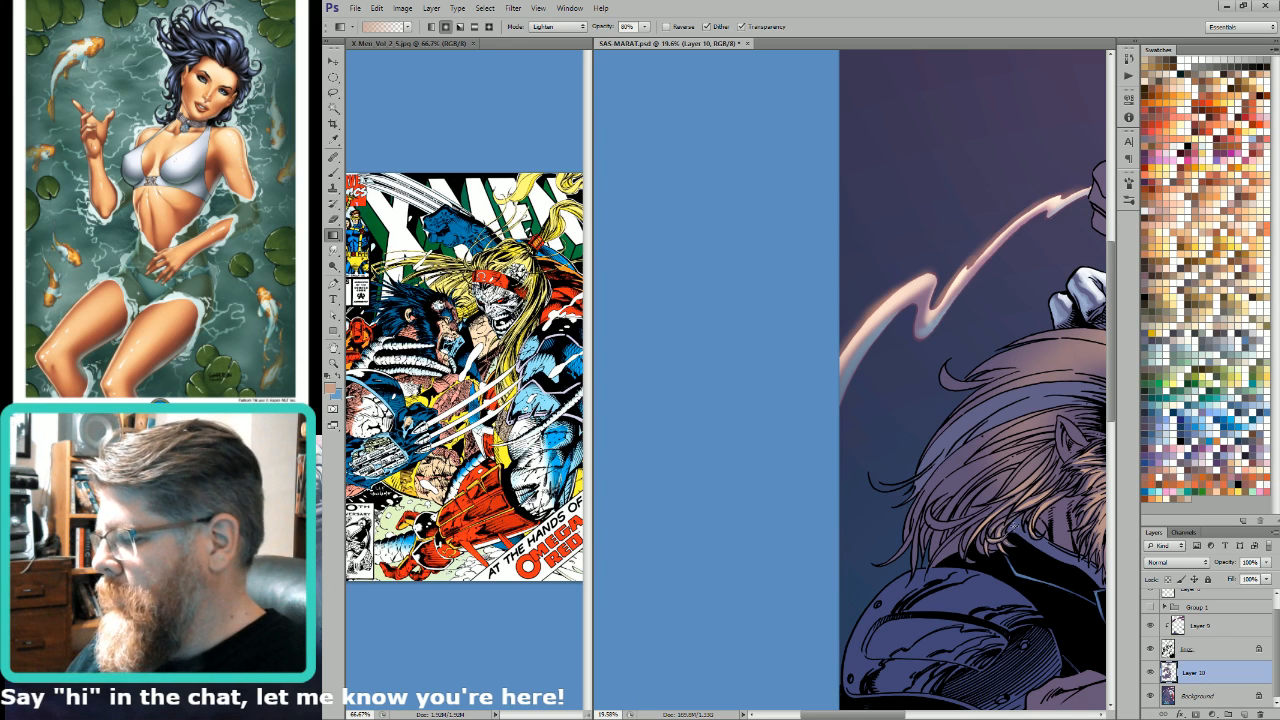
key("l")
key("ctrl+d")
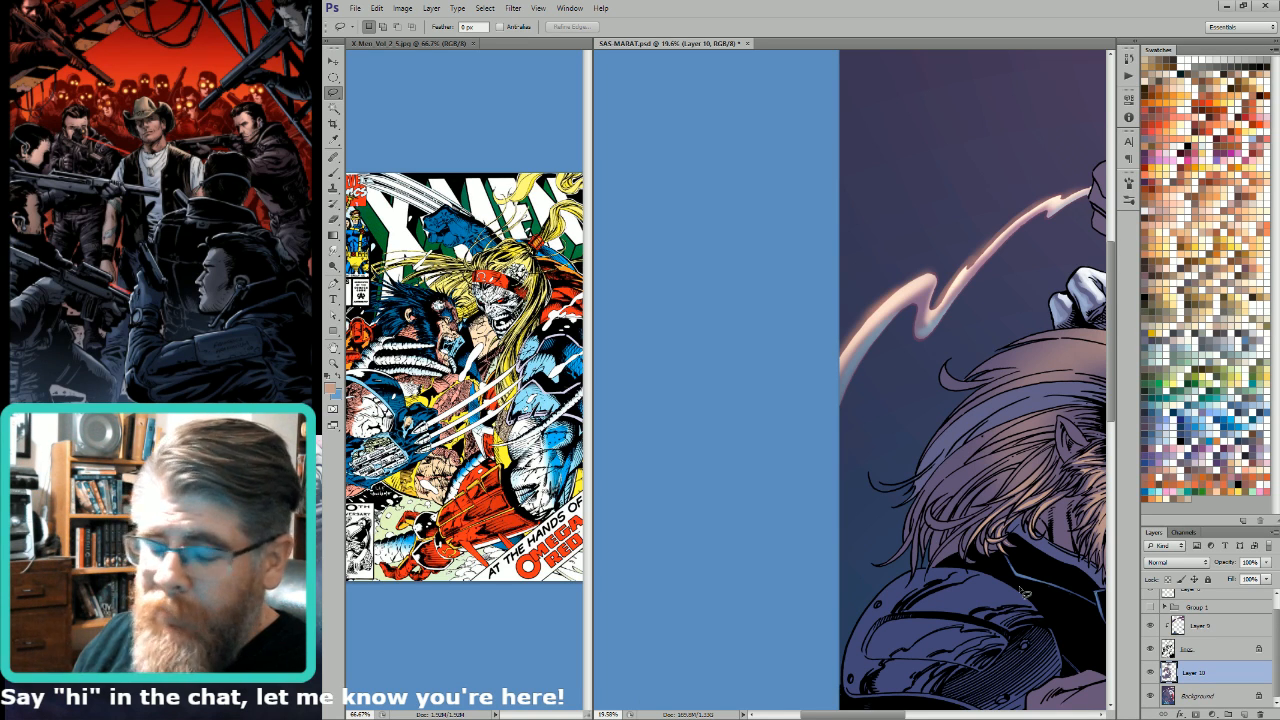
Step: Lasso the lower hair strands at the back of the head above the shoulder armour and lighten them with the Gradient tool
left_click_drag(1023, 592, 935, 566)
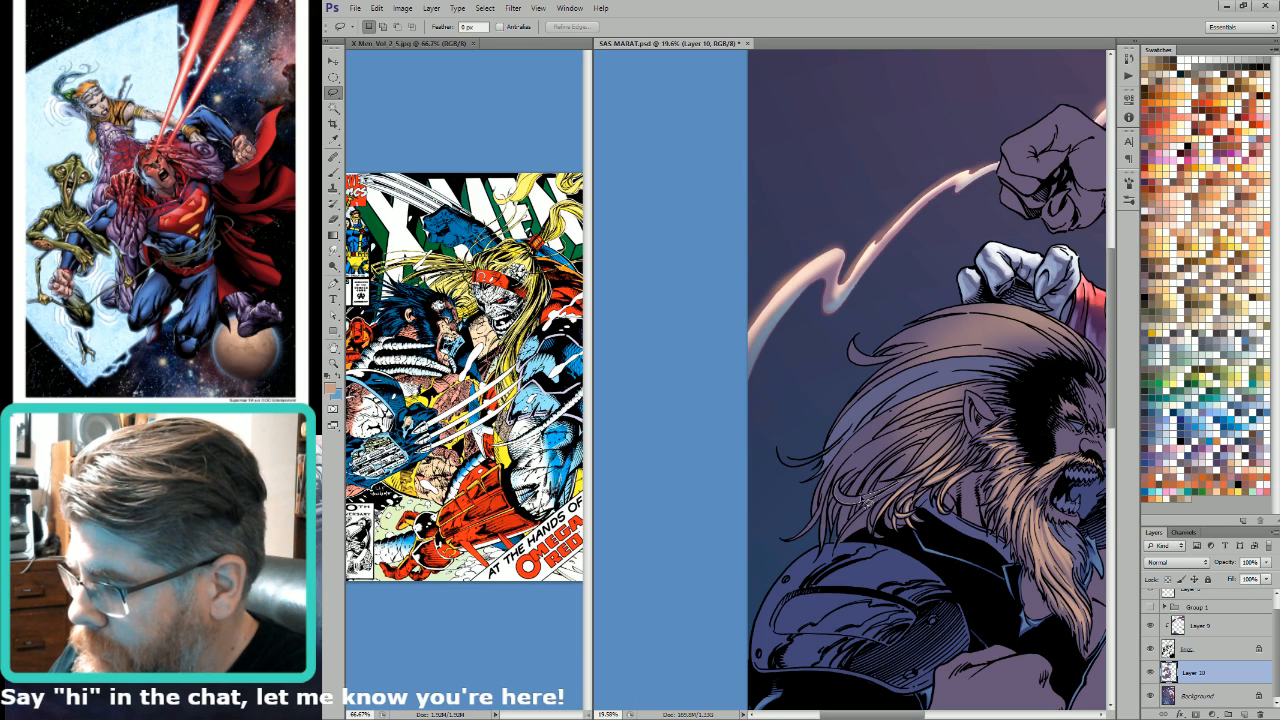
key("g")
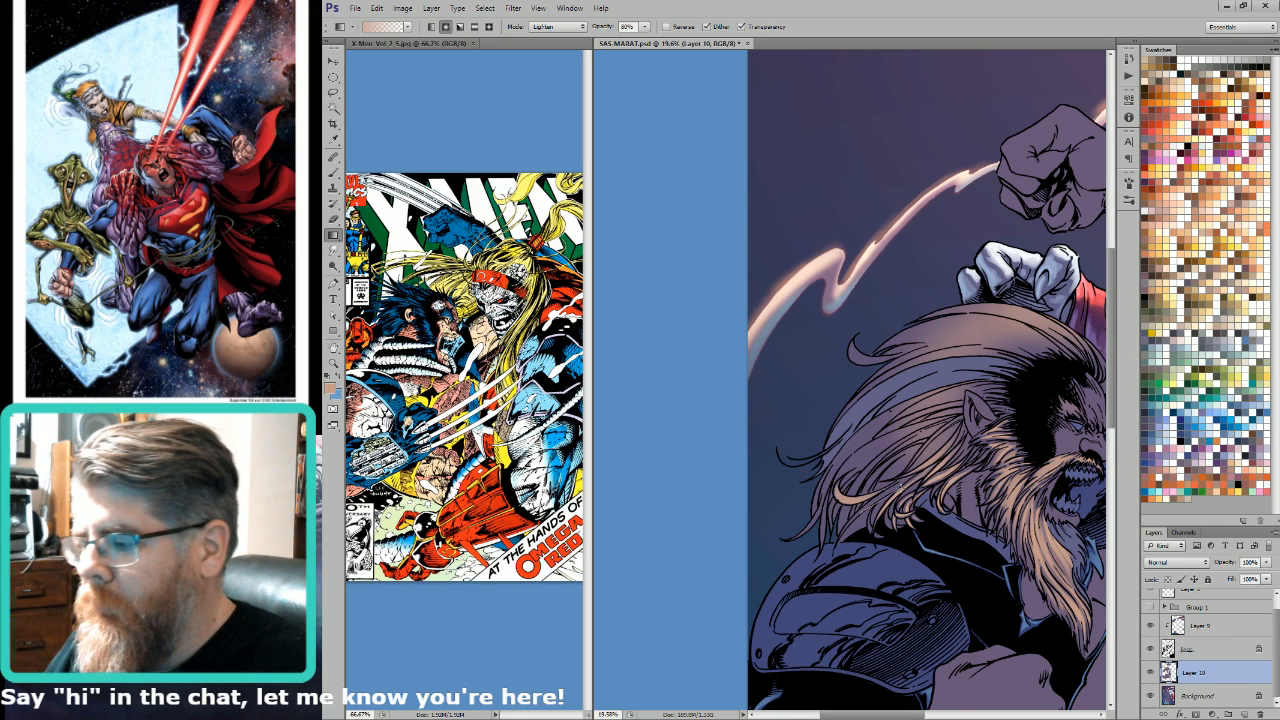
key("l")
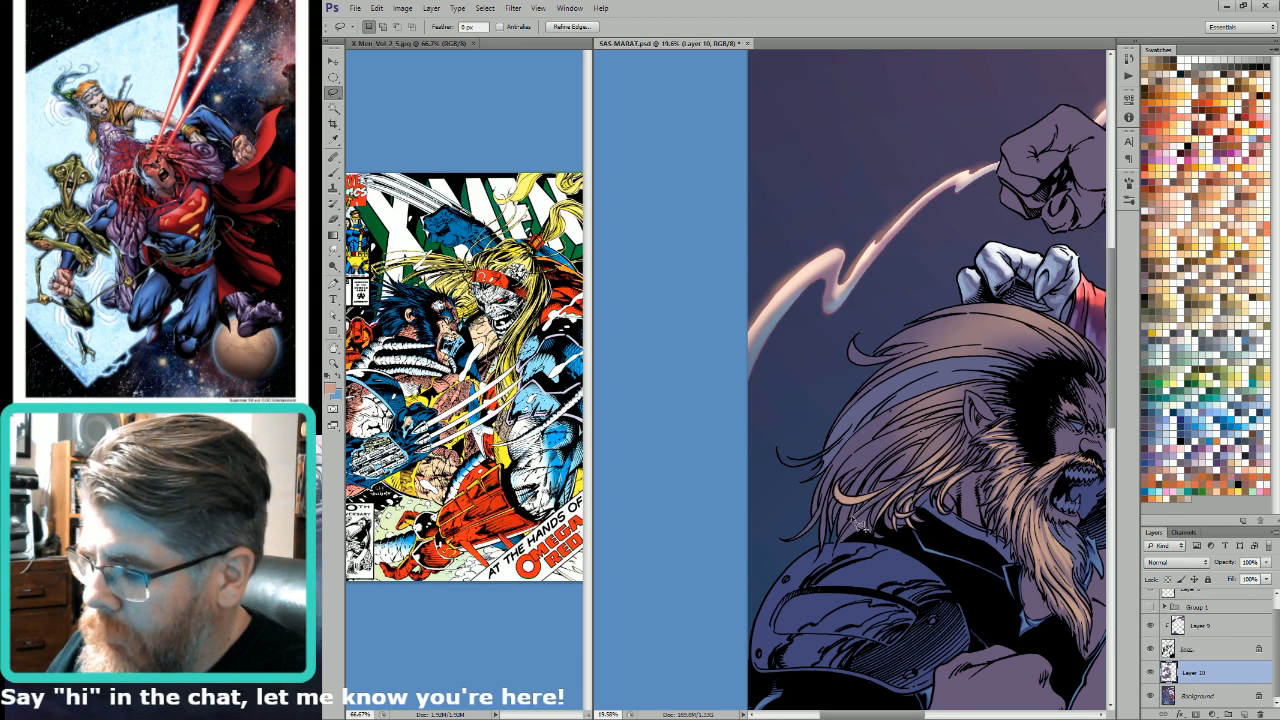
mouse_move(837, 543)
left_mouse_down()
mouse_move(872, 532)
mouse_move(912, 485)
left_mouse_up()
key("g")
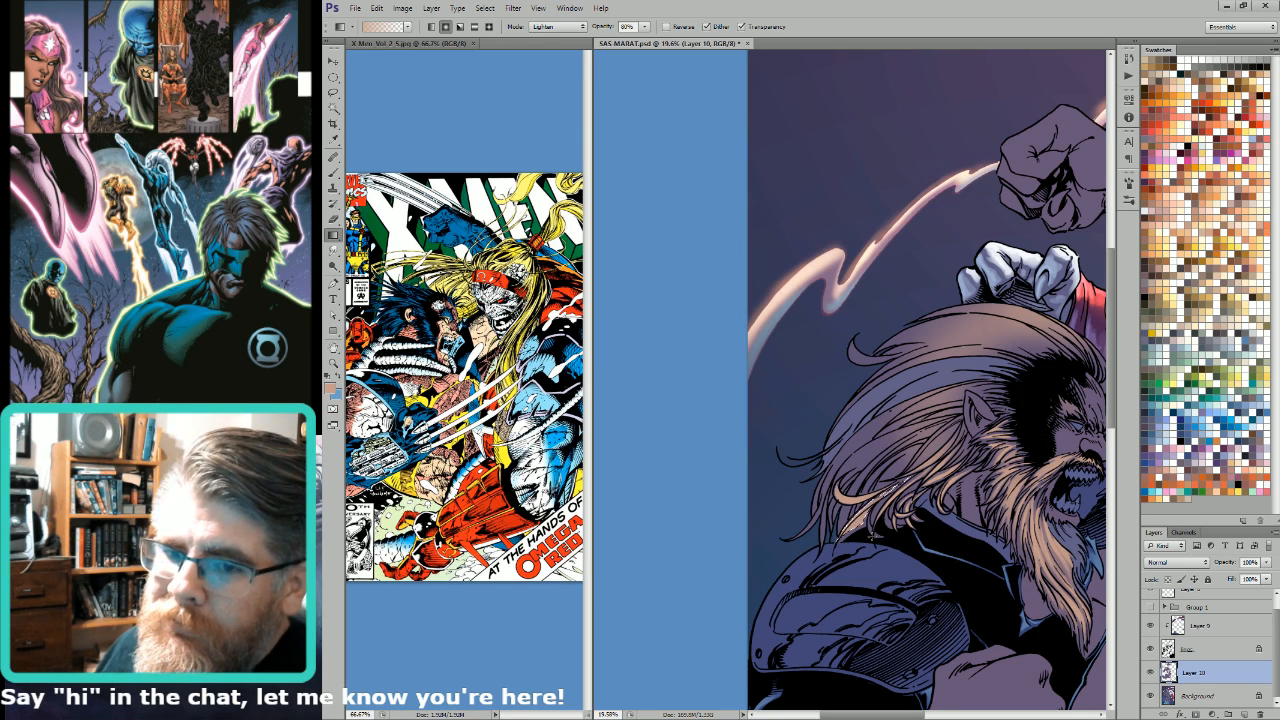
key("l")
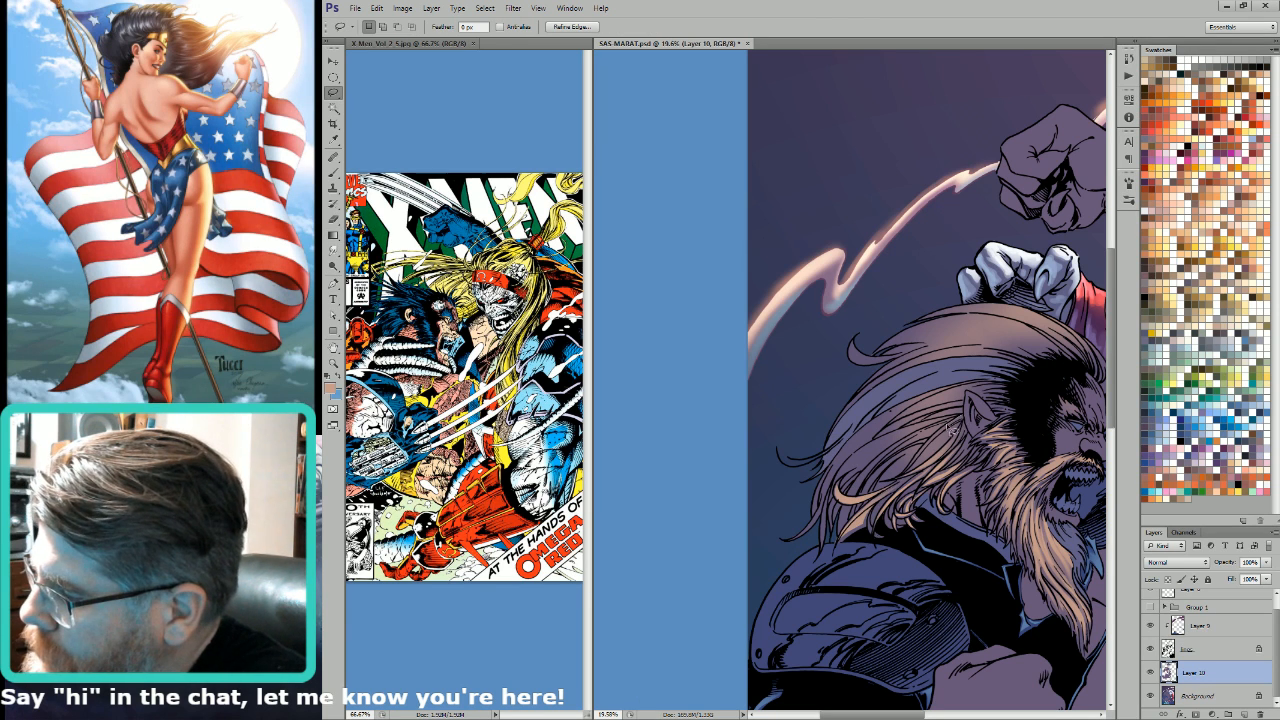
key("ctrl+d")
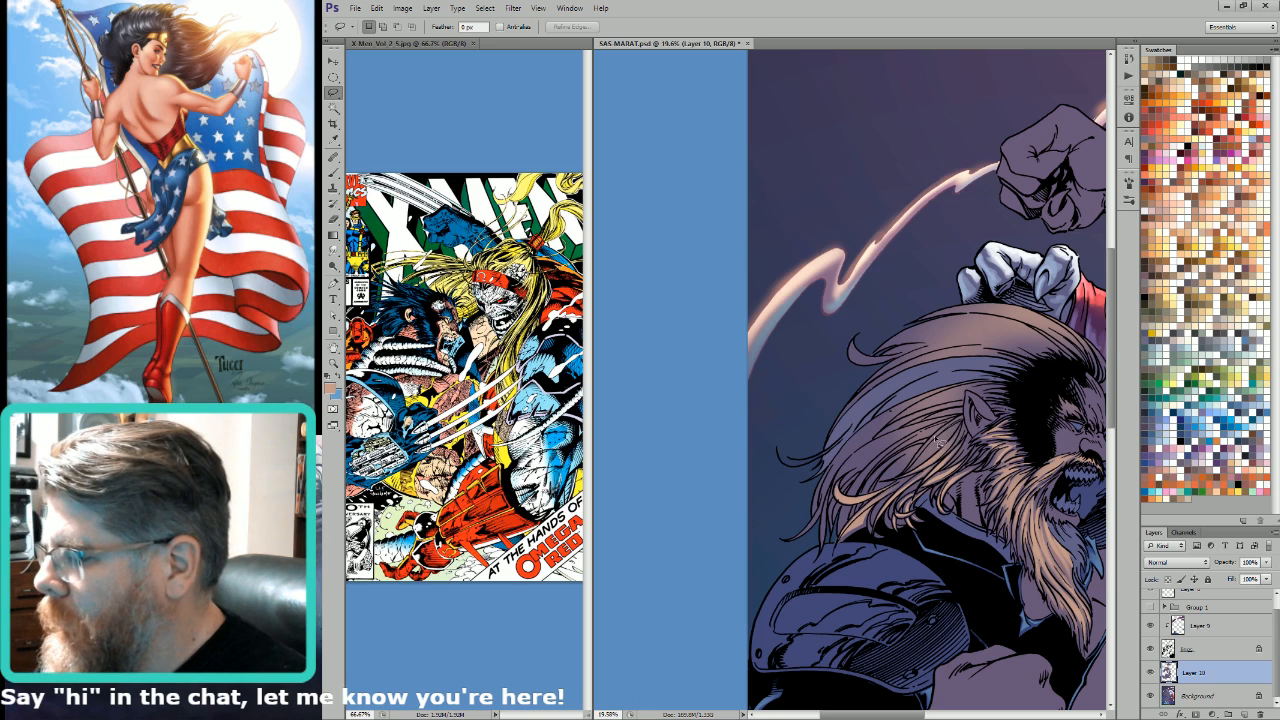
Step: Lasso the long strands in the middle of the hair, below and behind the ear, and brighten them with light tan gradients
key("g")
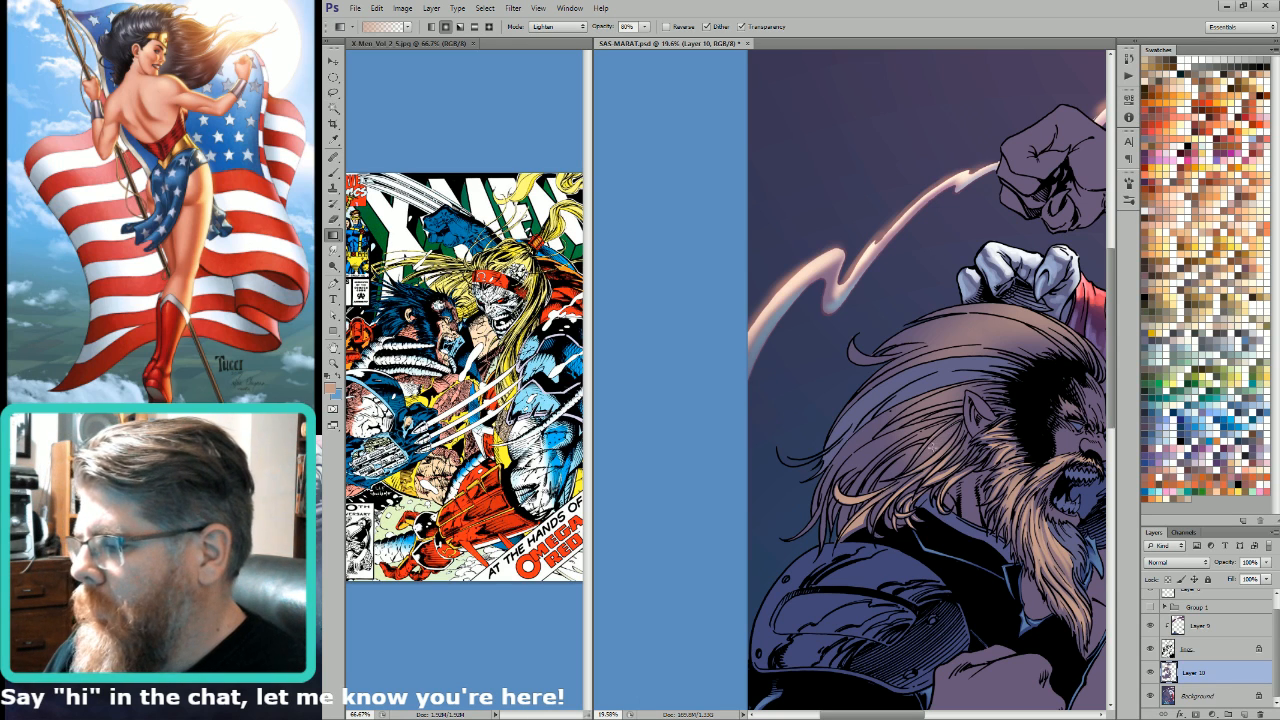
key("l")
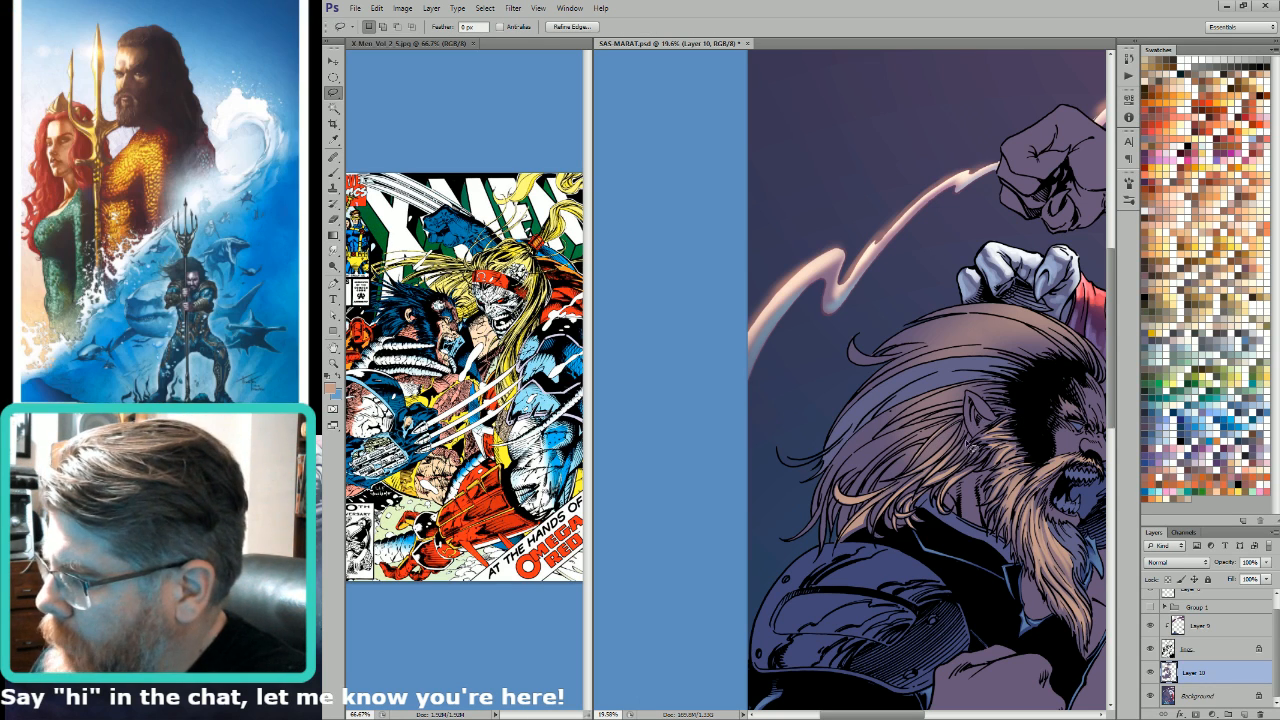
key("g")
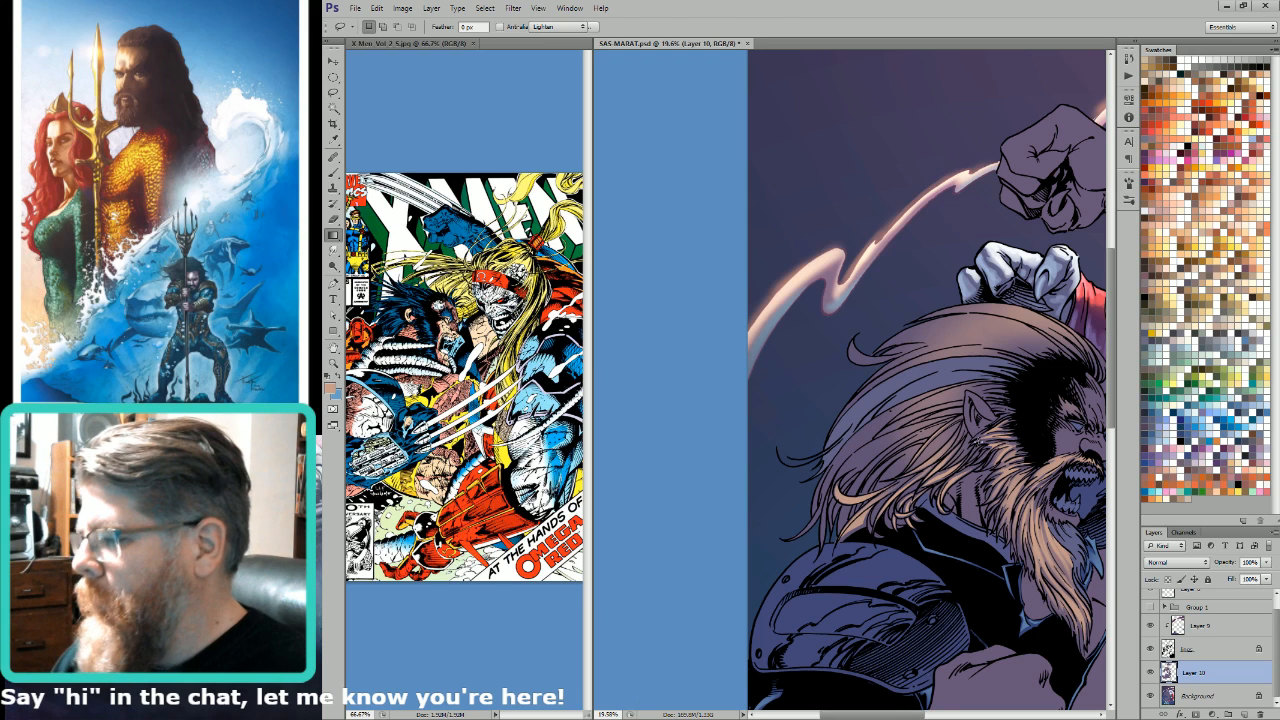
key("l")
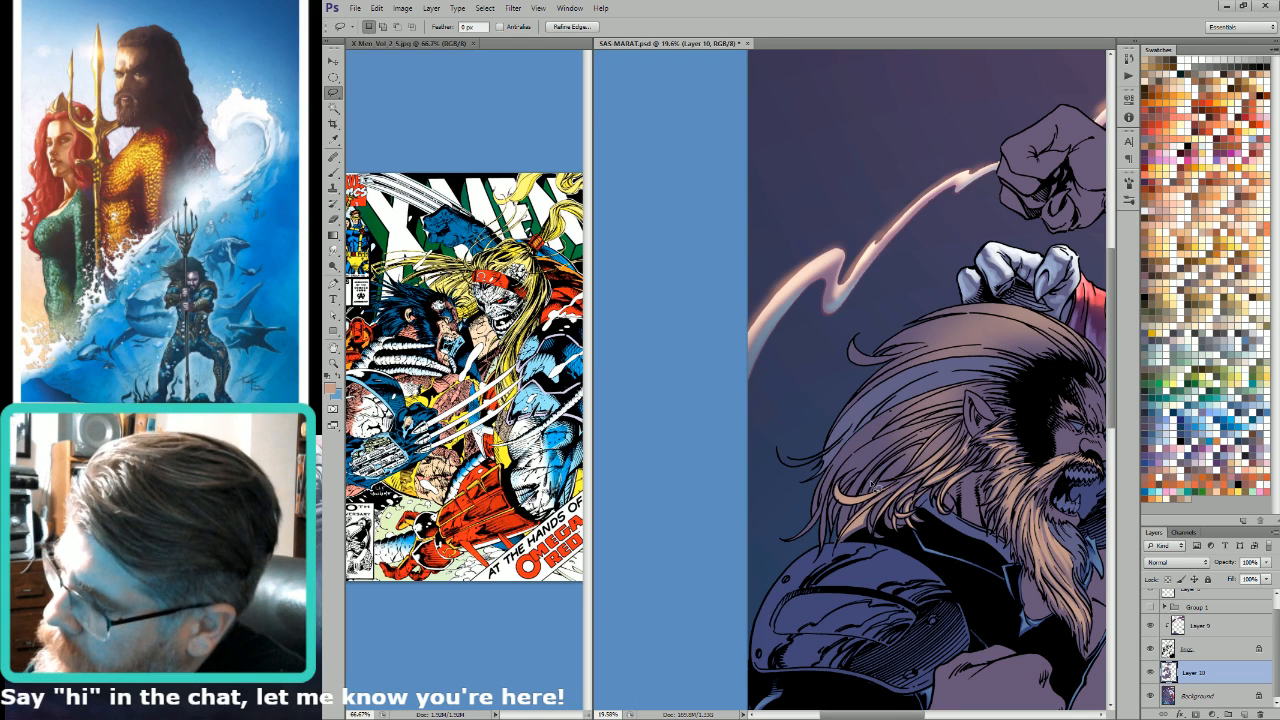
mouse_move(895, 463)
left_mouse_down()
mouse_move(914, 451)
mouse_move(880, 486)
left_mouse_up()
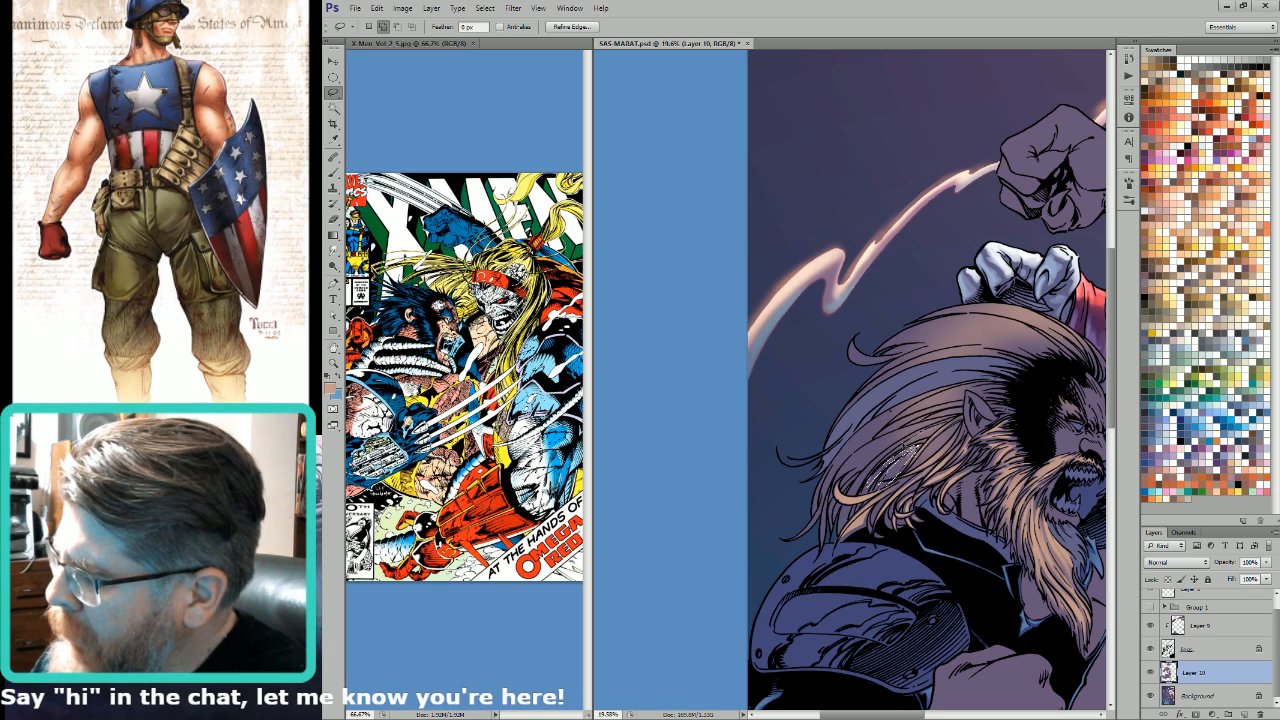
mouse_move(925, 436)
left_mouse_down()
mouse_move(938, 429)
mouse_move(870, 453)
mouse_move(840, 488)
mouse_move(930, 436)
mouse_move(920, 432)
left_mouse_up()
key("g")
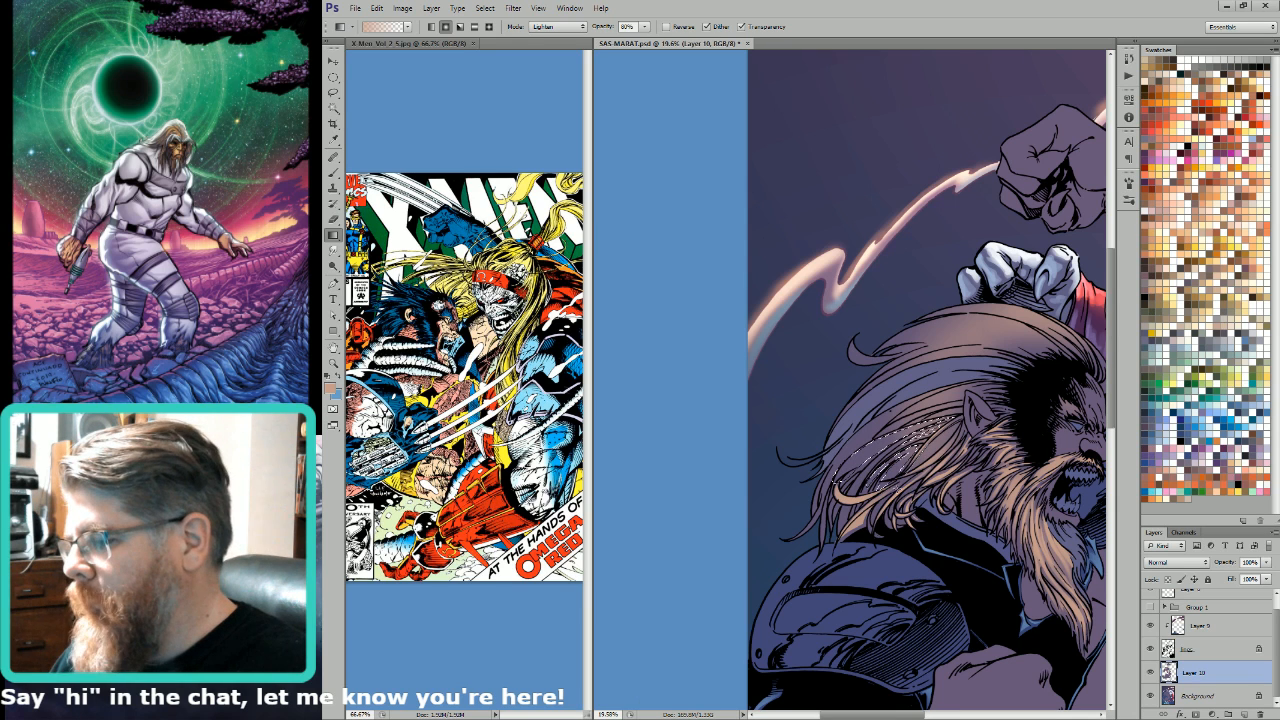
key("l")
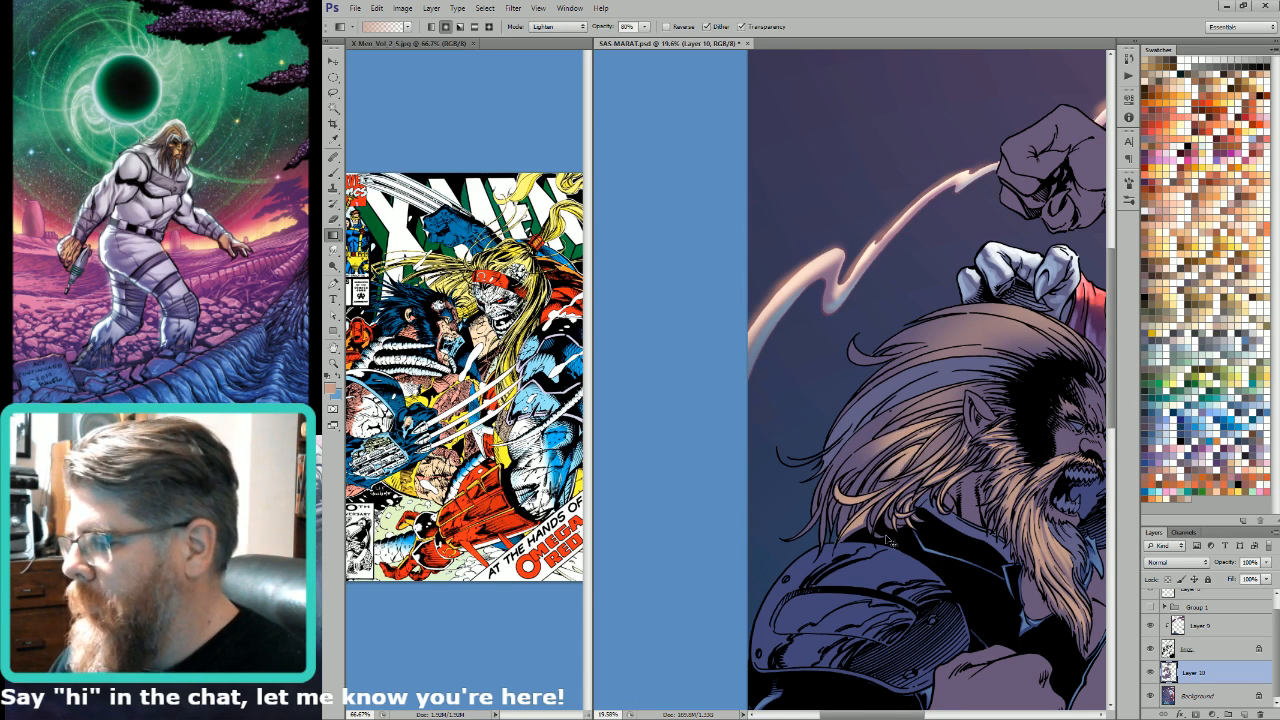
key("ctrl+d")
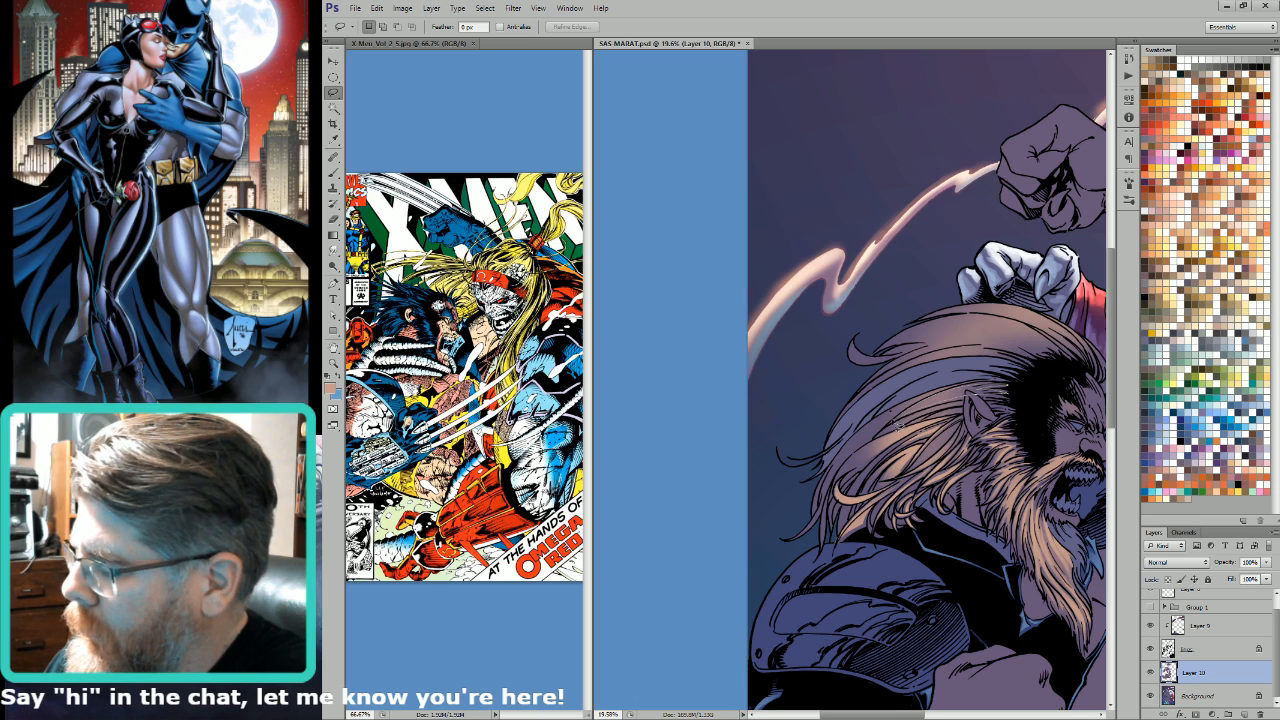
Step: Lasso the strands sweeping back from the top of the ear and brighten them with the 80% Lighten-mode gradient
left_click_drag(897, 427, 890, 421)
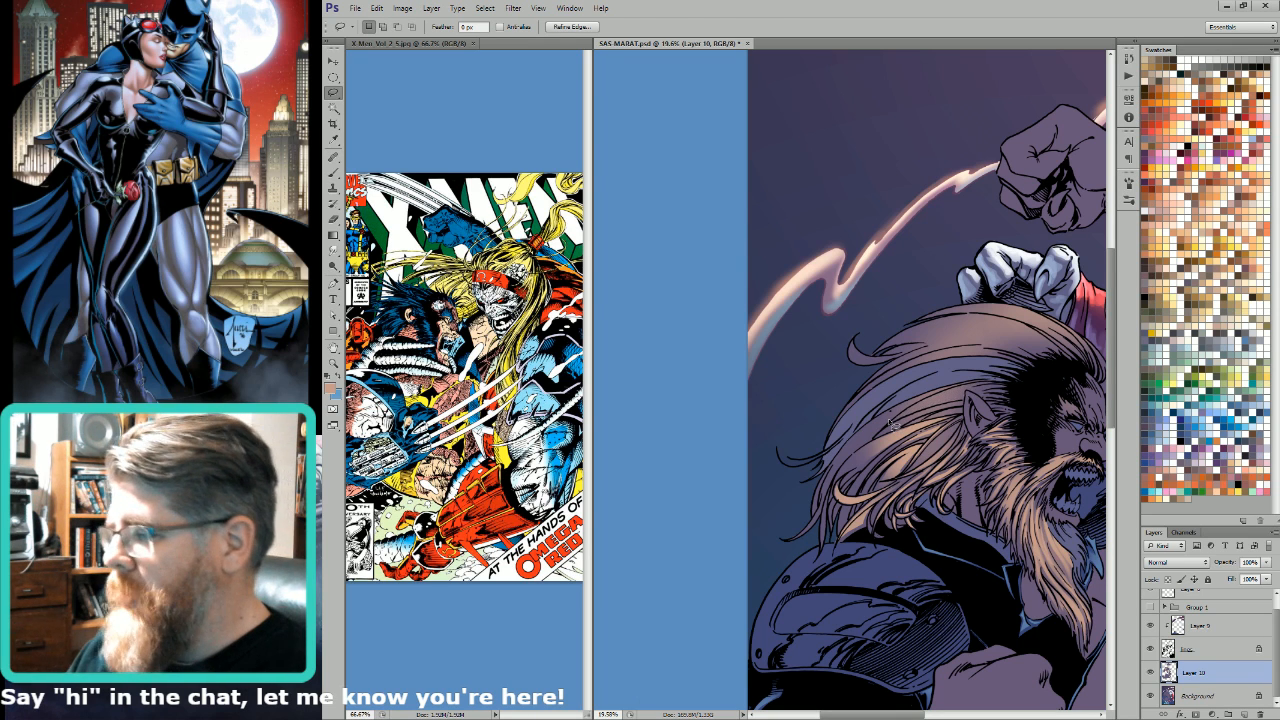
key("g")
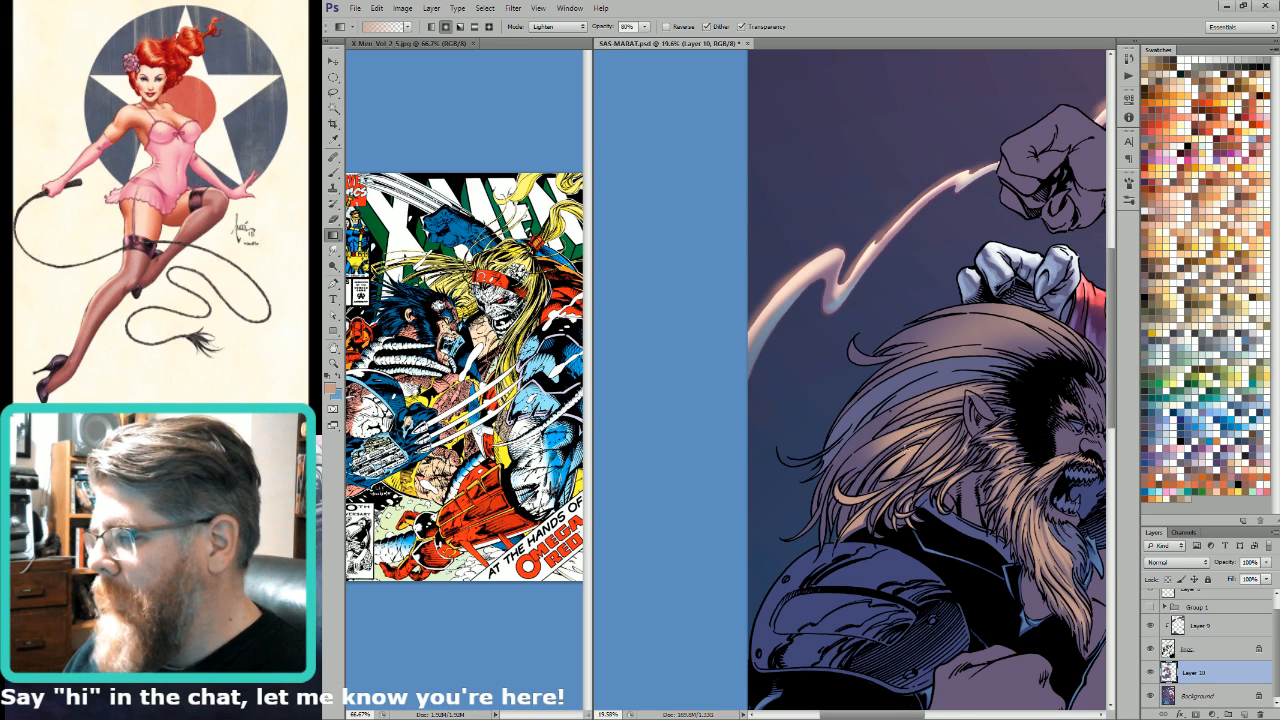
key("w")
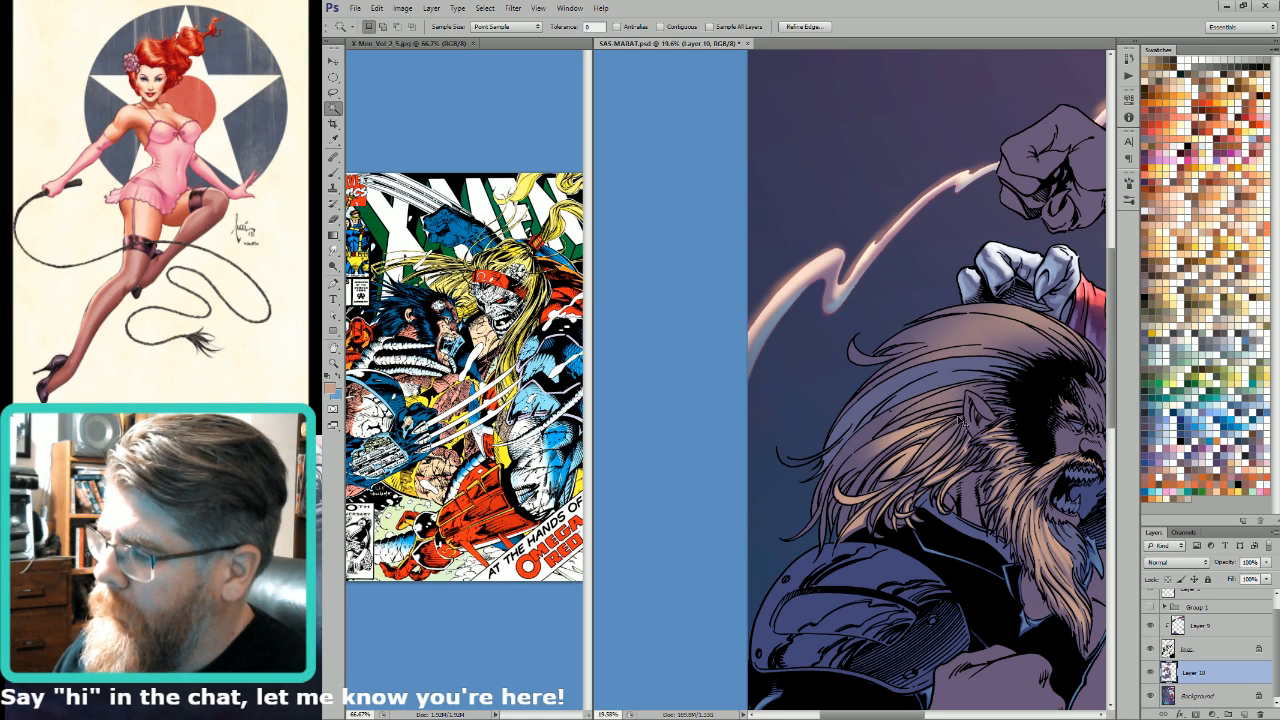
key("l")
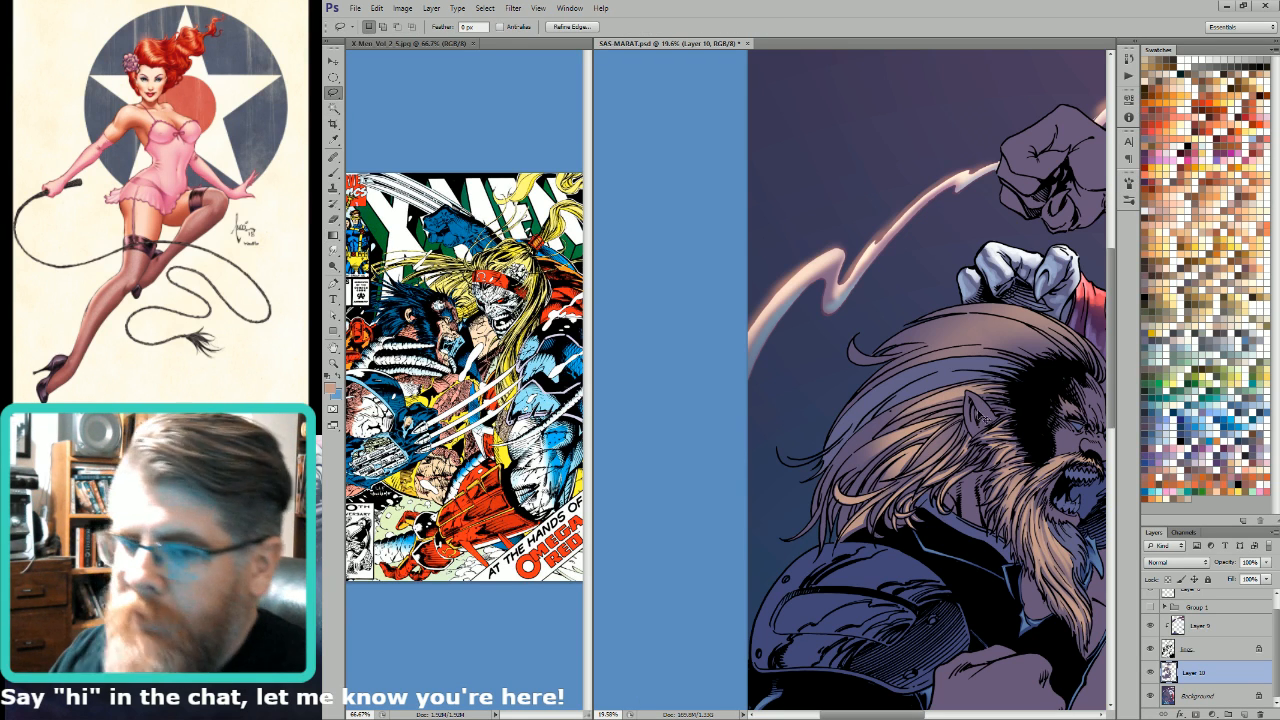
key("ctrl+d")
mouse_move(968, 406)
left_mouse_down()
mouse_move(884, 438)
mouse_move(966, 405)
left_mouse_up()
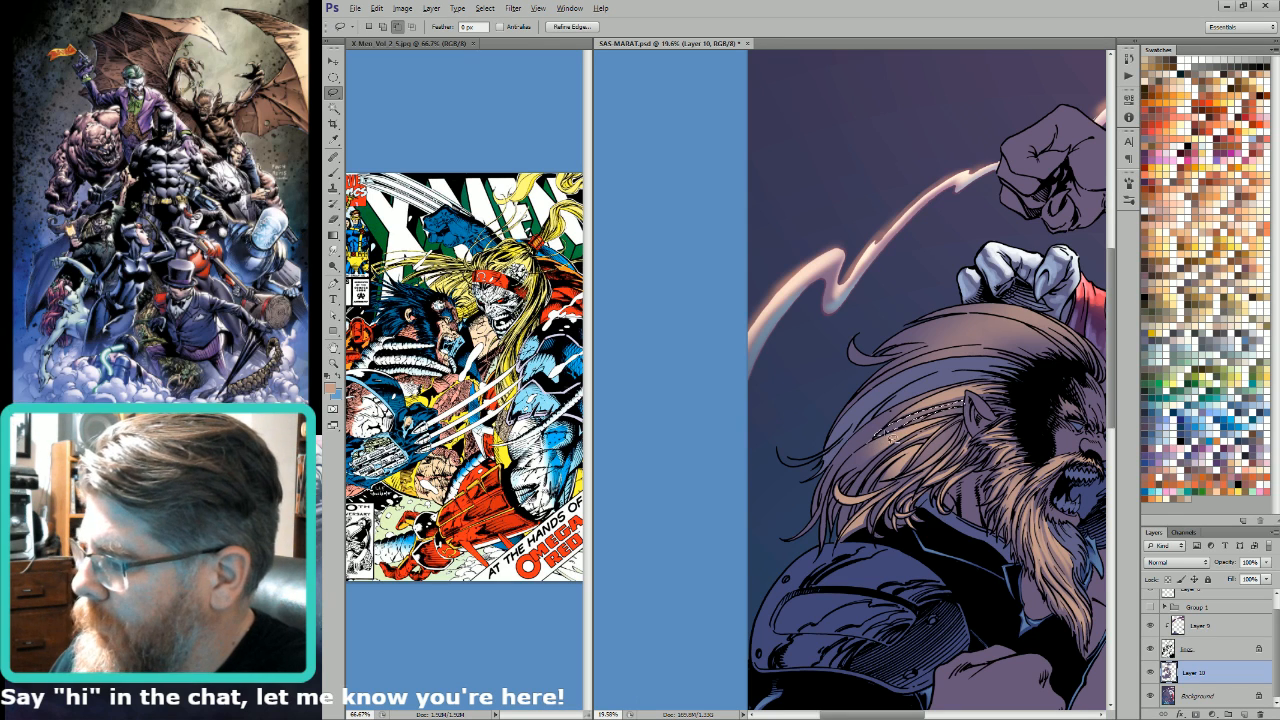
left_click_drag(866, 448, 966, 404, "alt")
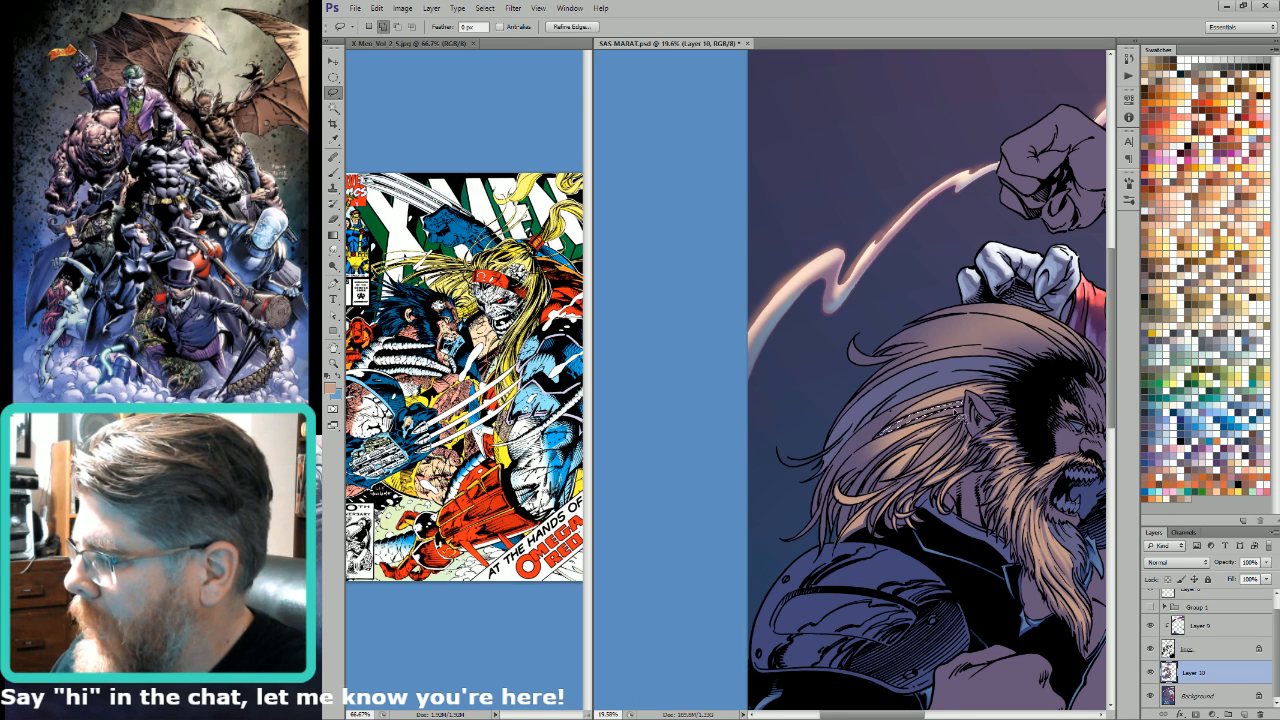
key("g")
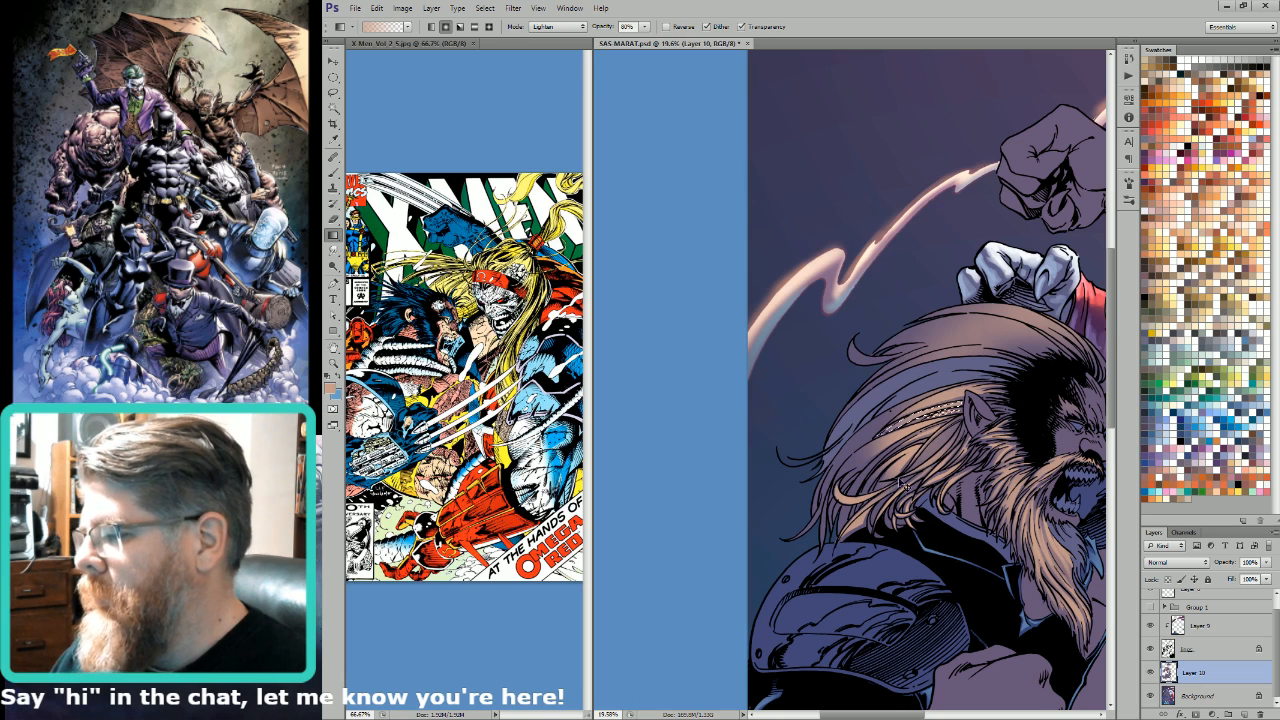
key("l")
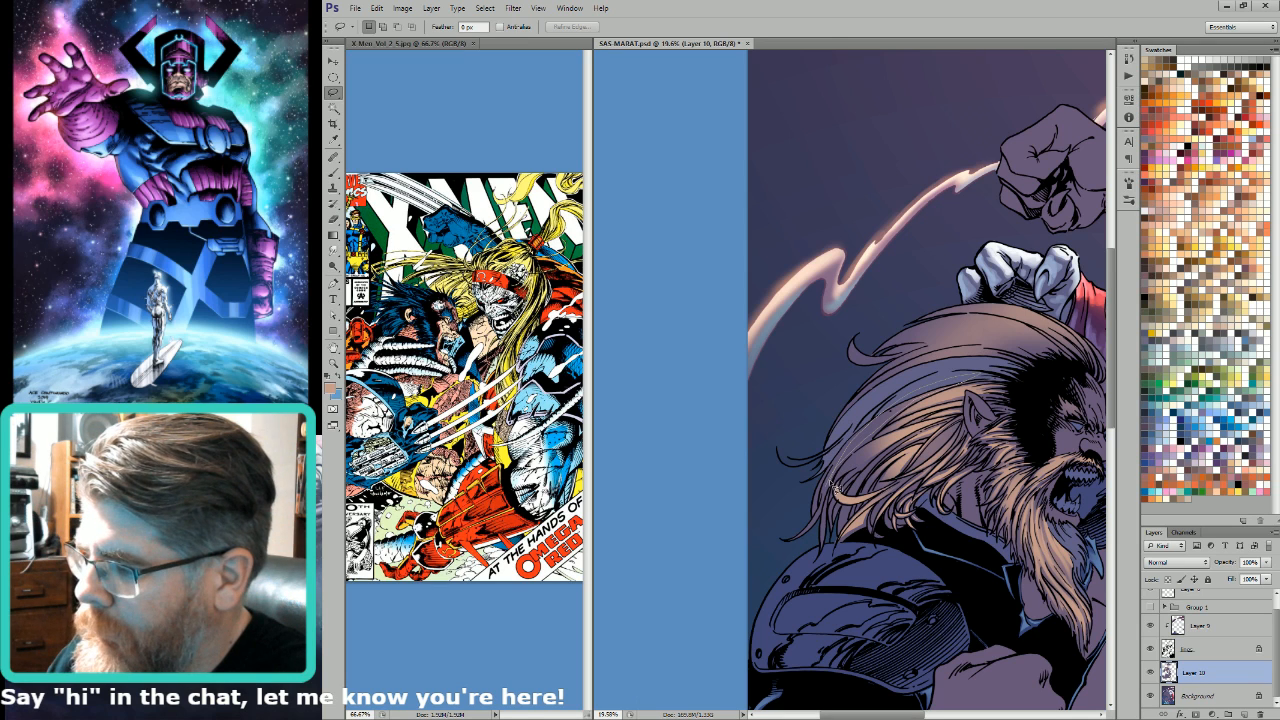
Step: Lasso the hair strands above the ear and near the forehead and lighten them with the light tan gradient
key("g")
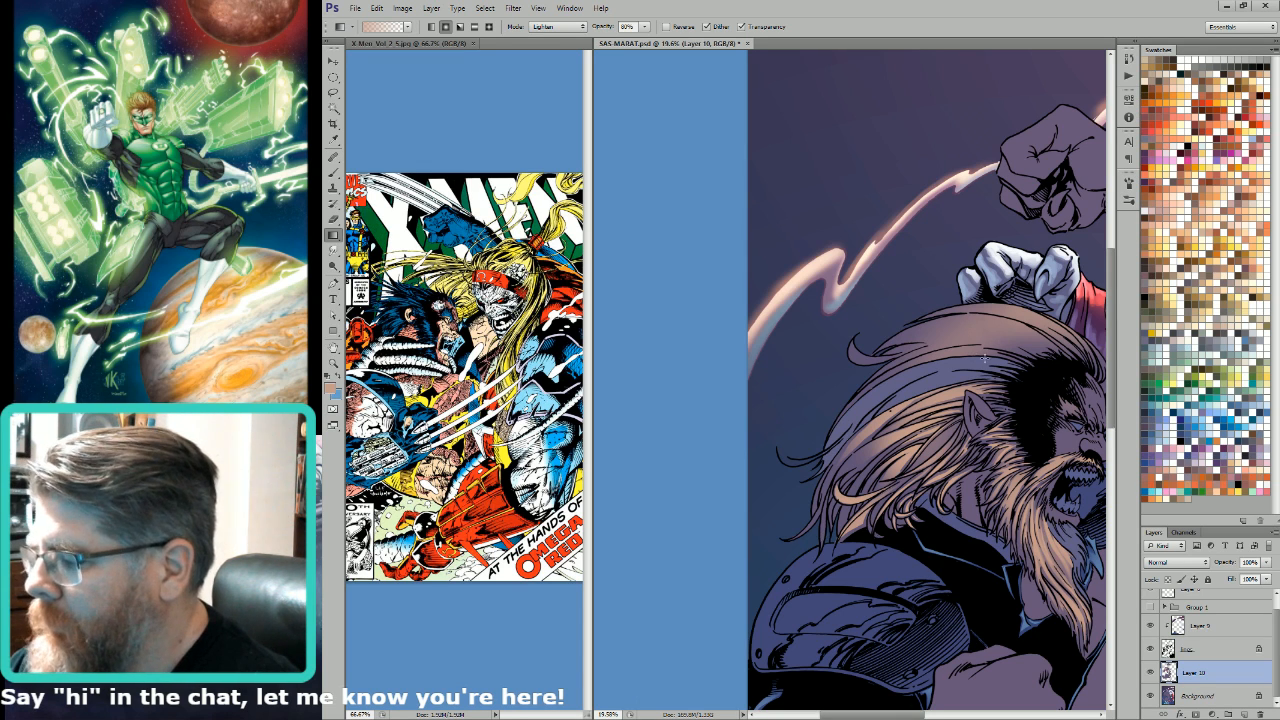
key("l")
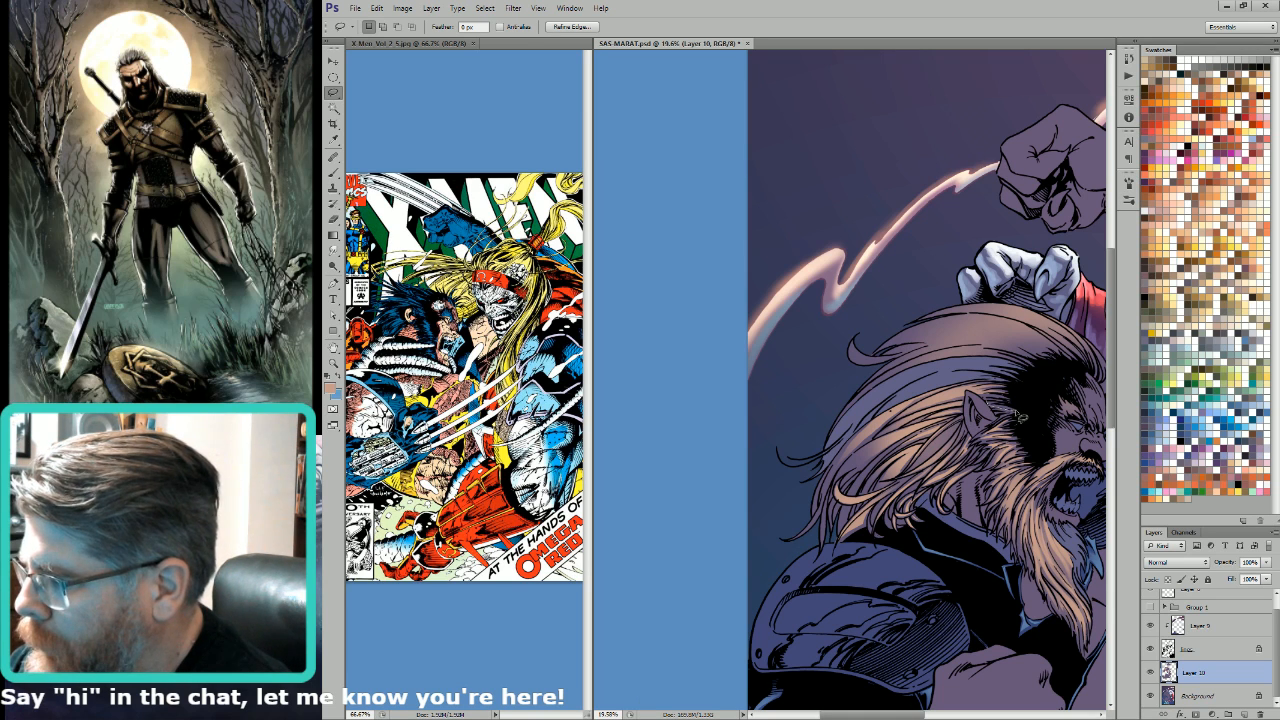
key("g")
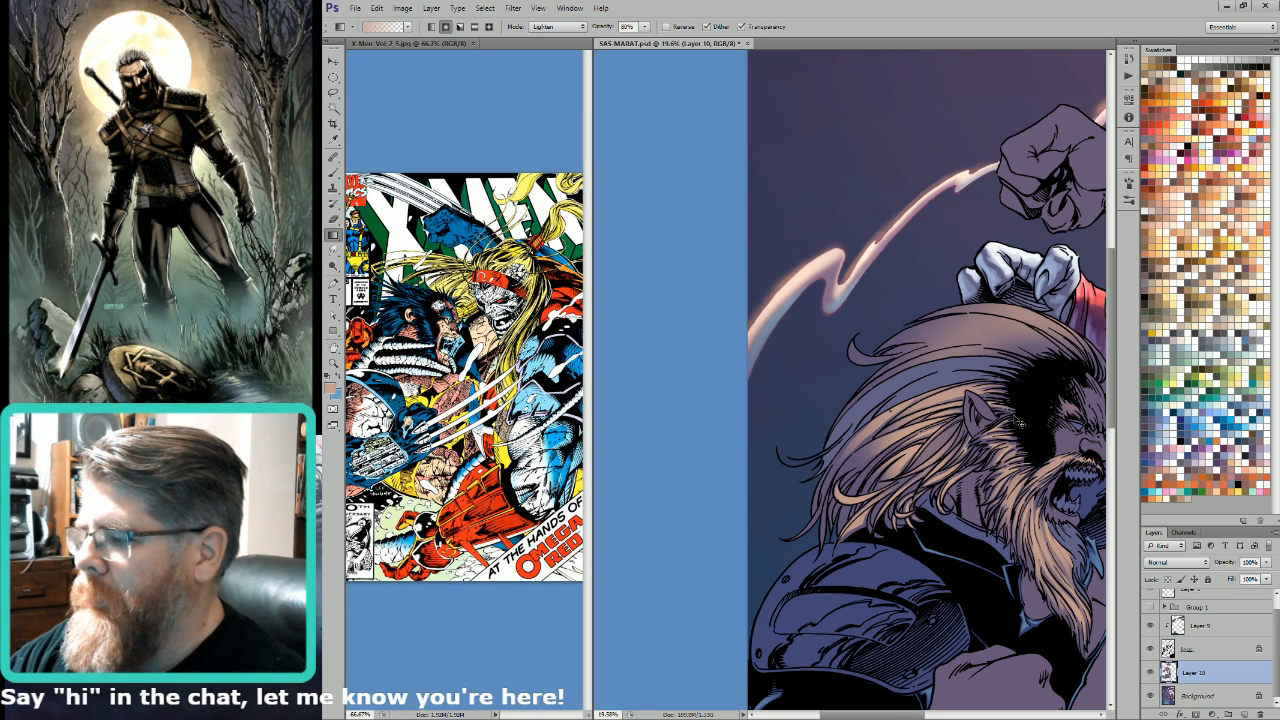
key("l")
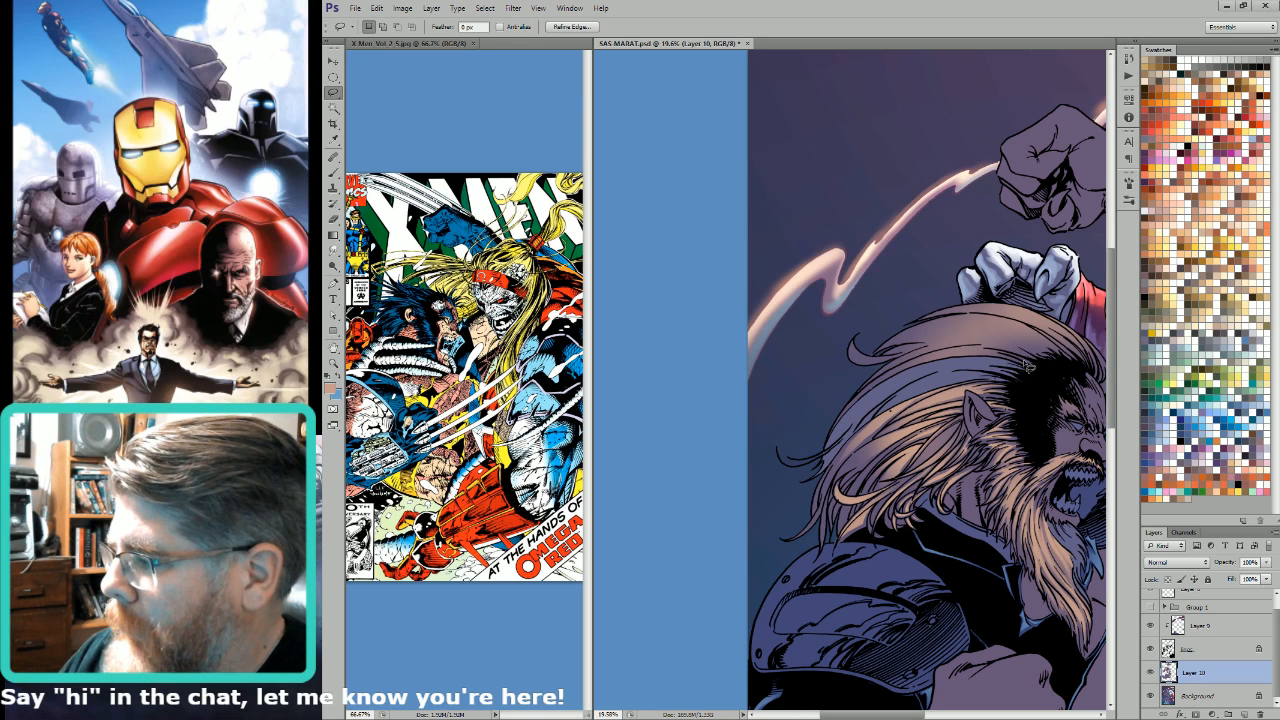
mouse_move(1014, 358)
left_mouse_down()
mouse_move(963, 352)
mouse_move(849, 414)
mouse_move(938, 369)
mouse_move(1017, 360)
left_mouse_up()
key("w")
key("g")
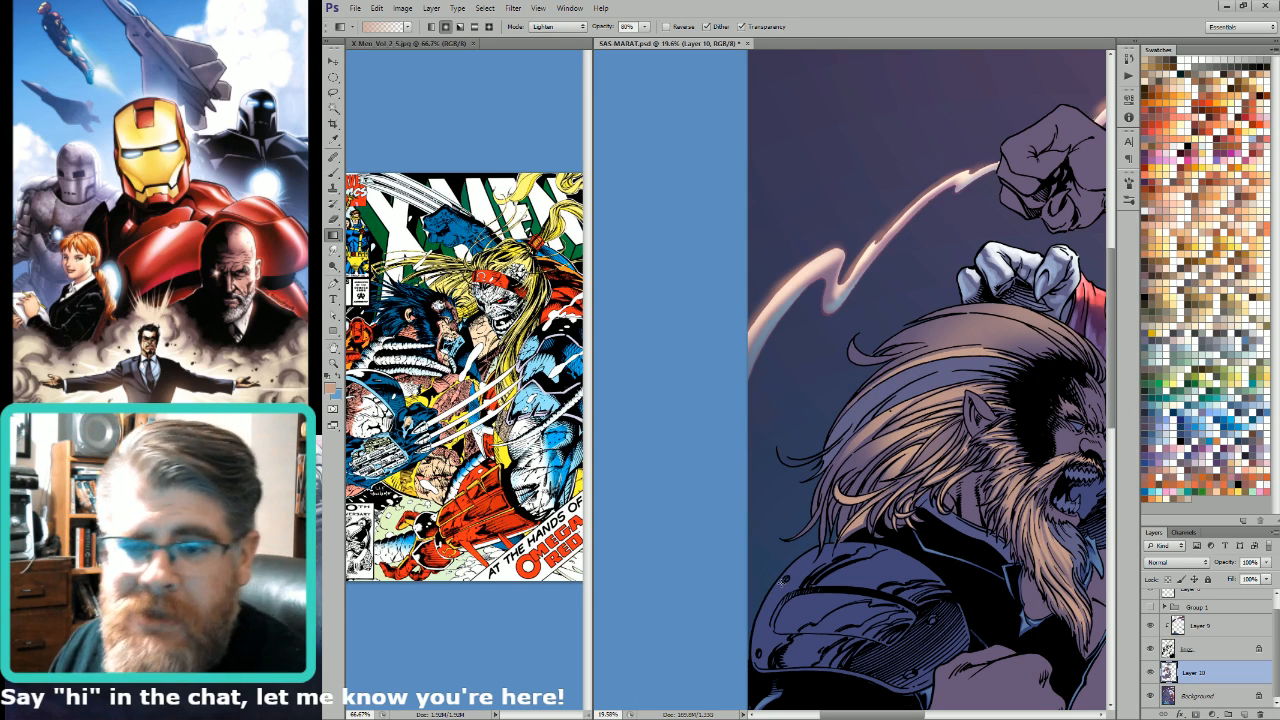
key("l")
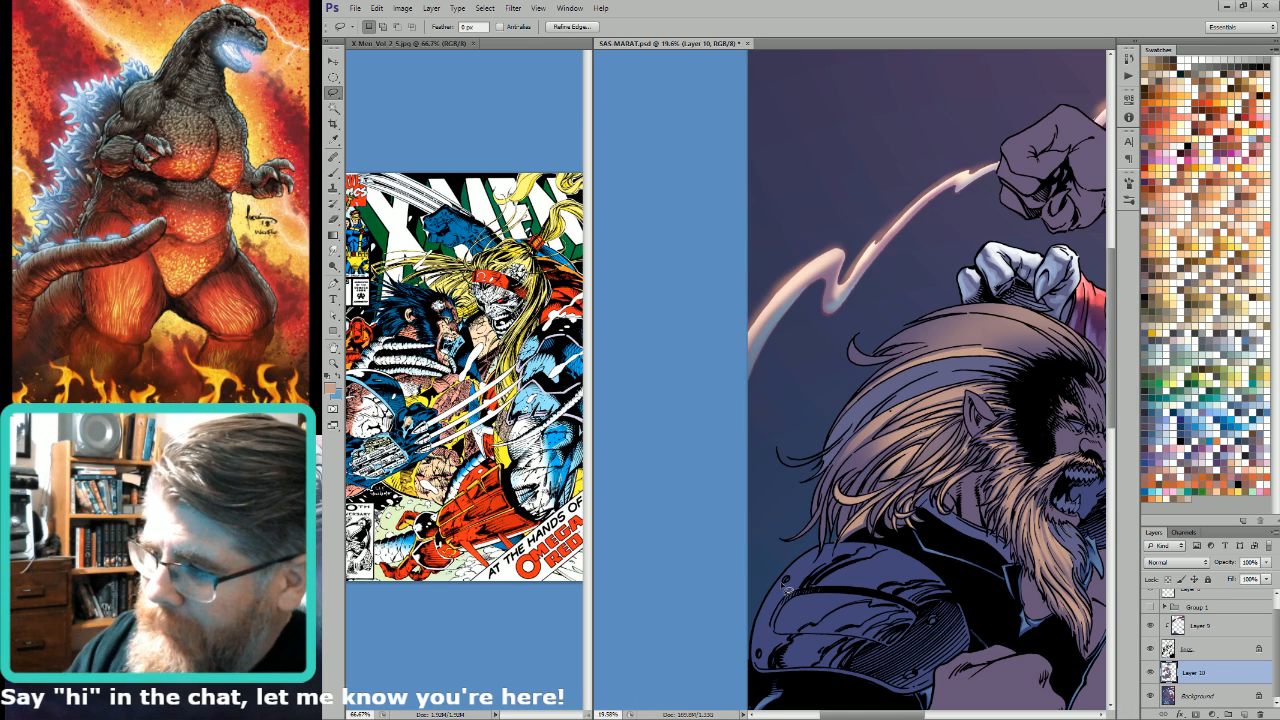
Step: Lasso several long strands across the crown of the bearded man's hair and lighten them with the Gradient tool
left_click(981, 363)
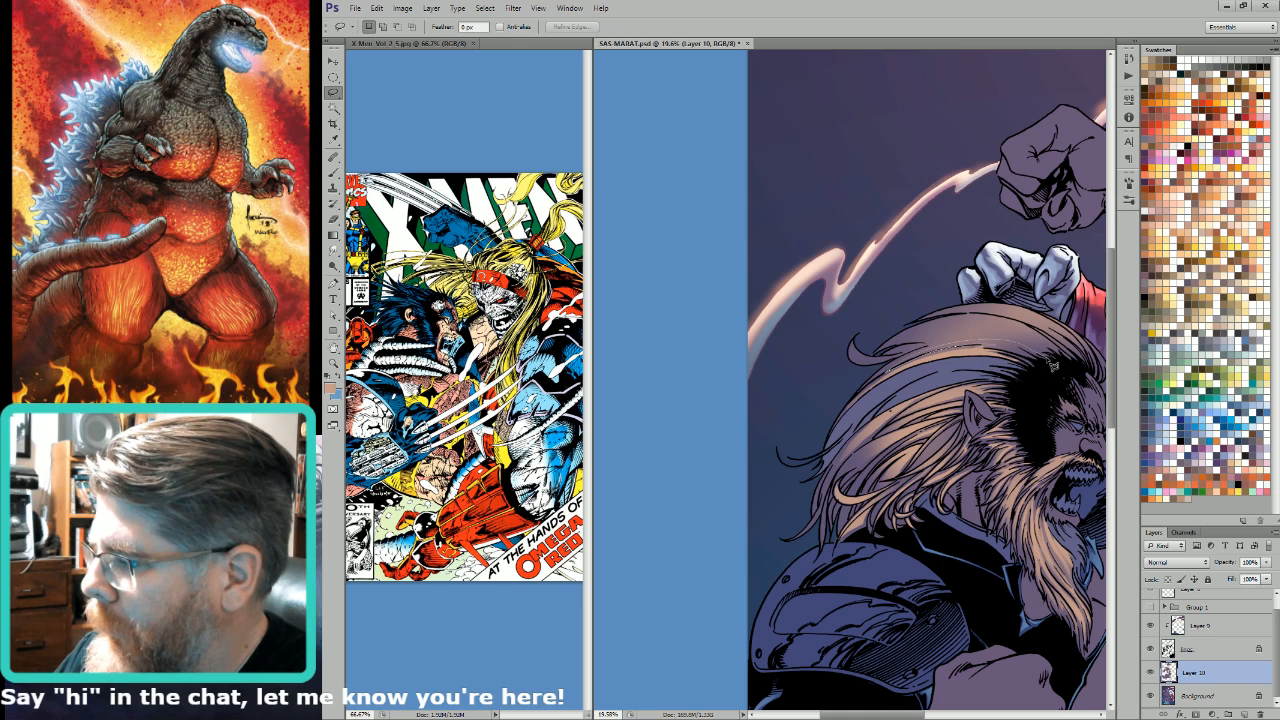
left_click_drag(1052, 366, 905, 358)
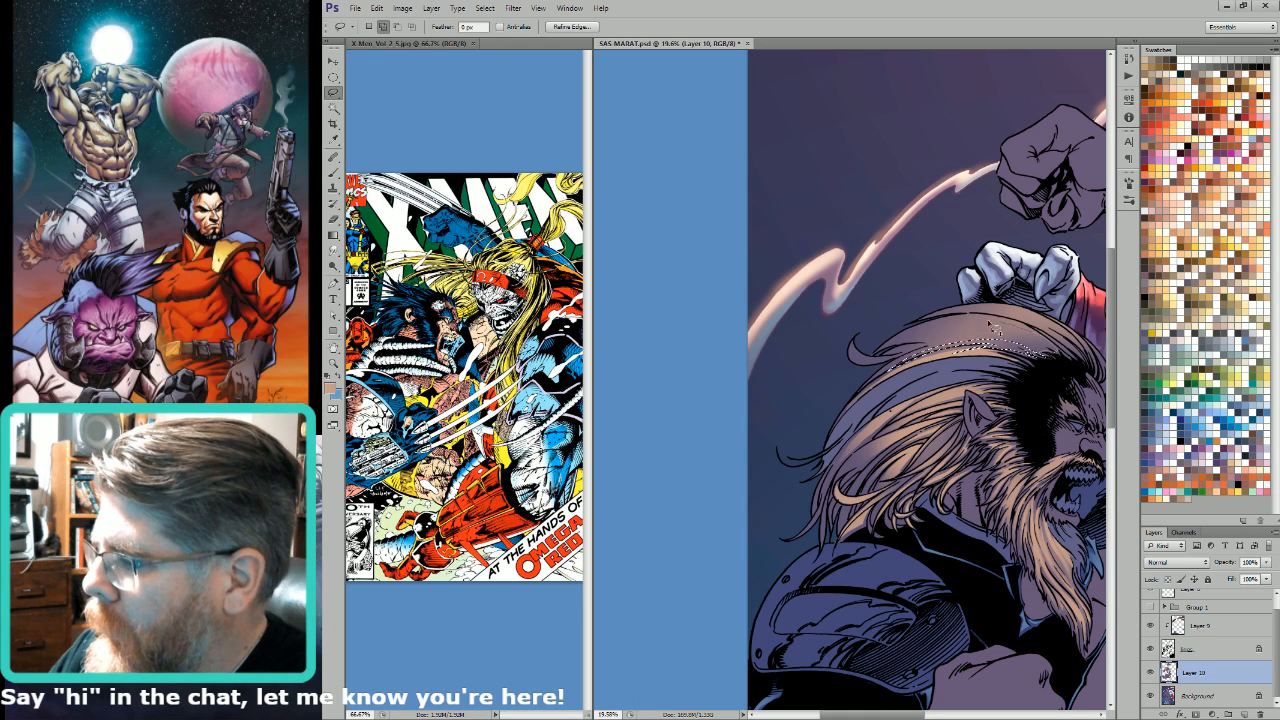
mouse_move(990, 323)
left_mouse_down()
mouse_move(908, 349)
mouse_move(1042, 347)
mouse_move(986, 326)
left_mouse_up()
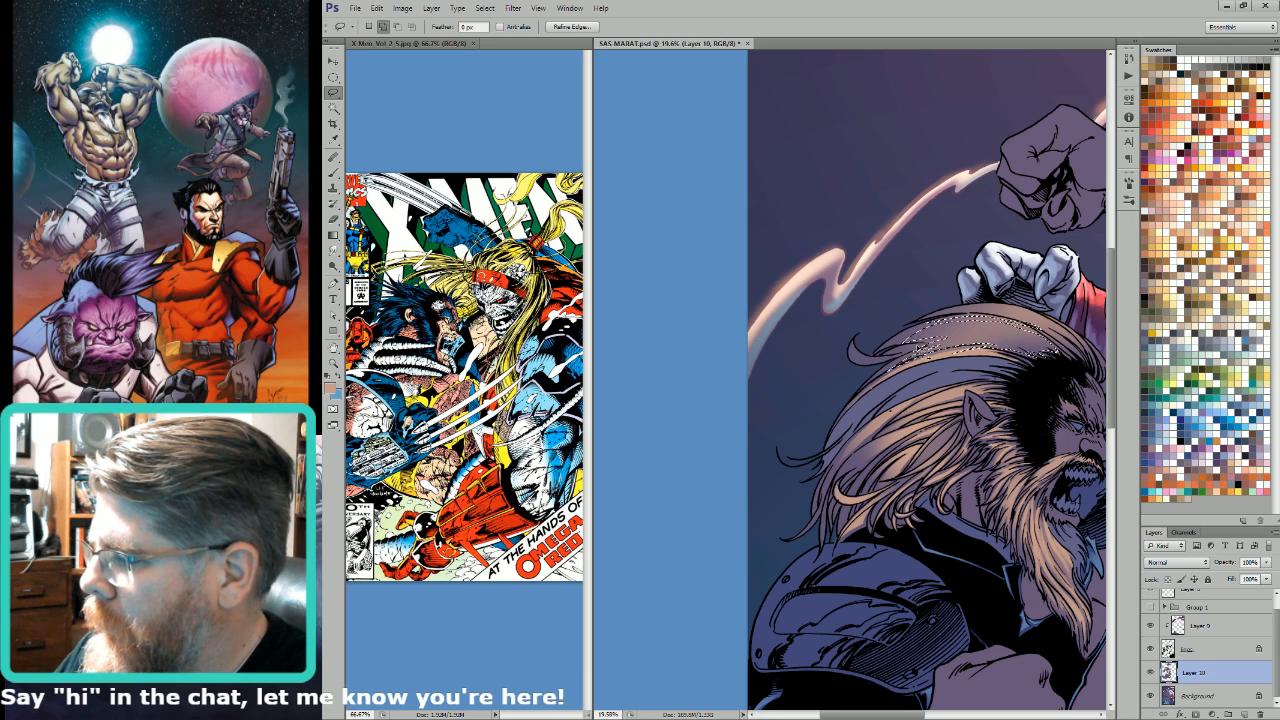
mouse_move(919, 353)
left_mouse_down()
mouse_move(876, 368)
mouse_move(912, 358)
left_mouse_up()
key("ctrl+d")
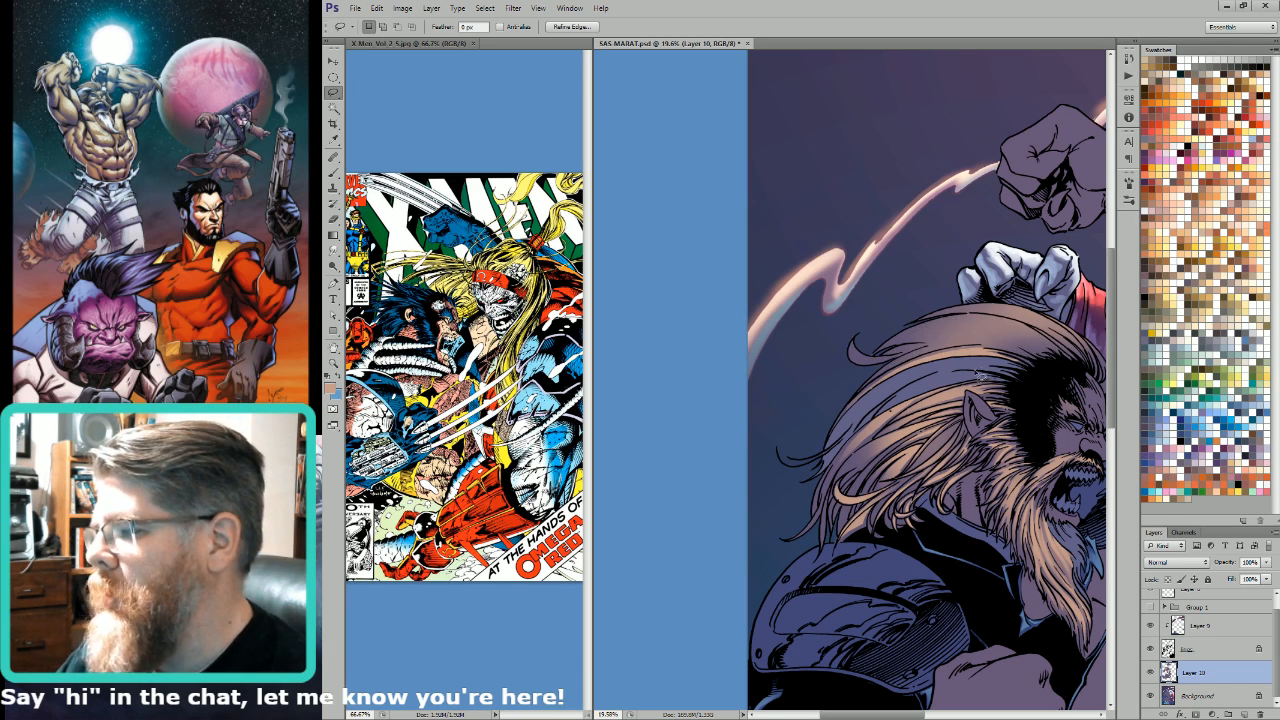
key("g")
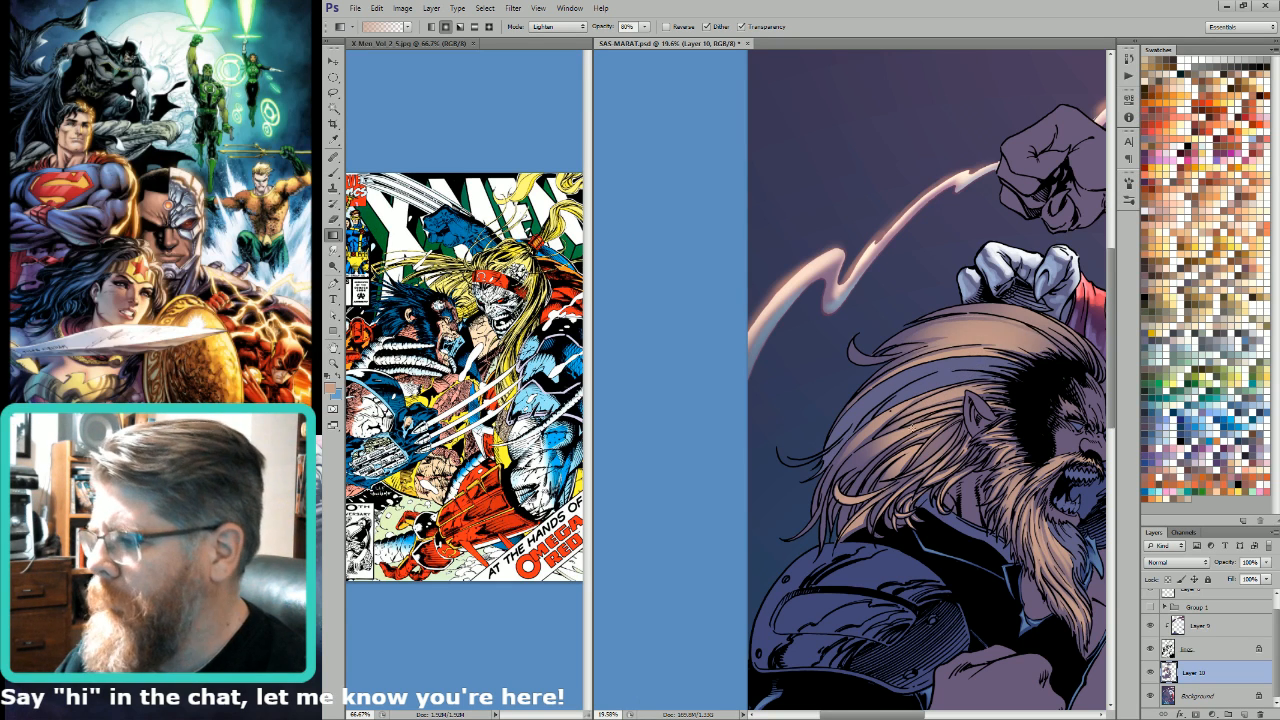
Step: Lasso the upper rim of the hair from the crown down to the forehead and brighten it with the 80% Lighten-mode gradient
key("l")
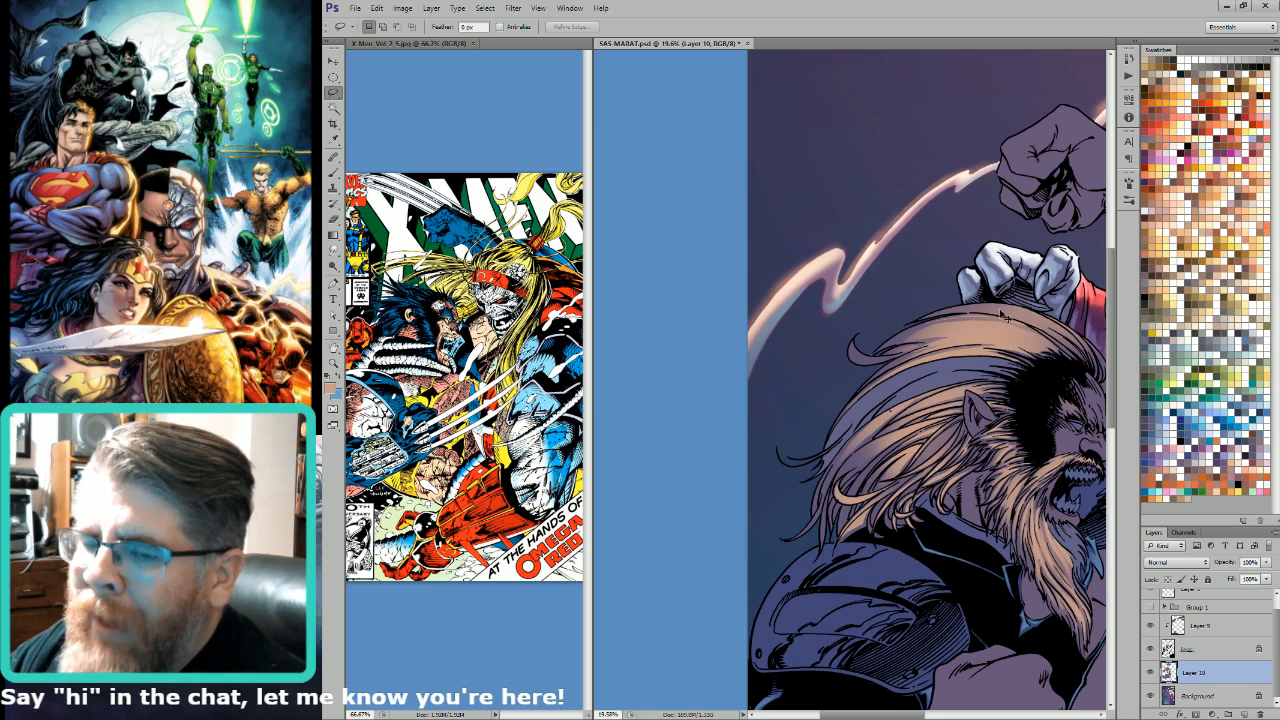
mouse_move(1029, 322)
left_mouse_down()
mouse_move(967, 308)
mouse_move(1062, 386)
mouse_move(1030, 335)
mouse_move(965, 320)
left_mouse_up()
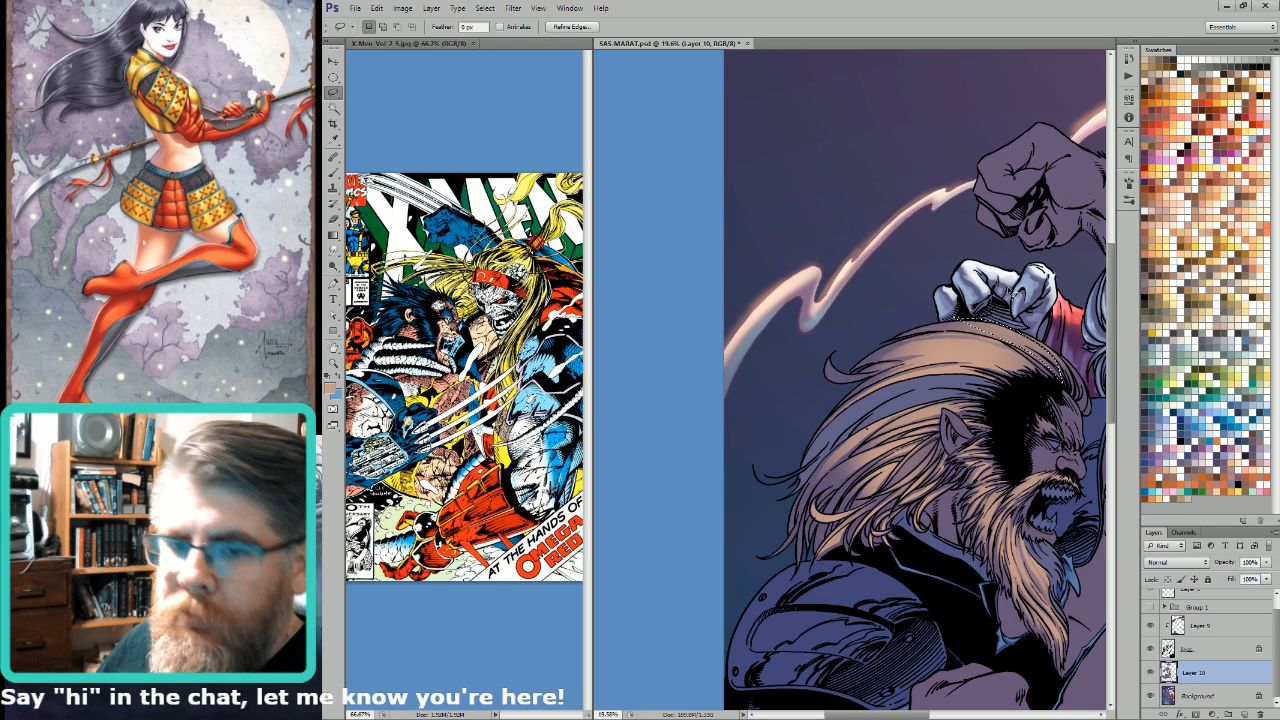
key("ctrl+d")
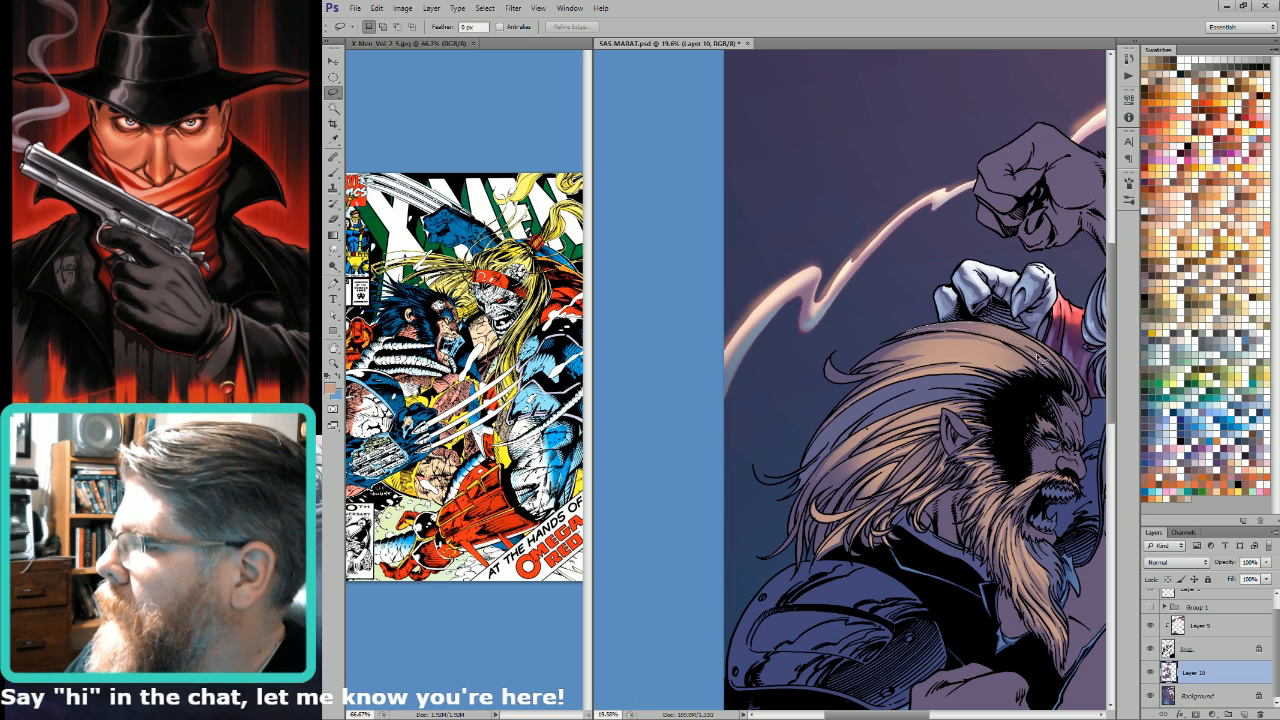
mouse_move(1037, 357)
left_mouse_down()
mouse_move(1012, 334)
mouse_move(1079, 373)
mouse_move(1045, 351)
mouse_move(1089, 413)
left_mouse_up()
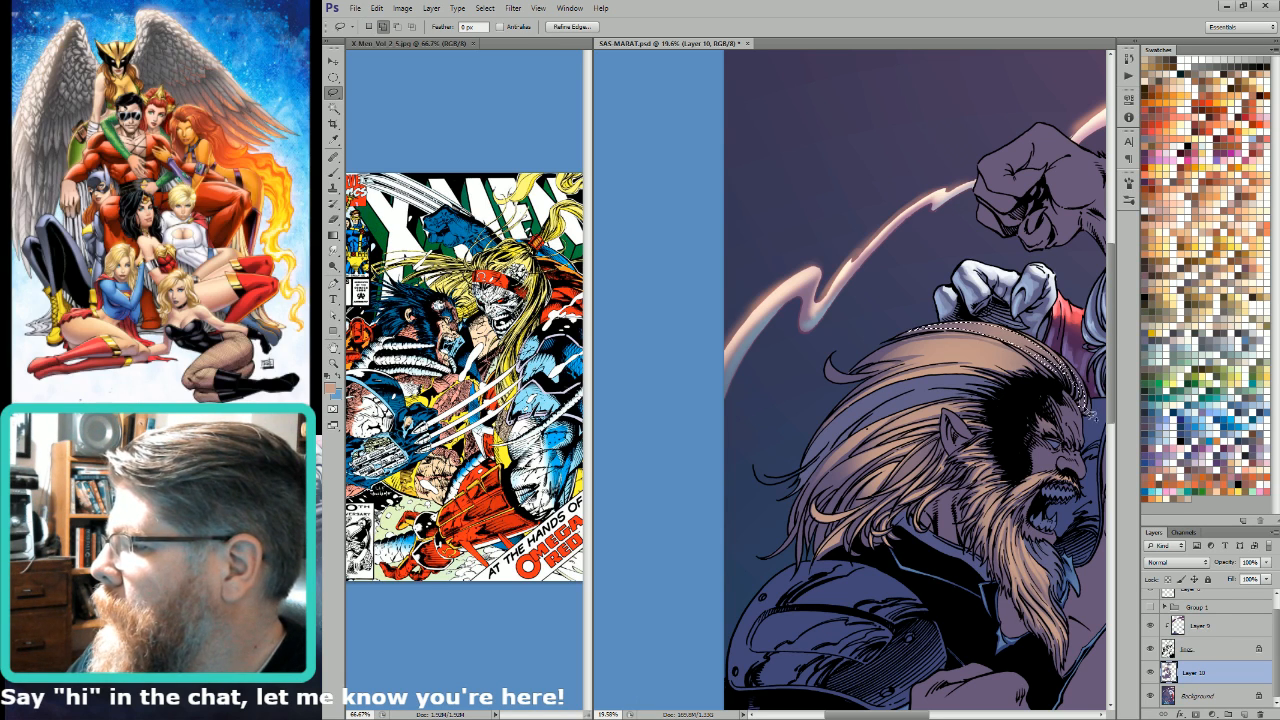
key("ctrl+h")
key("g")
left_click_drag(1045, 365, 944, 370)
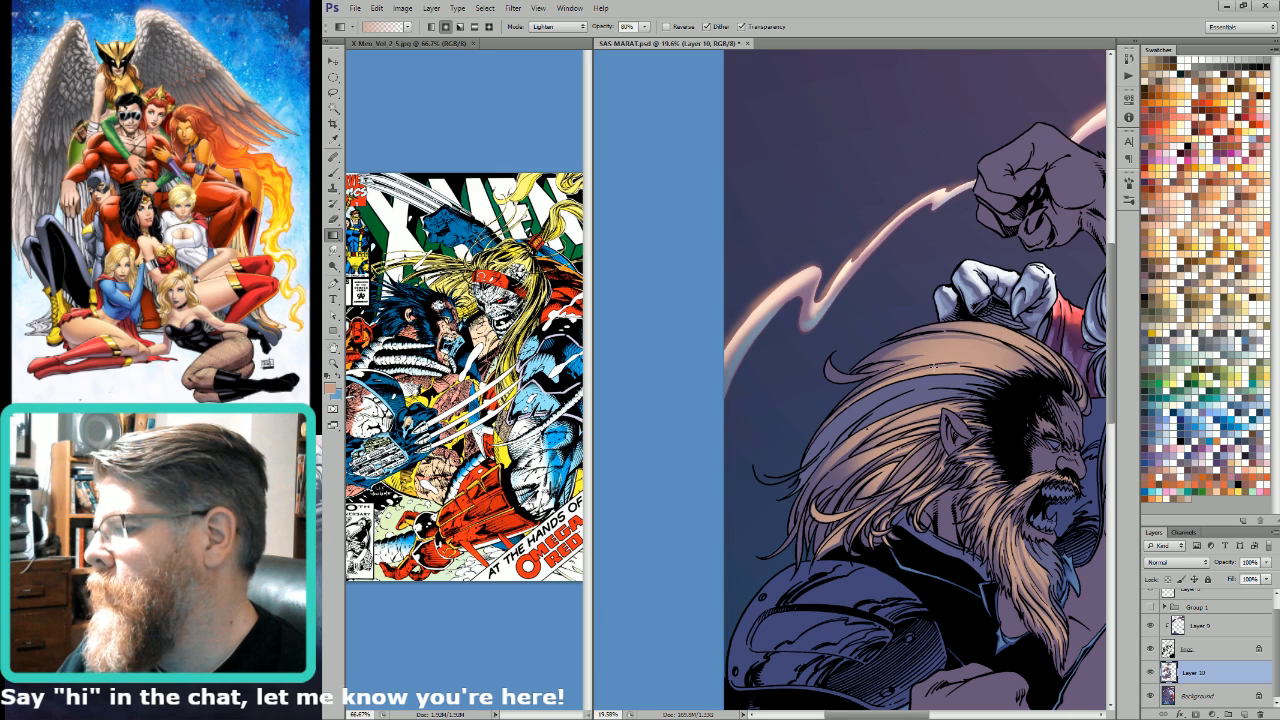
Step: Lasso the strands sweeping back over the top of the head and lighten them with light tan gradients
key("l")
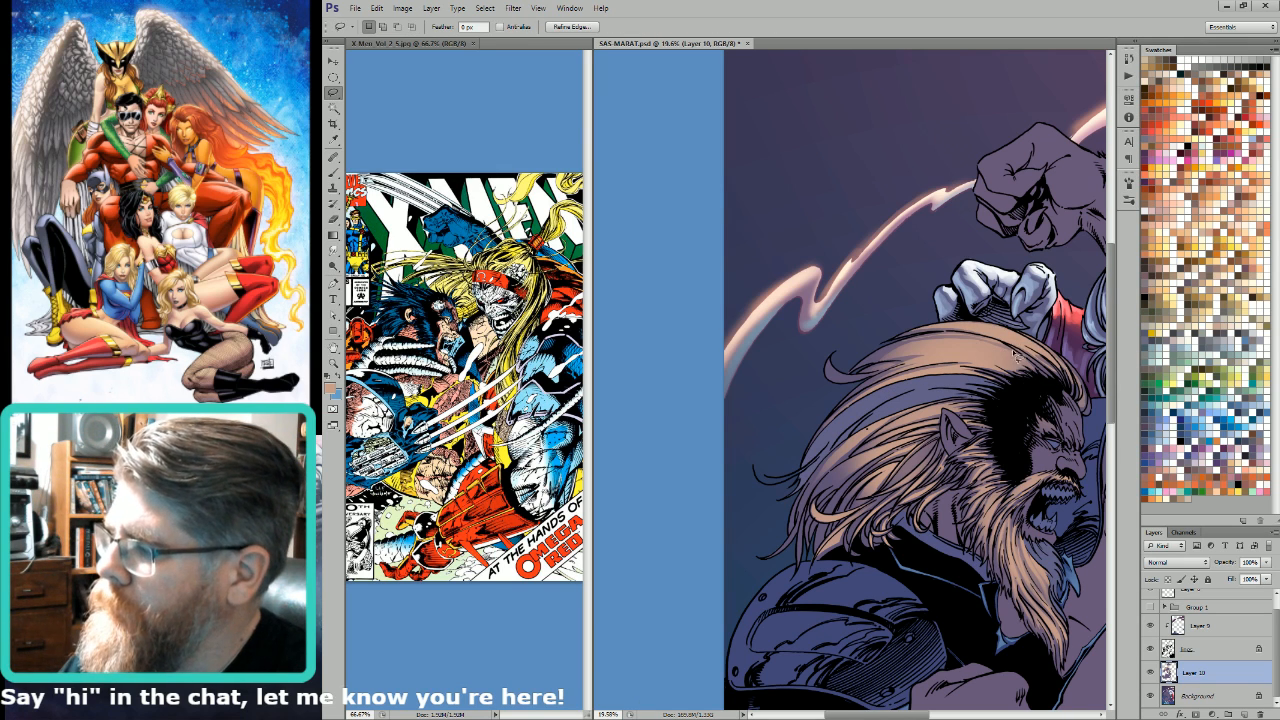
mouse_move(874, 368)
left_mouse_down()
mouse_move(978, 352)
mouse_move(878, 358)
left_mouse_up()
key("g")
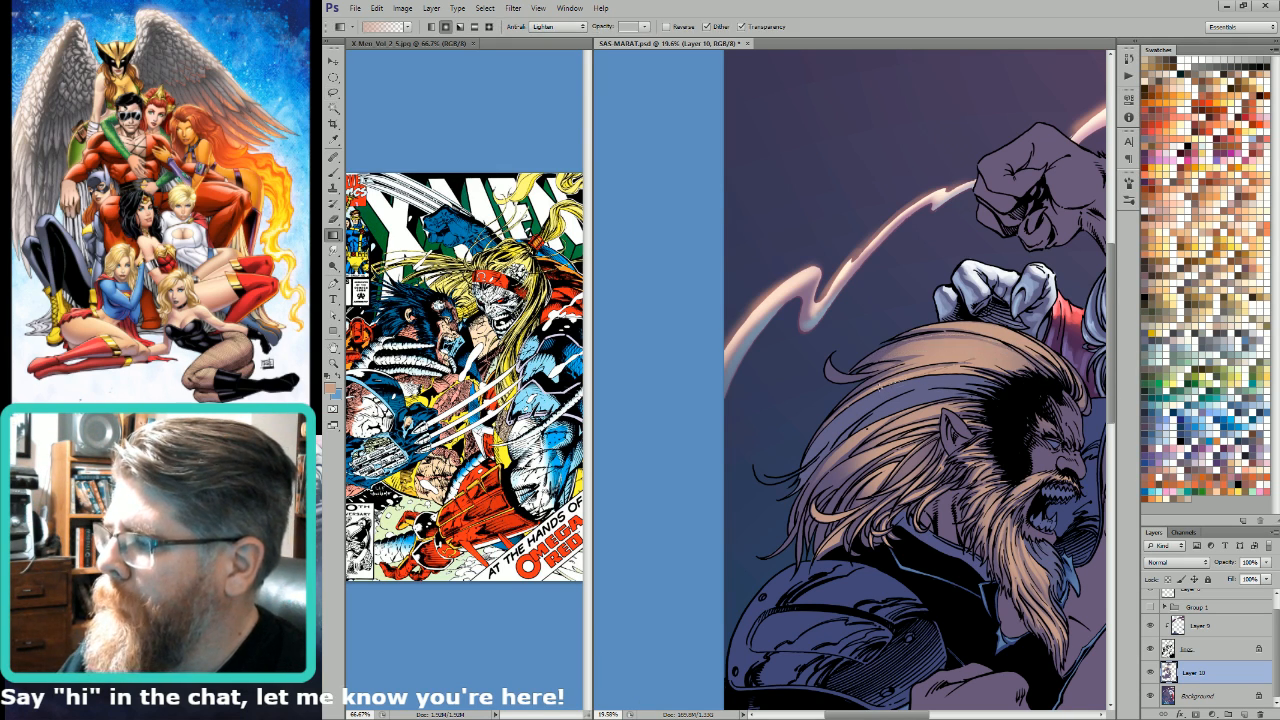
left_click_drag(944, 334, 926, 361)
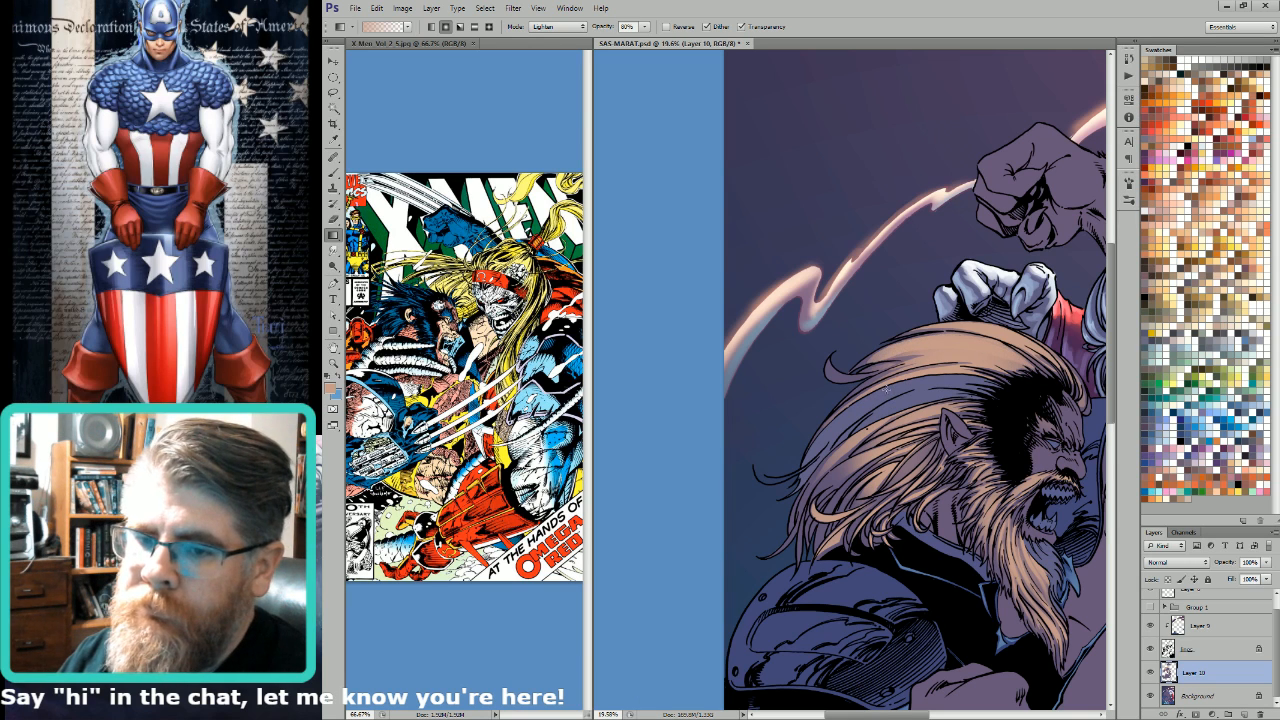
Step: Lasso the strip below the crown and the curled tip at the back of the hair and lighten both with the gradient
key("l")
key("ctrl+d")
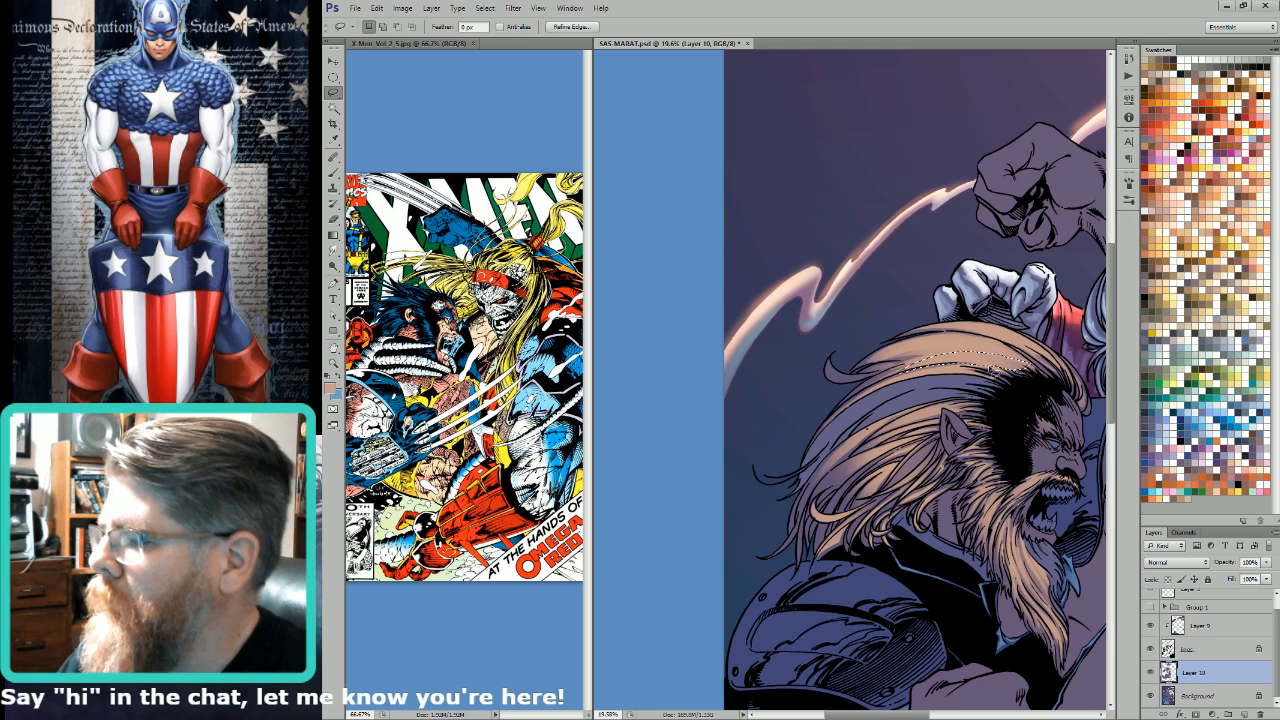
key("g")
key("l")
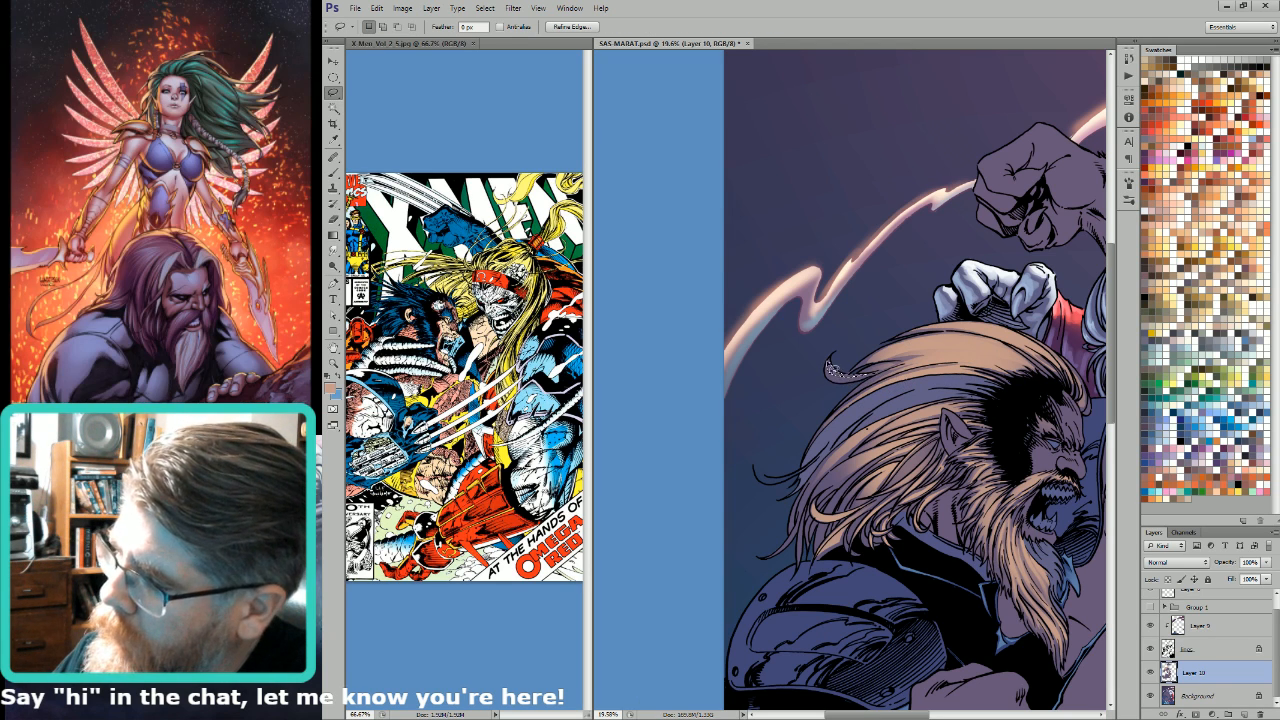
key("g")
key("l")
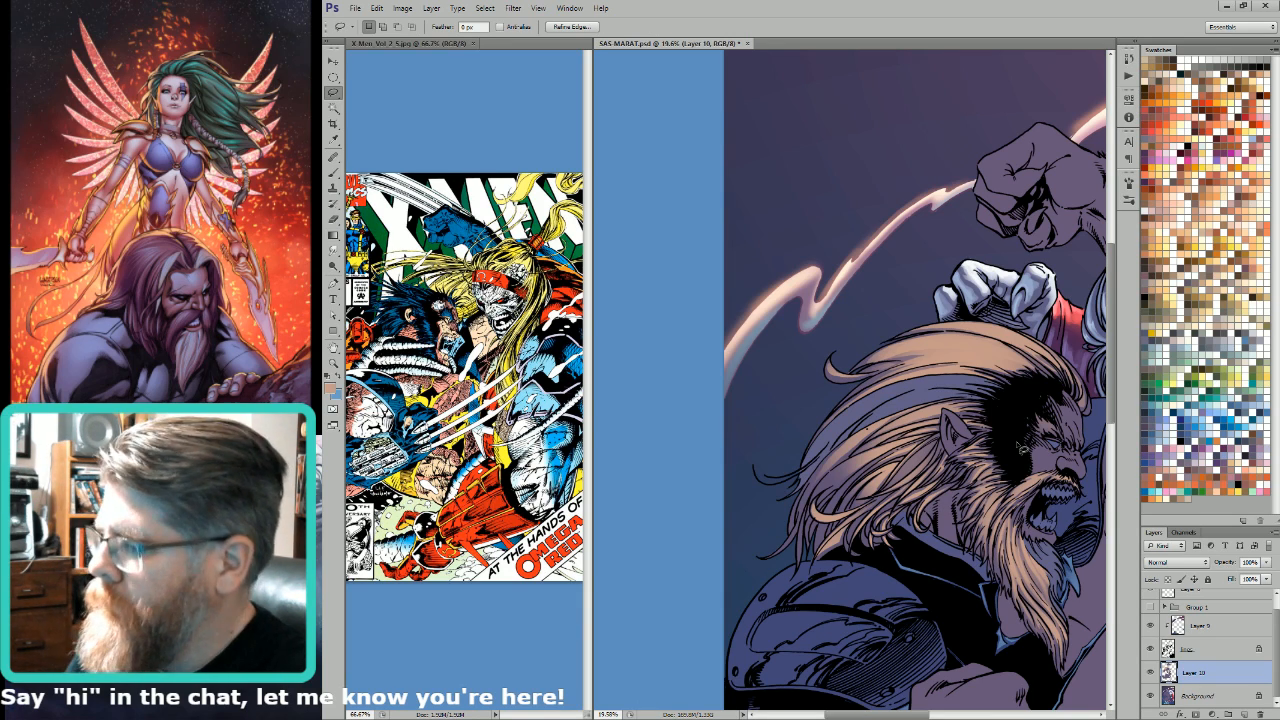
Step: Select the bearded man's hair and beard with the Magic Wand on the Alpha 4 channel and sample the purple skin tone as brush colour
key("ctrl+0")
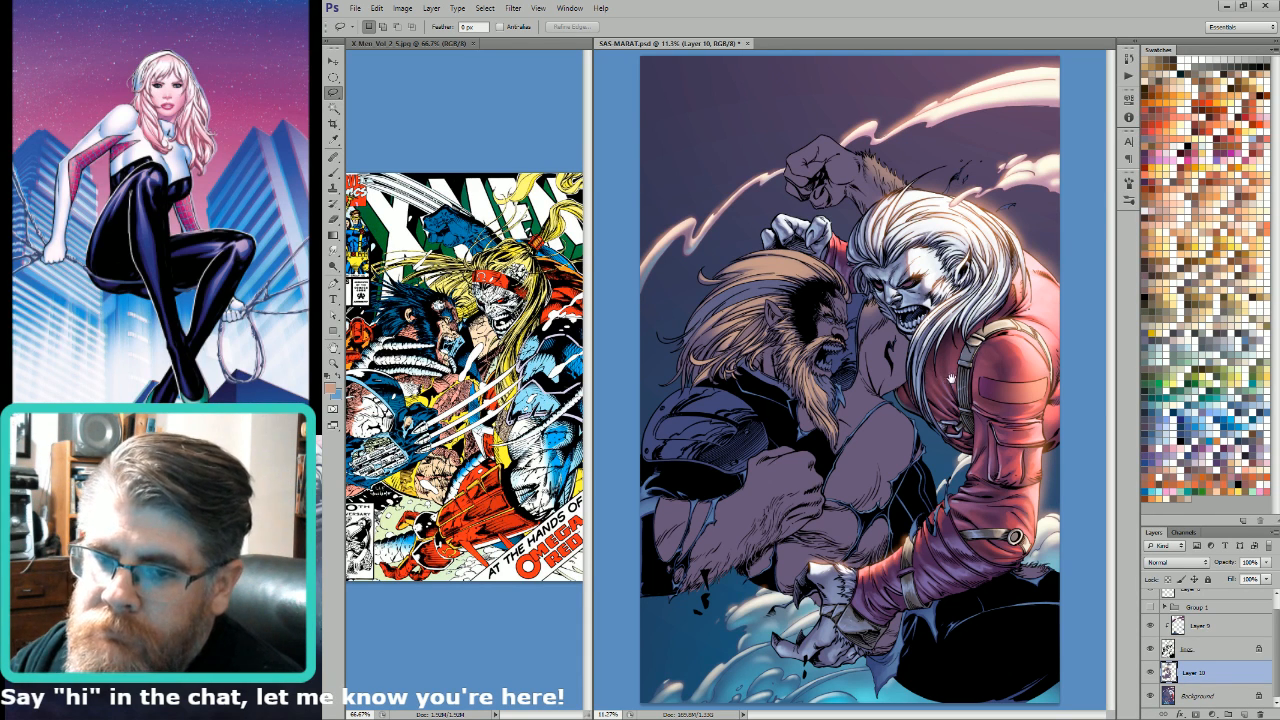
key("ctrl+9")
key("w")
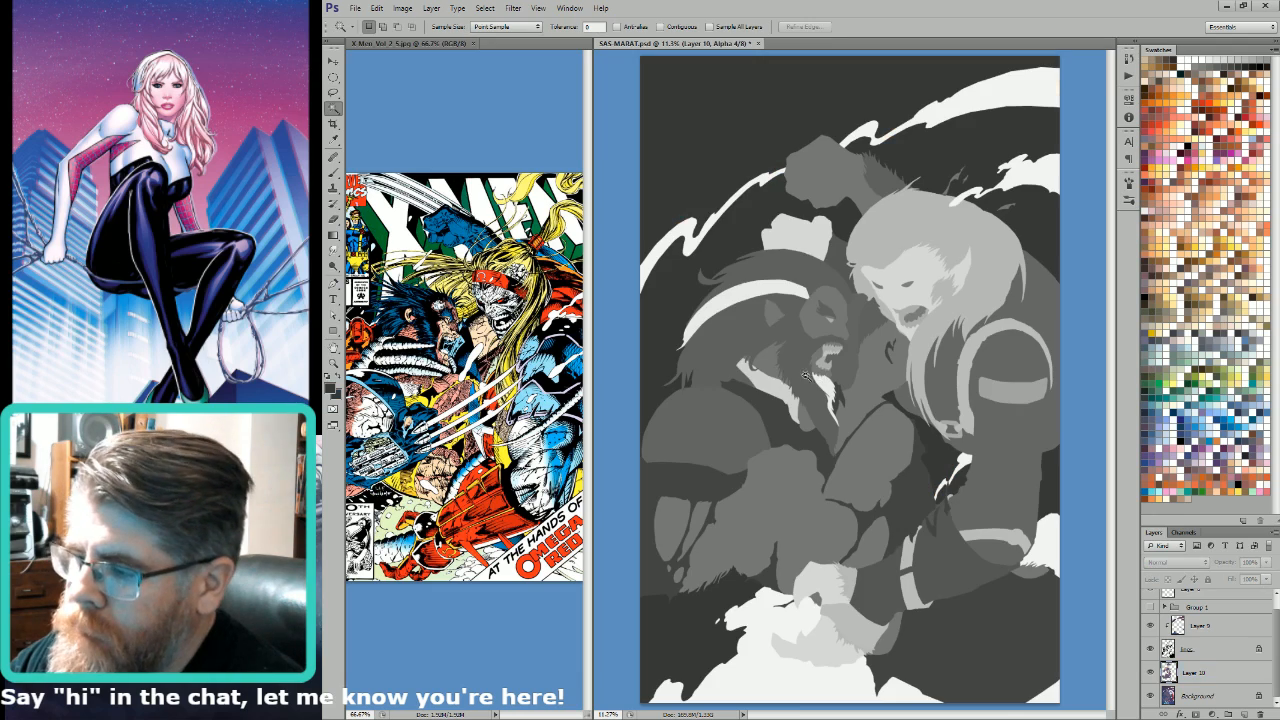
left_click(805, 375)
key("ctrl+2")
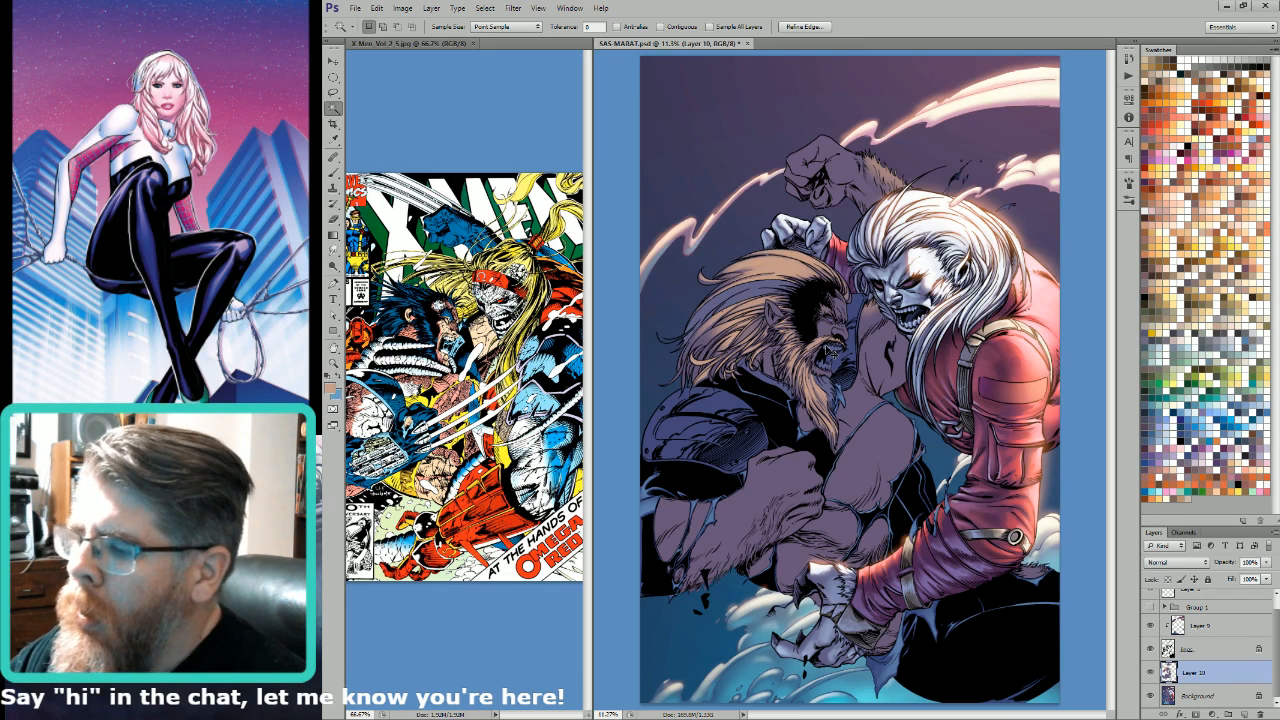
key("b")
key("i")
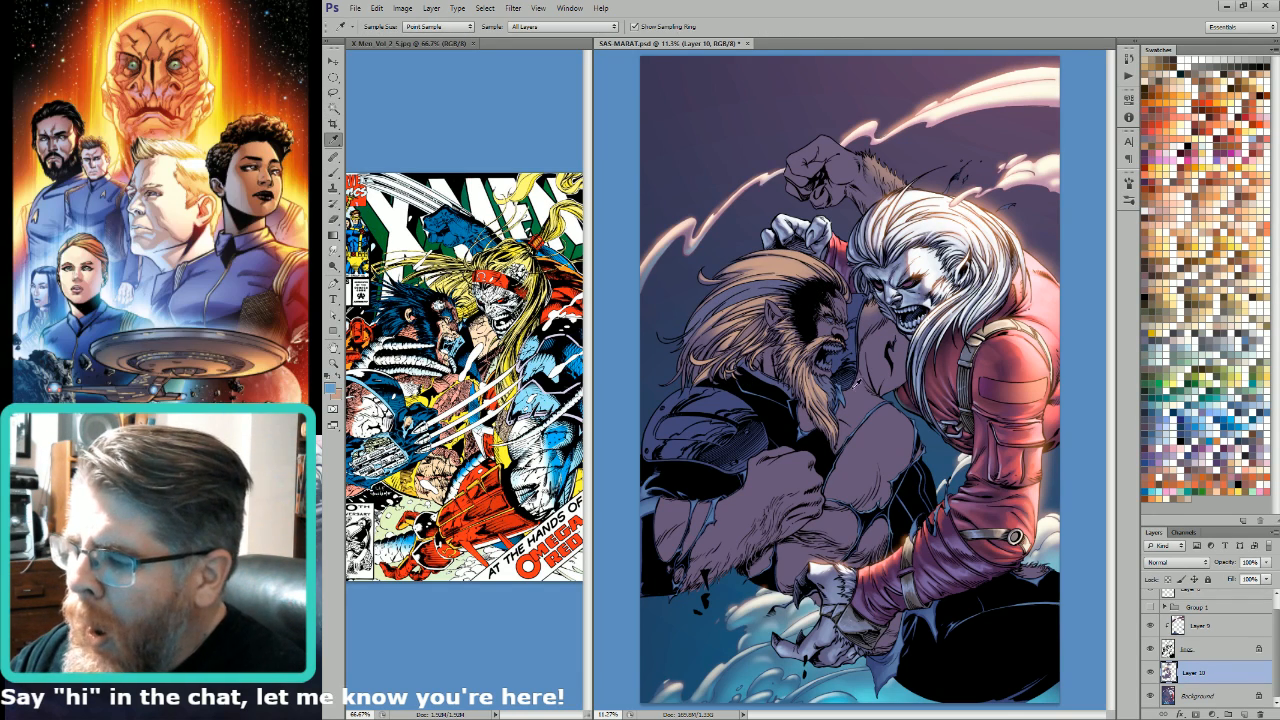
left_click(858, 393)
key("b")
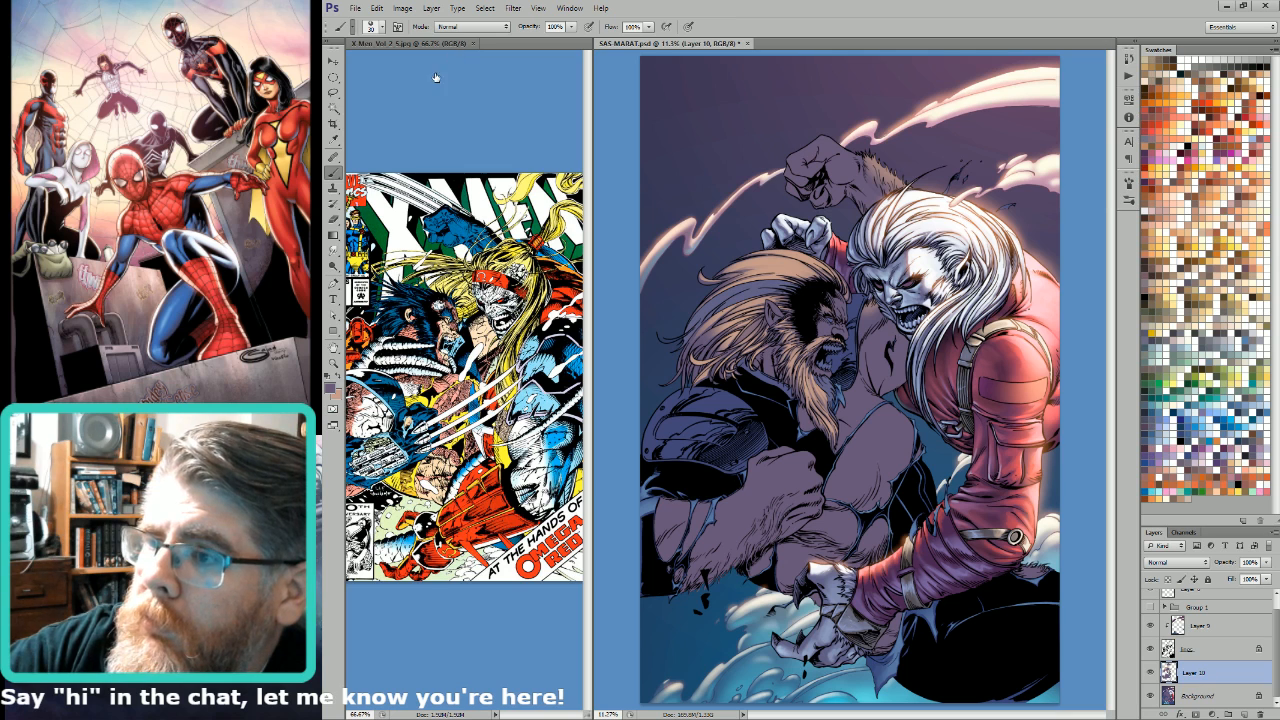
Step: Brush the sampled purple over the selected hair and beard in Soft Light mode at 50% opacity with an enlarged brush, and deselect
left_click(544, 105)
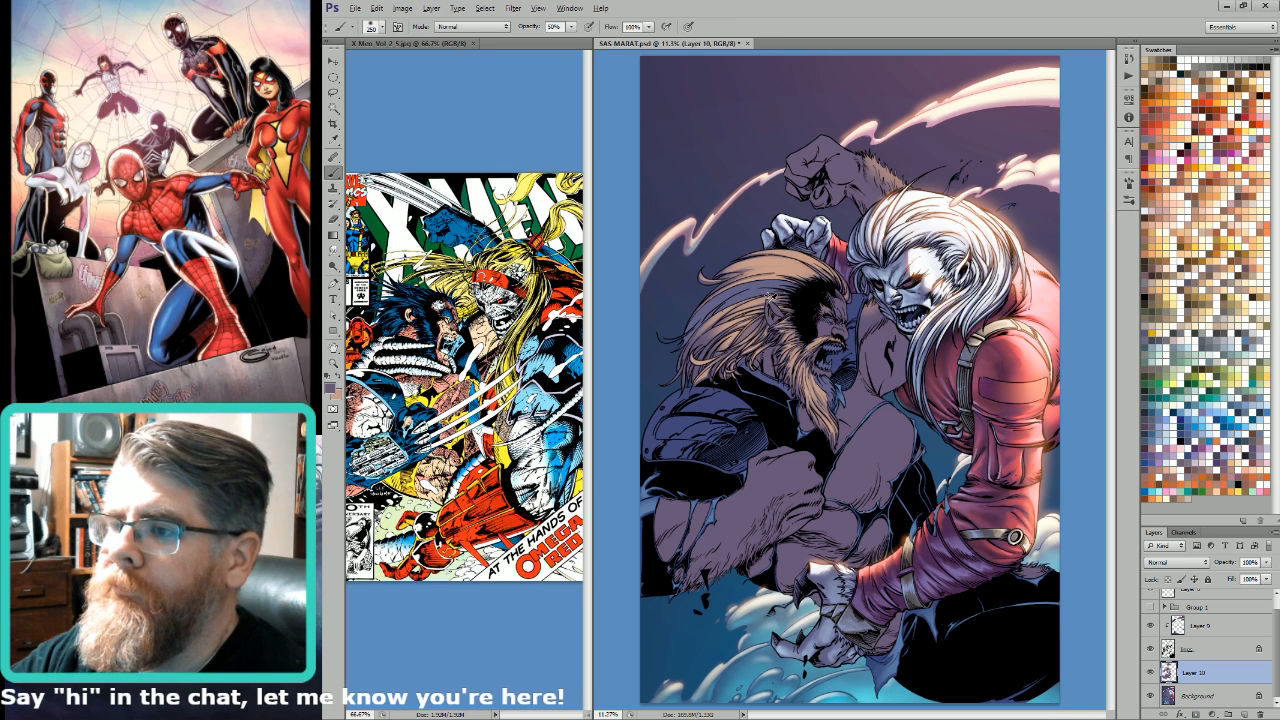
key("shift+alt+f")
key("bracketright")
key("bracketright")
key("bracketright")
key("bracketright")
key("bracketright")
key("bracketright")
key("bracketright")
key("bracketright")
key("bracketright")
key("bracketright")
key("bracketright")
key("bracketright")
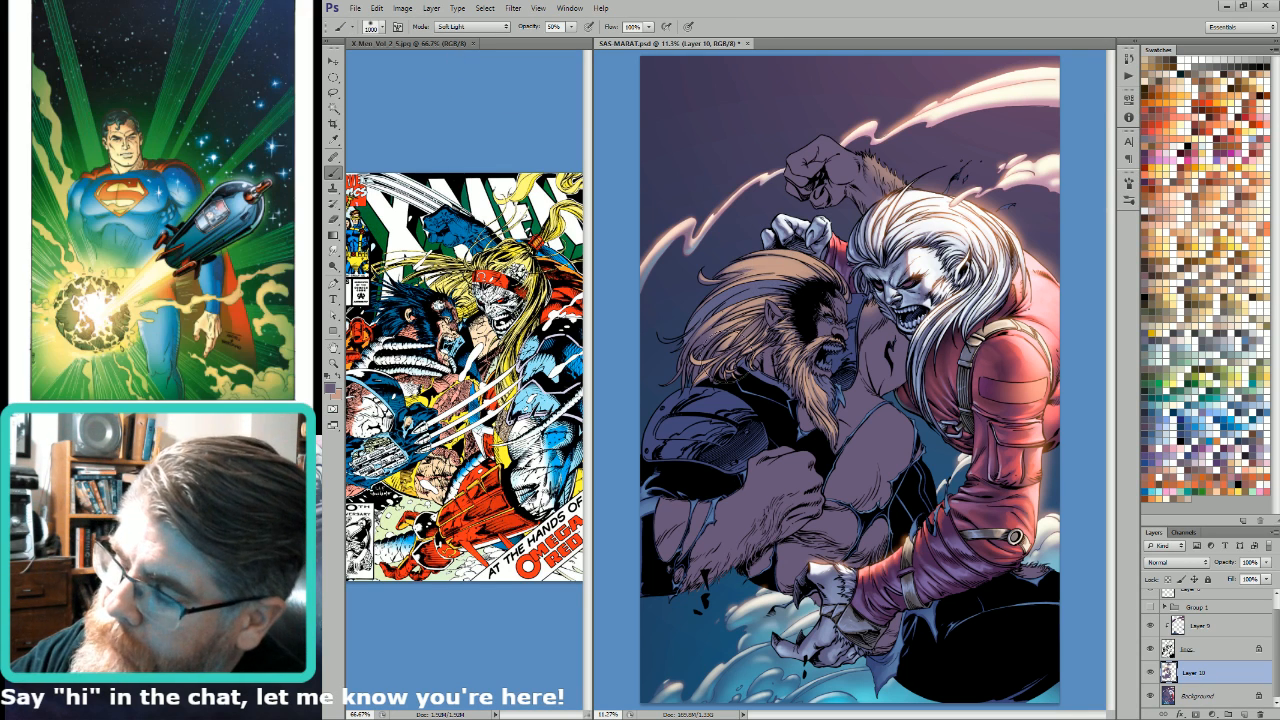
mouse_move(732, 308)
left_mouse_down()
mouse_move(812, 415)
mouse_move(800, 370)
left_mouse_up()
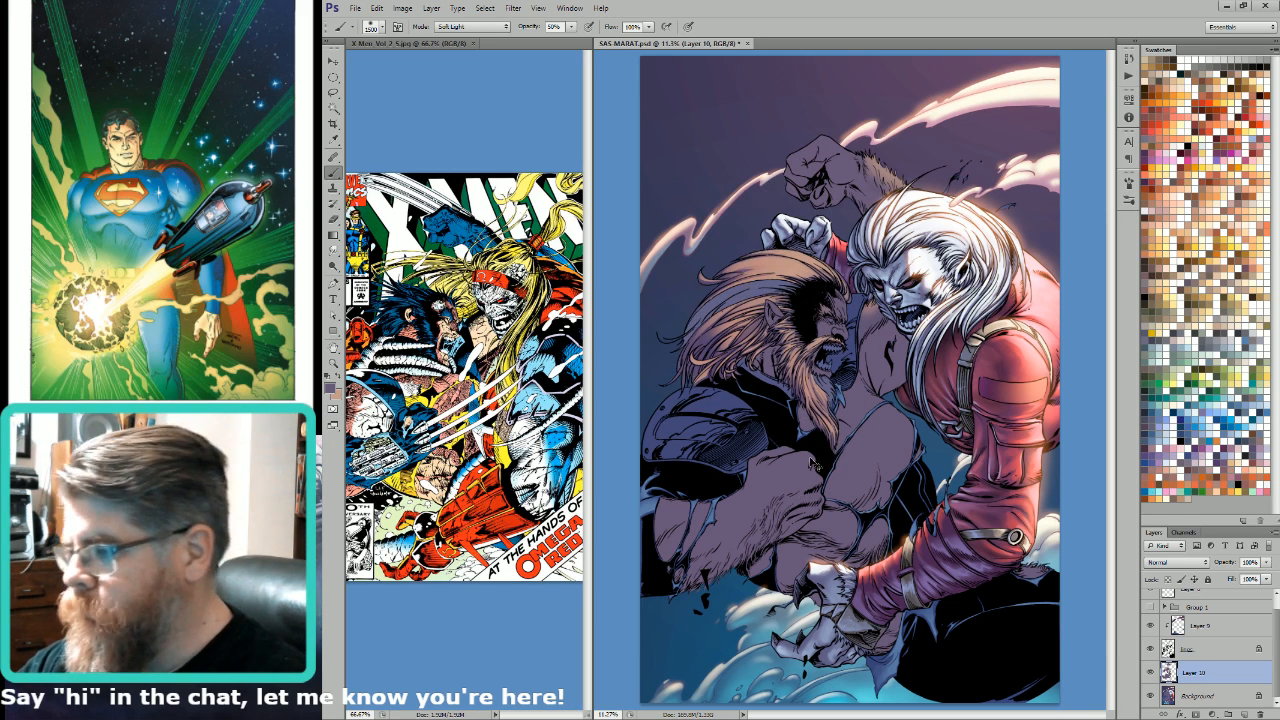
key("ctrl+d")
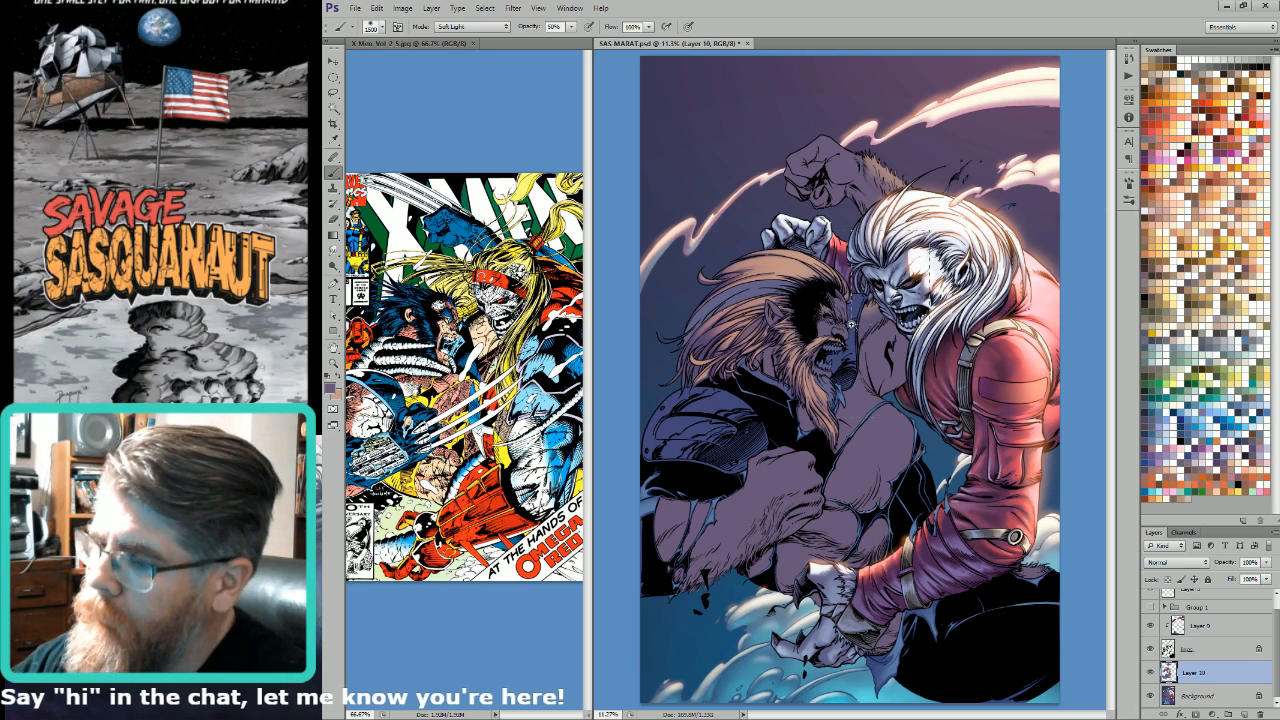
Step: Lasso the fur patch on the bearded man's shoulder below the white-haired figure's jaw and refine the selection with the Magic Wand on an alpha channel
left_click_drag(871, 301, 985, 224)
key("l")
left_click_drag(882, 290, 972, 238)
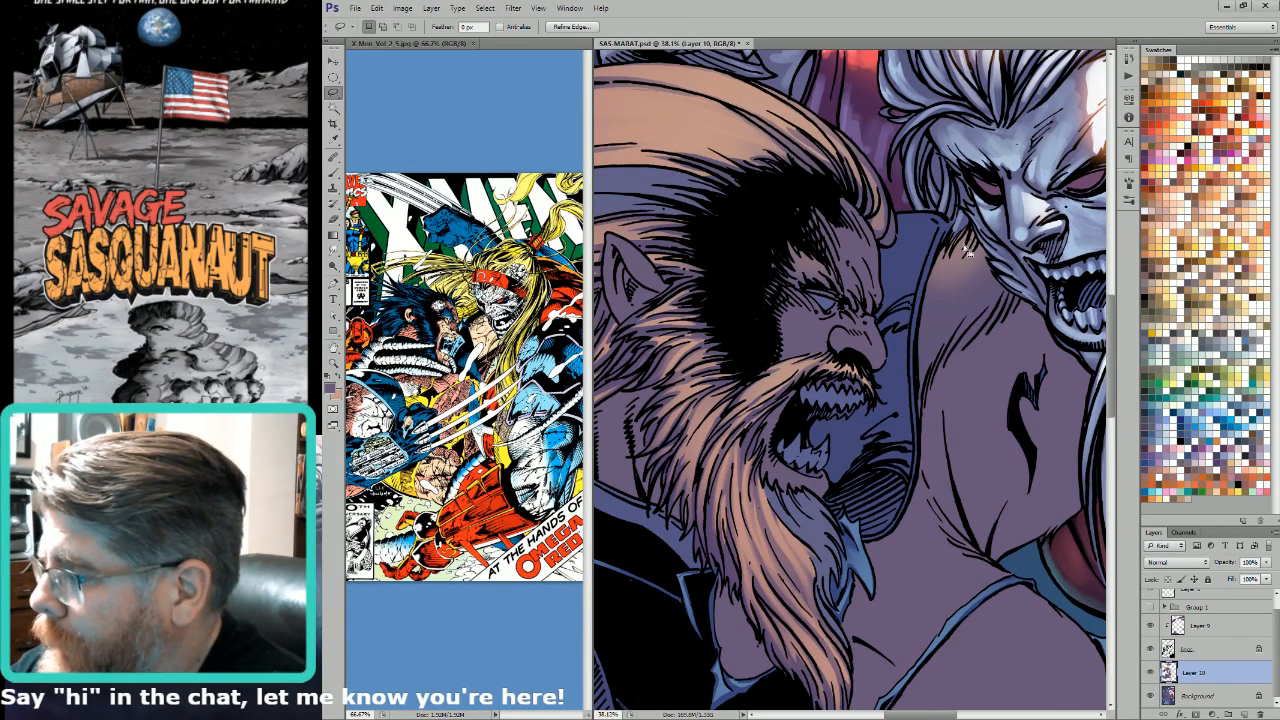
key("ctrl+d")
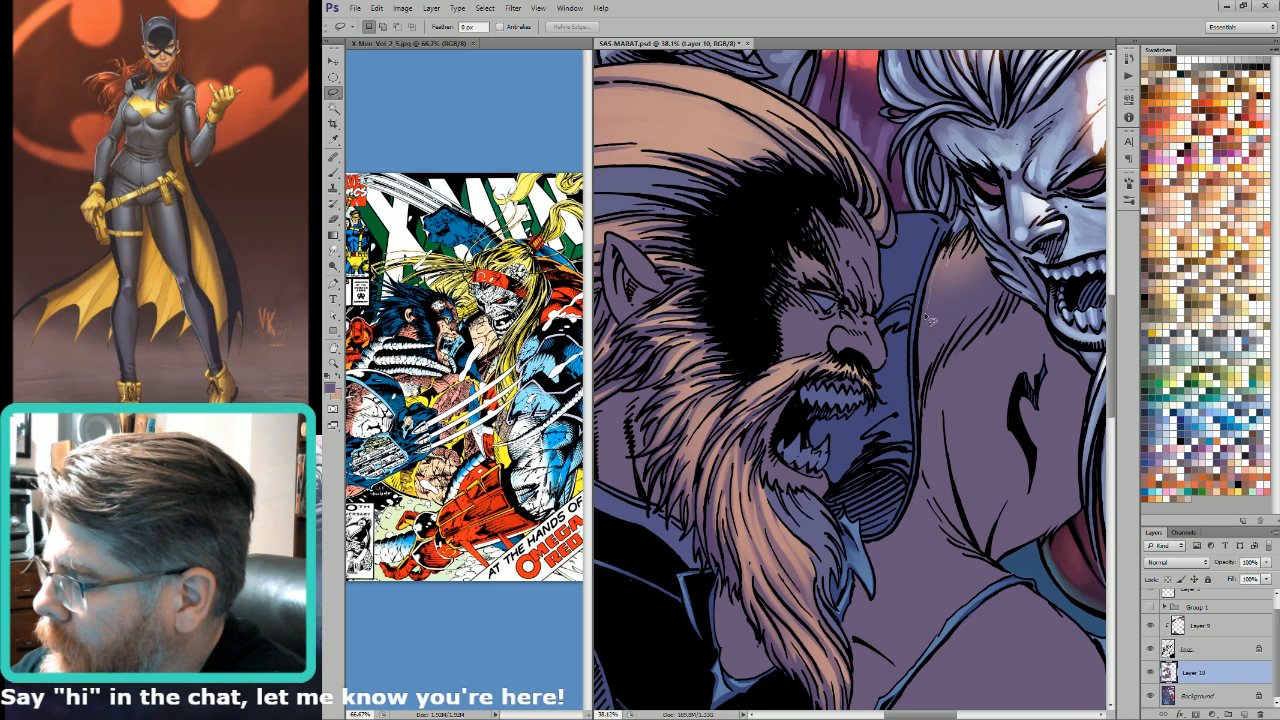
mouse_move(925, 360)
left_mouse_down()
mouse_move(1006, 292)
mouse_move(960, 236)
left_mouse_up()
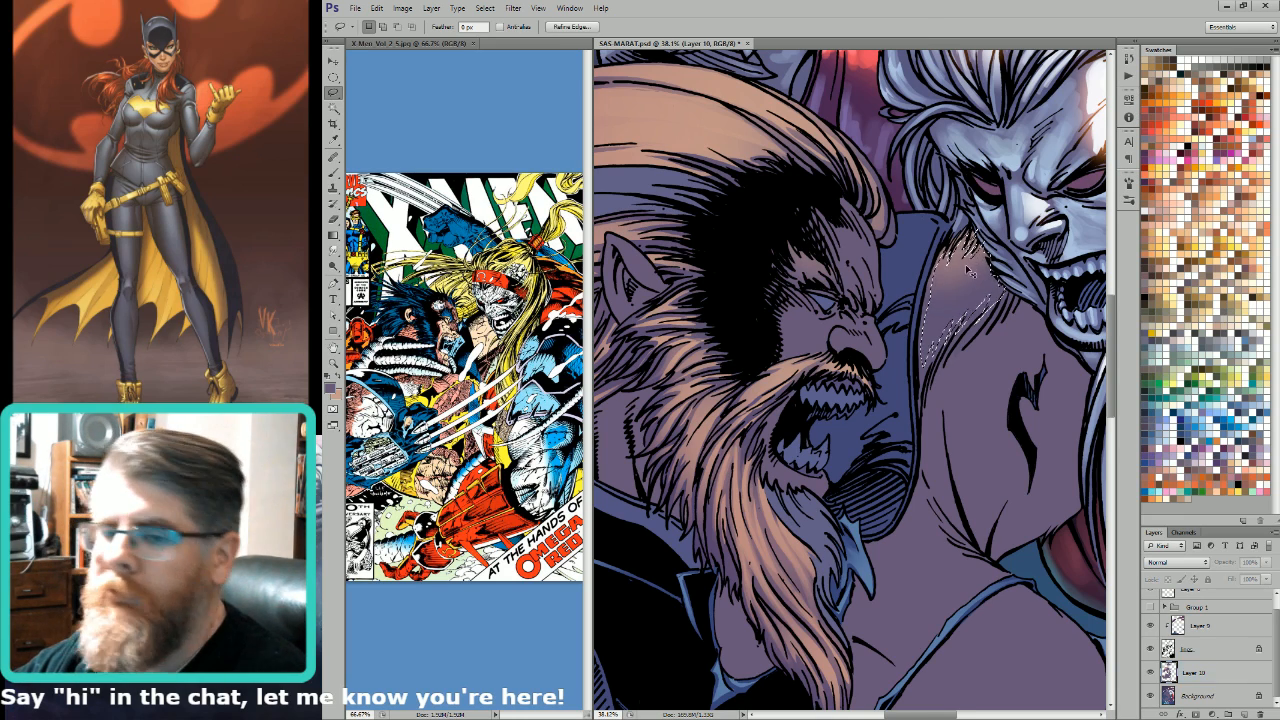
key("ctrl+6")
key("w")
left_click(967, 266, "alt+shift")
key("ctrl+2")
key("ctrl+h")
Step: Paint a light tan highlight on the selected shoulder fur with a size 500 brush in Normal mode at 50% opacity
key("b")
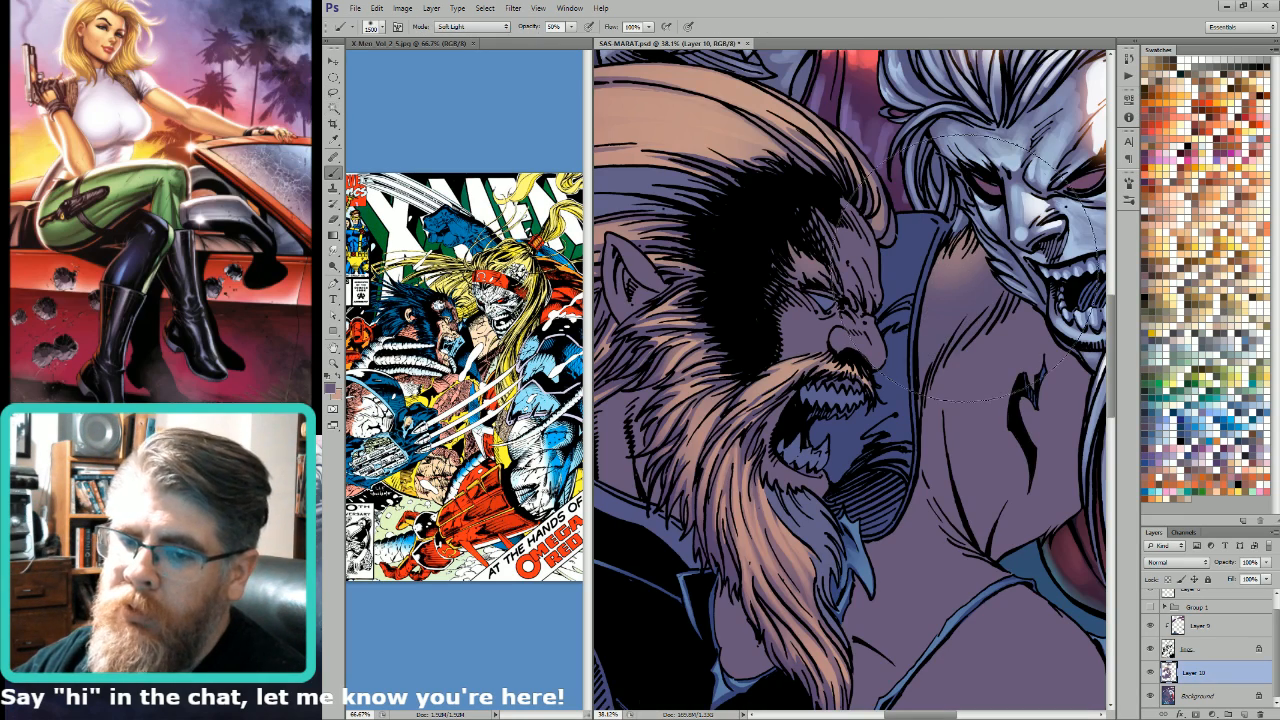
key("shift+alt+n")
key("[")
key("[")
key("[")
key("[")
key("[")
key("[")
key("[")
key("[")
key("[")
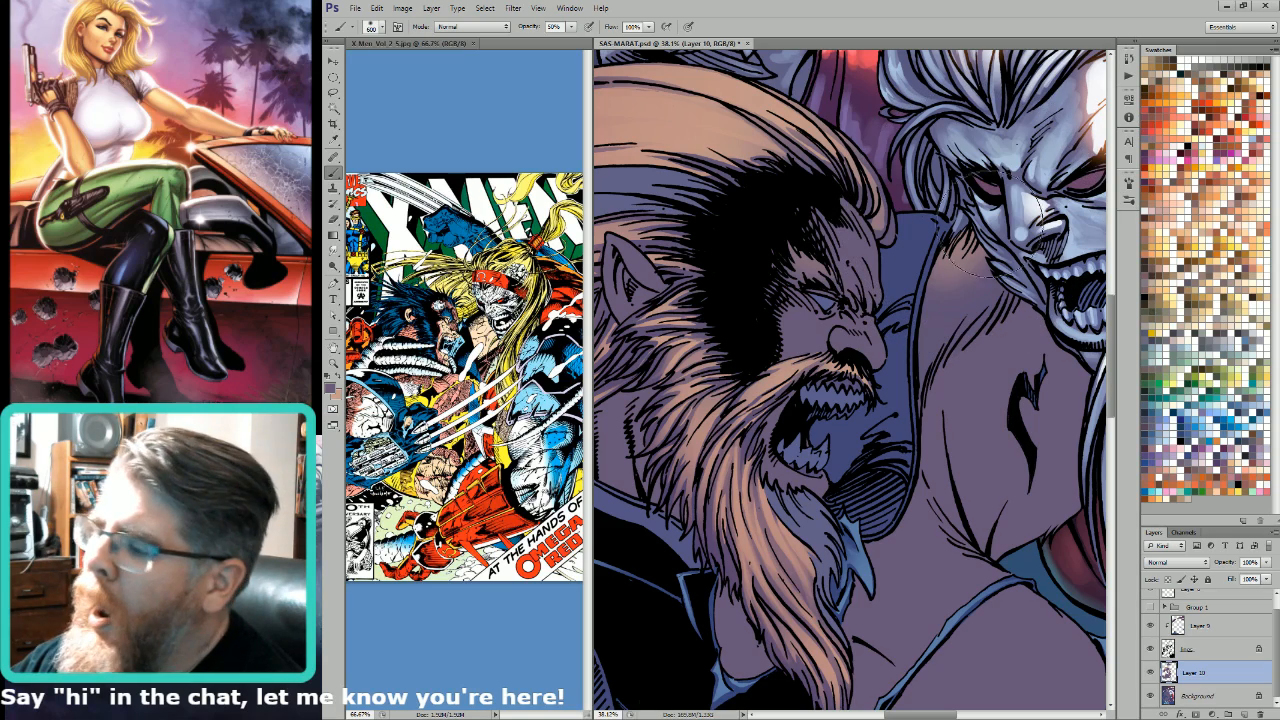
key("[")
key("x")
left_click_drag(960, 260, 968, 245)
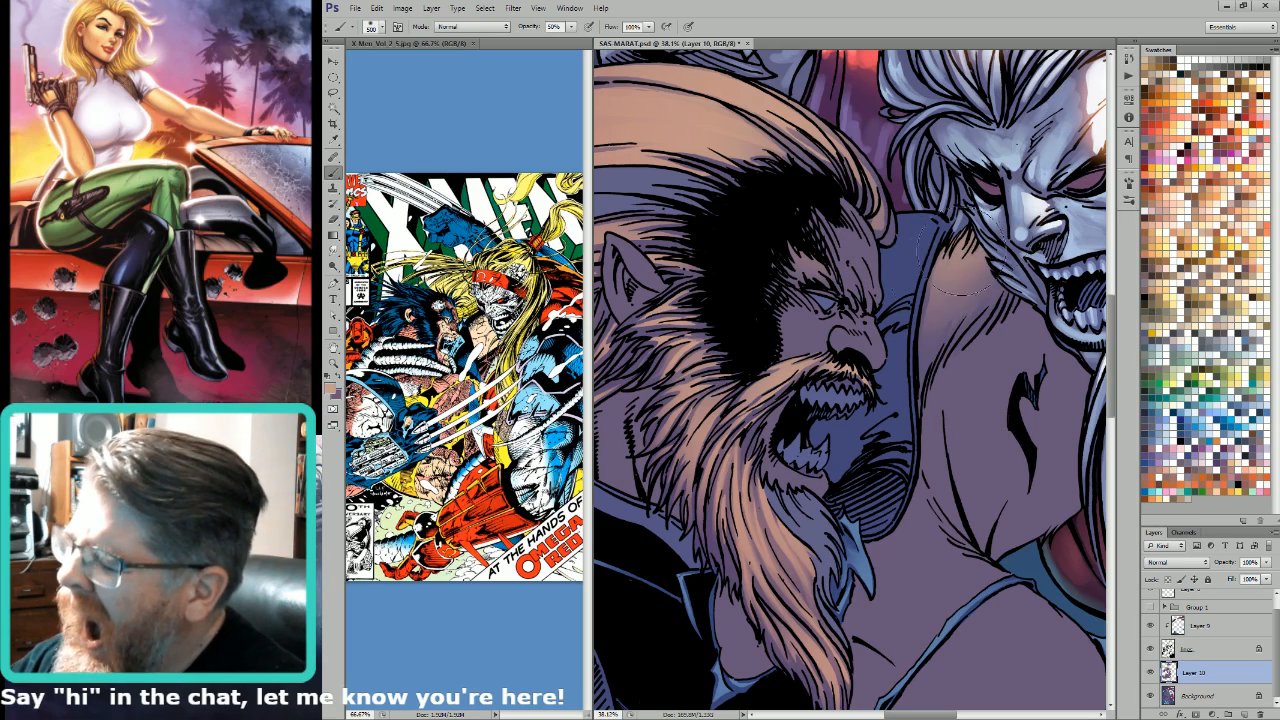
key("ctrl+0")
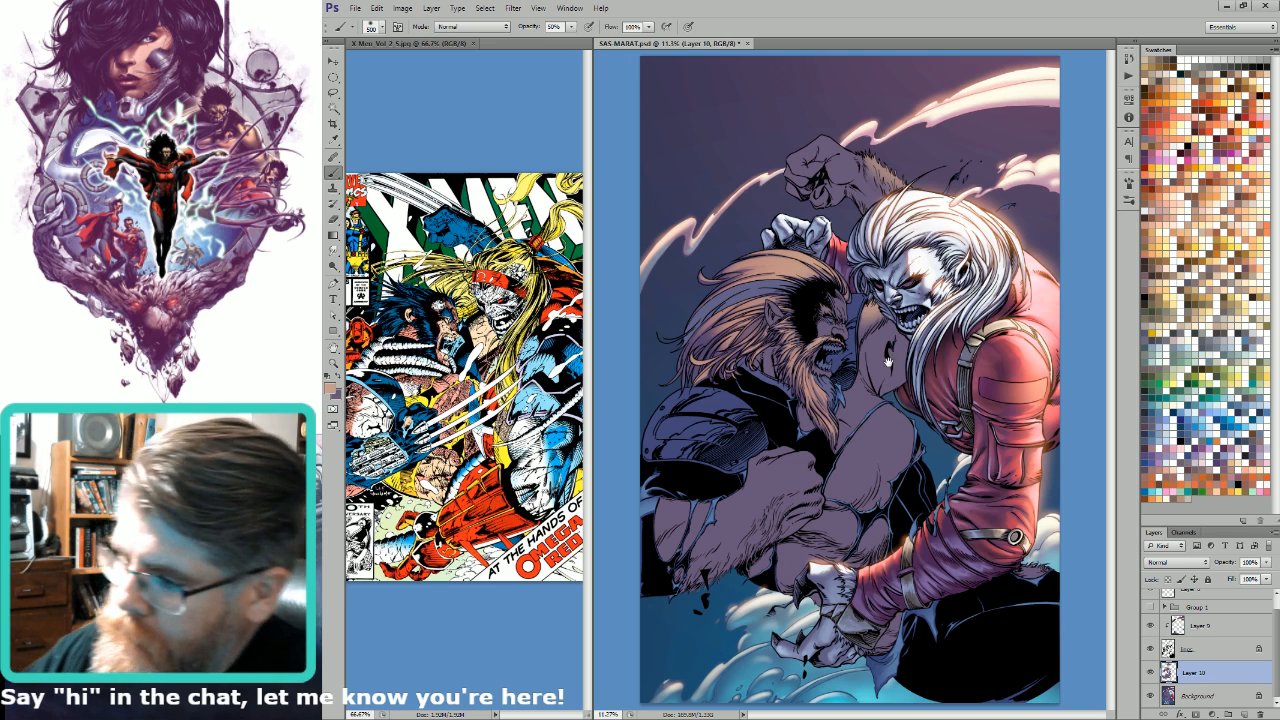
Step: Lasso the bearded man's raised forearm and fist and brush a light tan highlight on the fist in Normal mode at 50% opacity
key("l")
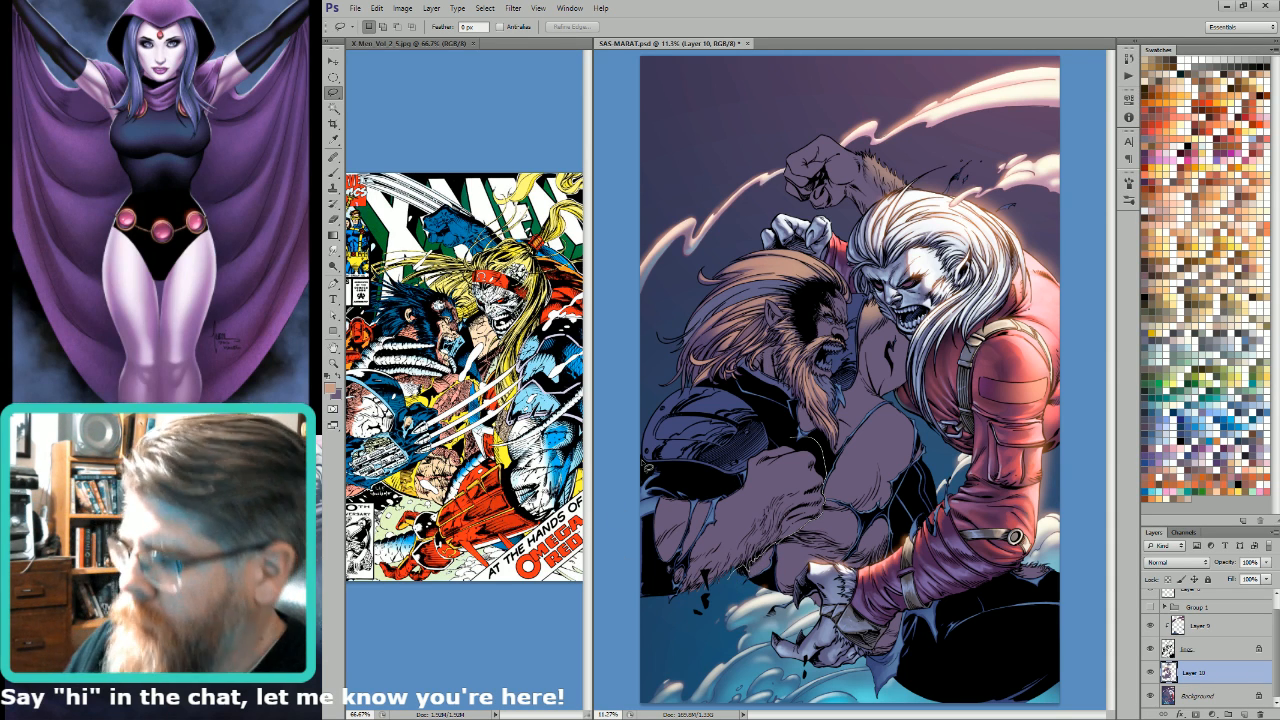
key("b")
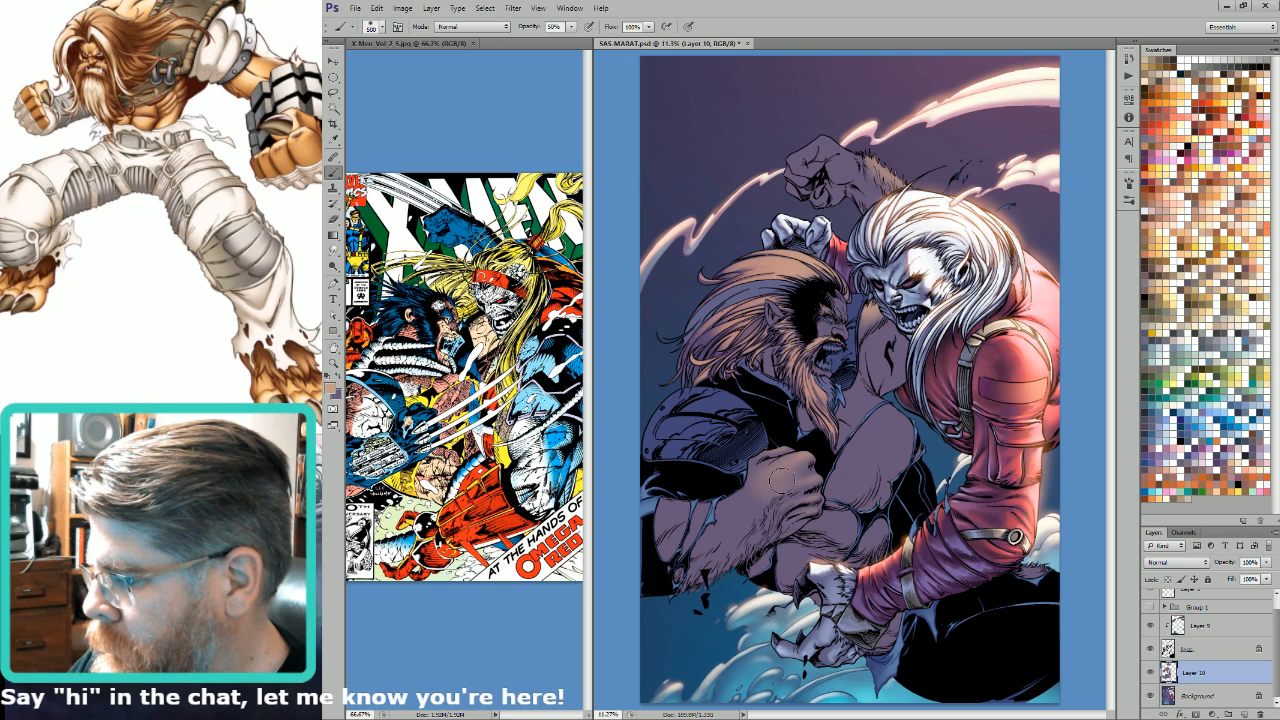
key("bracketleft")
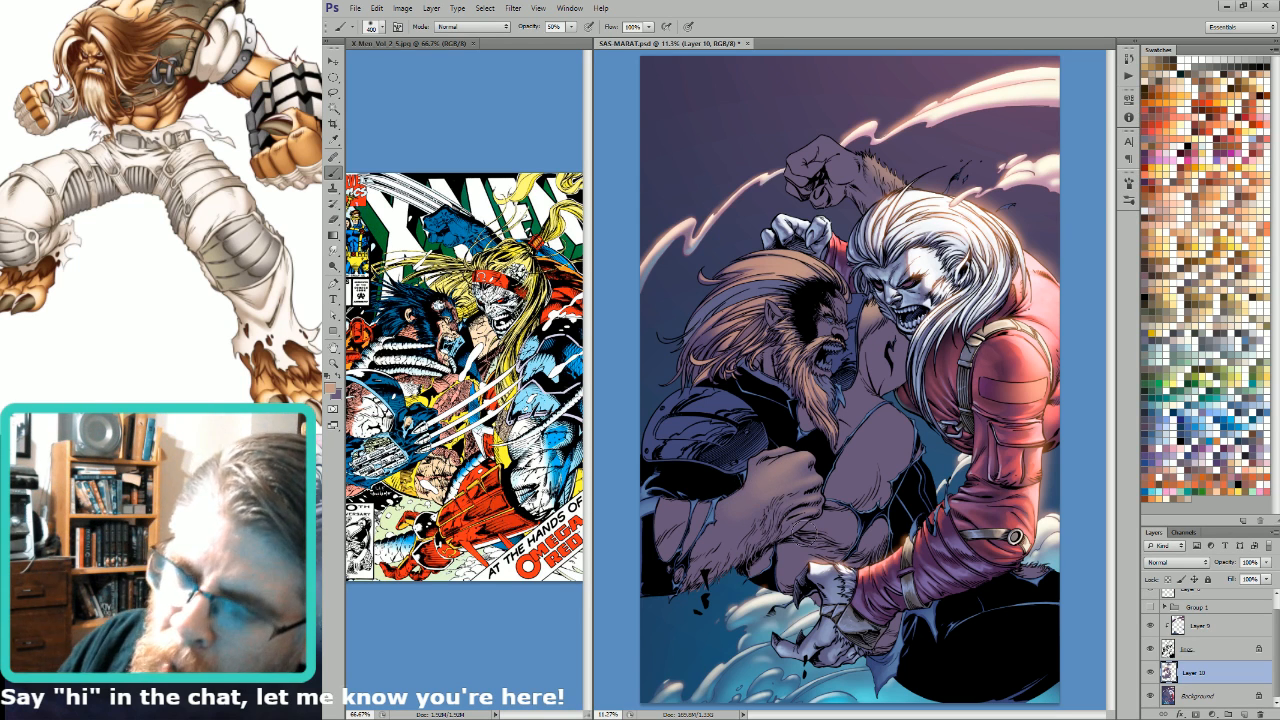
key("bracketleft")
key("bracketleft")
key("bracketleft")
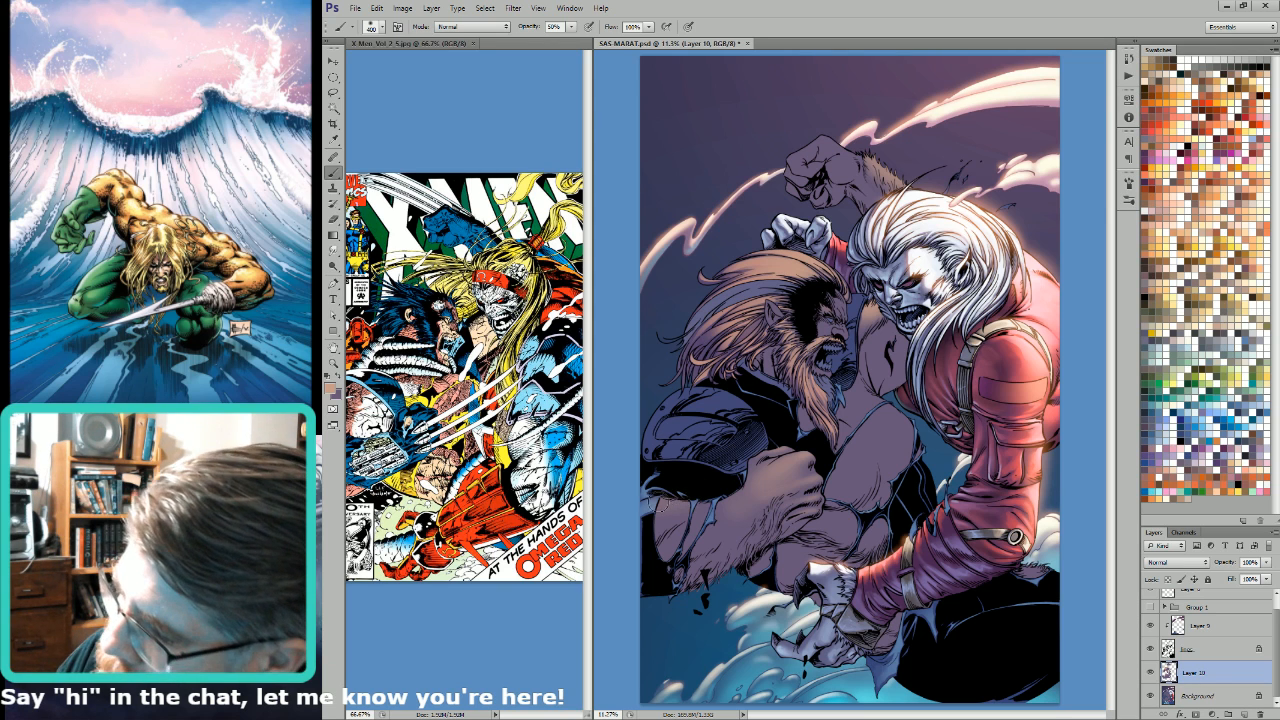
Step: Try to isolate the forearm and fist from their surroundings with the Magic Wand on the Alpha 4 channel, and deselect
key("ctrl+h")
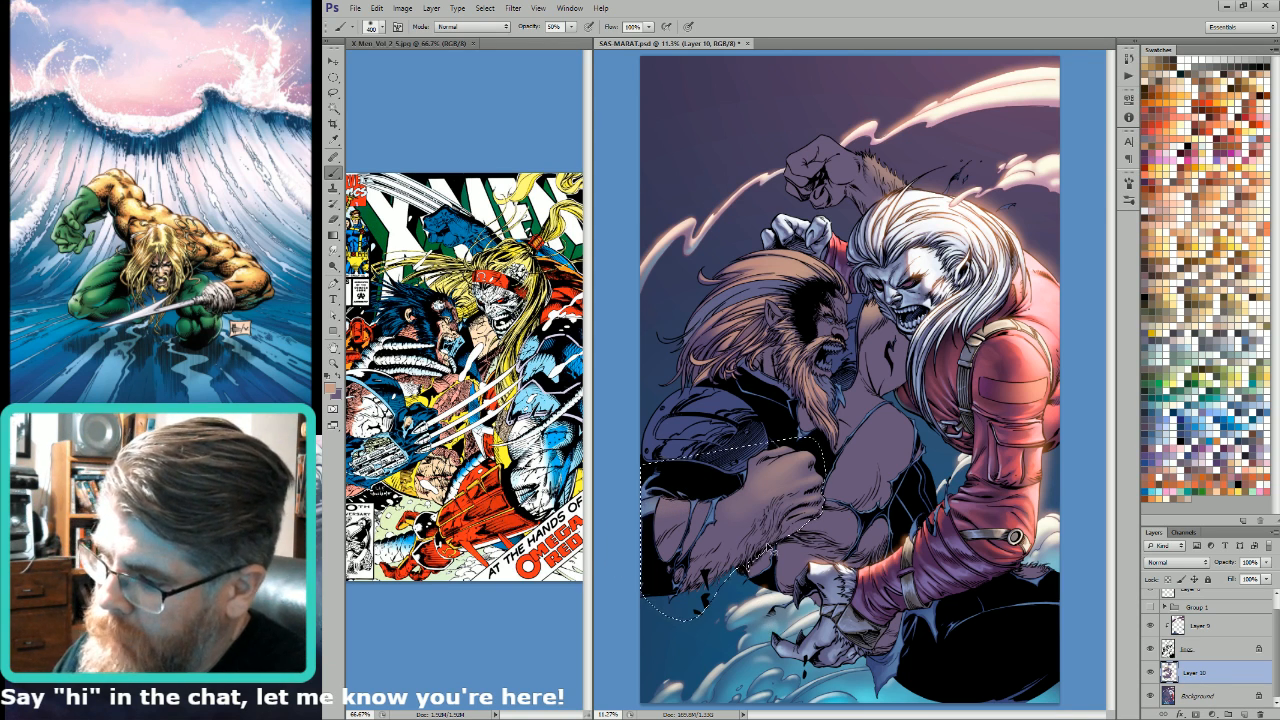
key("ctrl+h")
key("ctrl+6")
key("w")
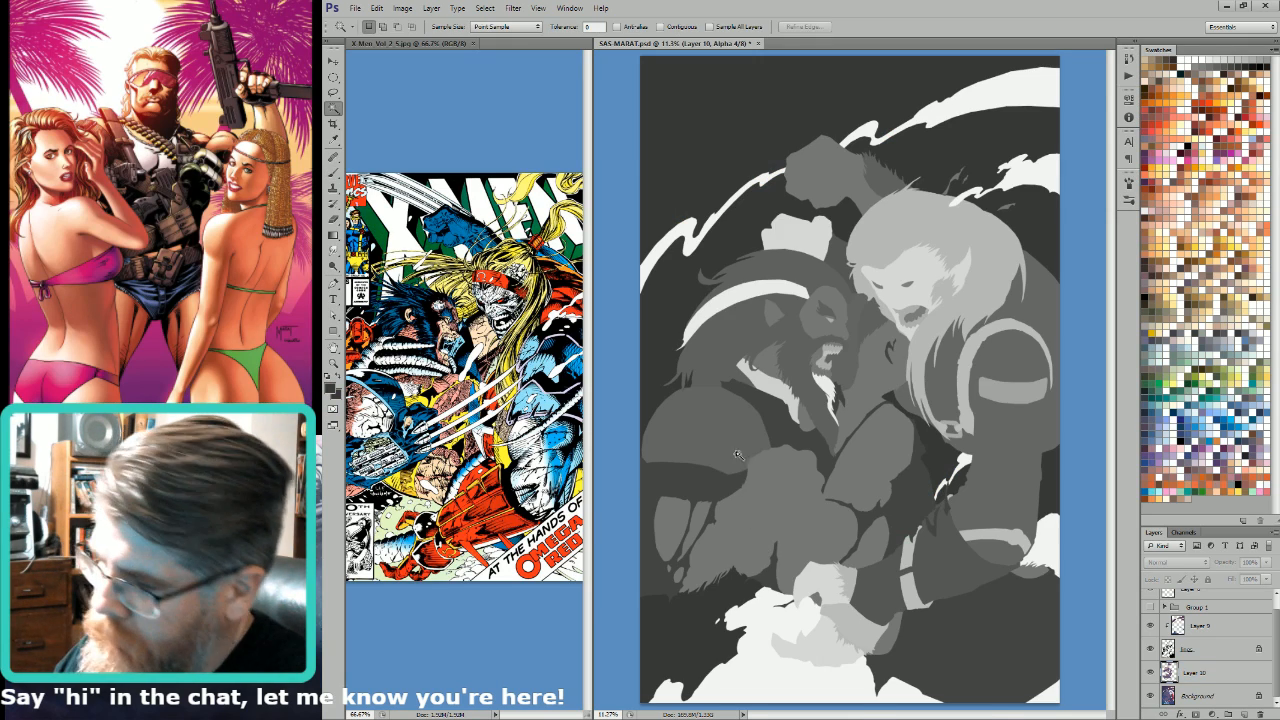
left_click(754, 516)
key("ctrl+d")
left_click(717, 498)
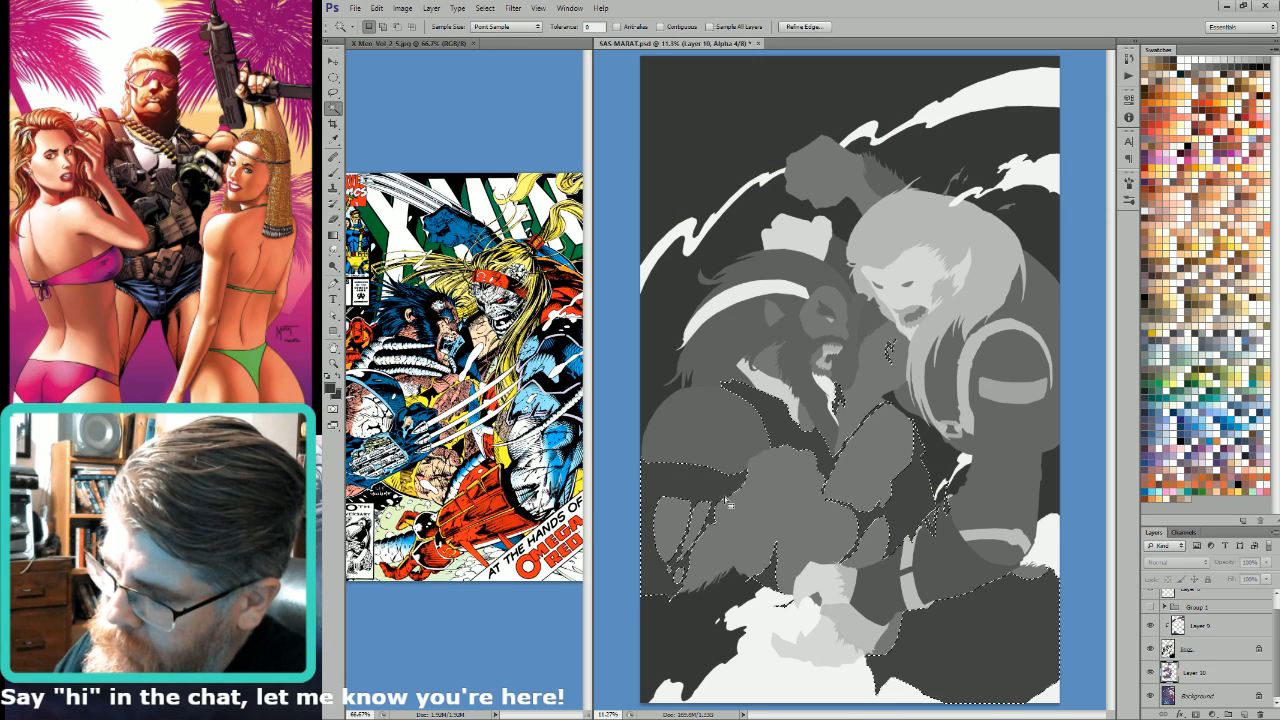
left_click(768, 578, "shift")
left_click(746, 603, "shift")
key("ctrl+2")
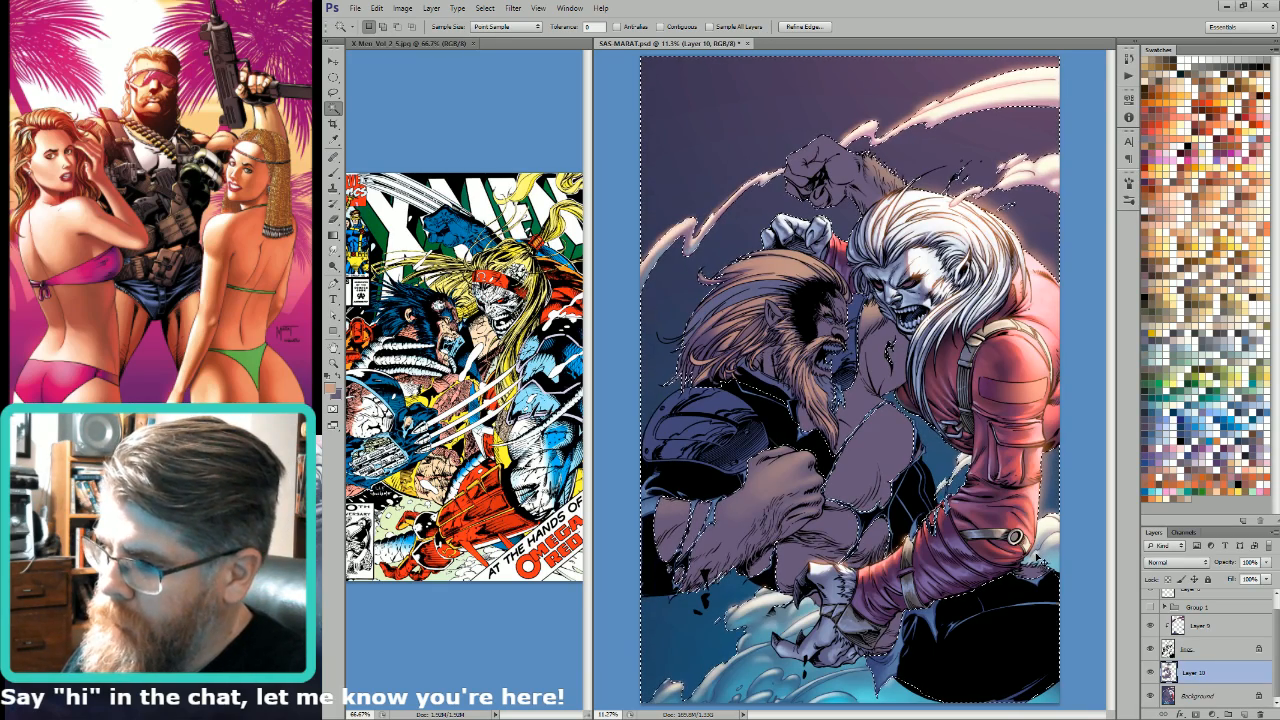
key("ctrl+d")
Step: Lock the transparent pixels of Layer 10, load the layer's outline as a selection to check its extent, and deselect
left_click(1168, 579)
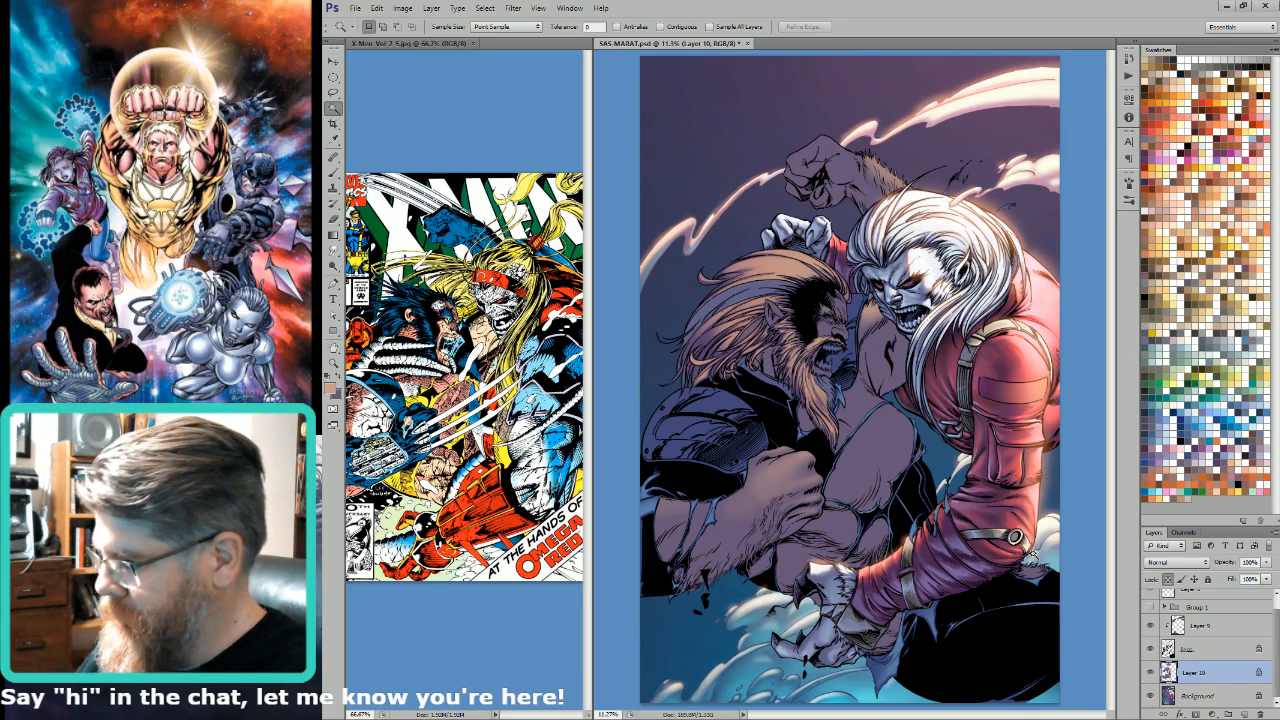
left_click(1171, 677, "ctrl")
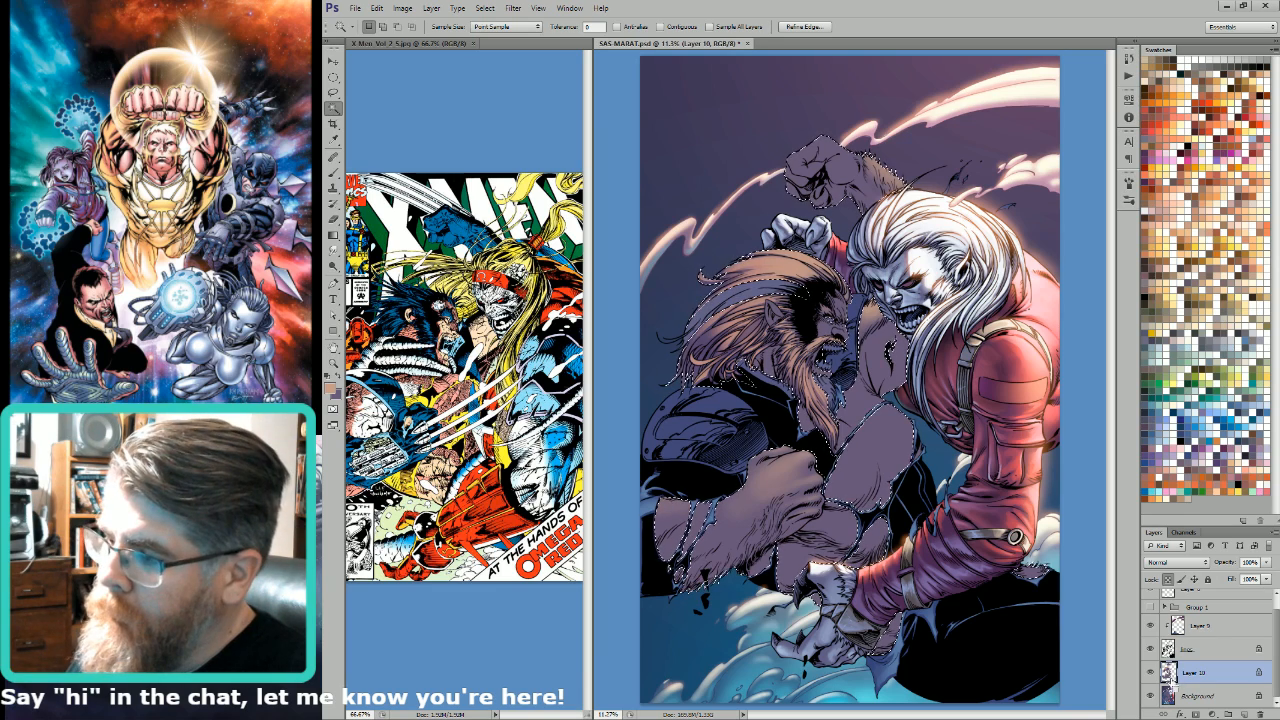
key("ctrl+d")
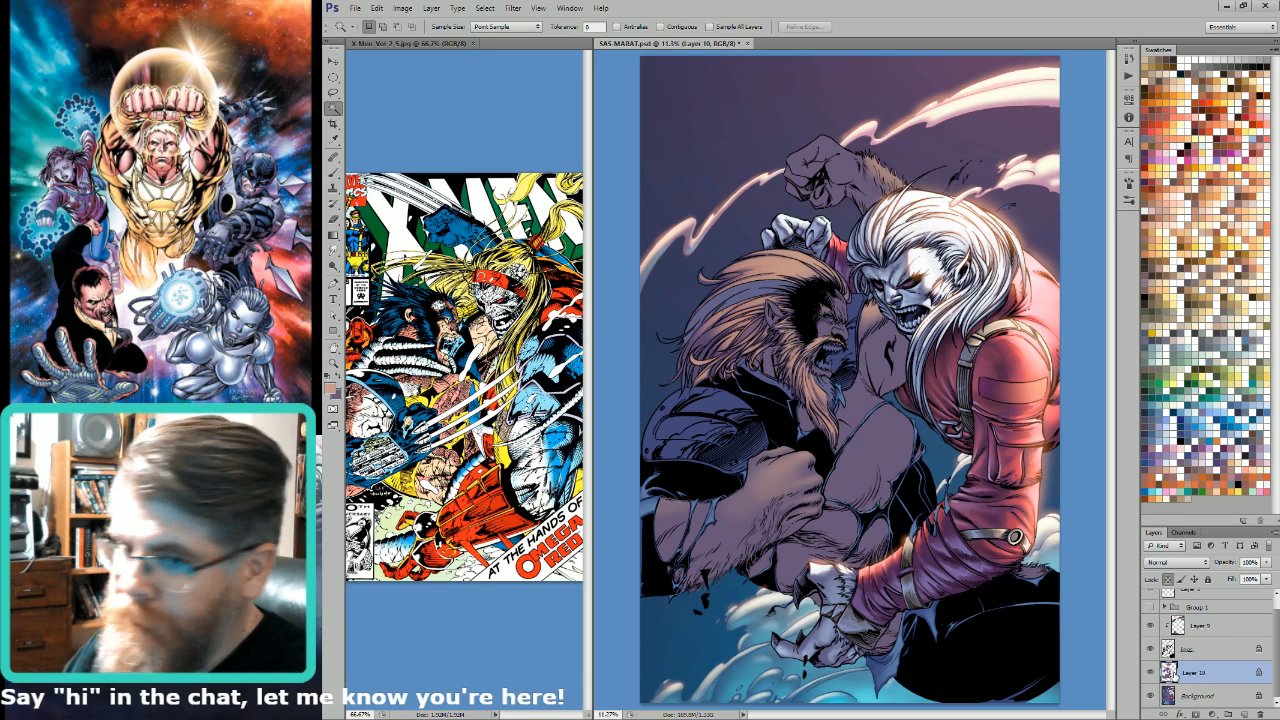
Step: Brush light tan onto the bearded man's forearm below the dark sleeve at 50% opacity, varying the brush size between 150 and 300
key("b")
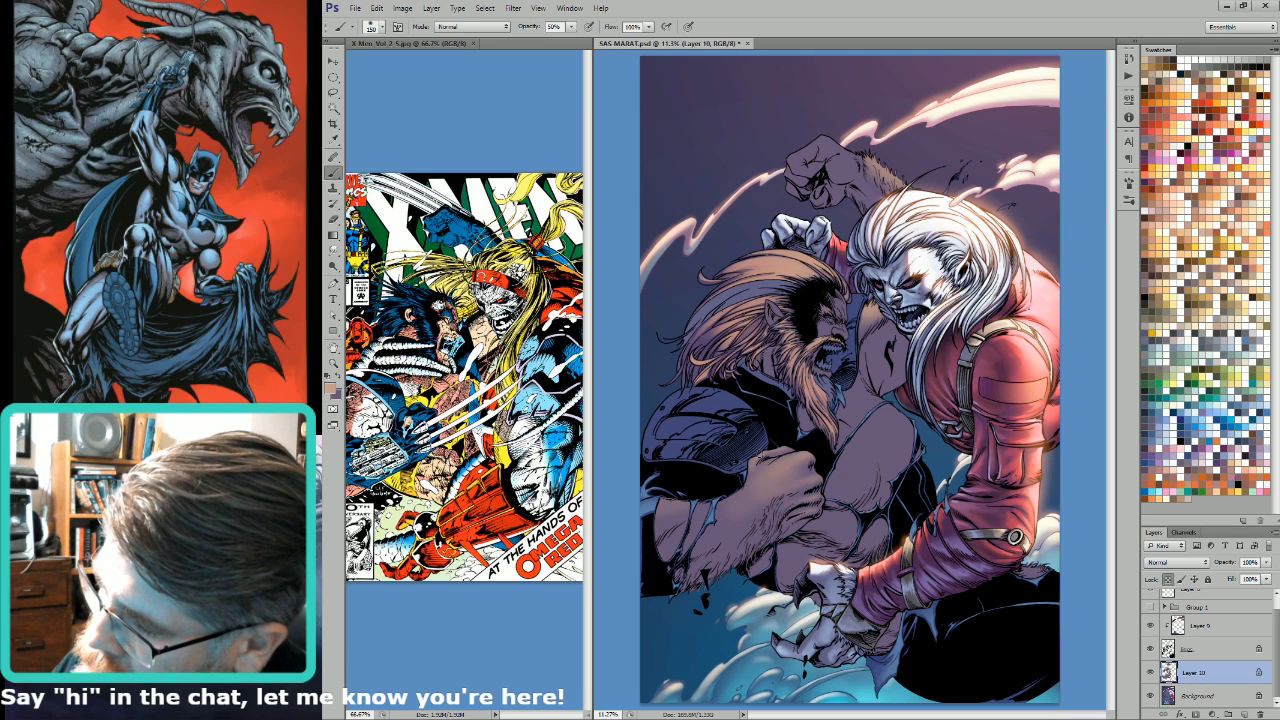
key("]")
key("]")
key("]")
key("]")
key("]")
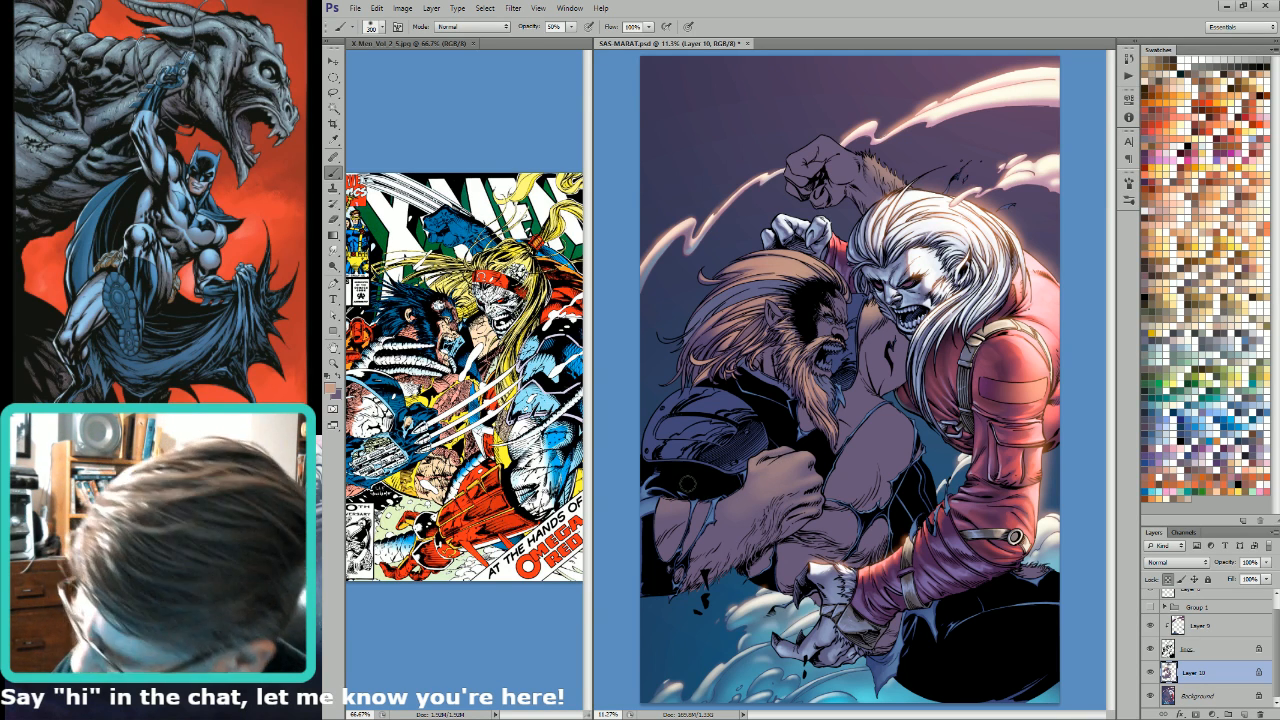
mouse_move(698, 490)
left_mouse_down()
mouse_move(665, 514)
mouse_move(673, 506)
left_mouse_up()
key("bracketleft")
key("bracketleft")
key("bracketleft")
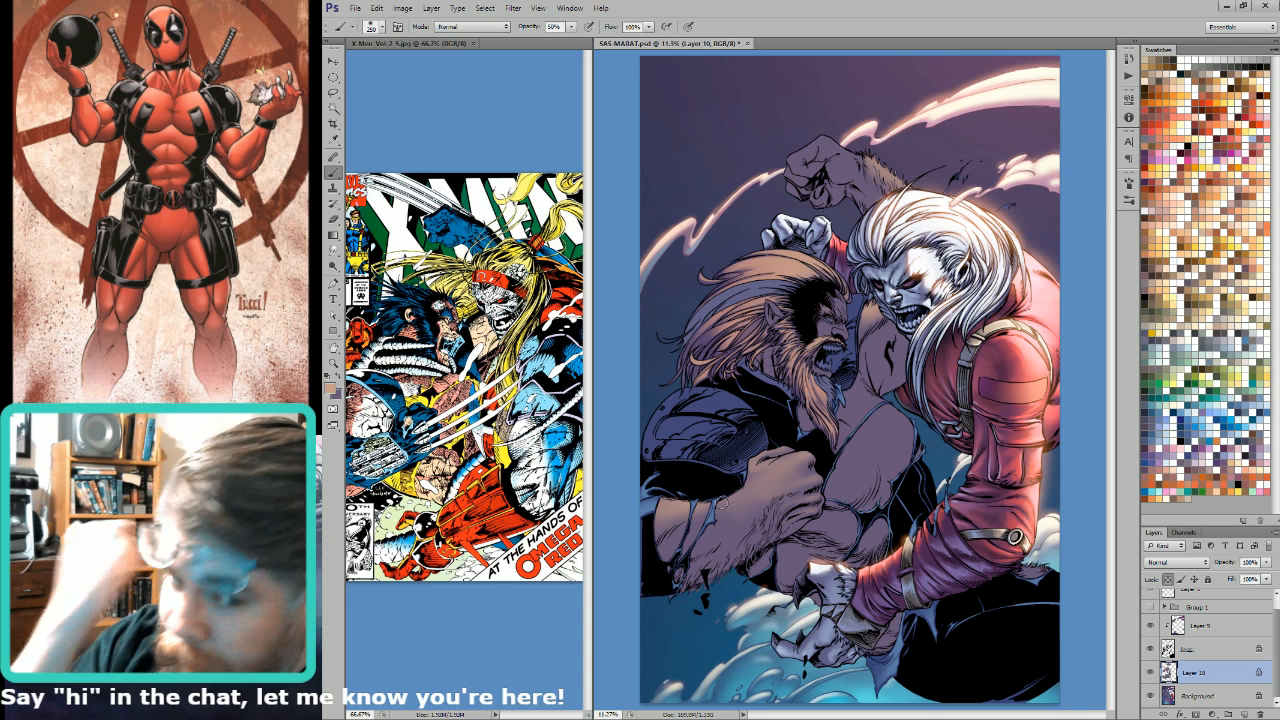
key("bracketleft")
key("bracketleft")
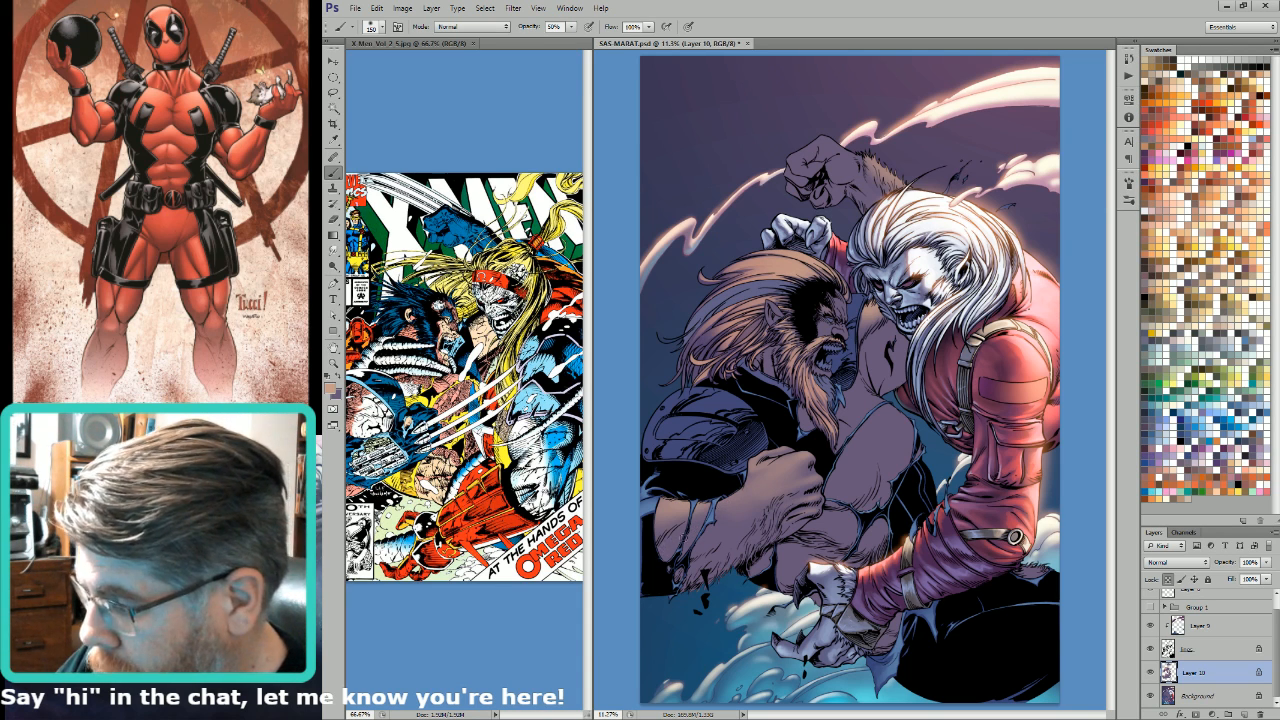
Step: Build up the light tan on the forearm and wrist with brush sizes from 400 down to 175
key("bracketright")
key("bracketright")
key("bracketleft")
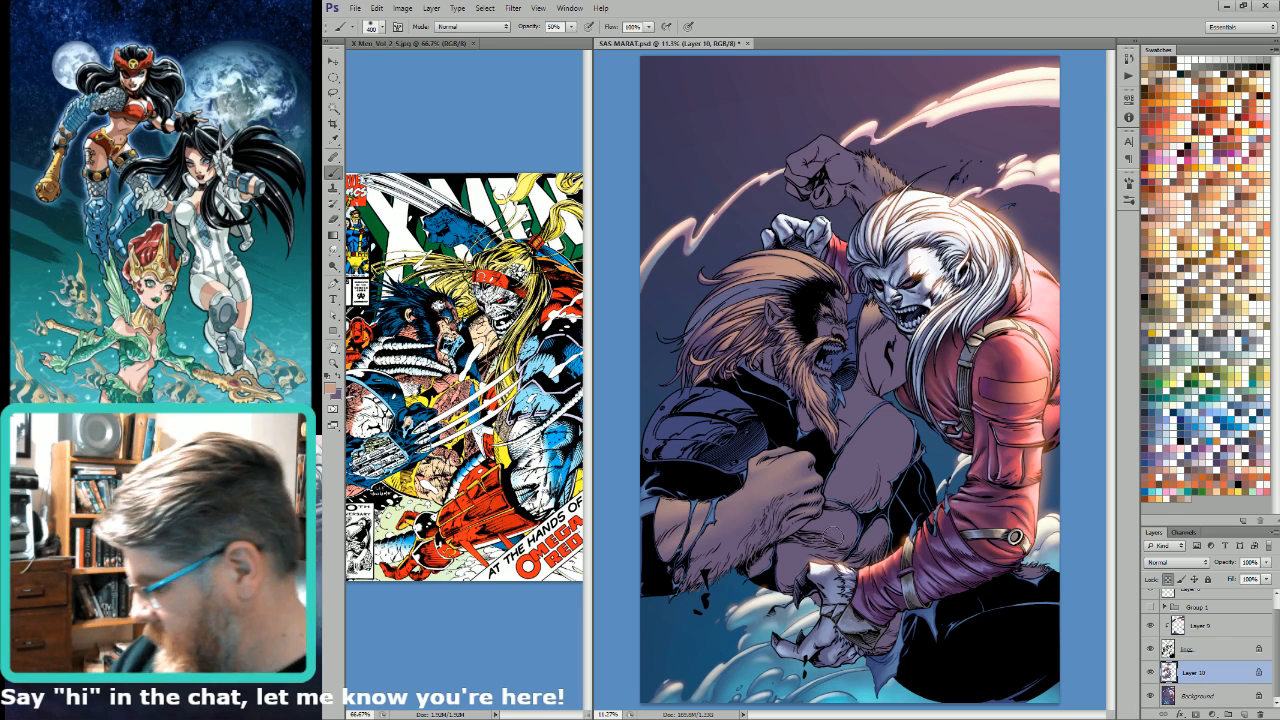
key("bracketleft")
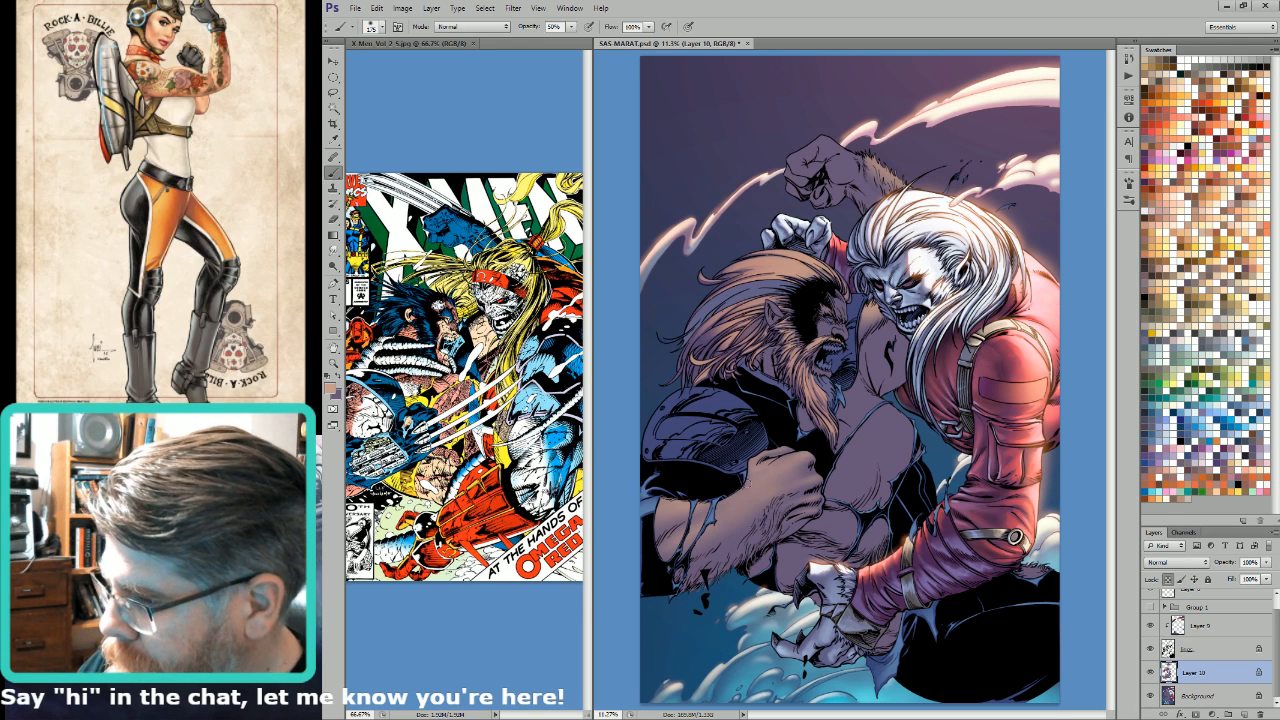
key("bracketright")
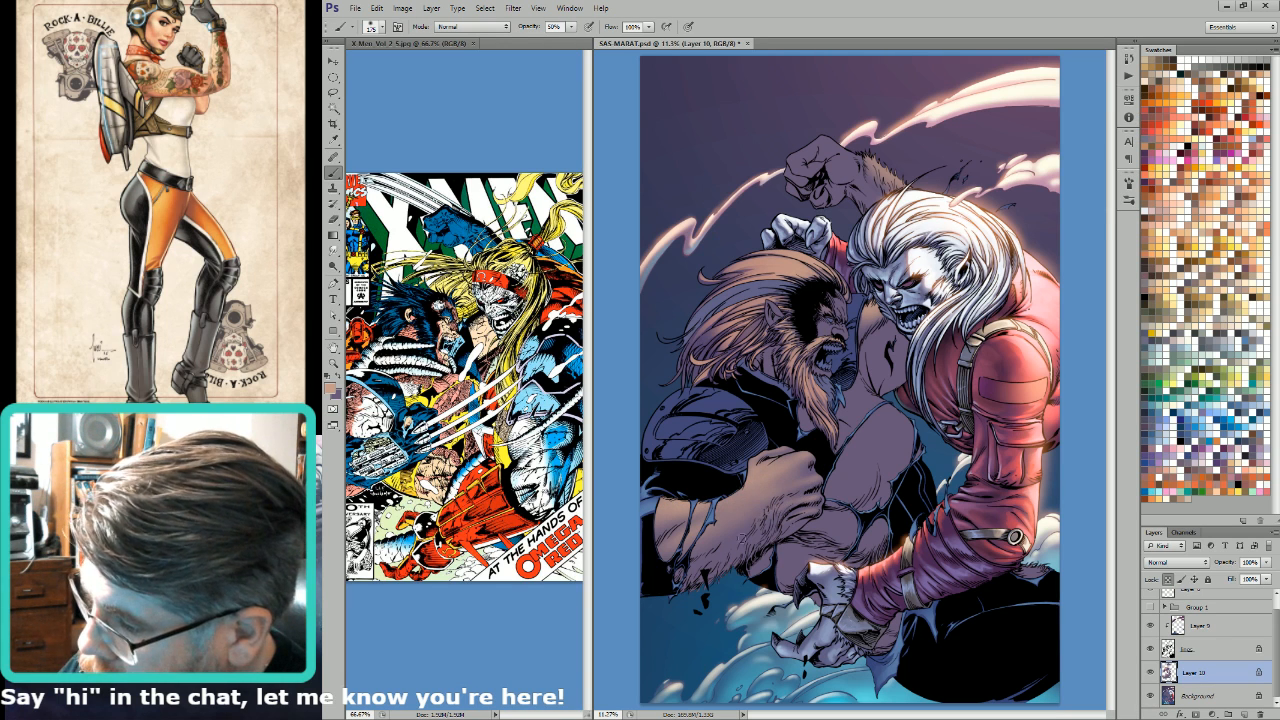
key("bracketright")
key("bracketright")
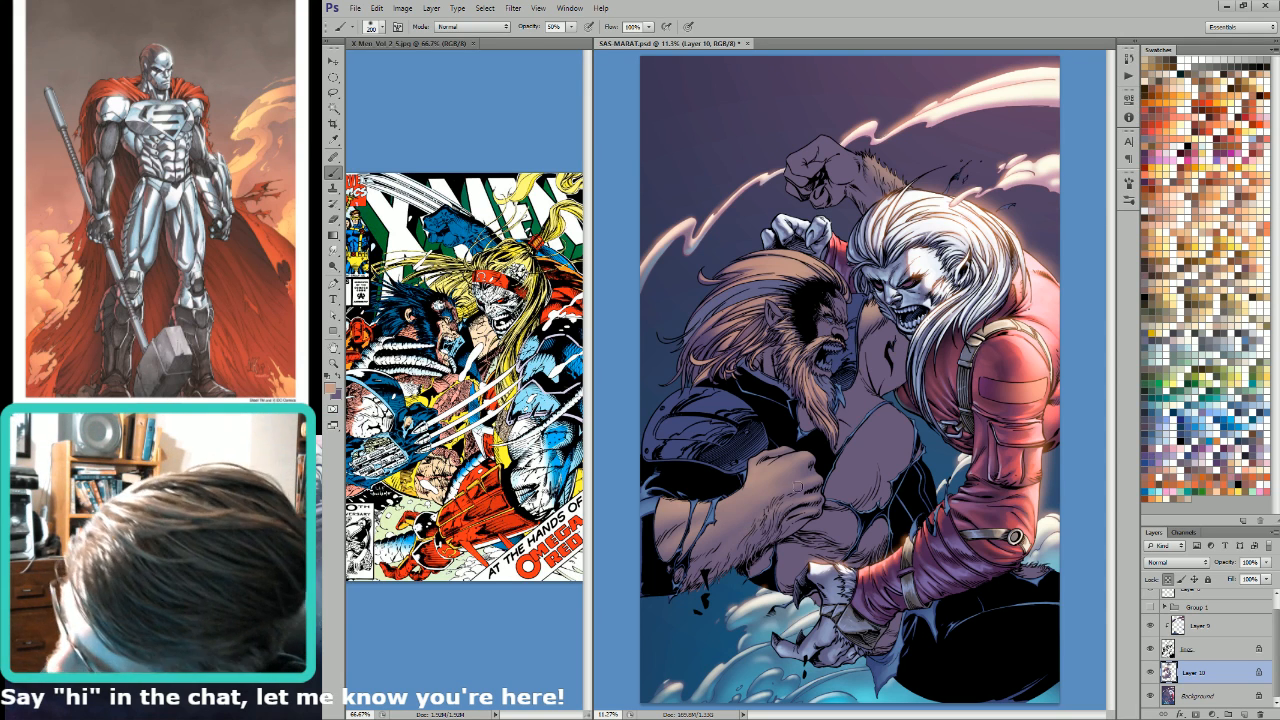
Step: Sweep a size 500 brush of light tan from the wrist down along the forearm fur to blend the highlight
key("bracketright")
key("bracketright")
key("bracketright")
key("bracketright")
left_click_drag(757, 511, 673, 572)
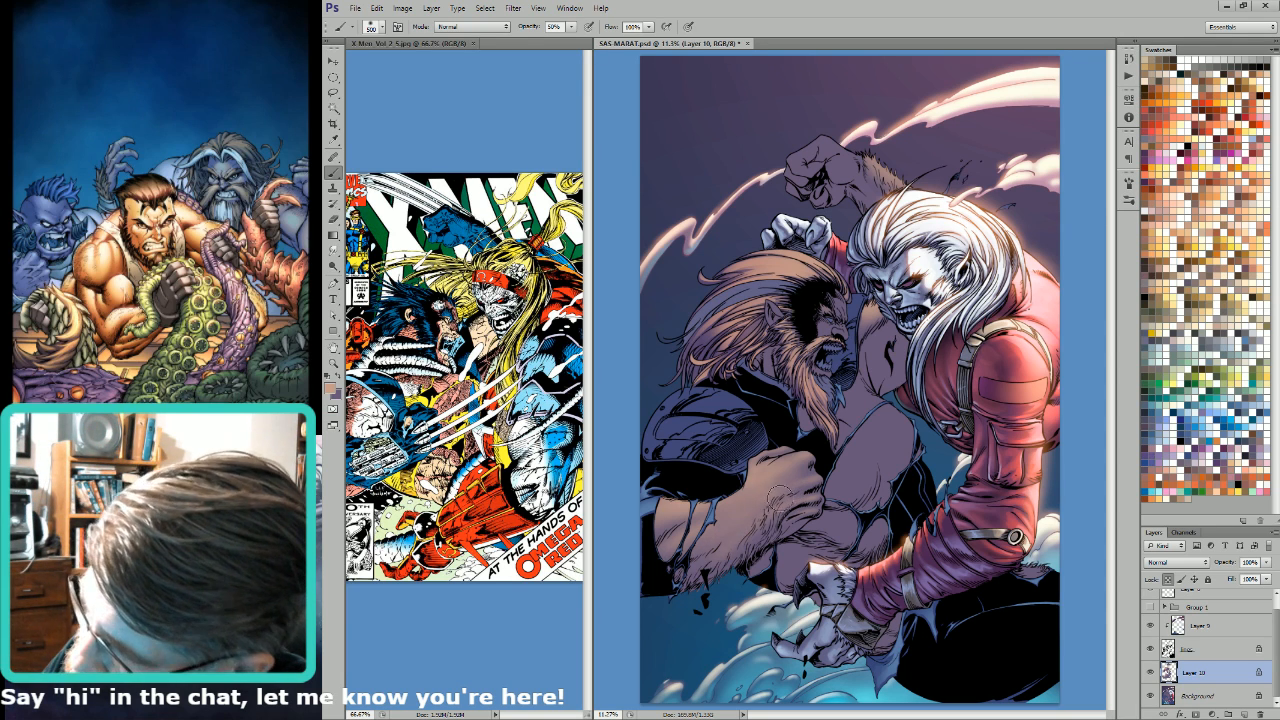
key("bracketleft")
key("bracketleft")
key("bracketleft")
key("bracketleft")
key("bracketleft")
key("bracketleft")
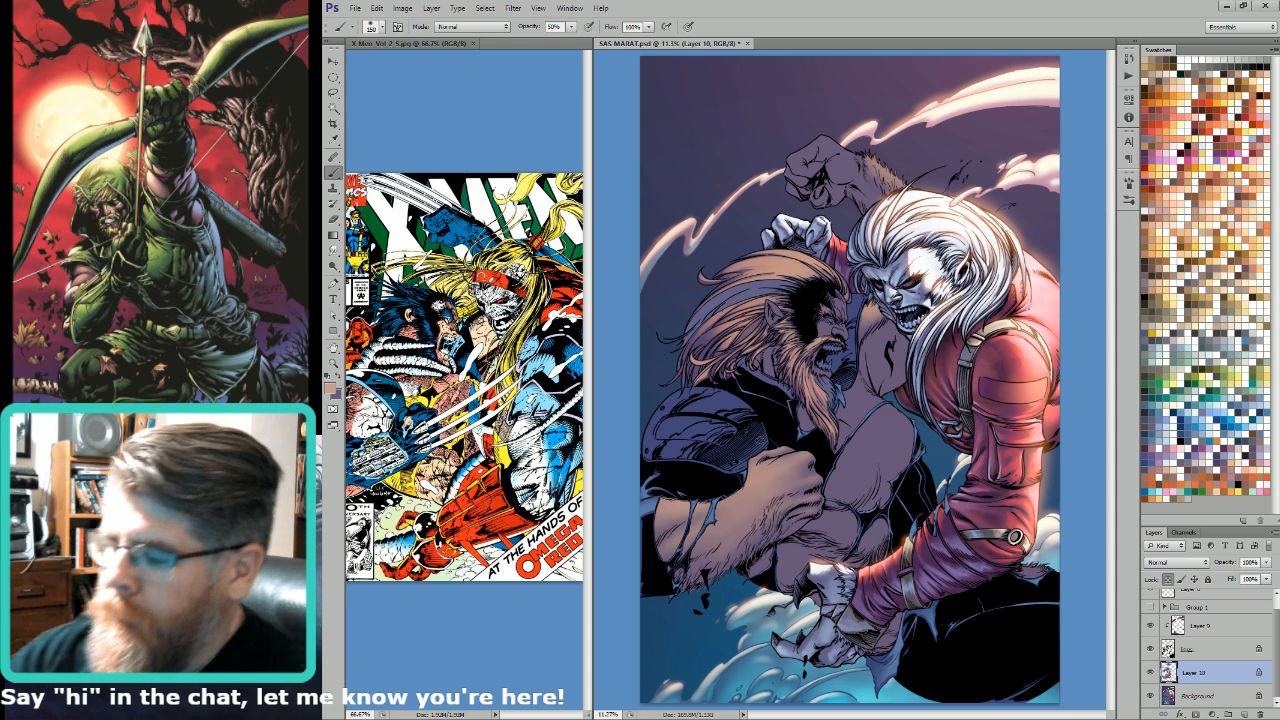
Step: Blend light tan over the wrist and back of the hand with a broad size 600 brush, and reduce the brush for detail
key("bracketright")
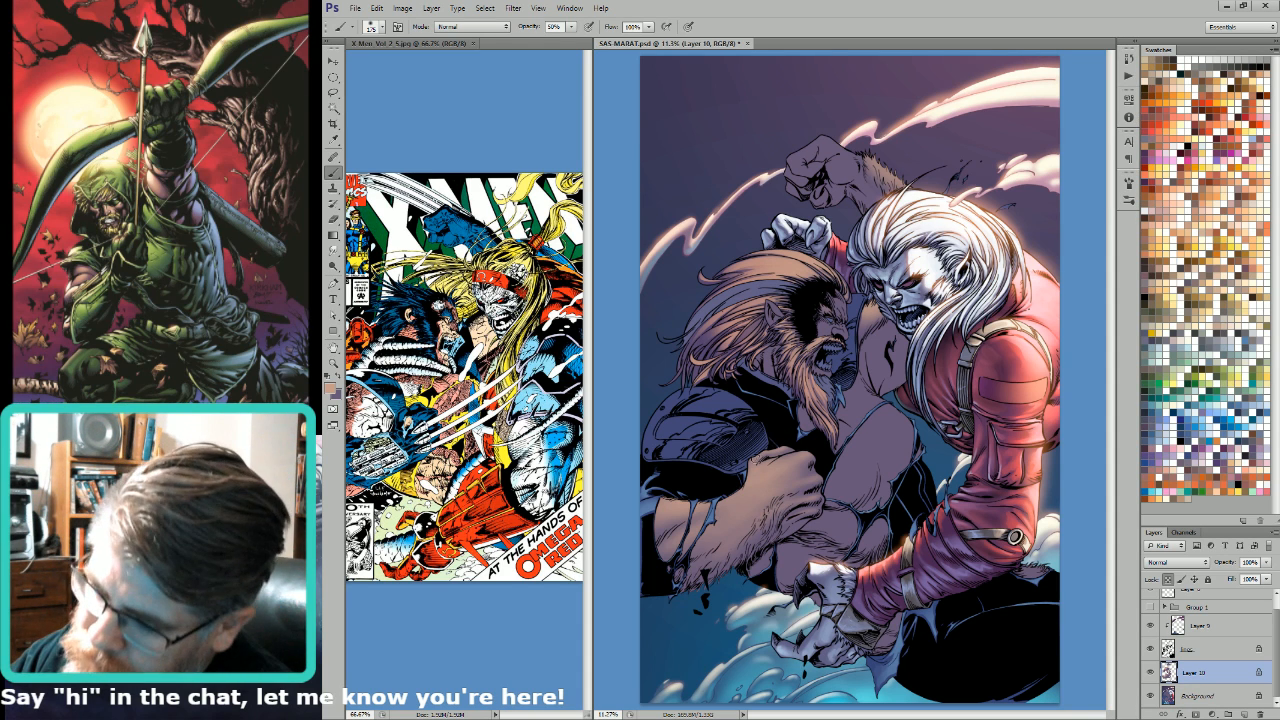
key("bracketright")
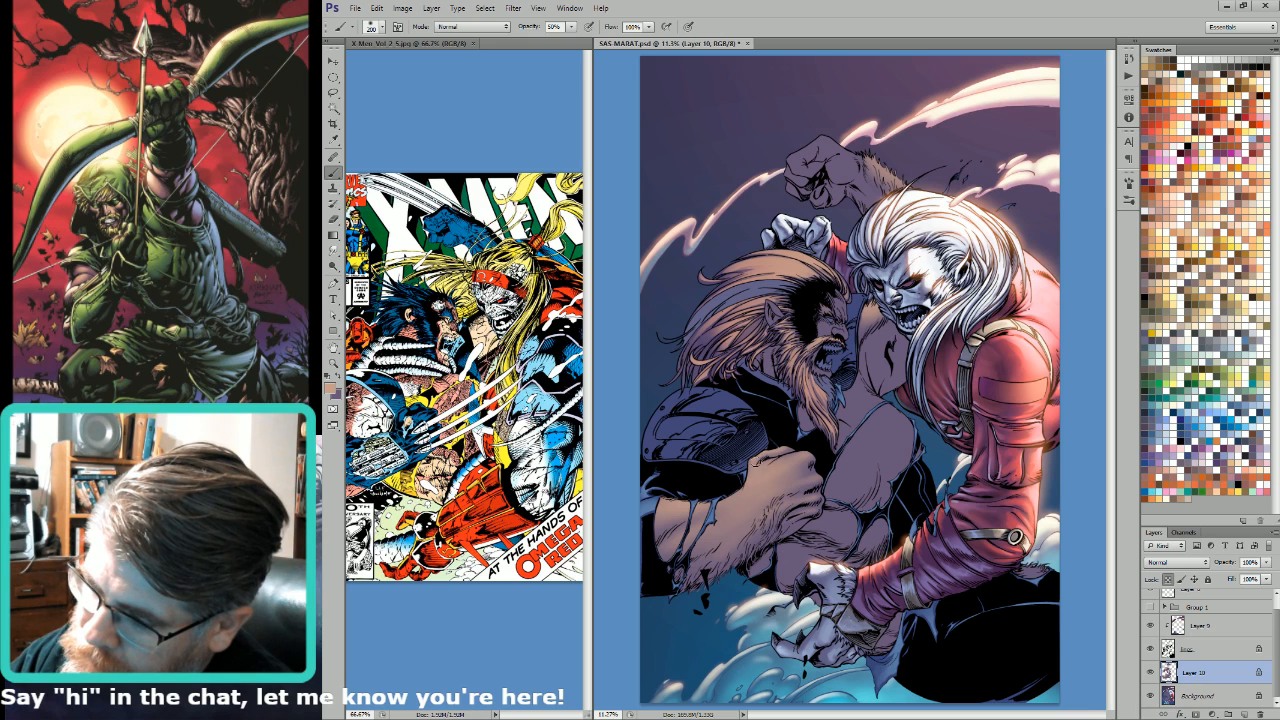
key("bracketright")
key("bracketright")
key("bracketright")
key("bracketright")
key("bracketright")
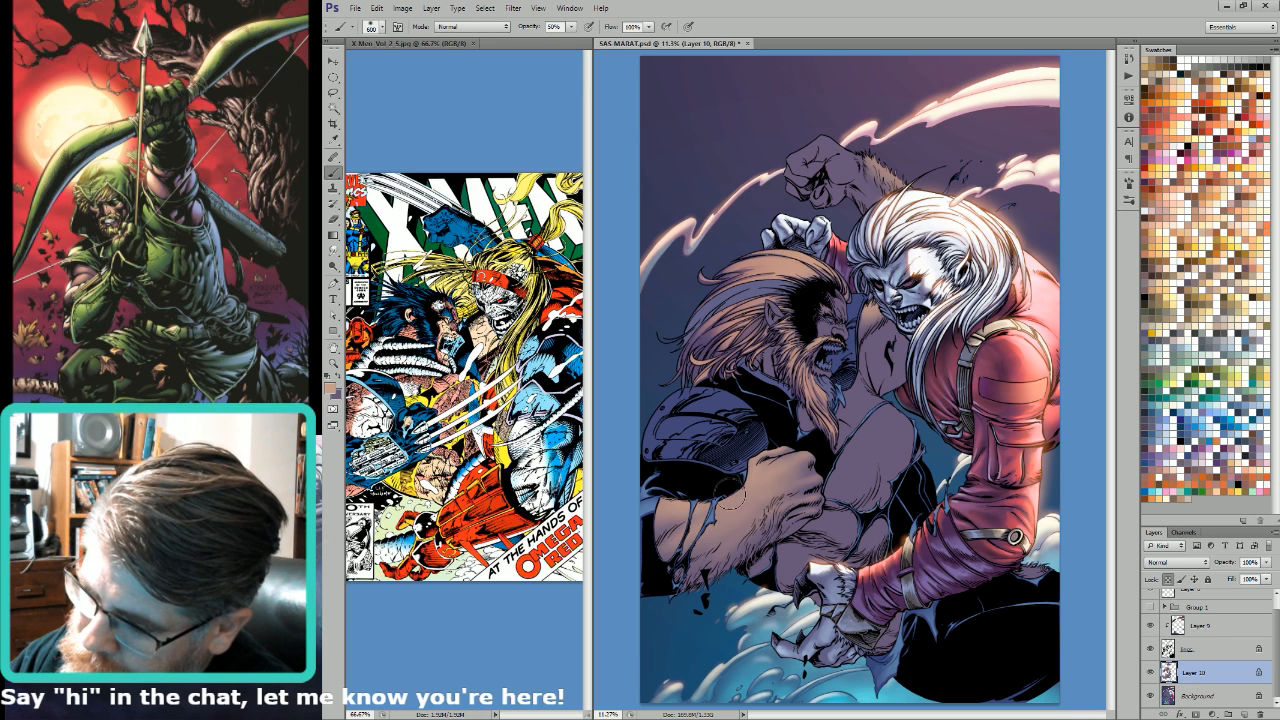
key("bracketleft")
key("bracketleft")
key("bracketleft")
key("bracketleft")
key("bracketleft")
key("bracketleft")
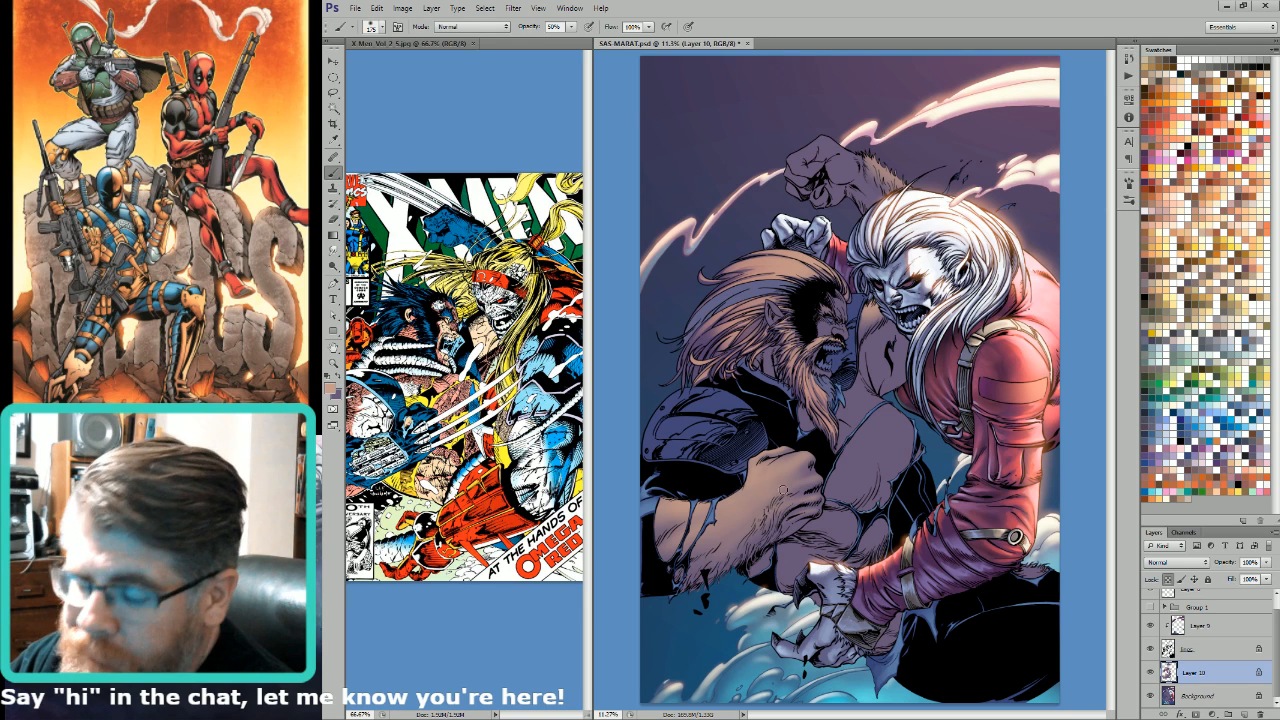
Step: Paint finer light tan highlights on the back of the fist and its fur with brush sizes of 150 and smaller
key("bracketleft")
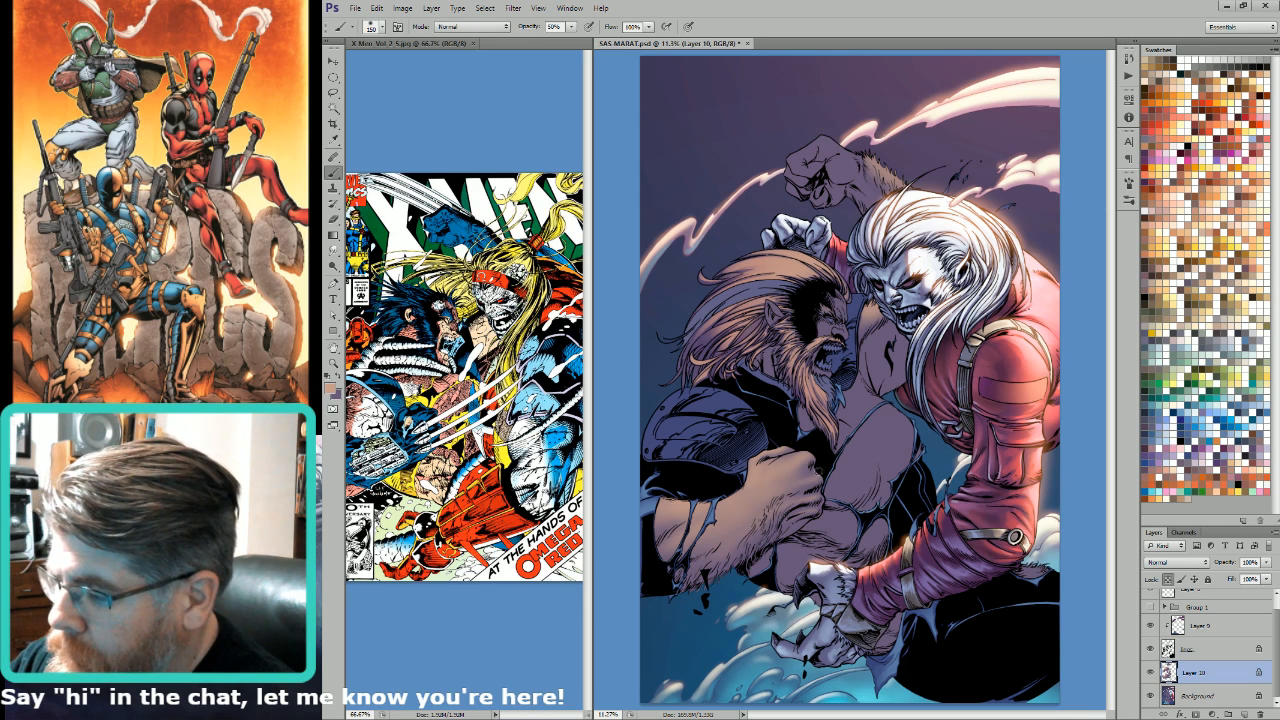
key("bracketright")
key("bracketleft")
key("bracketleft")
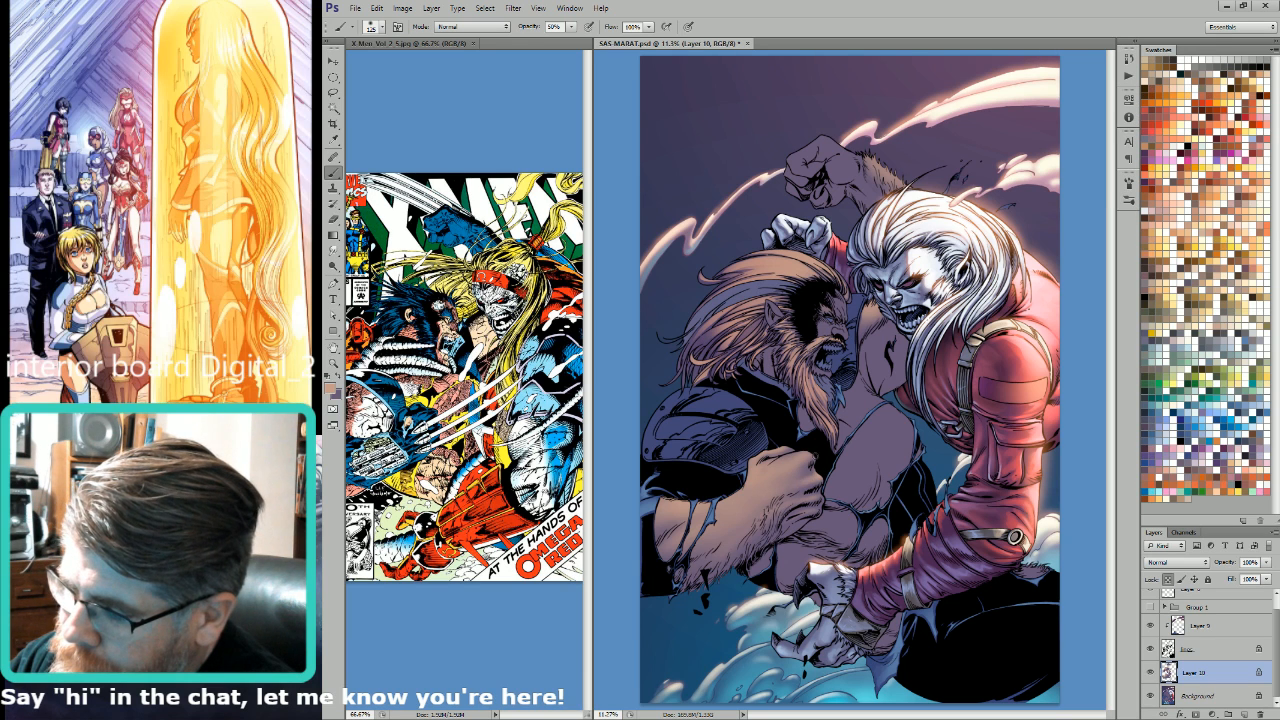
key("bracketleft")
key("bracketleft")
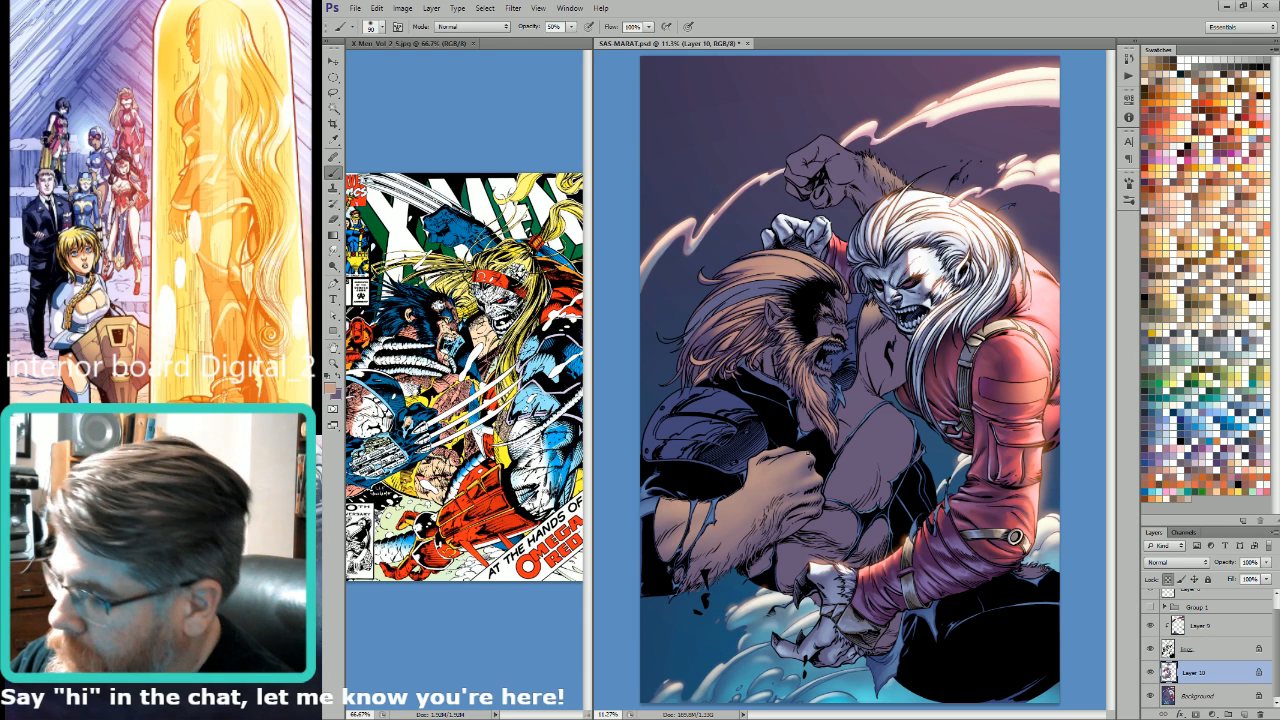
key("bracketright")
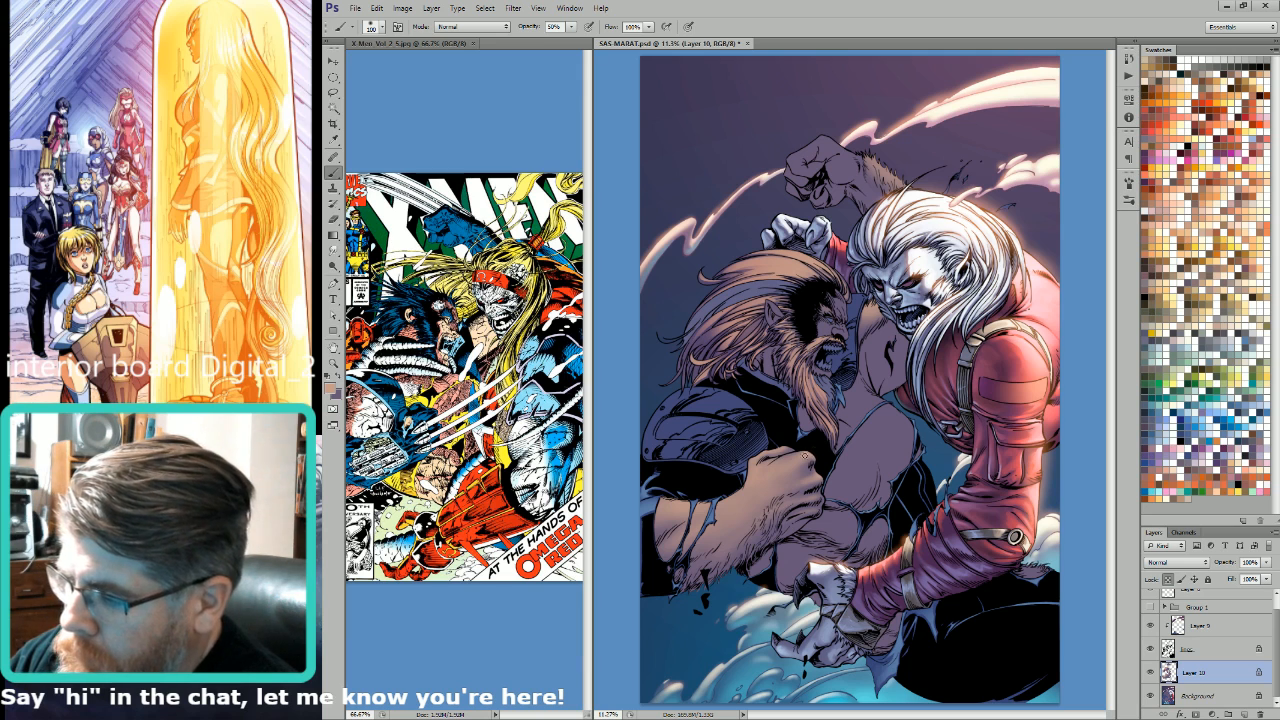
key("bracketleft")
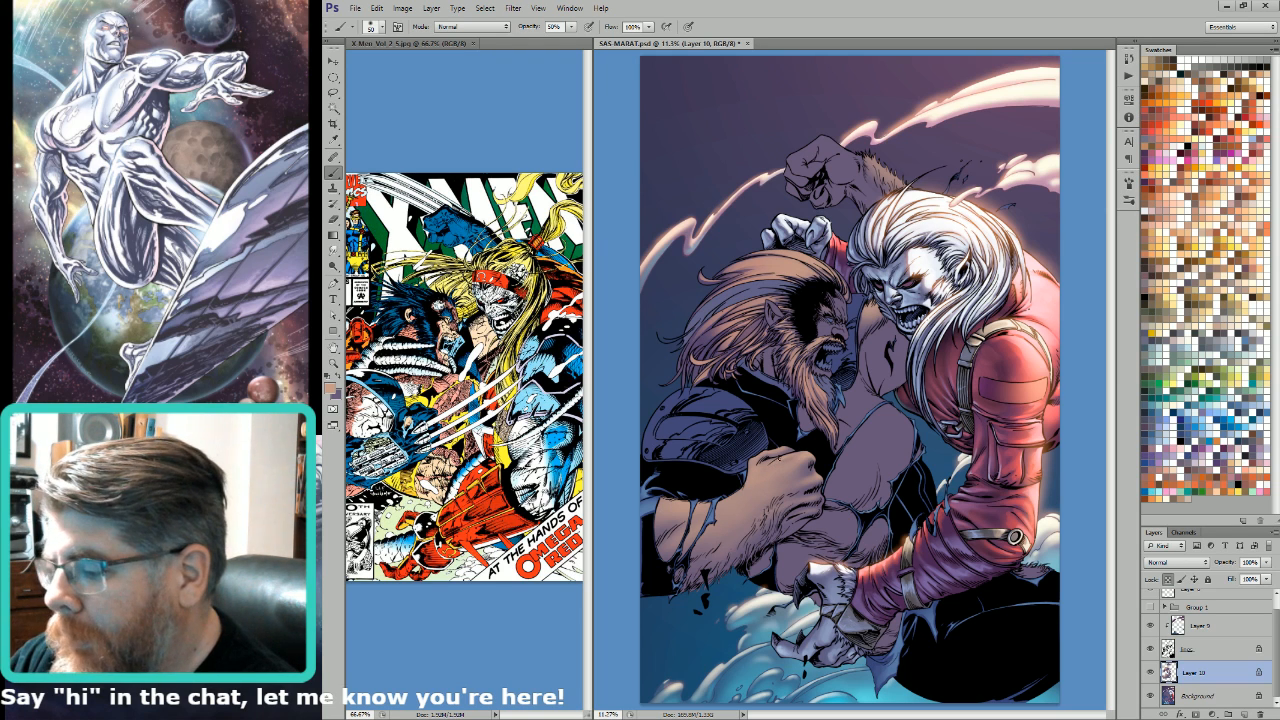
key("[")
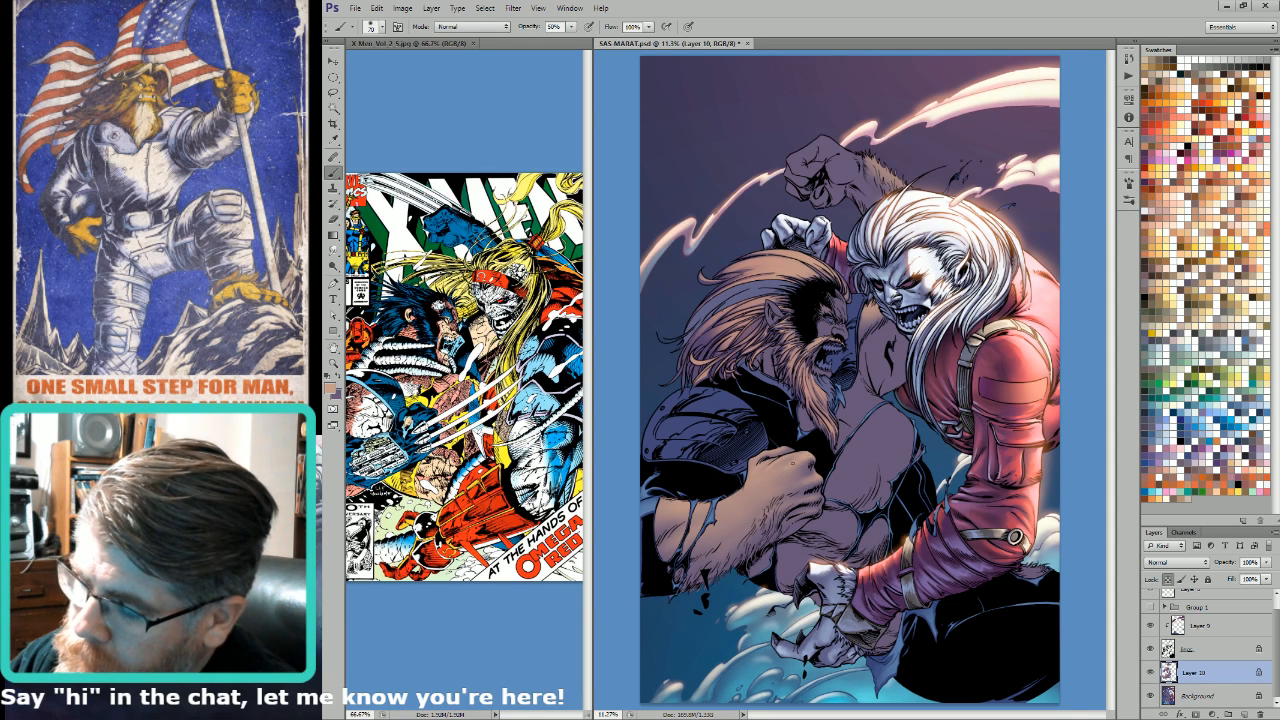
Step: Define the knuckles and fingers of the fist with light tan strokes, varying the brush size between about 90 and 175
key("bracketright")
key("bracketright")
key("bracketright")
key("bracketright")
key("bracketright")
key("bracketright")
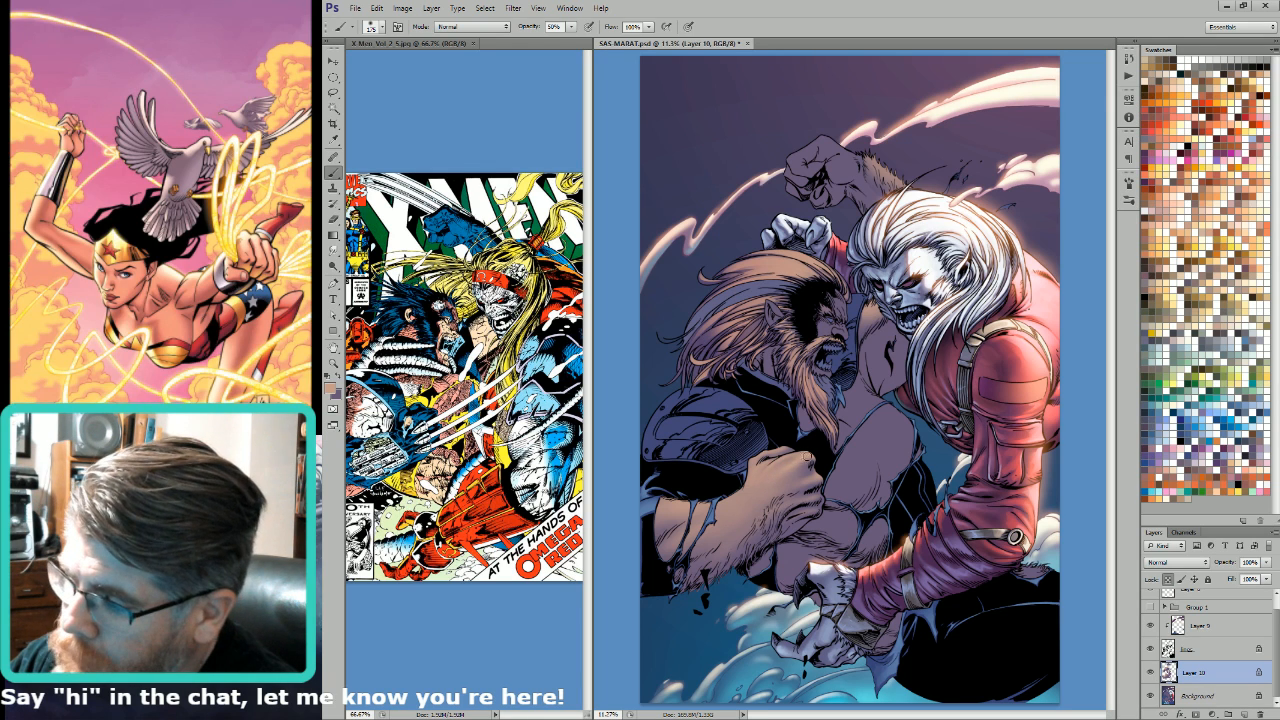
key("bracketleft")
key("bracketleft")
key("bracketleft")
key("bracketleft")
key("bracketleft")
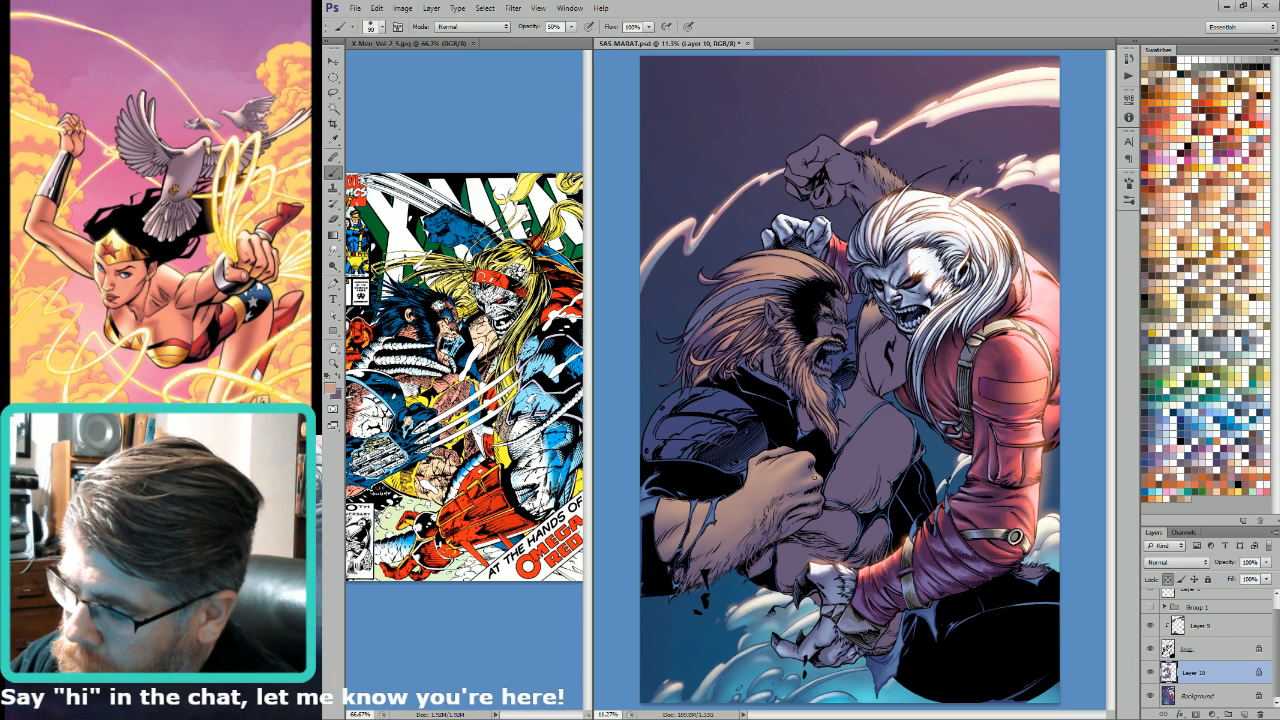
key("bracketright")
key("bracketleft")
key("bracketleft")
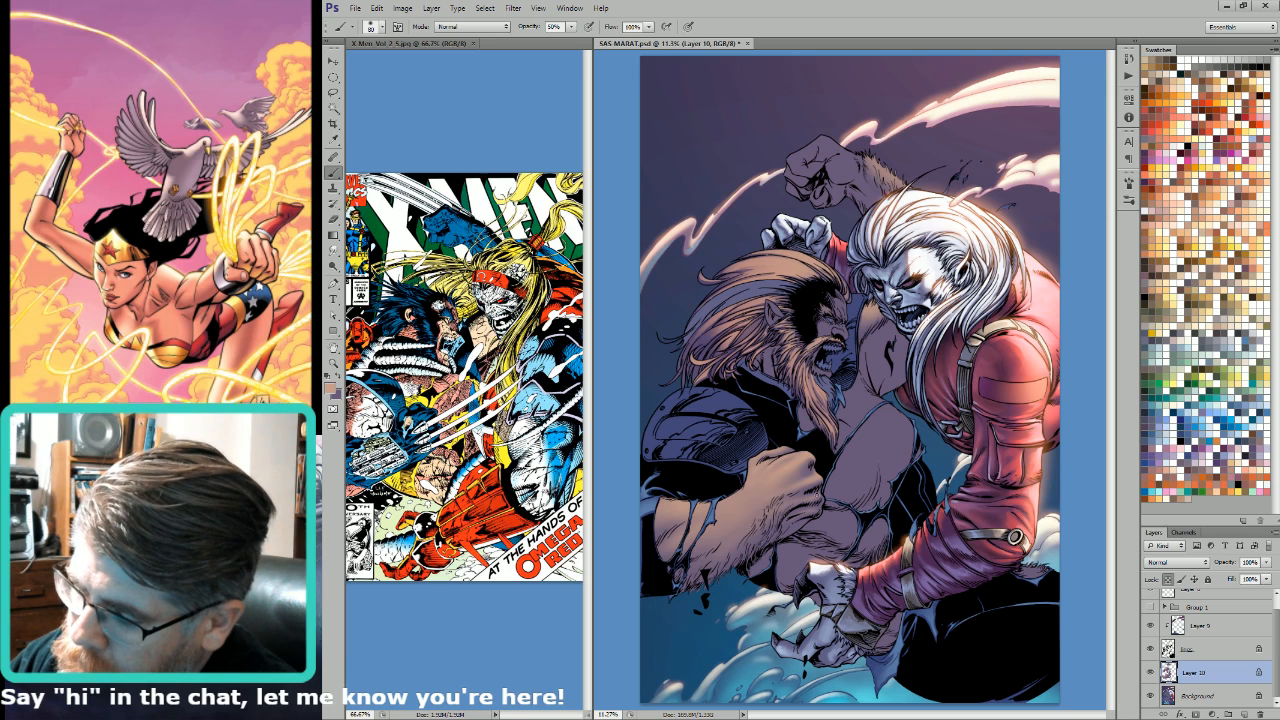
key("bracketright")
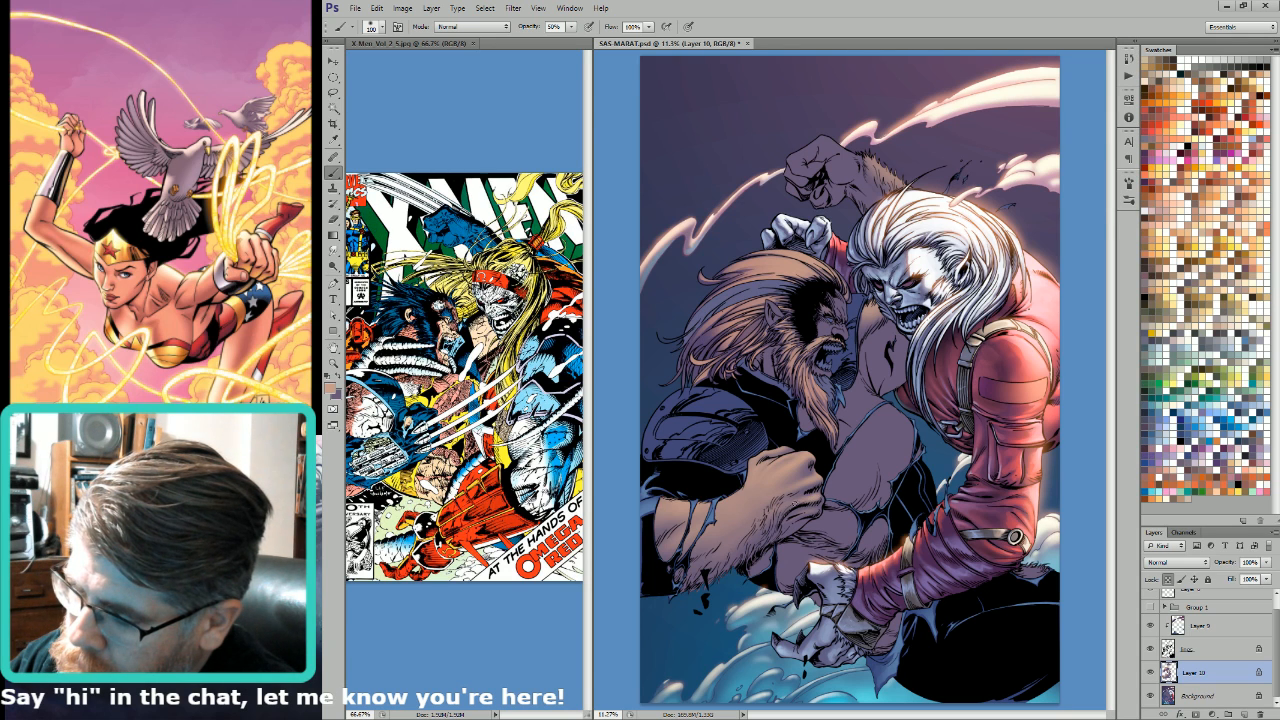
Step: Refine the smallest light tan highlights on the fist and forearm with a much smaller brush
key("bracketleft")
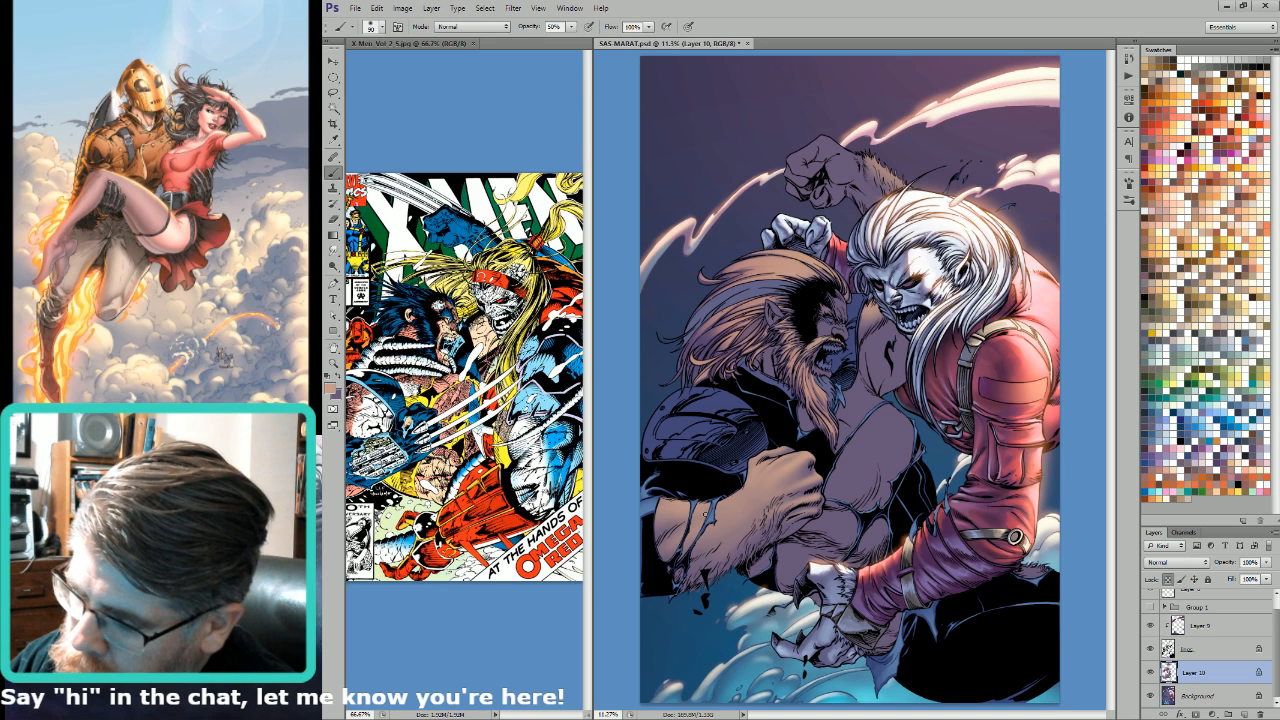
key("bracketleft")
key("bracketleft")
key("bracketleft")
key("bracketleft")
key("bracketleft")
key("bracketleft")
key("bracketleft")
key("bracketleft")
key("bracketleft")
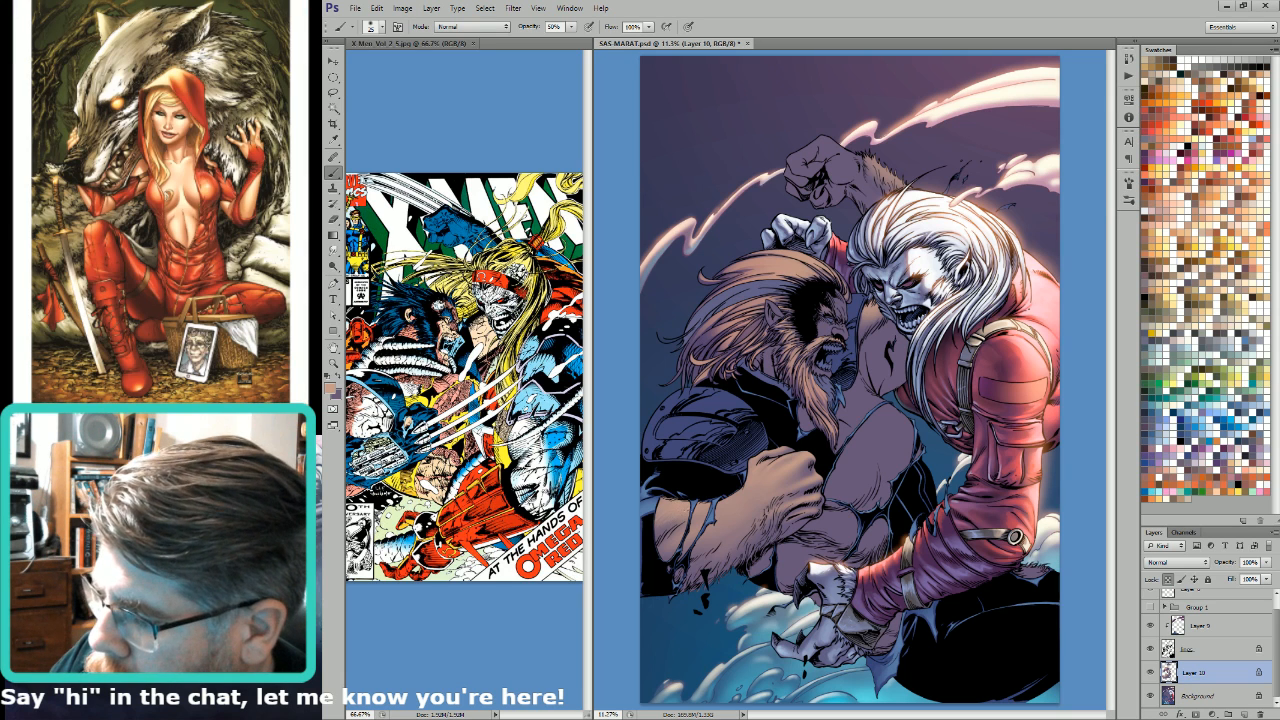
key("bracketright")
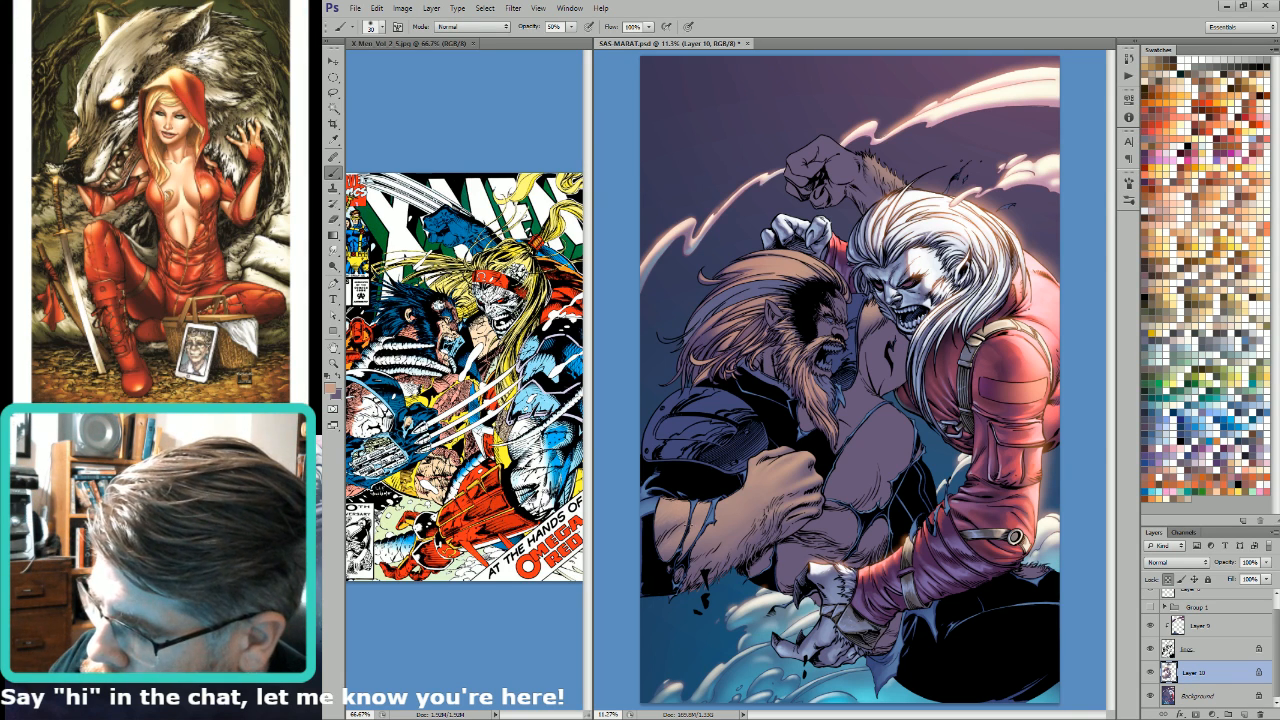
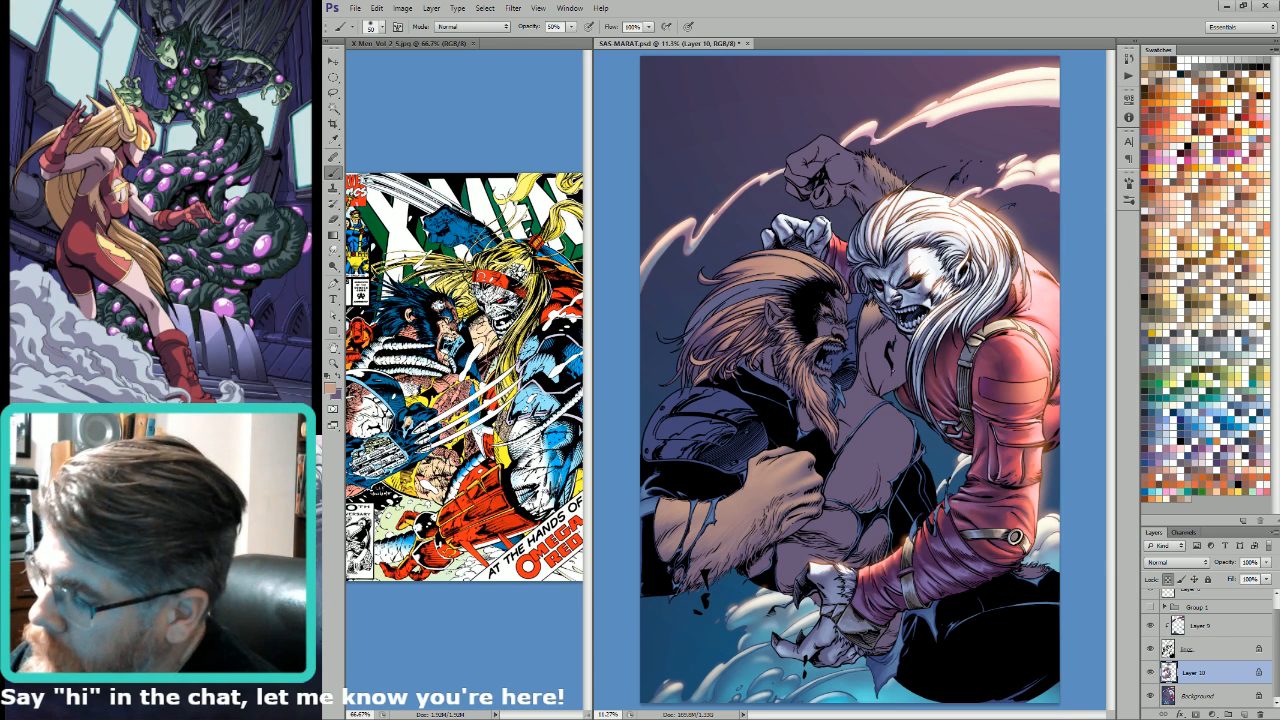
Step: Build up light tan highlights on the foreground fist and forearm with brush sizes of about 125 to 150
key("bracketright")
key("bracketright")
key("bracketright")
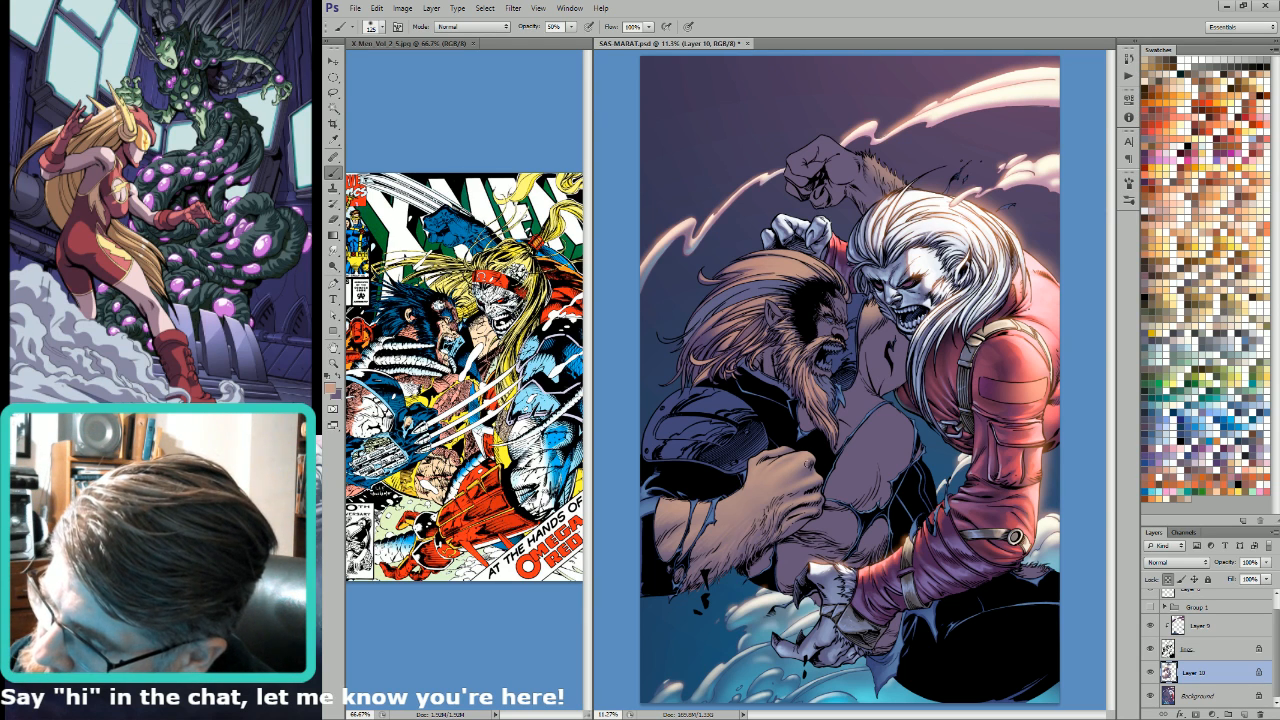
key("bracketright")
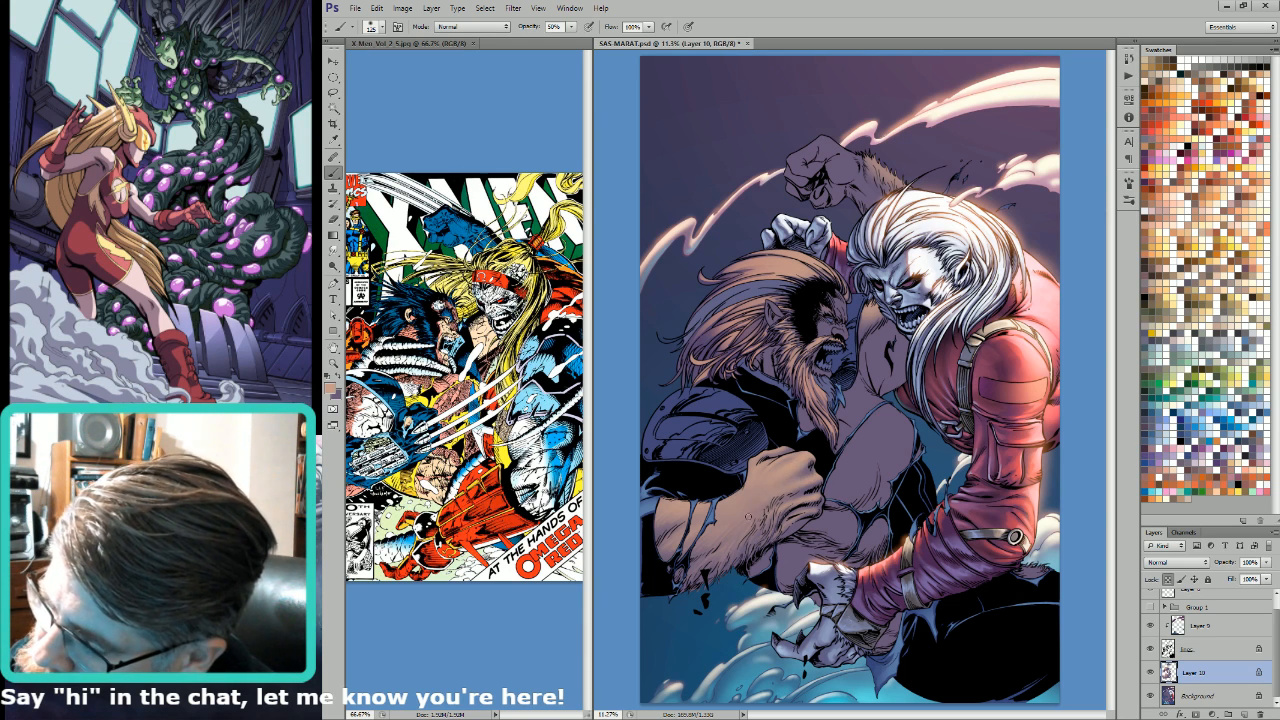
key("bracketright")
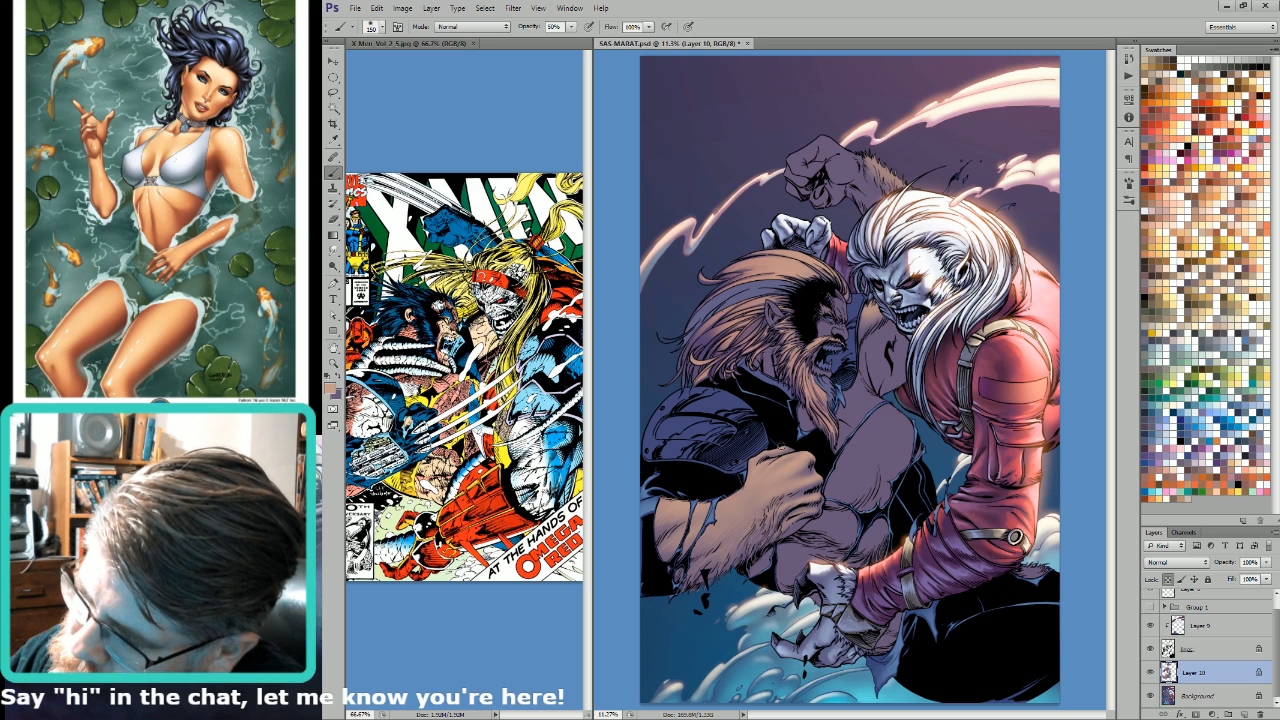
key("bracketleft")
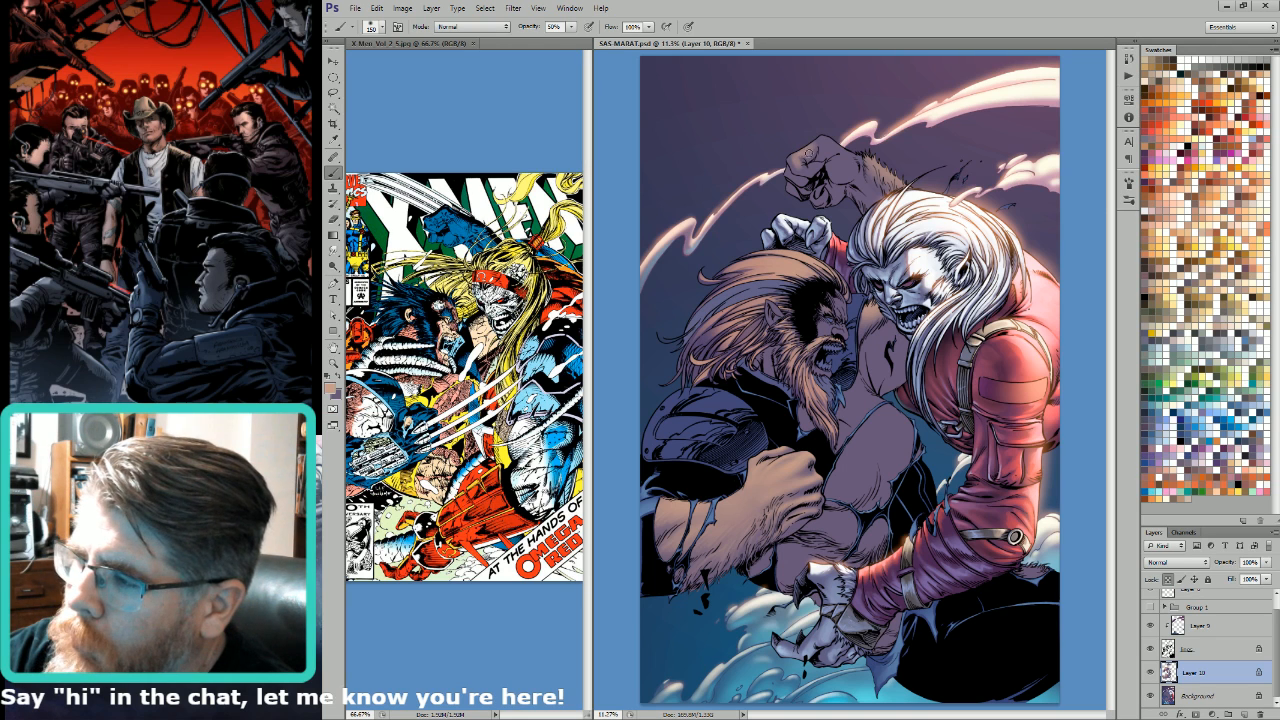
Step: Block in light tan over the raised fist and its forearm with brush sizes of 175 to 250
key("bracketright")
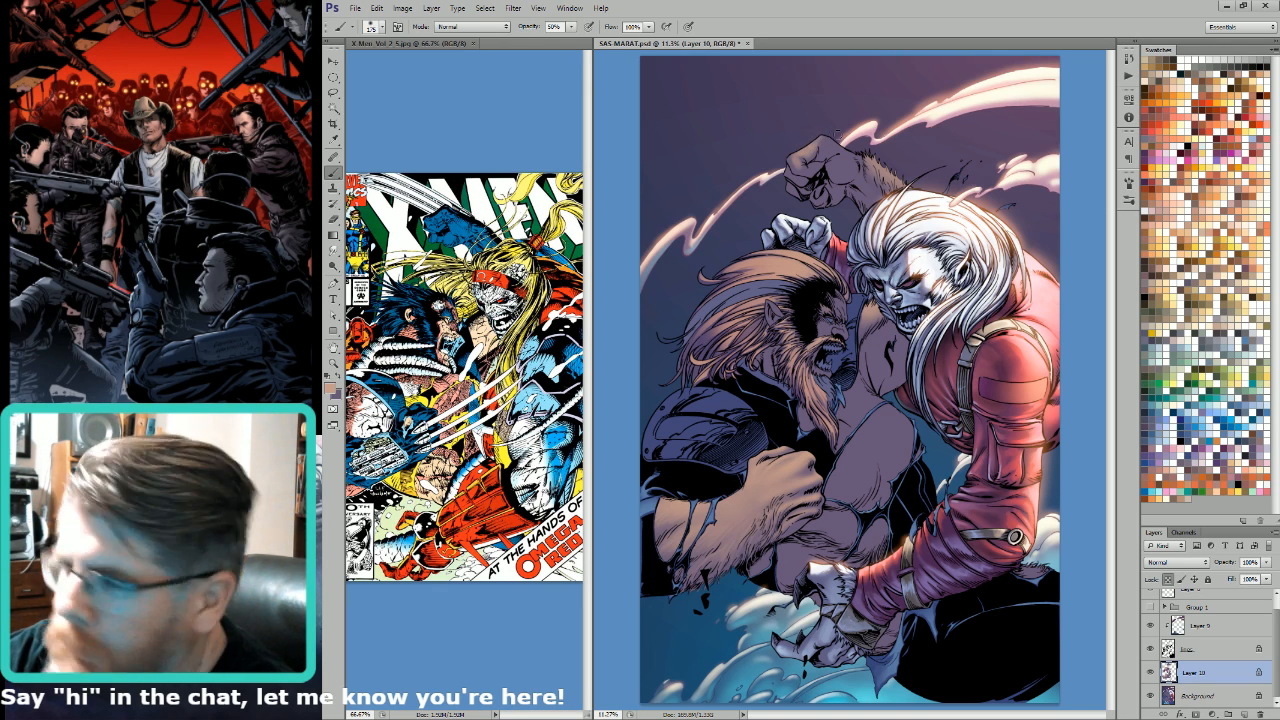
key("bracketright")
key("bracketright")
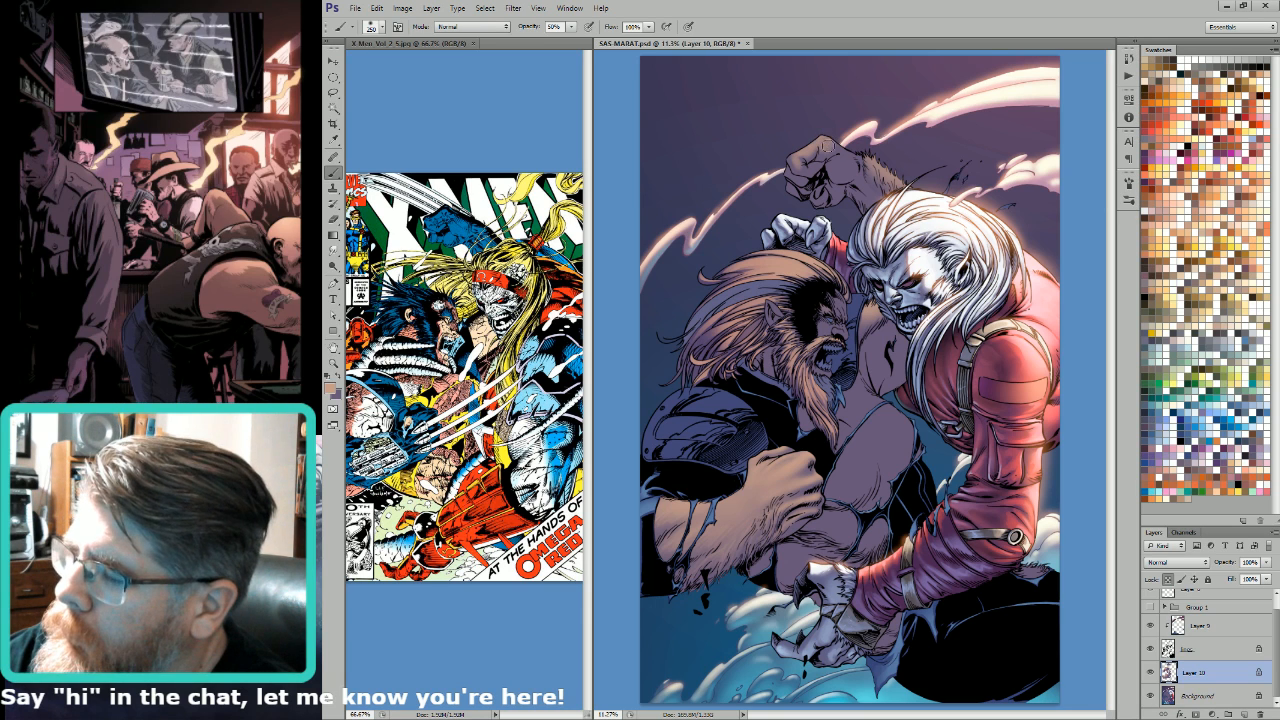
key("bracketleft")
key("bracketleft")
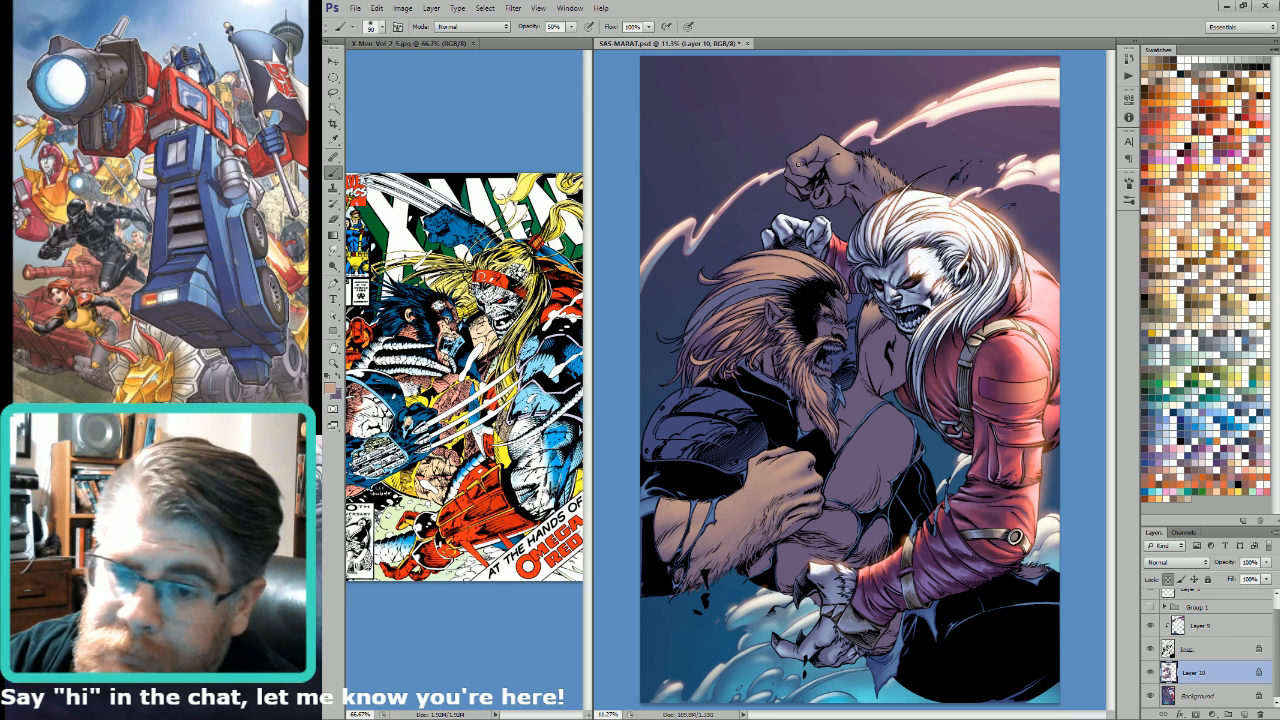
Step: Define the fingers and knuckles of the raised fist in light tan with brush sizes between about 80 and 125
key("[")
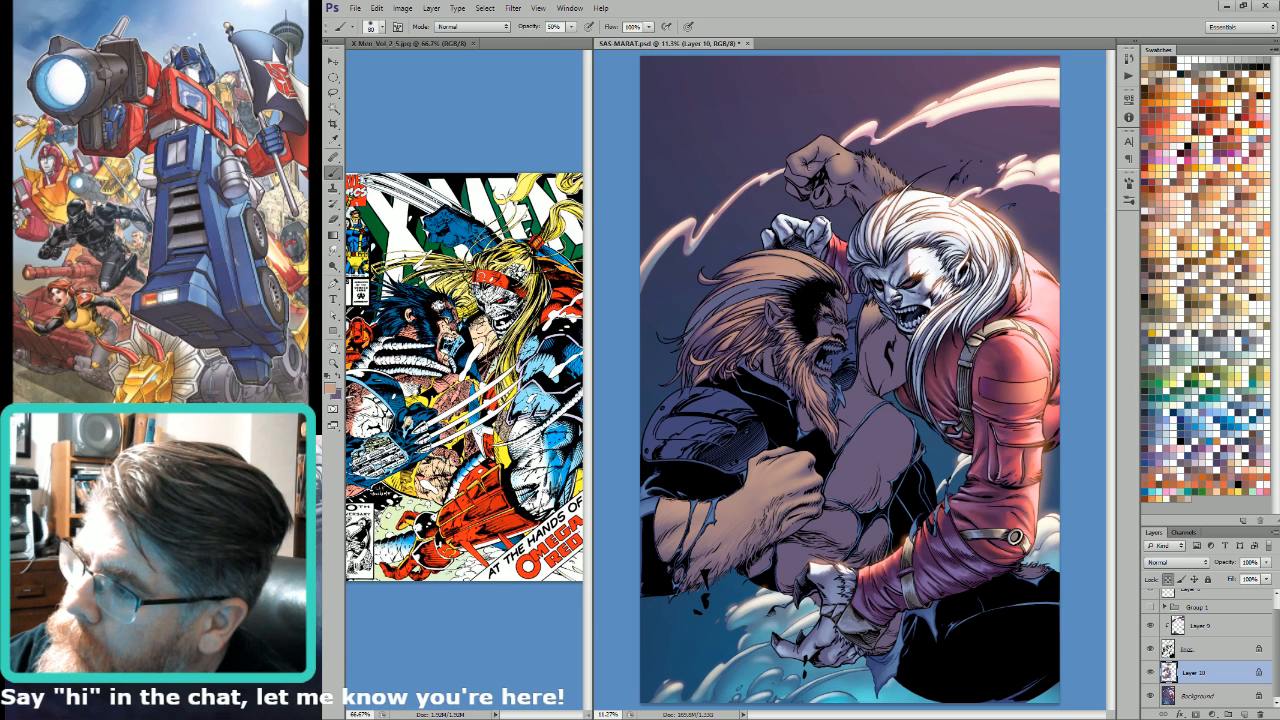
key("bracketright")
key("bracketright")
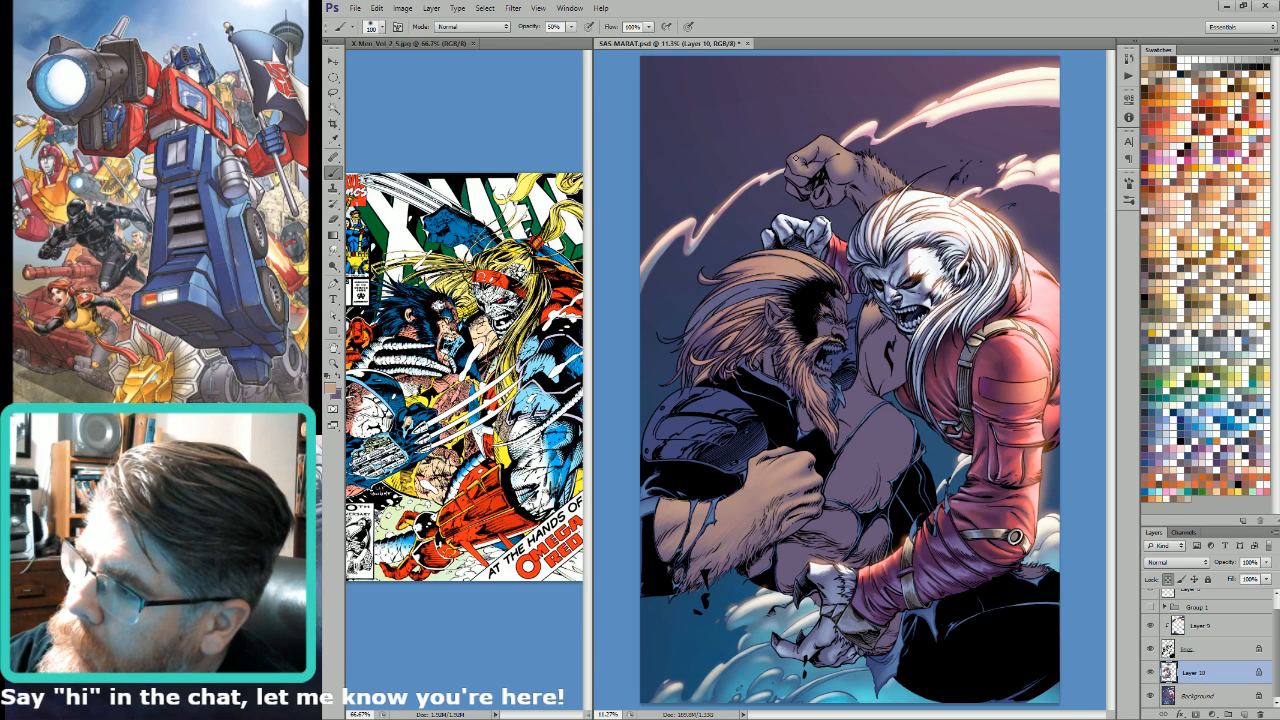
key("bracketleft")
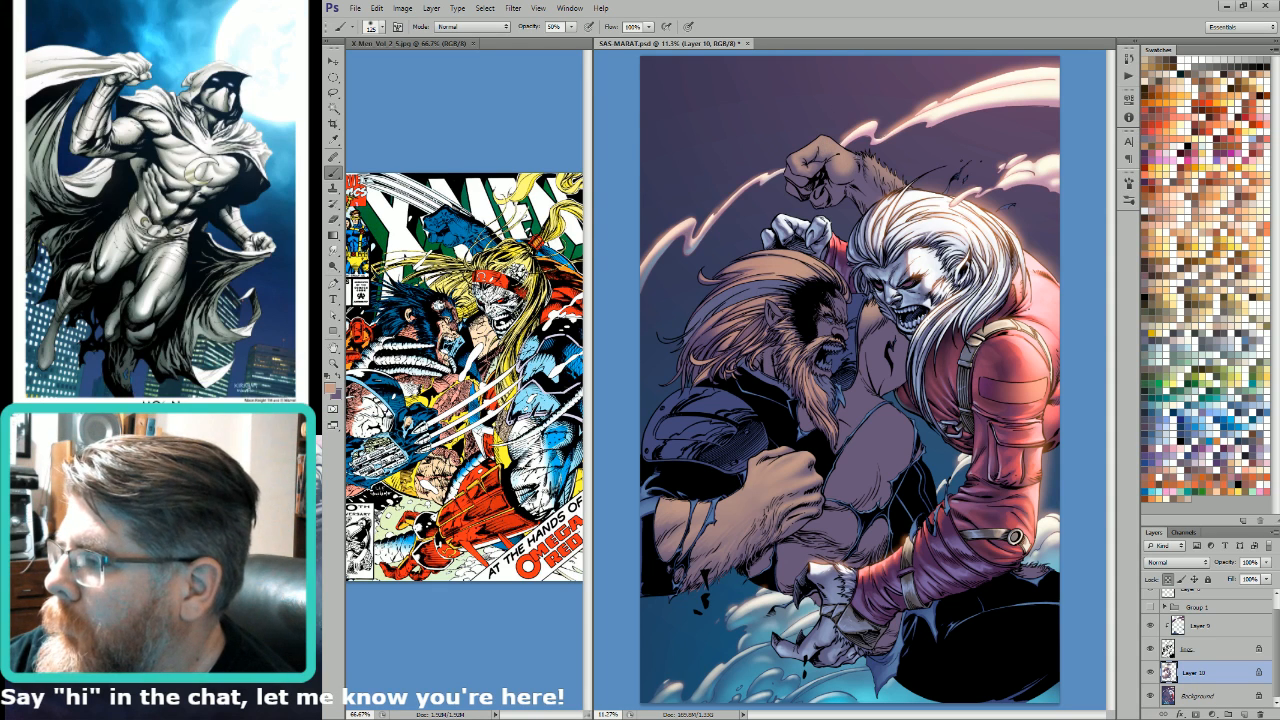
key("bracketleft")
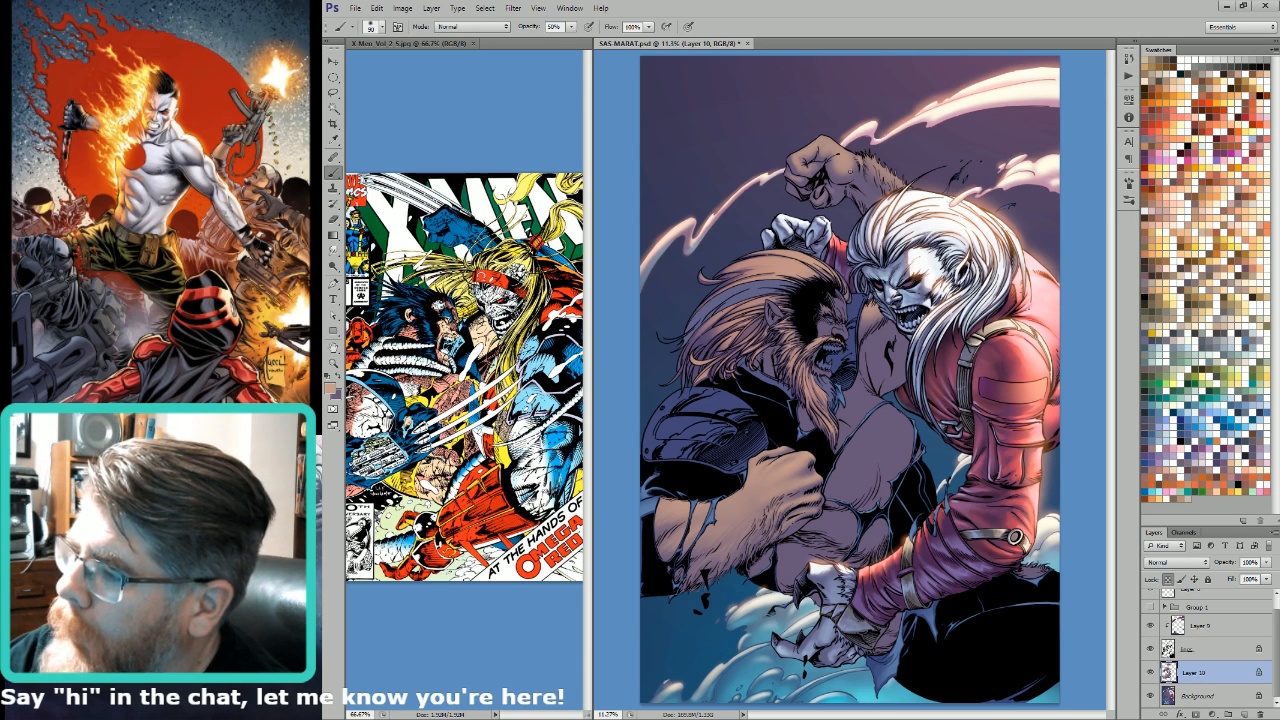
Step: Refine the light tan highlights on the raised fist and arm, varying the brush size between 50 and 150
key("bracketright")
key("bracketright")
key("bracketright")
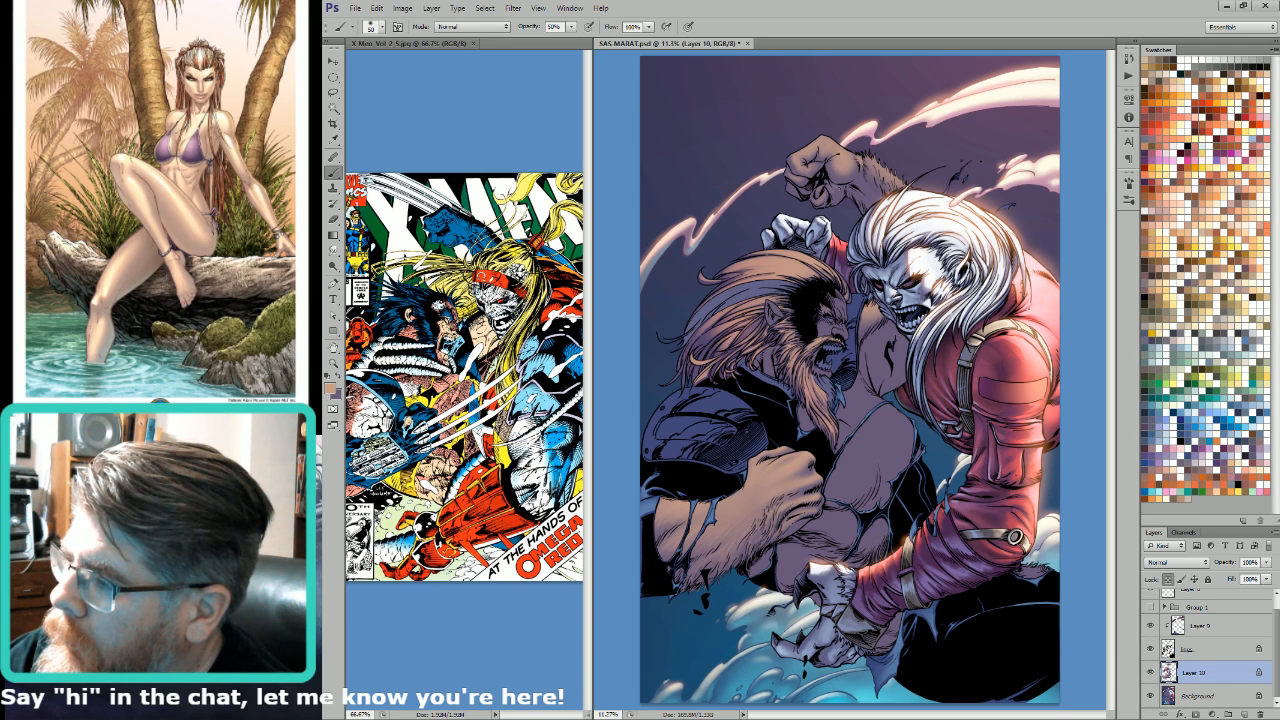
key("bracketright")
key("bracketright")
key("bracketright")
key("bracketright")
key("bracketright")
key("bracketright")
key("bracketright")
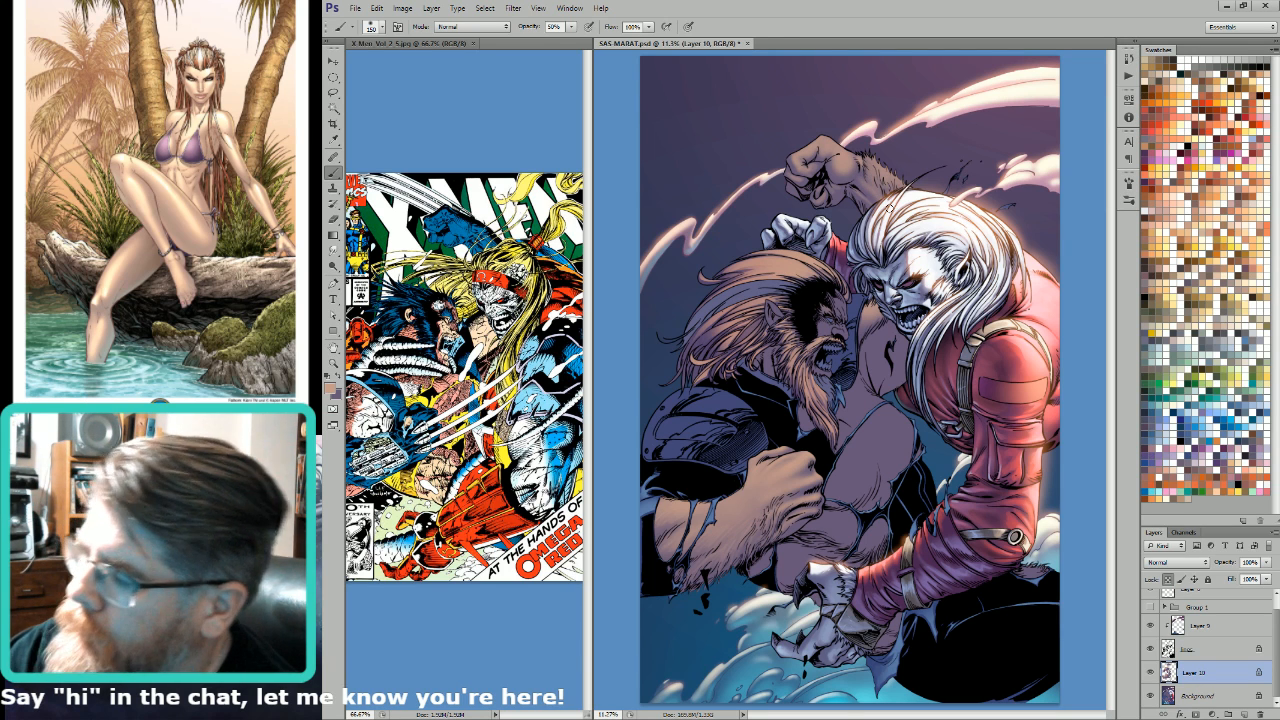
key("bracketleft")
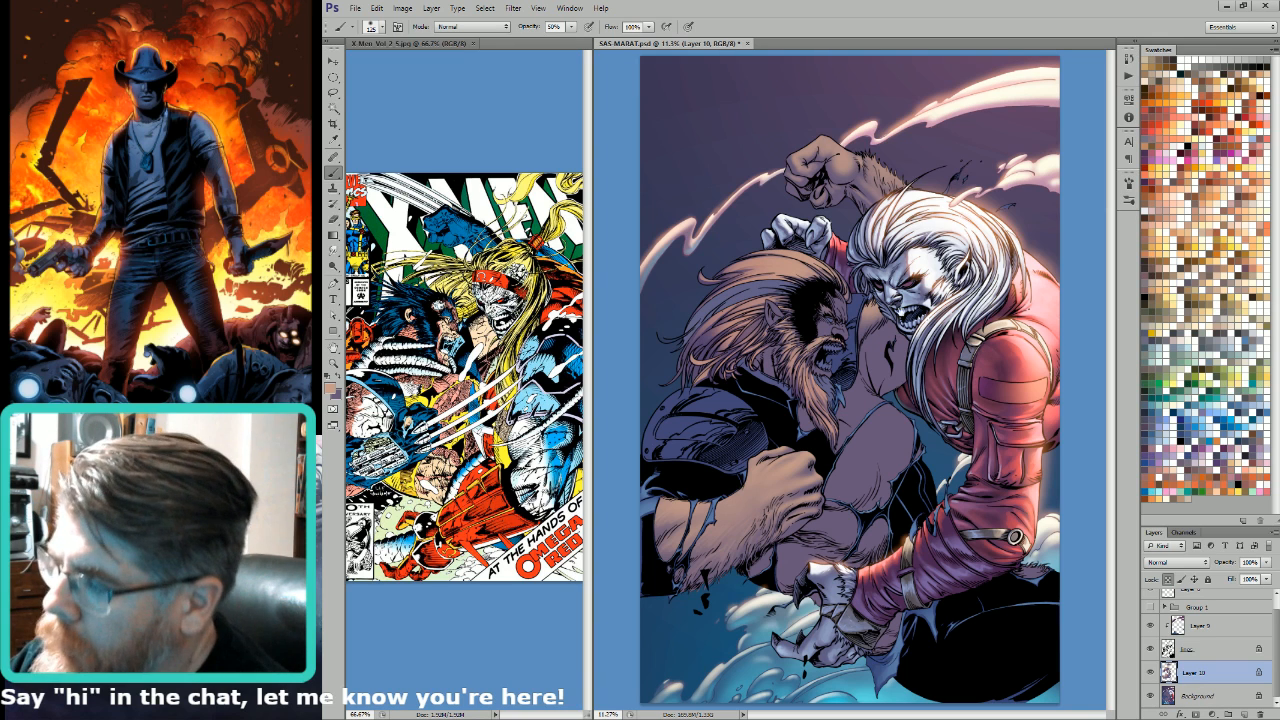
Step: Brush light tan onto the bare skin between the two heads with sizes up to 250, adding detail with a much smaller brush
key("bracketright")
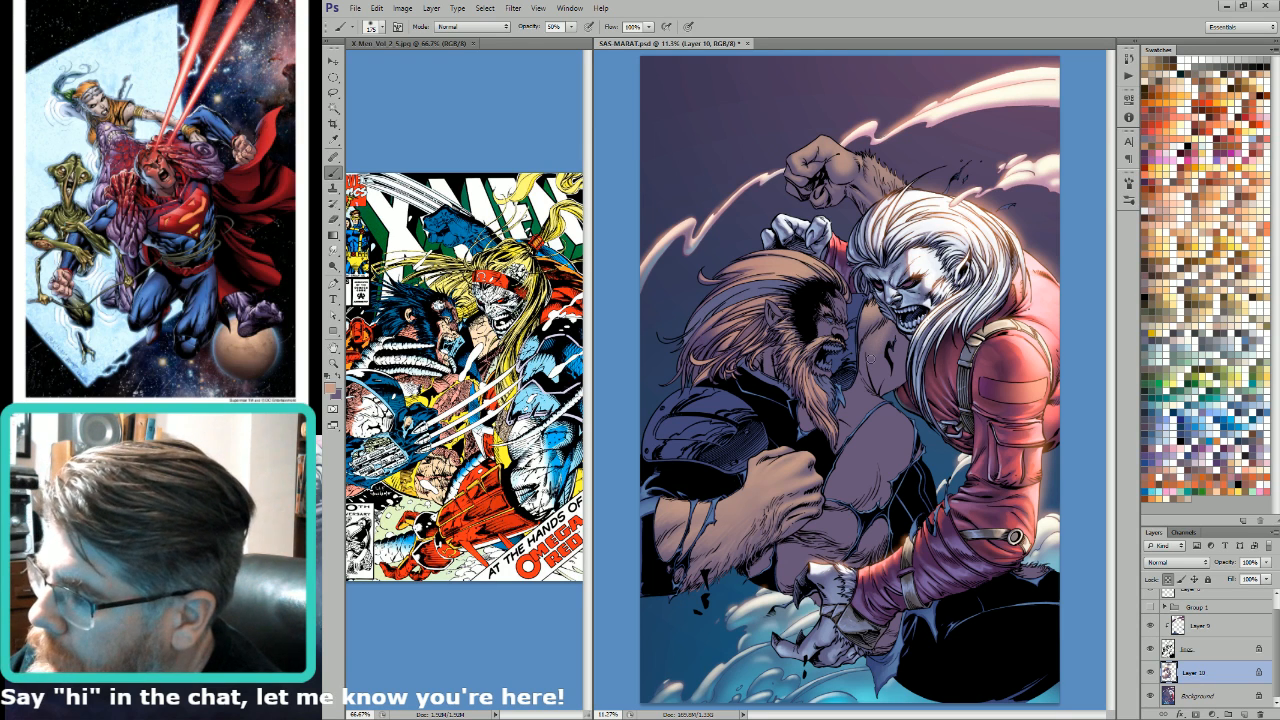
key("bracketright")
key("bracketright")
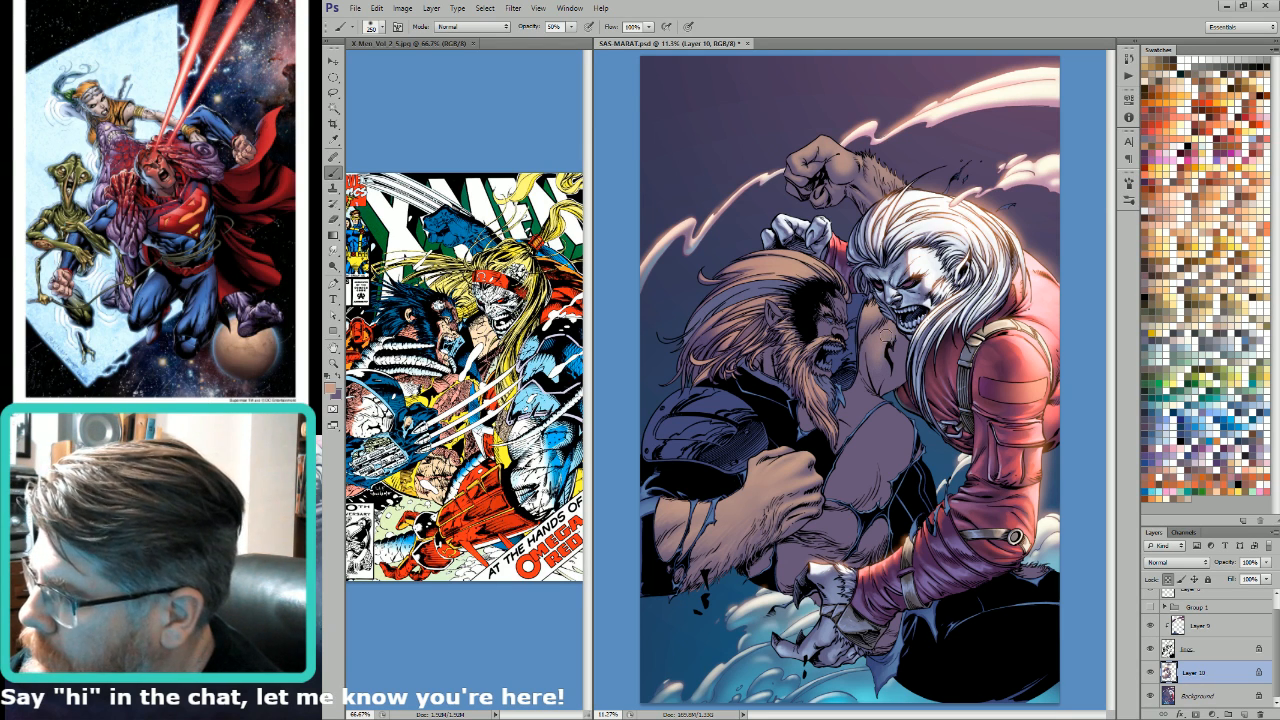
key("bracketleft")
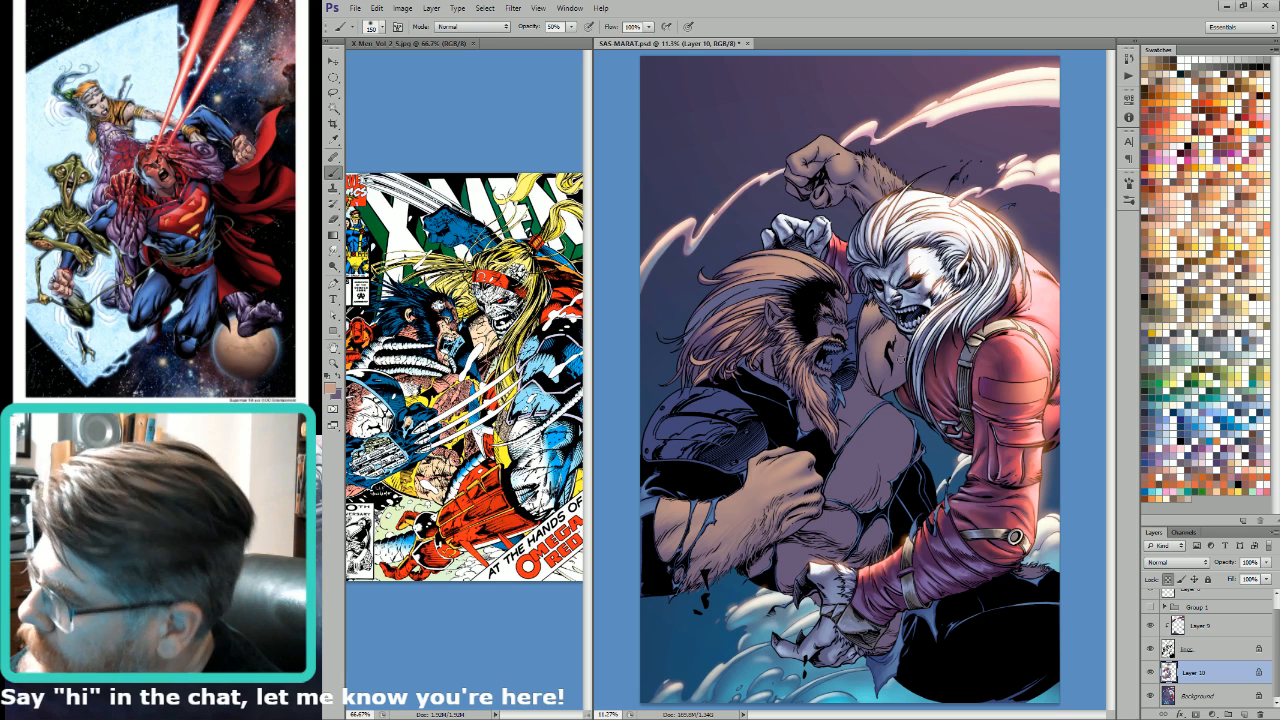
key("bracketleft")
key("bracketleft")
key("bracketleft")
key("bracketleft")
key("bracketleft")
key("bracketleft")
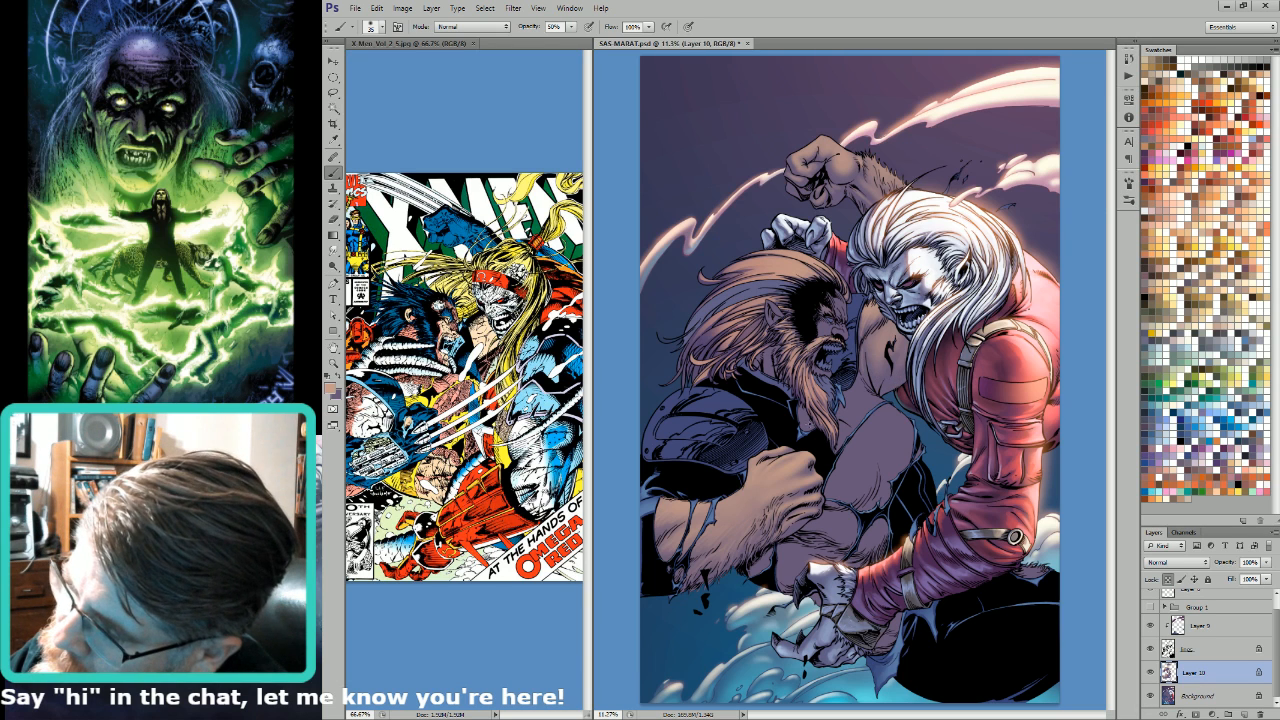
key("bracketright")
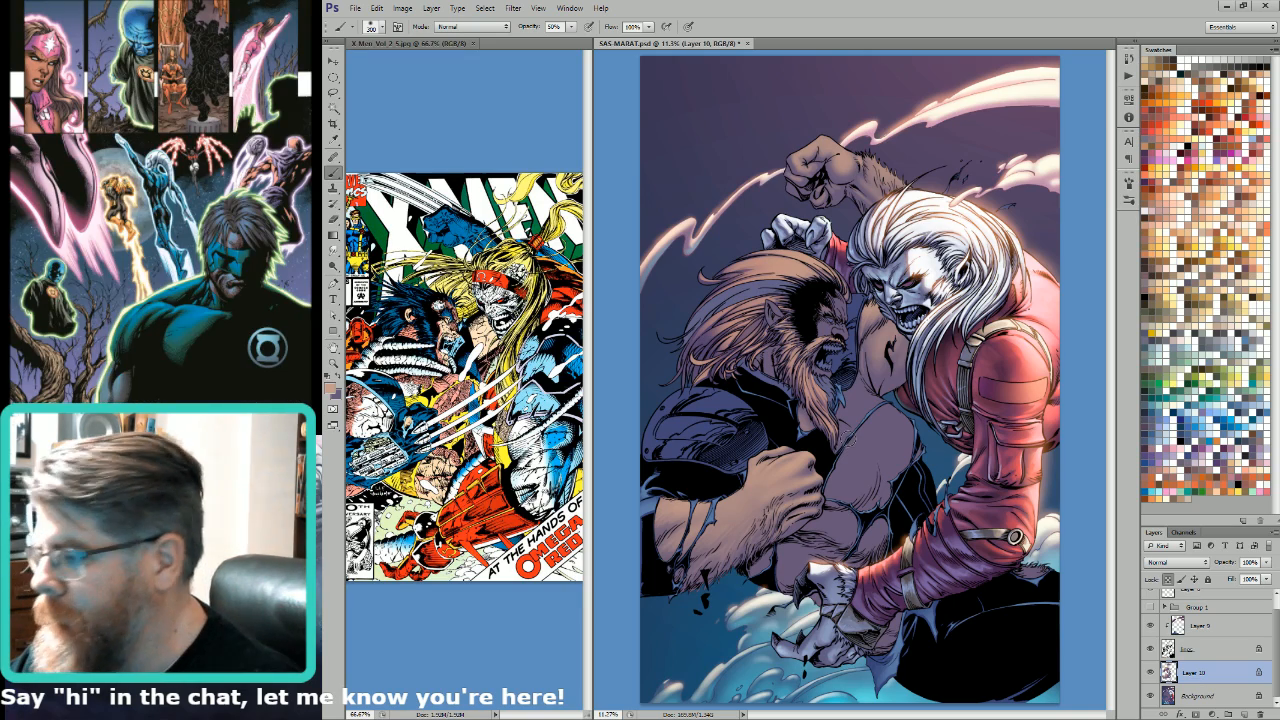
Step: Select the bearded man's skin from the alpha channel with the Magic Wand, subtract the foreground arm area, and hide the selection edges for painting
key("ctrl+6")
key("w")
left_click(862, 447)
key("ctrl+2")
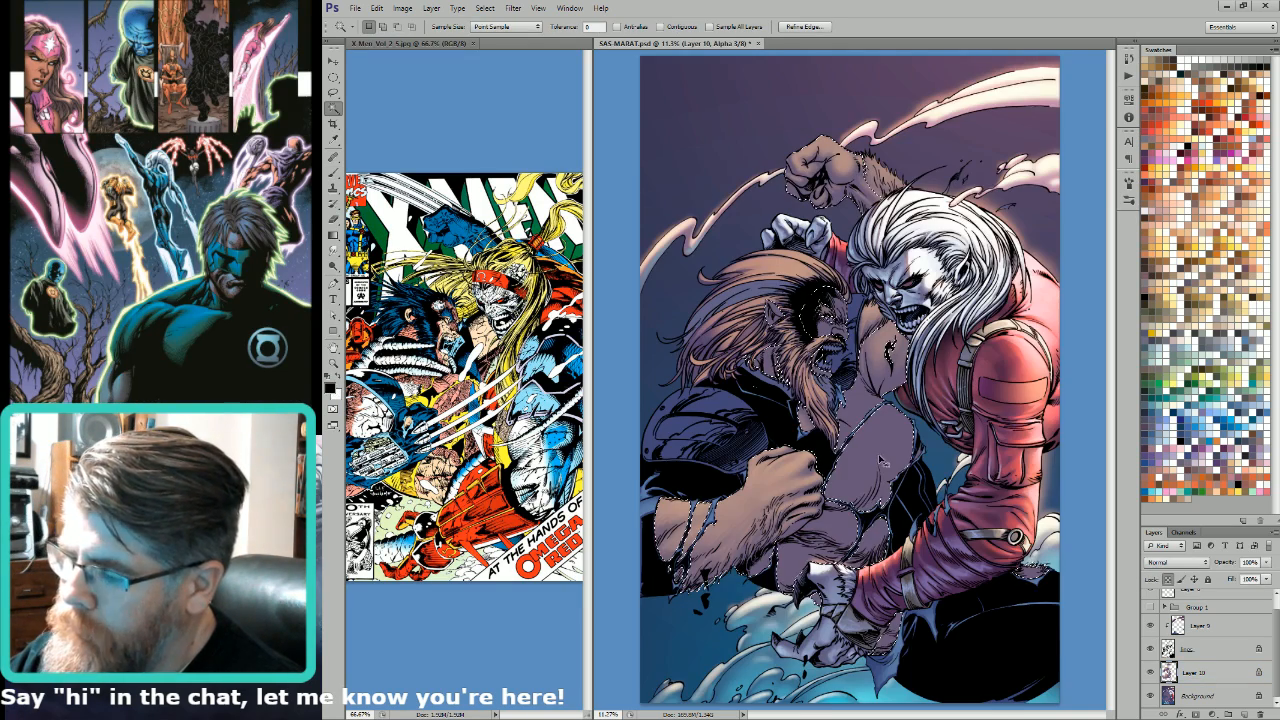
key("l")
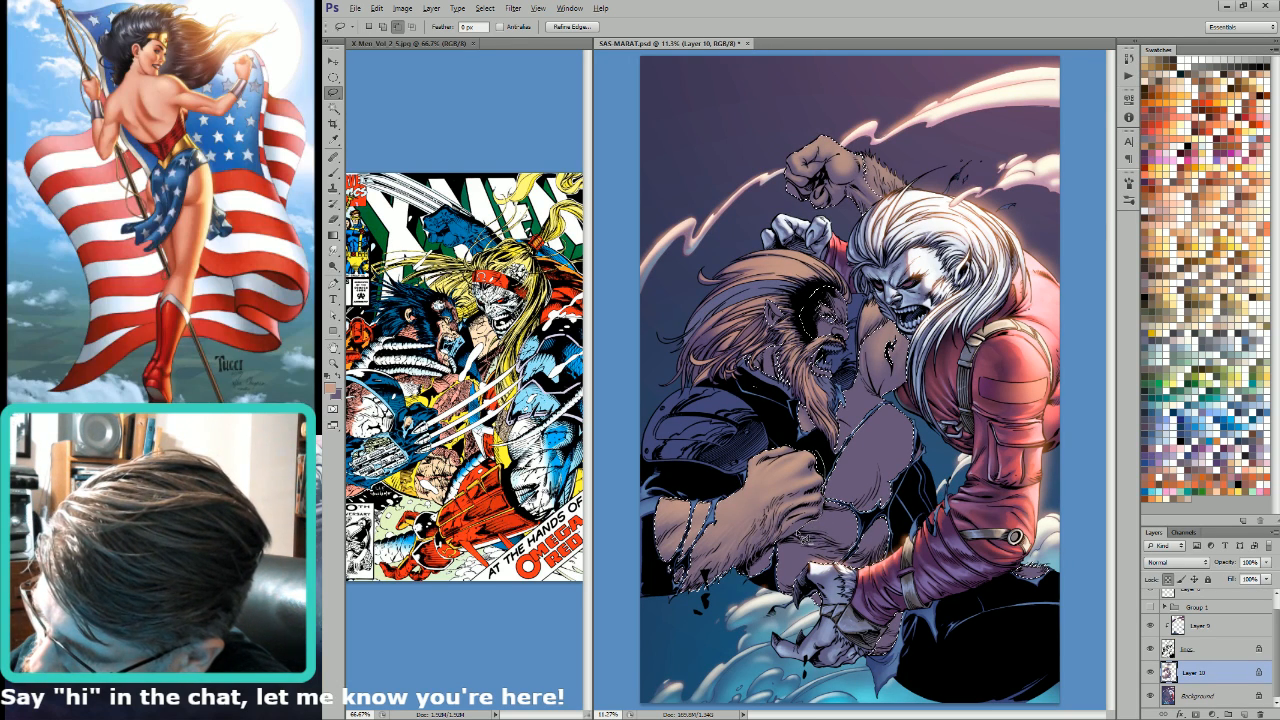
mouse_move(792, 546)
left_mouse_down()
mouse_move(763, 565)
mouse_move(632, 518)
mouse_move(732, 376)
left_mouse_up()
key("ctrl+h")
key("b")
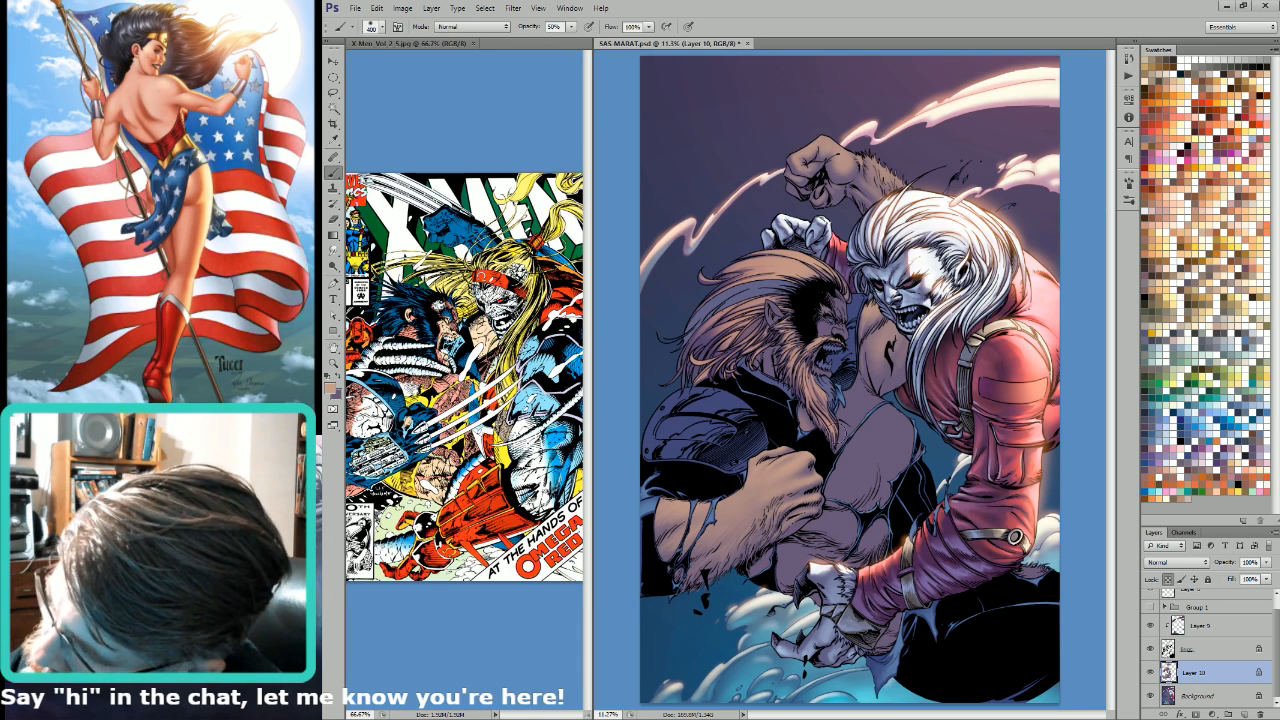
Step: Block in soft light tan over the bearded man's chest with brush sizes from 150 up to 600
key("bracketleft")
key("bracketleft")
key("bracketleft")
key("bracketleft")
key("bracketleft")
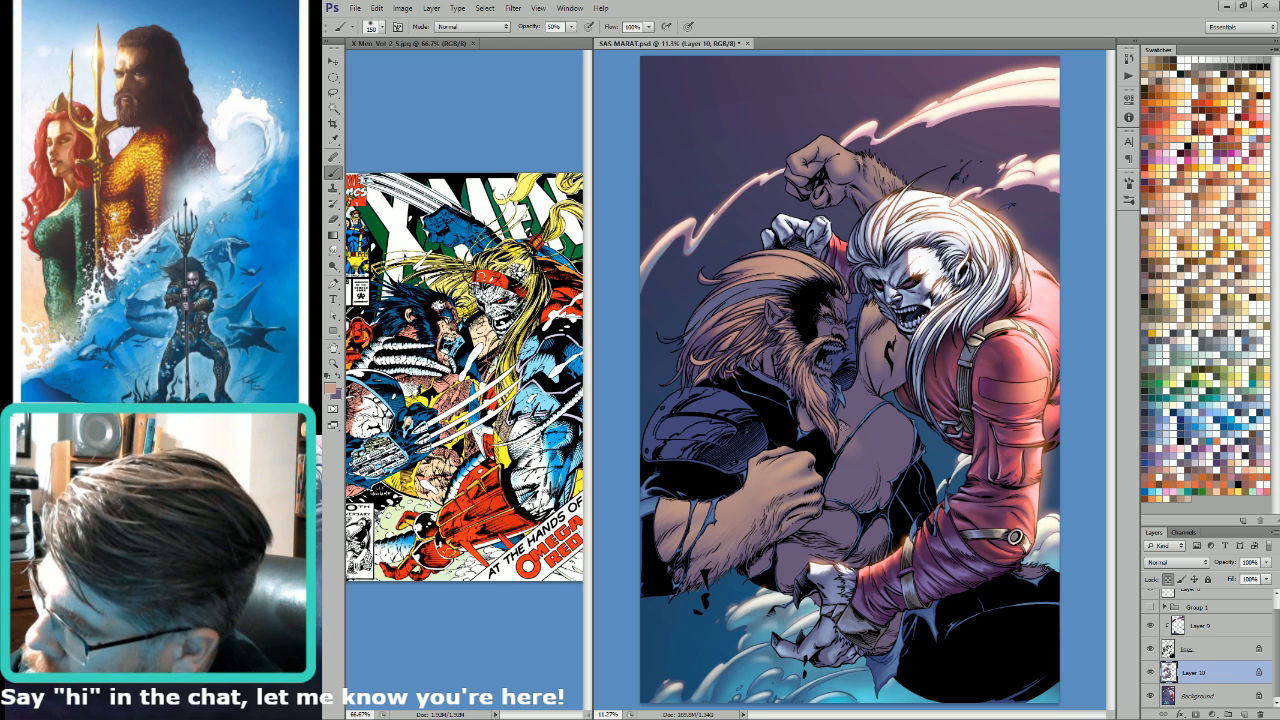
key("bracketright")
key("bracketright")
key("bracketright")
key("bracketright")
key("bracketright")
key("bracketright")
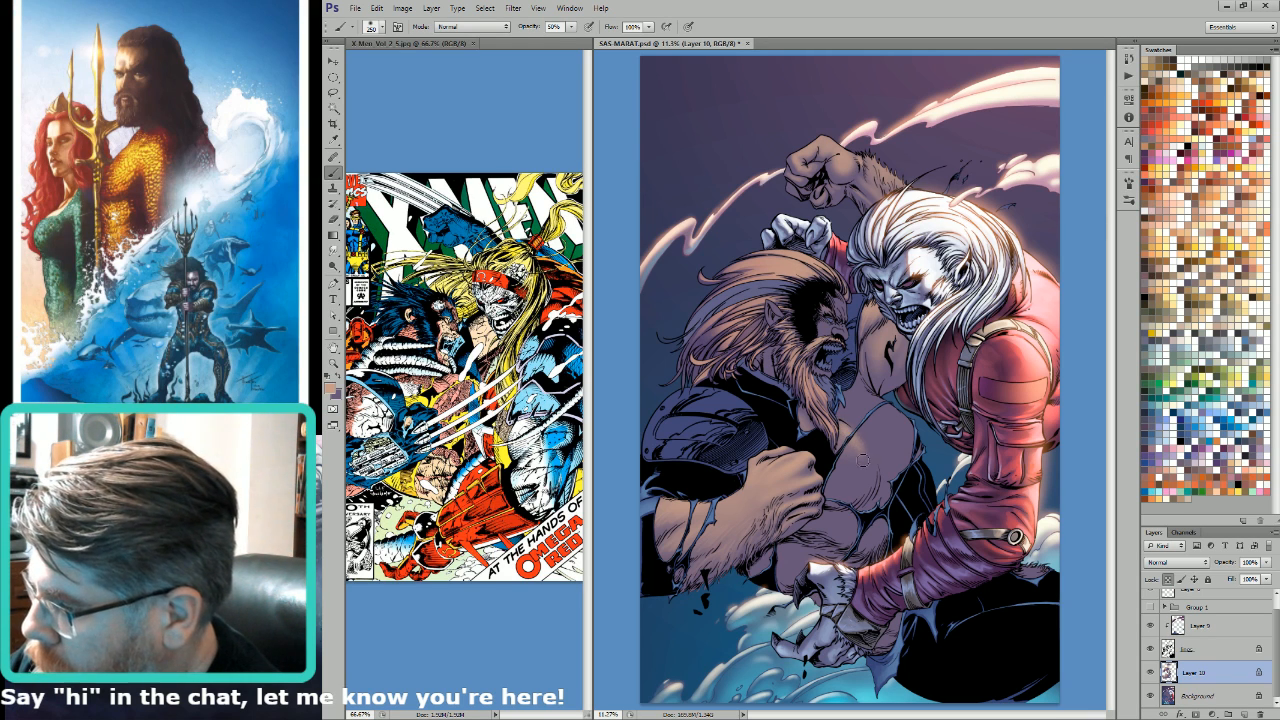
key("bracketright")
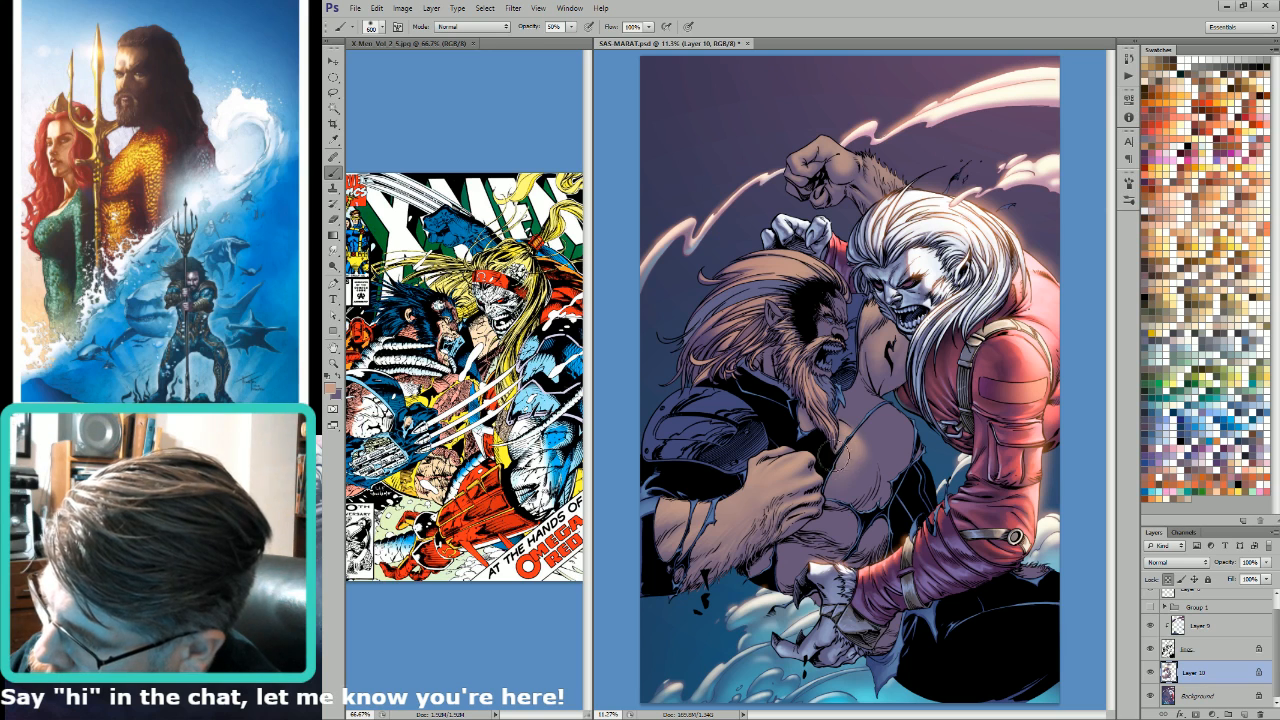
Step: Blend light tan across the upper chest and its edge near the beard with brush sizes of 250 to 400
key("bracketleft")
key("bracketleft")
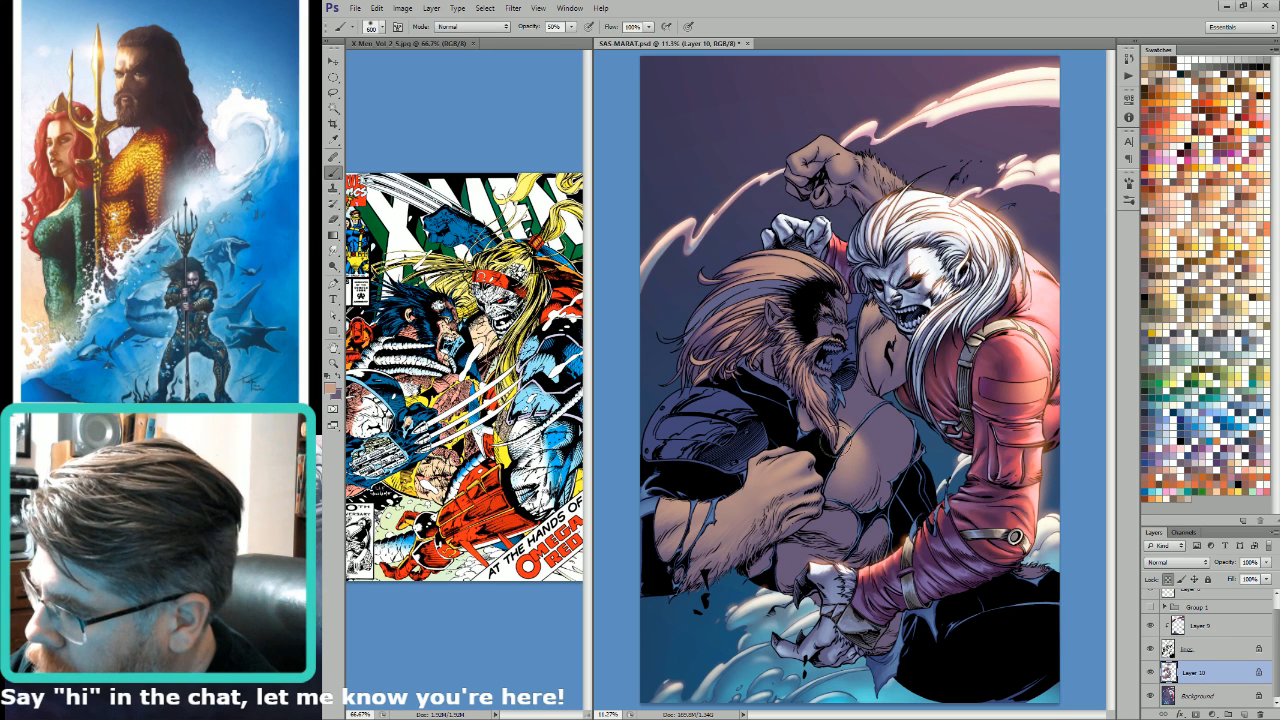
key("bracketleft")
key("bracketleft")
key("bracketleft")
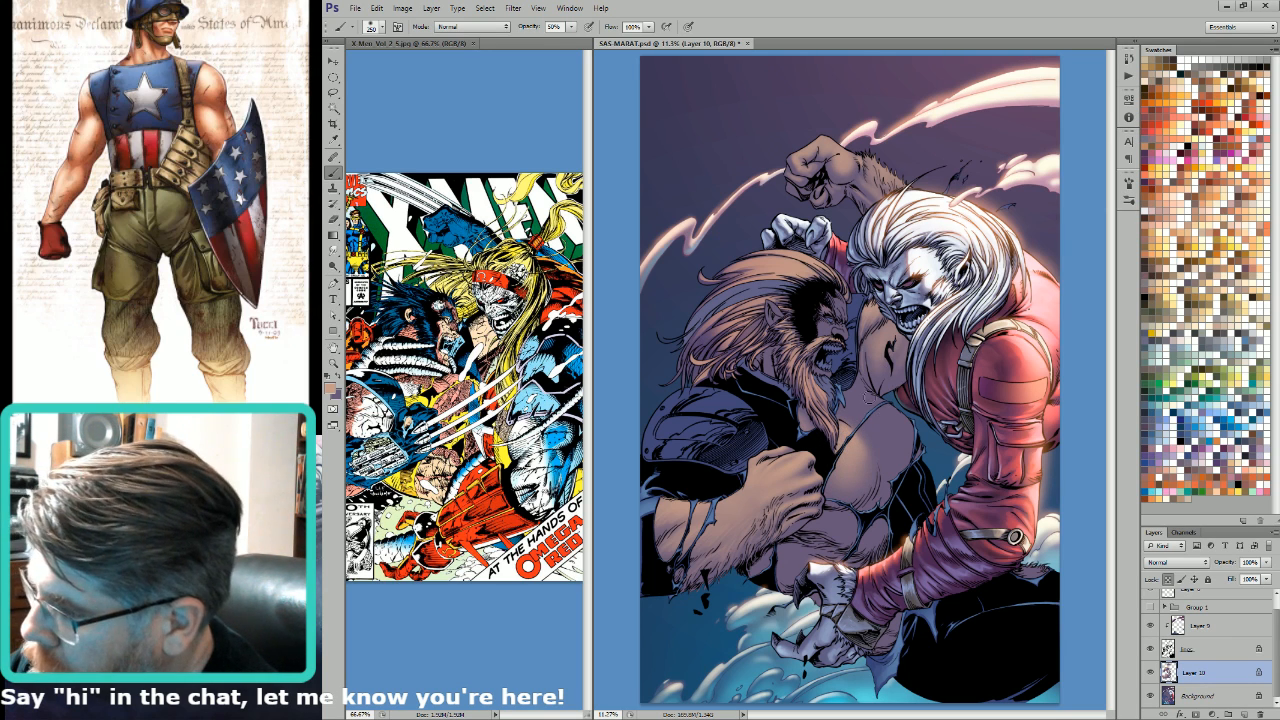
key("bracketleft")
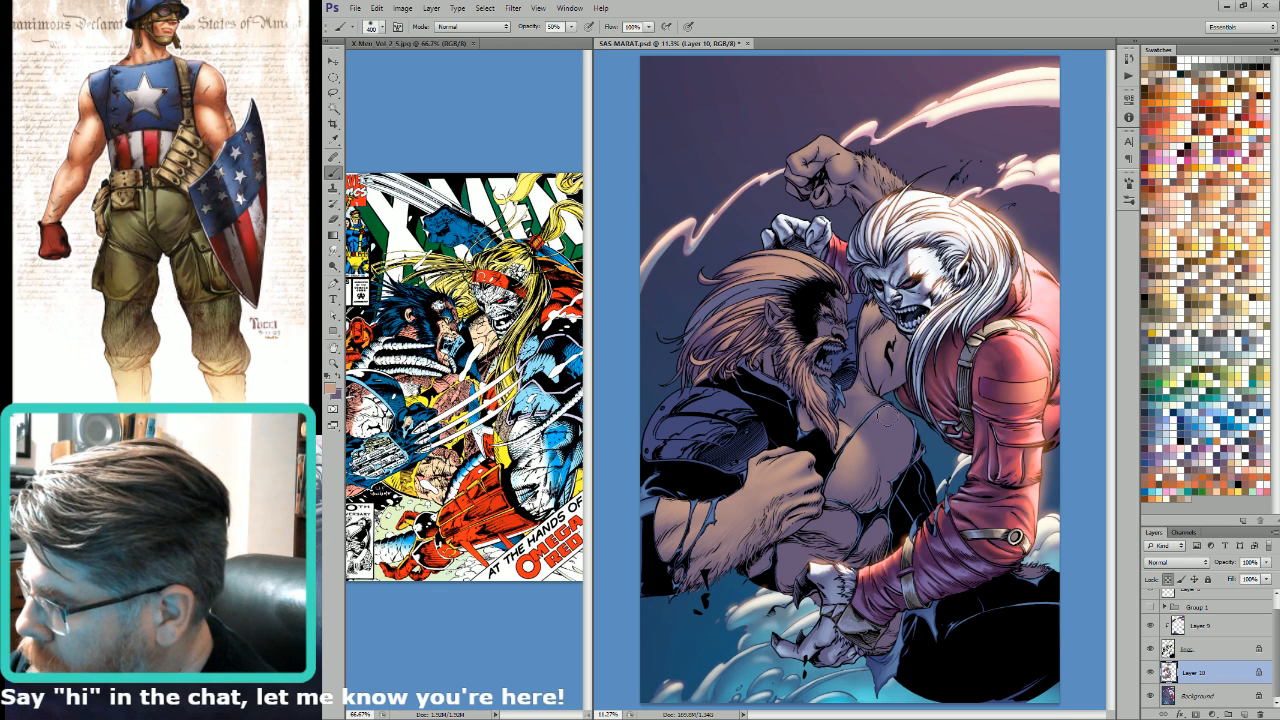
left_click_drag(860, 415, 887, 424)
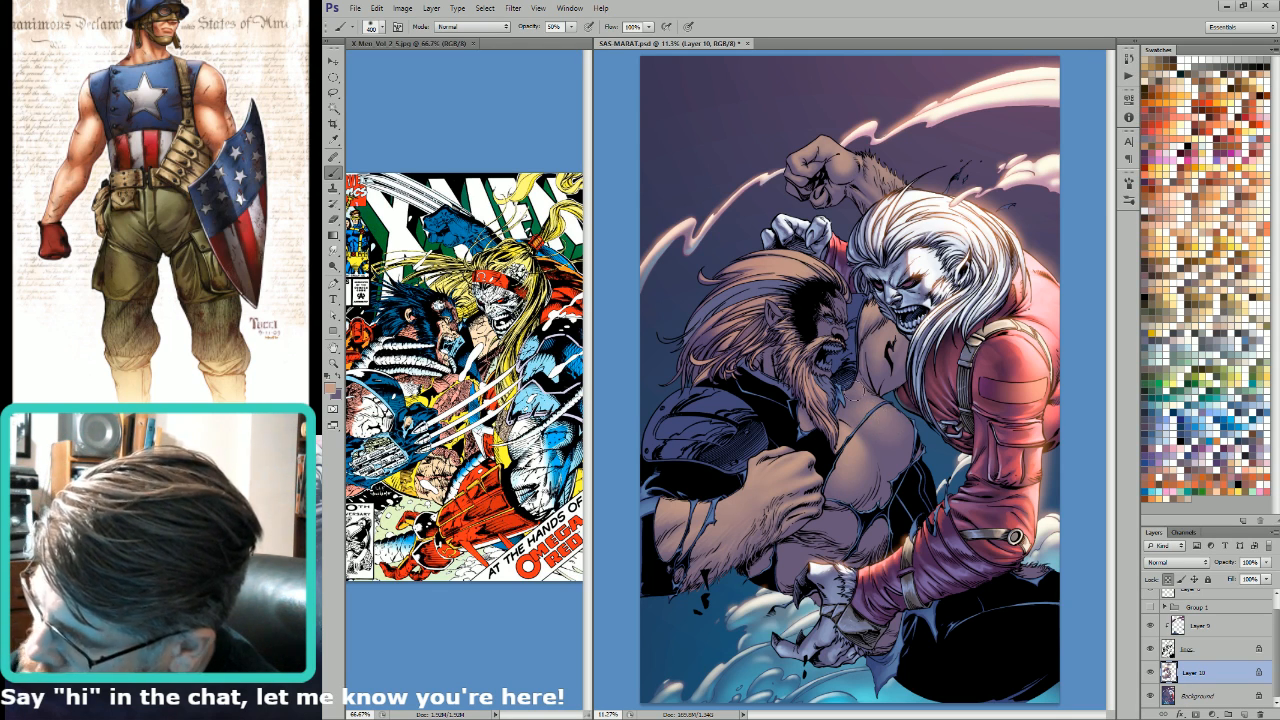
Step: Paint finer light tan highlights on the chest muscles with brush sizes between 50 and 100
key("bracketright")
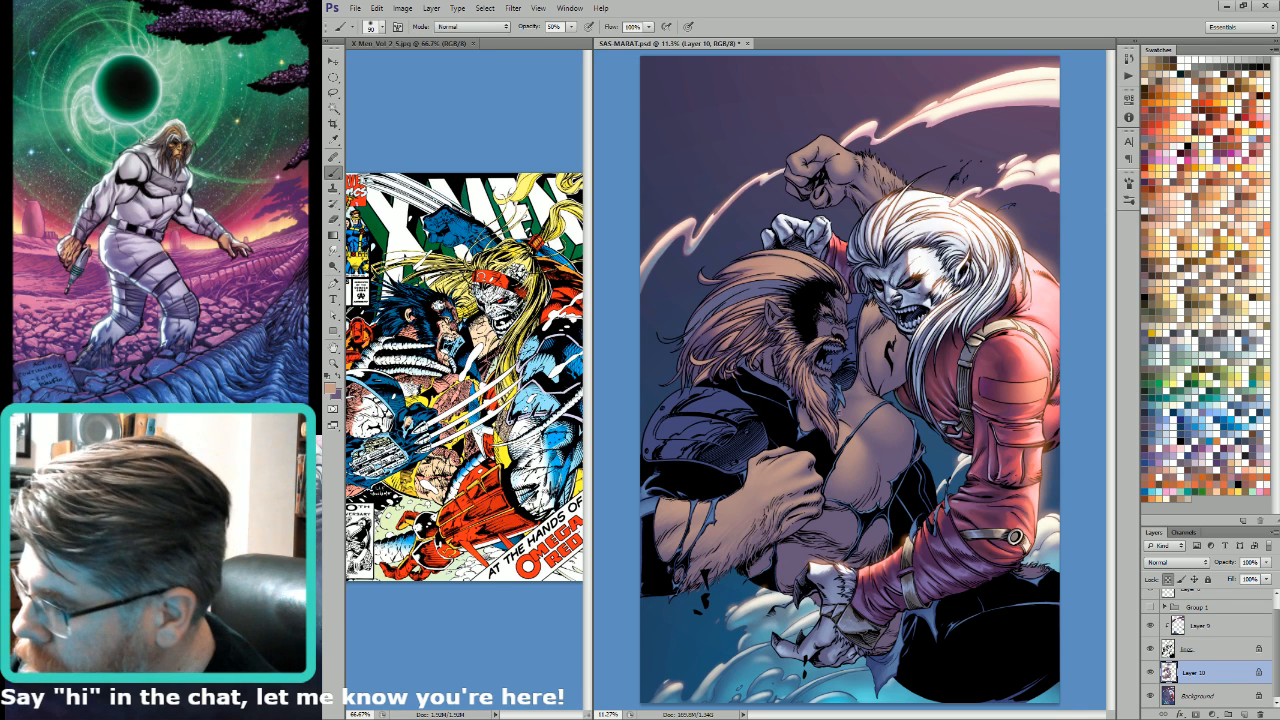
key("bracketright")
key("bracketright")
key("bracketright")
key("bracketright")
key("bracketright")
key("bracketright")
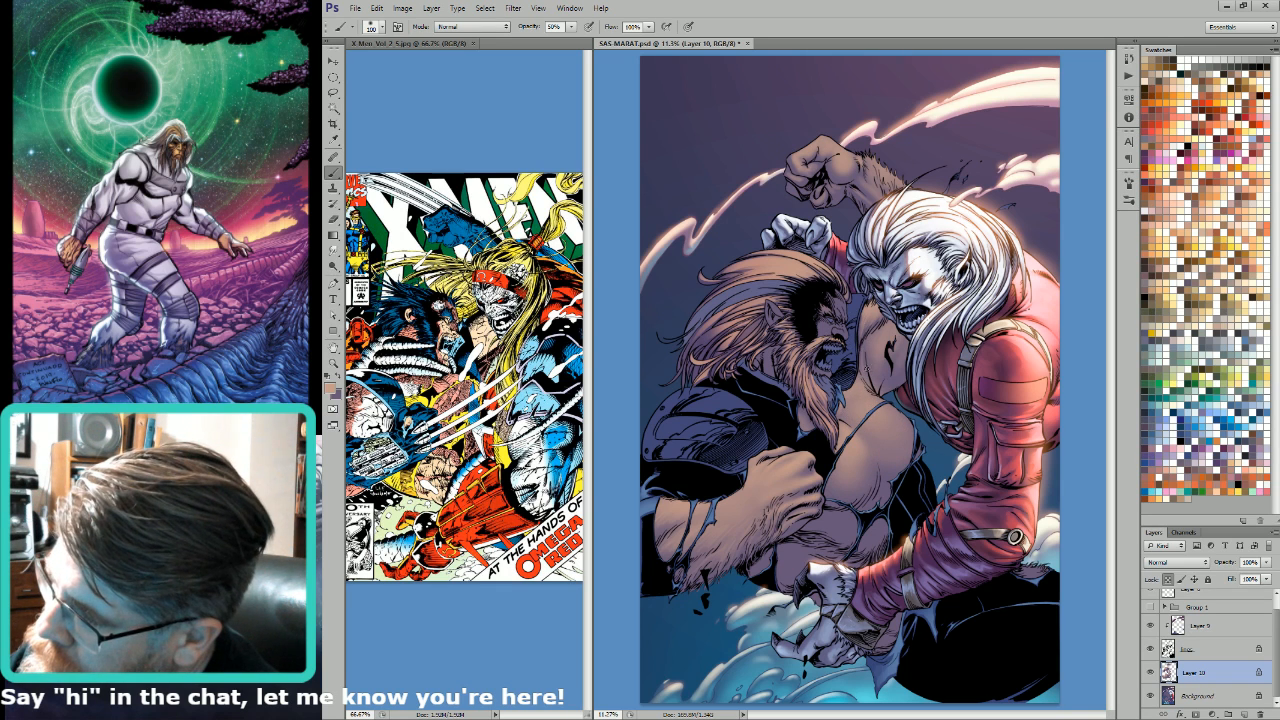
key("bracketleft")
key("bracketleft")
key("bracketleft")
key("bracketleft")
key("bracketleft")
key("bracketleft")
key("bracketleft")
key("bracketleft")
key("bracketleft")
key("bracketleft")
key("bracketleft")
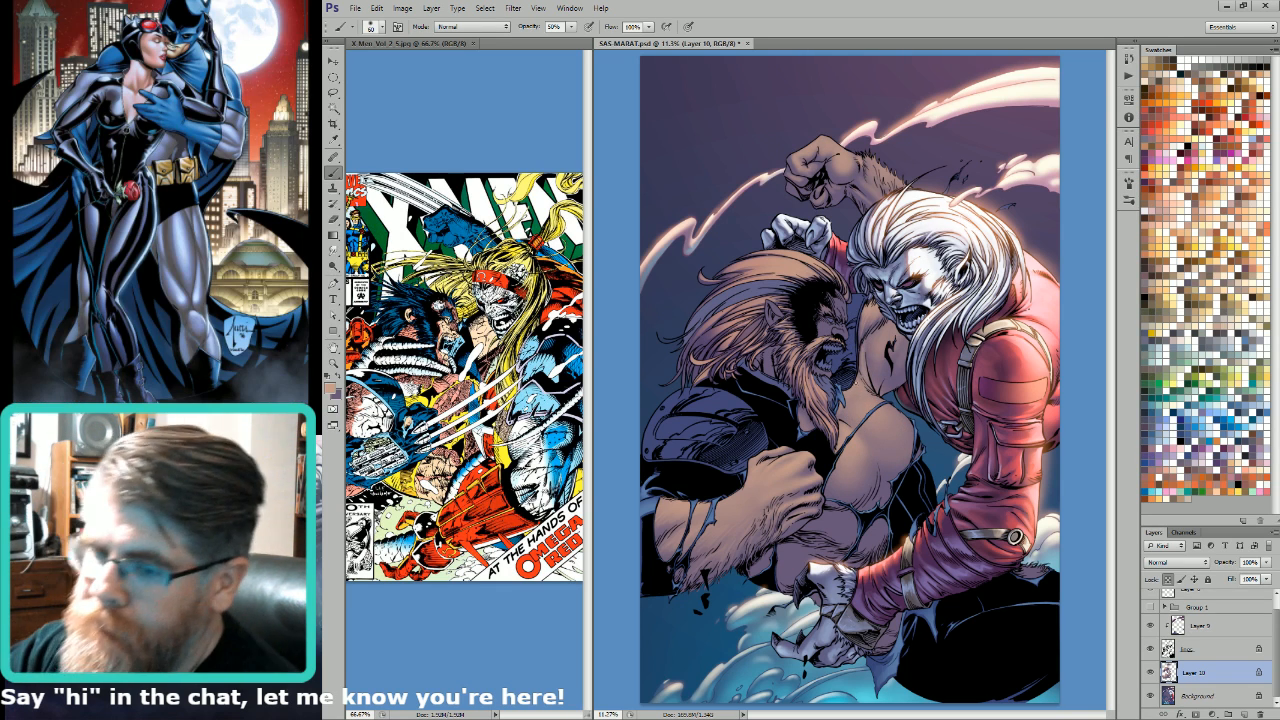
Step: Switch to the purple shadow colour and add a small shading dab on the chest with a size 125 brush
key("x")
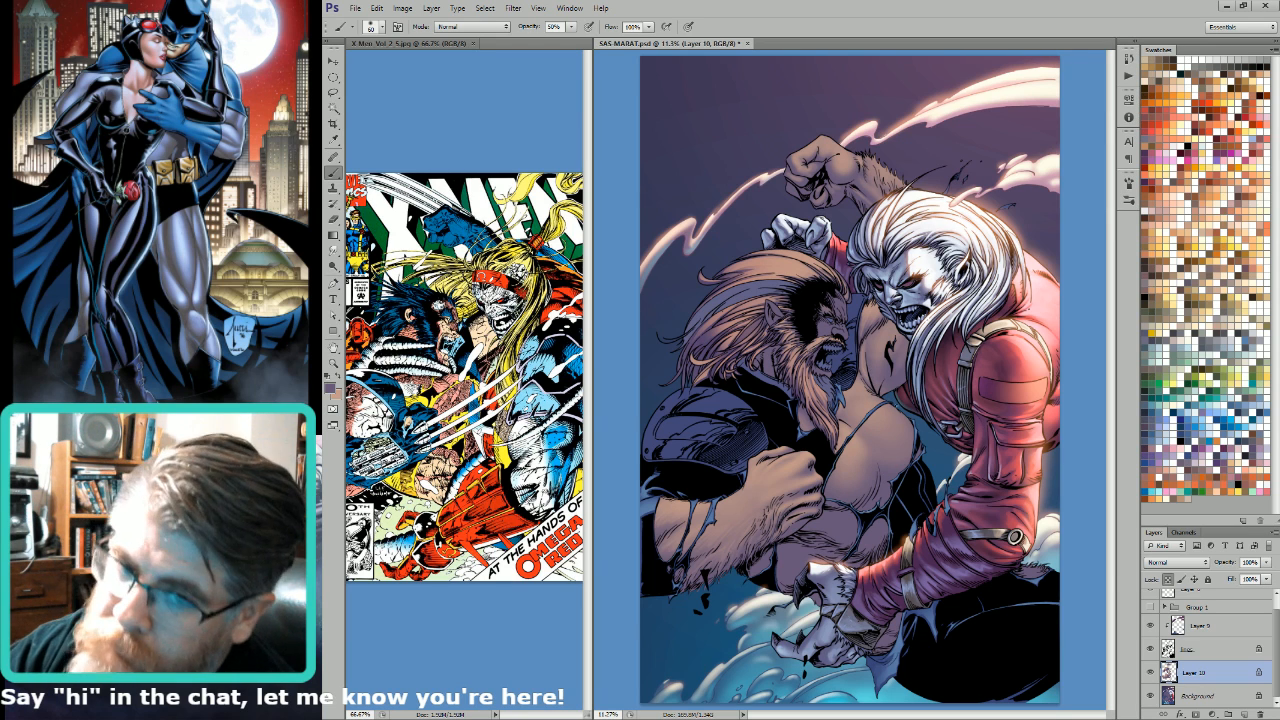
key("bracketright")
key("bracketright")
key("bracketright")
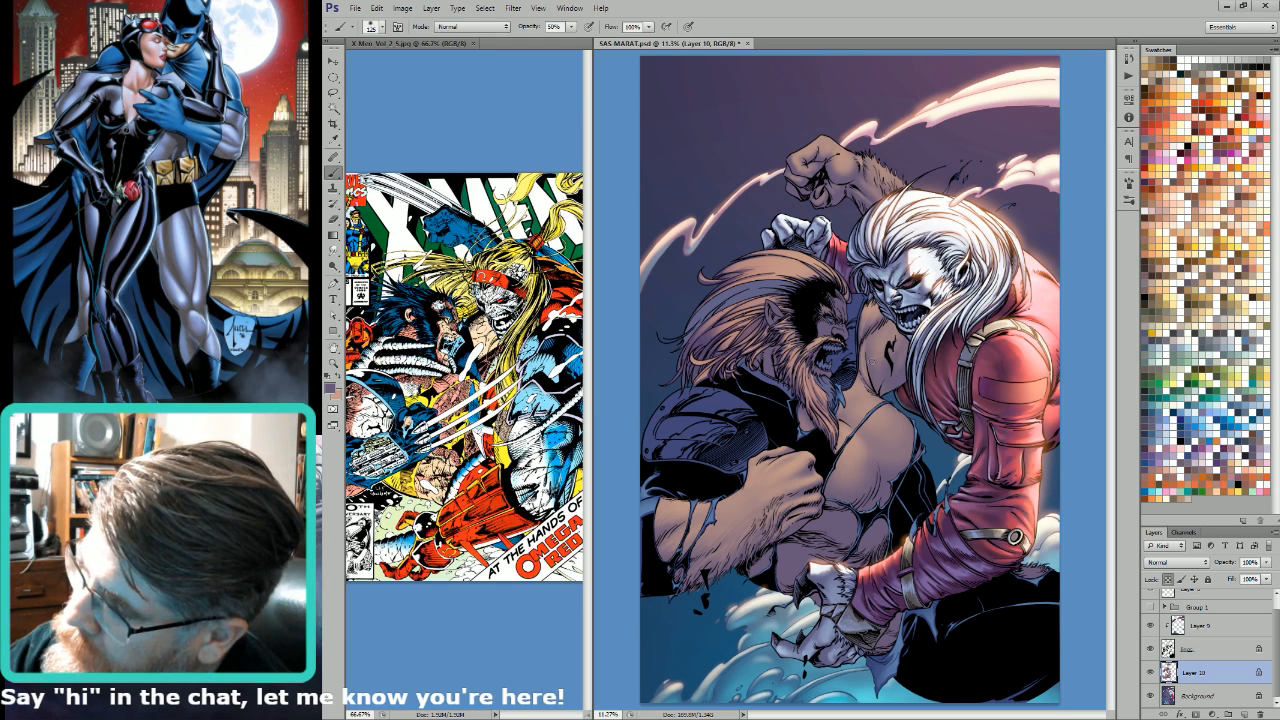
left_click(867, 441, "alt")
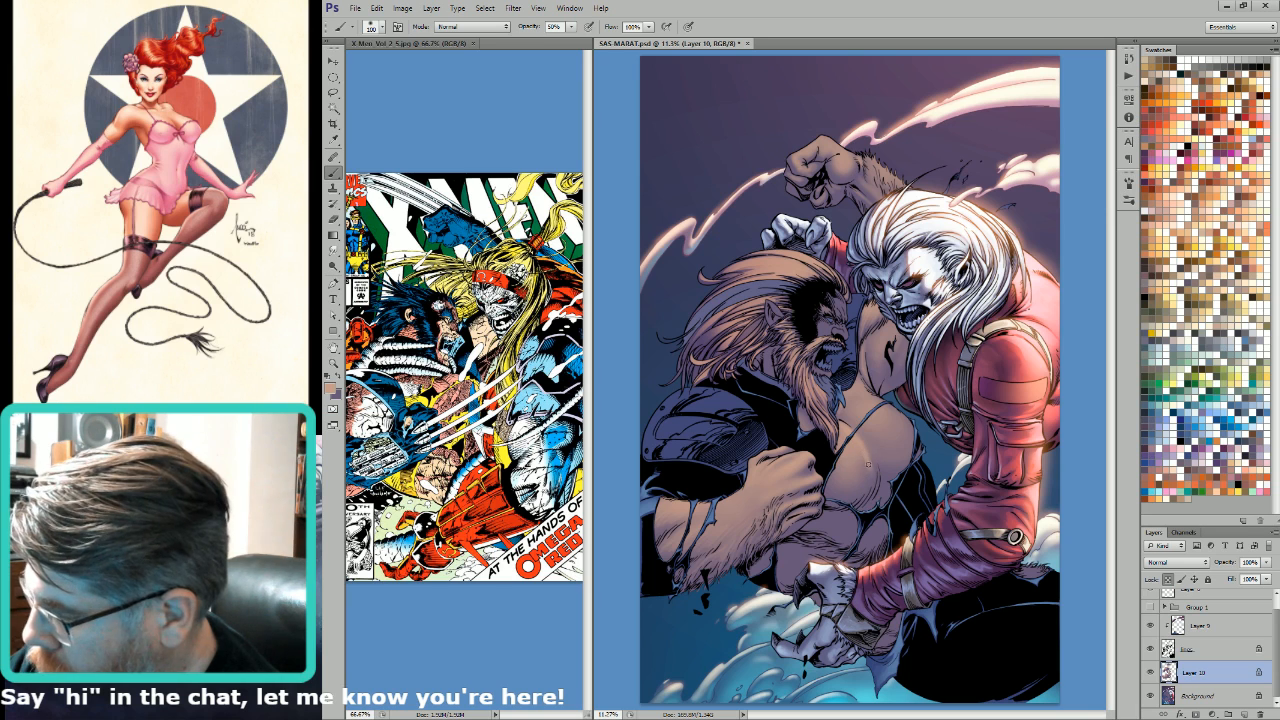
Step: Blend light tan across the bearded man's chest with brush sizes between 100 and 250
key("bracketright")
key("bracketright")
key("bracketright")
key("bracketright")
key("bracketright")
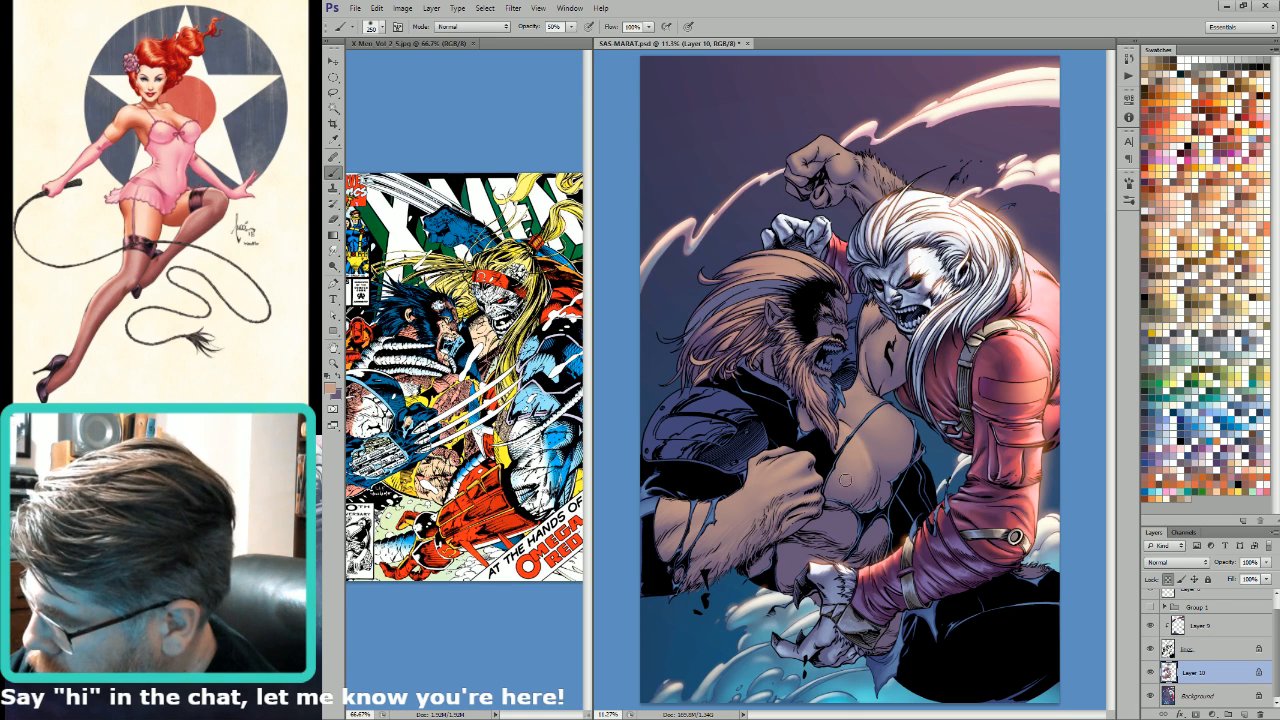
key("bracketleft")
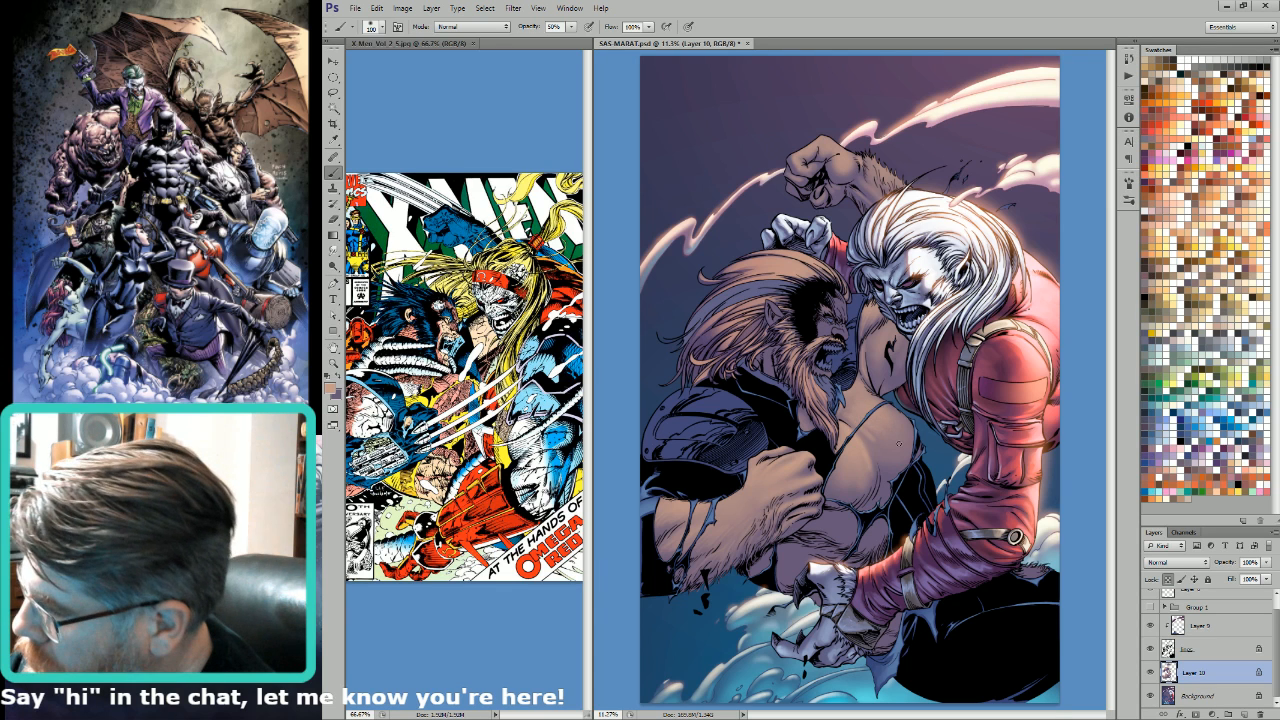
key("bracketright")
key("bracketright")
key("bracketright")
key("bracketright")
key("bracketright")
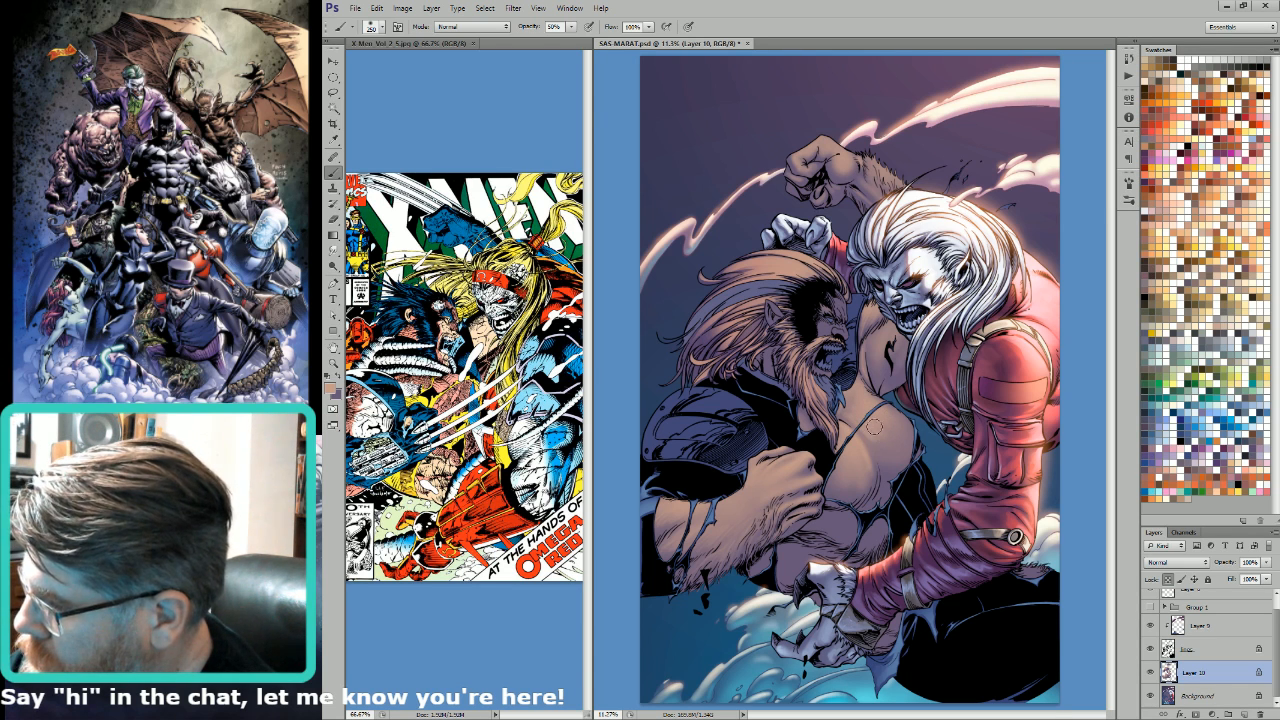
Step: Refine the tan highlights on the chest muscle with soft brush sizes from 50 up to 300
key("bracketleft")
key("bracketleft")
key("bracketleft")
key("bracketleft")
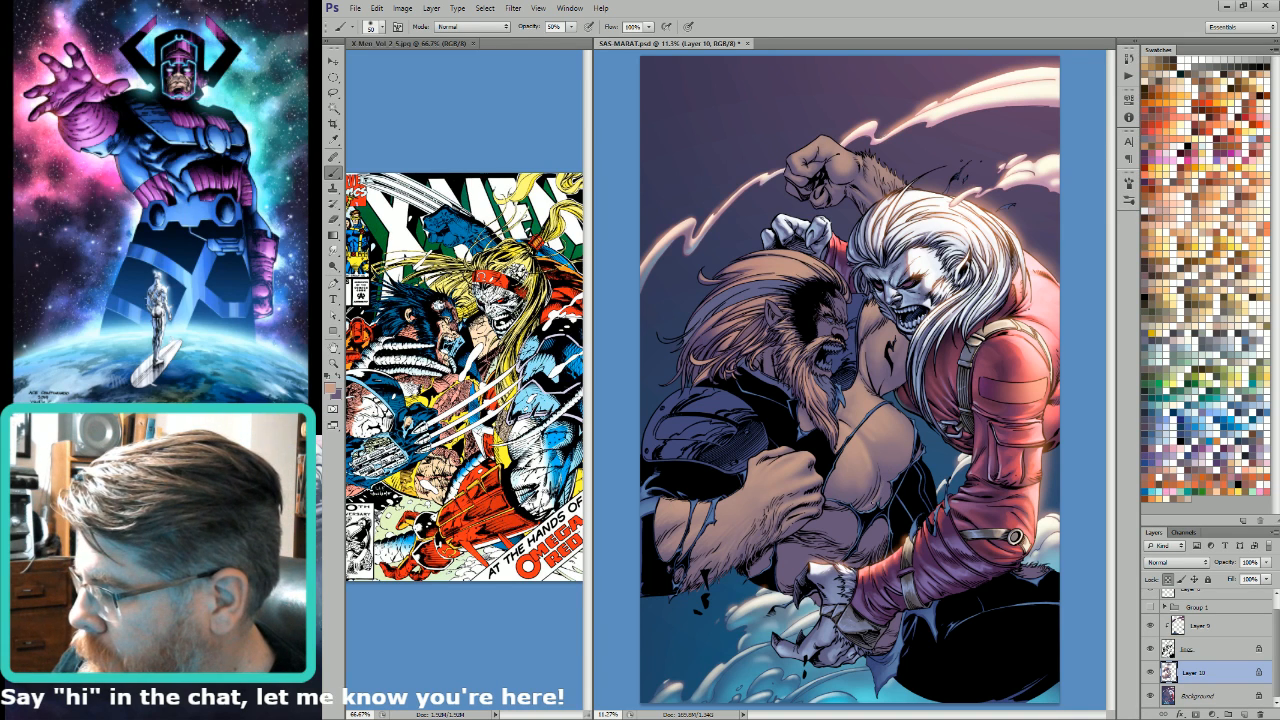
key("bracketright")
key("bracketright")
key("bracketright")
key("bracketright")
key("bracketright")
key("bracketright")
key("bracketright")
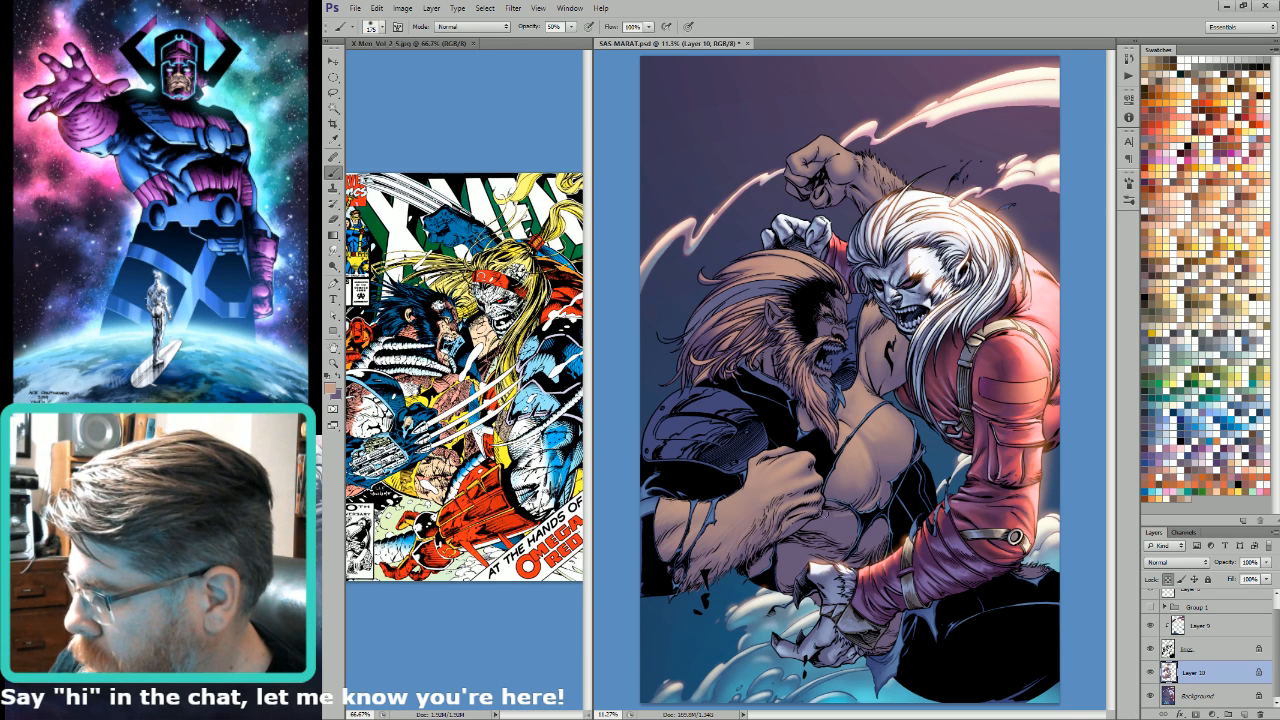
key("bracketright")
key("bracketright")
key("bracketright")
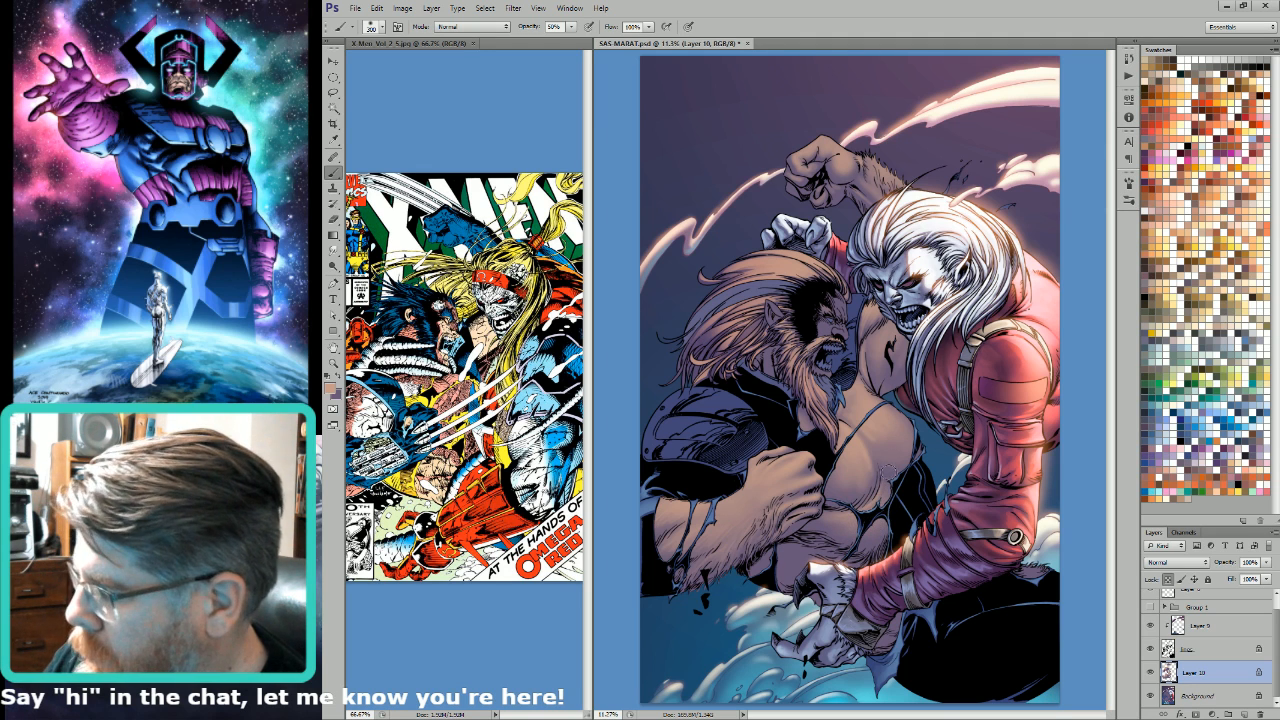
Step: Add small tan highlights to the chest with brush sizes 125 and 90, then soften with size 400
key("bracketleft")
key("bracketleft")
key("bracketleft")
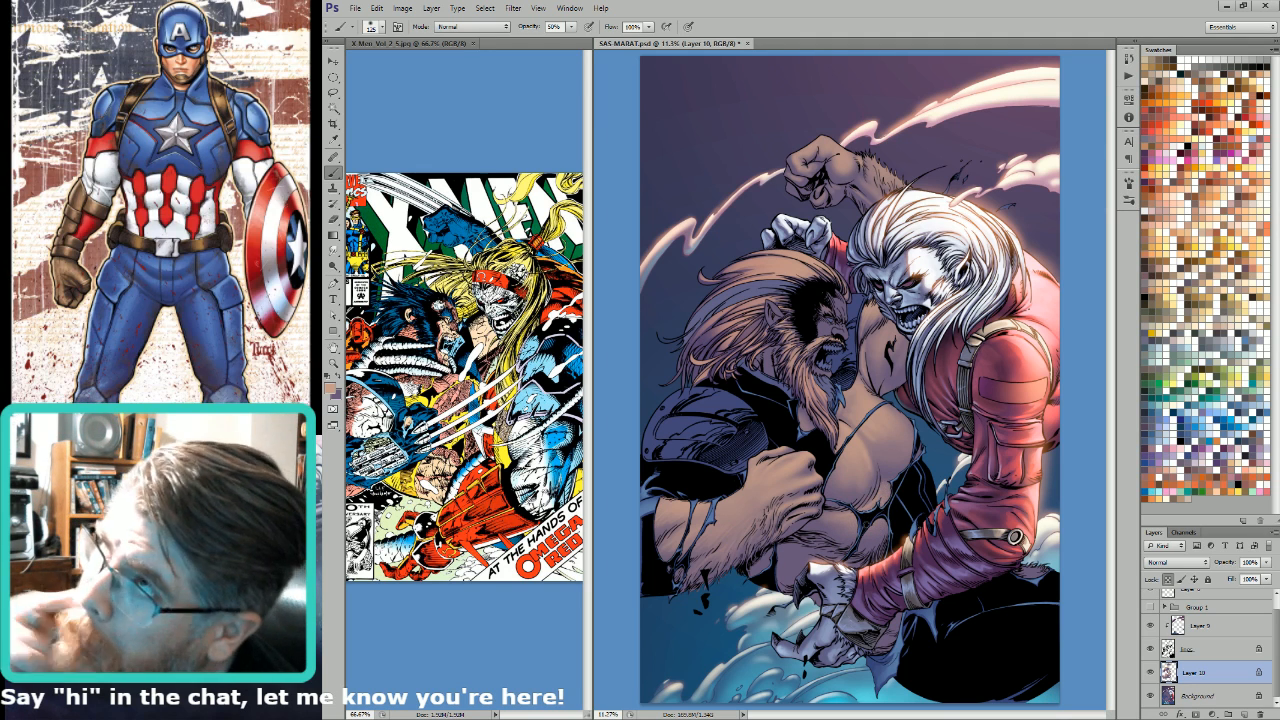
key("bracketleft")
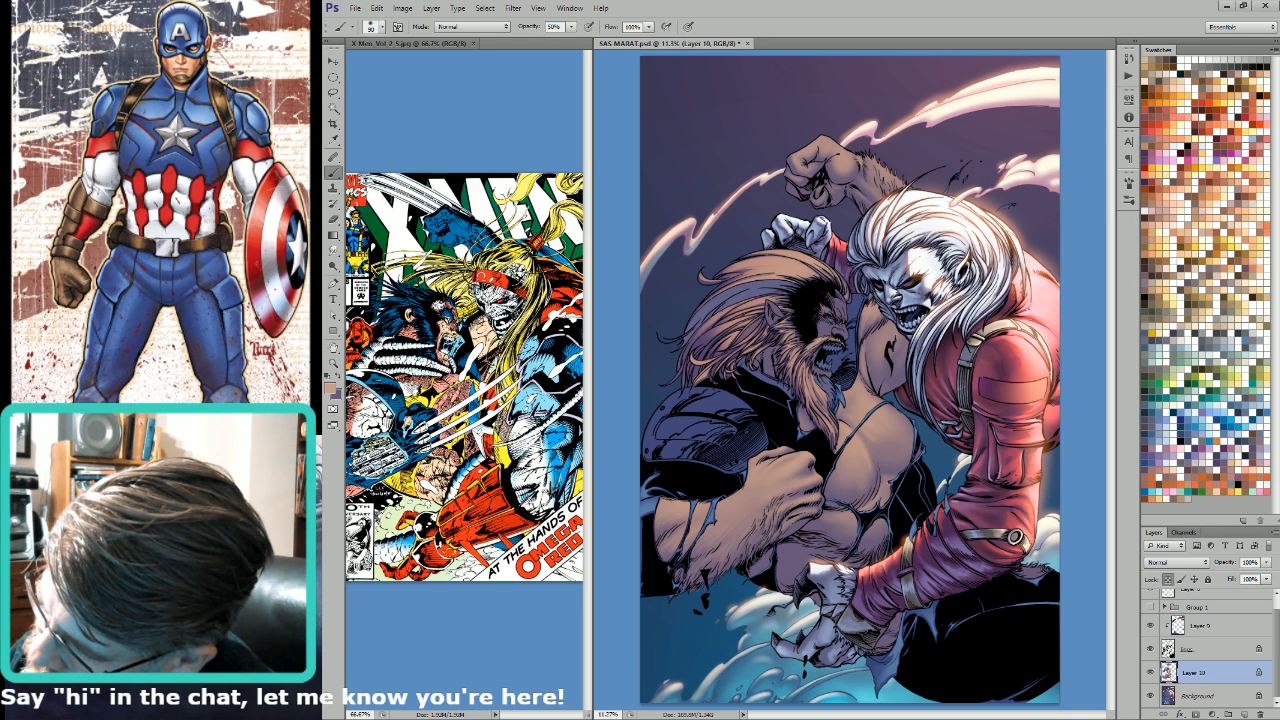
key("bracketright")
key("bracketright")
key("bracketright")
key("bracketright")
key("bracketright")
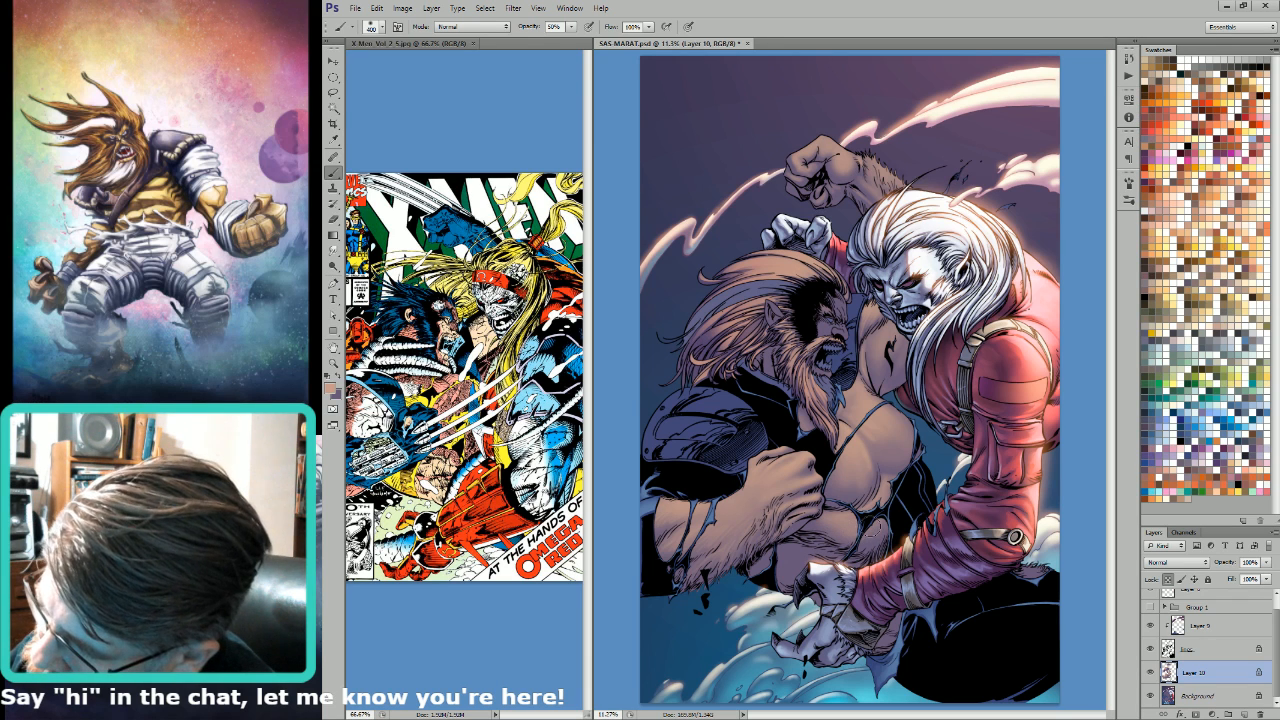
Step: Smooth the tan transitions on the chest with brush sizes from 175 up to 500
key("bracketleft")
key("bracketleft")
key("bracketleft")
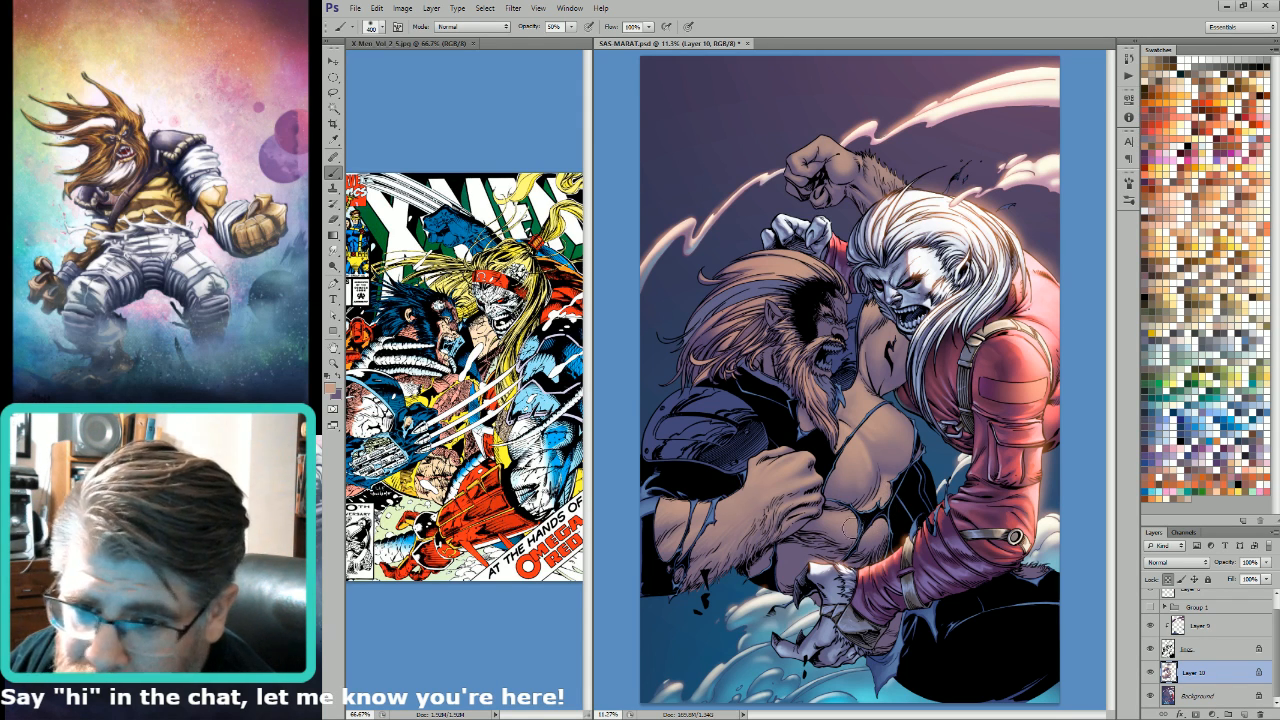
key("bracketleft")
key("bracketleft")
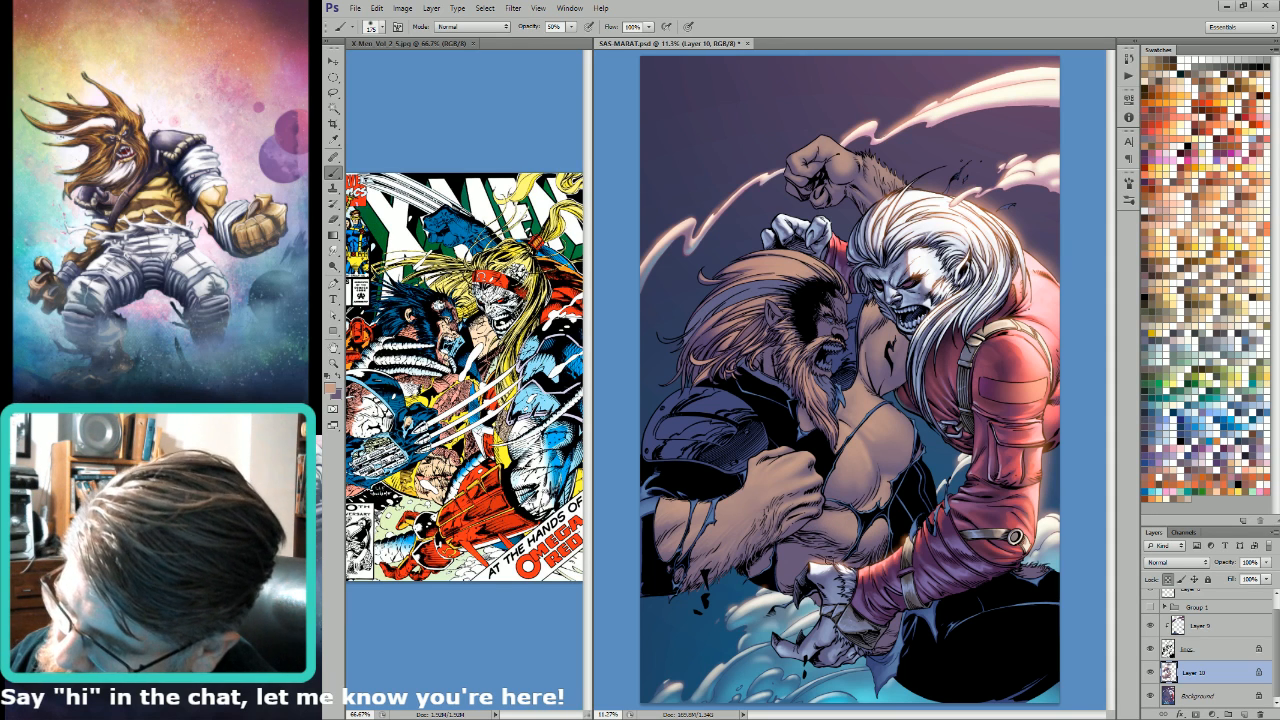
key("bracketright")
key("bracketright")
key("bracketright")
key("bracketright")
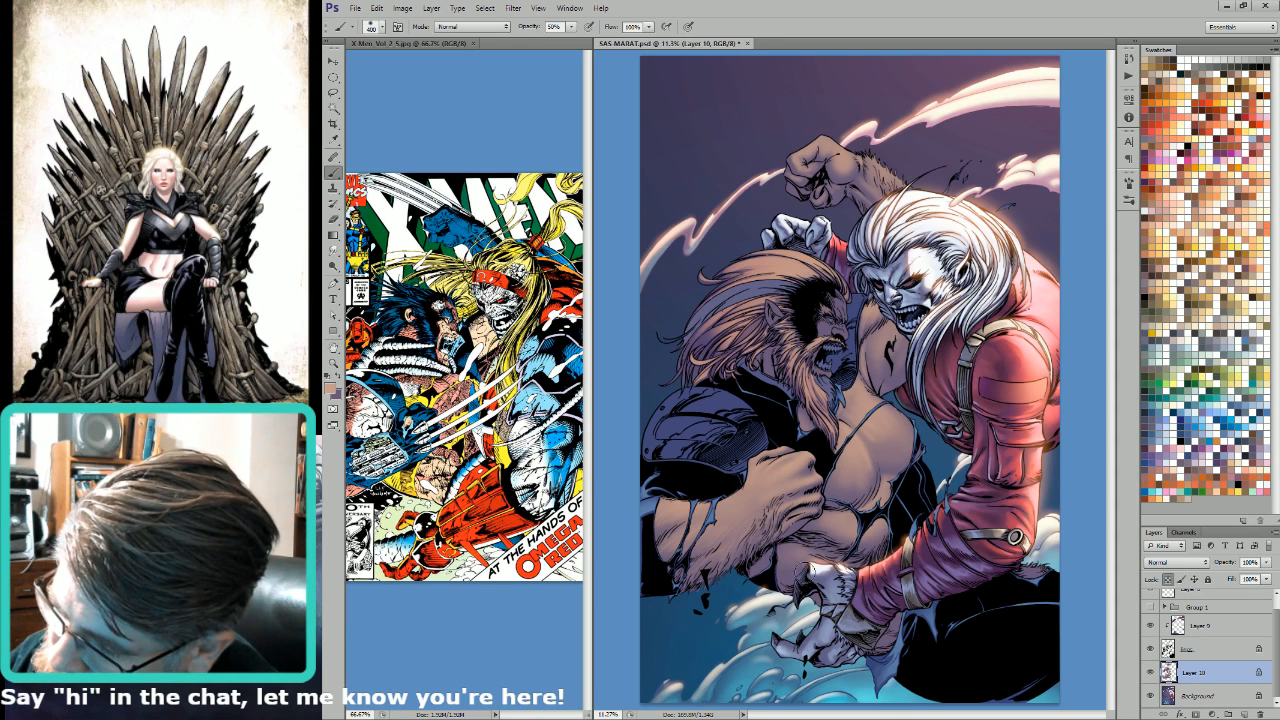
key("bracketright")
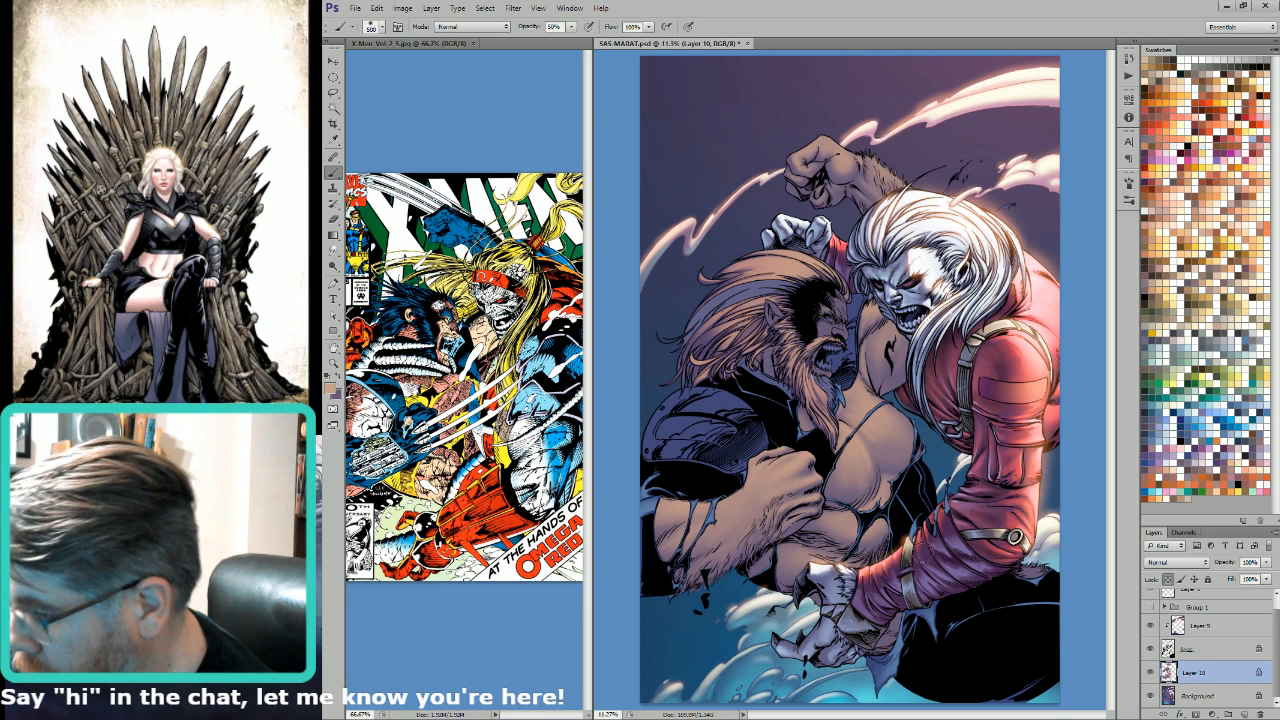
Step: Touch up the upper chest highlights in light tan with brush sizes 90 and 200
key("bracketleft")
key("bracketleft")
key("bracketleft")
key("bracketleft")
key("bracketleft")
key("bracketleft")
key("bracketleft")
key("bracketleft")
key("bracketleft")
key("bracketleft")
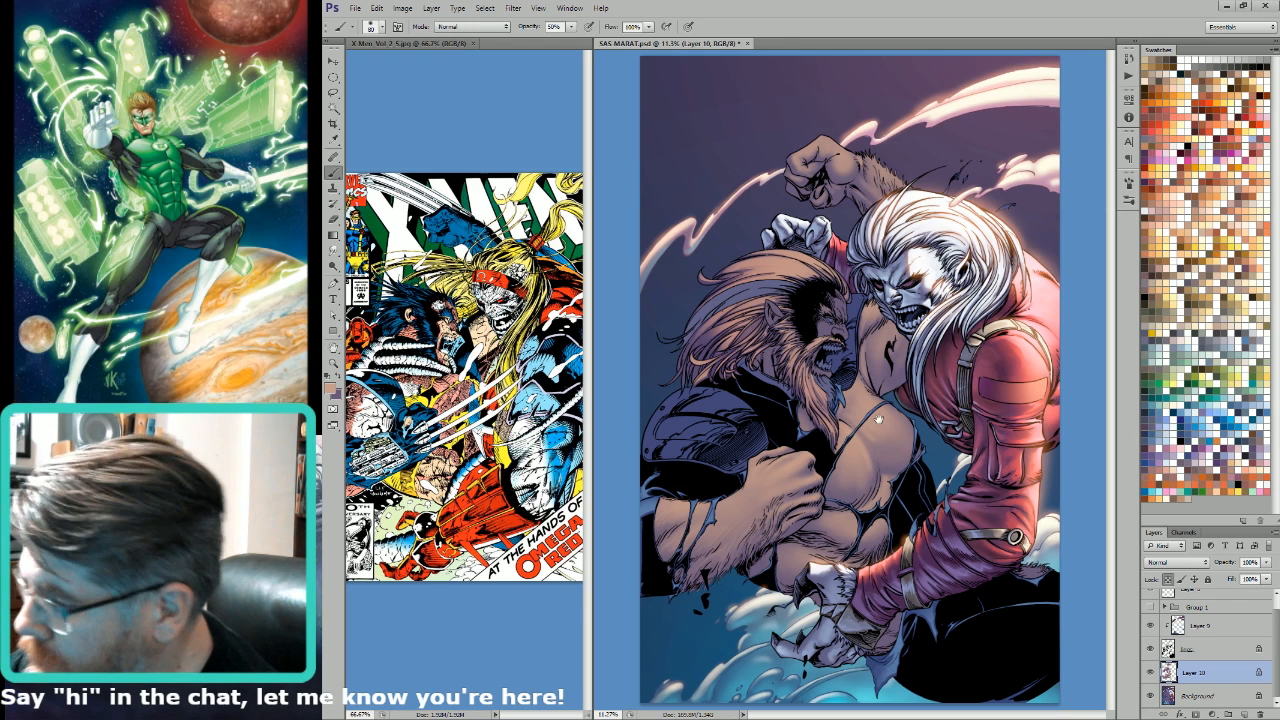
key("bracketright")
key("bracketright")
key("bracketright")
key("bracketright")
key("bracketright")
key("bracketright")
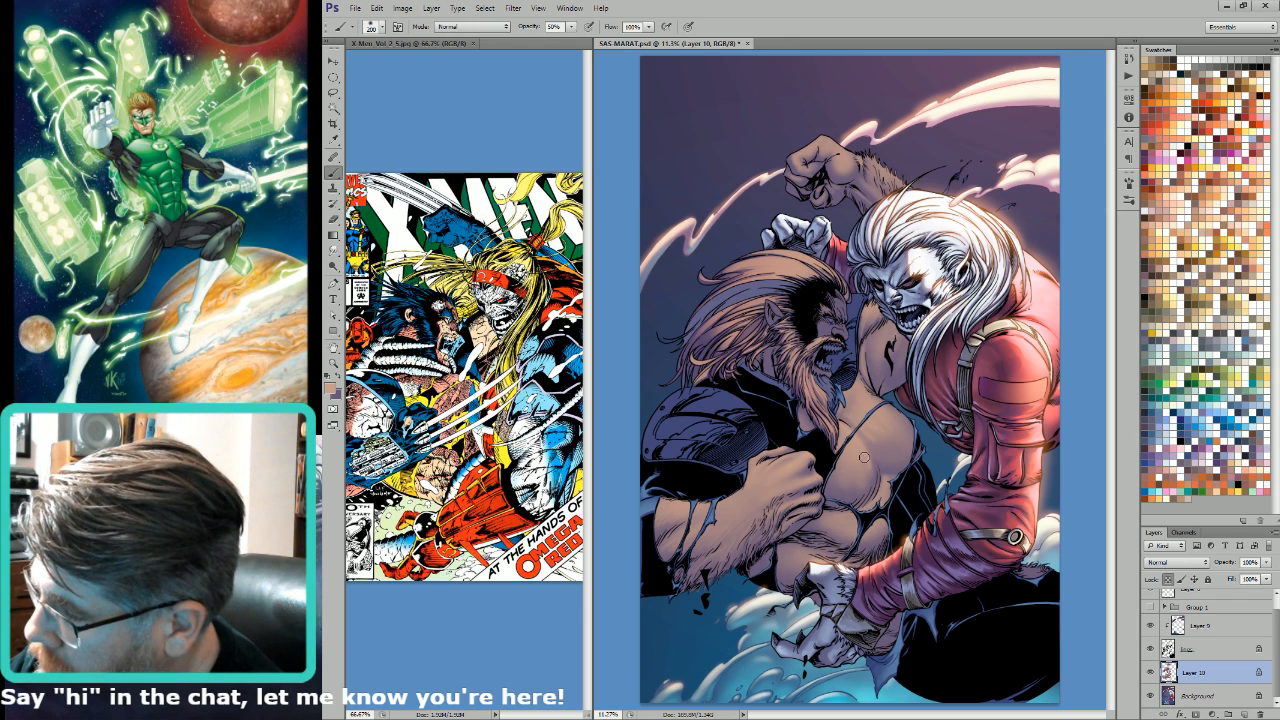
Step: Glaze soft light tan over the bearded man's chest with brush sizes 500 and 400
key("bracketright")
key("bracketright")
key("bracketright")
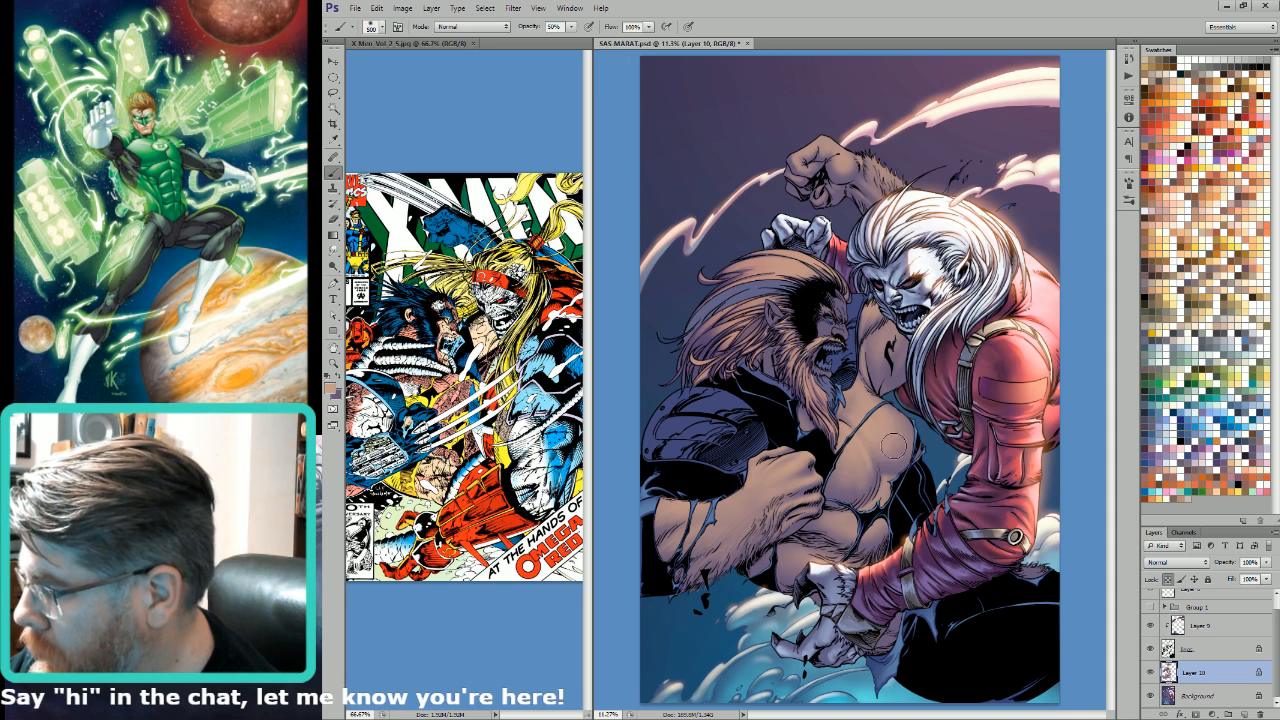
key("bracketleft")
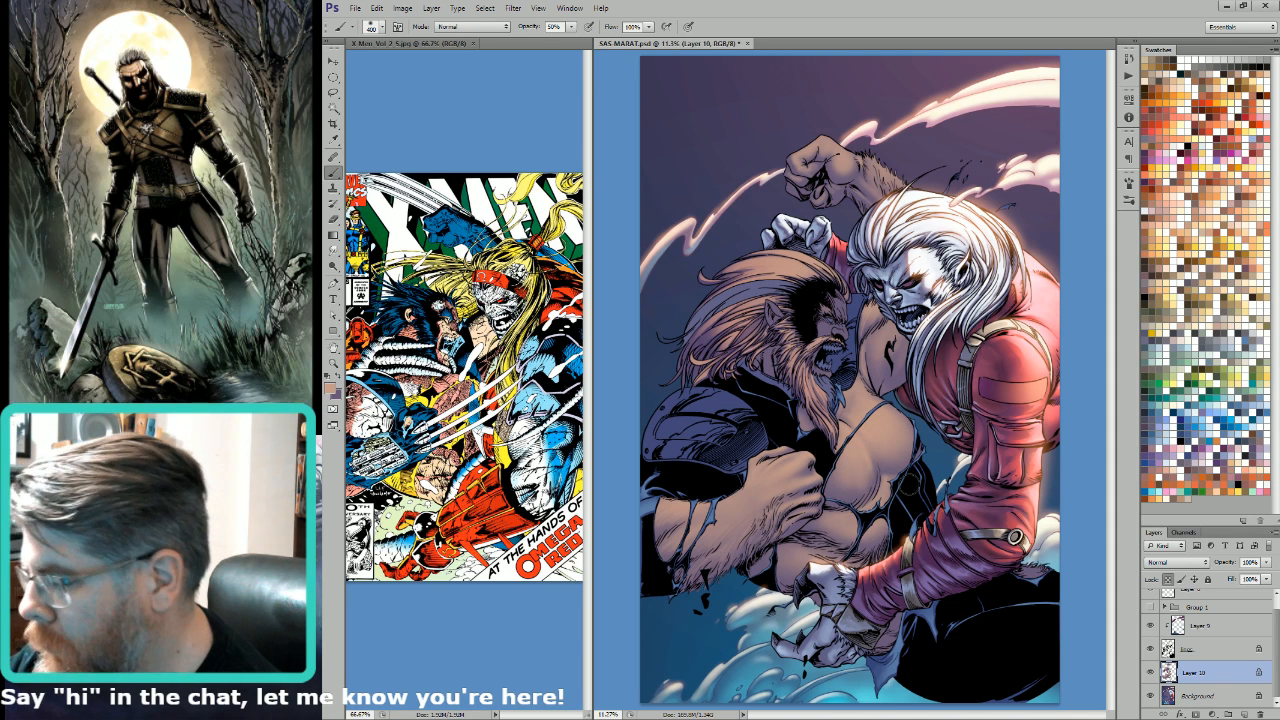
key("bracketleft")
key("bracketleft")
key("bracketleft")
key("bracketleft")
key("bracketleft")
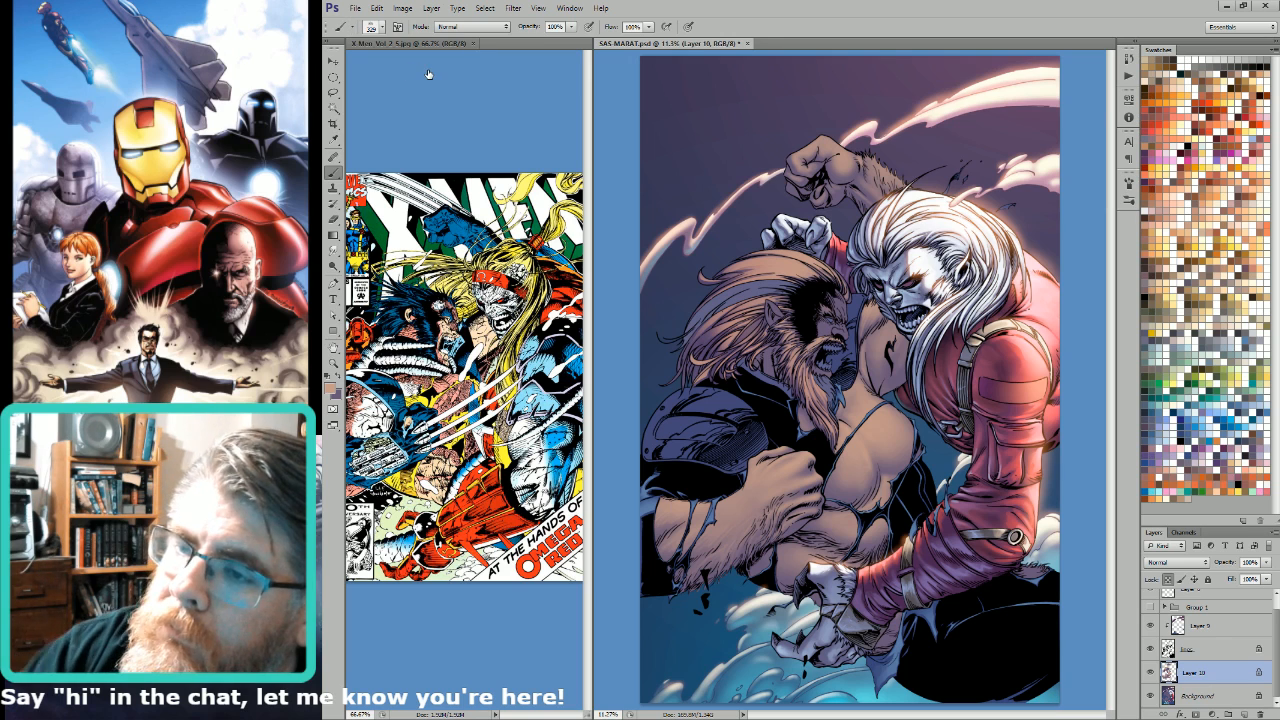
Step: Enlarge the textured hair brush to size 700 at 100% opacity and sample a dark purple as the painting colour
left_click(1183, 266)
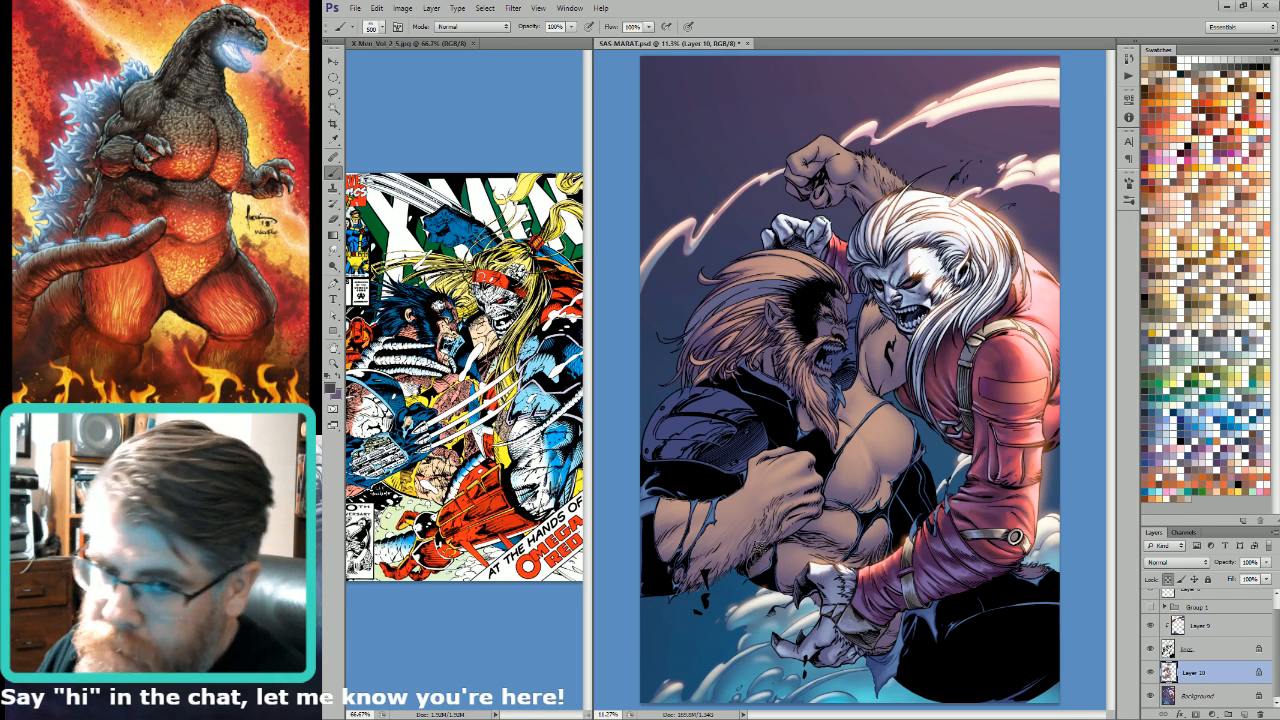
key("bracketright")
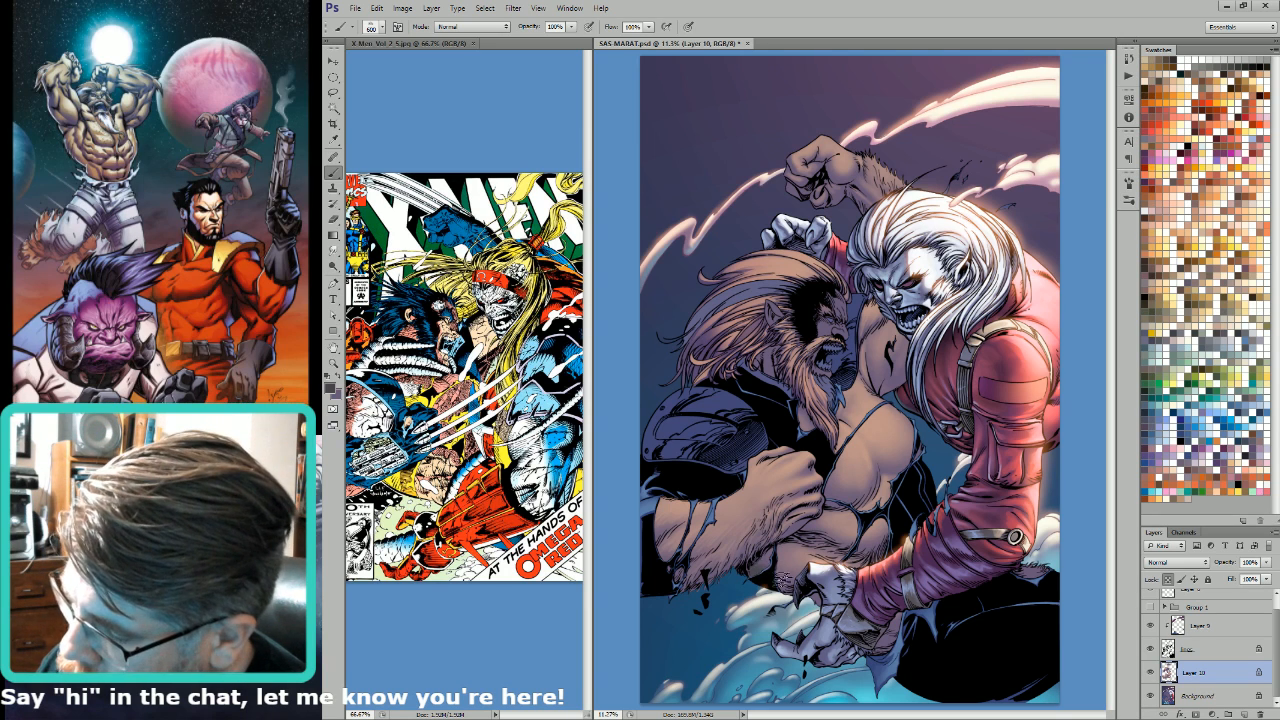
key("bracketright")
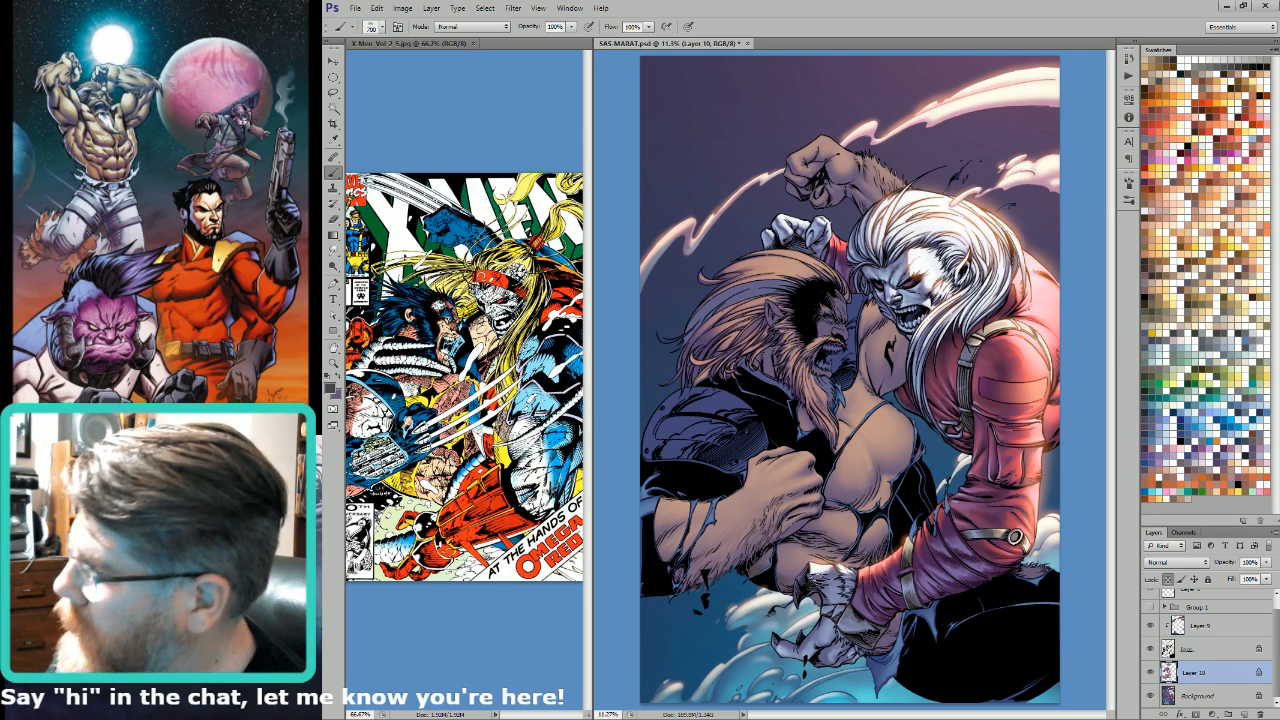
key("i")
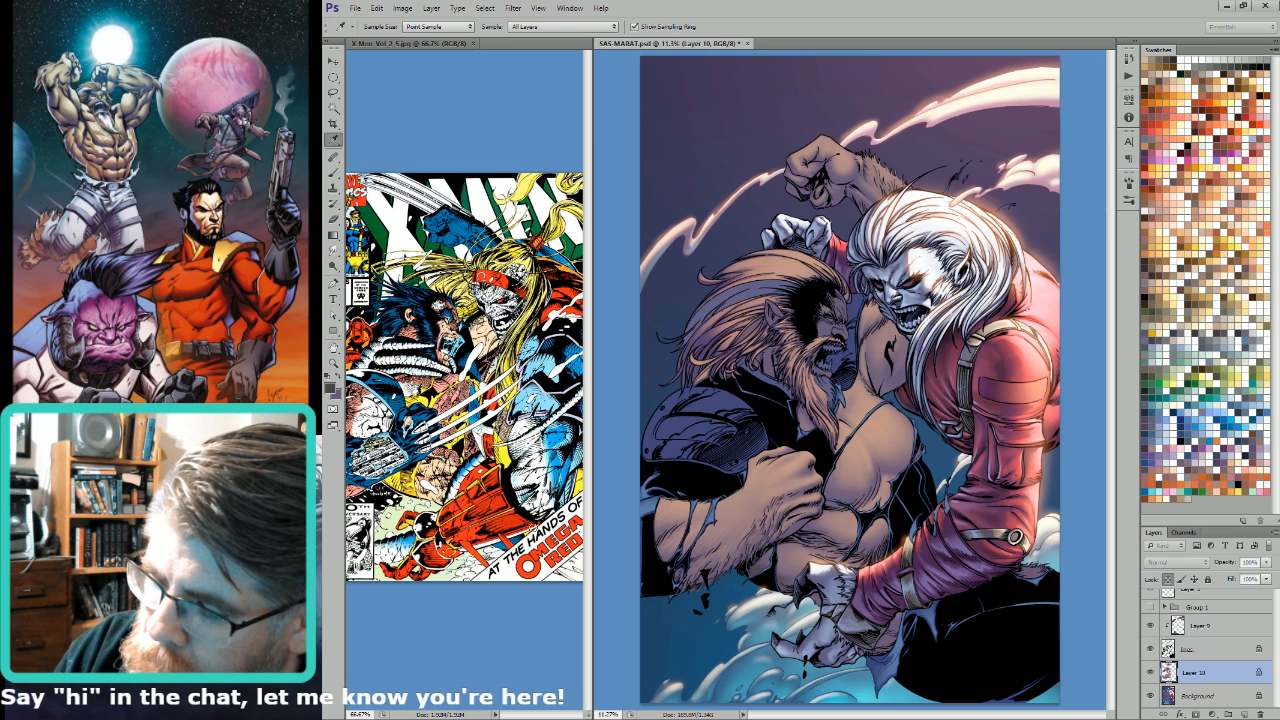
left_click(570, 450)
key("b")
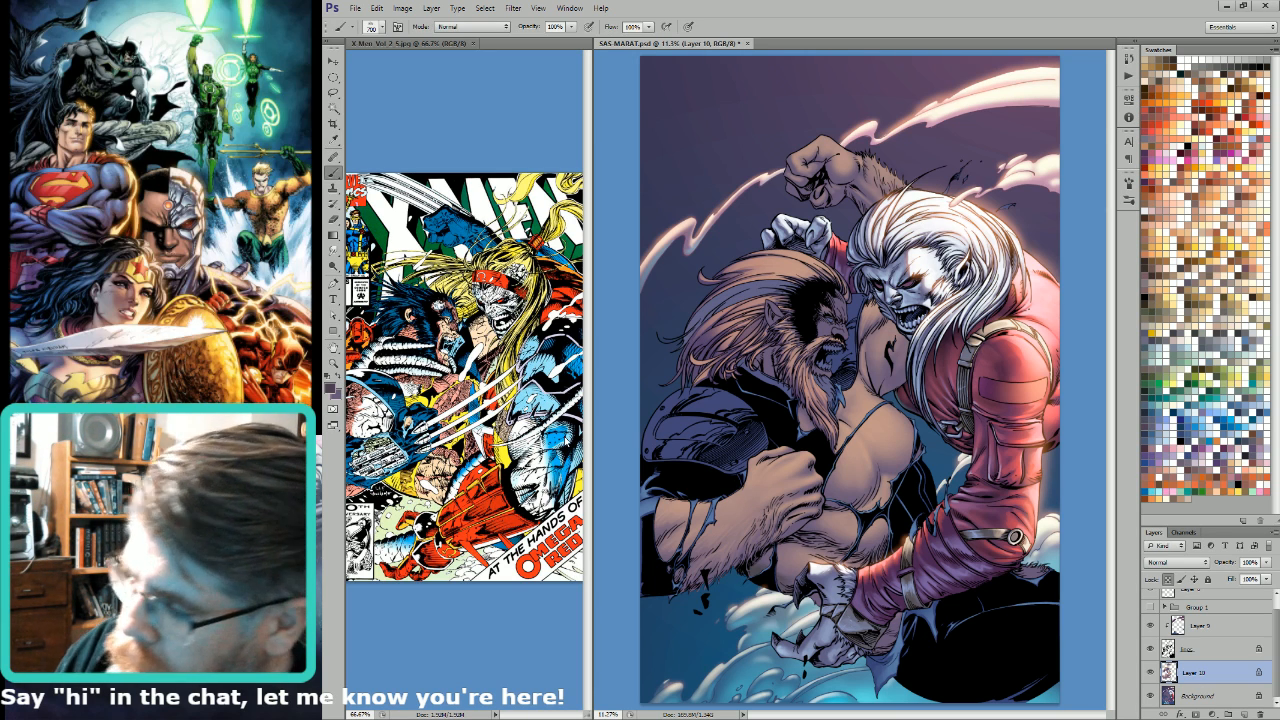
Step: Paint dark purple body hair texture on the bearded man's torso with textured brush sizes between 500 and 700
key("bracketleft")
key("bracketleft")
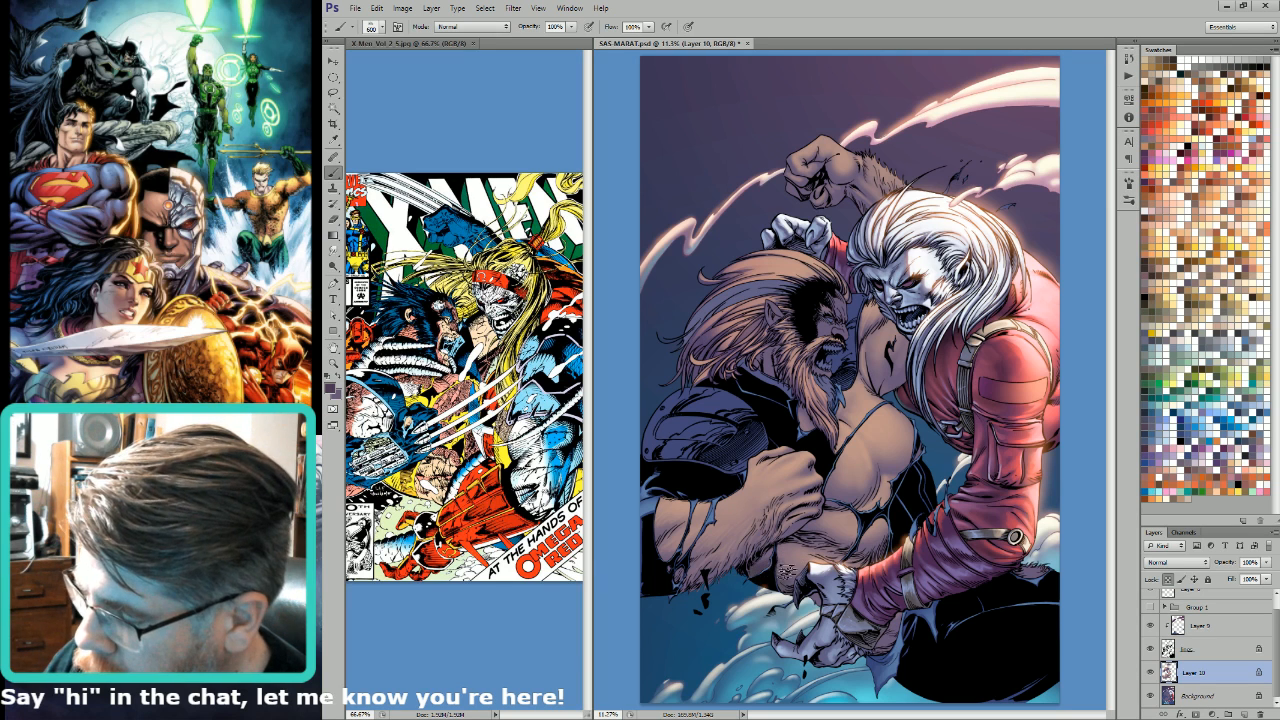
key("bracketright")
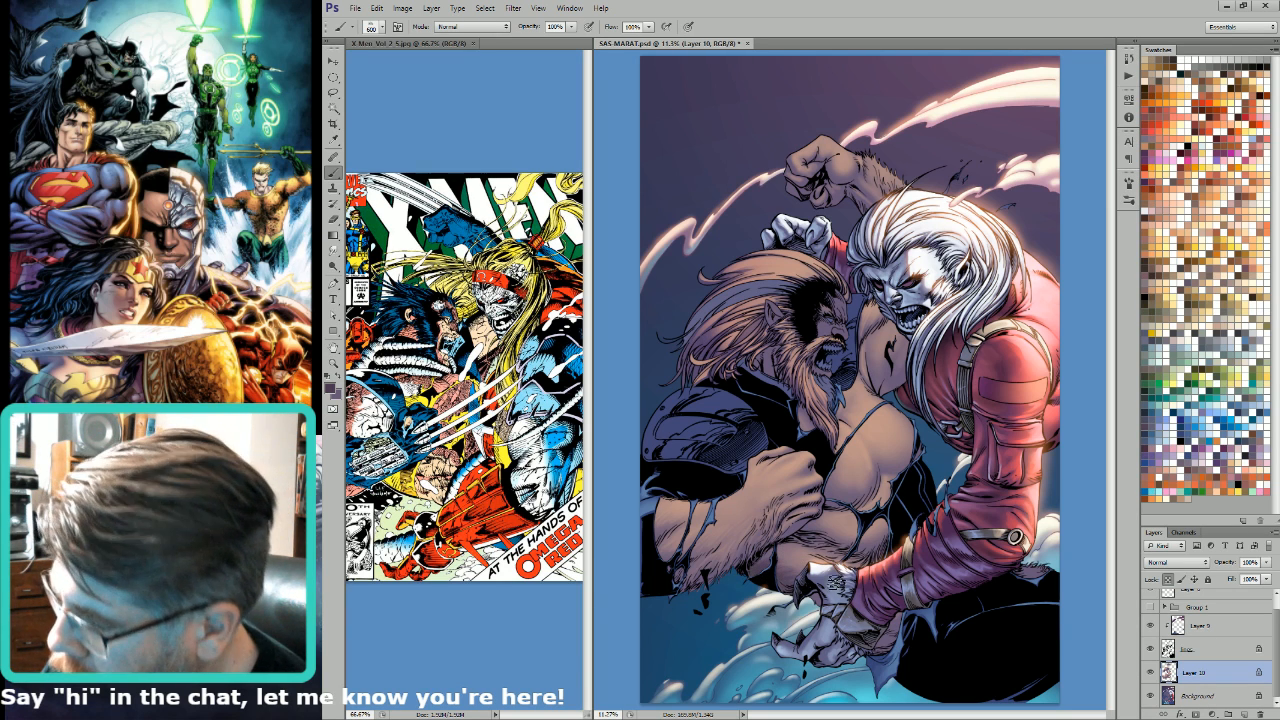
key("bracketleft")
key("bracketleft")
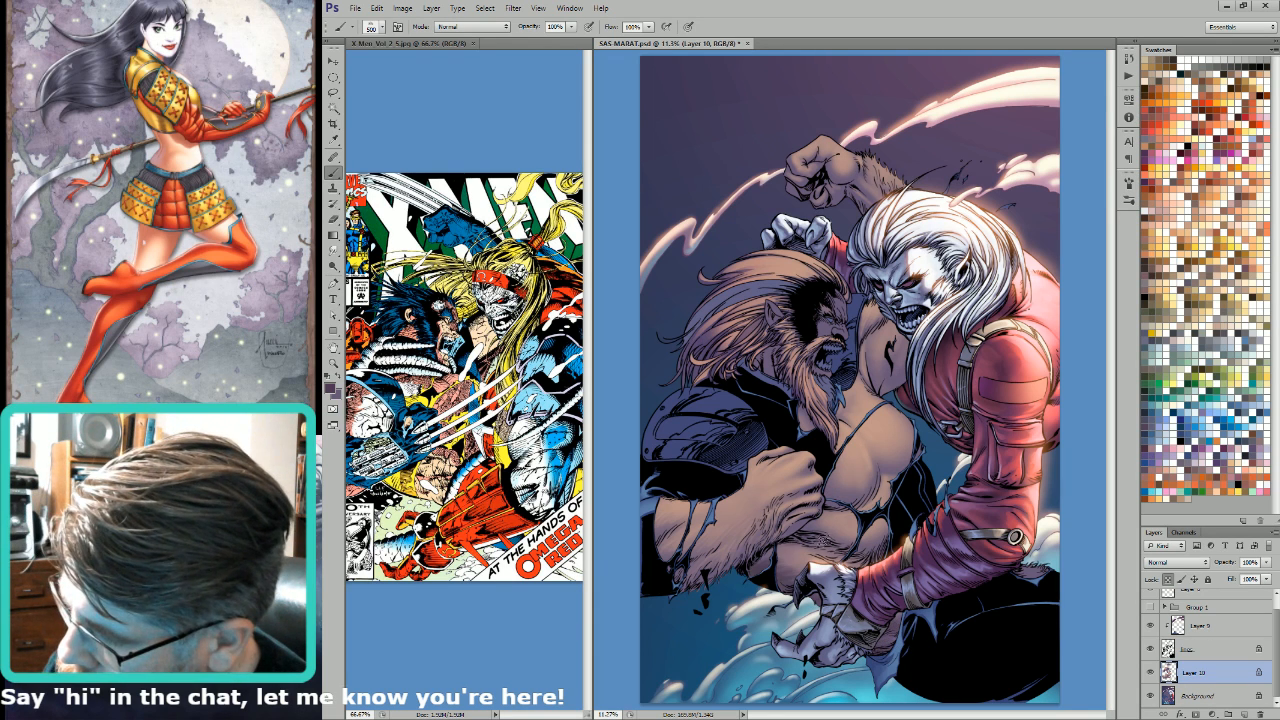
key("bracketright")
key("bracketright")
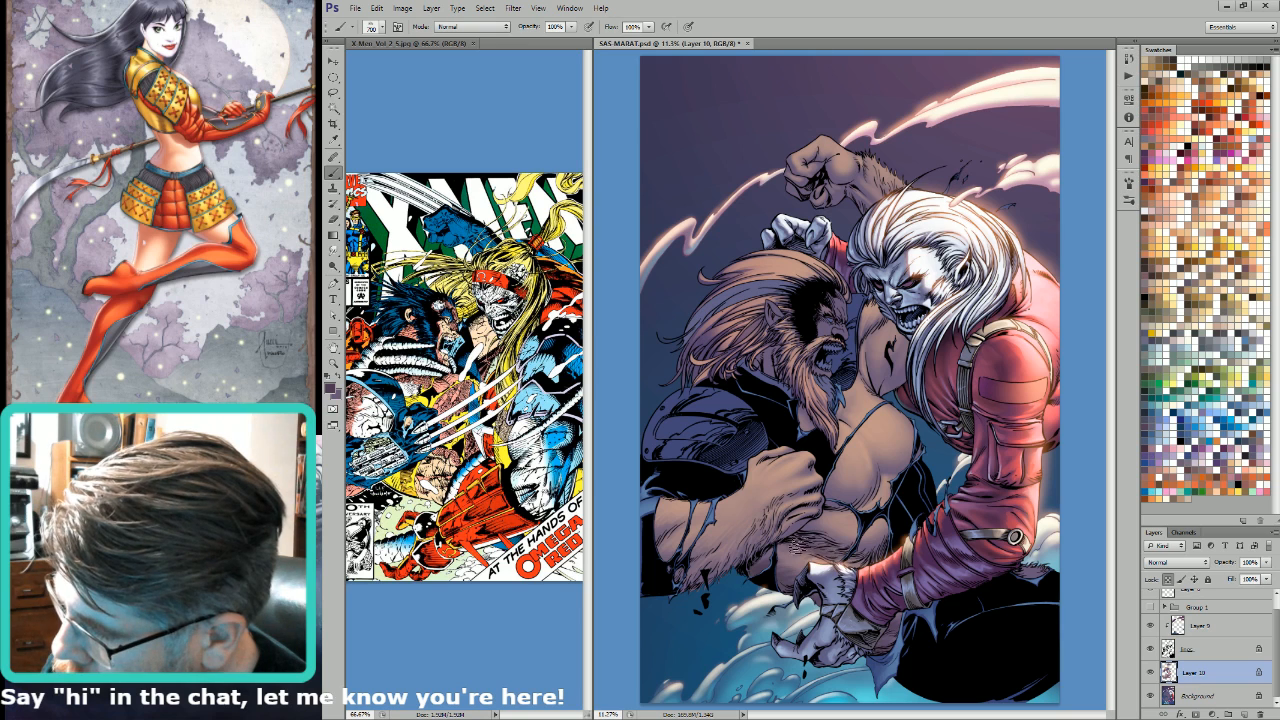
Step: Continue the purple hair texture up onto the chest muscle, varying the textured brush size from 400 upwards
key("bracketleft")
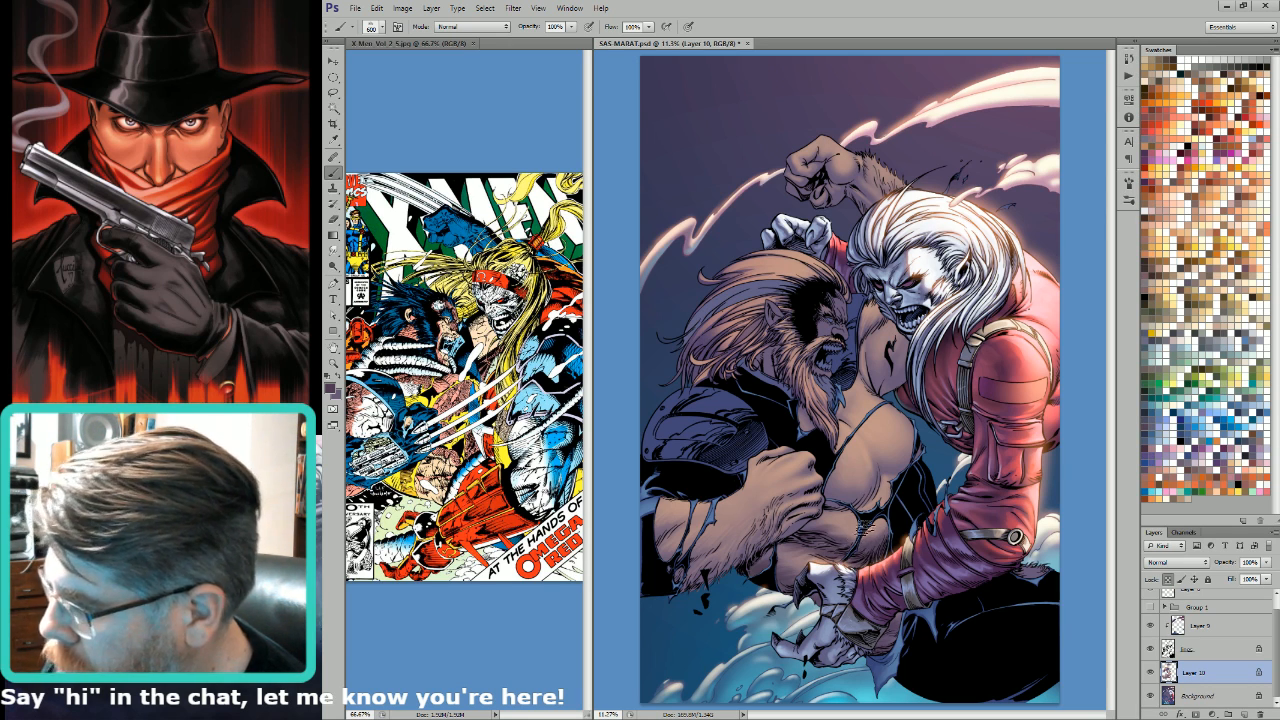
key("bracketleft")
key("bracketleft")
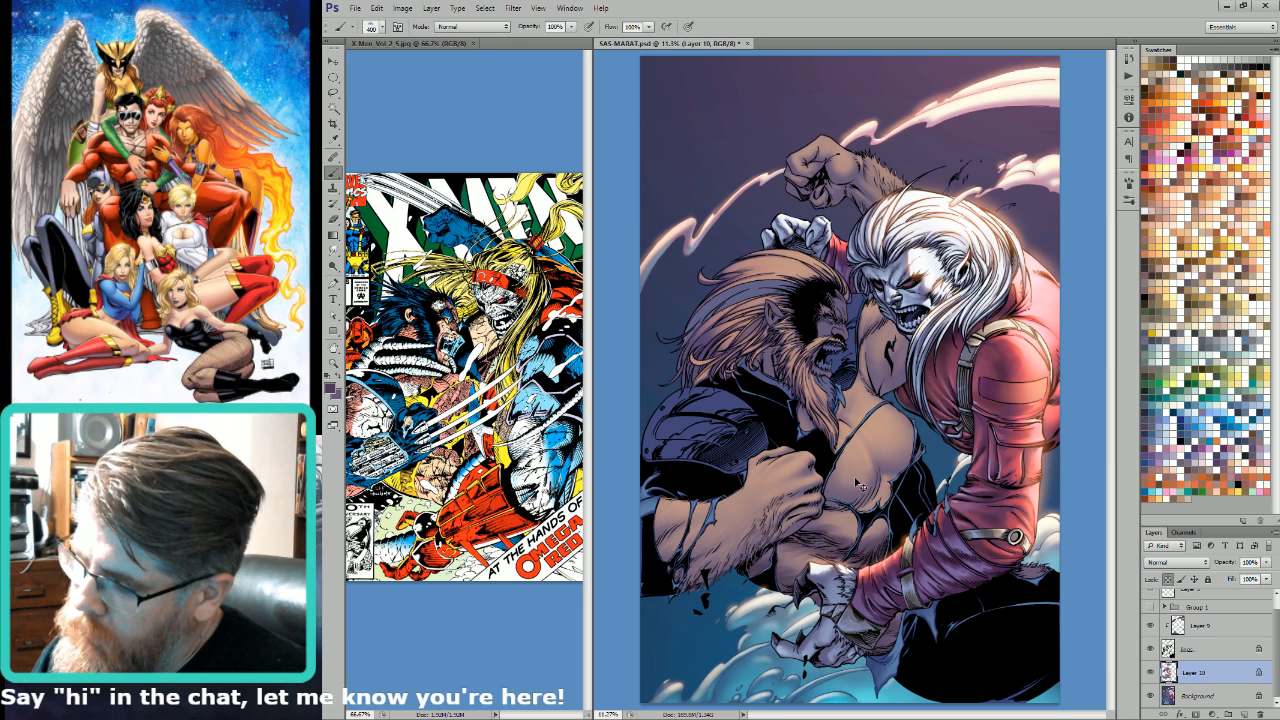
key("l")
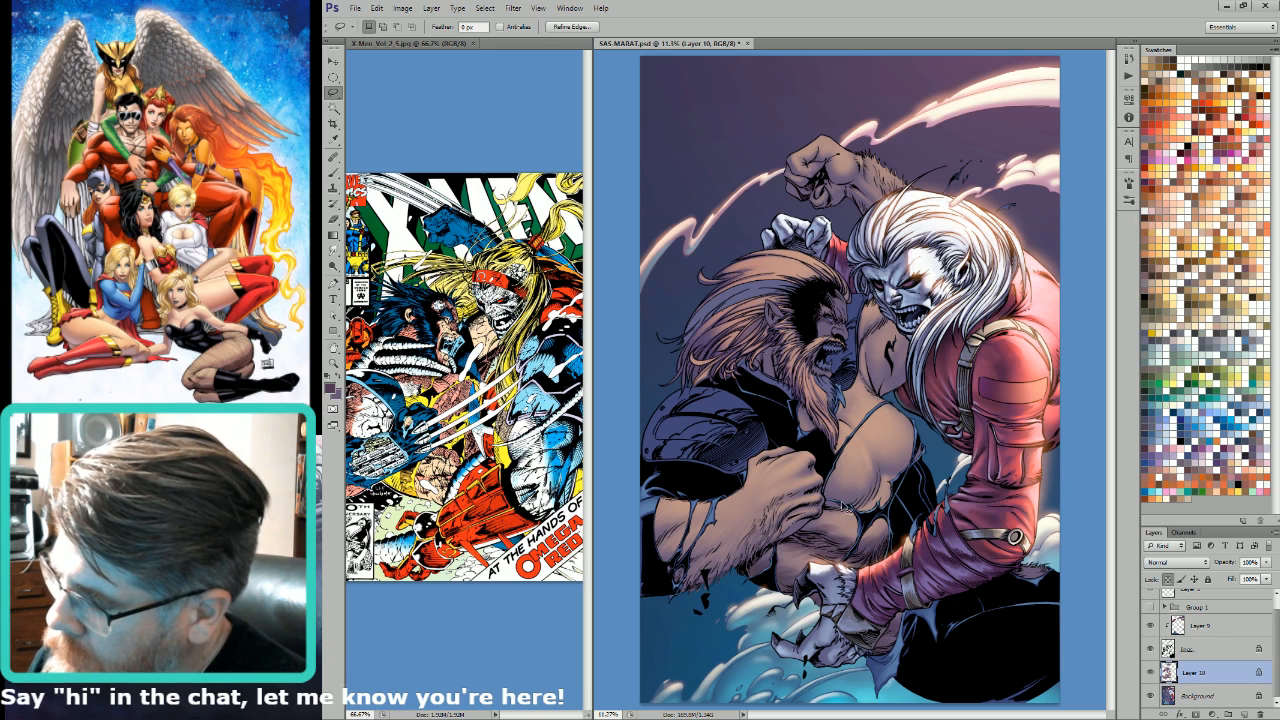
key("b")
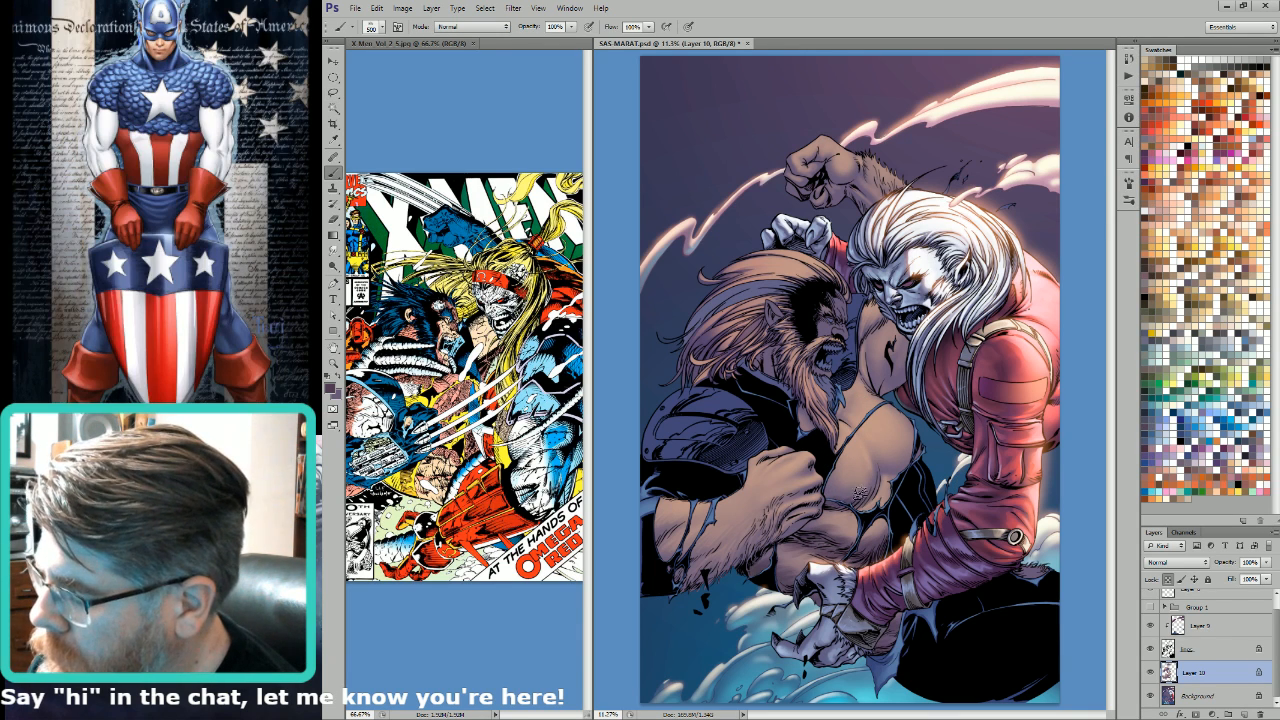
key("]")
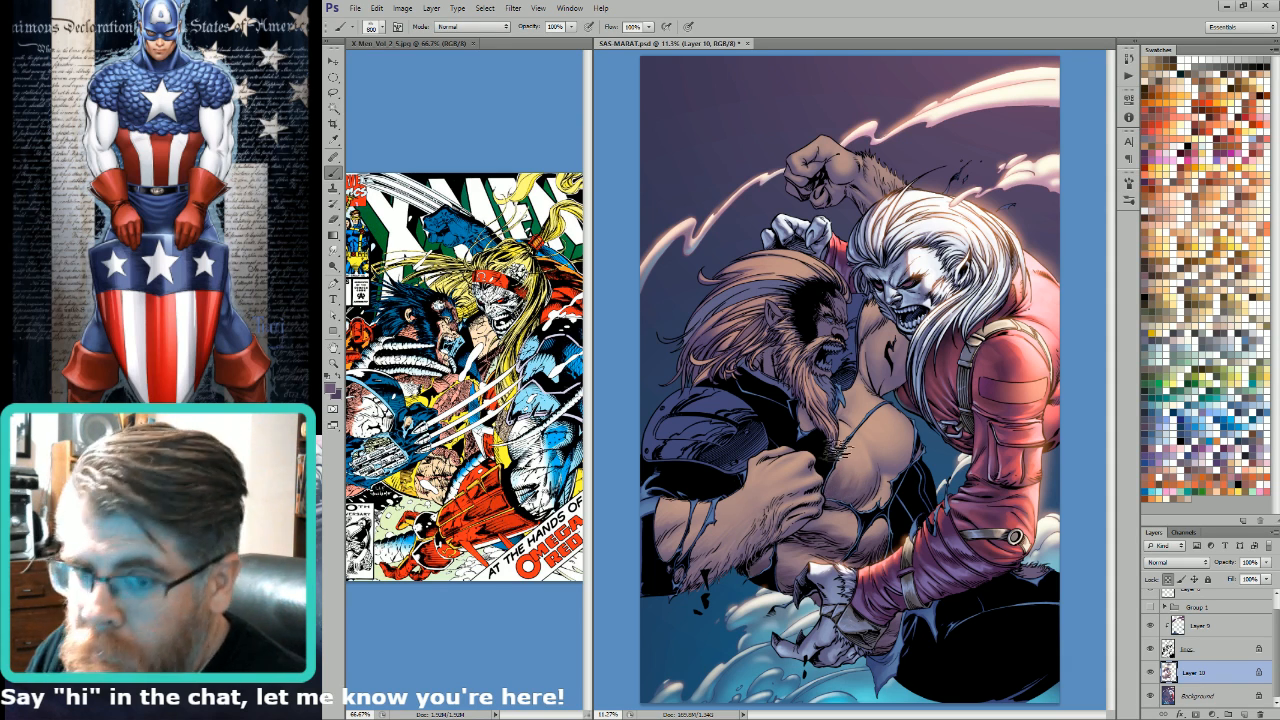
Step: Sample the tan skin colour and alternate it with dark purple to texture the chest with the hair brush
key("i")
key("b")
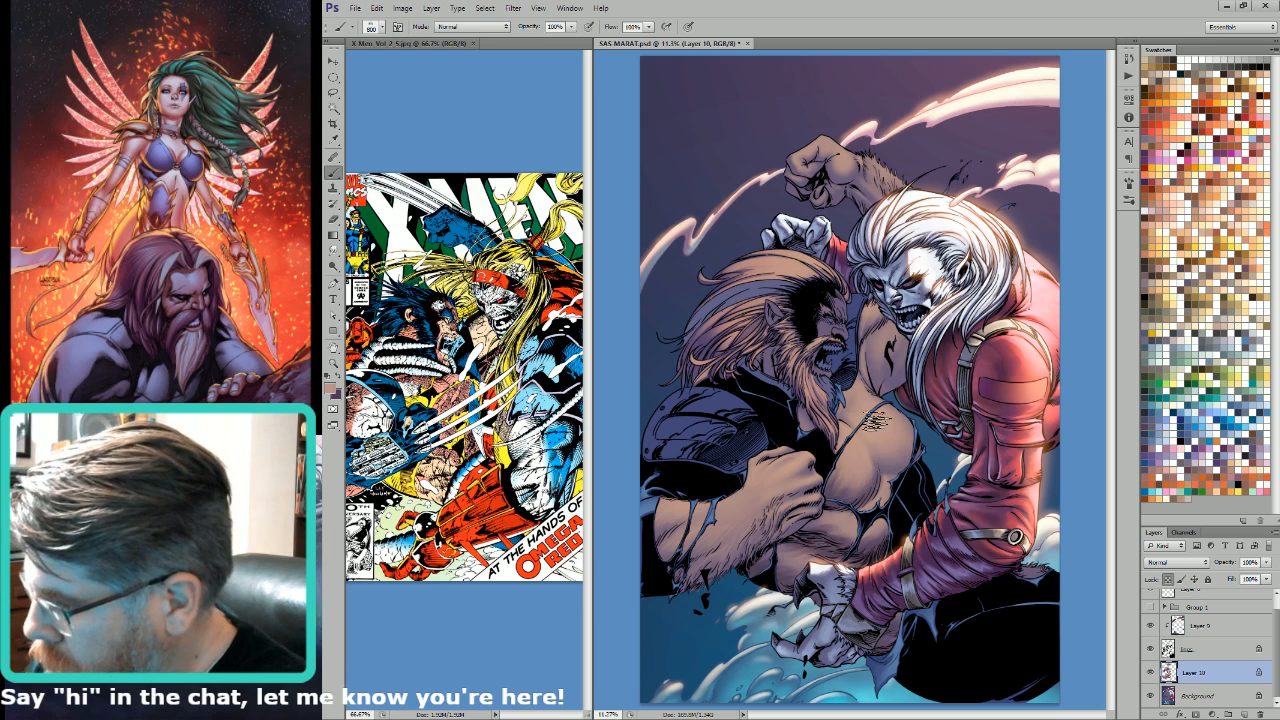
key("x")
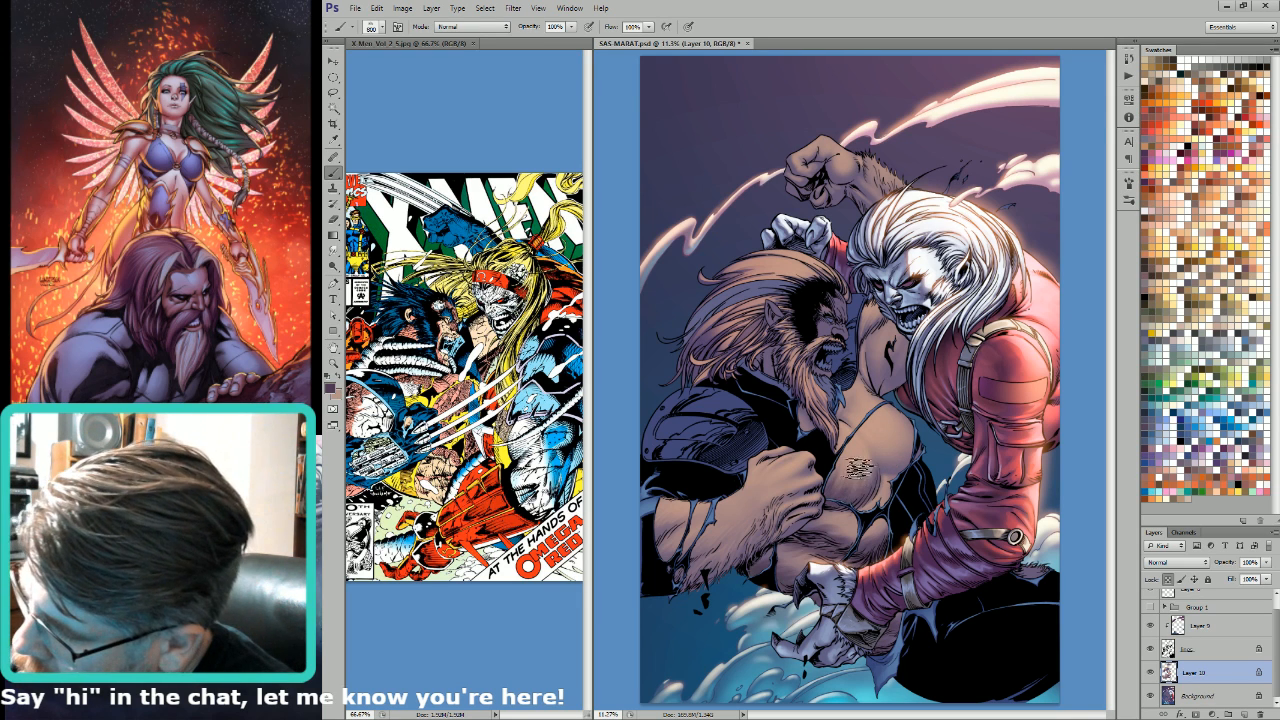
key("x")
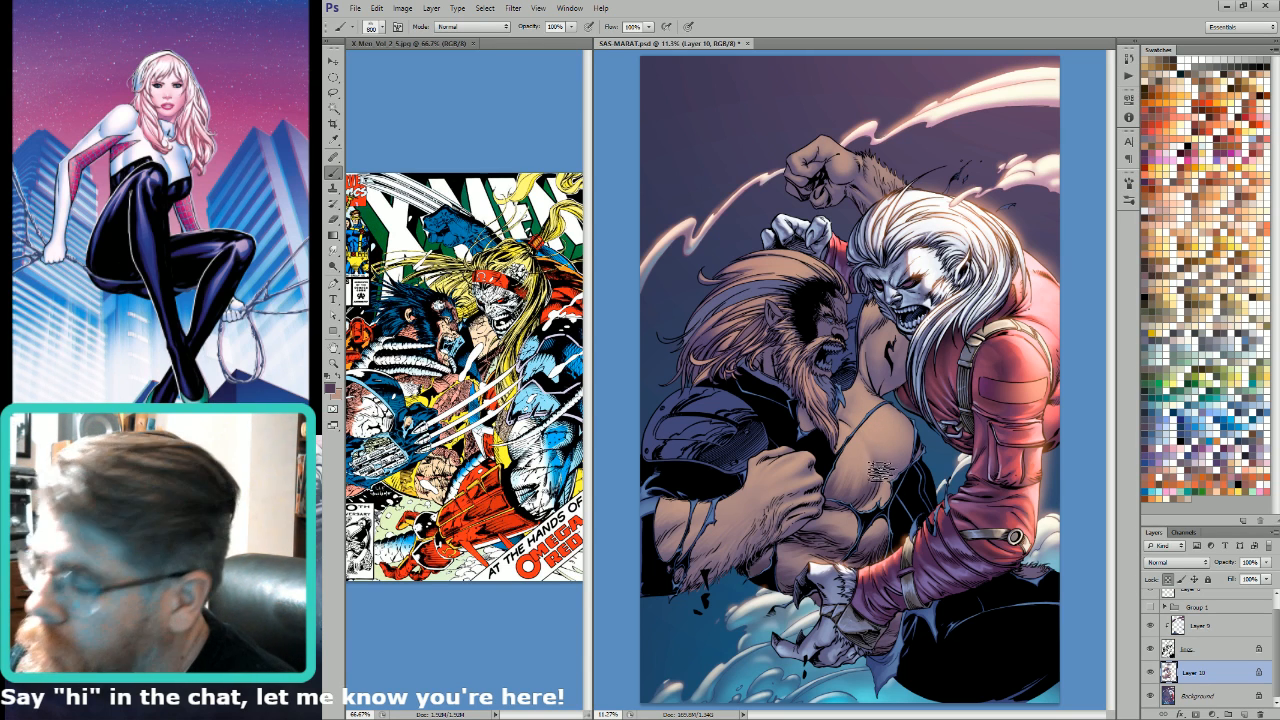
Step: Brush tan hair texture over the bearded man's chest, varying the textured brush size between 500 and 800
mouse_move(872, 438)
left_mouse_down()
mouse_move(896, 475)
mouse_move(912, 470)
left_mouse_up()
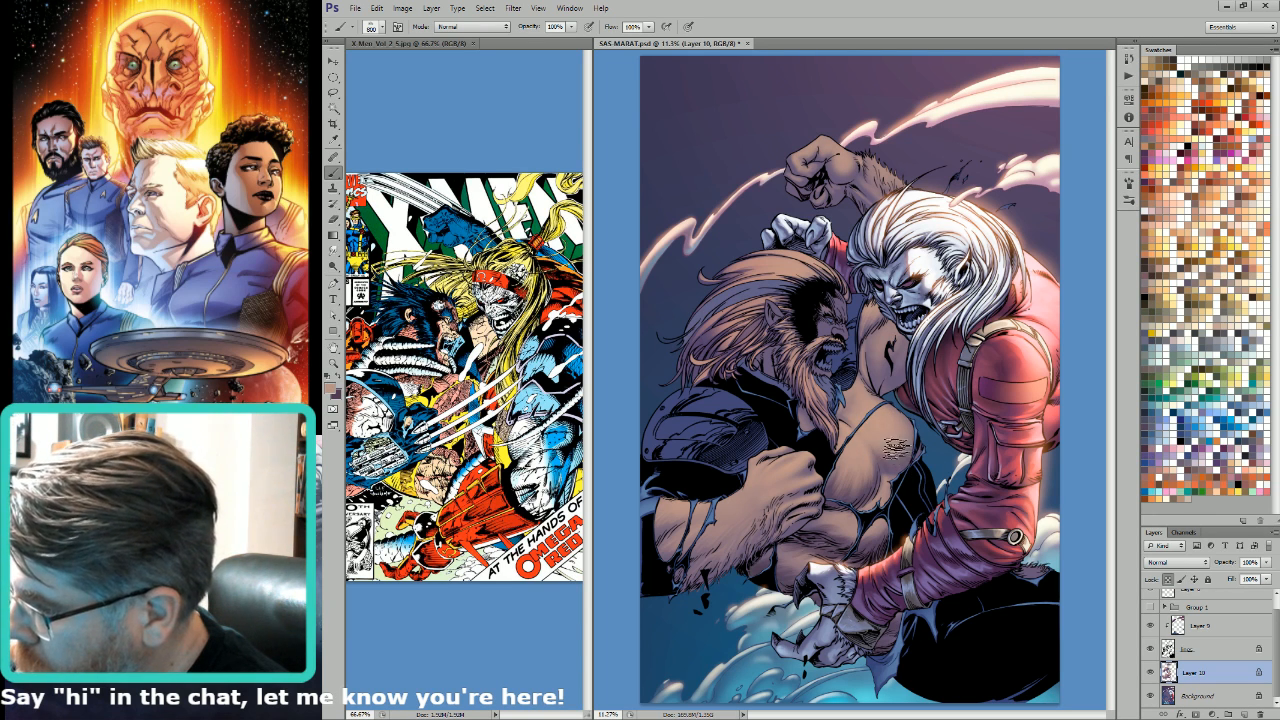
key("bracketleft")
key("bracketleft")
key("bracketleft")
key("bracketleft")
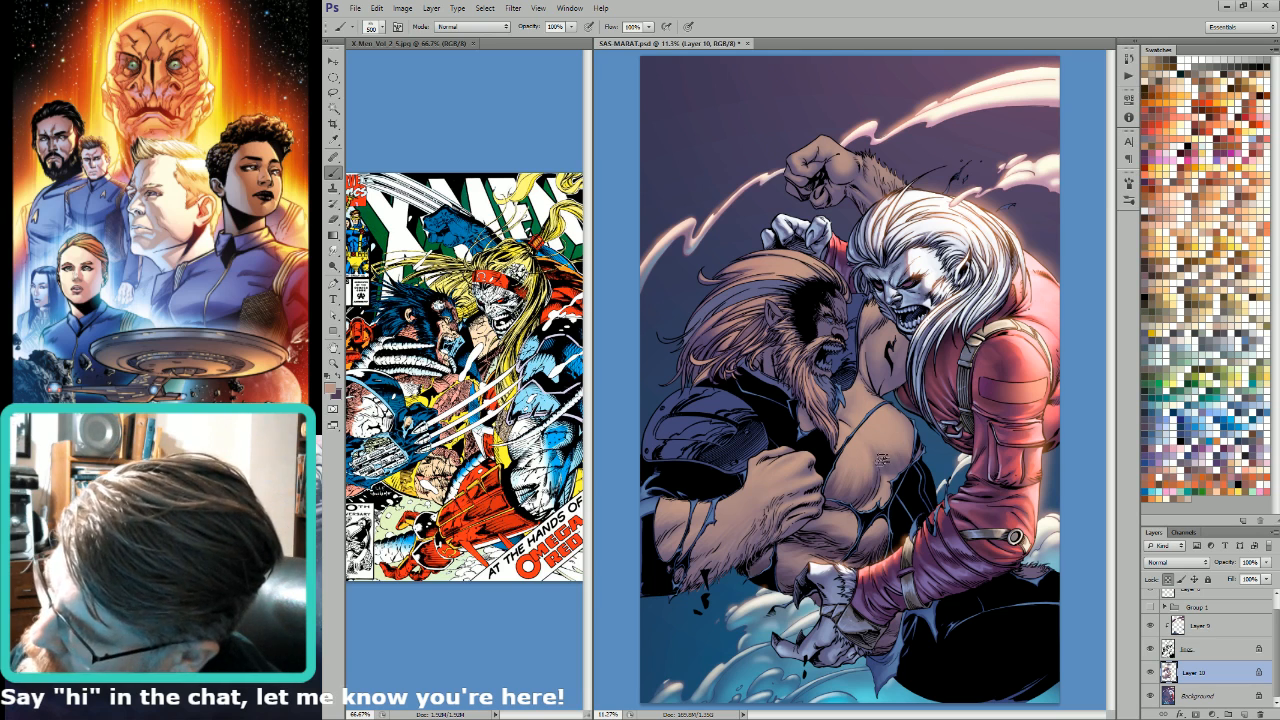
key("bracketright")
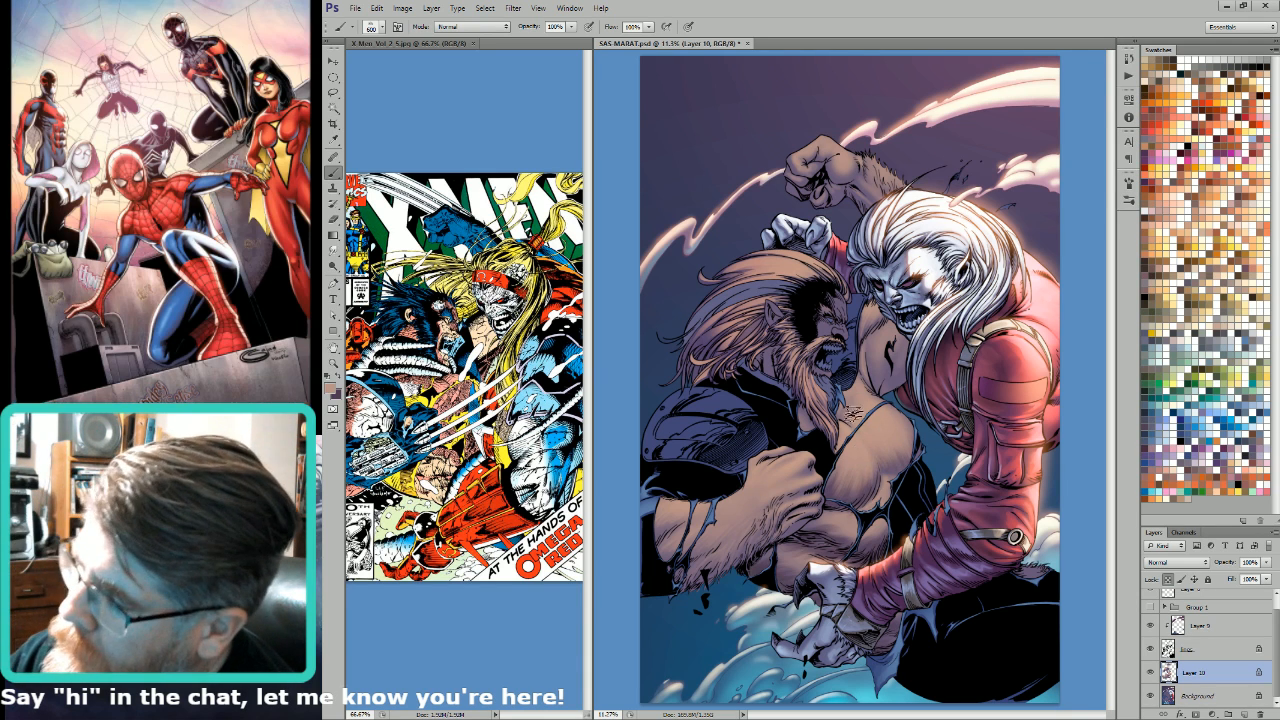
key("bracketleft")
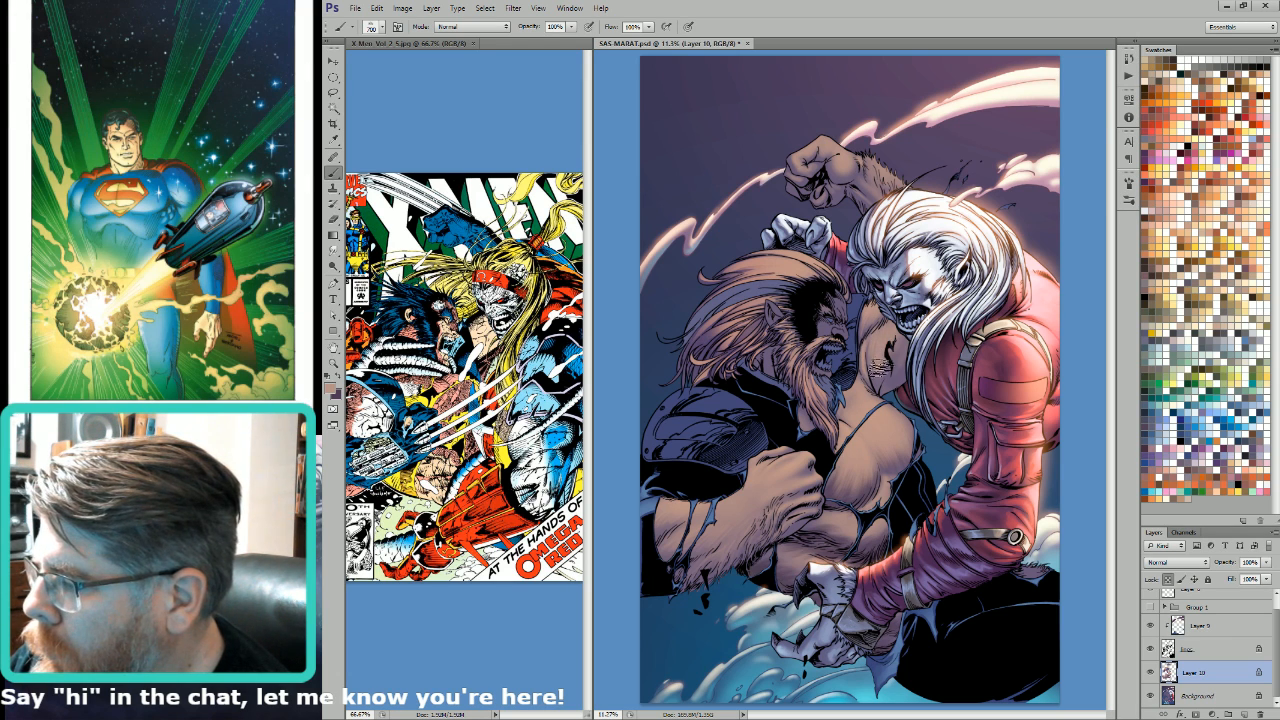
Step: Swap to dark purple and texture the hair on the bearded man's lower forearm with the brush at size 700
key("bracketright")
key("bracketright")
key("x")
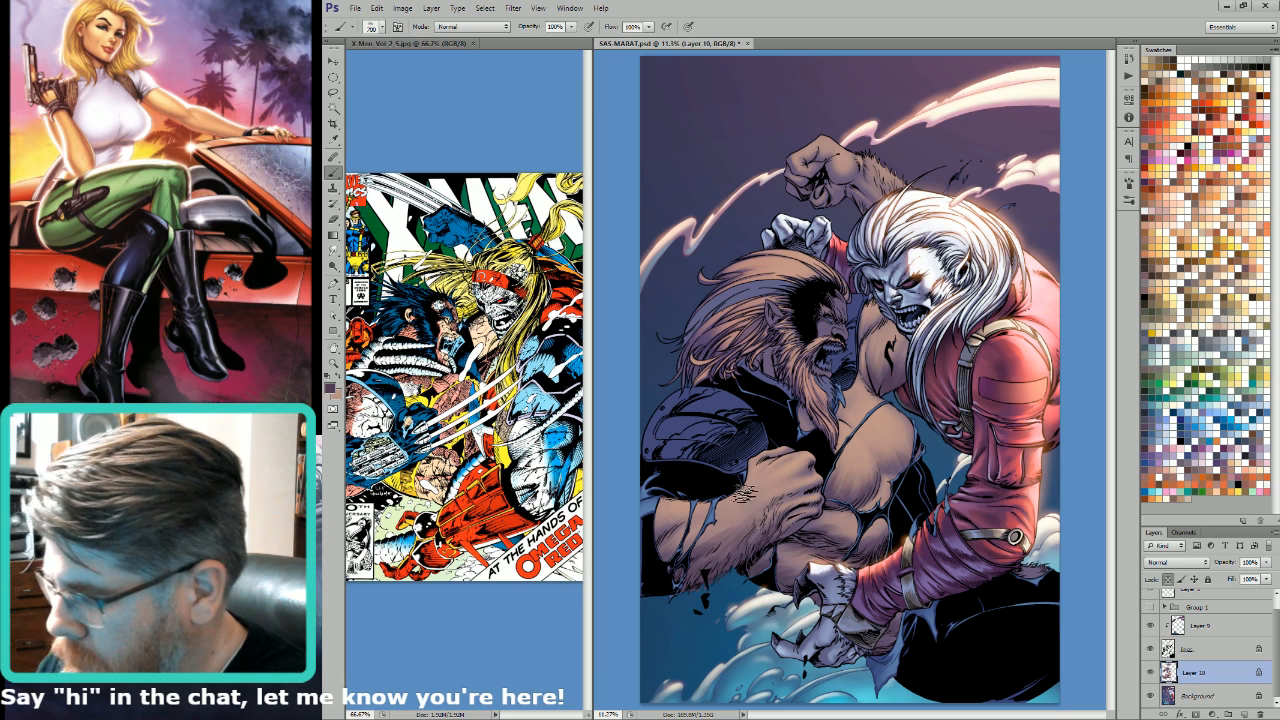
left_click(670, 510, "alt")
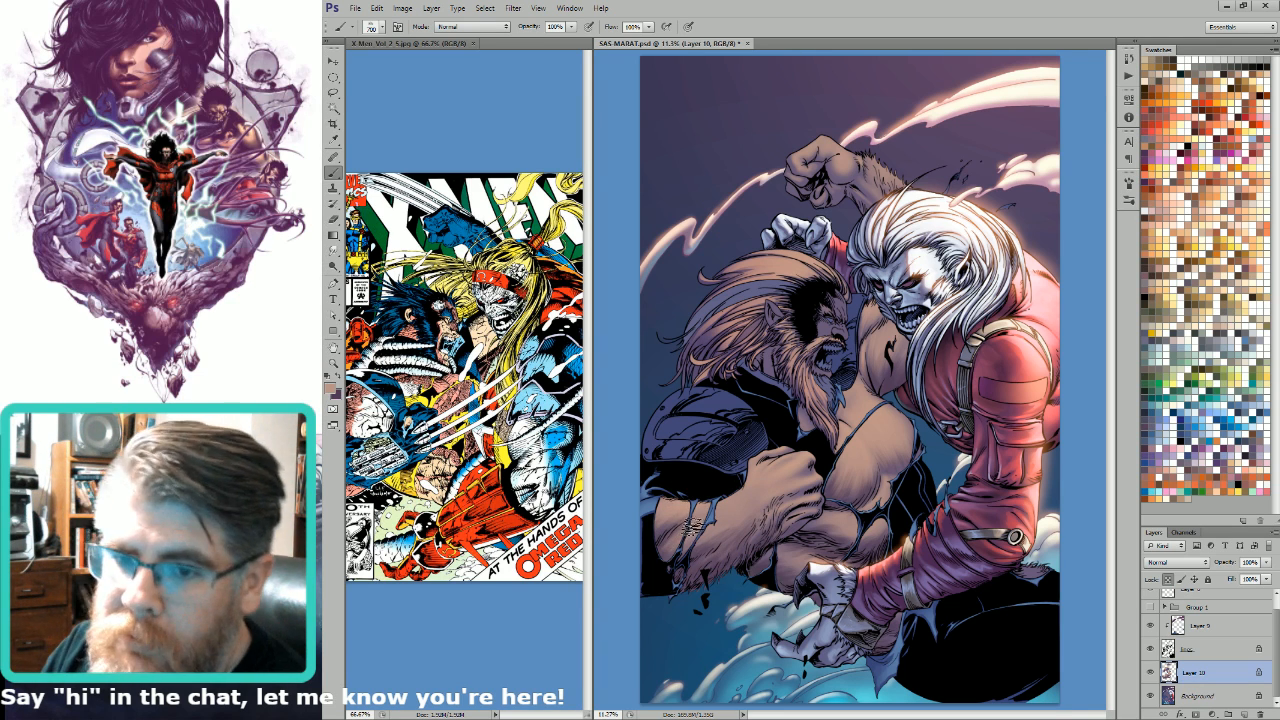
Step: Work tan hair strokes into the lower forearm and up to the fist, with textured brush sizes between 500 and 700
key("bracketleft")
key("bracketleft")
key("bracketleft")
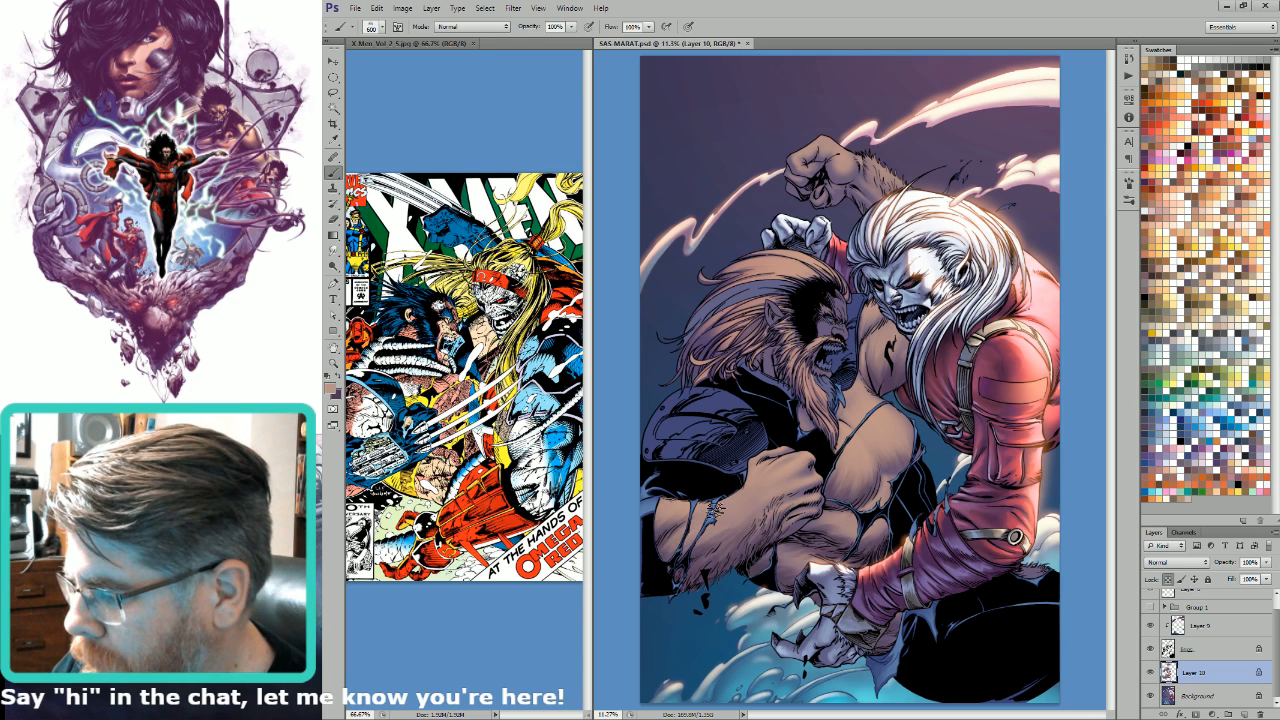
key("bracketright")
key("bracketright")
key("bracketright")
key("bracketleft")
key("bracketleft")
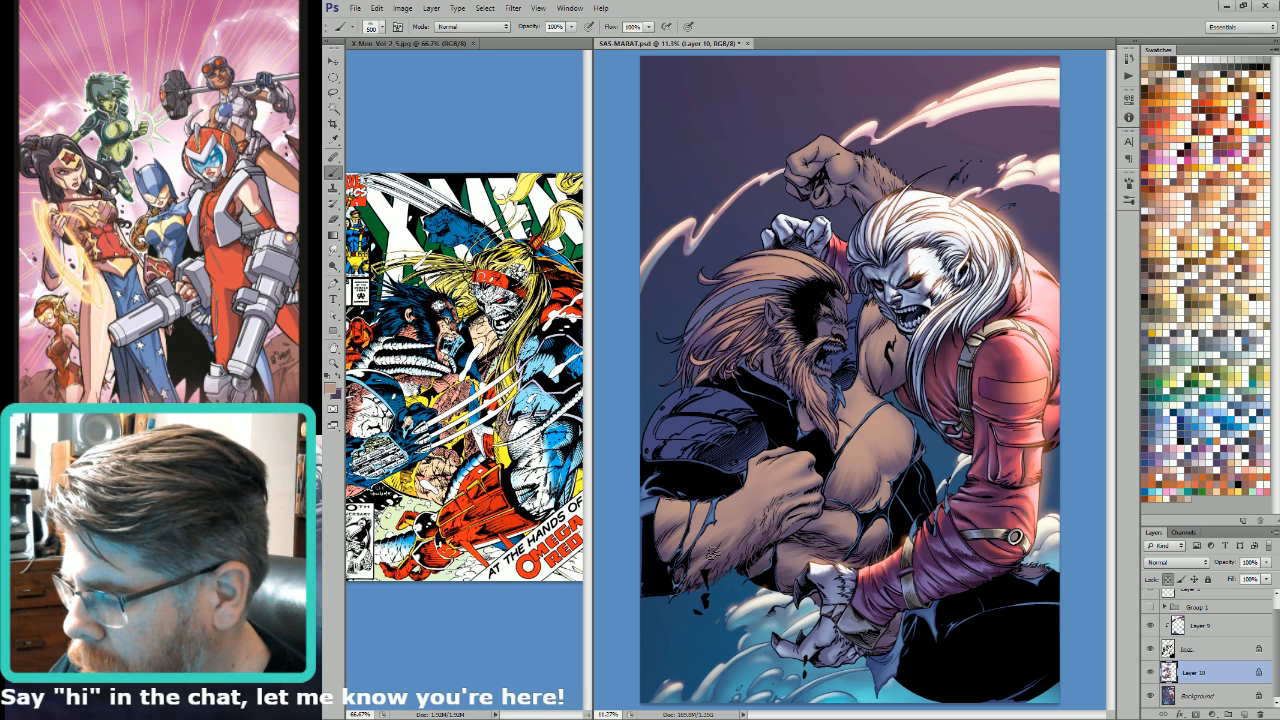
key("bracketleft")
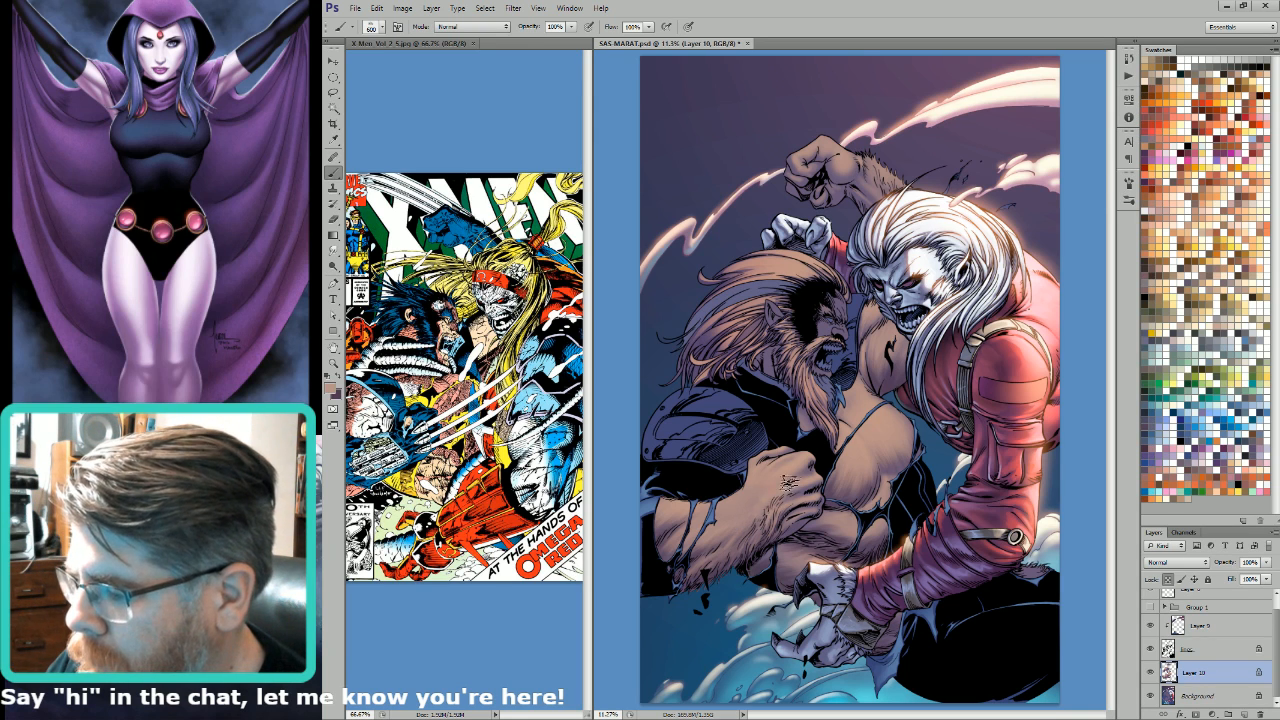
Step: Refine the tan hair texture on the upper chest, lower forearm and fist, varying the brush size from 175 to 800
key("bracketleft")
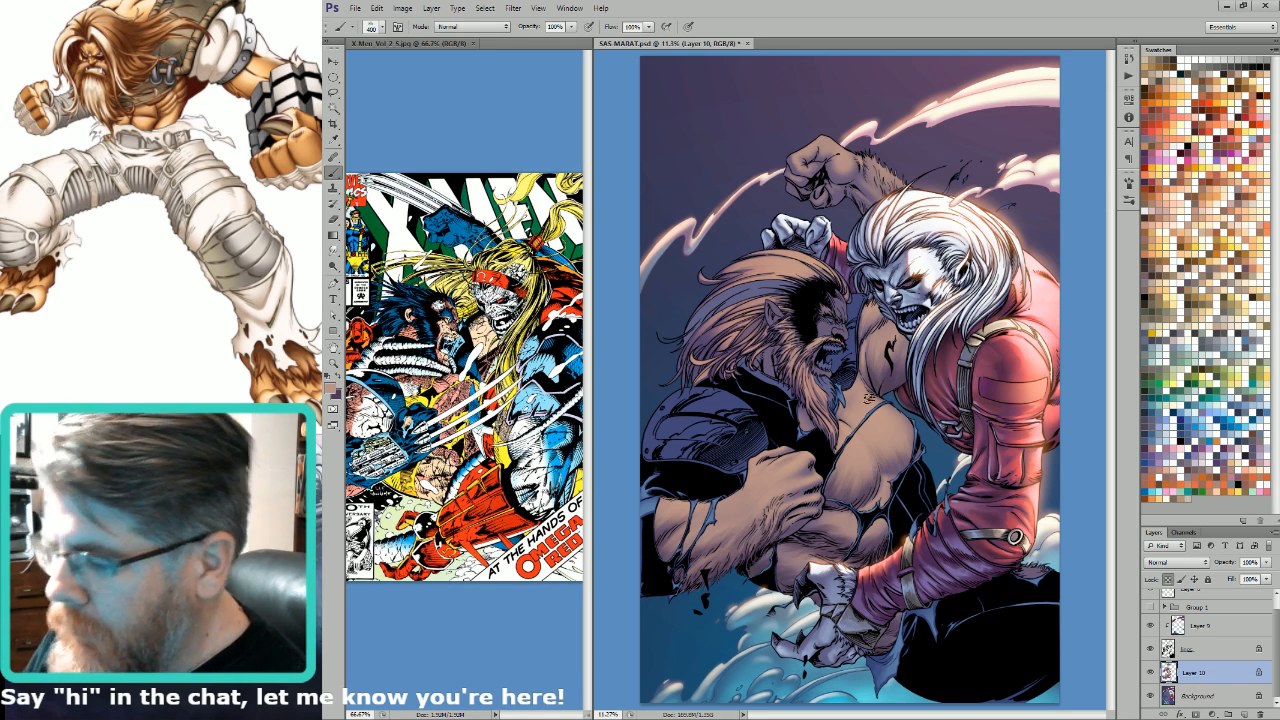
key("bracketright")
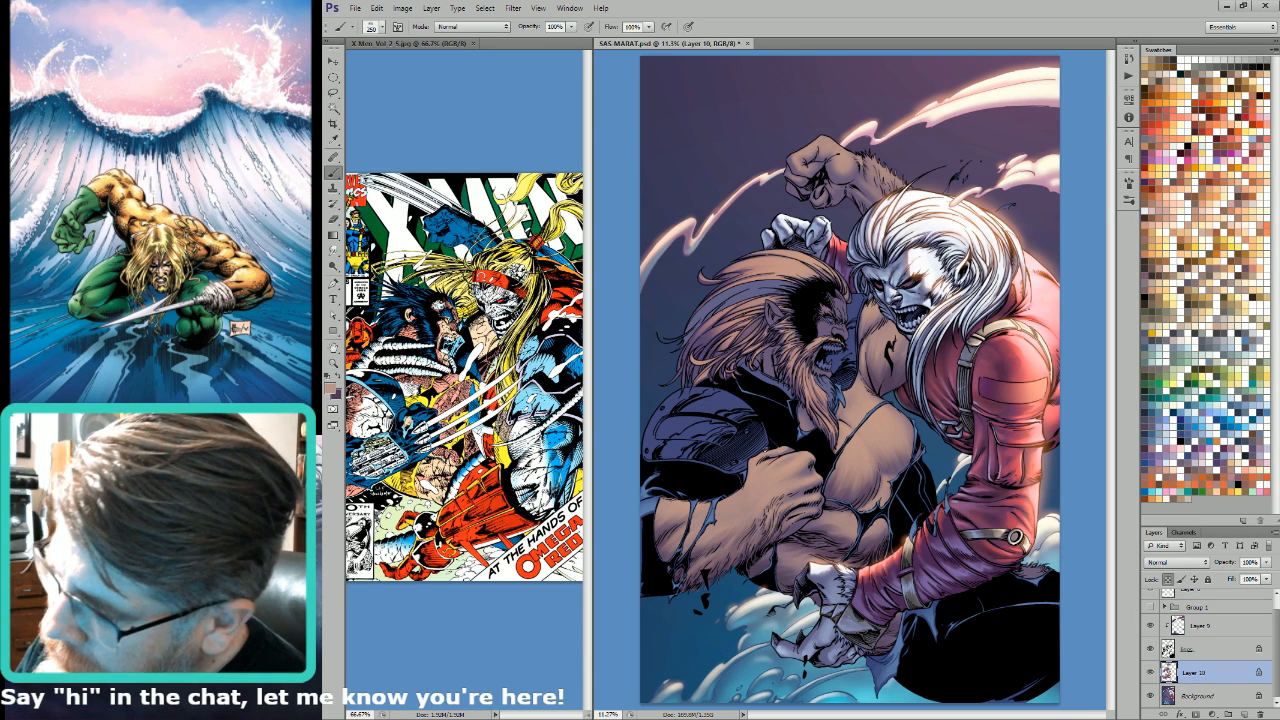
key("bracketright")
key("bracketright")
key("bracketright")
key("bracketright")
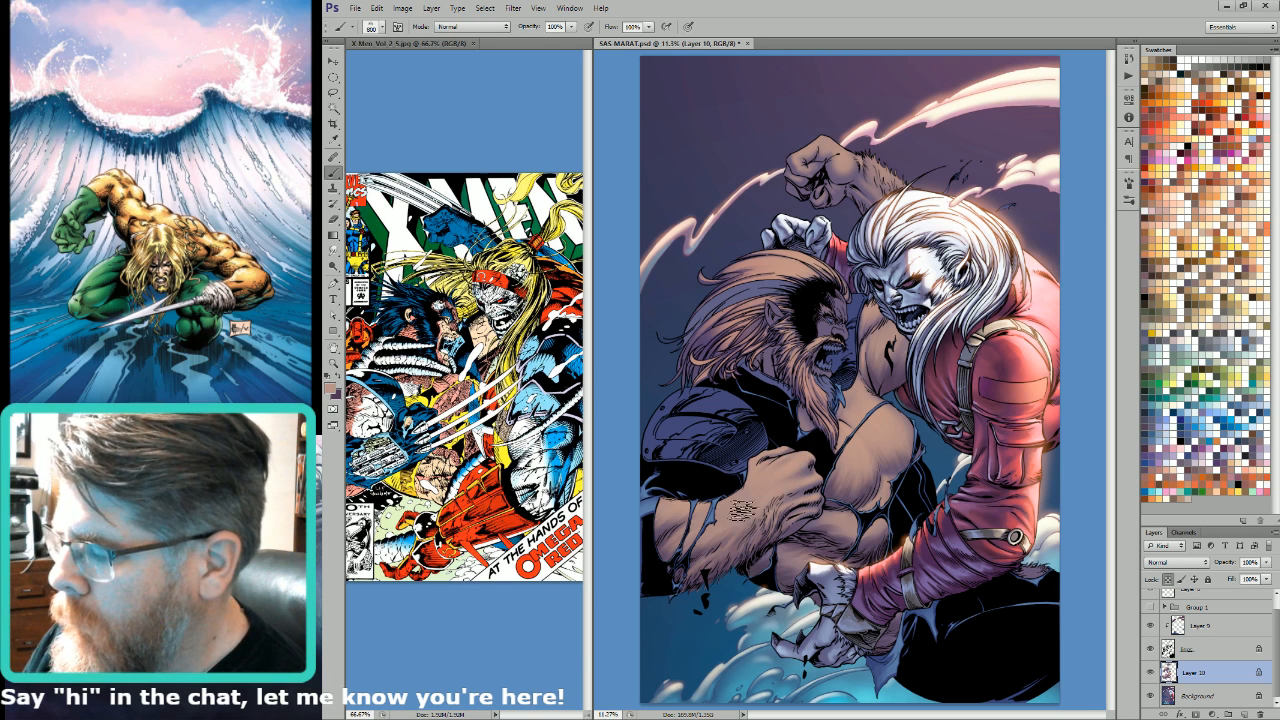
key("bracketleft")
key("bracketleft")
key("bracketleft")
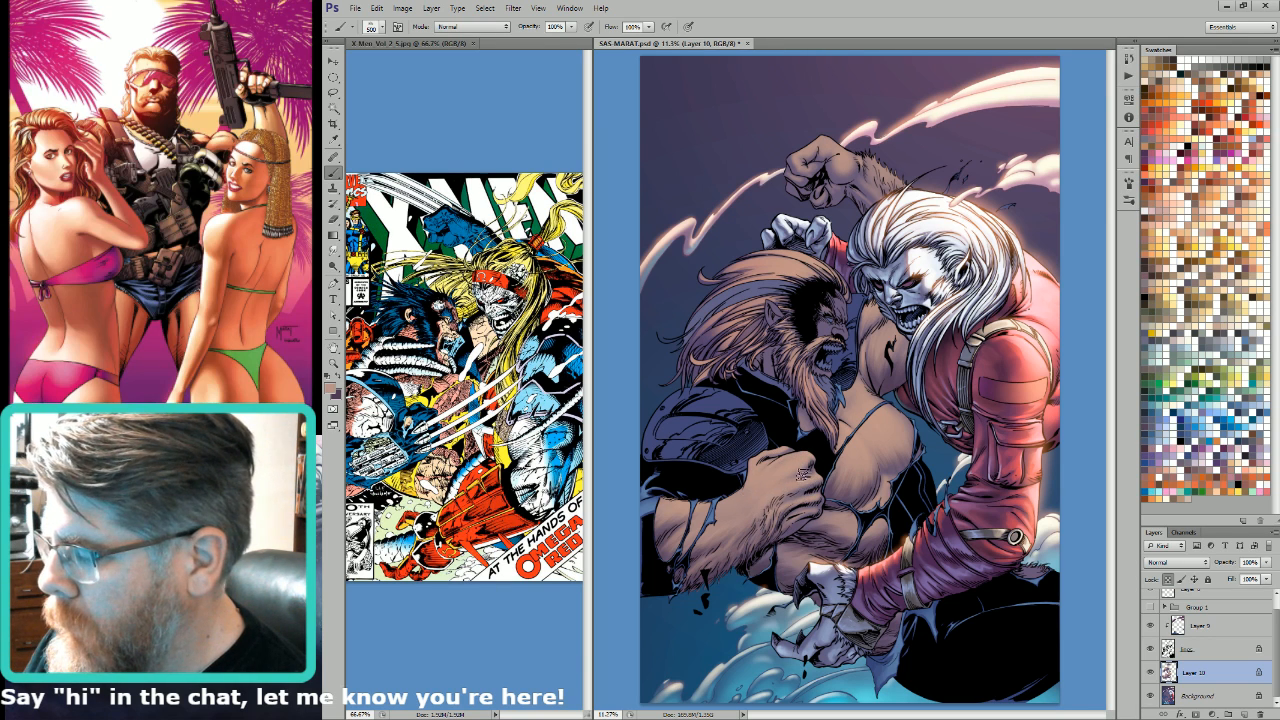
key("bracketleft")
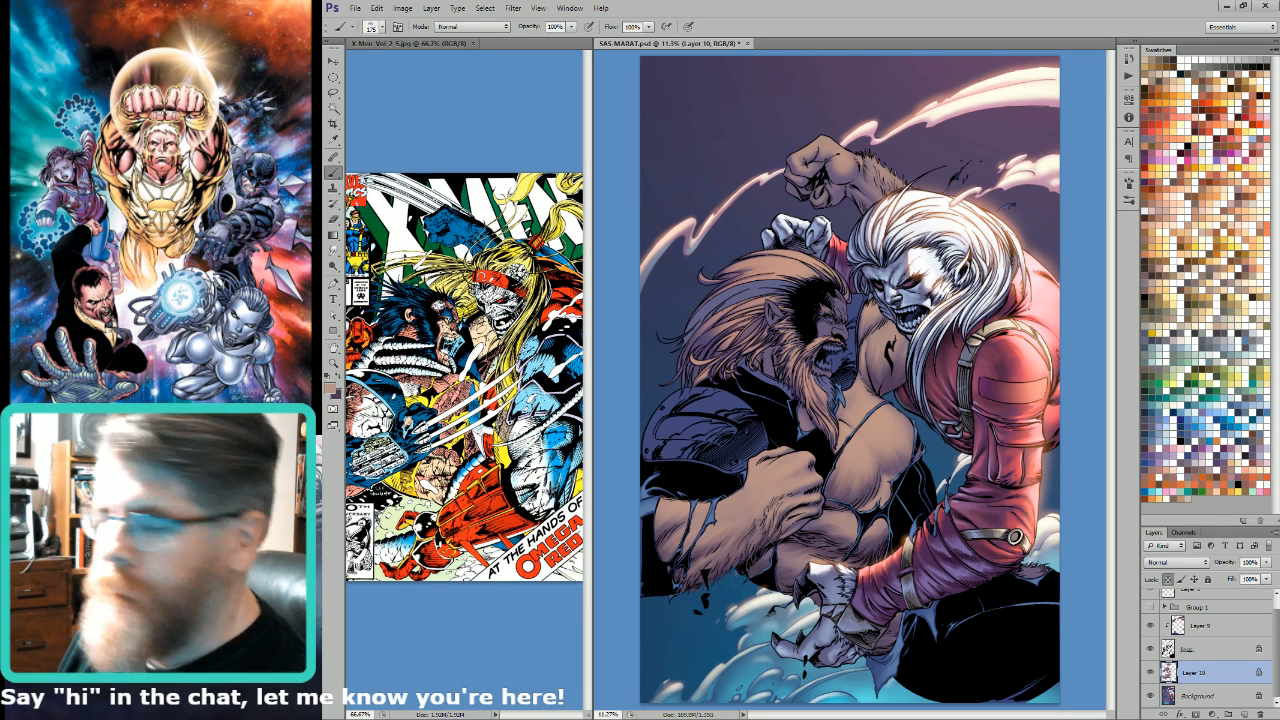
Step: Add tan hair texture to the bearded man's raised forearm with brush sizes between 300 and 600
key("bracketright")
key("bracketright")
key("bracketright")
key("bracketright")
key("bracketright")
key("bracketright")
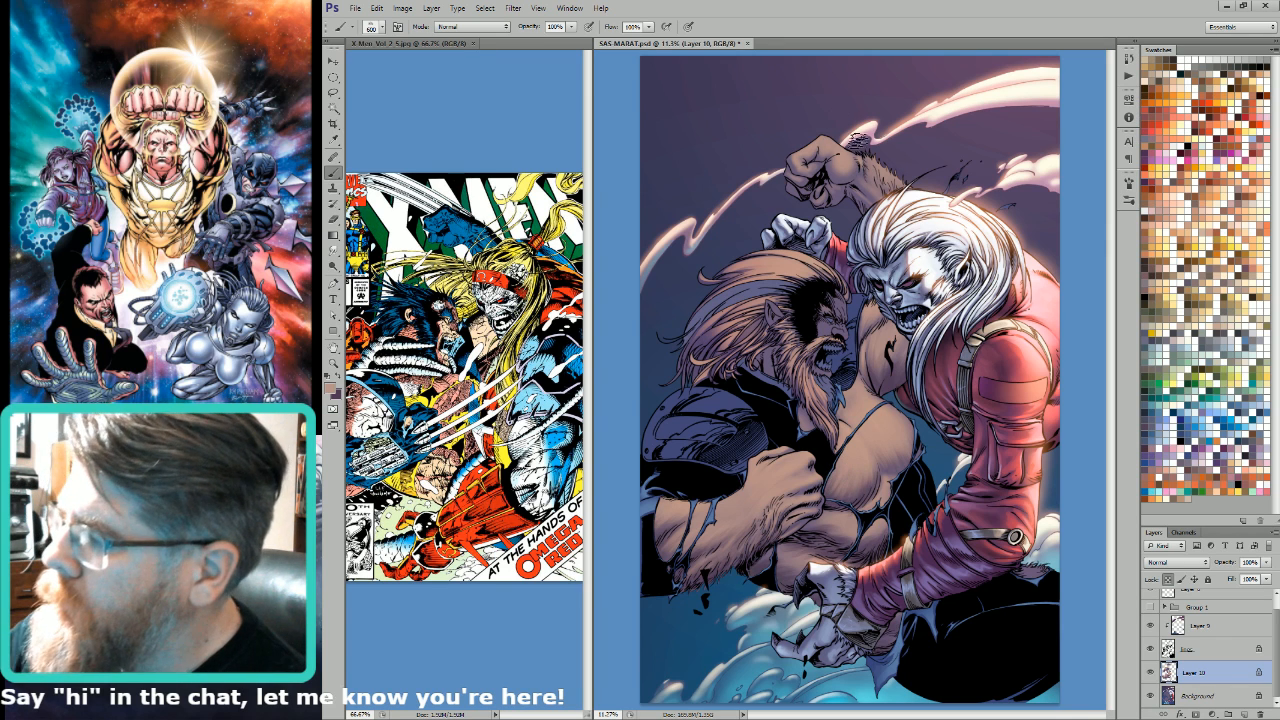
key("bracketleft")
key("bracketleft")
key("bracketleft")
key("bracketleft")
key("bracketleft")
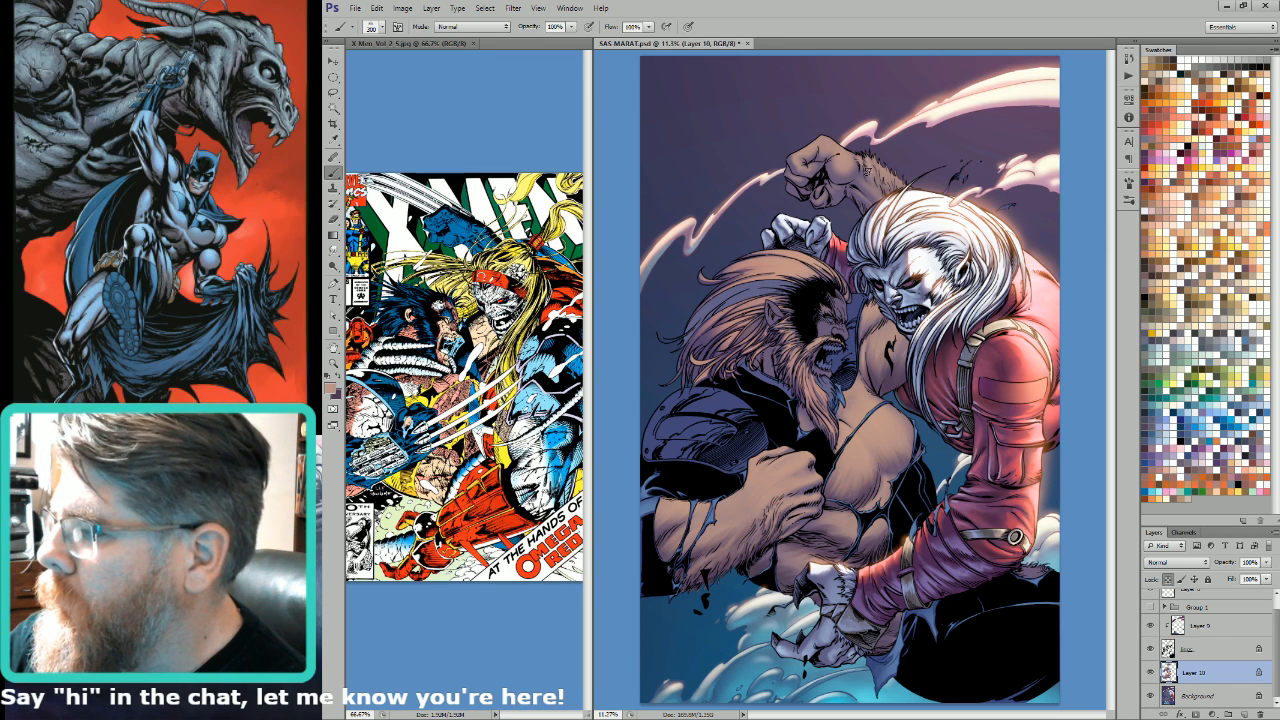
left_click(885, 181, "alt")
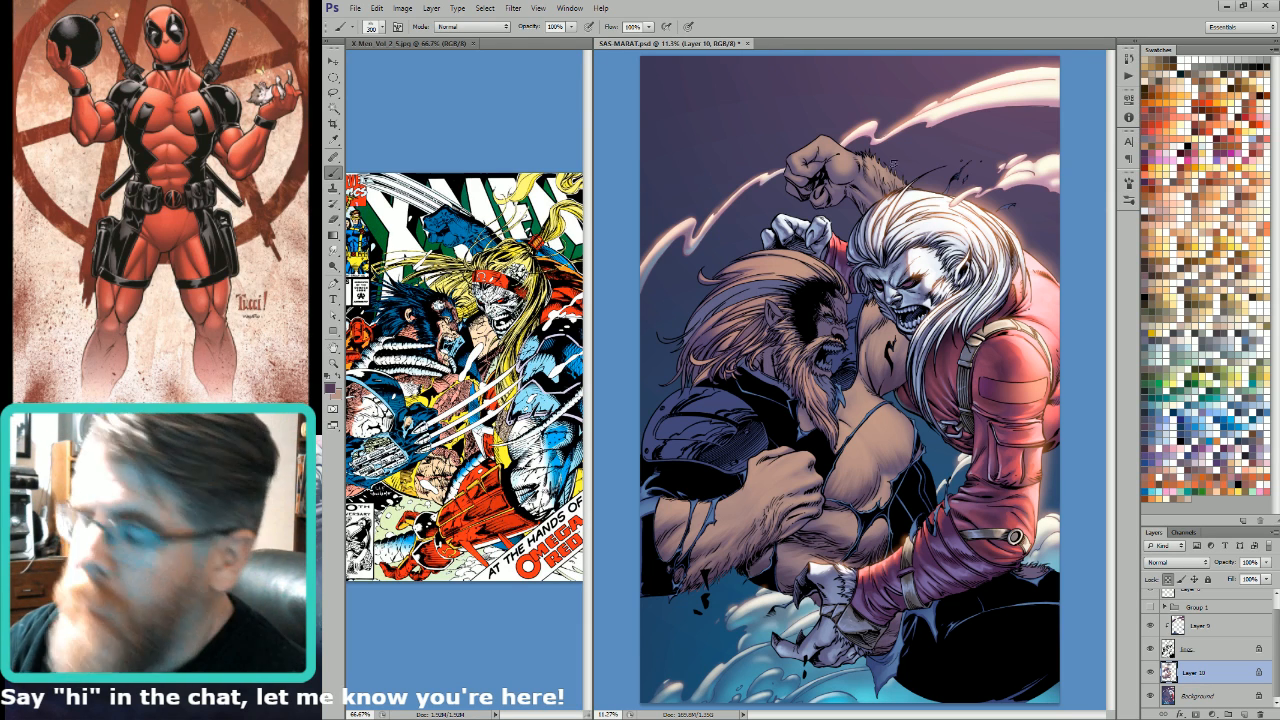
Step: Paint dark purple hair texture on the raised forearm beside the white hair, using brush sizes from 400 to 700
key("bracketright")
key("bracketright")
key("bracketright")
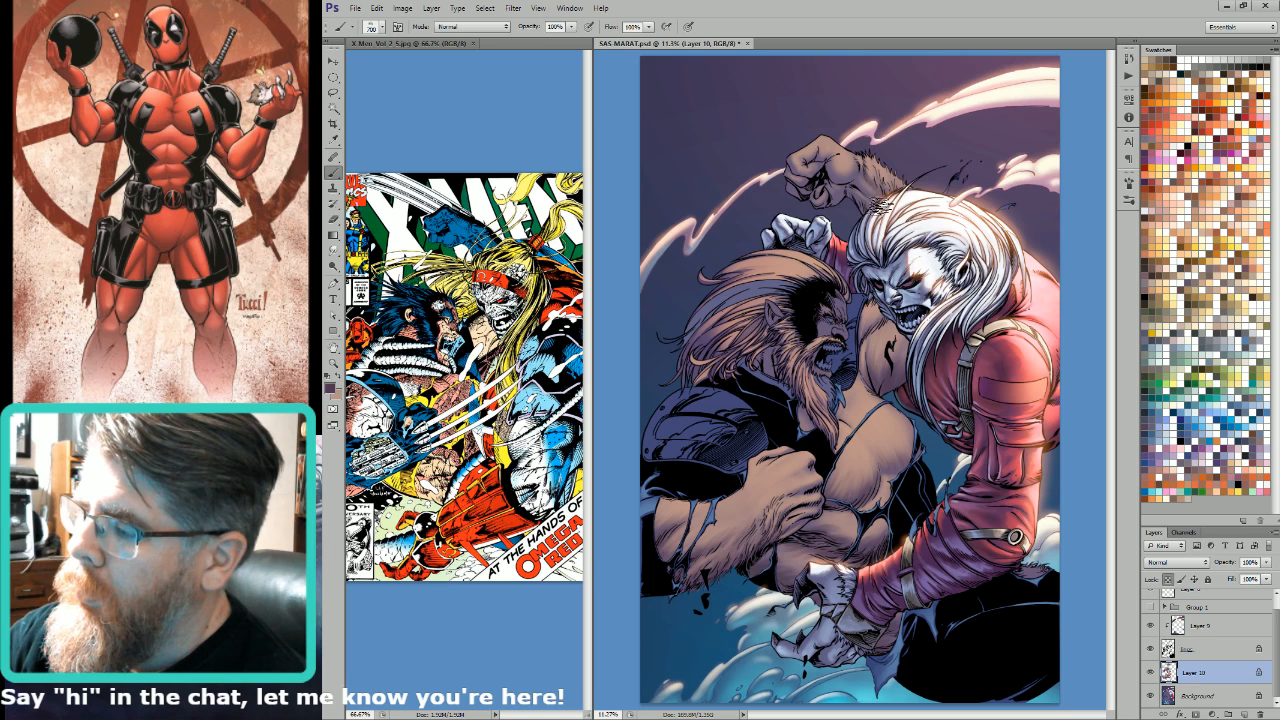
key("bracketright")
key("bracketleft")
key("bracketleft")
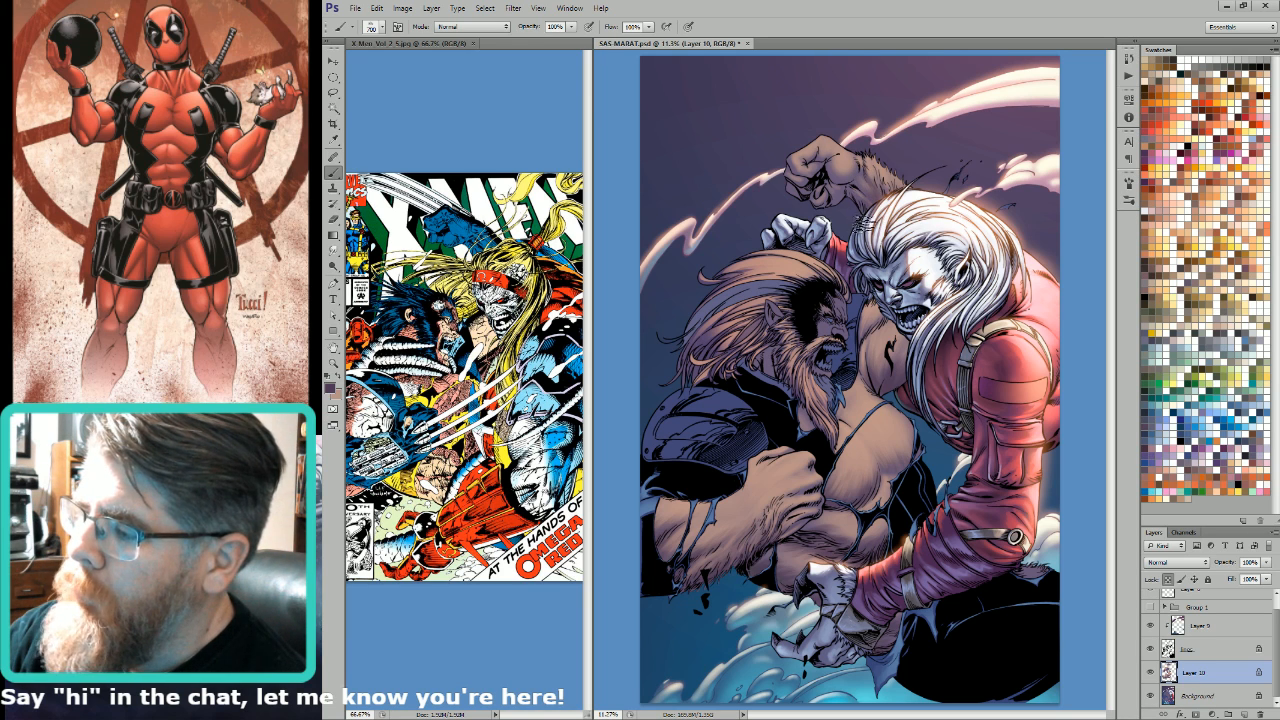
key("bracketleft")
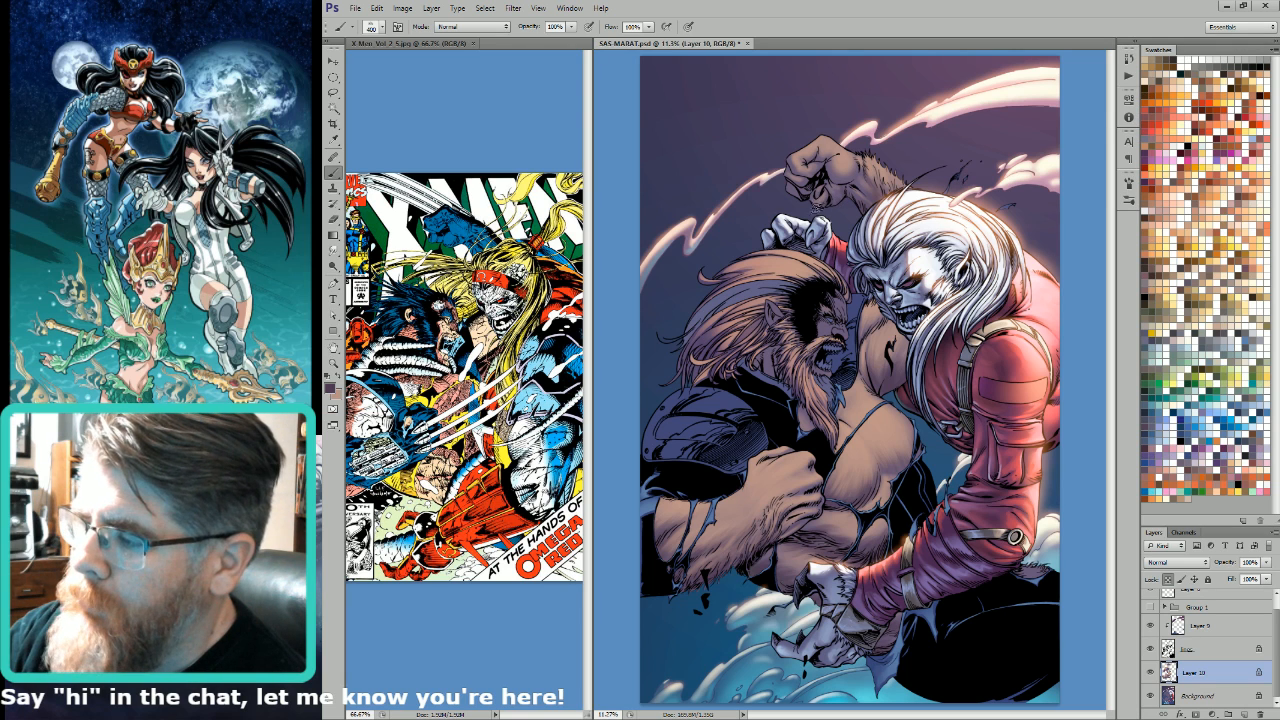
Step: Extend the dark purple texture to the raised wrist and fist with brush sizes between 300 and 500
key("bracketright")
key("bracketright")
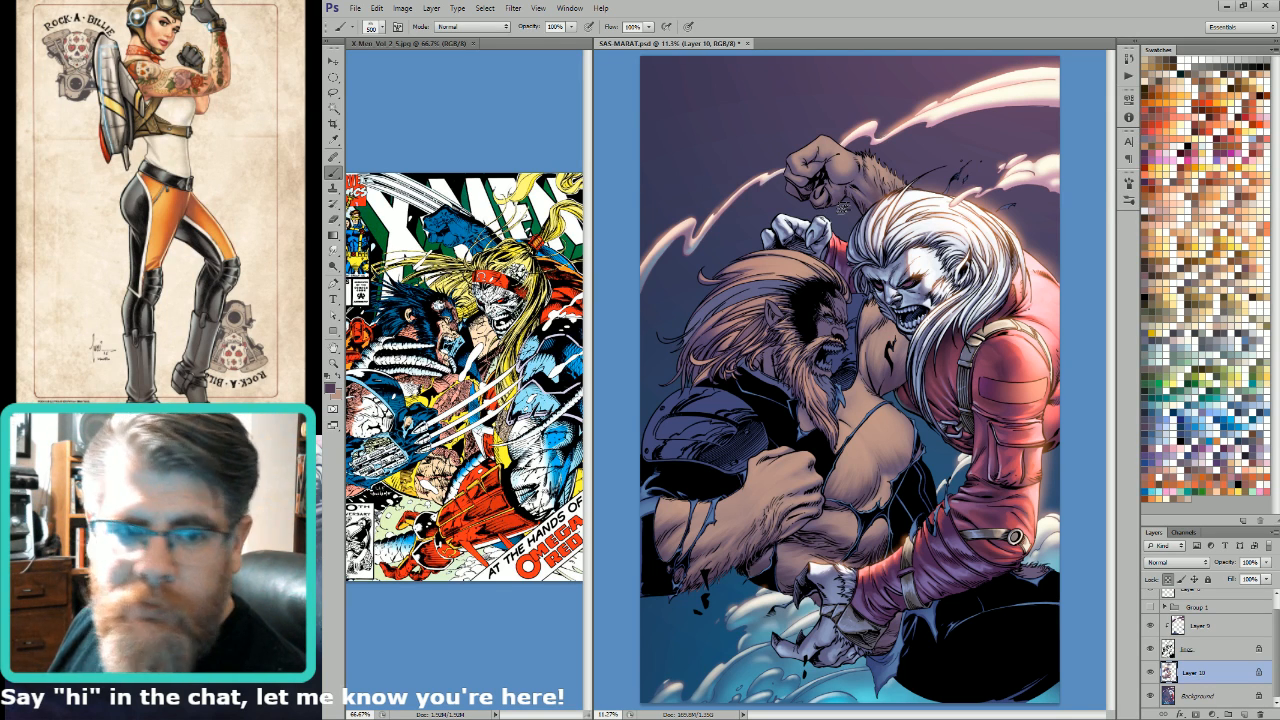
key("bracketleft")
key("bracketleft")
key("bracketleft")
key("bracketleft")
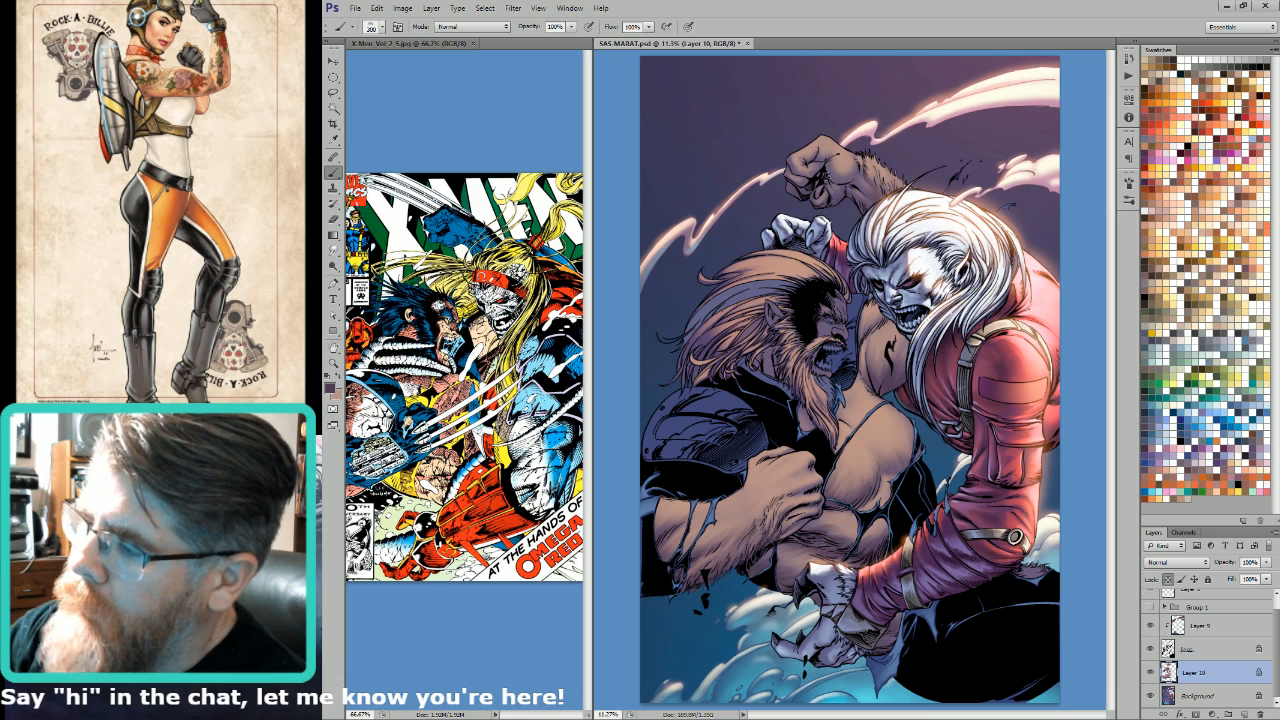
key("bracketright")
key("bracketright")
key("bracketright")
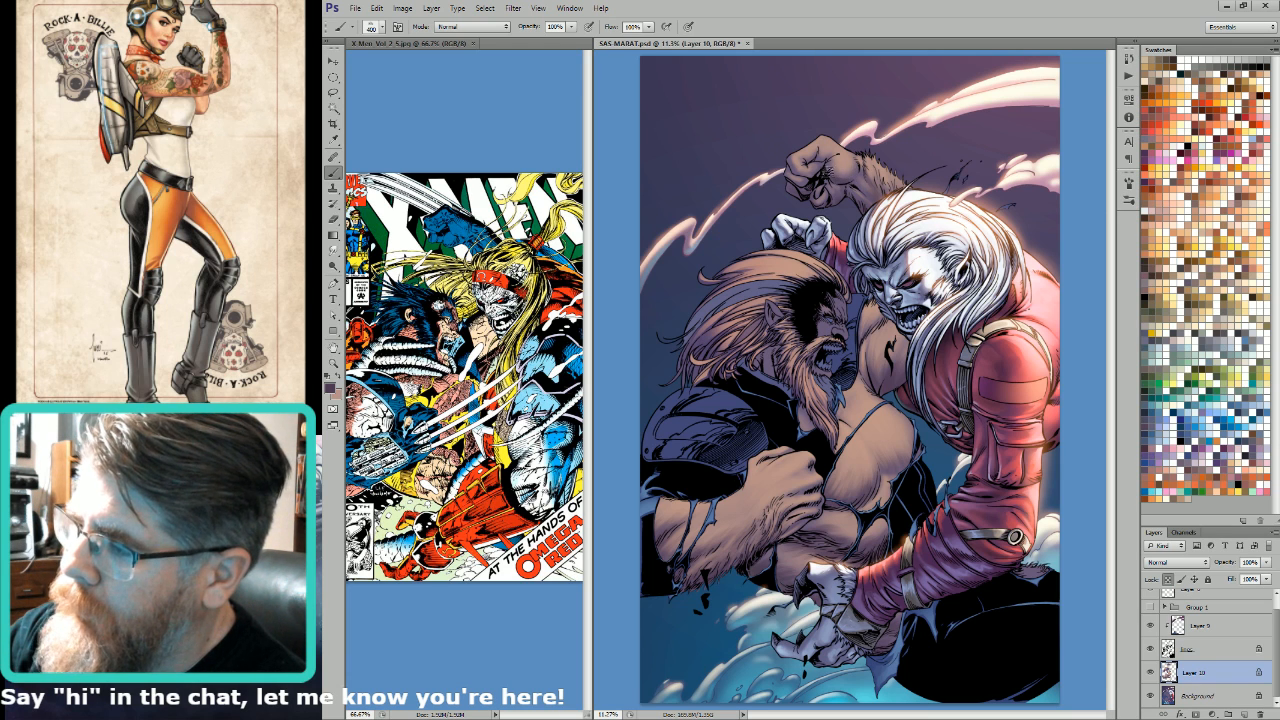
Step: Finish the dark purple hair detail on the raised forearm with brush sizes from 250 to 400
key("bracketleft")
key("bracketleft")
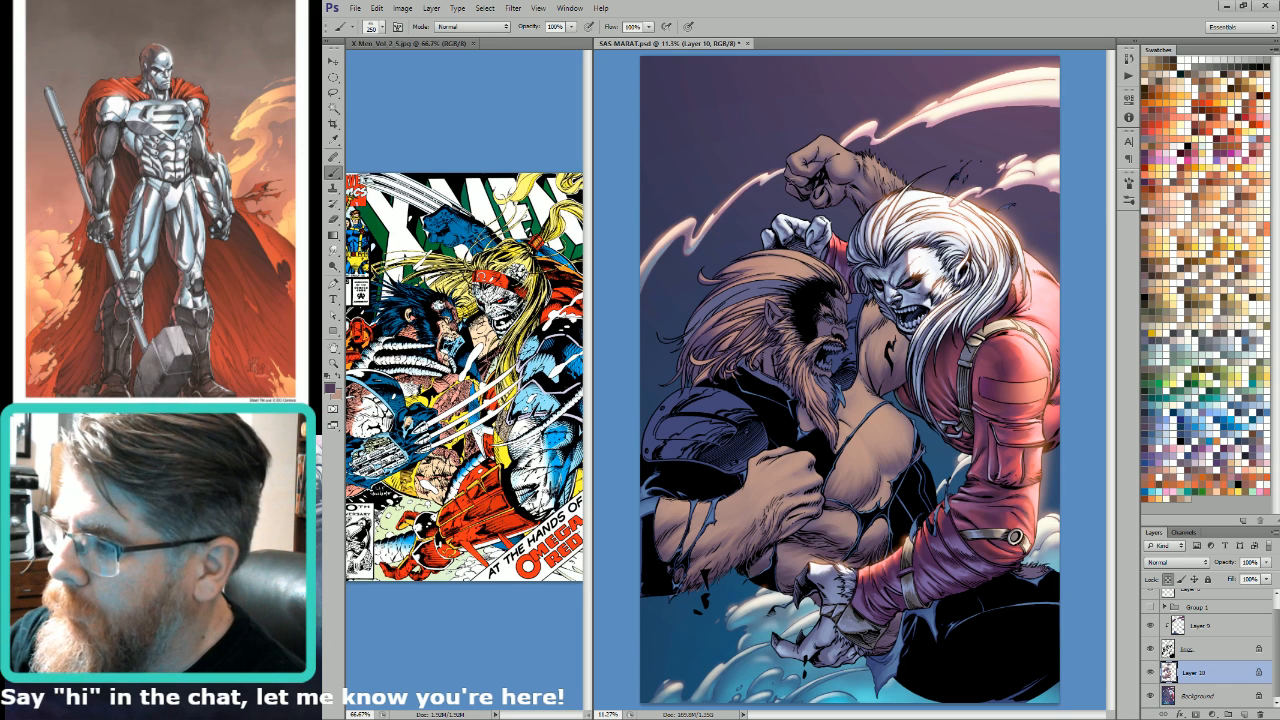
key("bracketright")
key("bracketright")
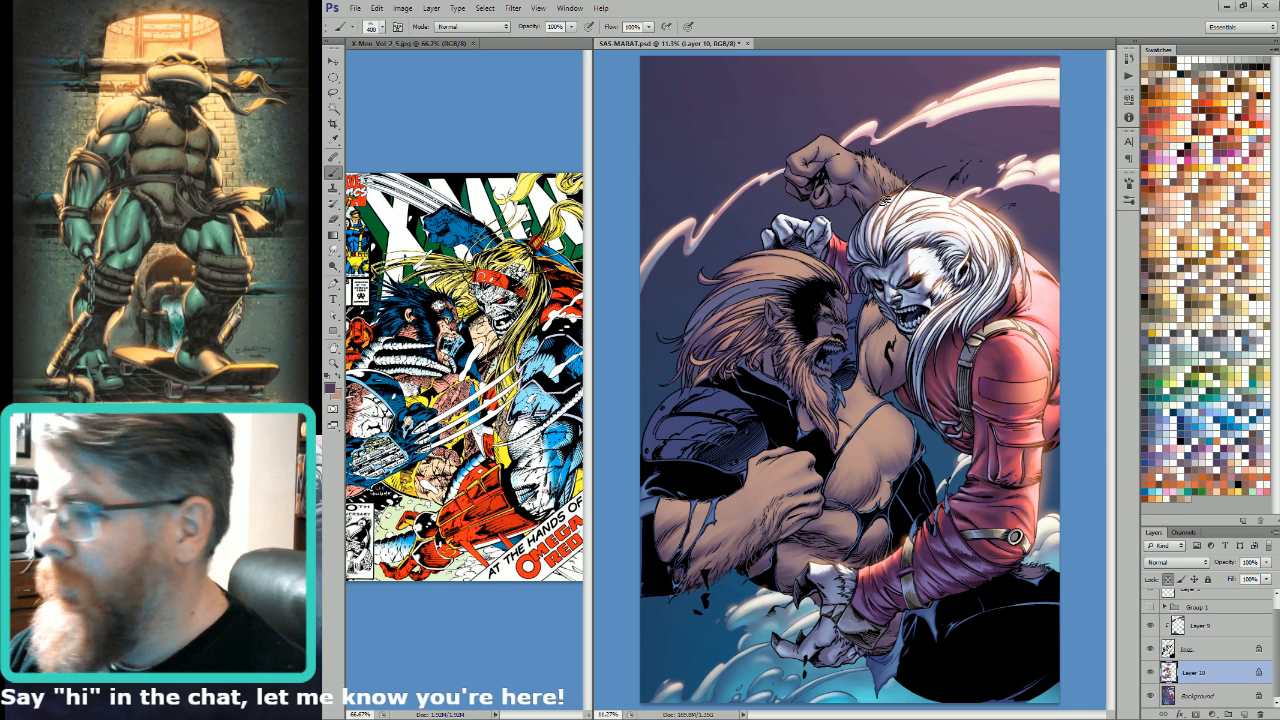
left_click(870, 162, "alt")
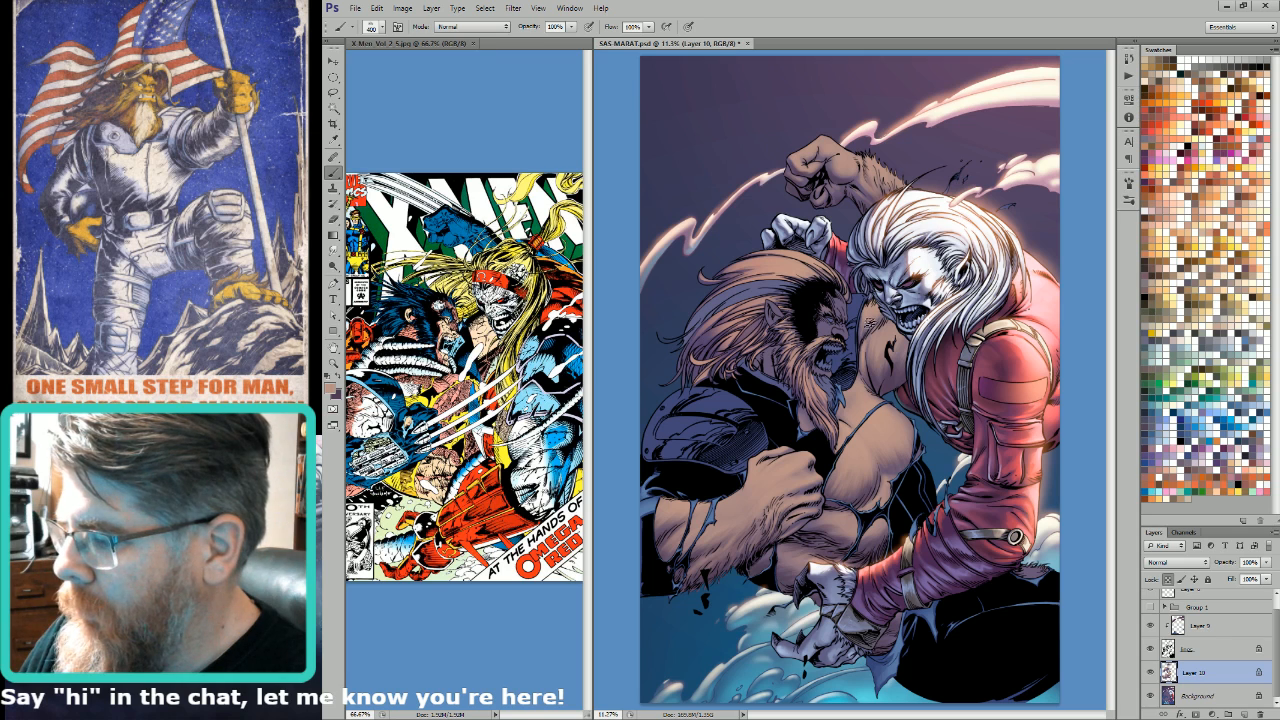
Step: Alternate dark purple and tan at brush size 400 to texture the hair around the beard, shoulder and upper chest
left_click(860, 340, "alt")
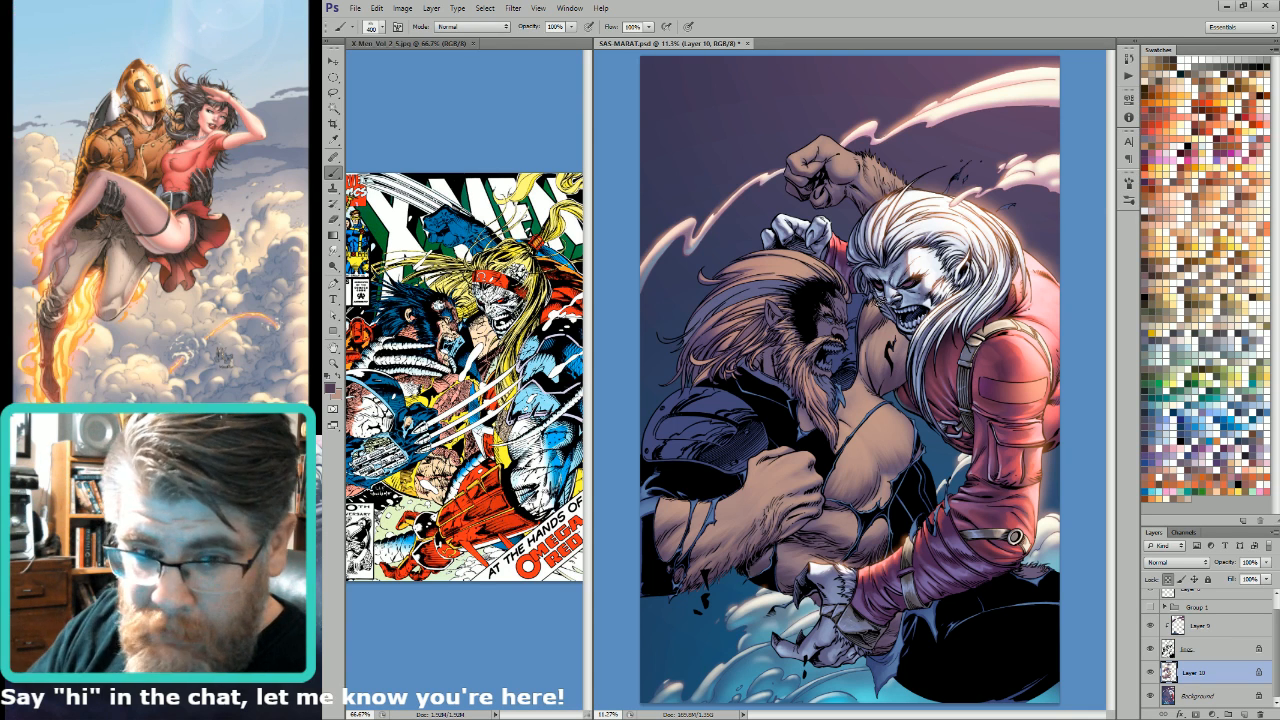
left_click(871, 276, "alt")
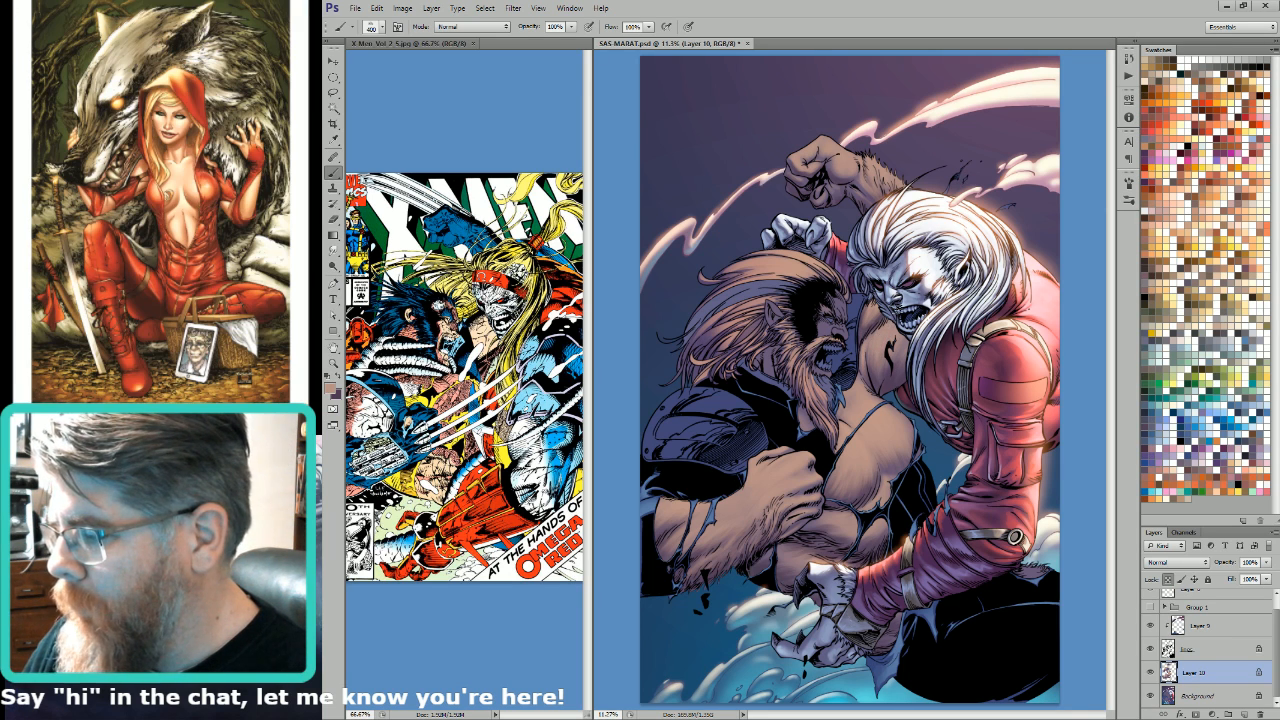
left_click(882, 392, "alt")
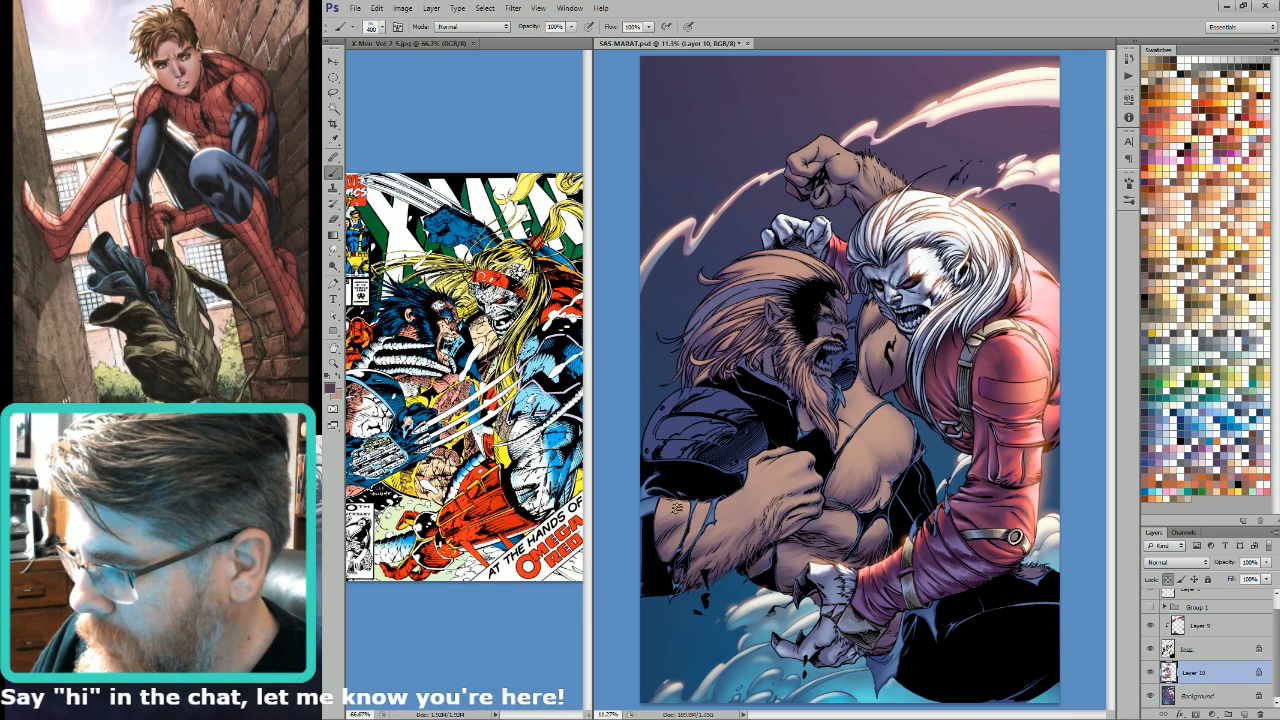
Step: Swap to tan and texture the lower forearm and abdomen edge with brush sizes between 400 and 600
key("x")
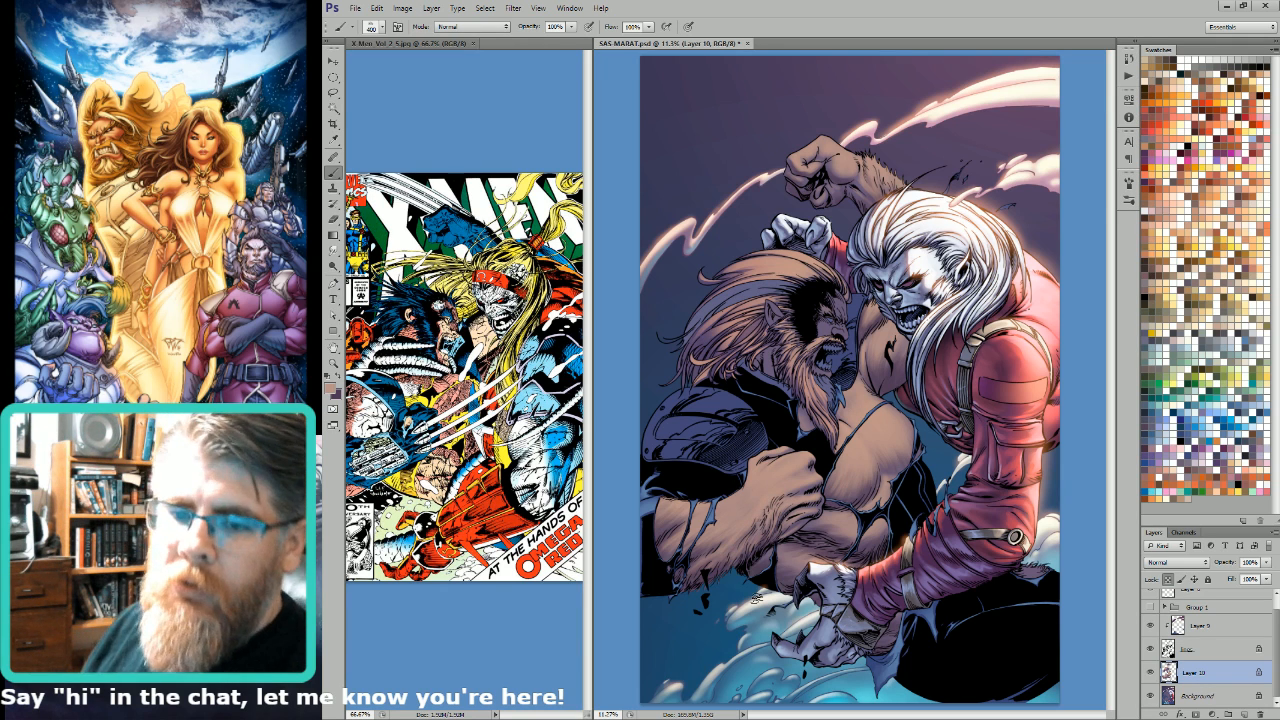
key("bracketright")
key("bracketright")
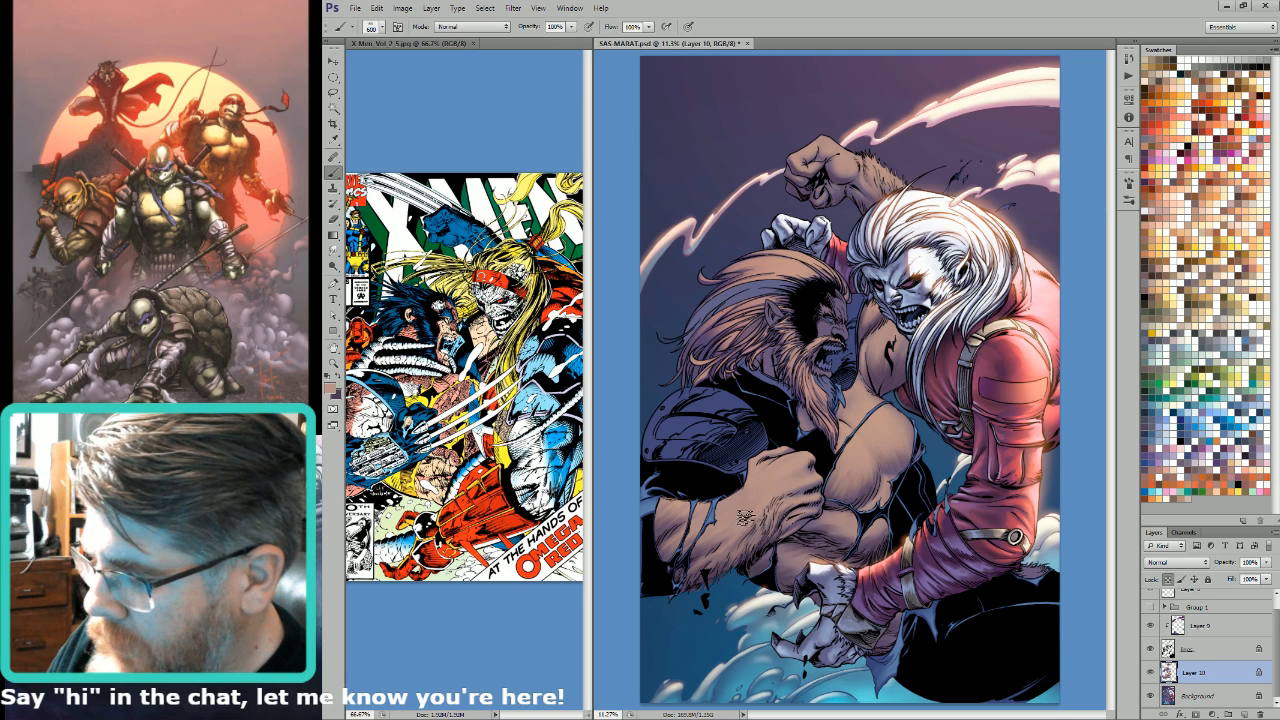
key("bracketleft")
key("bracketleft")
key("bracketleft")
key("bracketleft")
key("bracketleft")
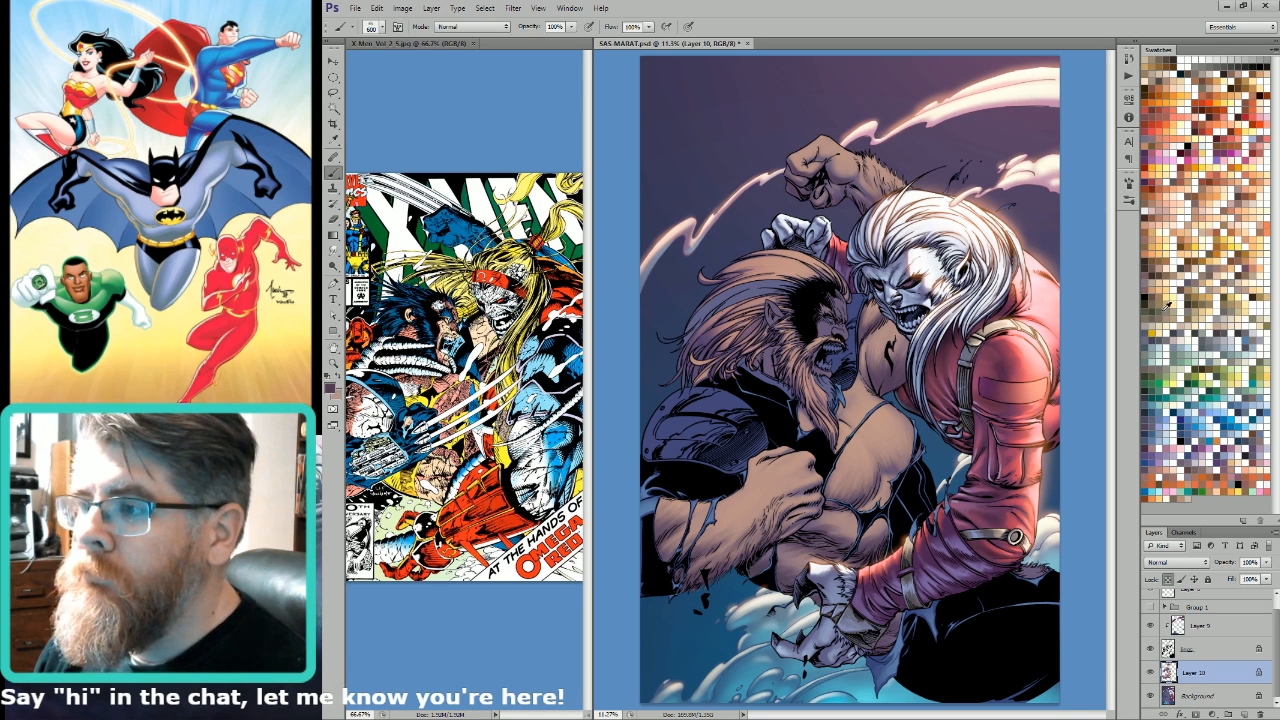
Step: Shade the clenched fist's wrist, the chest and the shoulder with soft dark purple hair strokes, enlarging the brush from 600 to 1200
key("bracketright")
key("bracketright")
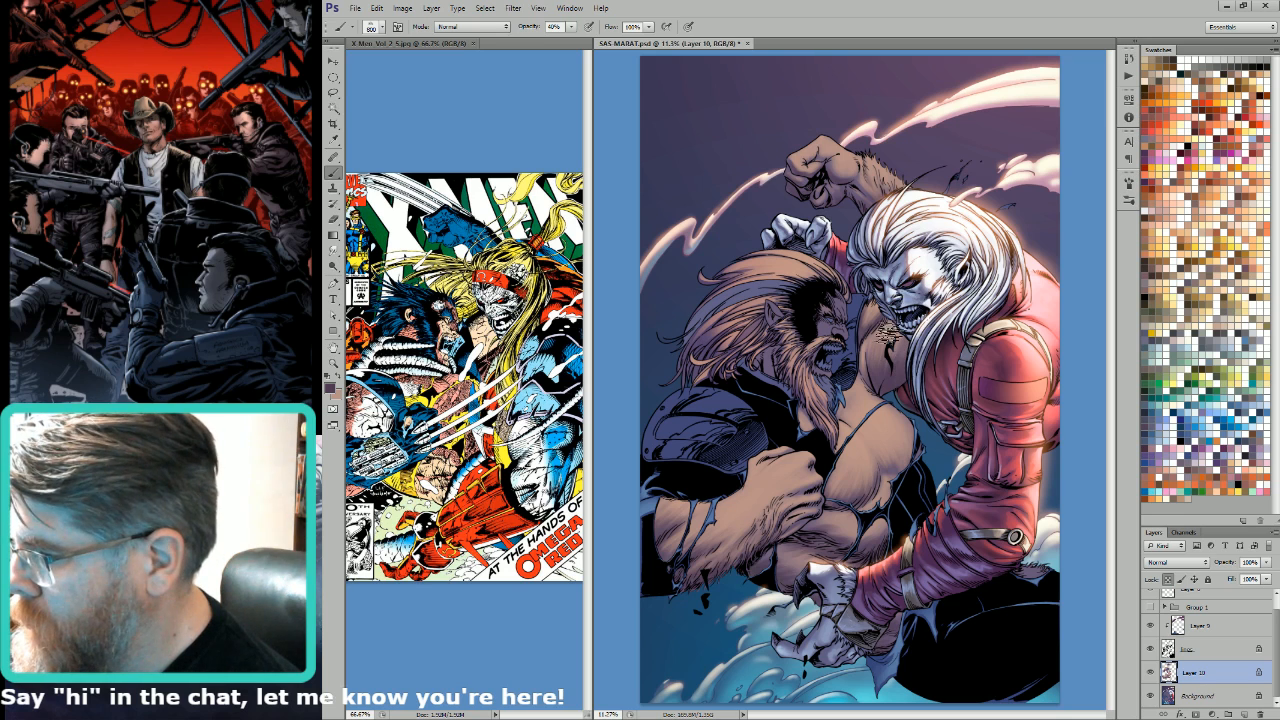
key("bracketleft")
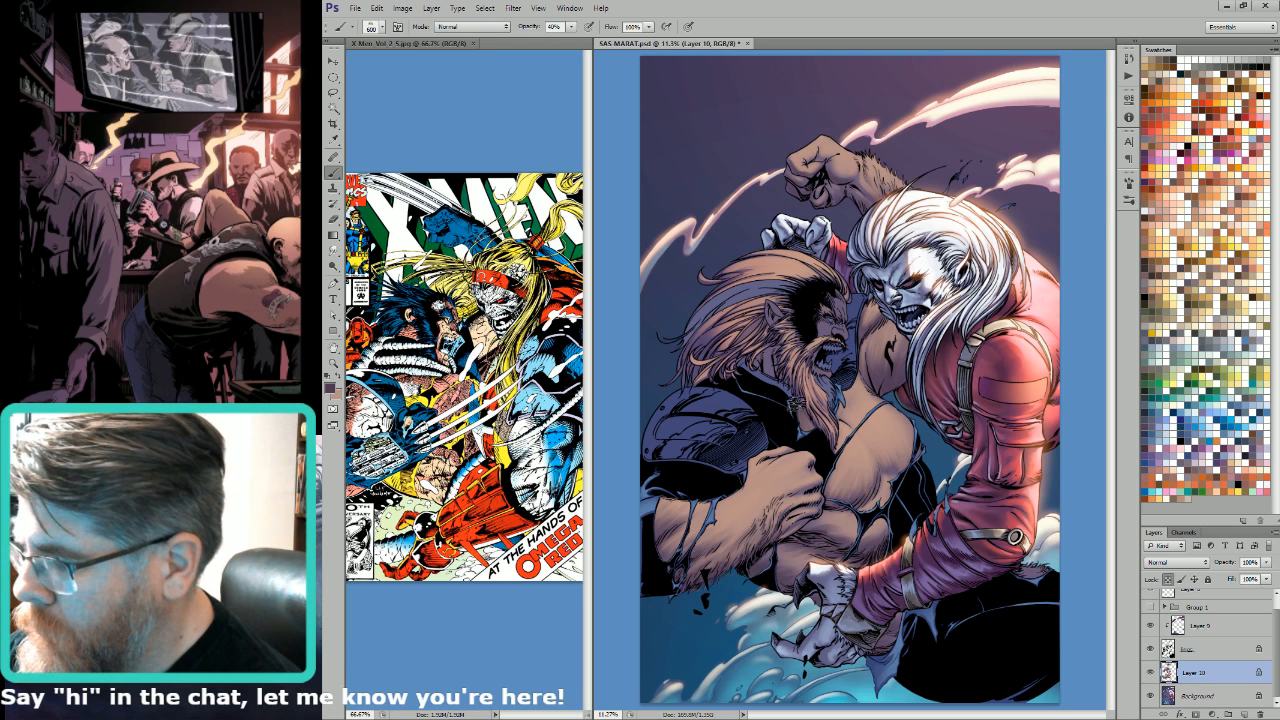
key("bracketright")
key("bracketright")
key("bracketright")
key("bracketright")
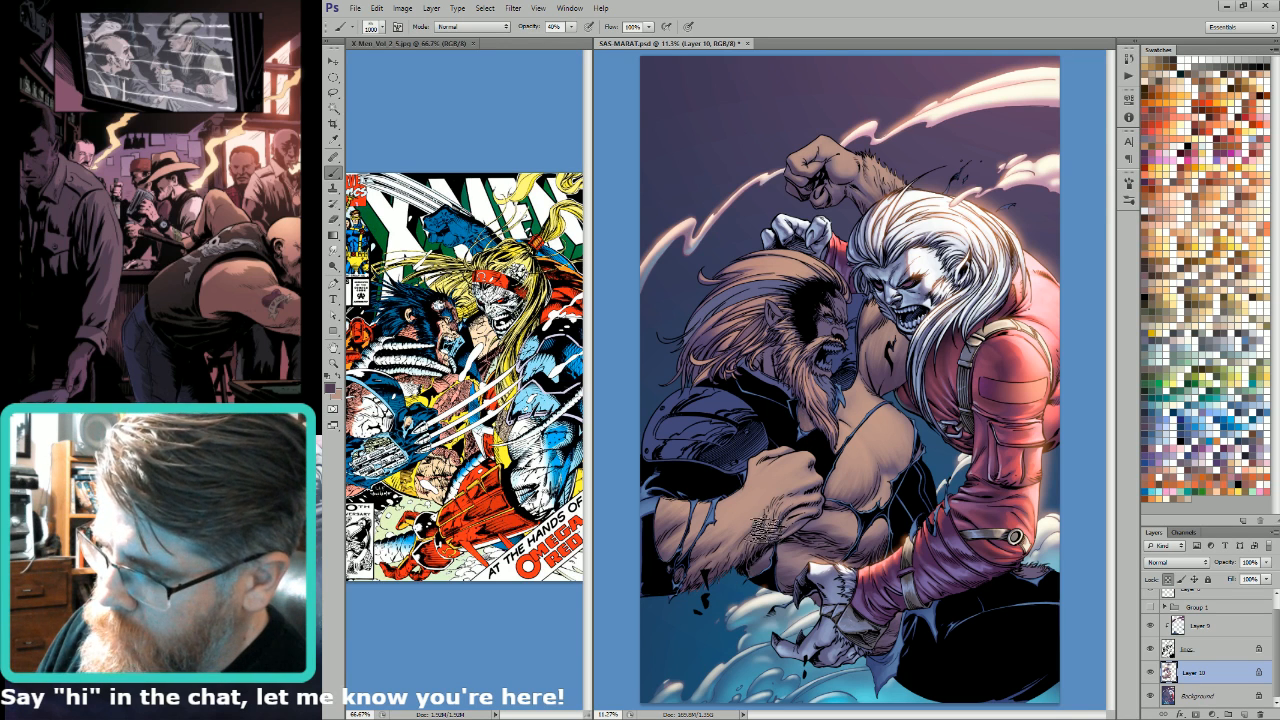
key("bracketright")
key("bracketright")
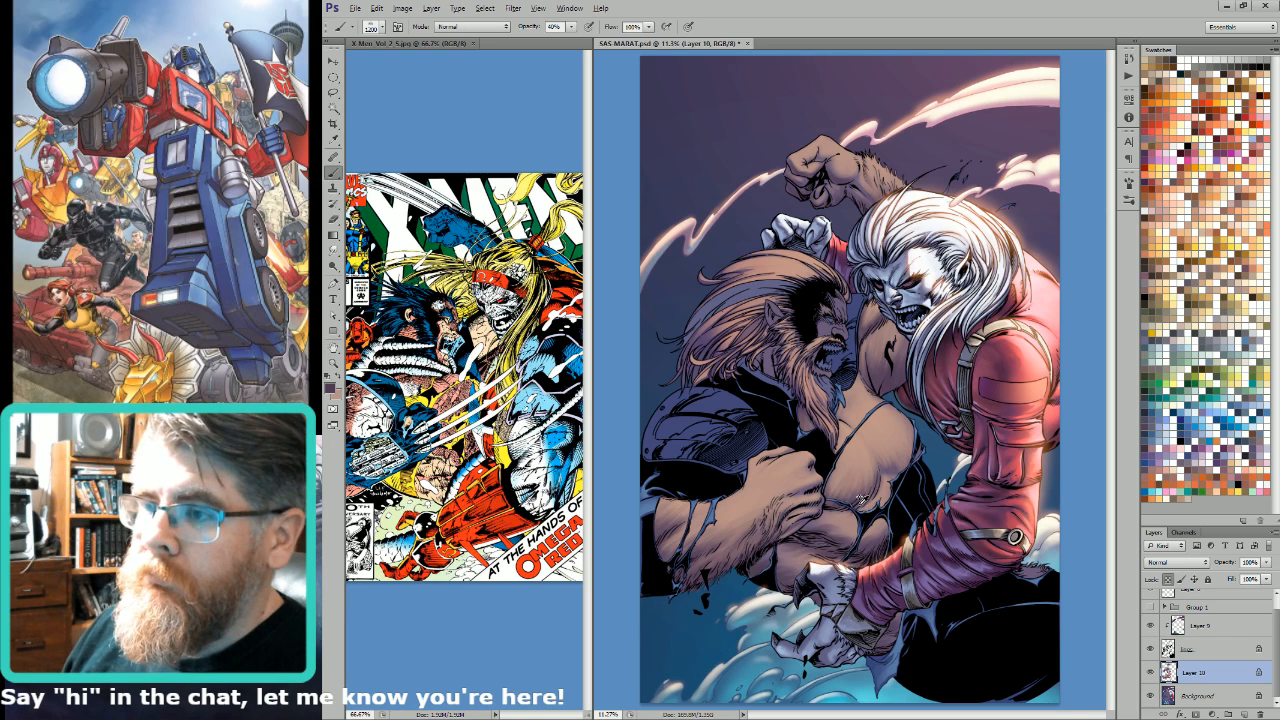
Step: Set the brush to Soft Light and tone the forearm, abdomen and raised fist in dark purple and tan, with brush sizes up to 1500
key("alt+shift+f")
key("bracketright")
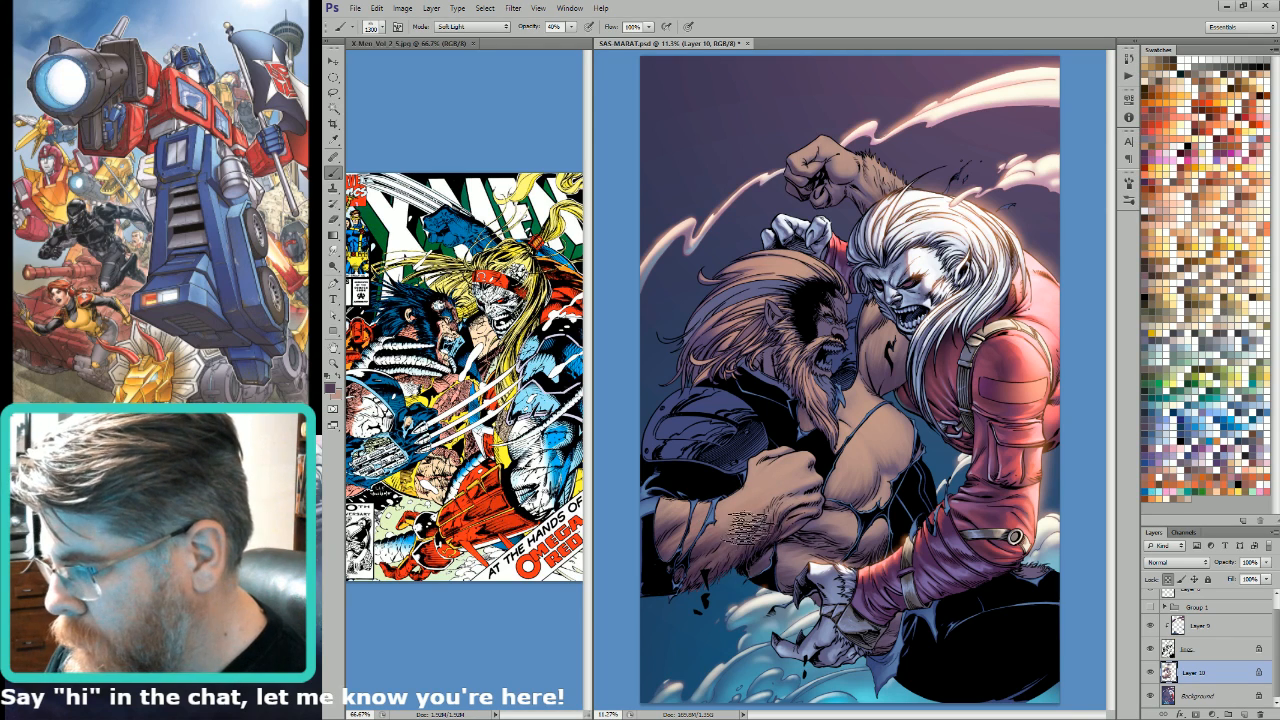
key("bracketleft")
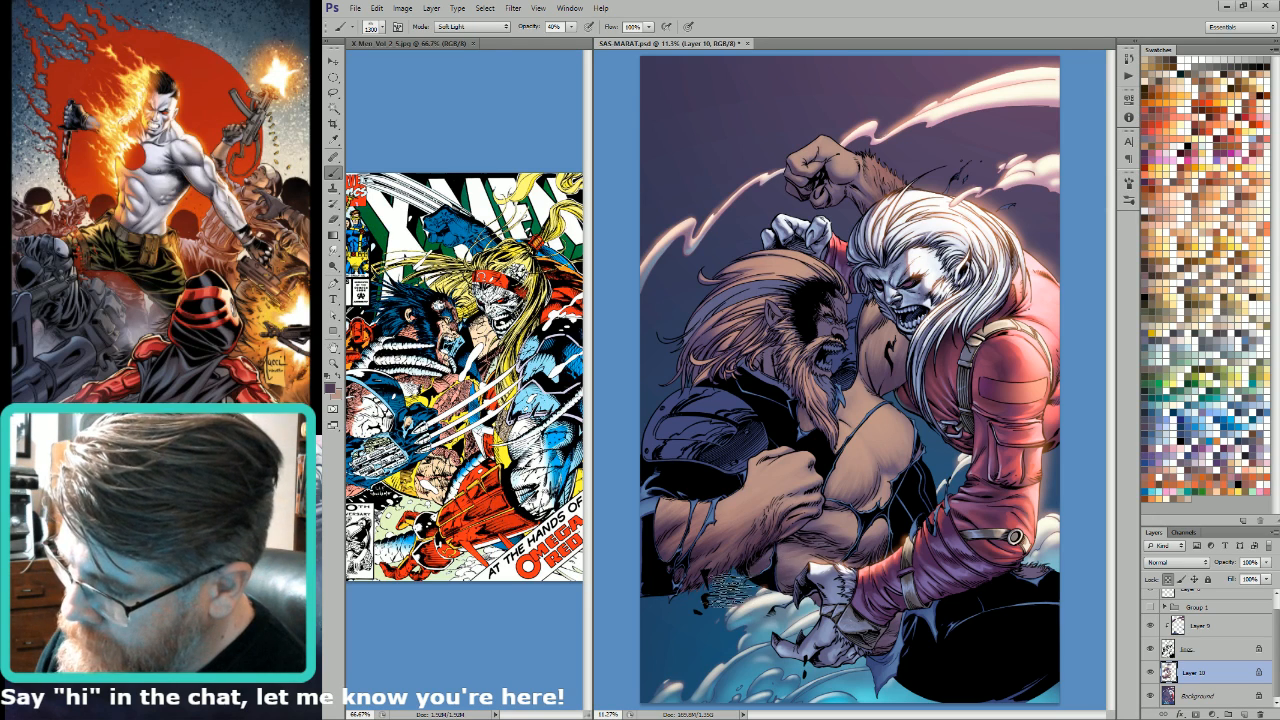
key("bracketright")
key("bracketright")
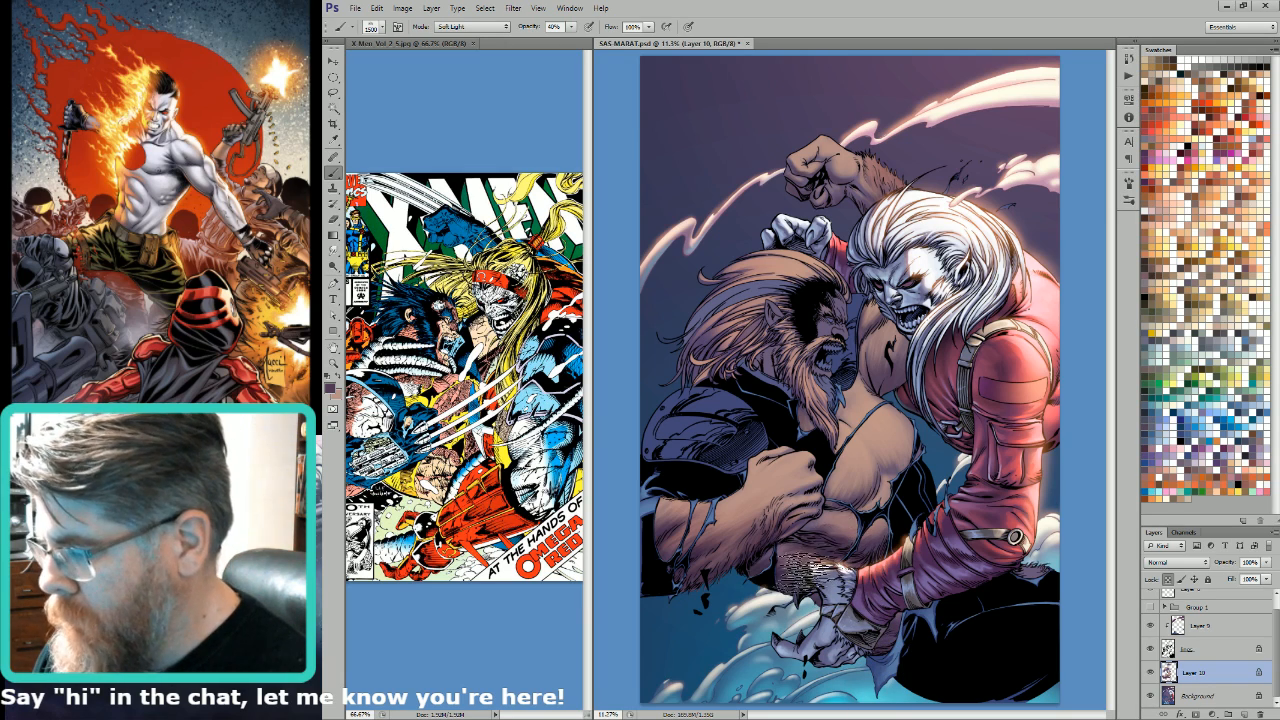
key("x")
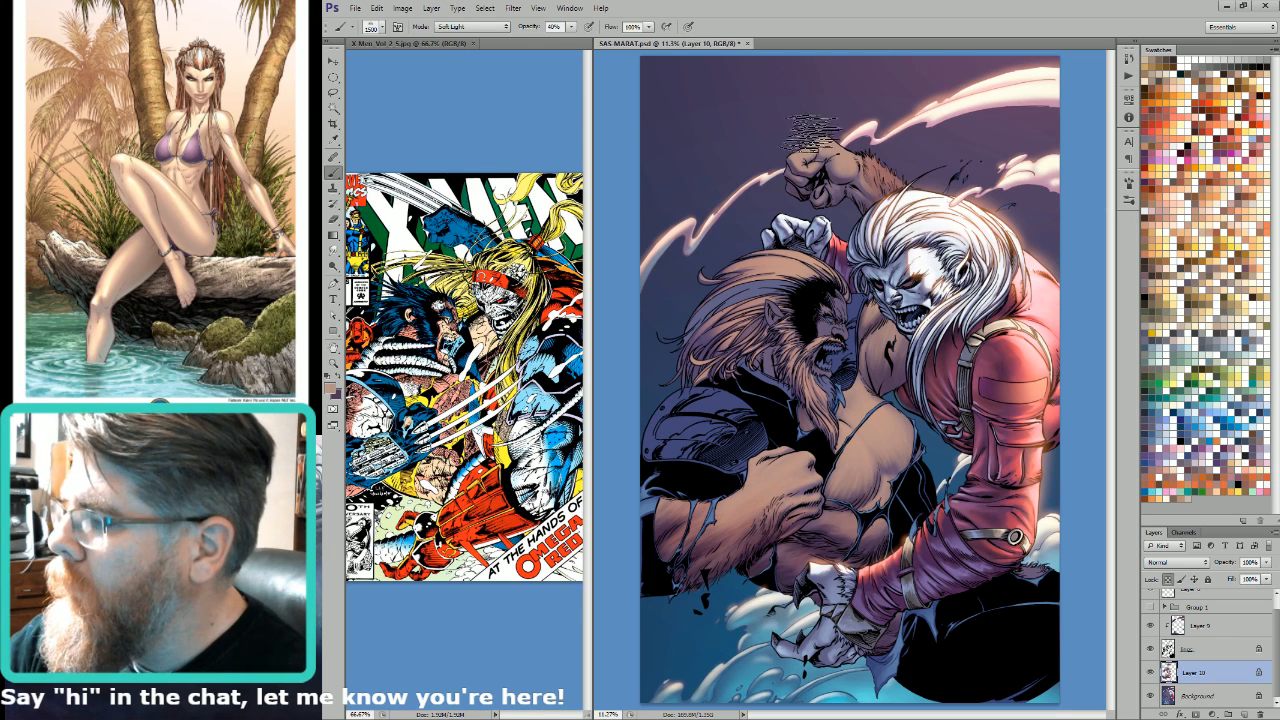
key("x")
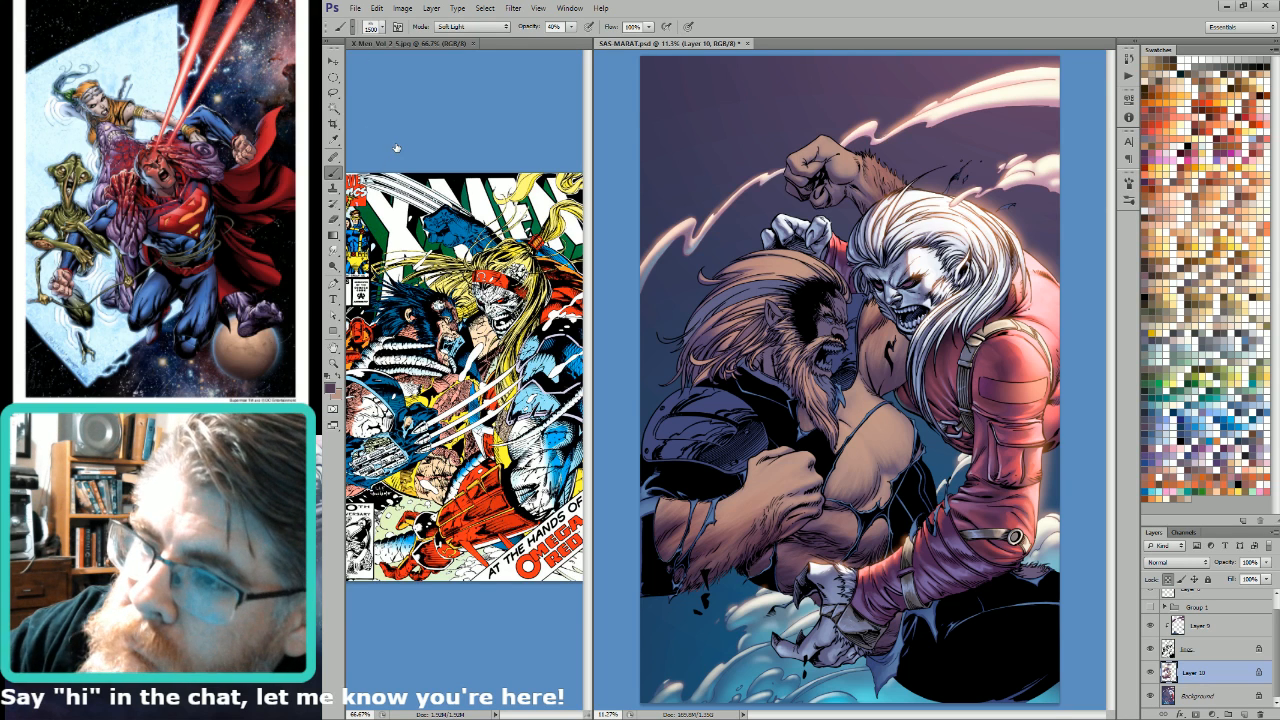
Step: Return the brush to Normal mode at 100% opacity with size 187 and save the document
left_click(426, 62)
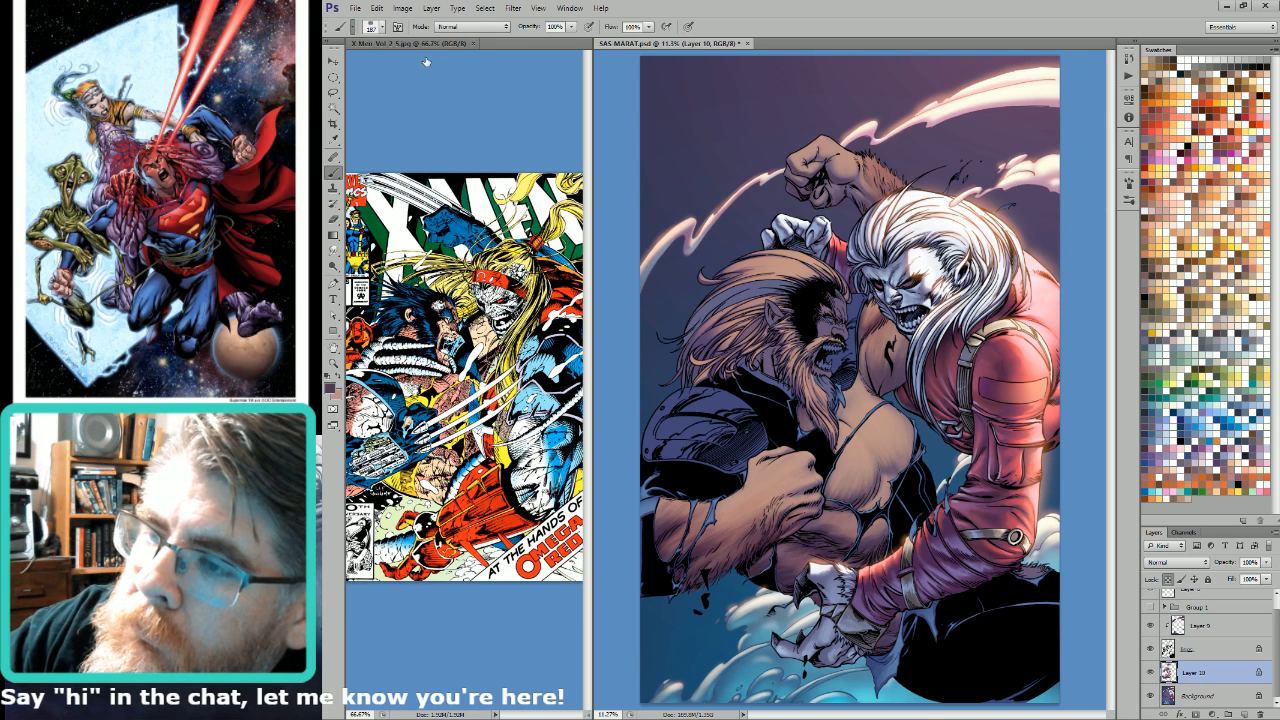
key("ctrl+s")
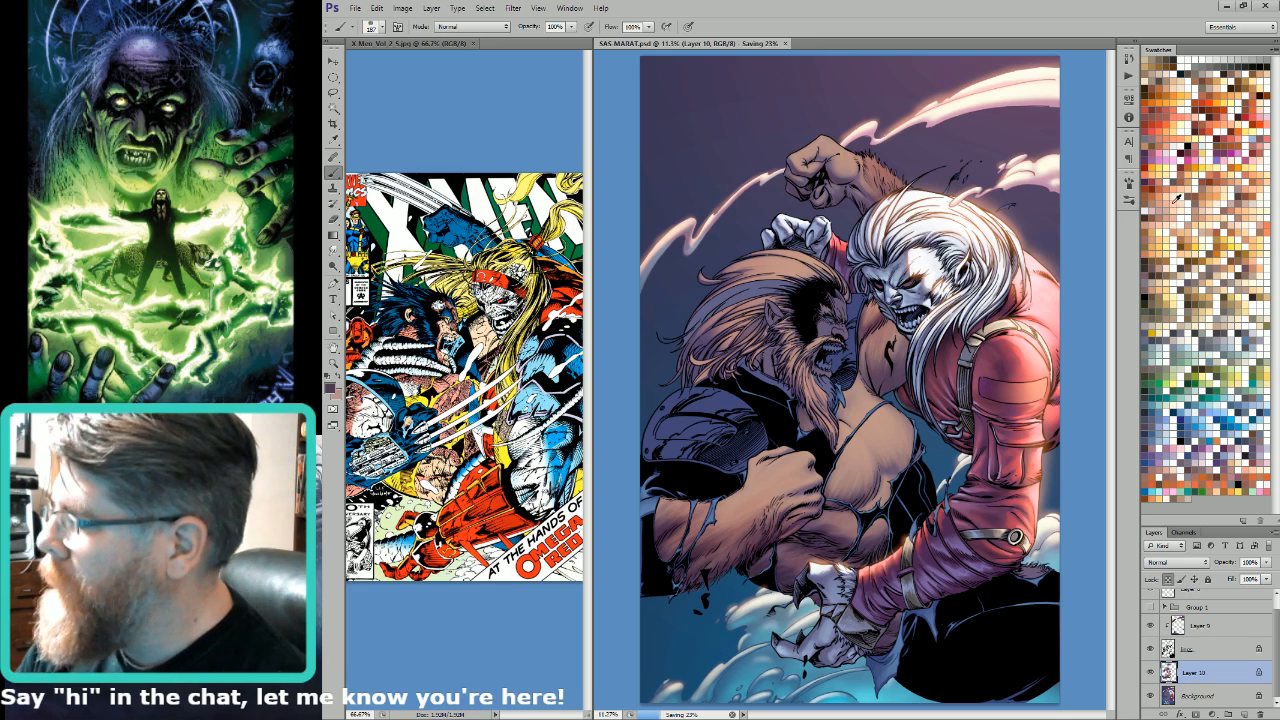
Step: Try pale peach highlight strokes on the bearded man's chest with brush sizes 187 and 400
left_click_drag(878, 418, 884, 438)
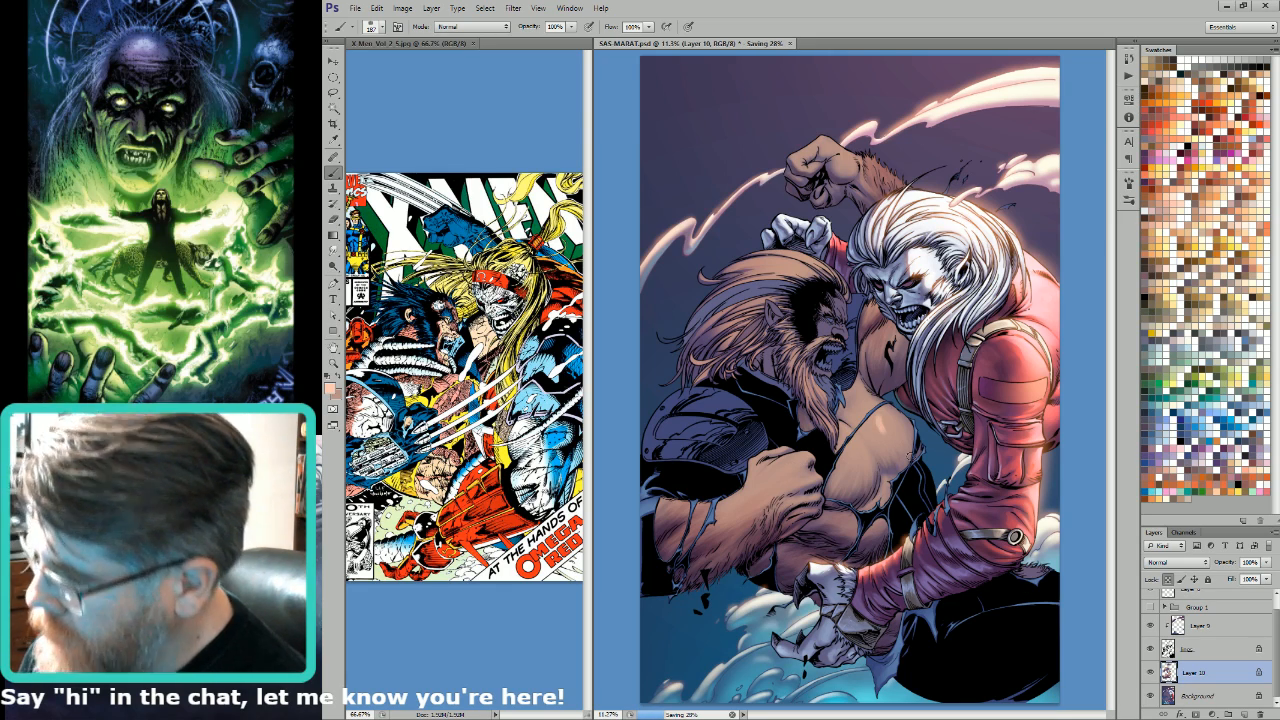
left_click_drag(916, 347, 841, 493)
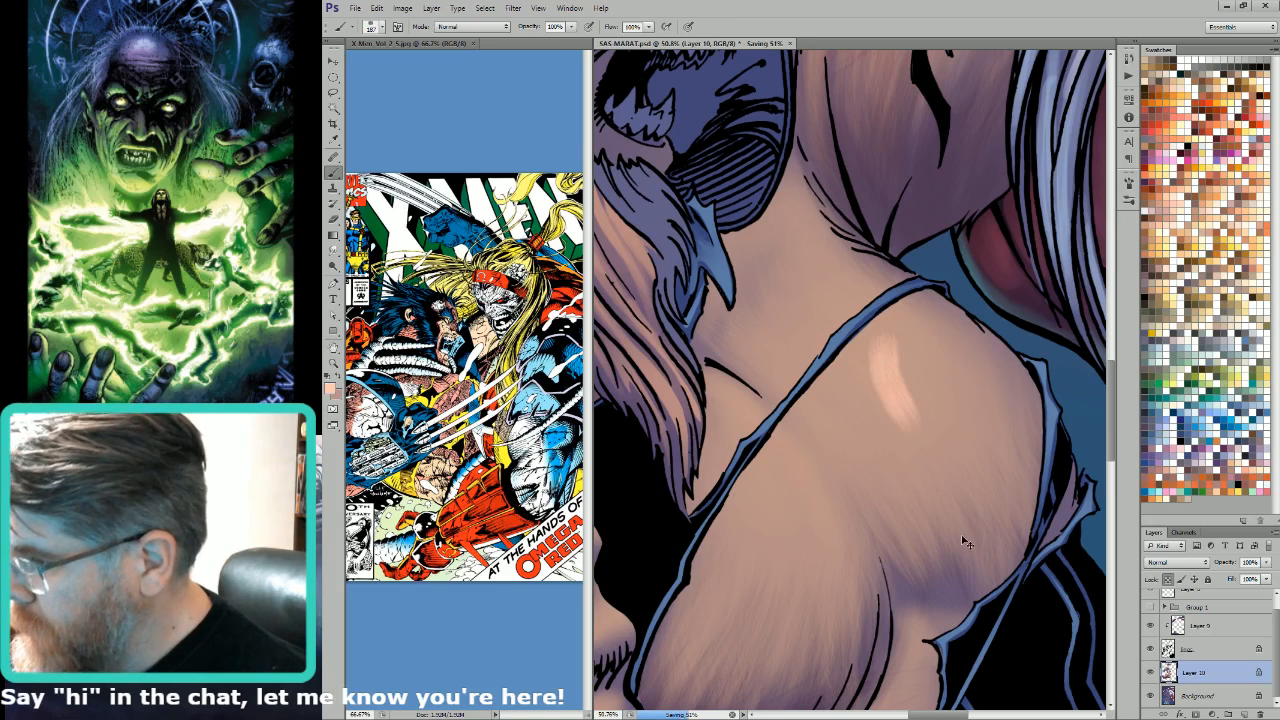
key("ctrl+z")
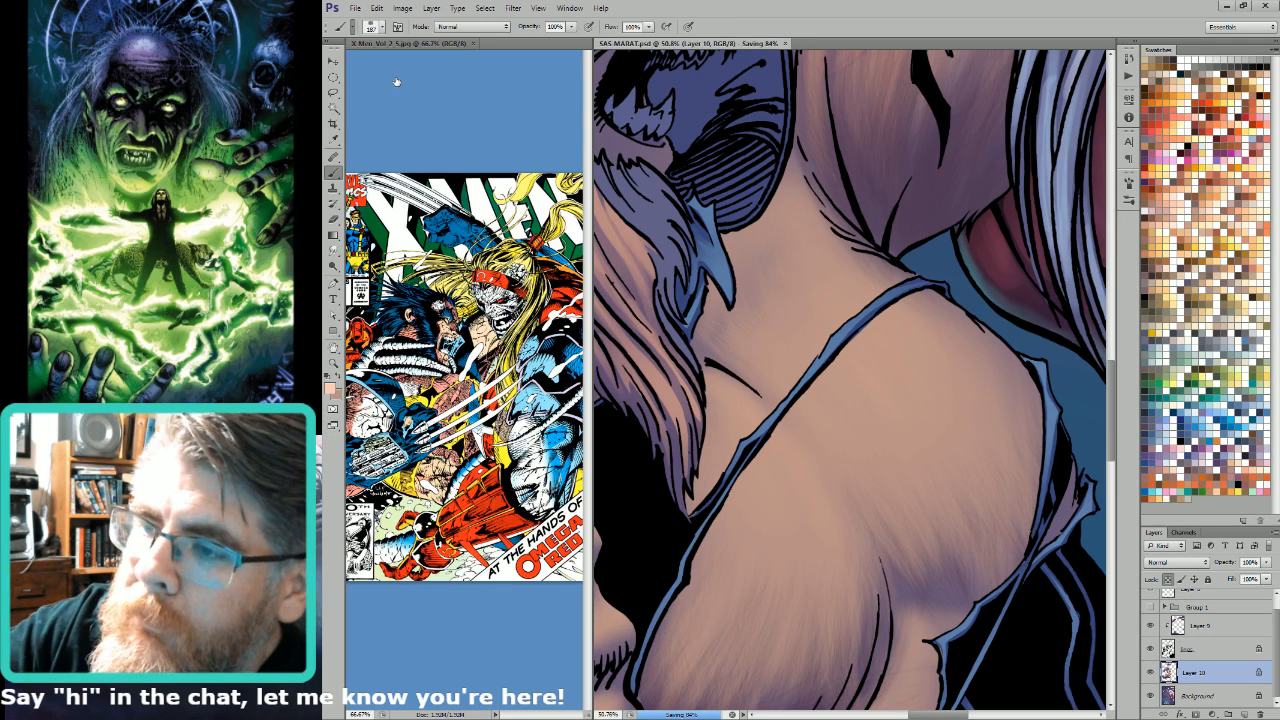
key("bracketright")
key("bracketright")
key("bracketright")
key("bracketright")
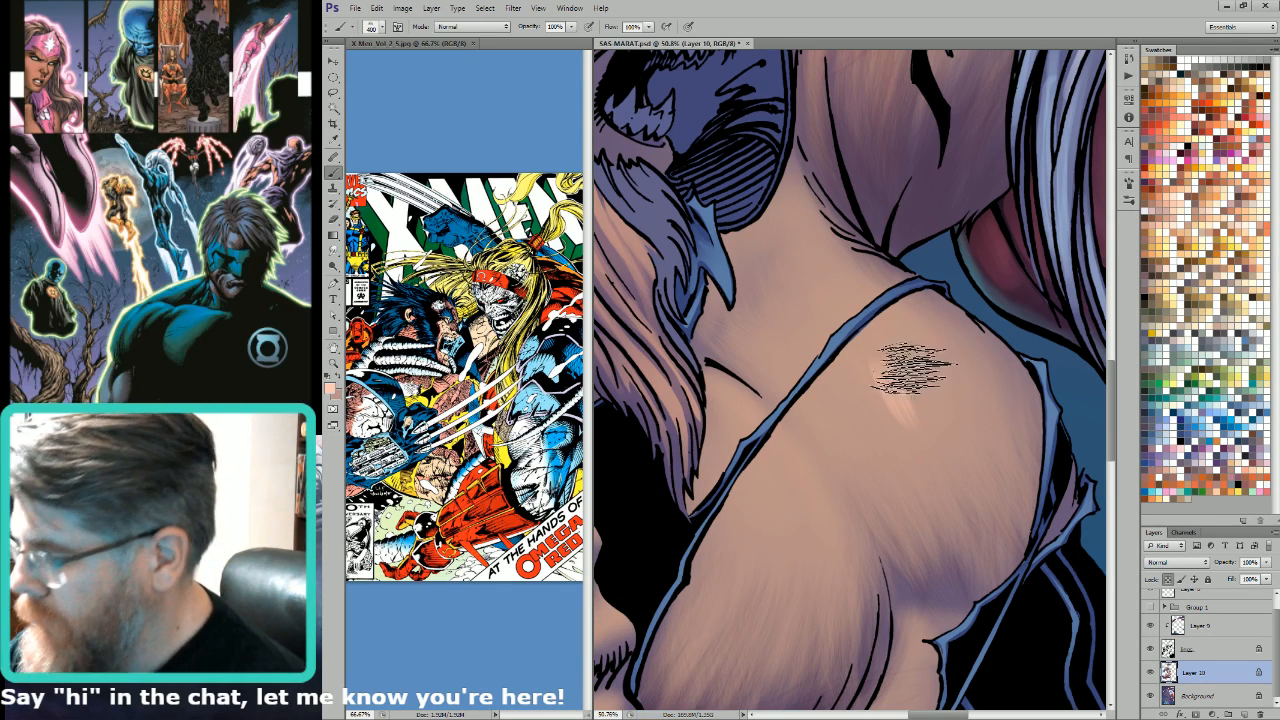
key("ctrl+minus")
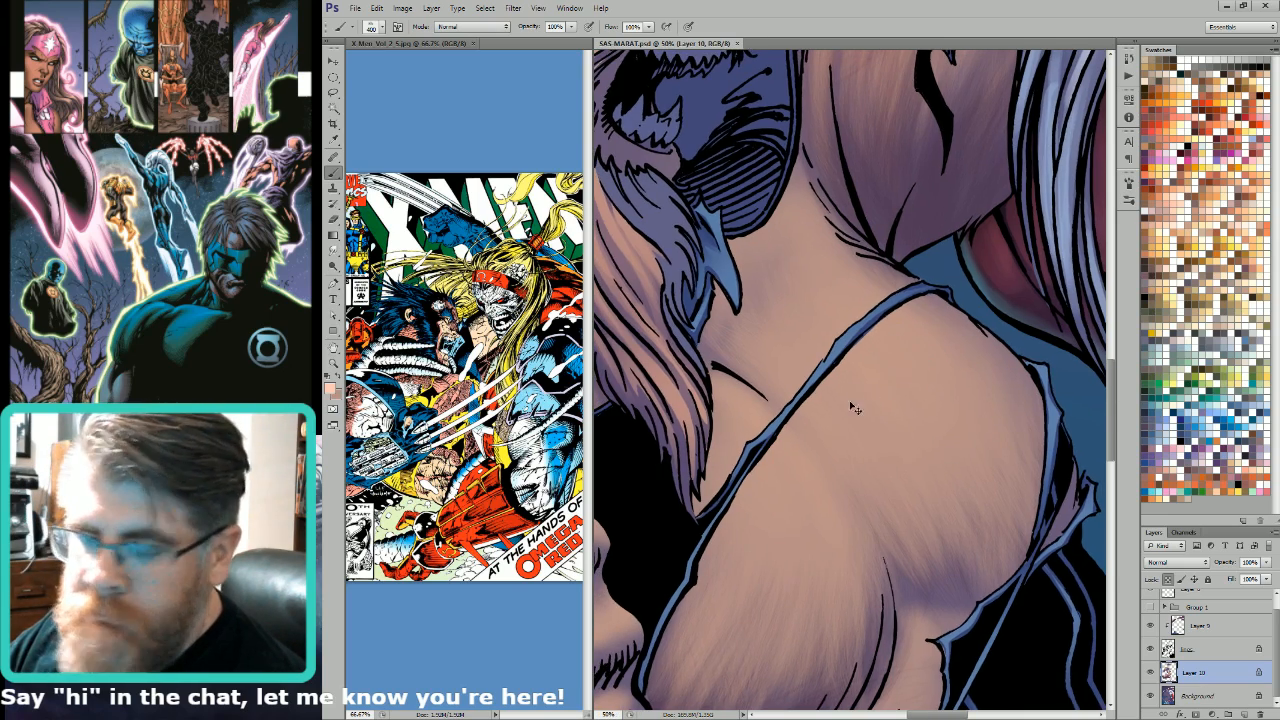
key("ctrl+minus")
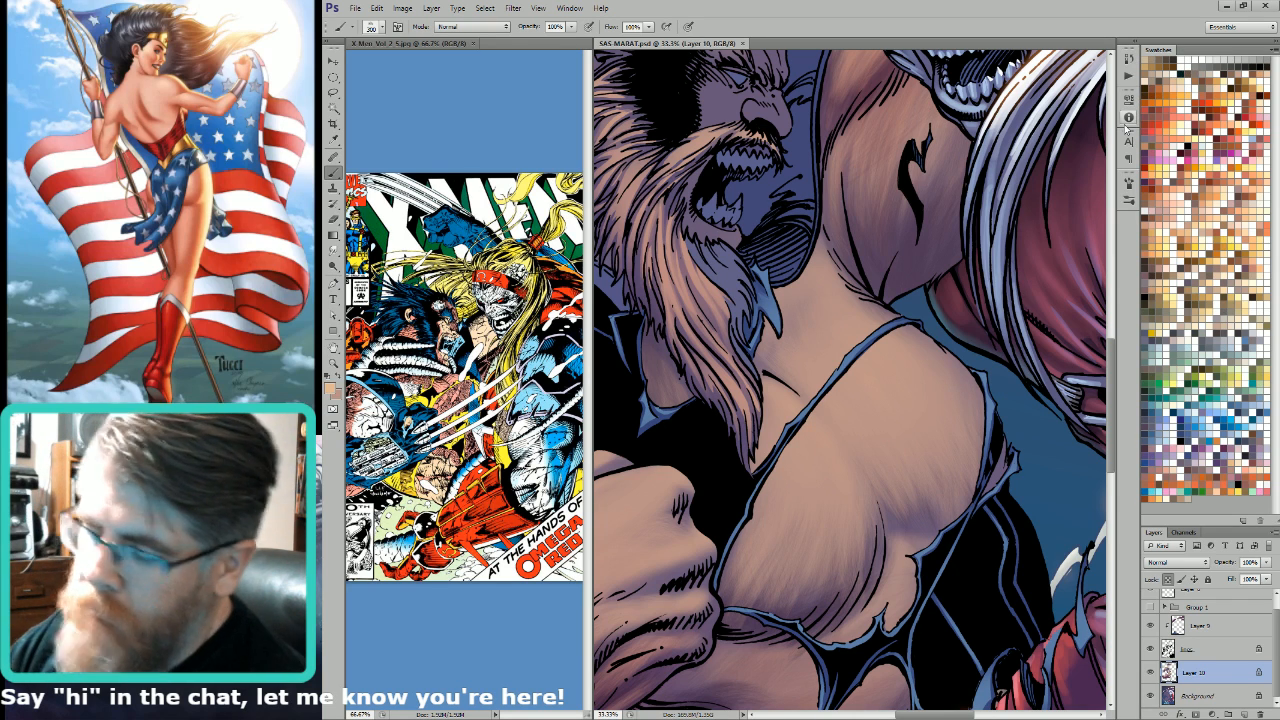
Step: Load the outline of Layer 10 as a selection and add a new layer above it
key("bracketleft")
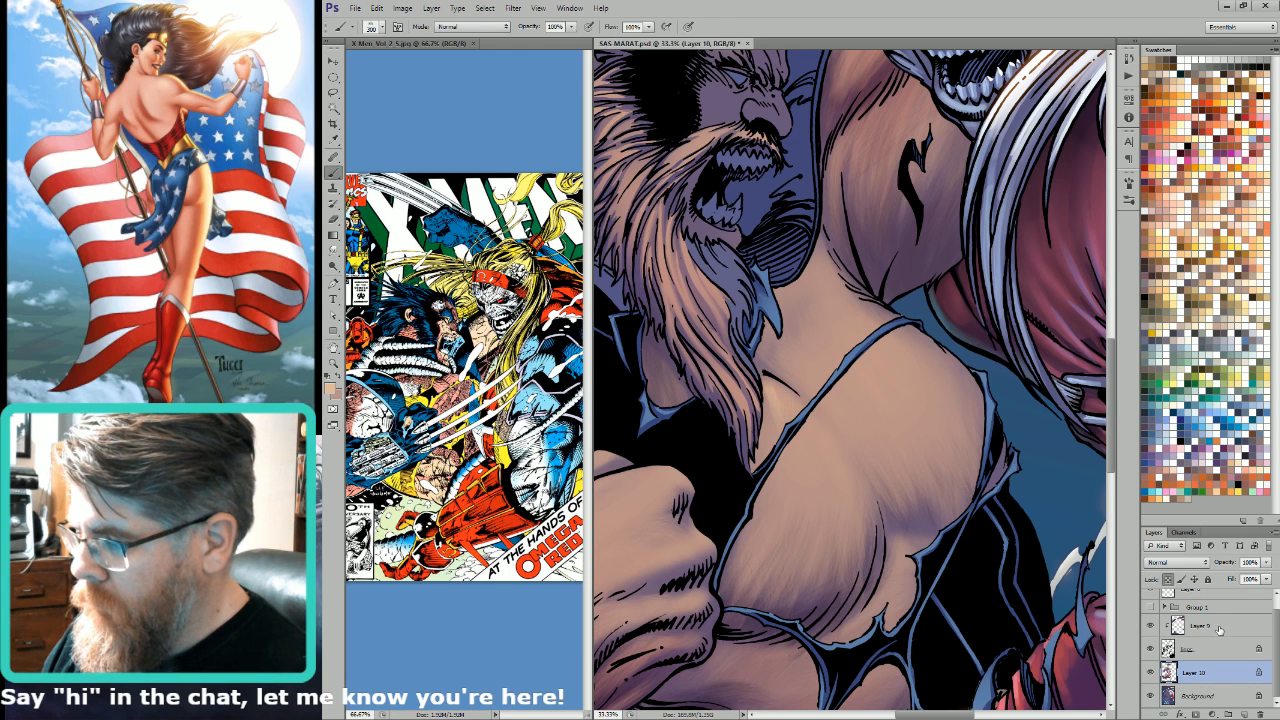
left_click(1170, 676, "ctrl")
left_click(1238, 710)
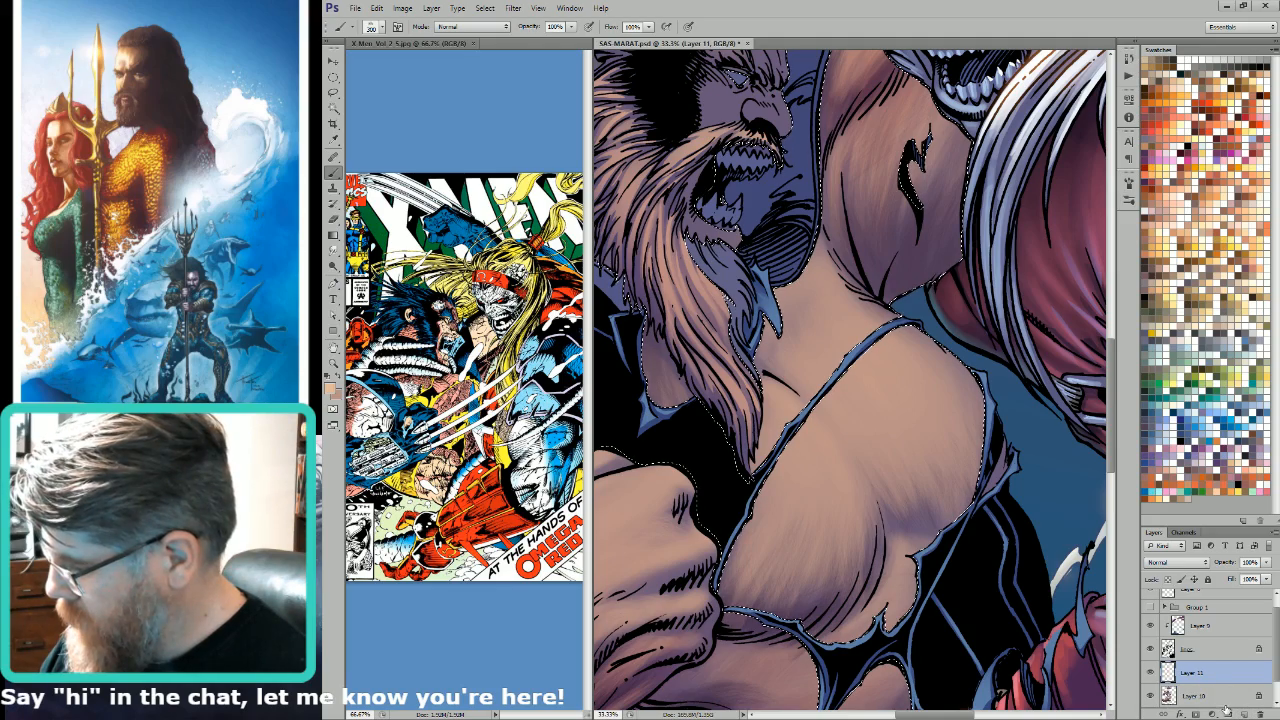
Step: Select the bearded man's skin area using the Alpha 4 channel and apply the selection as a mask on Layer 11
key("ctrl+6")
key("w")
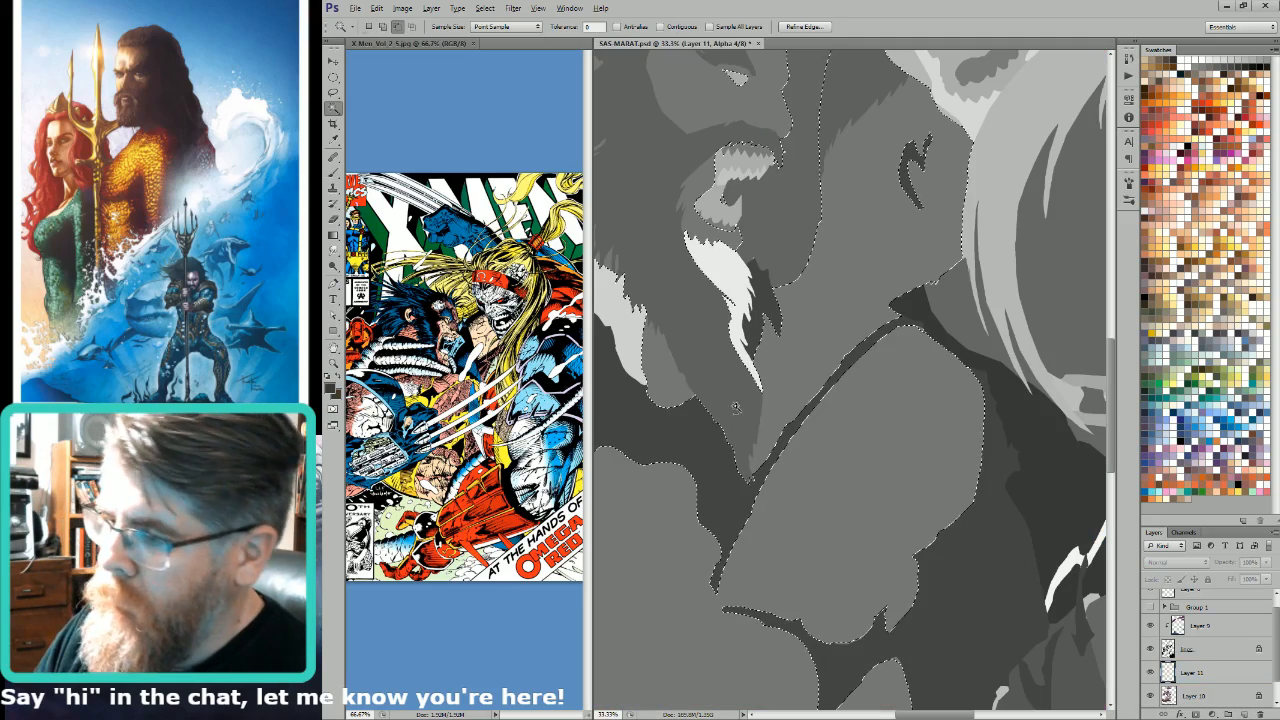
left_click(905, 475)
key("ctrl+2")
left_click(1198, 712)
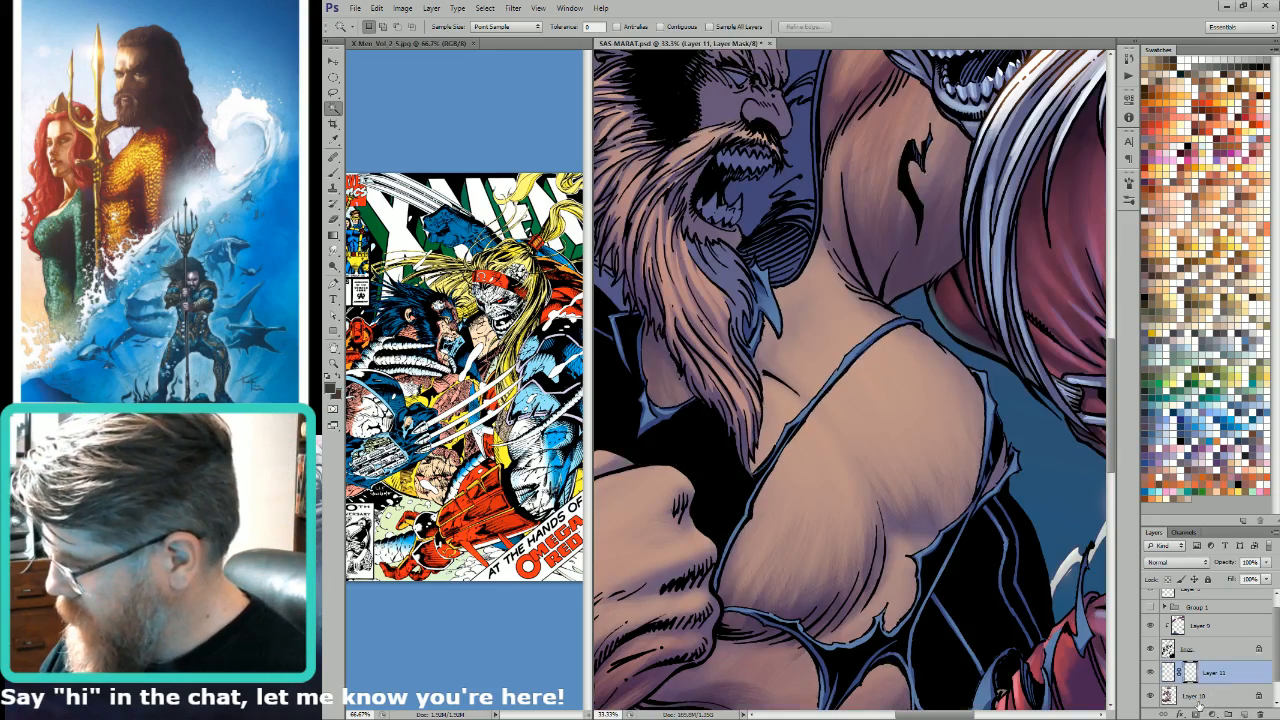
key("ctrl+2")
key("b")
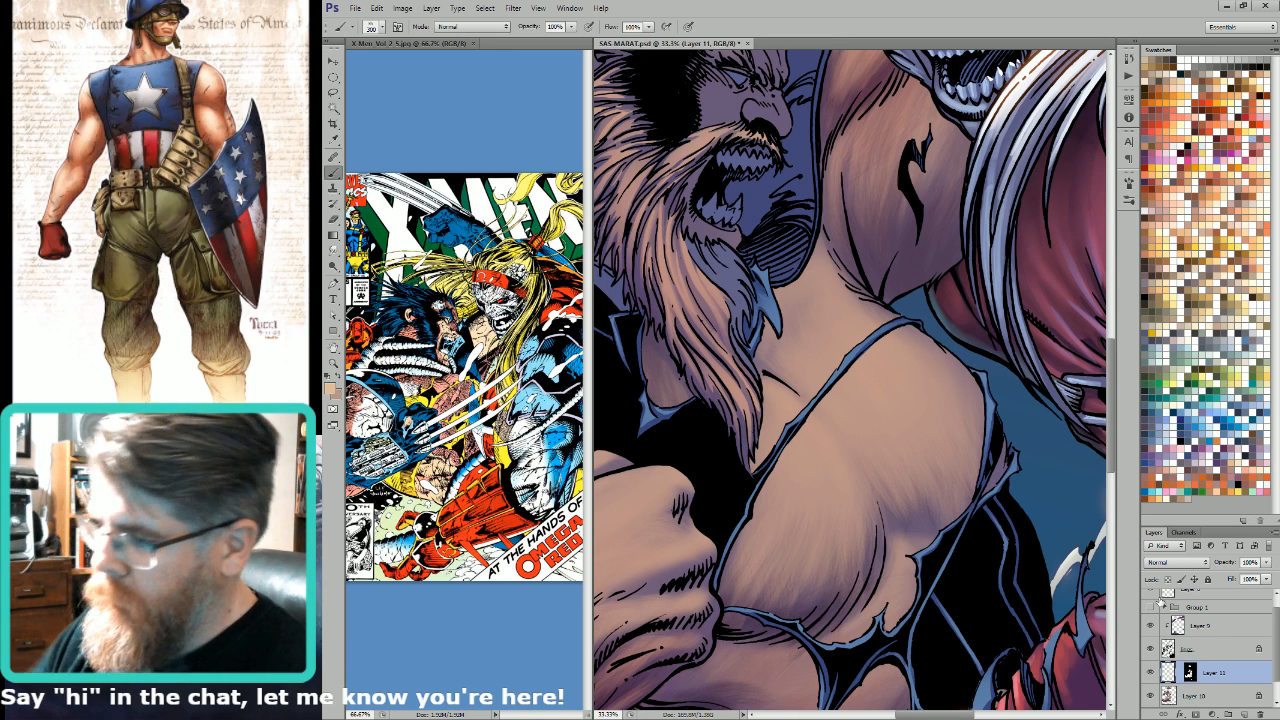
Step: Paint a warm light tan highlight on Layer 11 across the chest beneath the beard, with brush sizes from 300 to 500
key("]")
mouse_move(806, 428)
left_mouse_down()
mouse_move(775, 388)
mouse_move(767, 400)
mouse_move(777, 397)
left_mouse_up()
left_click_drag(806, 442, 841, 475)
key("]")
left_click_drag(813, 417, 848, 462)
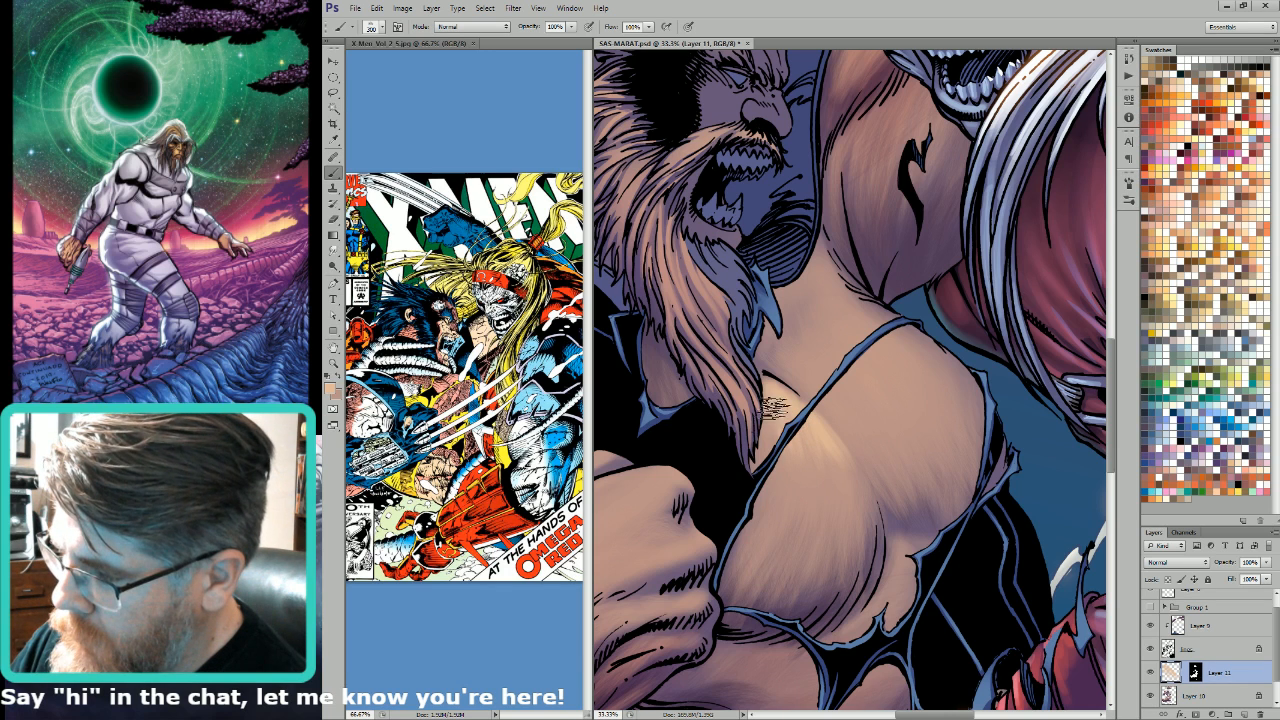
mouse_move(771, 409)
left_mouse_down()
mouse_move(776, 447)
mouse_move(791, 439)
mouse_move(821, 470)
mouse_move(824, 454)
mouse_move(863, 516)
left_mouse_up()
key("bracketright")
key("bracketright")
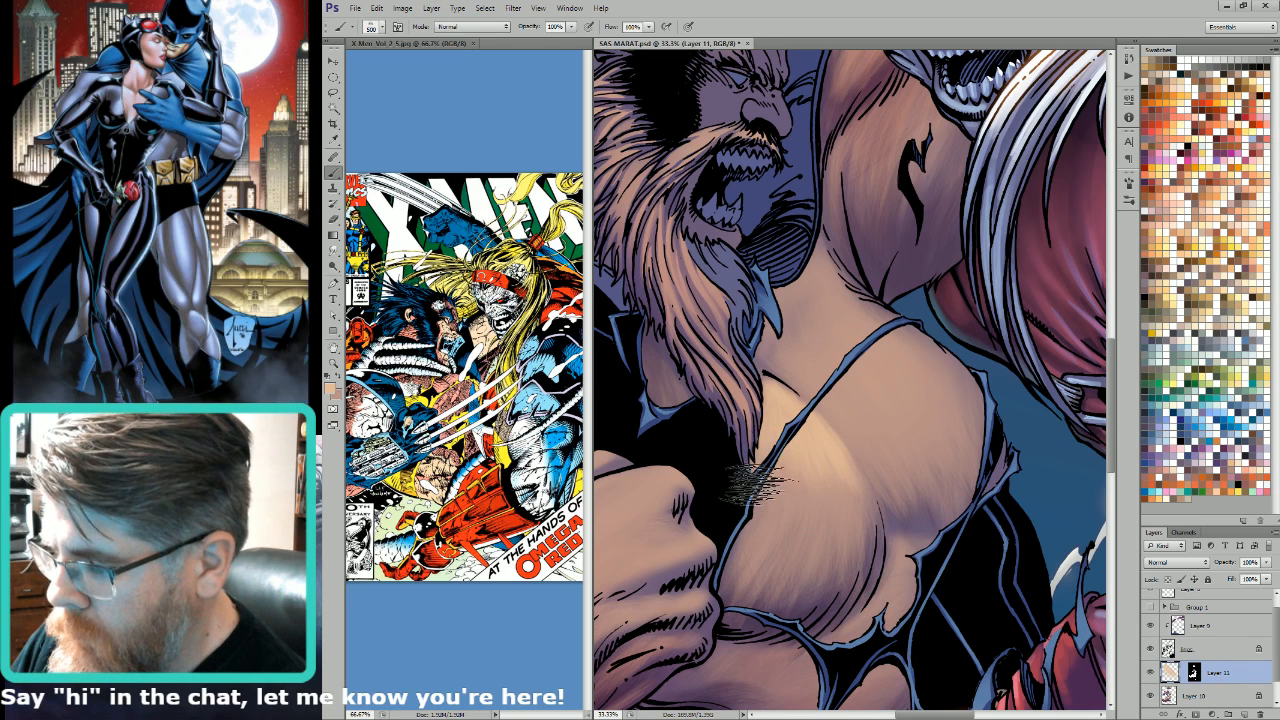
Step: Refine the warm highlight along the chest strap and down the pectoral, using brush sizes 250 and 500
key("bracketleft")
key("bracketleft")
key("bracketleft")
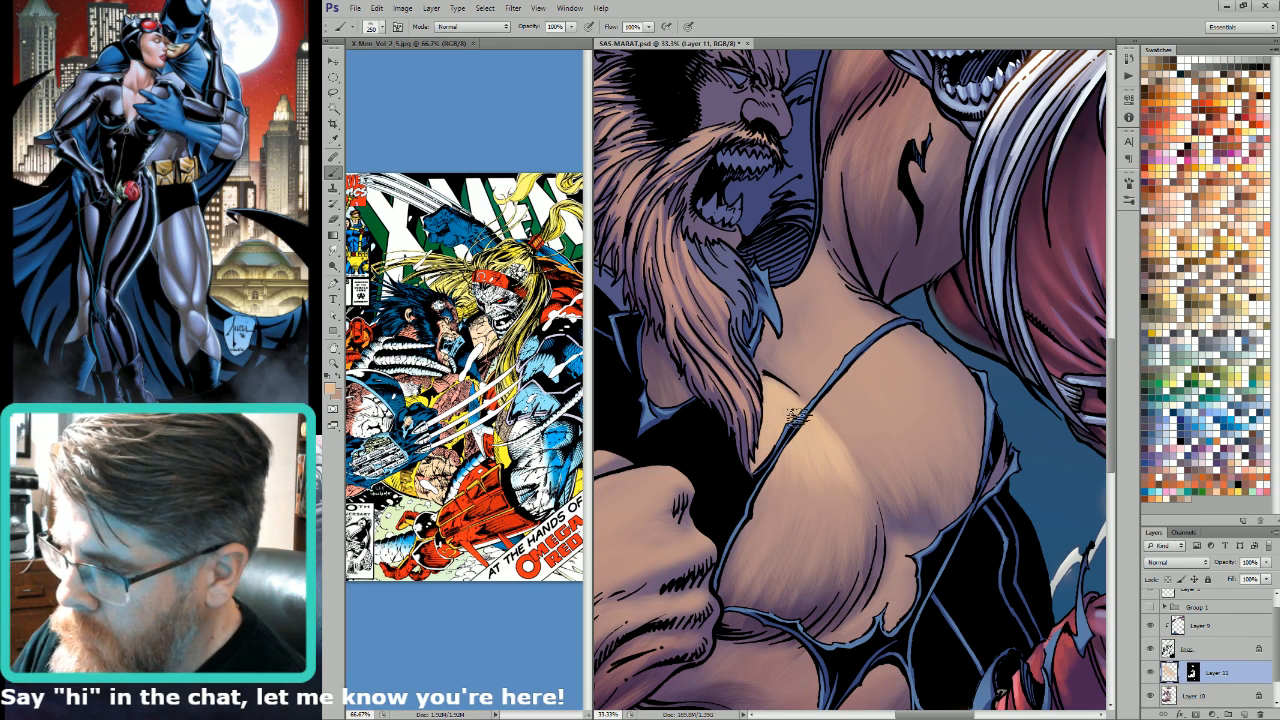
key("bracketright")
key("bracketright")
key("bracketright")
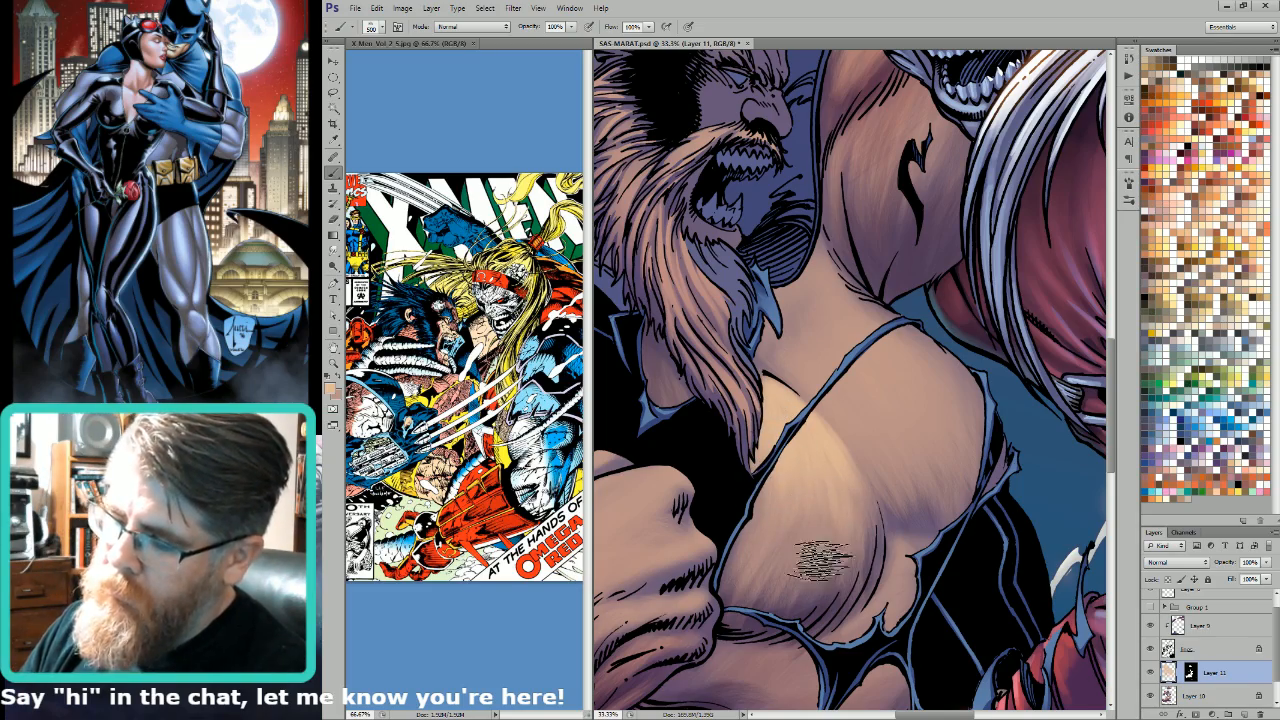
Step: Extend the warm highlight over the other pectoral, collarbone and neck, varying the brush size between 300 and 700
key("ctrl+minus")
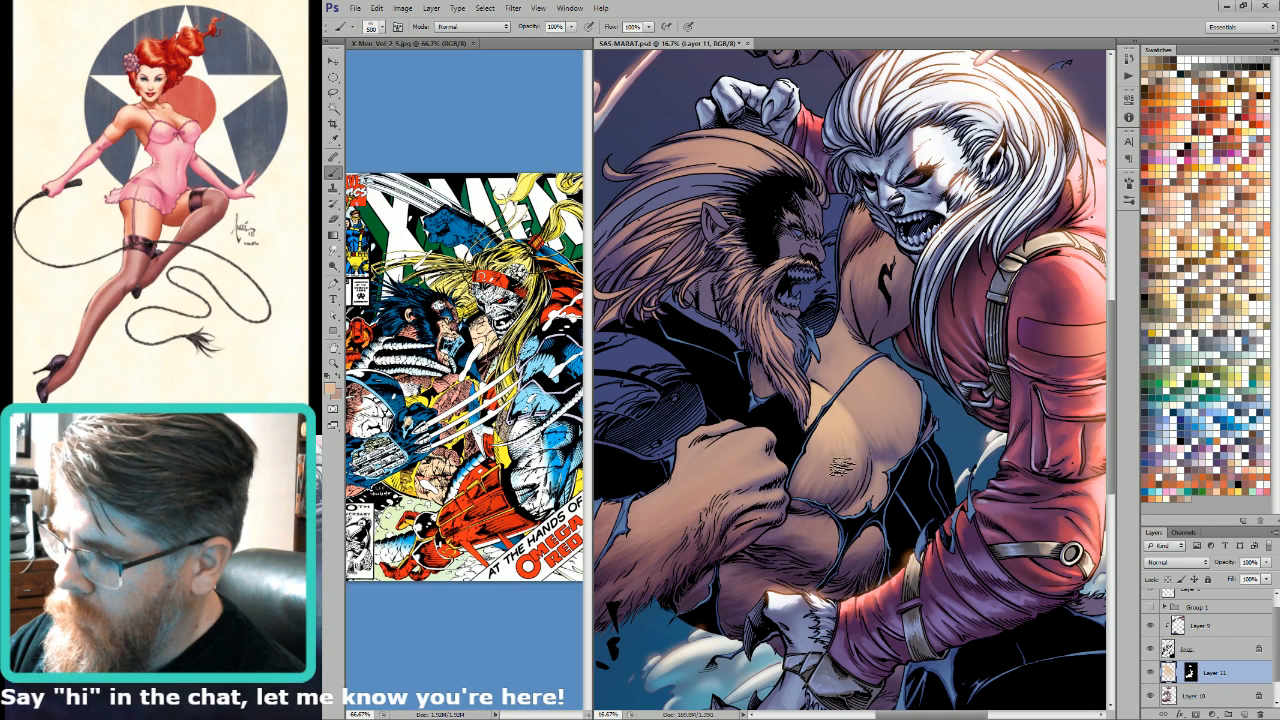
key("bracketright")
key("bracketright")
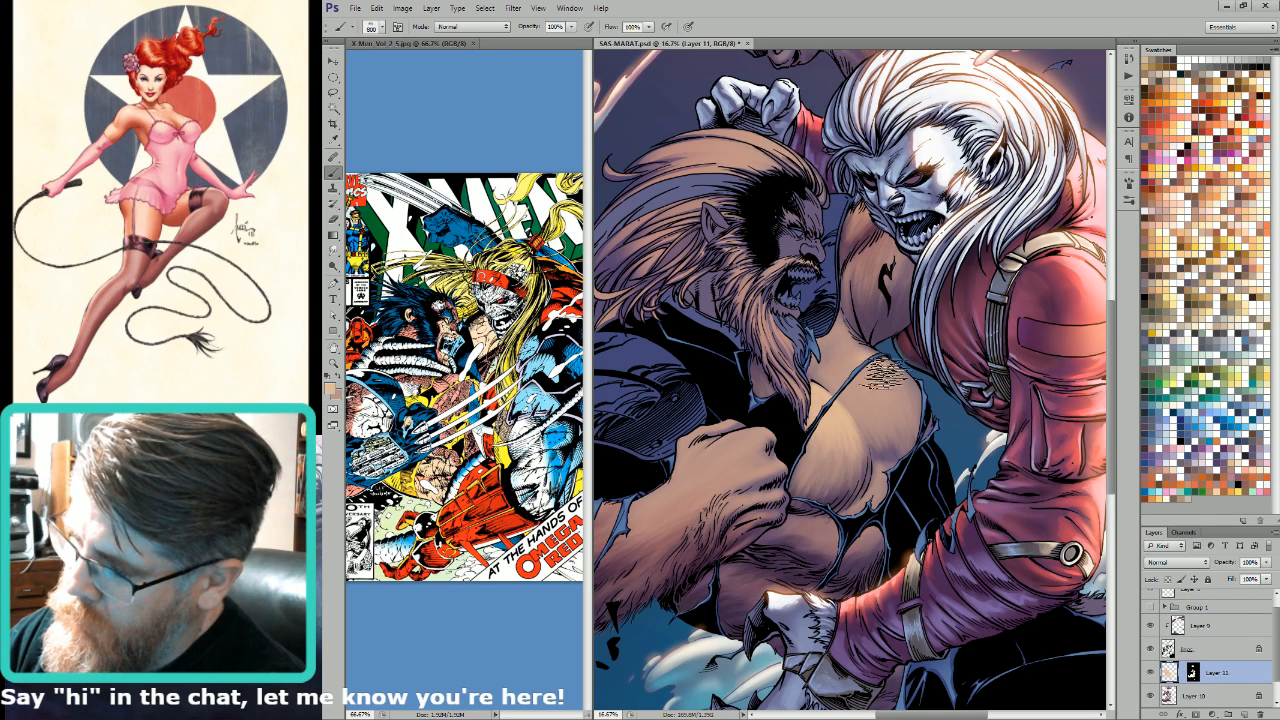
key("bracketright")
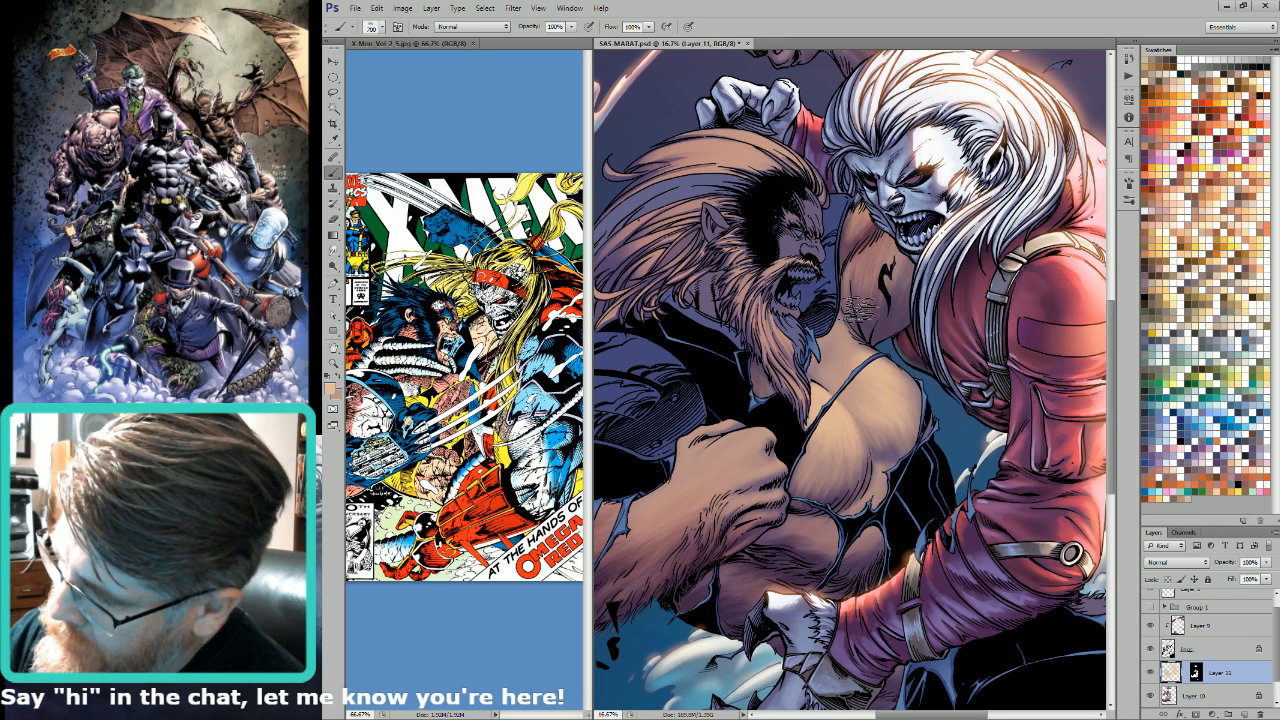
key("[")
key("[")
key("[")
key("[")
key("[")
key("[")
key("[")
key("bracketright")
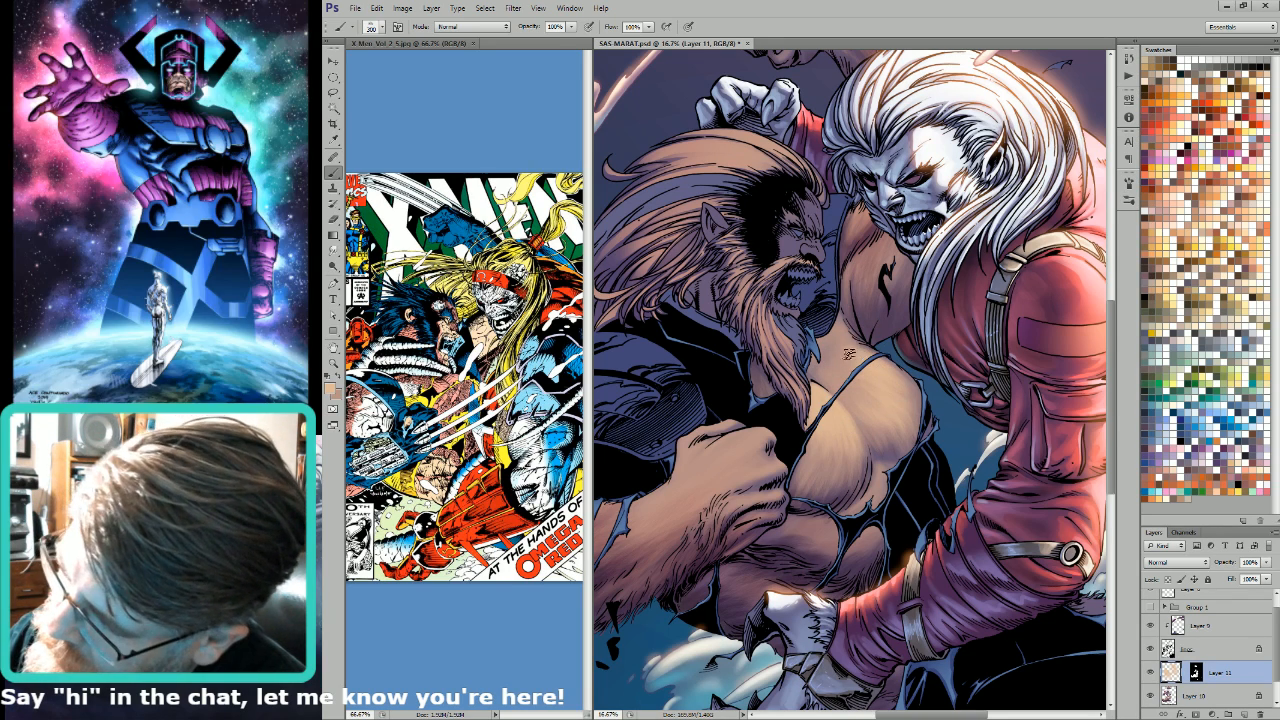
key("bracketright")
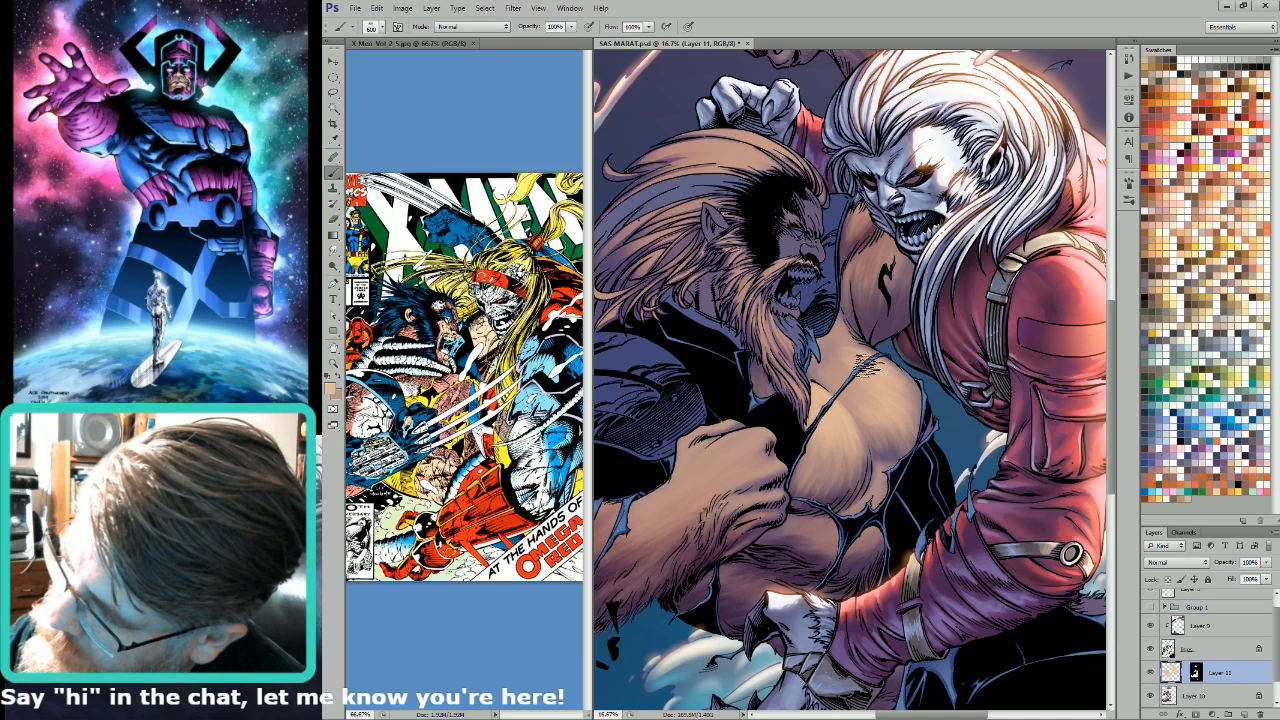
Step: Add finer light tan hair highlights to the chest with small brush sizes up to 125
key("bracketleft")
key("bracketleft")
key("bracketleft")
key("bracketleft")
key("bracketleft")
key("bracketleft")
key("bracketleft")
key("bracketleft")
key("bracketleft")
key("bracketleft")
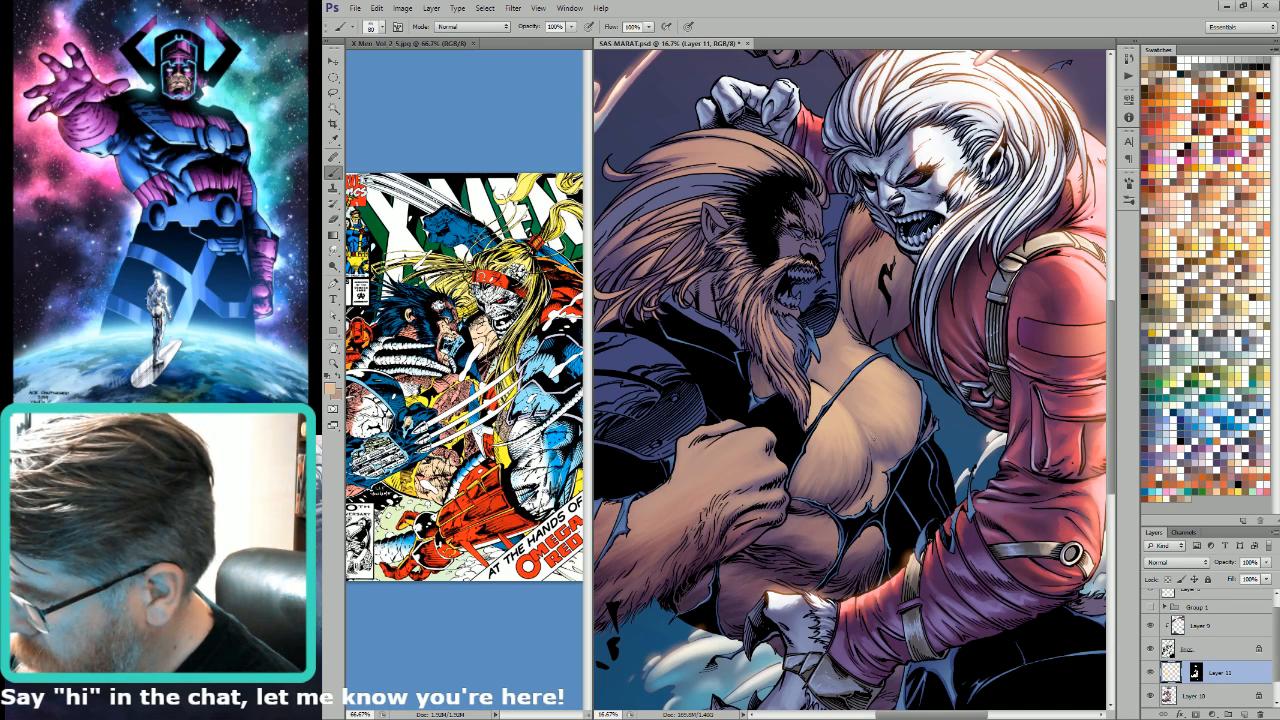
key("bracketright")
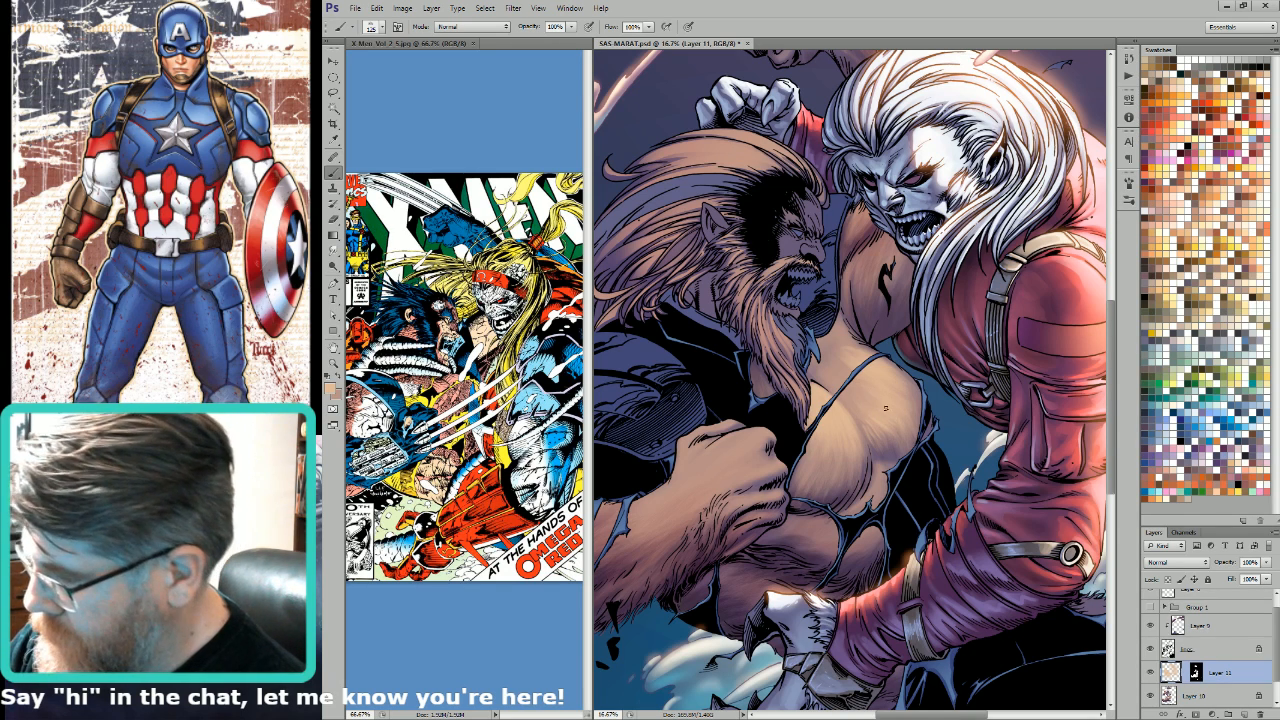
key("bracketleft")
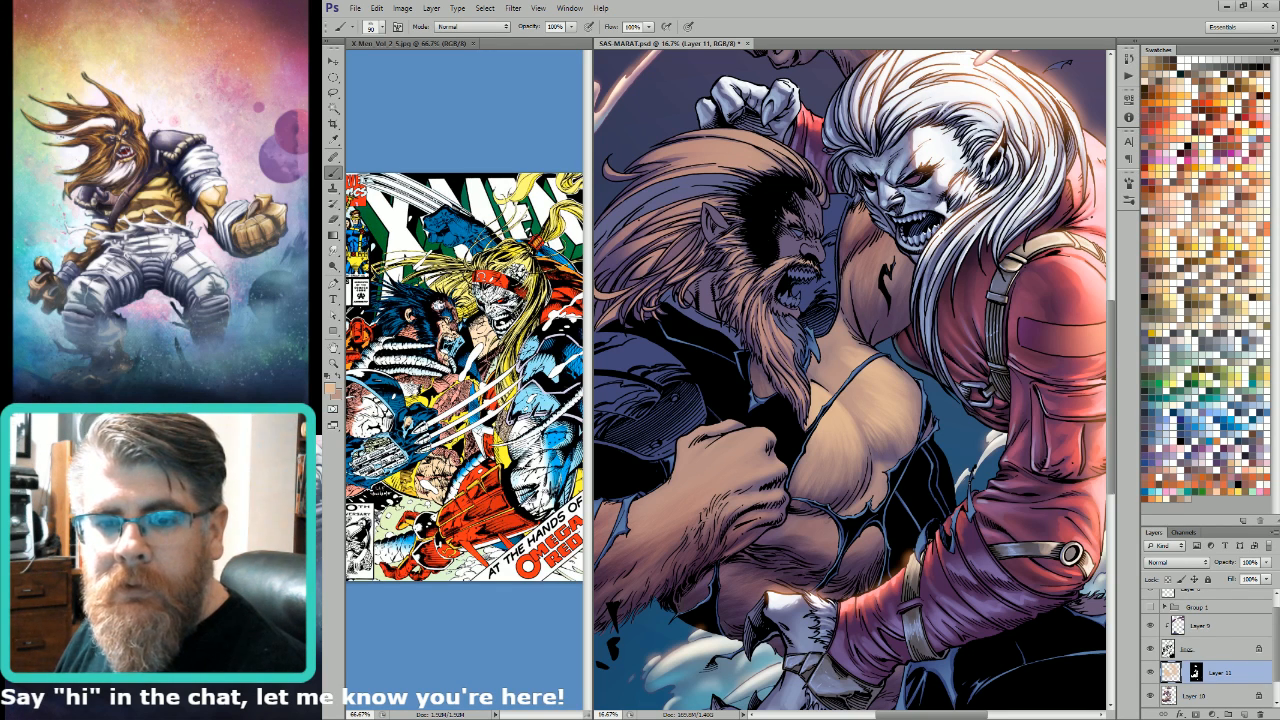
key("bracketleft")
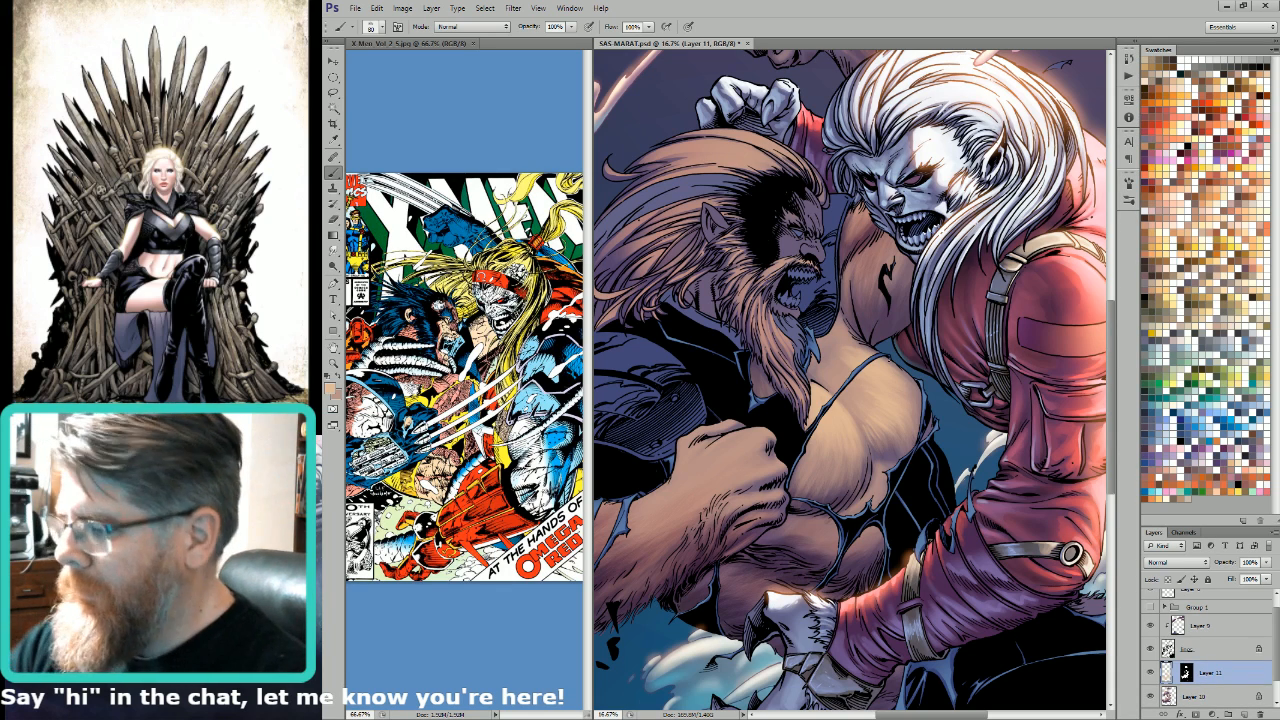
Step: Paint the warm tan highlight on Layer 11 along the lower pectoral edge, using brush sizes 125 and 400
key("bracketright")
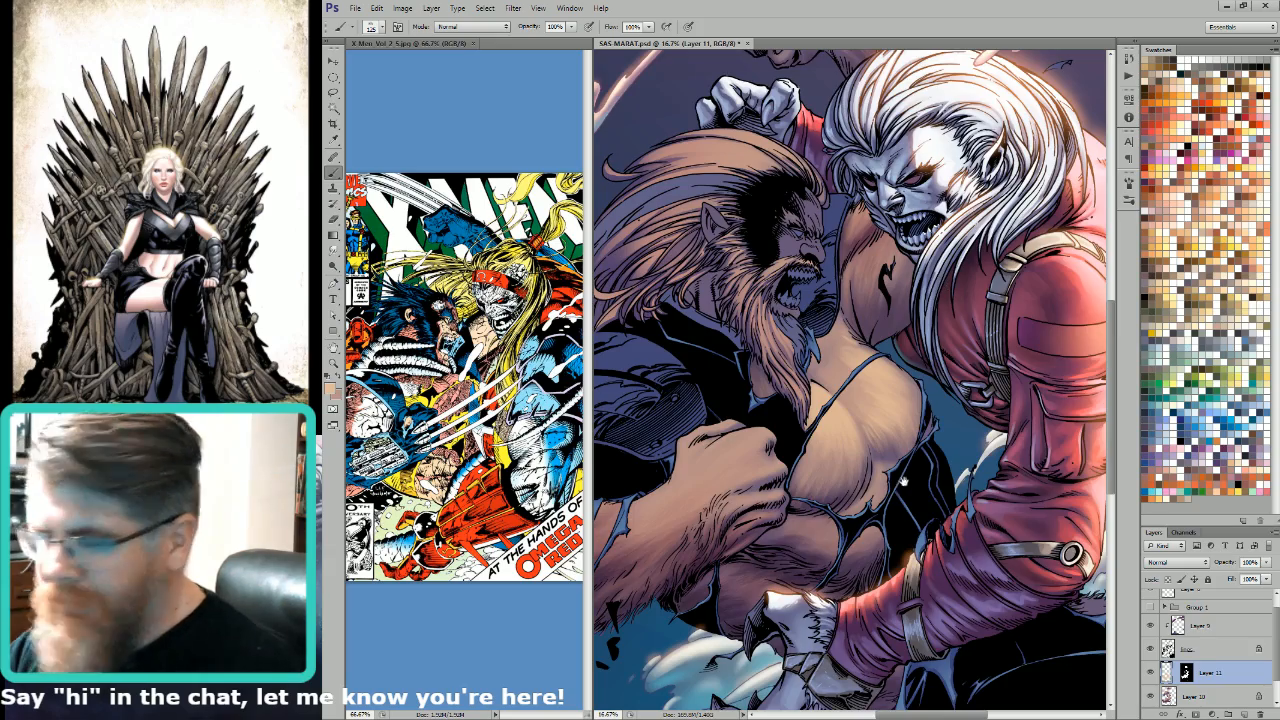
left_click_drag(903, 482, 914, 361)
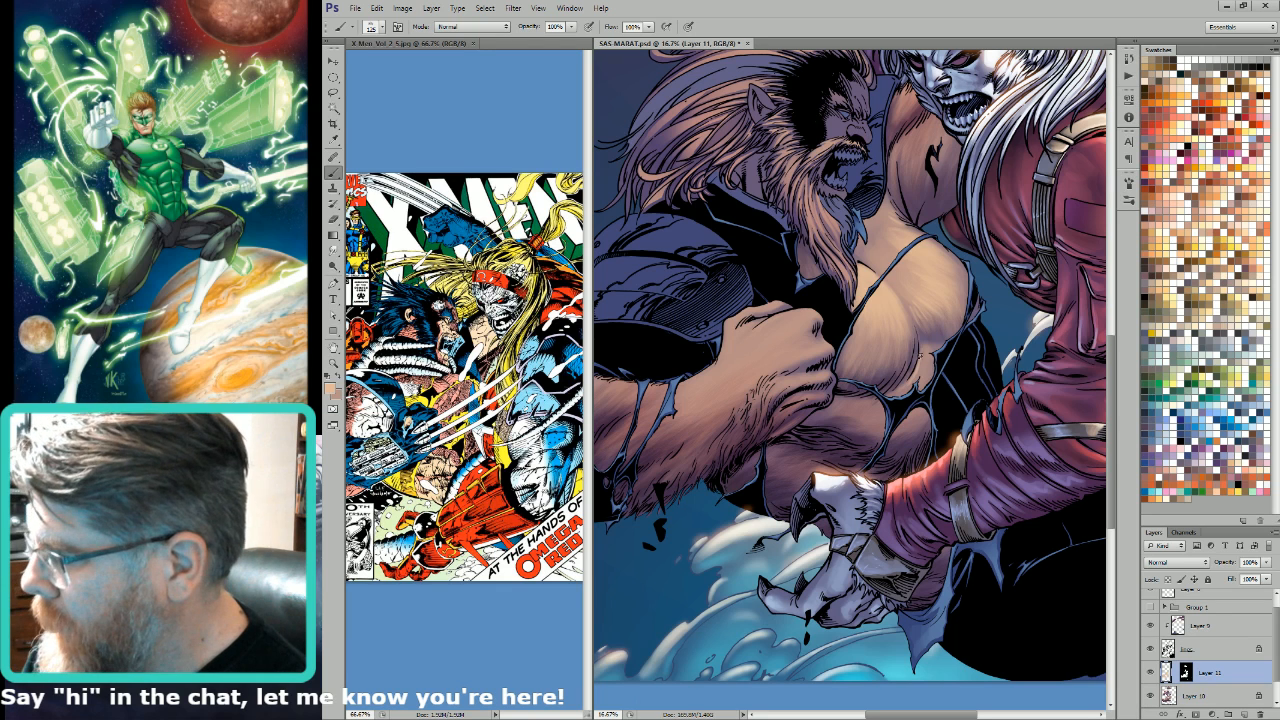
key("]")
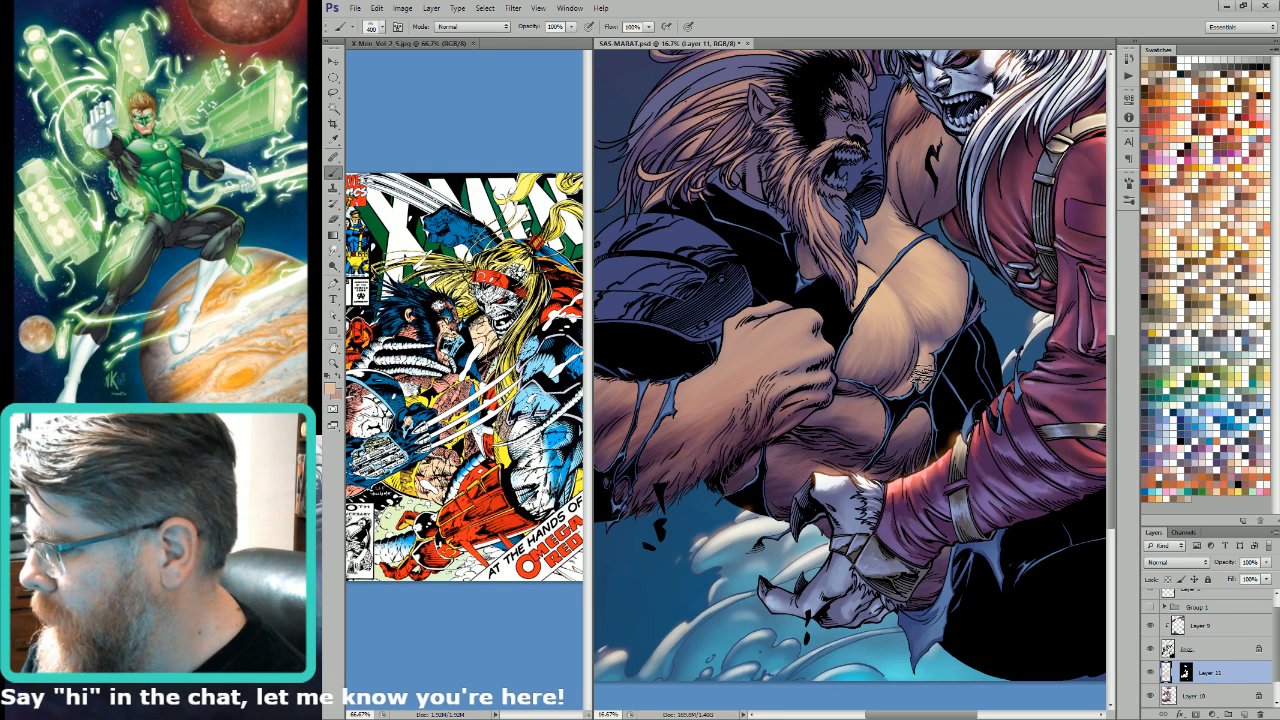
left_click_drag(923, 386, 912, 385)
key("bracketleft")
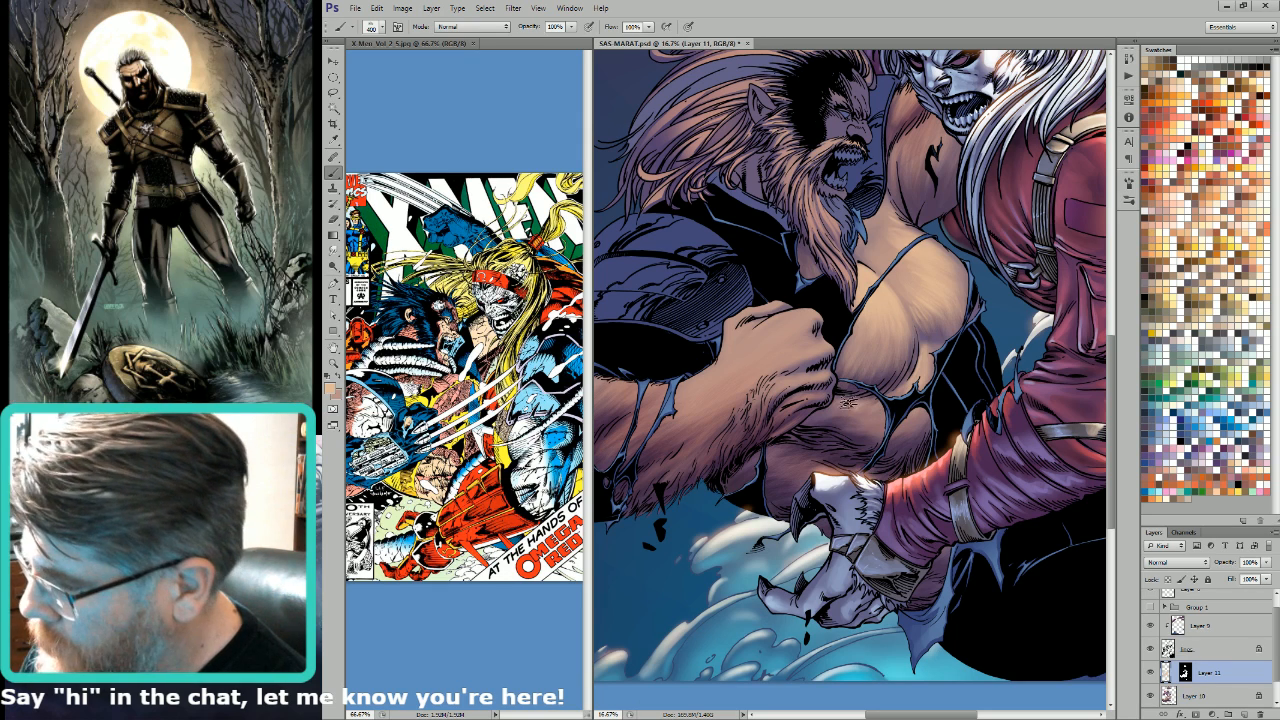
Step: Extend the warm highlight over the abdomen below the torn chest strap with a 700 brush
key("]")
key("]")
key("]")
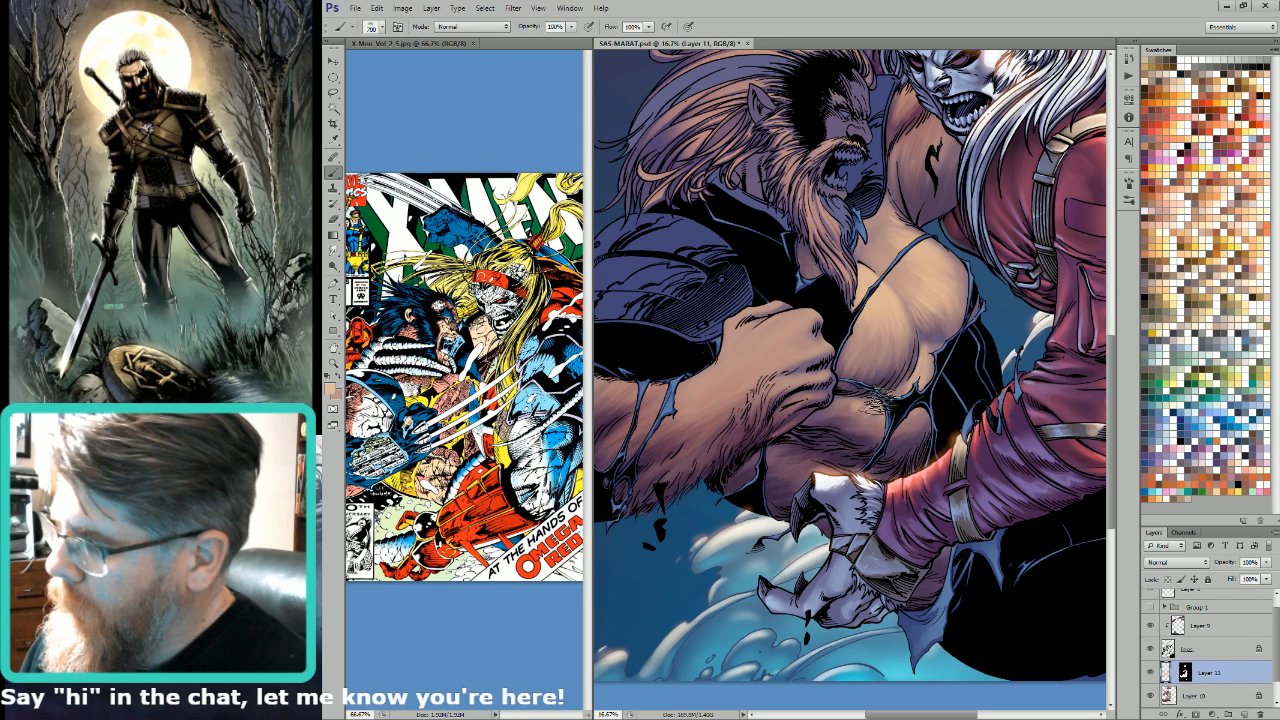
left_click(860, 415, "alt")
mouse_move(879, 406)
left_mouse_down()
mouse_move(938, 370)
mouse_move(898, 460)
left_mouse_up()
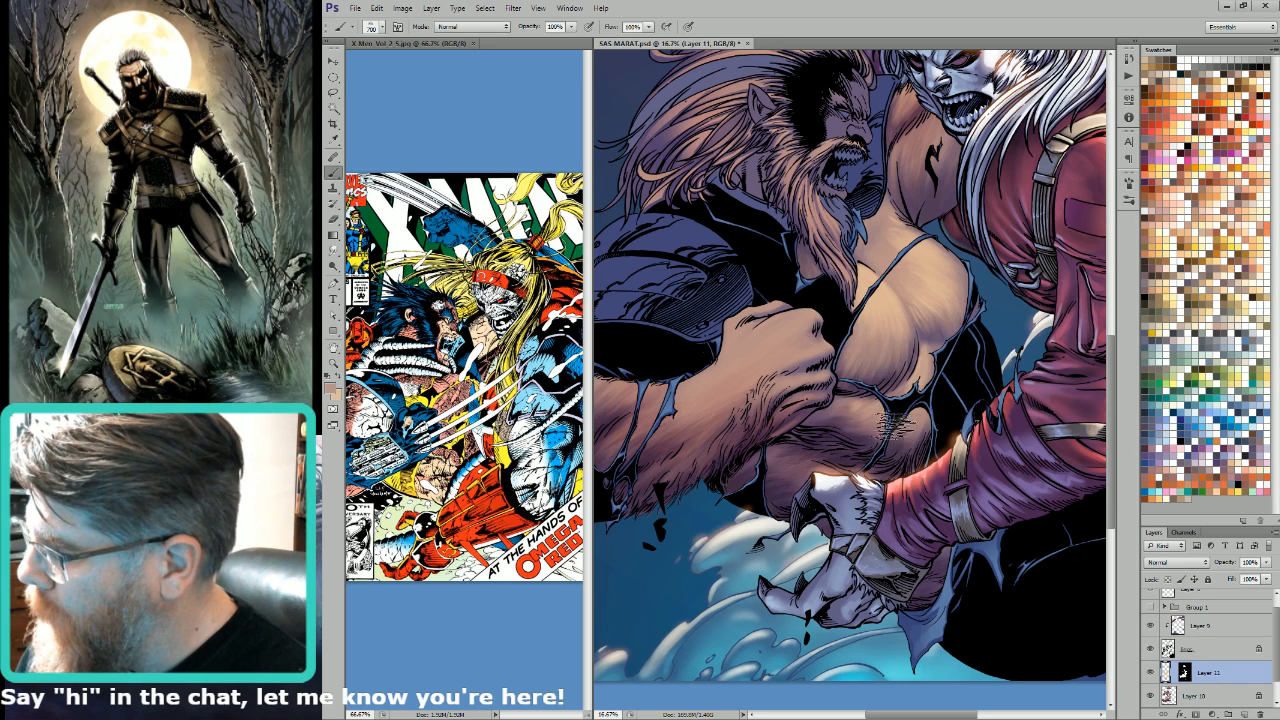
mouse_move(926, 410)
left_mouse_down()
mouse_move(906, 430)
mouse_move(826, 418)
left_mouse_up()
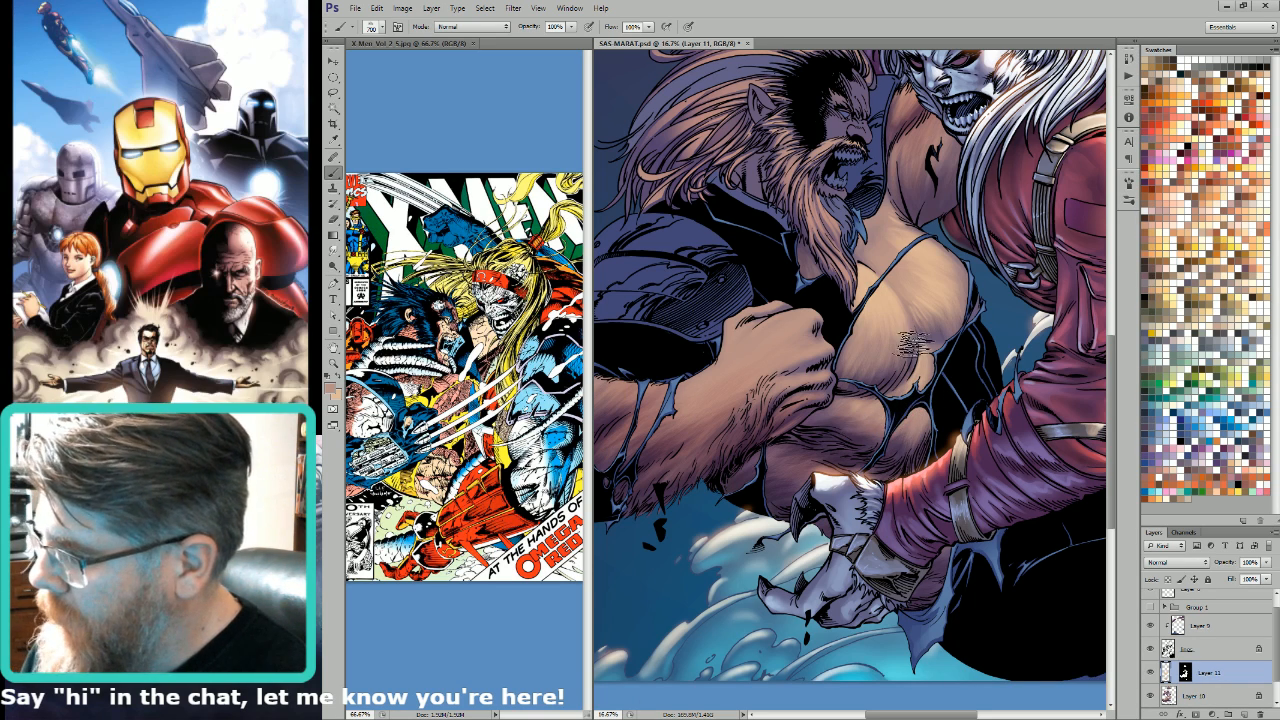
Step: Refine the highlight around the outer lower pectoral with smaller brush sizes between 150 and 300
key("bracketleft")
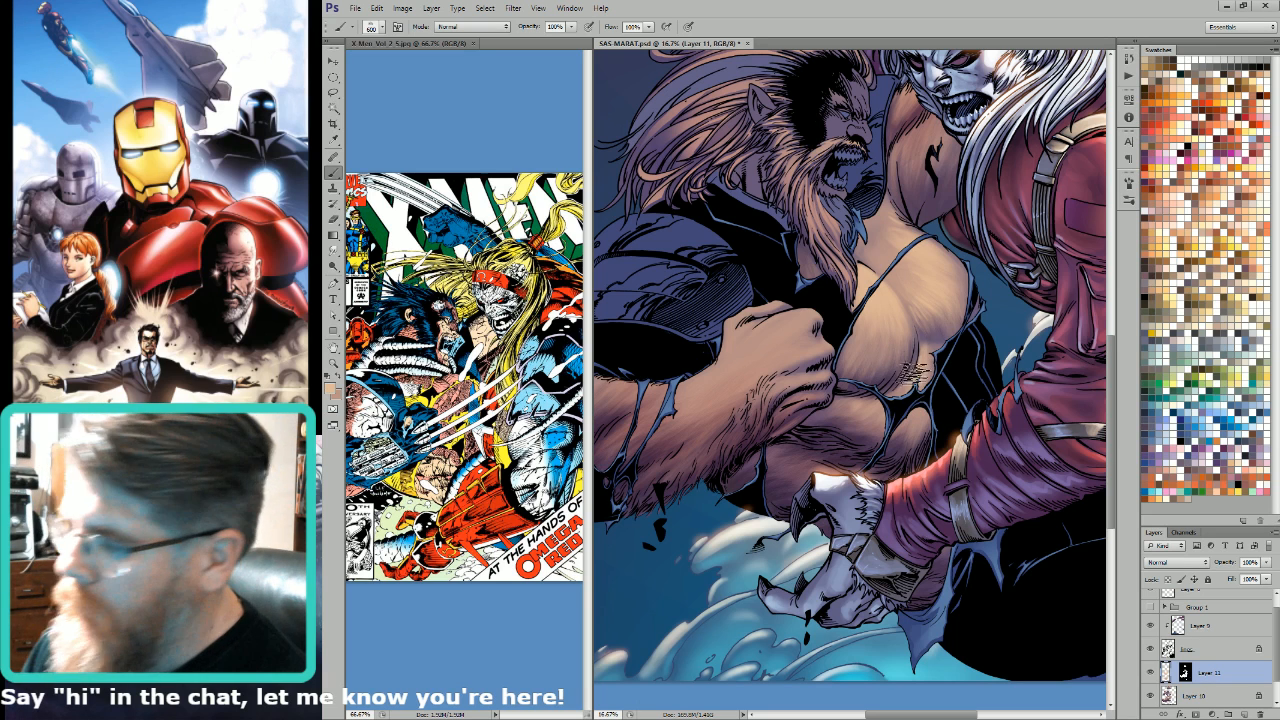
key("bracketleft")
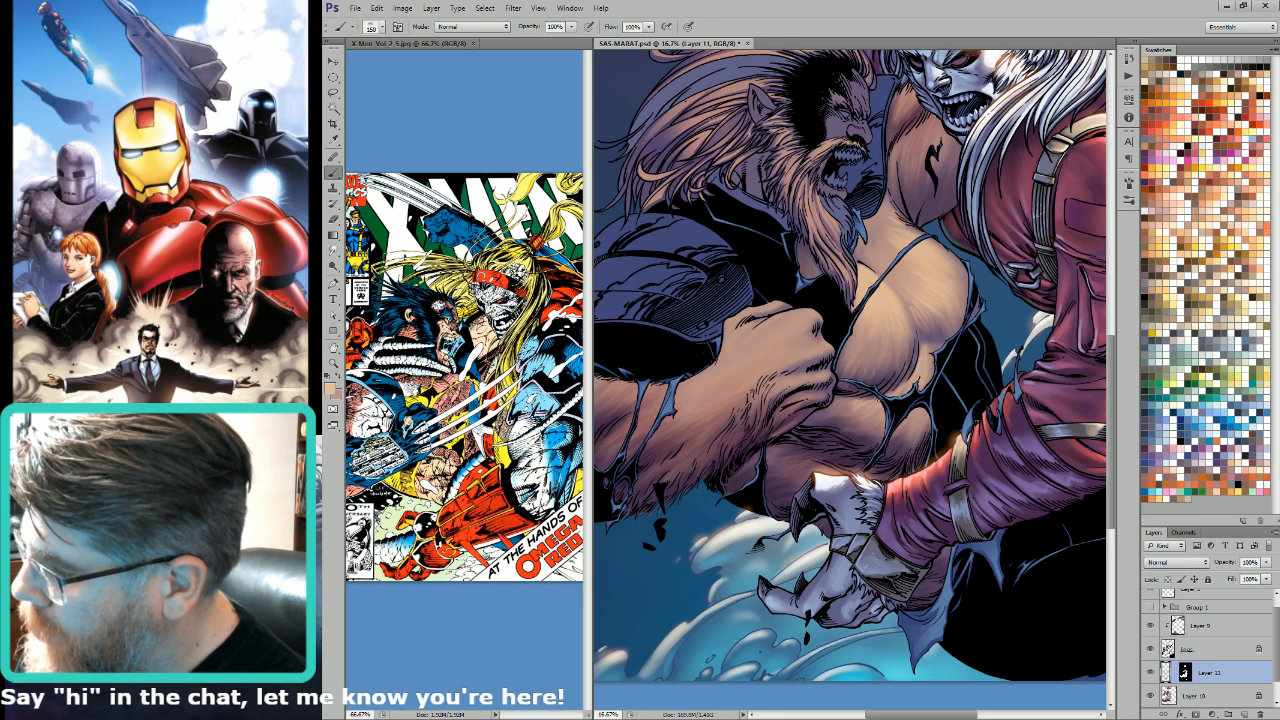
key("bracketleft")
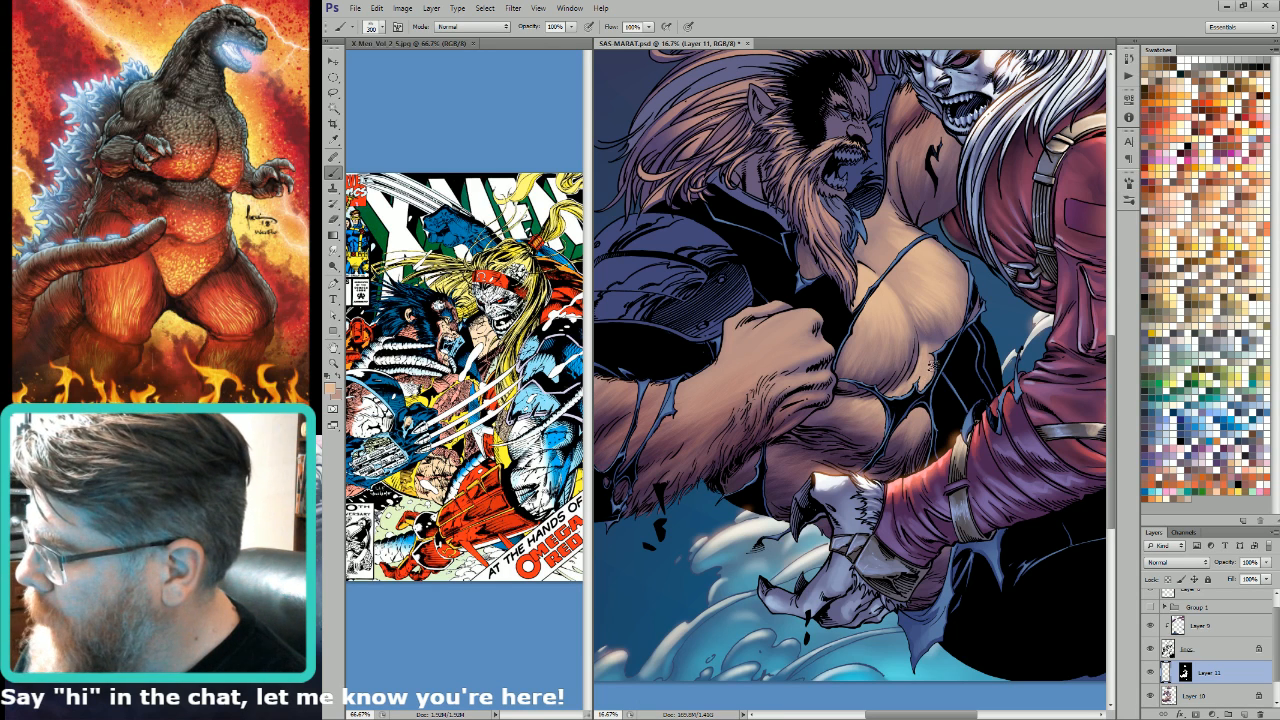
key("bracketleft")
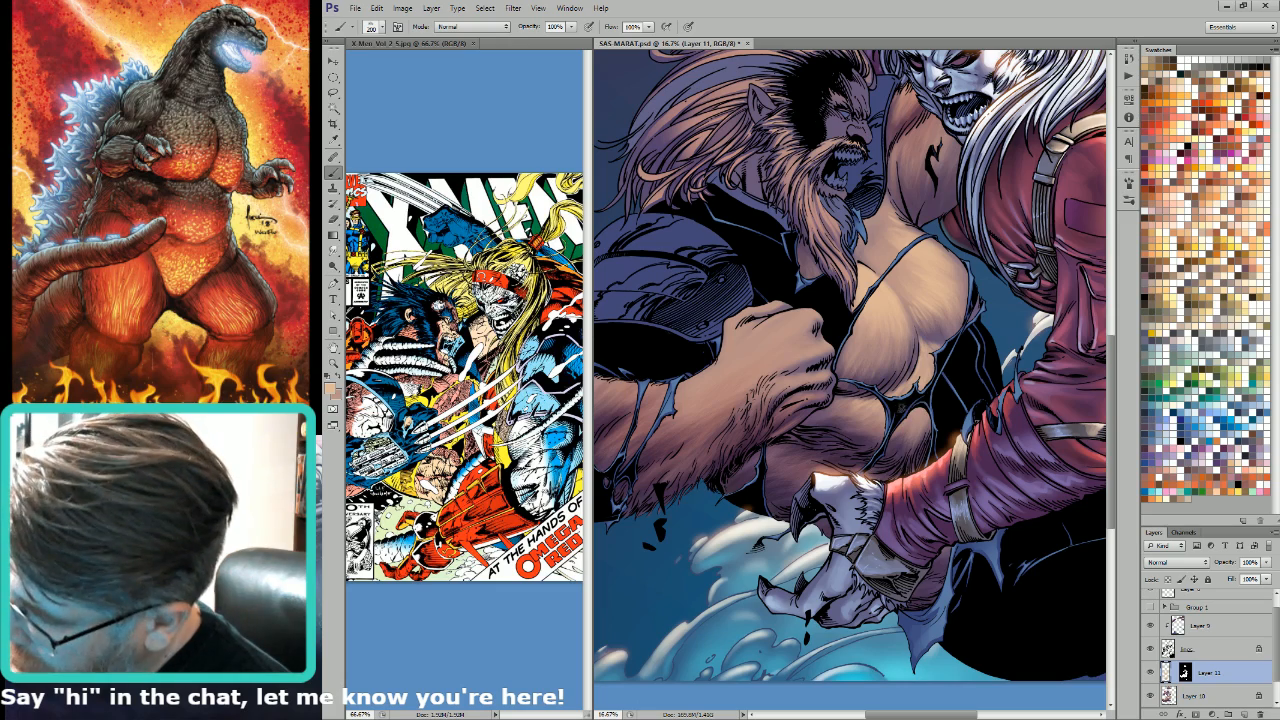
Step: Paint the warm tan highlight over the clenched fist in front of the chest, varying the brush size from 250 to 900
left_click_drag(901, 368, 971, 390)
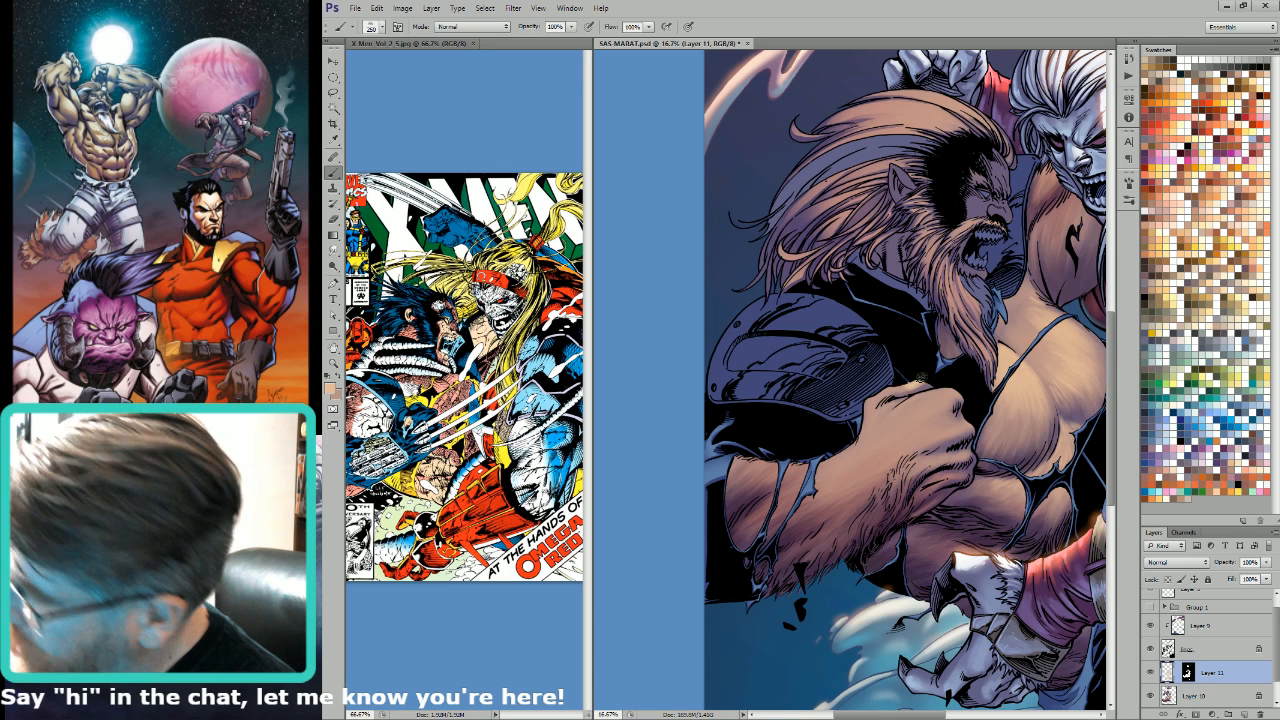
left_click_drag(886, 387, 876, 421)
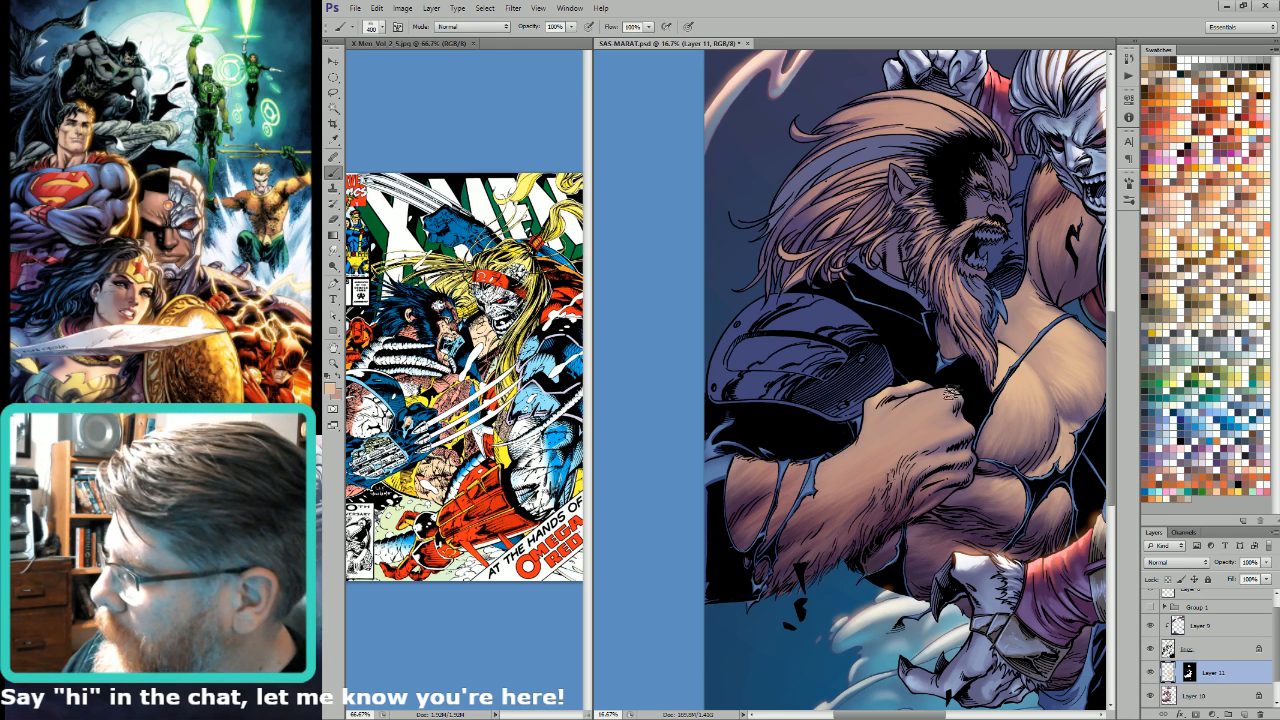
key("bracketright")
key("bracketright")
left_click_drag(945, 394, 940, 399)
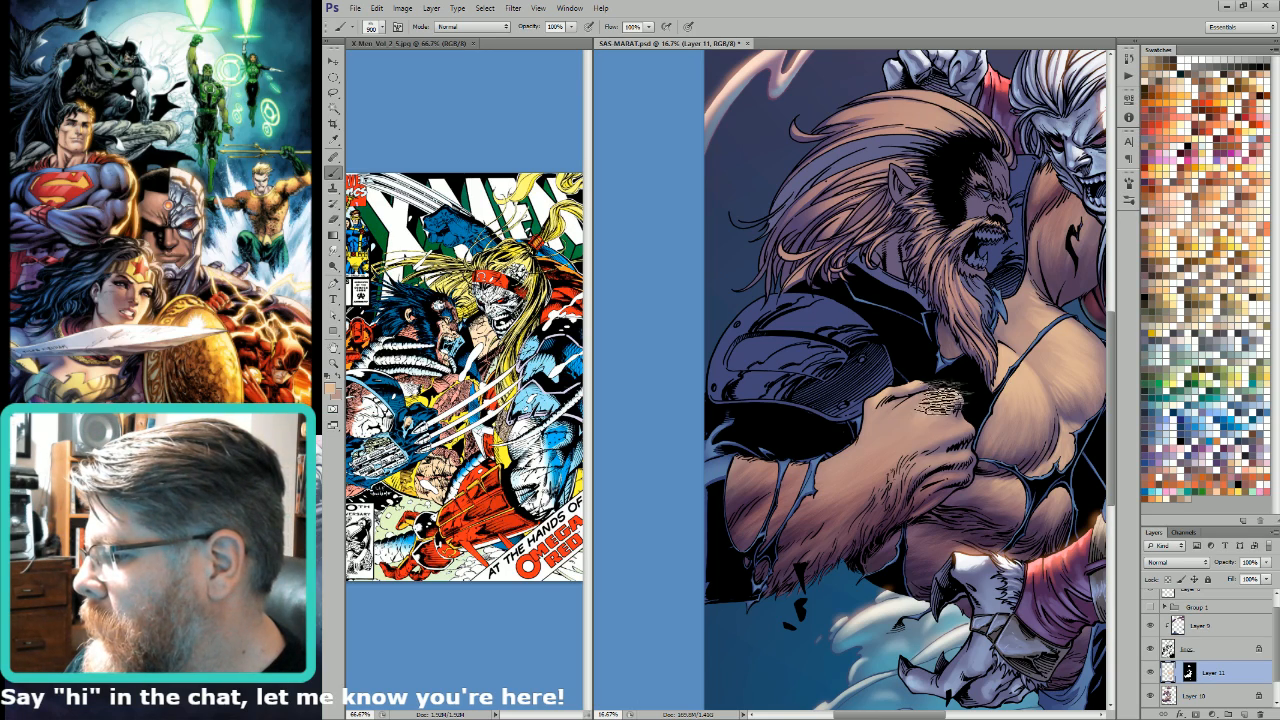
key("bracketright")
key("bracketright")
key("bracketright")
key("bracketleft")
key("bracketleft")
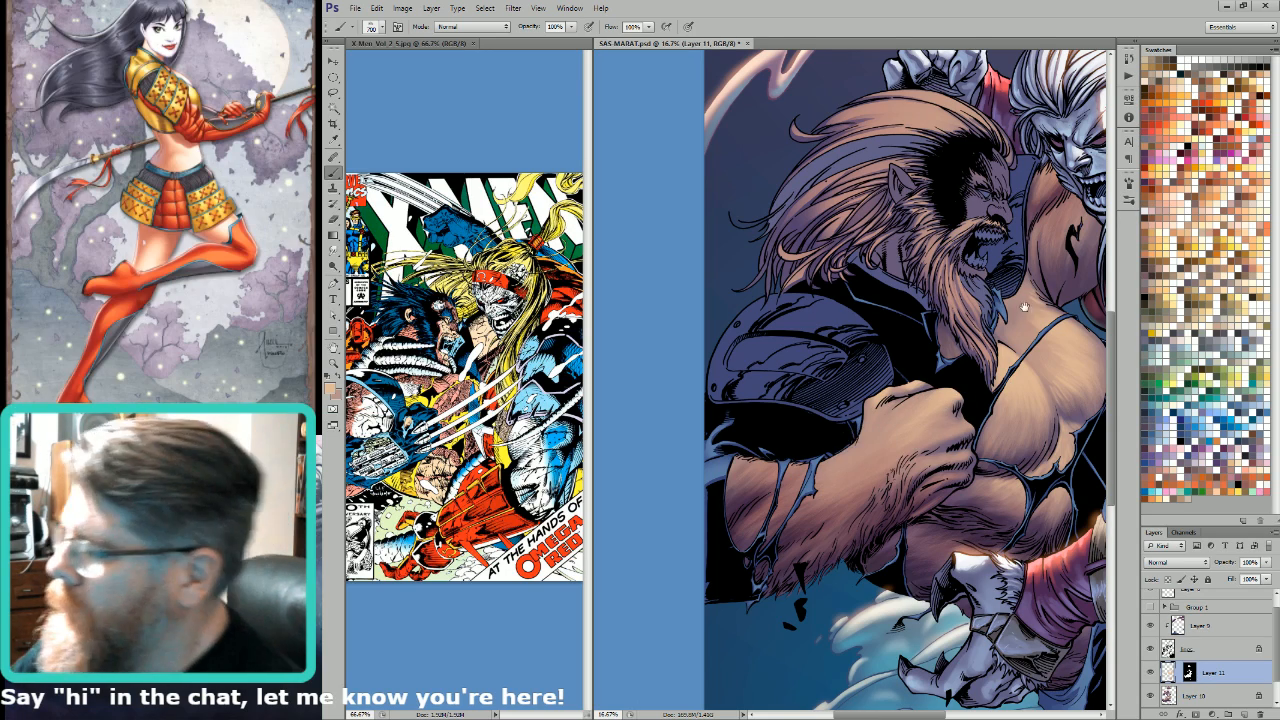
Step: Add the warm highlight to the marked upper arm and move up to the raised arm, using brush sizes 250 and 300
mouse_move(1020, 306)
left_mouse_down()
mouse_move(862, 363)
mouse_move(982, 312)
left_mouse_up()
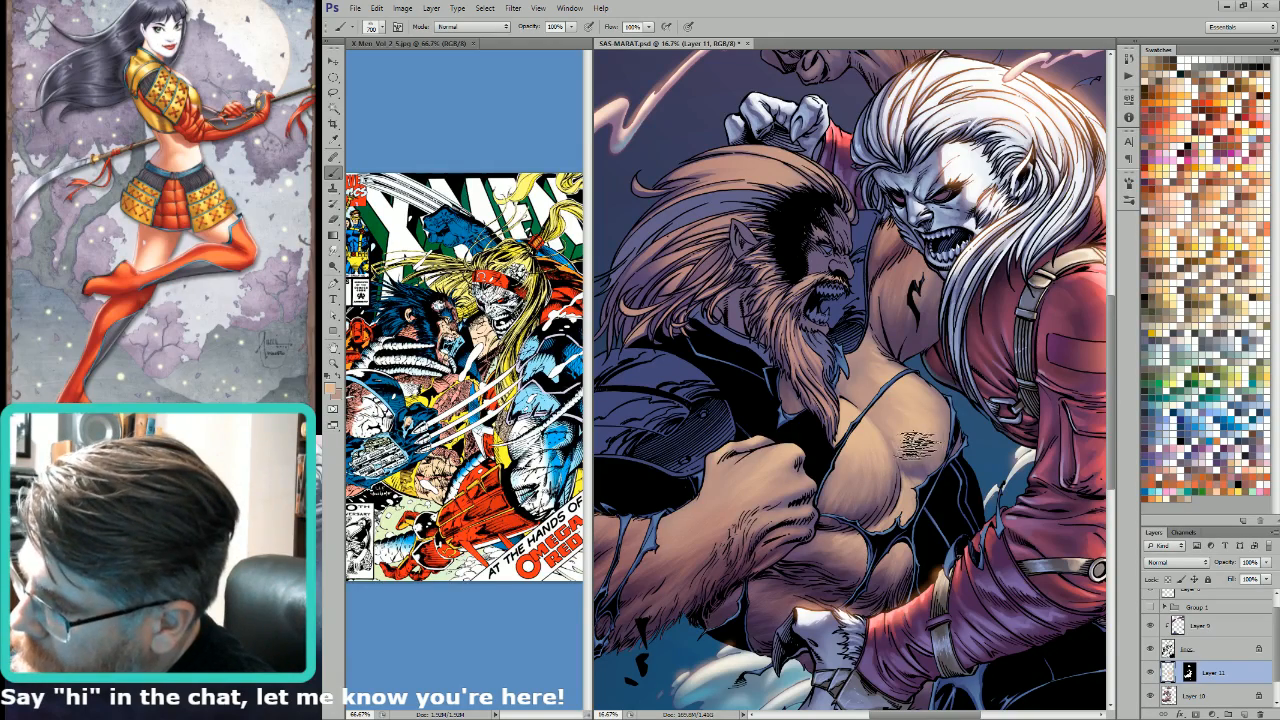
left_click_drag(901, 356, 940, 392)
key("bracketleft")
key("bracketleft")
key("bracketleft")
key("bracketleft")
key("bracketleft")
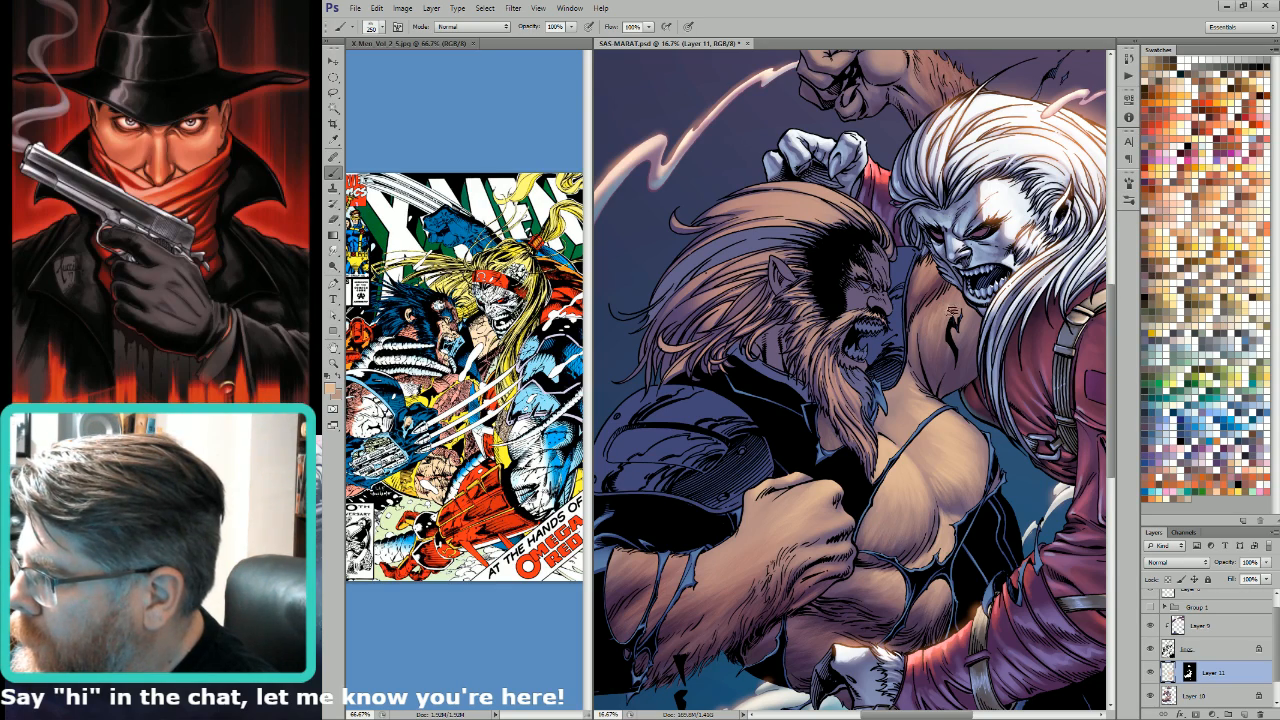
left_click_drag(950, 310, 970, 545)
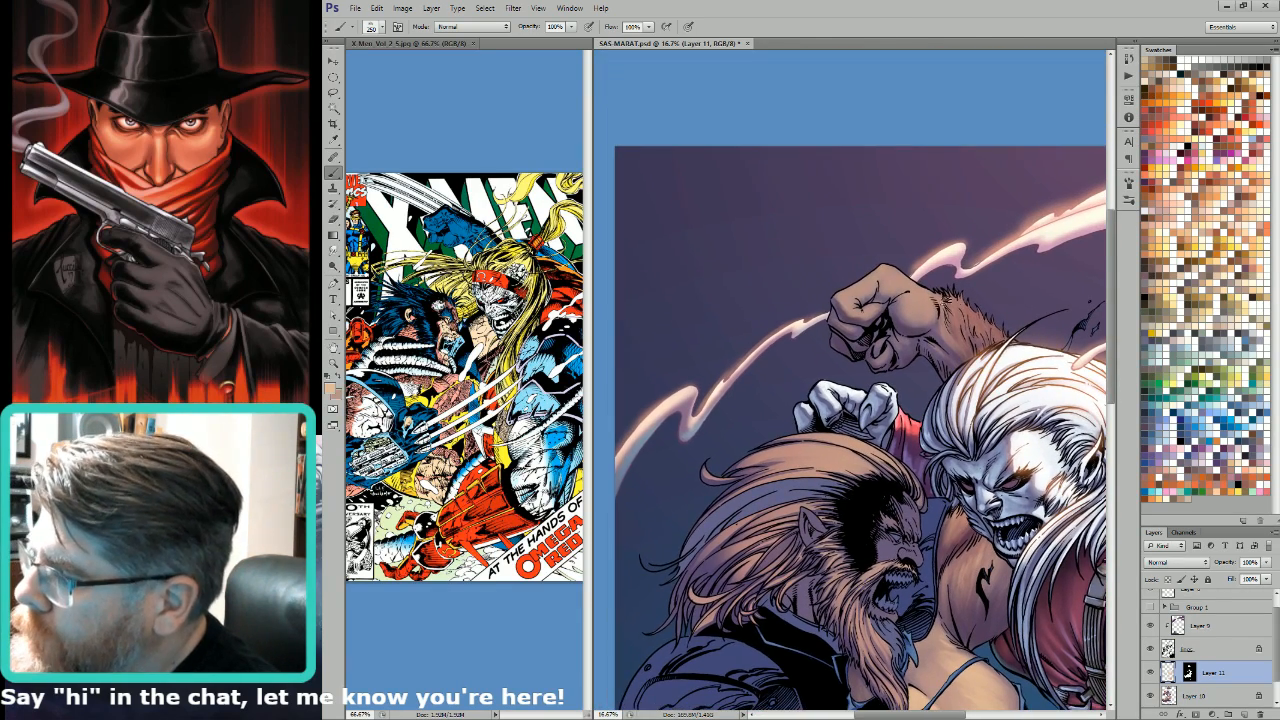
left_click_drag(958, 333, 956, 297)
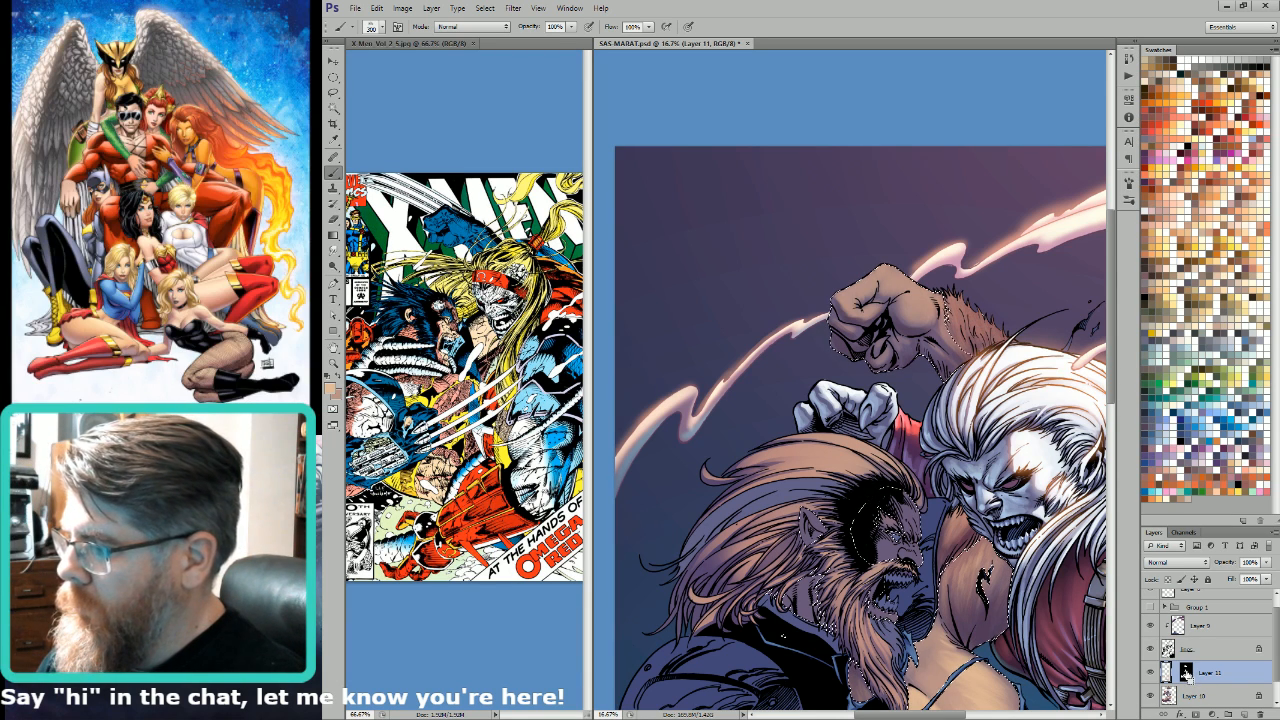
Step: Select the hair regions on the raised forearm and underarm from the Alpha 4 channel with a contiguous Magic Wand
key("ctrl+6")
key("w")
left_click(785, 535)
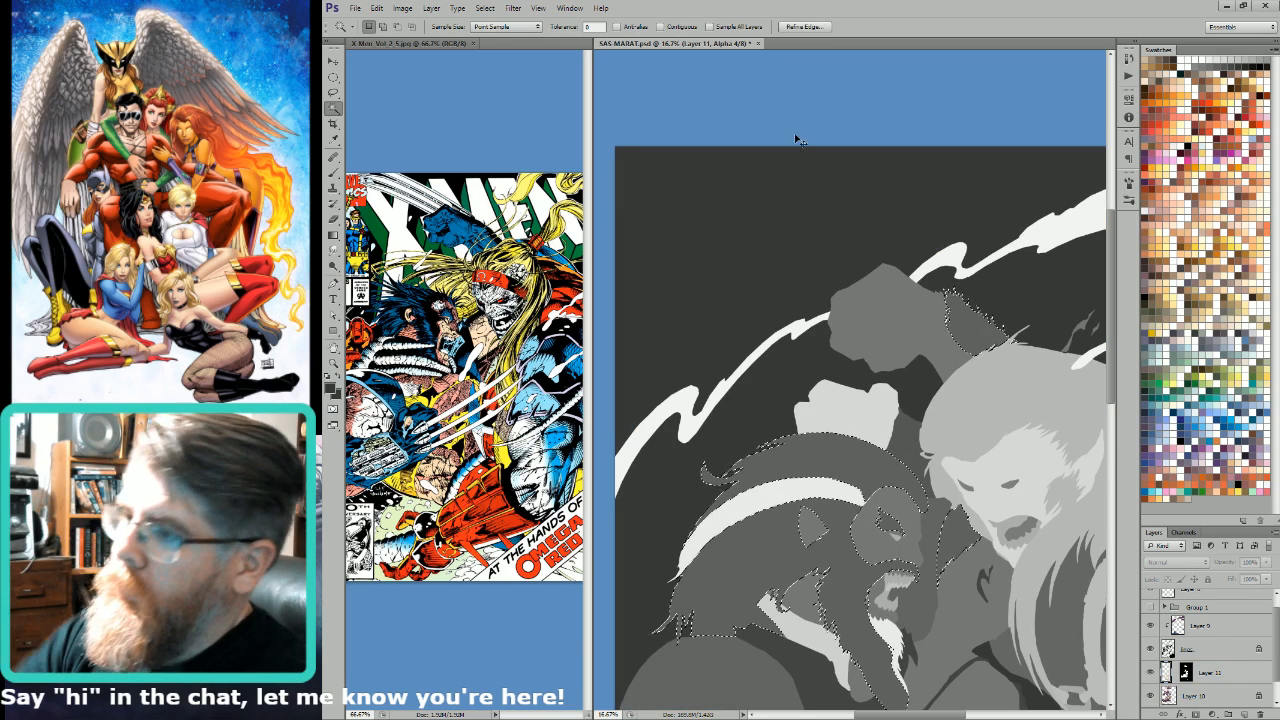
key("ctrl+d")
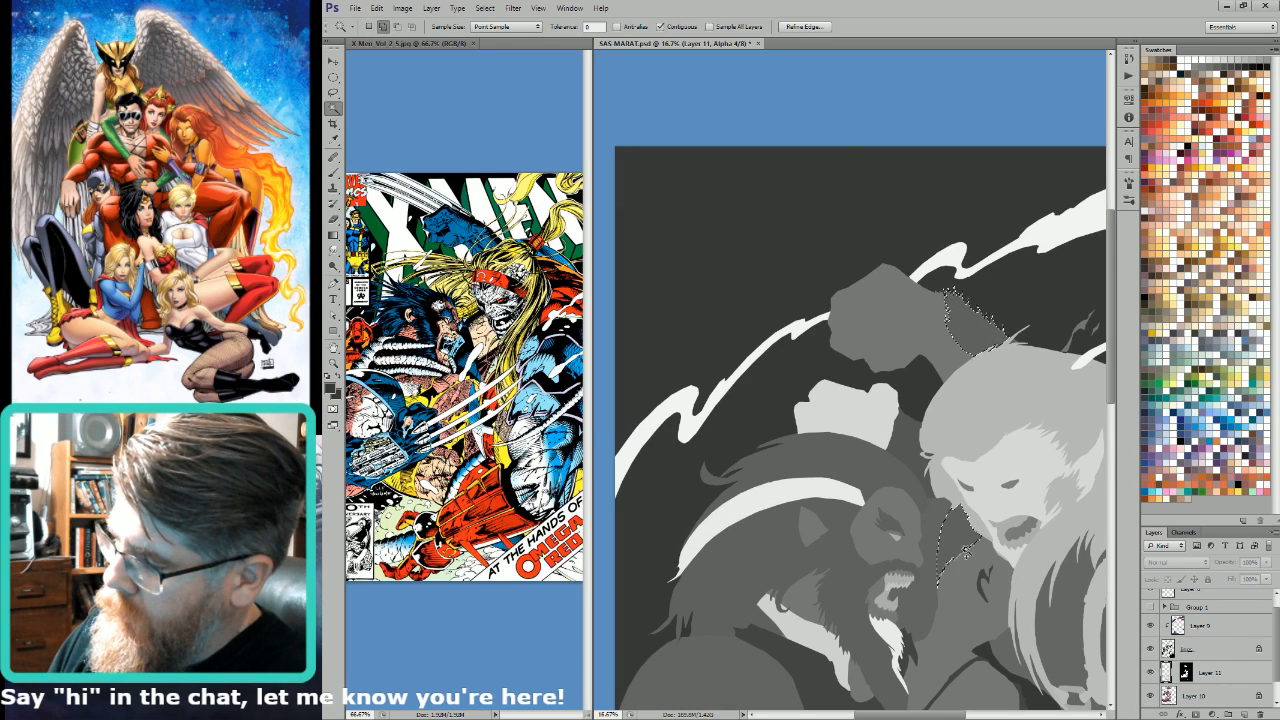
left_click_drag(957, 653, 1027, 469)
key("ctrl+2")
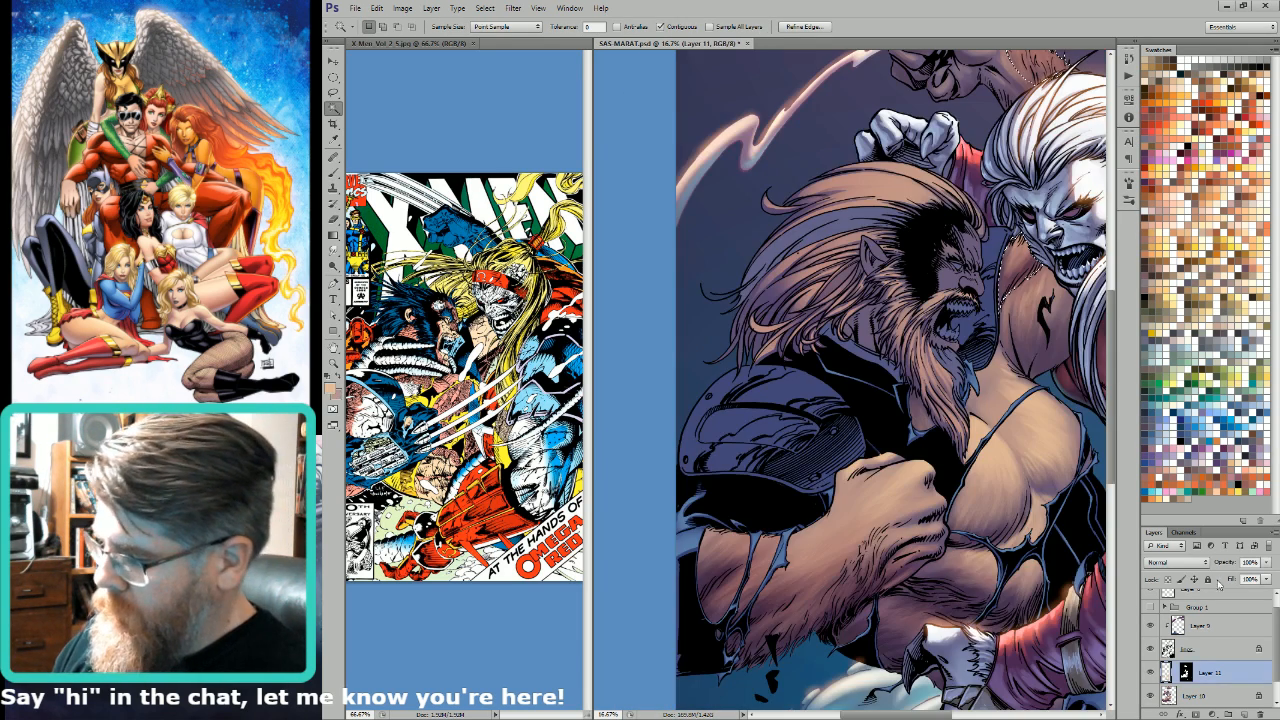
Step: Add the selected arm hair regions to Layer 11's mask by filling them with white
left_click(1186, 671)
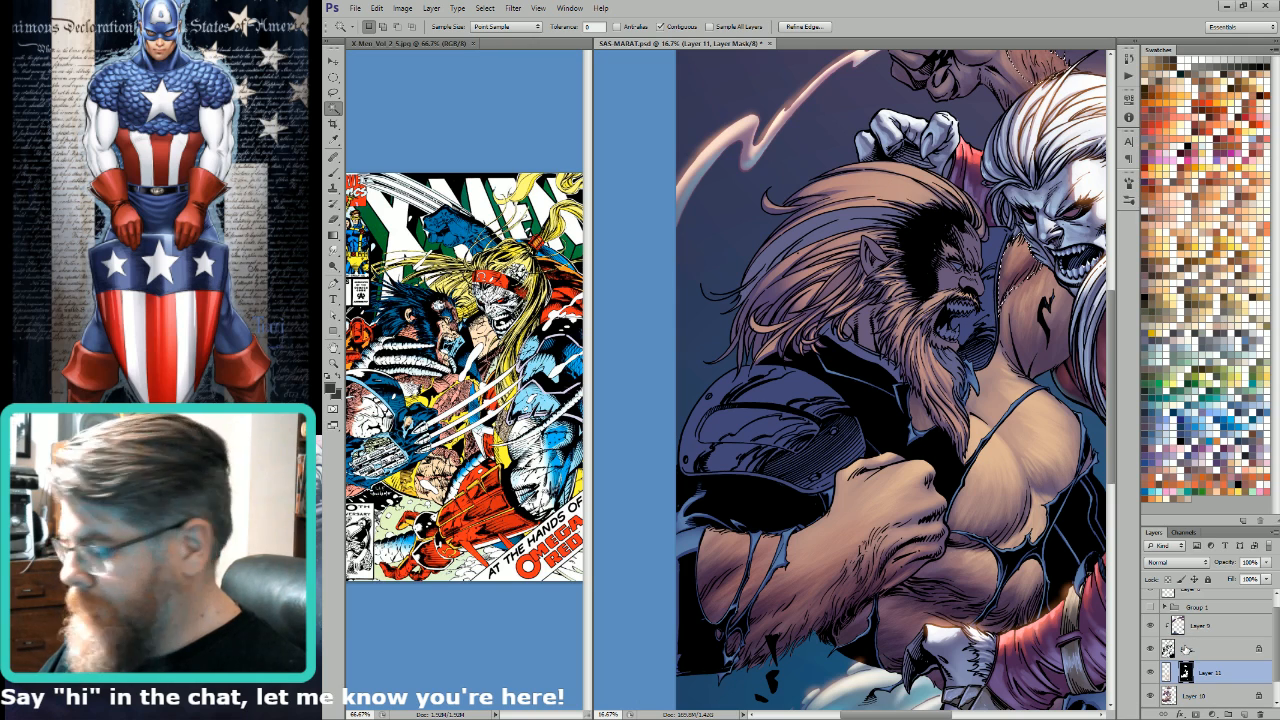
key("d")
key("x")
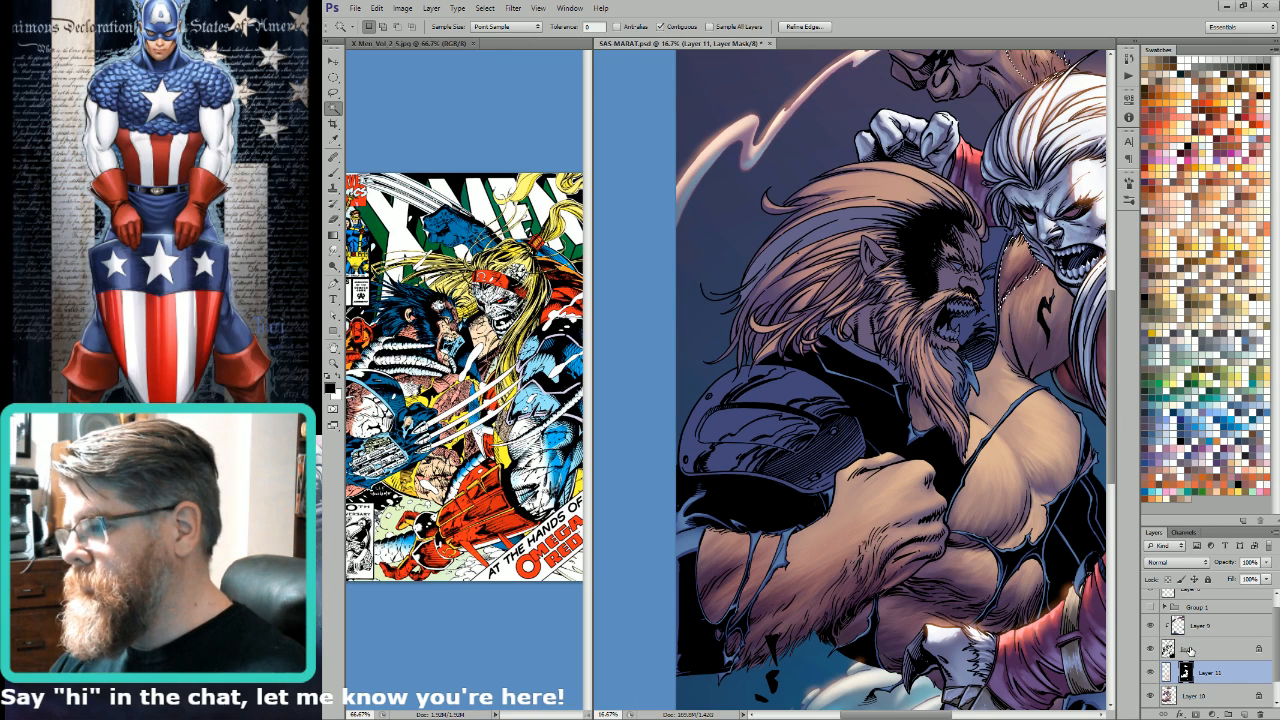
Step: Paint light tan highlights into the raised forearm's hair on Layer 11, using small brush sizes
left_click(1175, 669)
key("b")
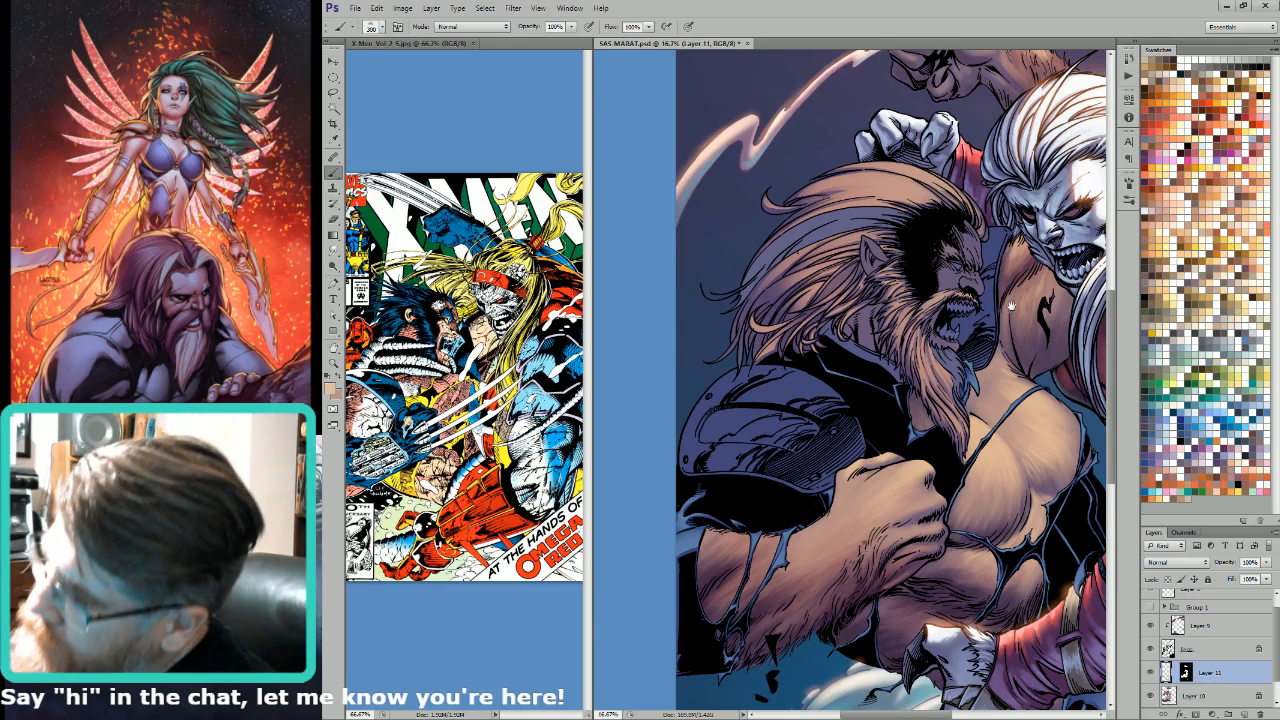
left_click_drag(1010, 312, 967, 442)
left_click_drag(955, 135, 1012, 374)
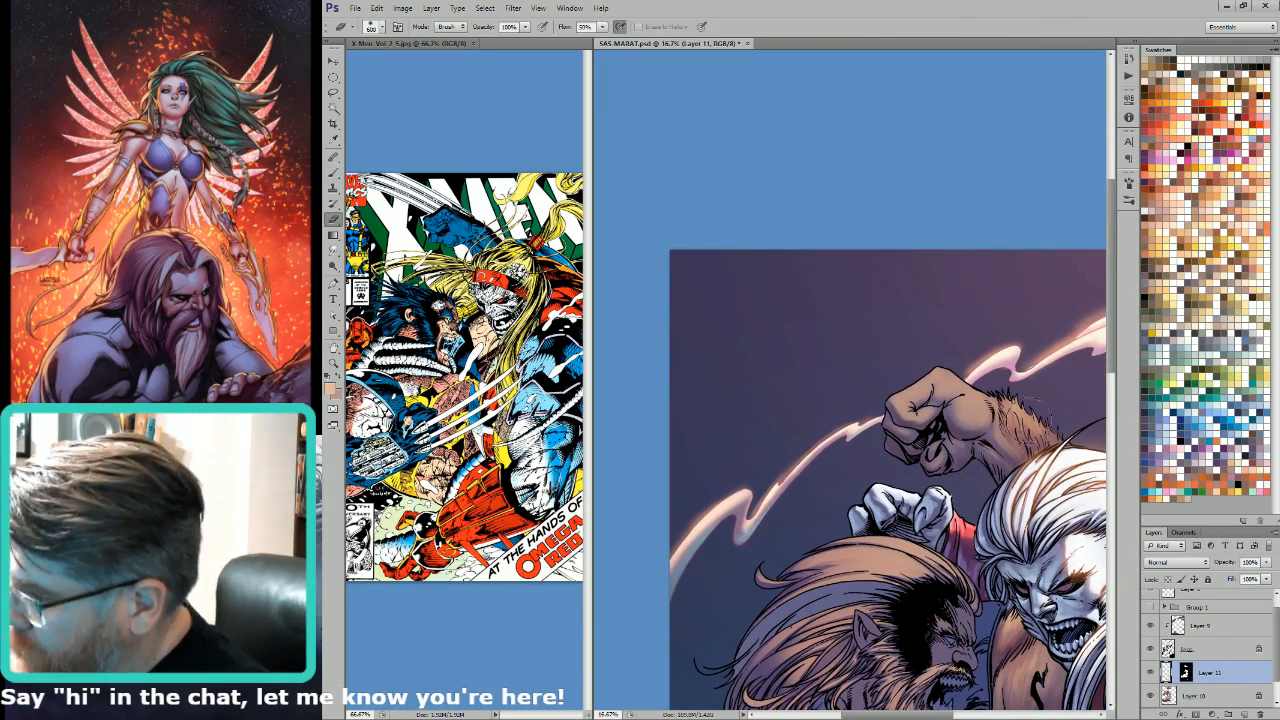
key("bracketleft")
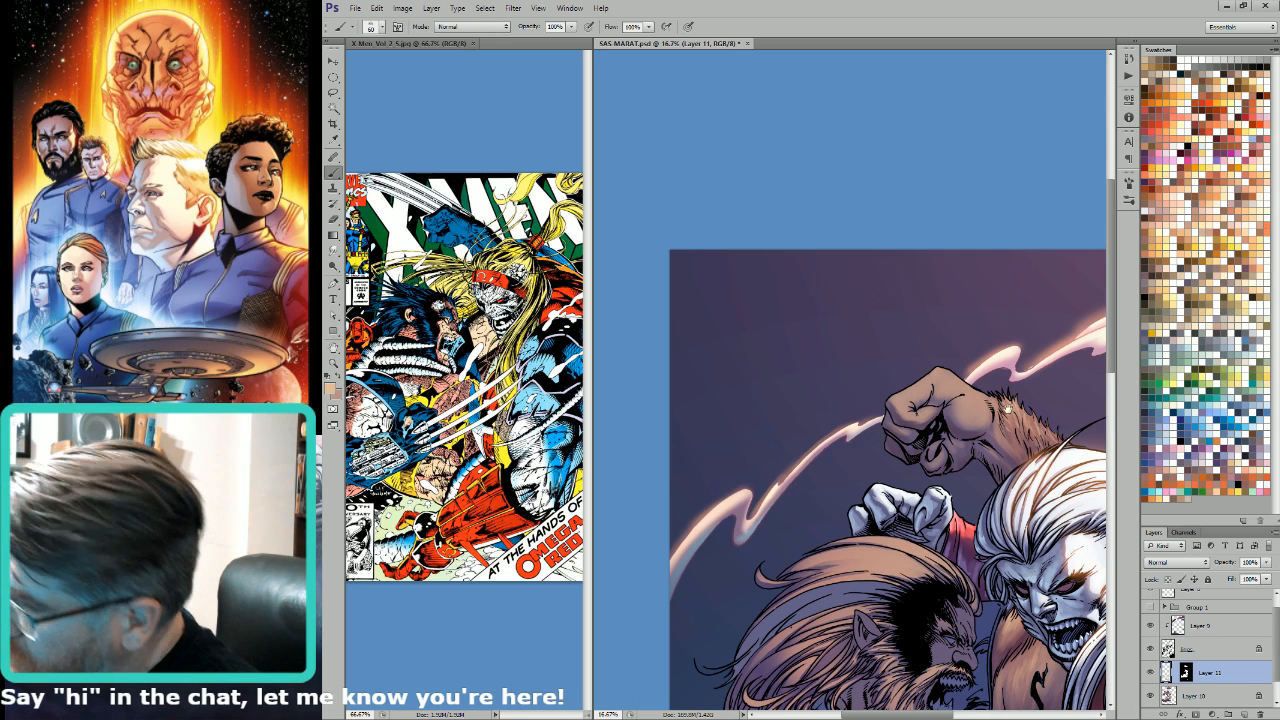
Step: Paint the warm highlight along the raised fist's fingers and knuckles with brush sizes from 250 to 400
left_click_drag(1008, 407, 1058, 459)
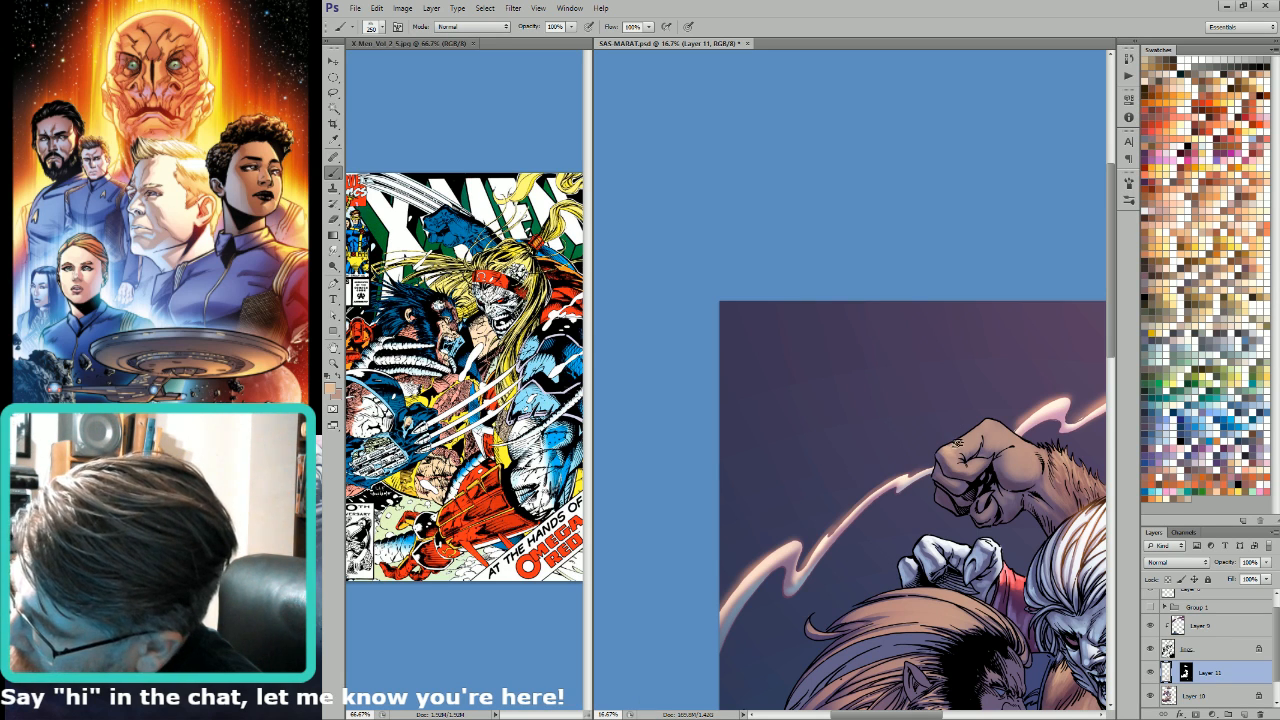
key("bracketleft")
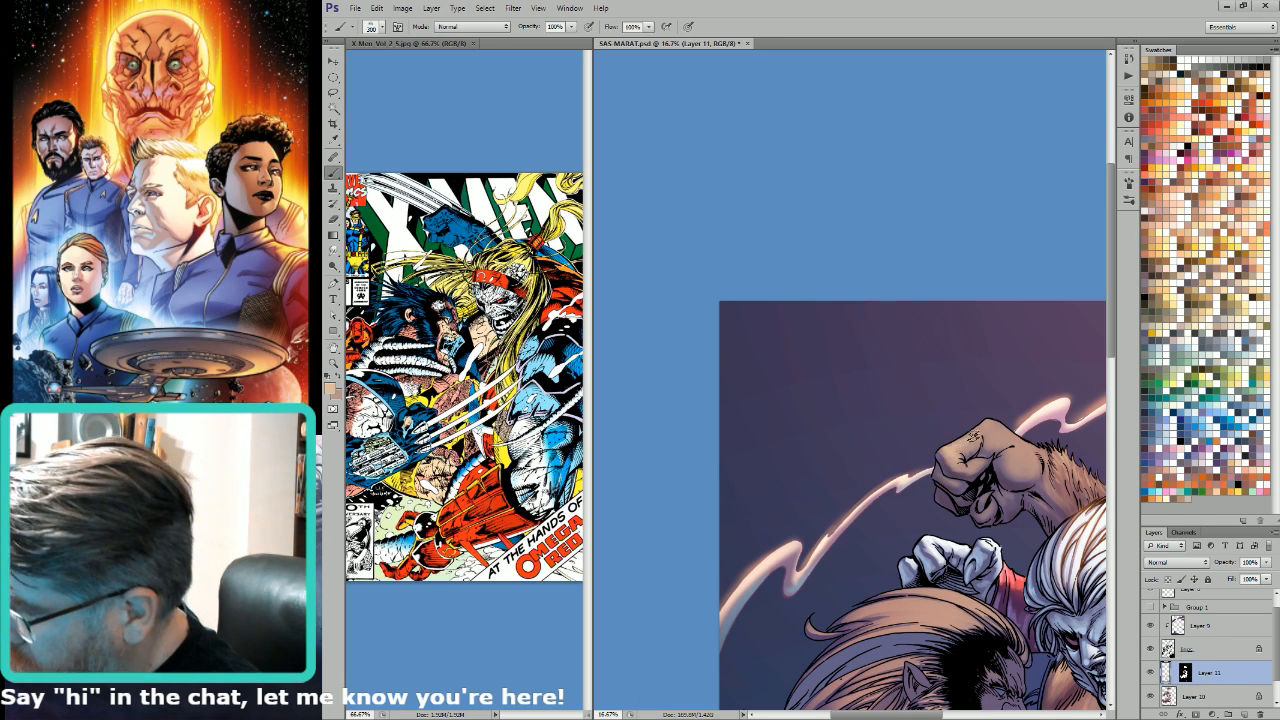
key("bracketright")
key("bracketright")
key("bracketright")
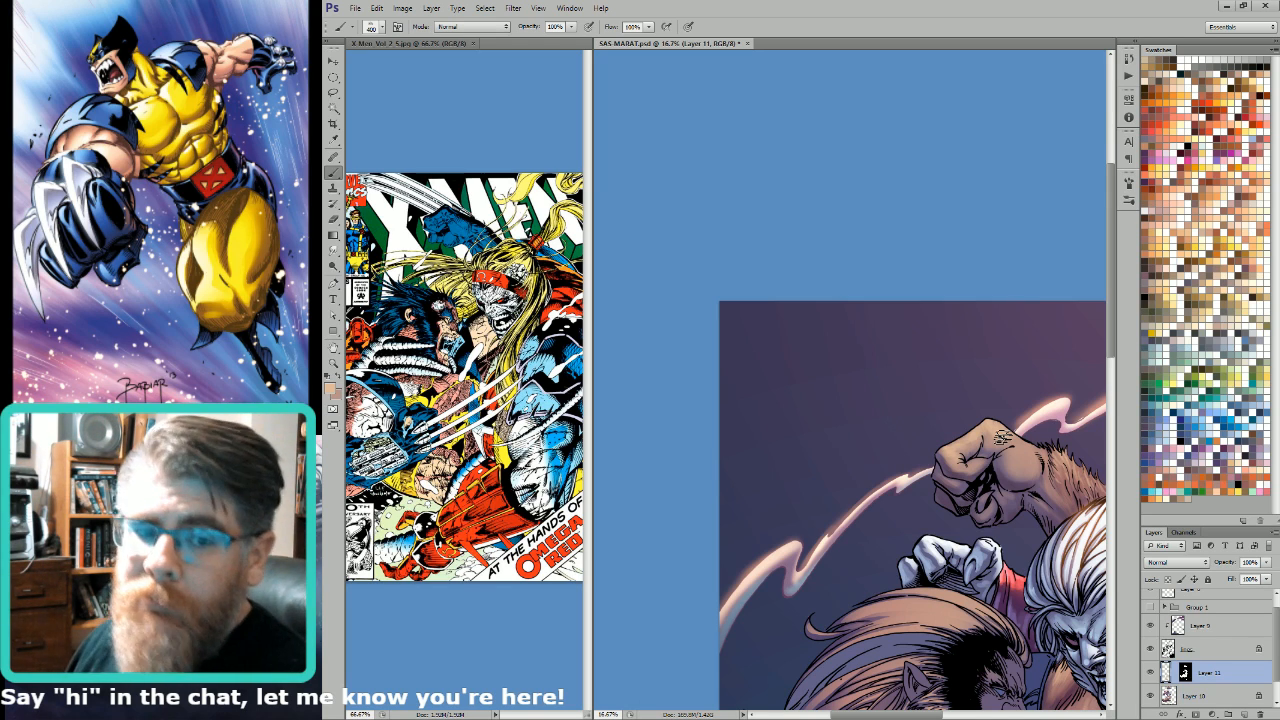
left_click_drag(1003, 437, 964, 364)
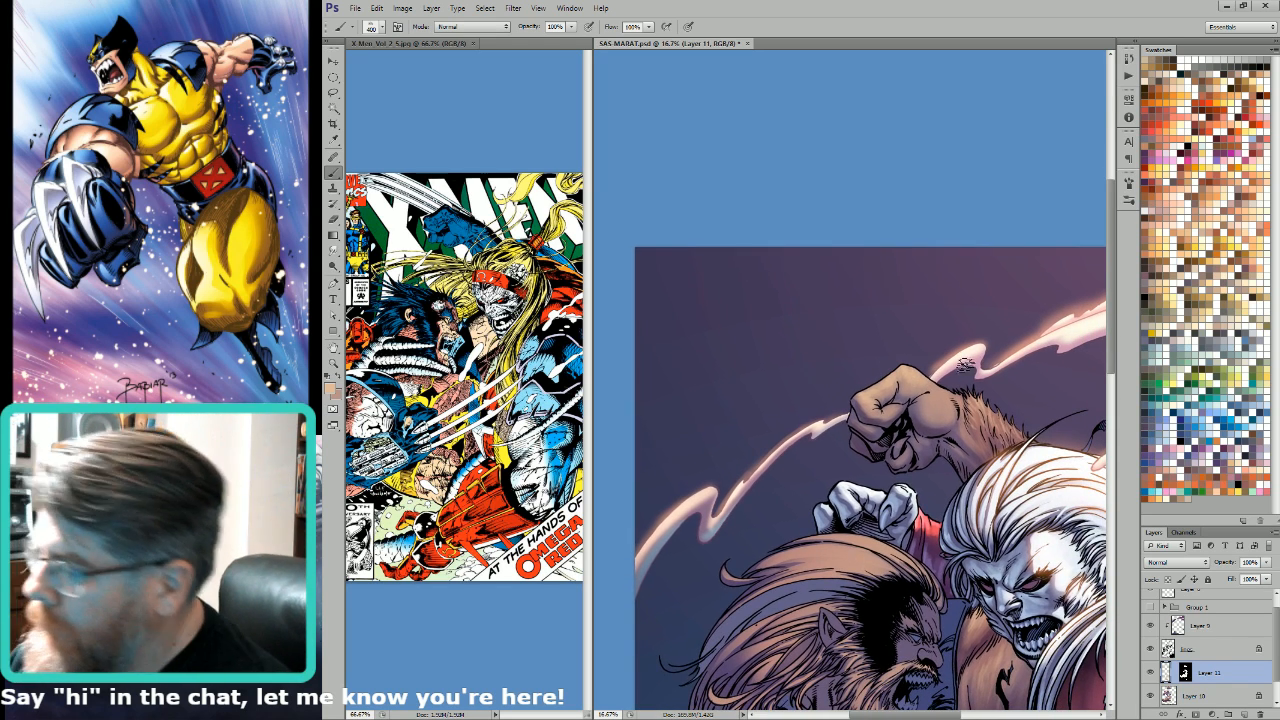
Step: Broaden the warm highlight over the back of the raised hand and its thumb base, using brush sizes 500 to 700
key("bracketright")
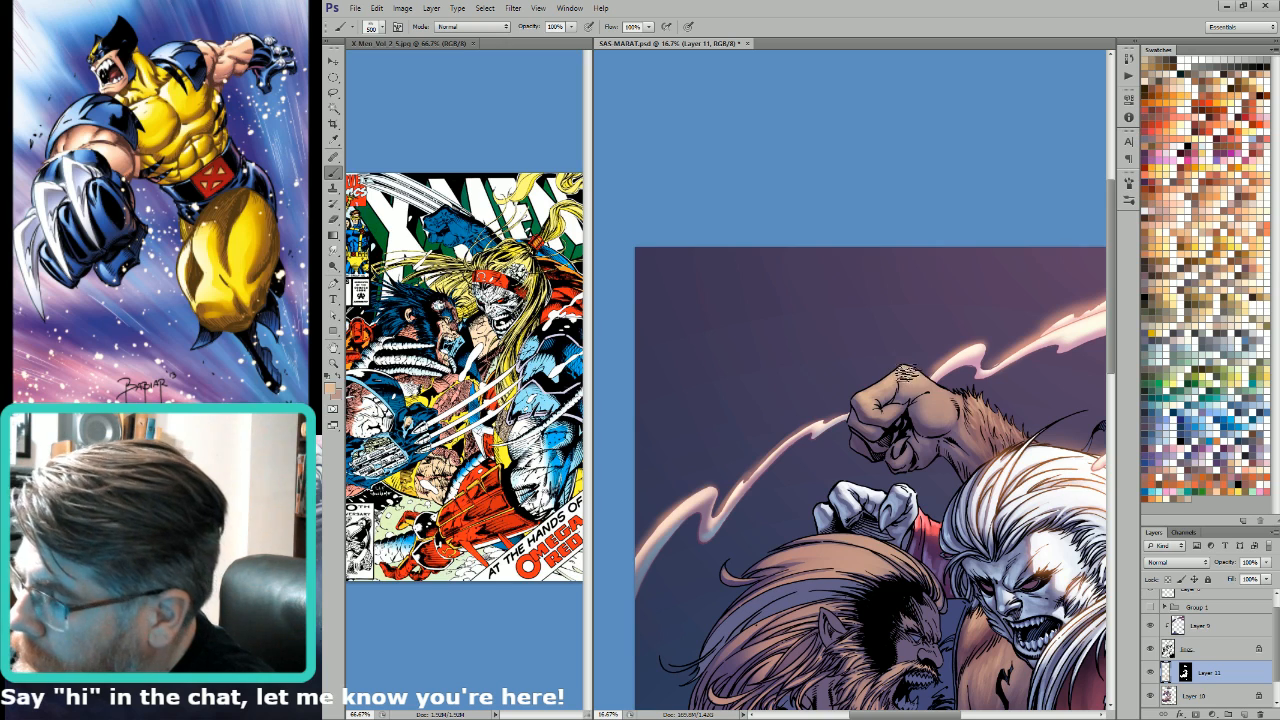
key("bracketright")
key("bracketright")
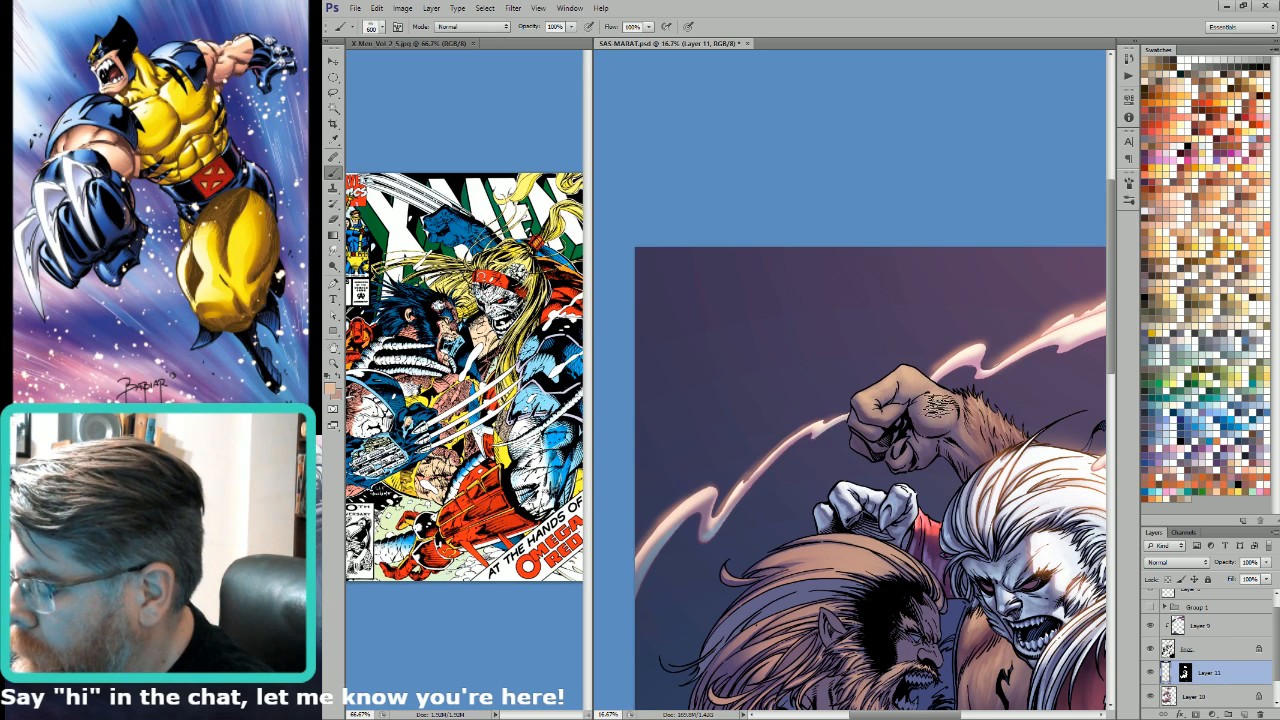
left_click_drag(963, 423, 968, 379)
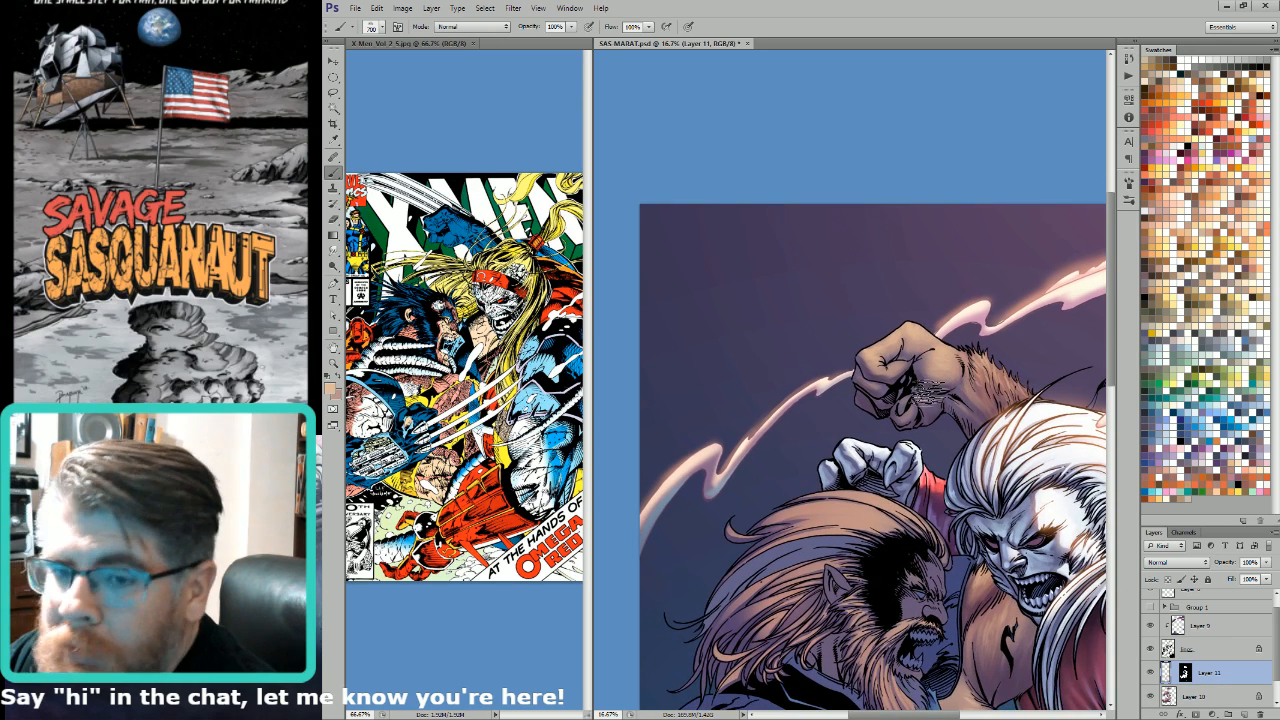
key("bracketleft")
mouse_move(969, 435)
left_mouse_down()
mouse_move(884, 395)
mouse_move(932, 369)
left_mouse_up()
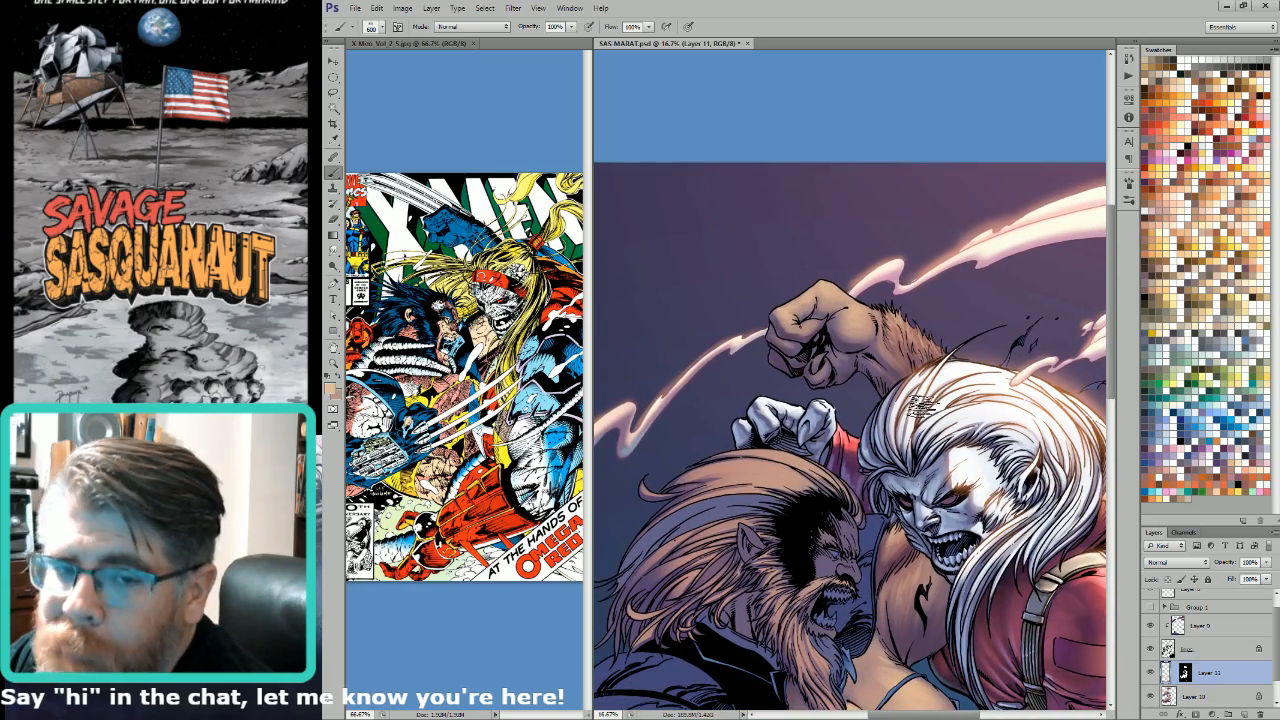
Step: Paint the warm highlight onto the lower forearm beside the torn sleeve on Layer 11, with brush sizes from 400 to 600
left_click_drag(961, 434, 983, 294)
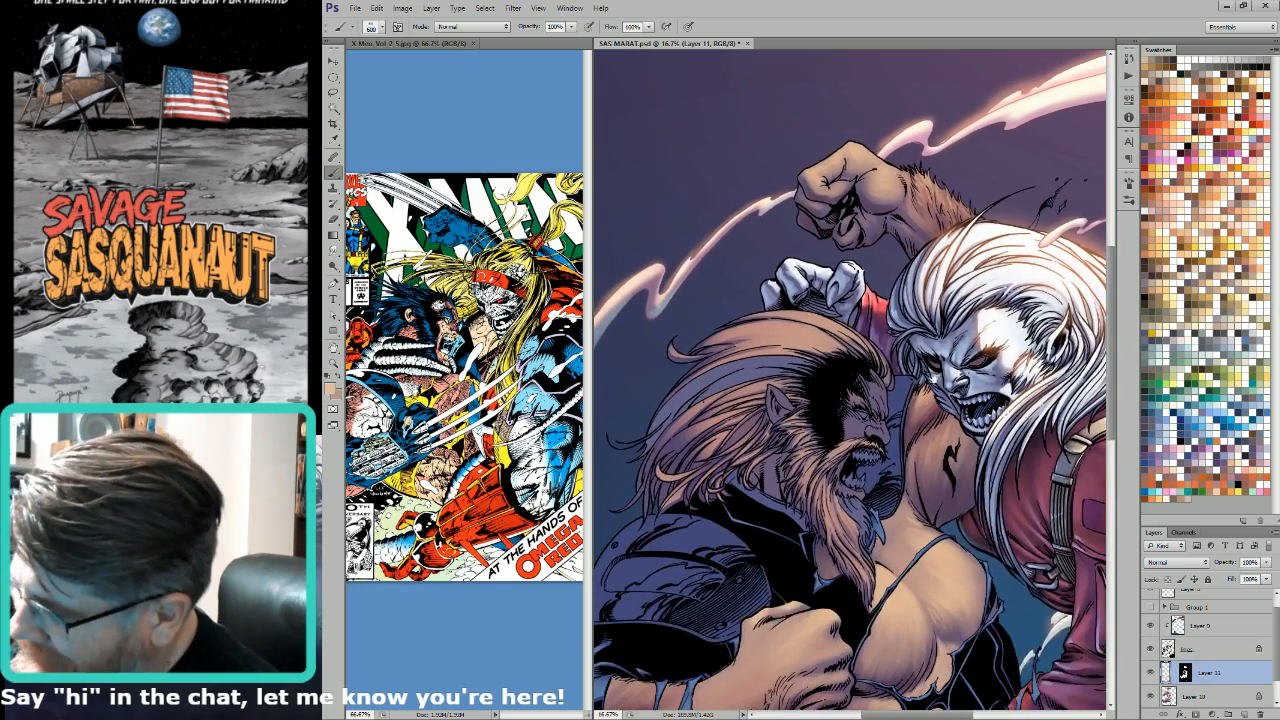
left_click_drag(820, 438, 954, 329)
left_click_drag(938, 452, 1014, 262)
key("bracketleft")
key("bracketleft")
key("bracketleft")
key("bracketleft")
key("bracketleft")
key("bracketleft")
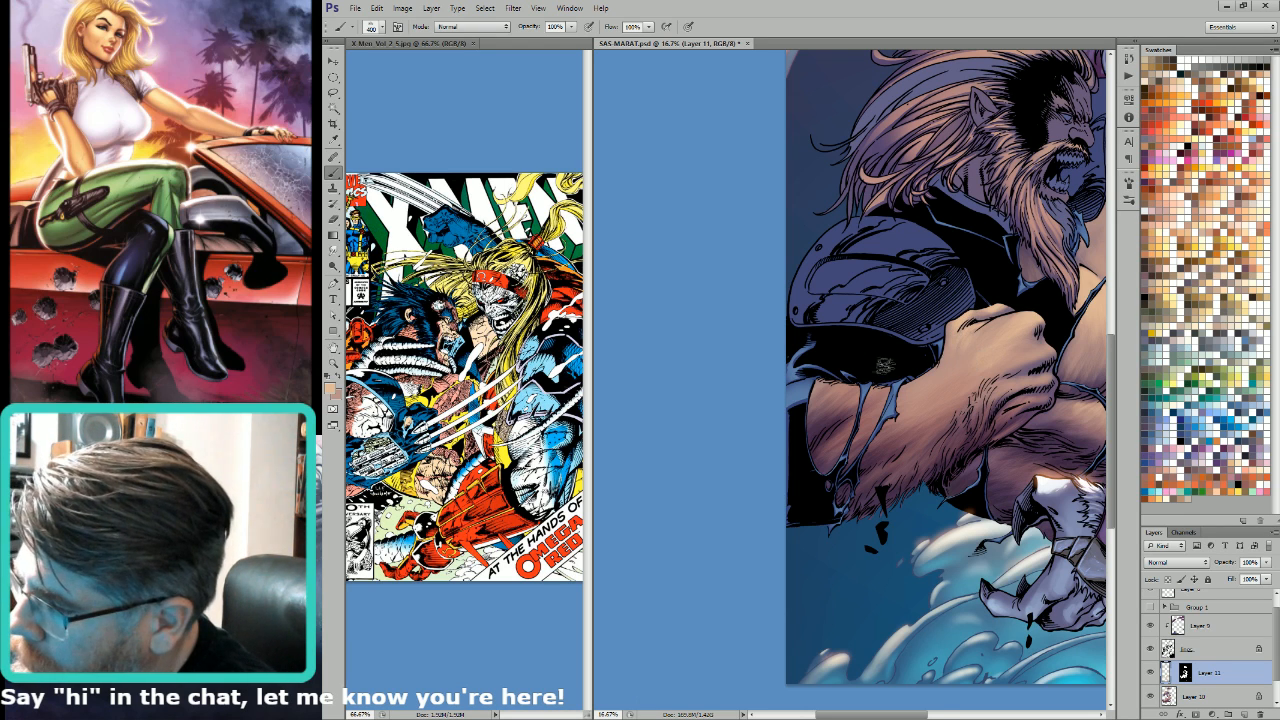
left_click_drag(884, 367, 962, 383)
key("bracketright")
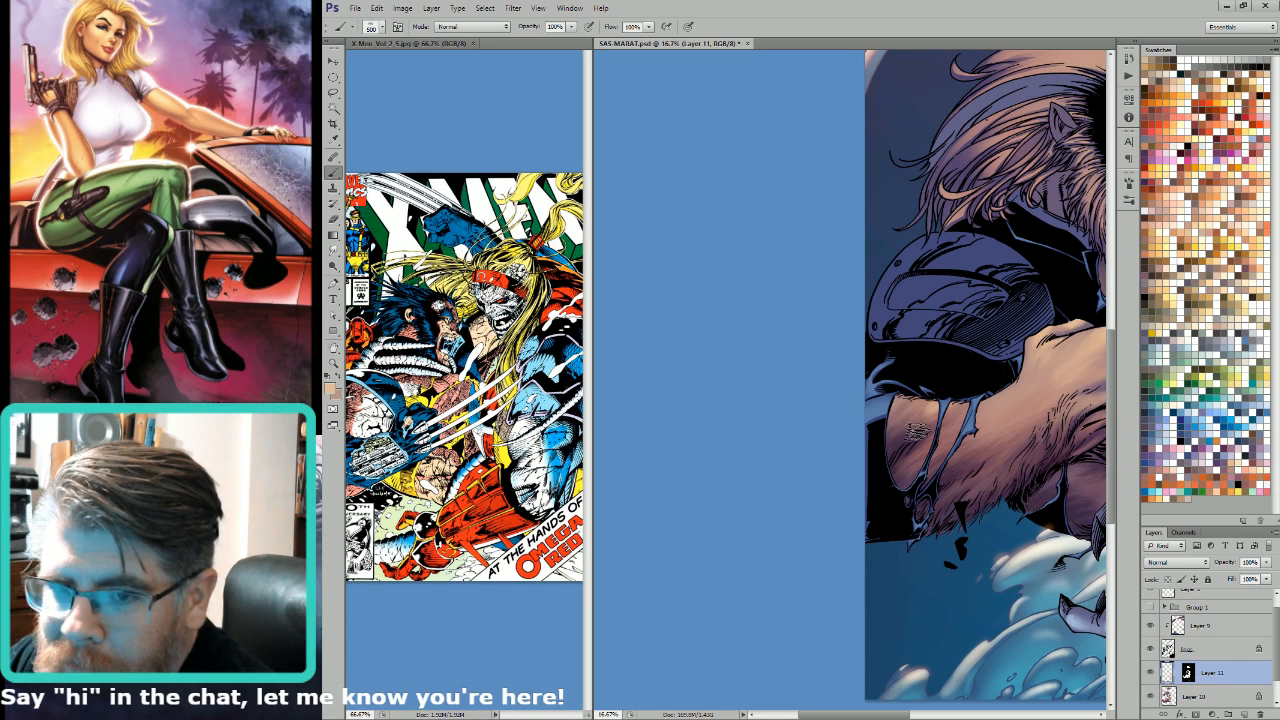
key("bracketright")
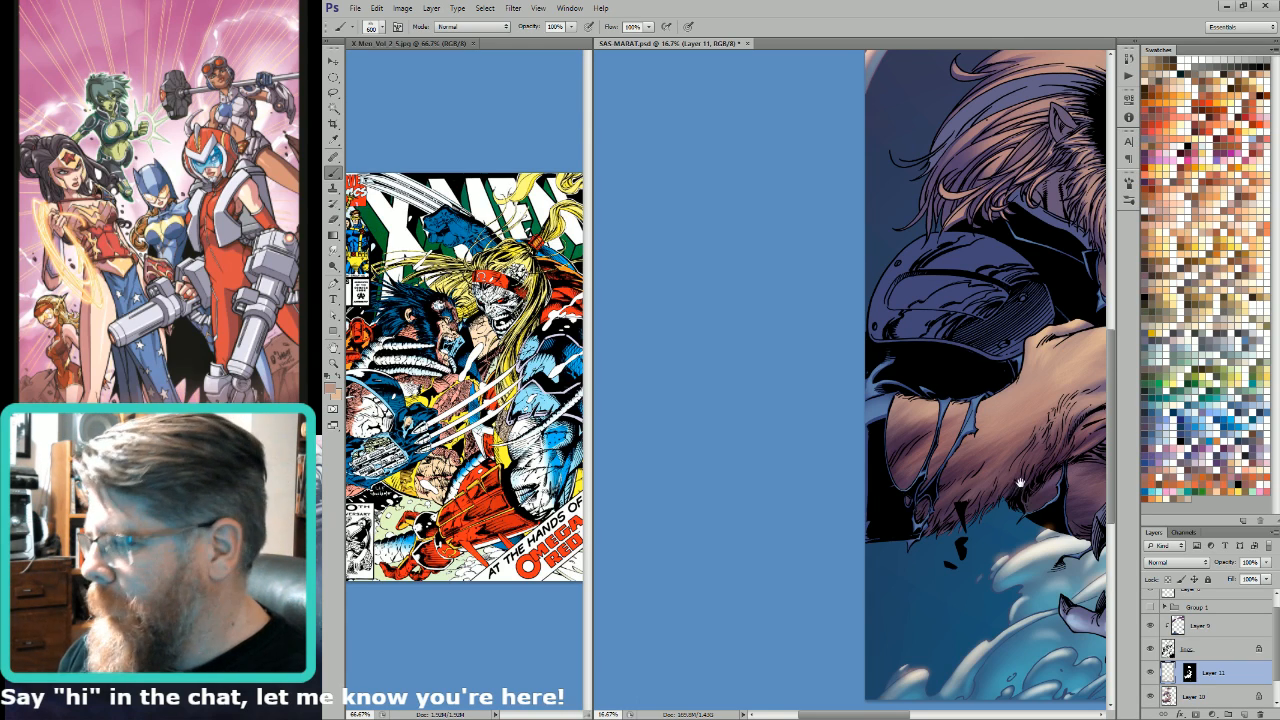
Step: Refine the warm highlight on the back of the lower fist and along its forearm, using brush sizes 175 to 800
left_click_drag(1050, 471, 981, 521)
key("bracketleft")
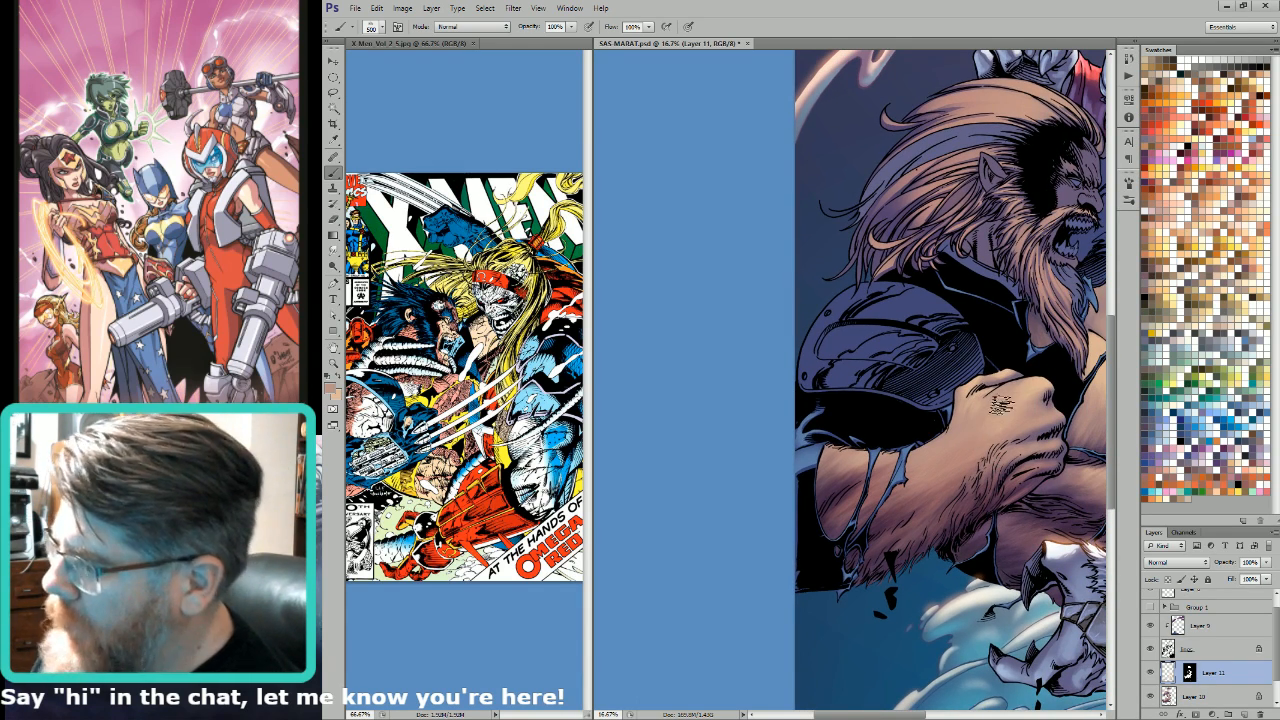
key("bracketleft")
key("bracketleft")
key("bracketleft")
key("bracketleft")
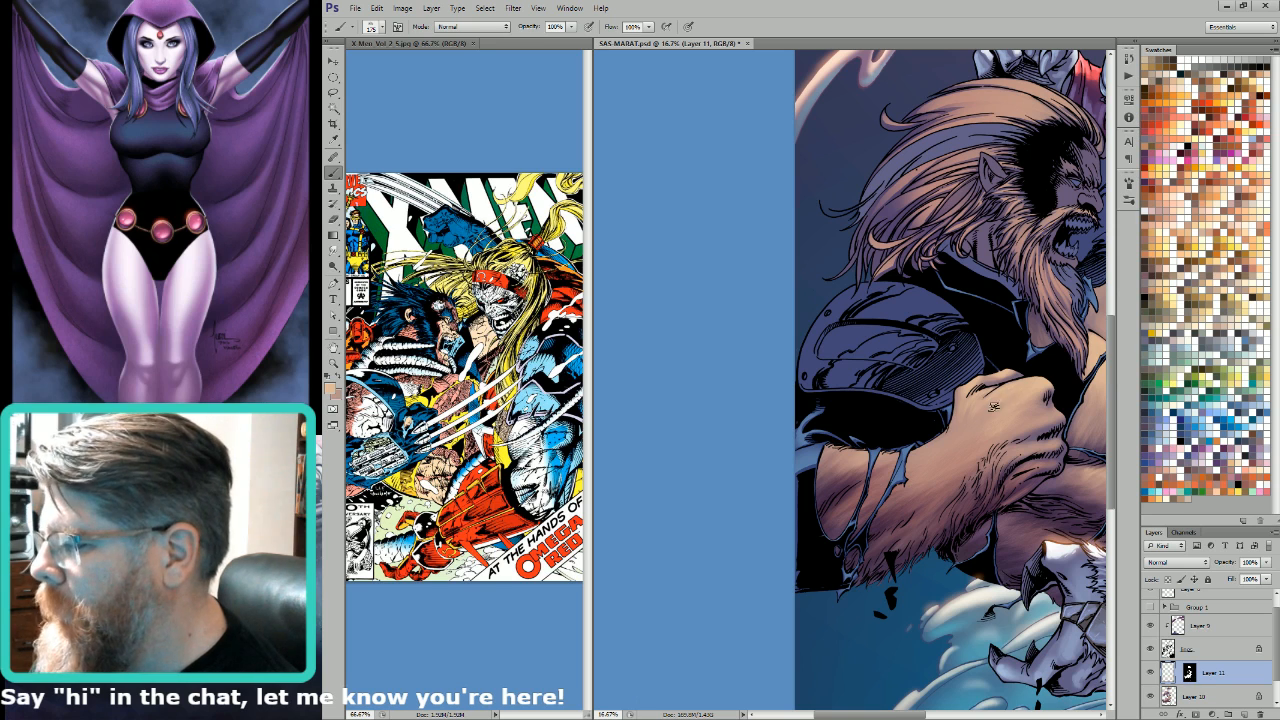
key("bracketright")
key("bracketright")
key("bracketright")
key("bracketright")
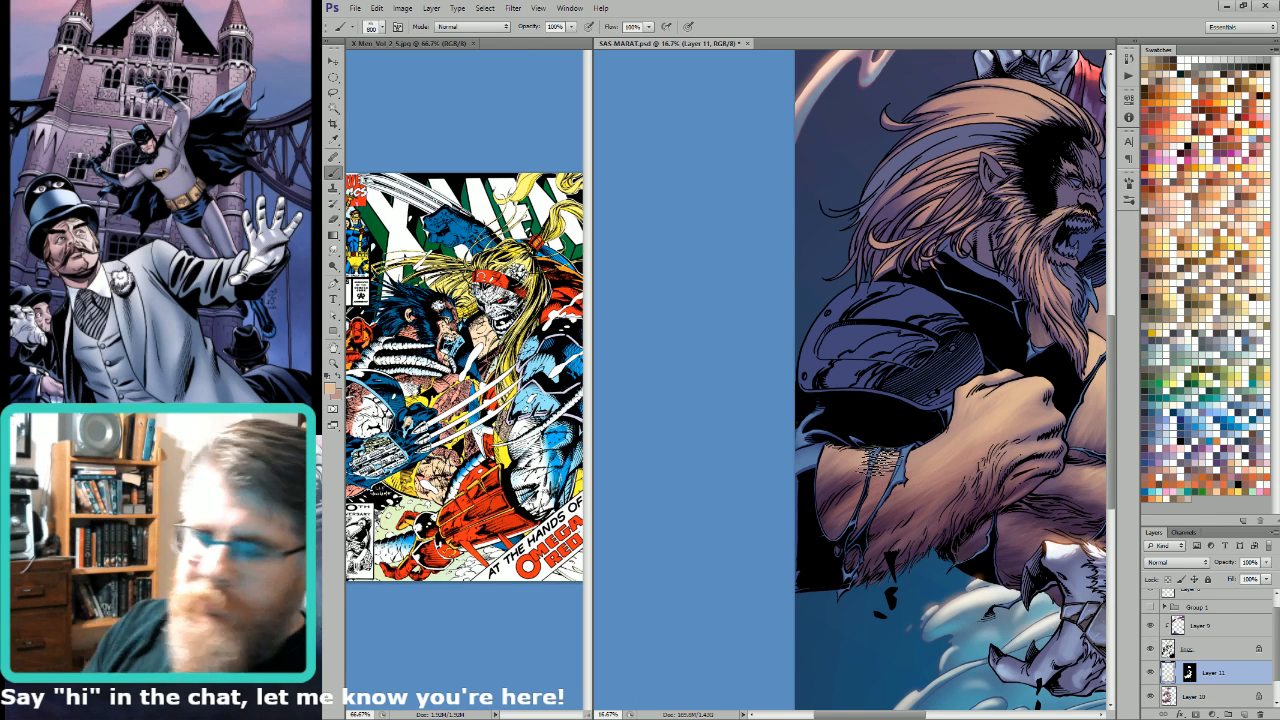
key("x")
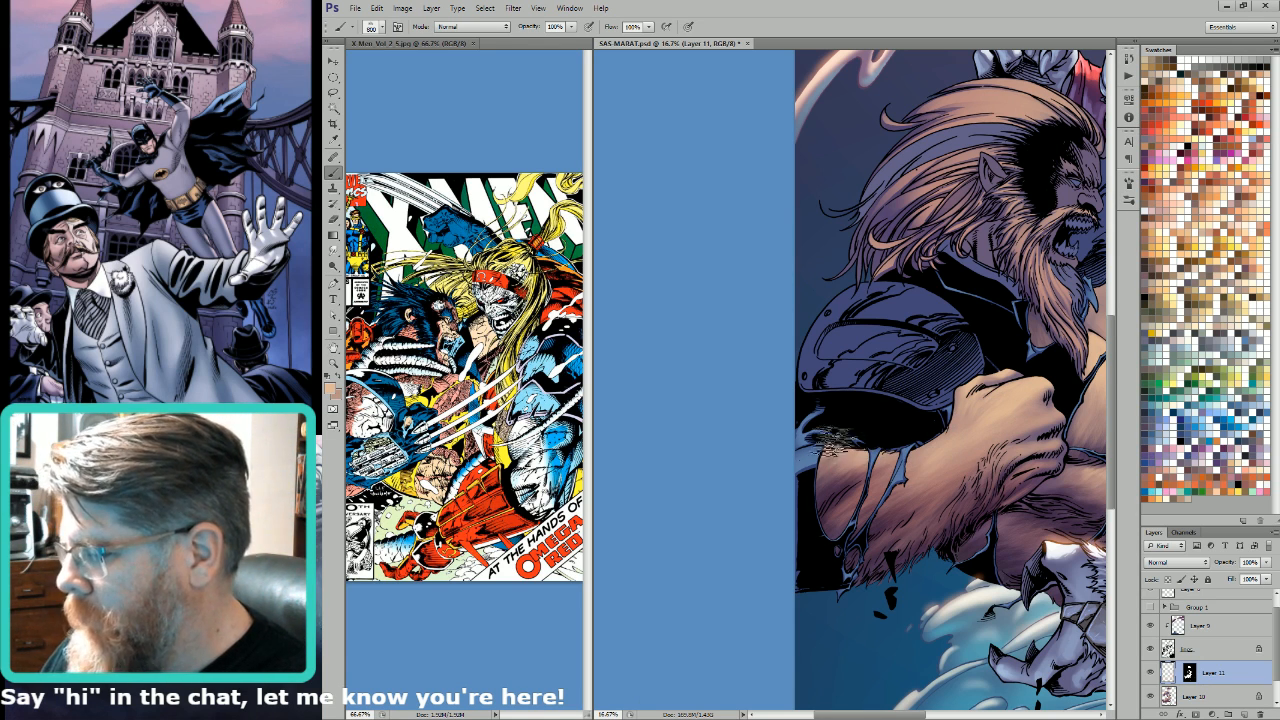
Step: Merge the masked Layer 11 down into Layer 10
key("ctrl+0")
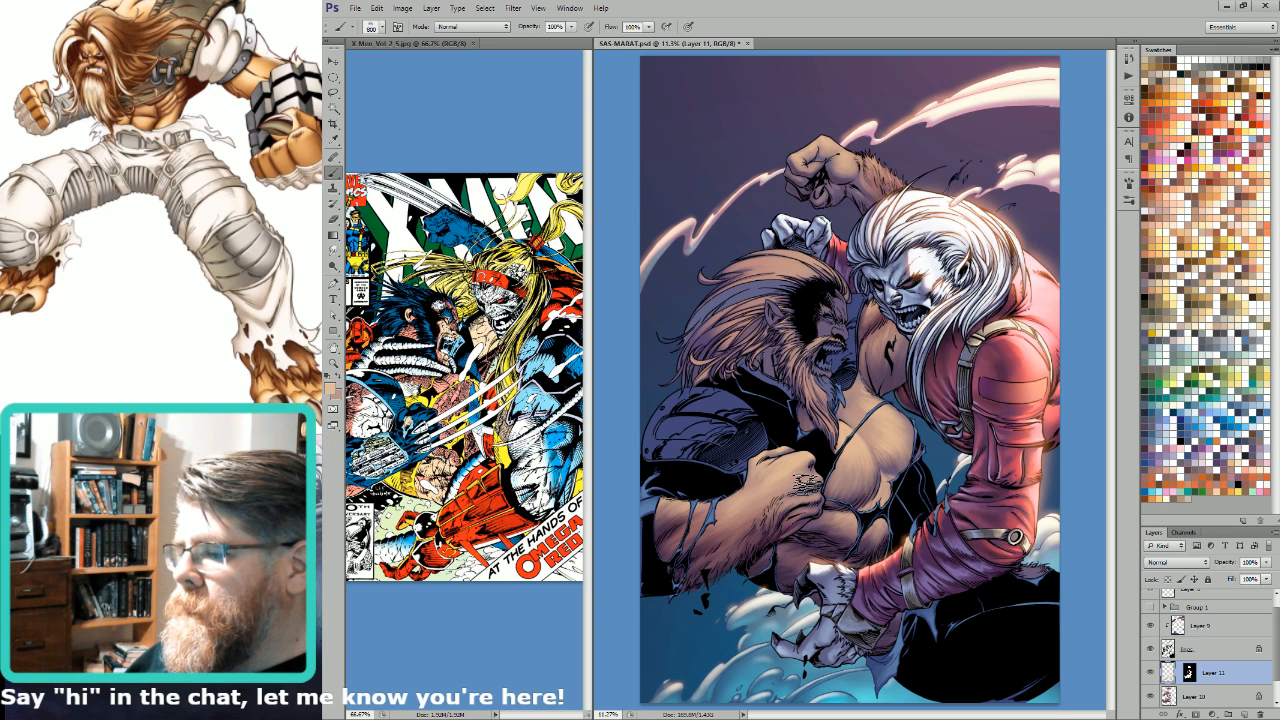
key("r")
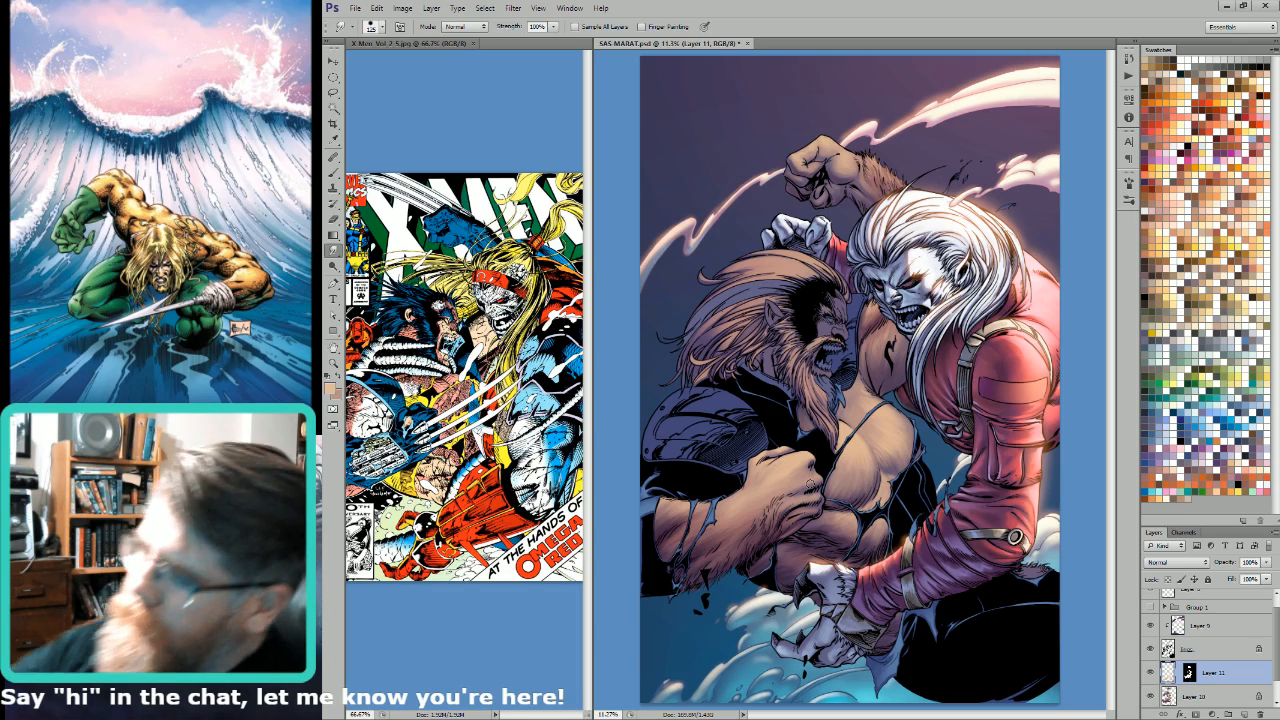
scroll(907, 356, "up", 5)
key("bracketleft")
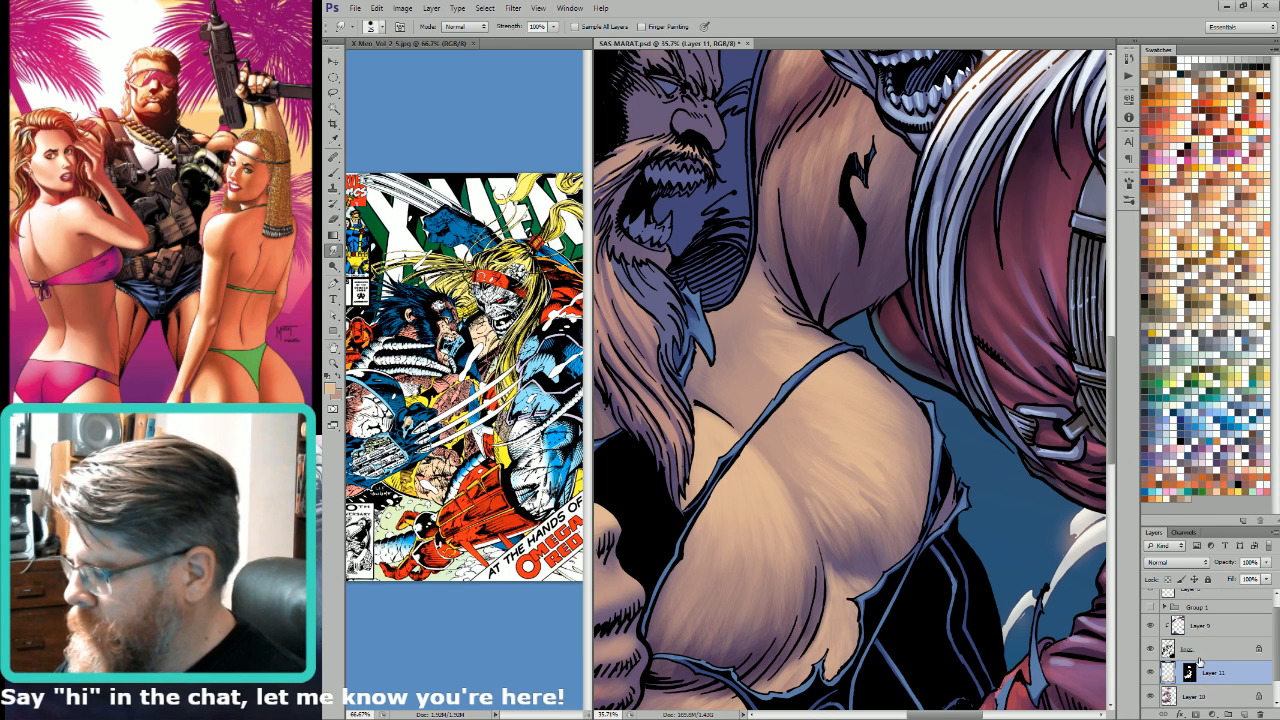
key("ctrl+e")
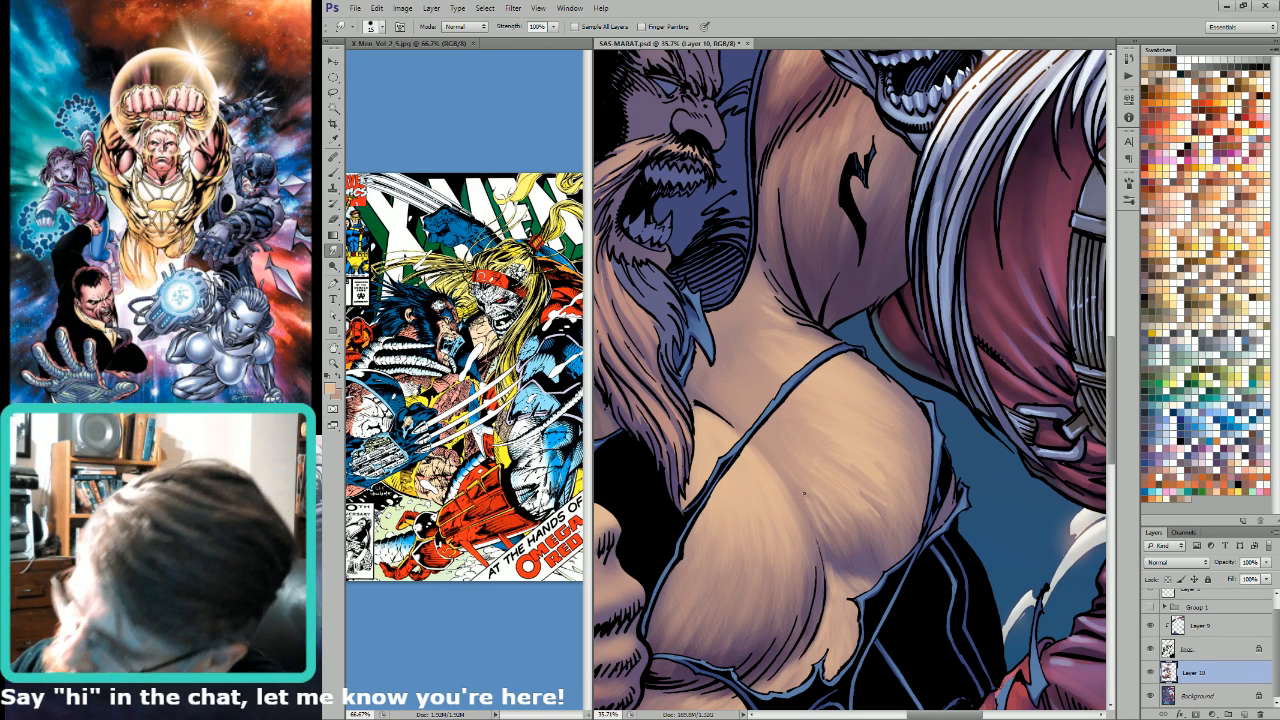
Step: Smudge fine hair-like strokes along the shaded lower edge of the bearded man's pectoral with a small Smudge tip
key("[")
mouse_move(824, 520)
left_mouse_down()
mouse_move(846, 557)
mouse_move(813, 506)
mouse_move(846, 558)
mouse_move(829, 517)
mouse_move(850, 560)
mouse_move(828, 525)
mouse_move(868, 554)
mouse_move(853, 517)
mouse_move(882, 547)
mouse_move(862, 506)
mouse_move(886, 552)
mouse_move(835, 478)
mouse_move(896, 522)
left_mouse_up()
key("]")
key("]")
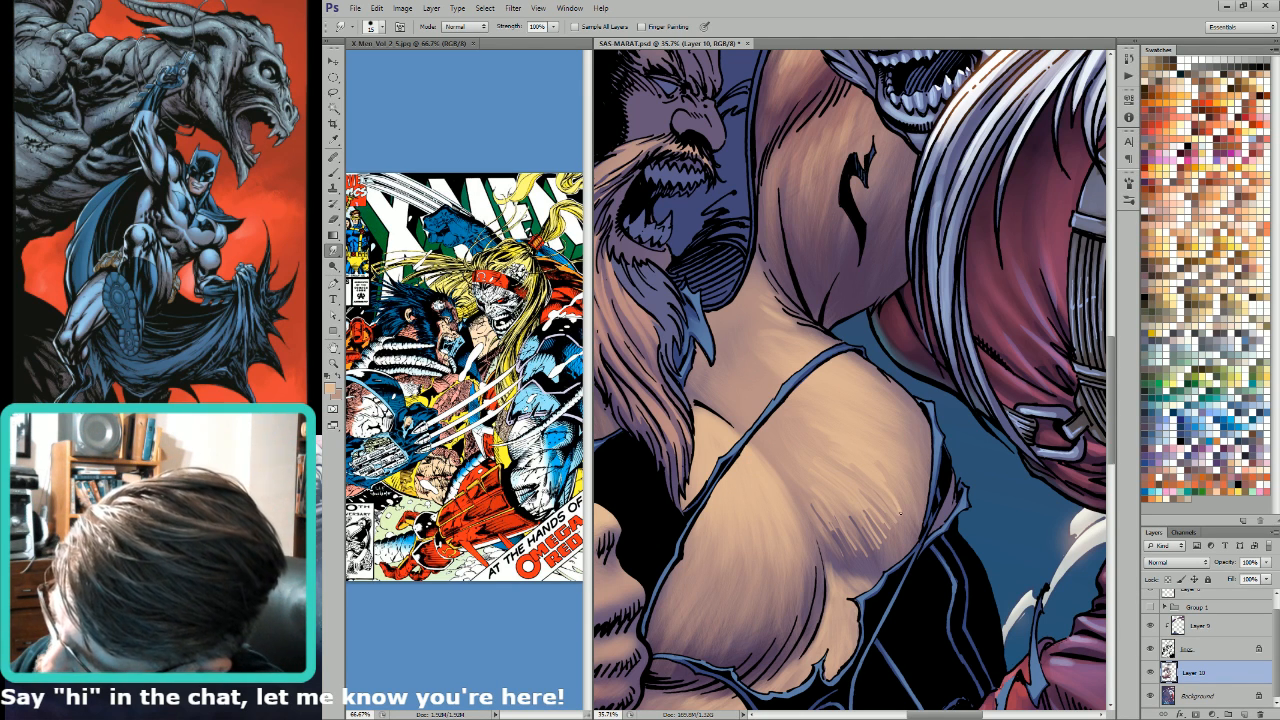
key("[")
left_click_drag(884, 474, 908, 496)
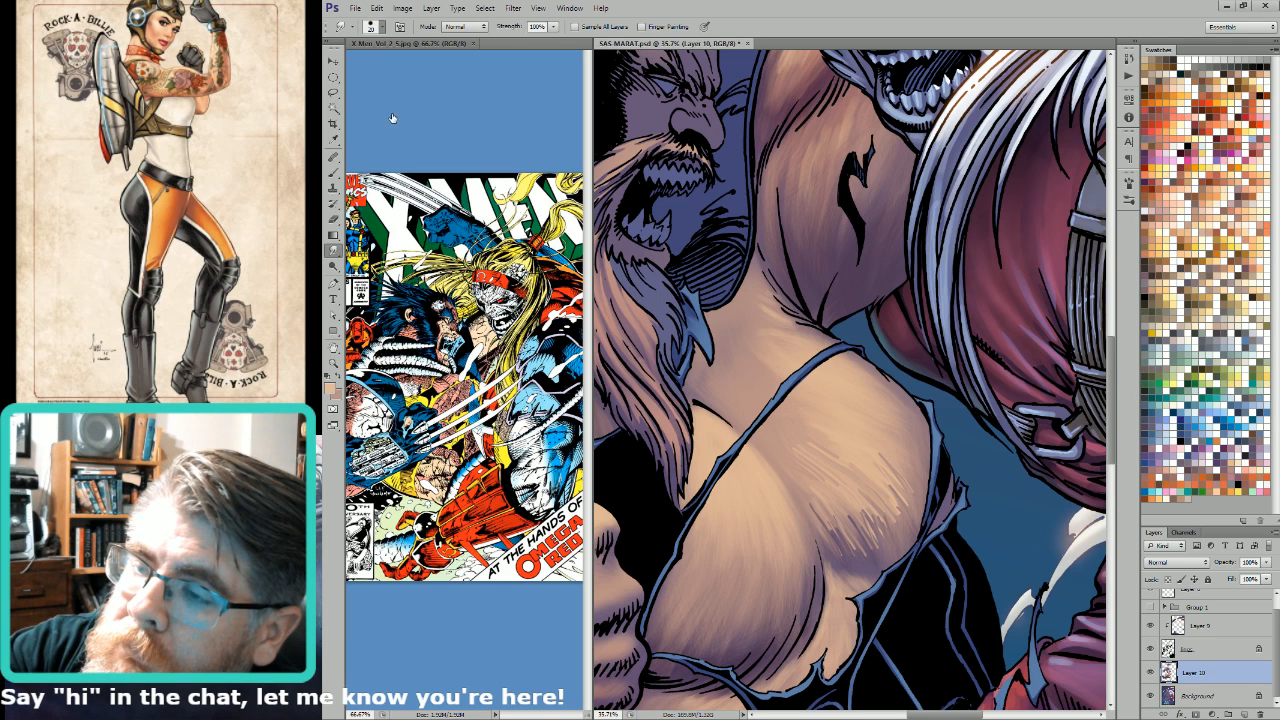
Step: Blend the pectoral's lower shadow edge using a textured Smudge brush at sizes 100 to 150
double_click(494, 103)
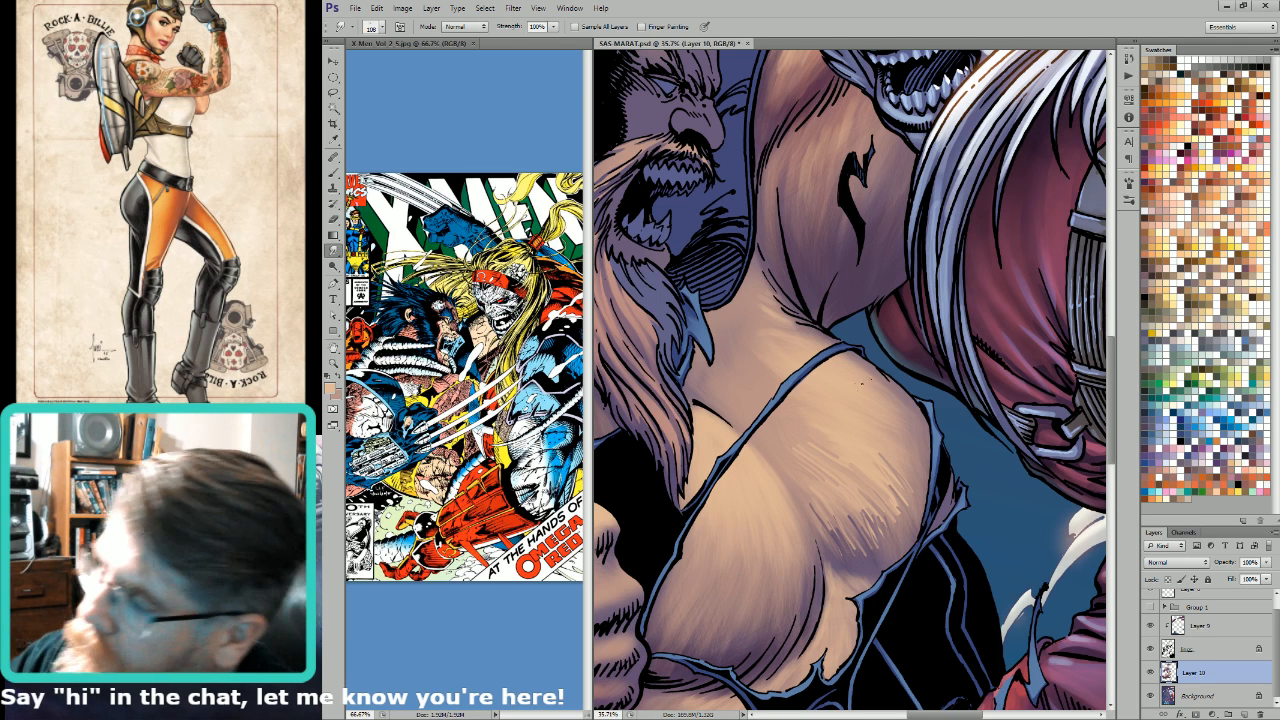
key("bracketleft")
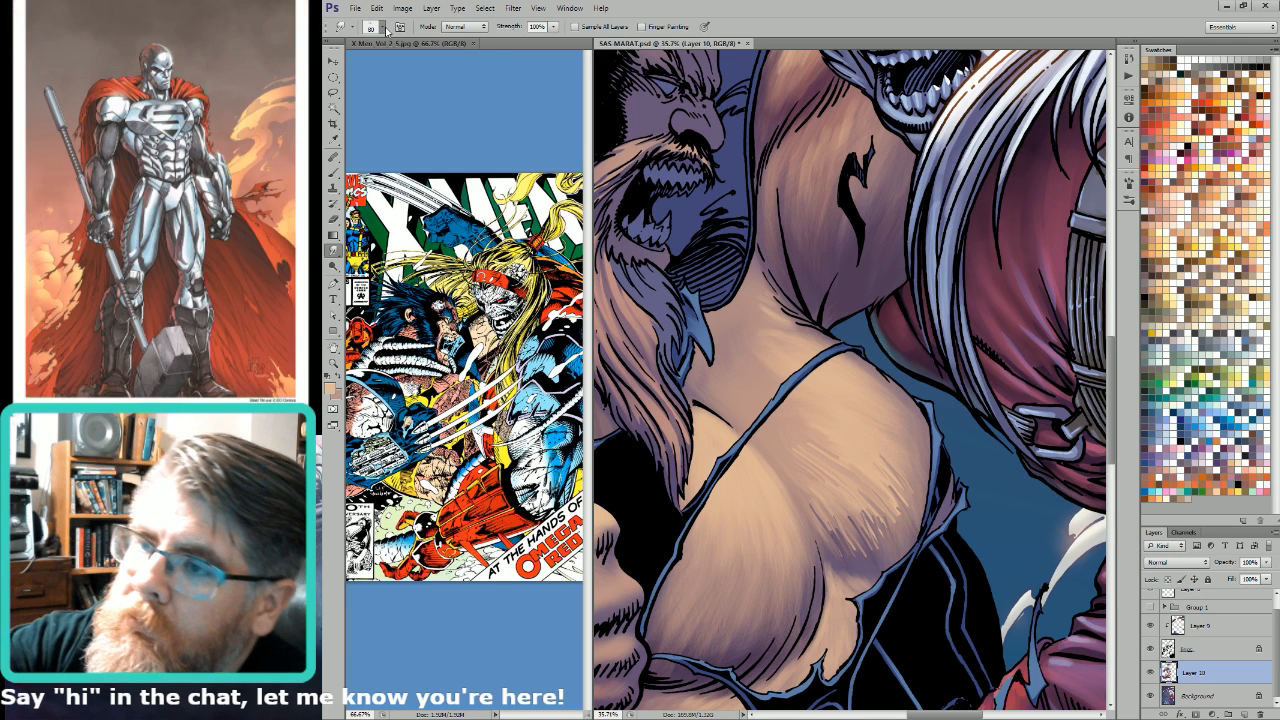
key("bracketright")
key("bracketright")
key("bracketright")
key("bracketright")
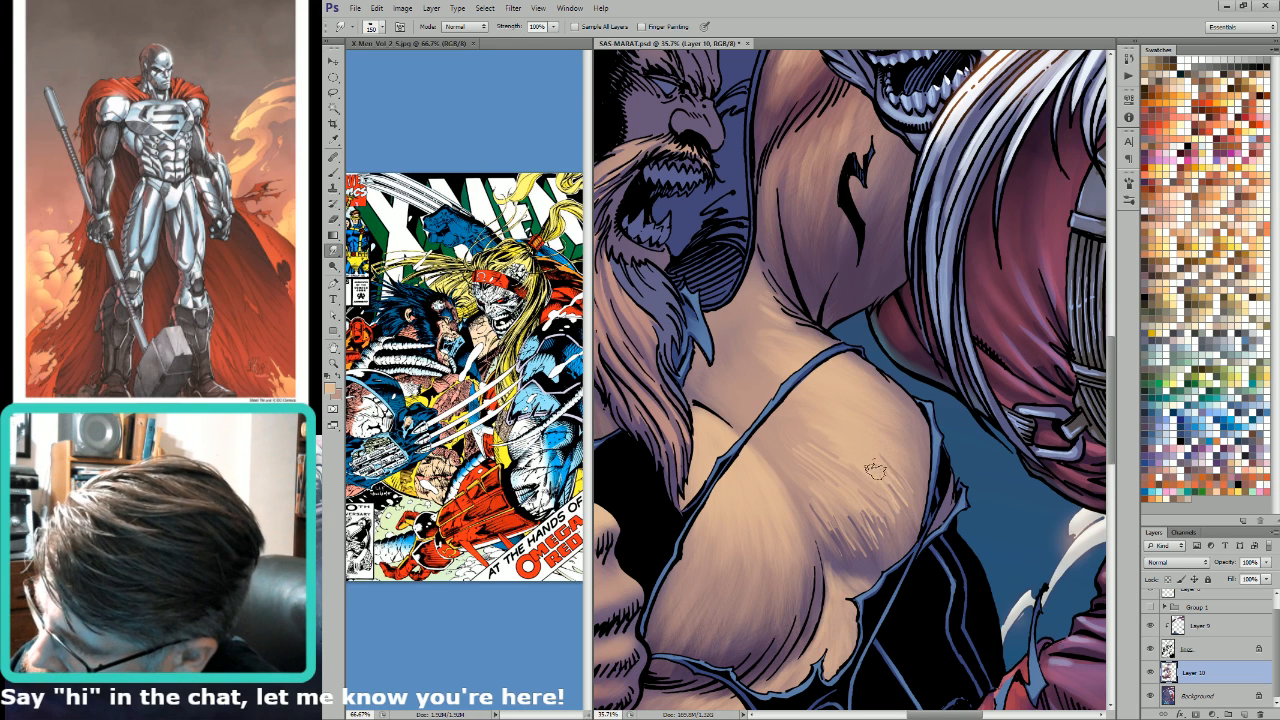
key("bracketleft")
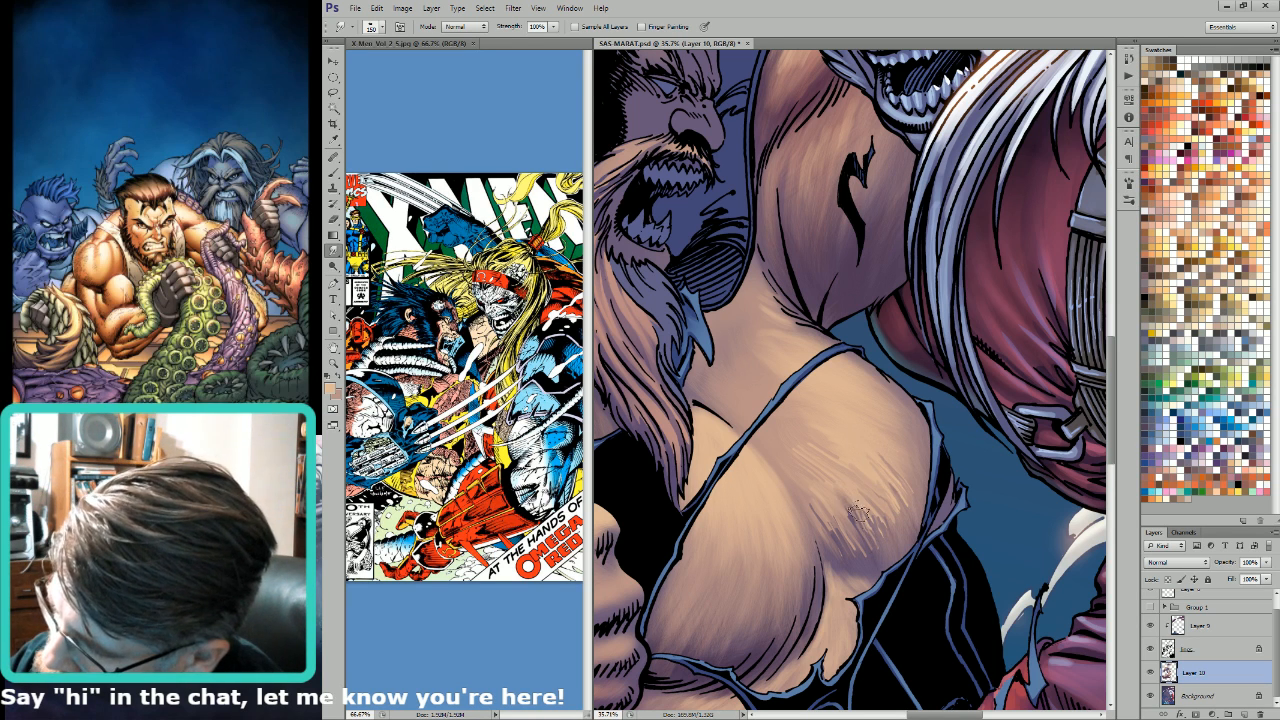
left_click_drag(856, 507, 877, 538)
key("bracketleft")
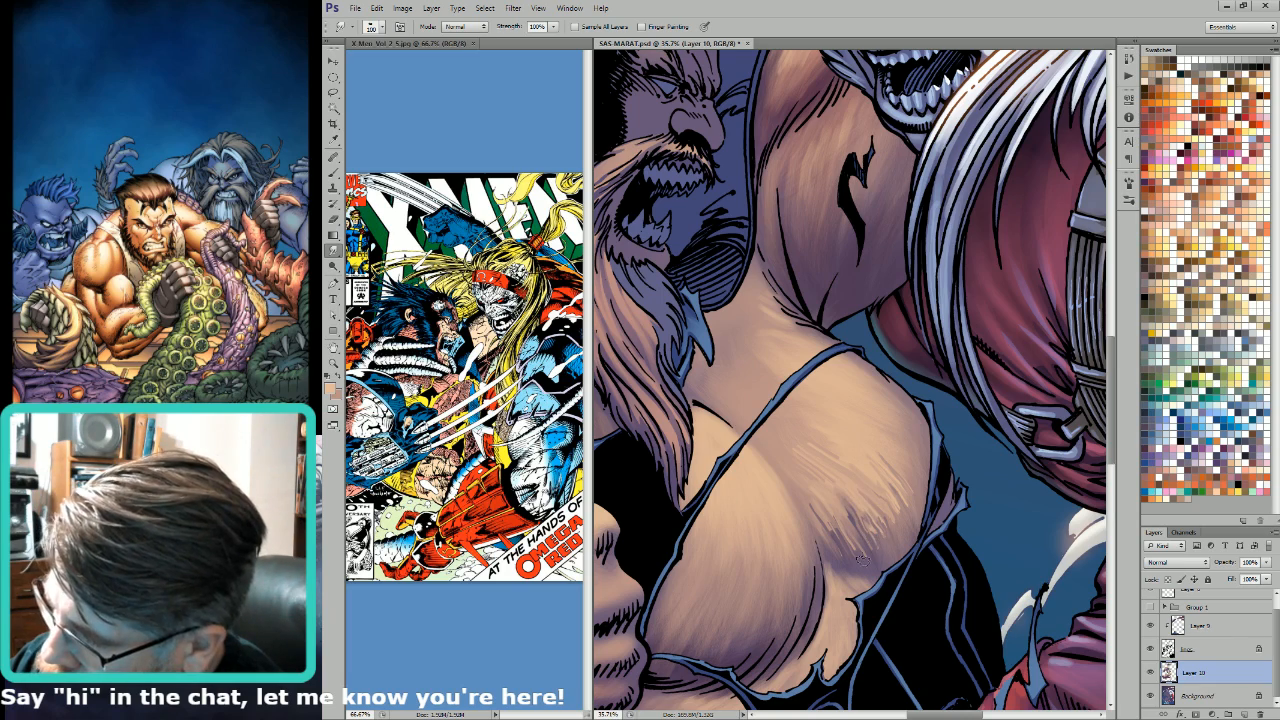
Step: Brush colours sampled from the chest over the pectoral's lower edge on Layer 10 to soften its shadow transition
key("ctrl+0")
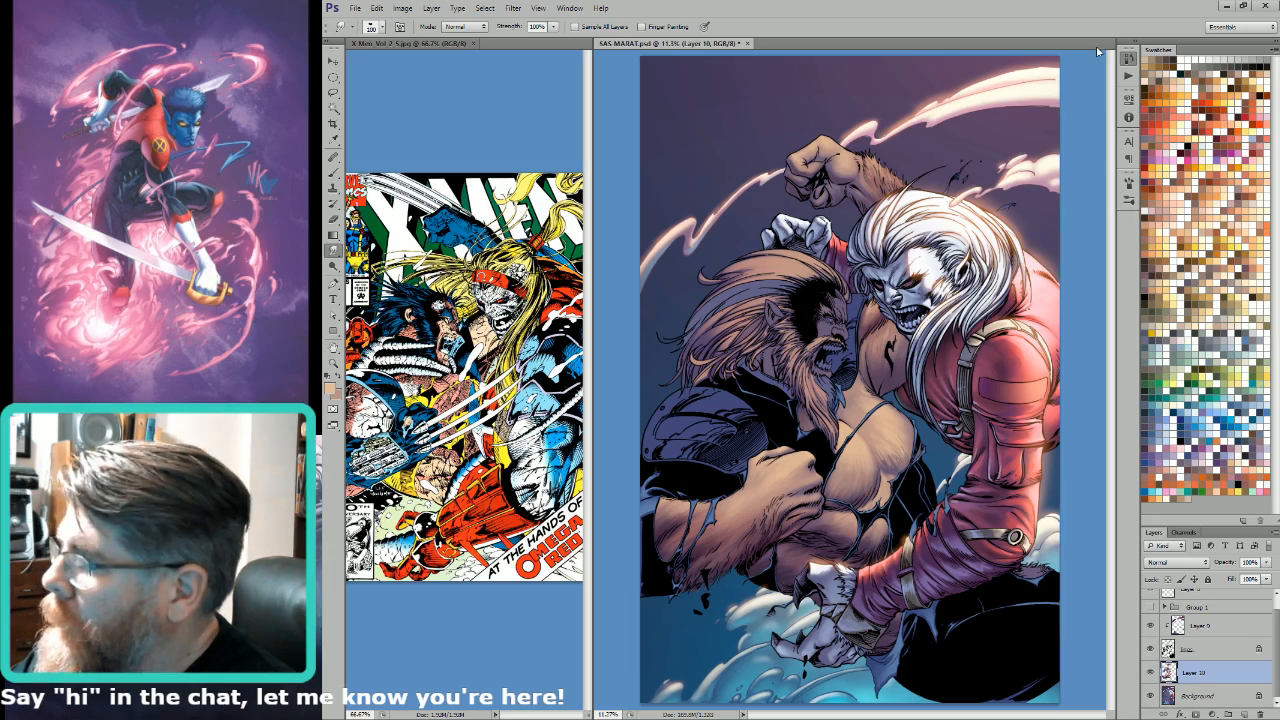
key("b")
left_click_drag(912, 479, 985, 476)
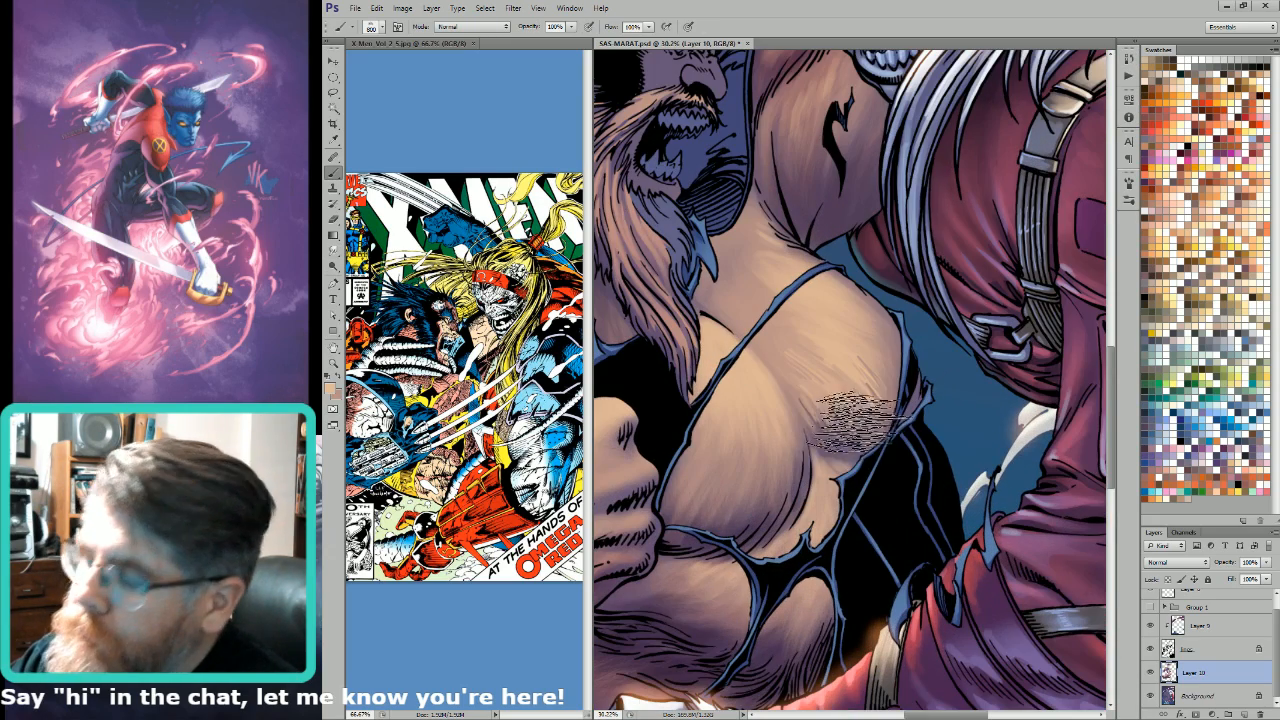
left_click(862, 424, "alt")
left_click(849, 446, "alt")
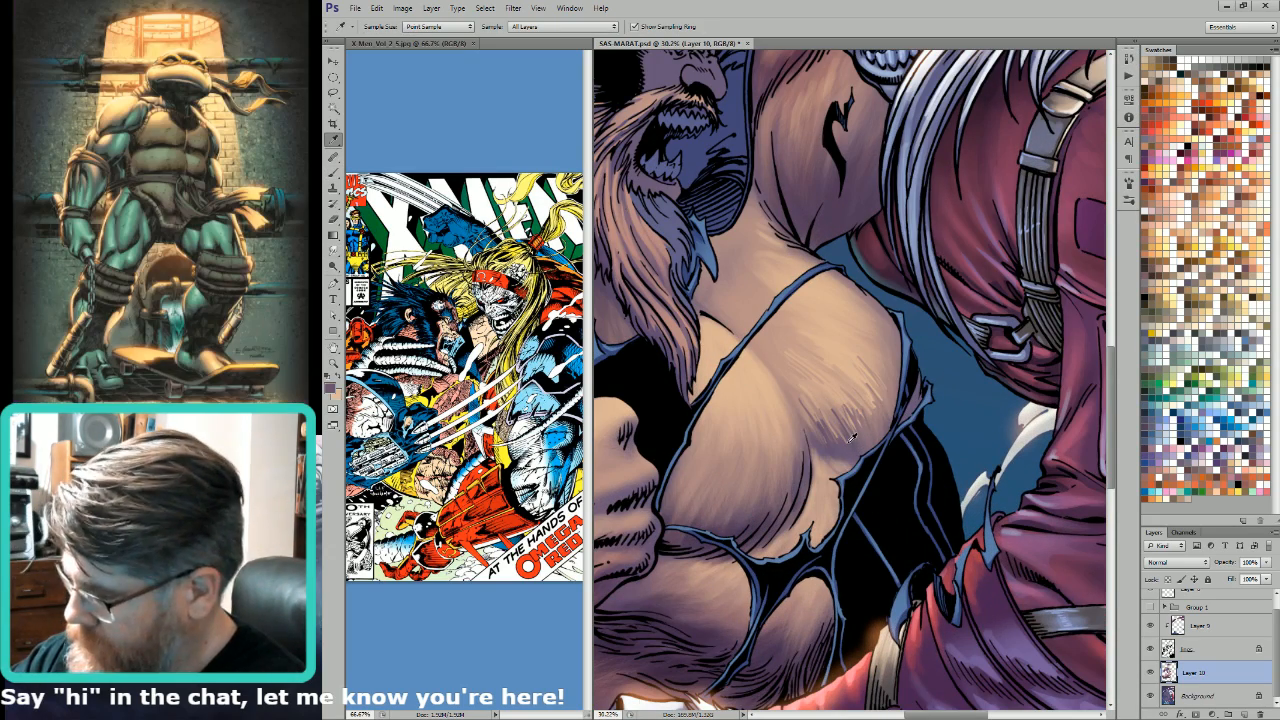
mouse_move(848, 432)
left_mouse_down()
mouse_move(800, 440)
mouse_move(860, 420)
mouse_move(838, 434)
mouse_move(868, 404)
mouse_move(824, 410)
mouse_move(866, 414)
left_mouse_up()
left_click(853, 382, "alt")
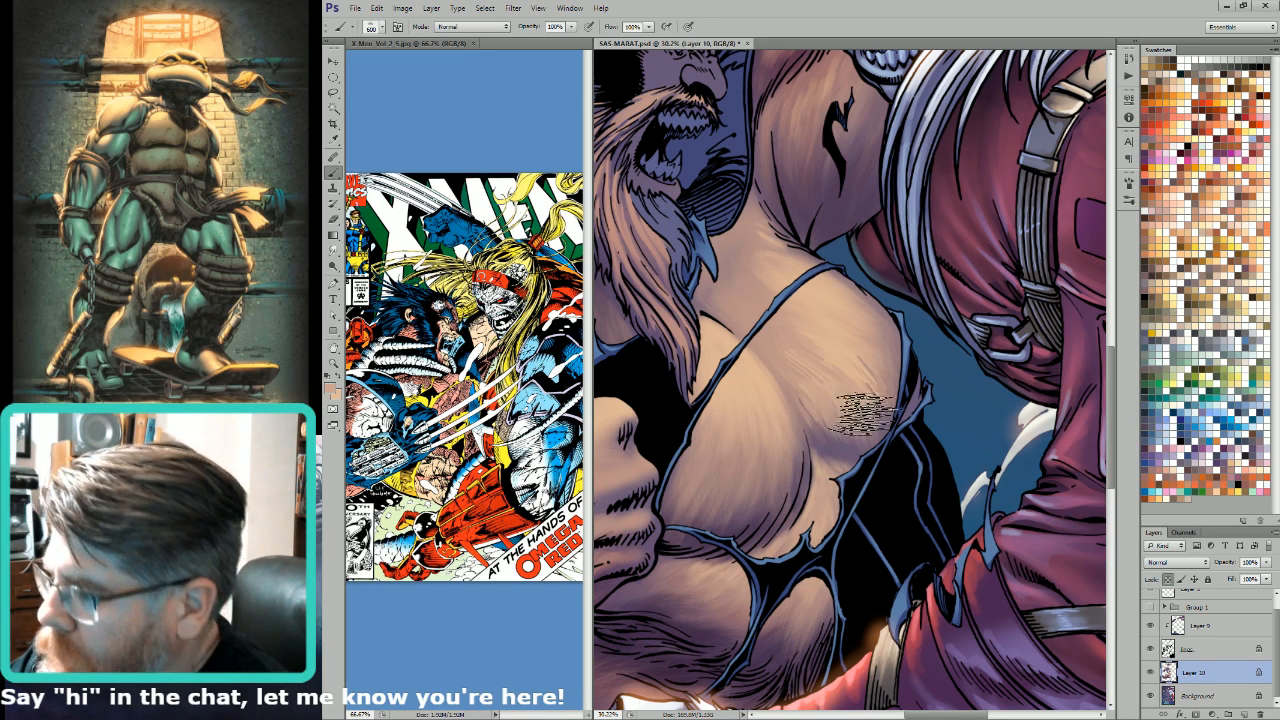
Step: Duplicate Layer 10 and merge the original layer into the Background
key("ctrl+0")
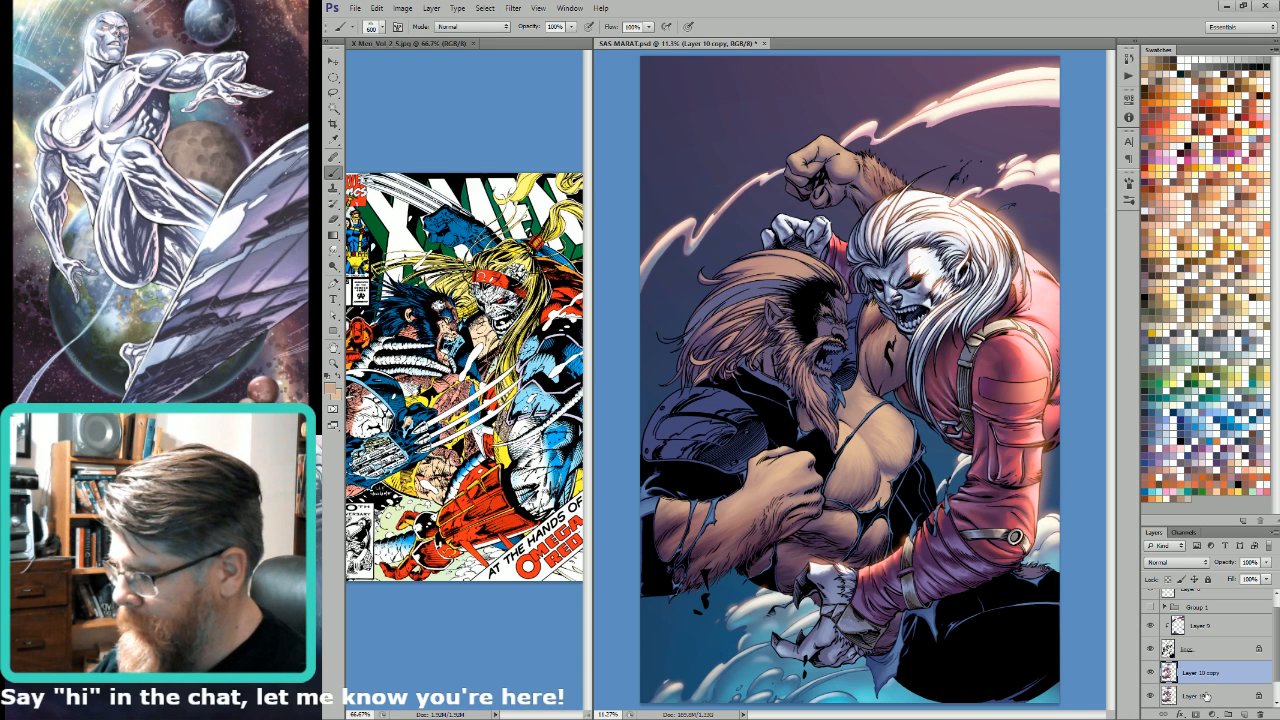
left_click(1205, 695)
Step: Lasso a loose area around the fighters' heads and torsos, hide its outline, and sample the muted purple from the bearded face
key("l")
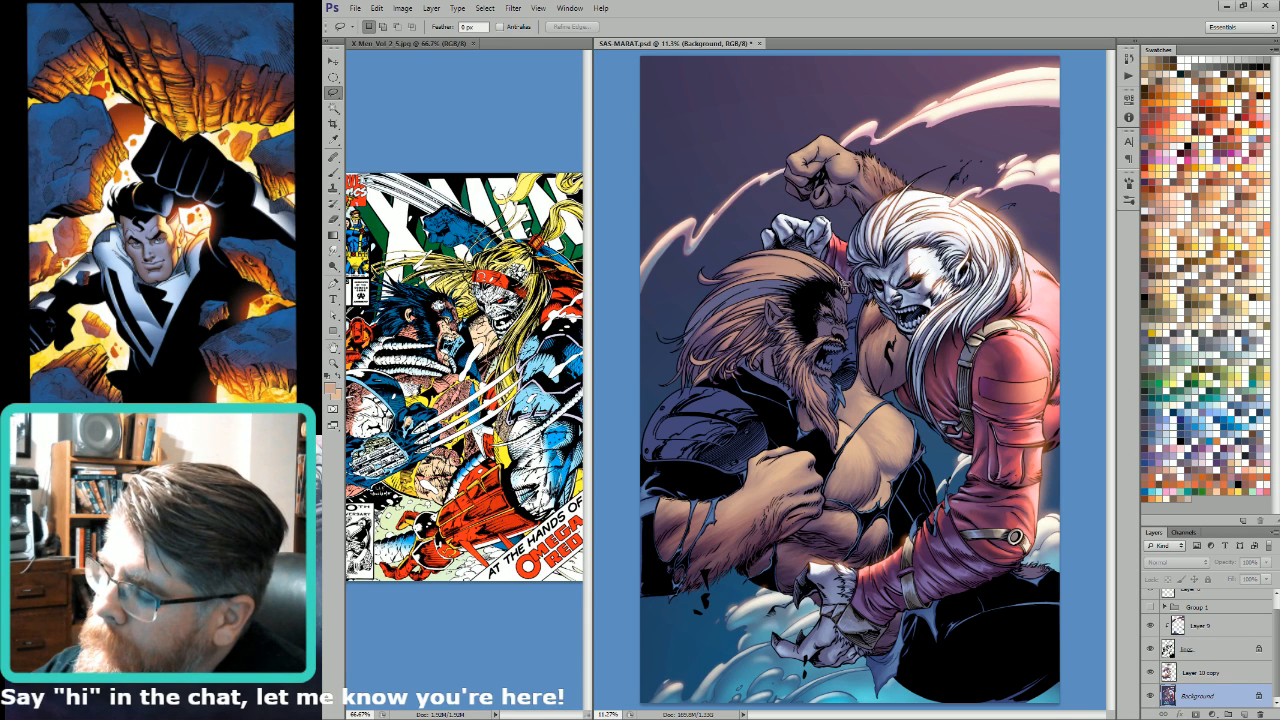
mouse_move(754, 409)
left_mouse_down()
mouse_move(832, 489)
mouse_move(810, 537)
mouse_move(765, 559)
mouse_move(881, 559)
mouse_move(790, 694)
mouse_move(988, 670)
mouse_move(1023, 630)
mouse_move(1035, 486)
mouse_move(972, 398)
mouse_move(732, 315)
mouse_move(711, 394)
left_mouse_up()
key("ctrl+h")
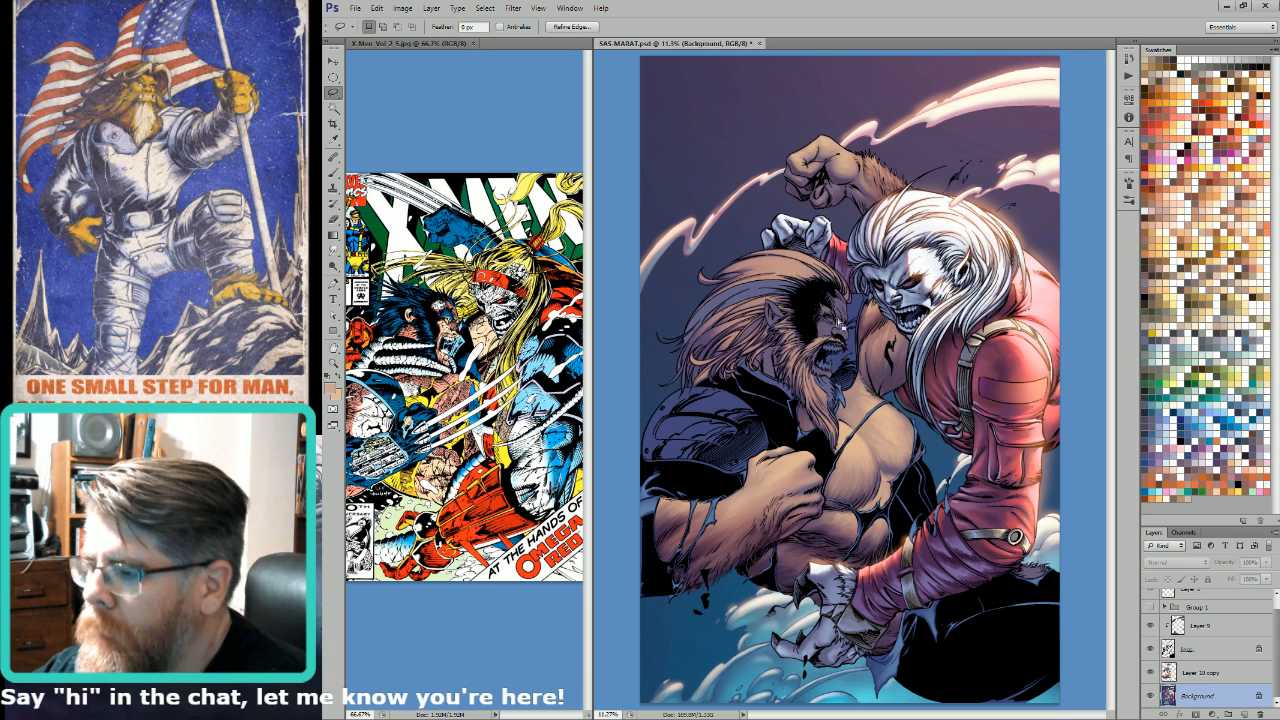
key("i")
left_click(828, 324)
Step: Try a radial purple gradient in Color mode at 80% opacity over the selected area of the Background
key("g")
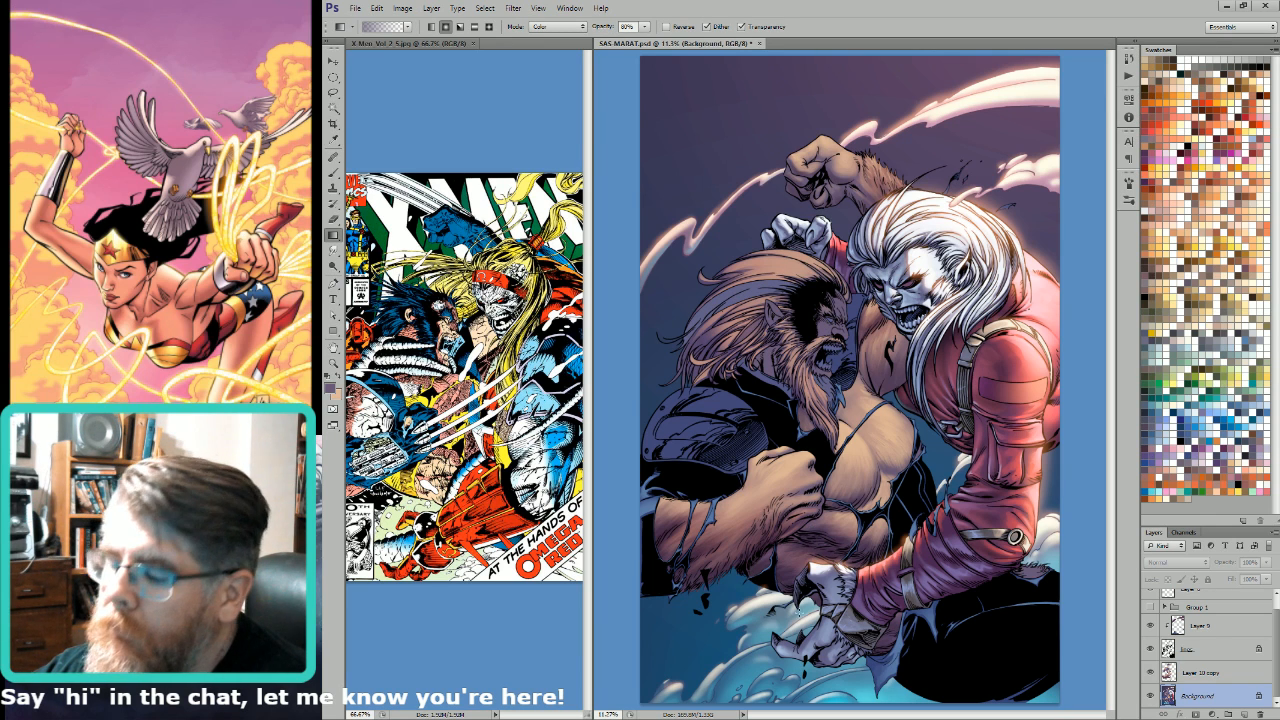
left_click_drag(803, 607, 830, 400)
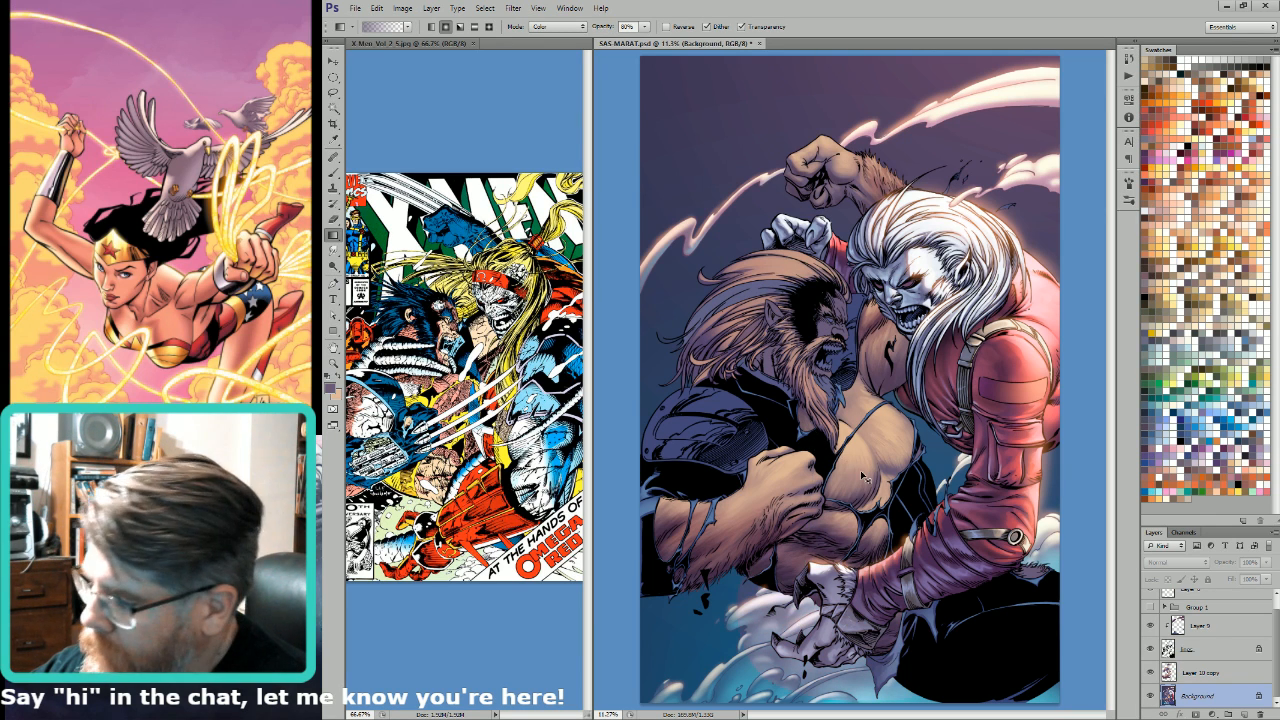
Step: Shade the chest on Layer 10 copy with a radial purple gradient in Darken mode at 40% opacity, and deselect the area
left_click(1166, 673)
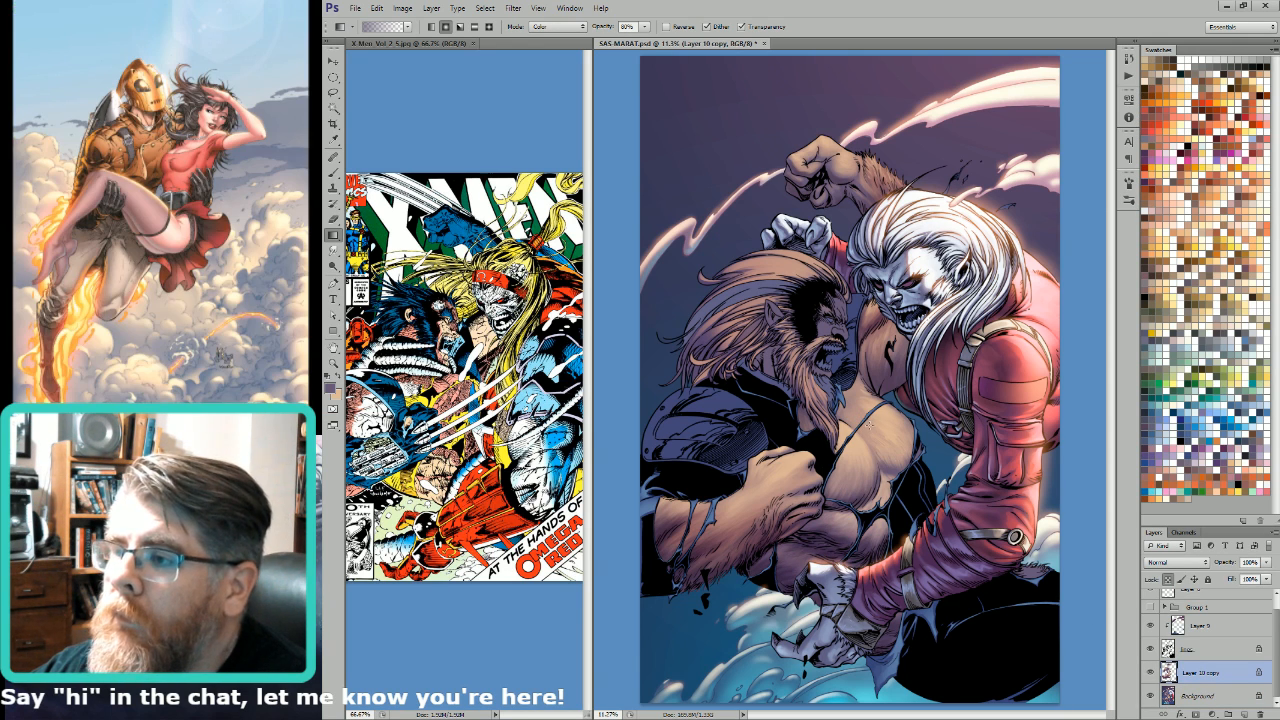
key("4")
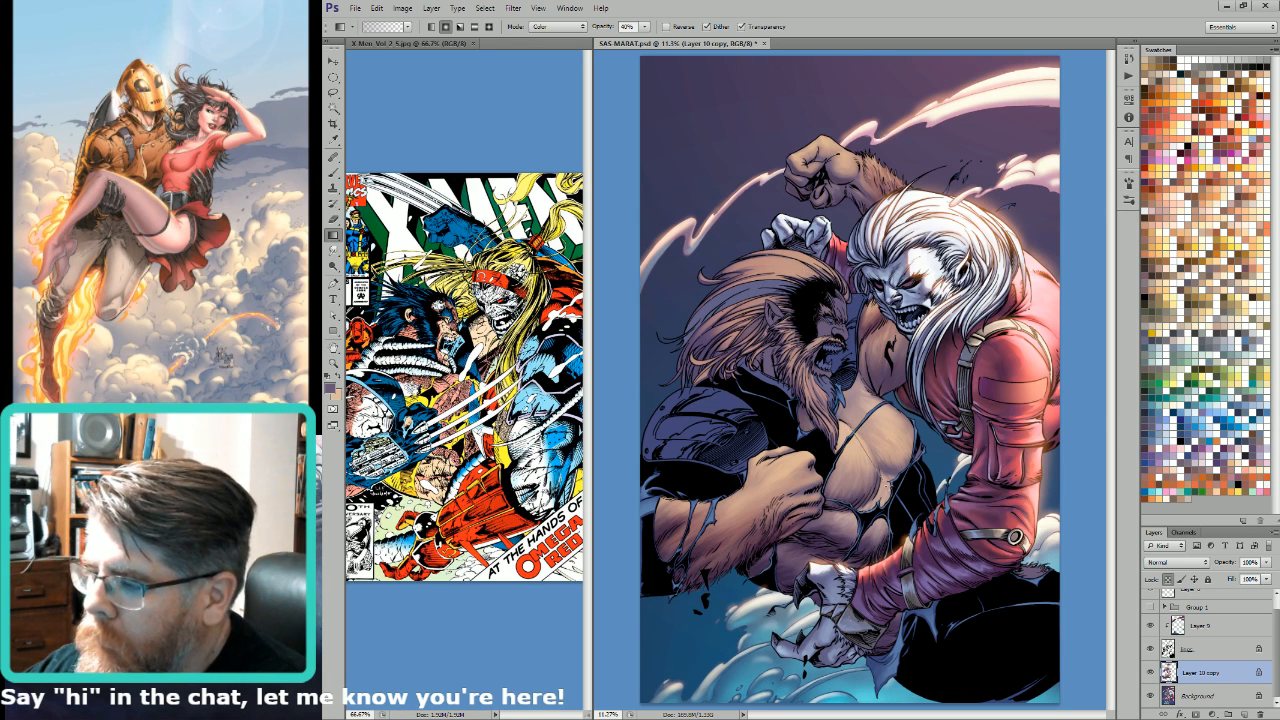
key("b")
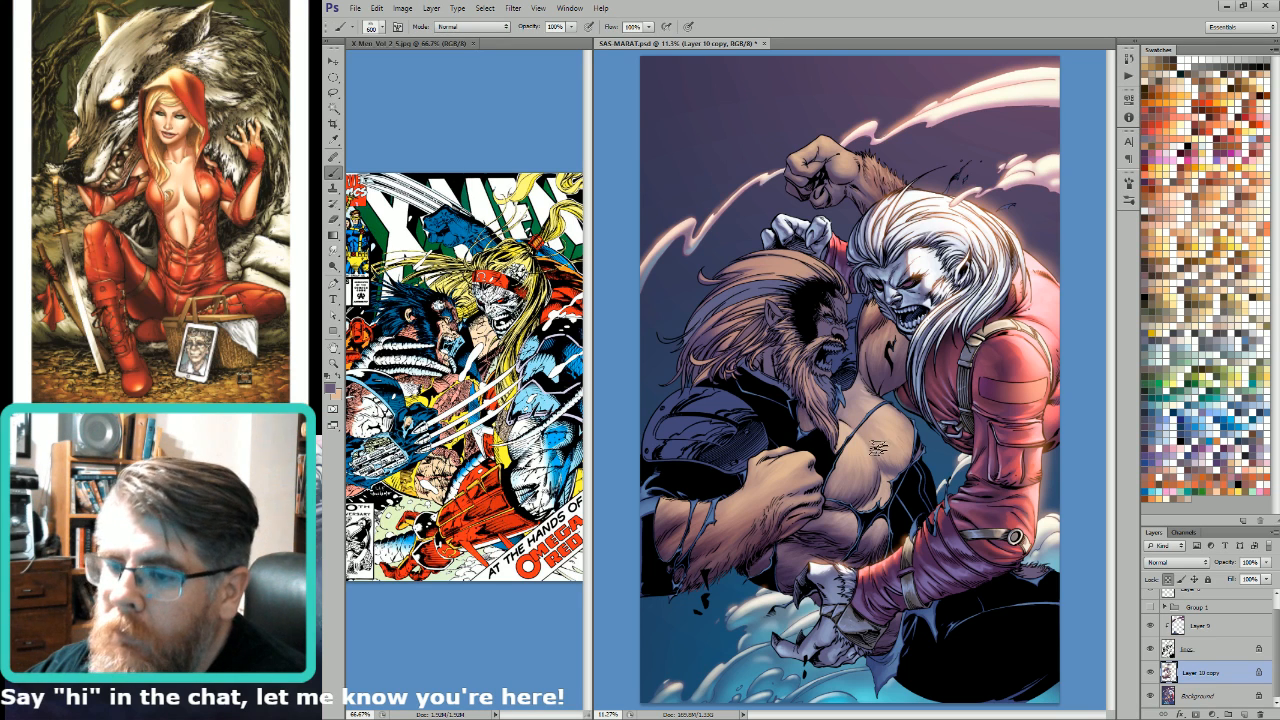
key("g")
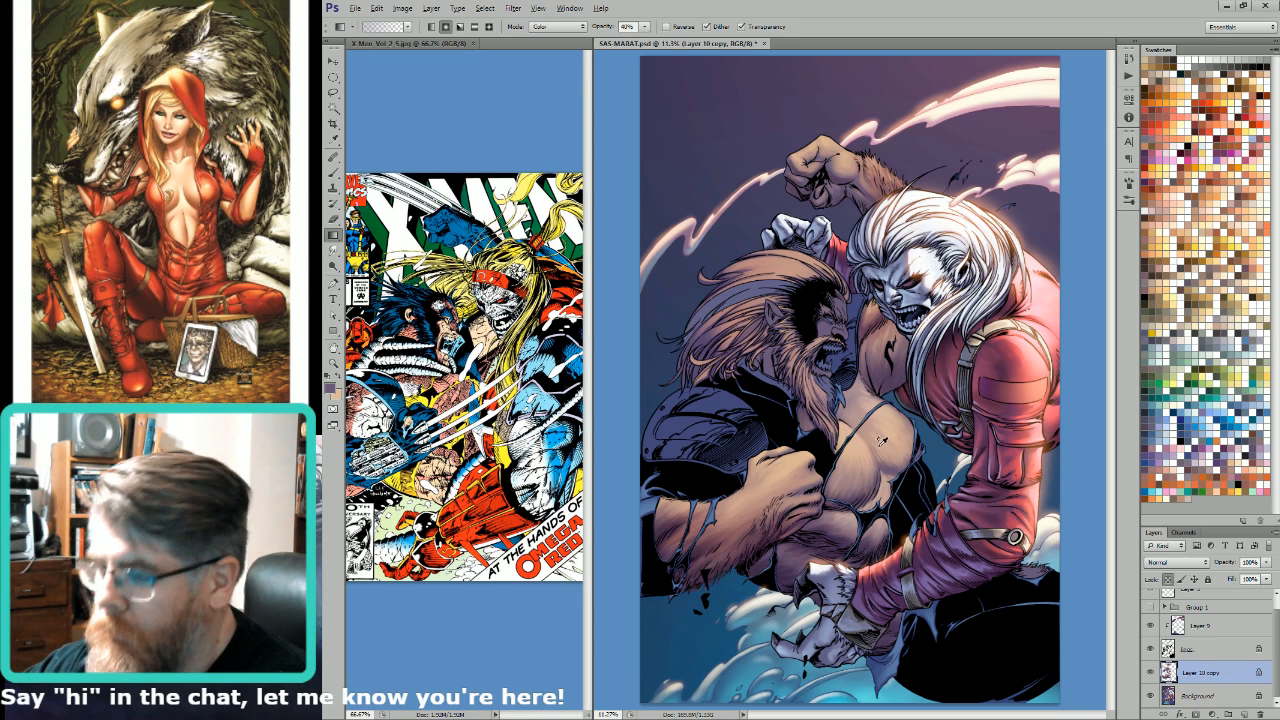
key("shift+alt+k")
left_click_drag(865, 432, 937, 543)
key("ctrl+z")
key("ctrl+z")
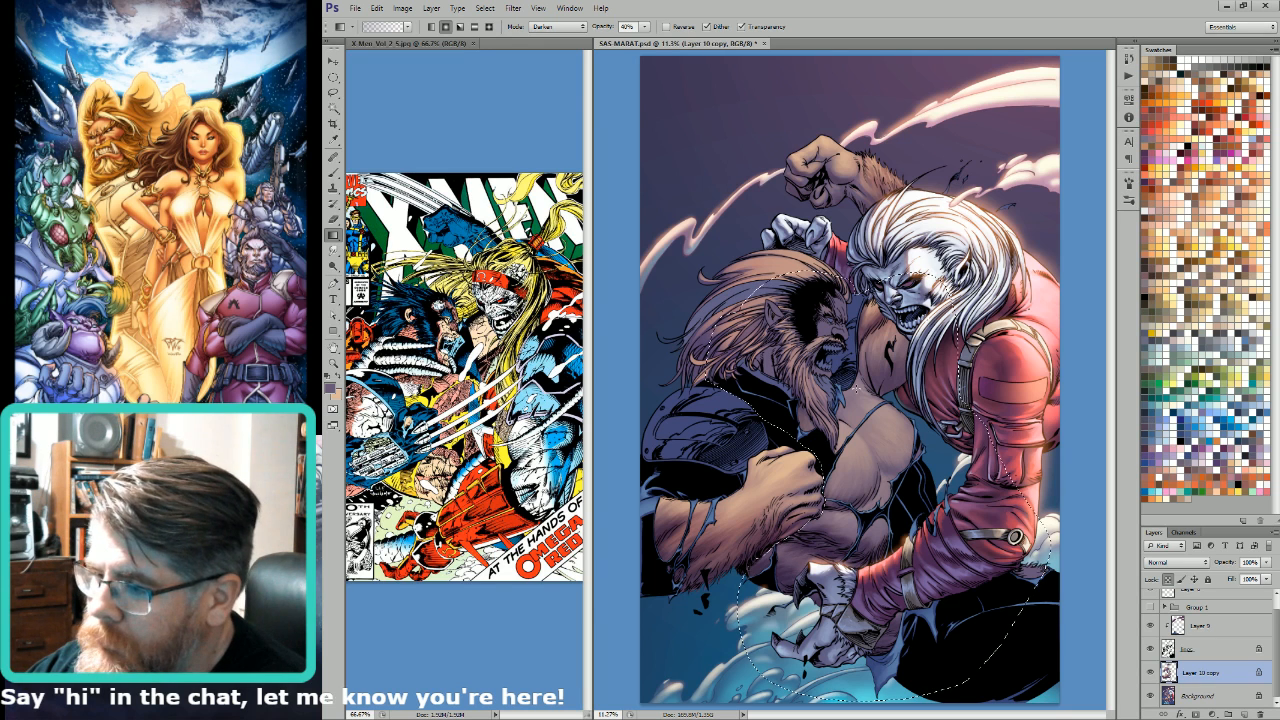
key("ctrl+d")
Step: Set up a smaller Brush and sample a dark purple from the bearded man's lower torso shadow on Layer 10 copy
key("b")
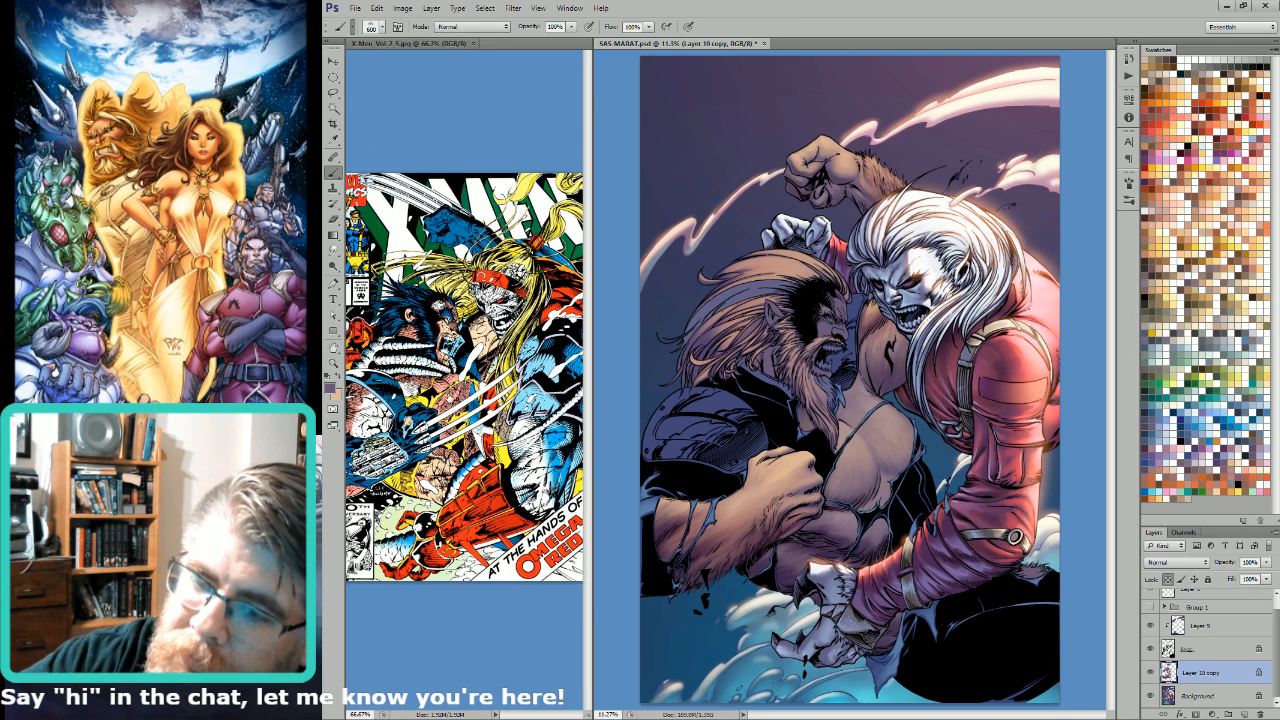
key("comma")
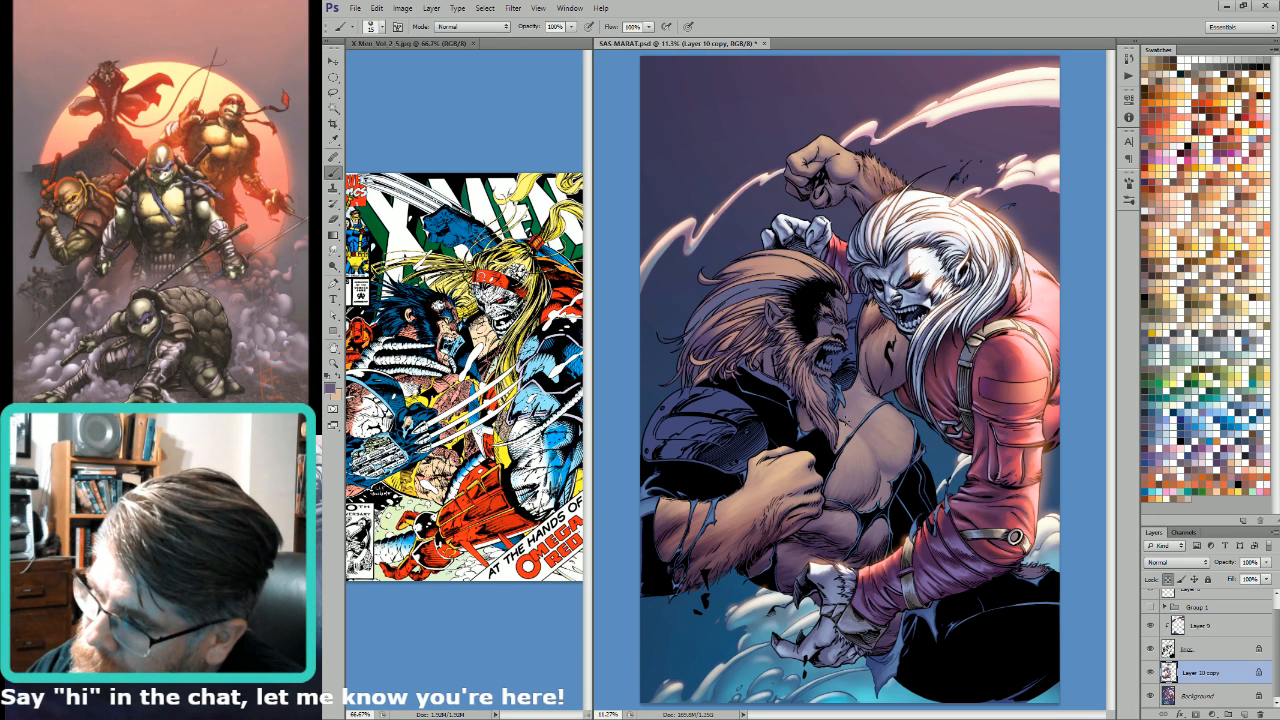
left_click(786, 563)
key("b")
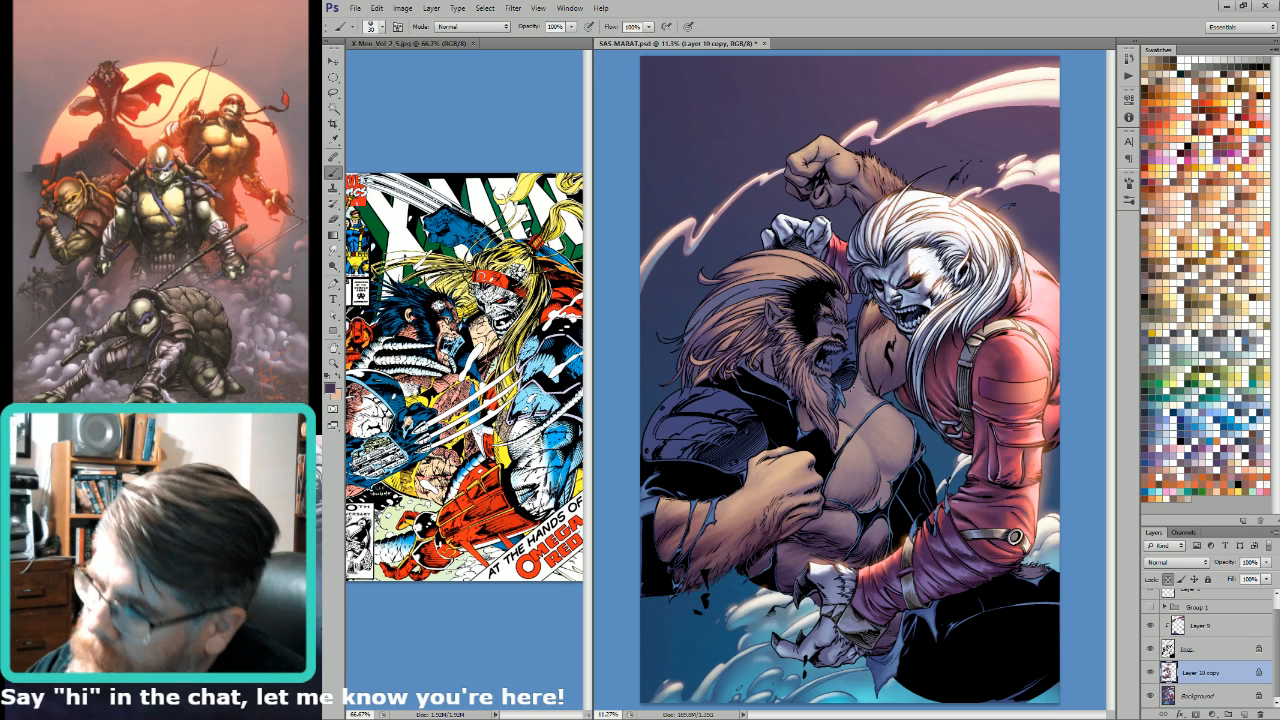
Step: Select the bearded man's bare chest, torso and arm skin areas from the flat shapes in the Alpha 4 channel
key("ctrl+6")
key("w")
left_click(881, 441)
key("ctrl+2")
key("ctrl+6")
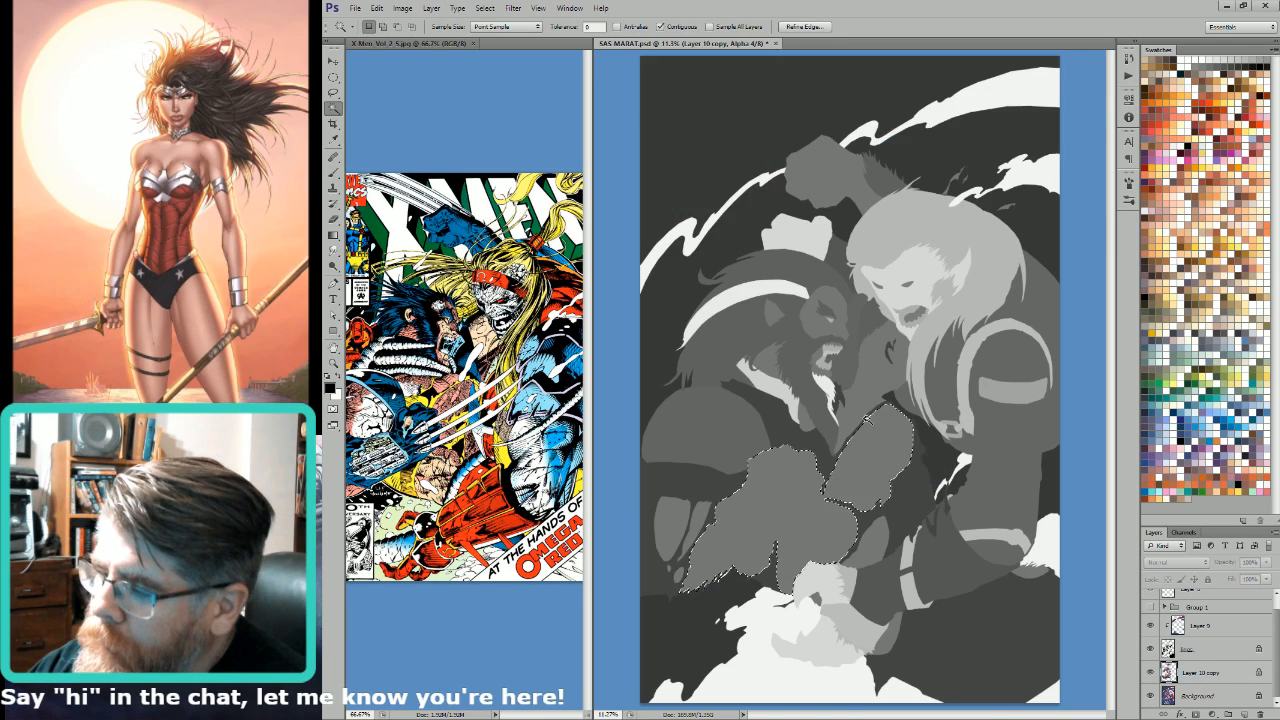
key("ctrl+2")
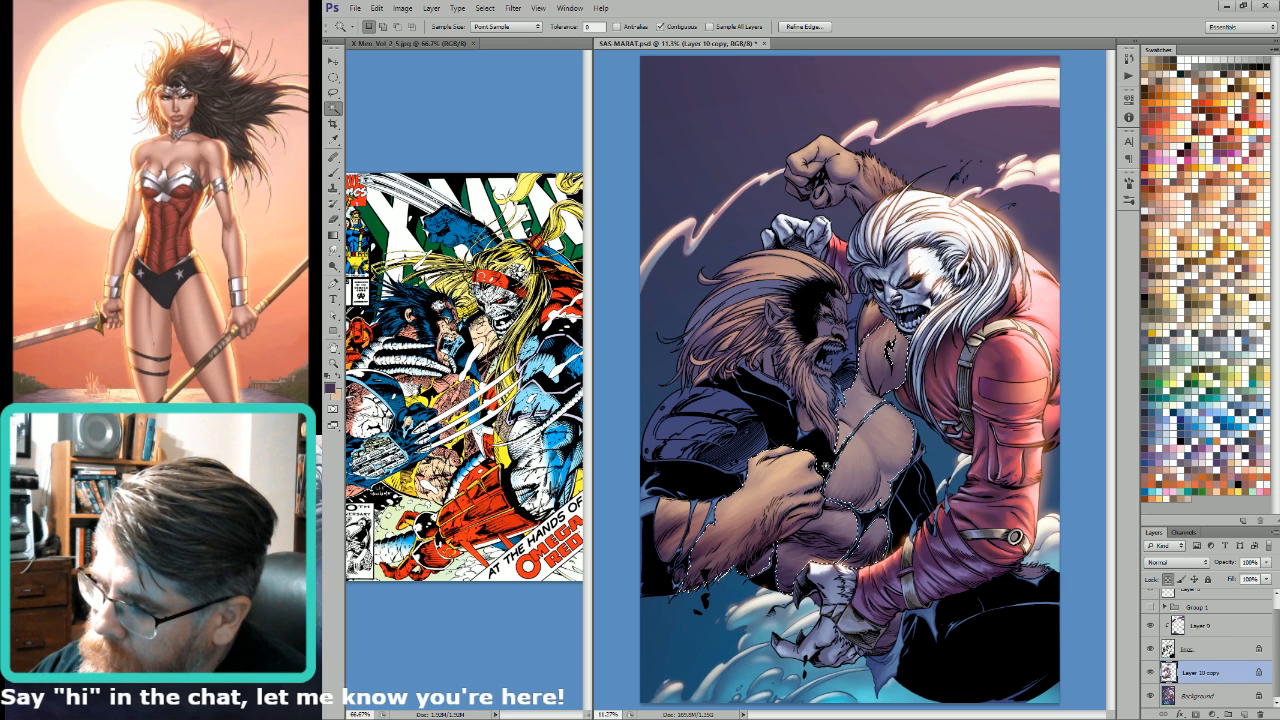
Step: Subtract the bearded man's fist and forearm from the skin selection with the Lasso and hide the selection outline
key("l")
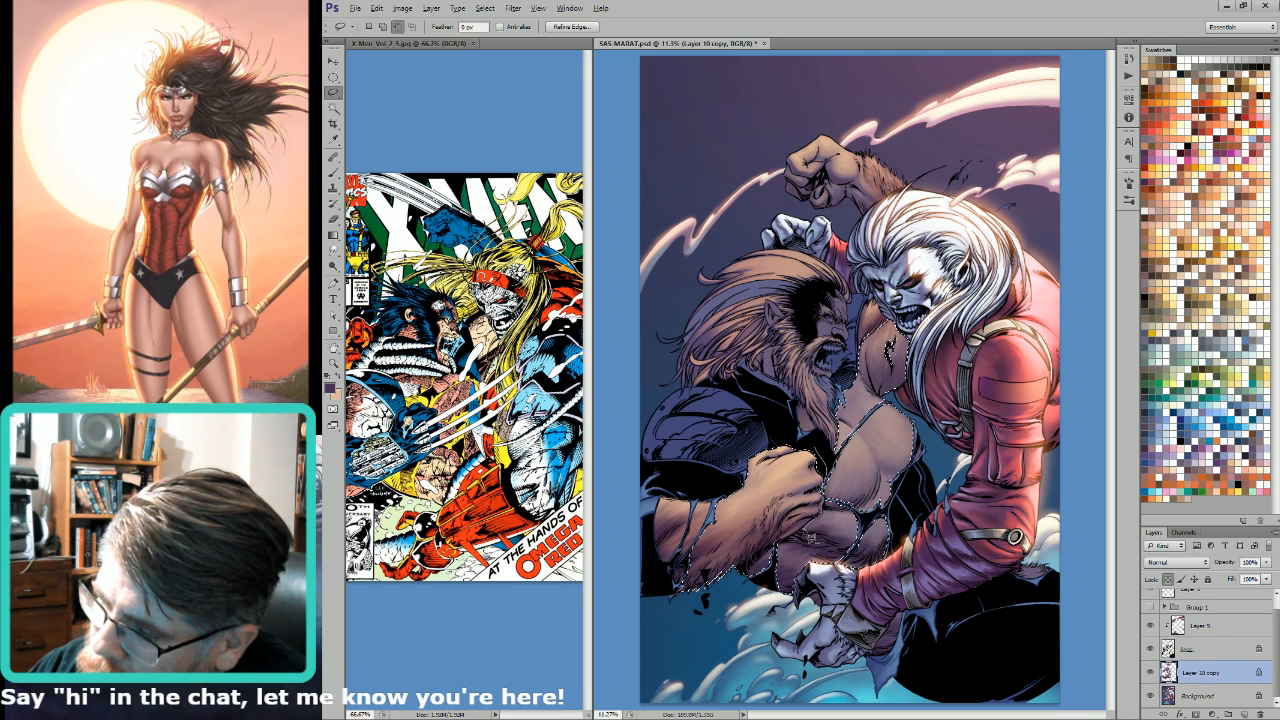
mouse_move(796, 541)
left_mouse_down()
mouse_move(756, 560)
mouse_move(627, 416)
left_mouse_up()
left_click_drag(668, 378, 668, 378)
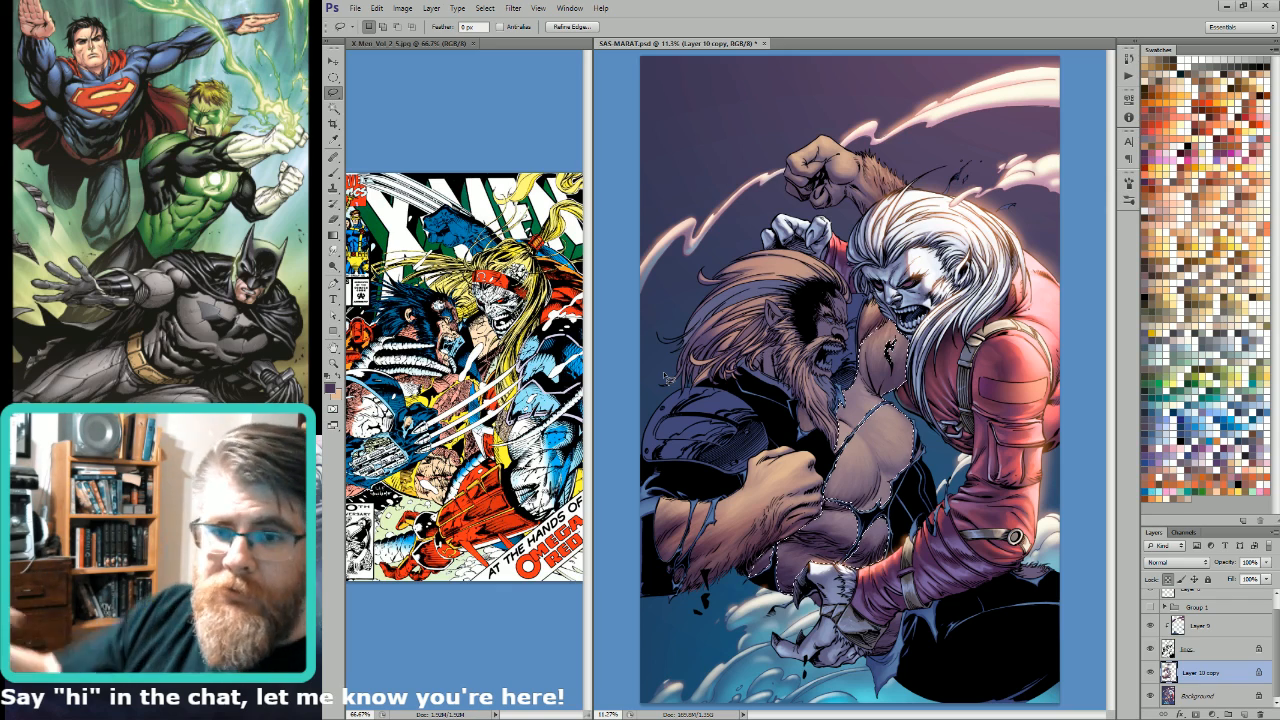
key("ctrl+h")
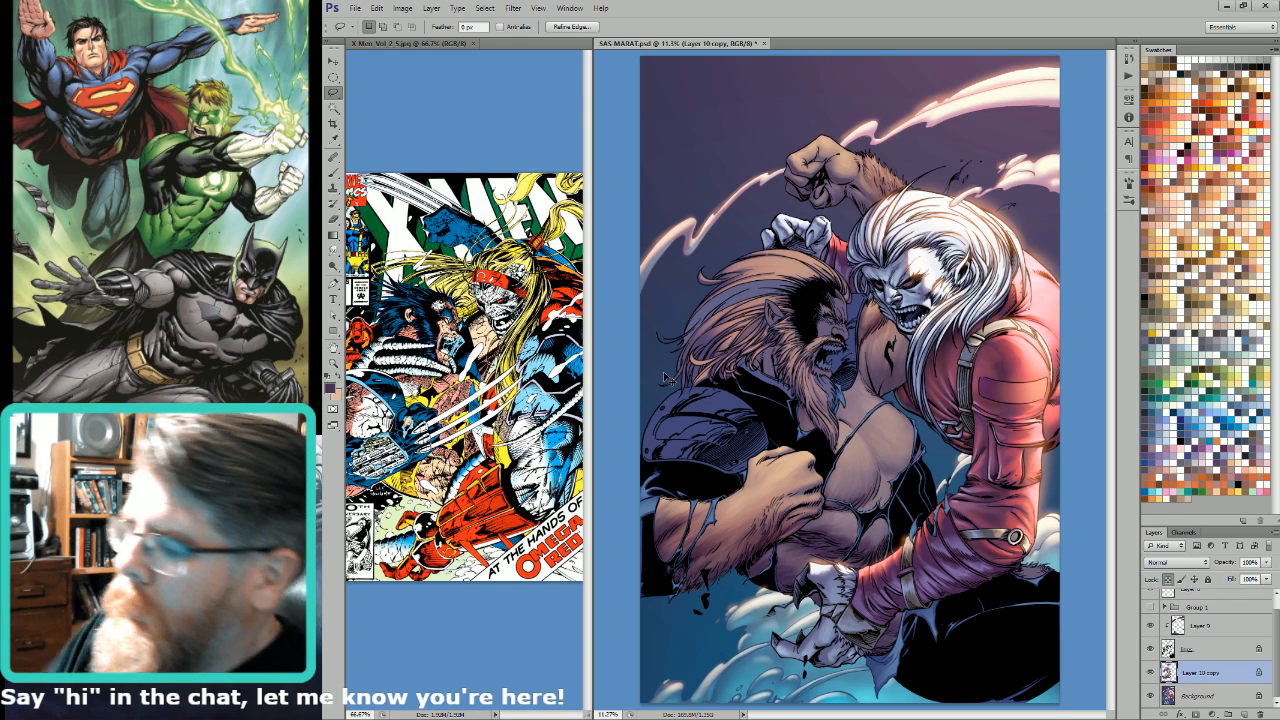
Step: Choose a large textured brush preset and start dabbing dark purple on the upper chest at 500 to 700 px
key("b")
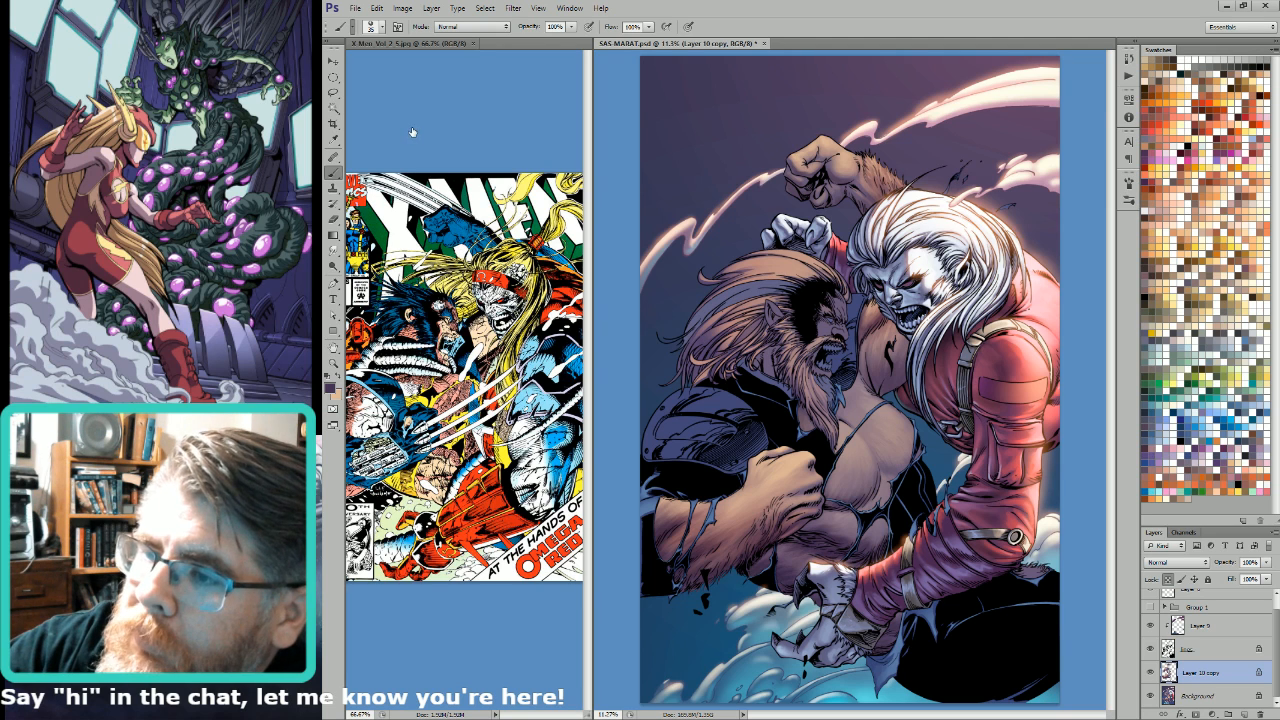
double_click(433, 138)
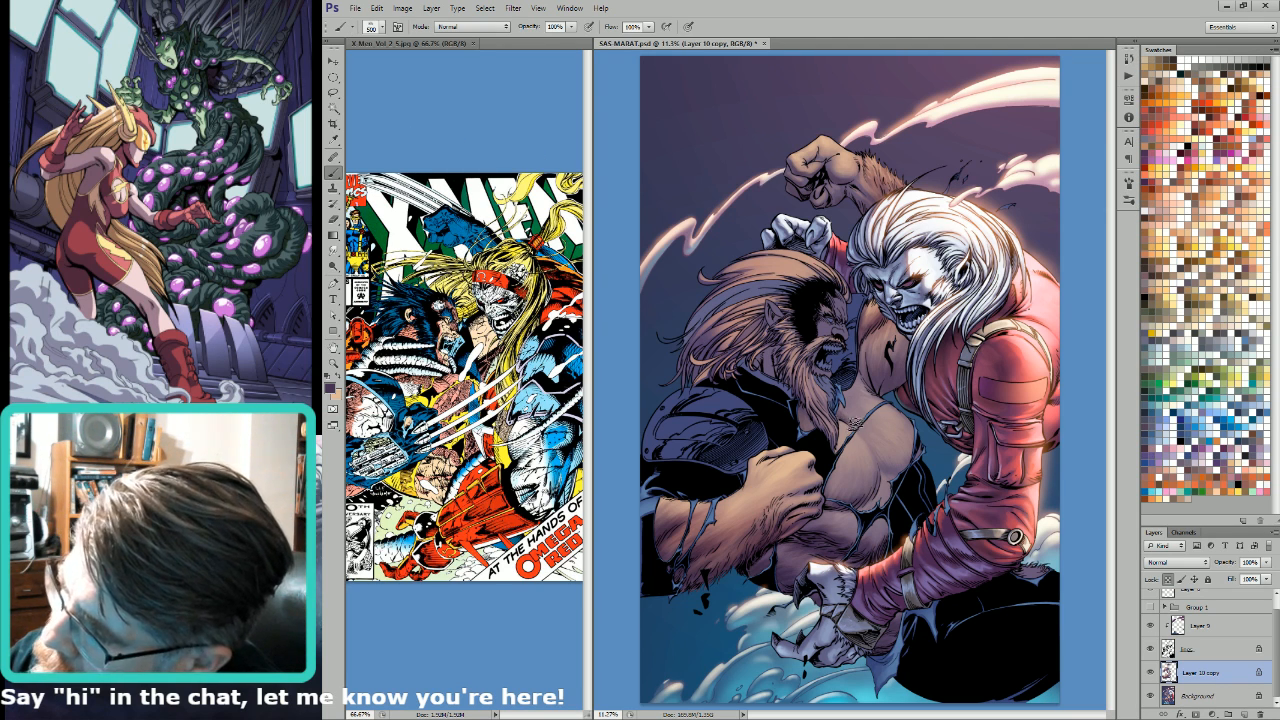
key("bracketright")
key("bracketright")
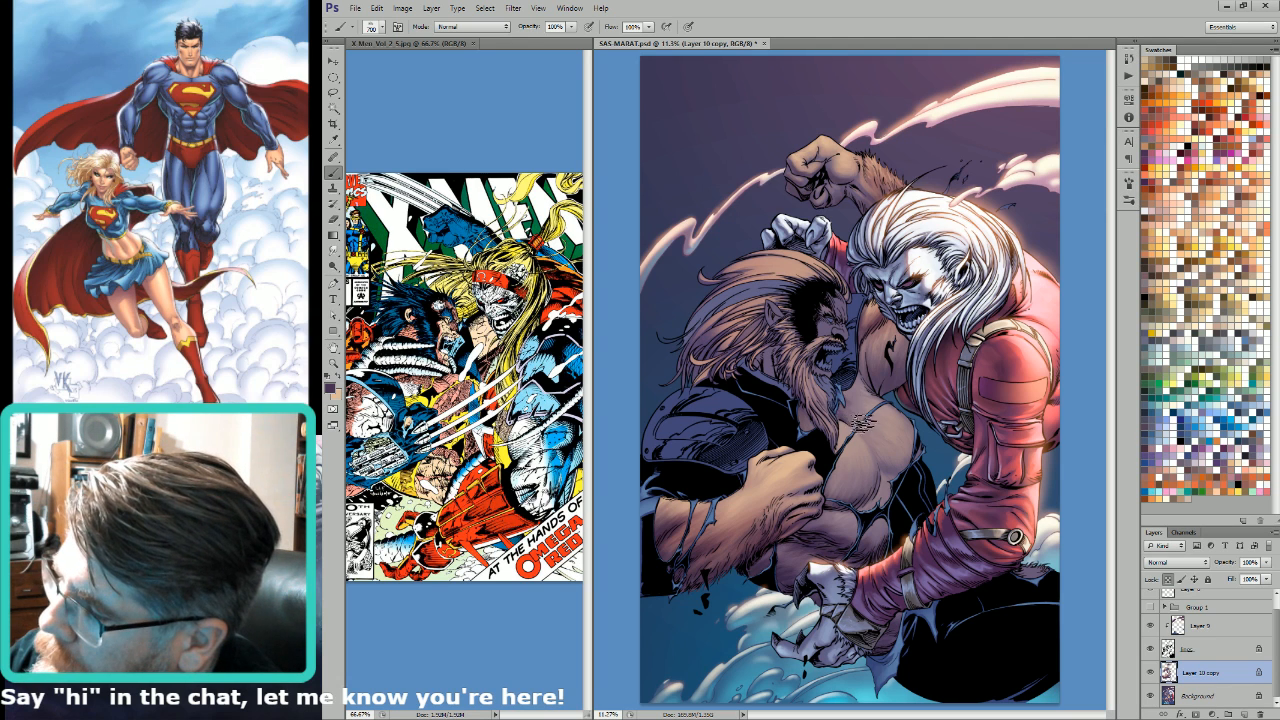
key("bracketleft")
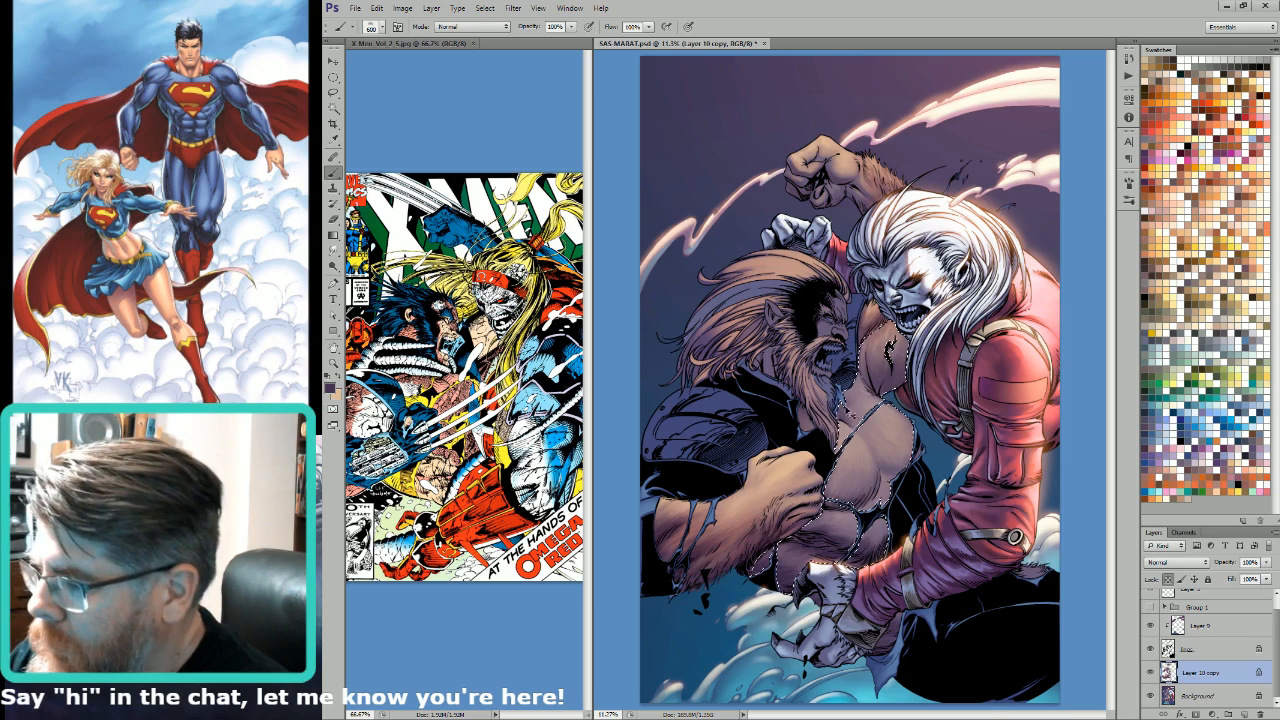
Step: Brush dark purple textured shading across the bearded man's chest, varying the brush size between 500 and 800 px
key("ctrl+6")
key("w")
key("ctrl+2")
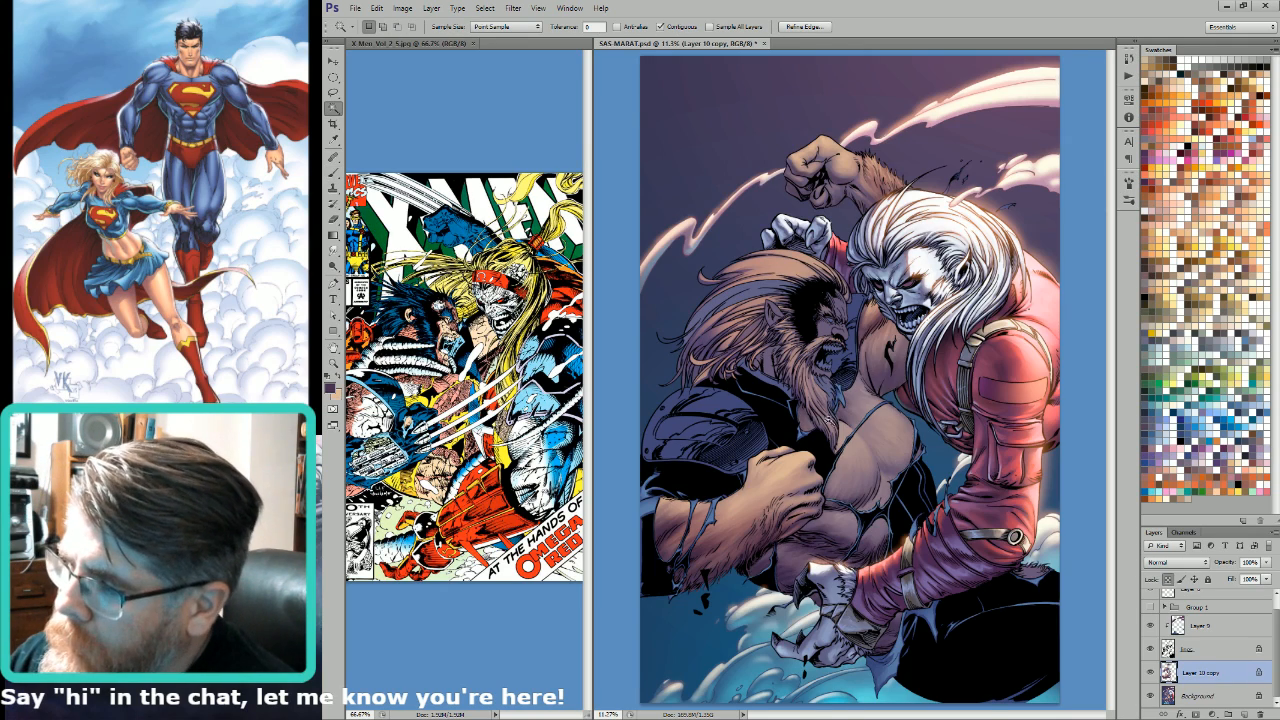
key("b")
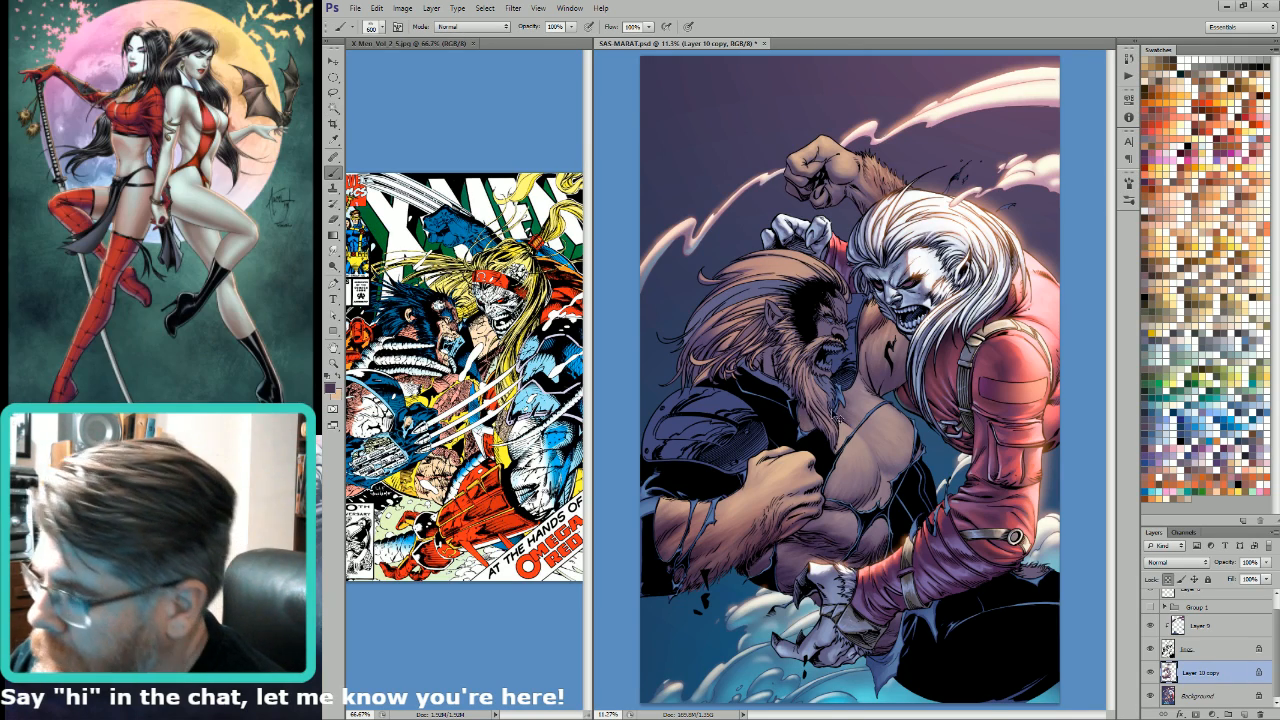
key("bracketright")
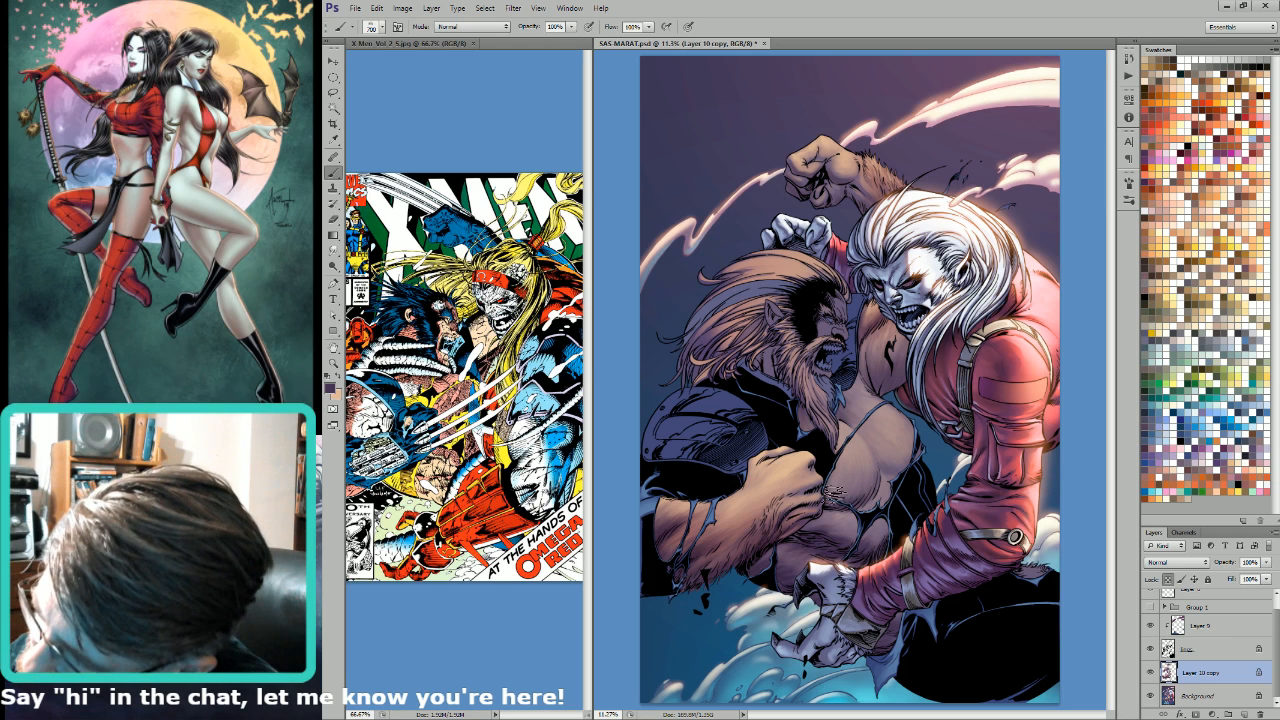
key("bracketright")
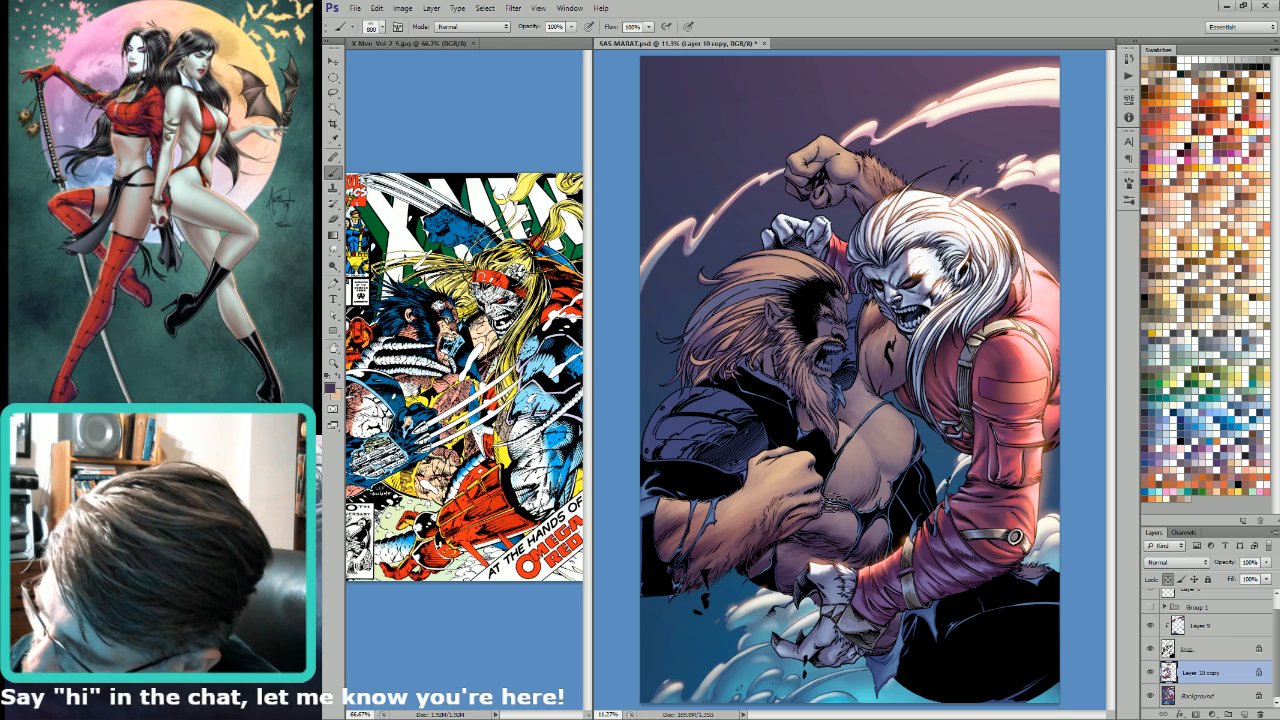
key("bracketleft")
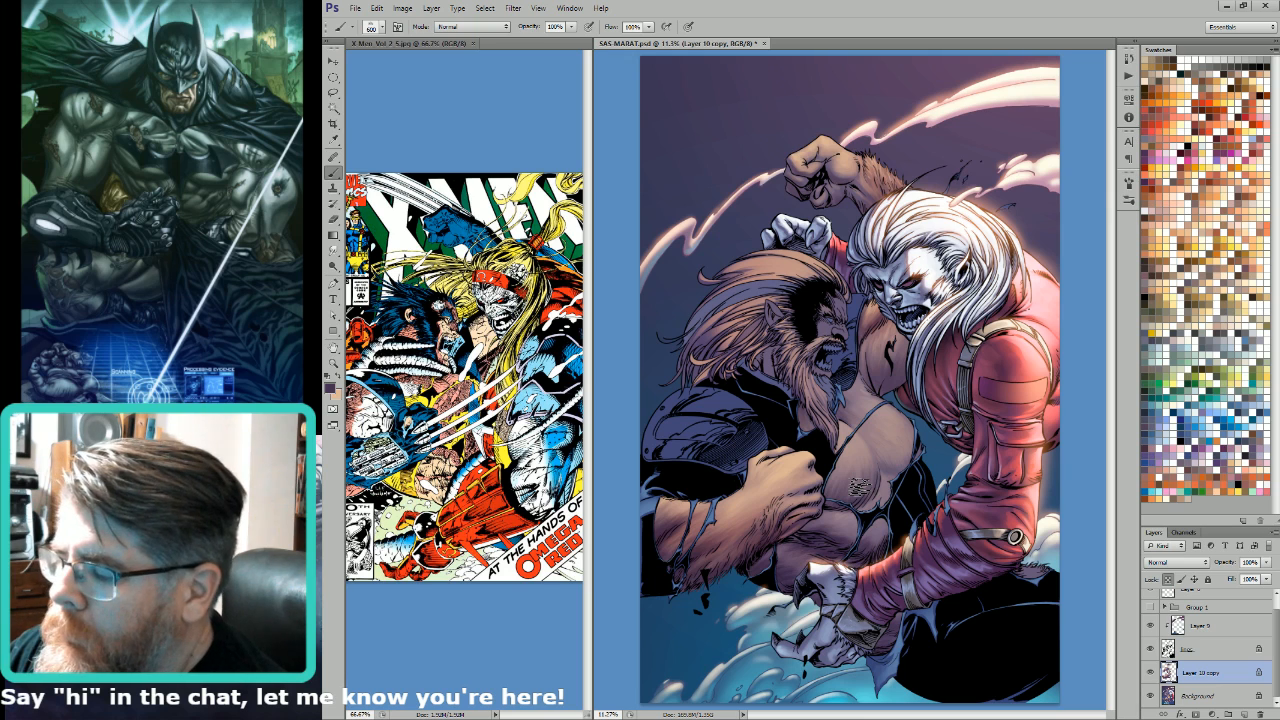
key("bracketleft")
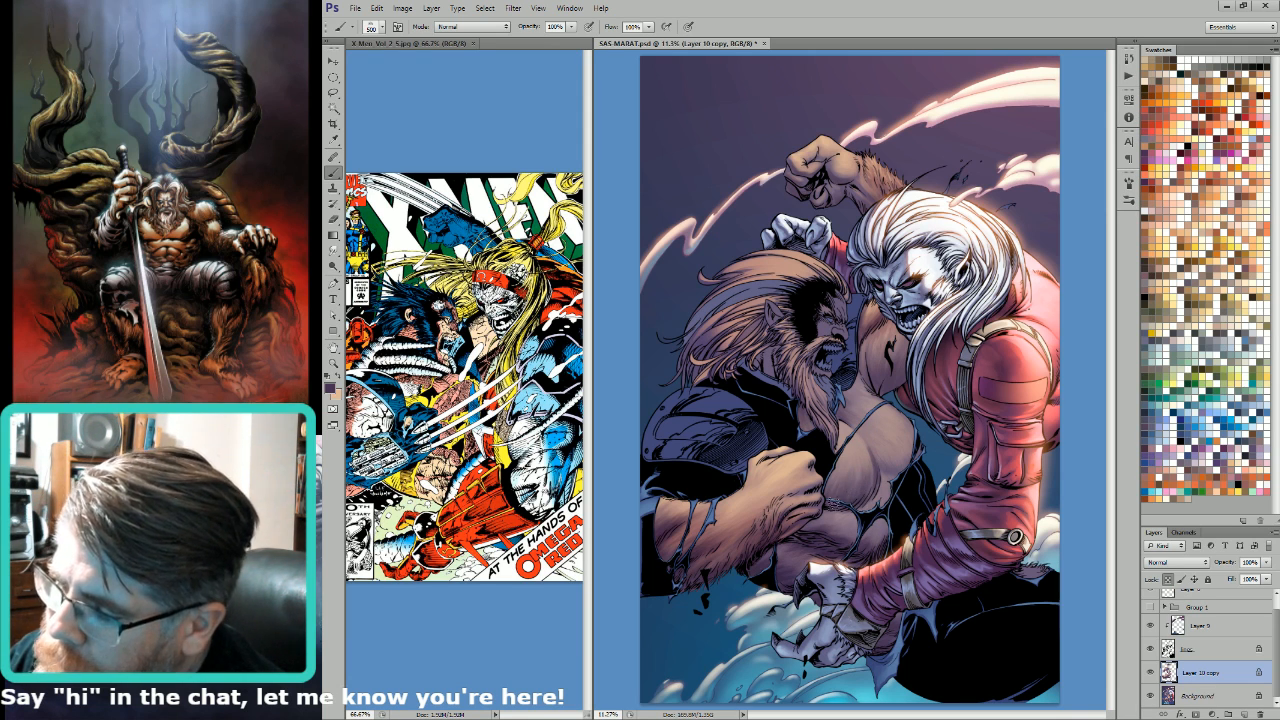
key("bracketleft")
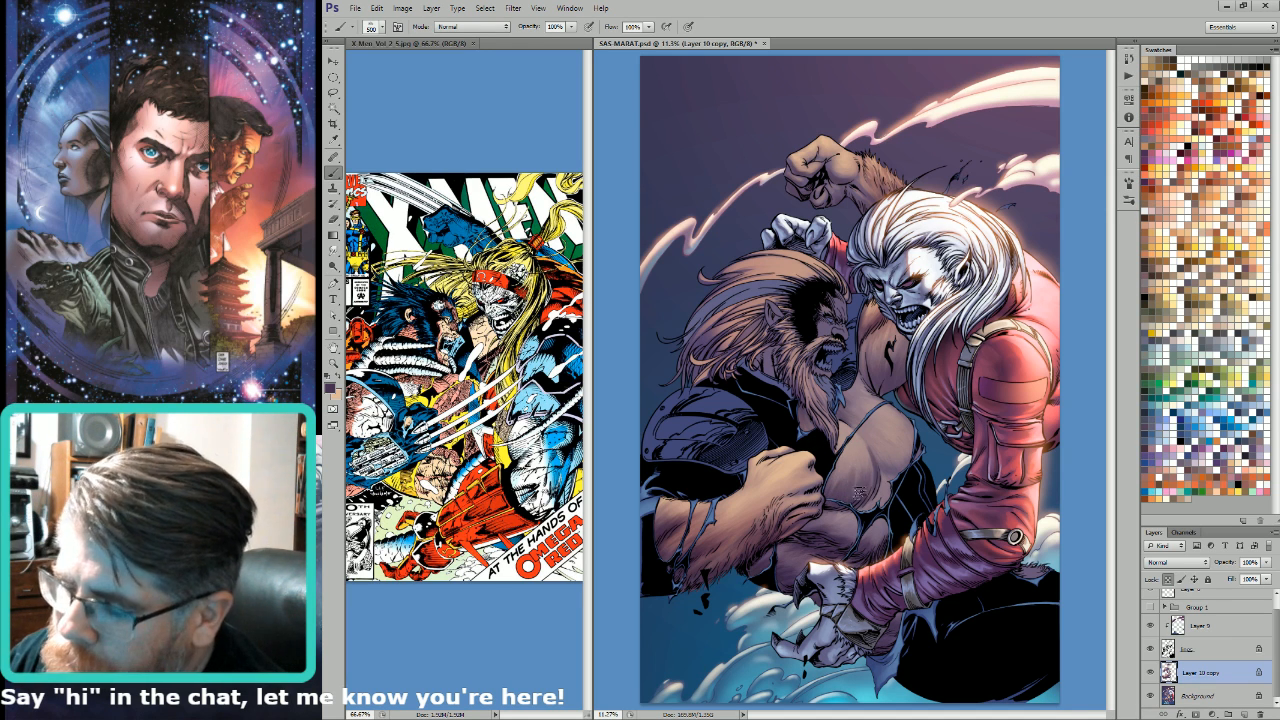
key("bracketright")
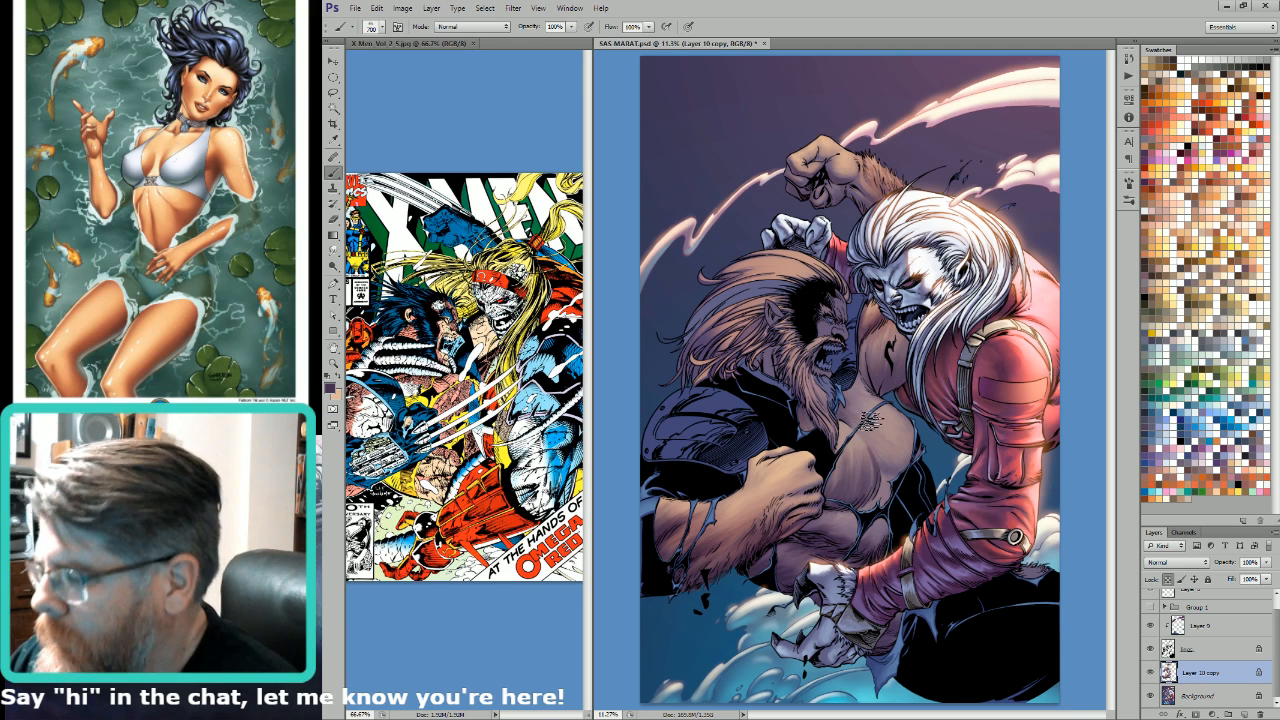
Step: Sample purple tones from the torso and blend the chest shadows with the textured brush, using sizes from 900 down to 400 px
key("i")
key("b")
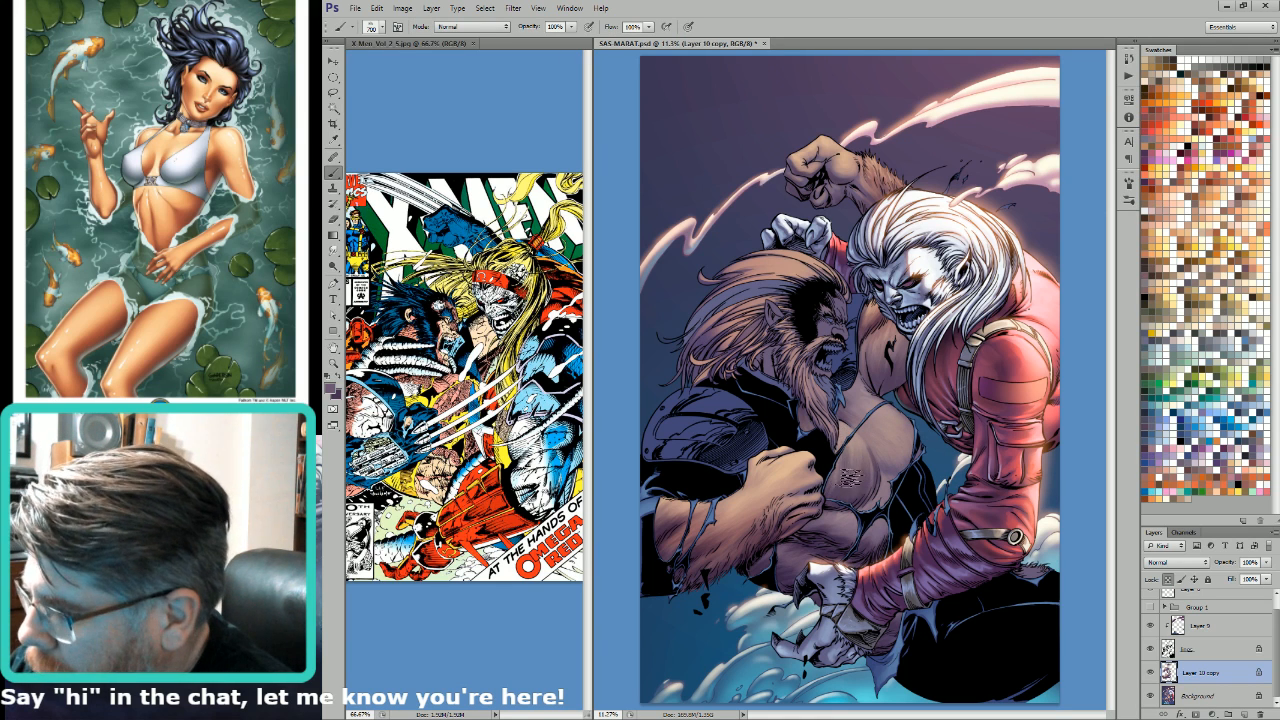
left_click(828, 507, "alt")
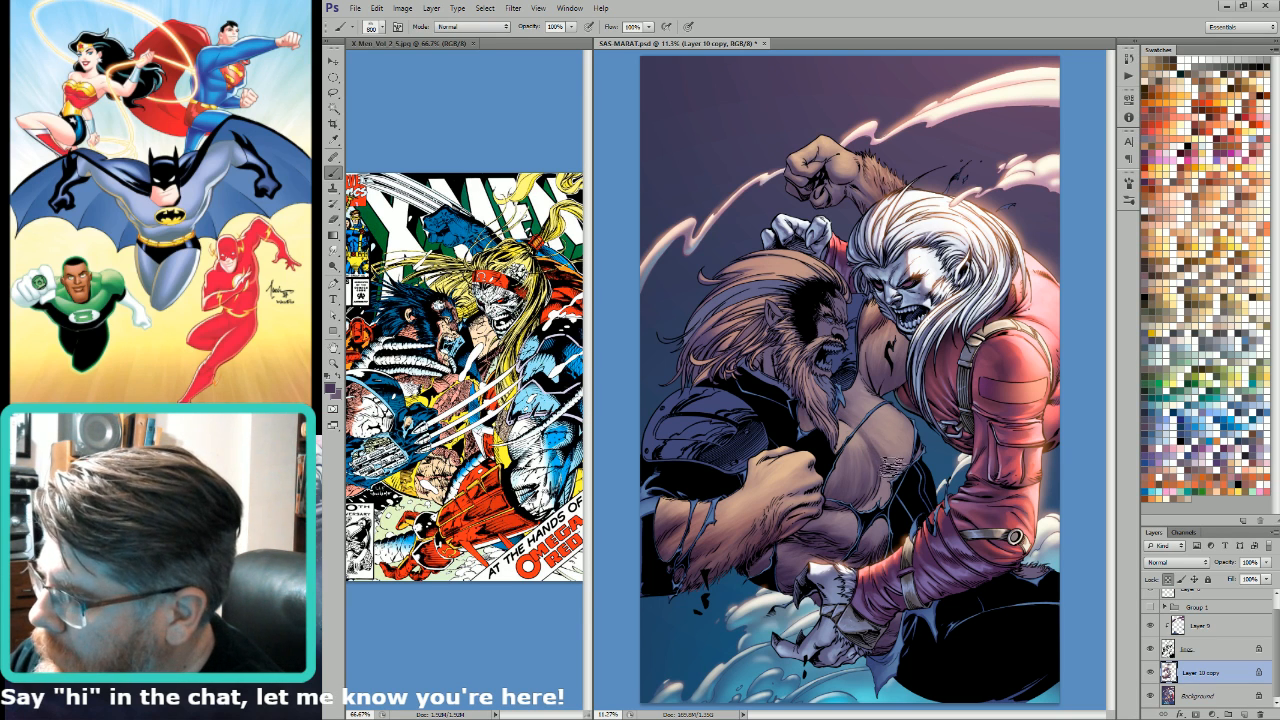
key("]")
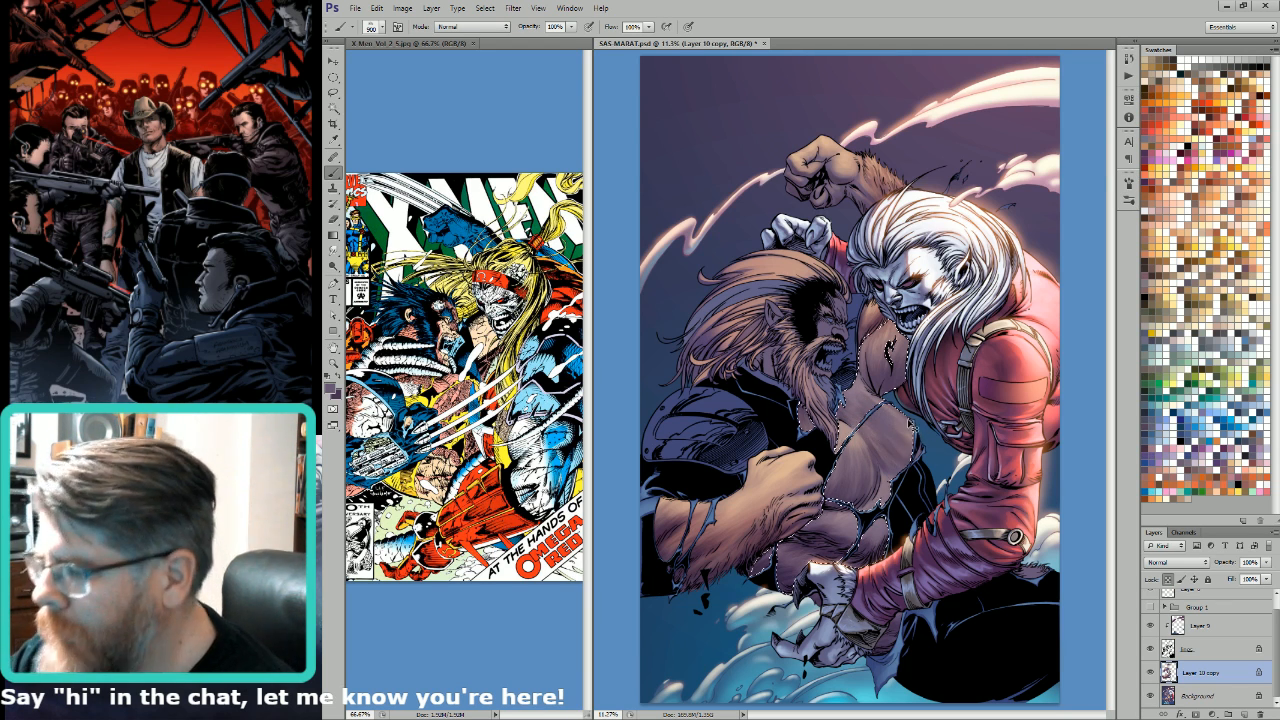
key("[")
key("[")
key("[")
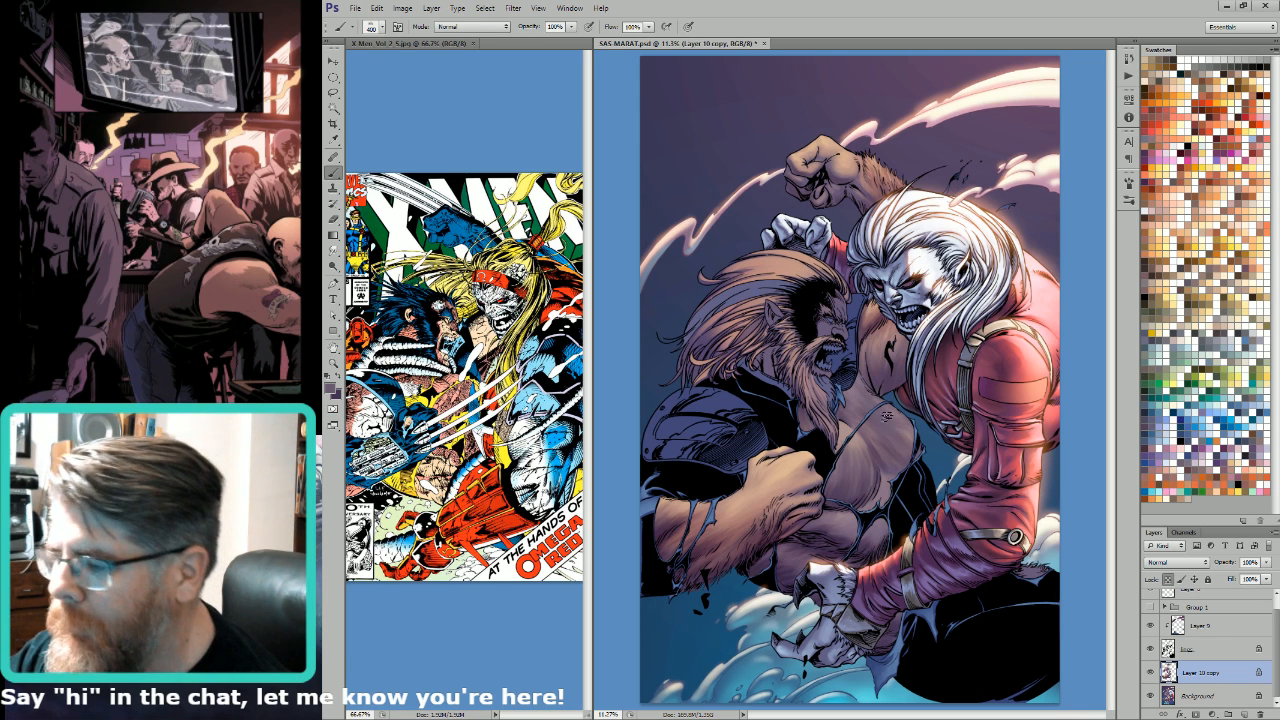
Step: Sample a lighter skin tone from the chest and brush it below the beard, enlarging the textured brush to 1000 px
left_click(855, 440, "alt")
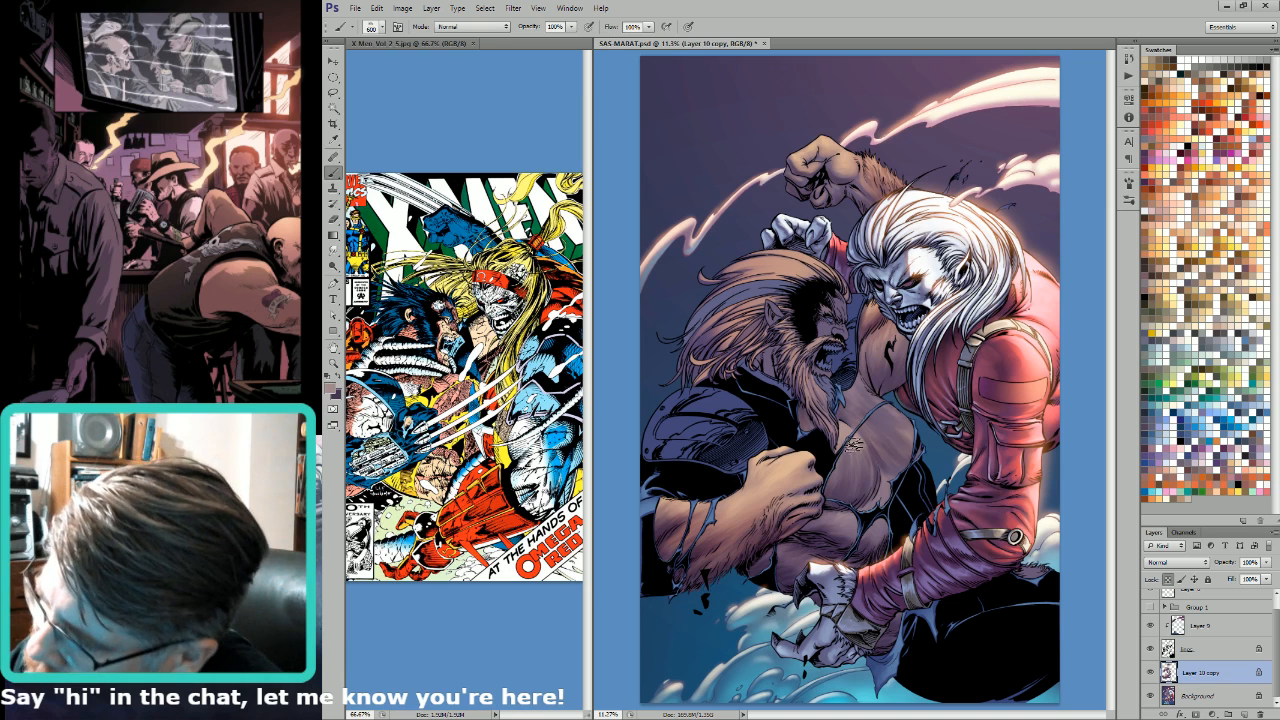
key("bracketright")
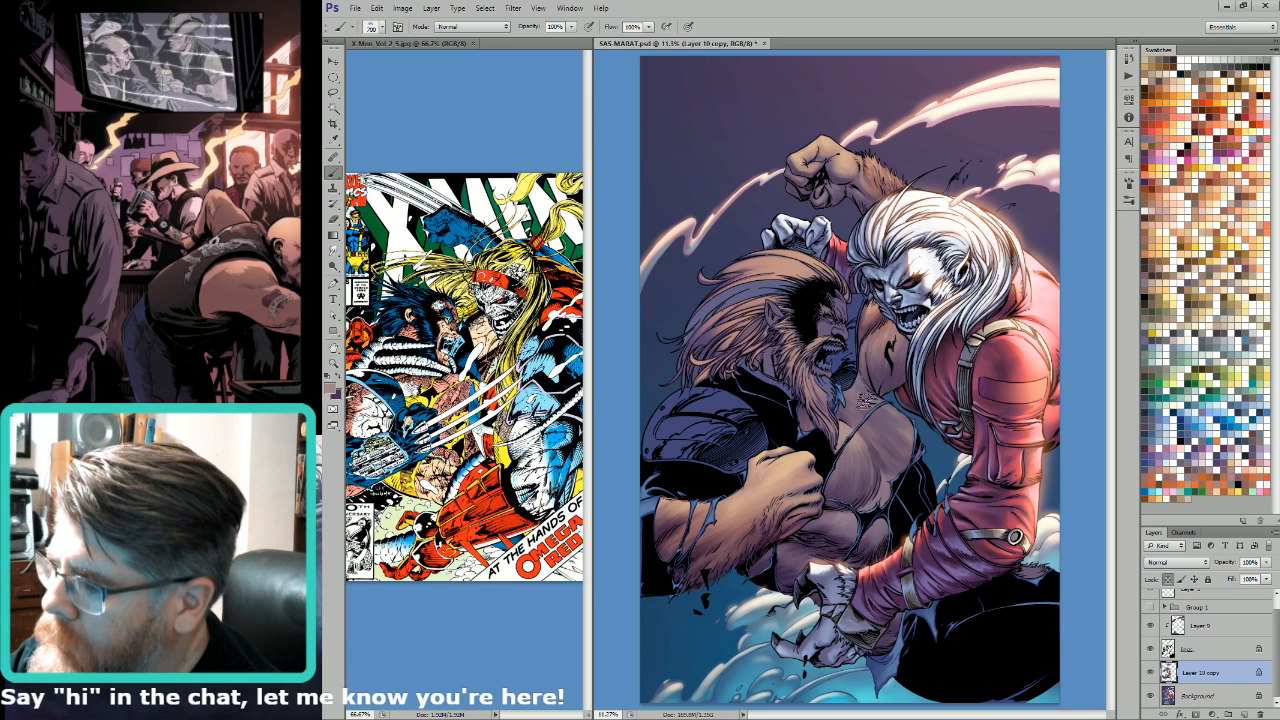
key("bracketright")
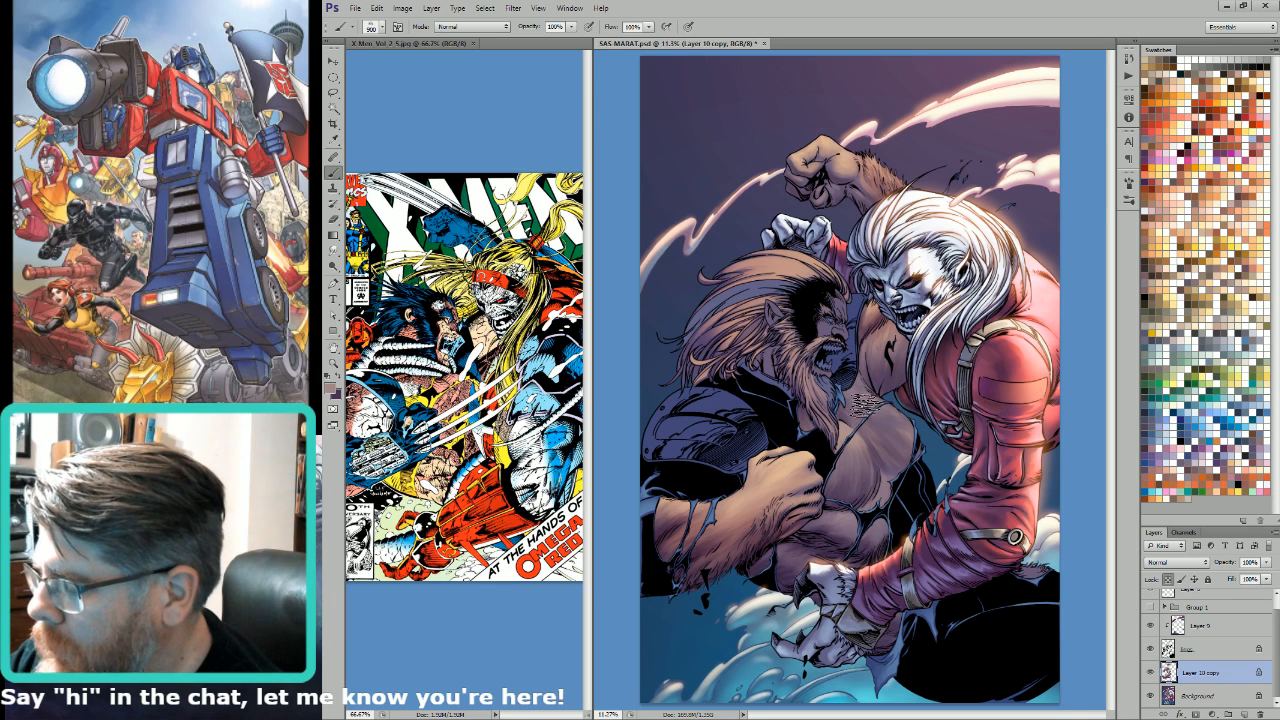
key("bracketright")
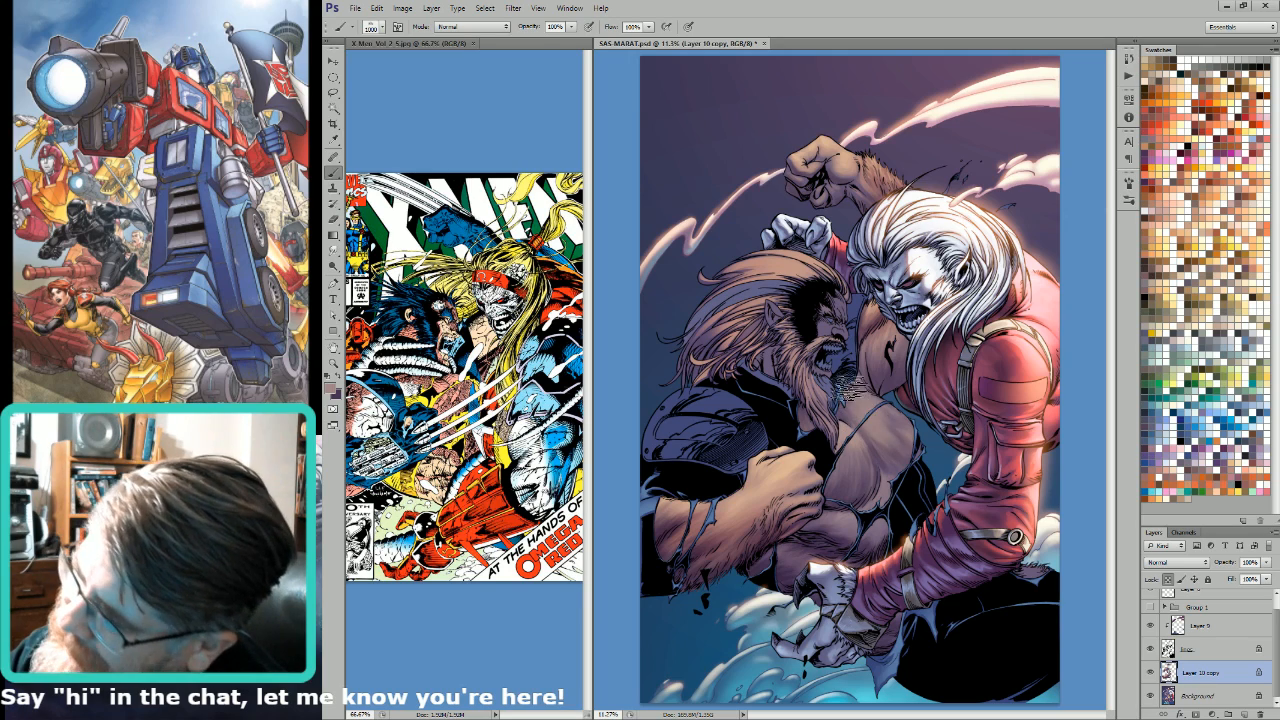
key("c")
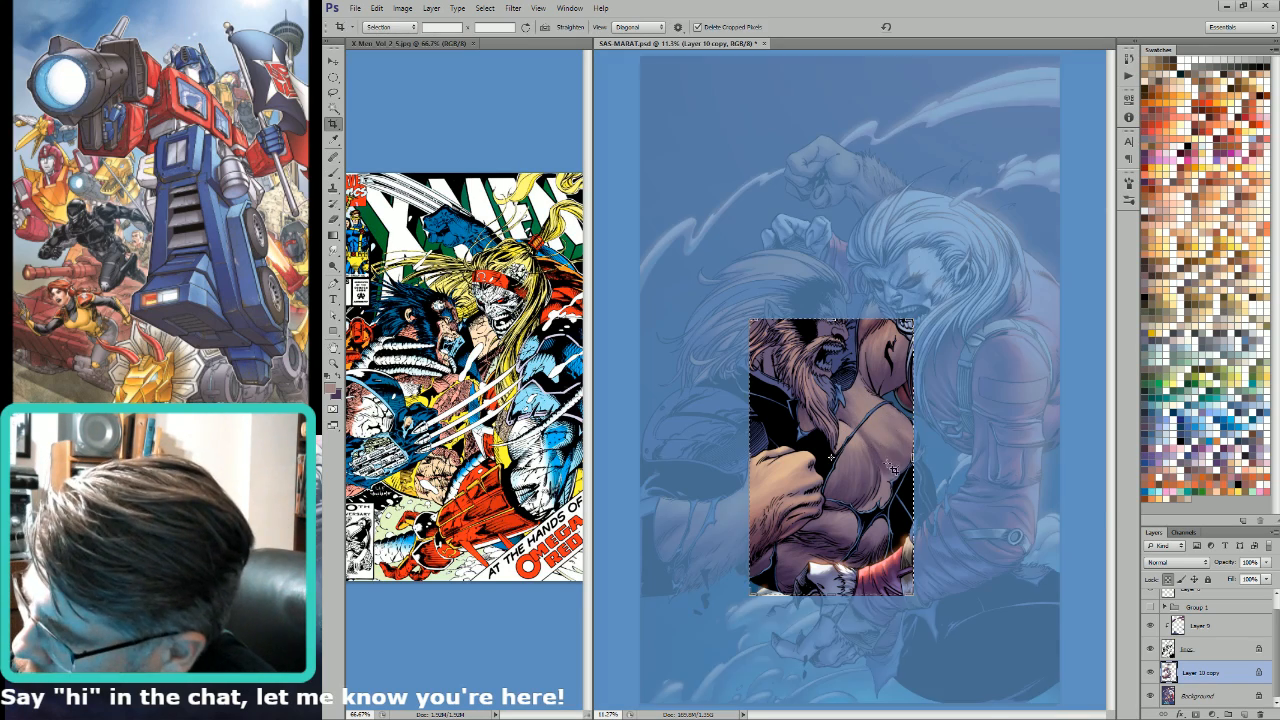
left_click_drag(889, 461, 863, 430)
key("Escape")
key("b")
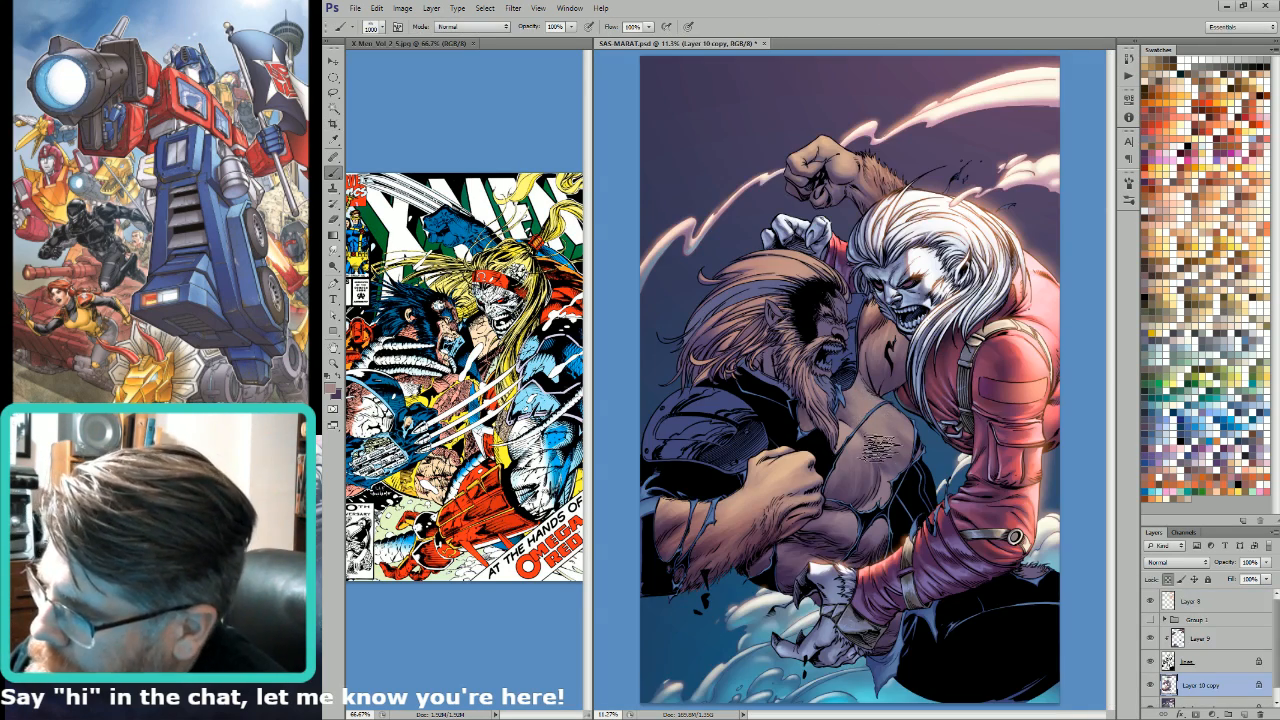
Step: Sample dark purple from the chest shadow and texture the side of the chest, reducing the brush to 400 px
left_click(893, 465, "alt")
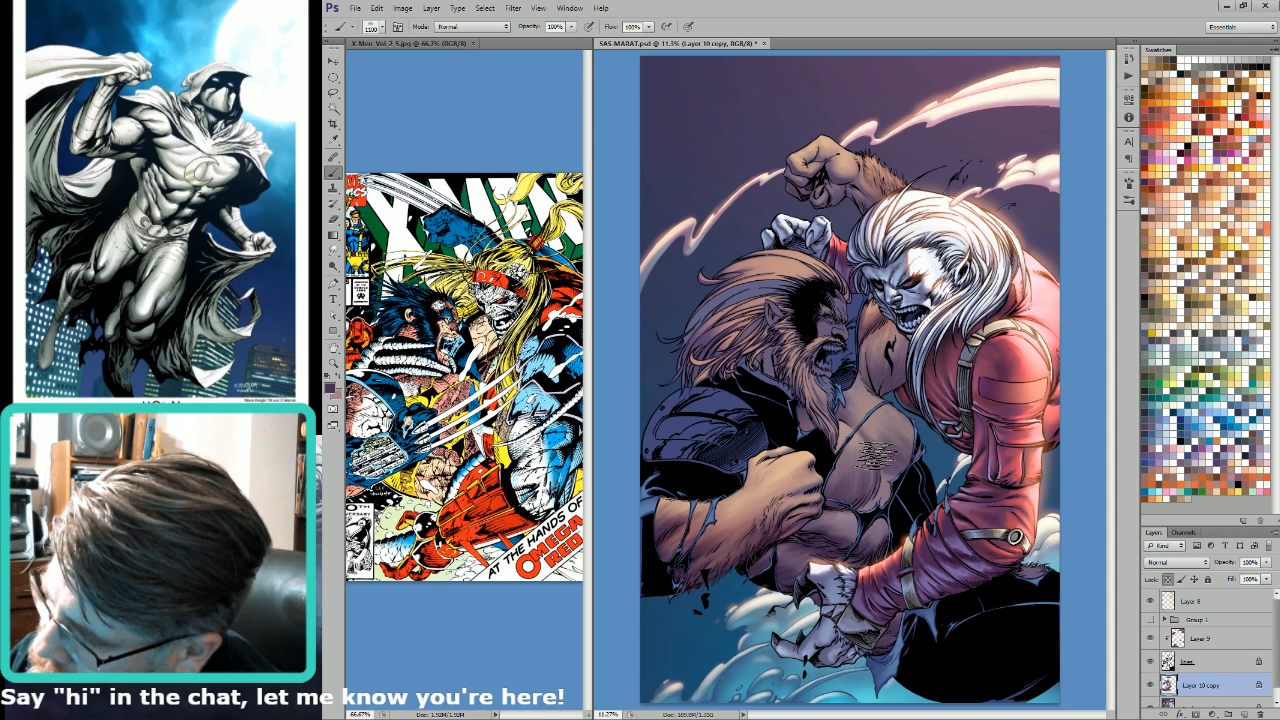
key("bracketleft")
key("bracketleft")
key("bracketleft")
key("bracketleft")
key("bracketleft")
key("bracketleft")
key("bracketleft")
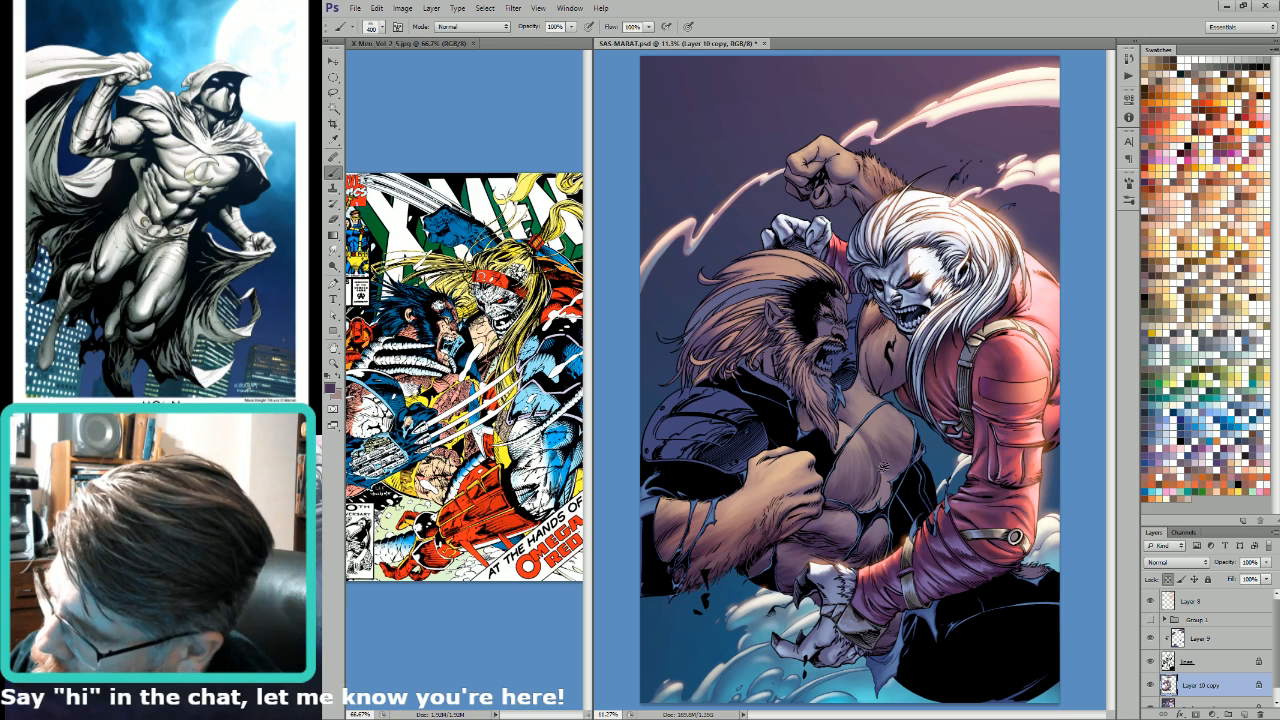
Step: Blend the upper chest below the beard by alternating sampled light skin and dark purple tones at 600 to 700 px
key("bracketright")
key("bracketright")
left_click(864, 441, "alt")
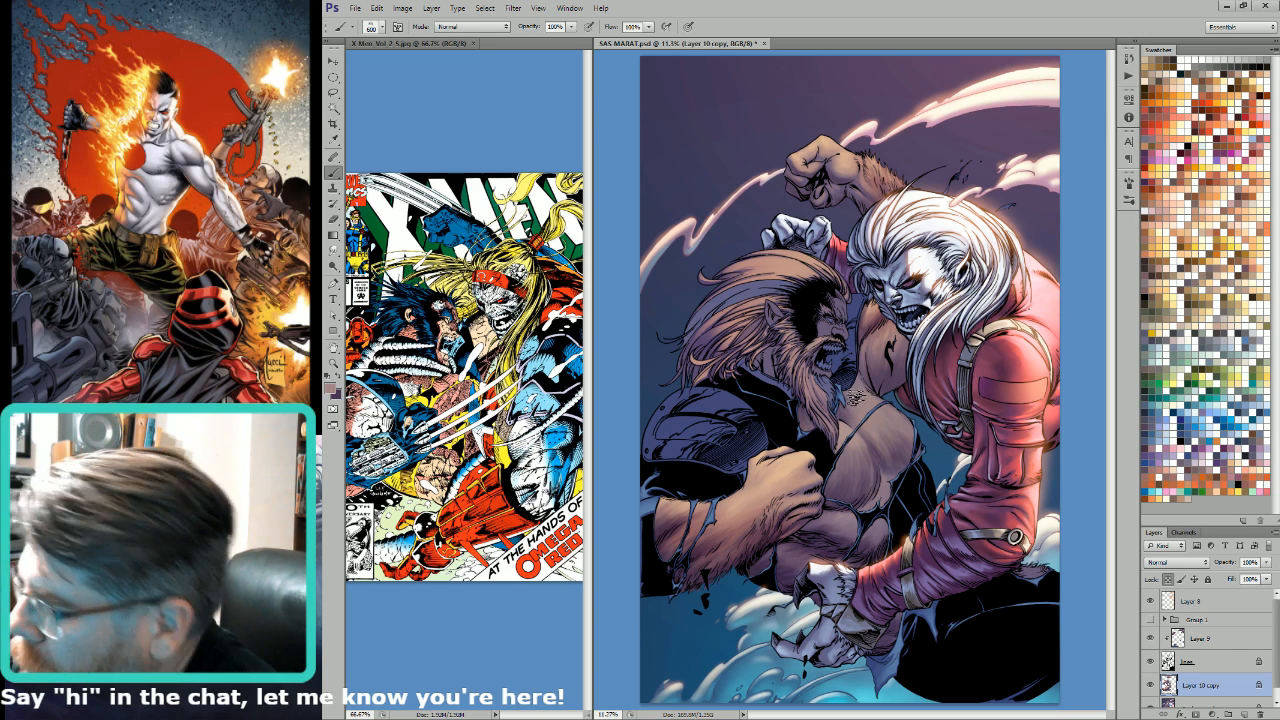
left_click(855, 400, "alt")
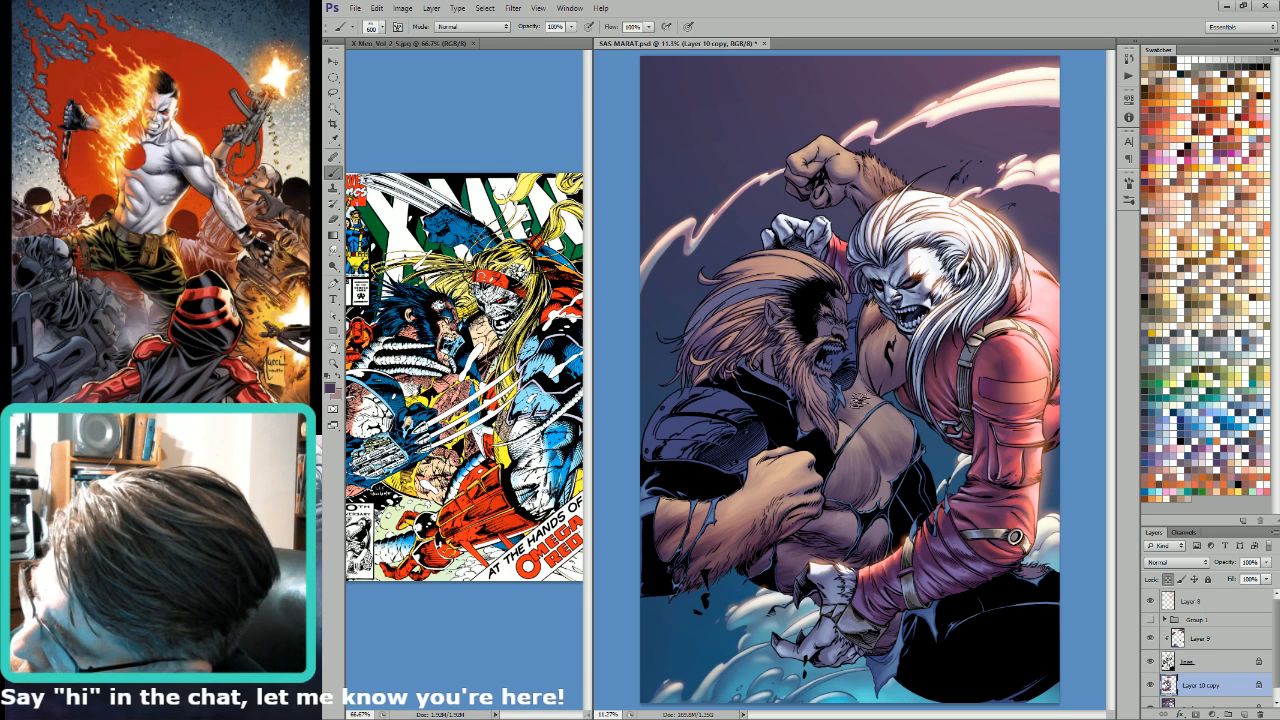
left_click(868, 450, "alt")
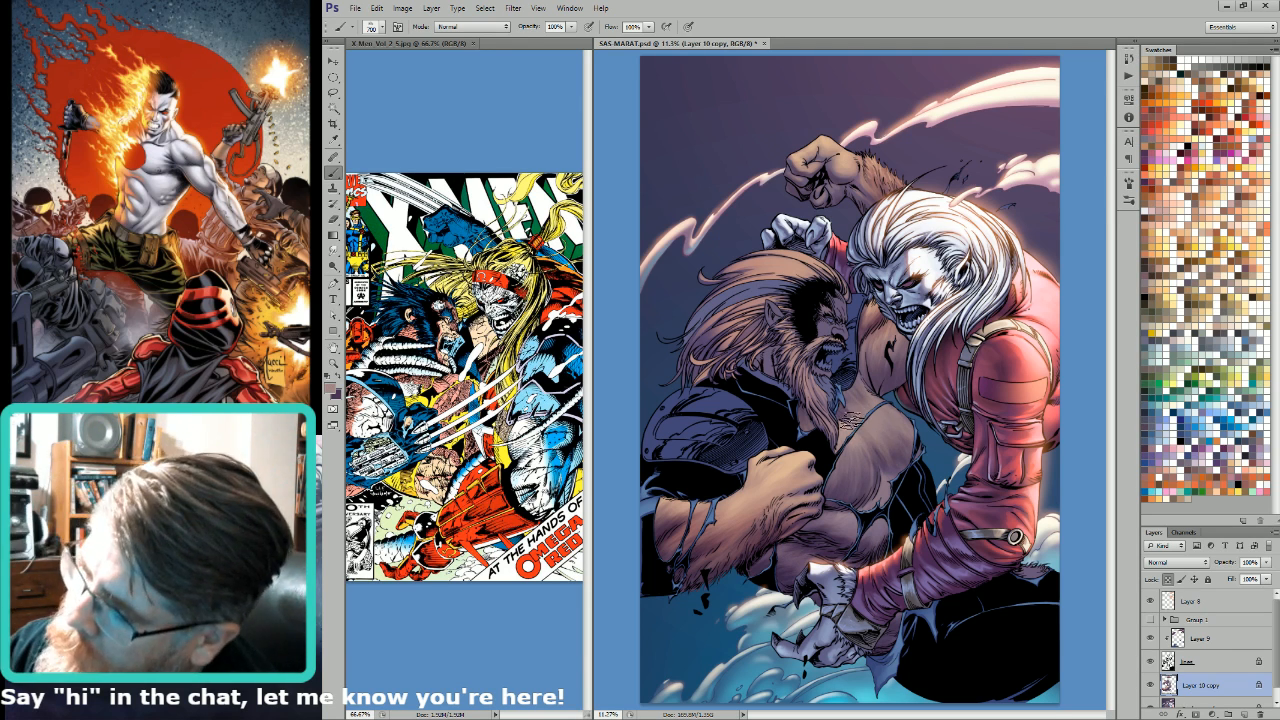
Step: Brush the light skin tone below the beard with the textured brush, enlarging it to 1000 px
key("bracketright")
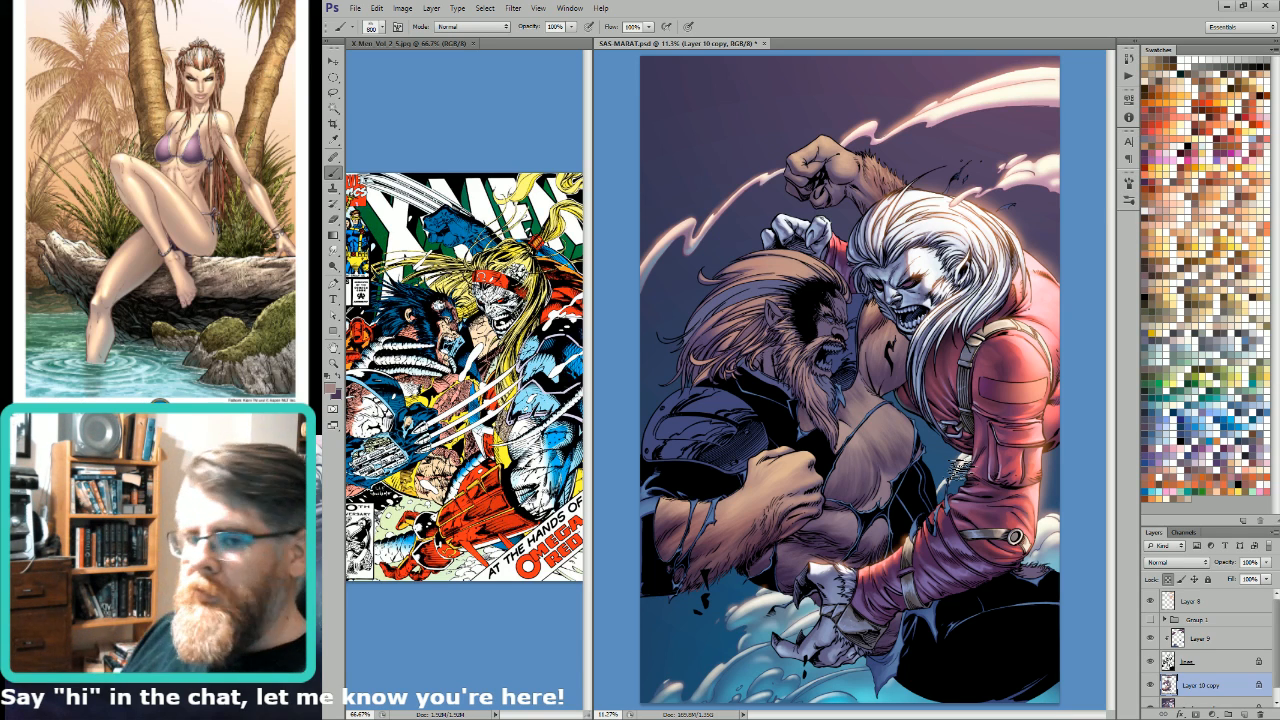
key("ctrl+h")
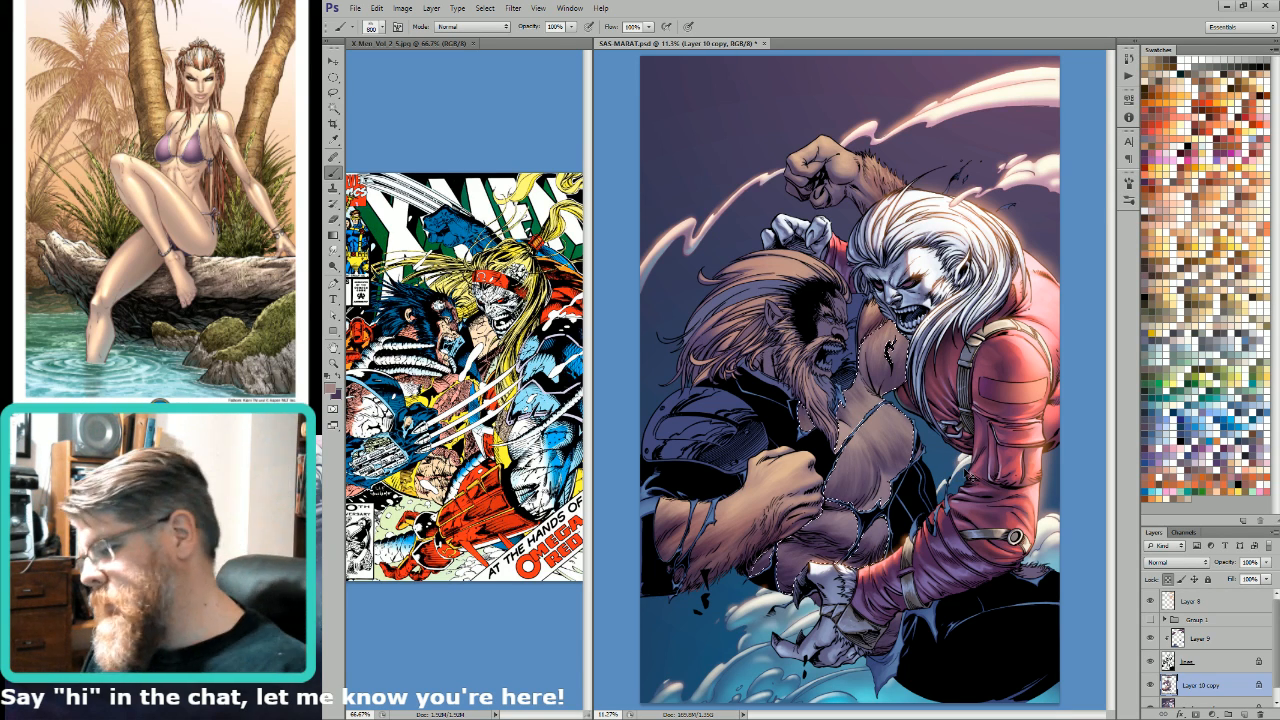
key("bracketright")
key("bracketright")
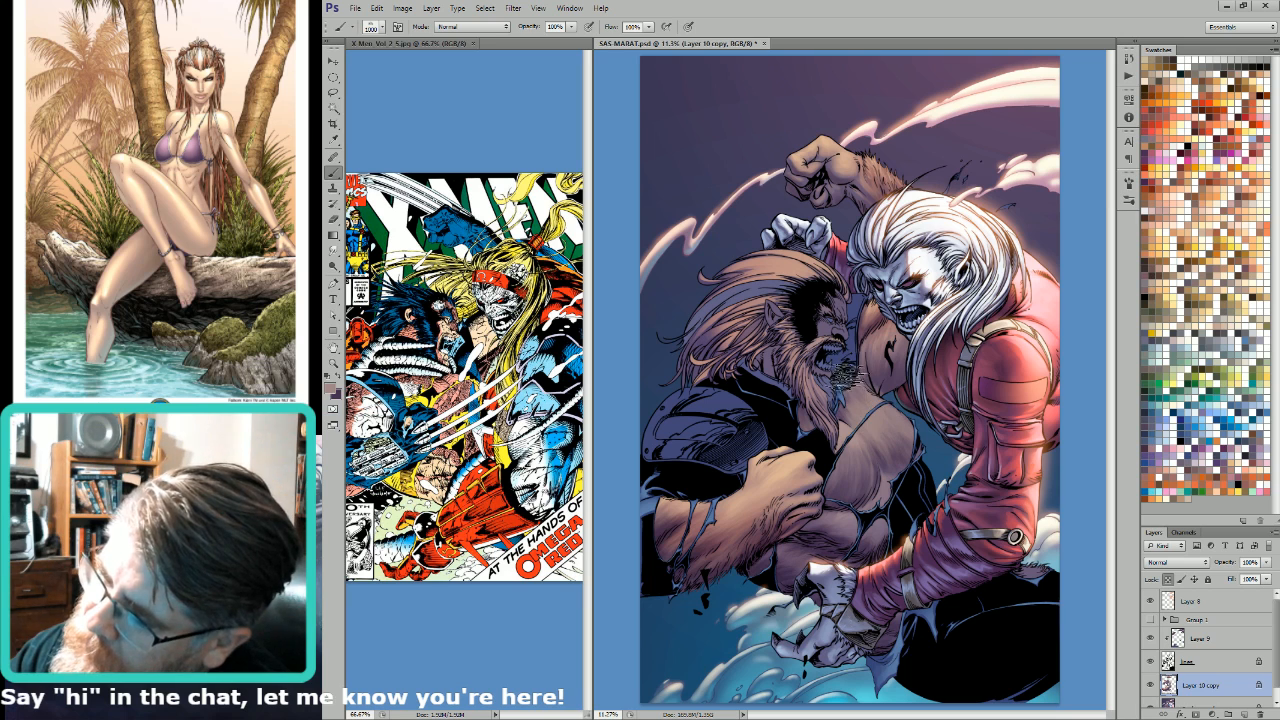
Step: Swap to the dark purple and texture the chest shadows, varying the brush between 200 and 800 px
key("x")
key("bracketleft")
key("bracketleft")
key("bracketleft")
key("bracketleft")
key("bracketleft")
key("bracketleft")
key("bracketleft")
key("bracketleft")
key("bracketleft")
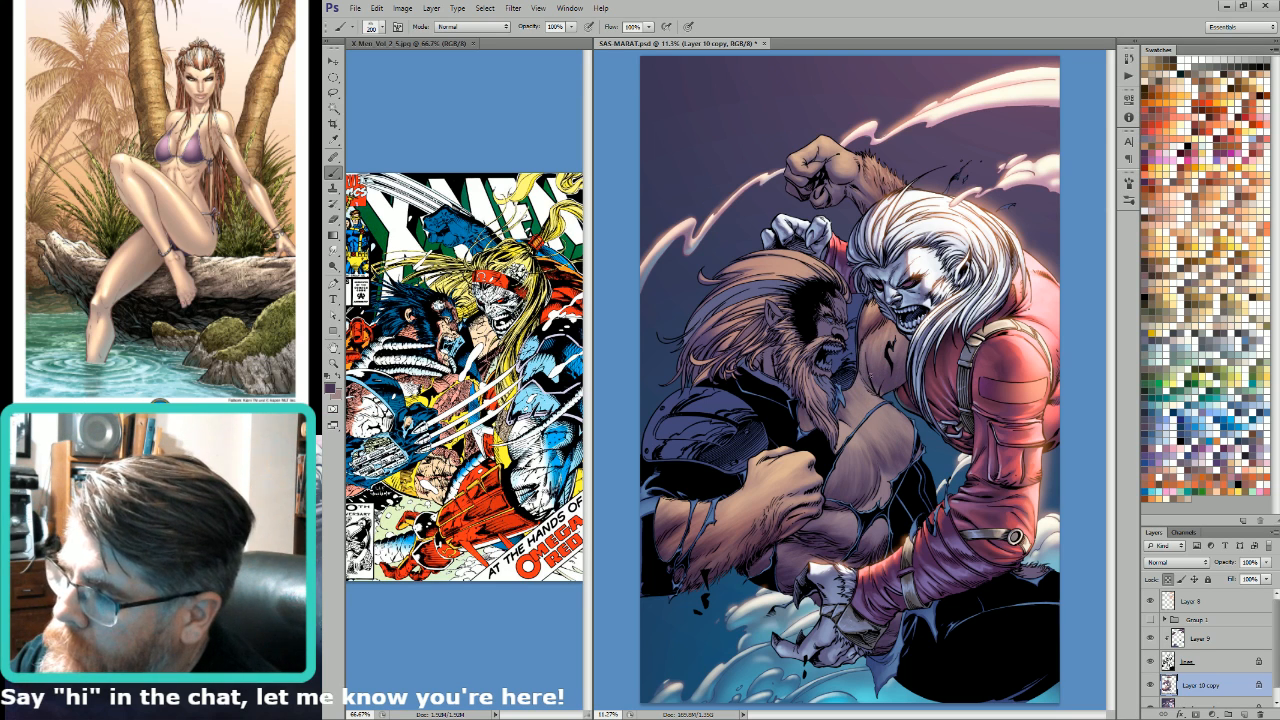
key("bracketleft")
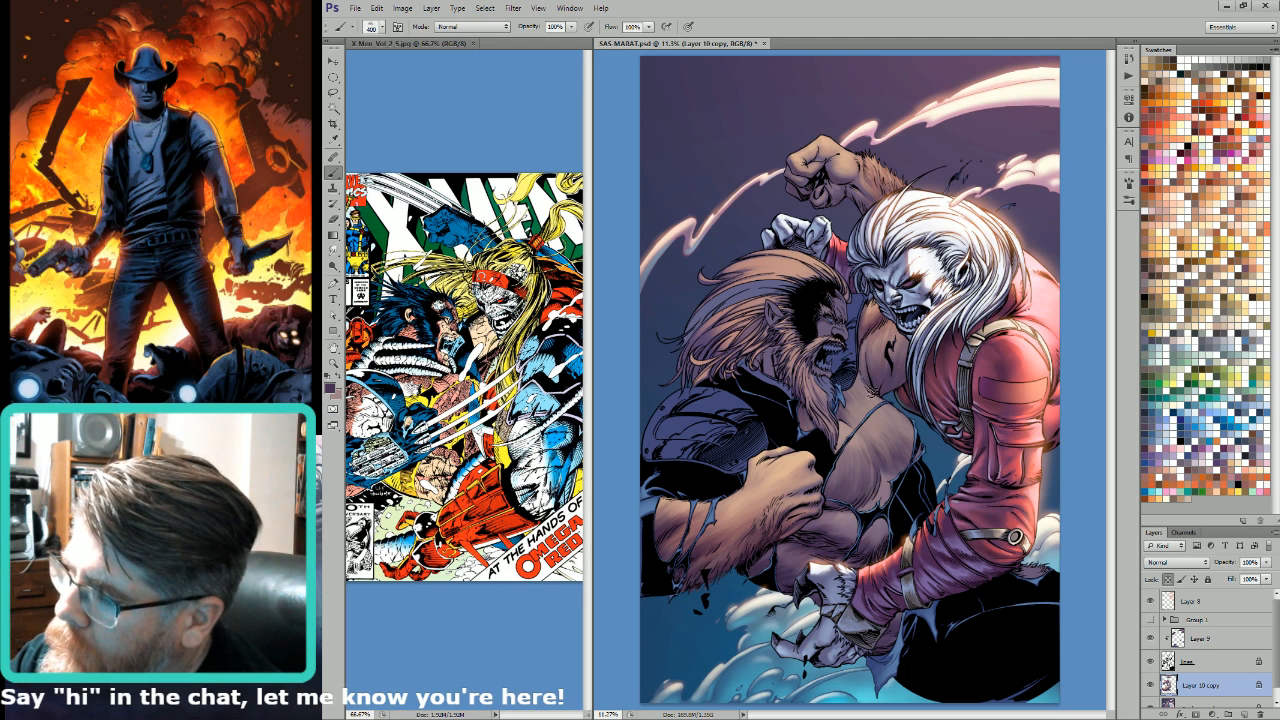
key("bracketright")
key("bracketright")
key("bracketright")
key("bracketright")
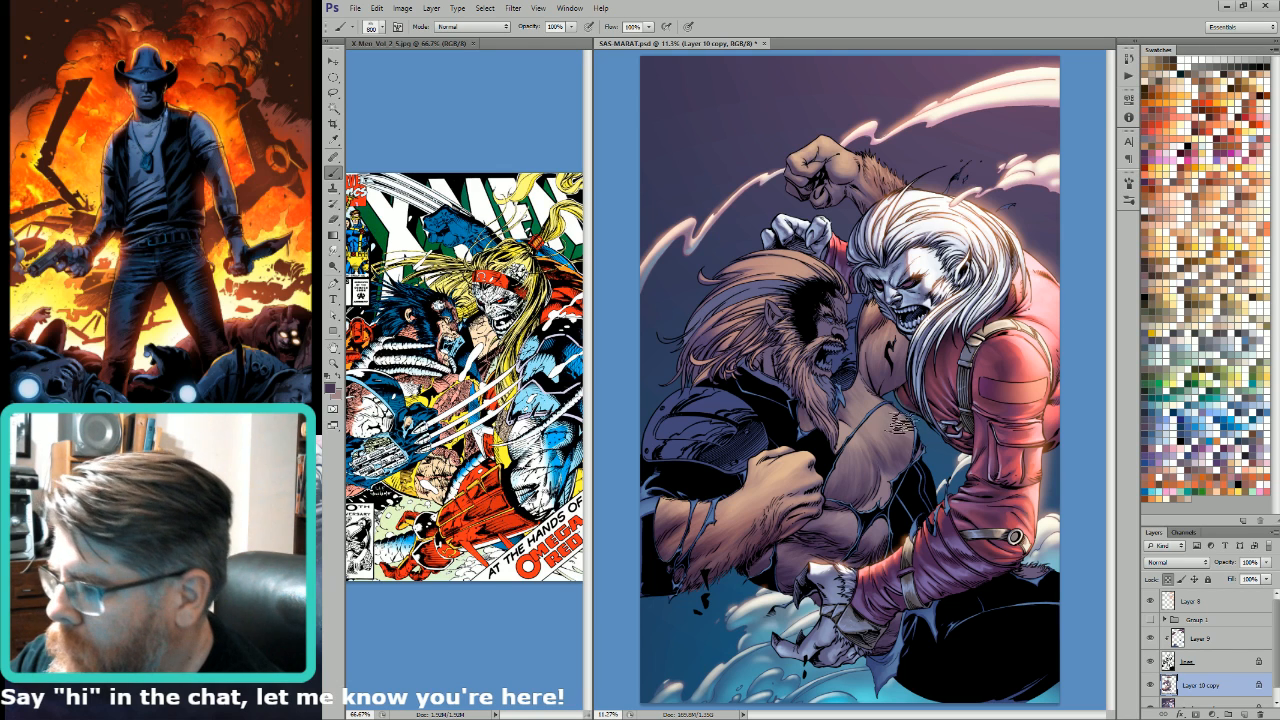
Step: Texture the chest and lower torso in dark purple, enlarging the brush to 1400 px and reducing it to 600 px
key("bracketright")
key("bracketright")
key("bracketright")
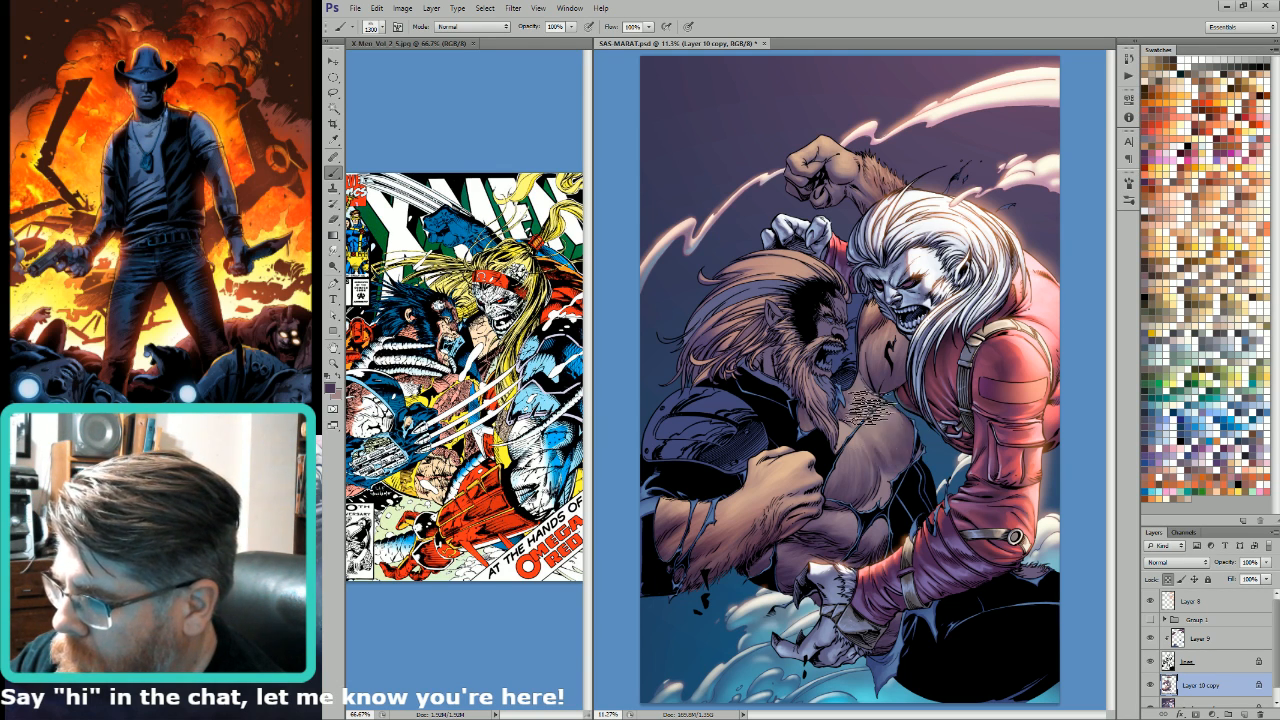
key("bracketright")
key("bracketright")
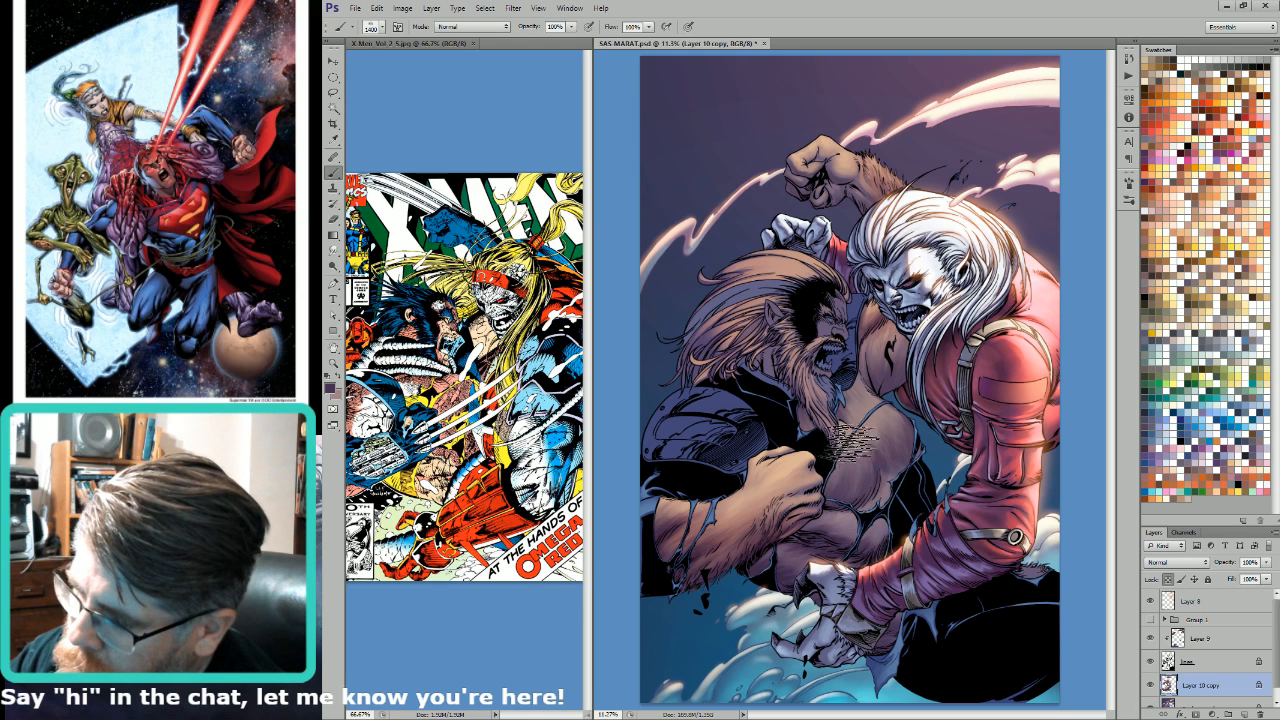
key("bracketleft")
key("bracketleft")
key("bracketleft")
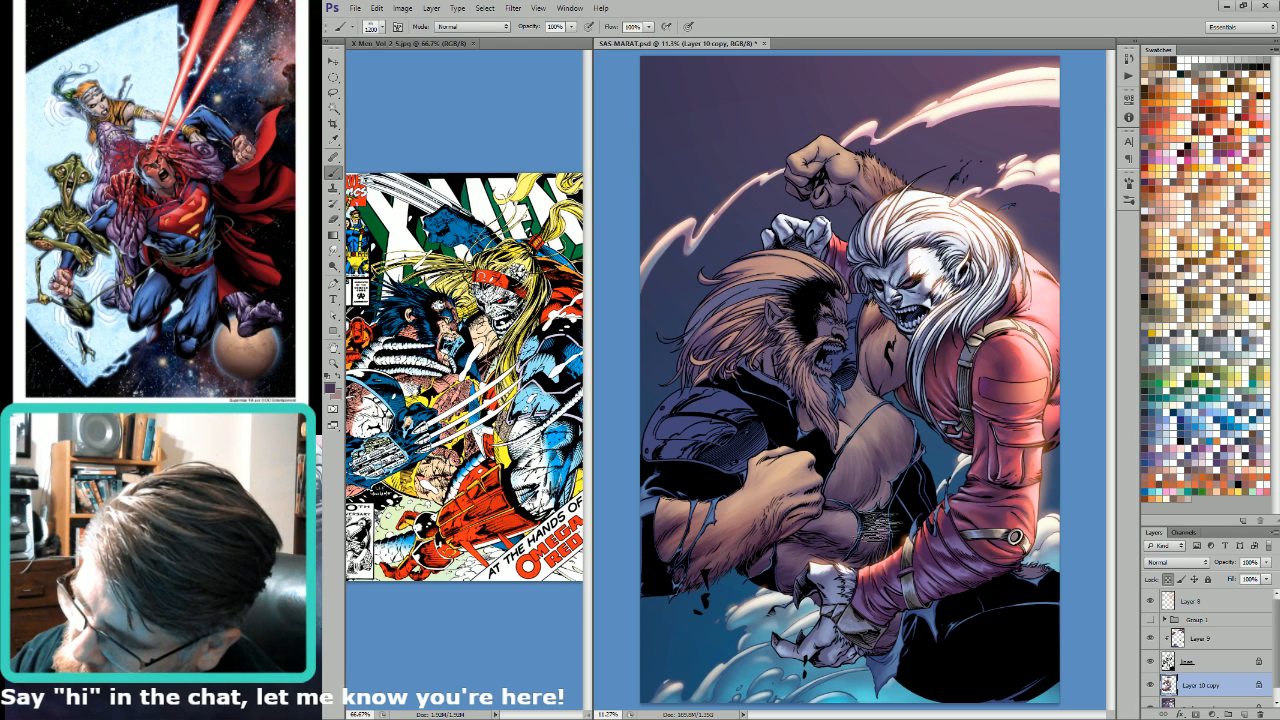
key("bracketleft")
key("bracketleft")
key("bracketleft")
key("bracketleft")
key("bracketleft")
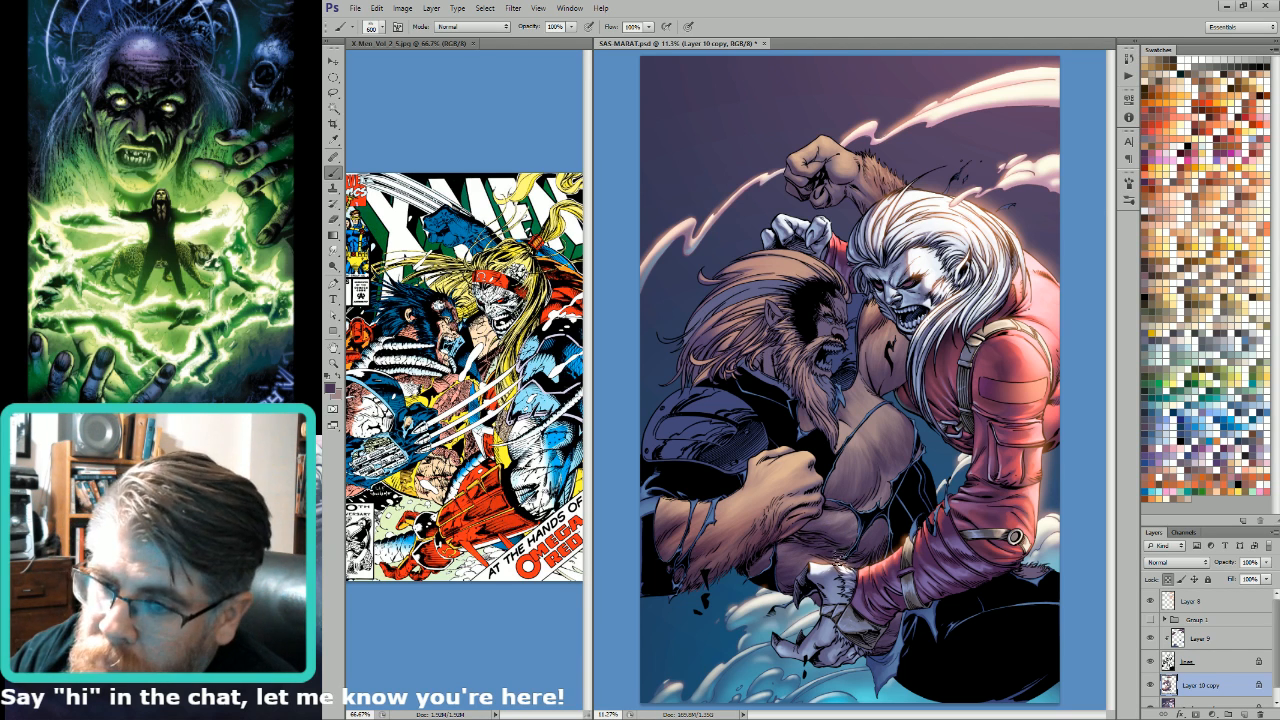
Step: Sample a mid purple from the chest and blend the lower chest edge, alternating it with the dark purple
left_click(889, 515, "alt")
key("i")
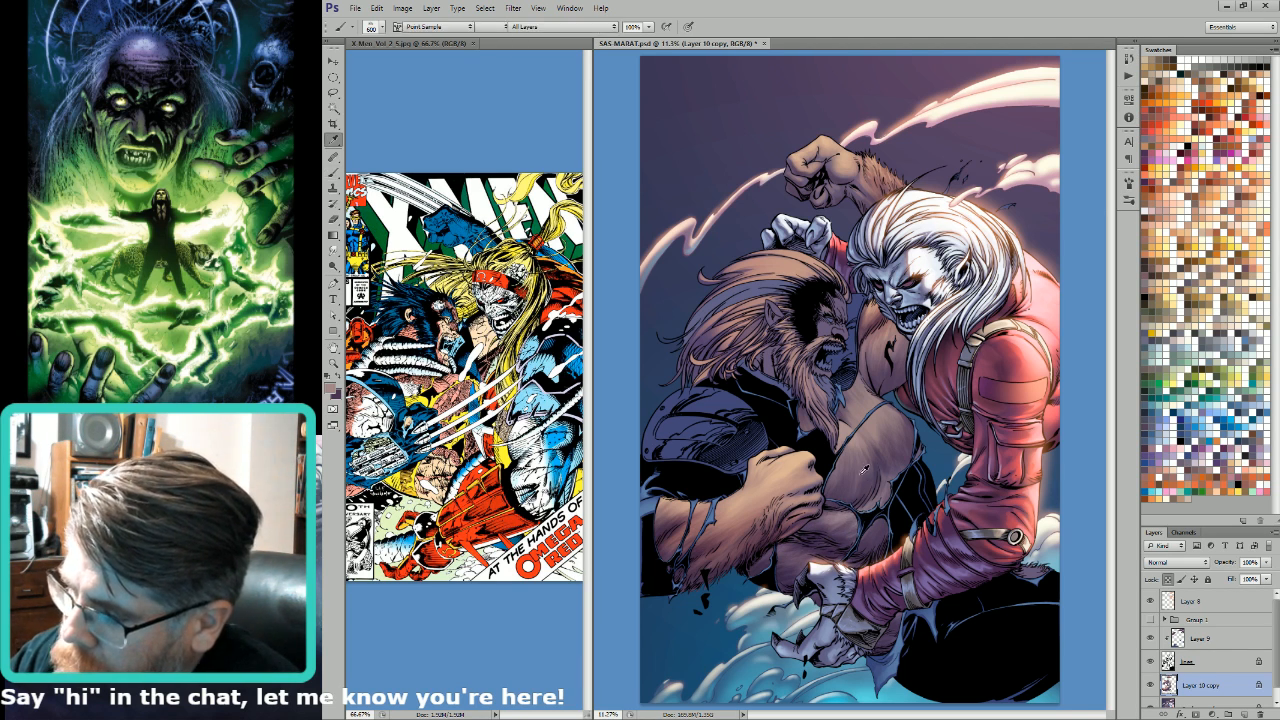
left_click(851, 460)
key("b")
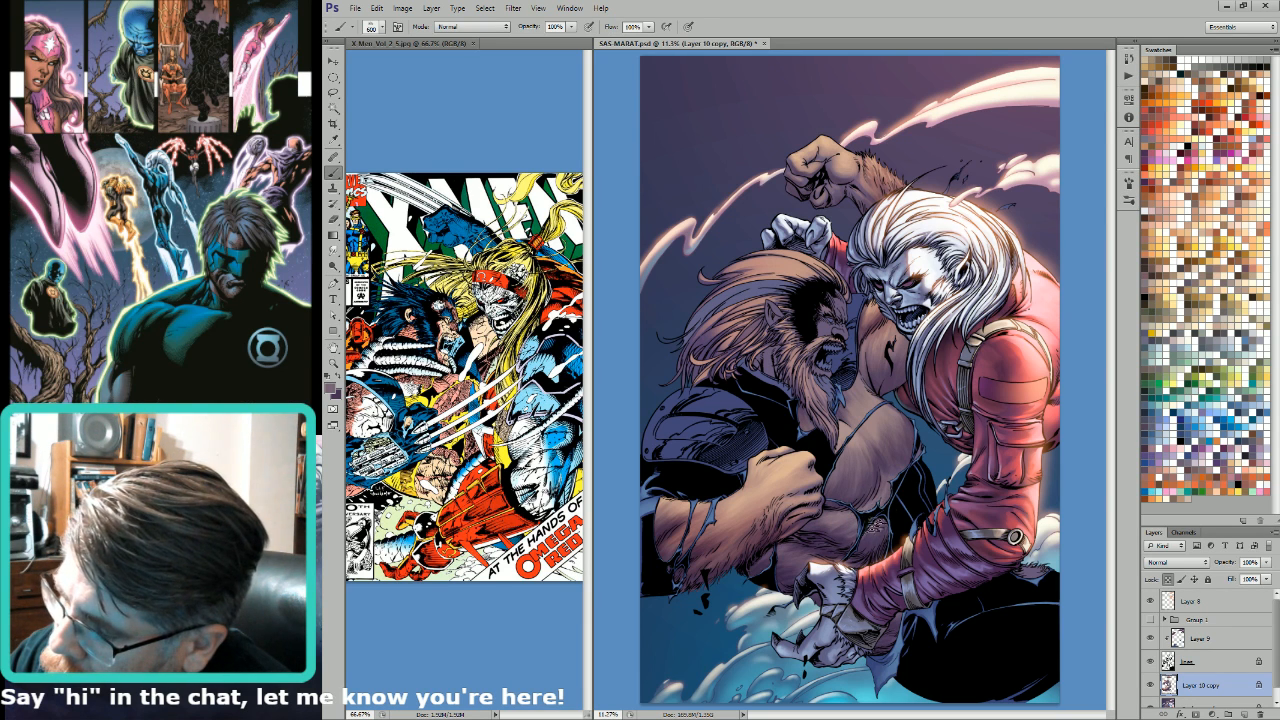
key("x")
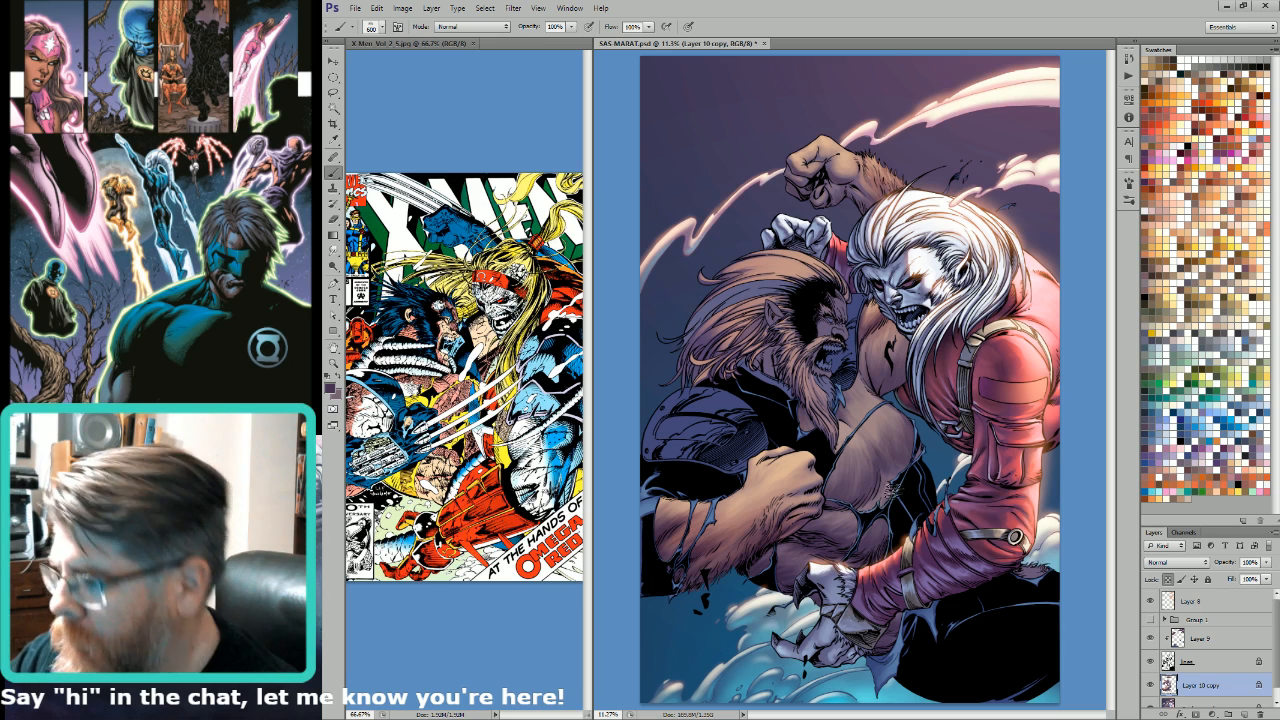
Step: Enlarge the textured brush to 1000 px and shade the upper chest with dark purple, keeping the selection edges hidden
key("bracketright")
key("bracketright")
key("bracketright")
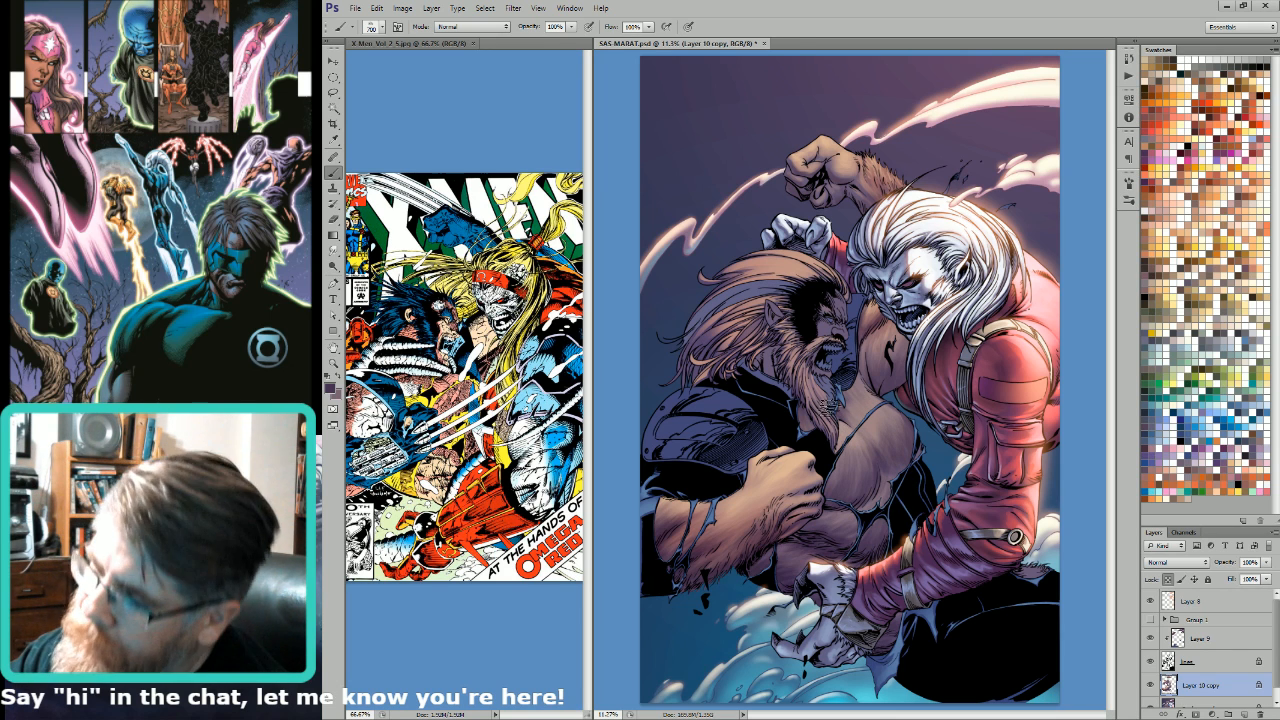
key("bracketright")
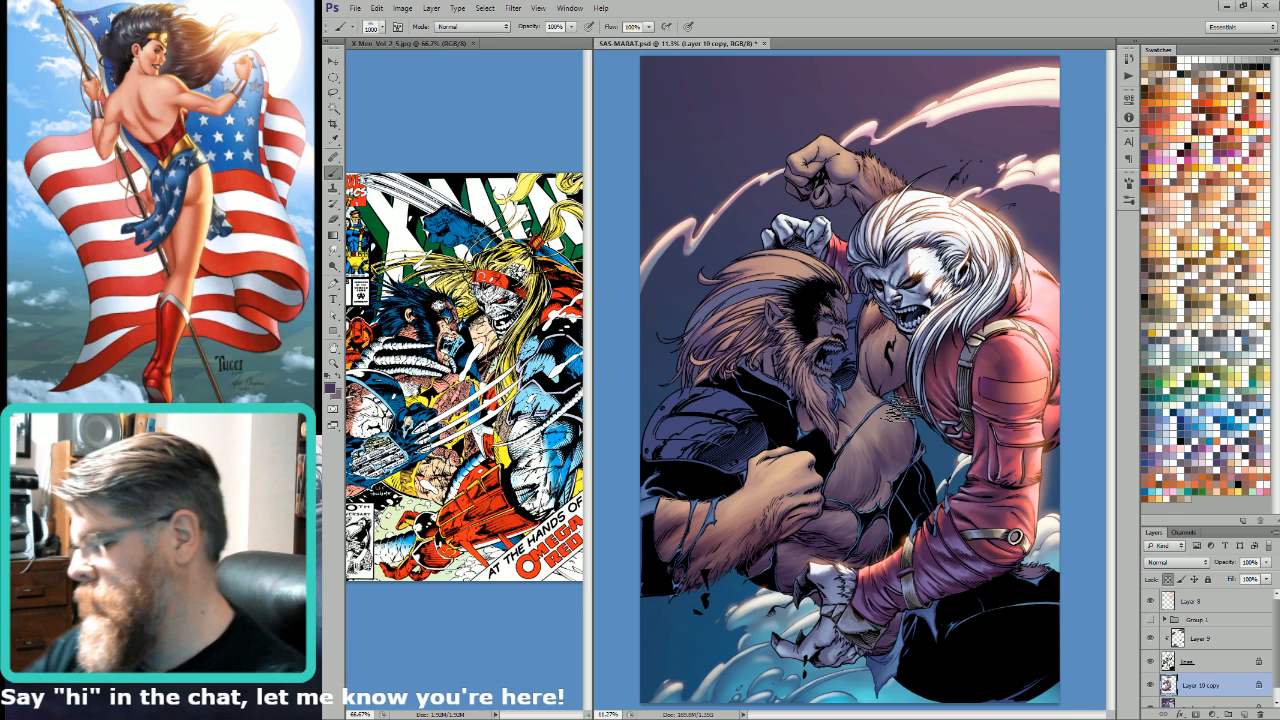
key("ctrl+h")
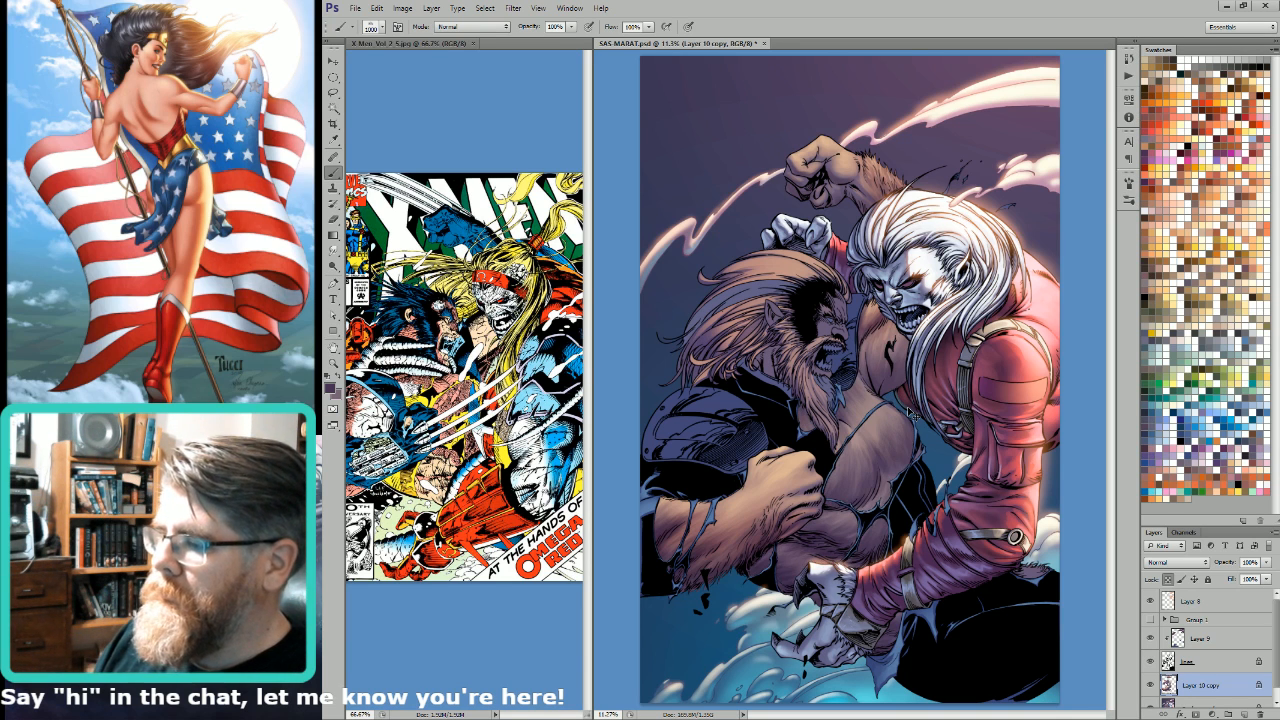
key("ctrl+h")
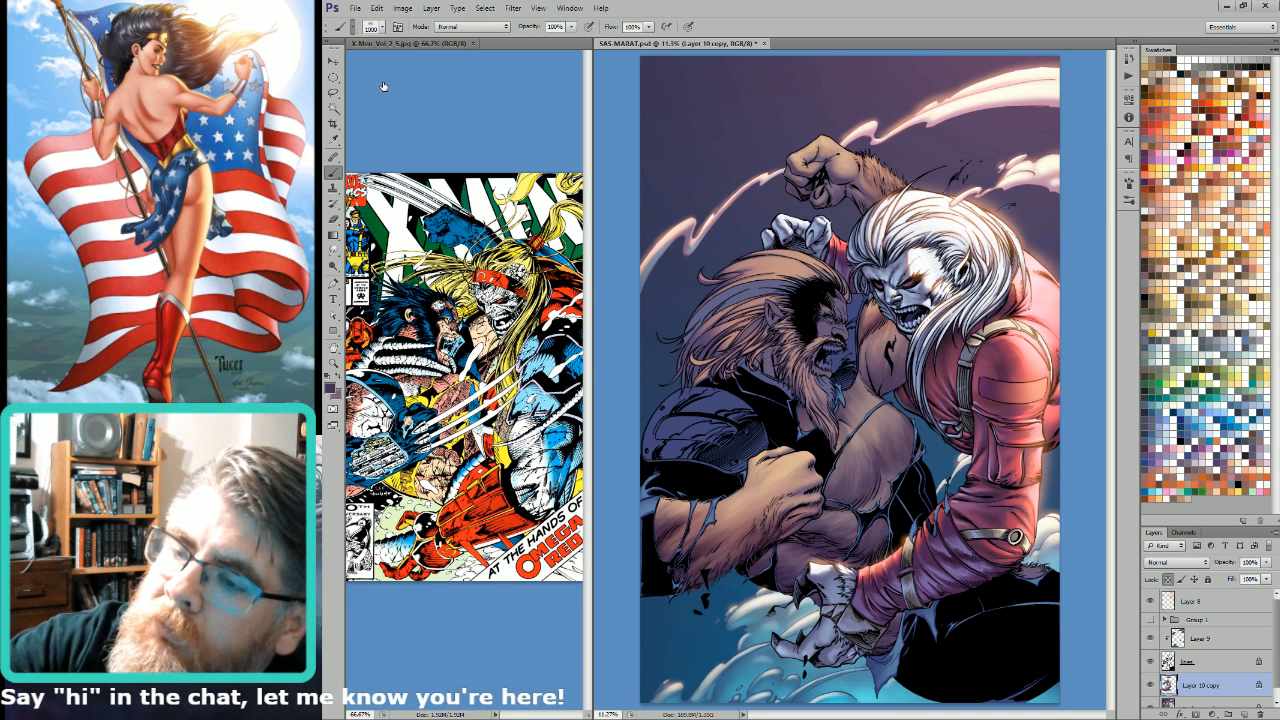
Step: Switch to the semi-transparent soft round brush and smooth the chest shading with both purples, using sizes up to 1100 px
key("F2")
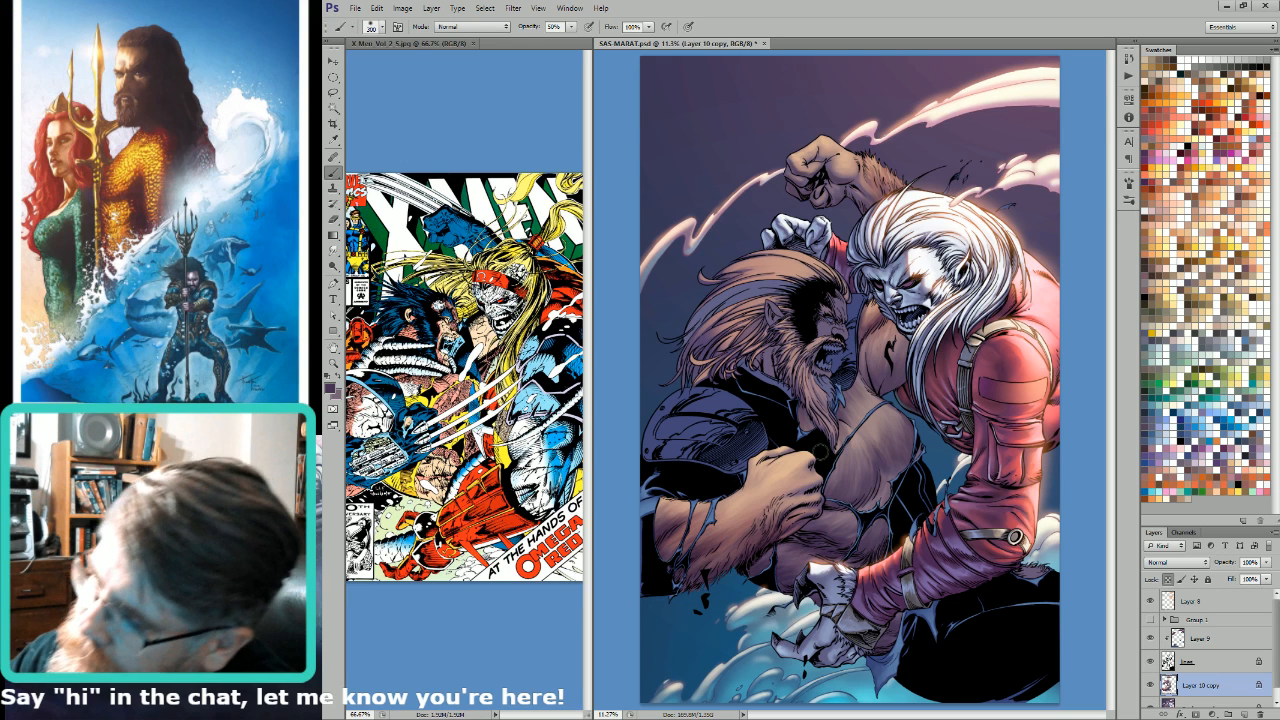
key("bracketright")
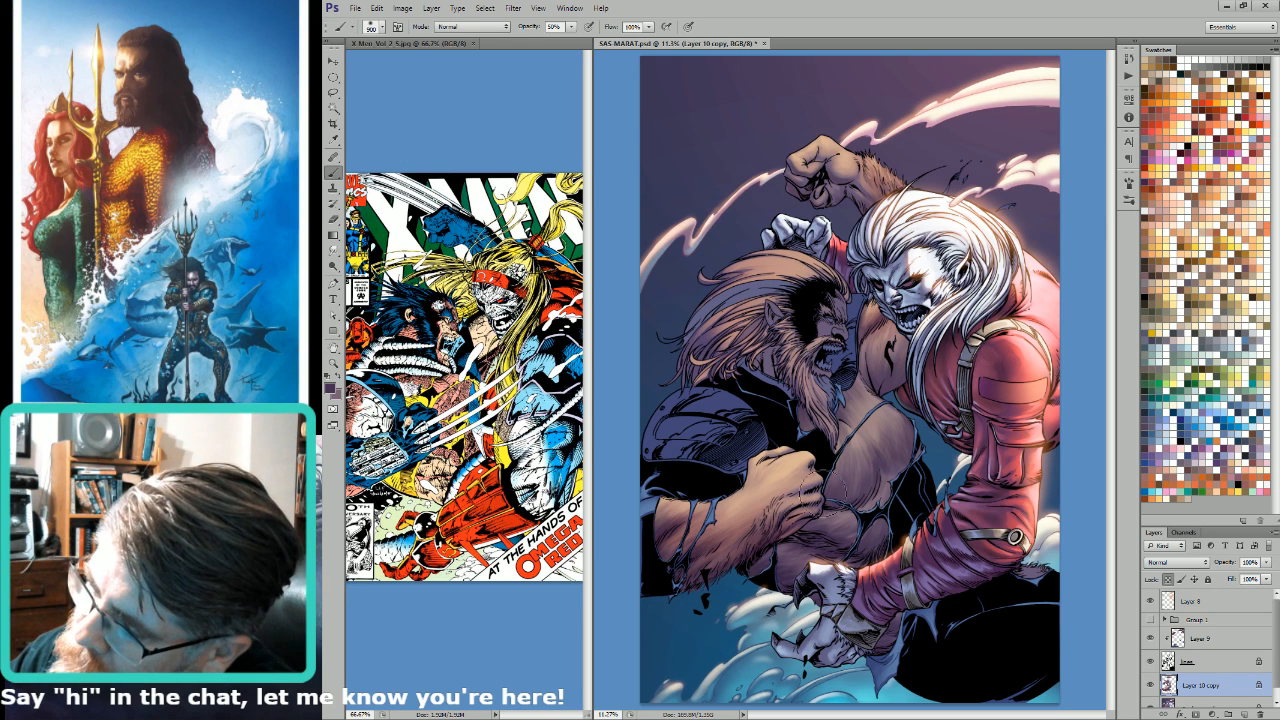
key("bracketleft")
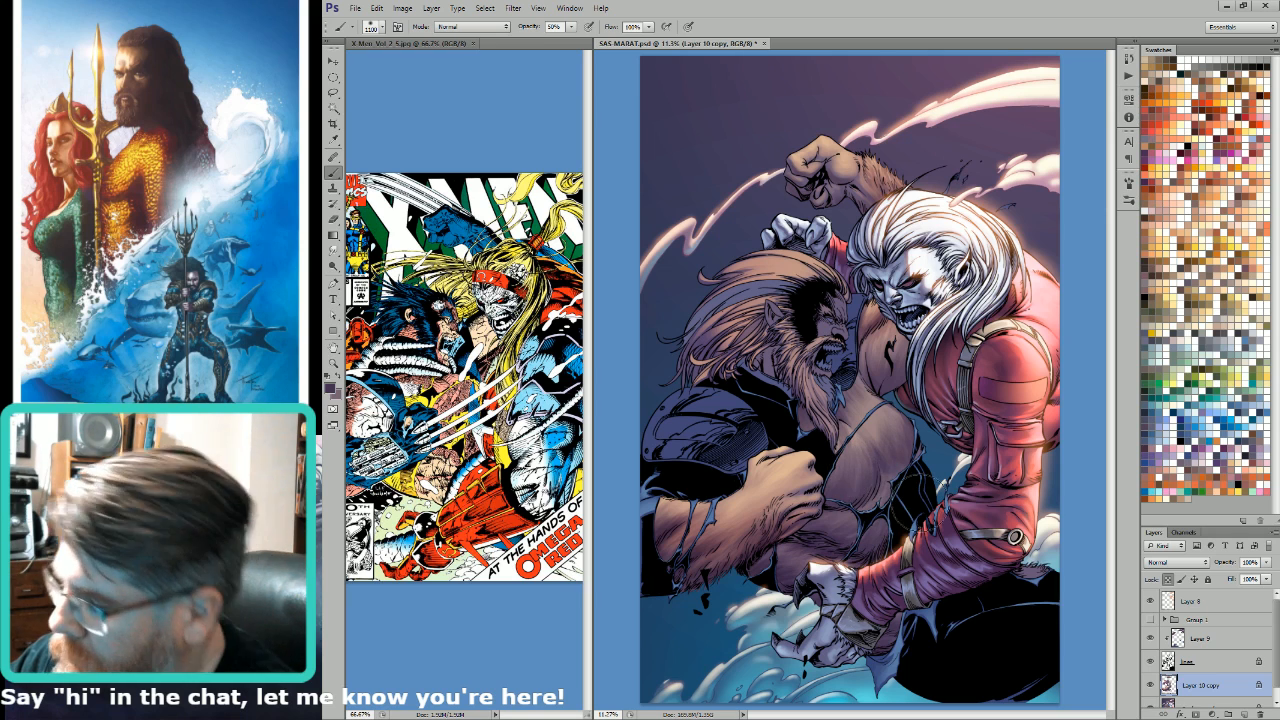
key("x")
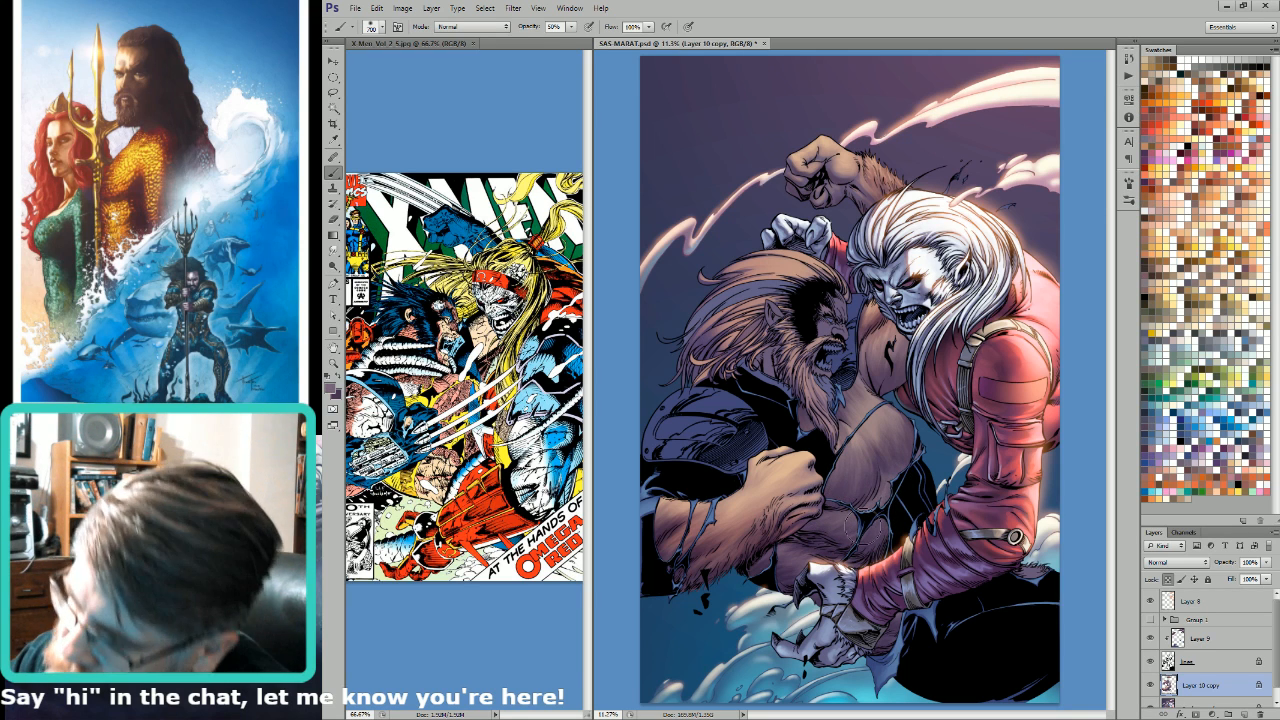
key("bracketright")
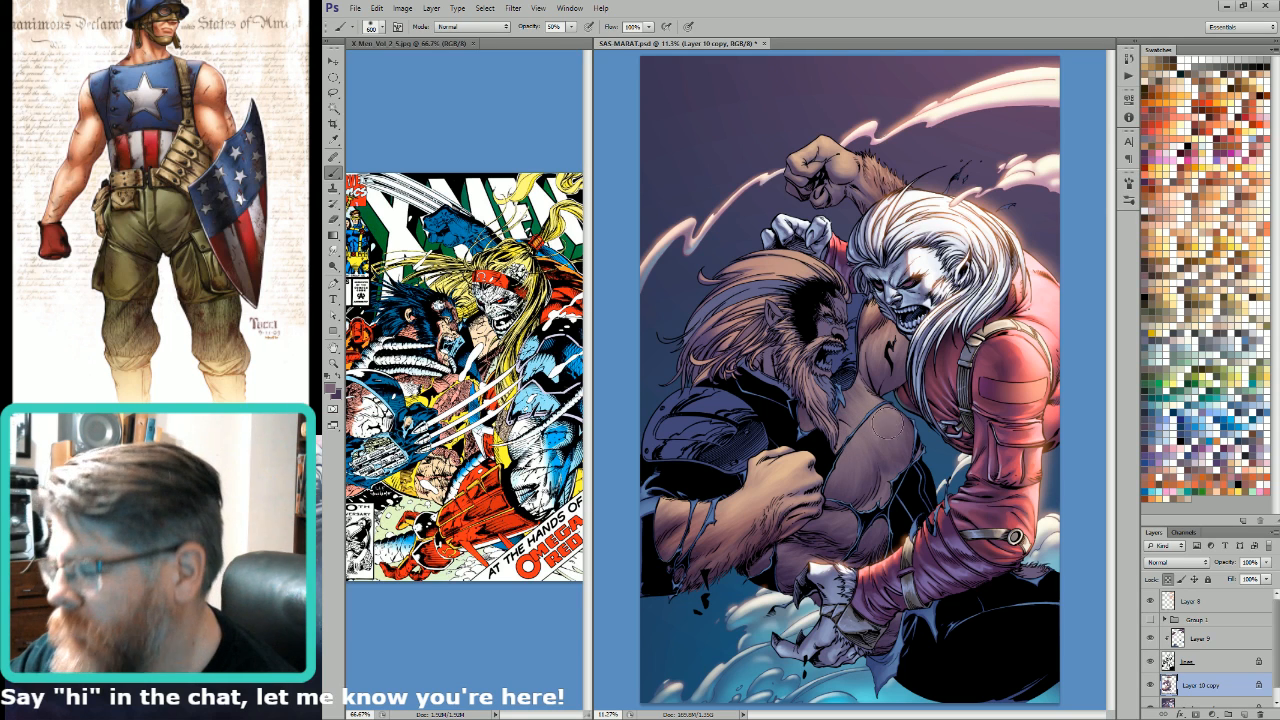
left_click_drag(884, 424, 860, 428)
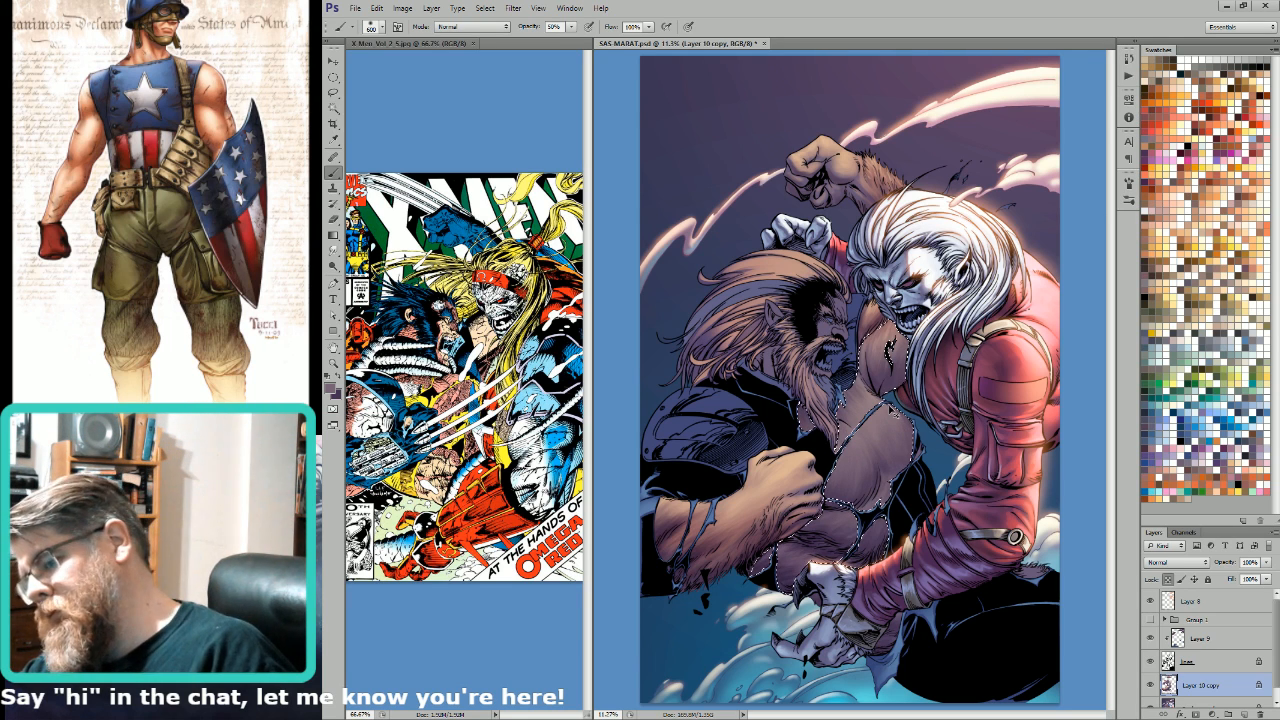
key("ctrl+d")
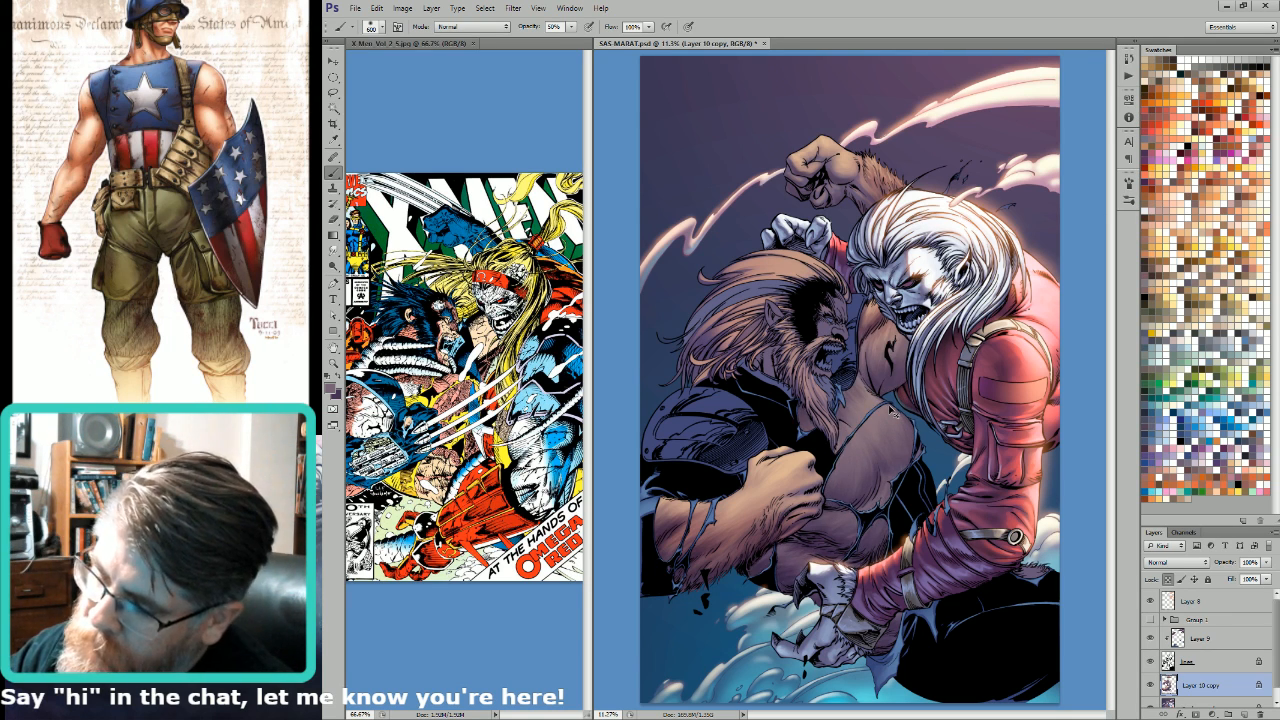
mouse_move(893, 411)
left_mouse_down()
mouse_move(852, 433)
mouse_move(869, 415)
mouse_move(862, 432)
mouse_move(886, 430)
left_mouse_up()
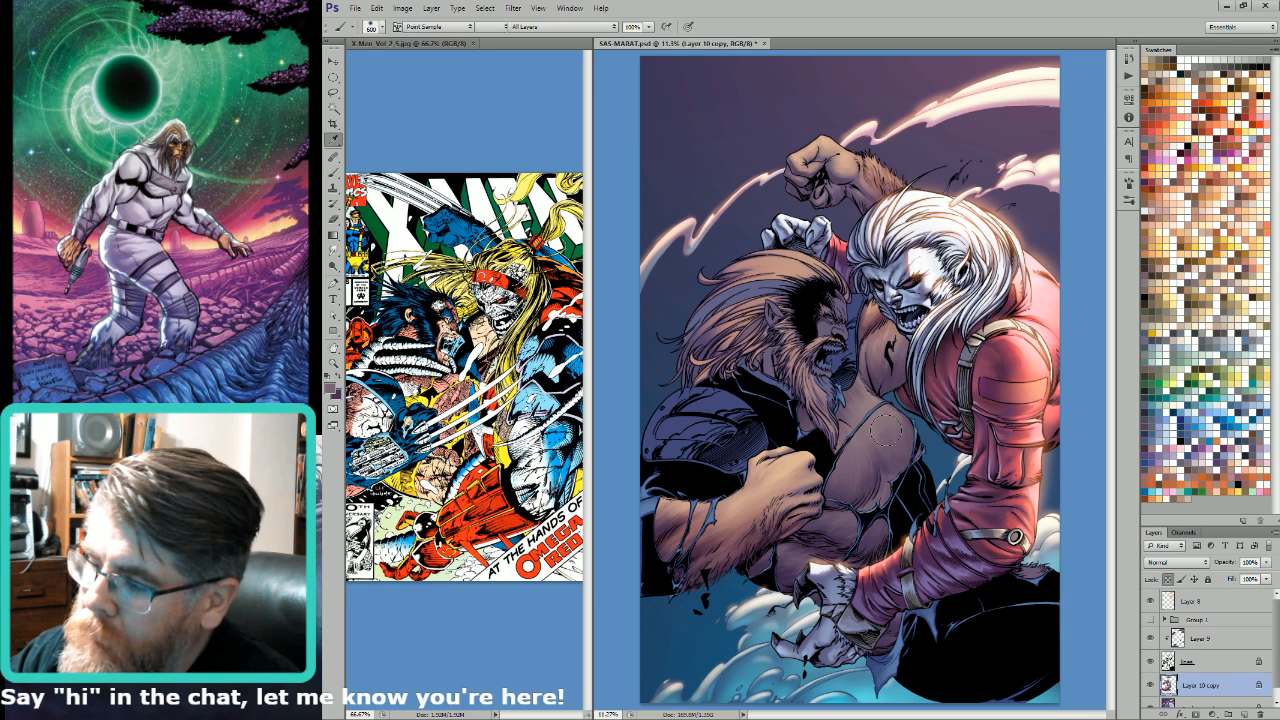
Step: Sample a lighter skin tone from the bearded man's upper arm and texture the chest highlights at 500 to 700 px
left_click(888, 330, "alt")
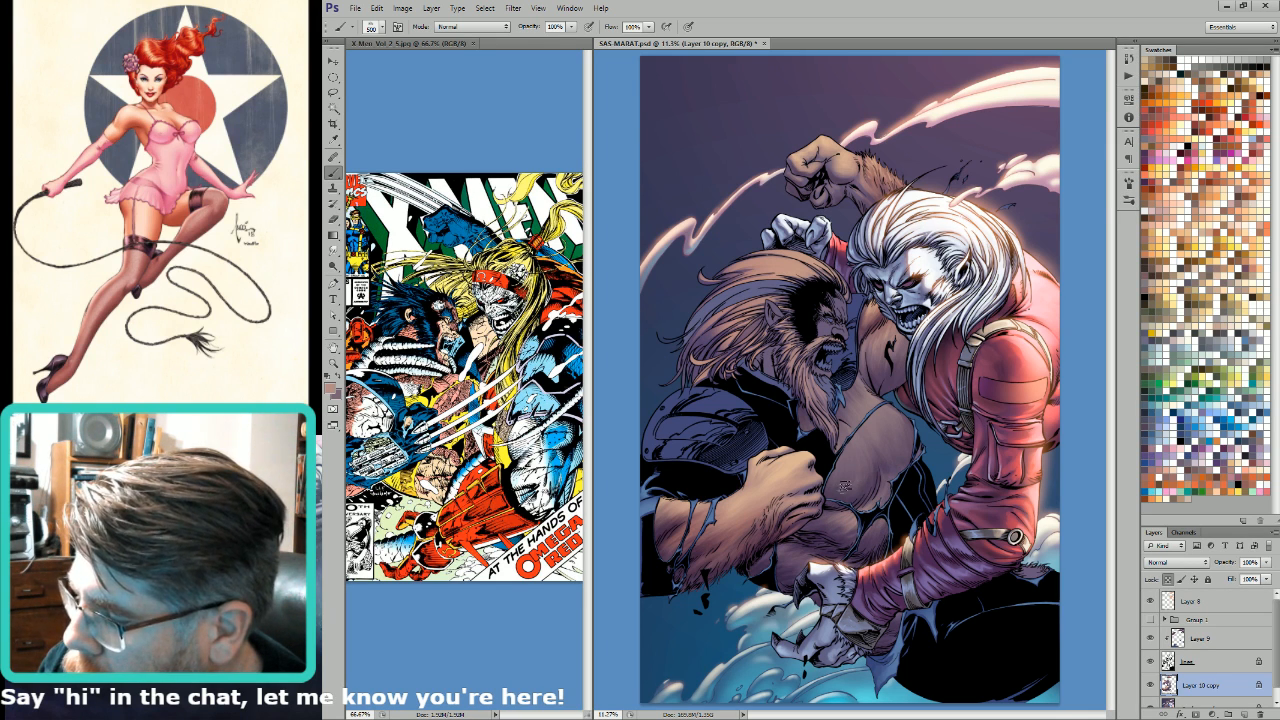
key("bracketright")
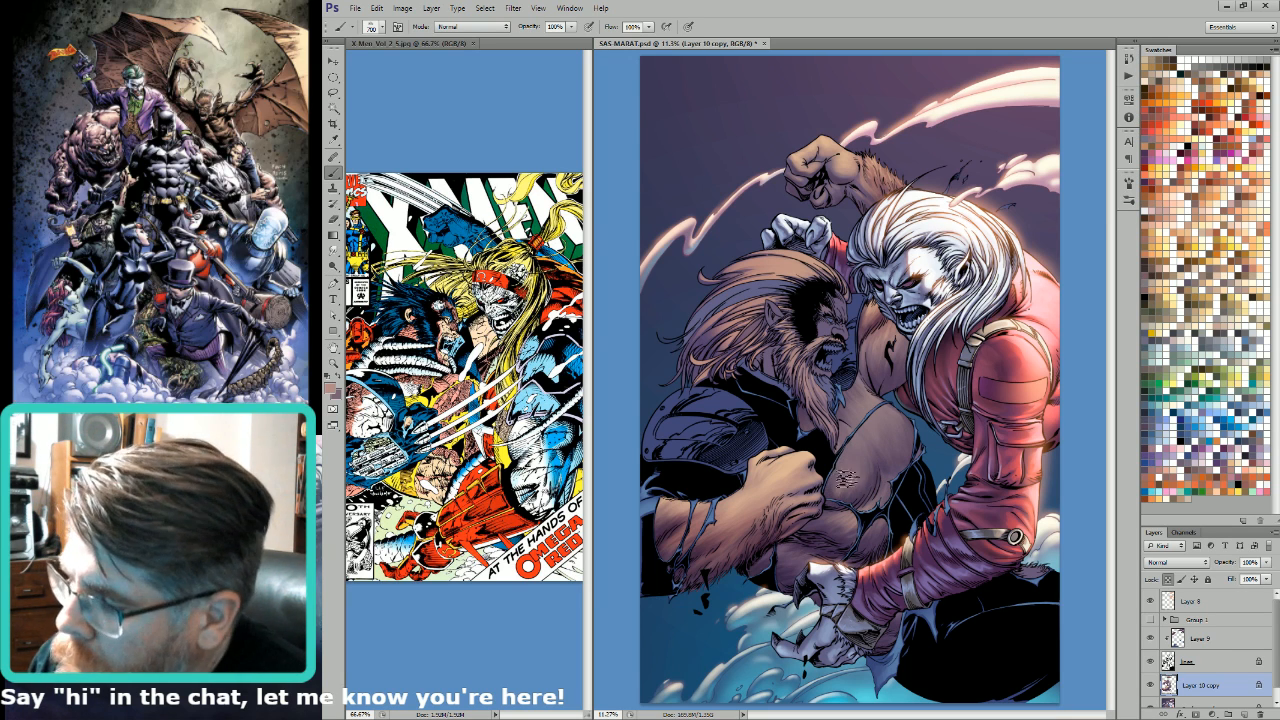
key("e")
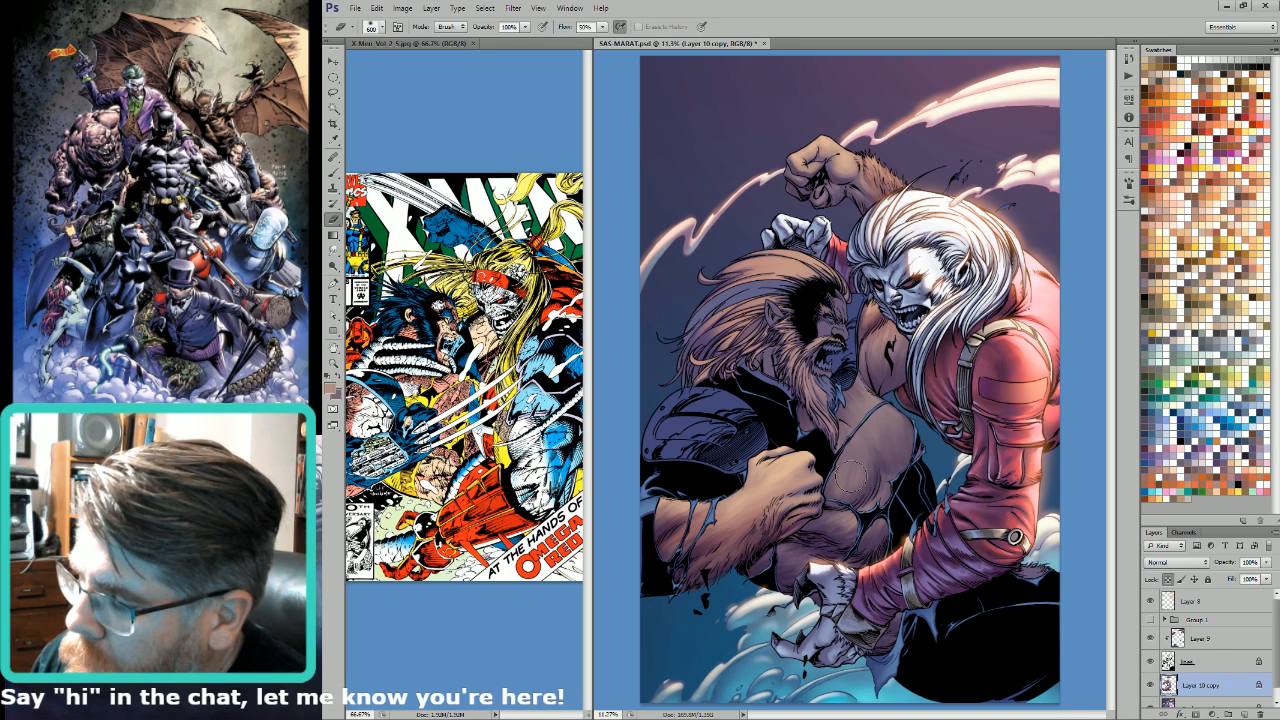
key("b")
left_click_drag(864, 444, 882, 430)
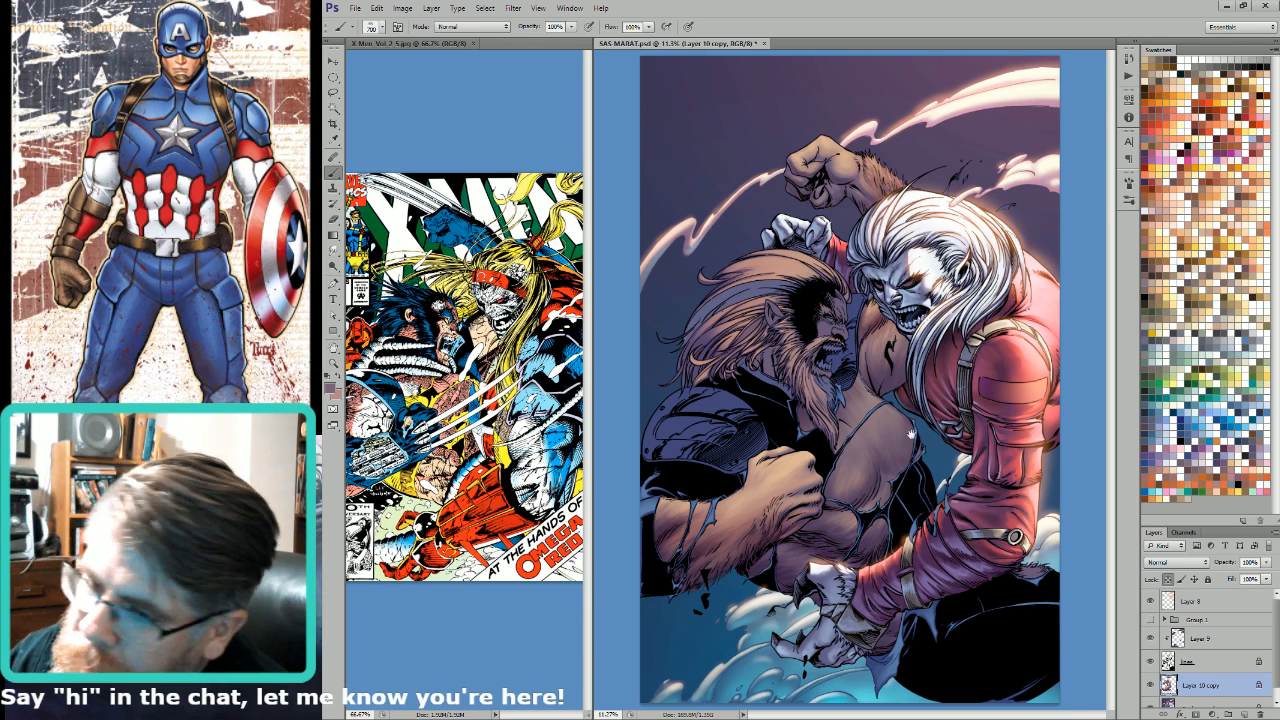
Step: Sample dark purple from the lower torso and blend the lower chest against the light tone, reducing the brush to 500 px
key("i")
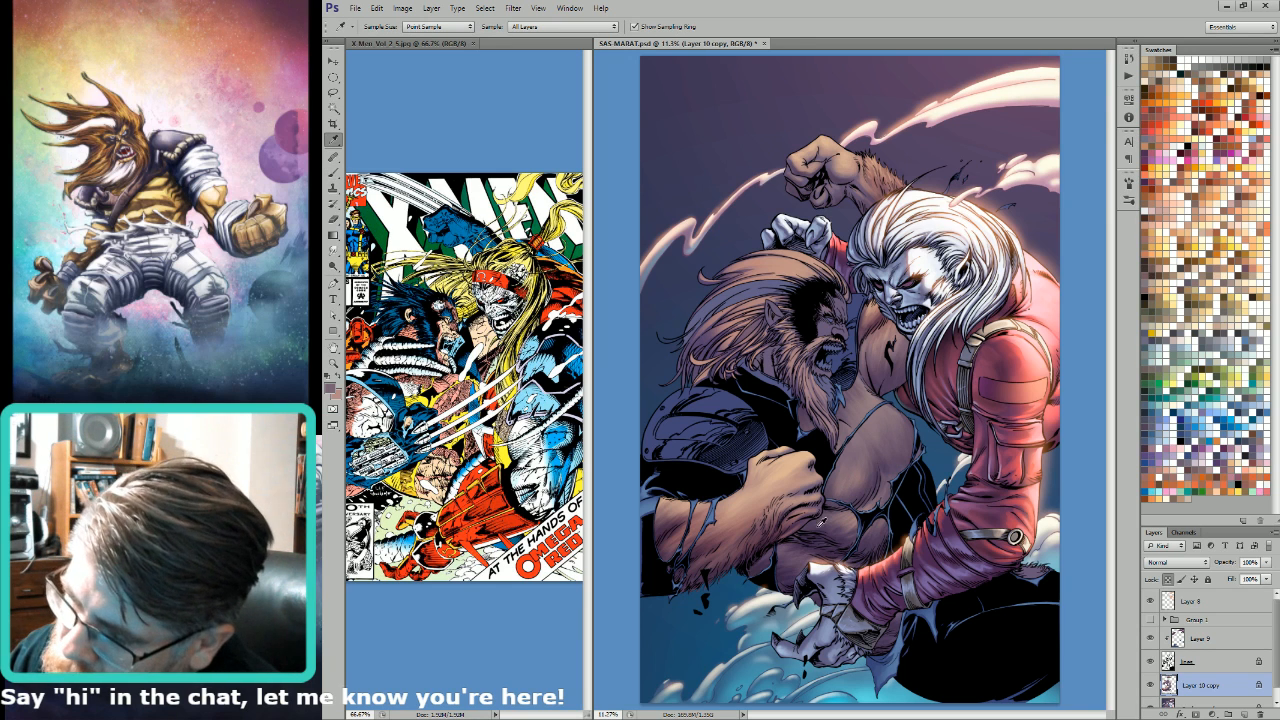
left_click(817, 545)
key("b")
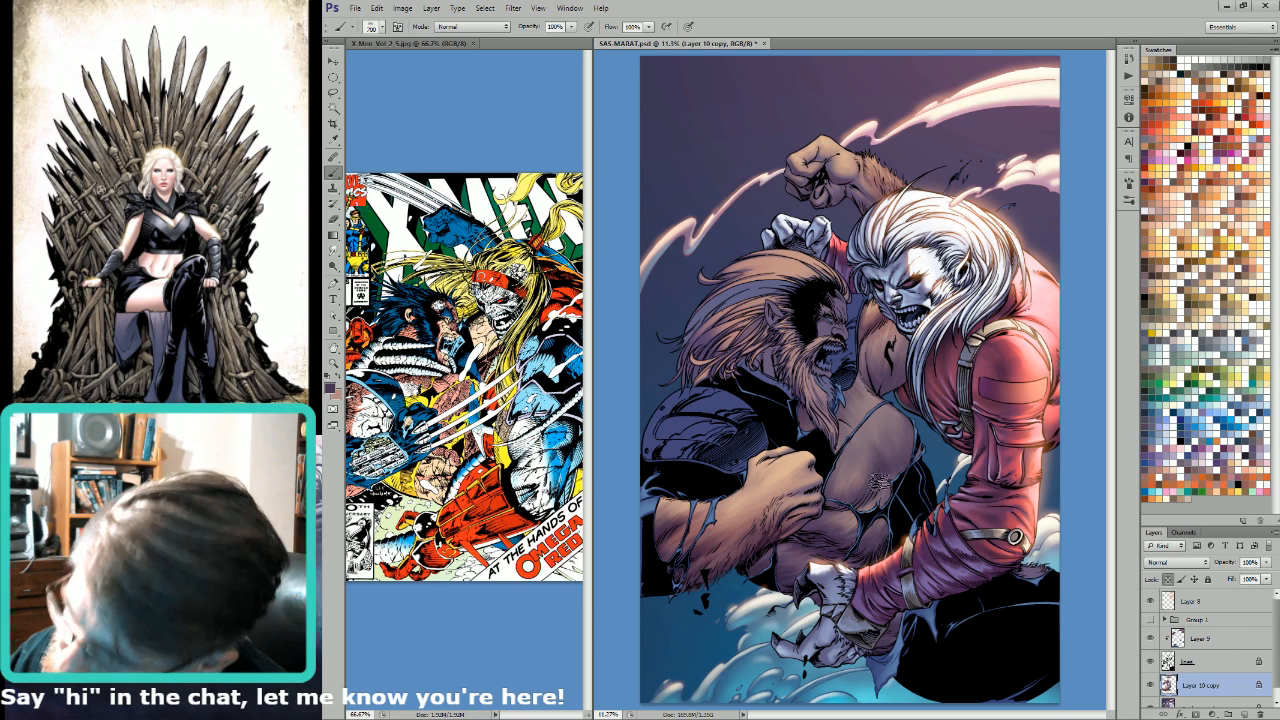
left_click(893, 619, "alt")
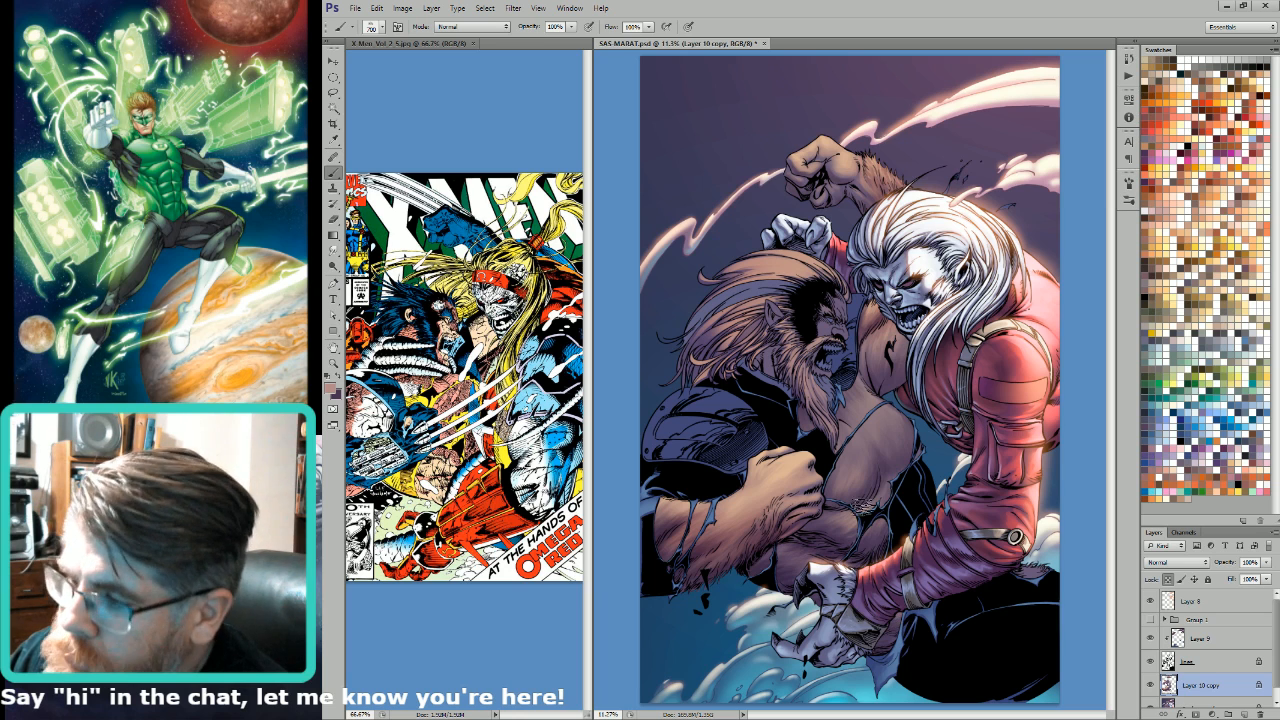
key("bracketleft")
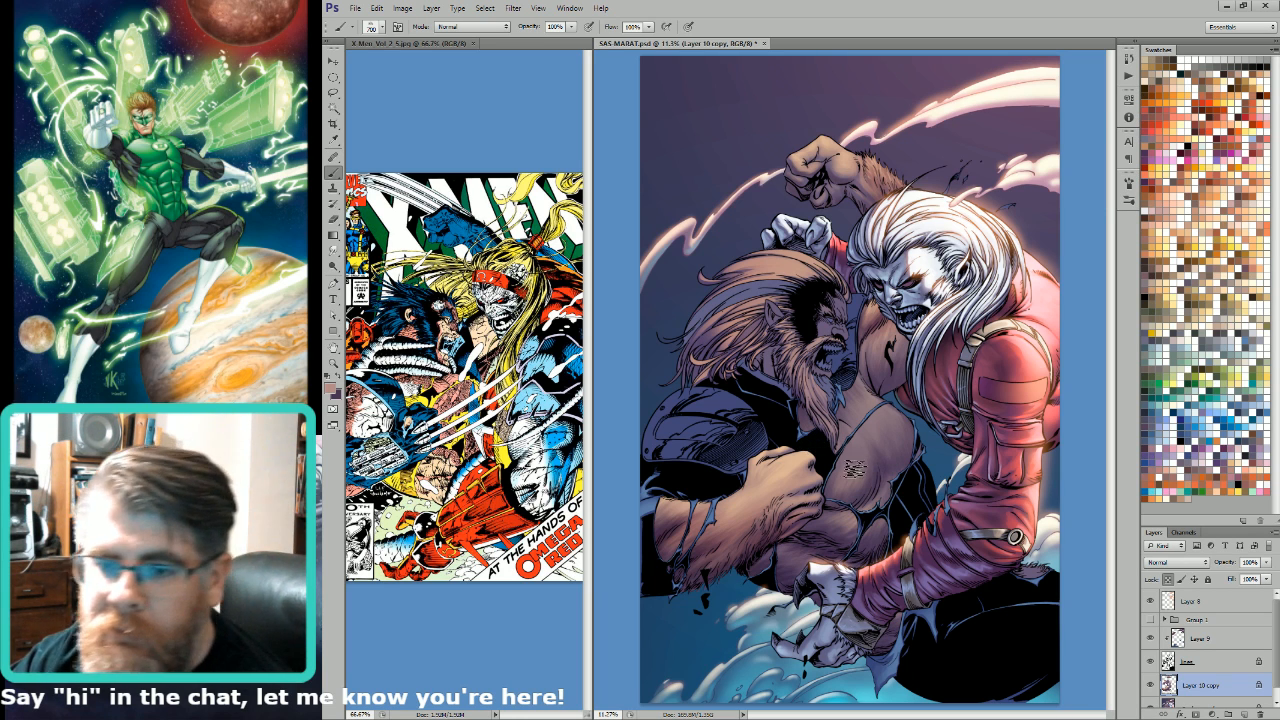
key("bracketleft")
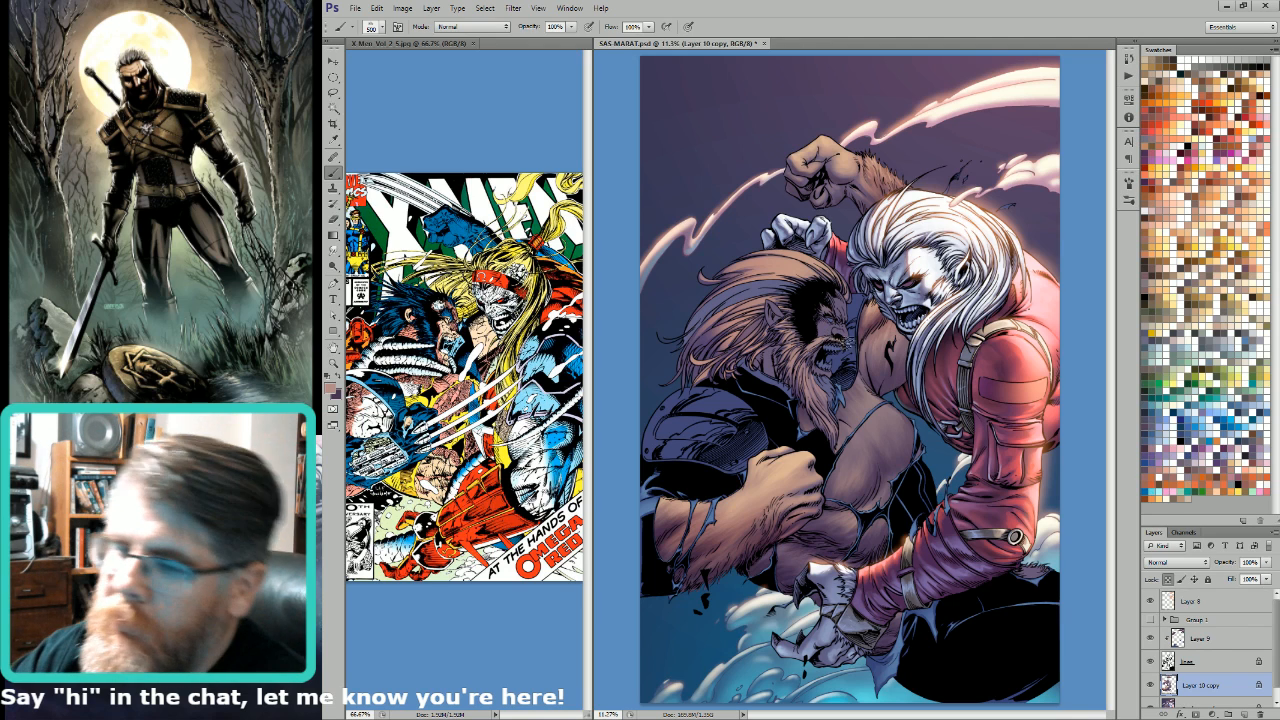
Step: Select the bearded man's face, ear and cheek areas from the Alpha 4 channel, and return to painting on the colour image
key("ctrl+6")
key("w")
left_click(831, 326)
left_click(771, 363, "shift")
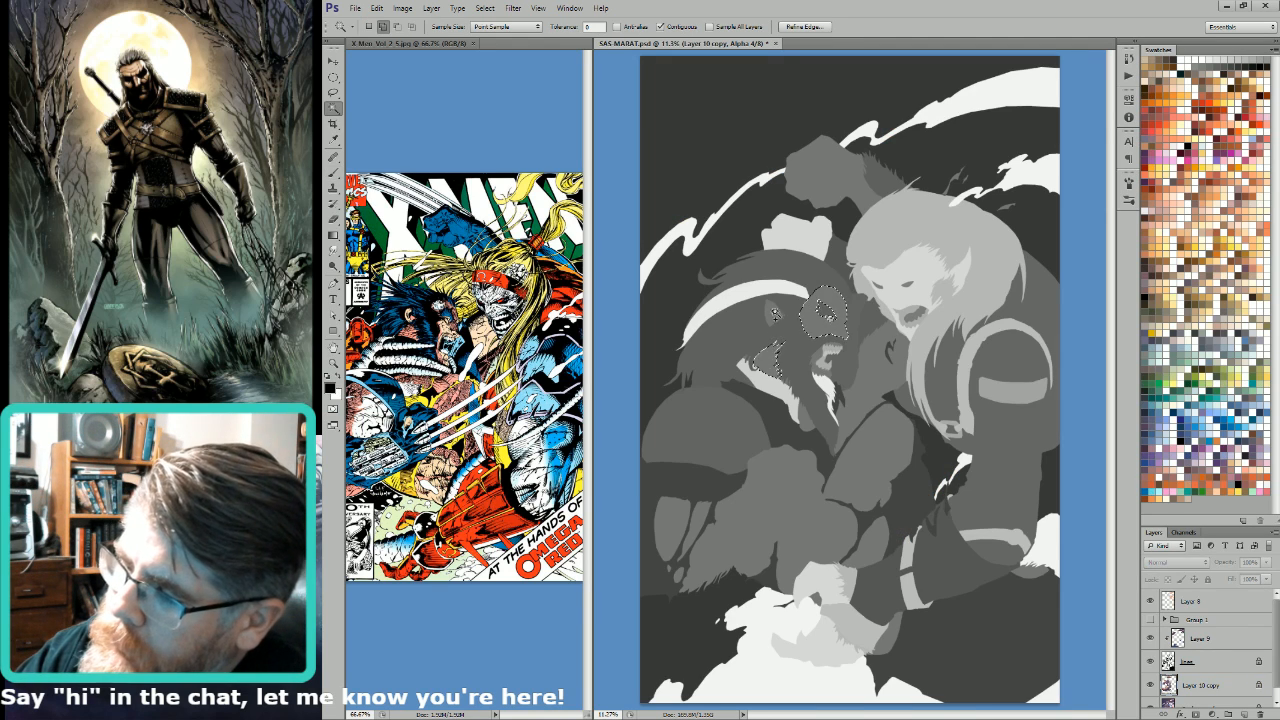
left_click(771, 315, "shift")
key("b")
key("ctrl+2")
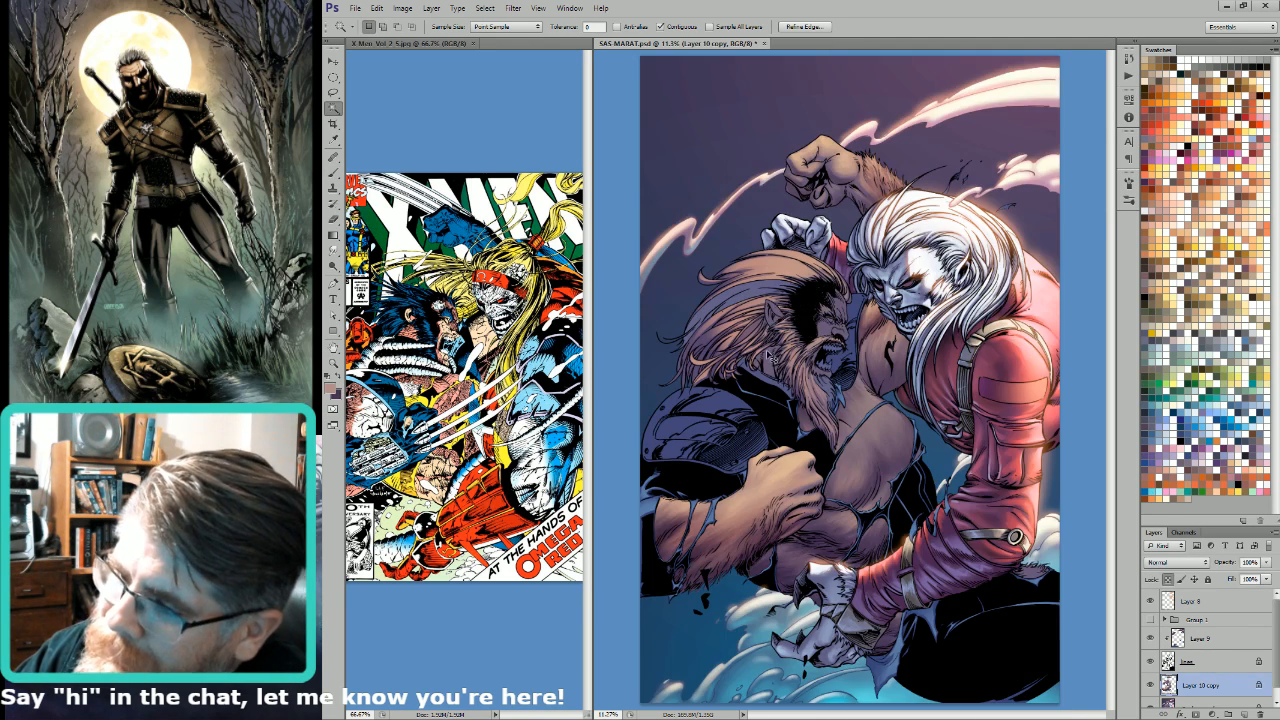
Step: Sample a skin tone from the bearded man's upper arm and switch to the soft round brush at 50% opacity
key("x")
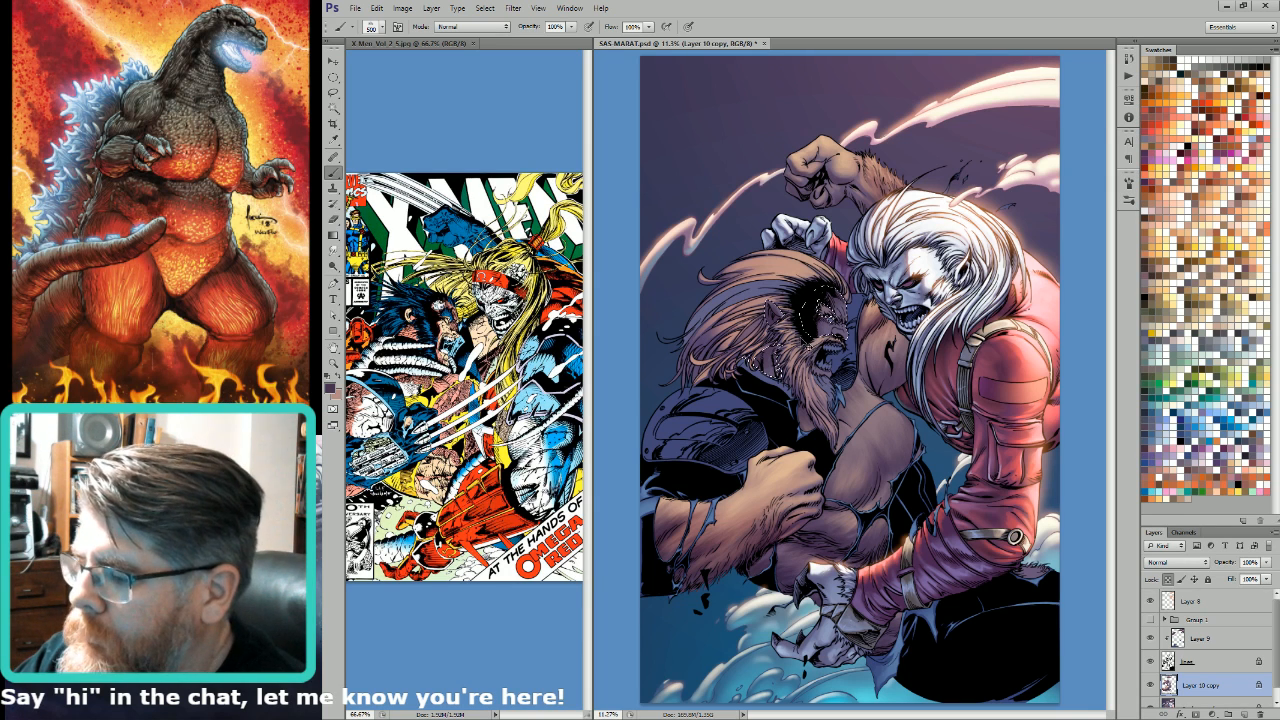
key("i")
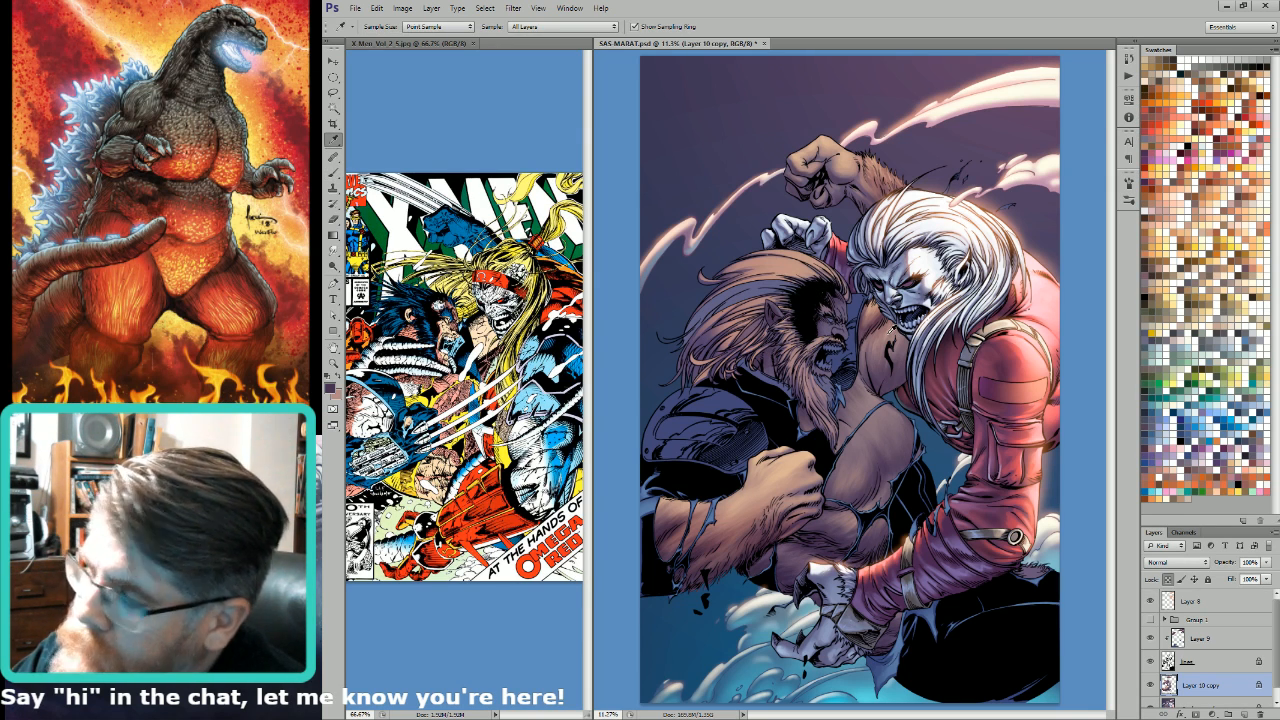
left_click(891, 333)
key("b")
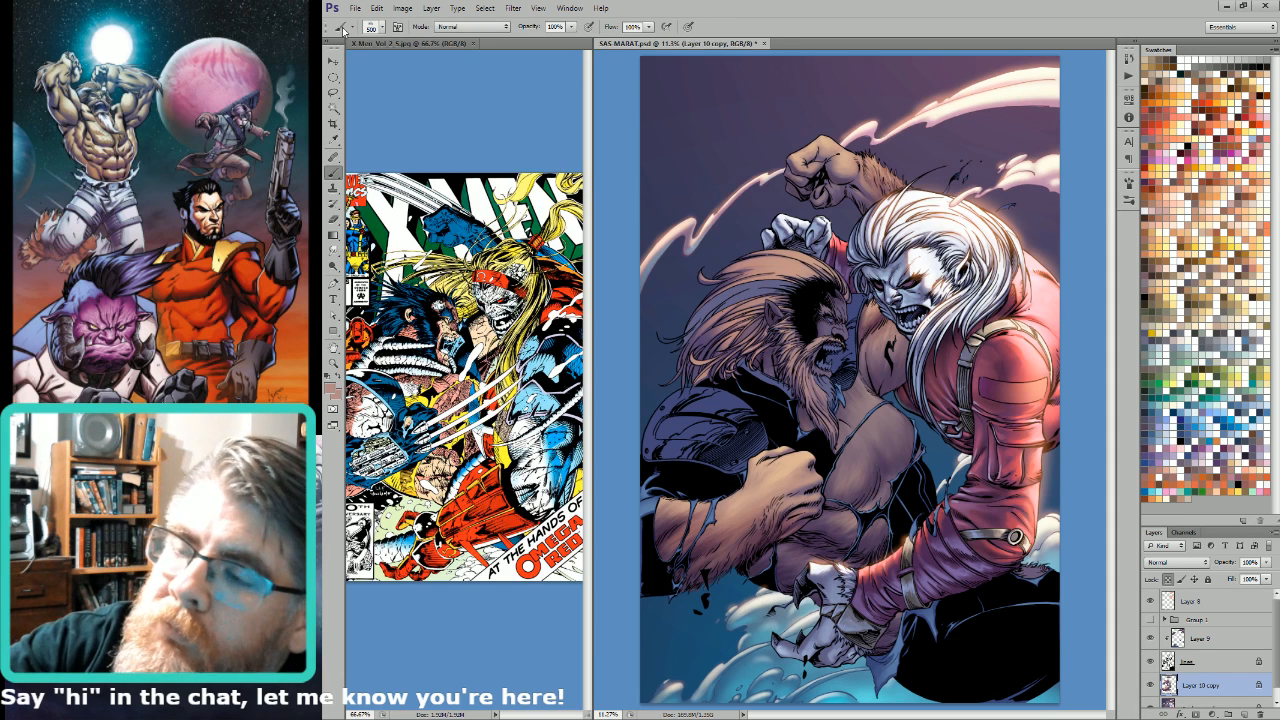
left_click(343, 31)
double_click(415, 146)
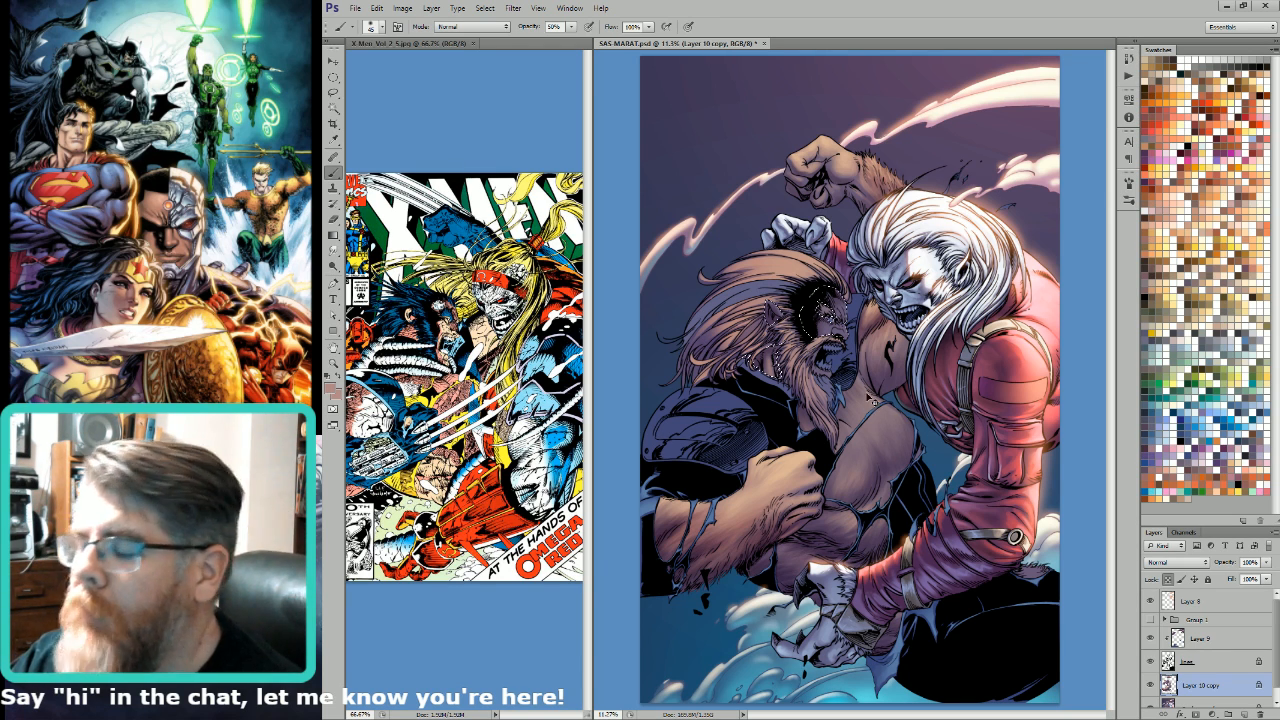
Step: Check the face areas in the Alpha 4 channel, and paint the bearded man's facial skin with the soft brush at small sizes
key("ctrl+6")
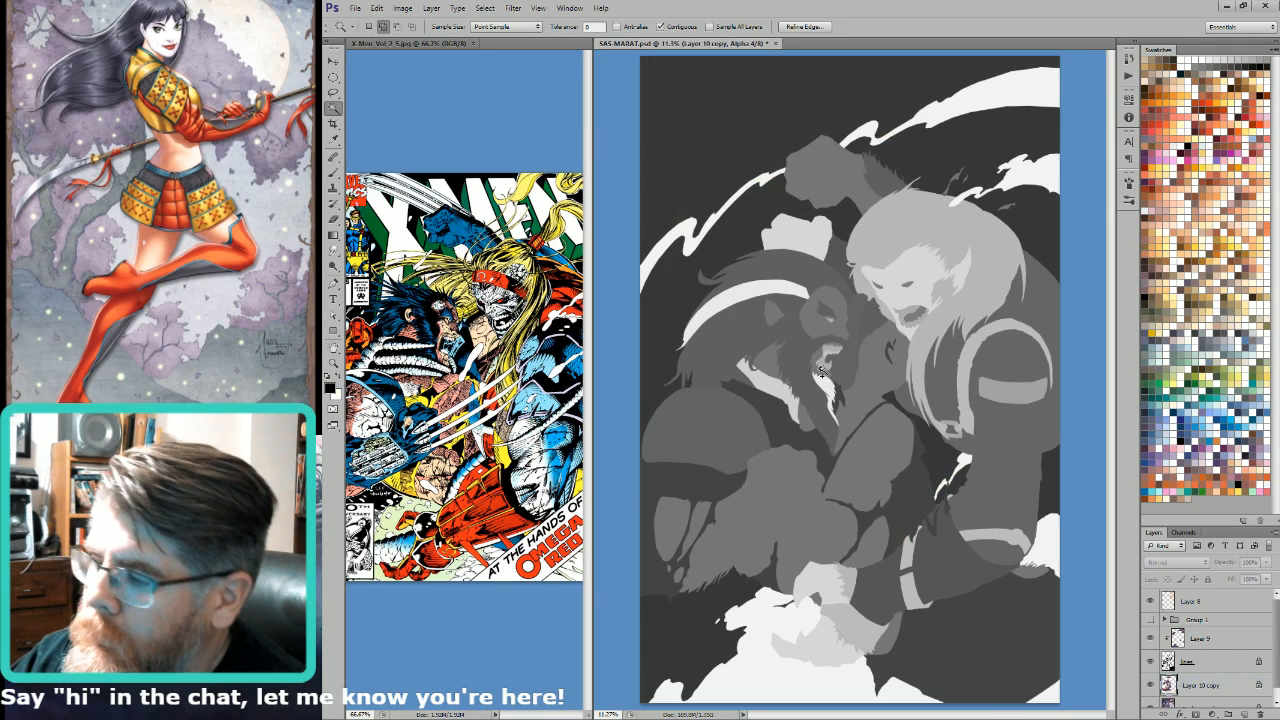
key("ctrl+2")
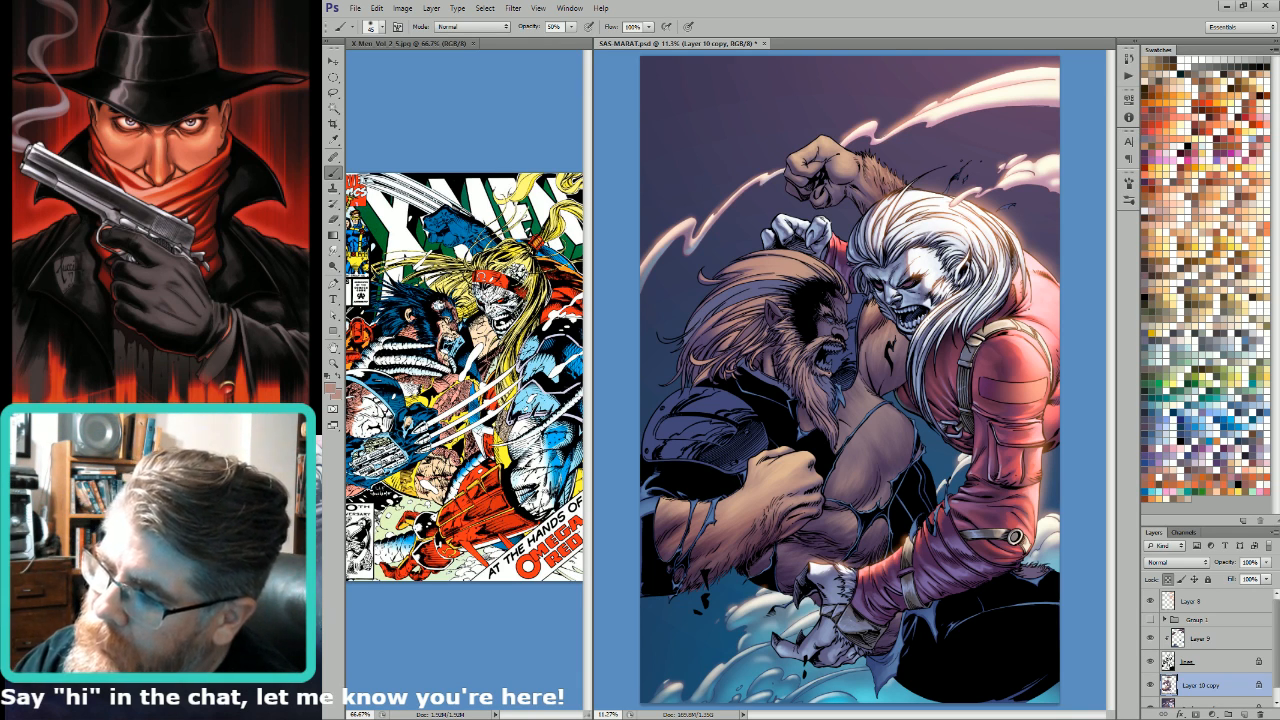
key("bracketleft")
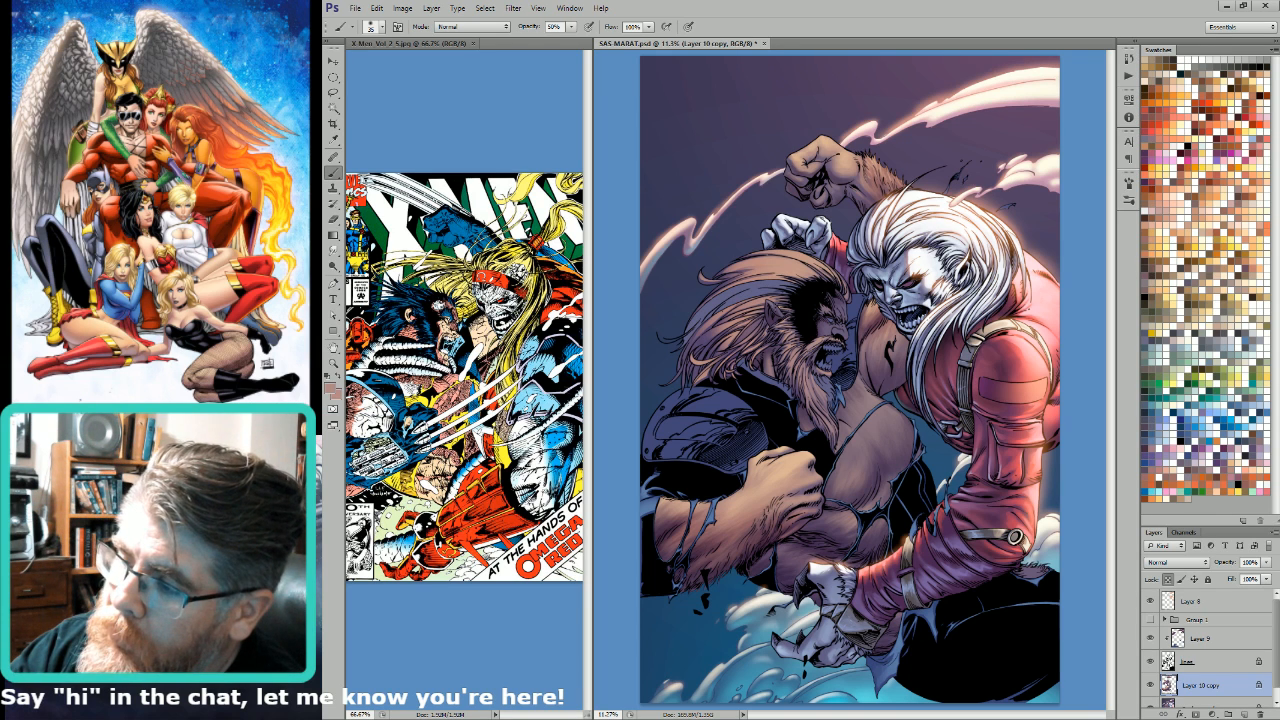
key("bracketright")
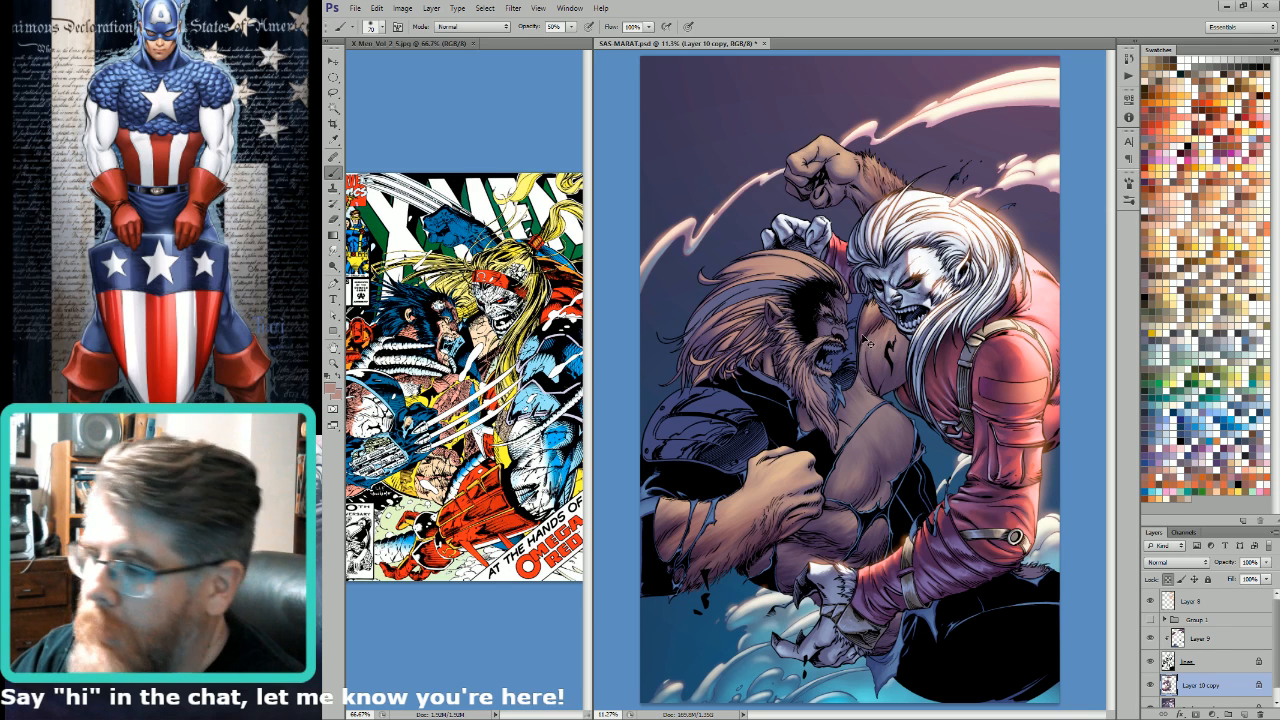
key("bracketleft")
key("bracketleft")
key("bracketleft")
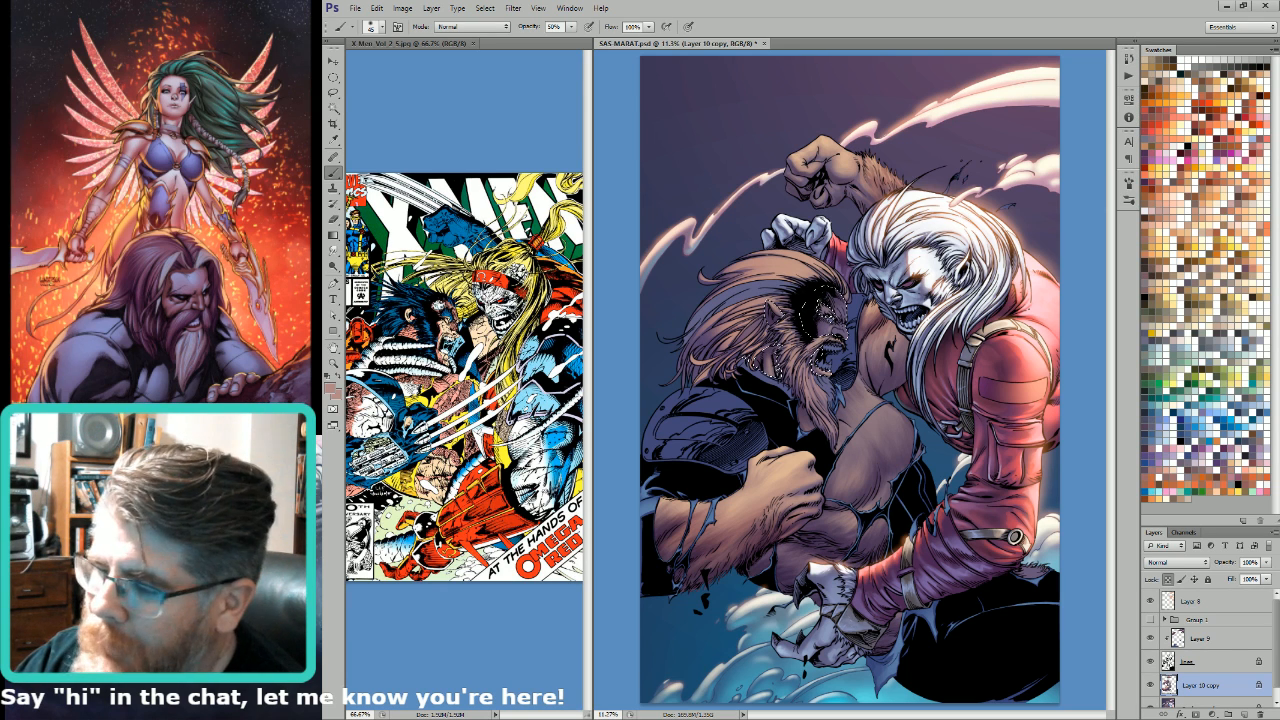
key("bracketright")
key("bracketright")
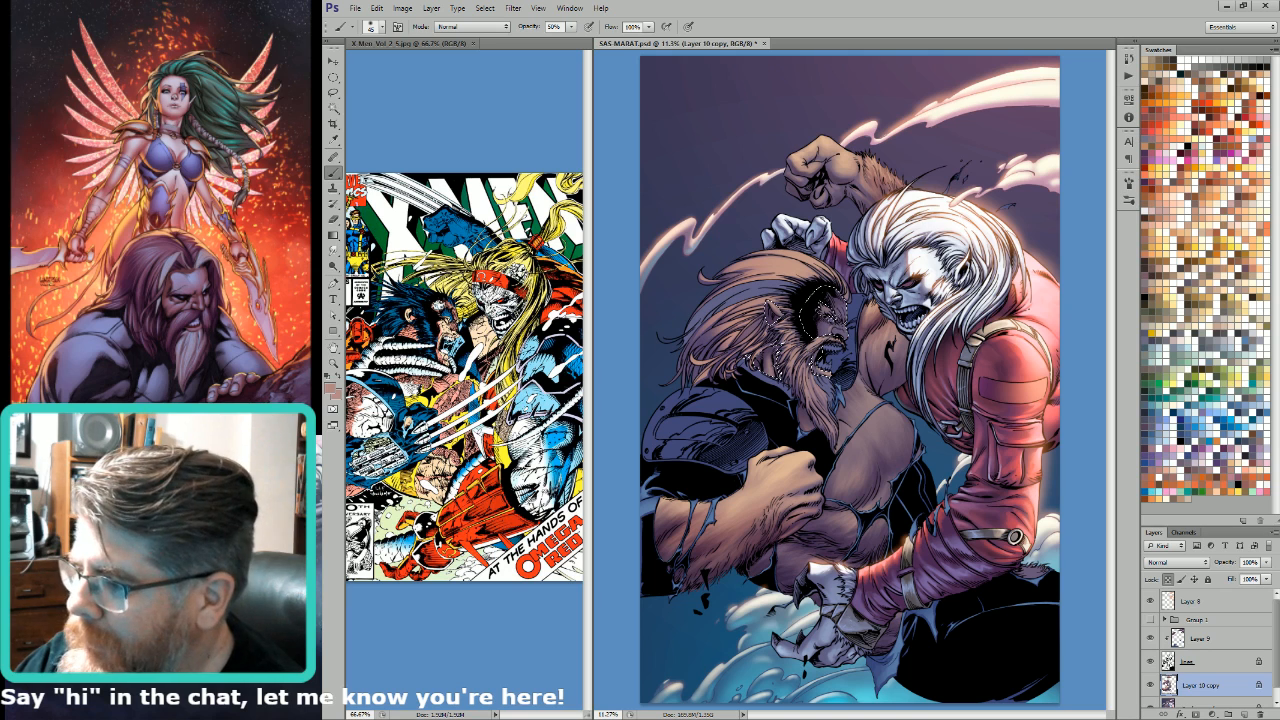
Step: Enlarge the soft brush to 100 px and build up the facial skin shading, working at smaller sizes and finishing at 50 px
key("bracketright")
key("bracketright")
key("bracketright")
key("bracketright")
key("bracketright")
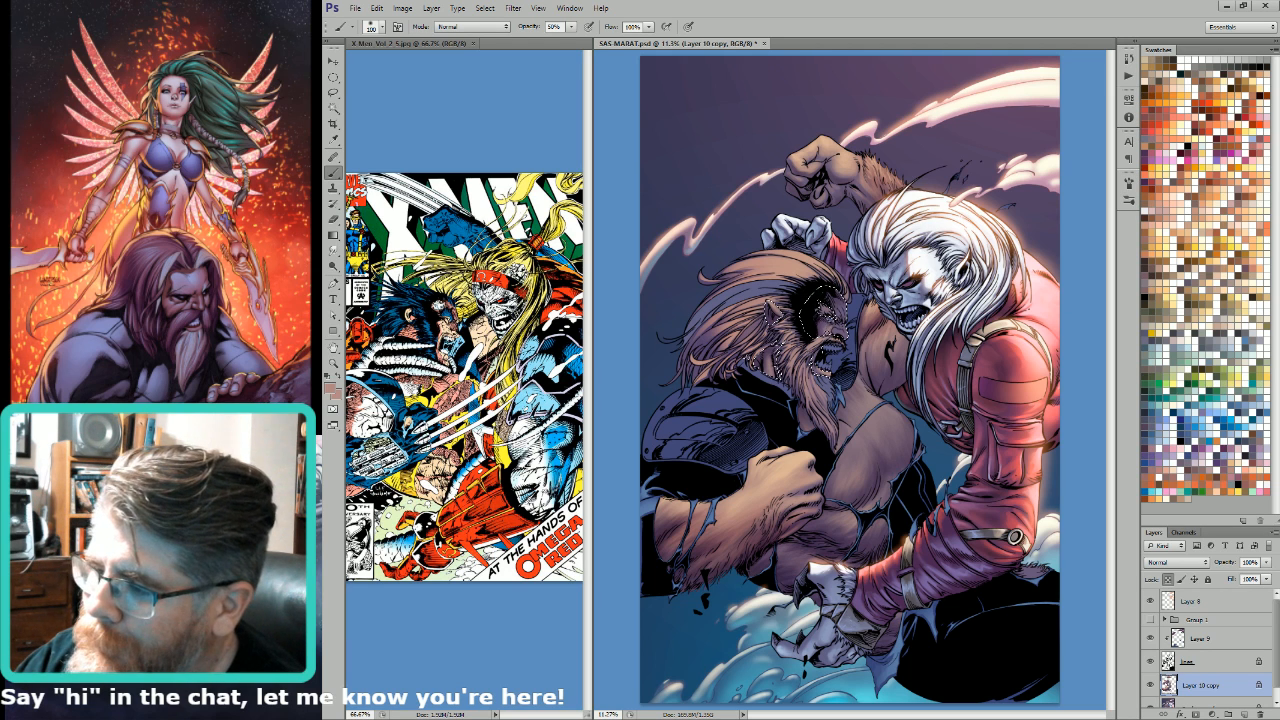
key("bracketleft")
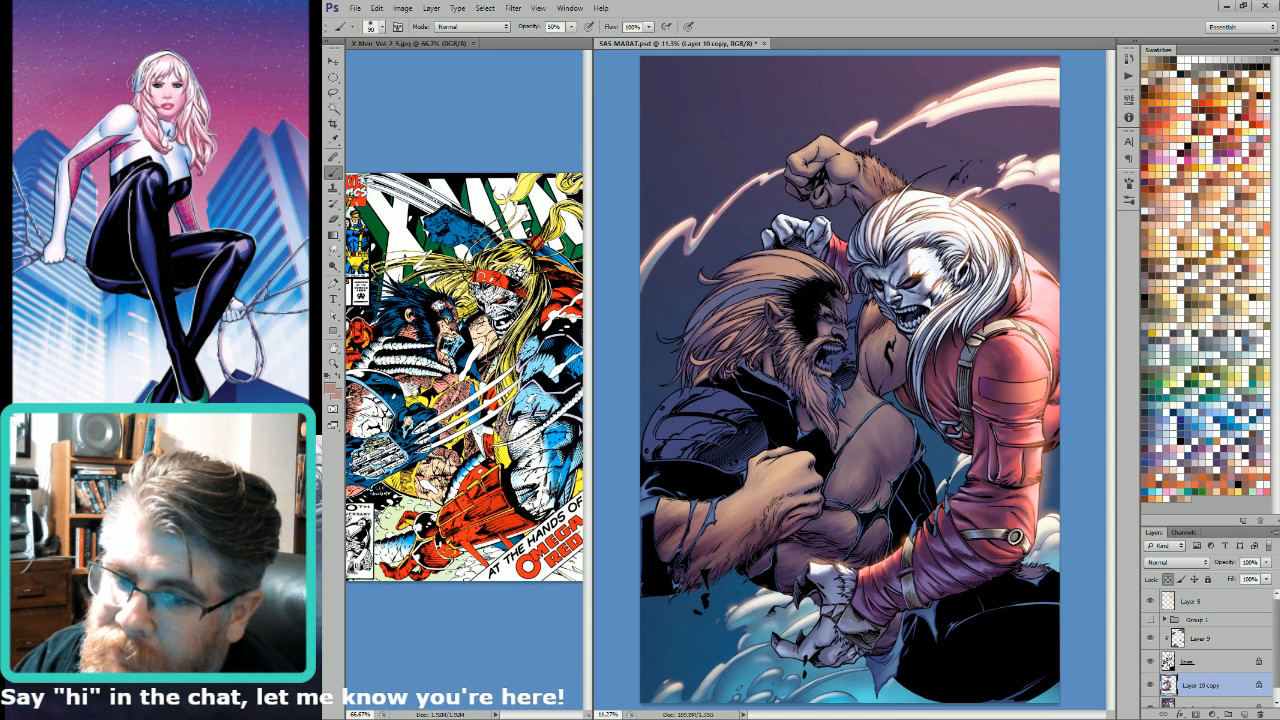
key("bracketleft")
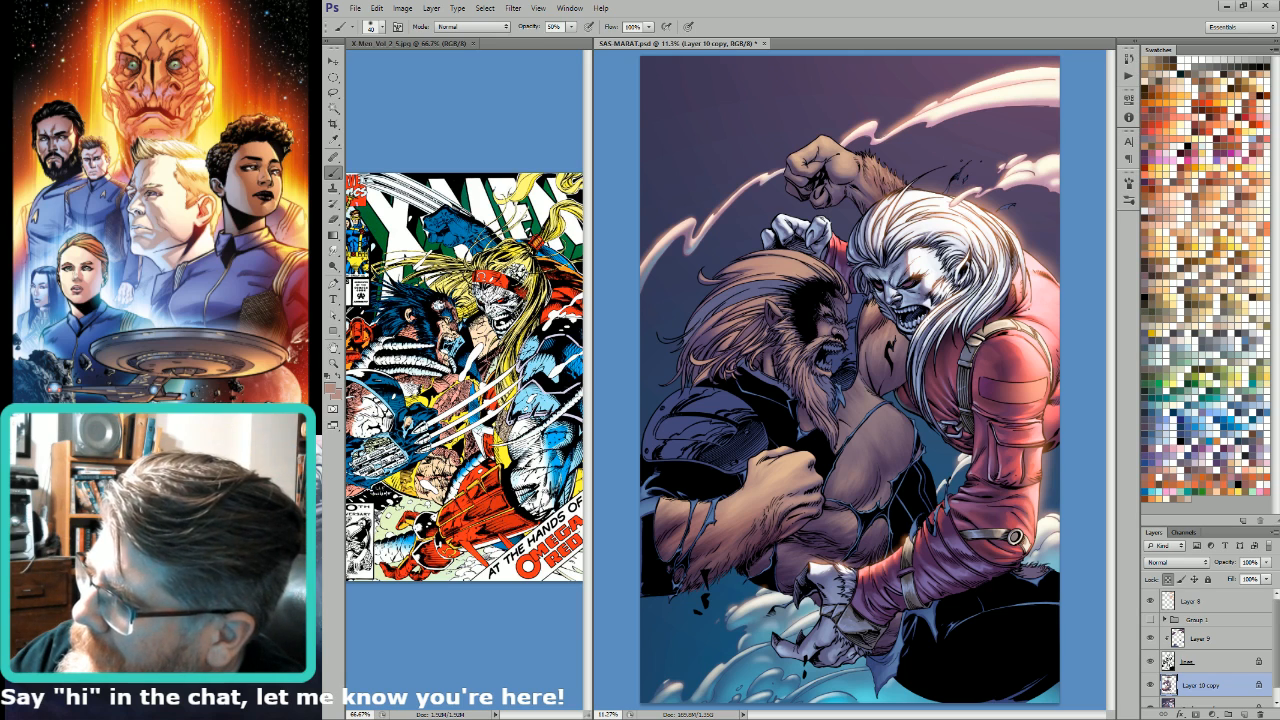
key("bracketleft")
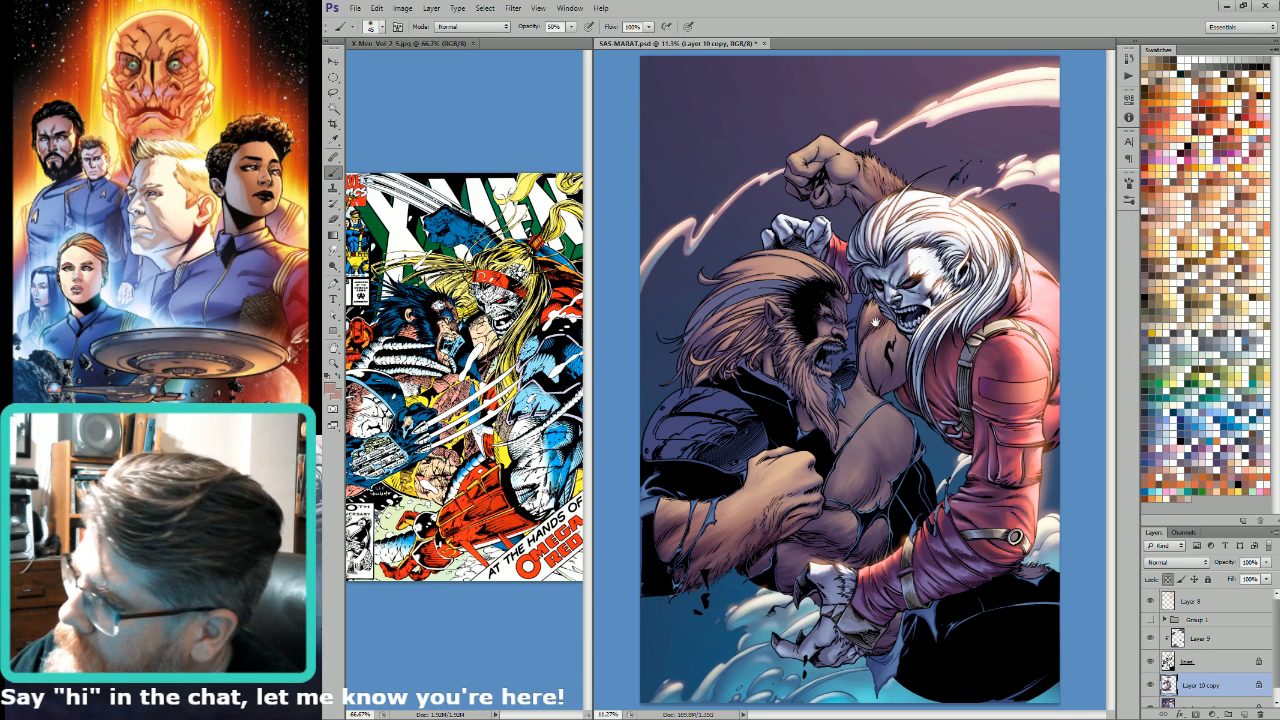
key("bracketleft")
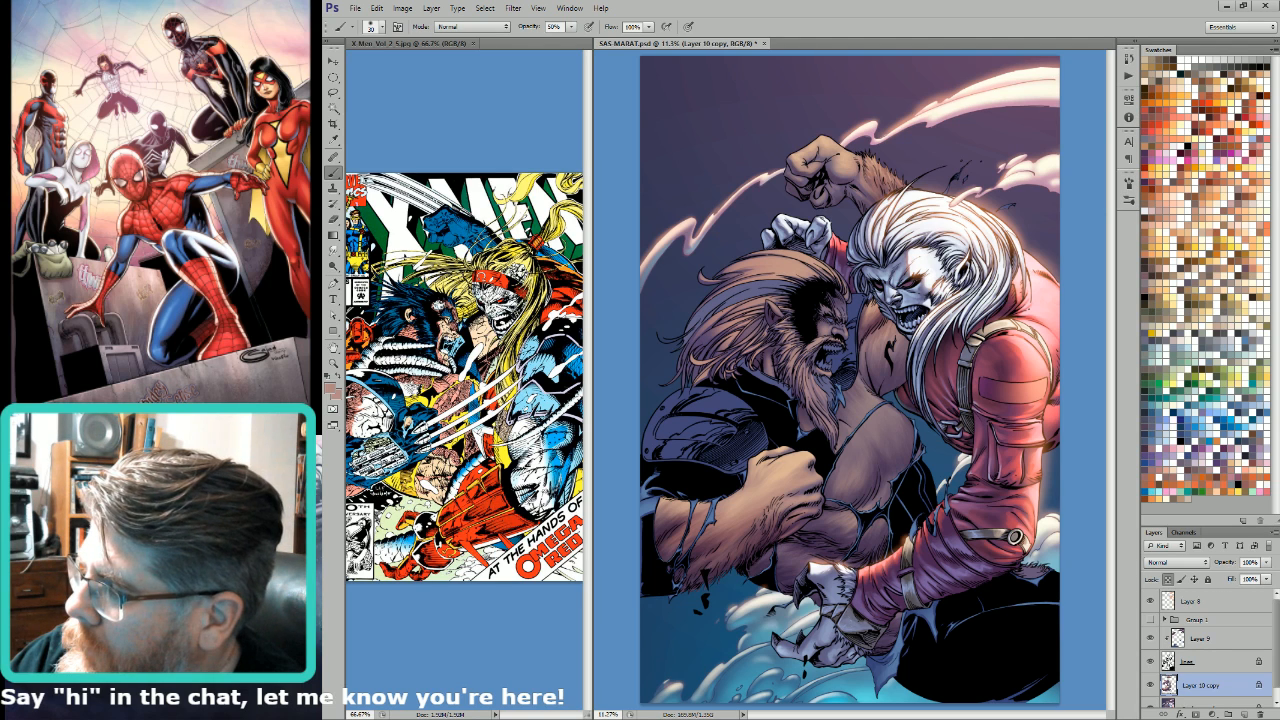
key("bracketright")
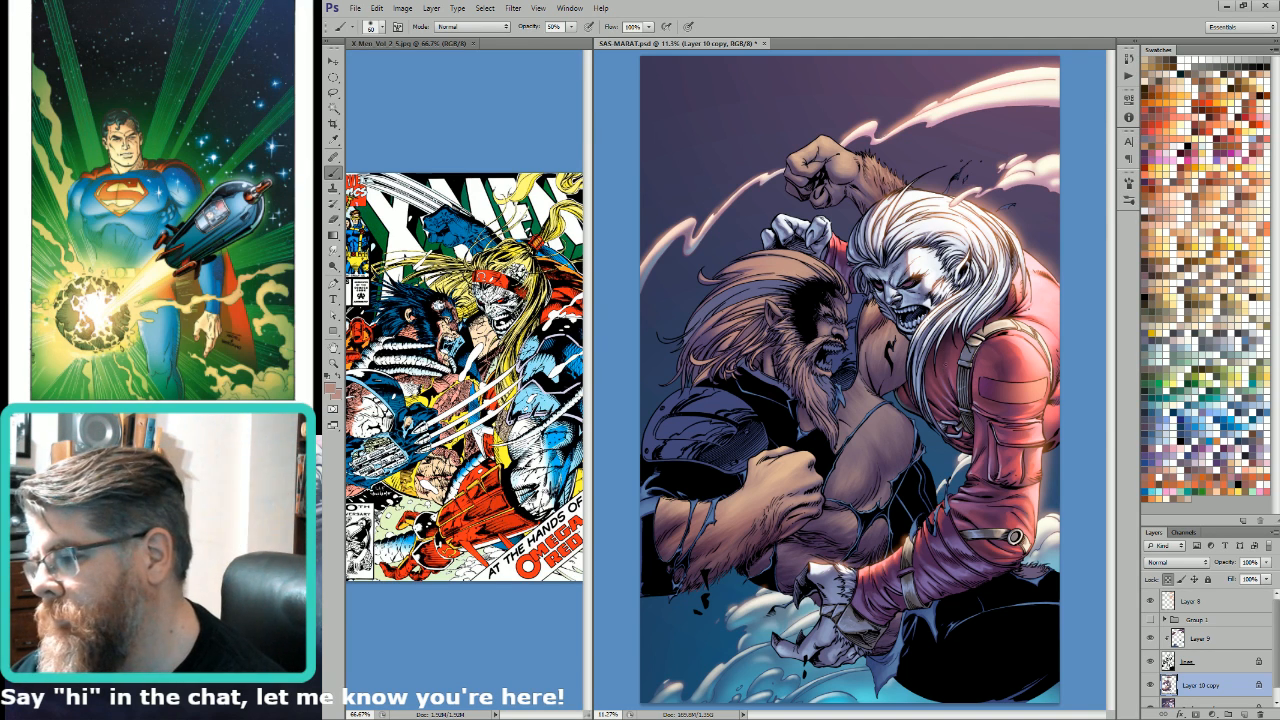
Step: Sample a lighter tan from the bearded man's fist and switch to the textured brush at 100% opacity, using 150 to 175 px on the face
key("i")
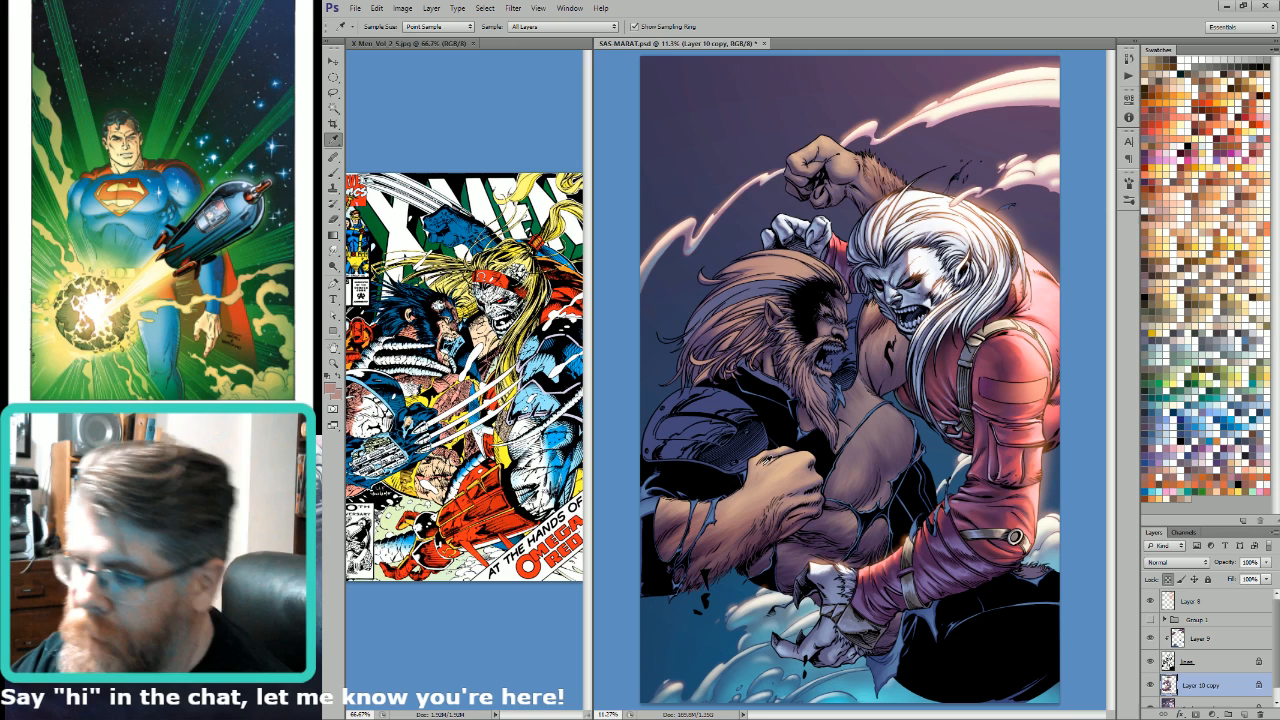
left_click(761, 471)
left_click(775, 485)
key("b")
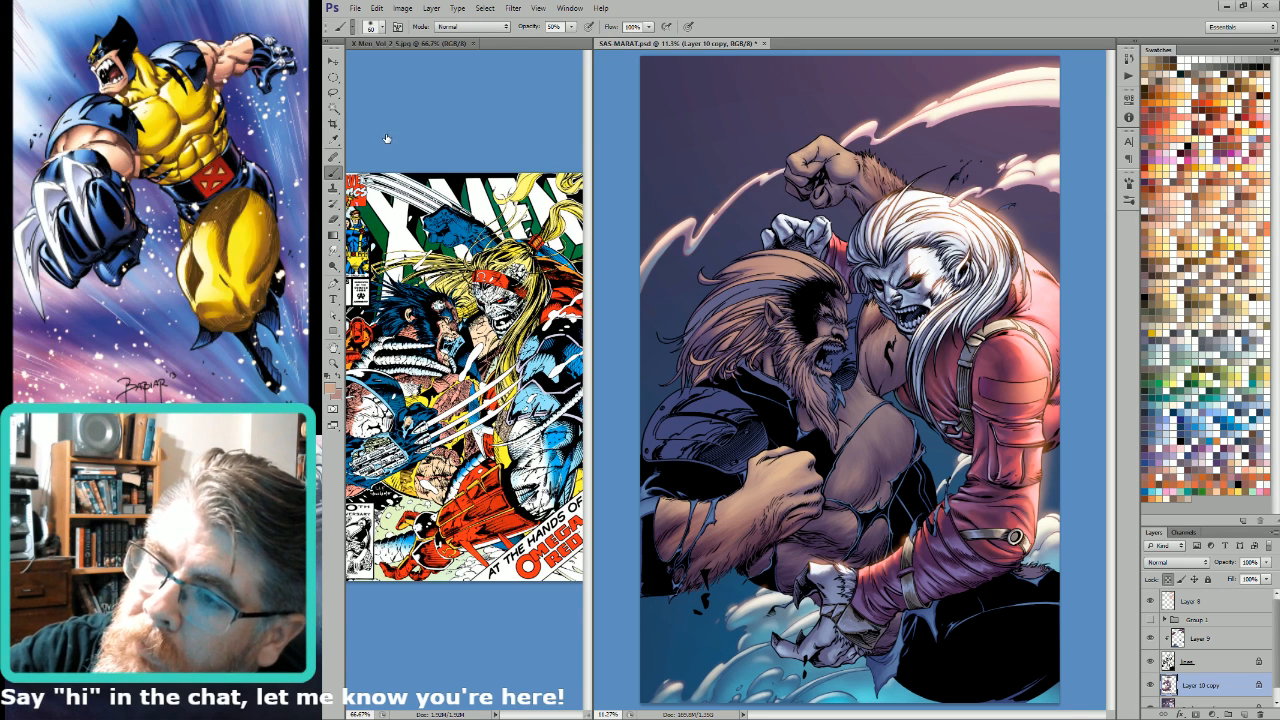
left_click(387, 139)
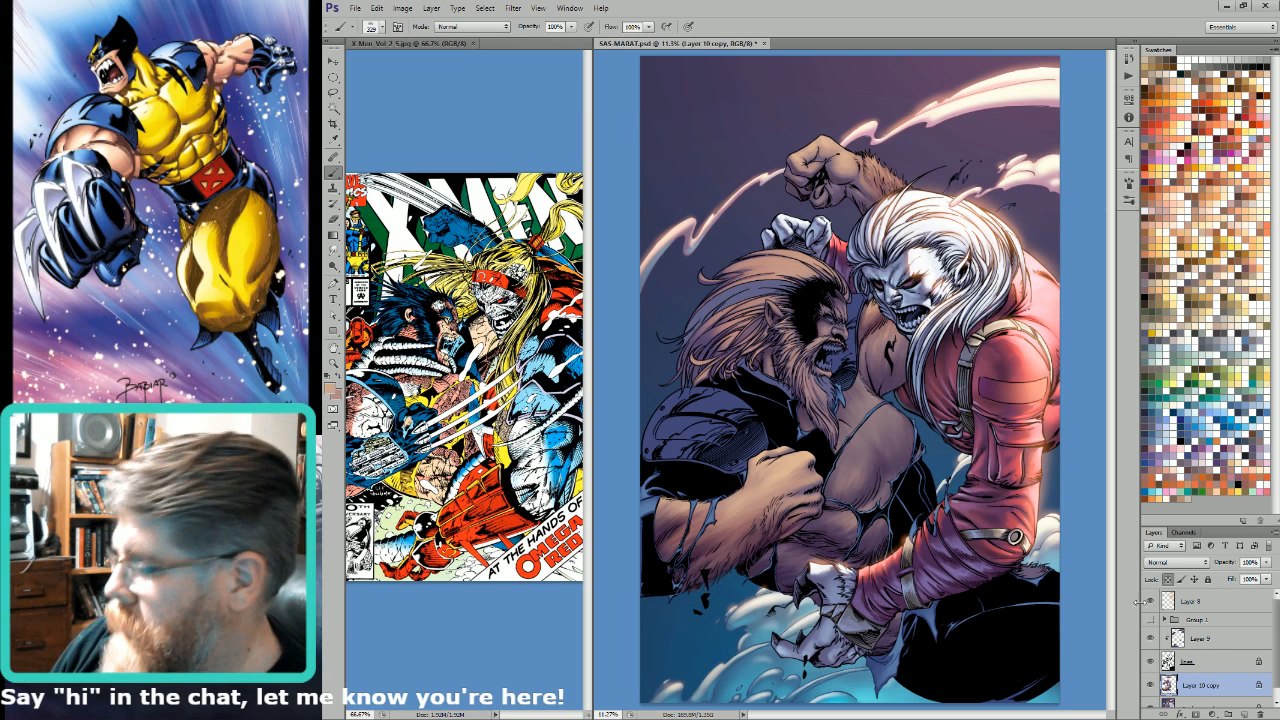
key("bracketleft")
key("bracketleft")
key("bracketleft")
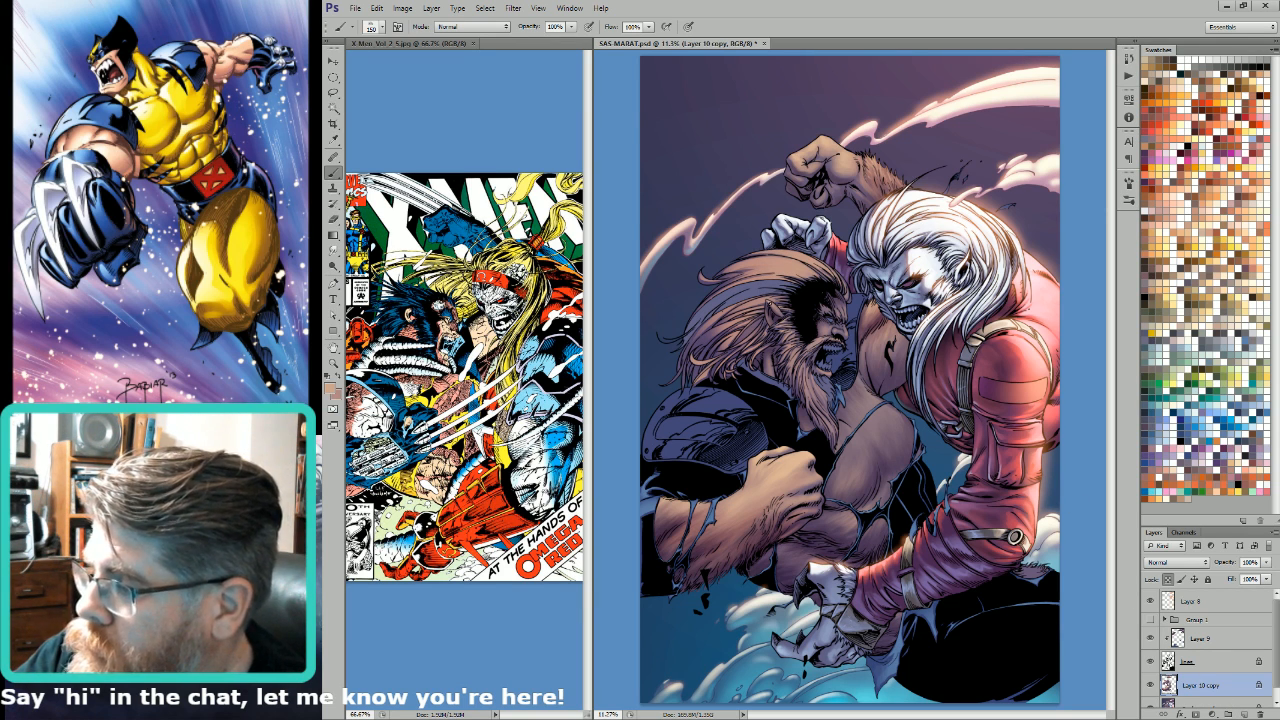
key("bracketright")
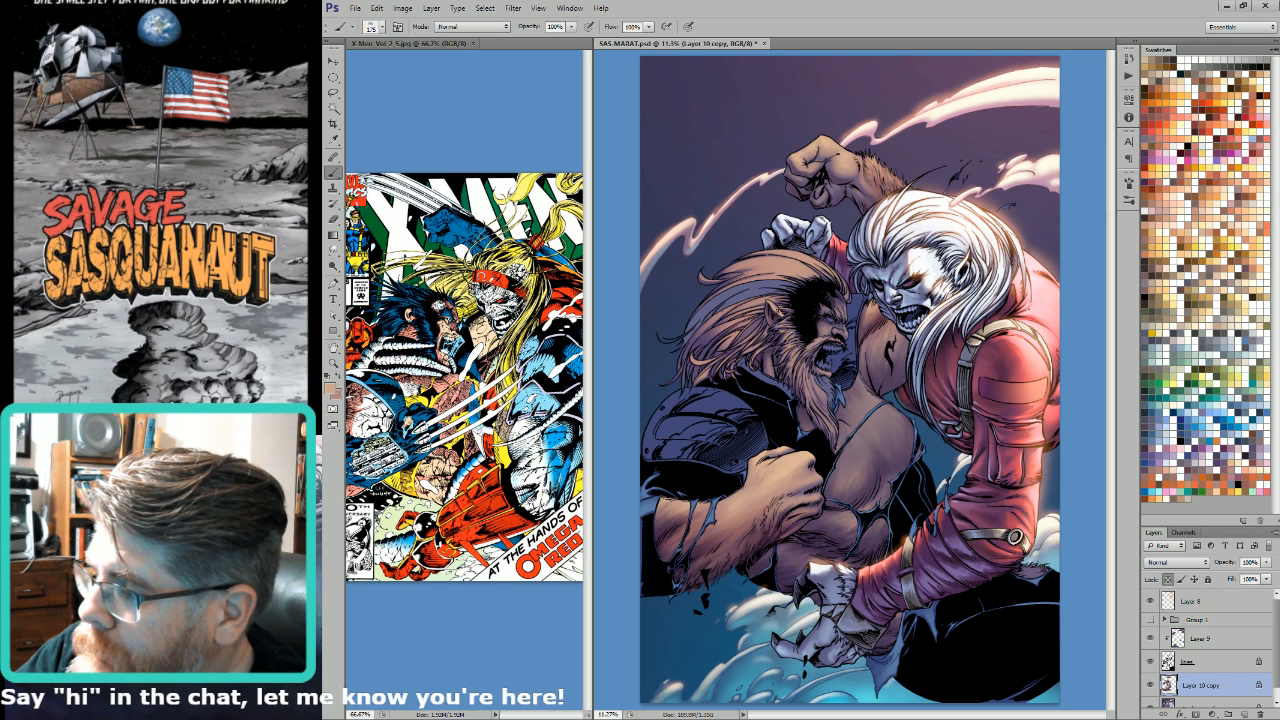
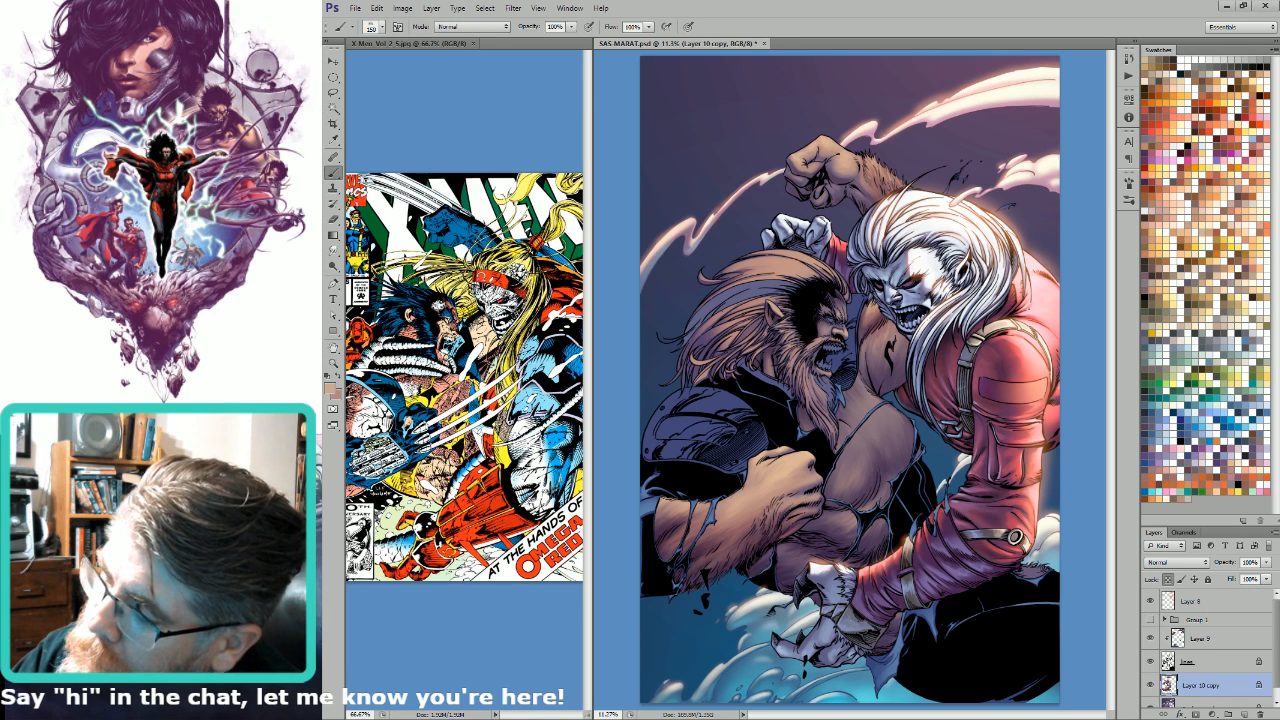
Step: Enlarge the textured brush to 400 px and keep blending the sampled tan over the bearded man
key("bracketright")
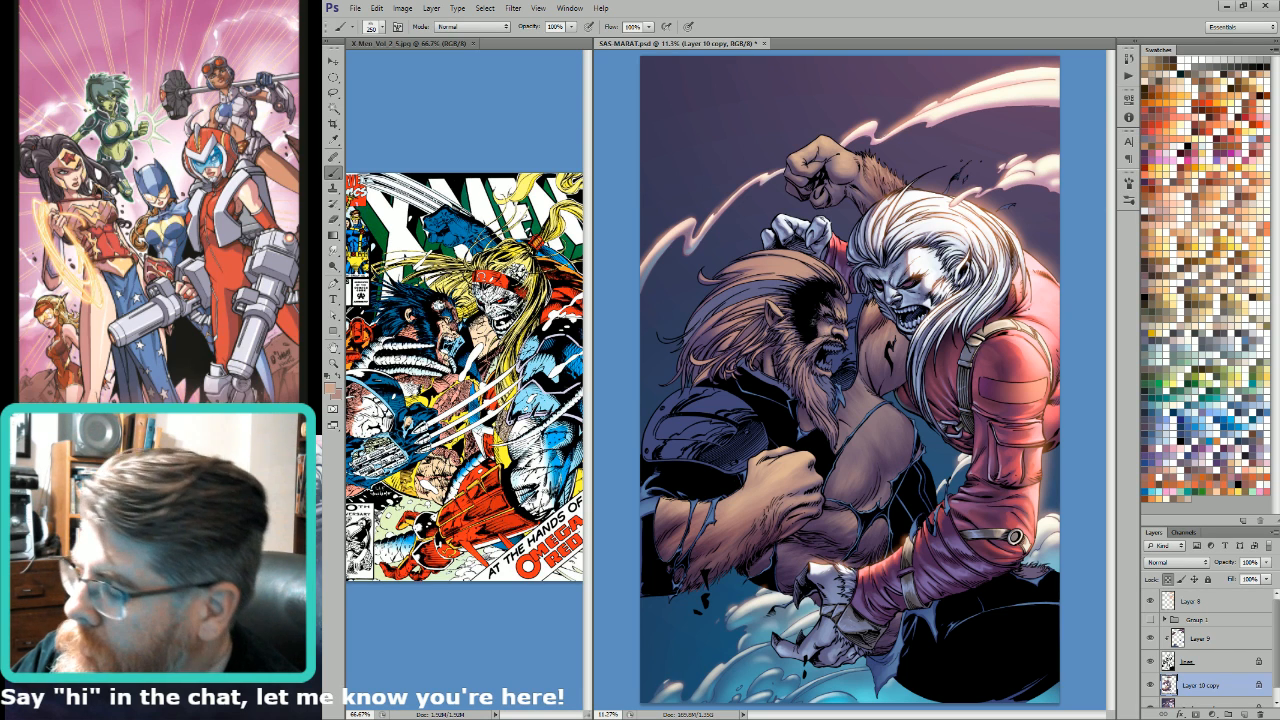
key("bracketright")
key("bracketright")
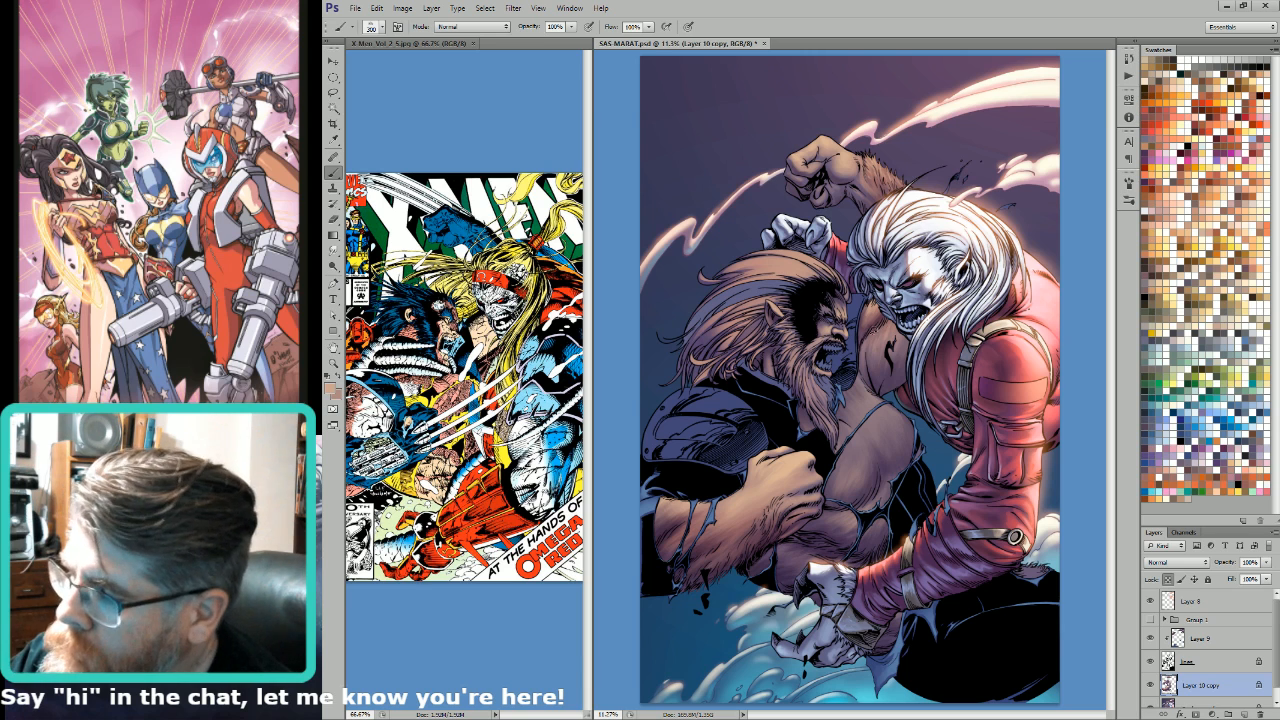
key("bracketright")
key("bracketright")
key("bracketright")
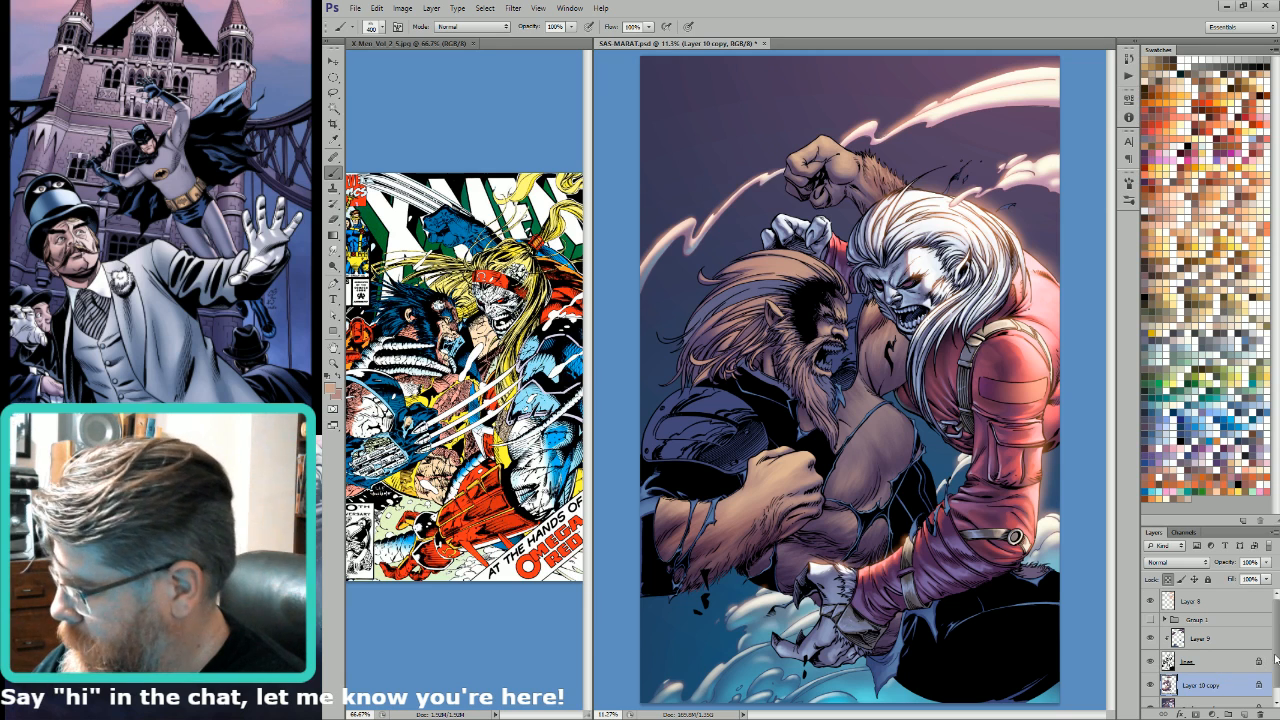
Step: On the Background layer, select the pale hair streak and beard, shade them with a Normal-mode radial gradient at 40% opacity, and deselect
left_click(1218, 700)
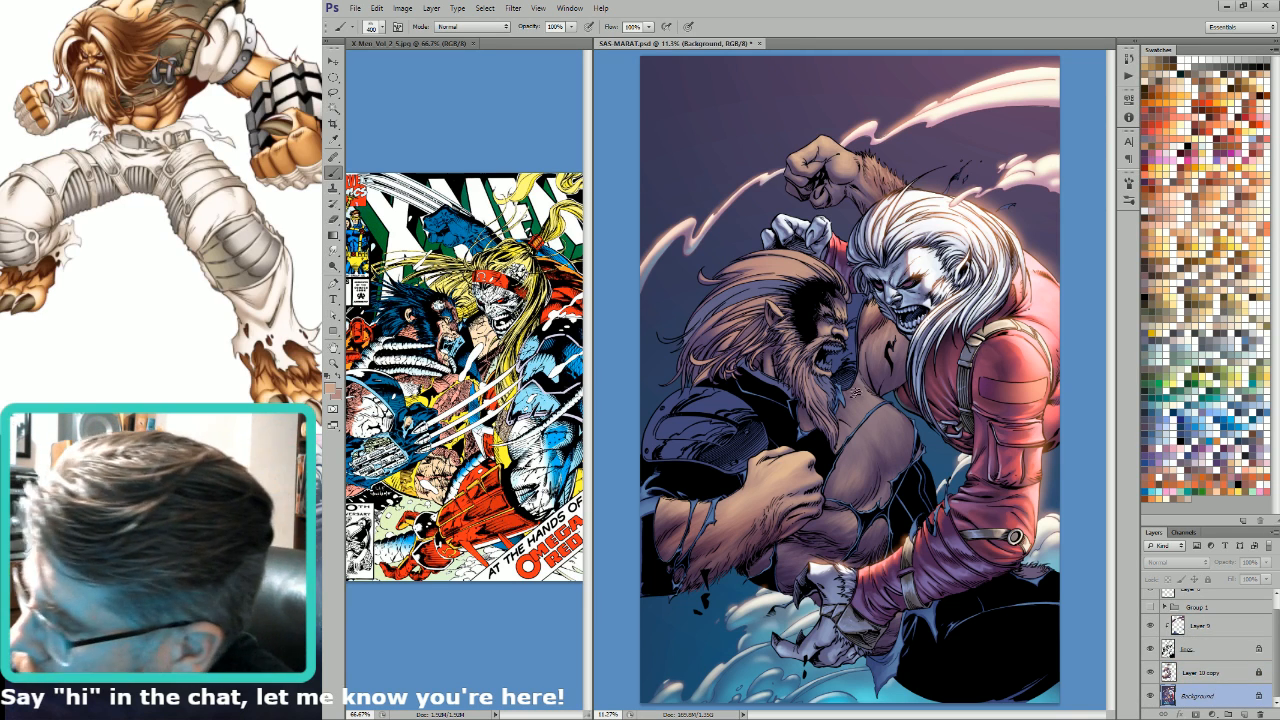
key("w")
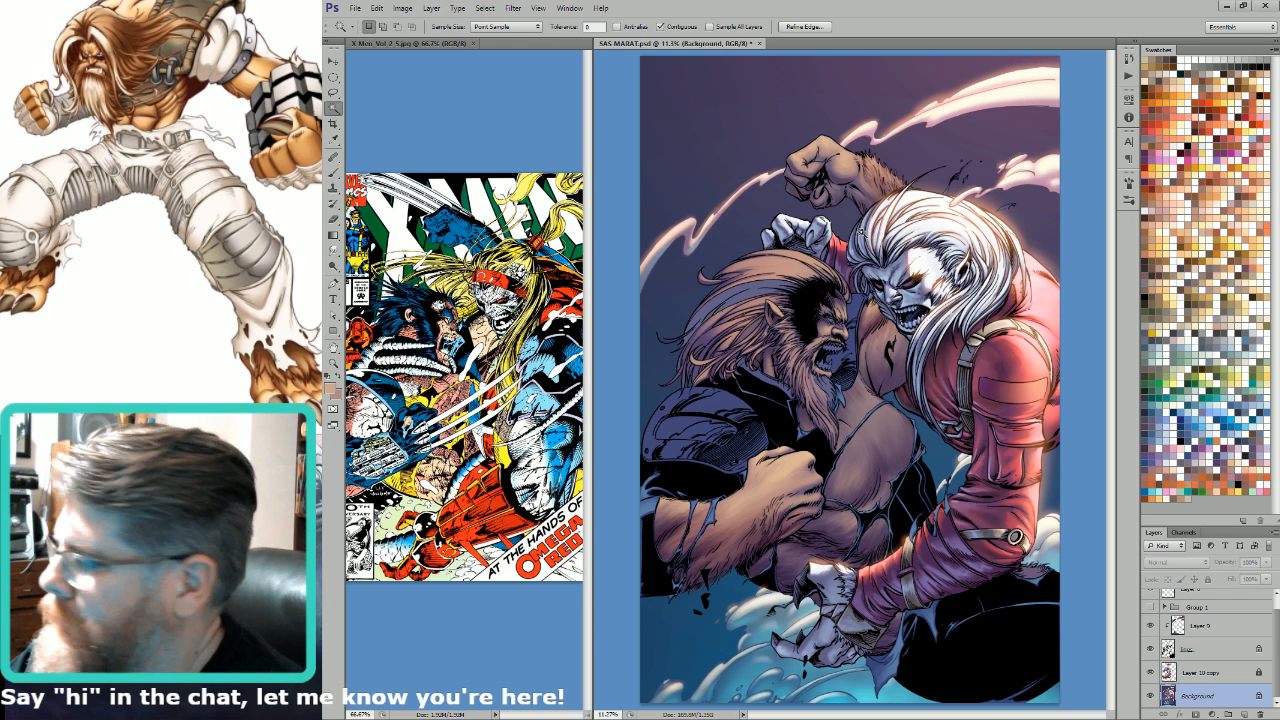
key("g")
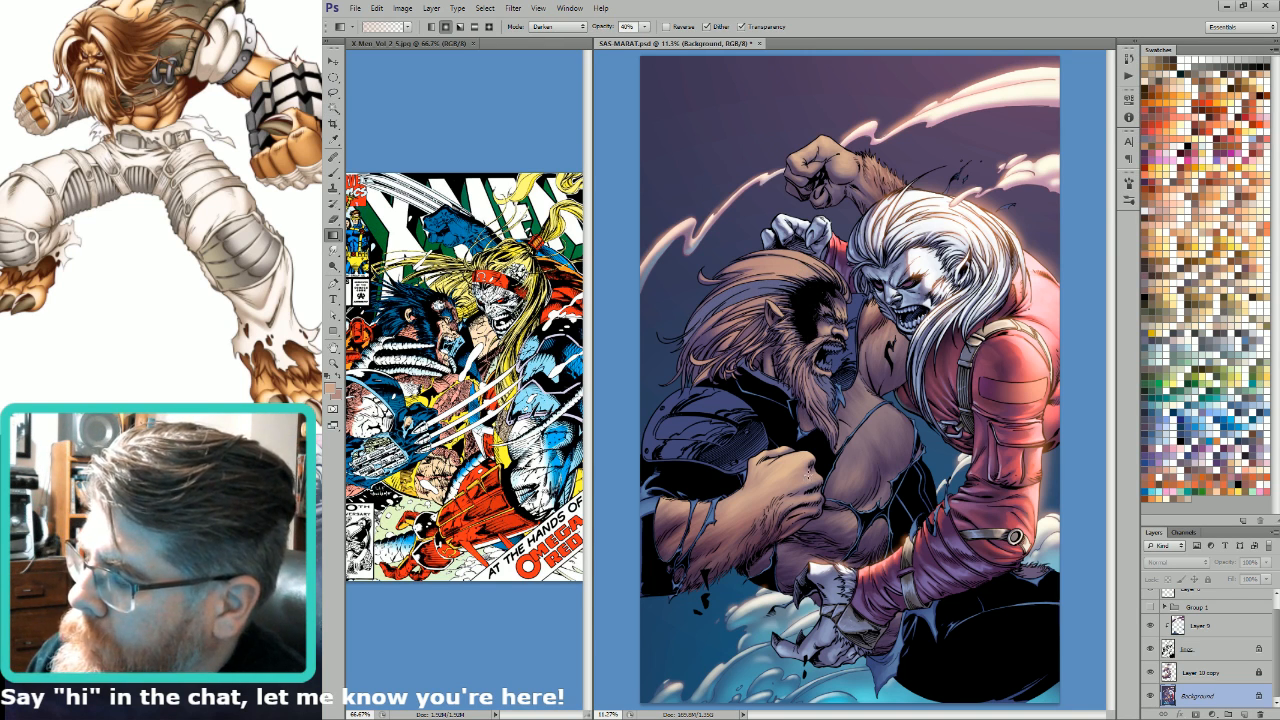
key("w")
left_click(832, 346)
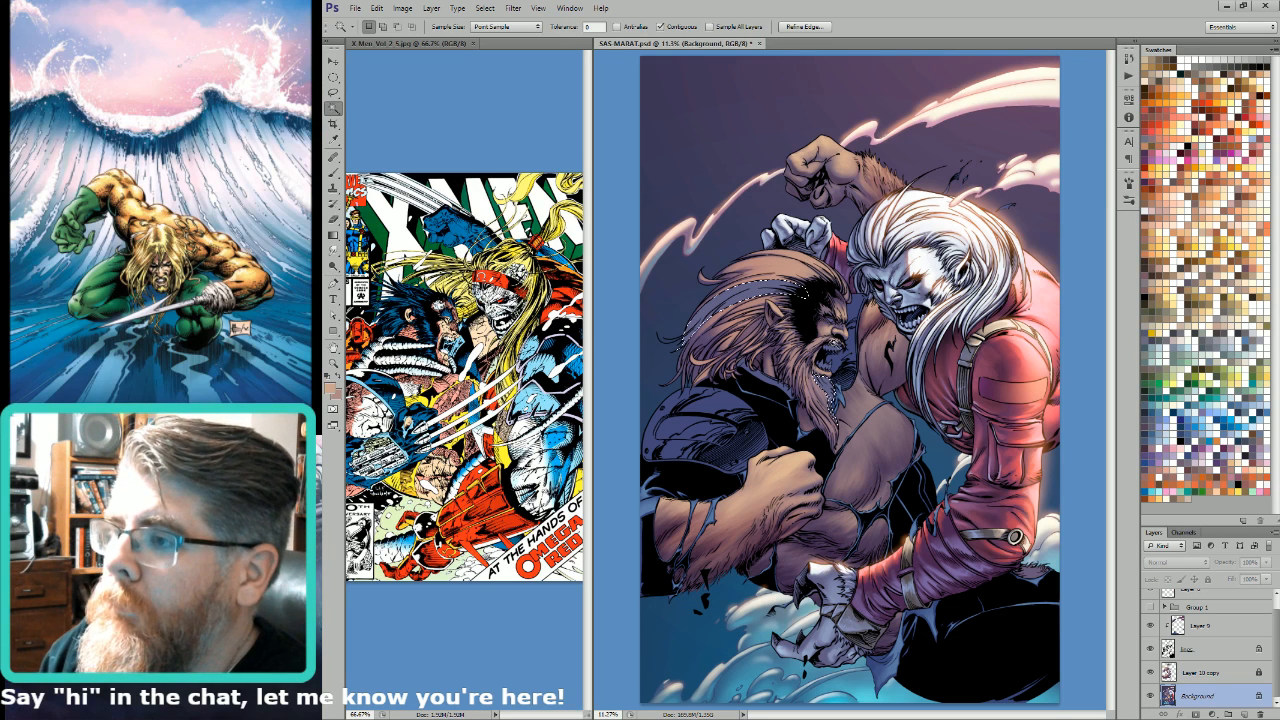
key("g")
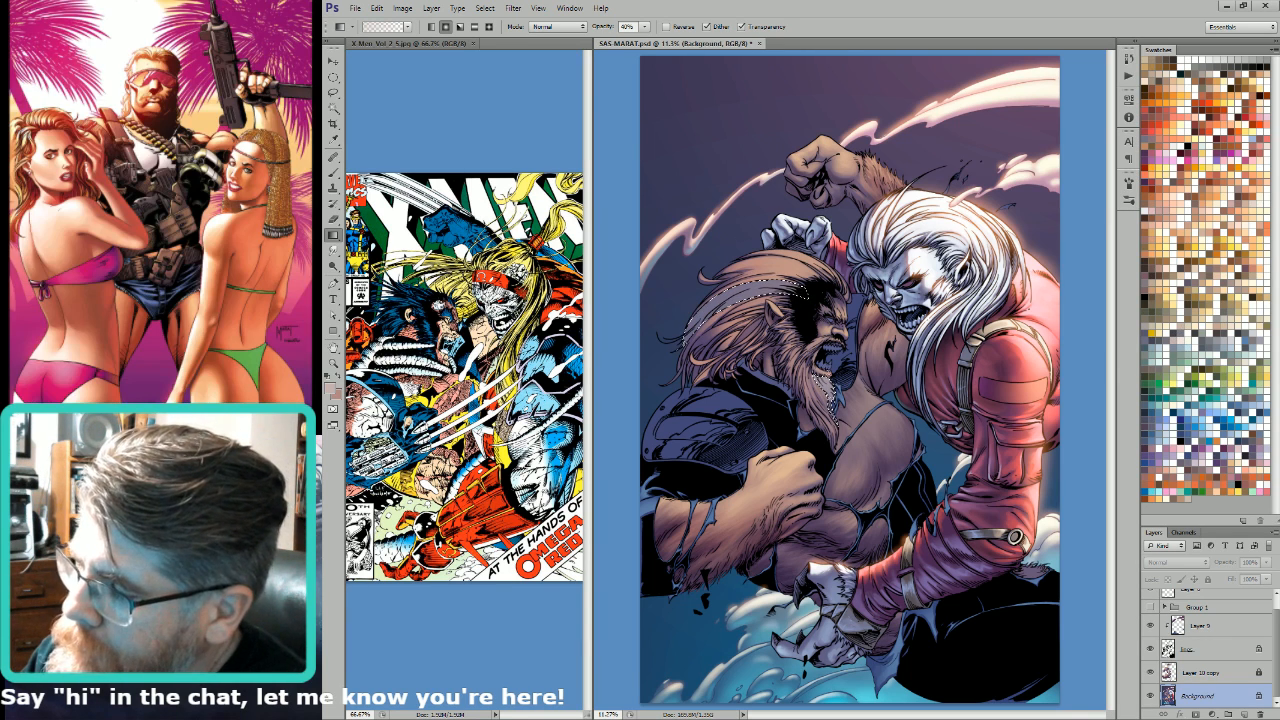
key("ctrl+d")
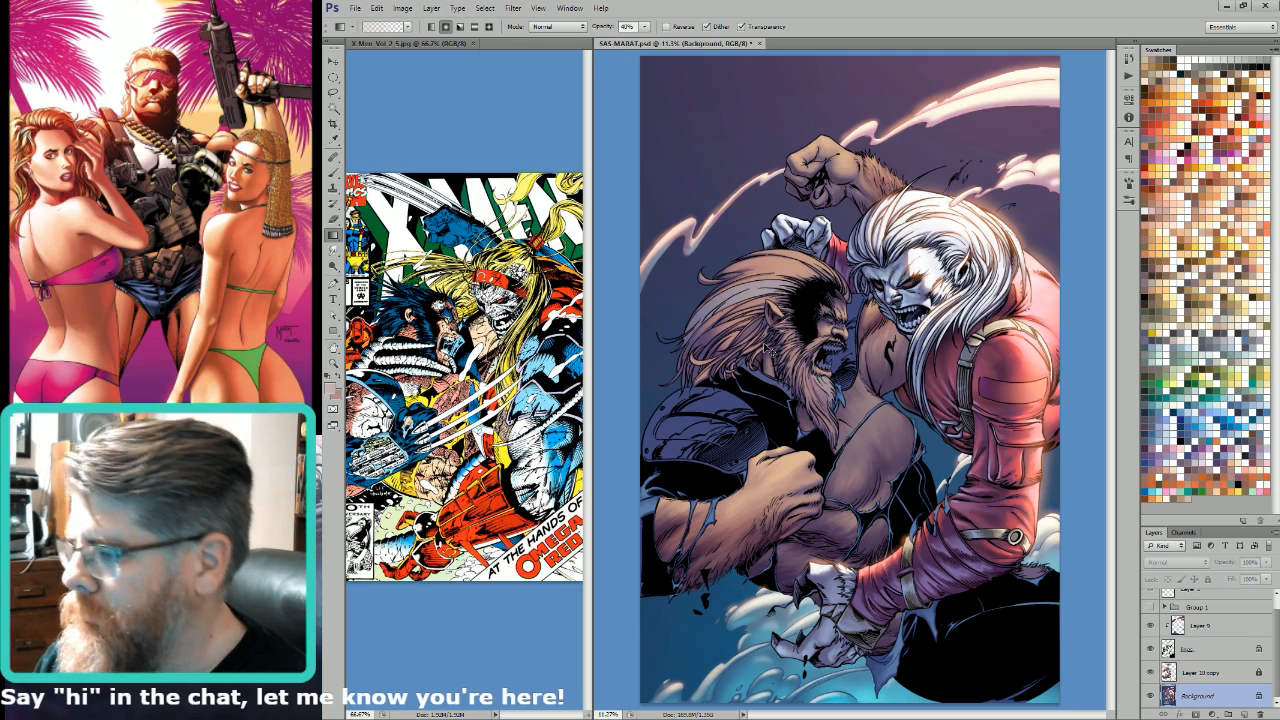
Step: Lasso strand shapes in the bearded man's lower beard and lighten them with radial gradients at 40% opacity
scroll(765, 350, "up", 5)
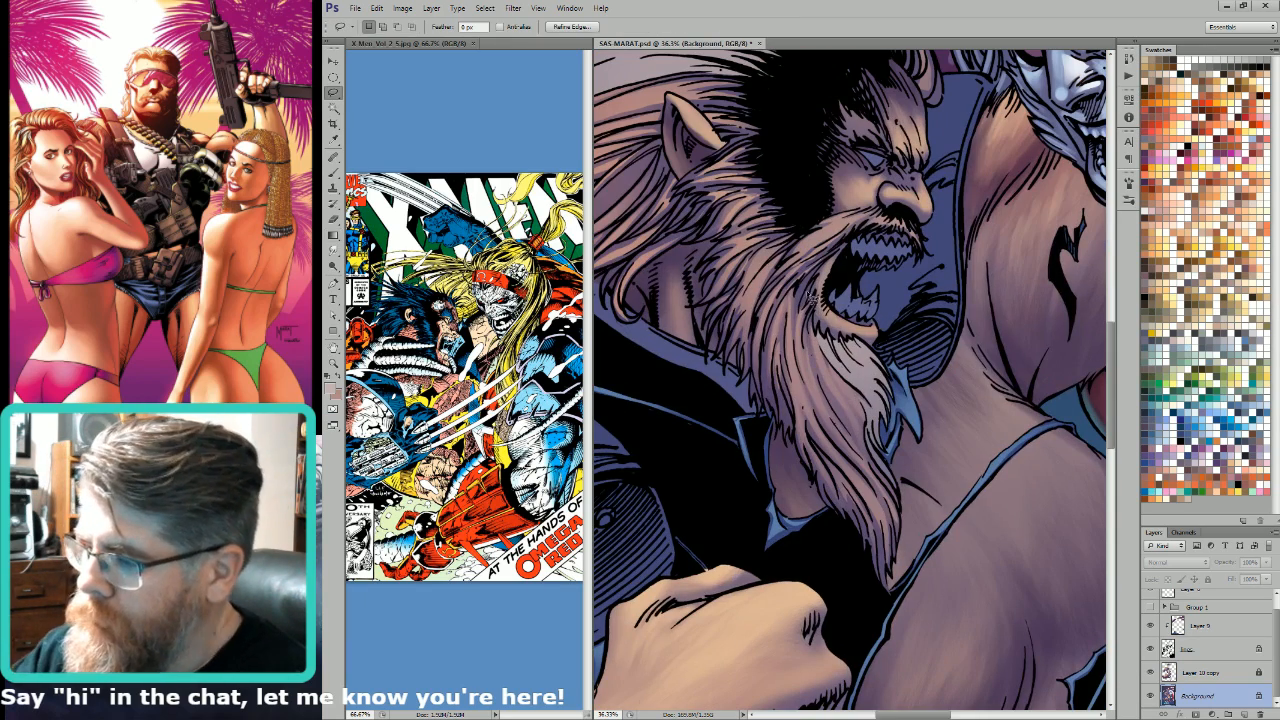
key("l")
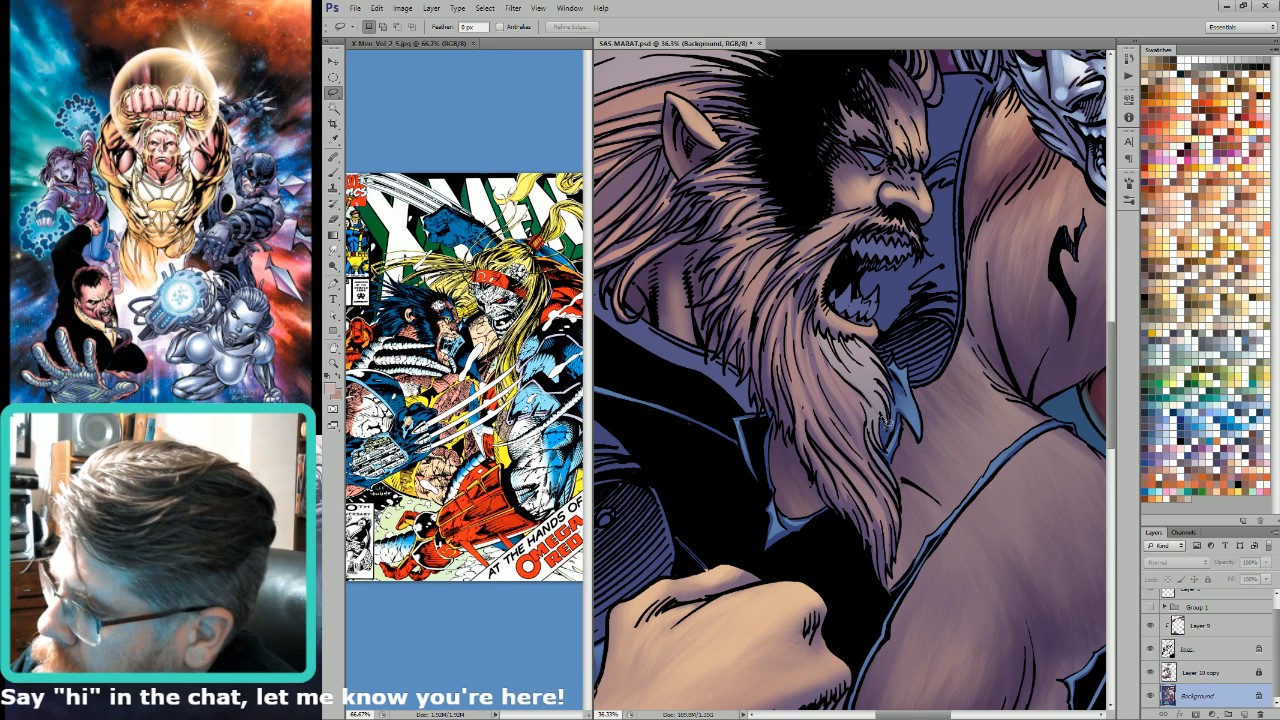
mouse_move(820, 334)
left_mouse_down()
mouse_move(886, 416)
mouse_move(846, 360)
mouse_move(895, 400)
mouse_move(856, 345)
mouse_move(880, 392)
mouse_move(856, 364)
mouse_move(882, 382)
mouse_move(870, 356)
mouse_move(860, 372)
left_mouse_up()
key("g")
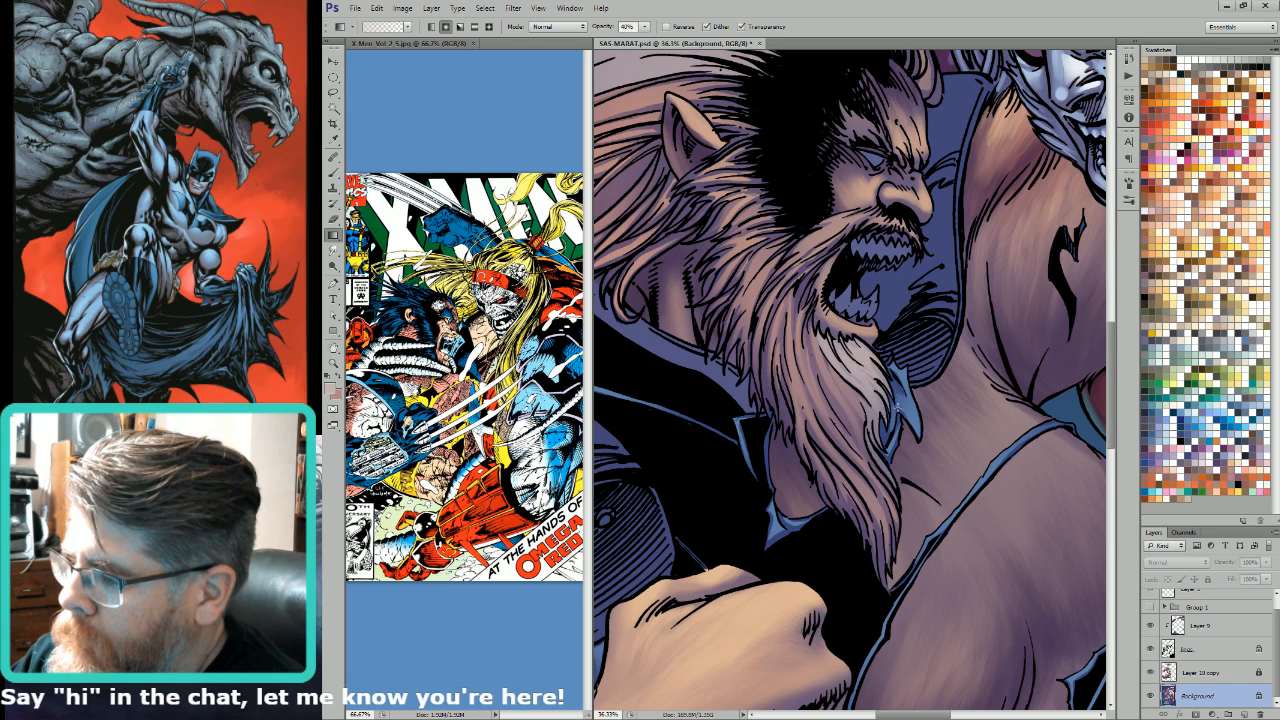
key("l")
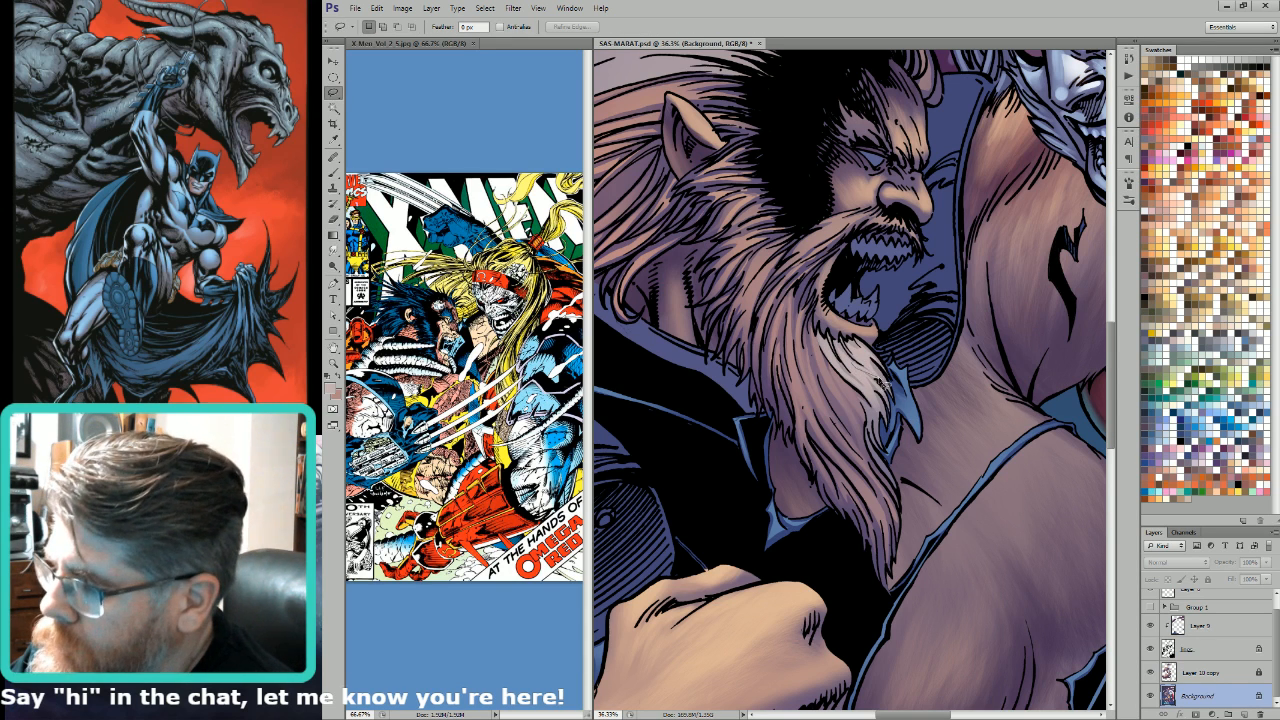
key("g")
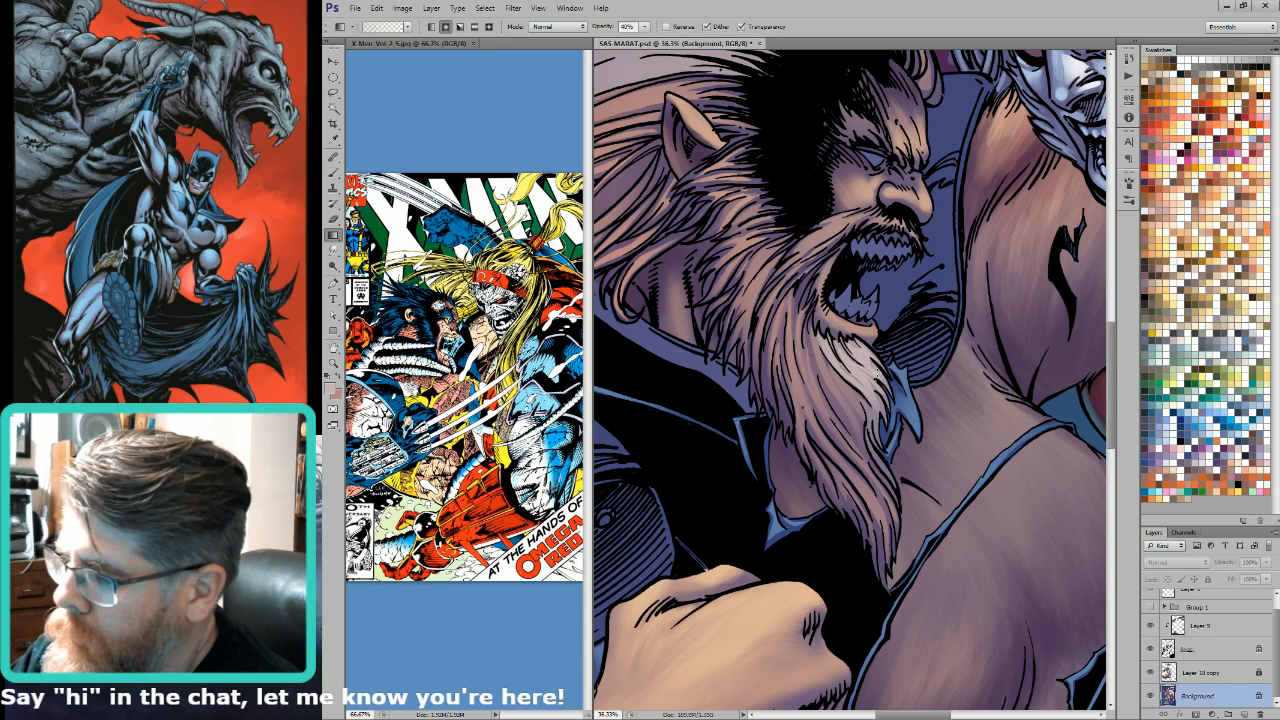
key("l")
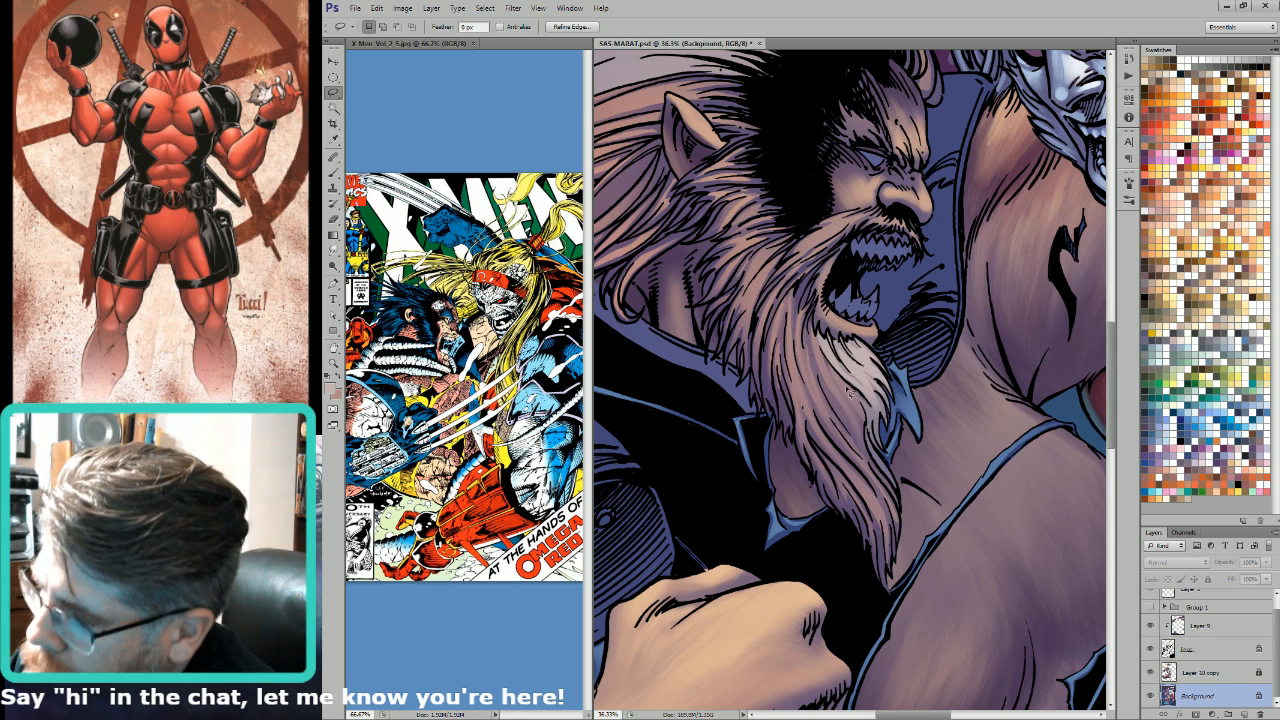
key("g")
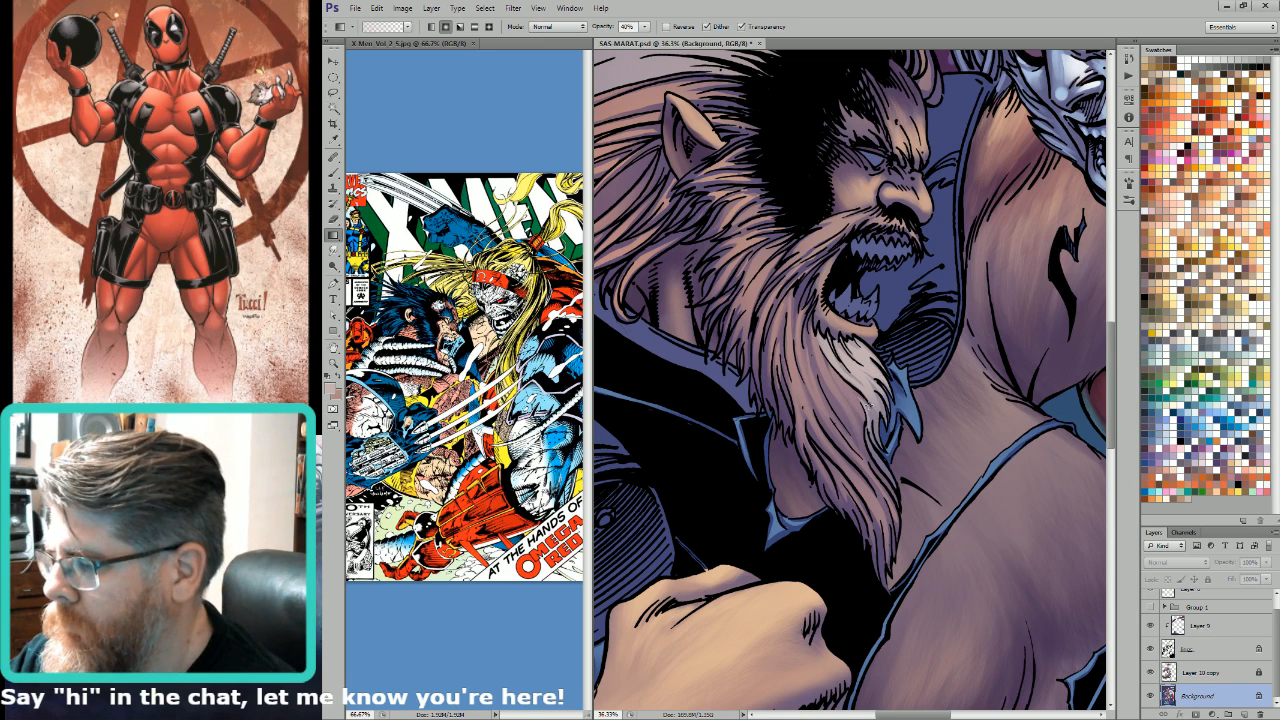
scroll(910, 465, "down", 3)
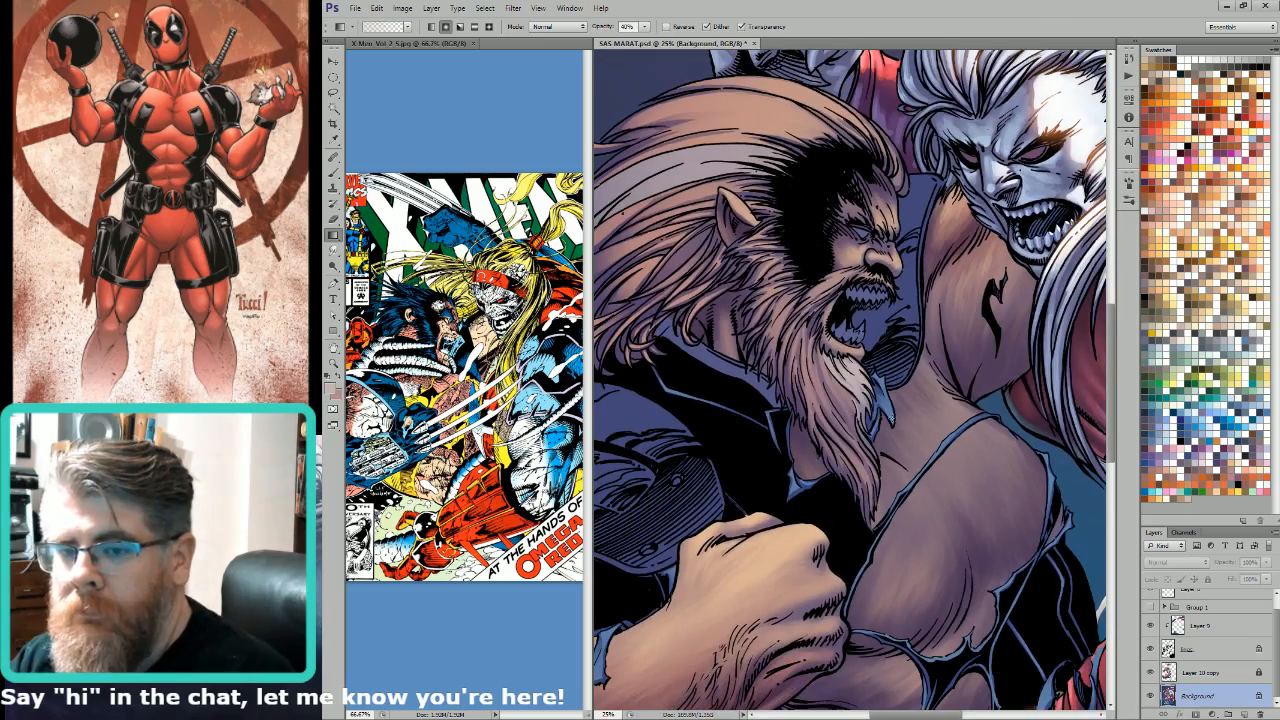
key("l")
left_click_drag(885, 327, 929, 387)
Step: Paint strands along the pale streak in the bearded man's hair with a much smaller brush at 100% opacity
left_click_drag(868, 302, 1047, 442)
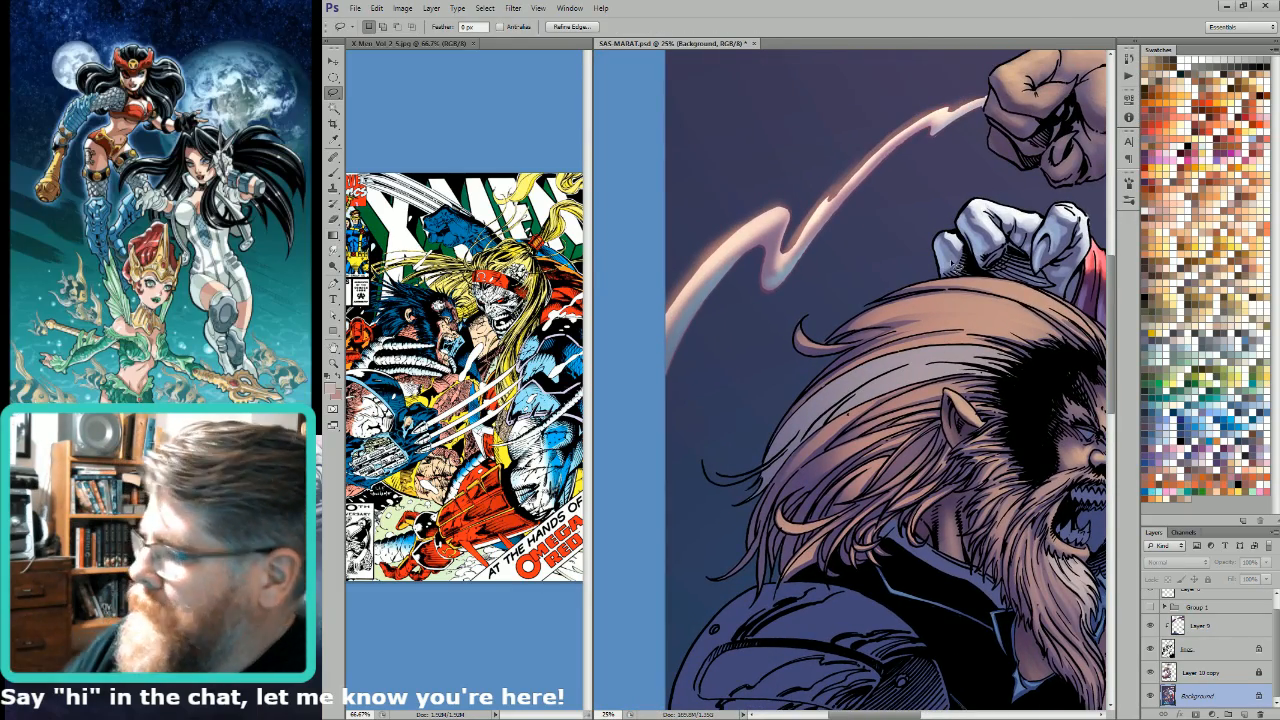
key("b")
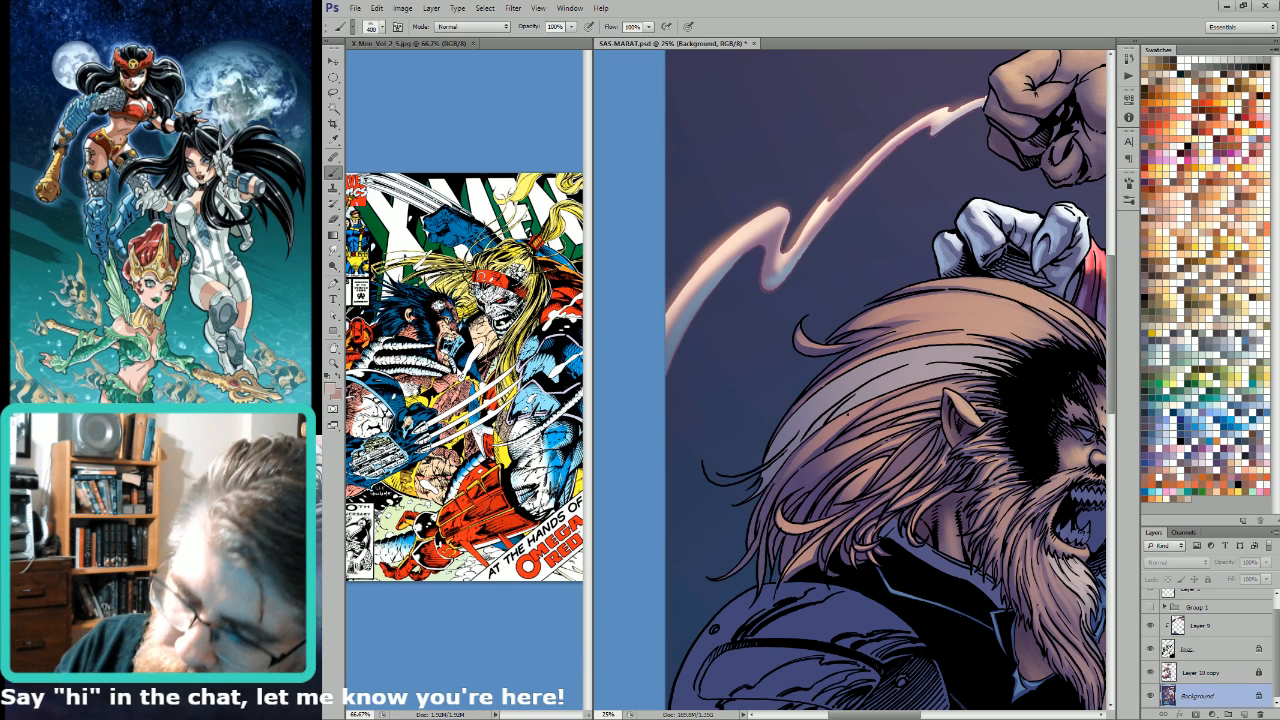
key("bracketleft")
key("bracketleft")
key("bracketleft")
key("bracketleft")
key("bracketleft")
key("bracketleft")
key("bracketleft")
key("bracketleft")
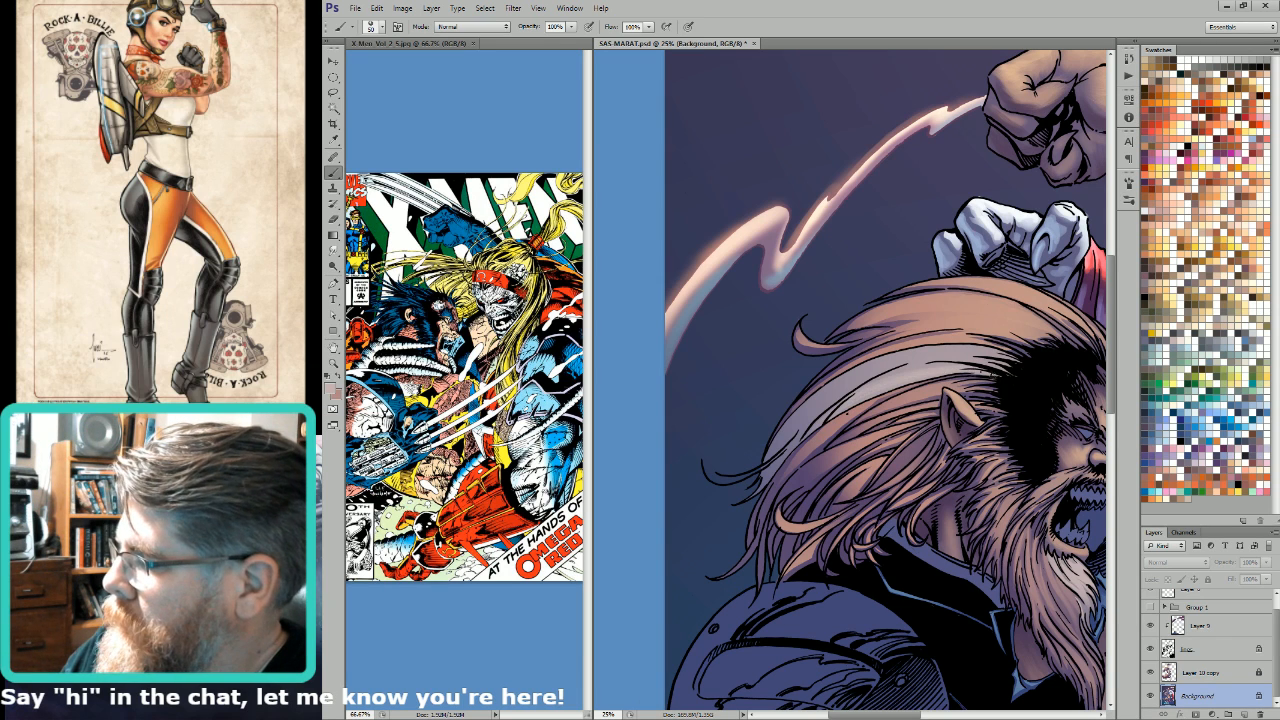
mouse_move(1000, 362)
left_mouse_down()
mouse_move(831, 405)
mouse_move(836, 388)
mouse_move(804, 412)
left_mouse_up()
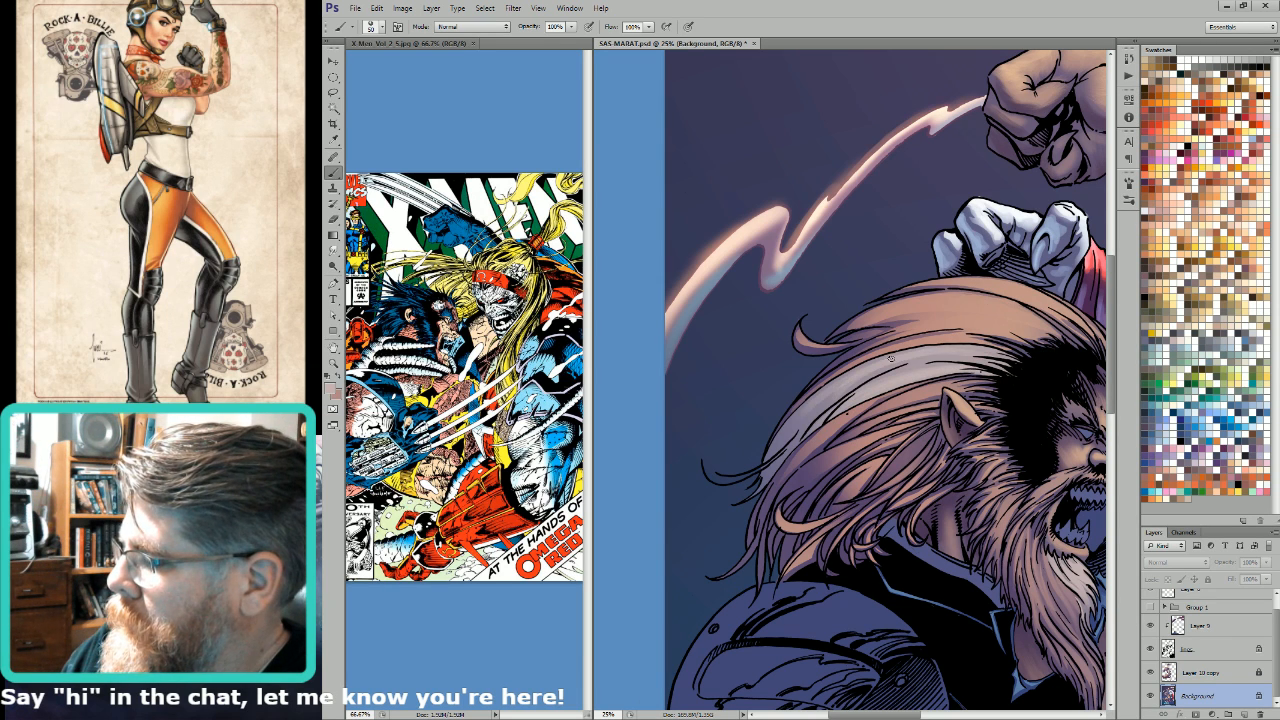
left_click_drag(891, 359, 769, 465)
left_click_drag(998, 355, 848, 388)
left_click_drag(954, 358, 858, 390)
Step: Enlarge the brush to 125 px and build up the pale hair streak with broader strokes
key("bracketright")
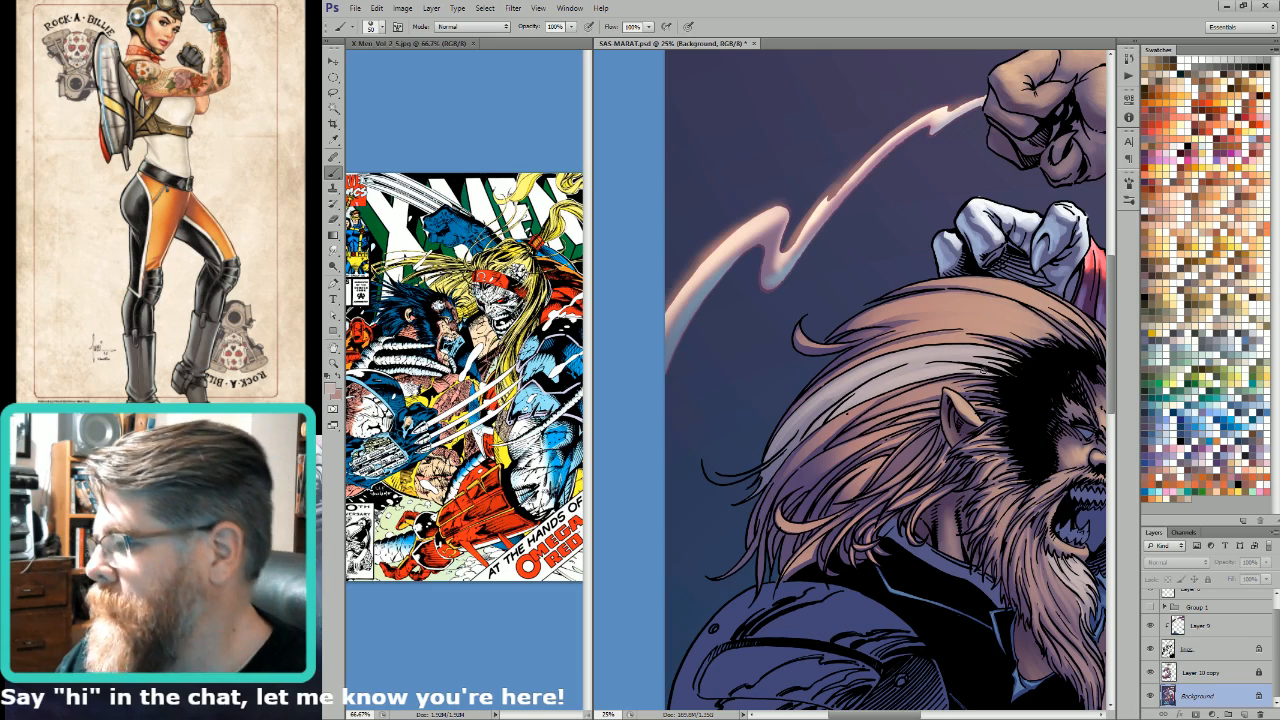
key("bracketright")
key("bracketright")
key("bracketright")
key("bracketright")
key("bracketright")
left_click_drag(1002, 359, 798, 438)
left_click_drag(920, 360, 779, 463)
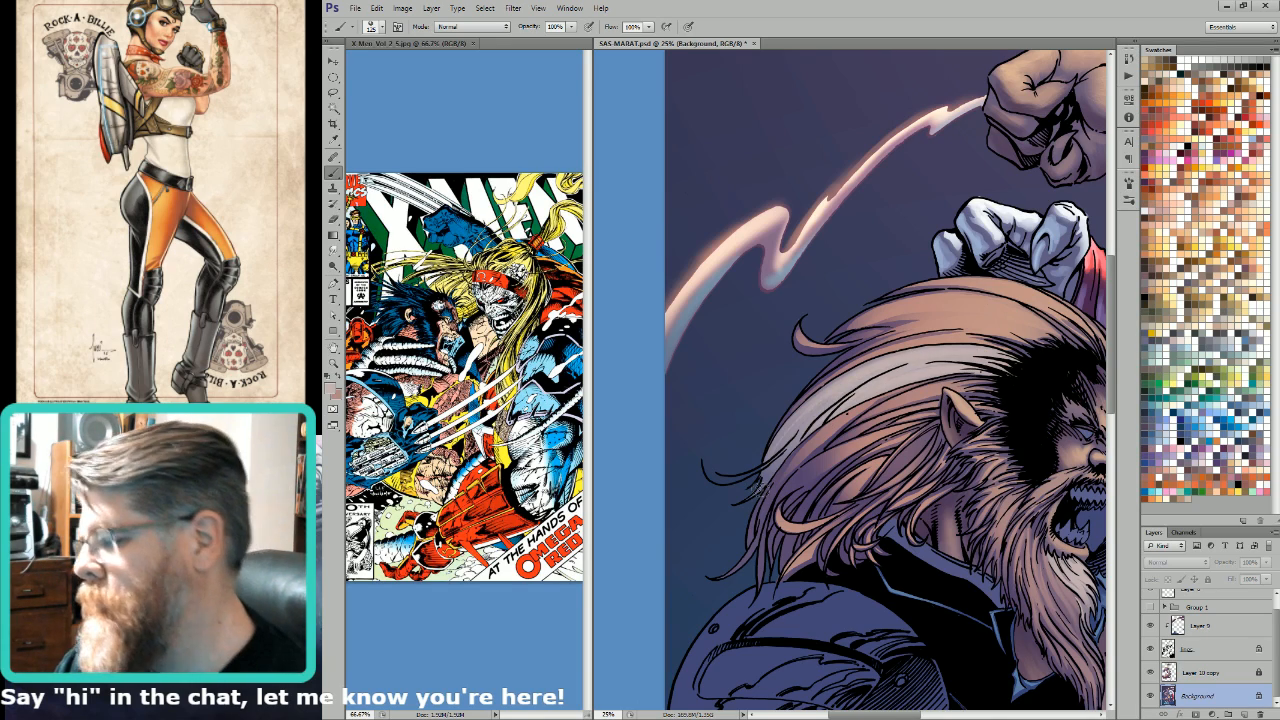
Step: Sample the purple background tone just beside the back of the bearded man's hair
key("ctrl+0")
key("i")
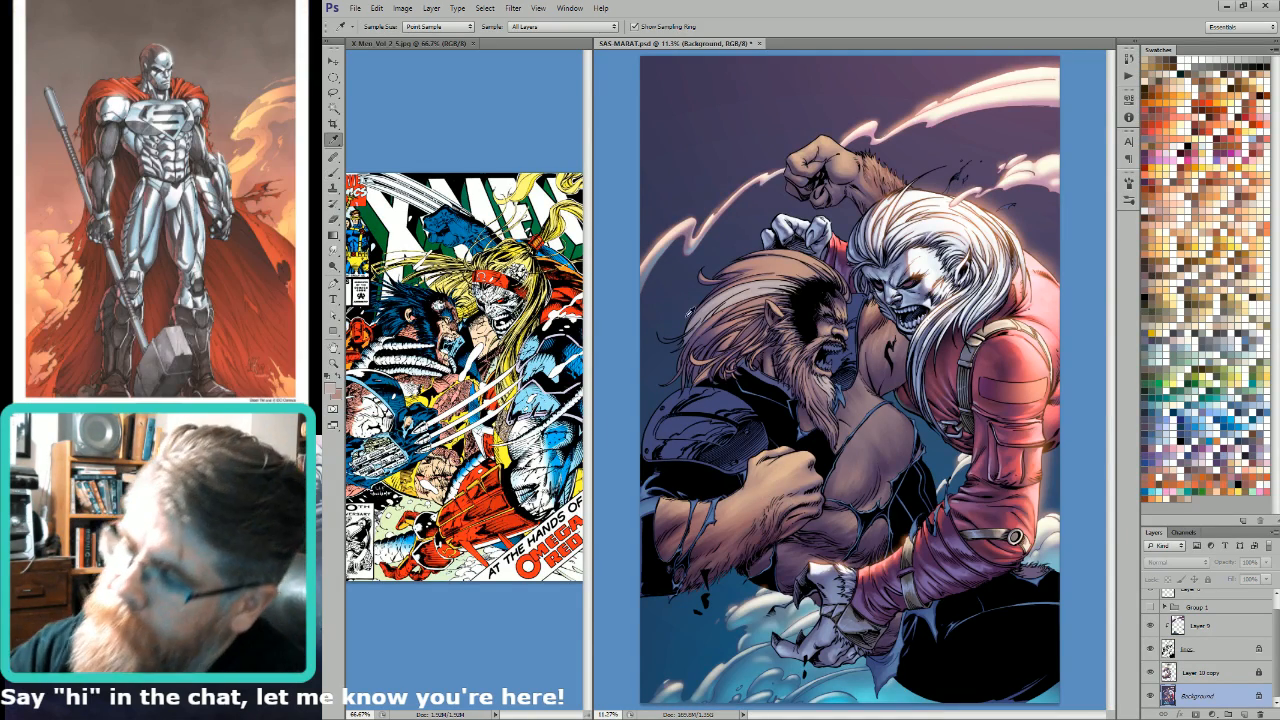
left_click(690, 312)
key("g")
left_click_drag(676, 322, 740, 236)
key("ctrl+z")
Step: Select the hair streak from the Alpha 4 channel, fade its back end with the purple gradient in the RGB image, and save the file
key("ctrl+6")
key("w")
left_click(701, 329)
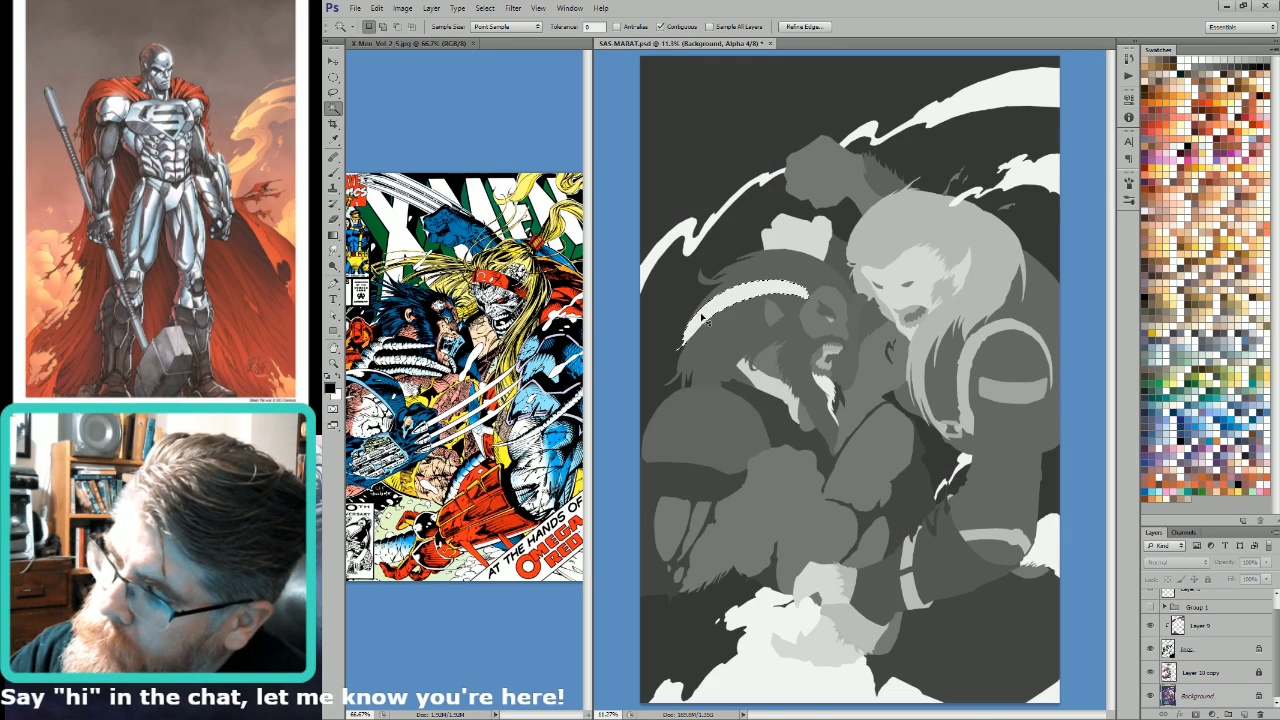
key("ctrl+2")
key("g")
left_click_drag(689, 333, 738, 240)
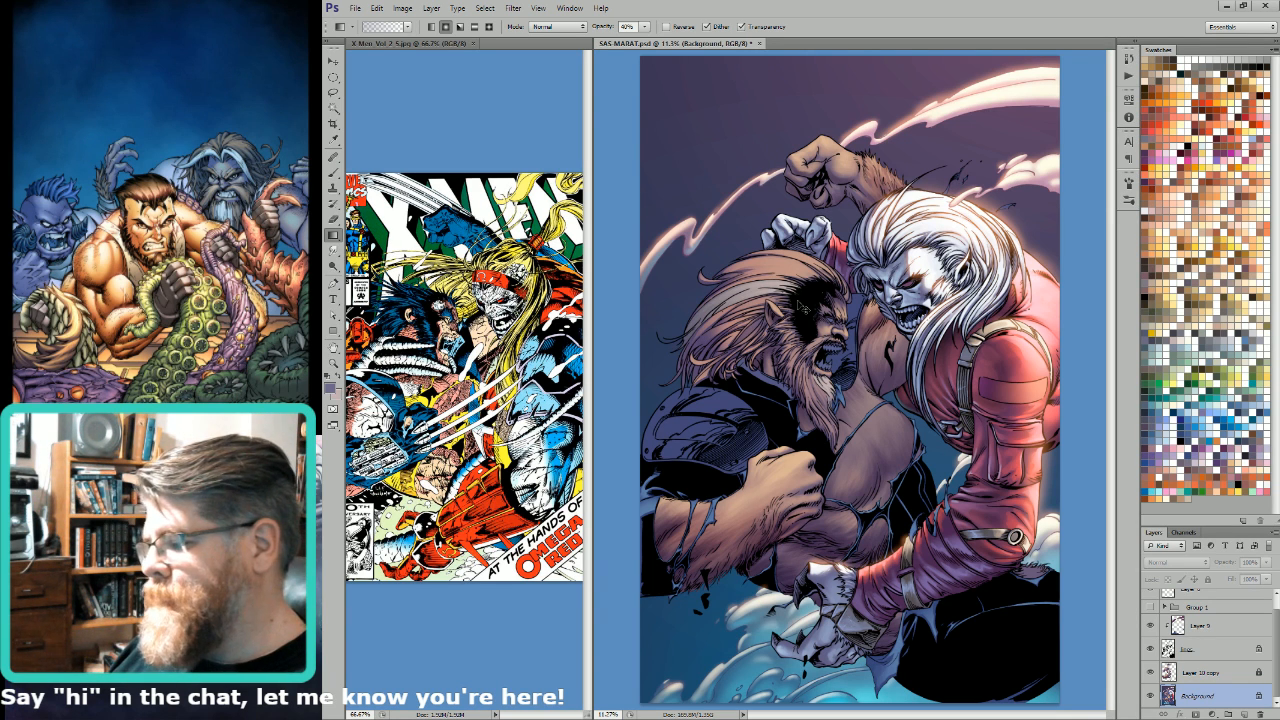
key("ctrl+s")
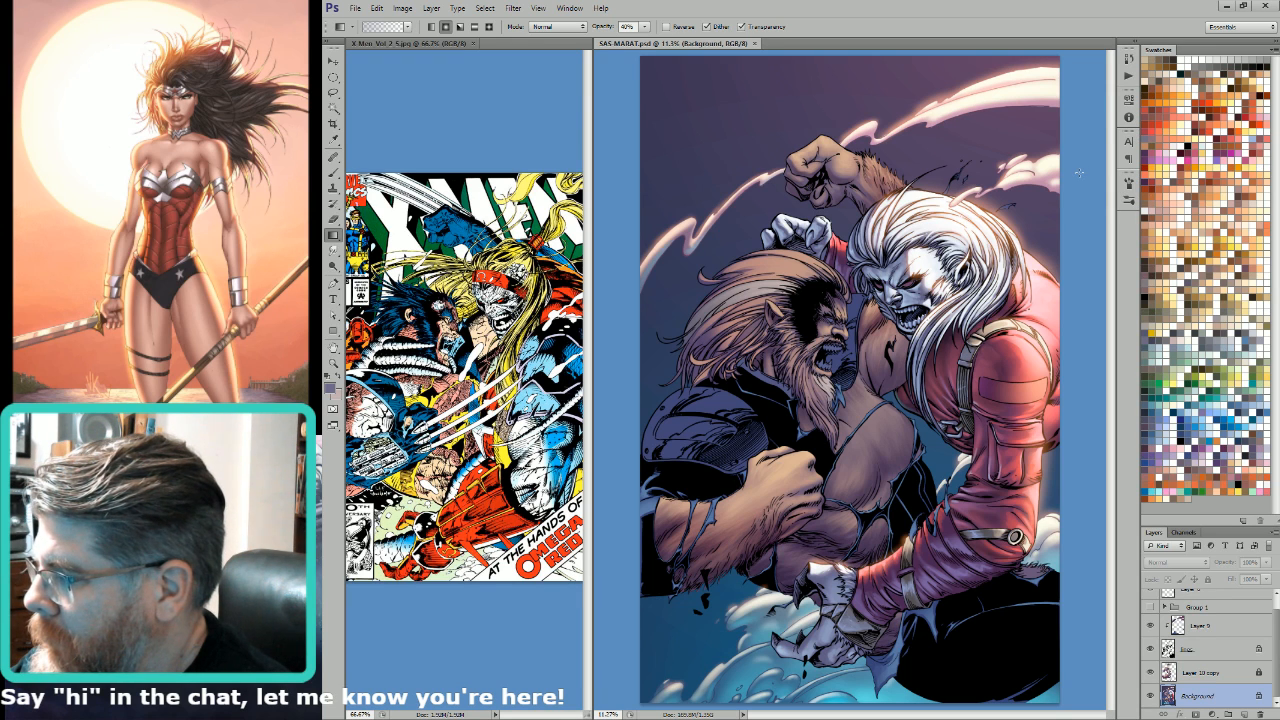
key("w")
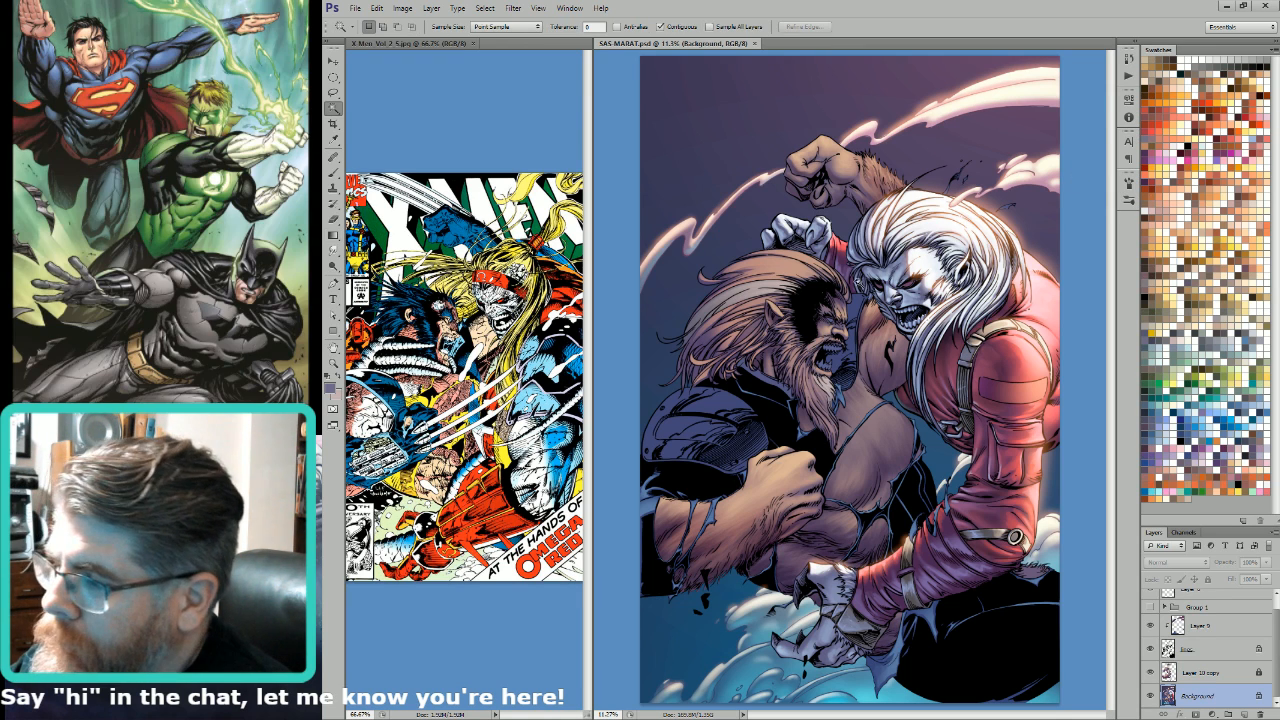
left_click(828, 320)
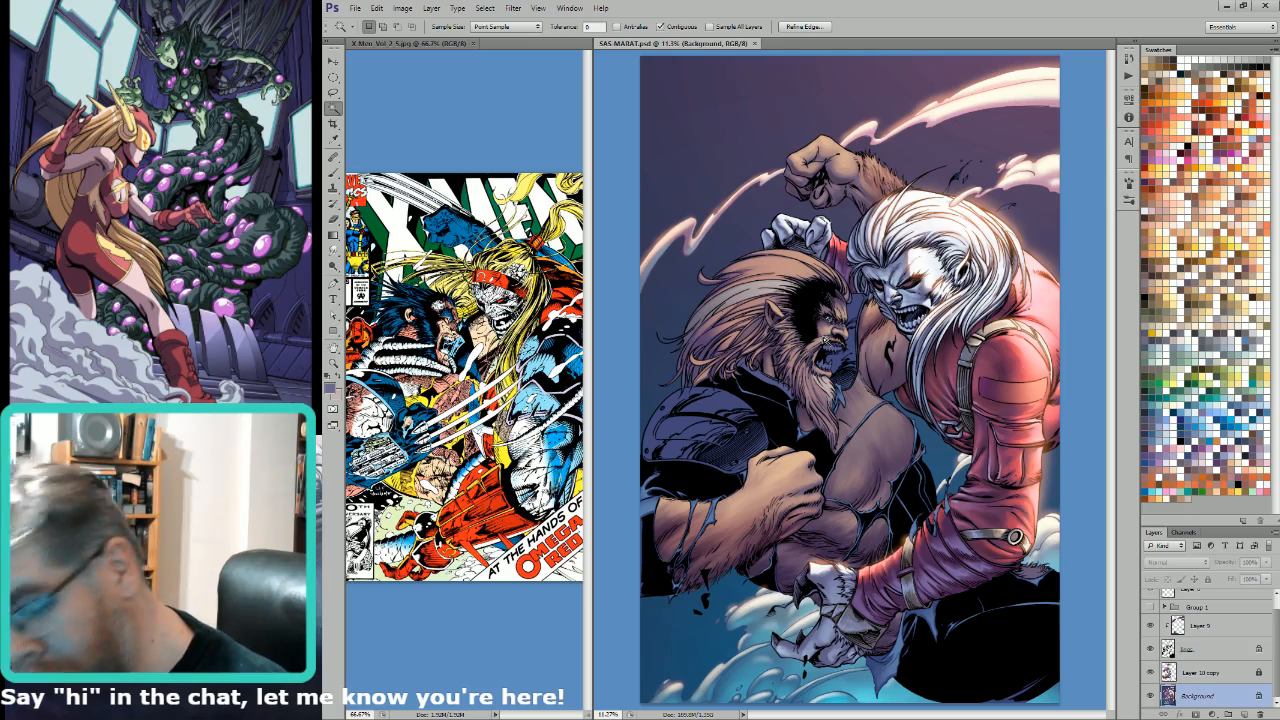
key("Tab")
key("Tab")
key("Tab")
key("Tab")
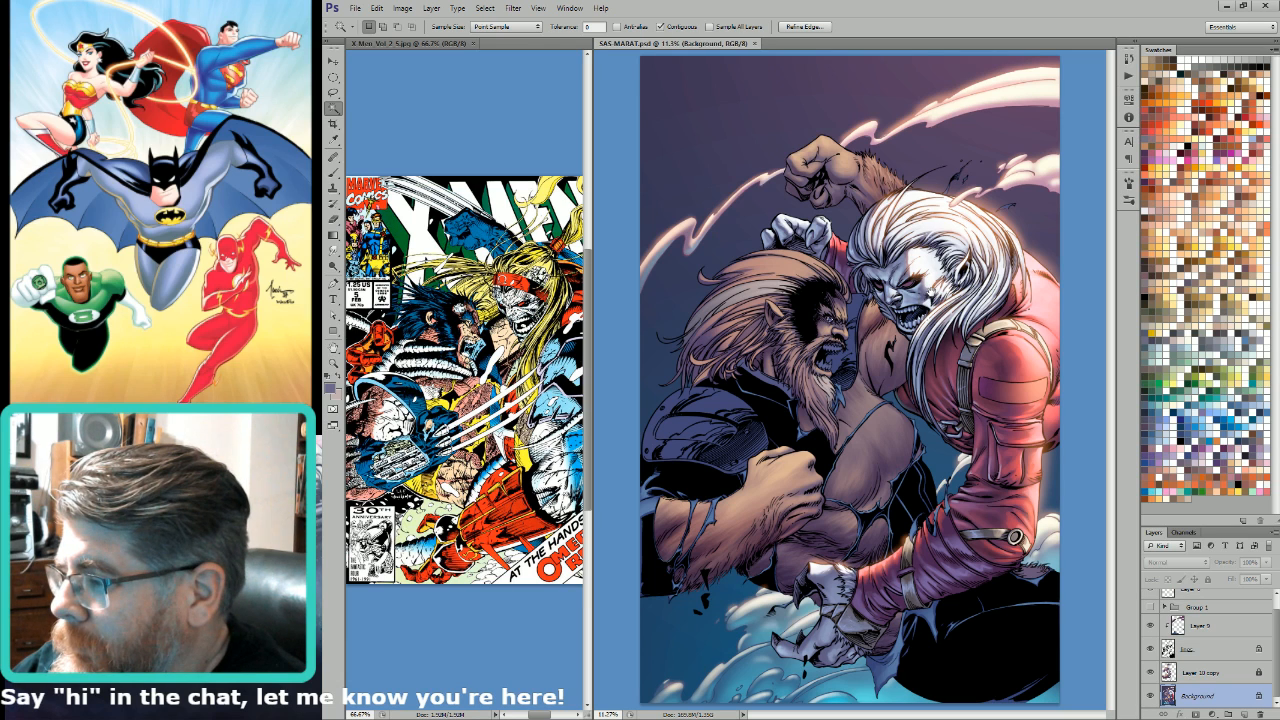
key("ctrl+d")
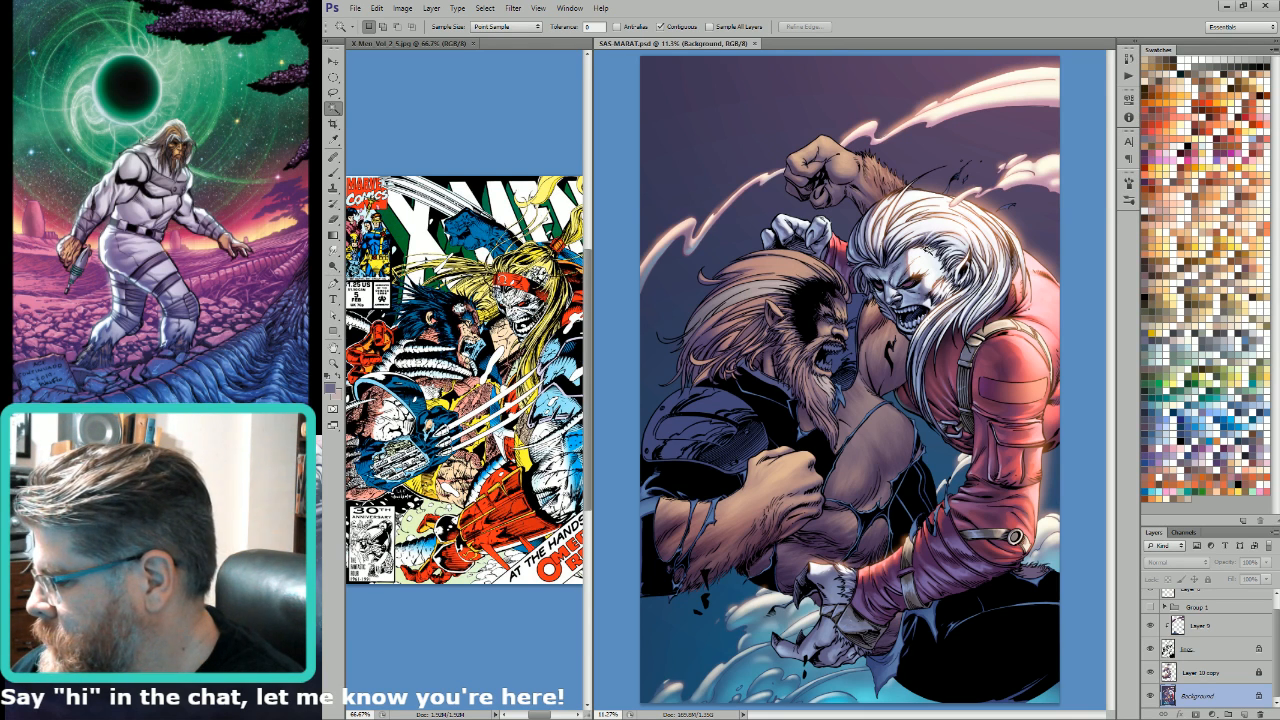
Step: Show the Group 1 logo and lettering, and add a new empty layer above Layer 8
scroll(1276, 632, "up", 1)
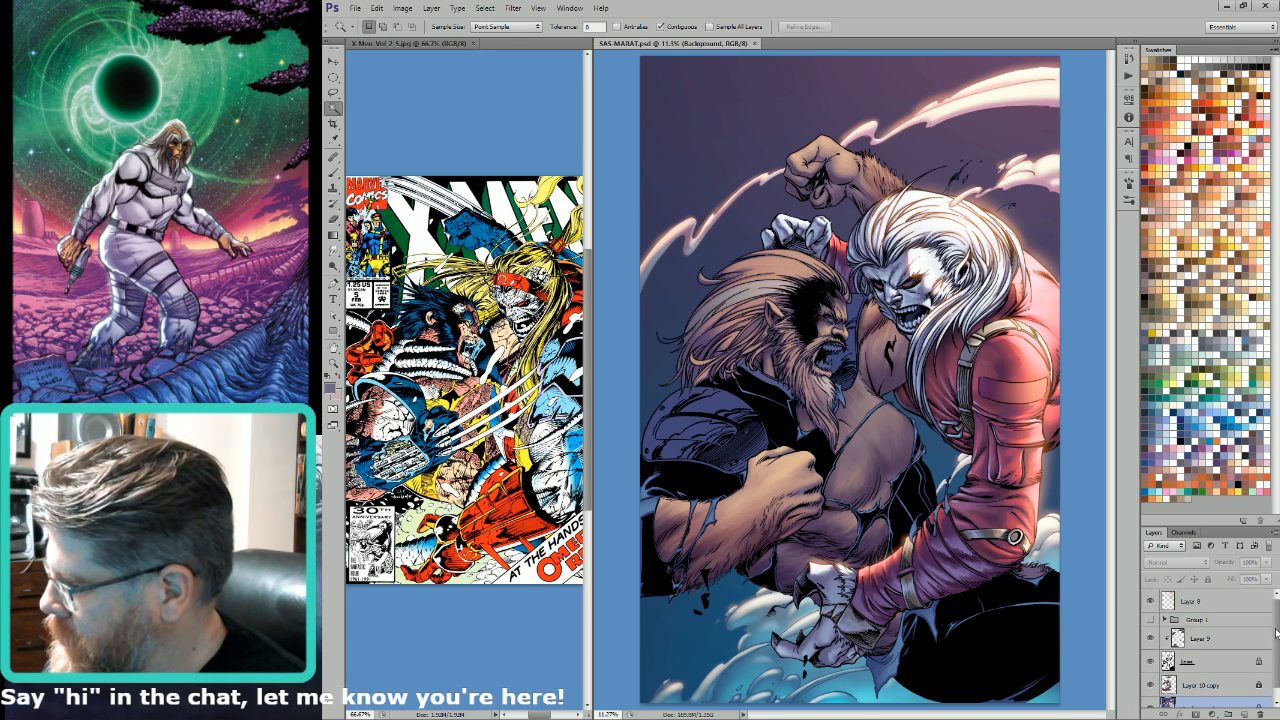
left_click(1150, 620)
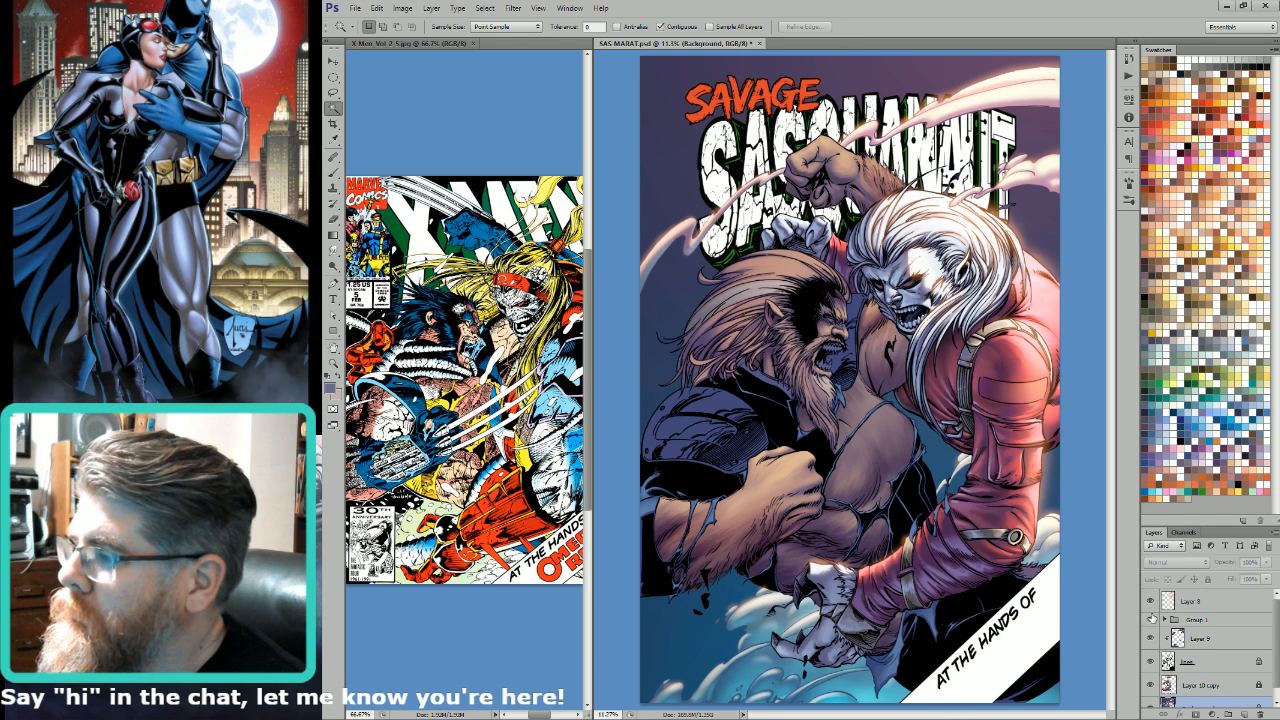
left_click(1216, 606)
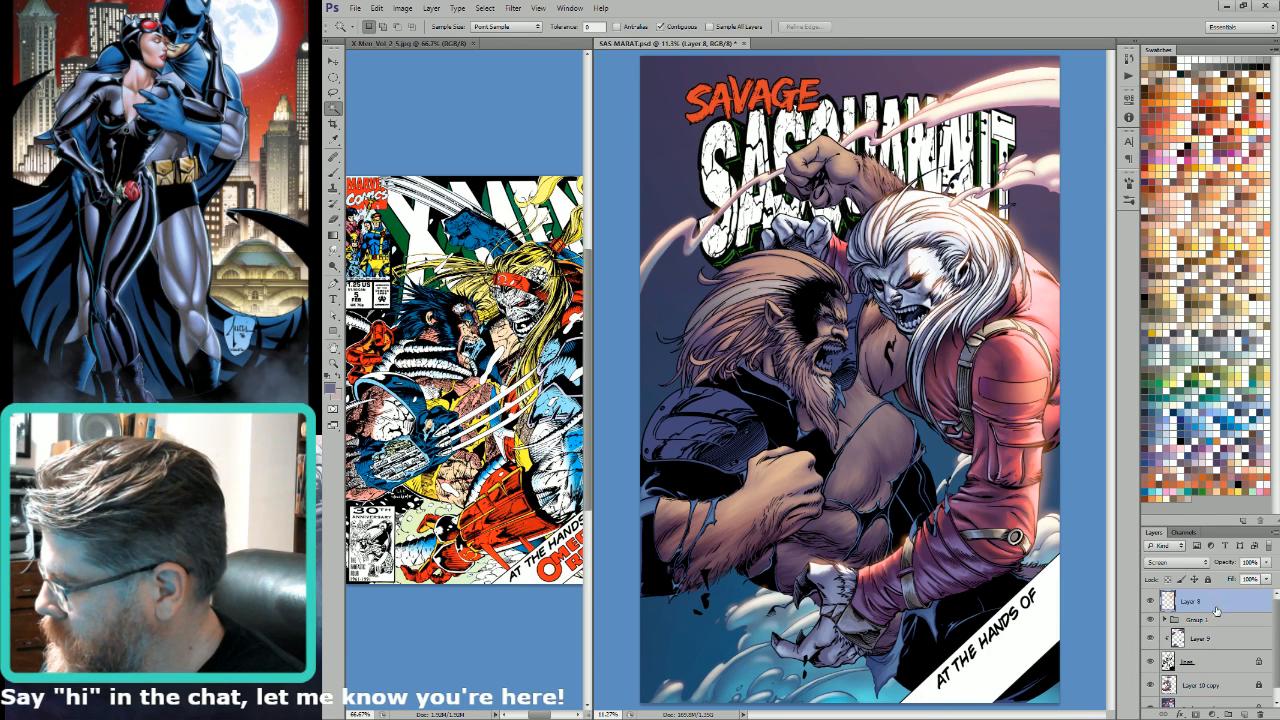
left_click(1242, 711)
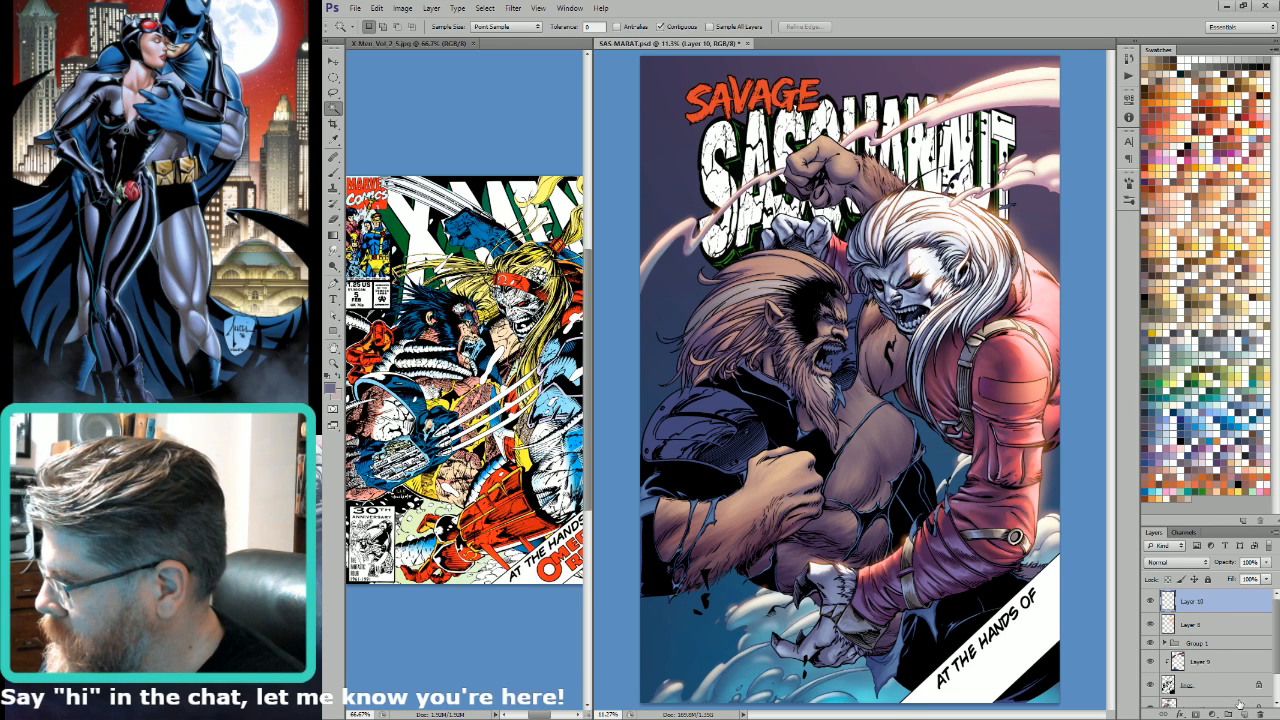
Step: Spatter yellow spark dots across both fighters on Layer 10 with a greatly enlarged spatter brush
left_click(1237, 491)
key("b")
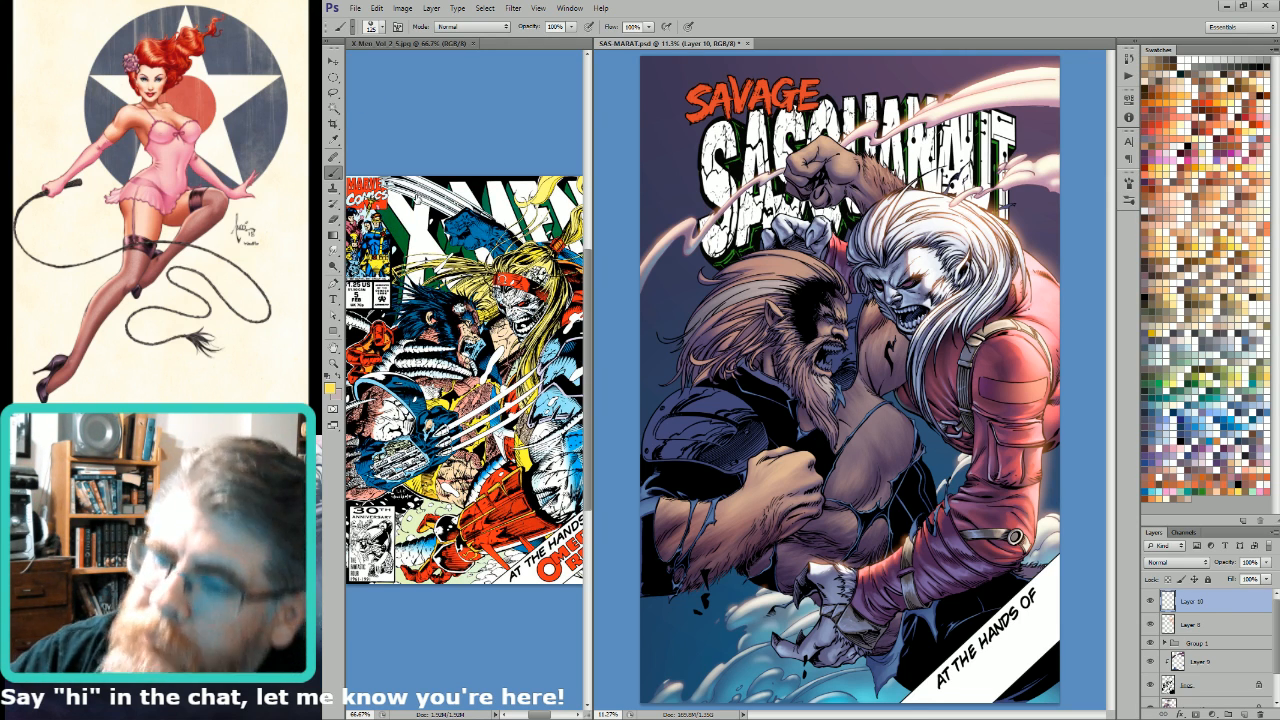
key("bracketright")
key("bracketright")
key("bracketright")
key("bracketright")
key("bracketright")
key("bracketright")
key("bracketright")
key("bracketright")
key("bracketright")
key("bracketright")
key("bracketright")
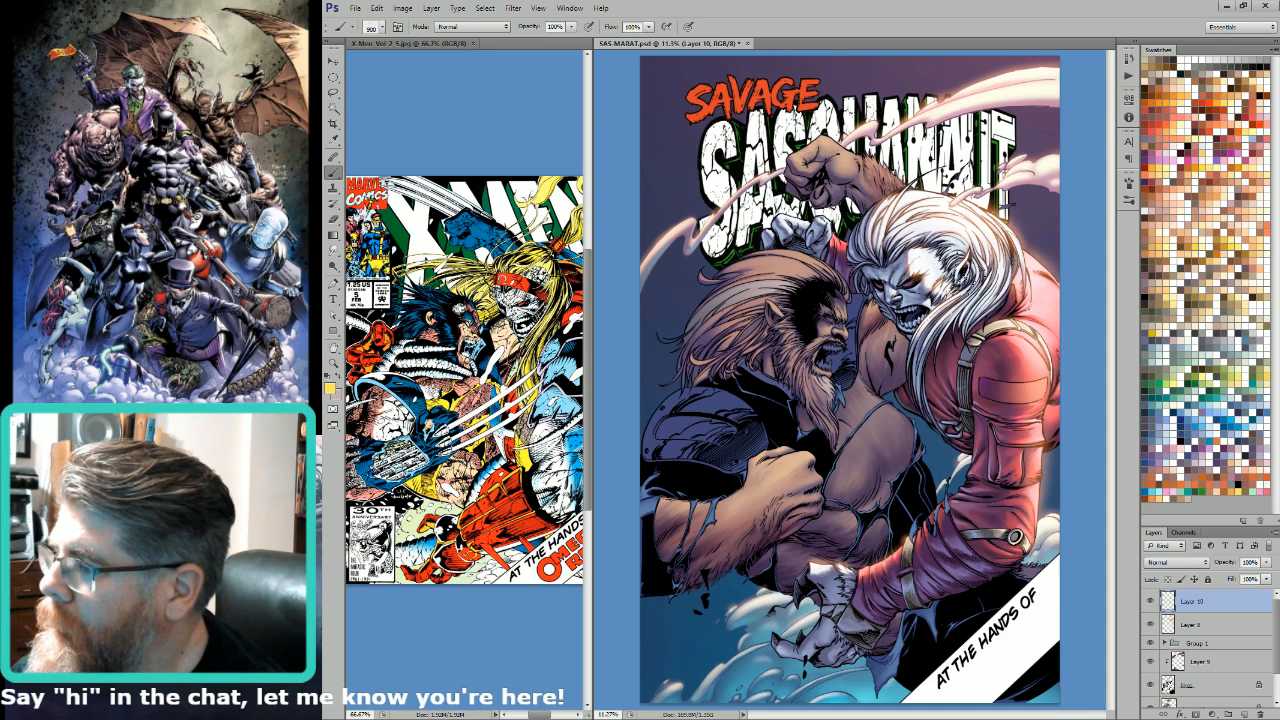
key("bracketright")
key("bracketright")
key("bracketright")
key("bracketright")
key("bracketright")
key("bracketright")
key("bracketright")
key("bracketright")
key("bracketright")
key("bracketright")
key("bracketright")
key("bracketright")
key("bracketright")
key("bracketright")
key("bracketright")
key("bracketright")
key("bracketright")
key("bracketright")
key("bracketright")
key("bracketright")
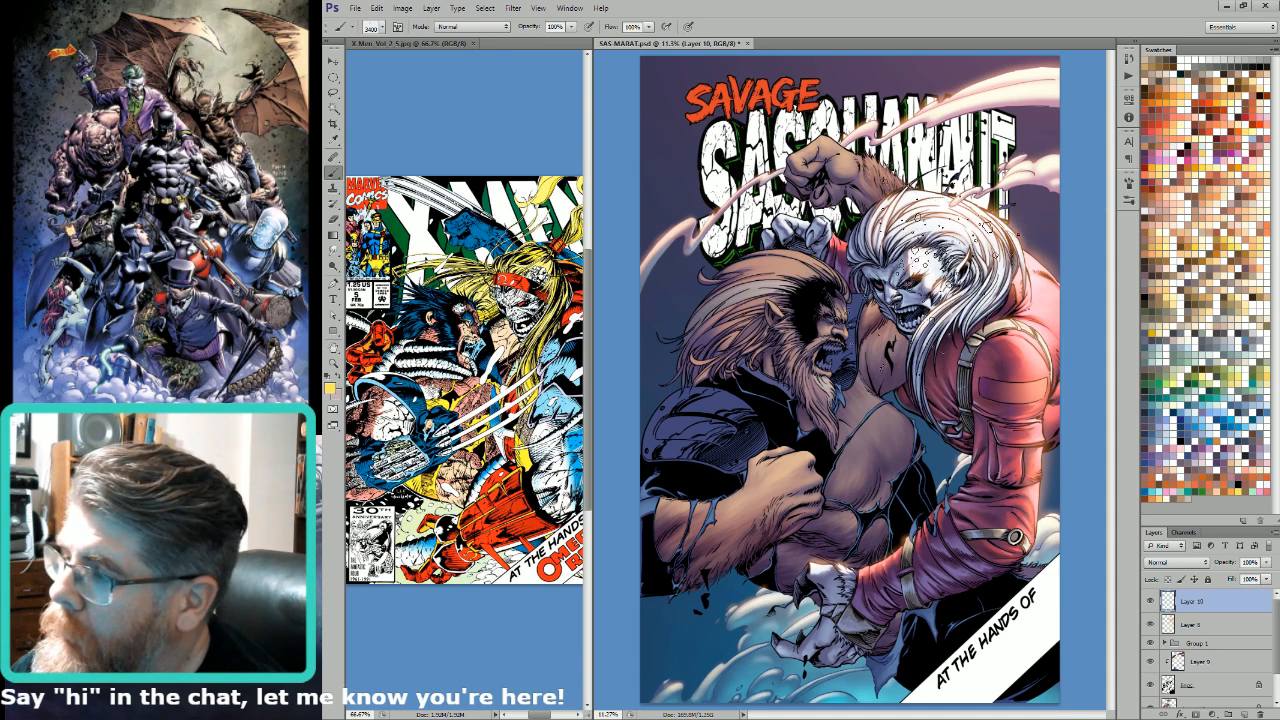
key("bracketright")
left_click(948, 187)
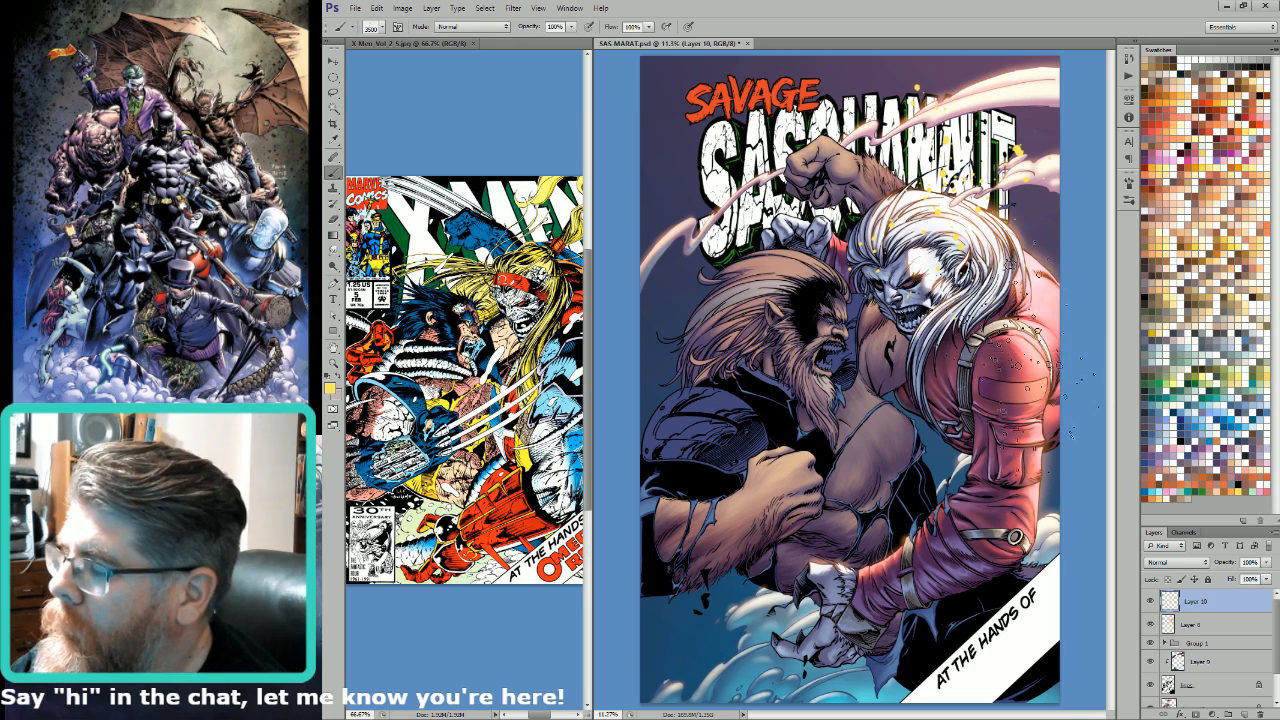
left_click(980, 368)
left_click(745, 335)
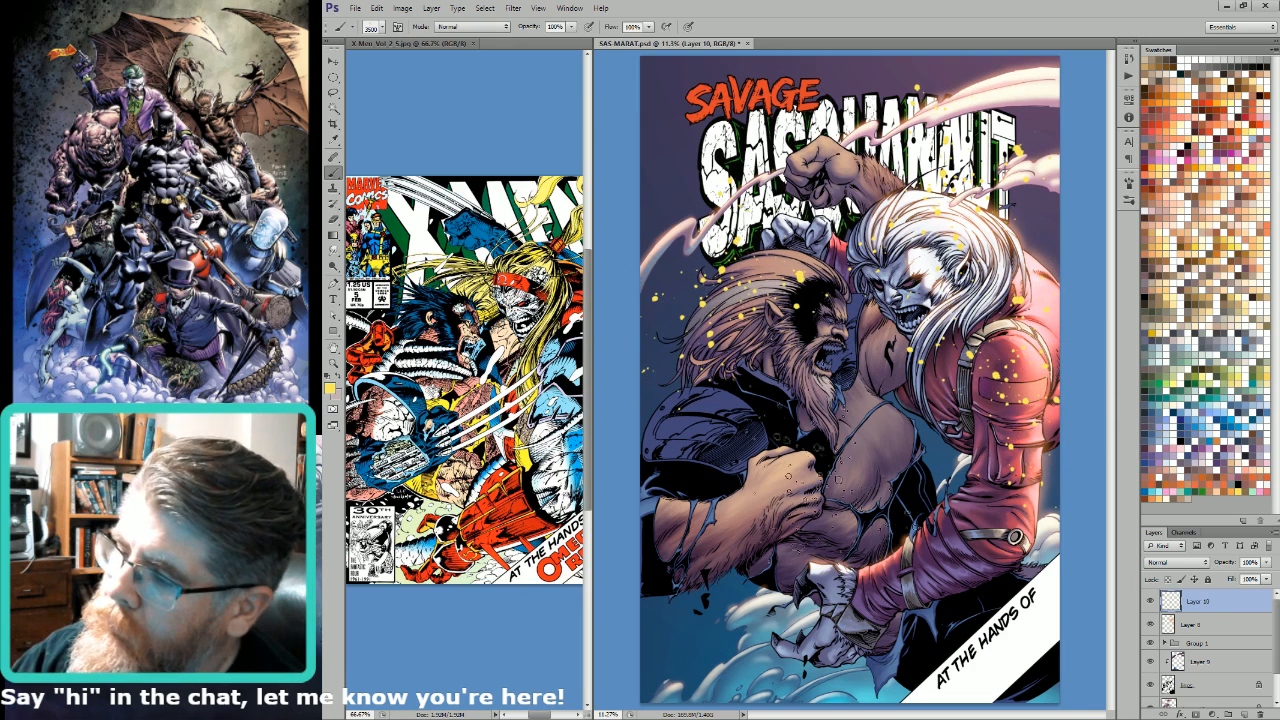
left_click(757, 517)
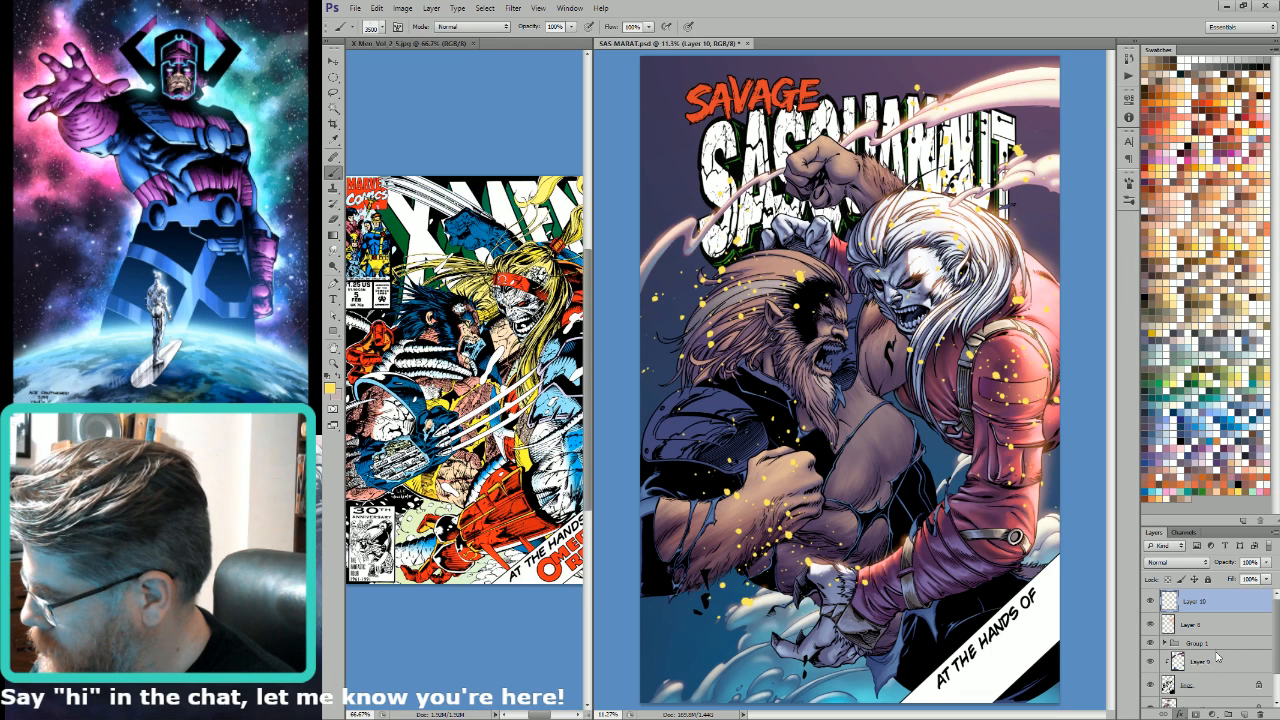
Step: Give the spark layer an orange Outer Glow and set its blending mode to Screen
key("h")
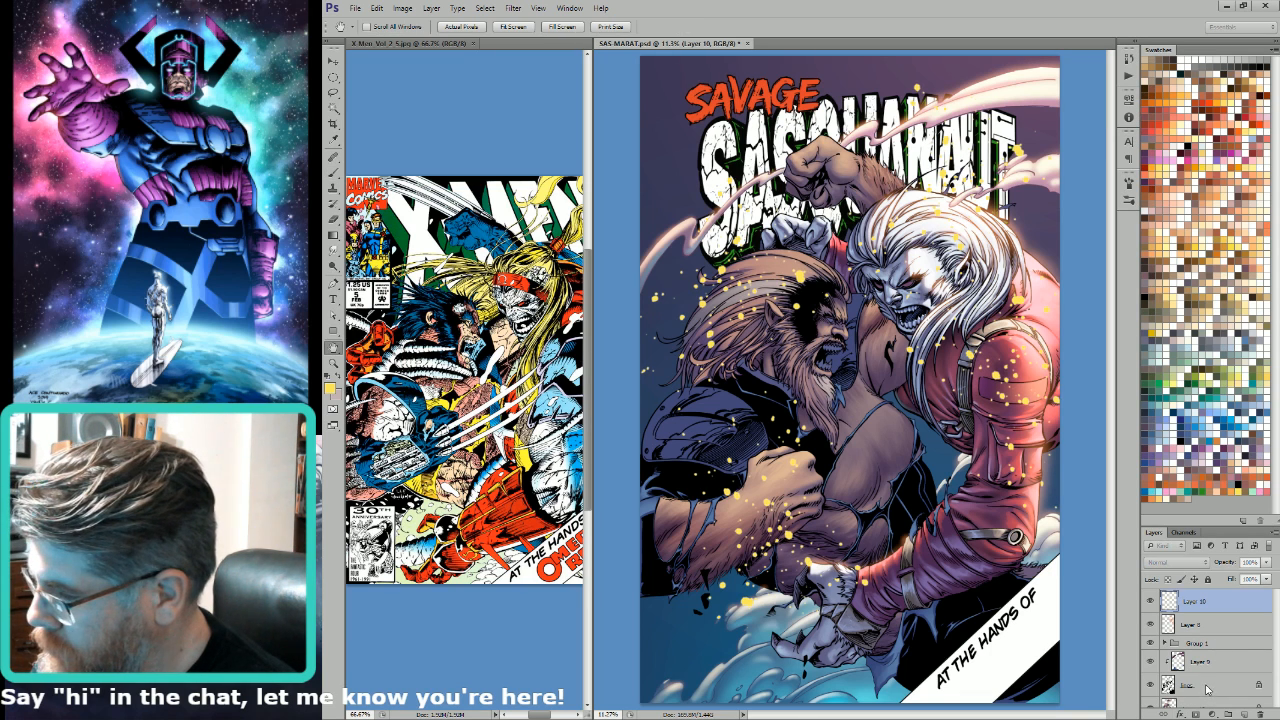
key("i")
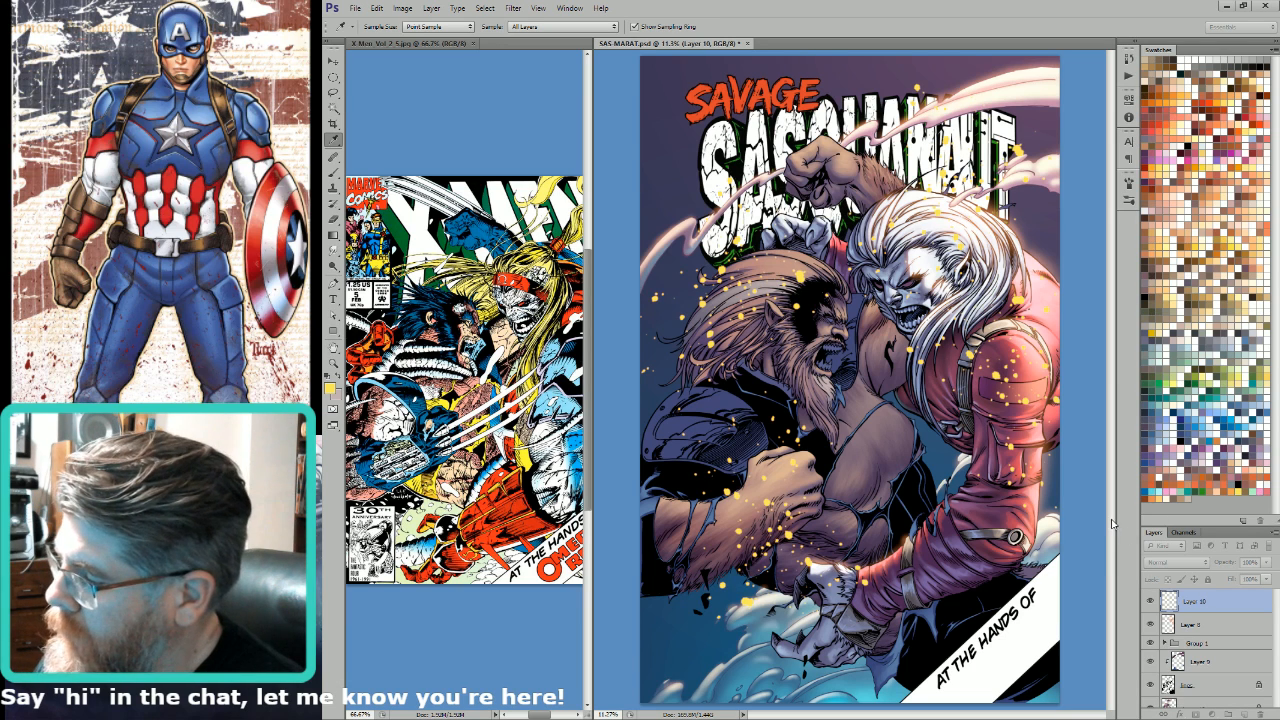
key("h")
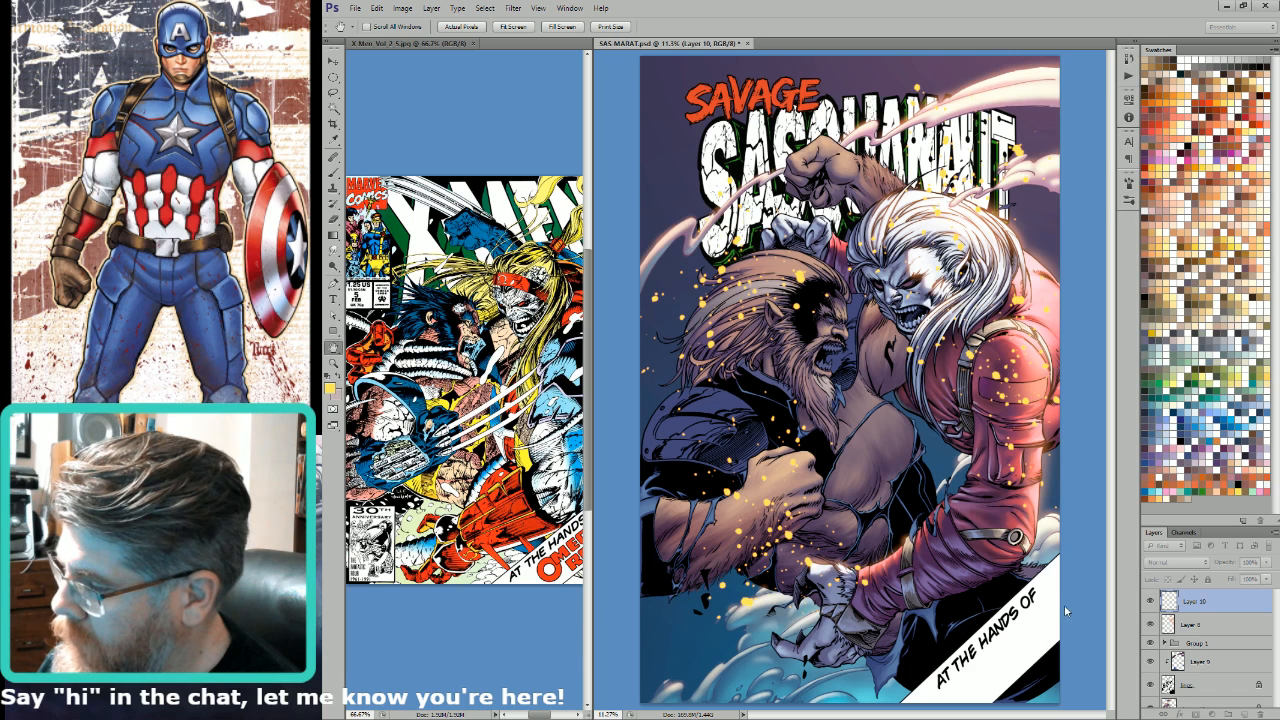
left_click(1233, 486)
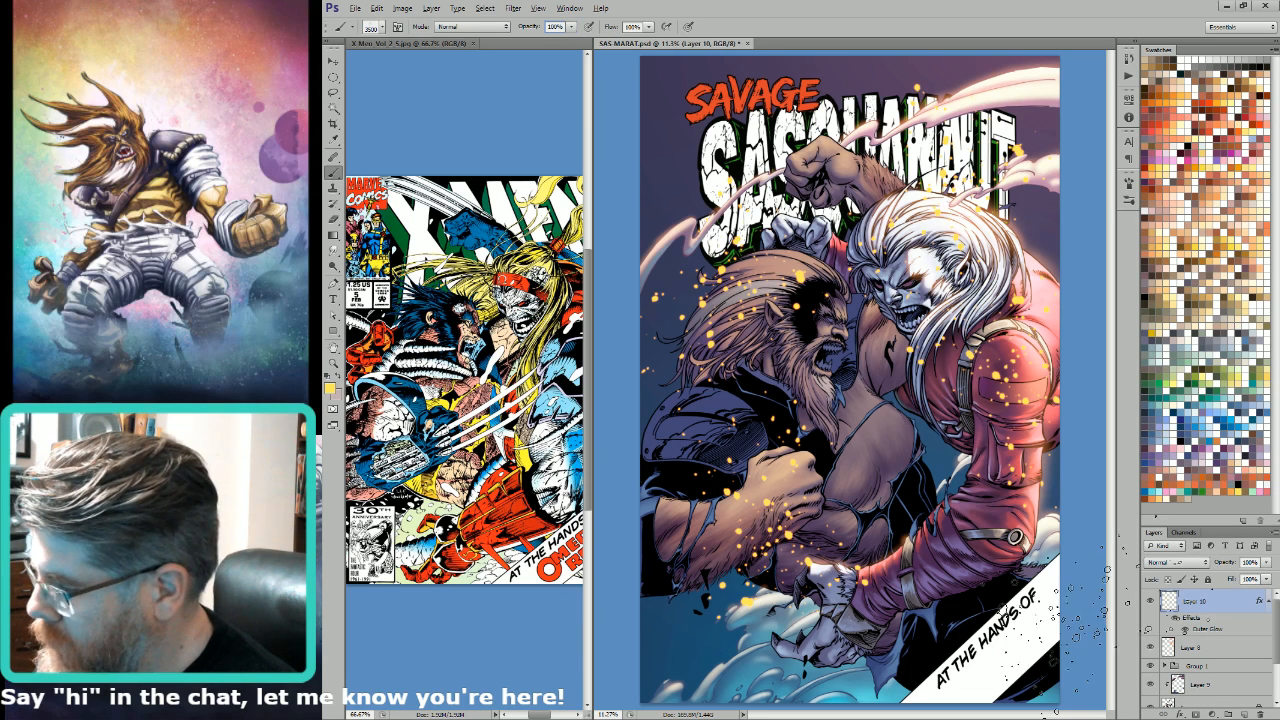
left_click(1182, 562)
left_click(1155, 350)
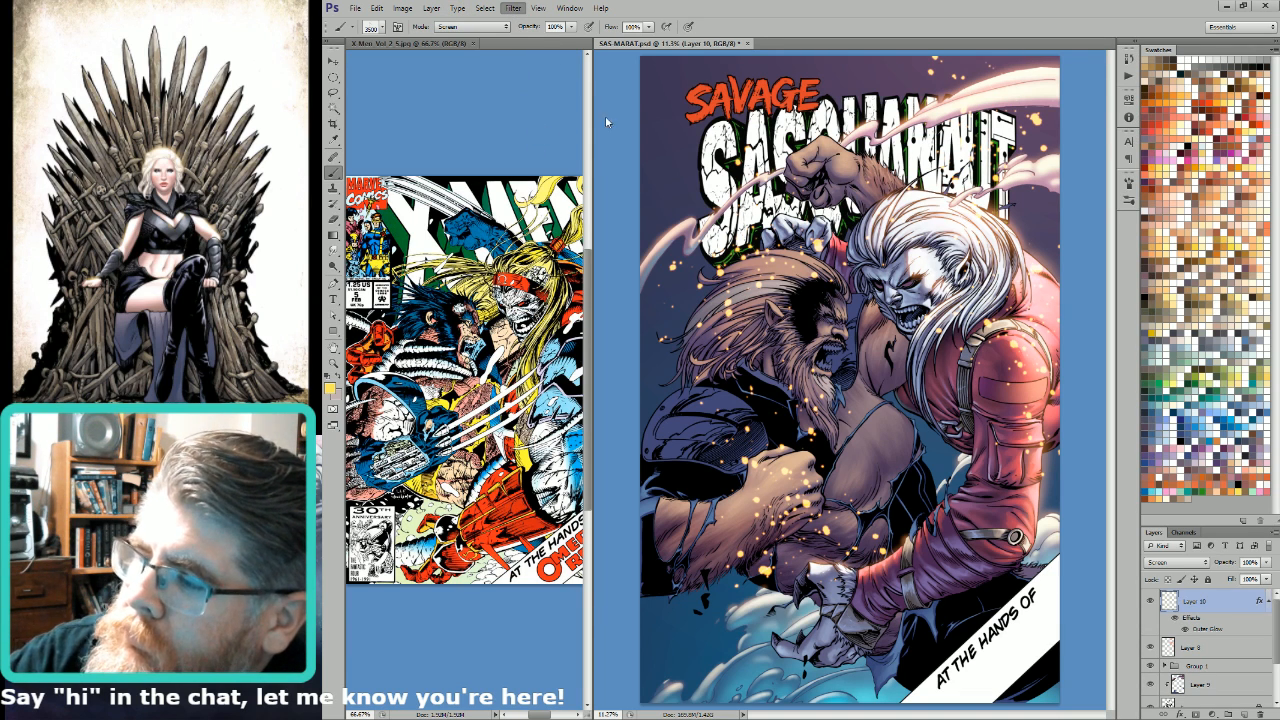
Step: Blur the glowing sparks into slanted motion streaks and reposition them toward the cover's upper-left area
key("h")
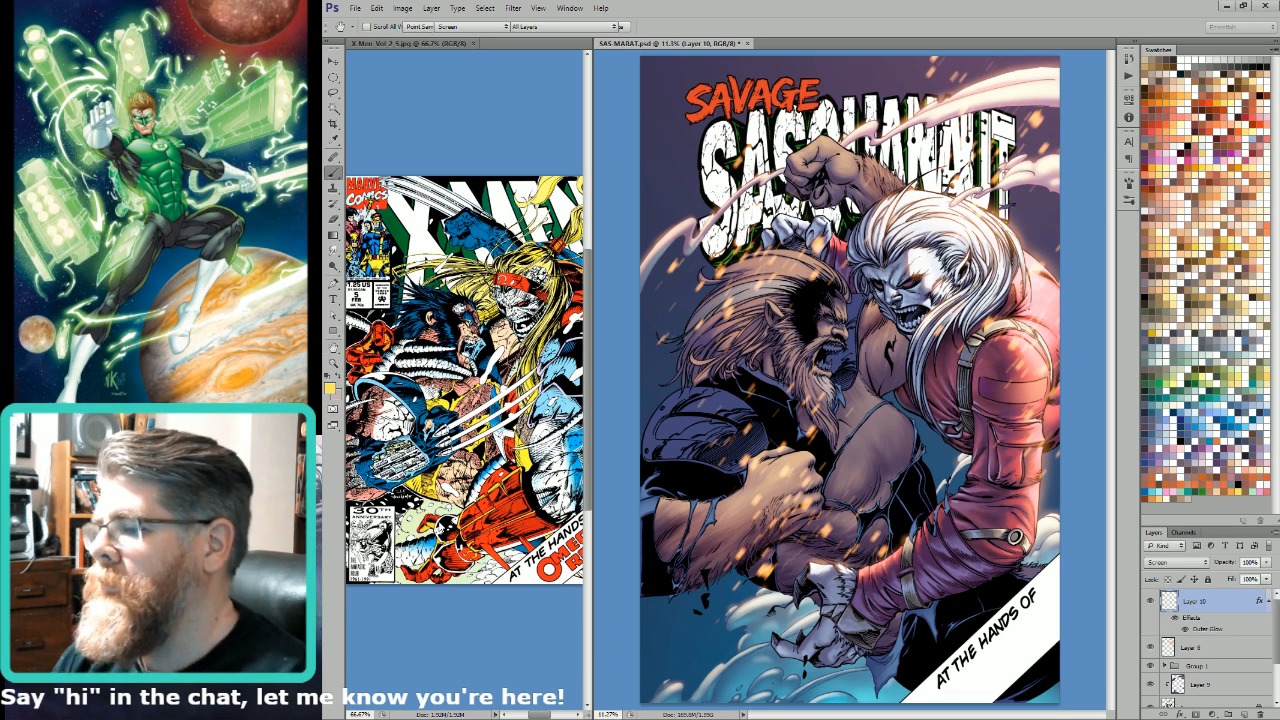
key("alt")
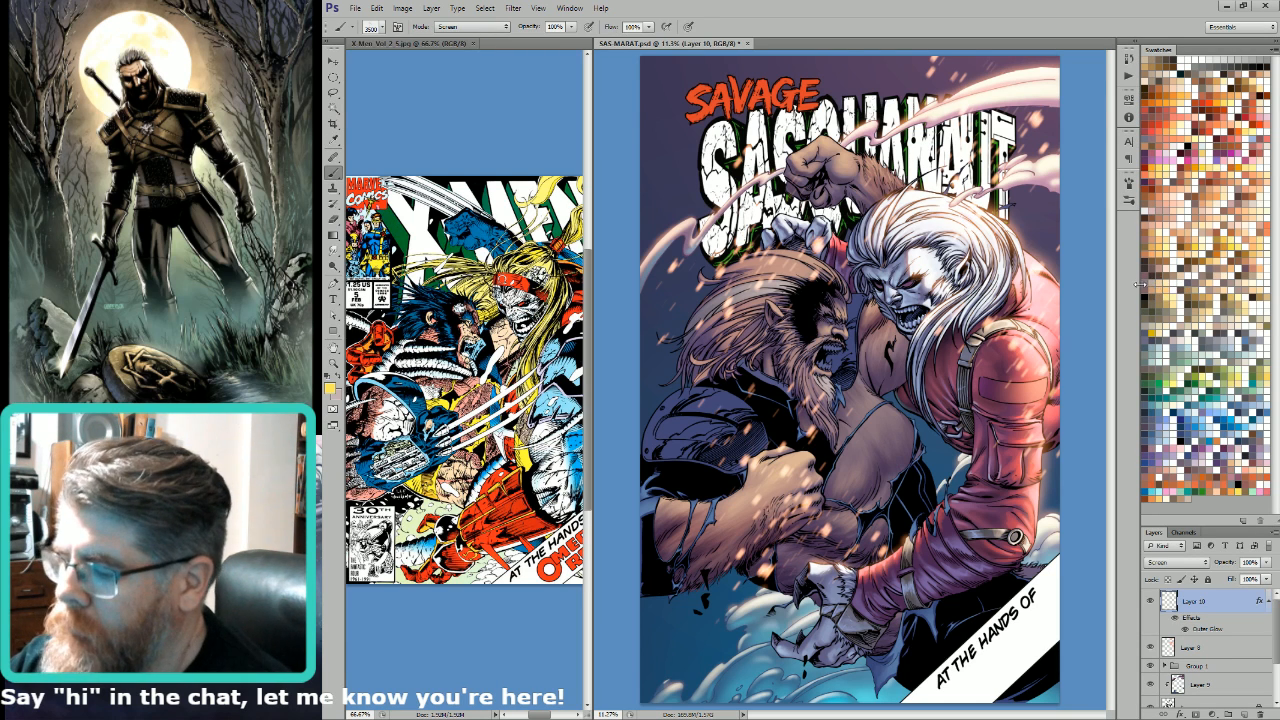
key("alt")
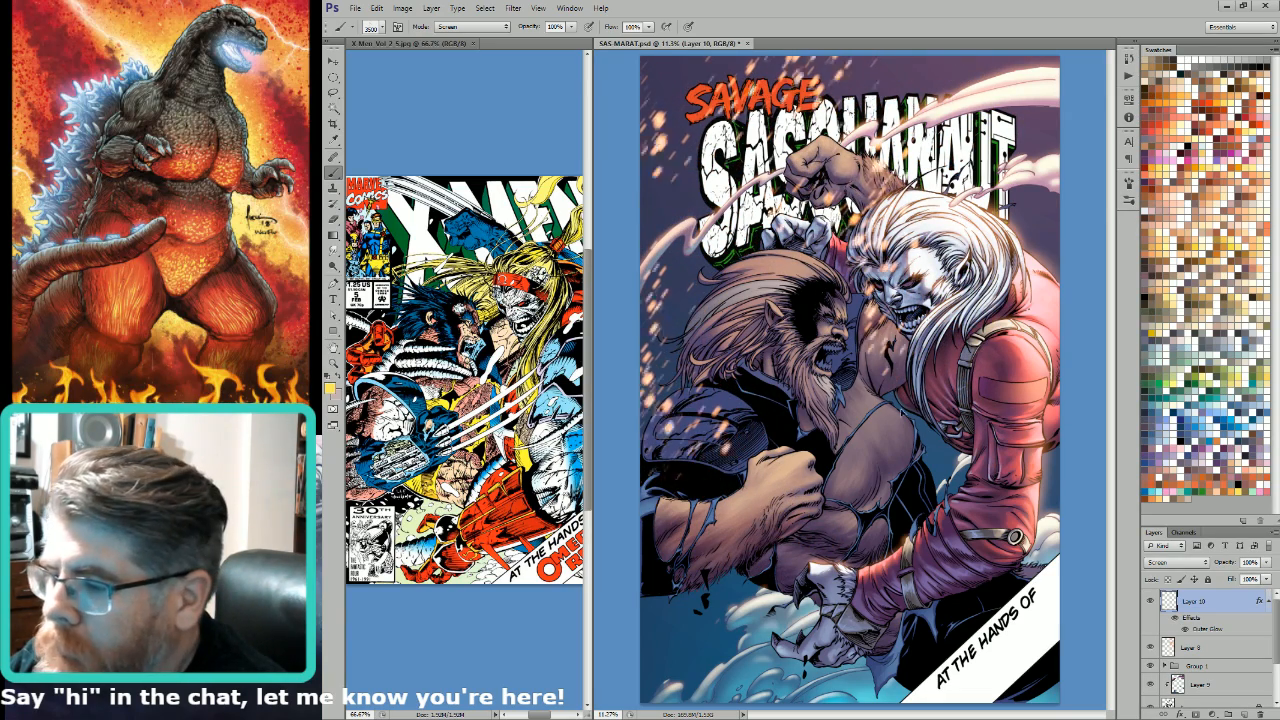
Step: Duplicate the streaked sparks to fill the cover, and merge the copies and their glow into Layer 11
key("ctrl+j")
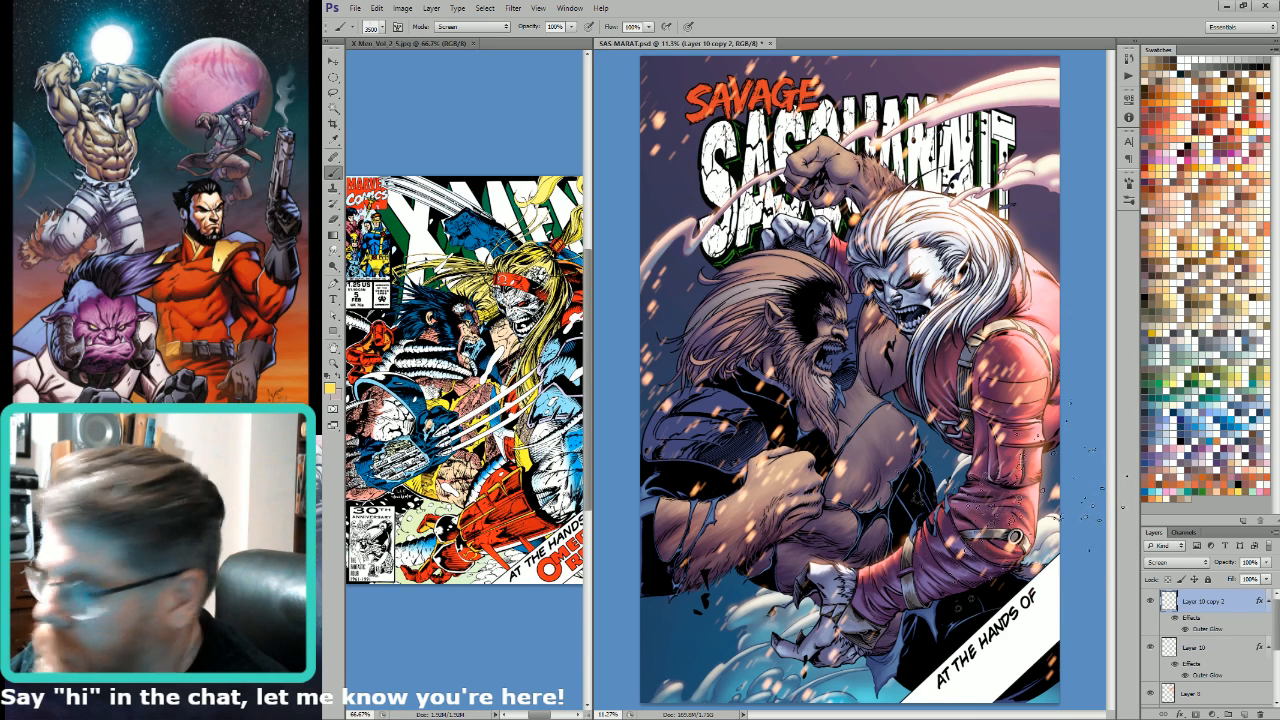
key("ctrl+e")
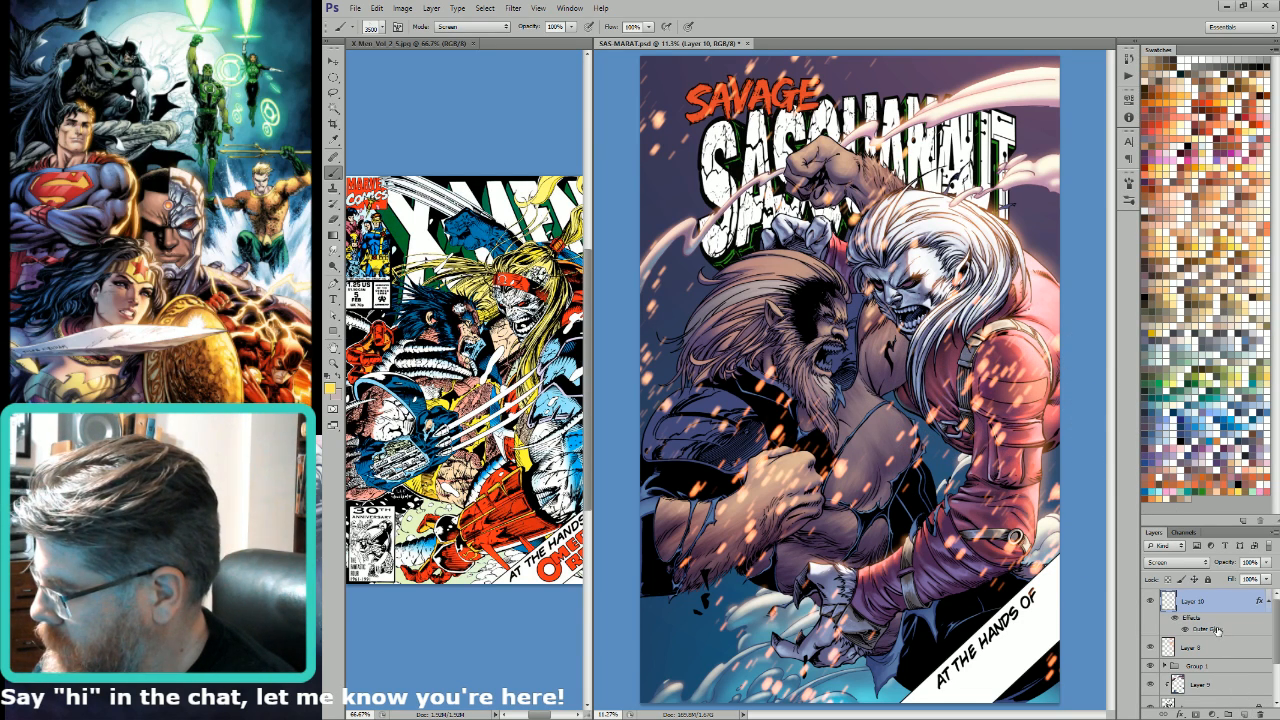
left_click(1243, 713)
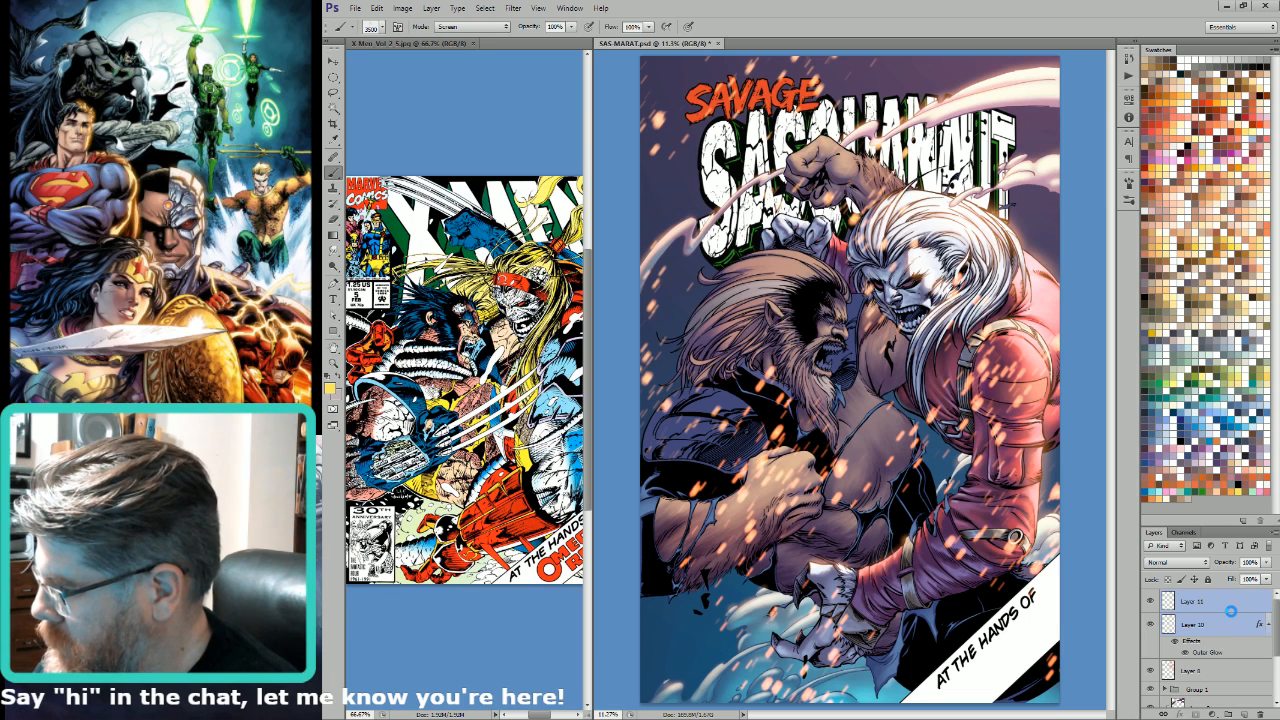
key("ctrl+e")
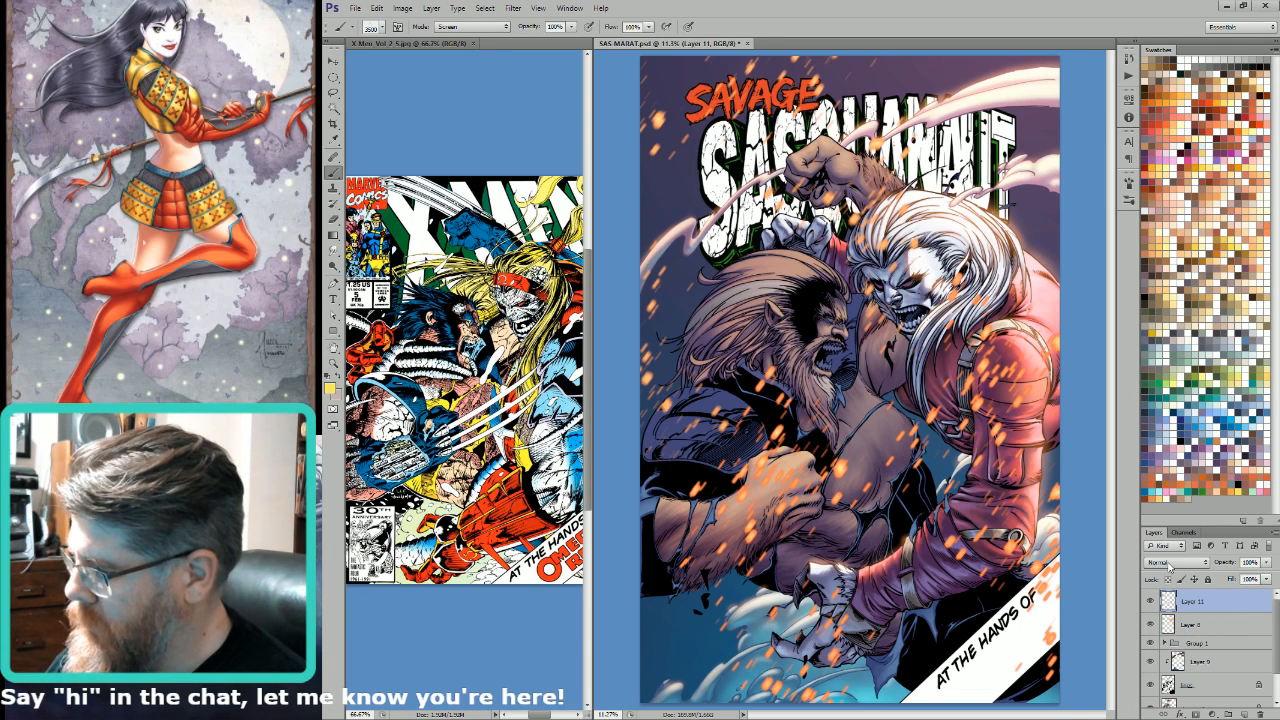
Step: Shift the sparks on Layer 11 to yellow in Screen mode with Hue/Saturation, and delete the layer
key("m")
key("alt+shift+s")
key("ctrl+u")
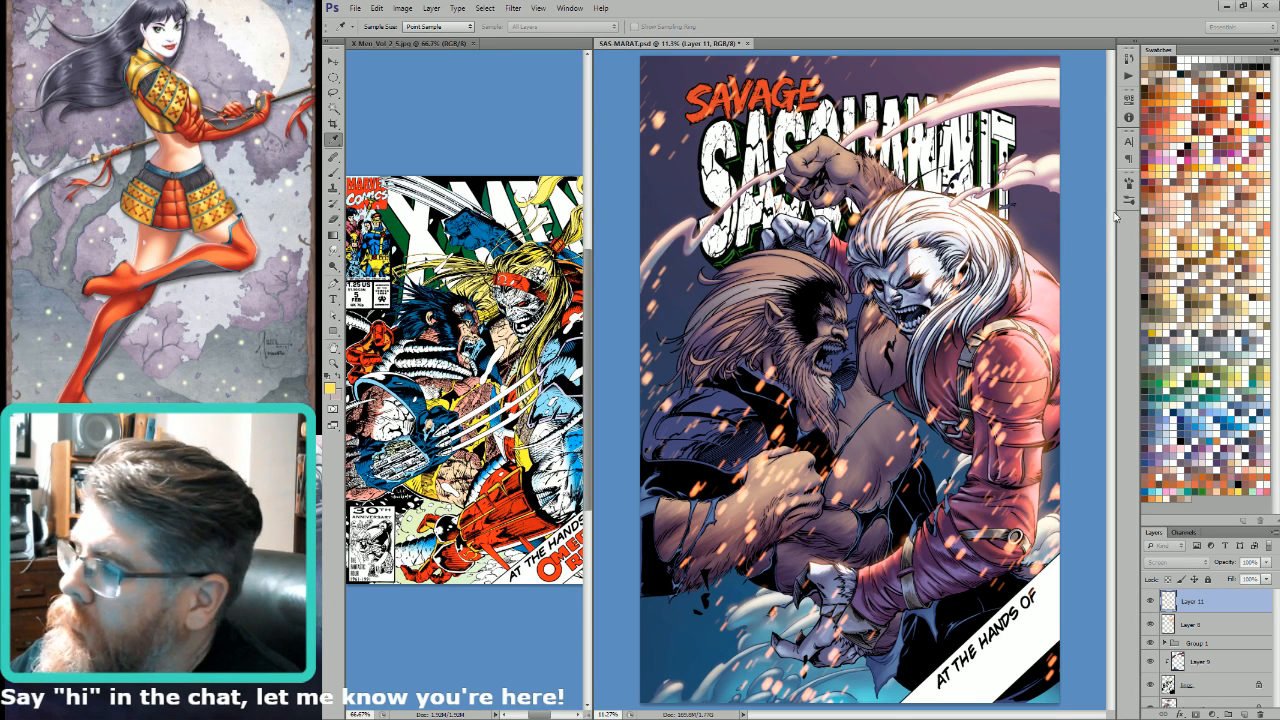
left_click_drag(1112, 213, 1168, 238)
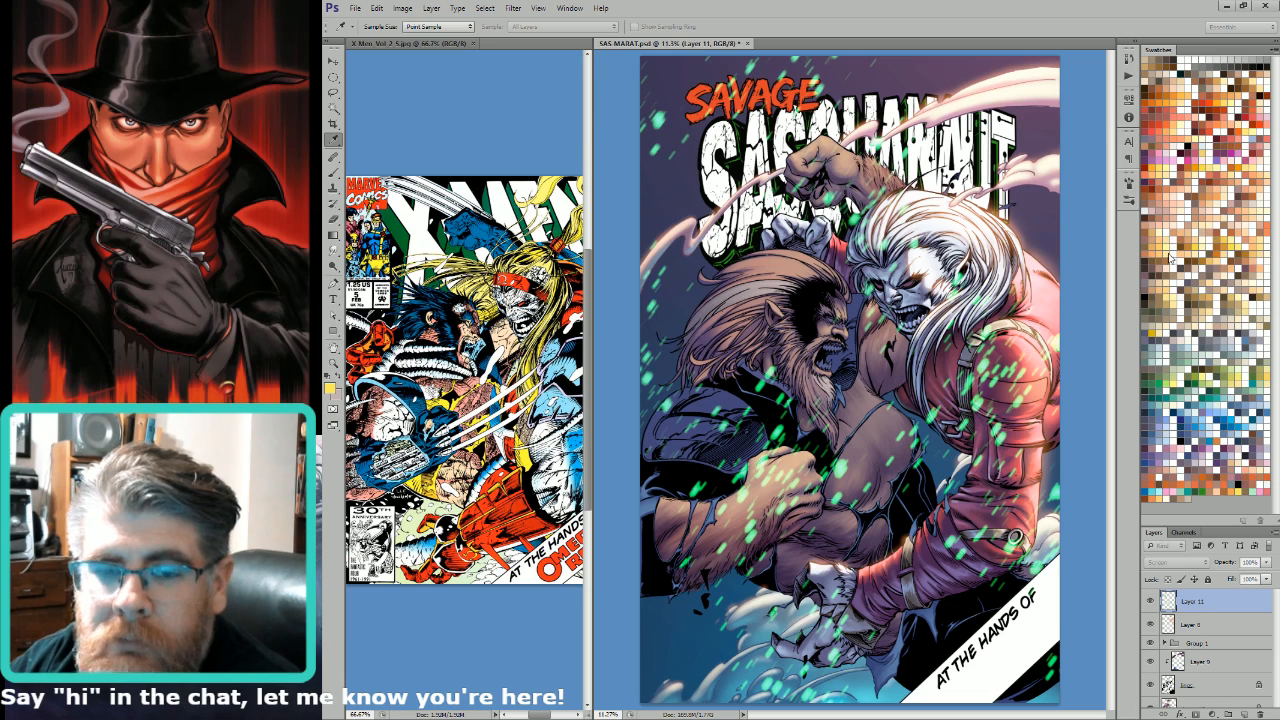
left_click_drag(1147, 231, 1142, 229)
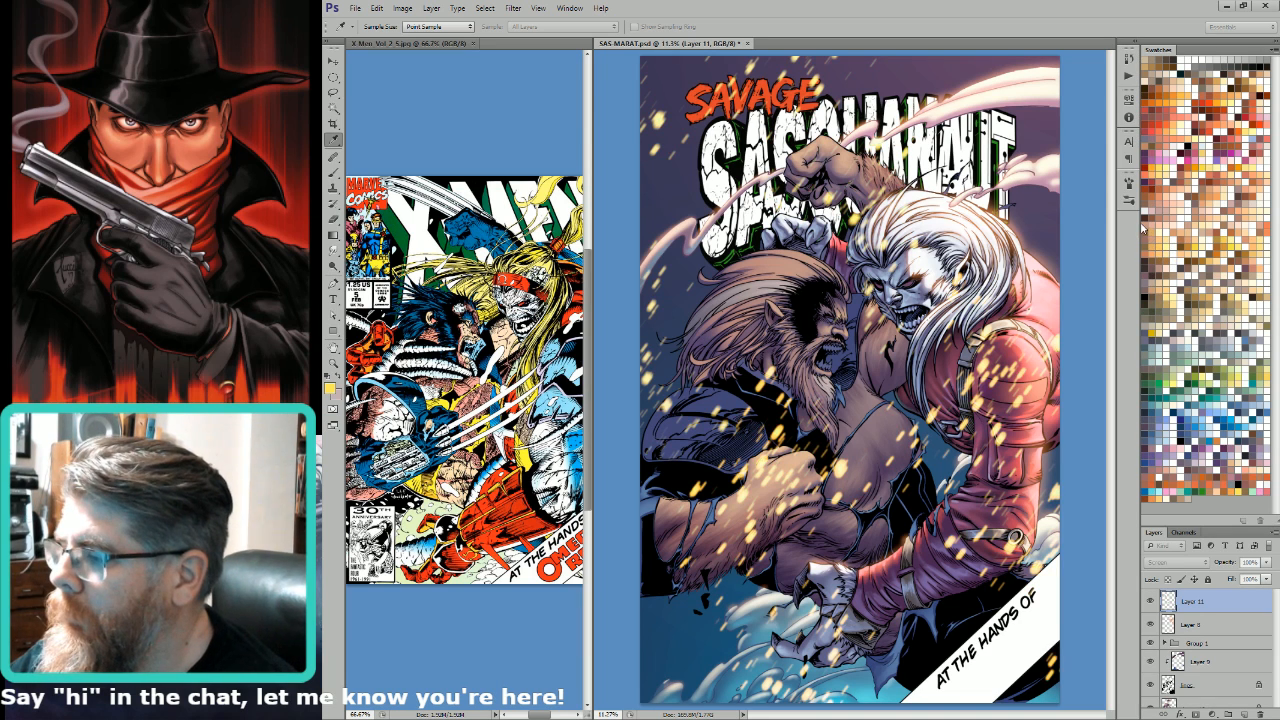
key("Return")
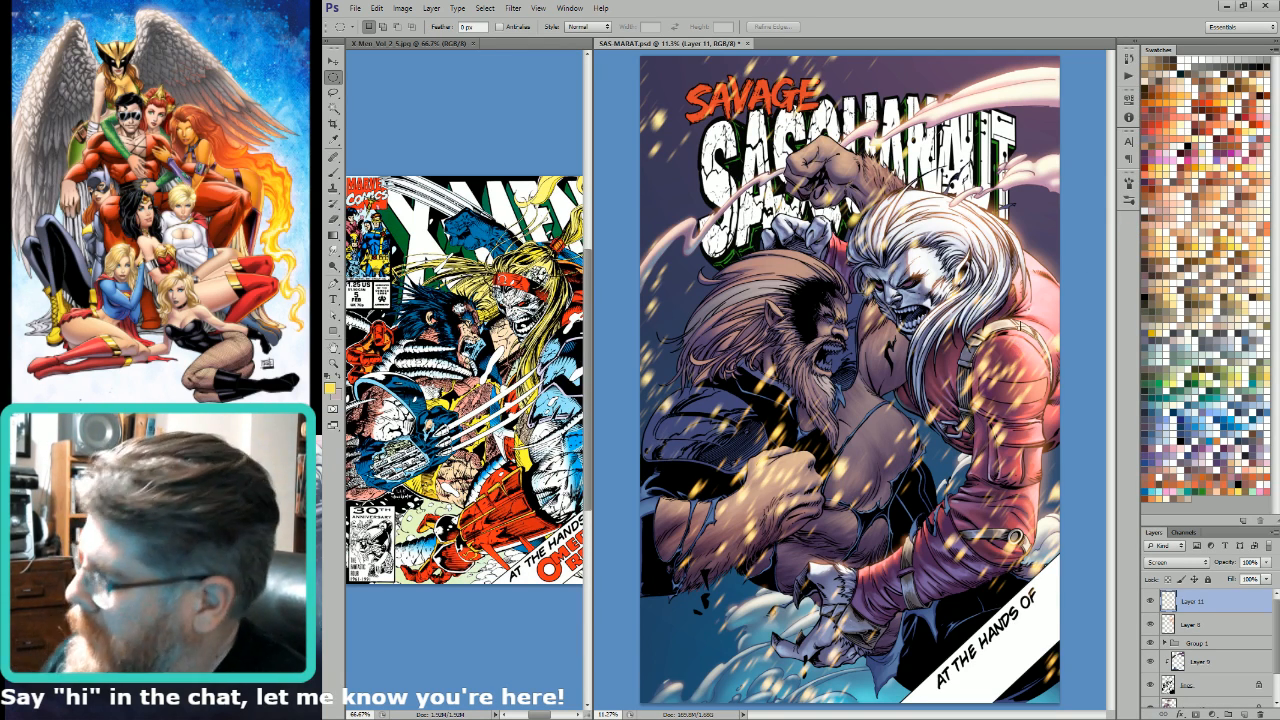
key("Delete")
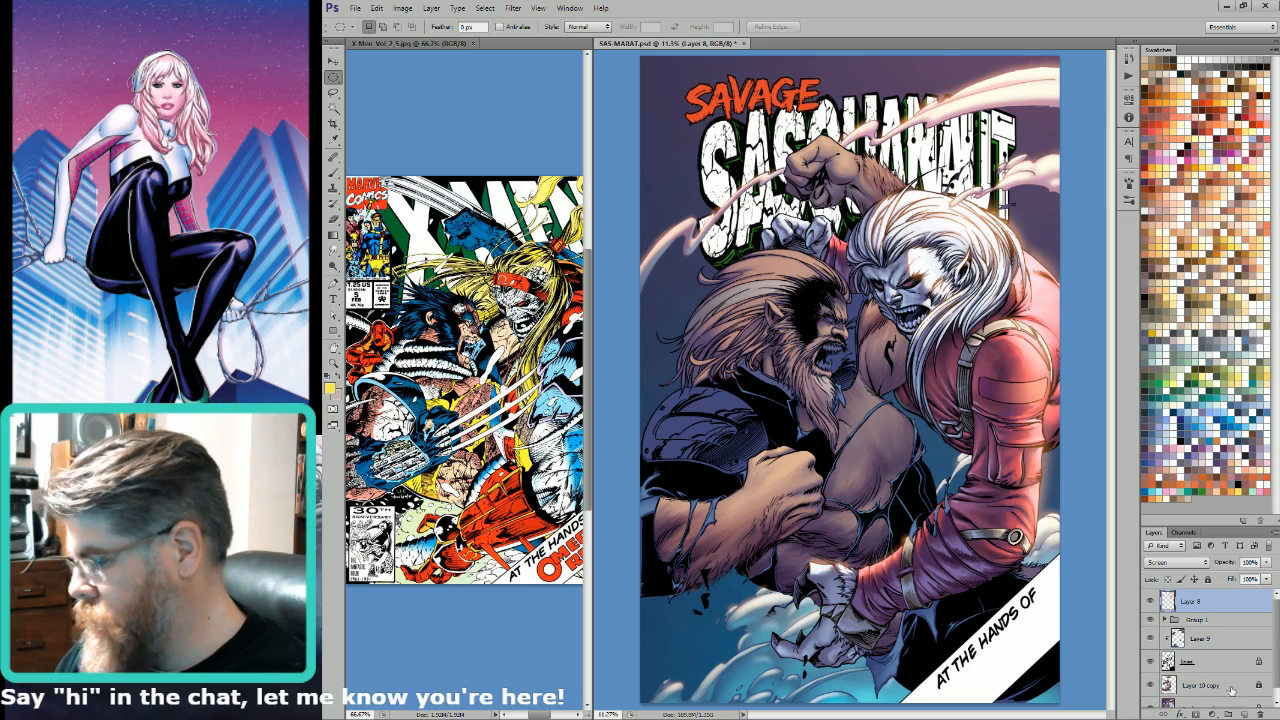
Step: On the Background layer, lasso the torn blue scrap above the forearm strap and shade it with a 60% blue gradient
left_click(1277, 695)
left_click(1225, 692)
key("l")
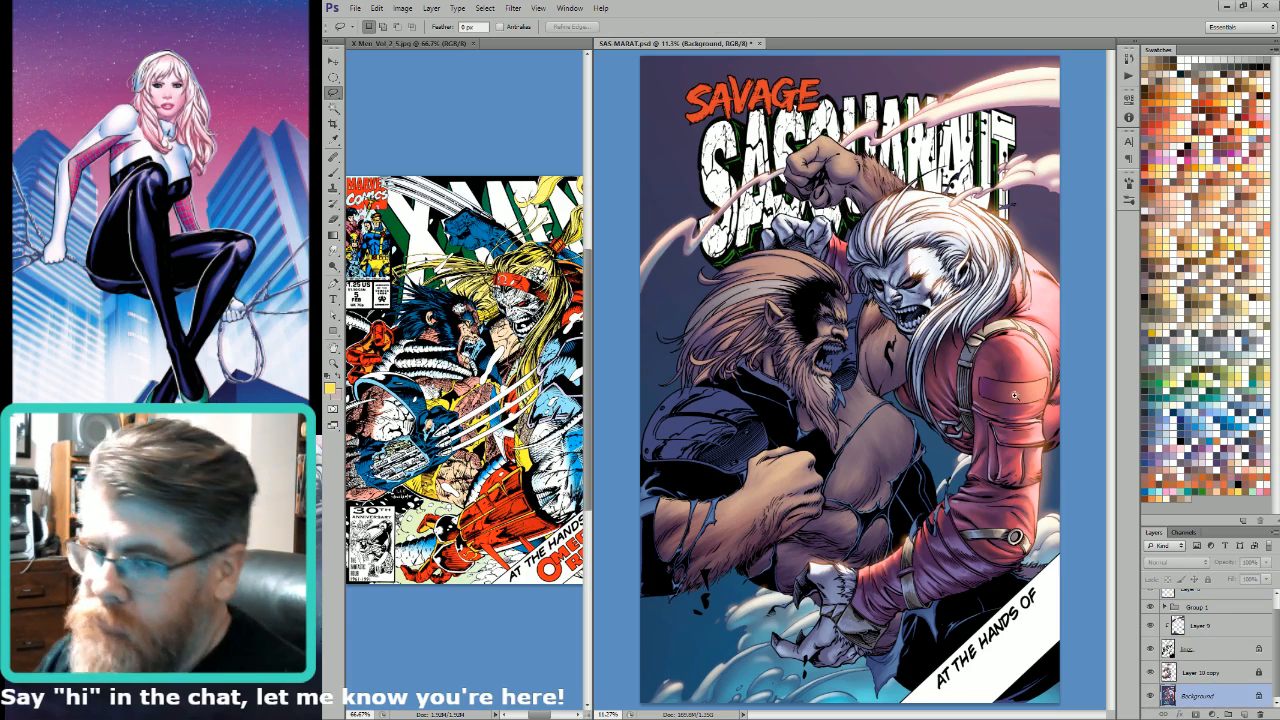
left_click(845, 578, "ctrl")
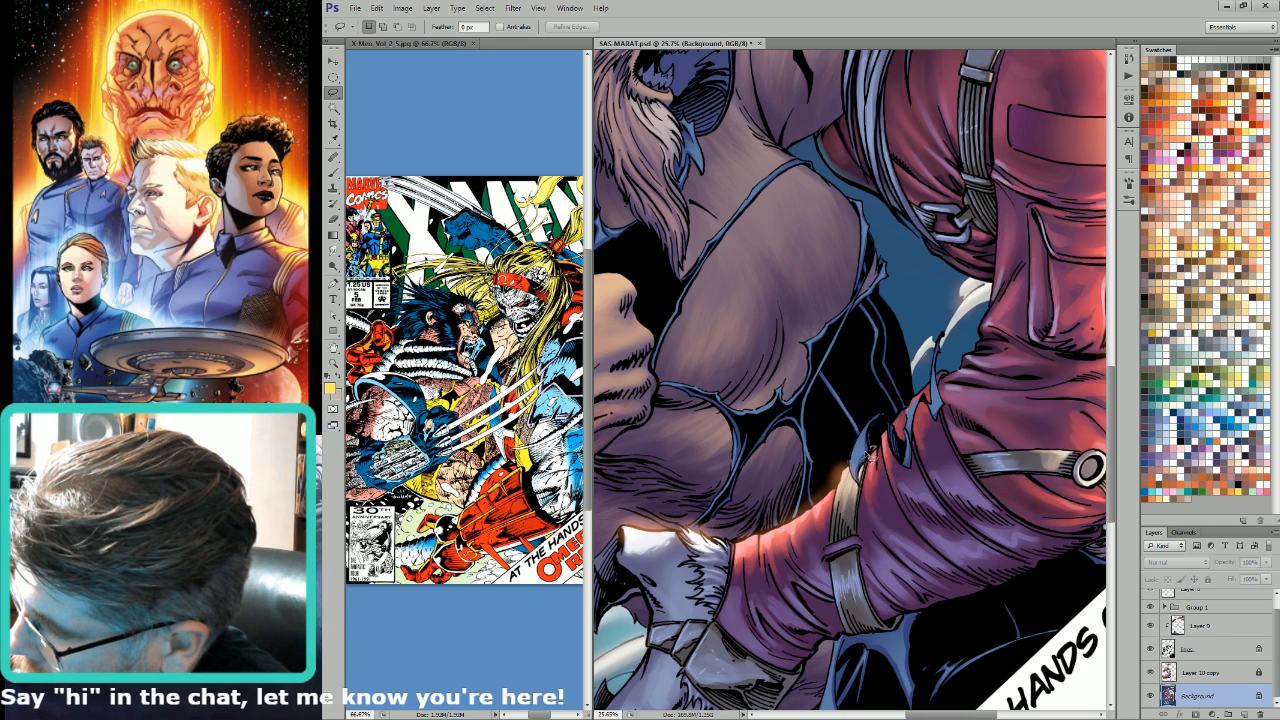
left_click_drag(874, 429, 859, 474)
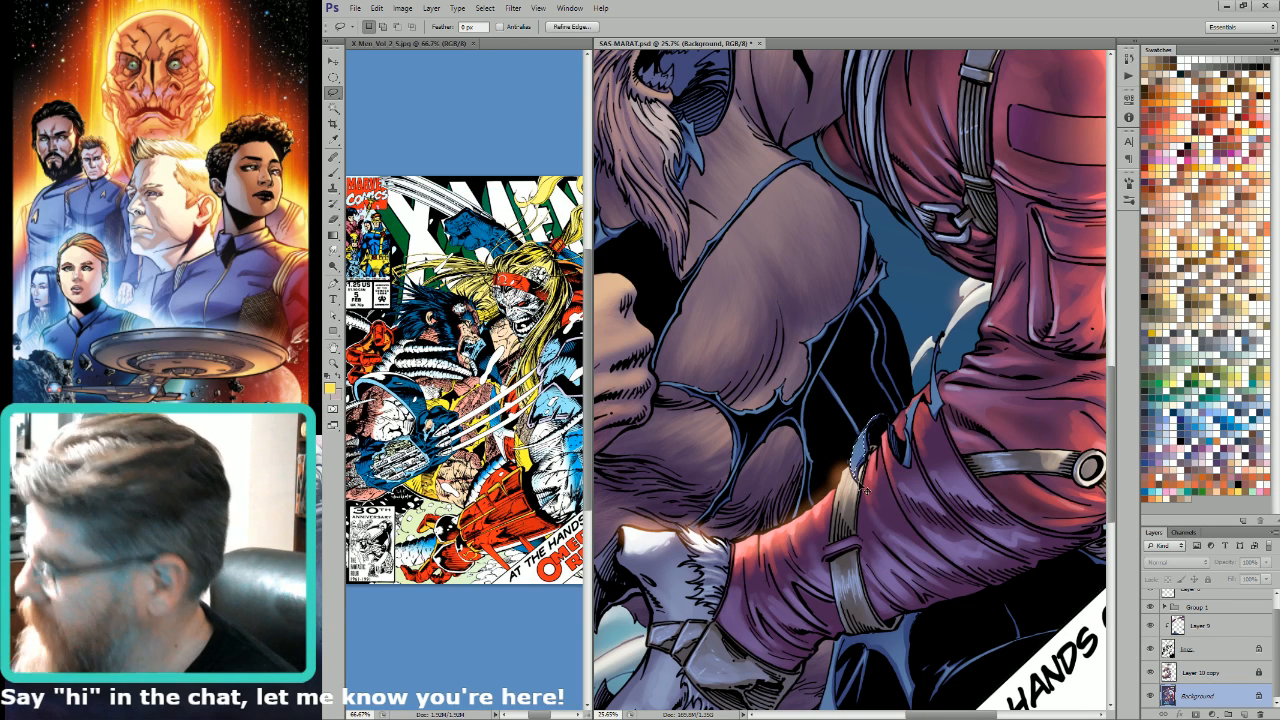
key("g")
left_click(1207, 333)
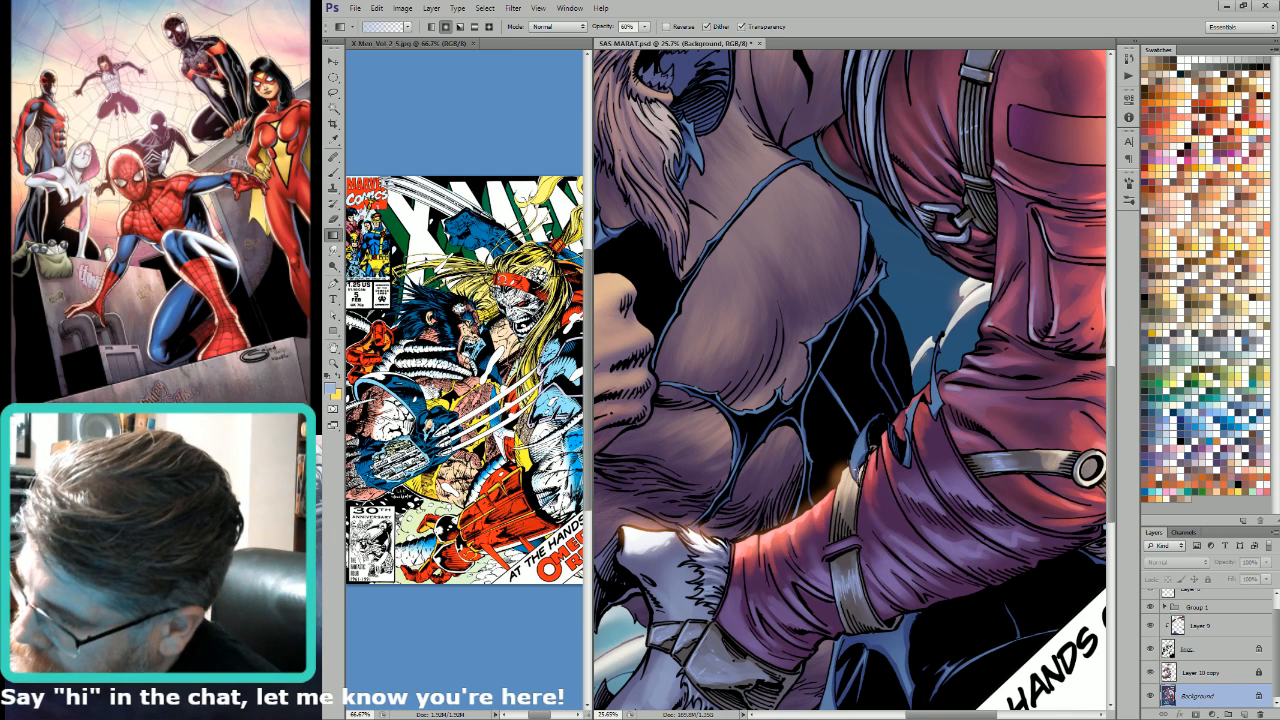
key("6")
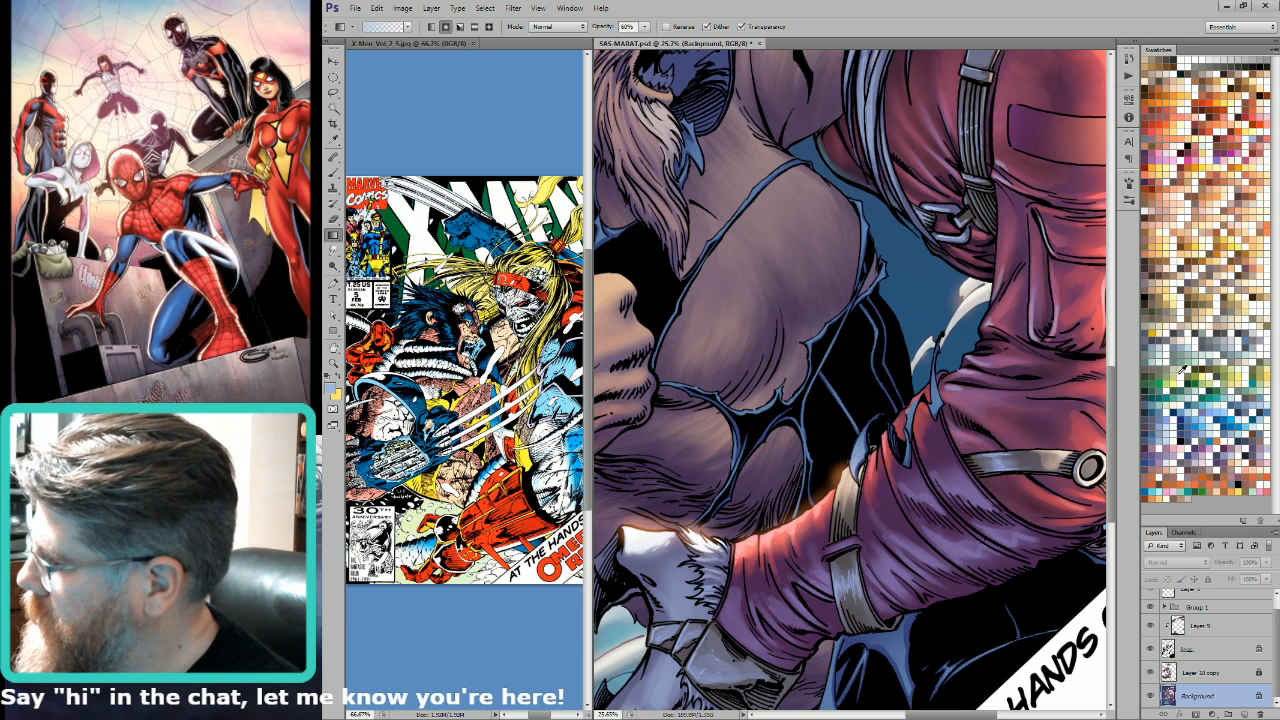
Step: Choose a pale swatch, lasso the torn shreds along the red sleeve's forearm, and lighten them with the gradient
left_click(1148, 402)
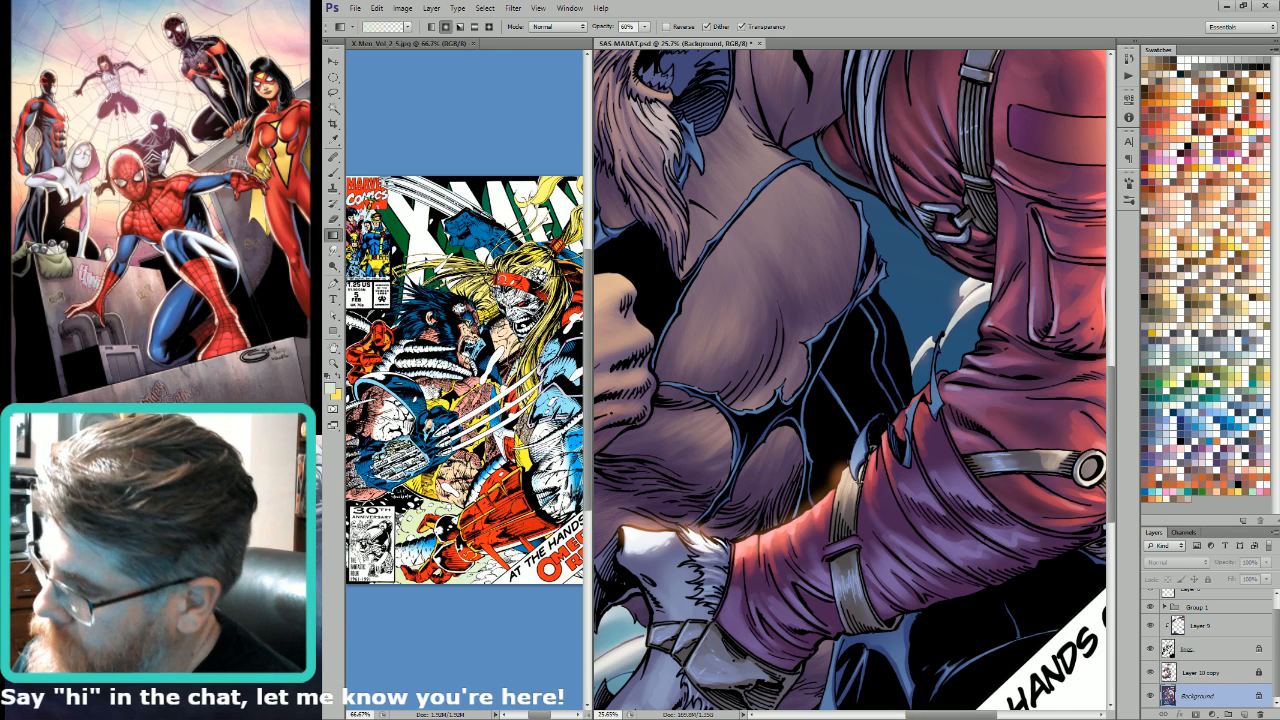
key("l")
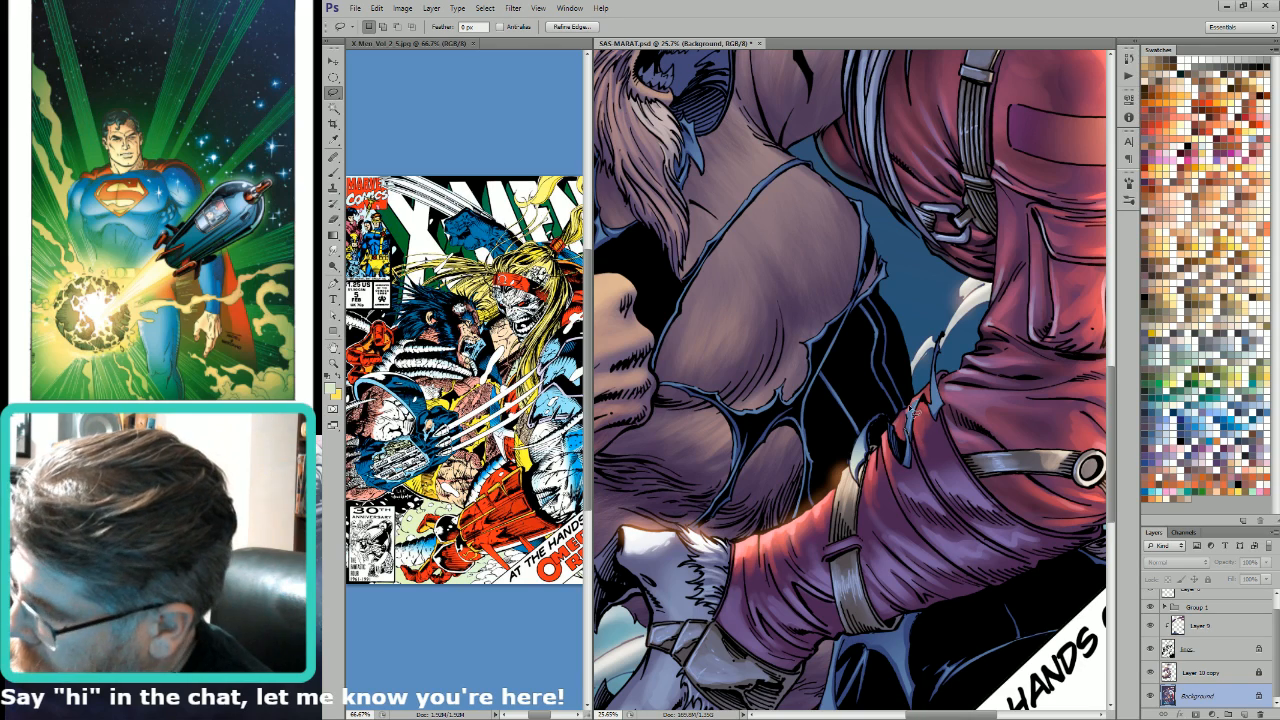
key("g")
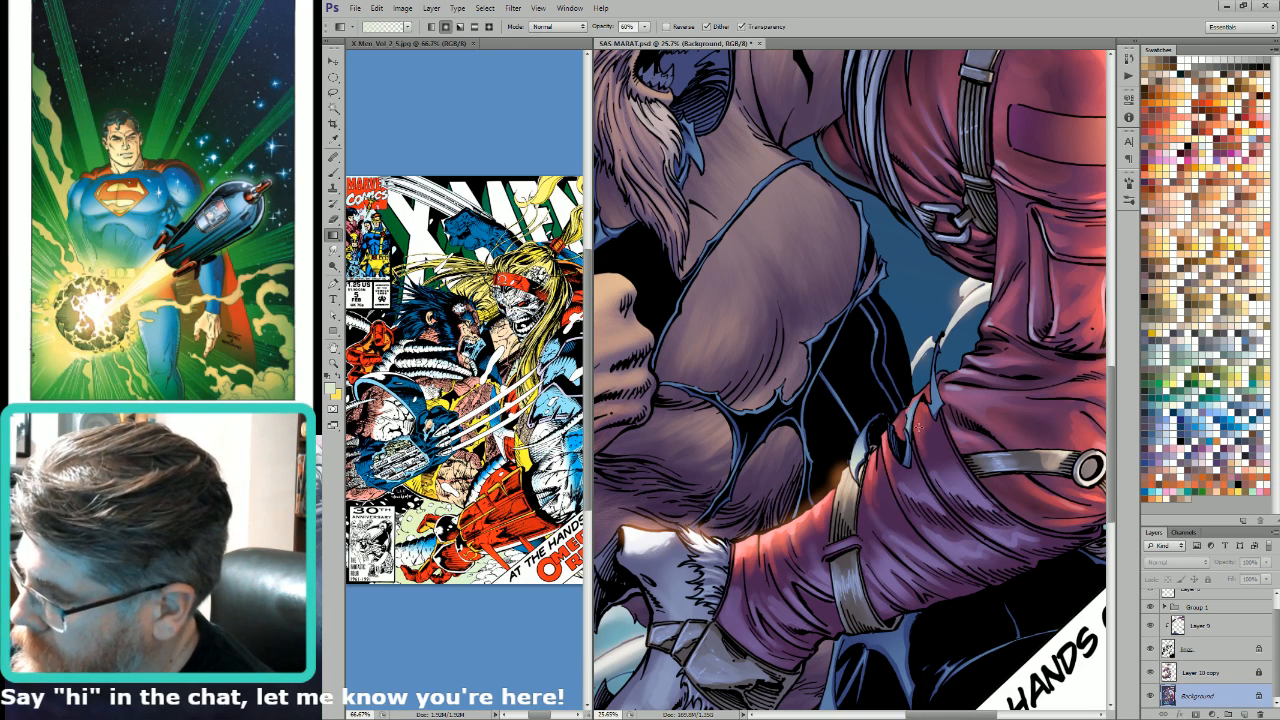
key("ctrl+0")
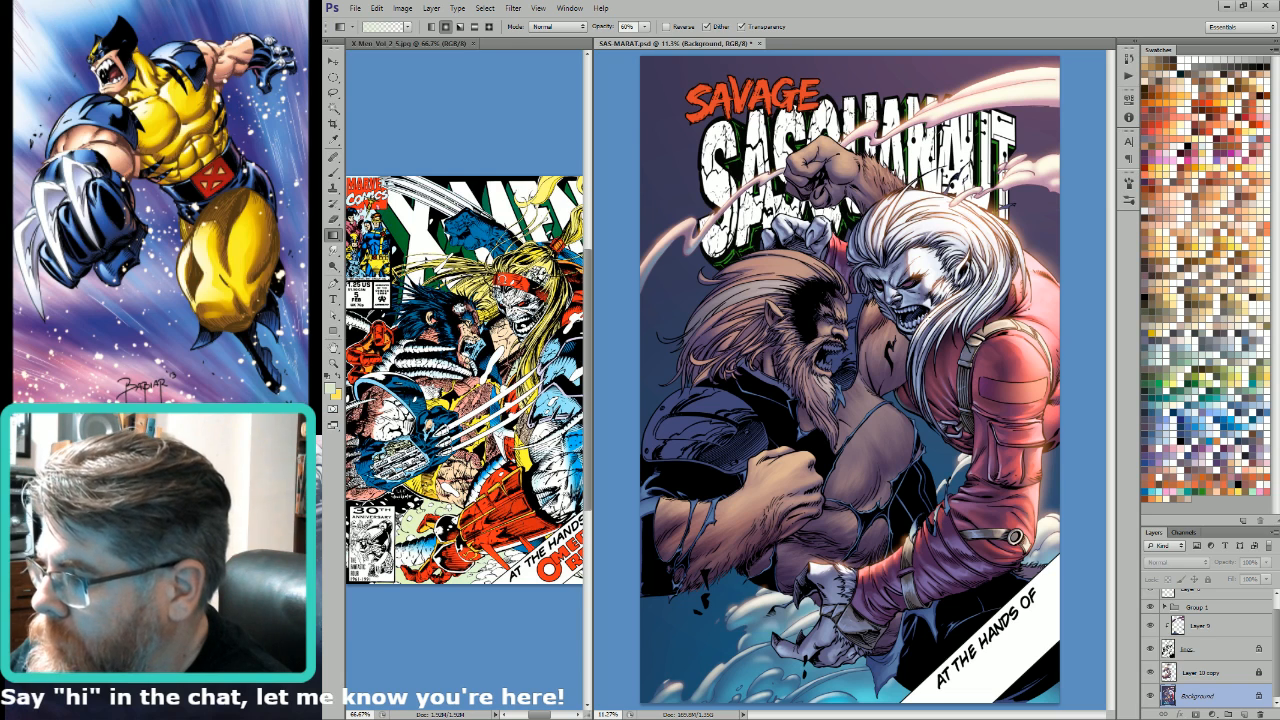
Step: Colour the white-haired figure's eyes fiery orange-red, and select the bearded figure's mouth area for tinting with a 60% Screen gradient
key("w")
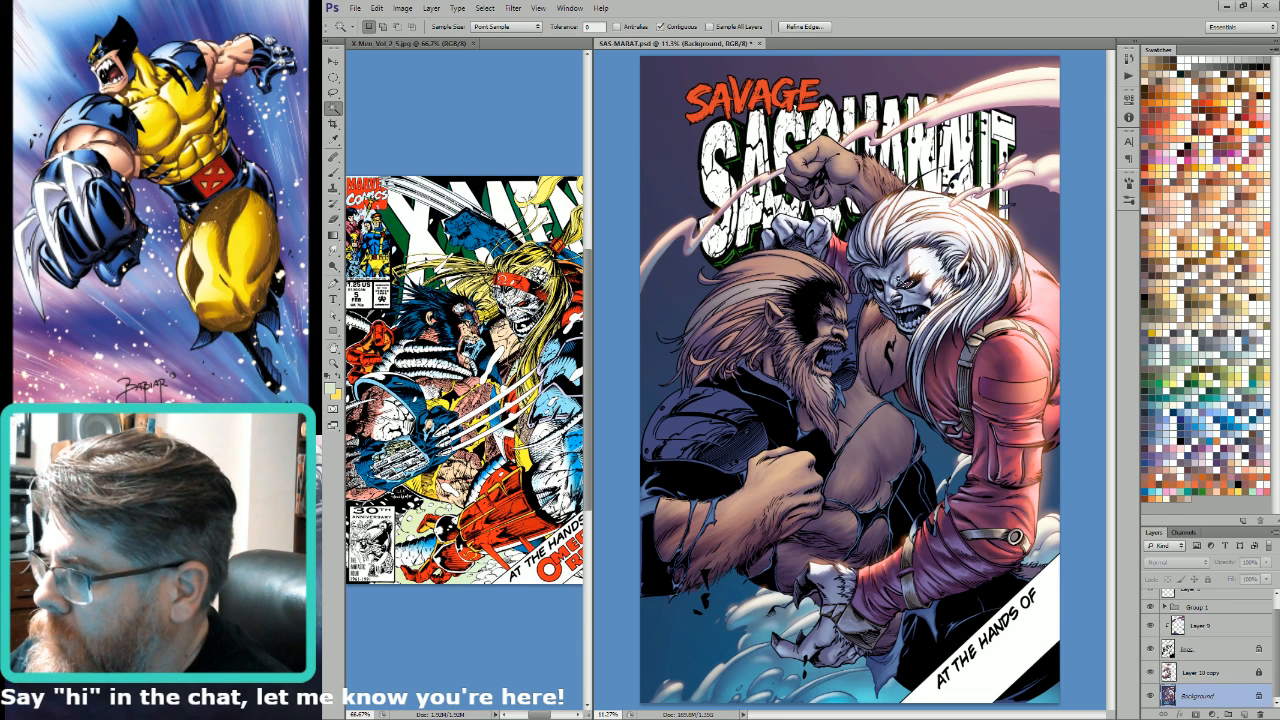
left_click(1215, 125)
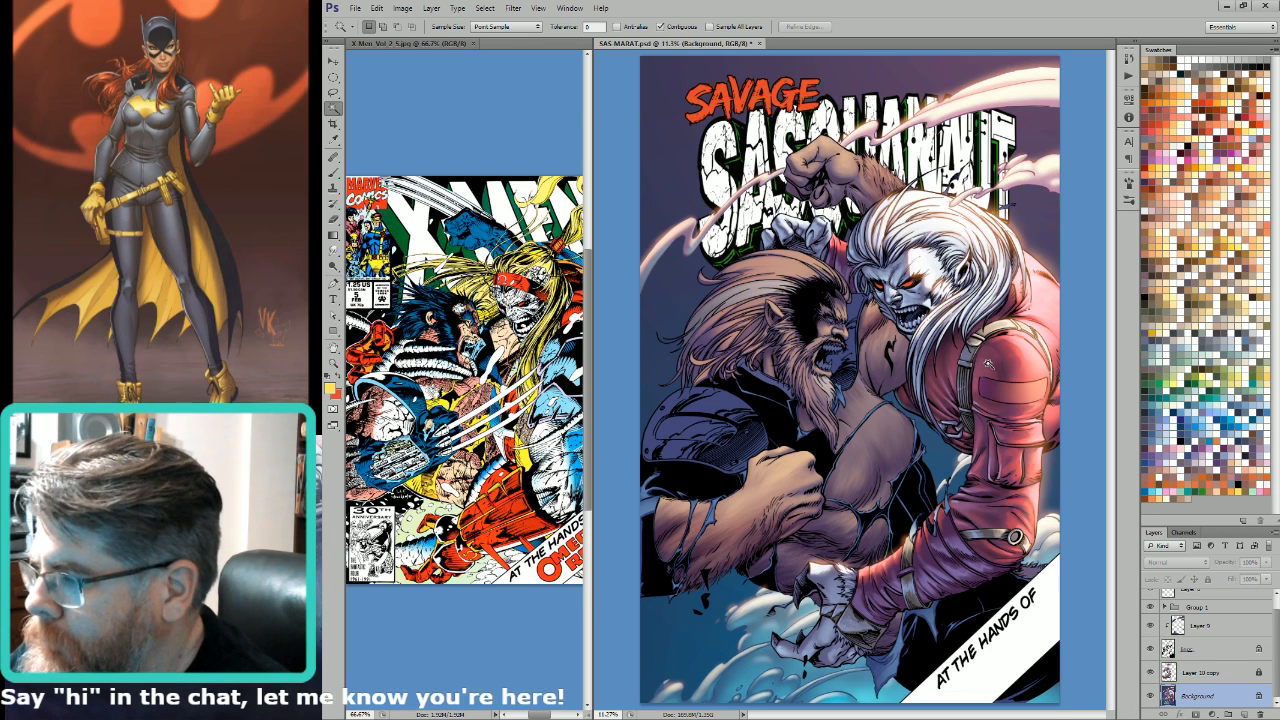
left_click(830, 352)
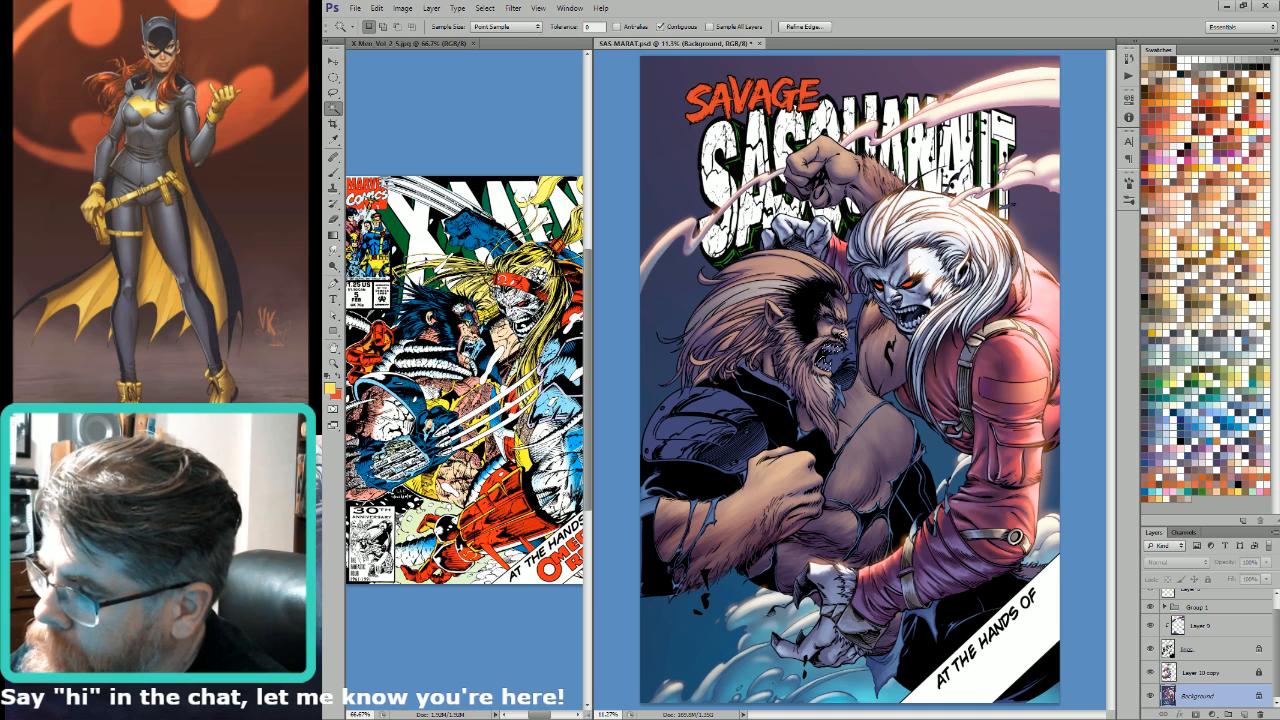
key("g")
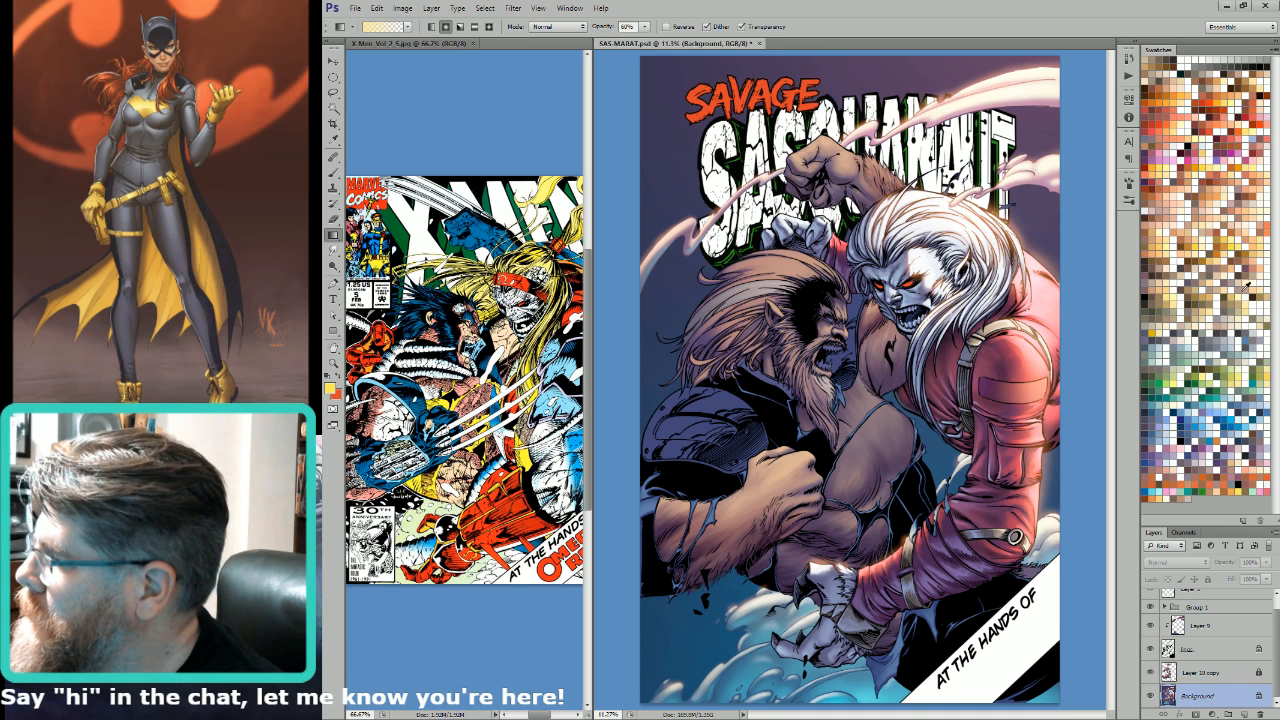
left_click(1177, 338)
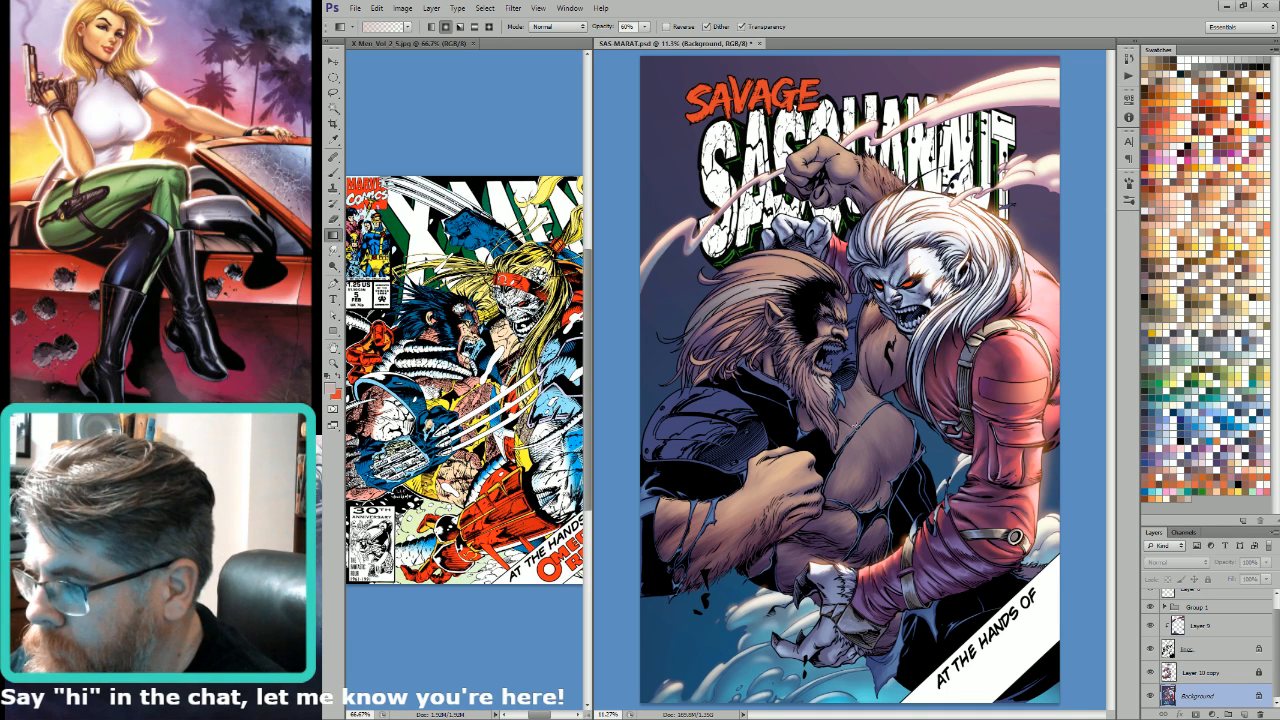
key("shift+alt+s")
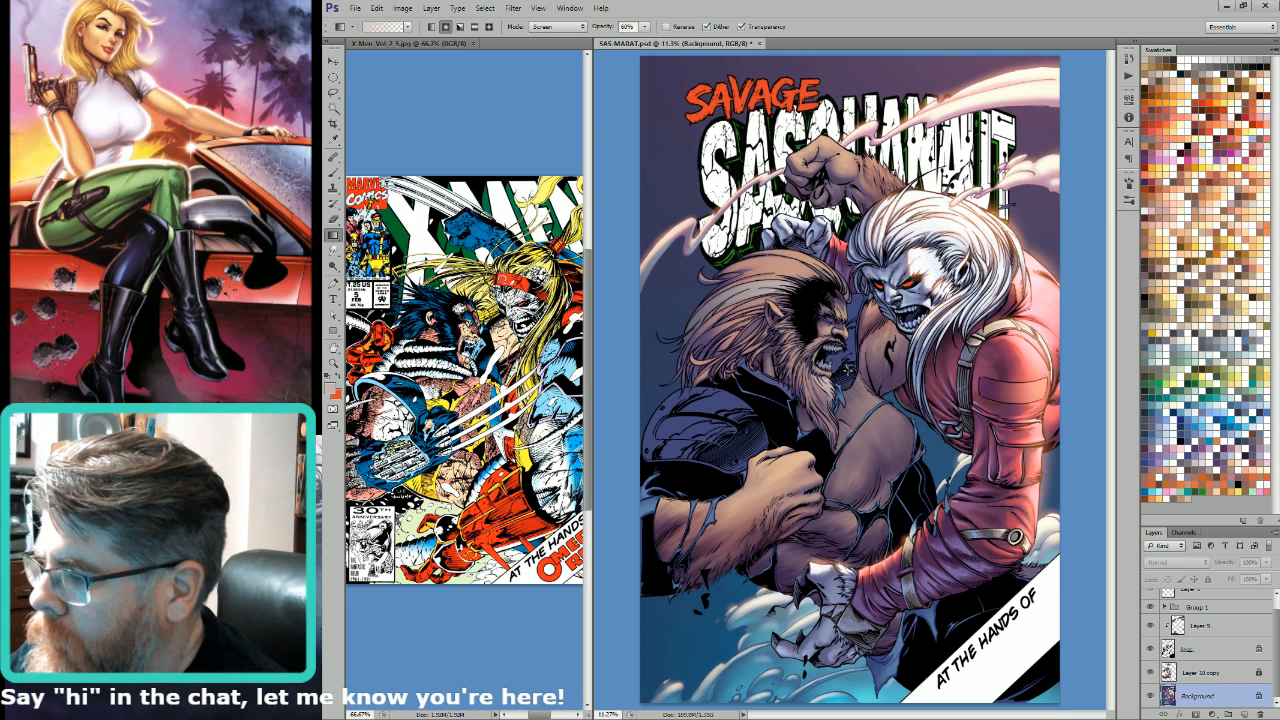
key("w")
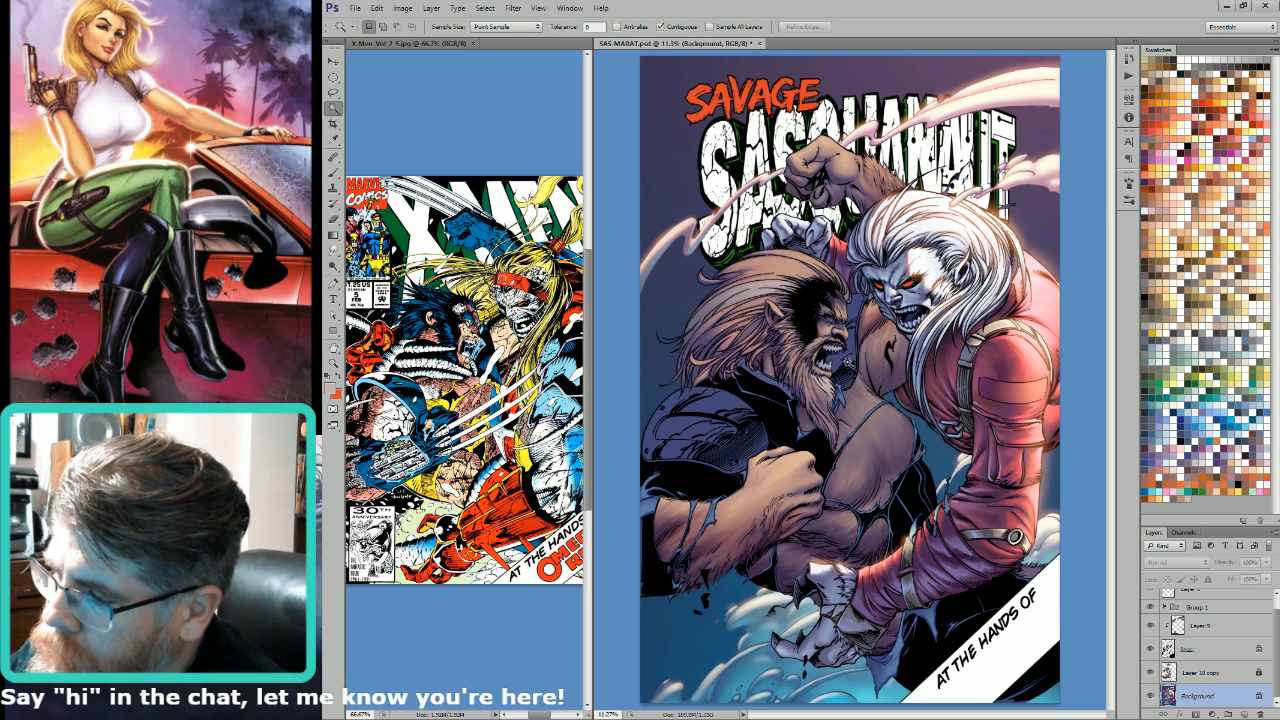
left_click(848, 365)
Step: Select the bearded figure's blue jacket and shoulder armour with the Magic Wand and shift their colour to neutral dark grey
left_click(762, 405, "shift")
key("ctrl+d")
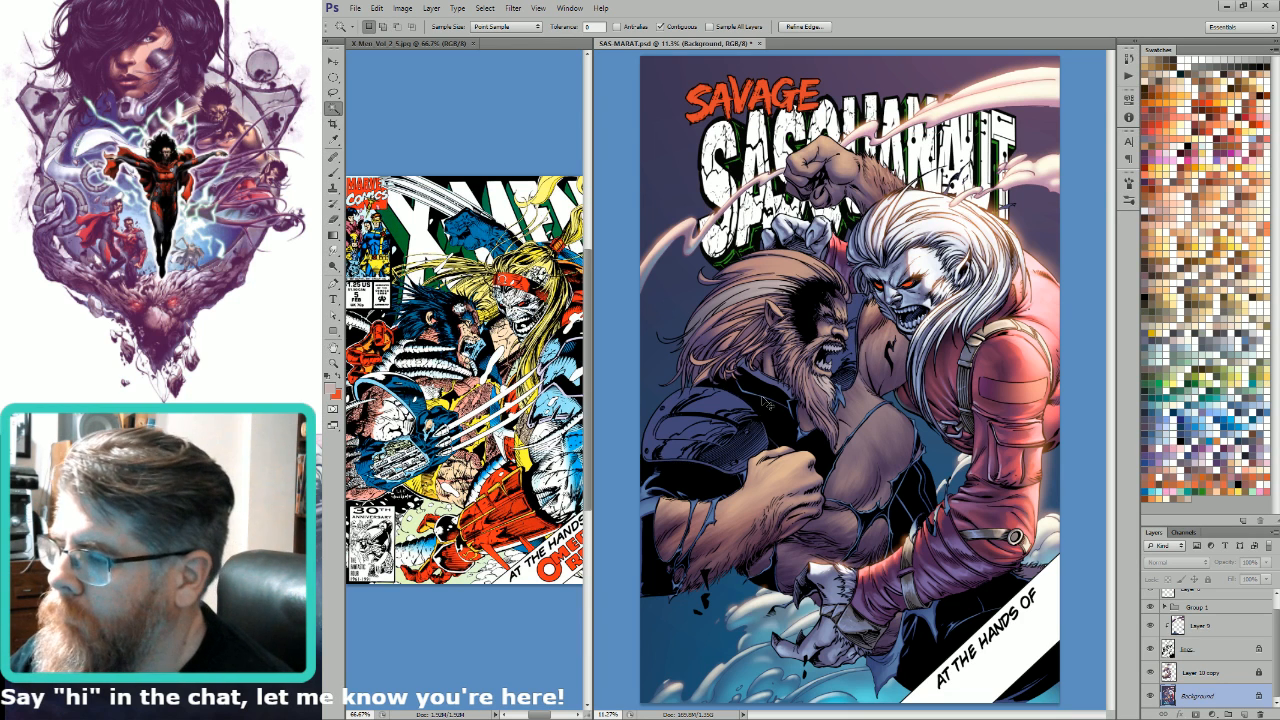
key("i")
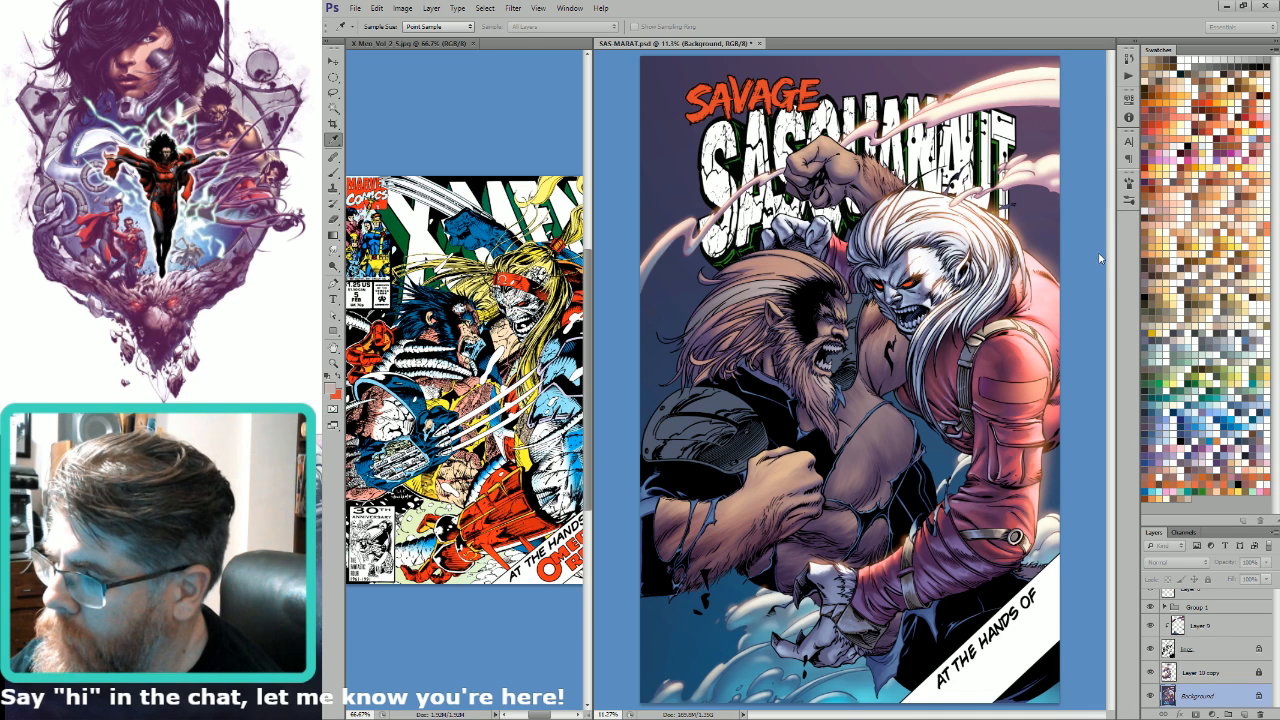
key("w")
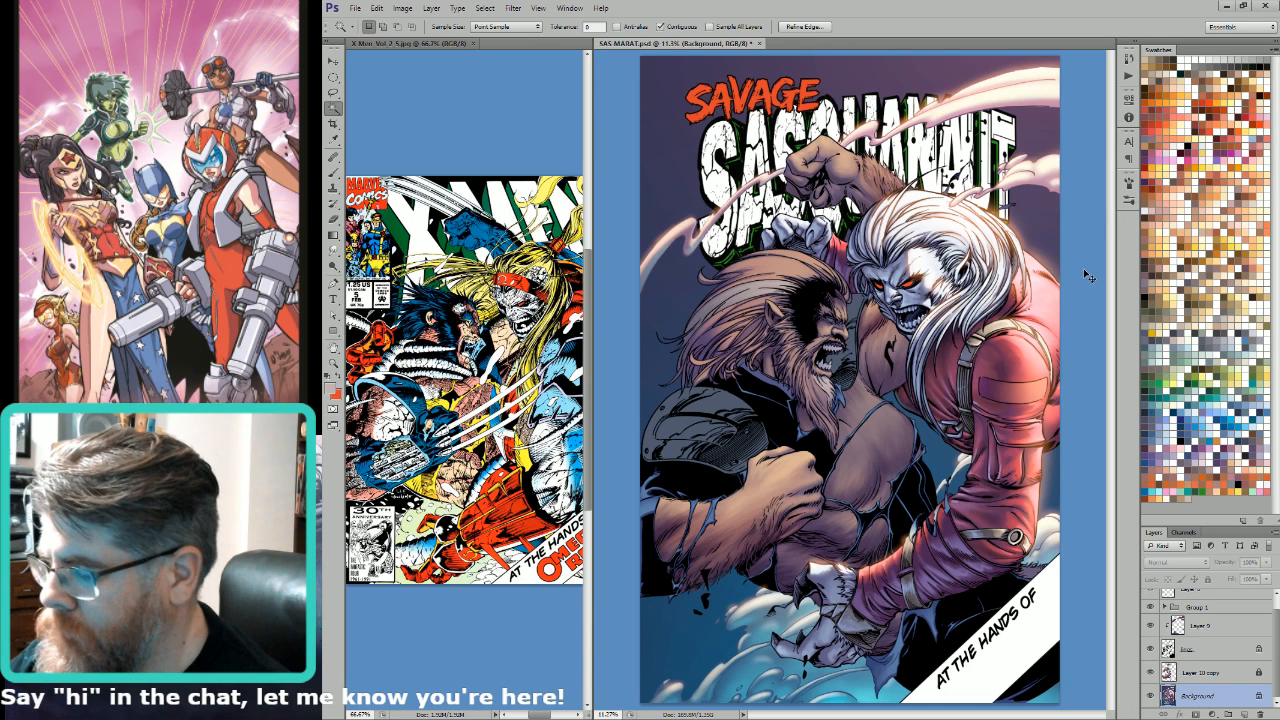
Step: Blend blue sampled from the mist into the armour's lower edge with a 60% Lighten gradient, and copy the selection to a transparency-locked layer
key("i")
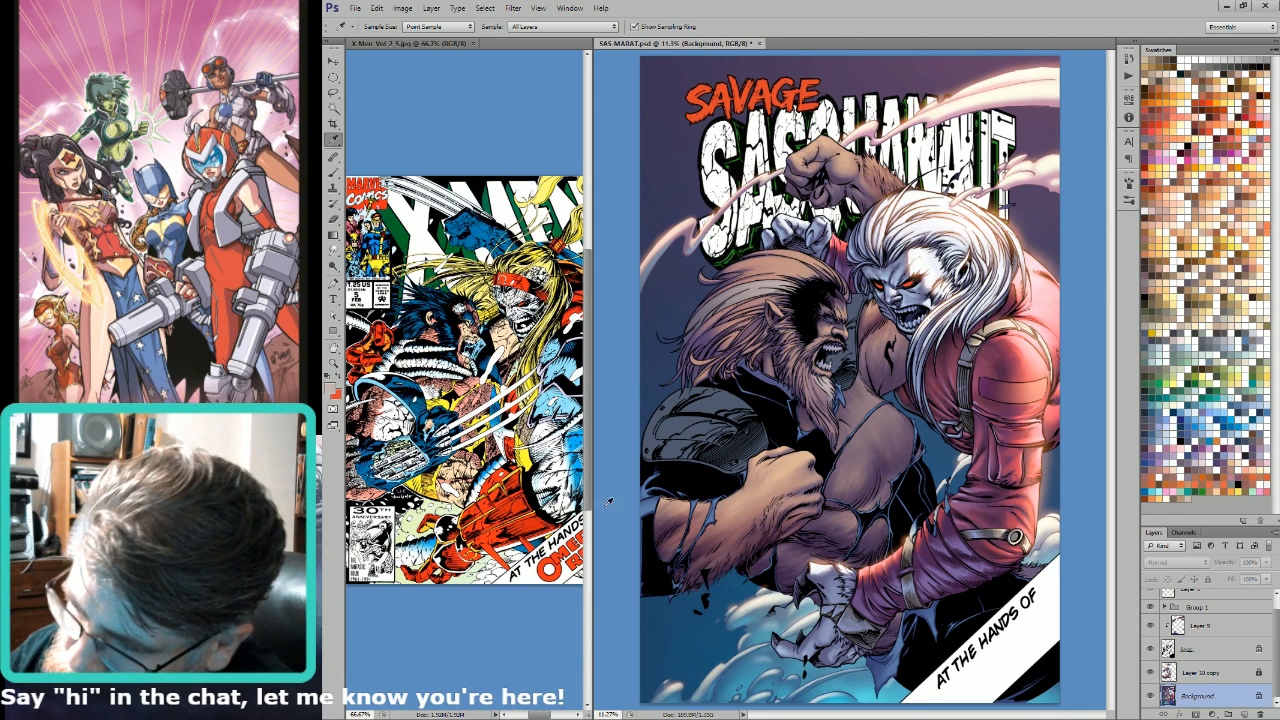
left_click(756, 672)
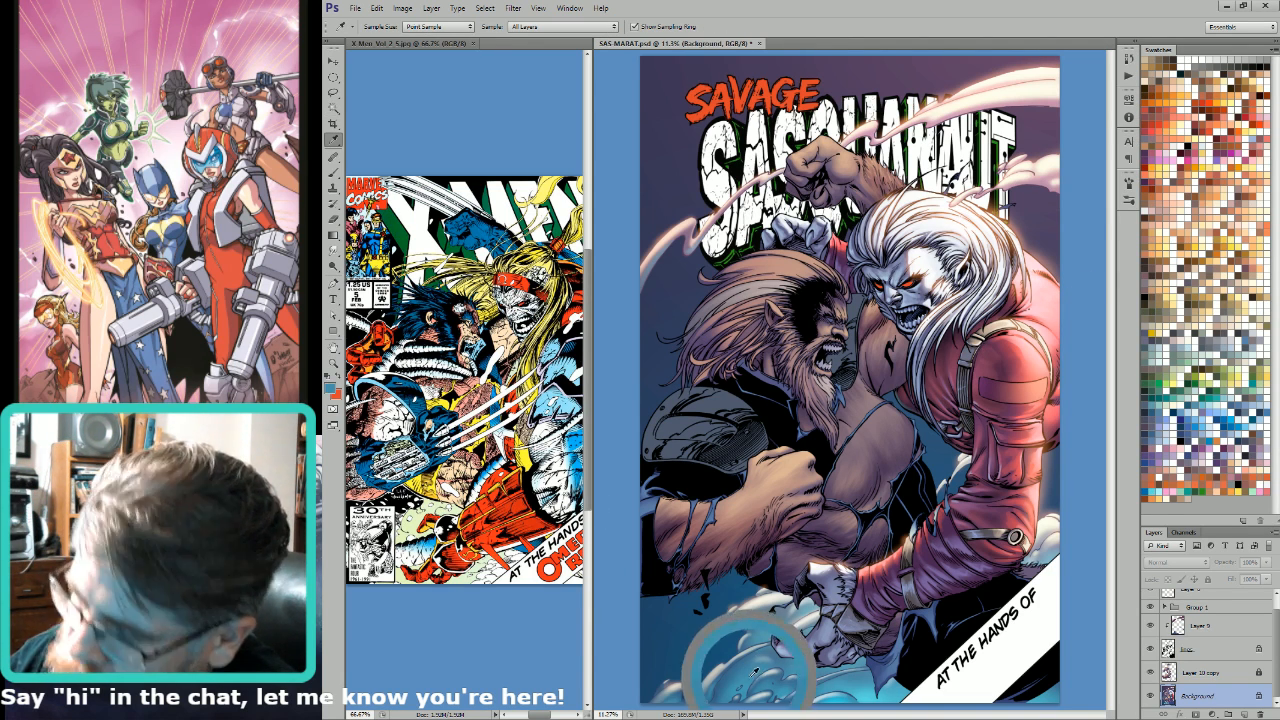
key("g")
key("shift+minus")
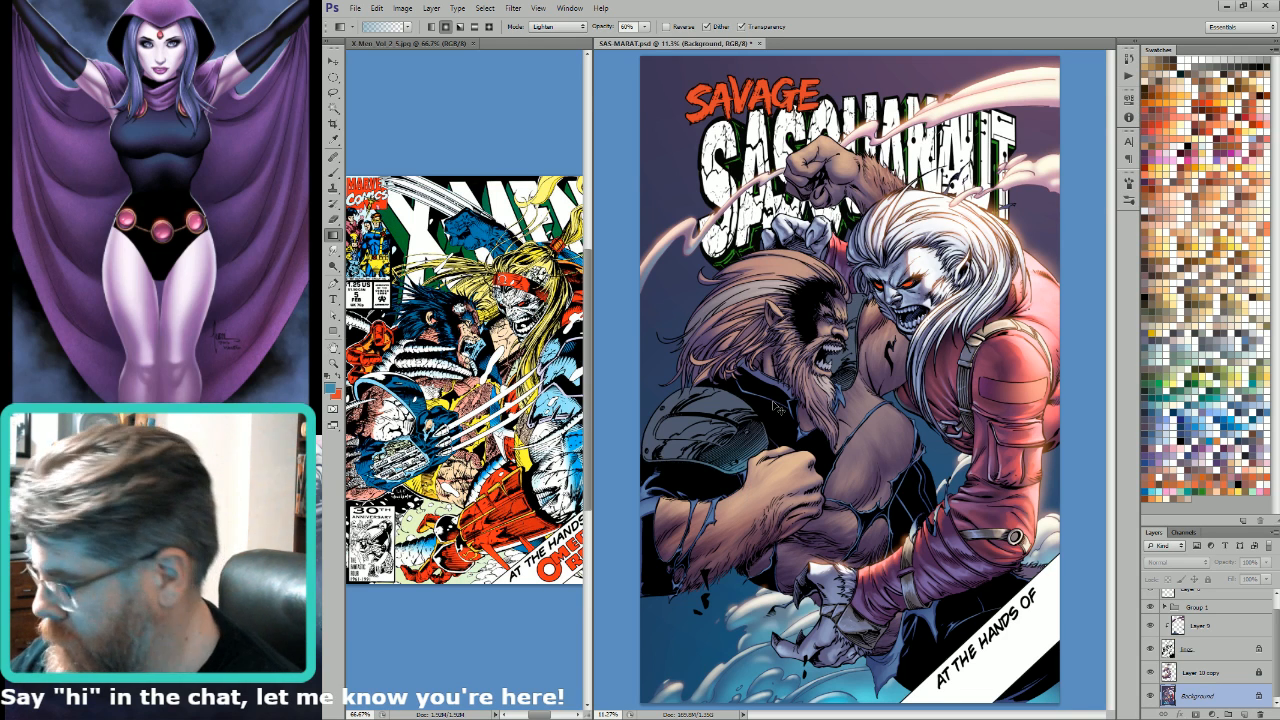
key("ctrl+j")
key("slash")
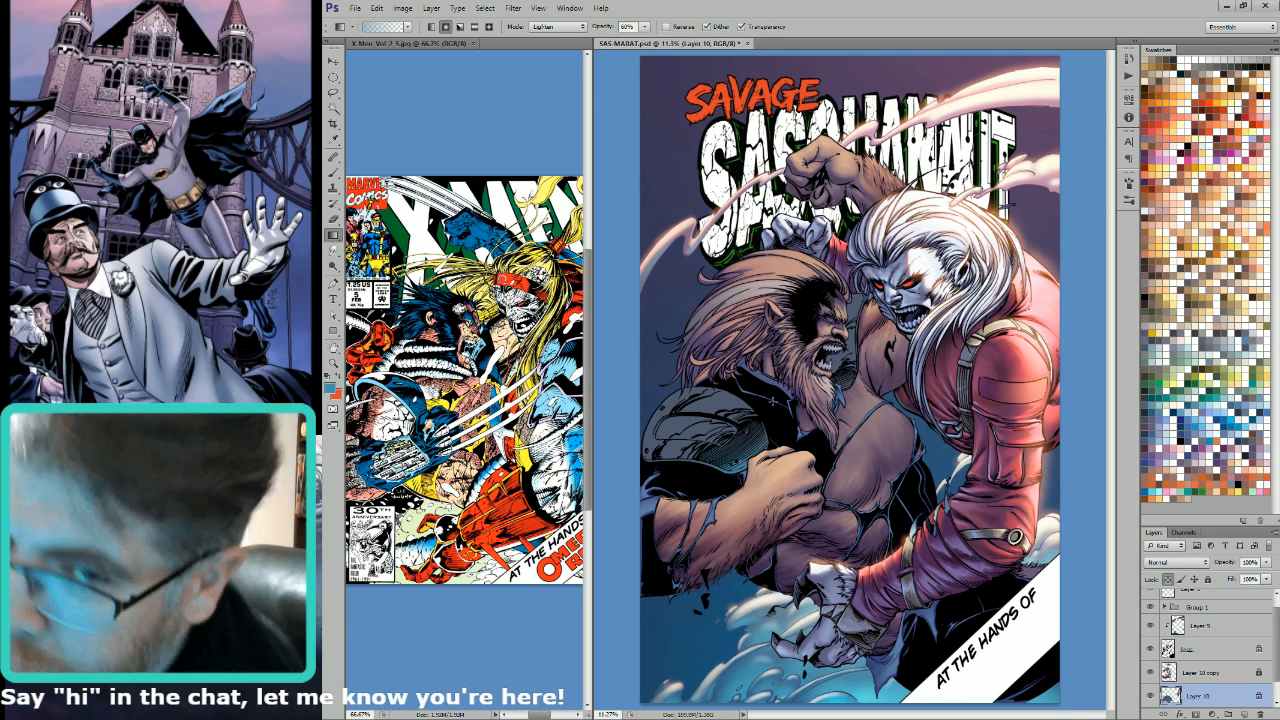
Step: Lasso the lower reflective band of the shoulder armour and brighten it with a pale grey 60% gradient in Lighten mode
key("l")
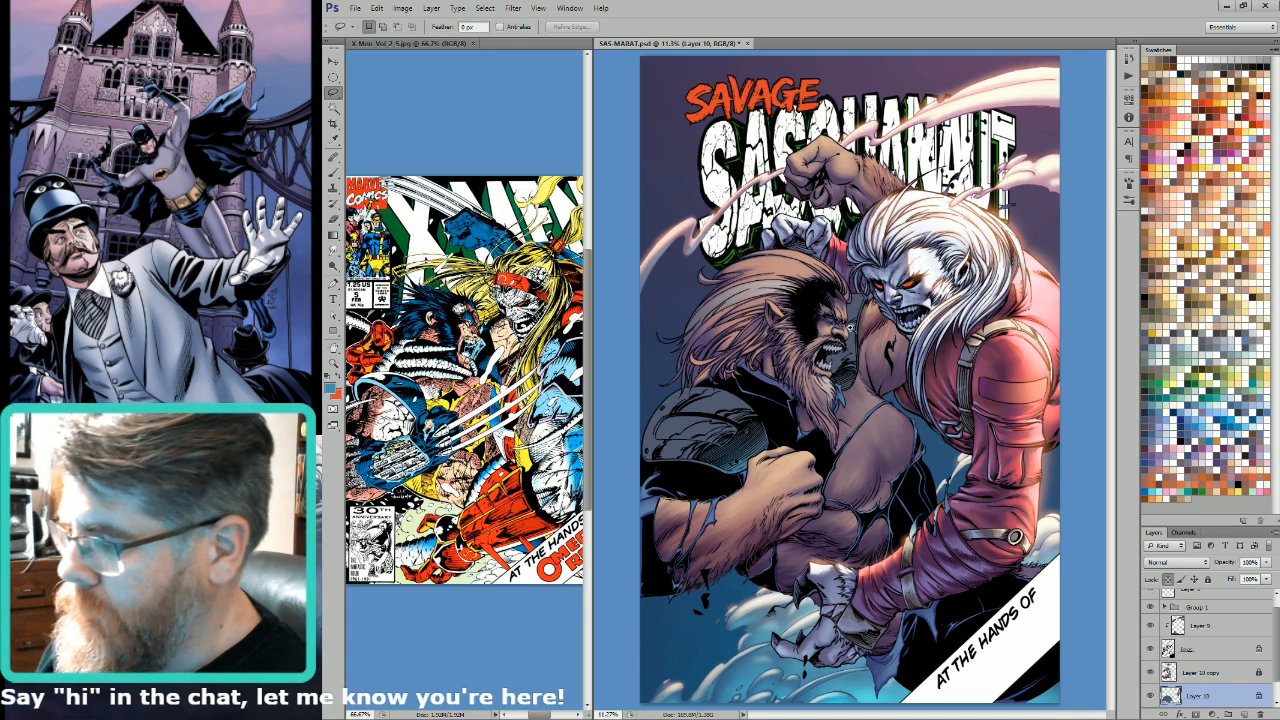
left_click_drag(725, 440, 800, 441)
left_click_drag(665, 450, 939, 482)
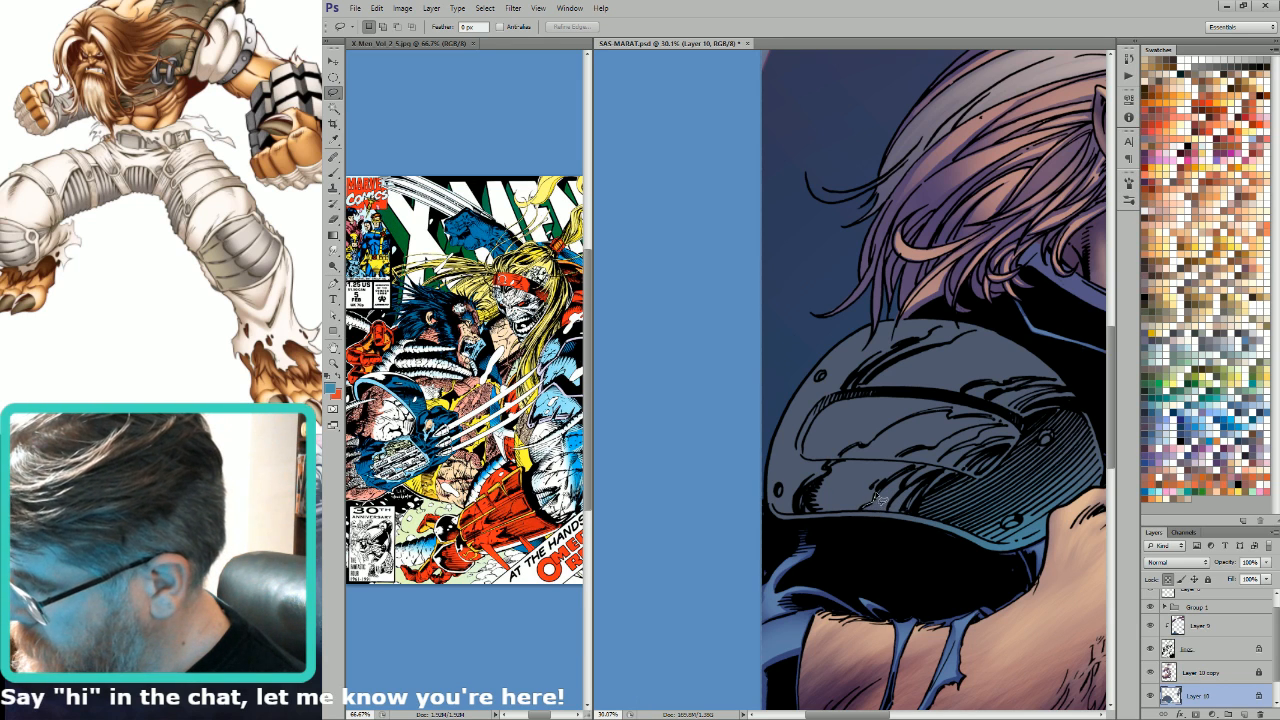
mouse_move(874, 497)
left_mouse_down()
mouse_move(905, 475)
mouse_move(895, 465)
mouse_move(848, 466)
mouse_move(812, 508)
mouse_move(868, 508)
left_mouse_up()
key("ctrl+h")
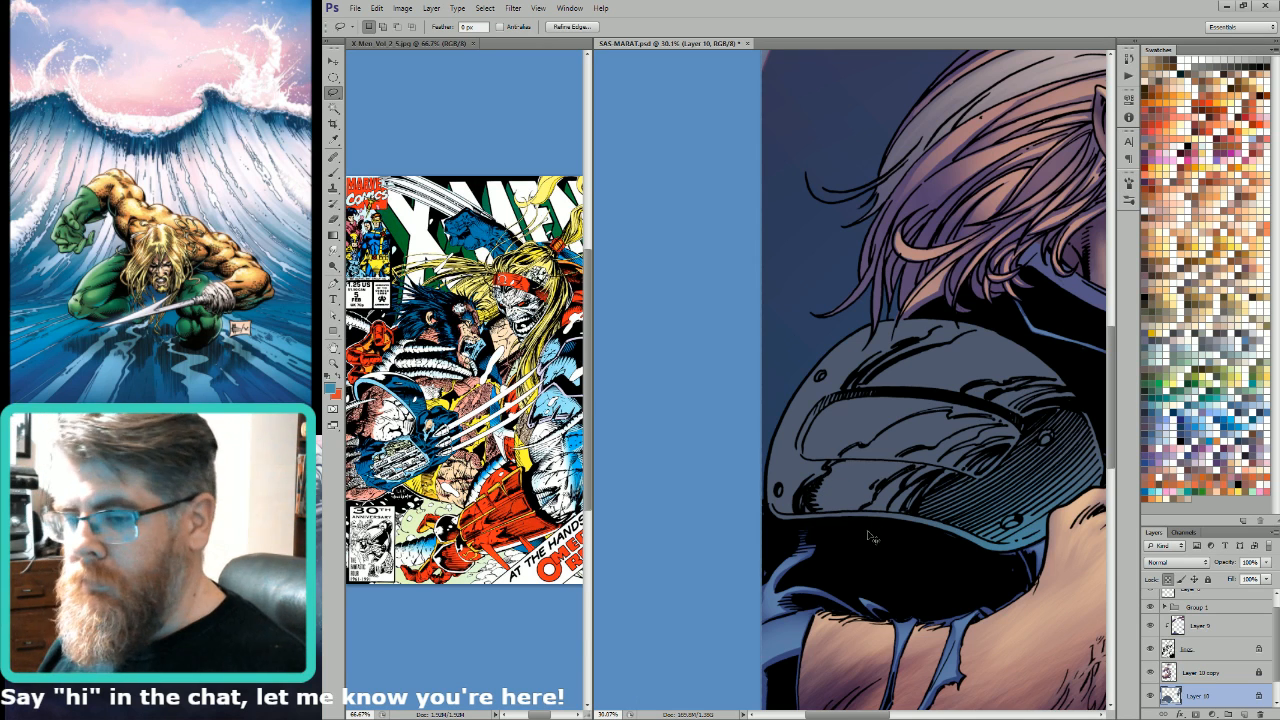
key("b")
key("x")
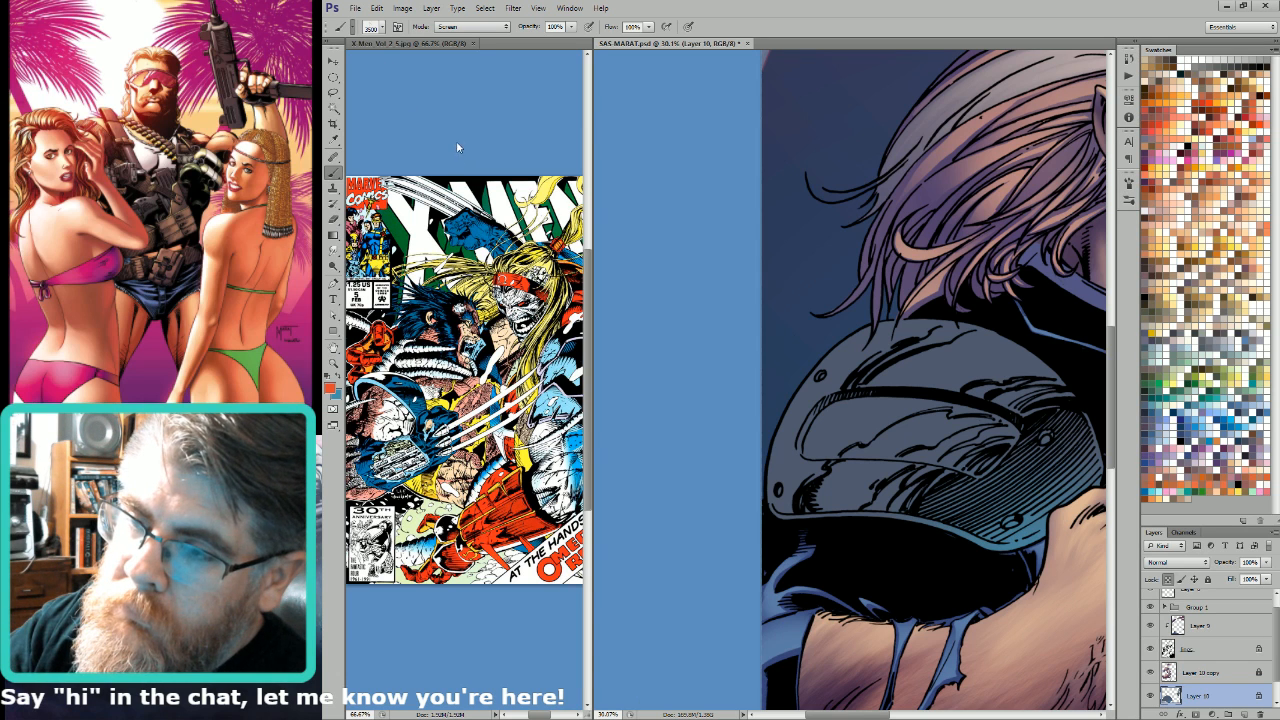
key("F2")
left_click_drag(982, 536, 983, 536)
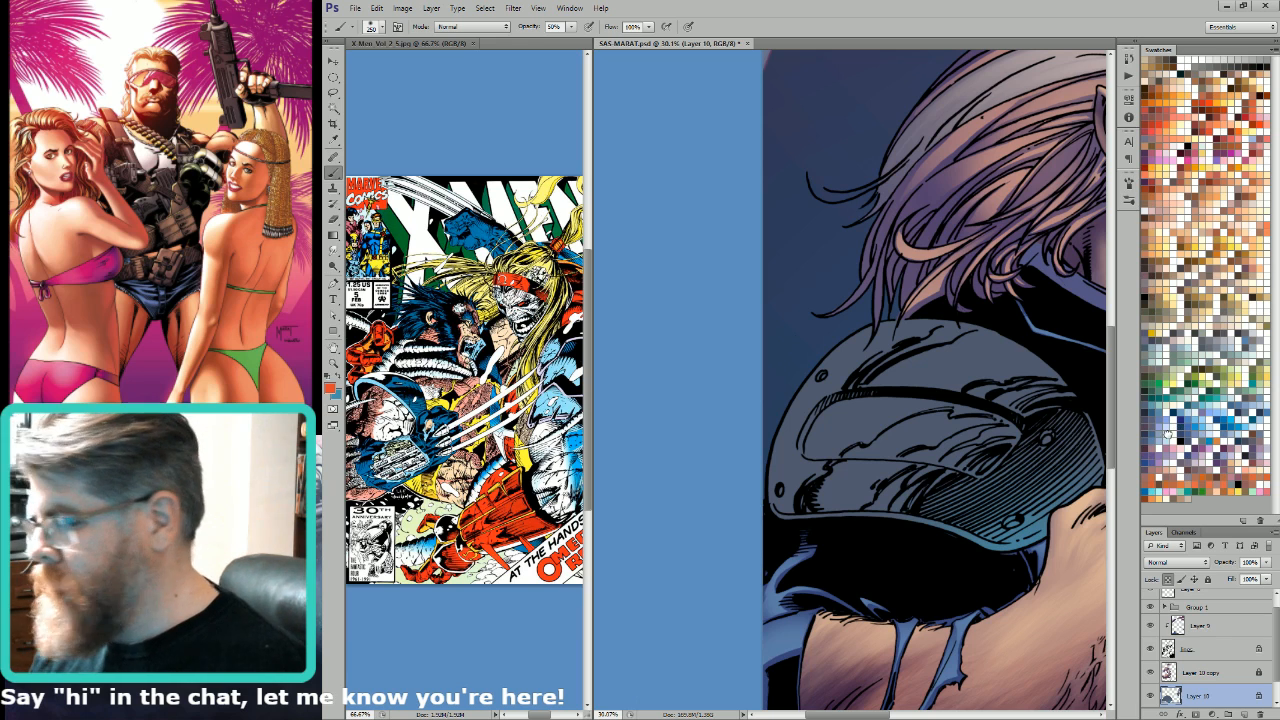
key("x")
key("g")
left_click_drag(920, 488, 848, 562)
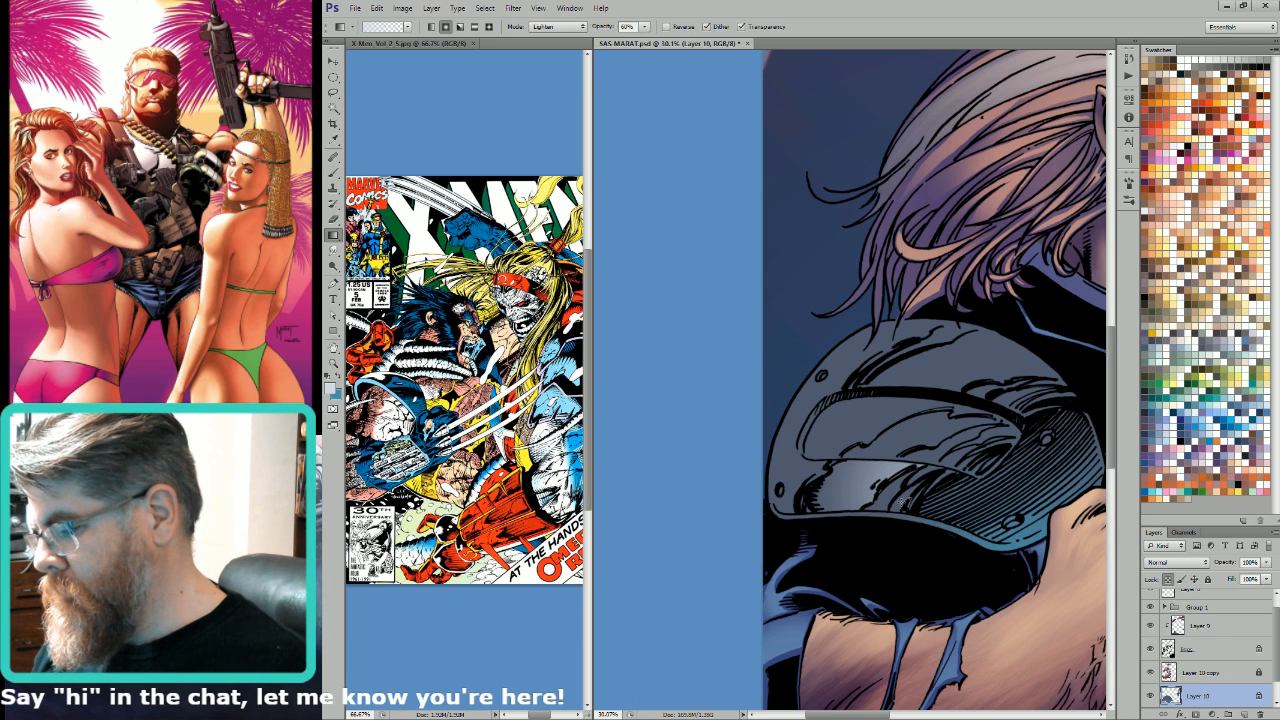
left_click_drag(904, 502, 847, 571)
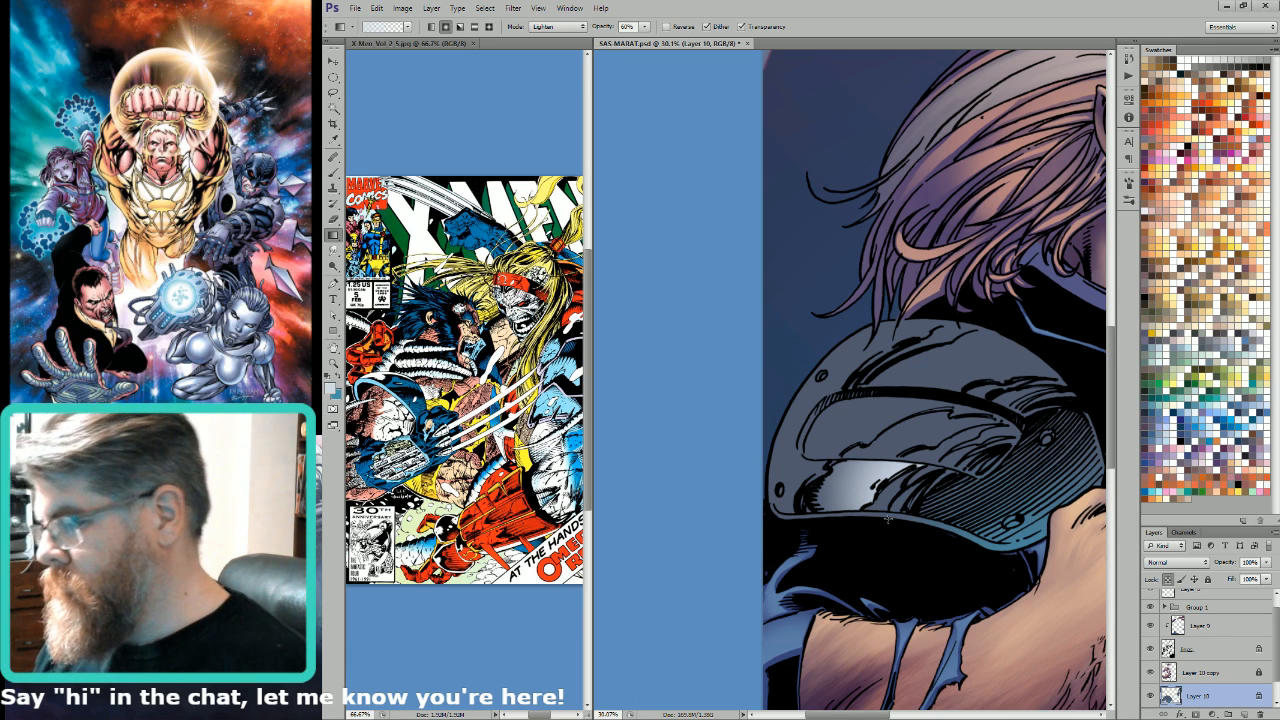
Step: Lasso the upper reflective area of the shoulder armour and give it a pale metallic highlight with the Lighten gradient
key("l")
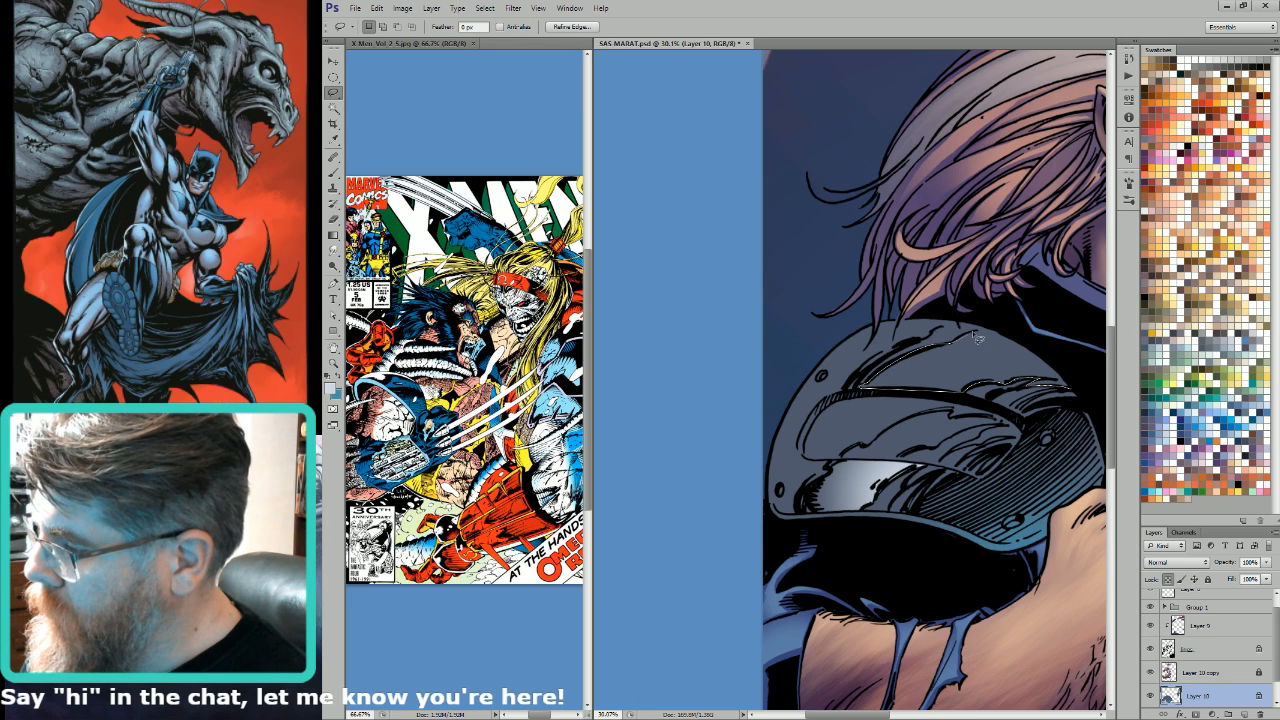
mouse_move(976, 338)
left_mouse_down()
mouse_move(1087, 359)
mouse_move(1055, 385)
left_mouse_up()
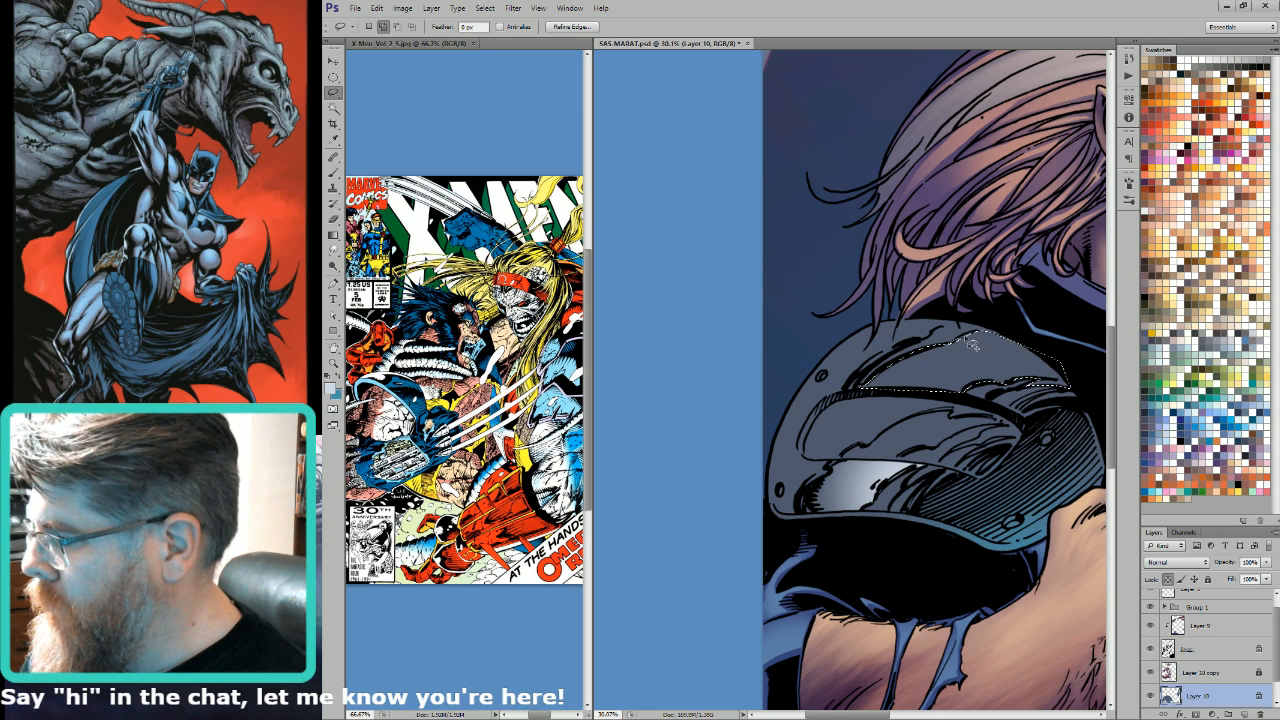
mouse_move(970, 342)
left_mouse_down()
mouse_move(1059, 366)
mouse_move(1010, 342)
left_mouse_up()
key("ctrl+h")
key("g")
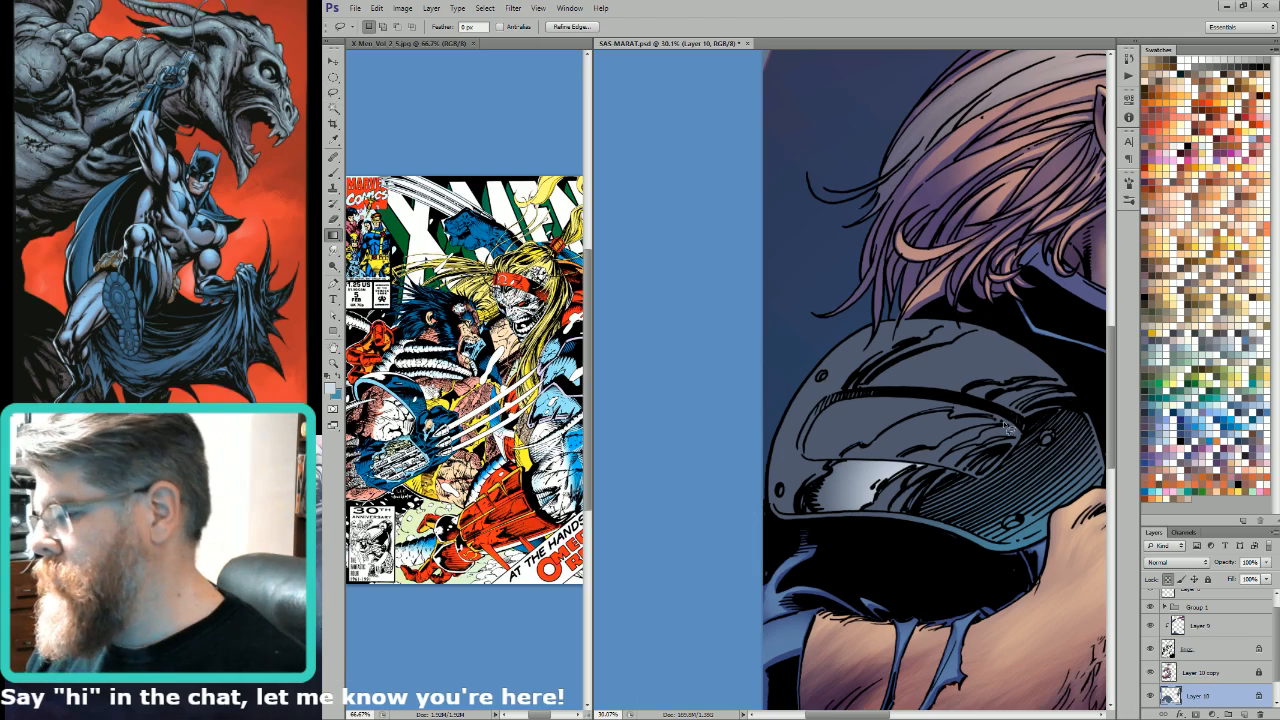
left_click_drag(985, 416, 910, 469)
left_click_drag(987, 416, 912, 472)
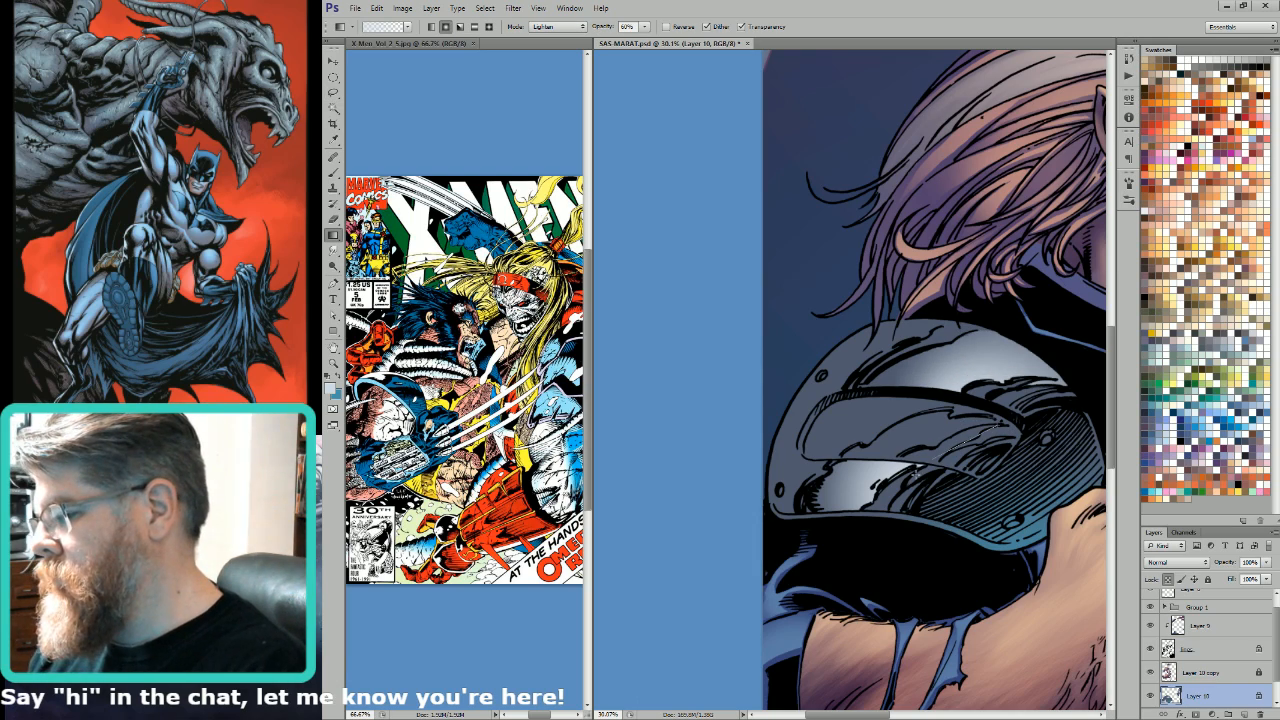
key("ctrl+0")
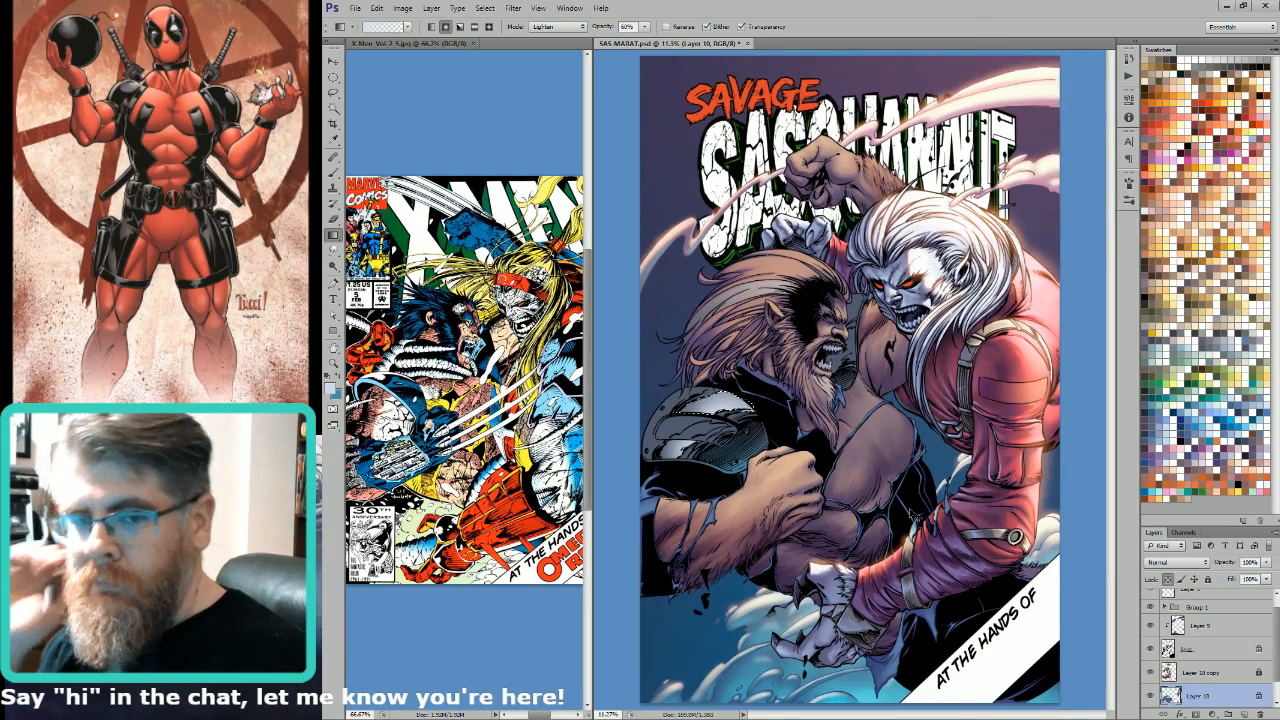
Step: Lasso the jagged shine shapes on the shoulder armour's middle panel and brighten them with the pale Lighten gradient
key("l")
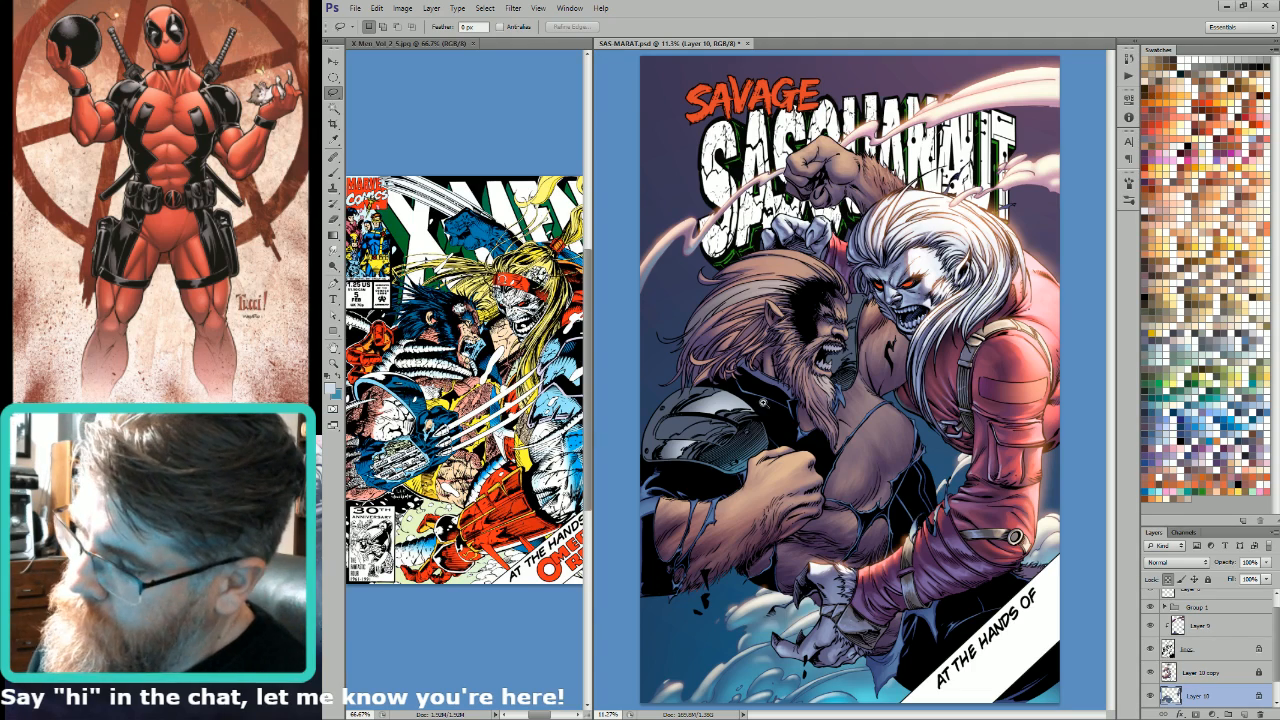
left_click_drag(611, 503, 611, 503)
left_click_drag(857, 418, 976, 439)
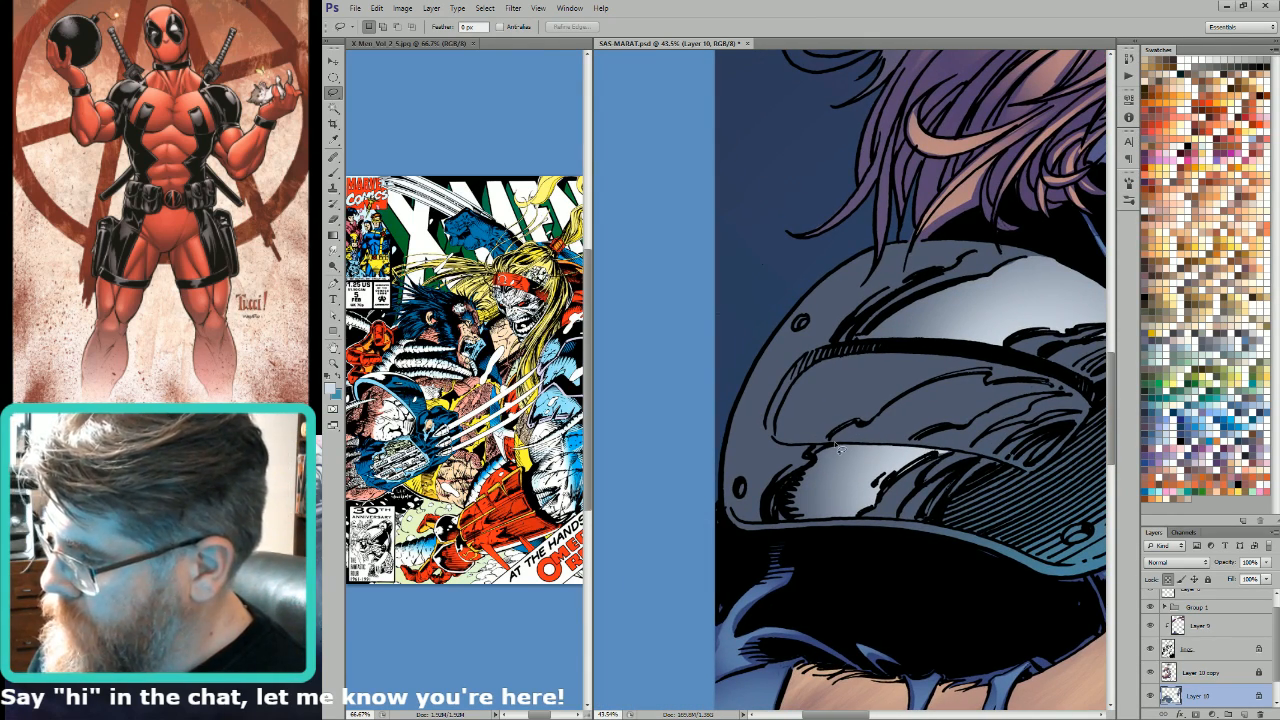
mouse_move(865, 432)
left_mouse_down()
mouse_move(995, 377)
mouse_move(910, 444)
mouse_move(834, 440)
left_mouse_up()
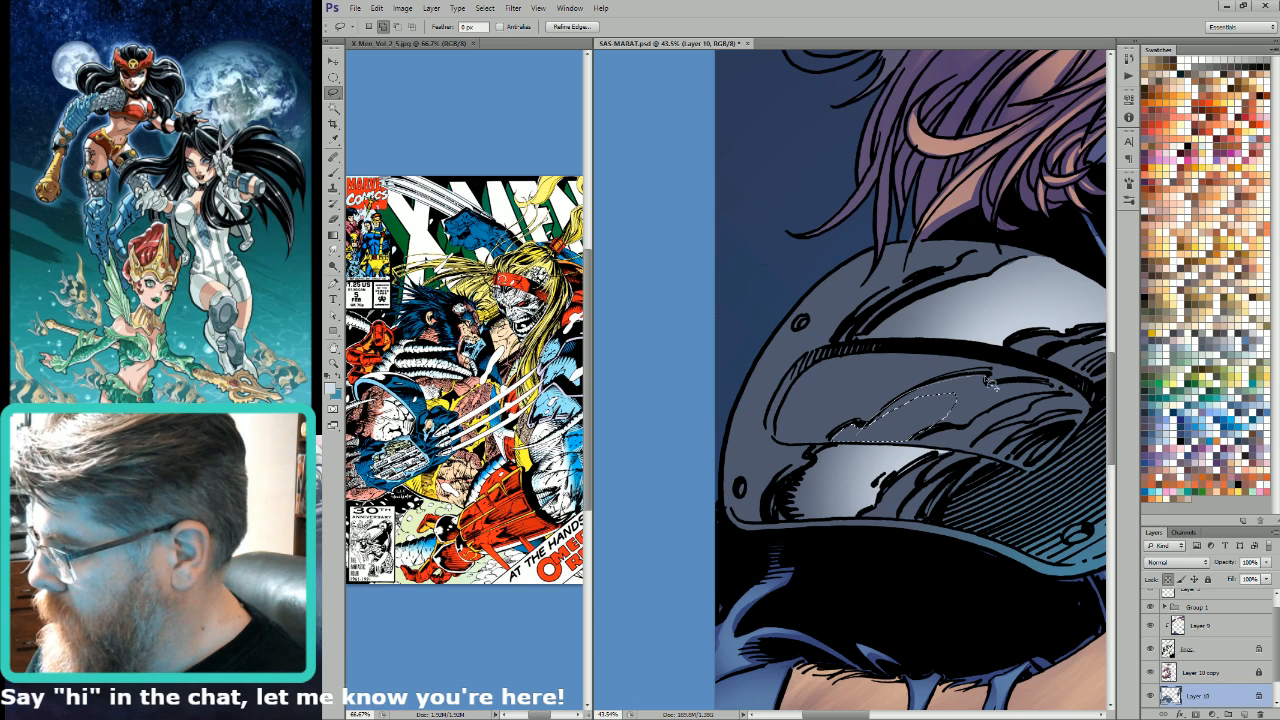
mouse_move(1008, 386)
left_mouse_down()
mouse_move(1054, 385)
mouse_move(1065, 399)
mouse_move(912, 452)
mouse_move(905, 428)
mouse_move(1015, 400)
left_mouse_up()
key("g")
key("ctrl+h")
left_click_drag(995, 453, 1090, 396)
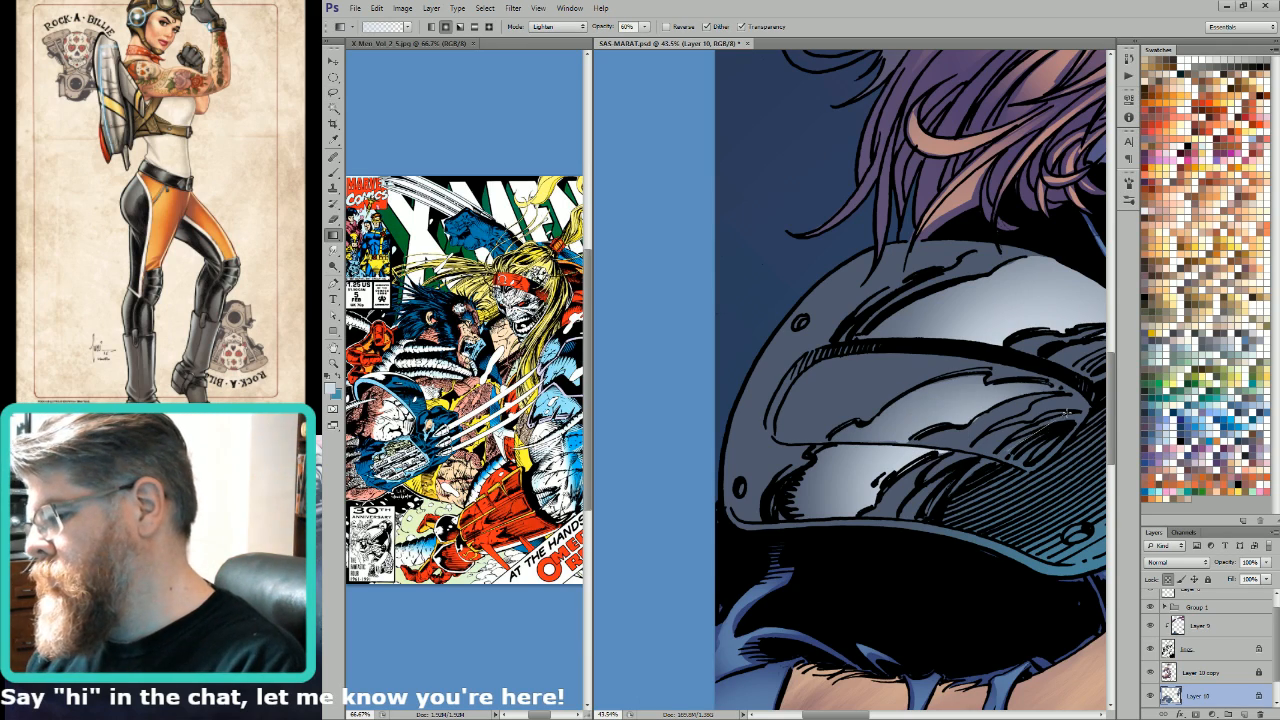
key("ctrl+0")
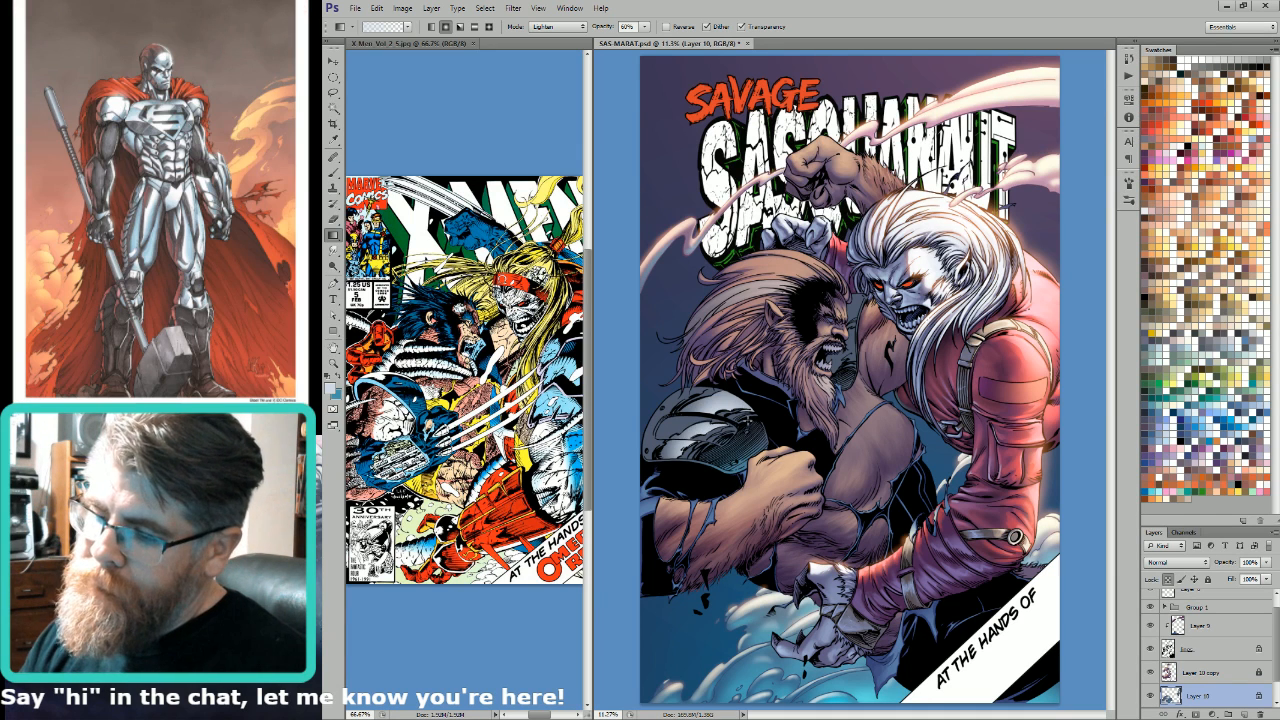
Step: Lasso the shoulder armour's outer rim and upper plates, leaving out the rivets, limit the selection to the armour flats, and brighten it with the pale 60% Lighten gradient
key("l")
key("ctrl+d")
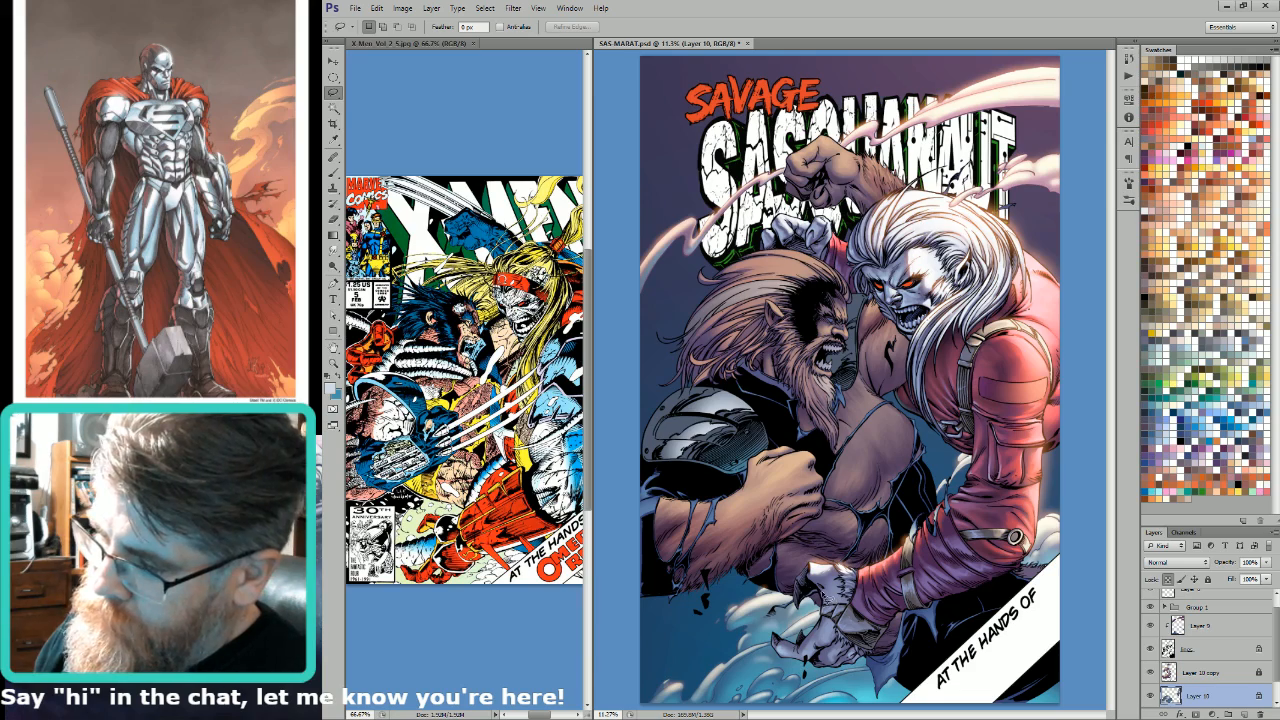
left_click_drag(725, 352, 850, 396)
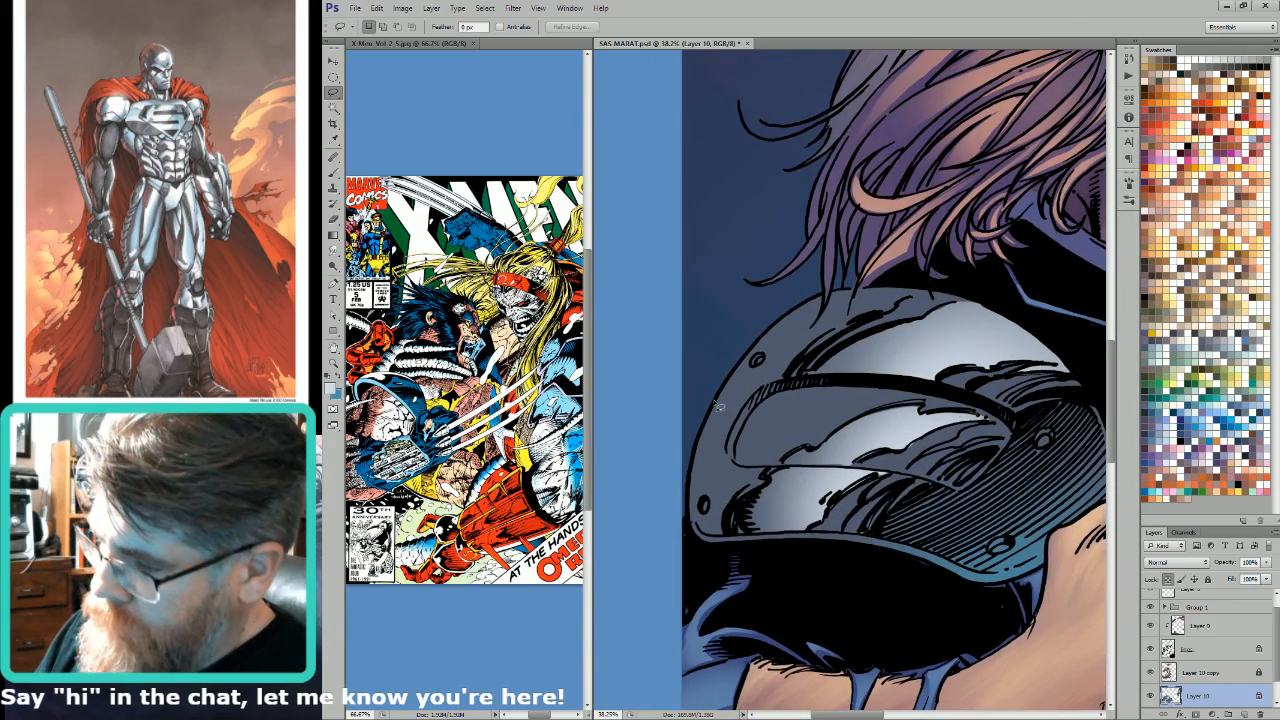
mouse_move(716, 405)
left_mouse_down()
mouse_move(693, 512)
mouse_move(726, 542)
mouse_move(748, 524)
mouse_move(843, 523)
mouse_move(812, 538)
mouse_move(914, 455)
mouse_move(895, 476)
mouse_move(858, 474)
mouse_move(997, 428)
mouse_move(968, 398)
mouse_move(935, 392)
mouse_move(984, 375)
mouse_move(1085, 372)
mouse_move(1050, 328)
mouse_move(662, 453)
mouse_move(745, 462)
left_mouse_up()
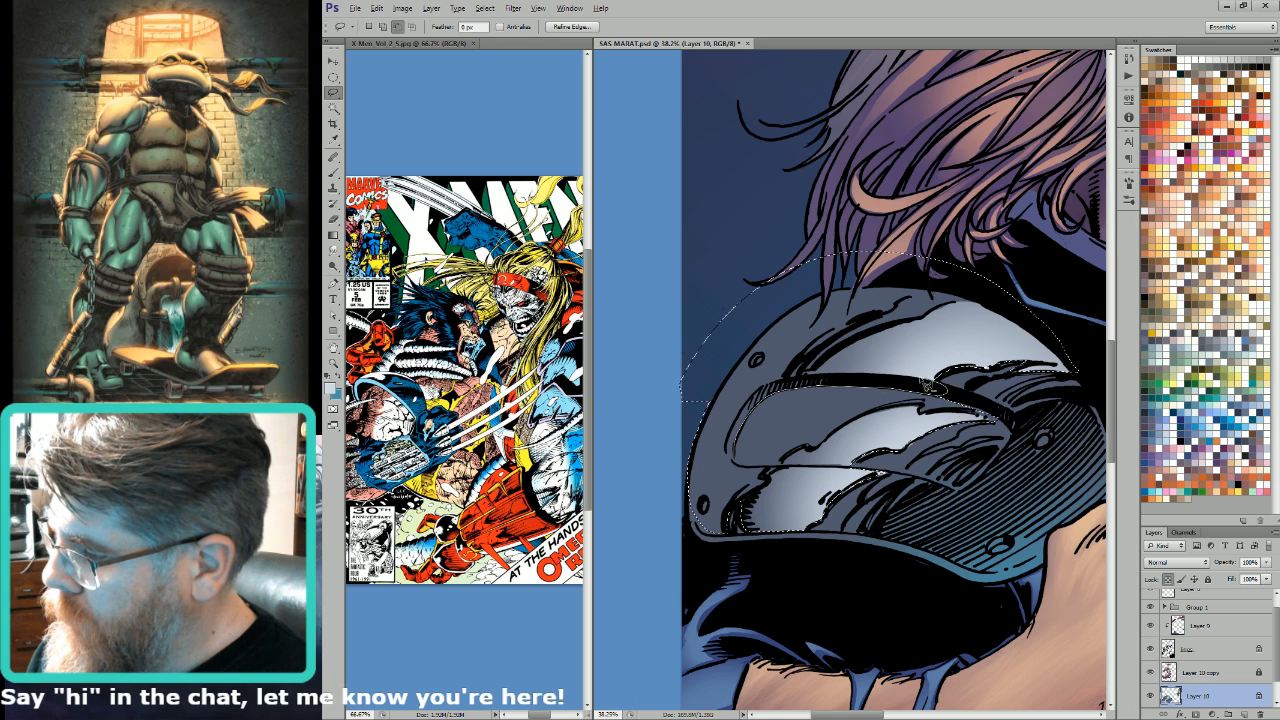
mouse_move(822, 378)
left_mouse_down()
mouse_move(757, 390)
mouse_move(727, 441)
mouse_move(741, 457)
mouse_move(762, 363)
left_mouse_up()
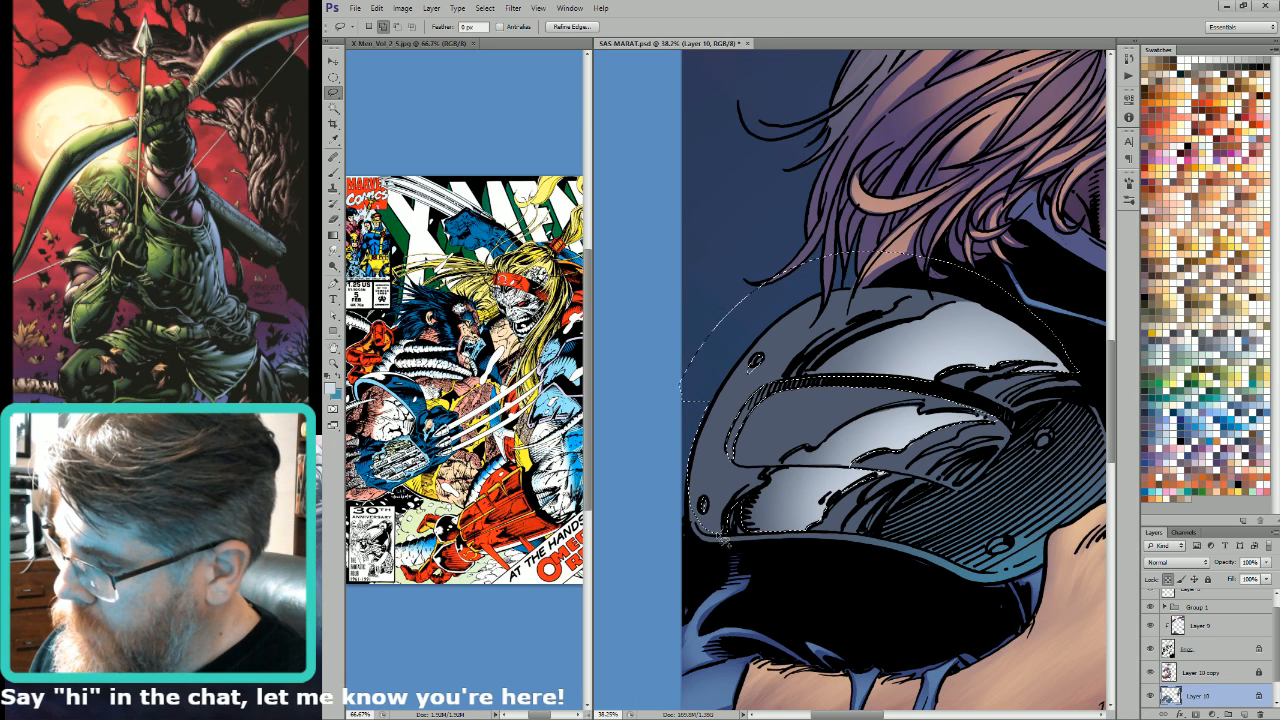
mouse_move(697, 515)
left_mouse_down()
mouse_move(704, 487)
mouse_move(702, 500)
left_mouse_up()
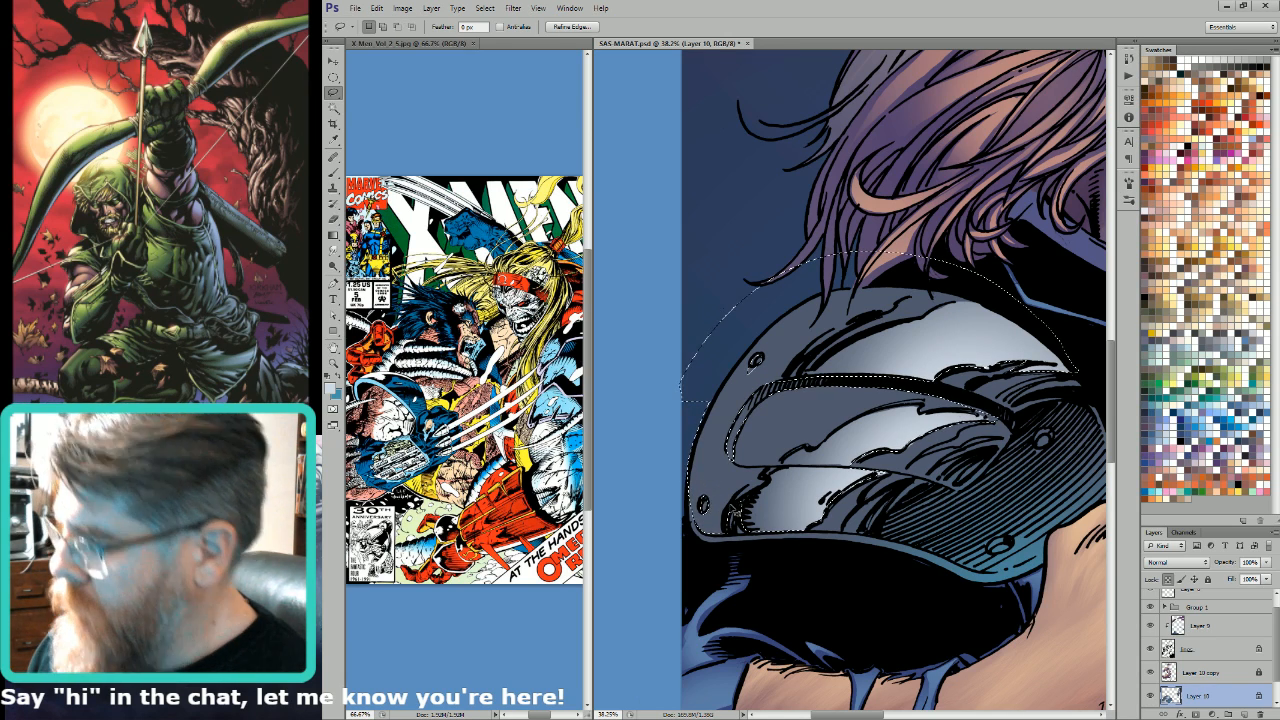
key("ctrl+6")
key("w")
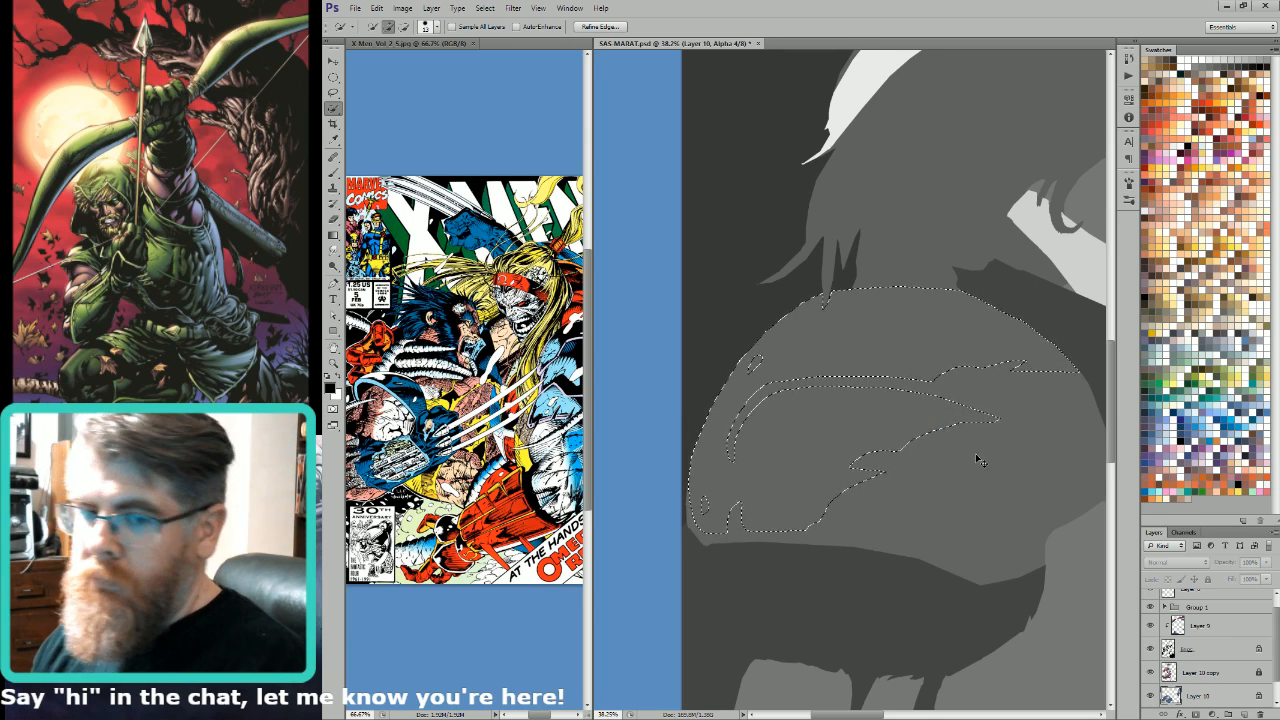
key("ctrl+0")
key("ctrl+2")
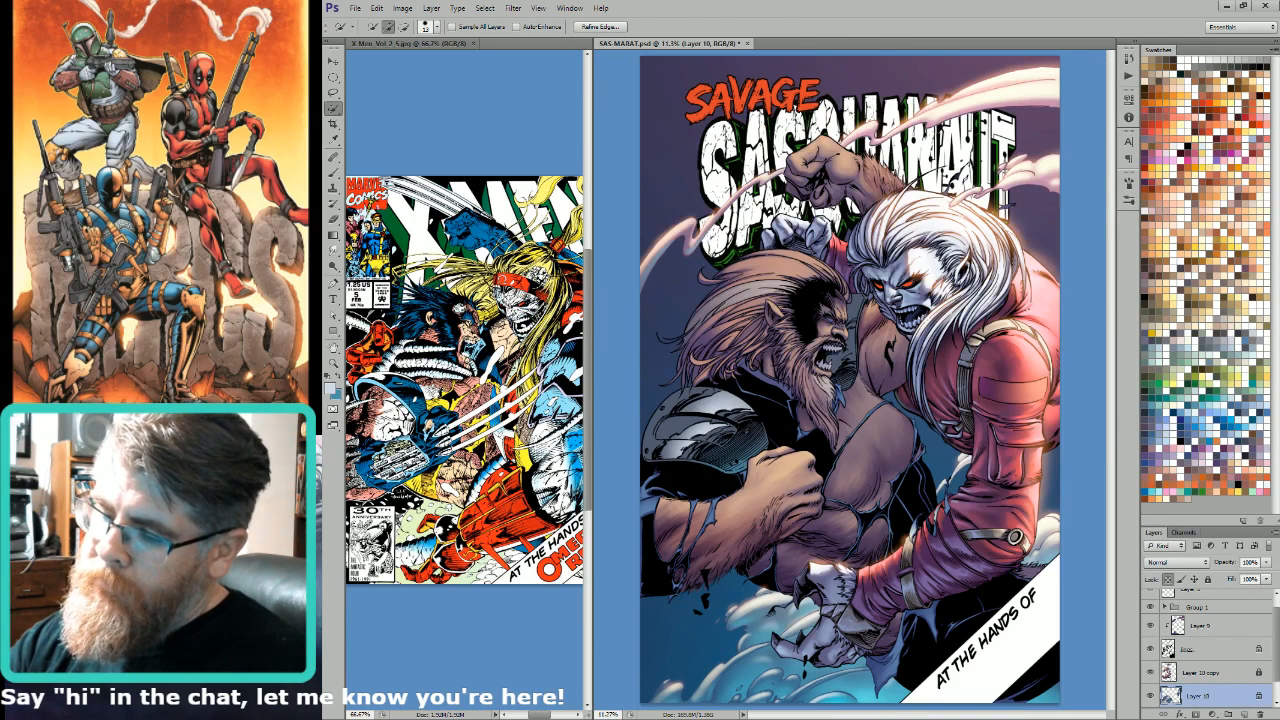
key("g")
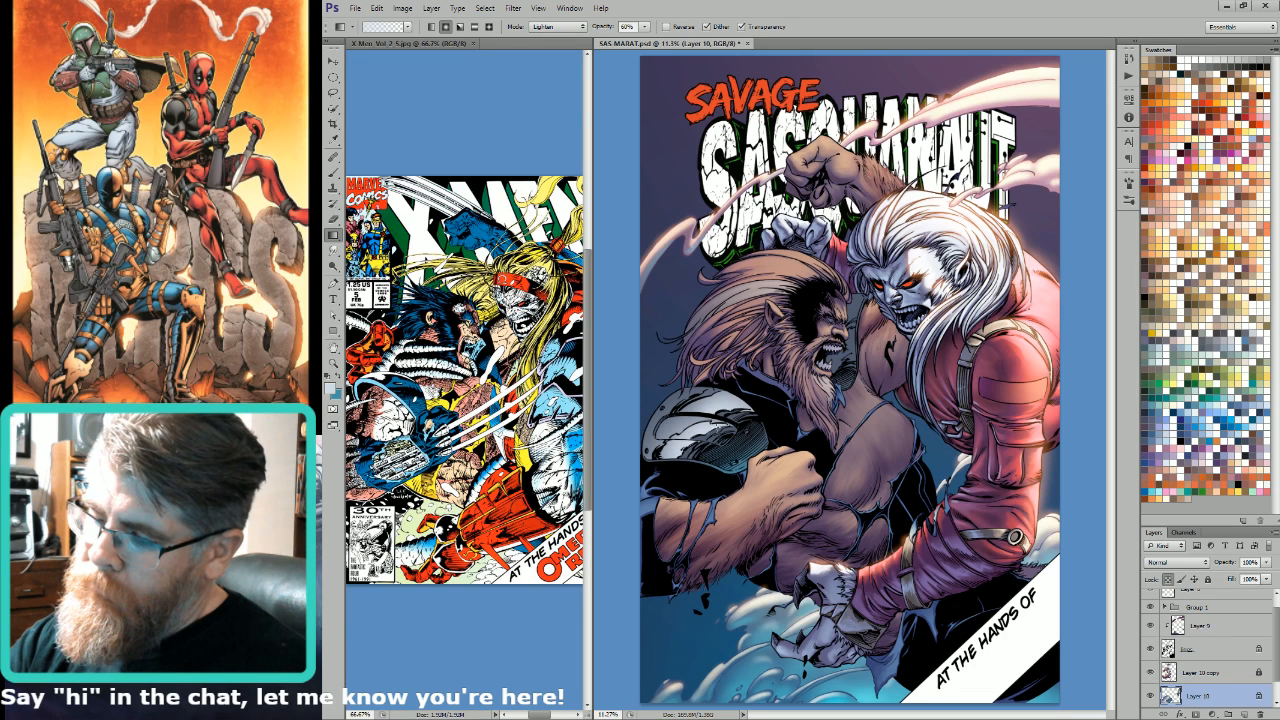
left_click_drag(735, 494, 720, 394)
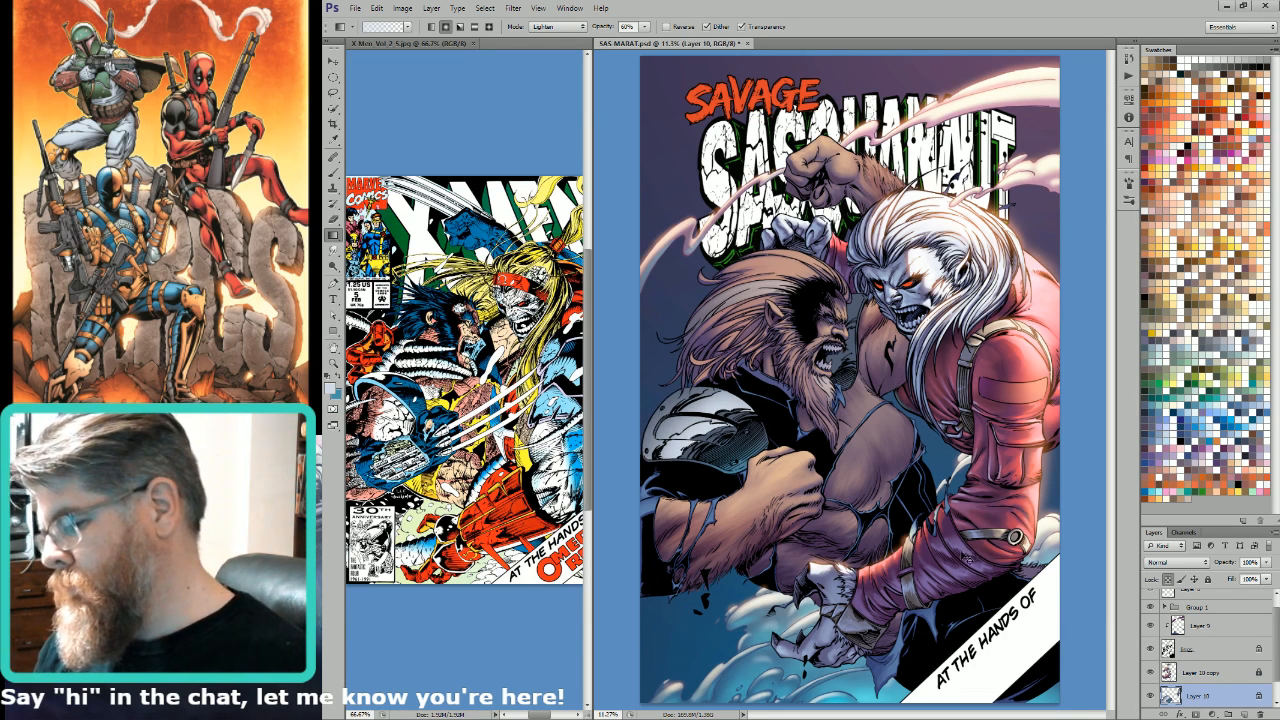
Step: Lasso the lower part of the far shoulder armour beside the bearded figure's mouth and give it a pale 60% Lighten gradient highlight
key("l")
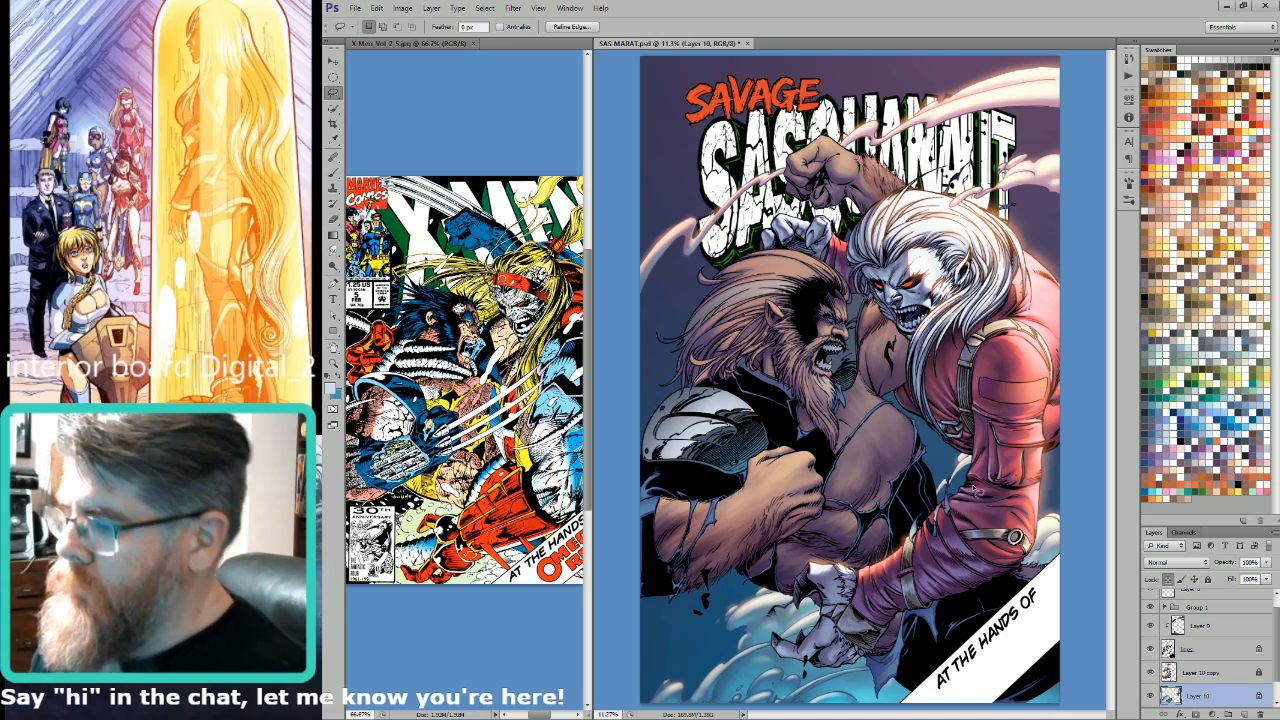
left_click_drag(785, 304, 1001, 401)
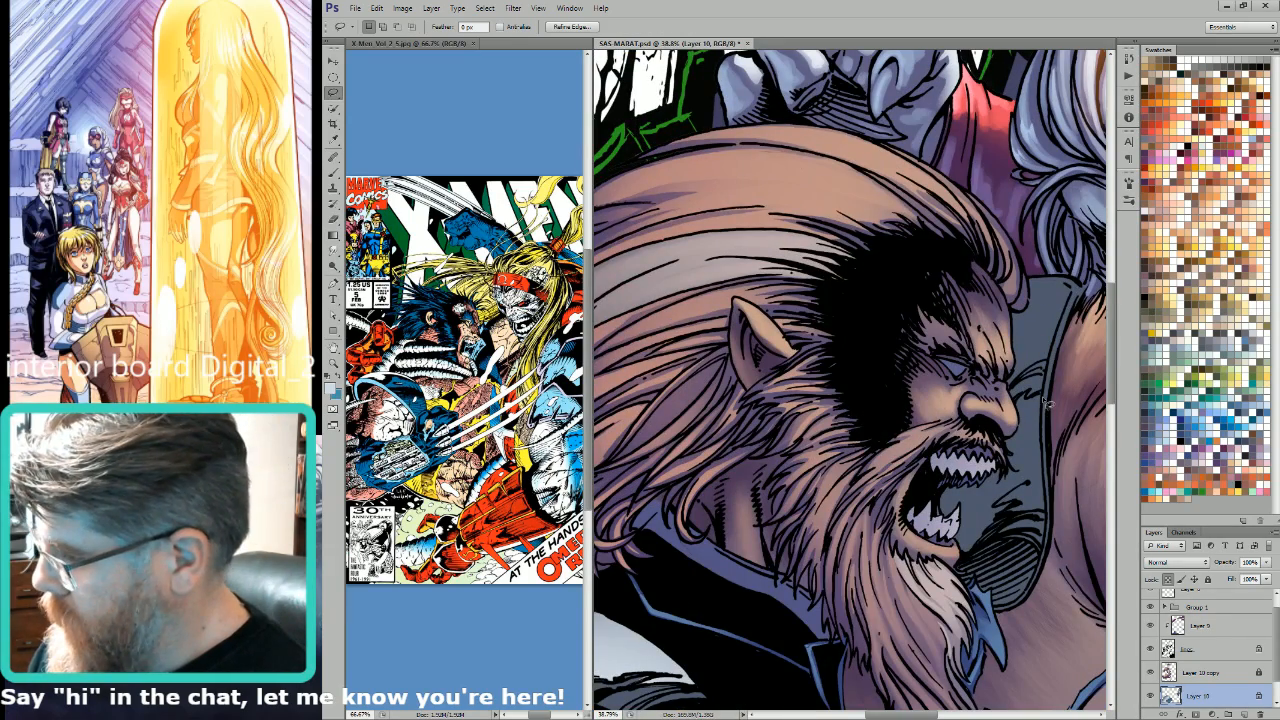
mouse_move(1047, 455)
left_mouse_down()
mouse_move(1053, 513)
mouse_move(1016, 517)
mouse_move(968, 560)
left_mouse_up()
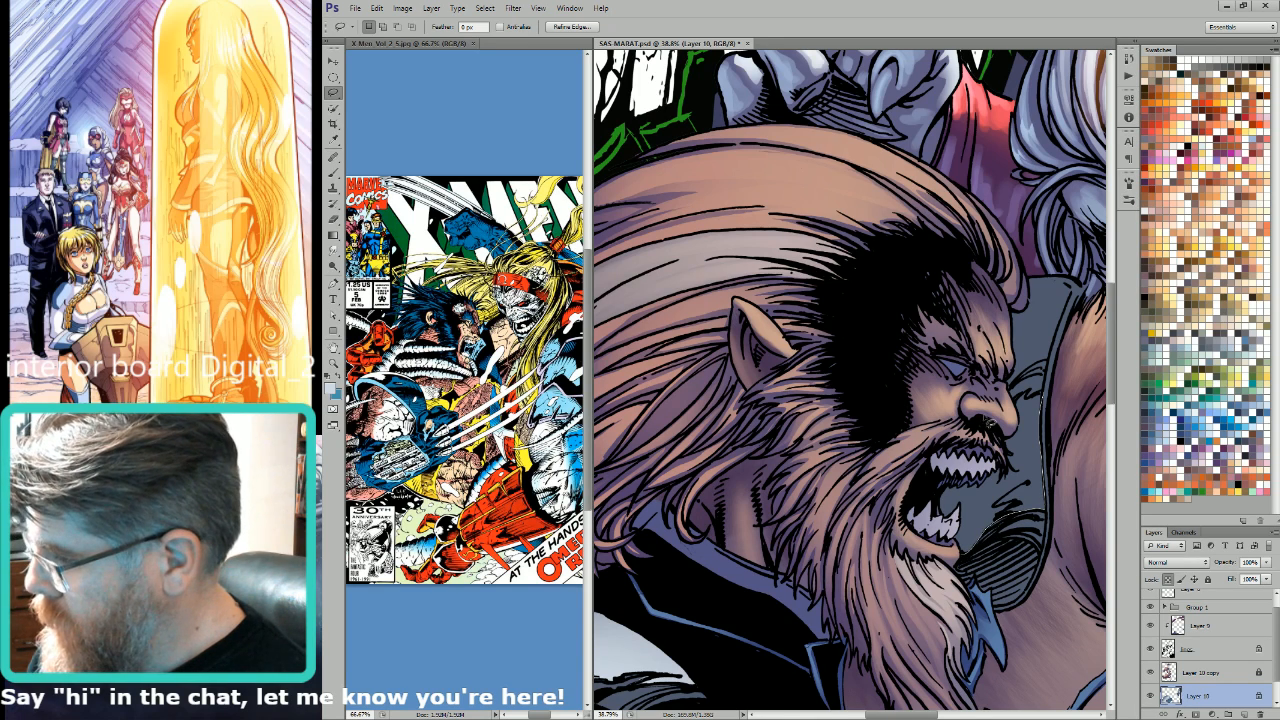
left_click_drag(1031, 402, 1042, 393)
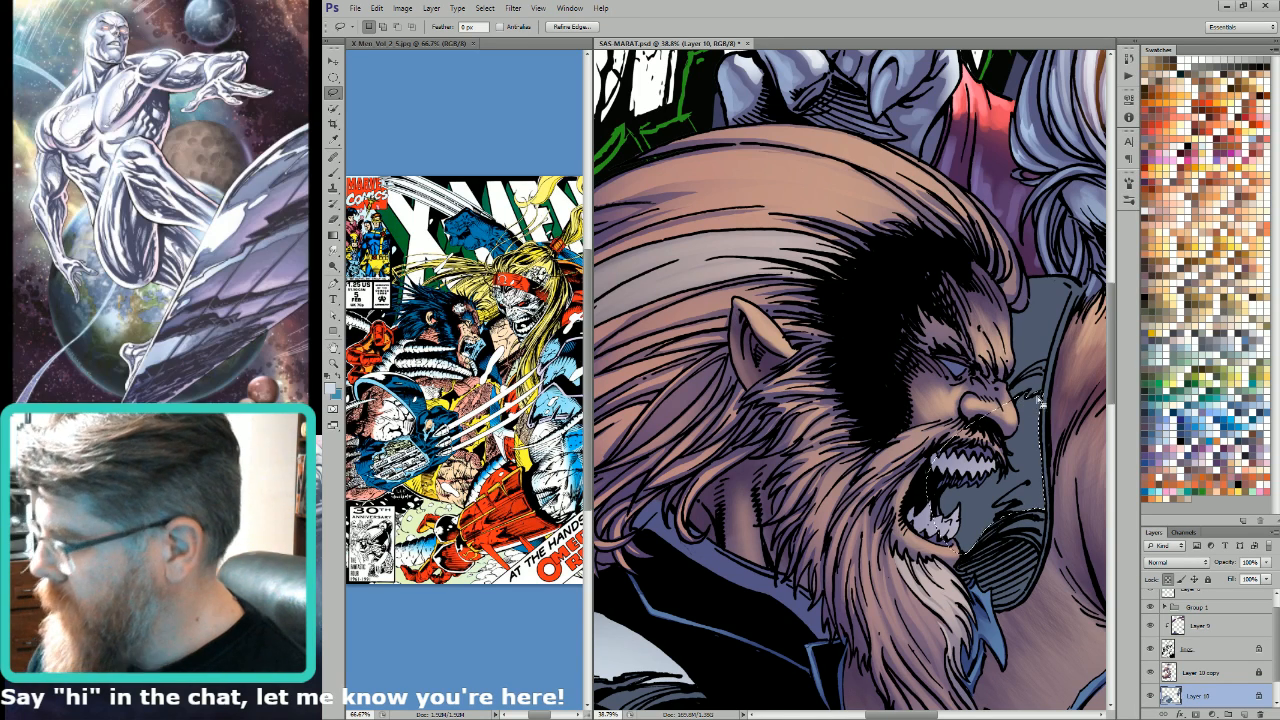
key("ctrl+6")
key("w")
key("ctrl+2")
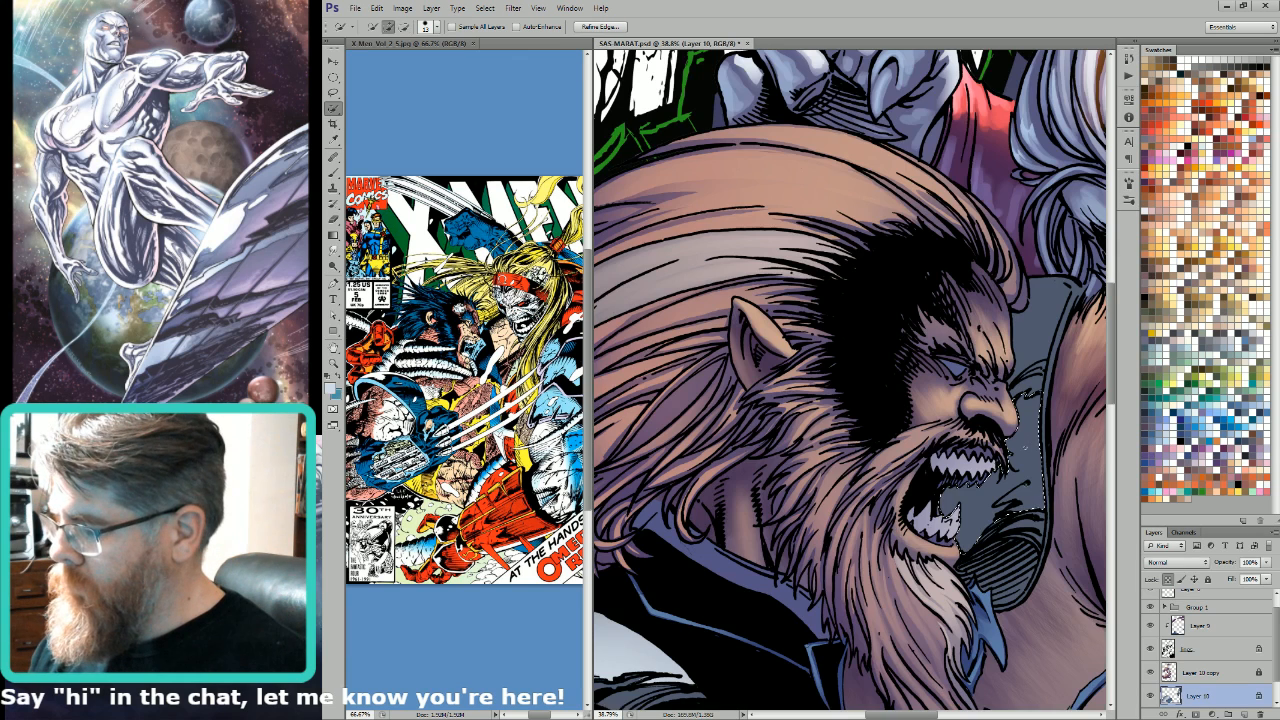
key("l")
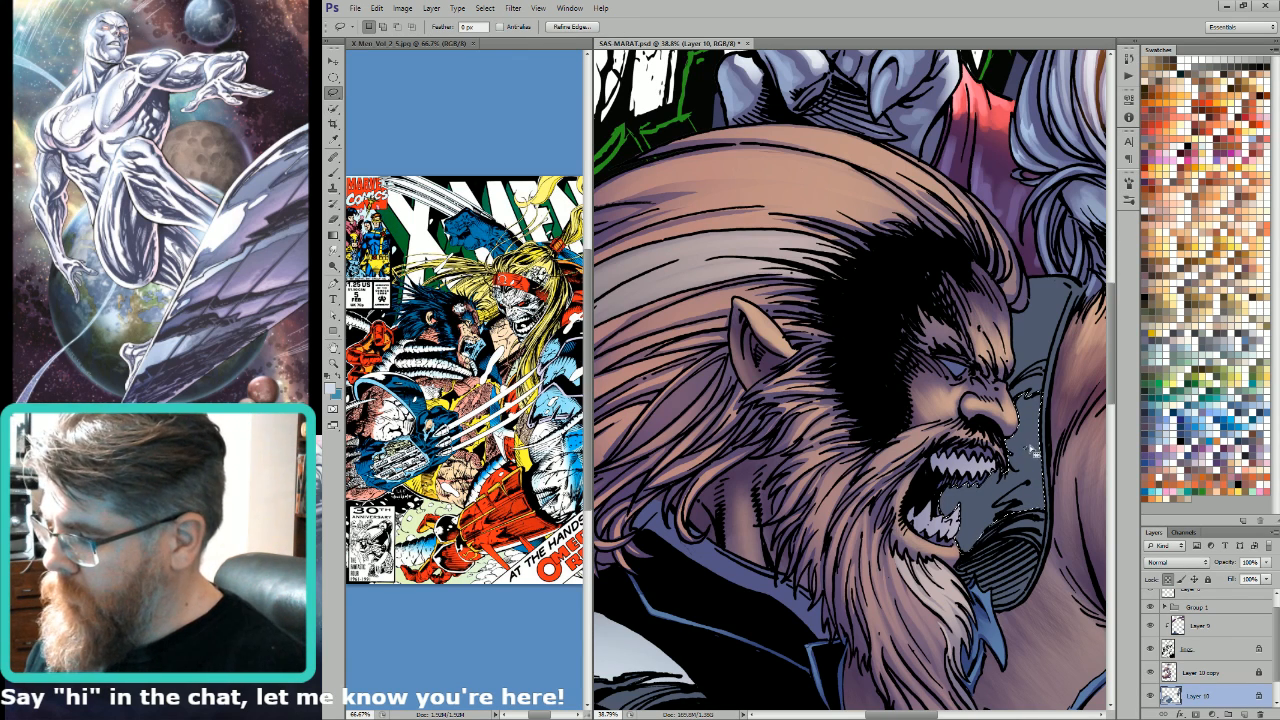
left_click(334, 108)
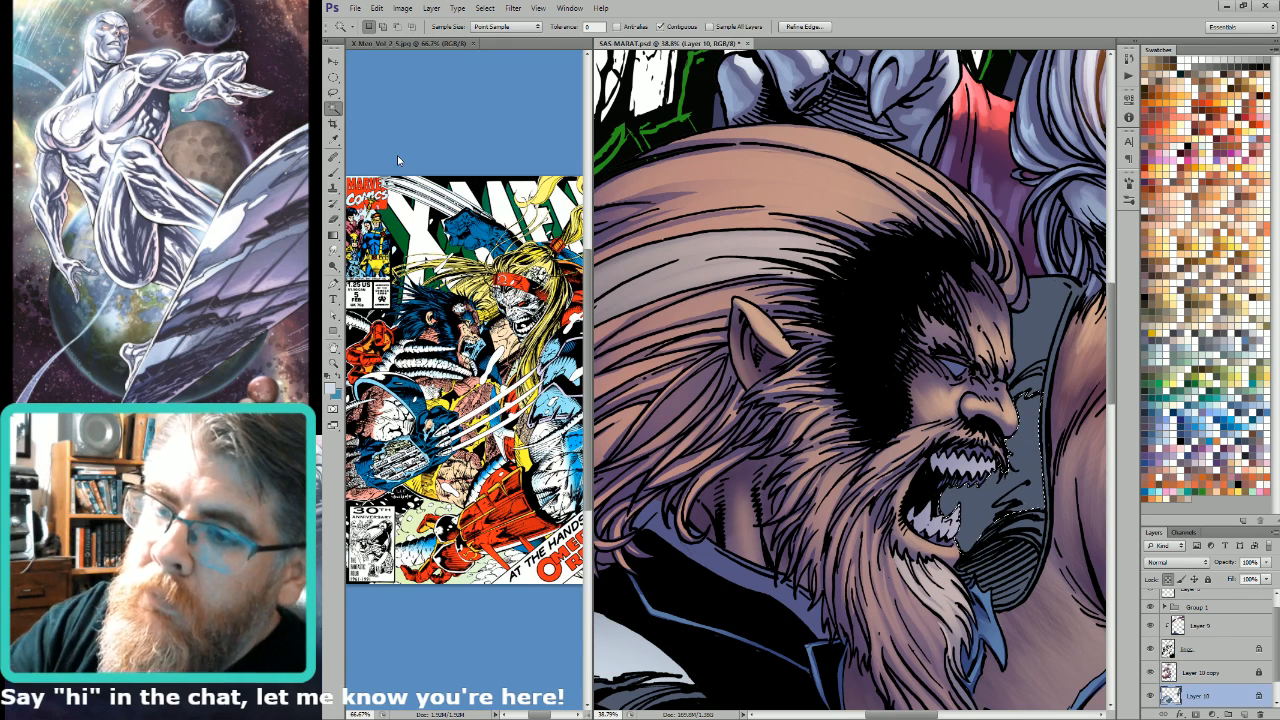
key("g")
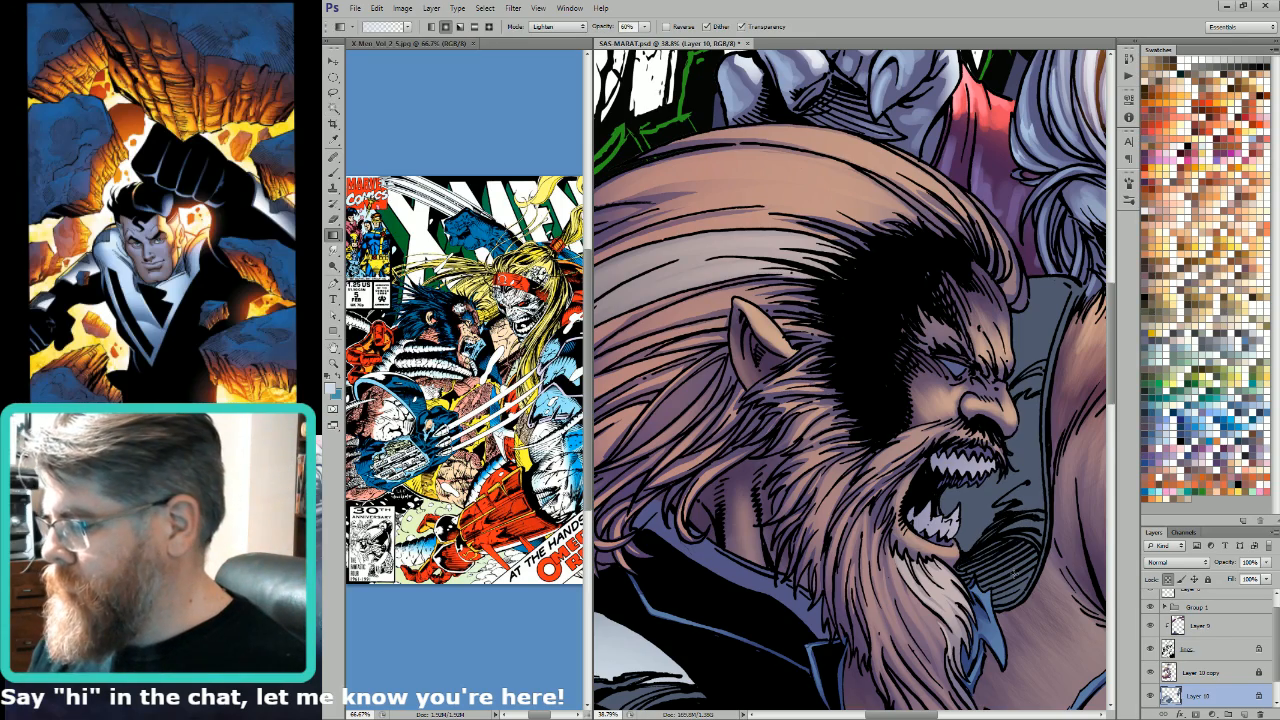
key("ctrl+minus")
key("ctrl+minus")
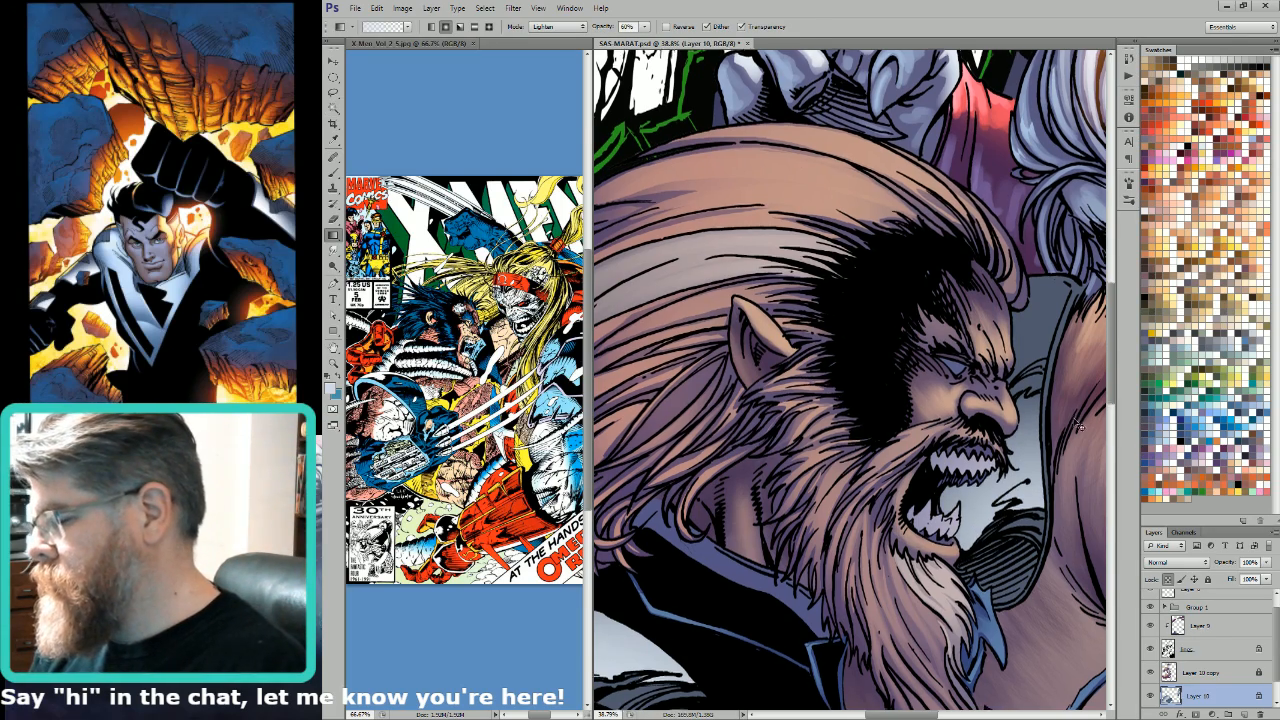
Step: Lasso the upper part of the far shoulder armour beside the bearded face and brighten it with an off-white swatch in the Lighten gradient
key("l")
key("ctrl+d")
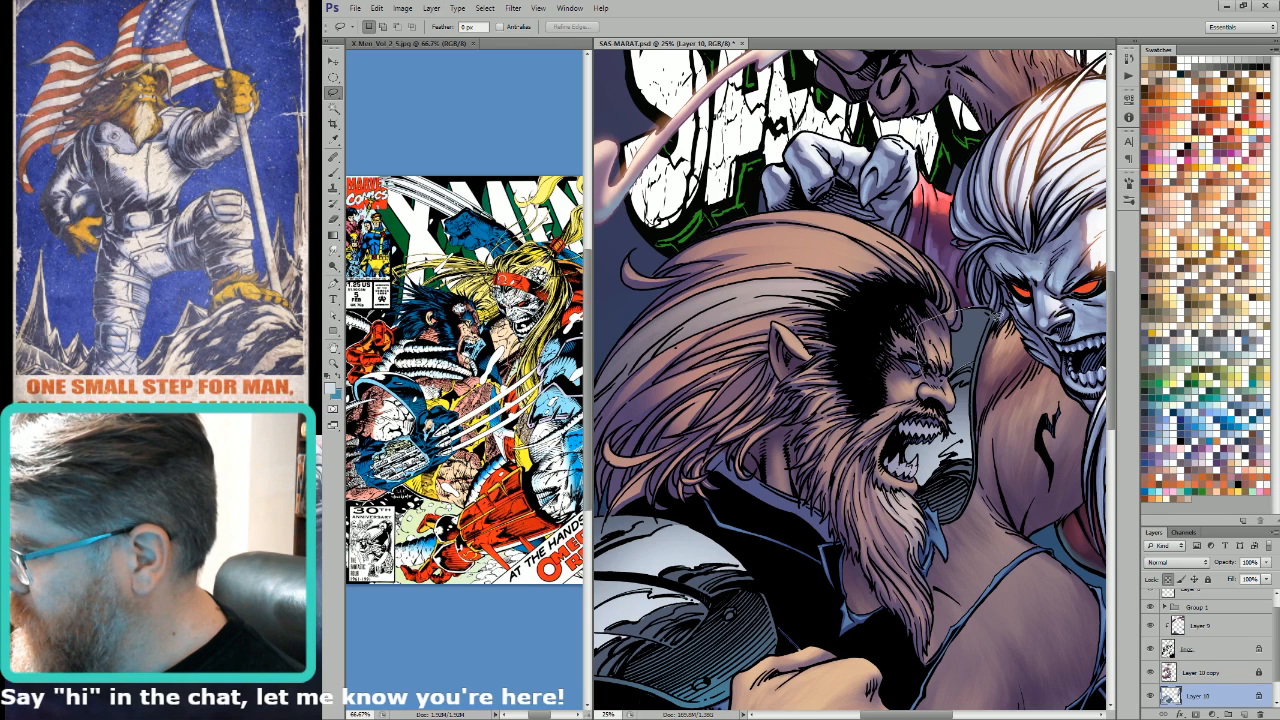
left_click_drag(984, 368, 974, 370)
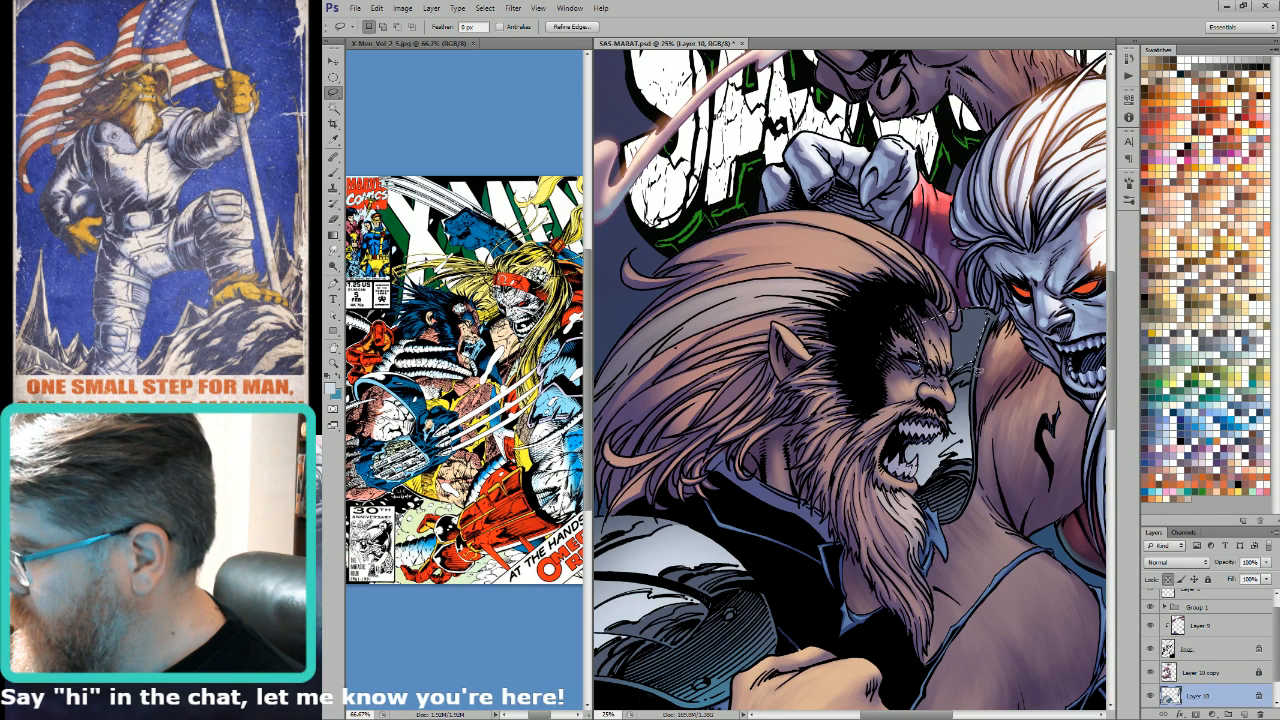
left_click_drag(990, 320, 953, 315)
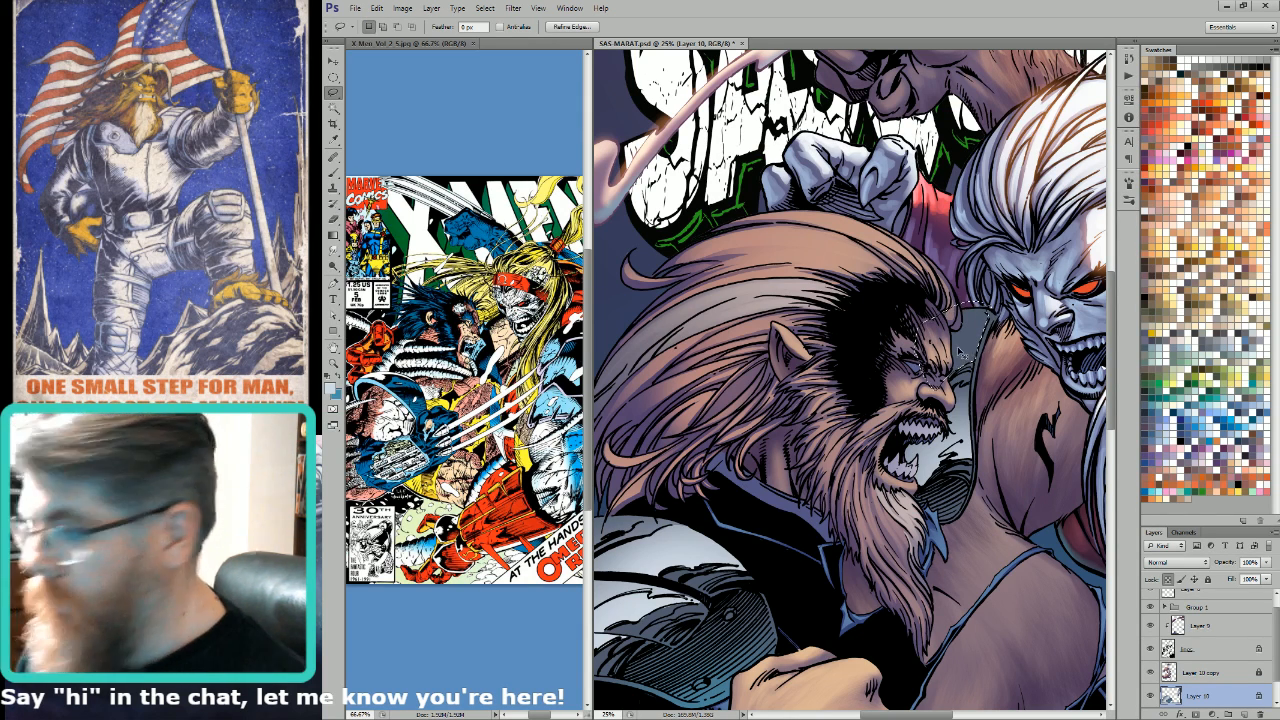
key("w")
key("ctrl+6")
left_click(964, 354, "alt+shift")
key("ctrl+0")
key("l")
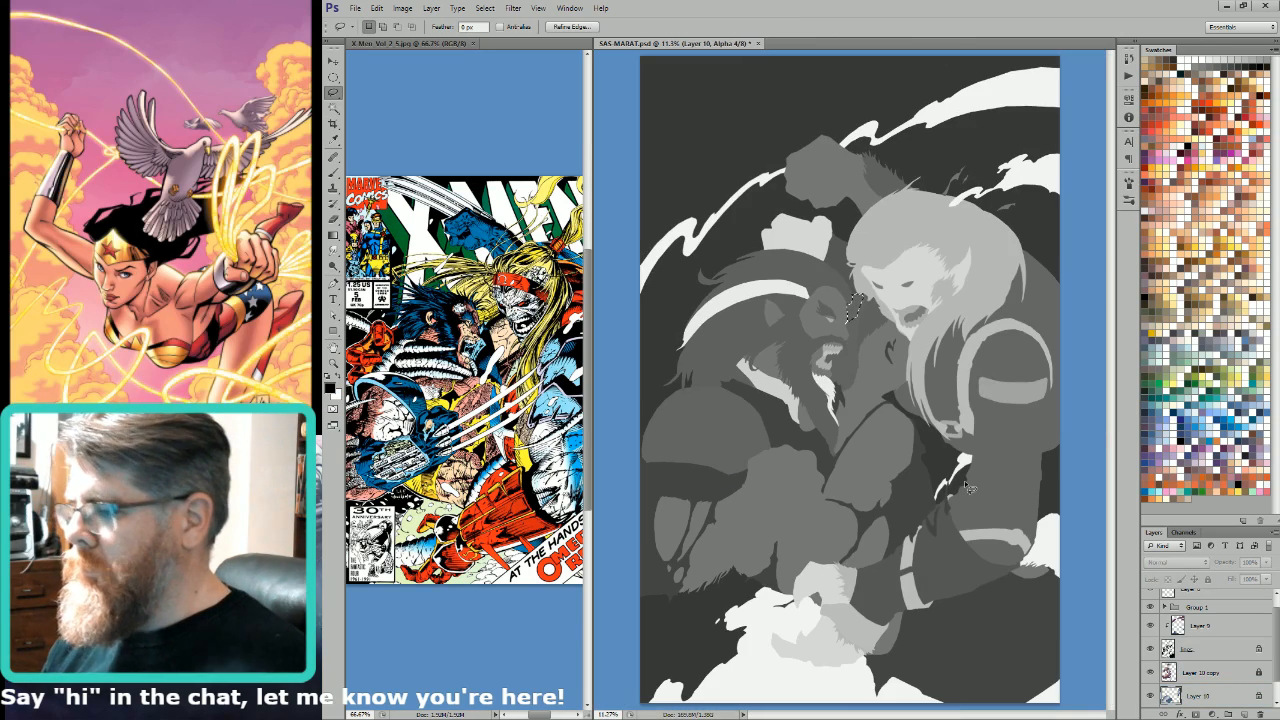
key("ctrl+2")
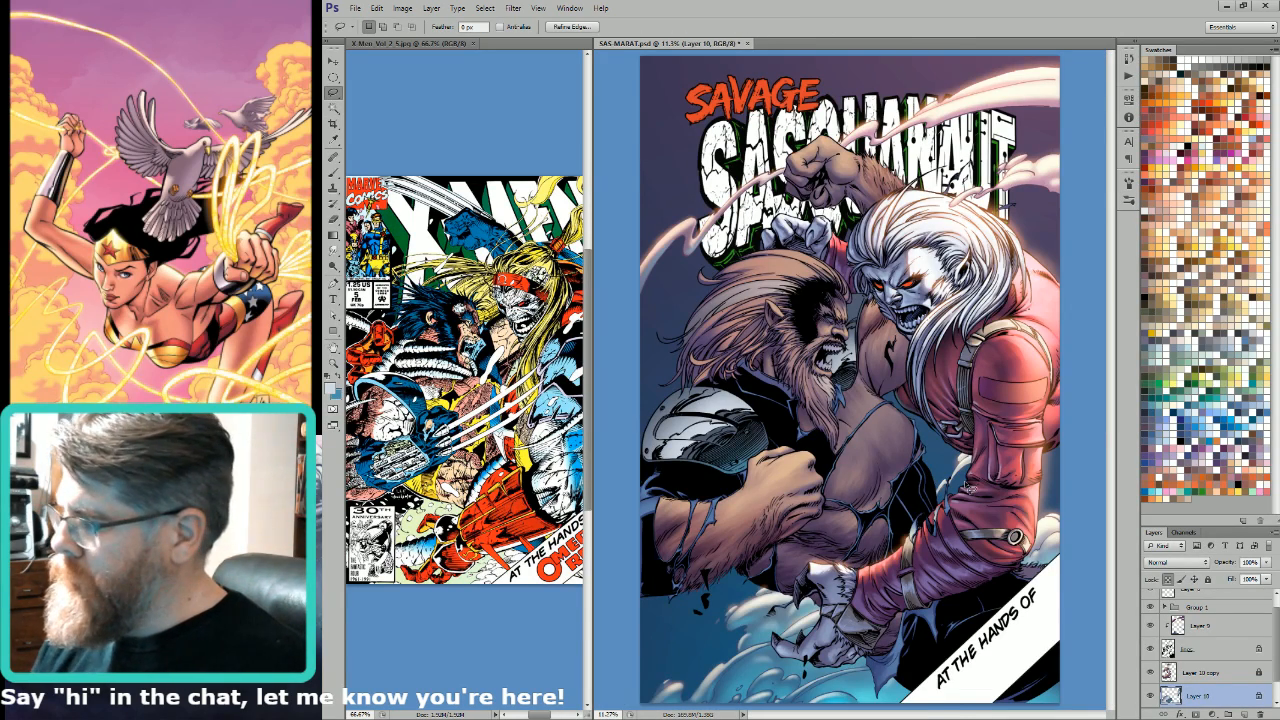
key("g")
left_click(1198, 334)
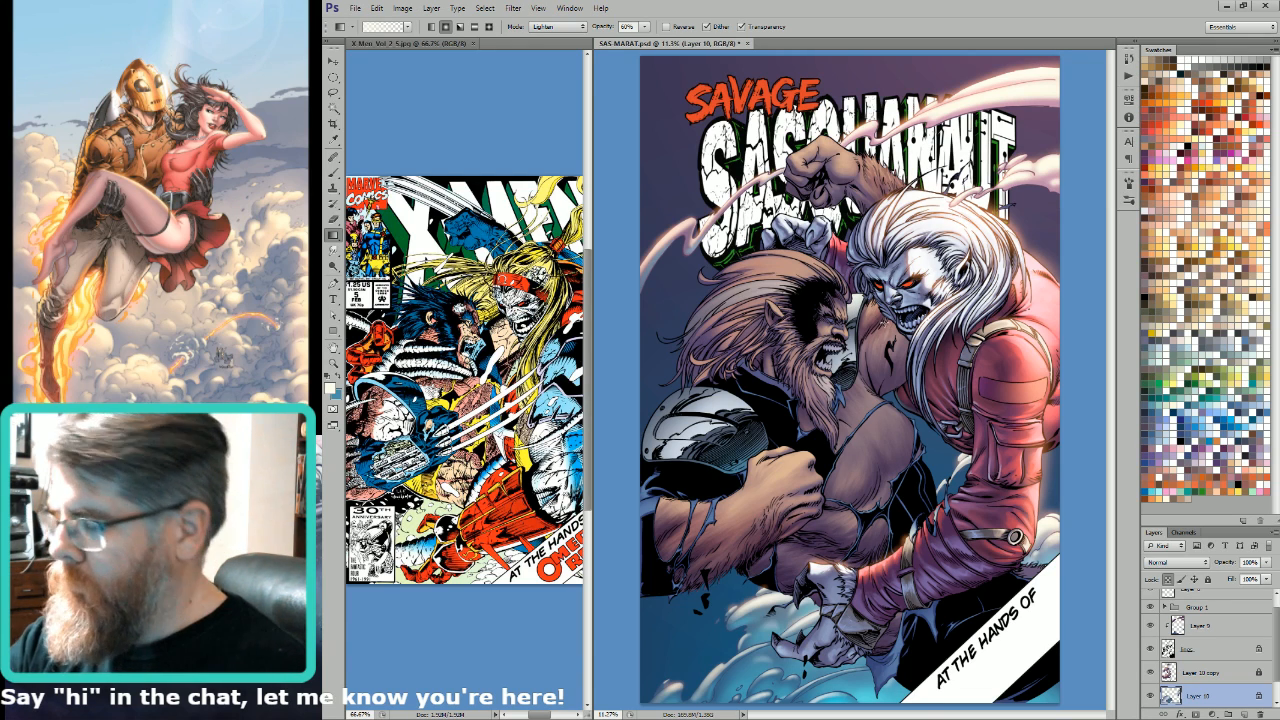
Step: Lasso the near shoulder armour's outer edge, limit it to the armour flats for an off-white 60% Lighten gradient highlight, and save the file
key("l")
left_click_drag(634, 448, 946, 449)
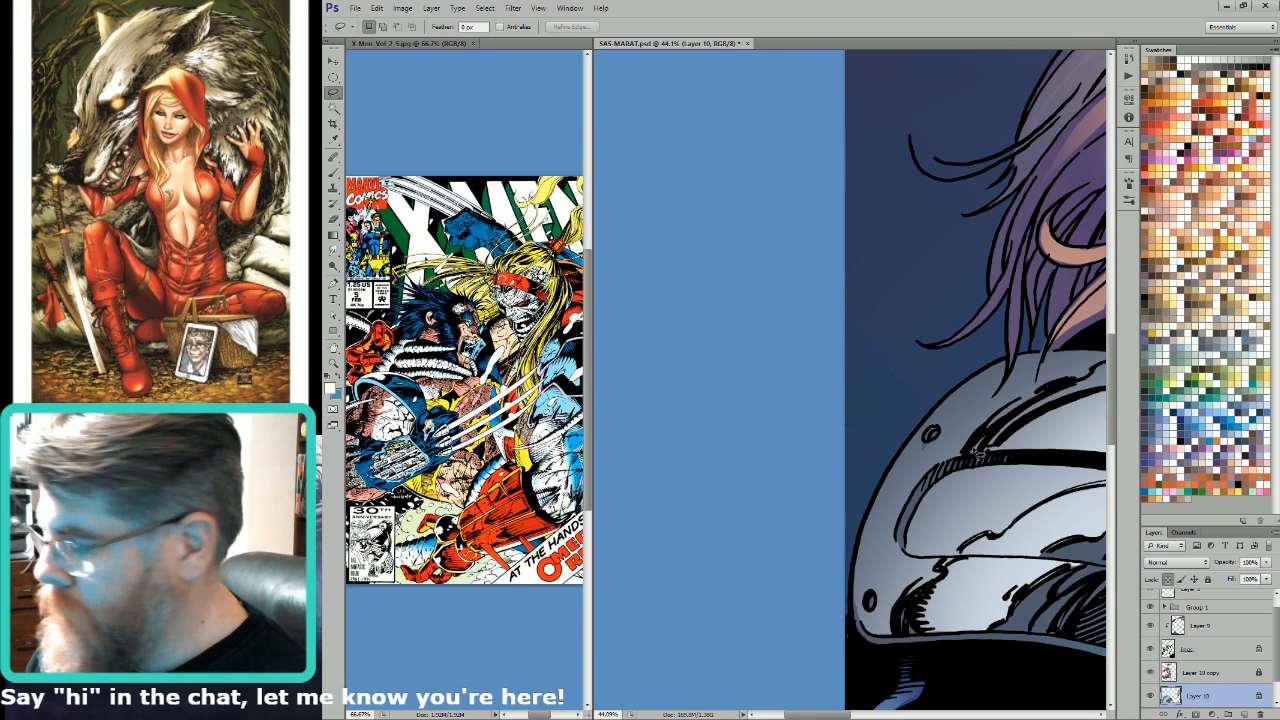
mouse_move(966, 458)
left_mouse_down()
mouse_move(1014, 412)
mouse_move(1097, 374)
mouse_move(1015, 368)
mouse_move(1050, 358)
mouse_move(866, 356)
mouse_move(758, 556)
mouse_move(862, 458)
left_mouse_up()
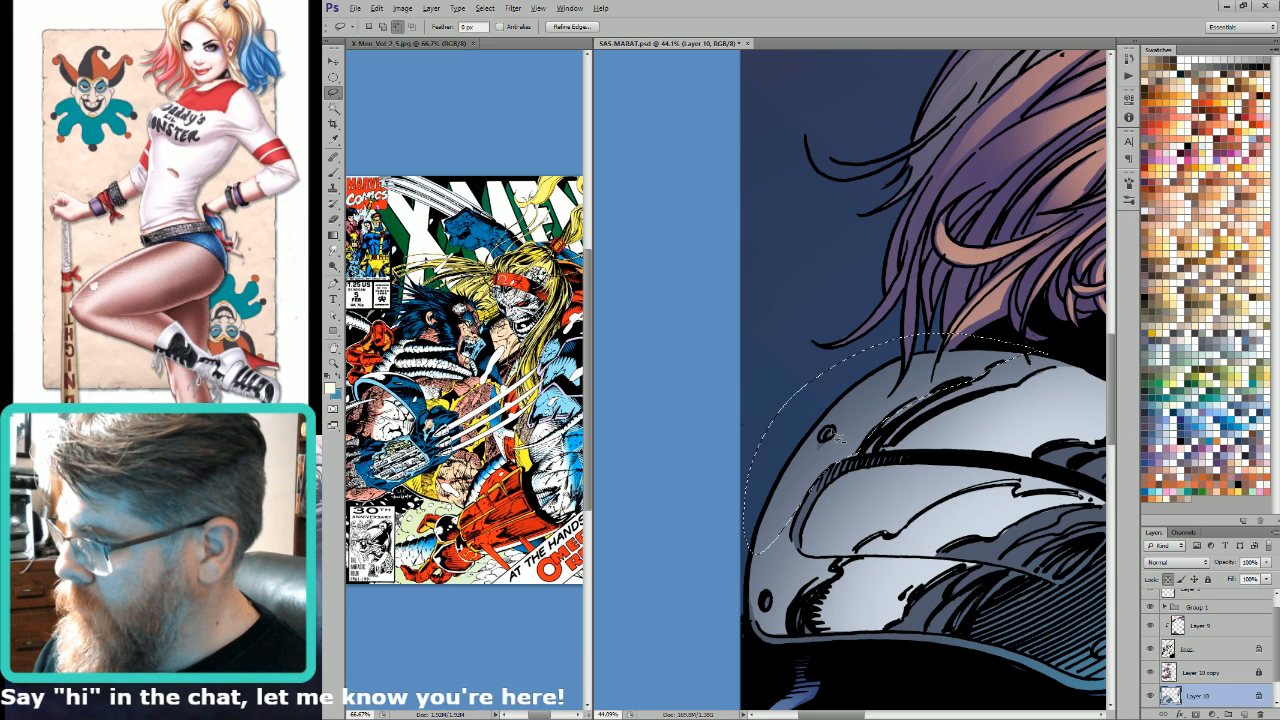
mouse_move(815, 490)
left_mouse_down()
mouse_move(924, 379)
mouse_move(911, 439)
mouse_move(918, 453)
mouse_move(961, 455)
mouse_move(957, 470)
mouse_move(923, 487)
mouse_move(907, 530)
mouse_move(885, 529)
mouse_move(866, 508)
mouse_move(880, 412)
left_mouse_up()
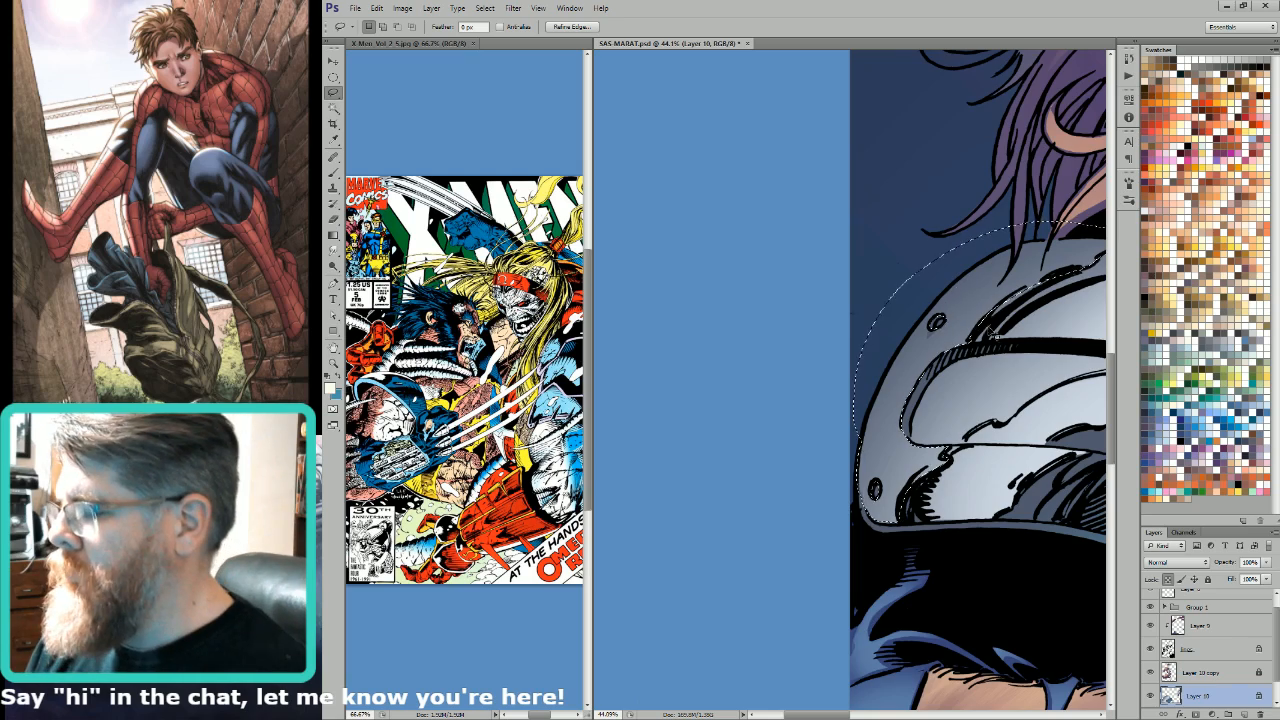
key("ctrl+6")
key("w")
left_click(1000, 318, "alt+shift")
key("ctrl+0")
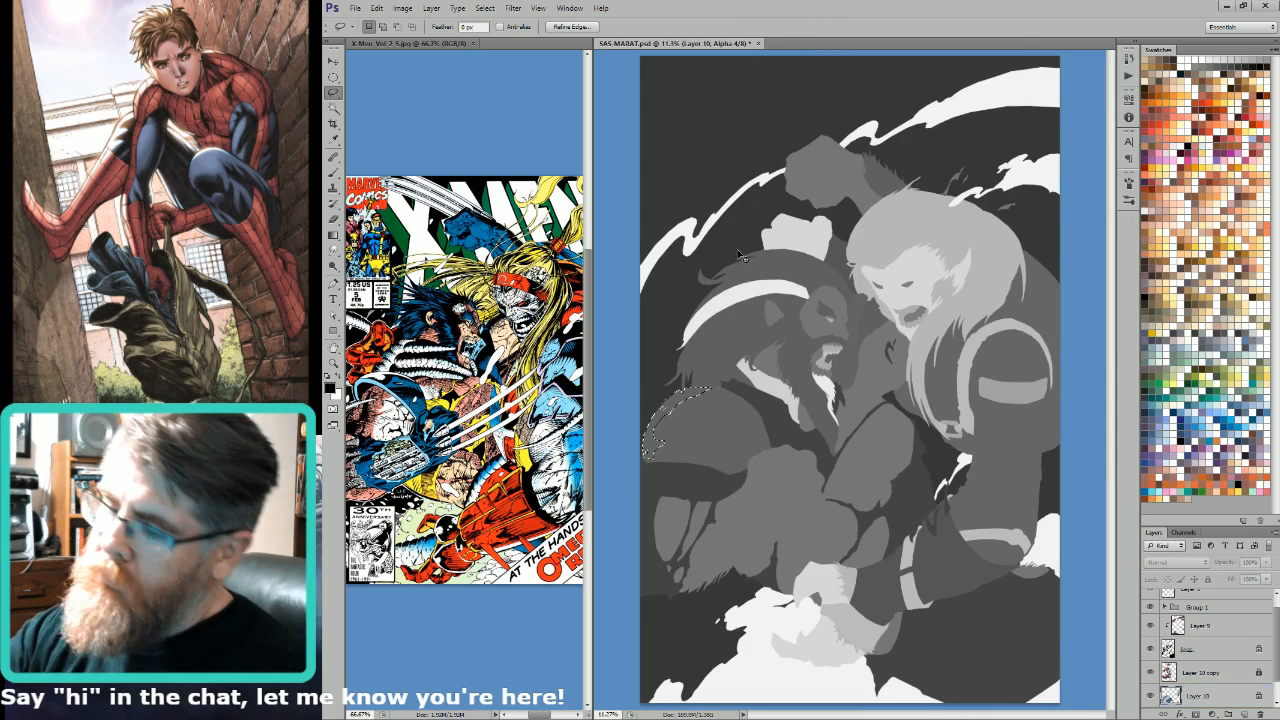
key("ctrl+2")
key("g")
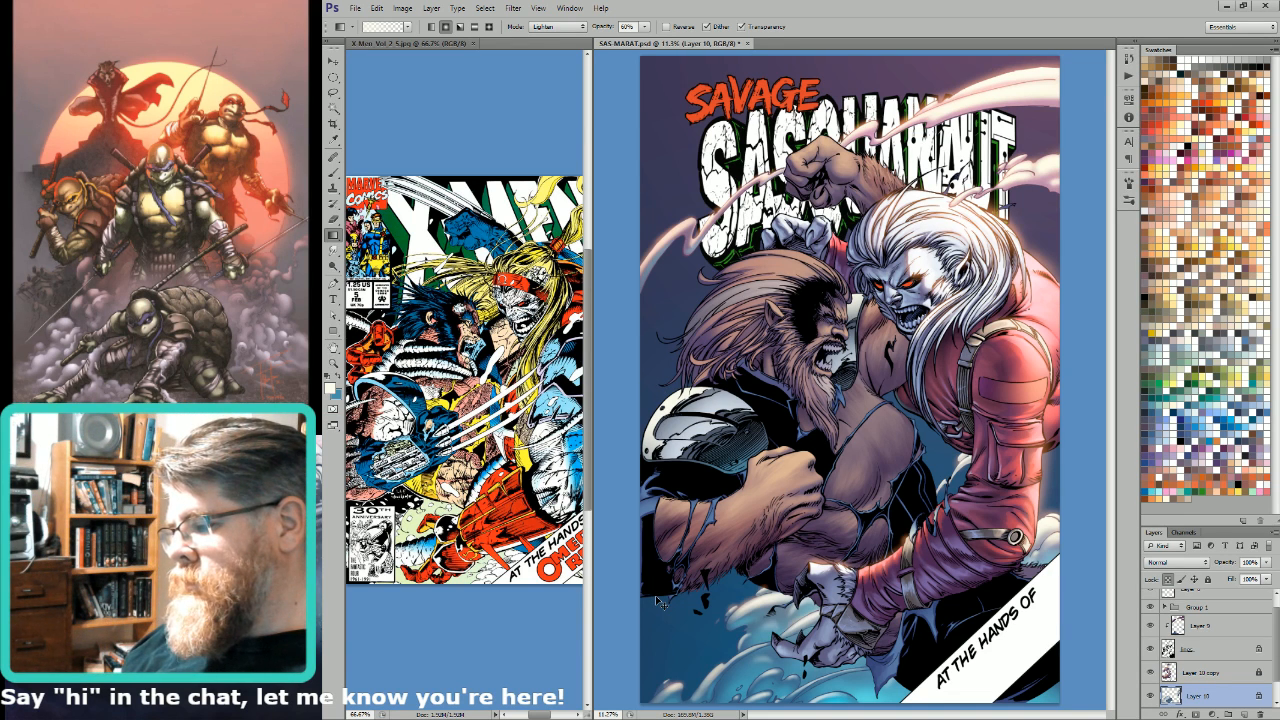
key("ctrl+s")
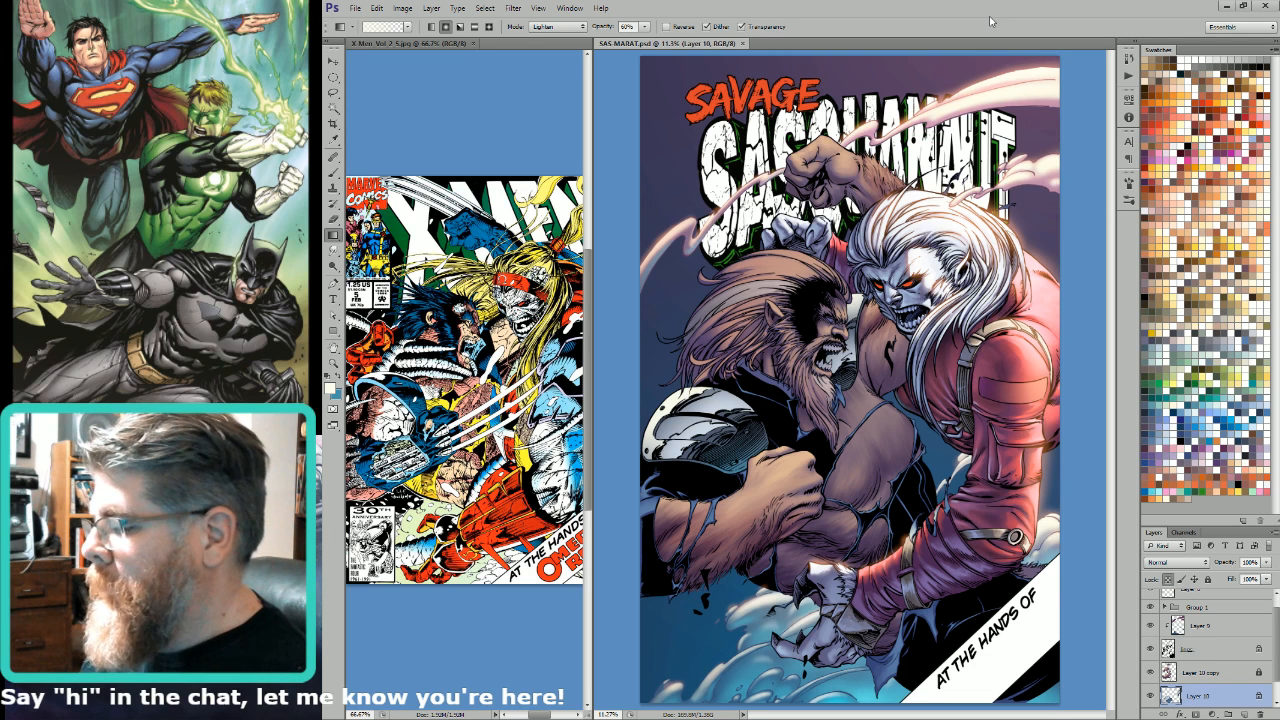
Step: Merge the visible layers into the background and shrink the cover to a small version, and undo both changes
key("ctrl+shift+e")
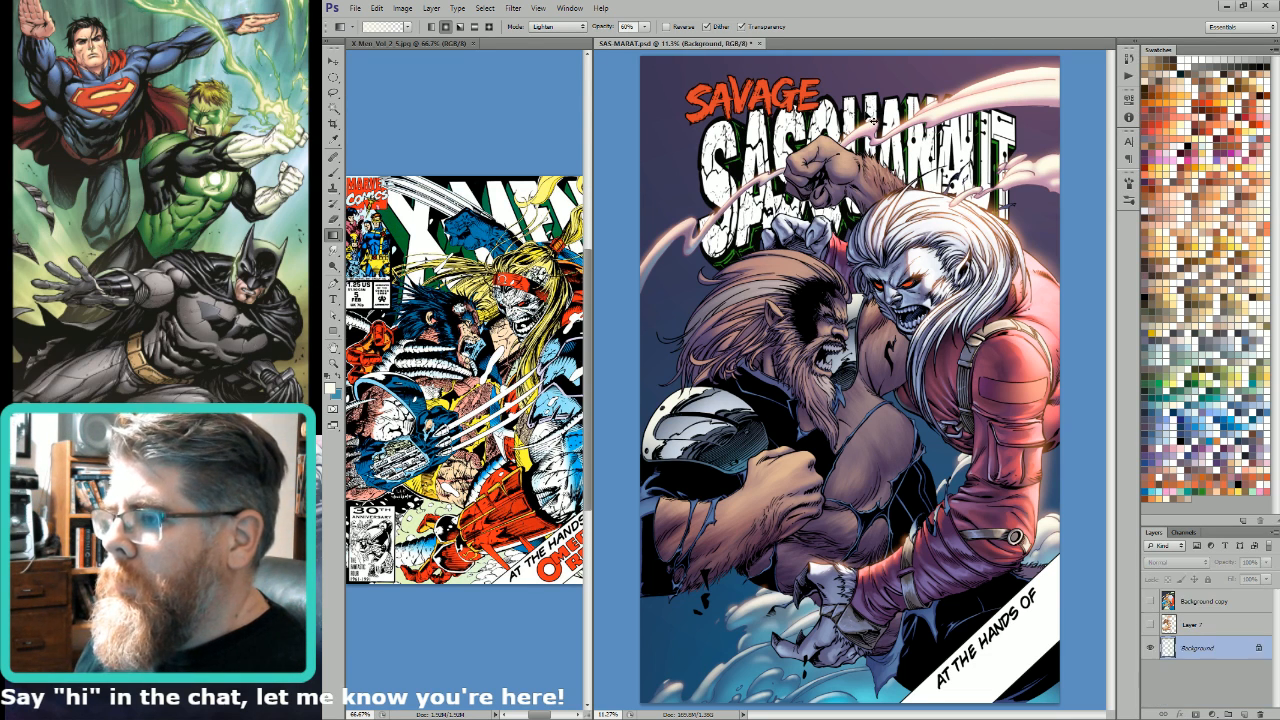
key("ctrl+s")
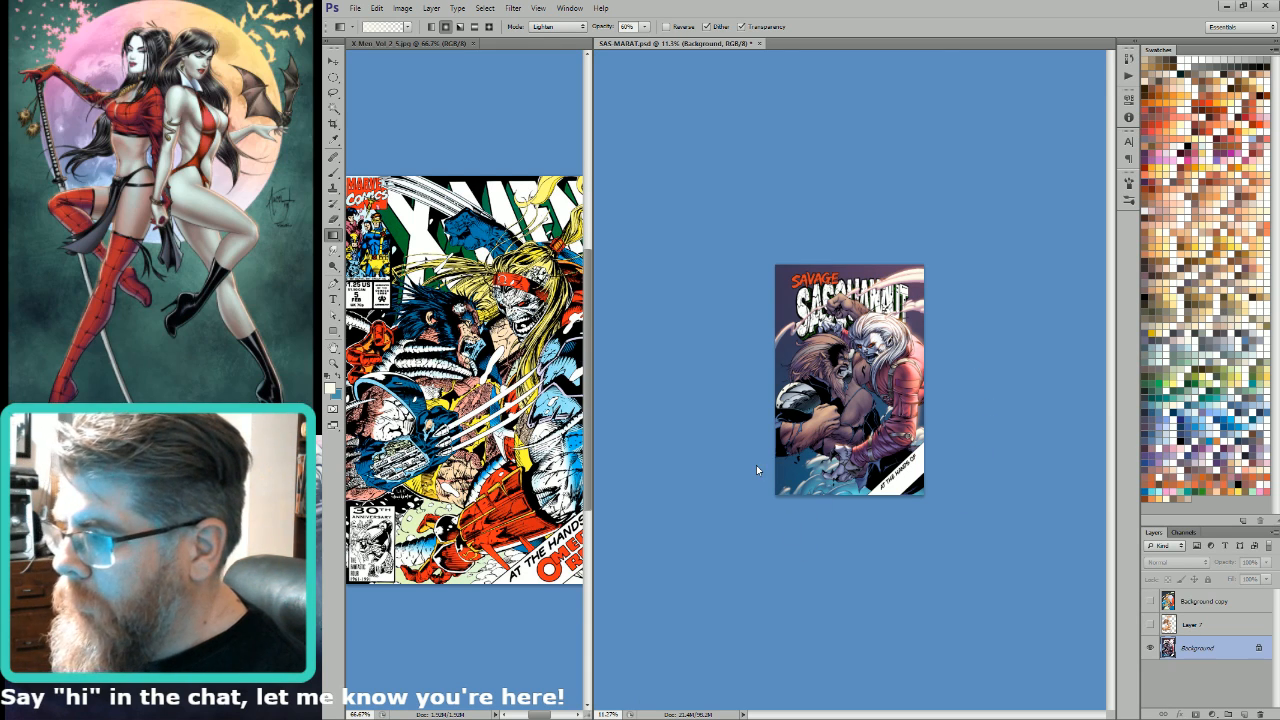
key("h")
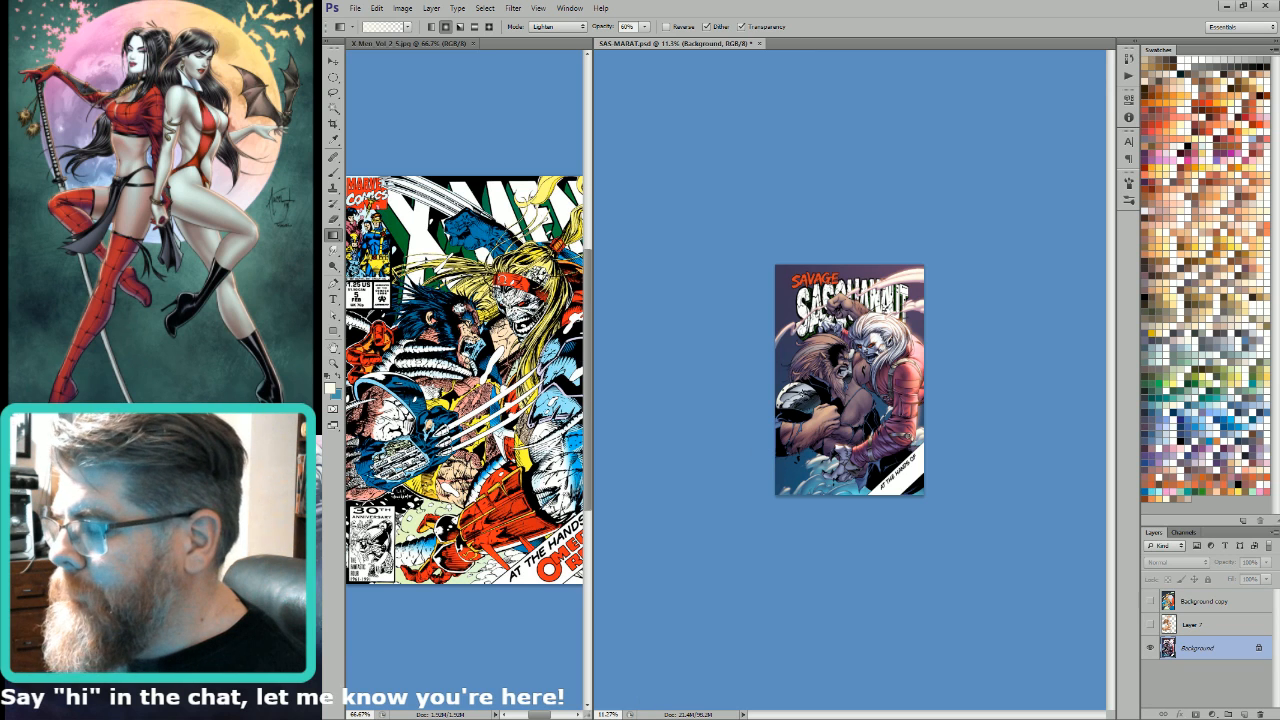
key("ctrl+alt+z")
key("ctrl+alt+z")
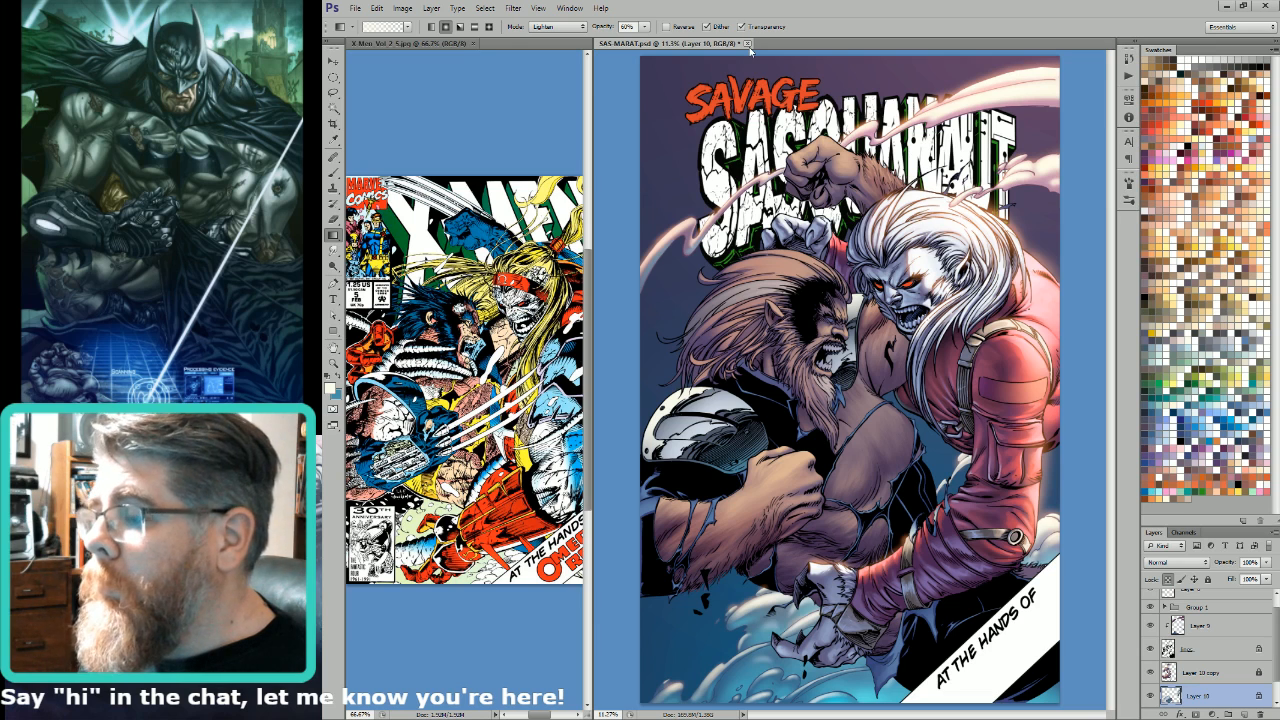
Step: Close the X-Men reference cover image
left_click(475, 44)
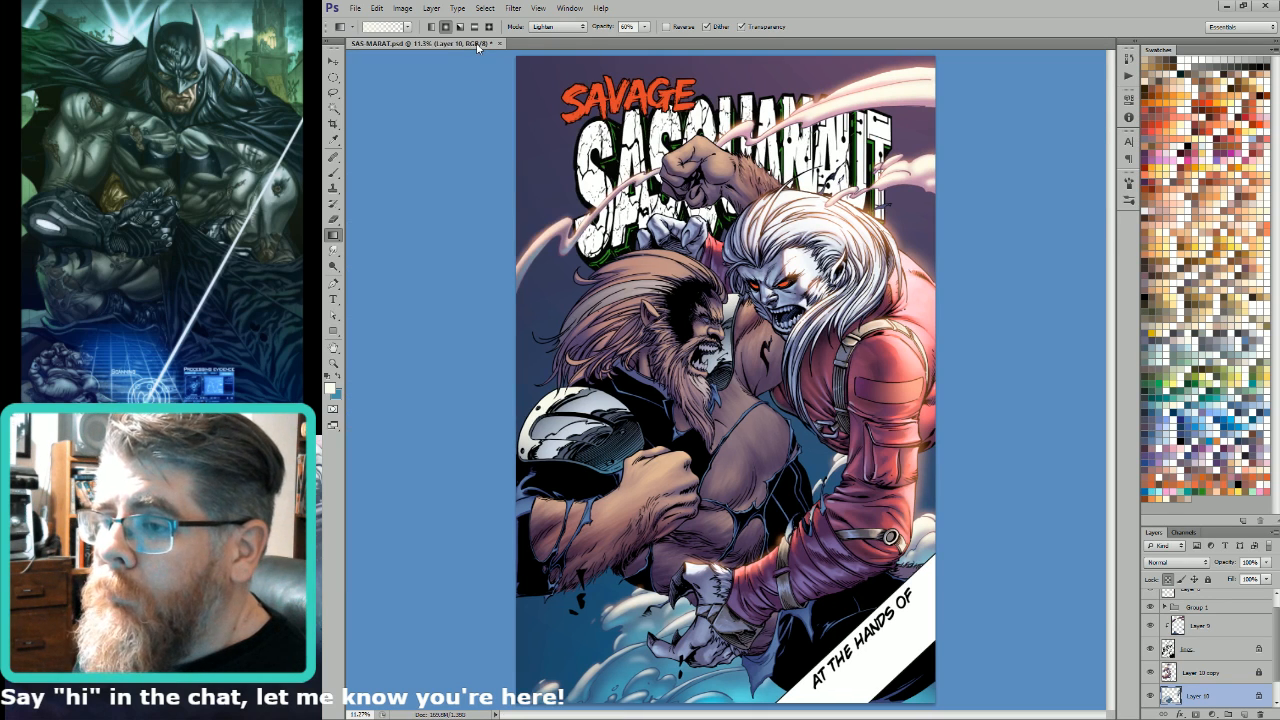